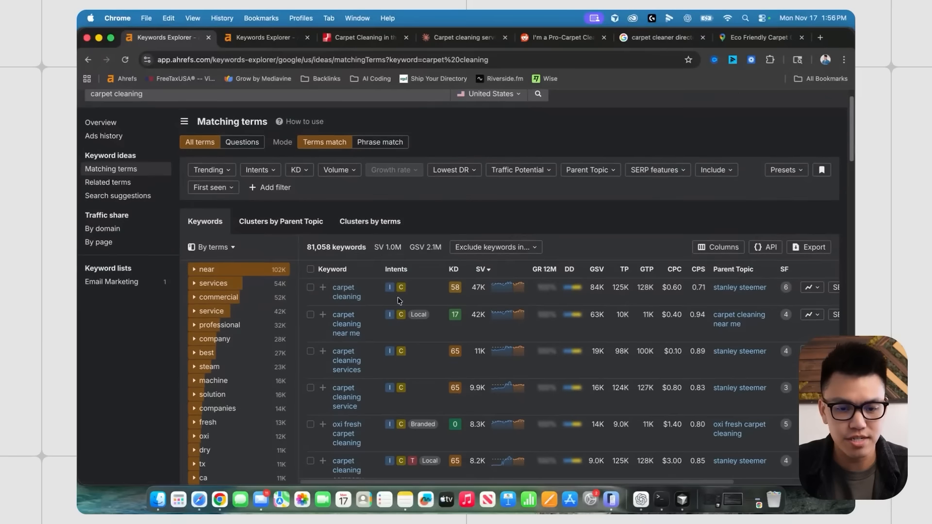
scroll(388, 297, "down", 2)
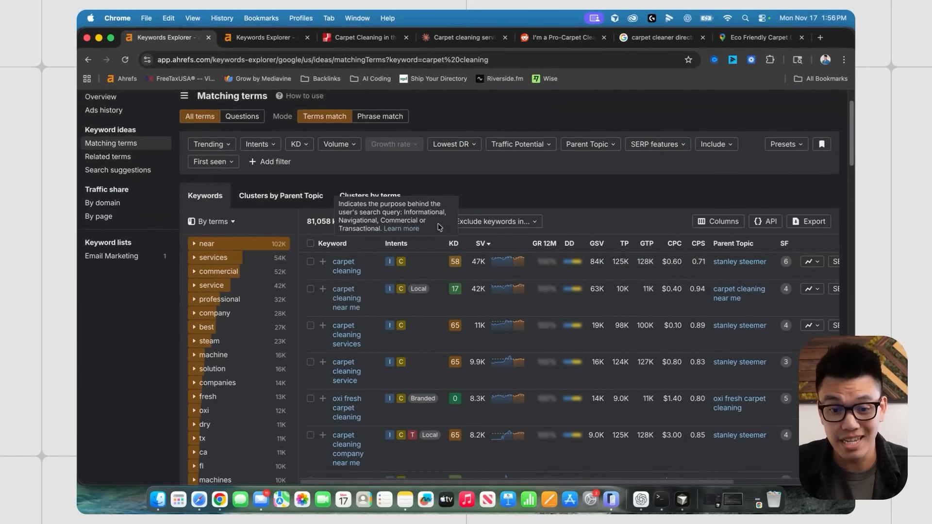
- Filter the carpet cleaning matching terms to Local intent keywords only
scroll(369, 233, "up", 3)
left_click(261, 190)
left_click(325, 371)
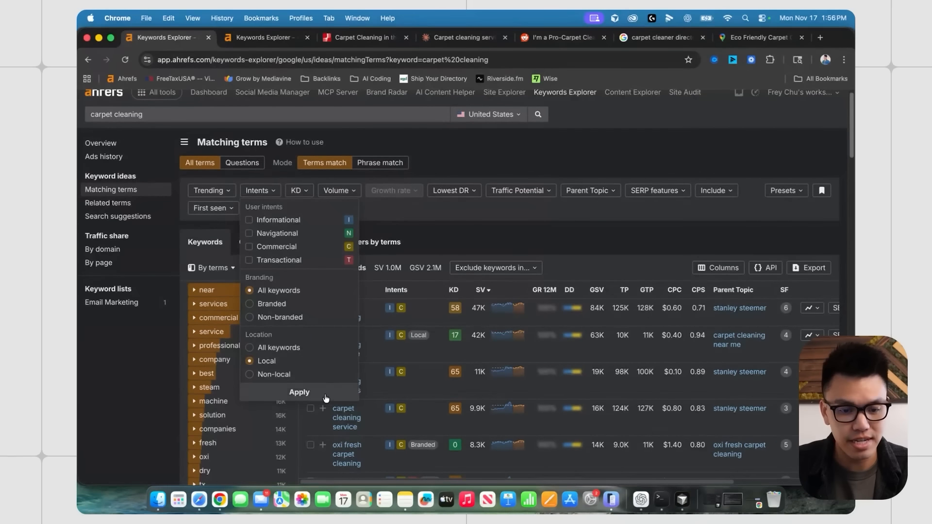
left_click(323, 393)
- Browse the 10,867 local-intent keywords, then bring up the carpet cleaning los angeles Google results
scroll(504, 268, "down", 1)
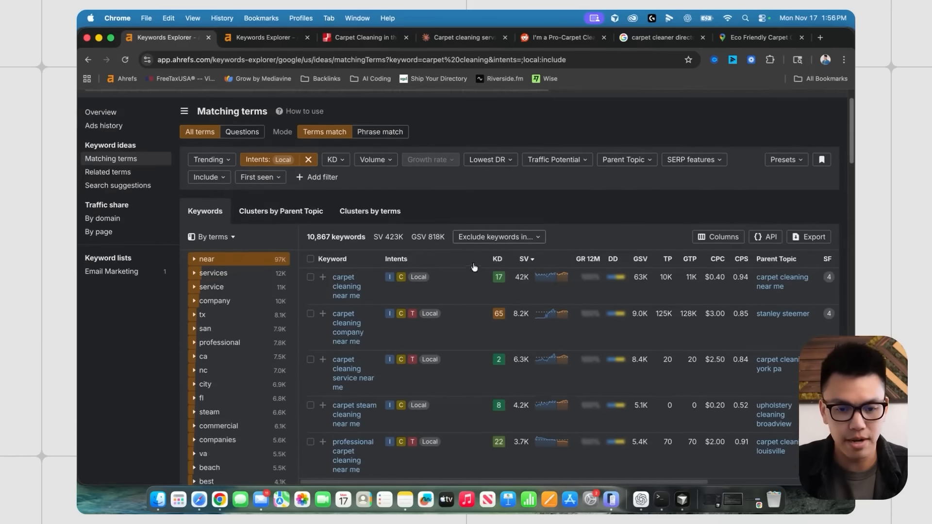
left_click_drag(374, 222, 405, 225)
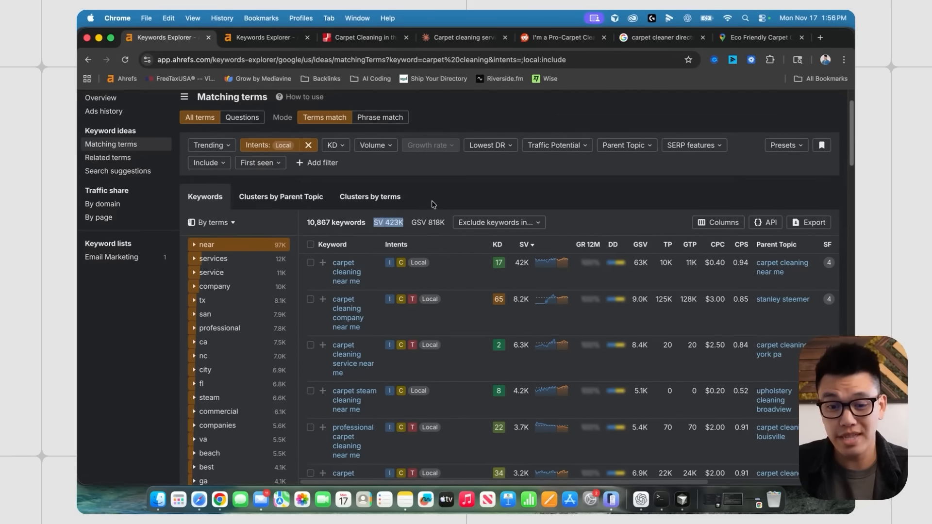
left_click(446, 195)
scroll(494, 262, "down", 1)
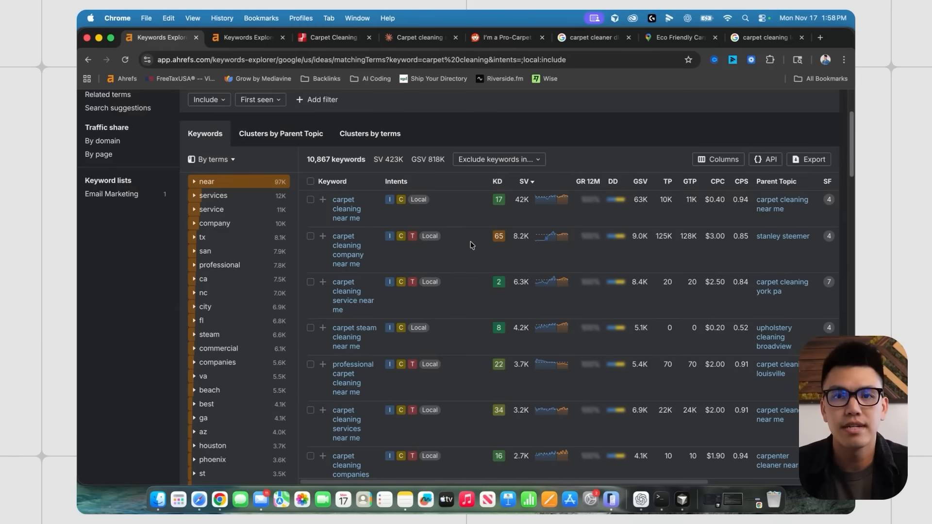
scroll(471, 242, "down", 10)
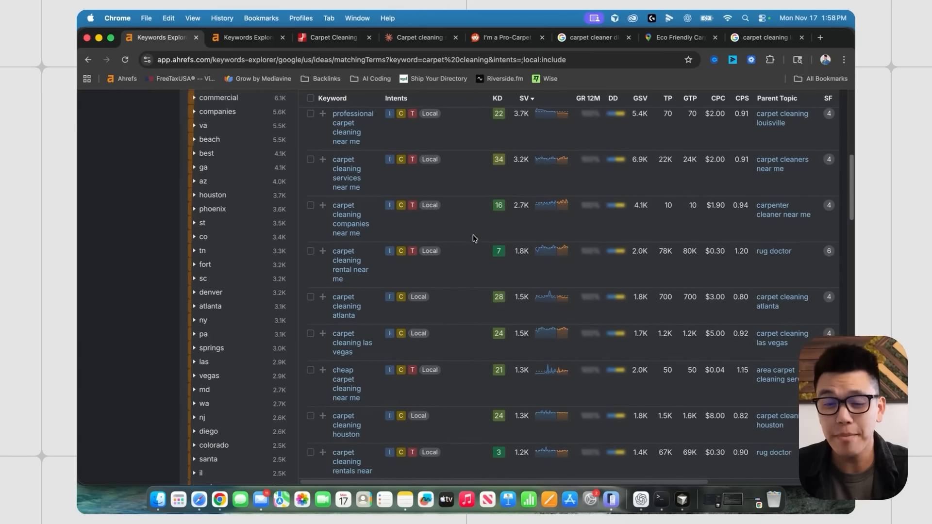
scroll(473, 236, "up", 2)
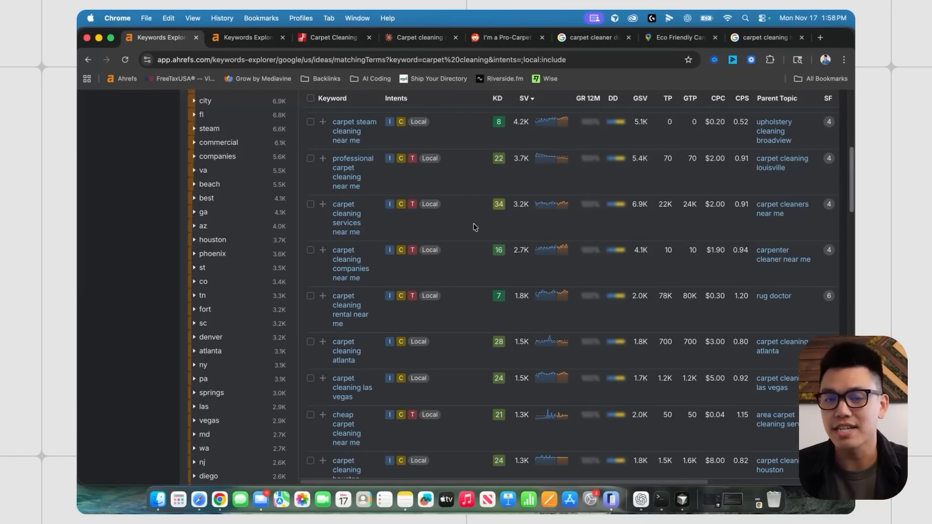
scroll(474, 227, "down", 2)
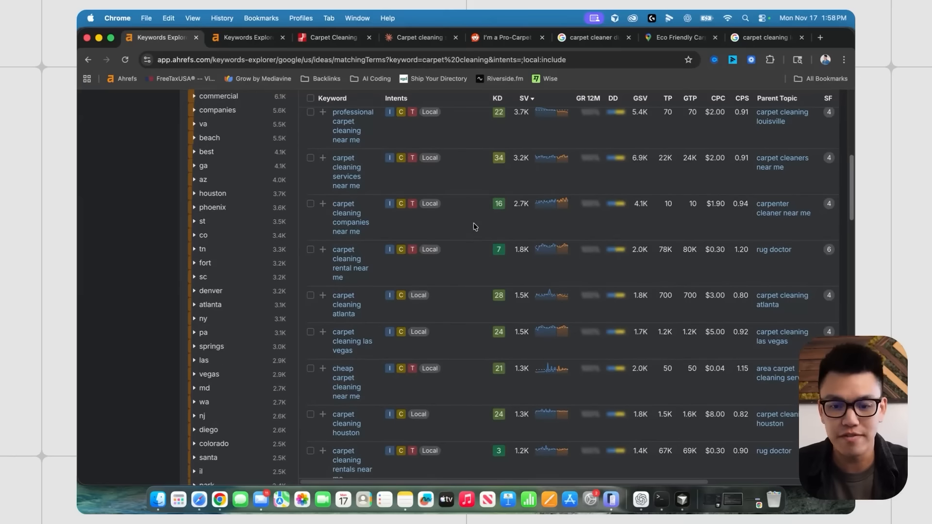
scroll(478, 231, "down", 1)
scroll(491, 220, "down", 1)
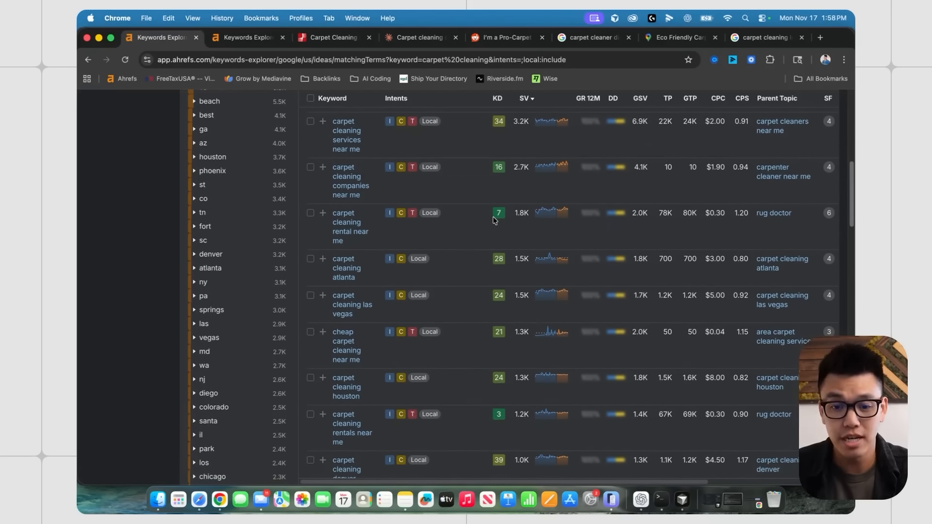
scroll(494, 220, "up", 2)
key("super+9")
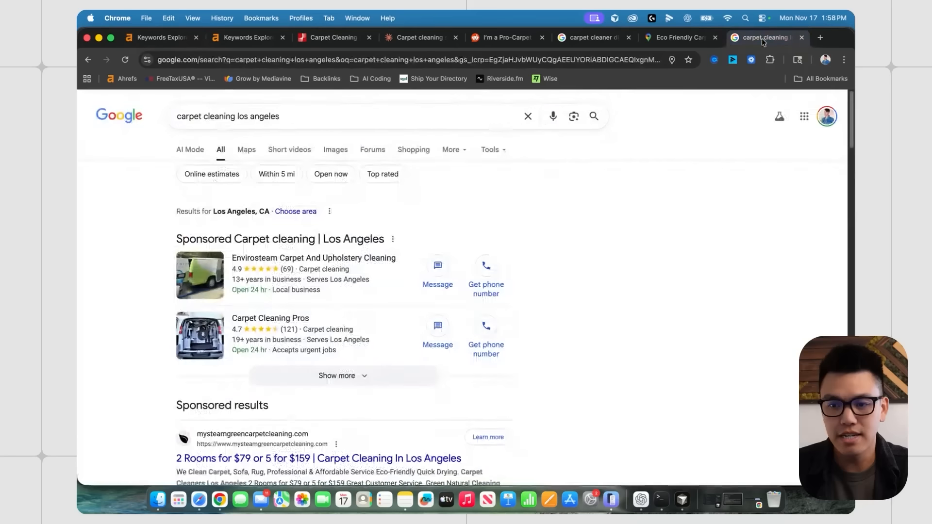
- Scroll through the carpet cleaning los angeles results, then return to the 10,867 local-intent keywords in Ahrefs
scroll(182, 238, "down", 3)
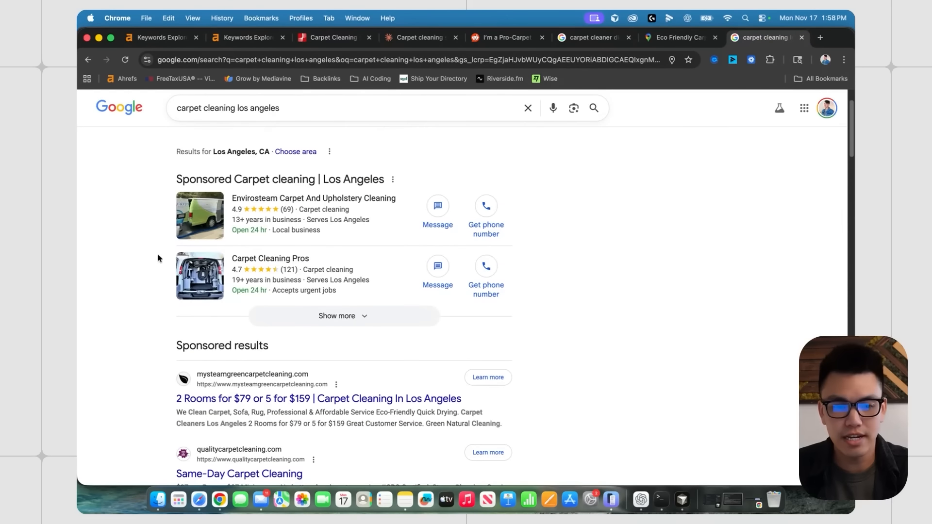
scroll(163, 257, "up", 3)
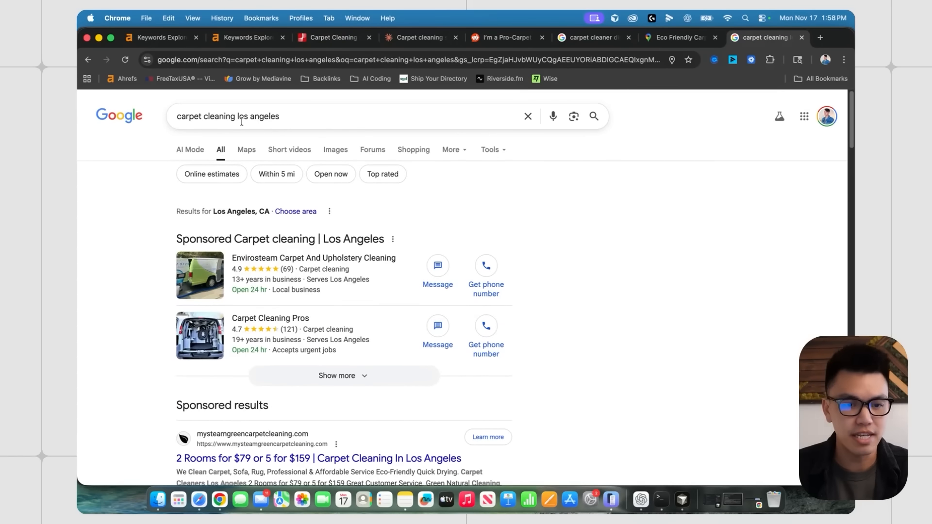
scroll(326, 250, "down", 5)
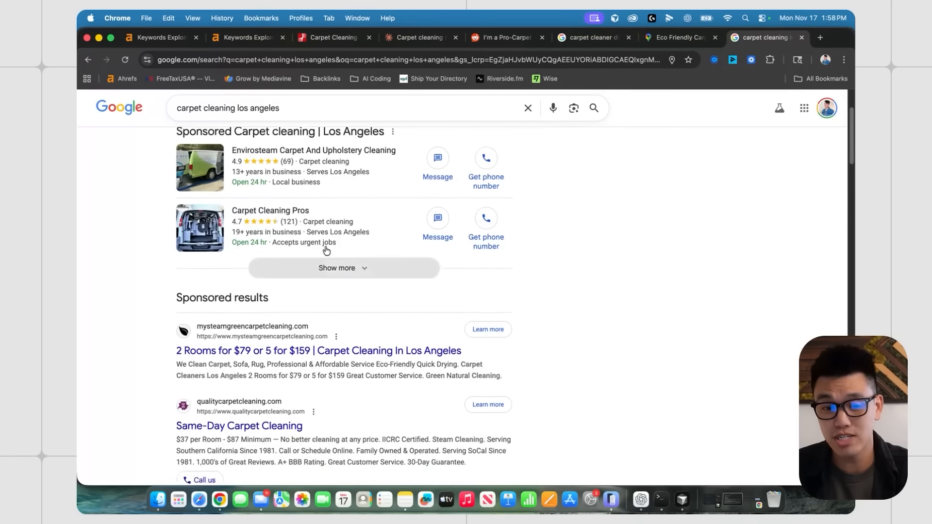
scroll(327, 250, "down", 9)
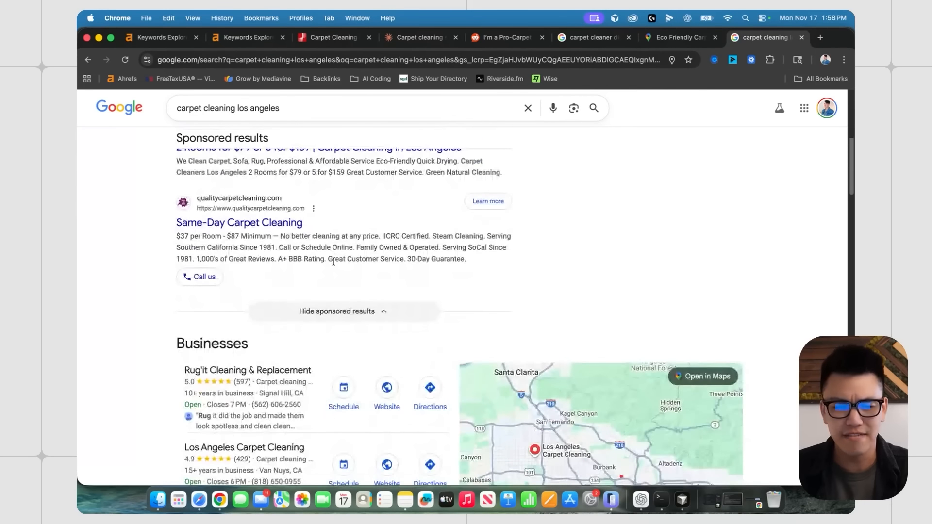
scroll(333, 262, "down", 20)
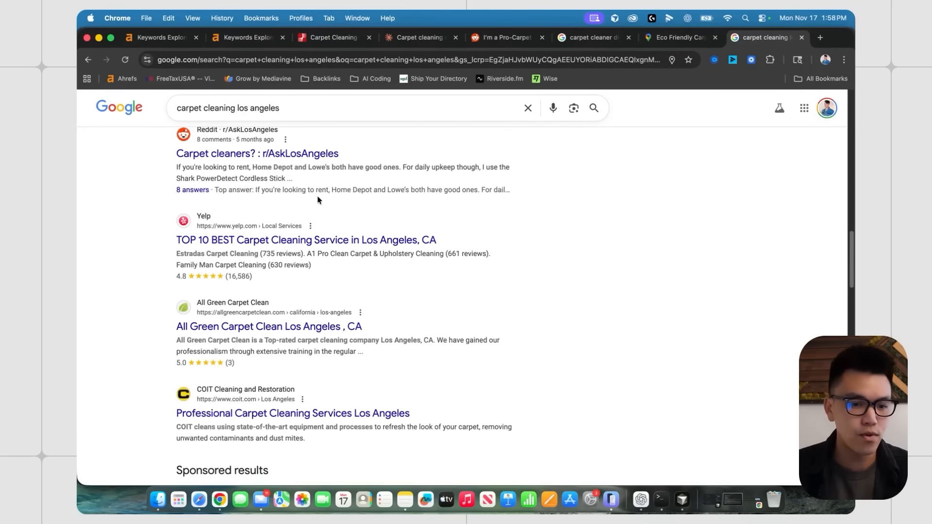
scroll(309, 230, "down", 20)
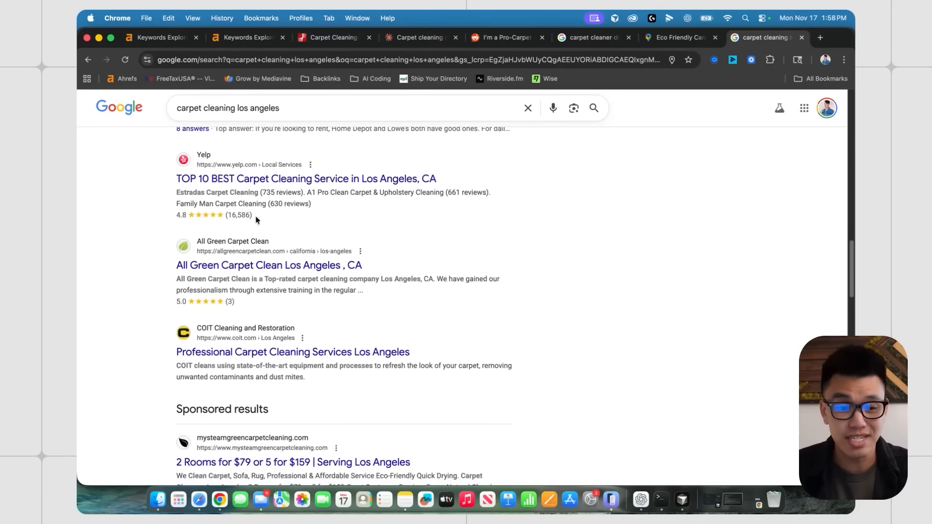
scroll(237, 218, "up", 2)
scroll(333, 201, "down", 6)
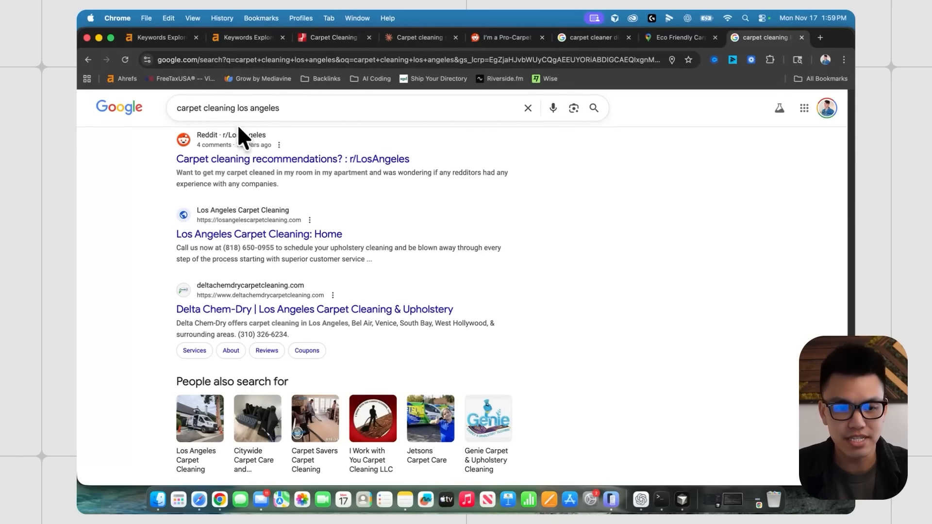
scroll(382, 254, "up", 1)
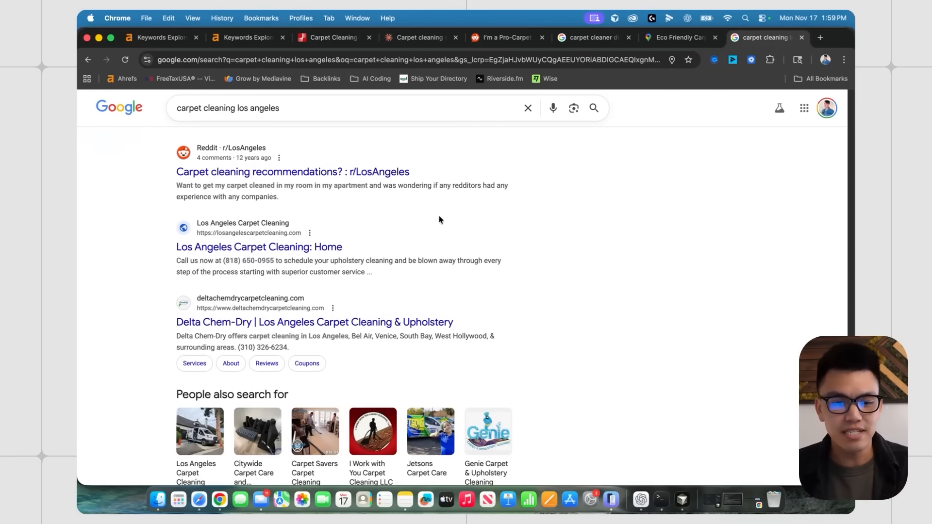
left_click(169, 41)
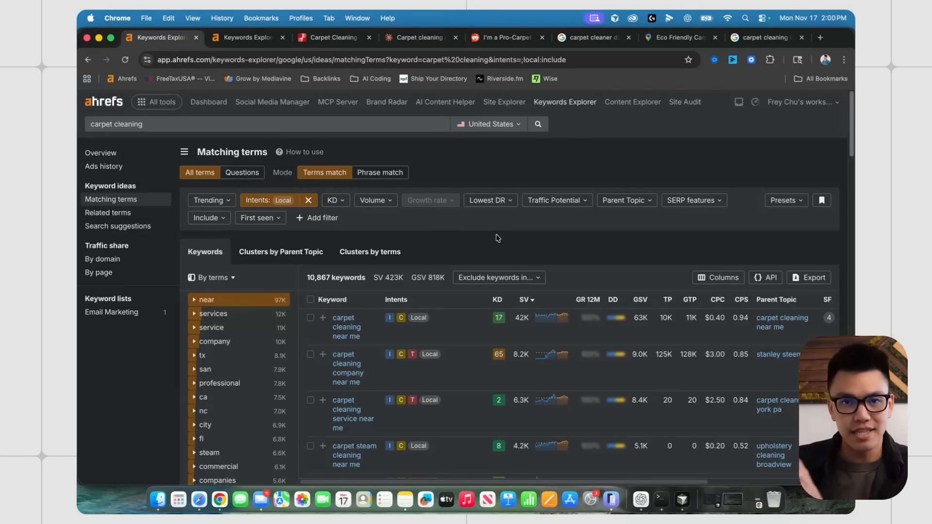
- Switch to the carpet questions keyword report and check its 916K search volume total
key("ctrl+Tab")
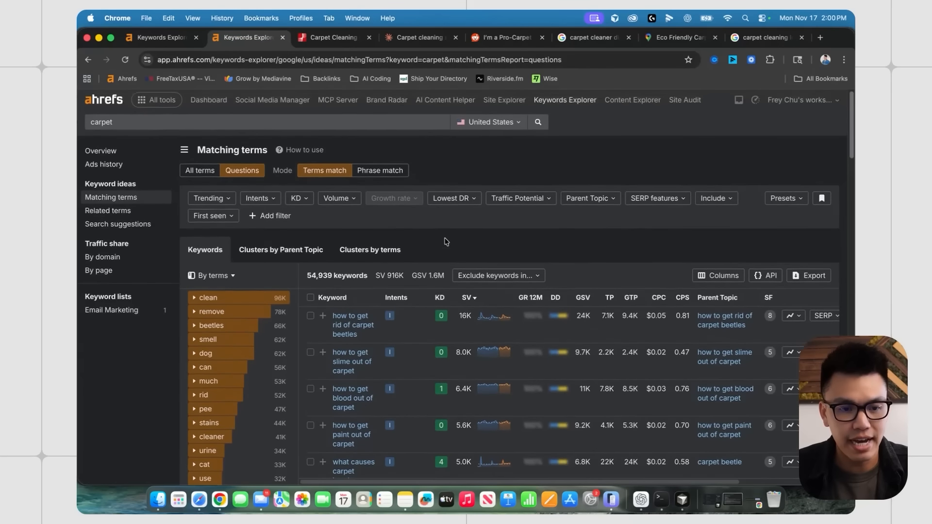
scroll(446, 241, "up", 1)
left_click_drag(121, 120, 81, 122)
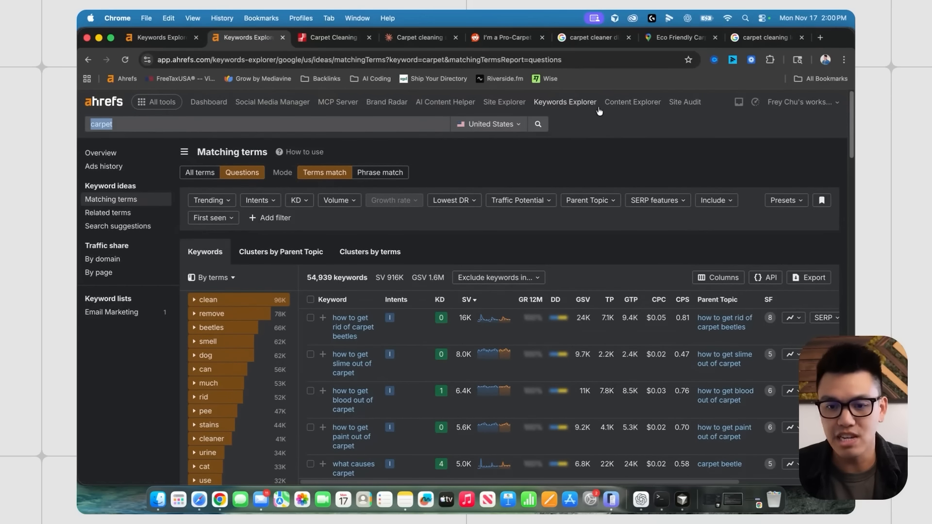
scroll(437, 238, "down", 5)
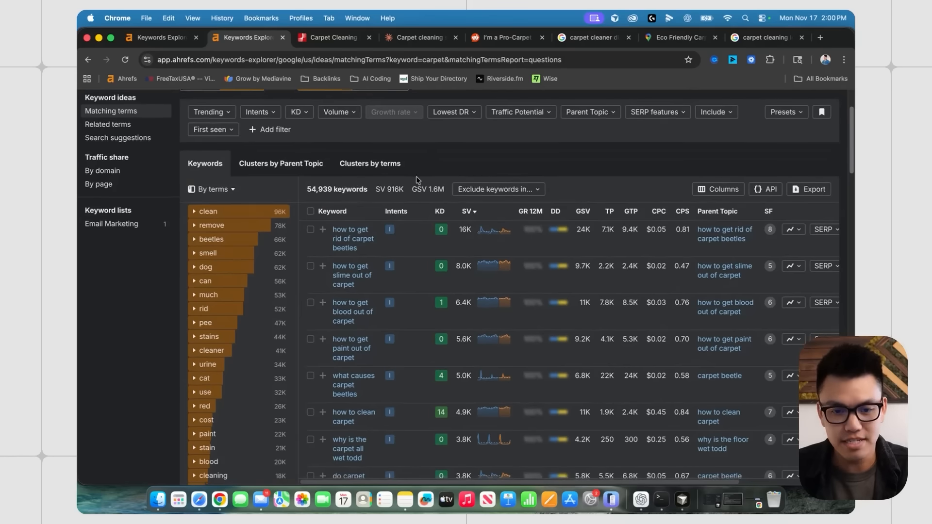
left_click_drag(407, 189, 375, 189)
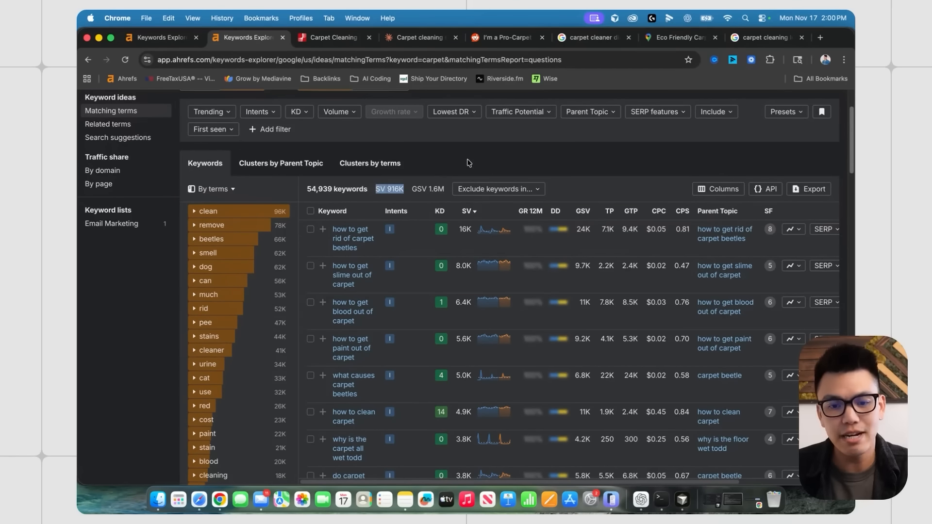
scroll(440, 202, "down", 2)
scroll(438, 208, "up", 5)
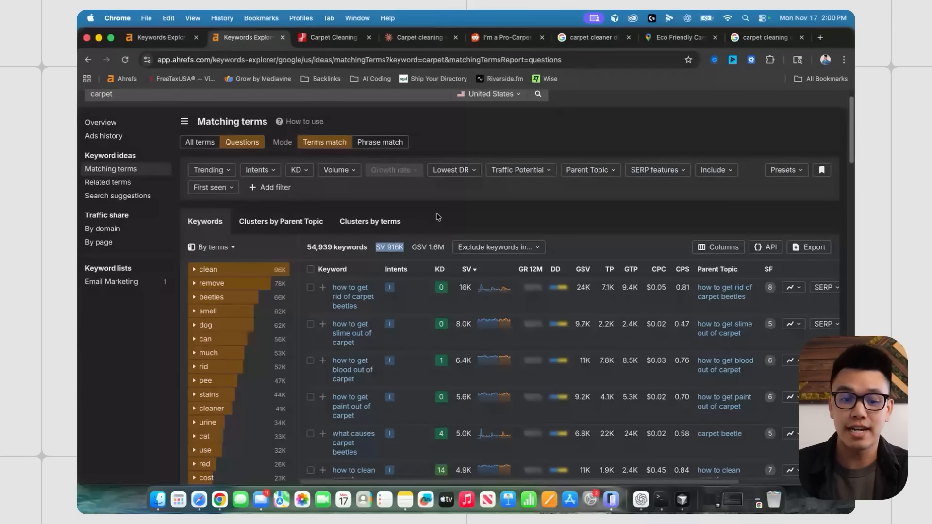
scroll(438, 217, "down", 4)
left_click(460, 217)
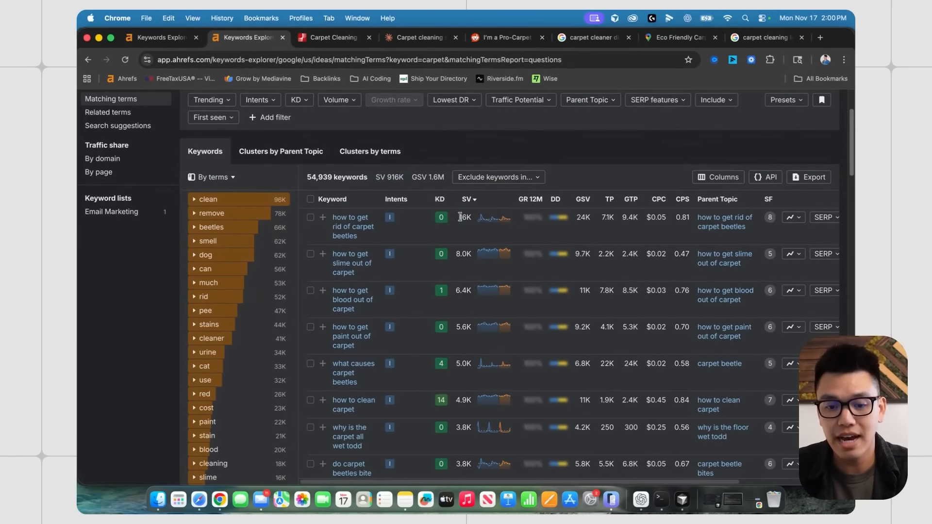
- Scroll through the question keywords back to the top, then open the IBISWorld Carpet Cleaning report
scroll(399, 217, "down", 1)
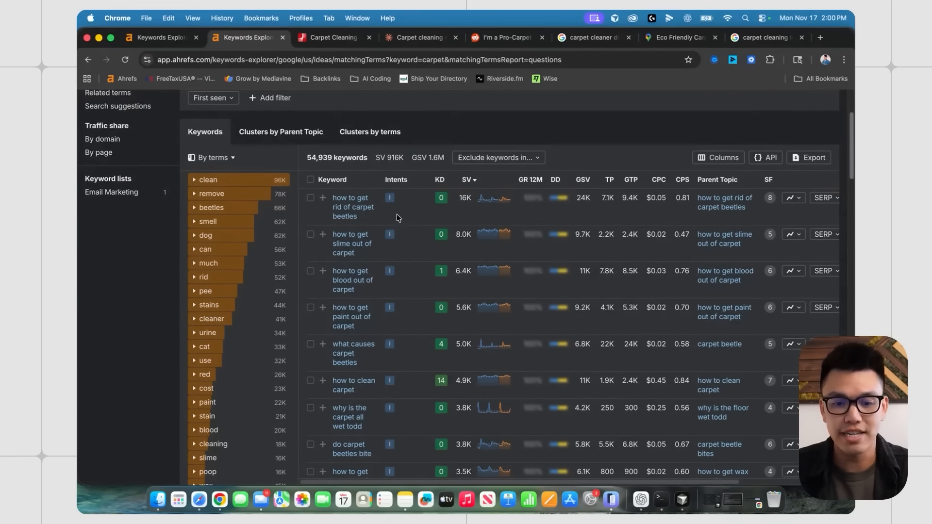
scroll(398, 217, "down", 2)
scroll(400, 218, "down", 1)
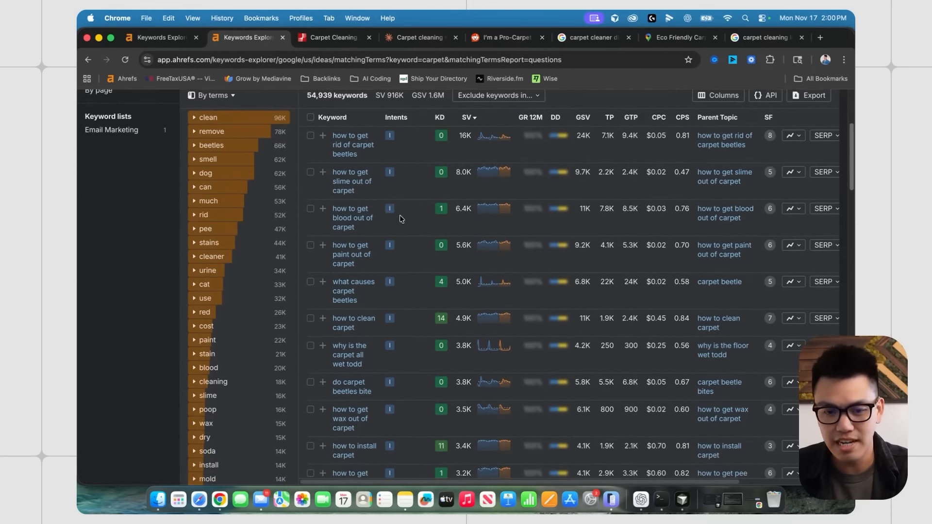
scroll(401, 218, "down", 5)
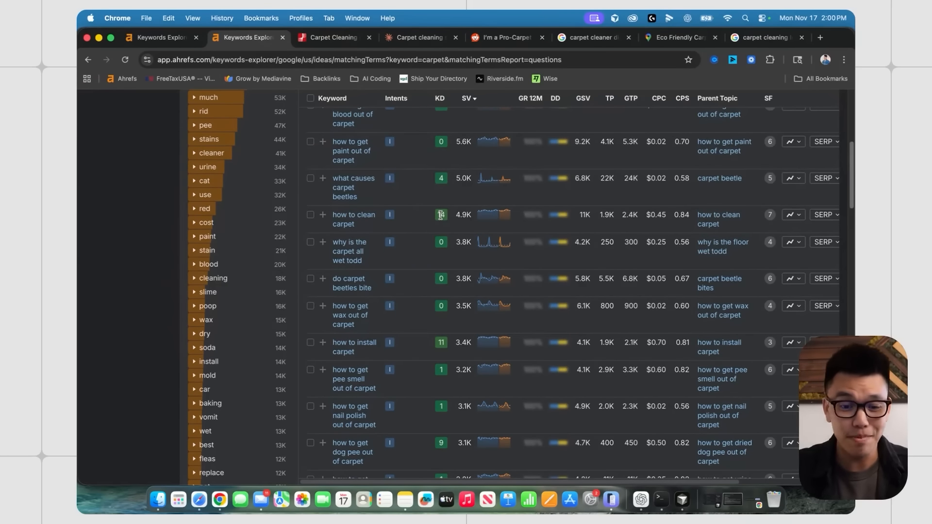
scroll(440, 215, "down", 1)
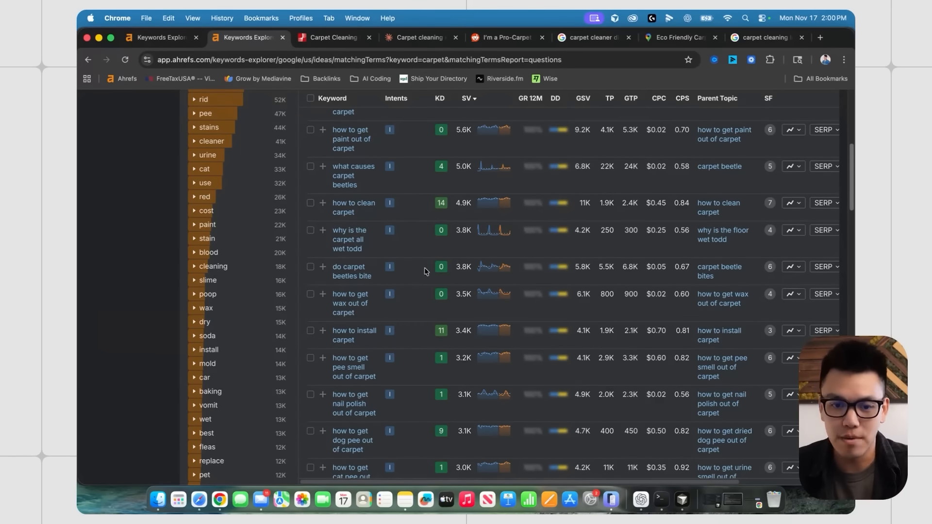
scroll(430, 268, "down", 3)
scroll(430, 267, "down", 1)
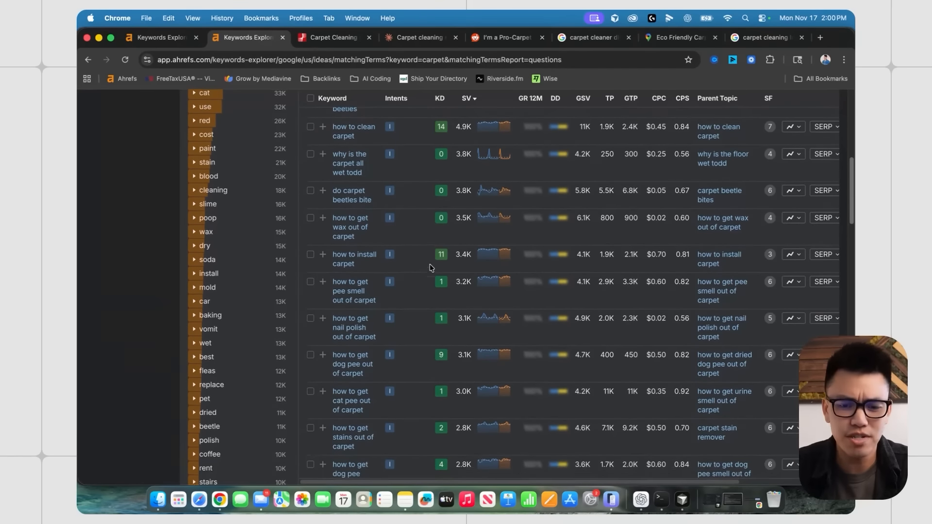
scroll(430, 267, "up", 4)
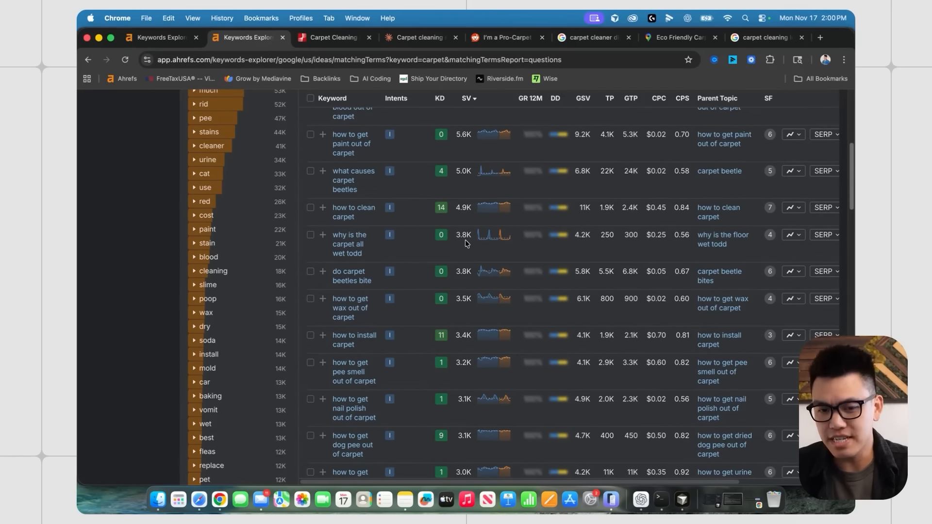
scroll(465, 240, "up", 10)
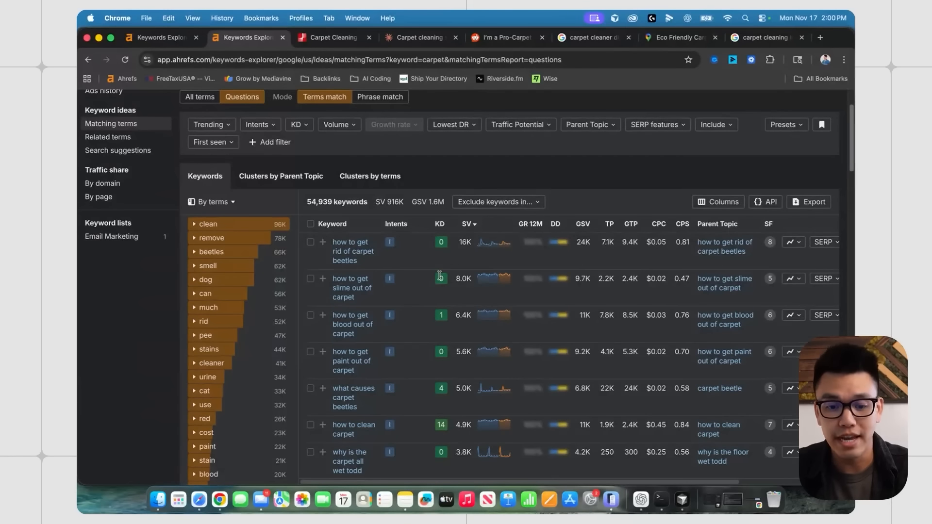
scroll(443, 273, "up", 2)
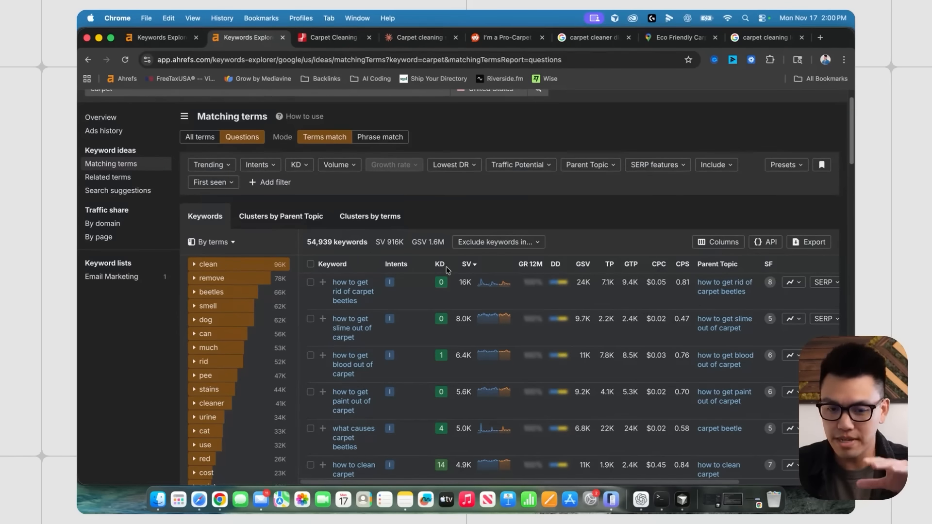
scroll(448, 269, "down", 1)
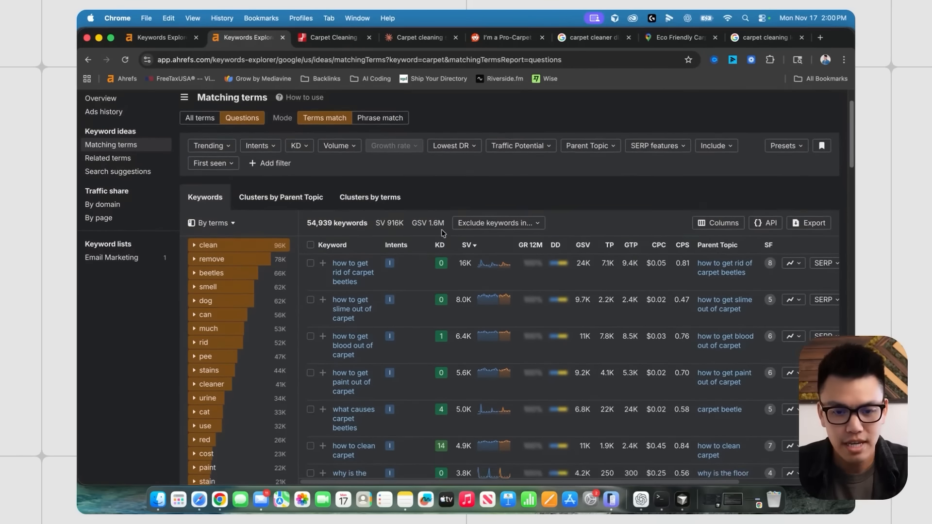
scroll(449, 230, "up", 3)
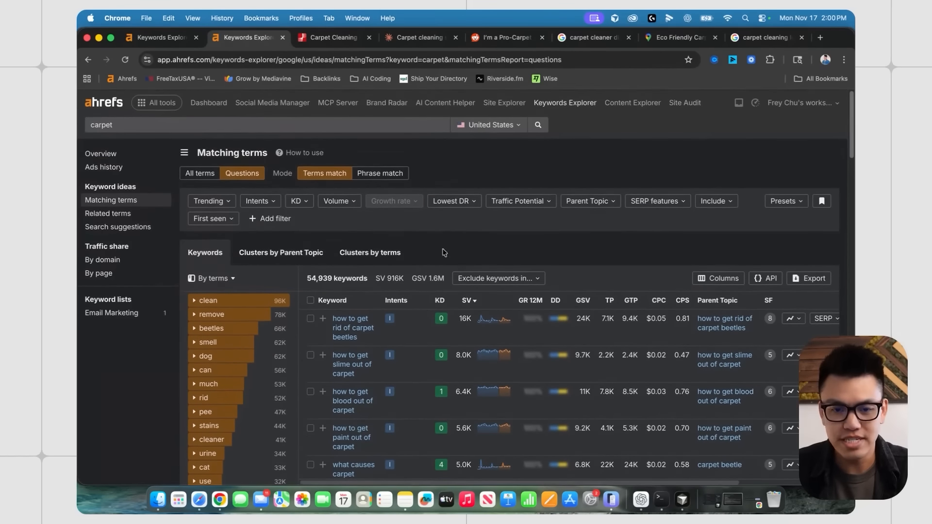
left_click(334, 38)
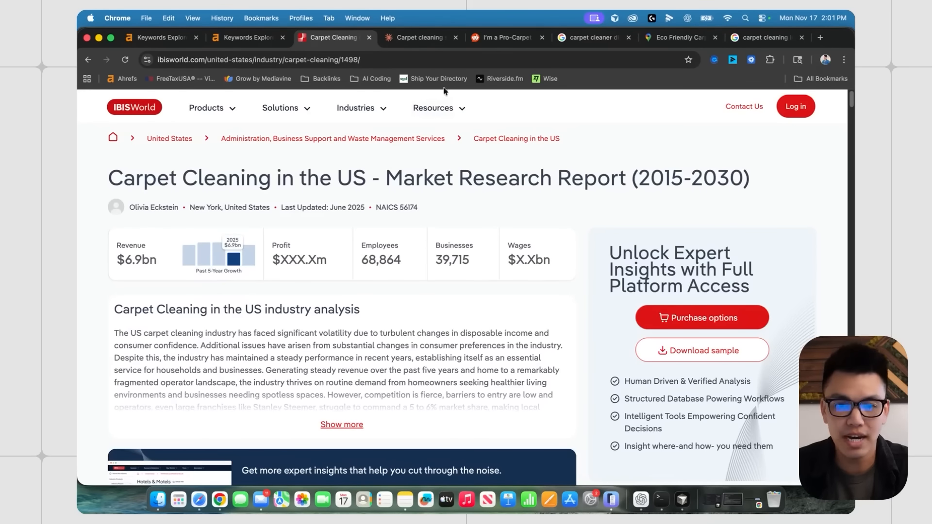
- Bring the Claude carpet cleaning research chat to the front after briefly checking the ChatGPT report
left_click(423, 39)
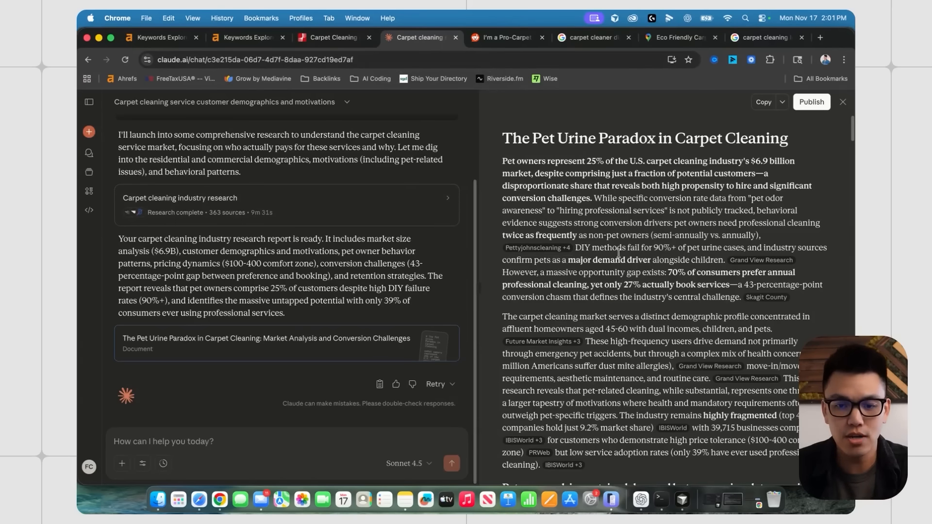
left_click(640, 500)
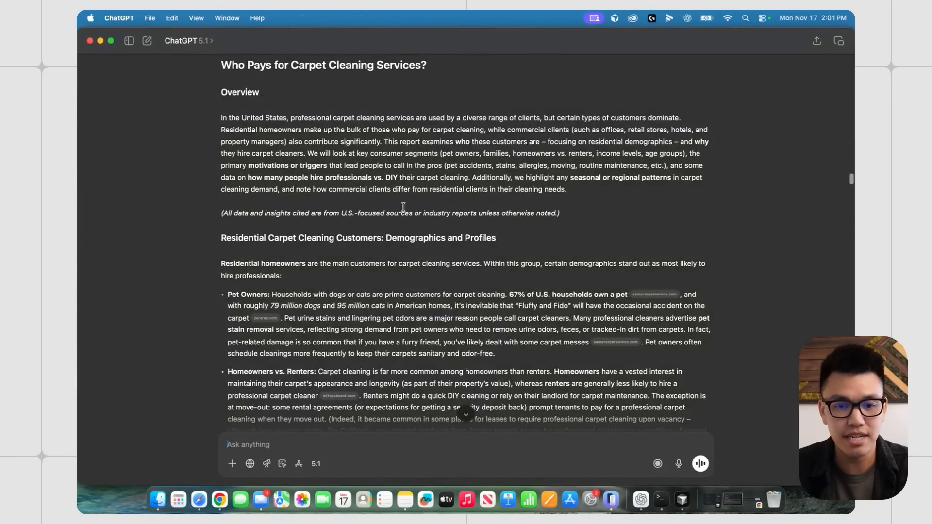
key("ctrl+Up")
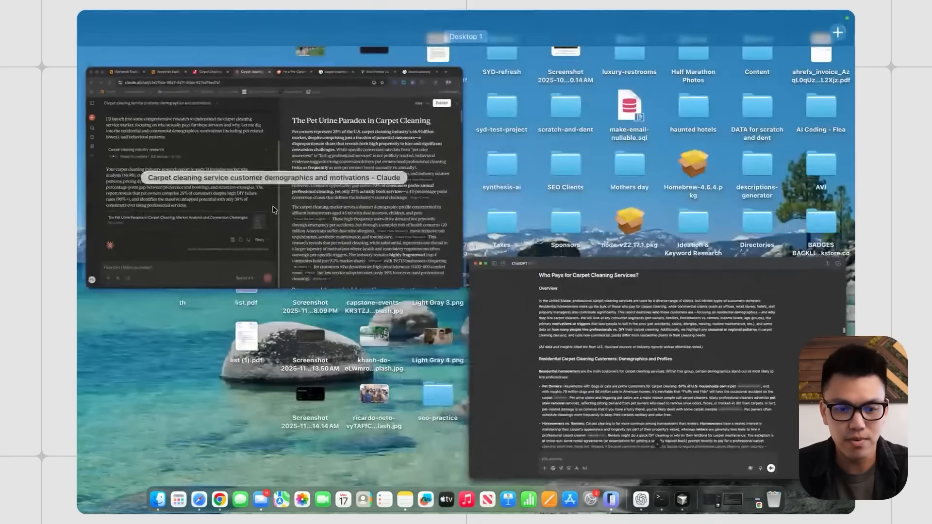
left_click(330, 265)
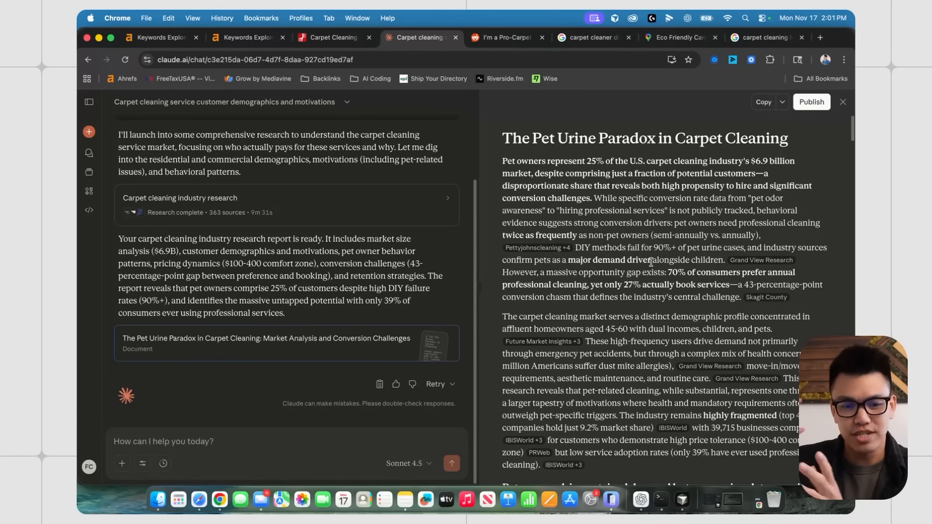
- Read through The Pet Urine Paradox report's pet owner and homeowner findings
scroll(651, 263, "down", 2)
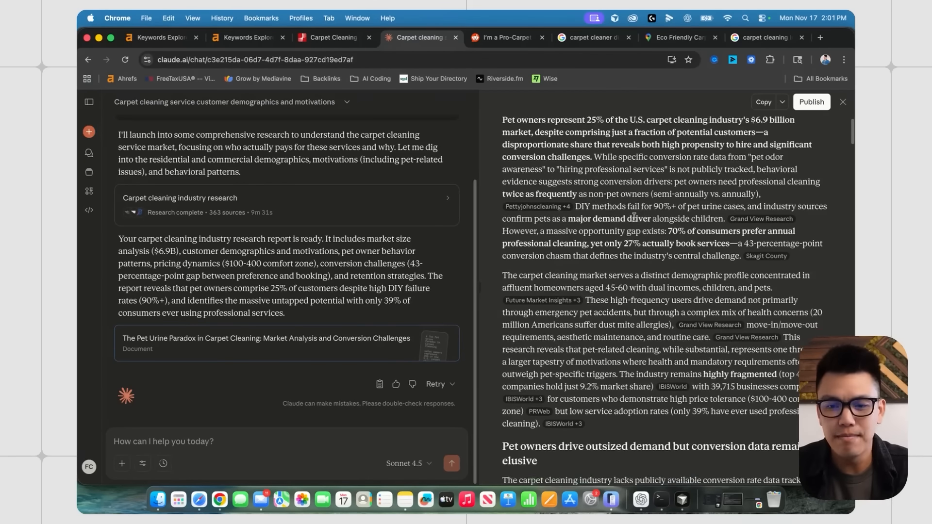
scroll(633, 236, "down", 10)
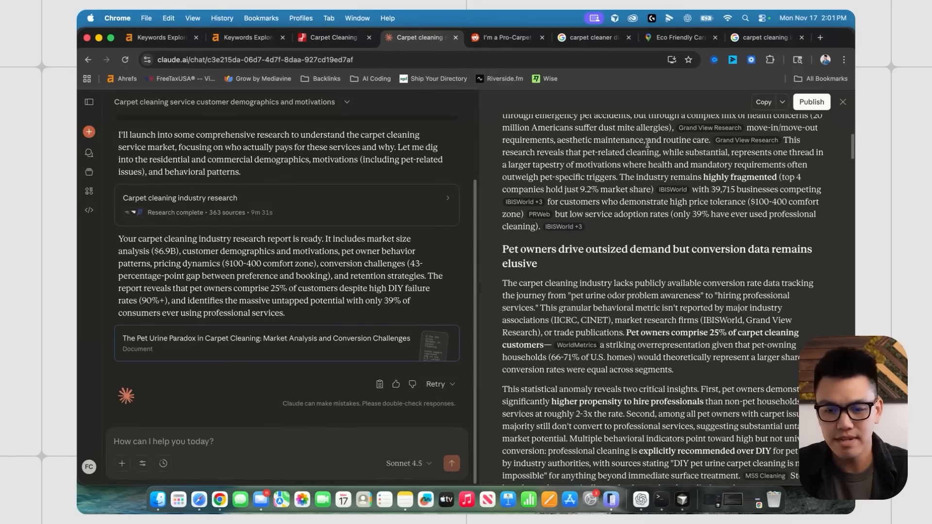
scroll(774, 277, "down", 10)
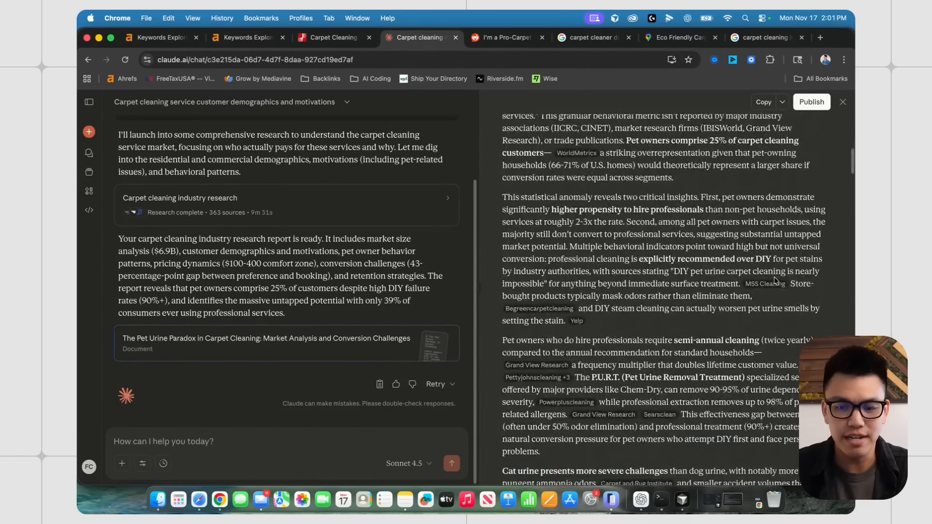
scroll(724, 290, "up", 11)
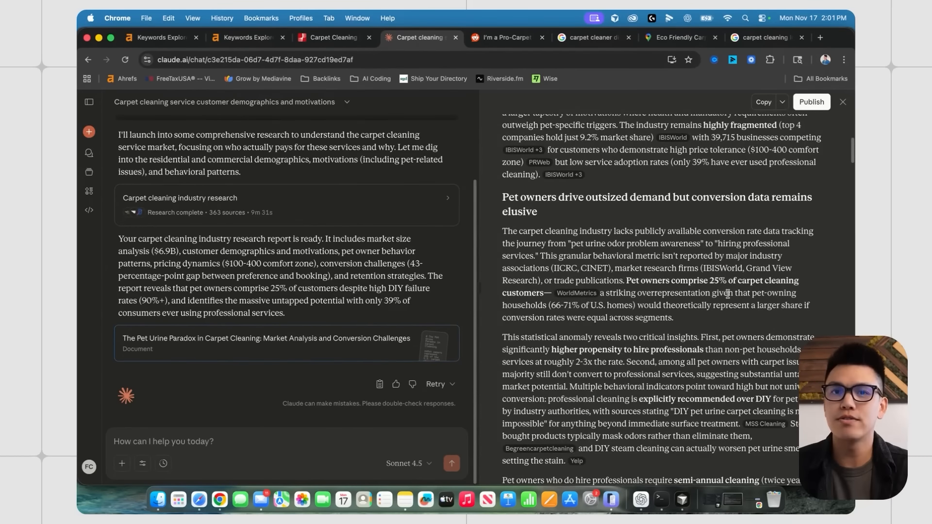
scroll(686, 245, "down", 1)
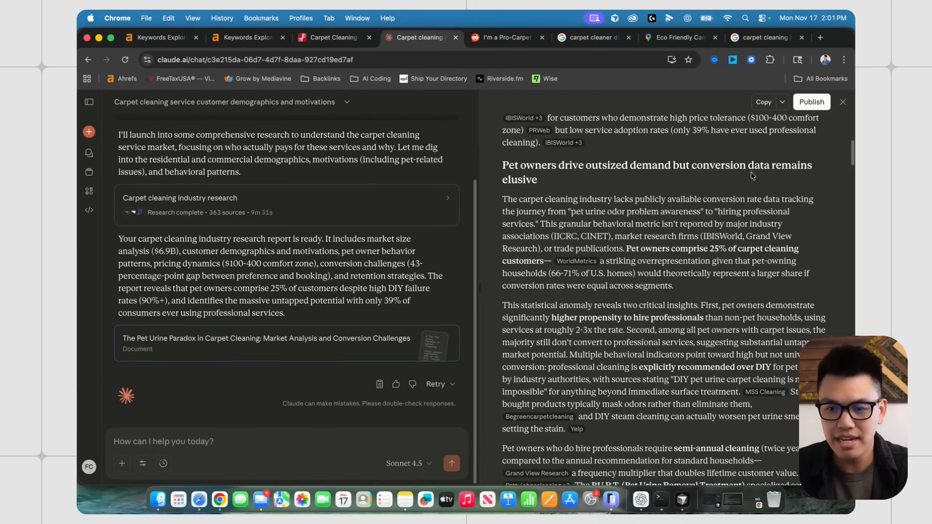
left_click_drag(698, 165, 748, 177)
scroll(657, 219, "down", 1)
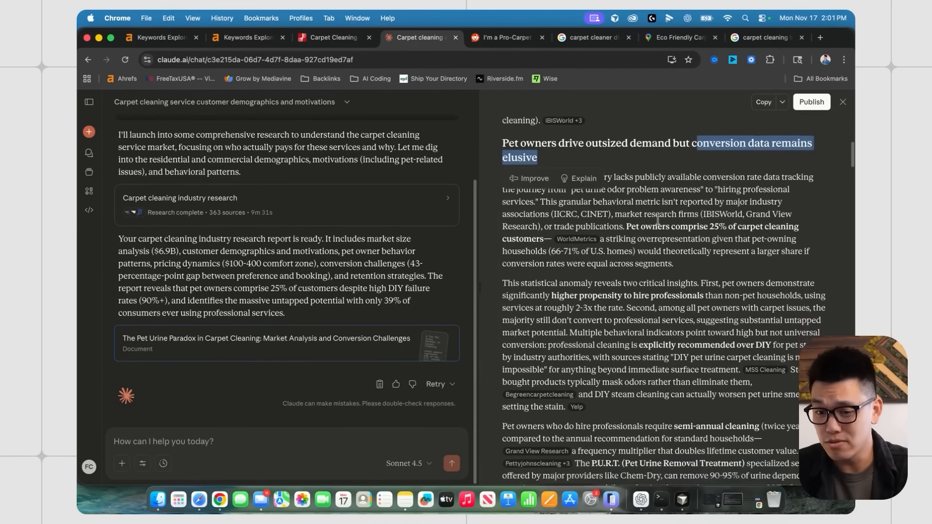
scroll(658, 219, "down", 3)
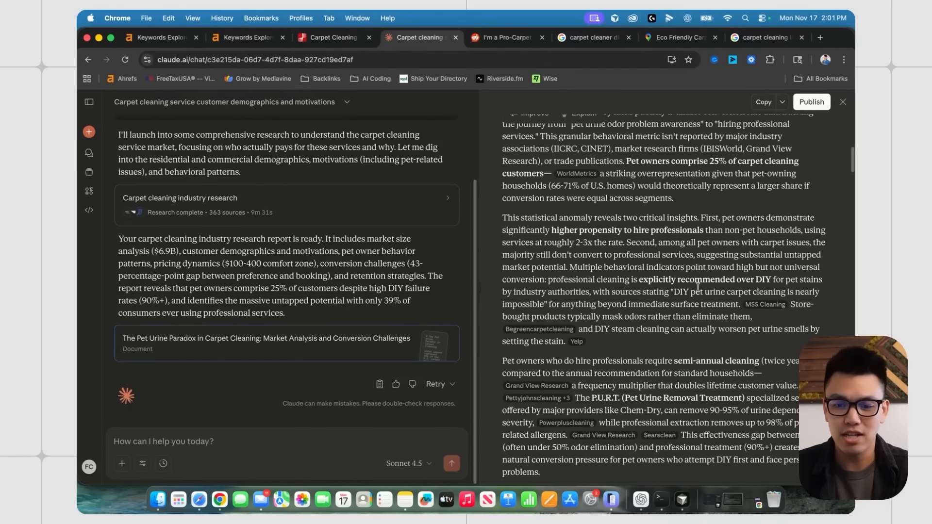
scroll(698, 288, "down", 10)
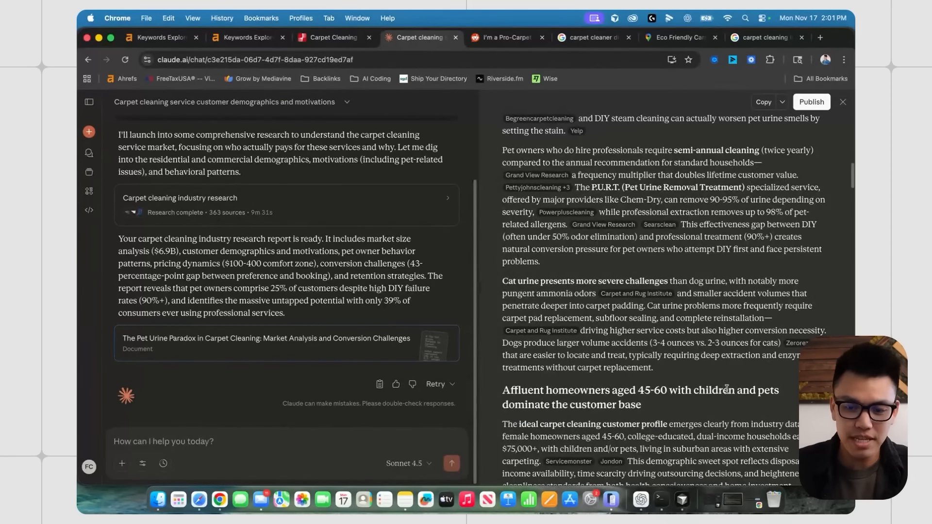
scroll(726, 388, "down", 4)
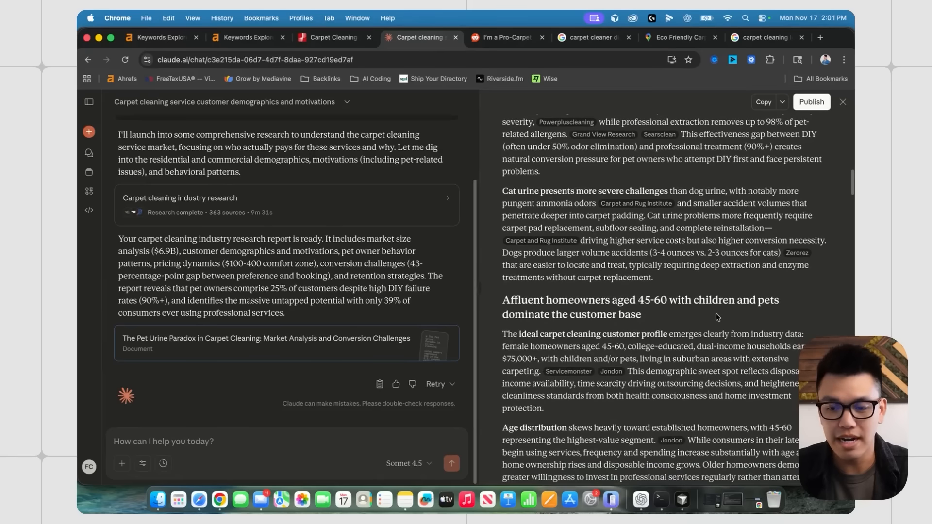
scroll(717, 317, "down", 6)
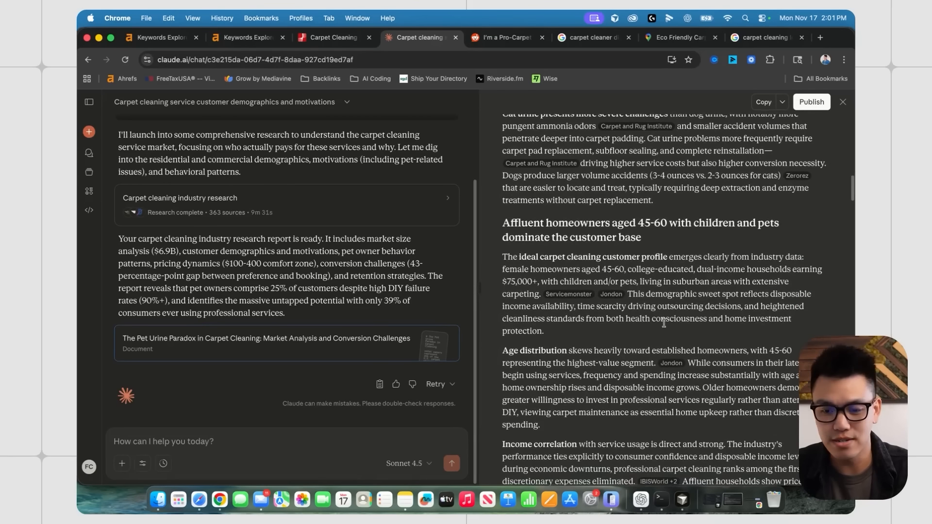
scroll(688, 232, "up", 5)
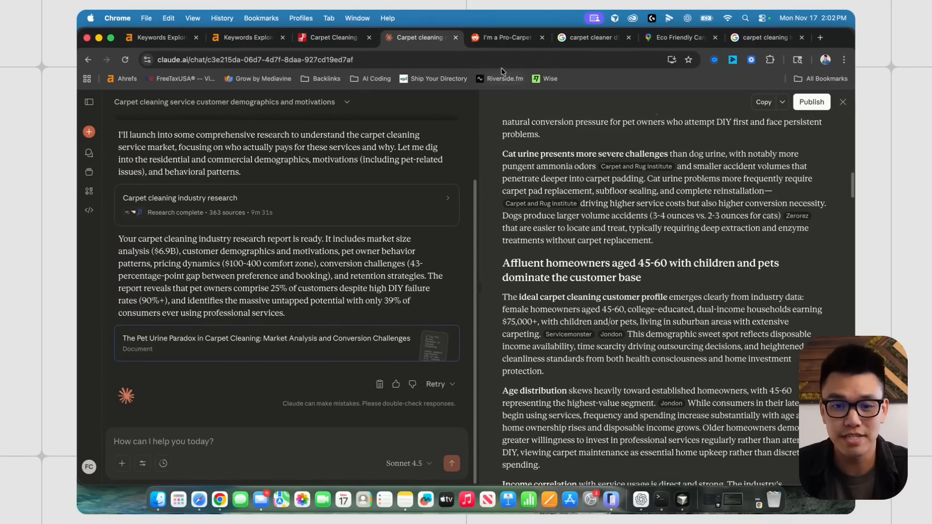
- Open the Pro-Carpet Cleaner AMA post and highlight the store bought machines question and reply
left_click(504, 37)
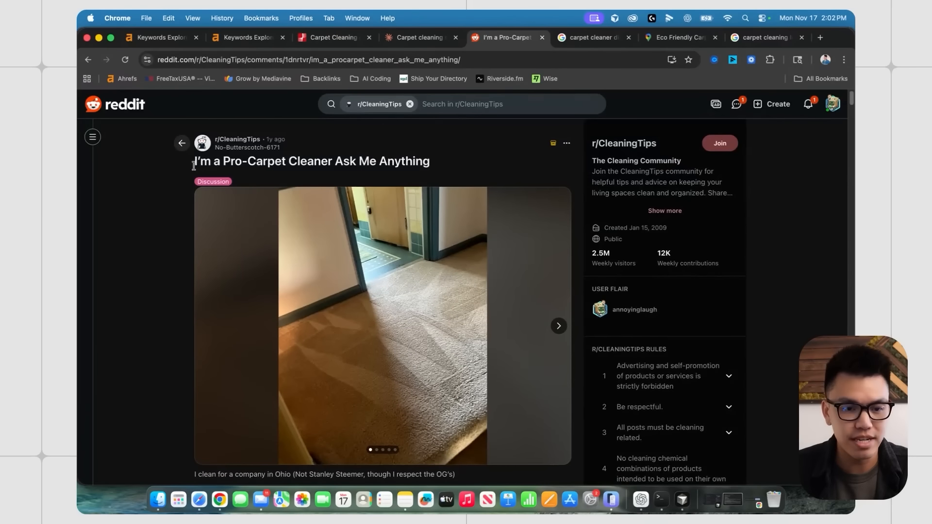
scroll(269, 243, "down", 15)
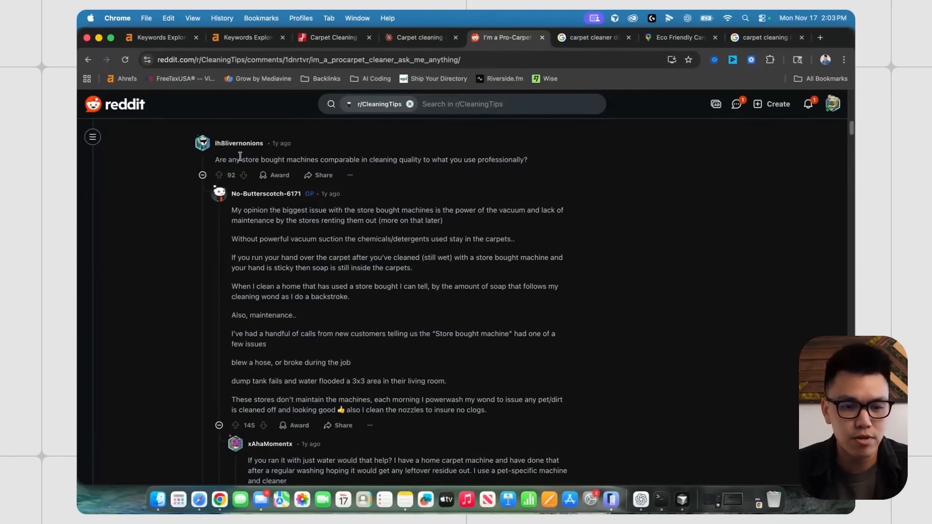
left_click_drag(220, 160, 460, 160)
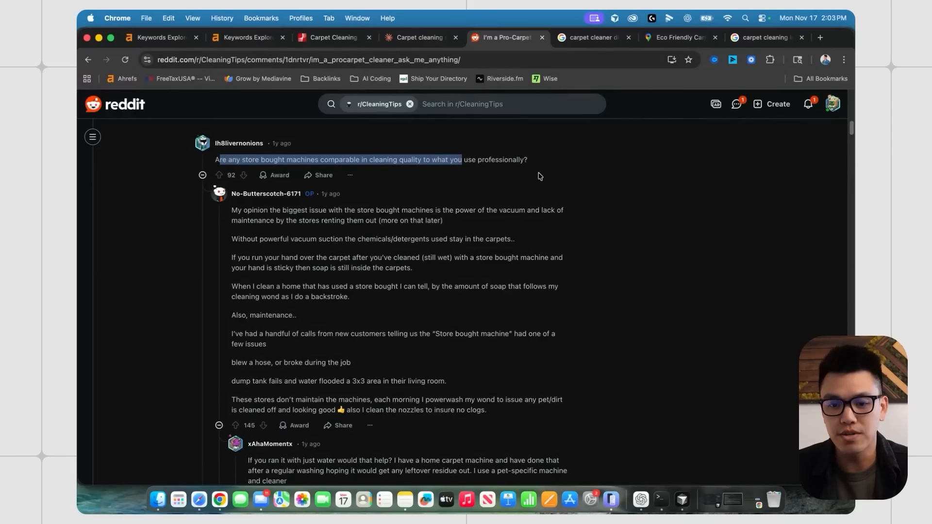
left_click(370, 267)
left_click_drag(232, 210, 568, 412)
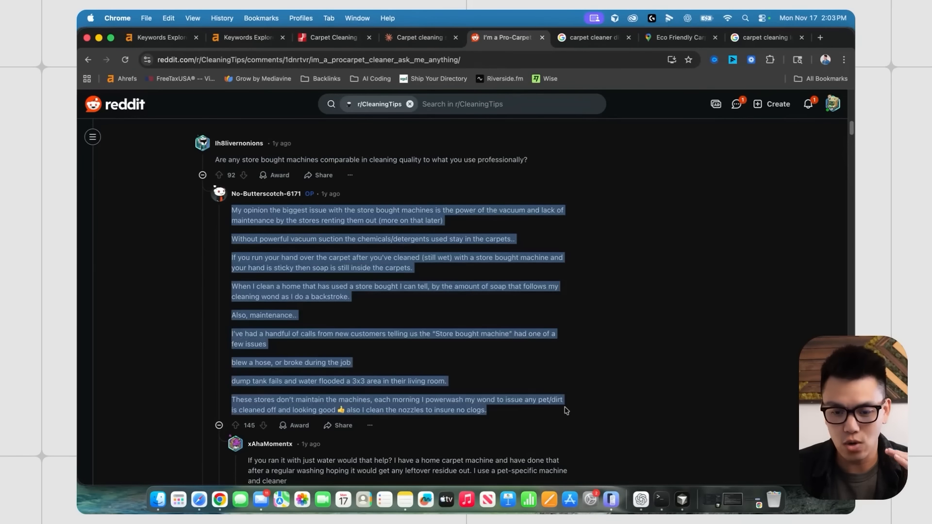
left_click(443, 288)
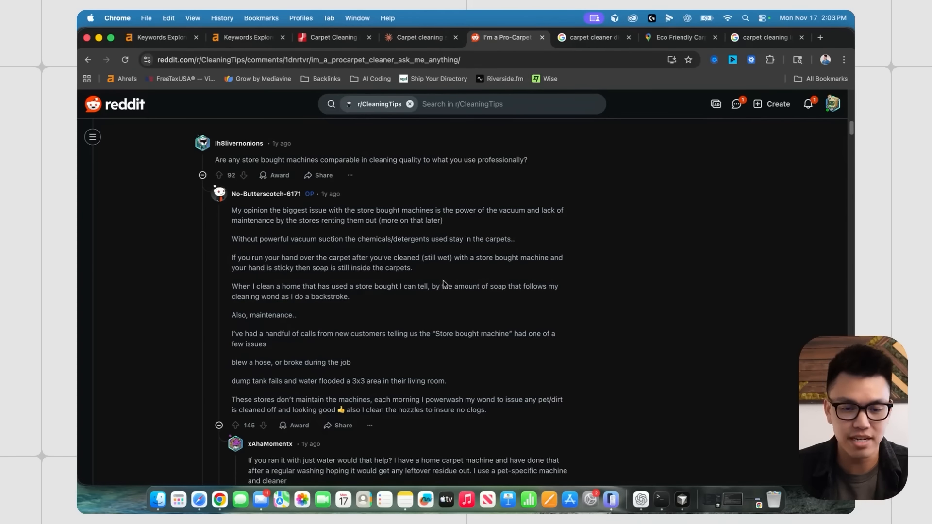
left_click_drag(358, 209, 438, 209)
left_click(478, 221)
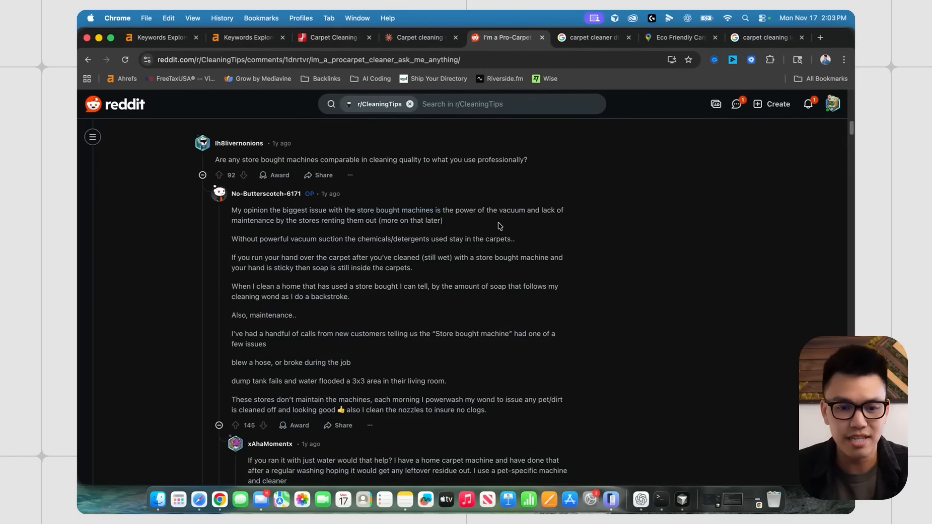
- Read further down the post, highlighting 'blew a hose', 'Truck Mounted System' and 'two pressure nozzle'
scroll(339, 237, "down", 1)
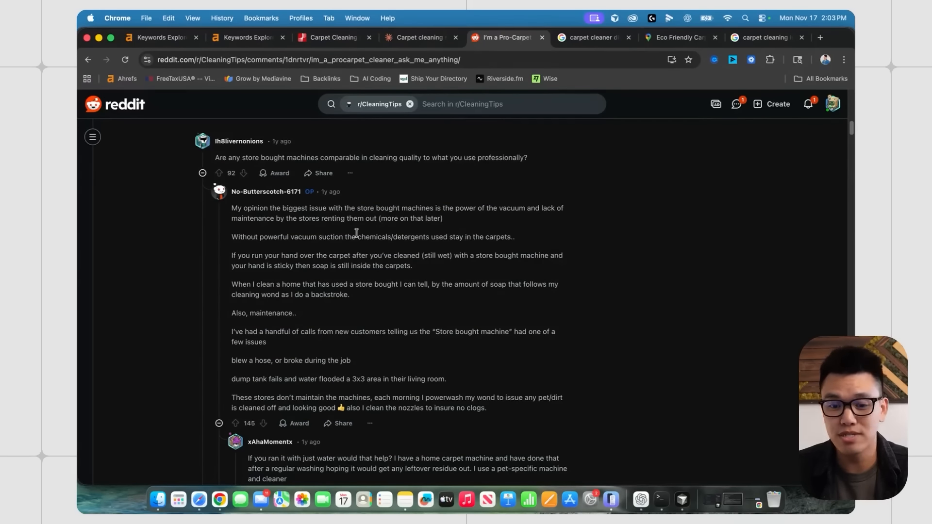
scroll(356, 248, "down", 1)
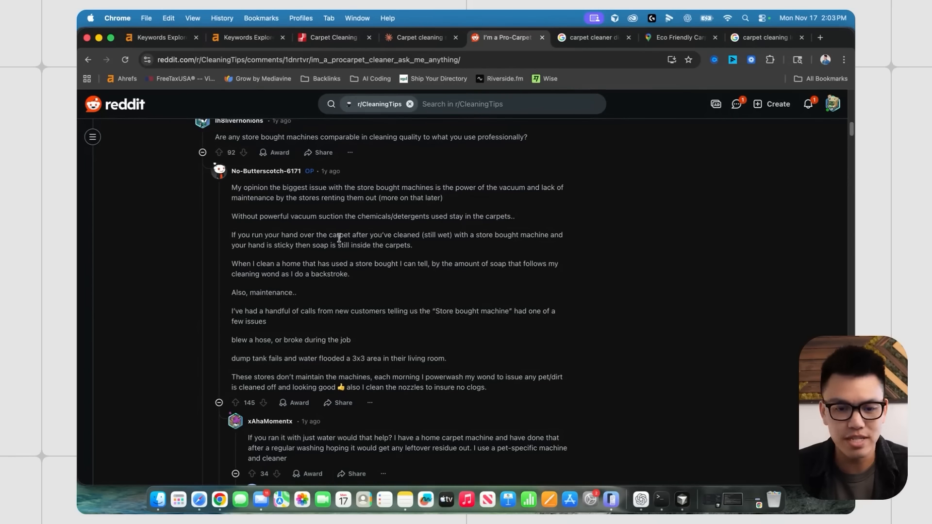
scroll(358, 245, "down", 1)
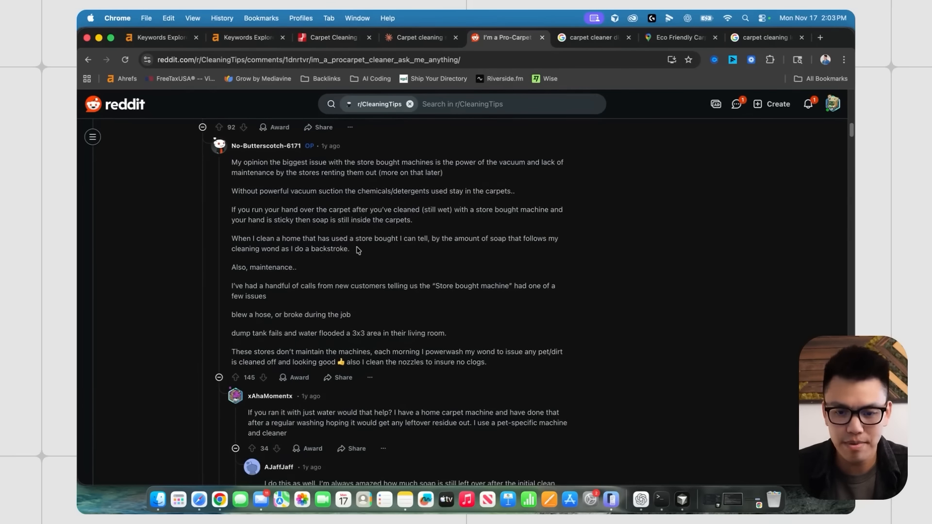
scroll(357, 249, "down", 1)
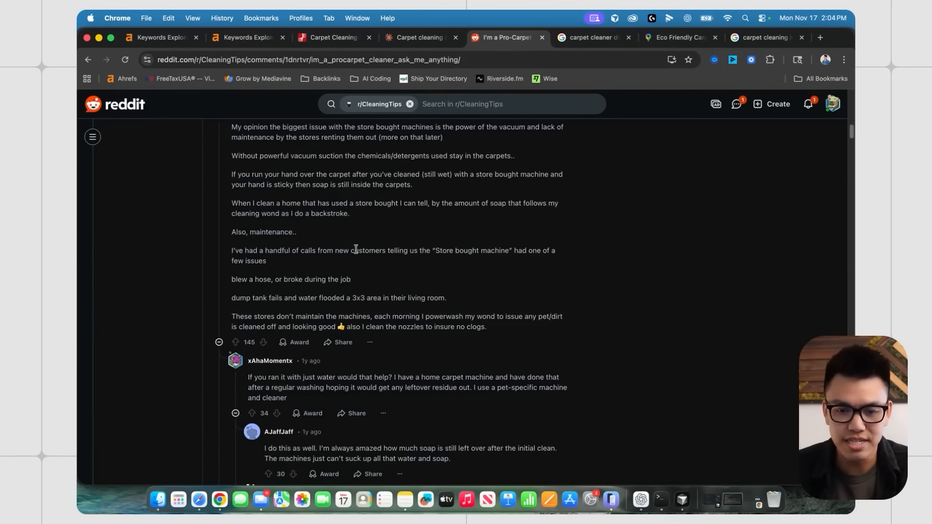
left_click_drag(235, 279, 359, 282)
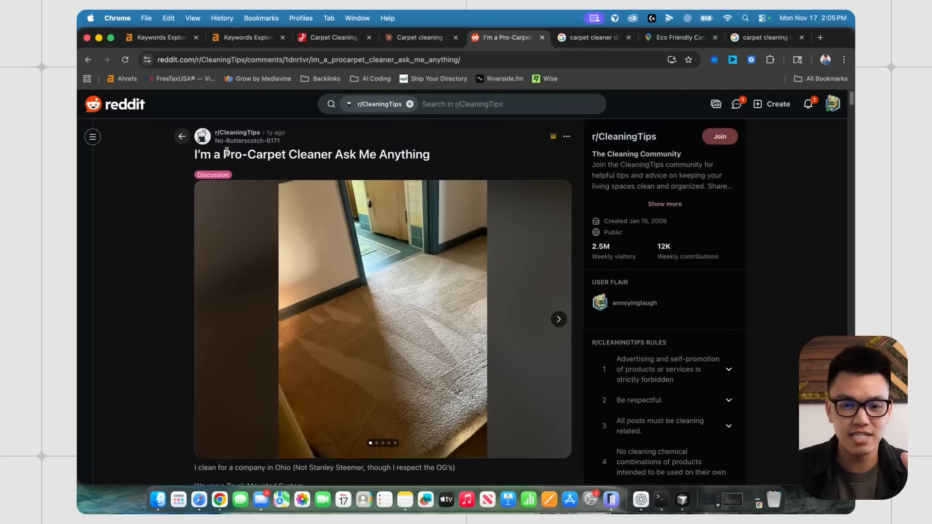
scroll(253, 264, "down", 4)
scroll(256, 269, "down", 2)
left_click_drag(226, 211, 303, 212)
left_click(238, 228)
left_click_drag(226, 229, 295, 229)
scroll(320, 245, "down", 1)
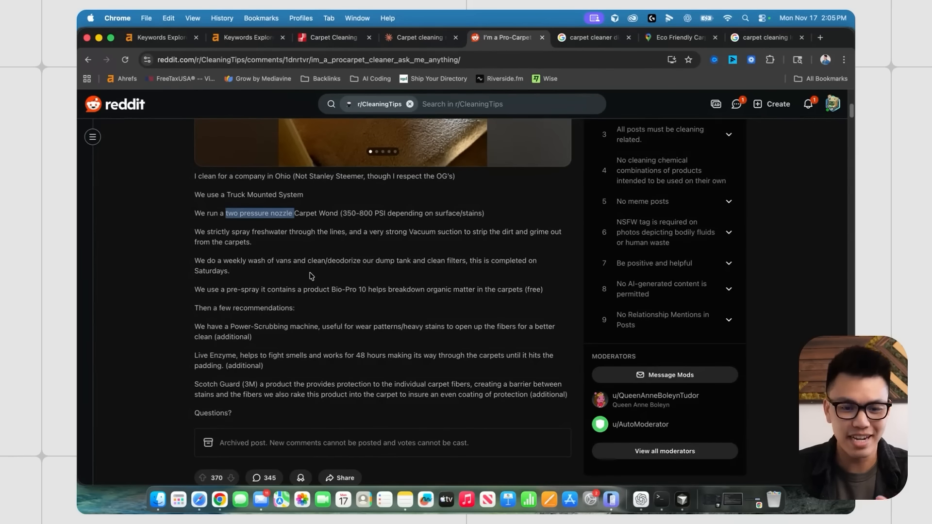
left_click(312, 276)
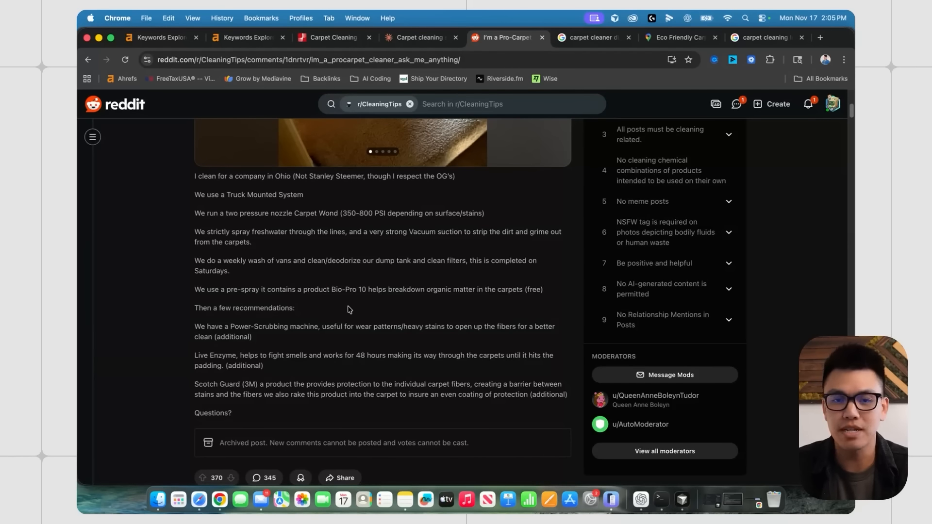
scroll(419, 250, "down", 1)
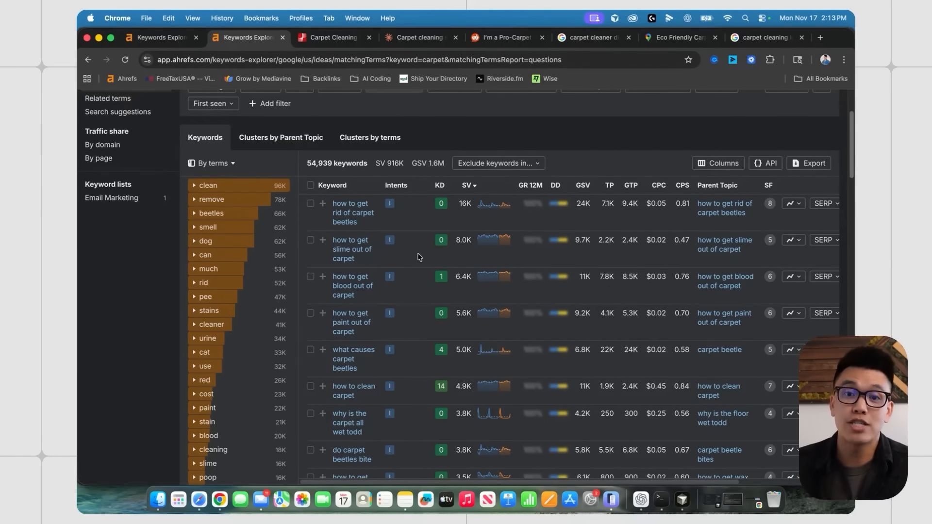
scroll(419, 257, "down", 2)
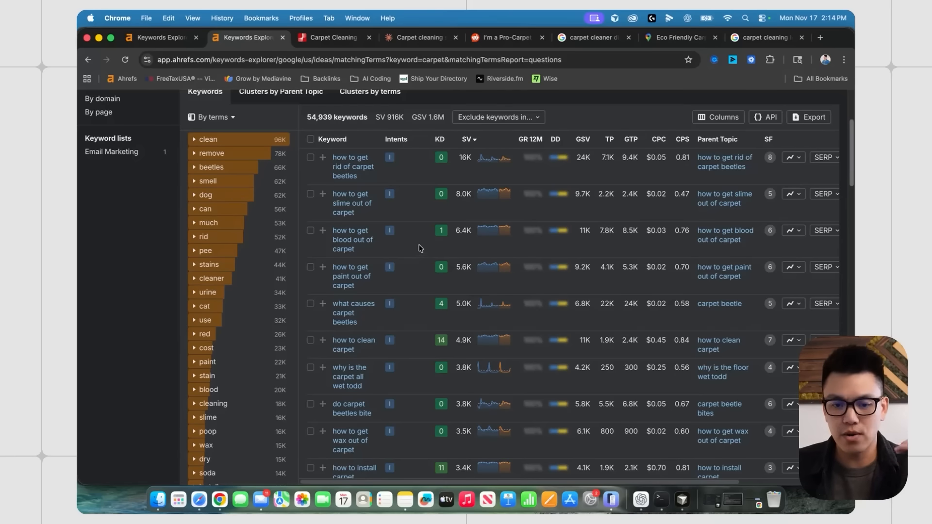
scroll(418, 250, "down", 1)
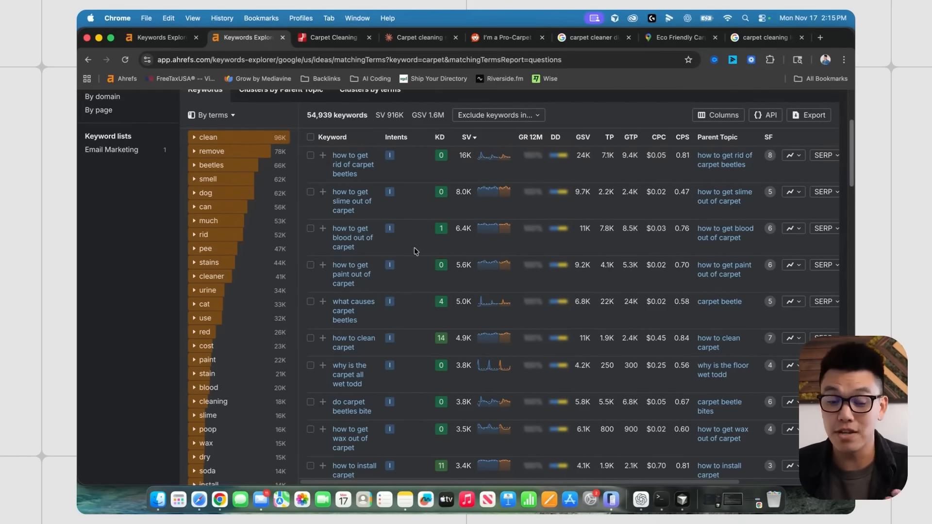
scroll(421, 245, "down", 1)
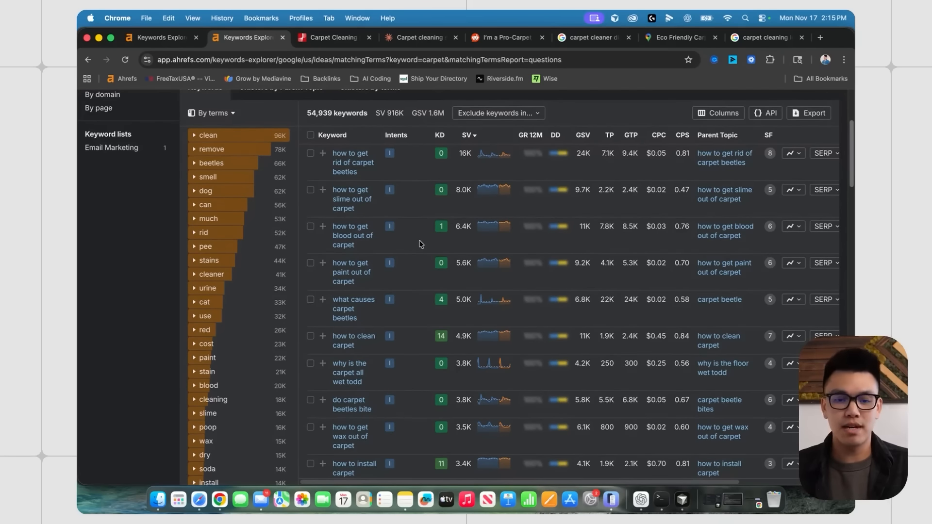
key("super+5")
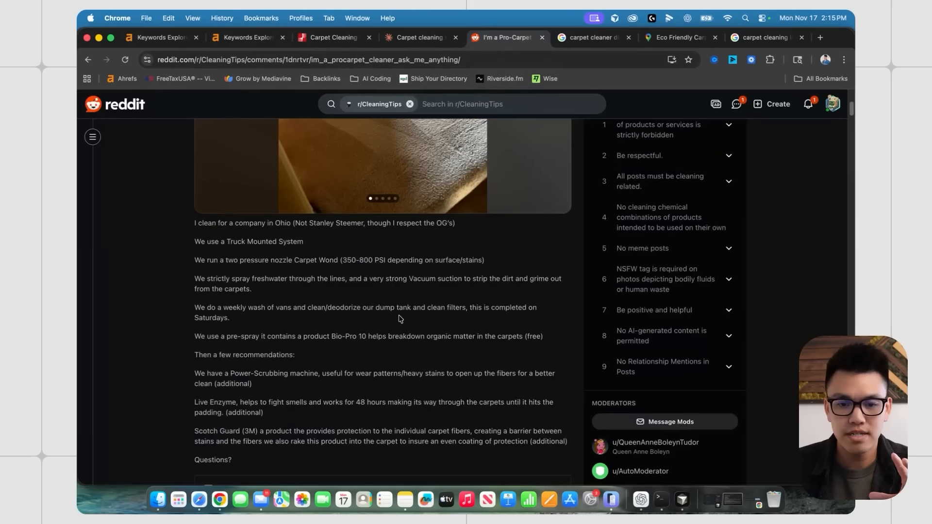
- Scroll the AMA post and comments, briefly highlighting 'Truck Mounted System'
scroll(343, 283, "down", 5)
scroll(343, 283, "down", 3)
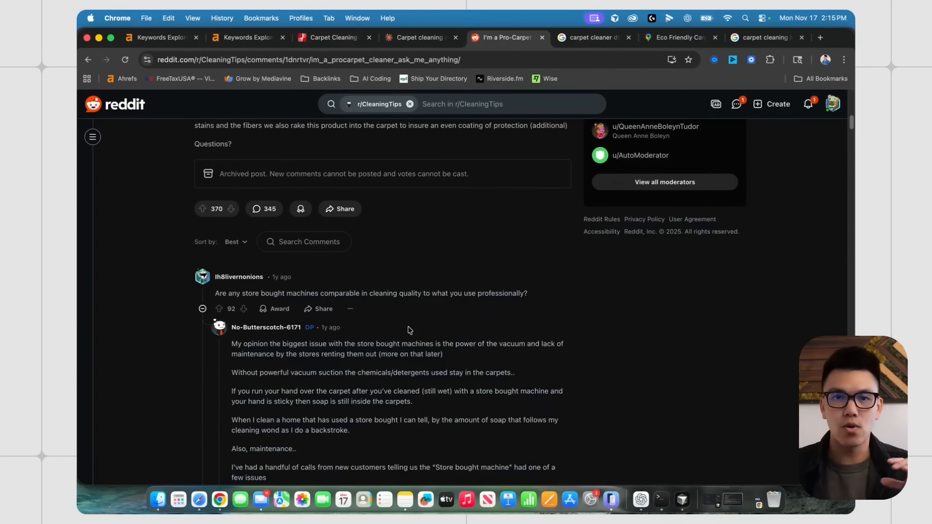
scroll(408, 330, "down", 1)
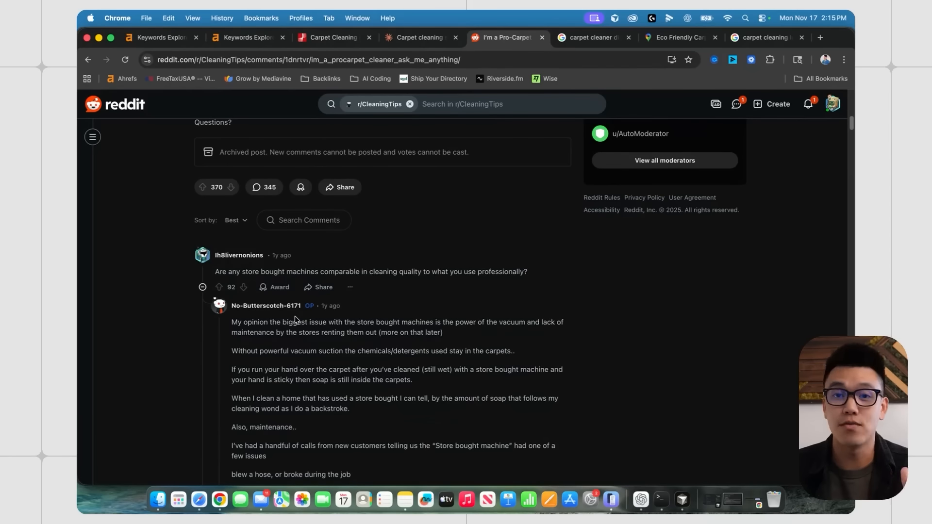
scroll(362, 346, "up", 6)
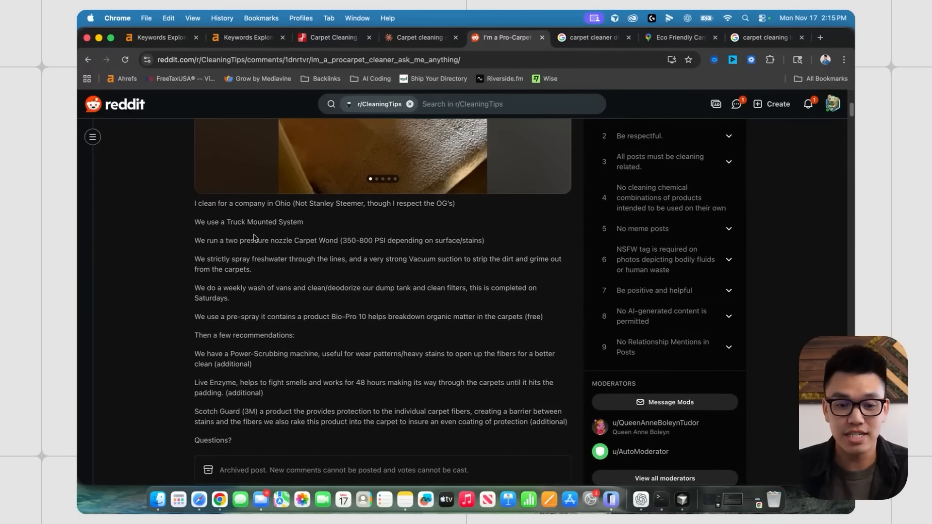
left_click_drag(234, 221, 321, 223)
left_click(297, 253)
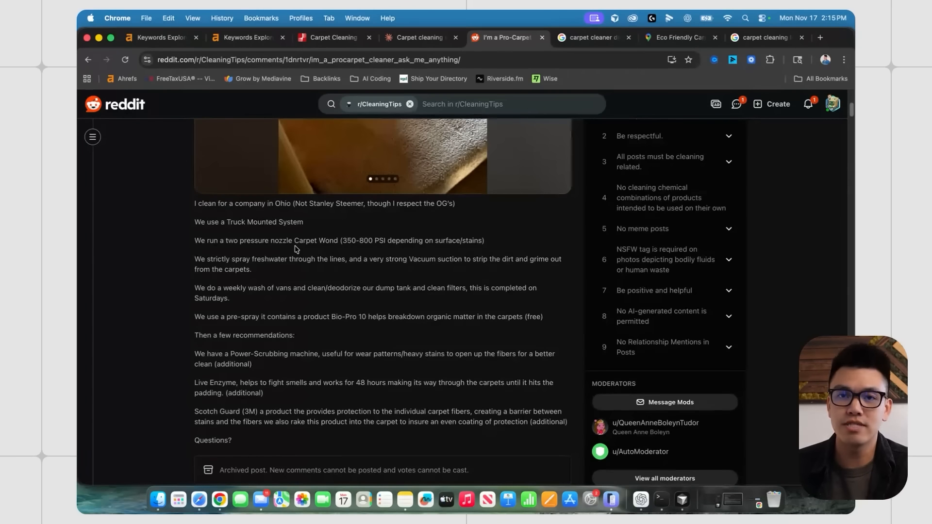
scroll(308, 250, "down", 1)
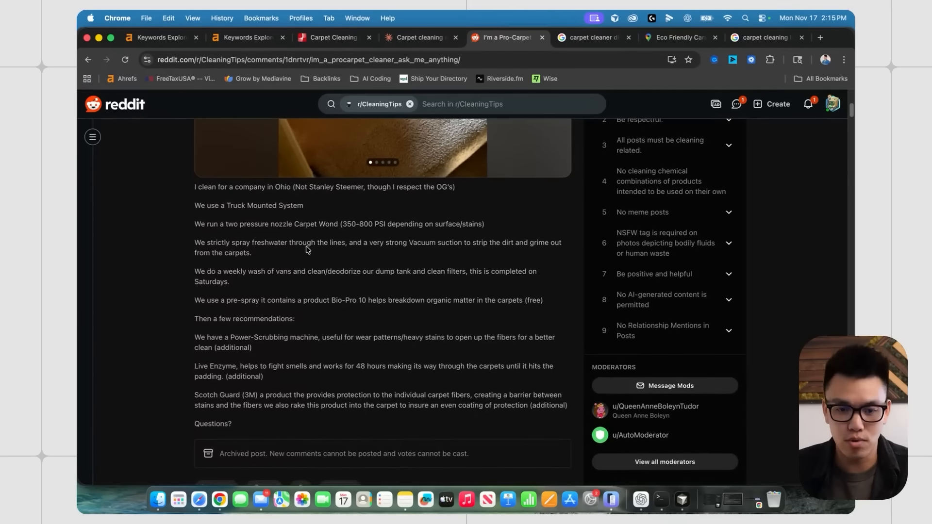
scroll(309, 250, "up", 1)
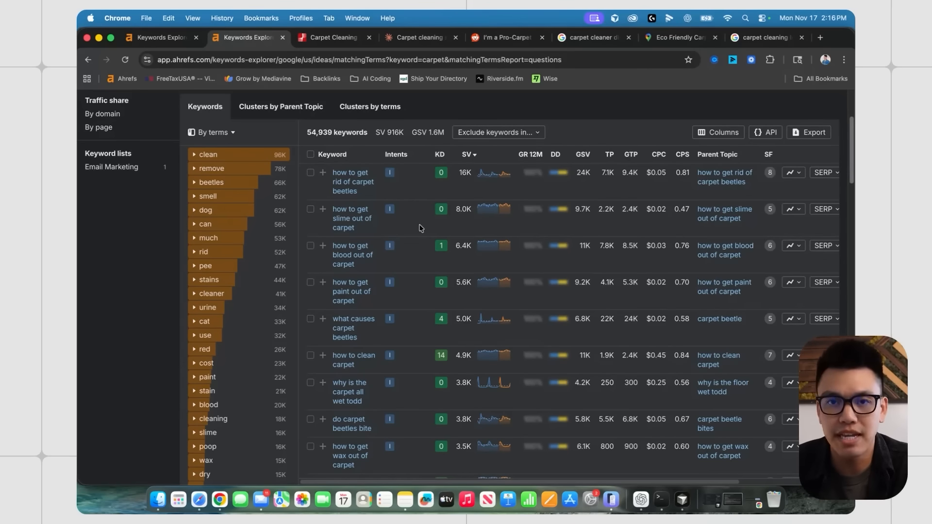
- Scroll the Intents: Local keyword table, then go to the carpet cleaner directory Google results
scroll(420, 228, "up", 2)
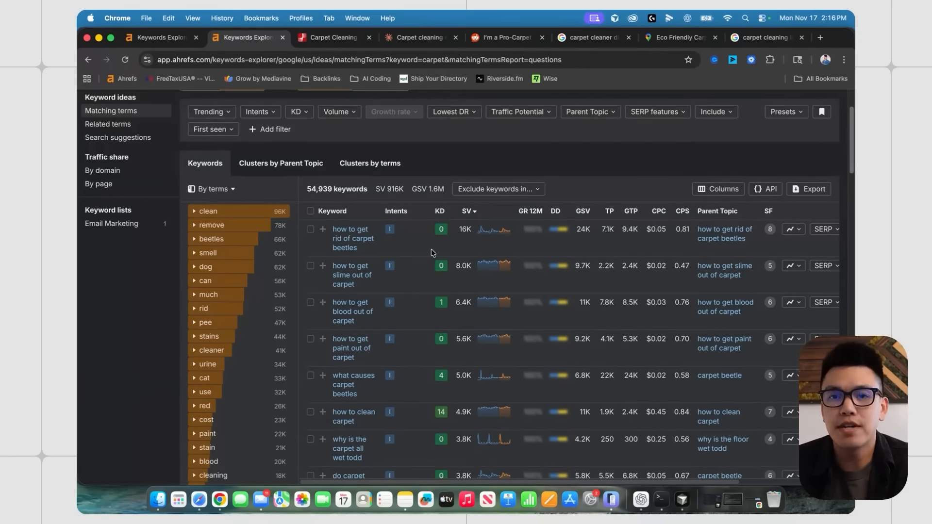
left_click(161, 38)
scroll(470, 231, "down", 2)
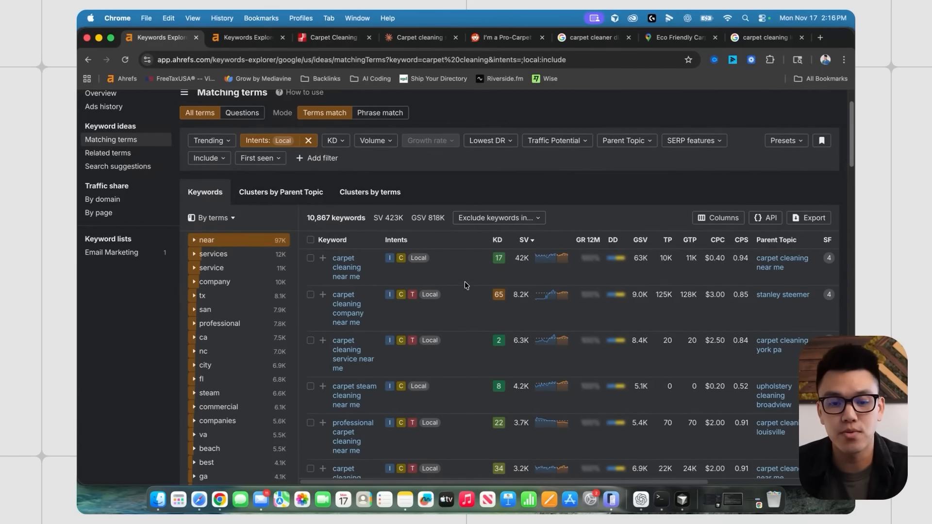
scroll(465, 285, "down", 3)
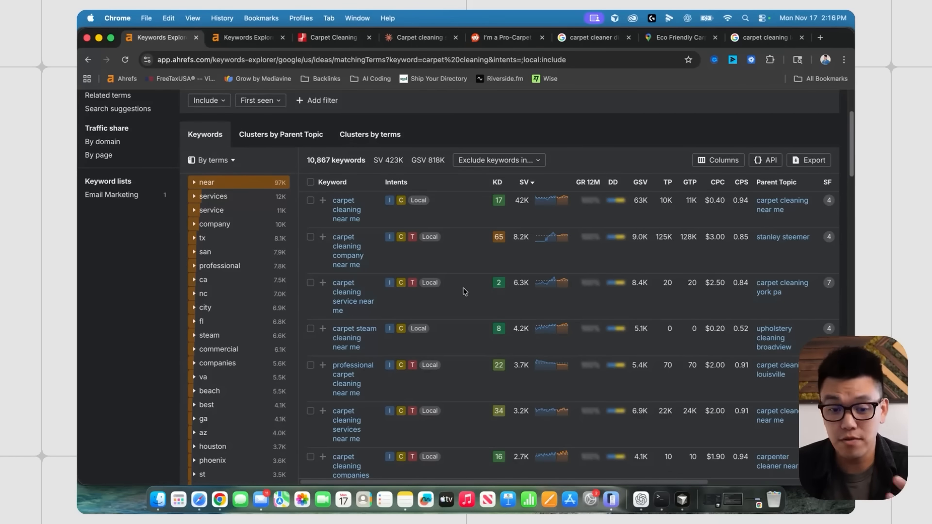
scroll(464, 291, "down", 3)
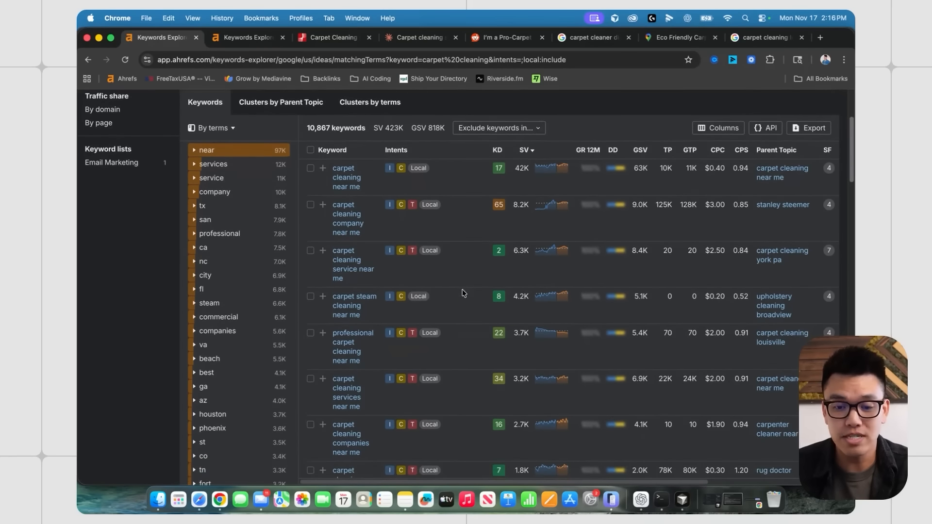
scroll(462, 292, "down", 3)
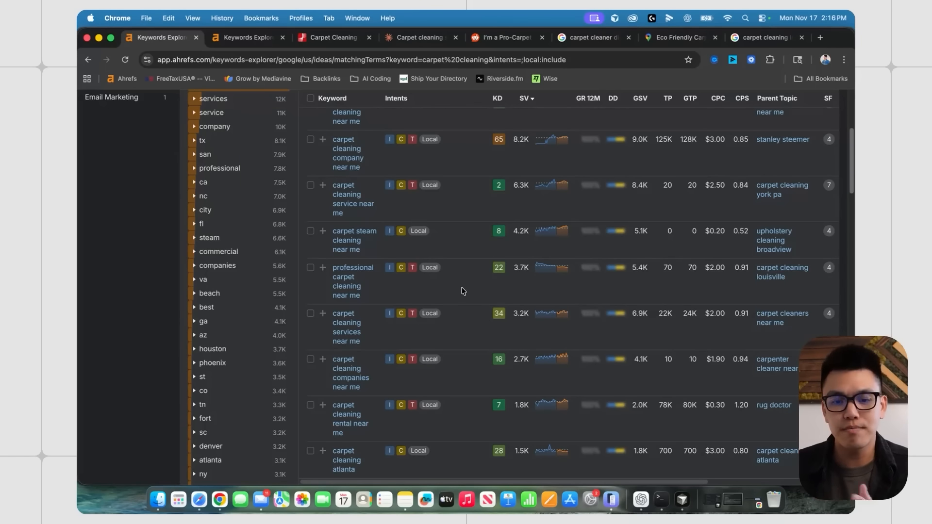
mouse_move(611, 97)
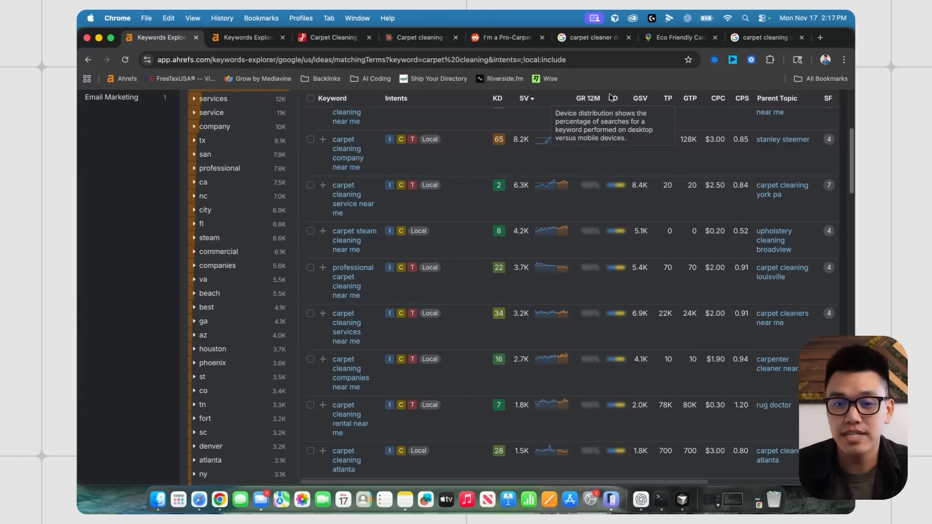
left_click(591, 38)
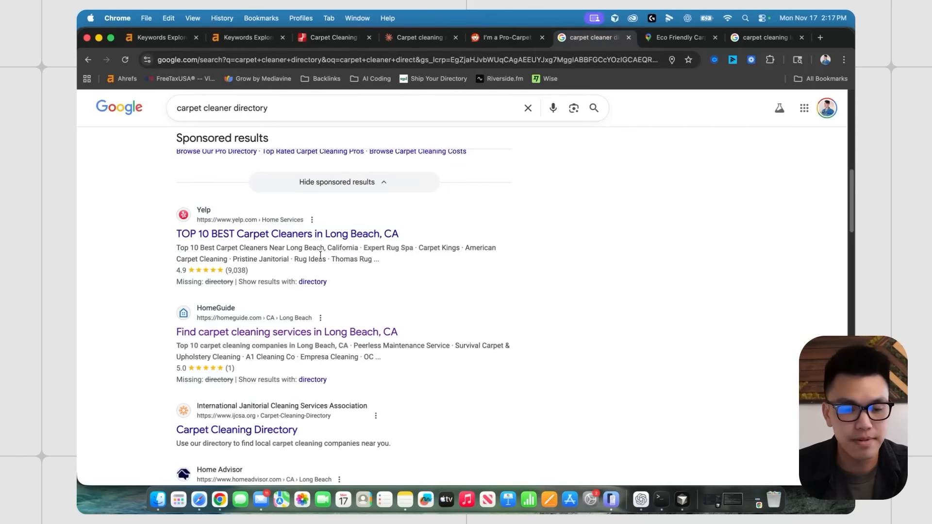
- Open HomeGuide's list of top carpet cleaning companies in Long Beach, CA
scroll(320, 255, "down", 1)
scroll(235, 229, "down", 3)
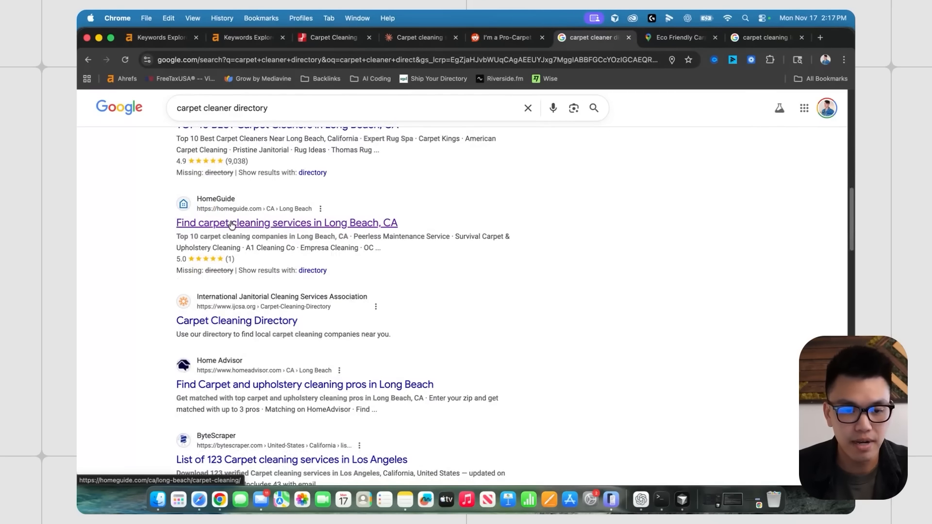
left_click(232, 225)
scroll(628, 323, "down", 3)
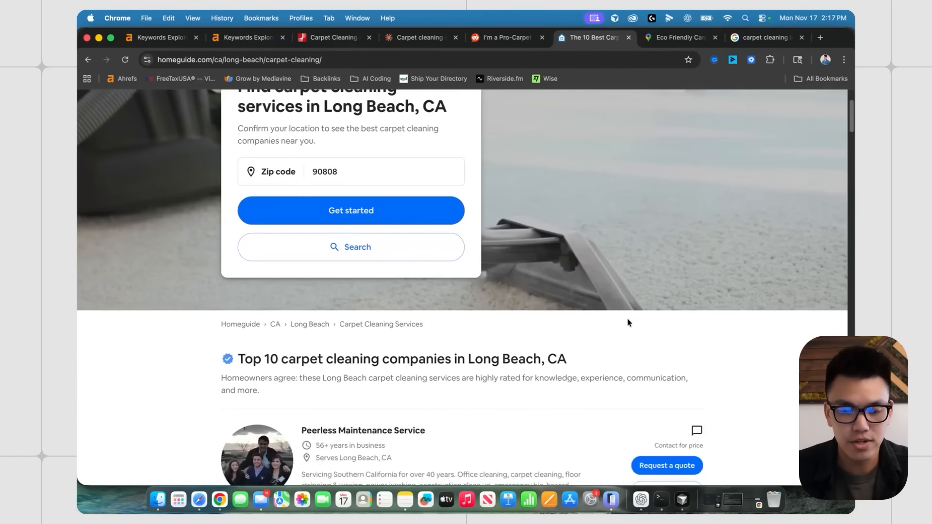
scroll(532, 318, "down", 9)
- View and close the Survival Carpet & Upholstery Cleaning profile, then go to the Eco Friendly Maps listing
left_click(420, 246)
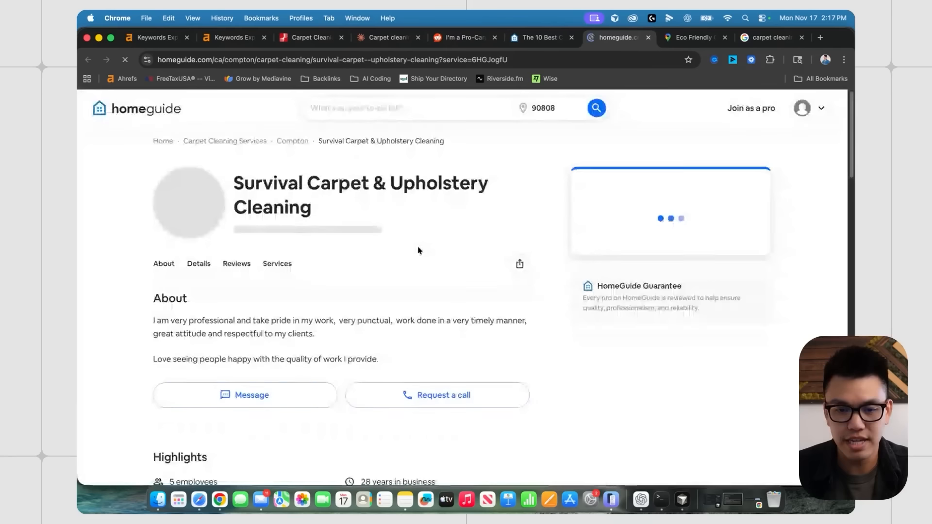
scroll(420, 247, "down", 4)
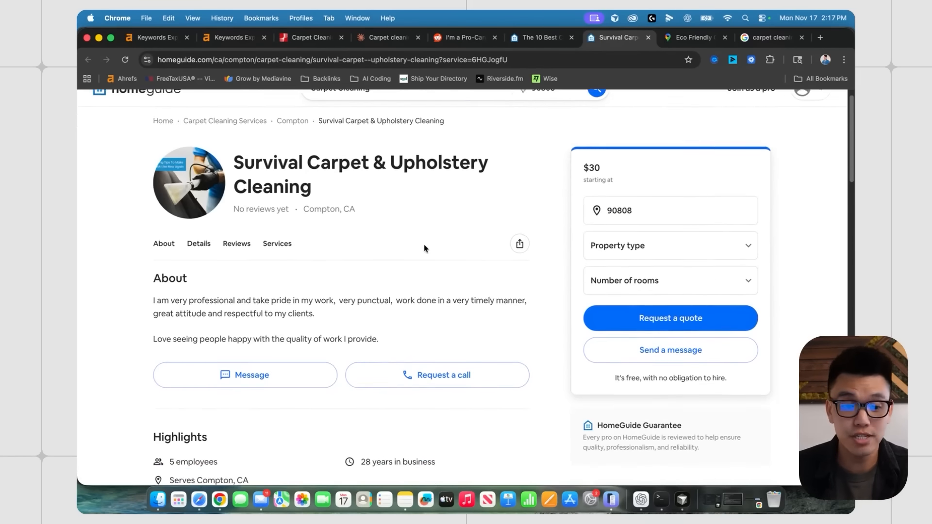
scroll(420, 253, "up", 3)
scroll(420, 254, "up", 2)
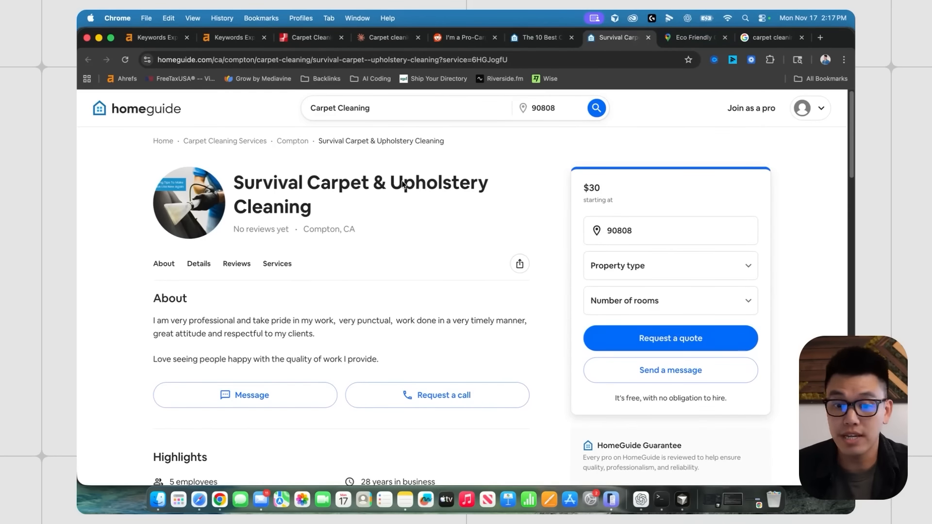
key("super+w")
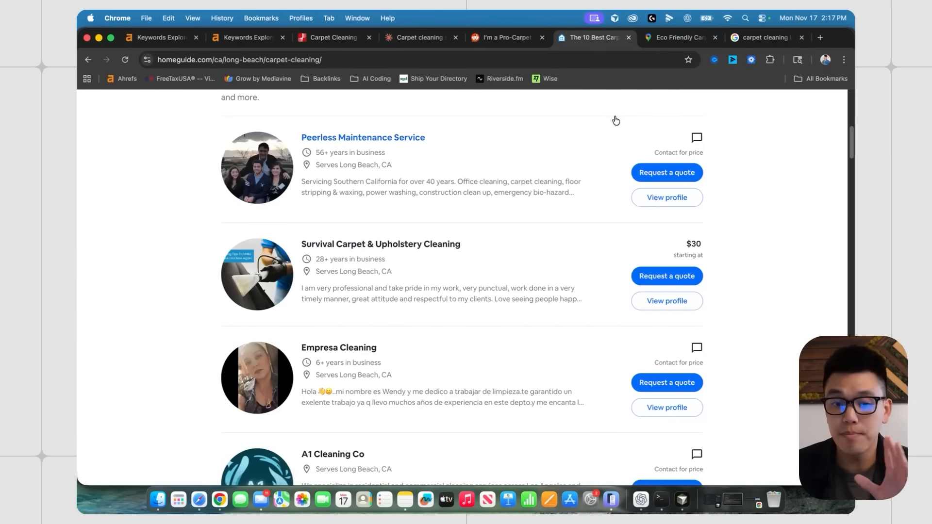
left_click(680, 37)
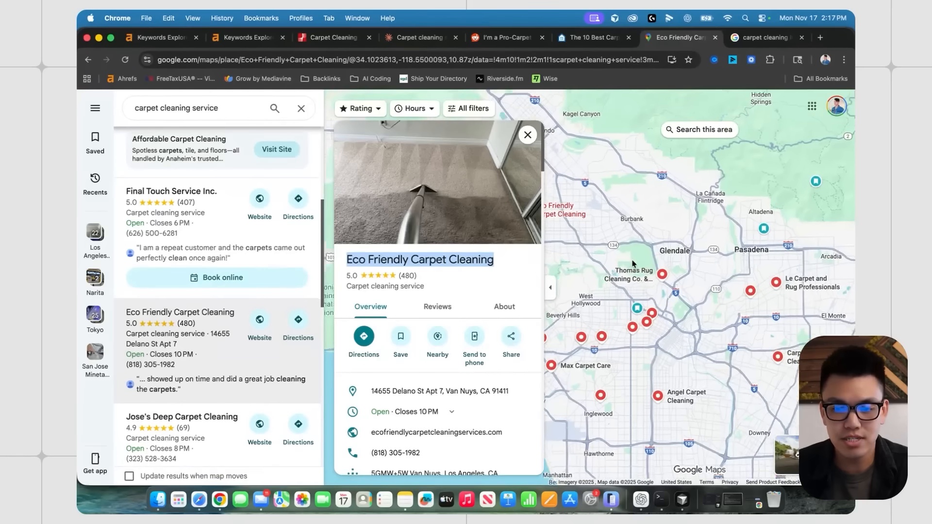
- Dismiss the carpet cleaning service search suggestions to reveal the Eco Friendly Carpet Cleaning listing
left_click(223, 108)
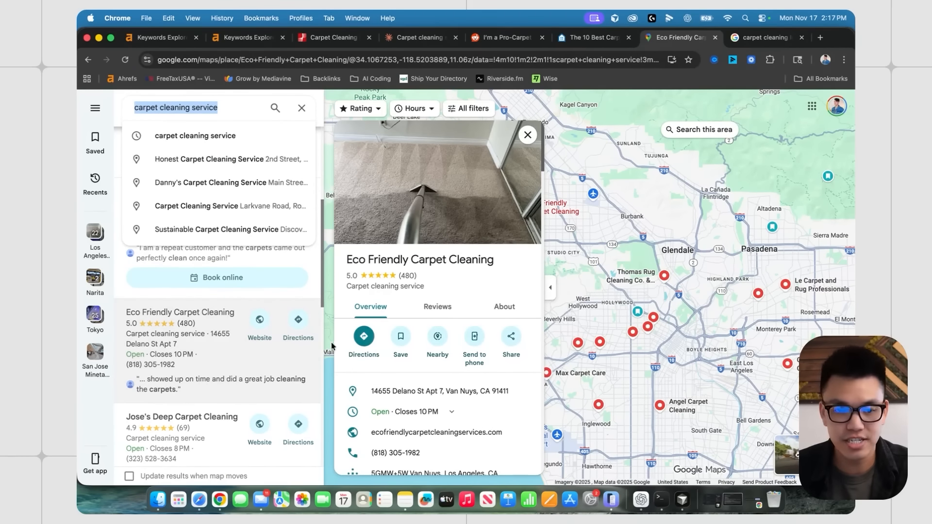
left_click(237, 116)
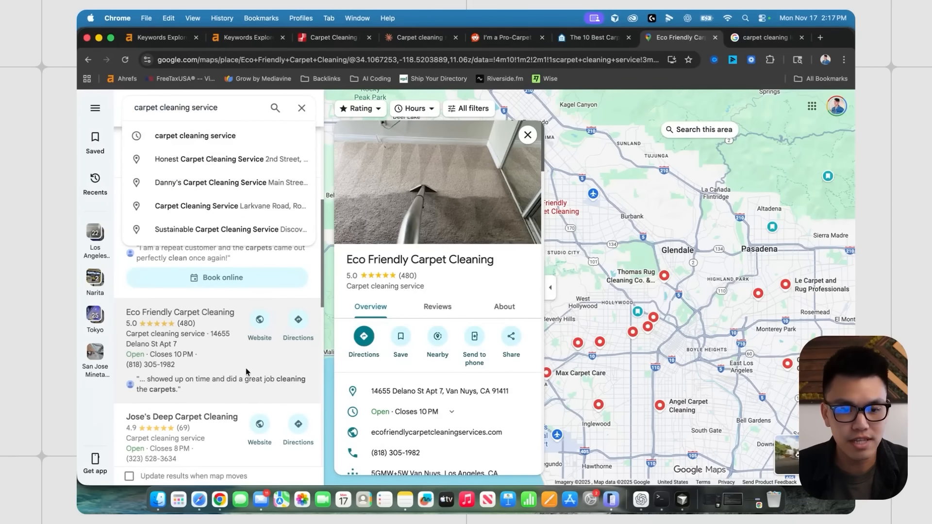
left_click(265, 365)
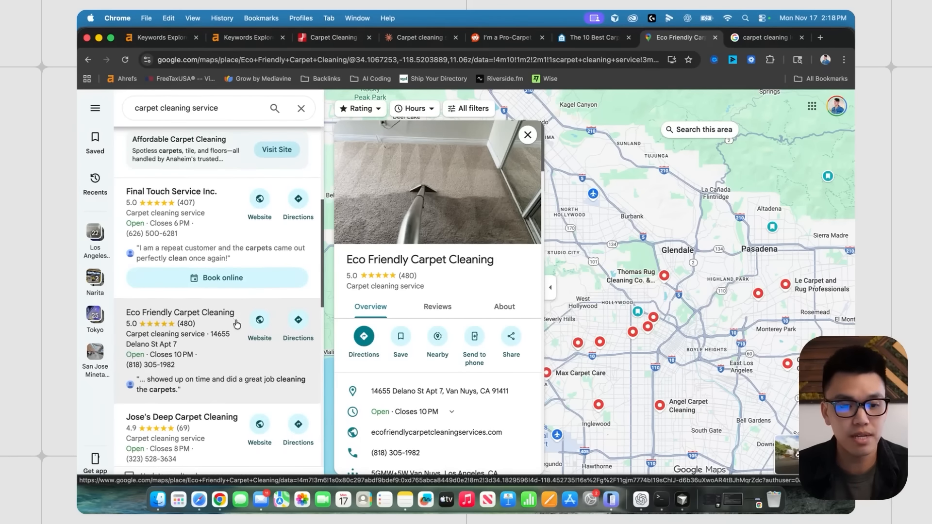
scroll(238, 336, "down", 2)
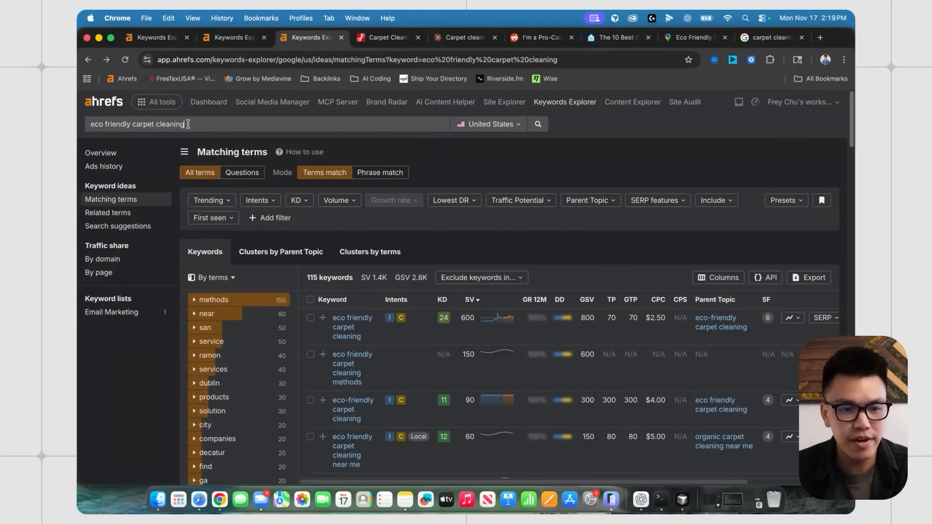
- Note the 600 search volume for eco friendly carpet cleaning, then return to the Google Maps results
triple_click(189, 124)
scroll(370, 346, "down", 1)
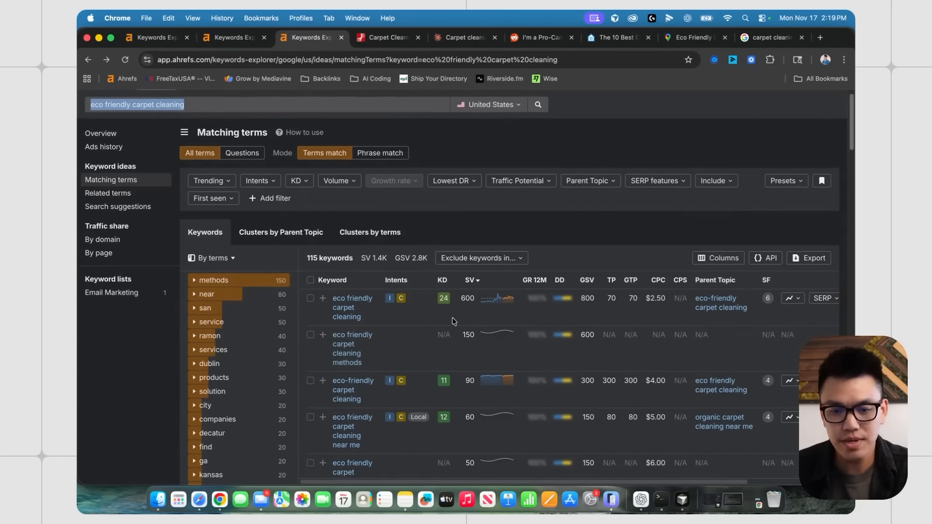
left_click_drag(460, 302, 476, 301)
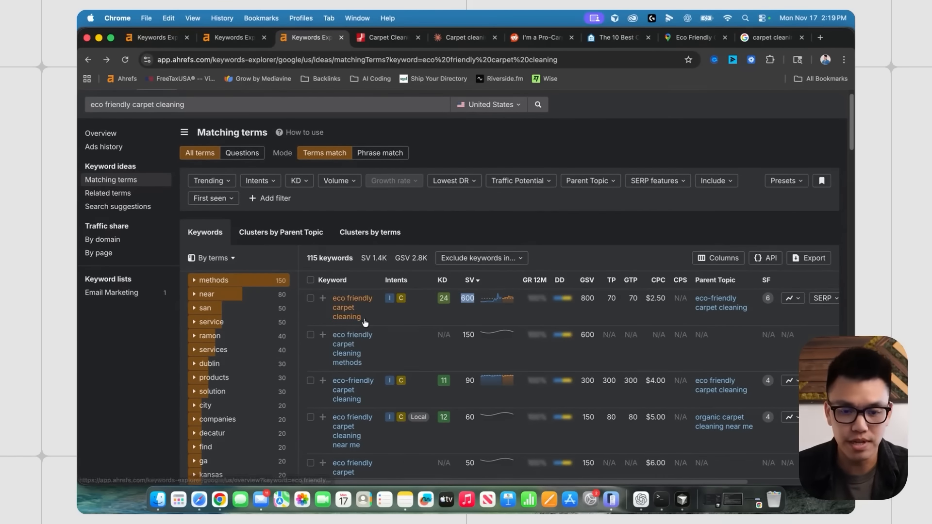
scroll(412, 320, "down", 1)
left_click(442, 320)
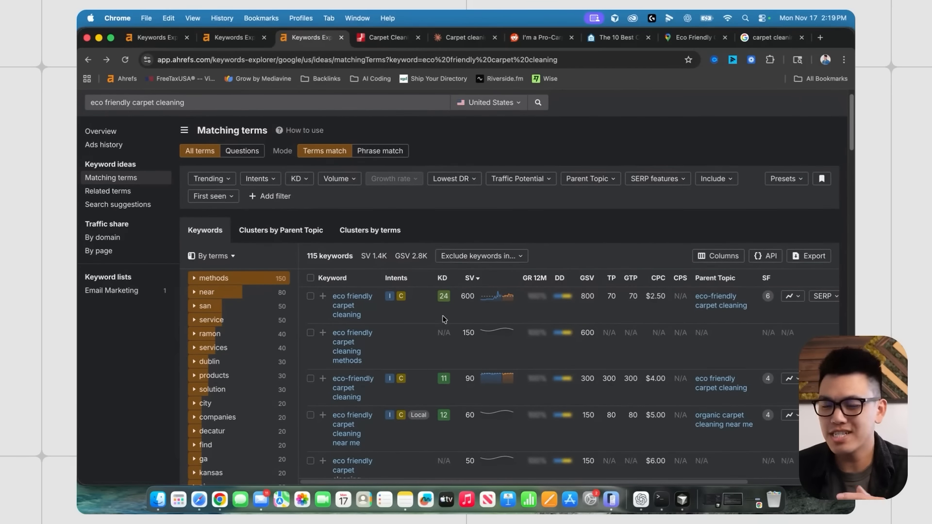
scroll(439, 318, "down", 1)
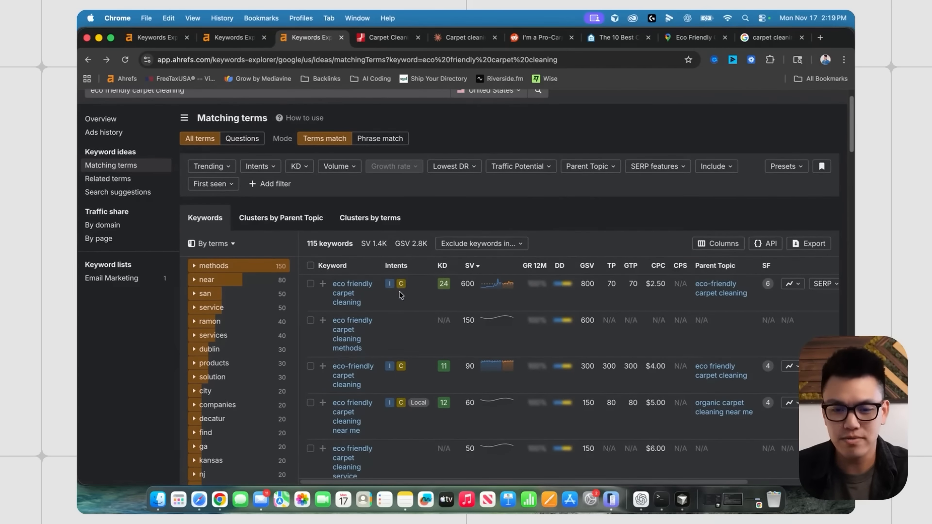
mouse_move(389, 286)
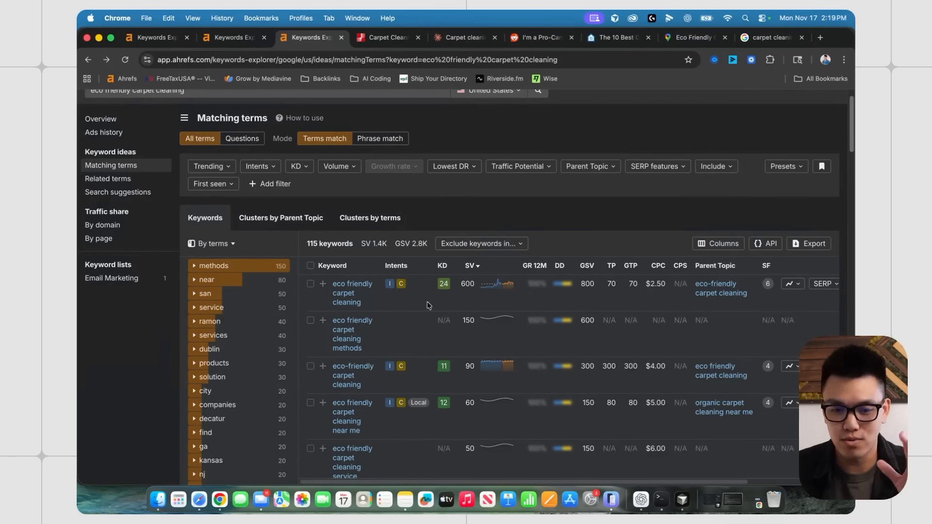
left_click(690, 38)
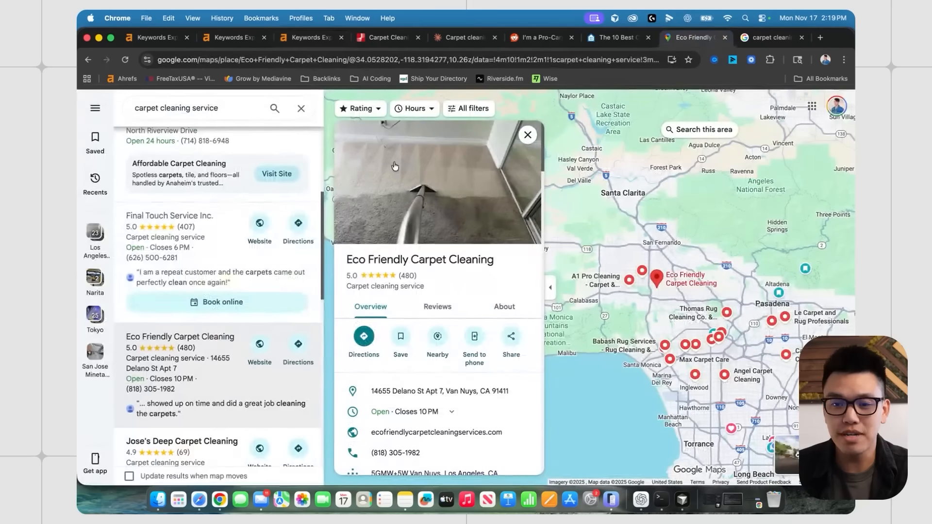
- Copy the A1 Pro Cleaning name from its Maps listing and search it in Ahrefs Keywords Explorer
scroll(226, 292, "down", 10)
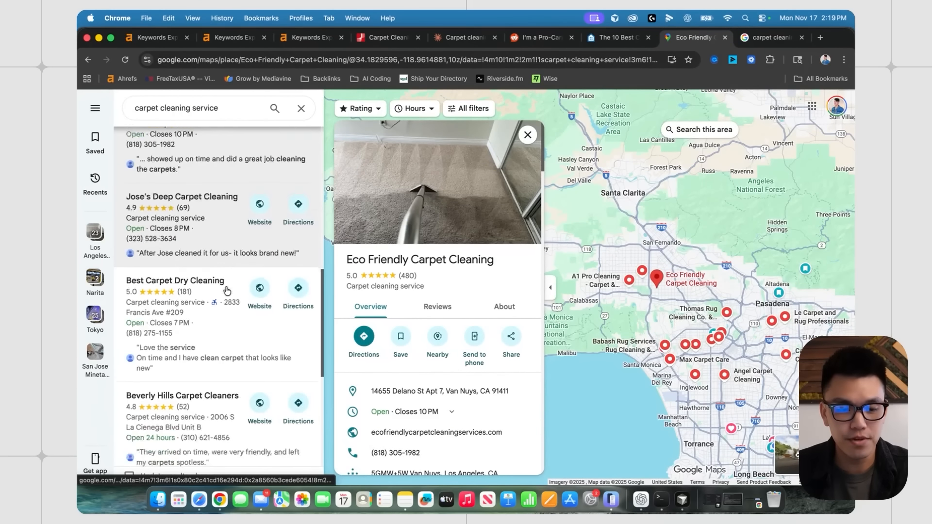
scroll(215, 309, "down", 2)
left_click(215, 307)
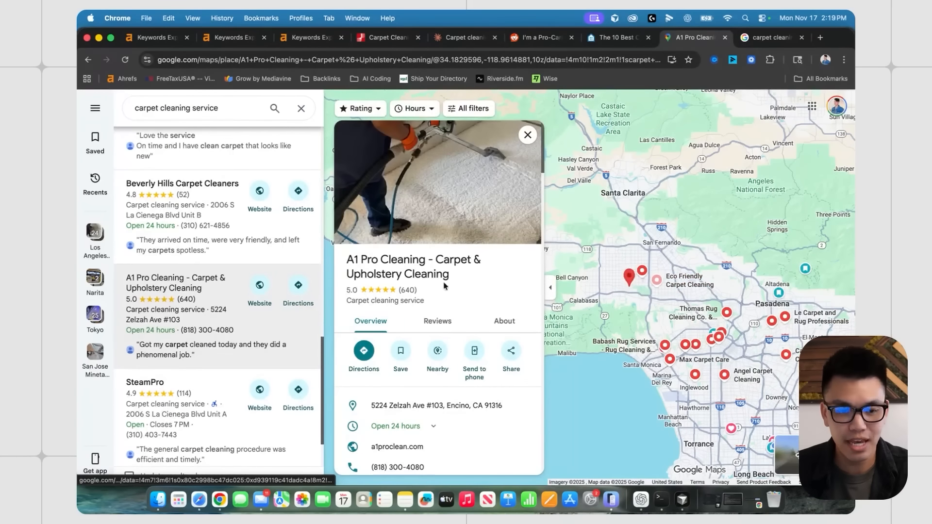
left_click_drag(347, 261, 425, 265)
key("cmd+c")
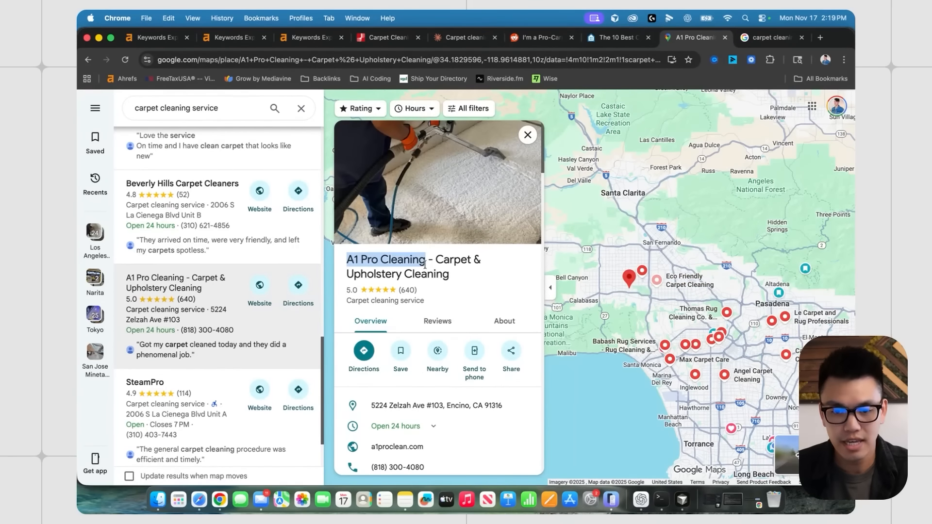
left_click(310, 38)
scroll(225, 176, "up", 1)
triple_click(183, 109)
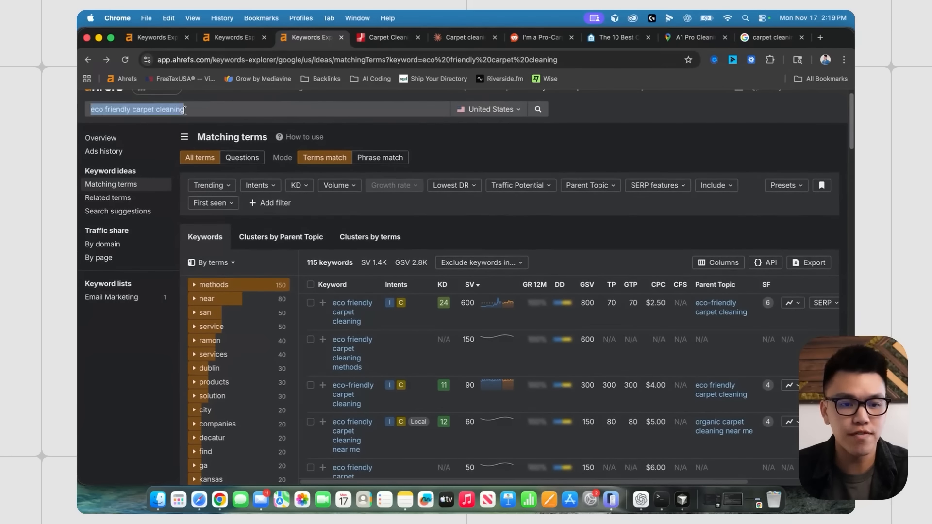
key("cmd+v")
key("Return")
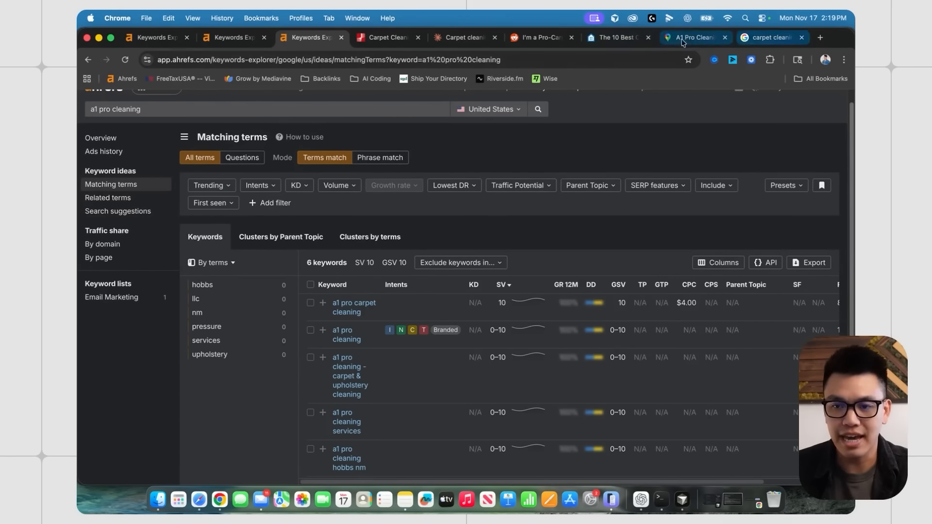
- Glance at the Homeguide page, then search 'Thomas Rug Cleaning' from its Maps listing in Keywords Explorer
left_click(616, 38)
scroll(255, 204, "up", 4)
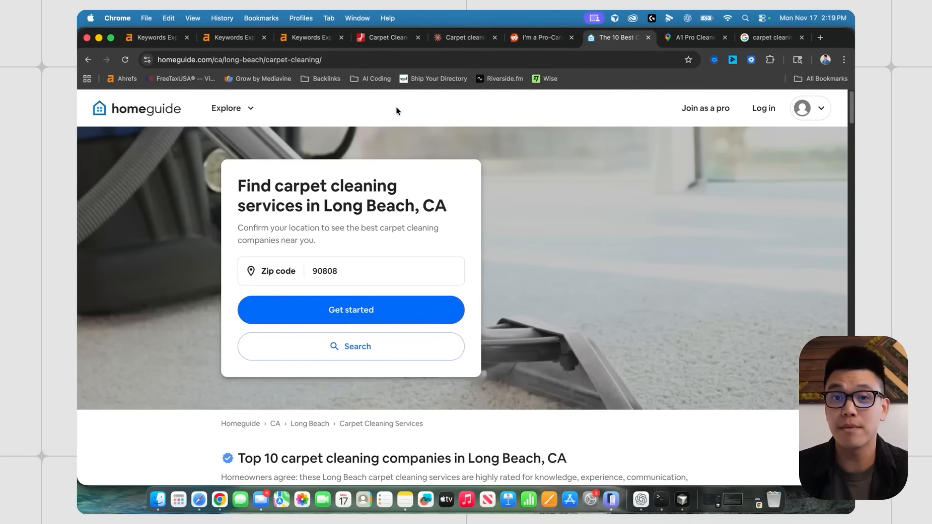
left_click(291, 37)
left_click(695, 37)
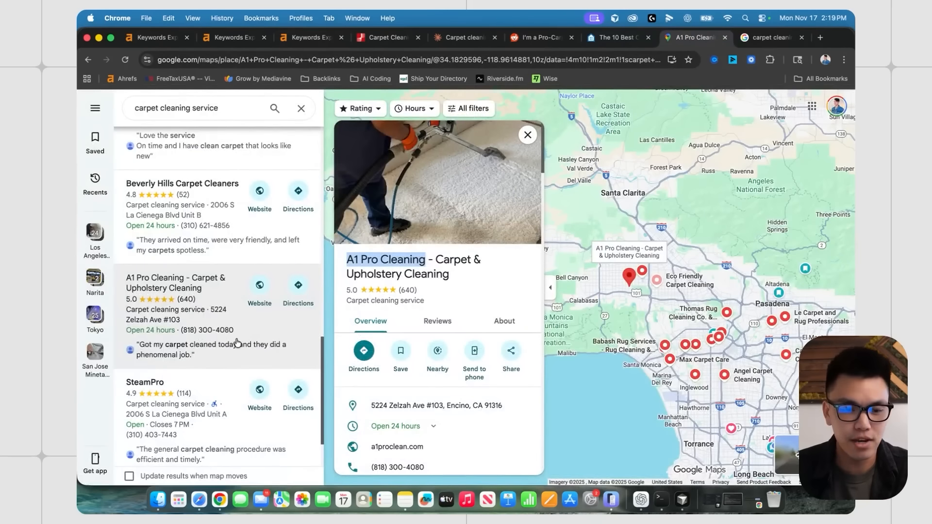
scroll(218, 316, "down", 3)
left_click(175, 357)
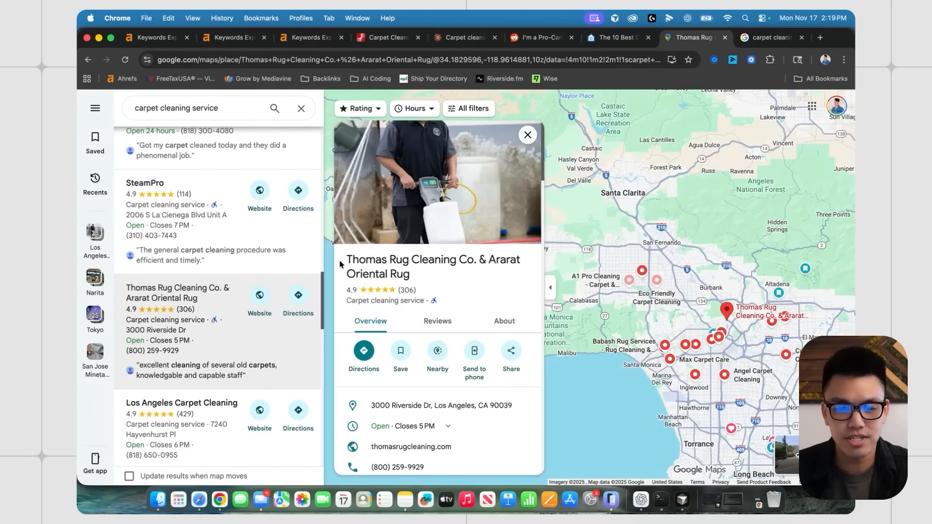
left_click_drag(340, 262, 456, 261)
key("super+c")
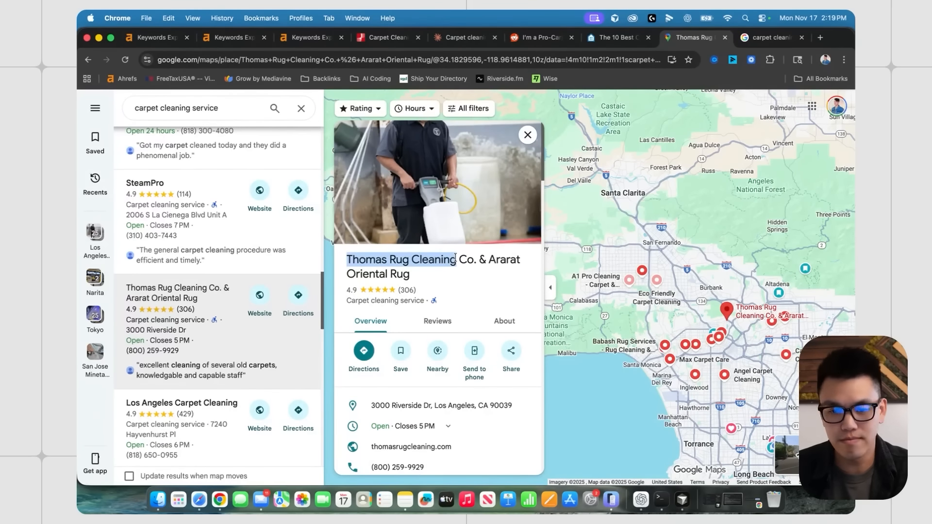
left_click(316, 36)
triple_click(240, 112)
key("super+v")
key("Return")
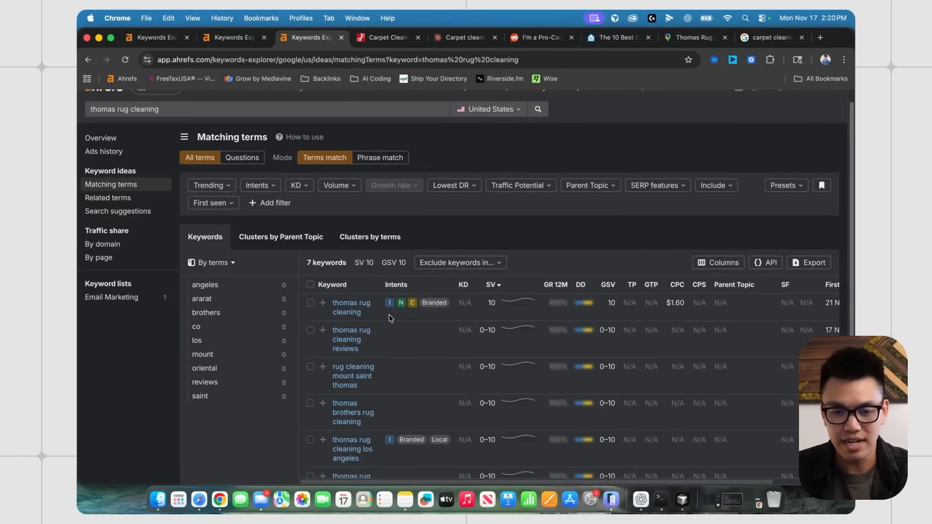
left_click_drag(389, 318, 339, 304)
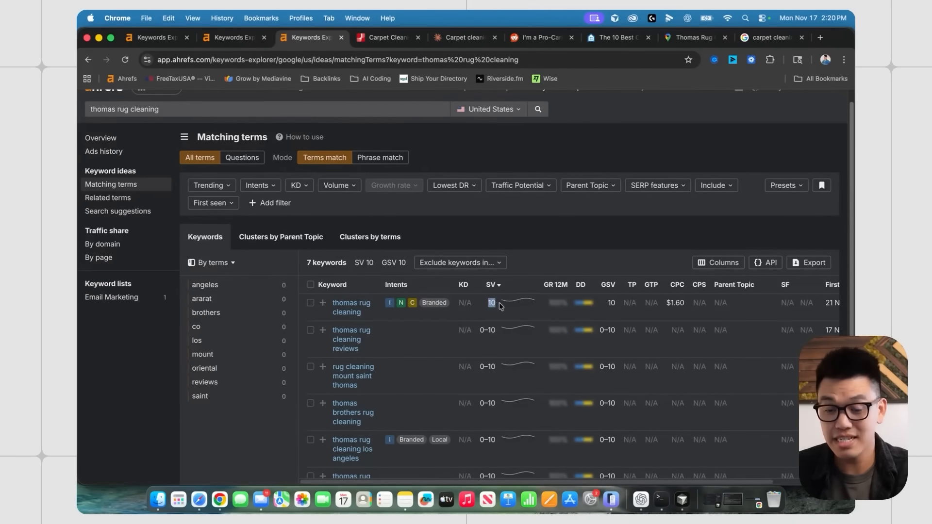
left_click(714, 37)
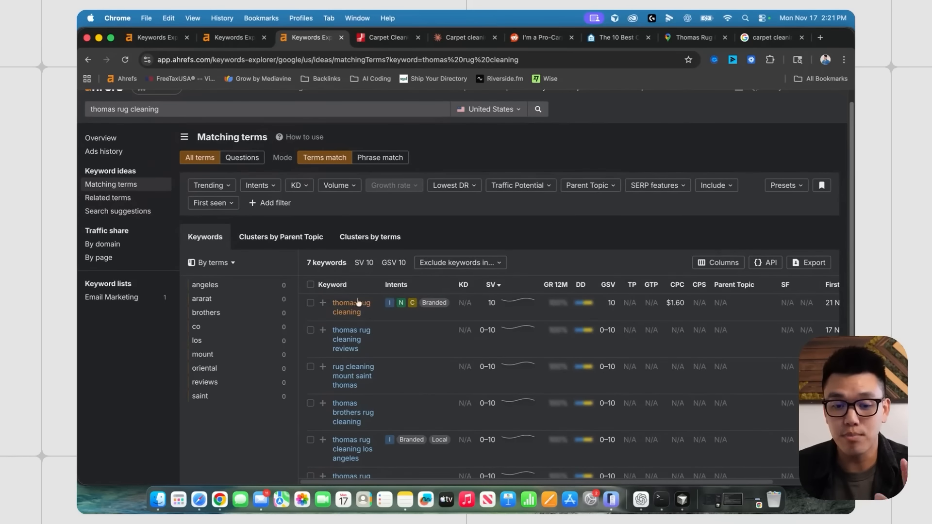
left_click_drag(361, 312, 329, 307)
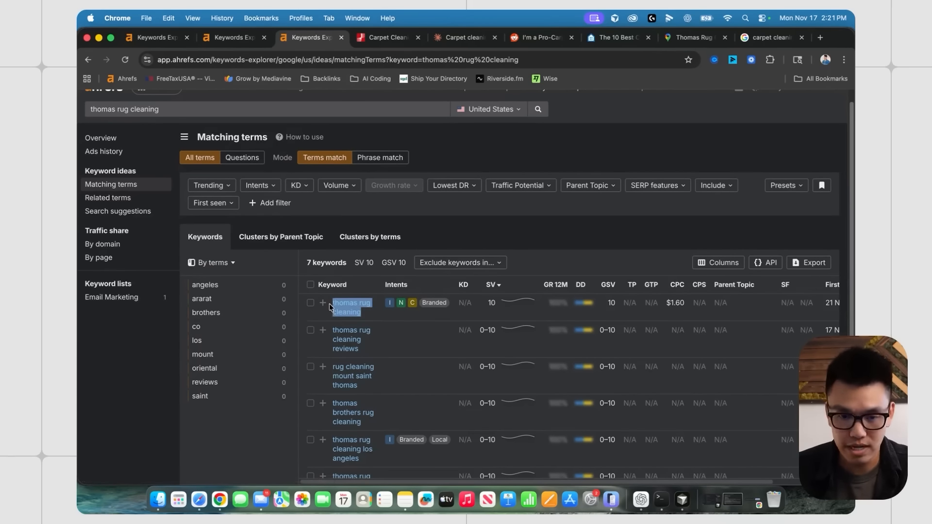
left_click(487, 304)
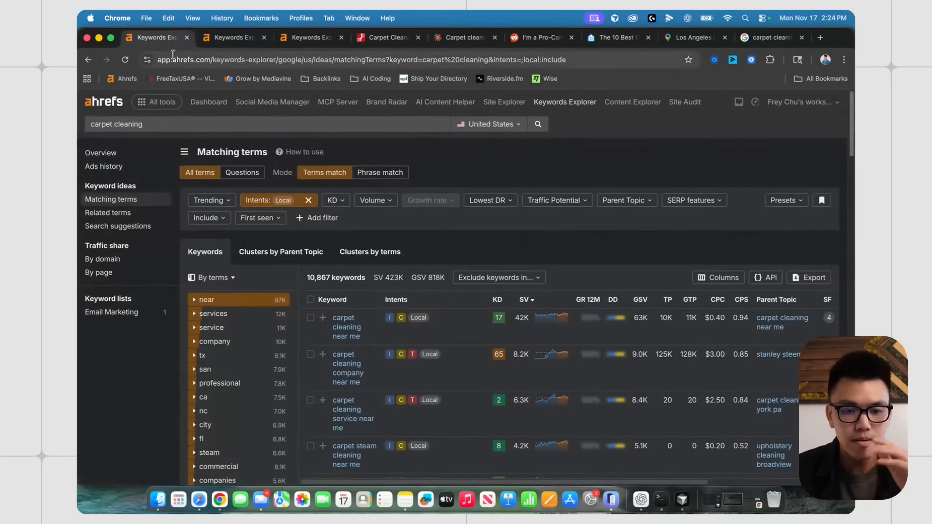
- Scroll through the Homeguide top 10 carpet cleaner list, then move on to the next page
left_click(599, 39)
scroll(514, 190, "down", 5)
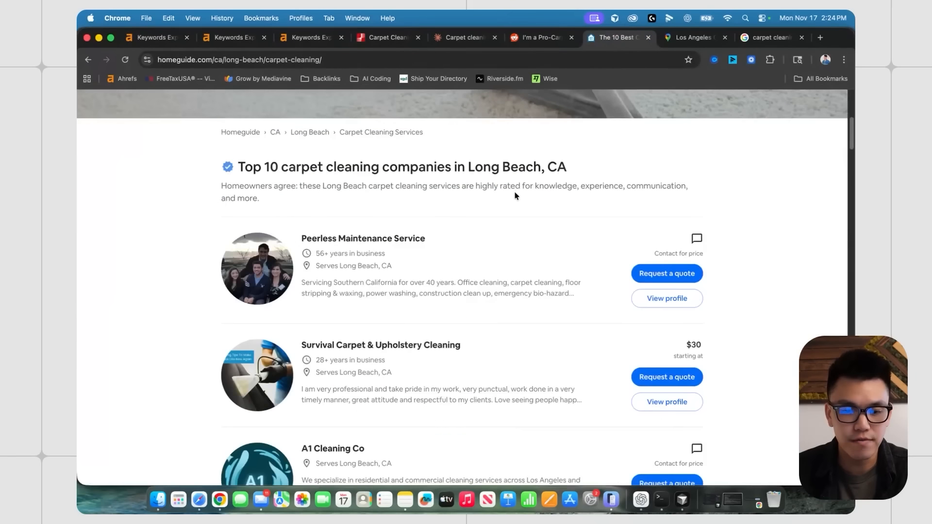
scroll(514, 196, "down", 1)
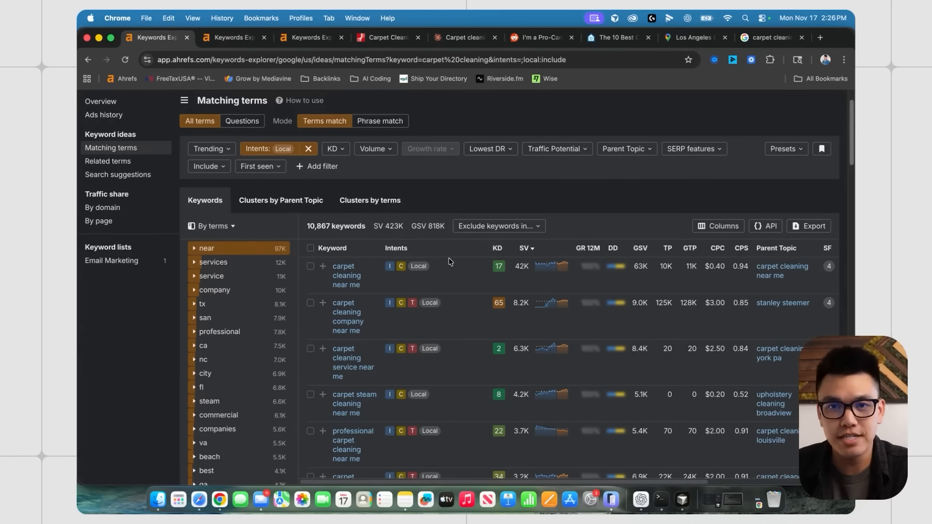
key("ctrl+Tab")
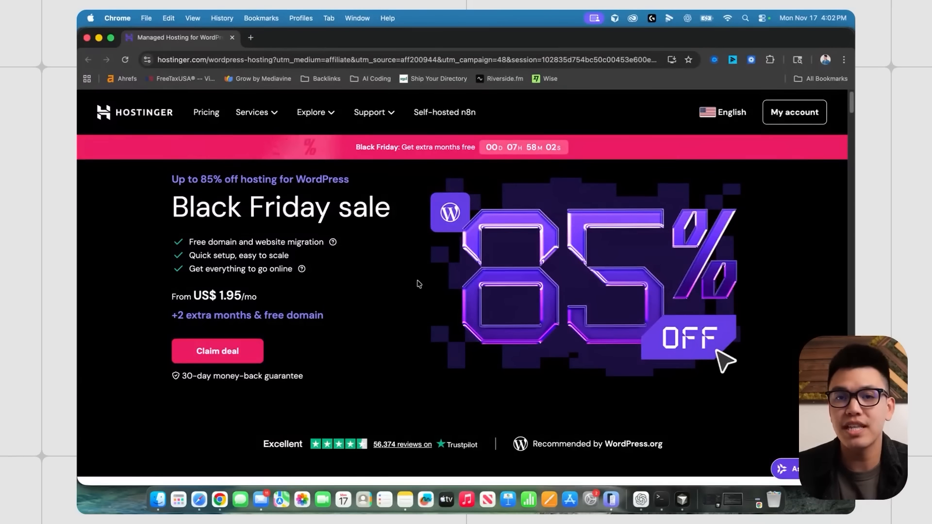
- Jump to the Black Friday hosting plans and scroll through the full plan feature comparison table
scroll(419, 284, "down", 1)
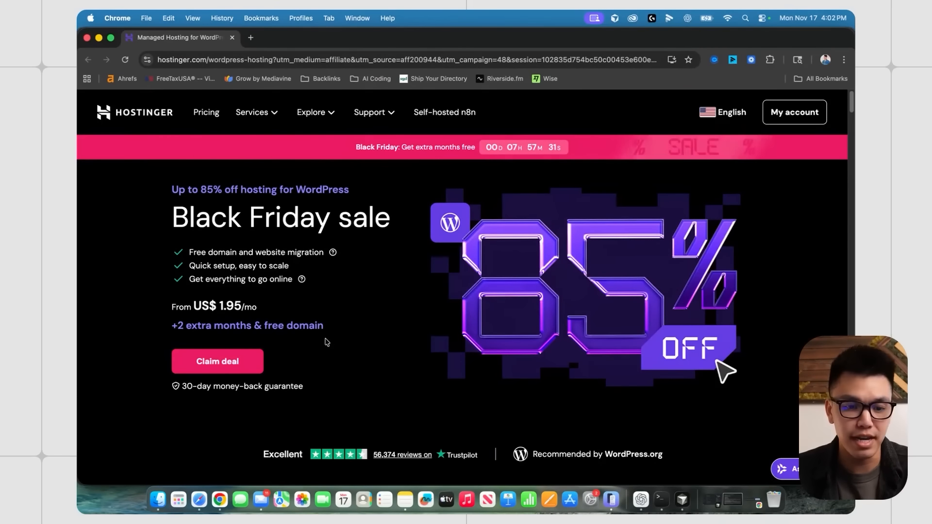
left_click(238, 363)
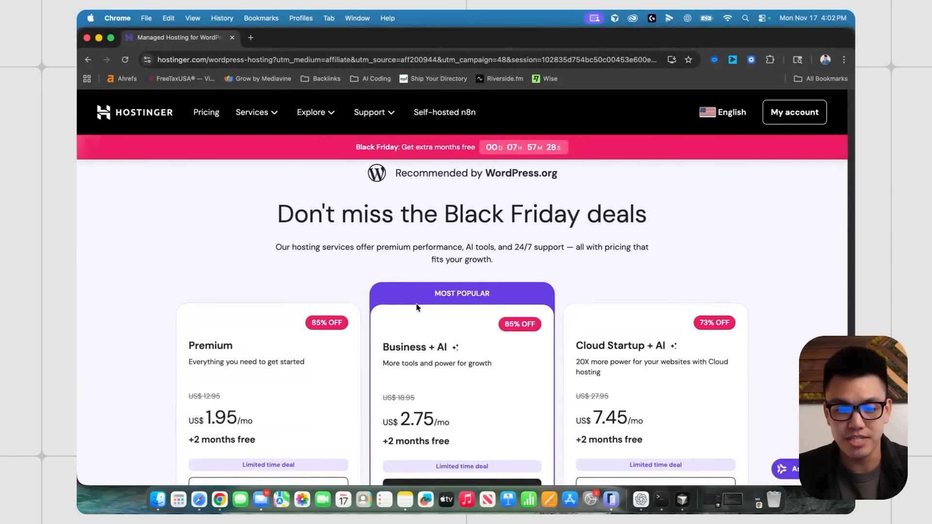
scroll(480, 301, "down", 3)
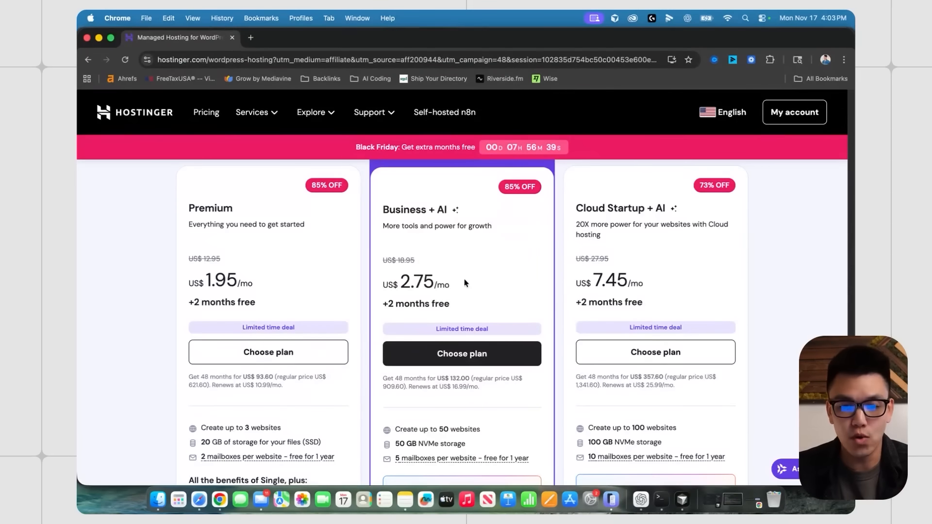
scroll(466, 272, "down", 10)
left_click(454, 297)
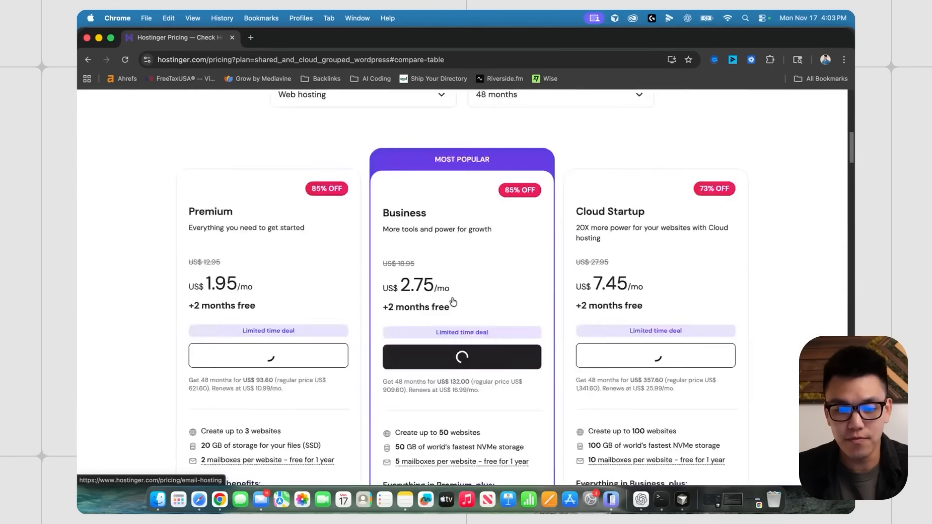
scroll(453, 301, "down", 10)
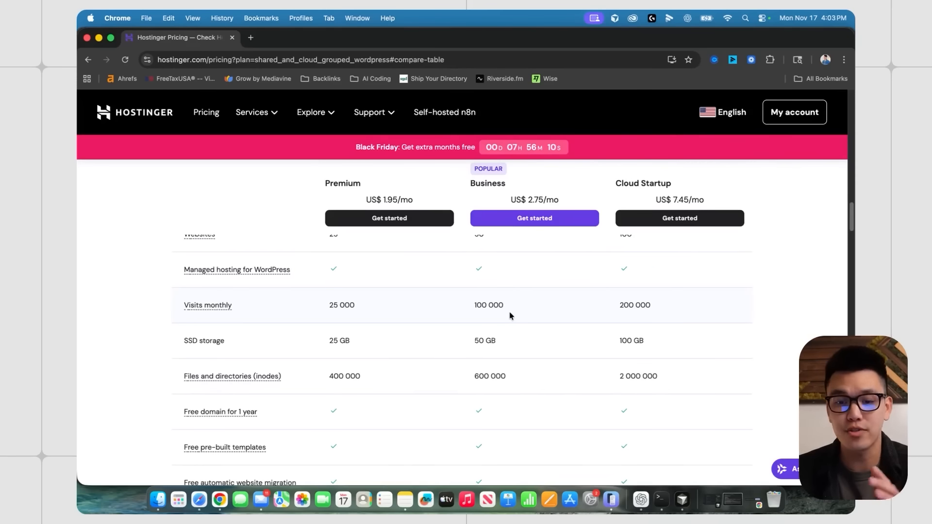
scroll(509, 316, "down", 5)
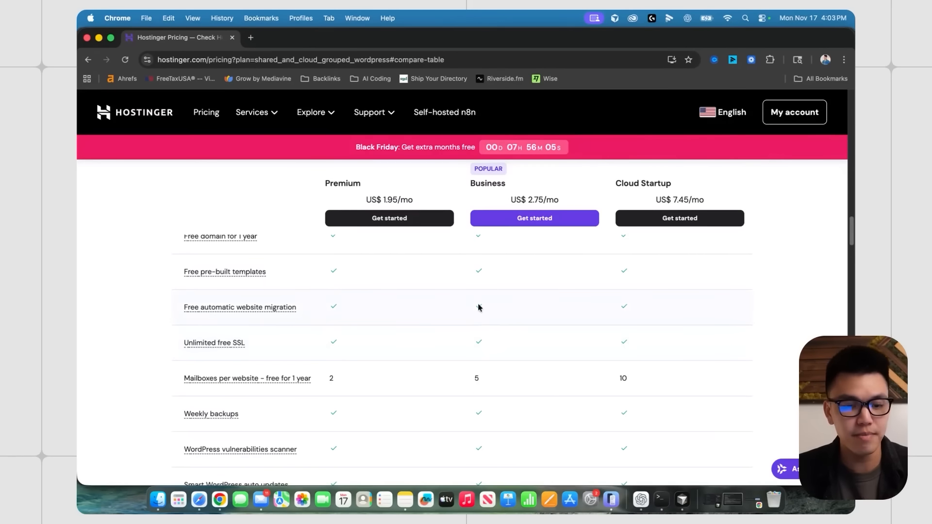
scroll(443, 306, "up", 1)
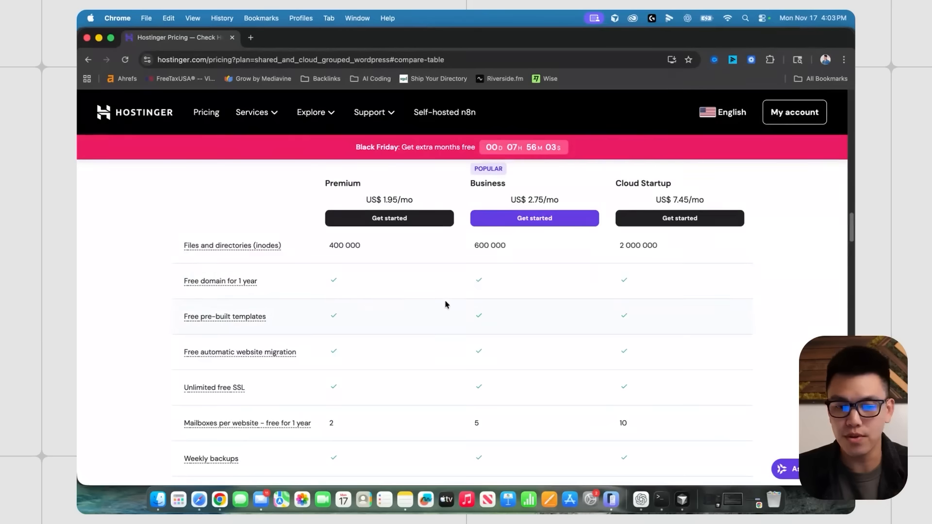
scroll(498, 291, "down", 5)
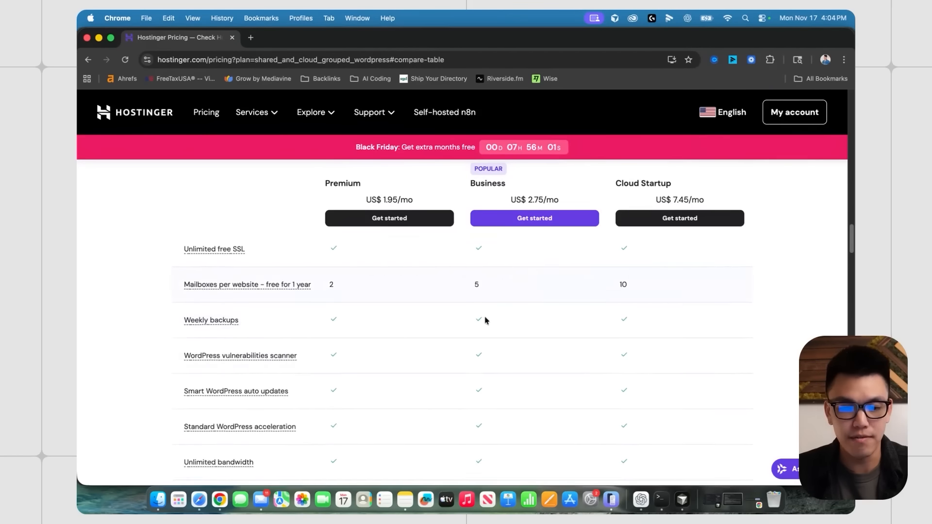
scroll(504, 311, "up", 5)
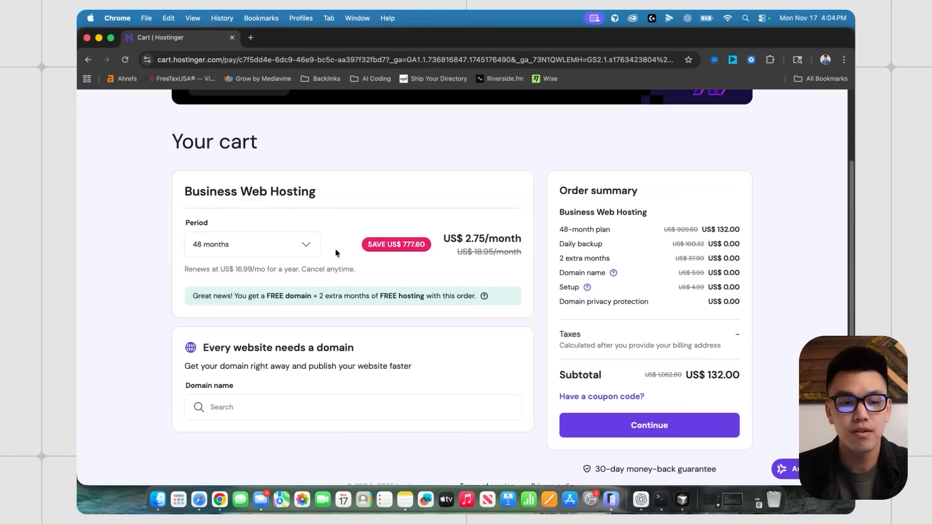
- Review the cart's billing period choices and the free domain offer
left_click(305, 245)
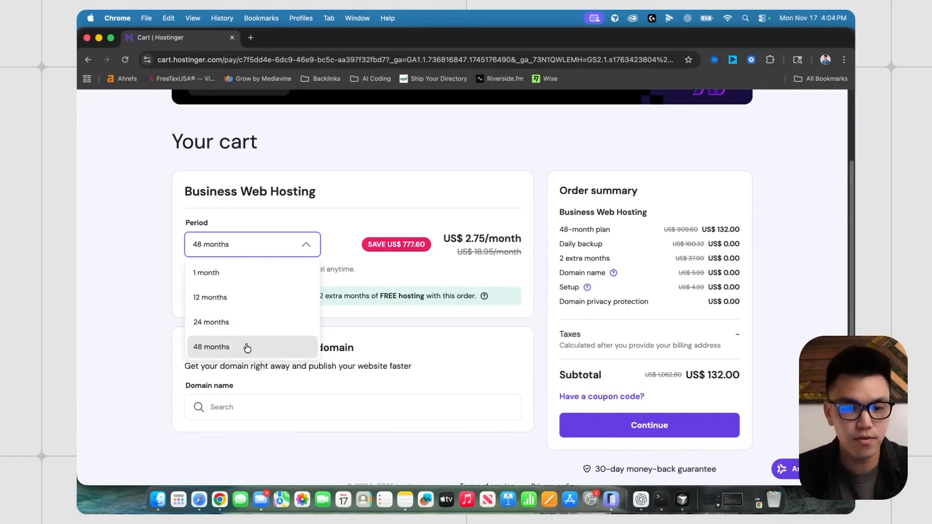
left_click(390, 314)
left_click_drag(261, 296, 398, 293)
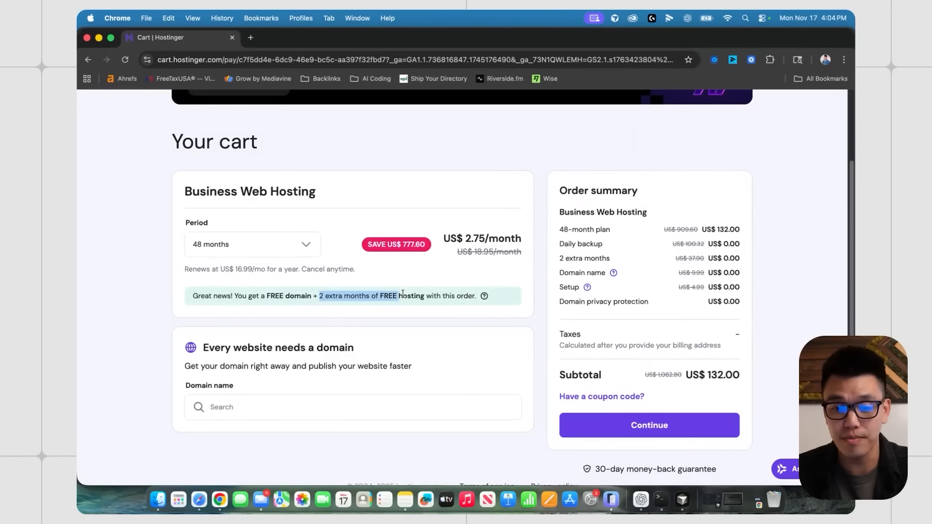
left_click(454, 315)
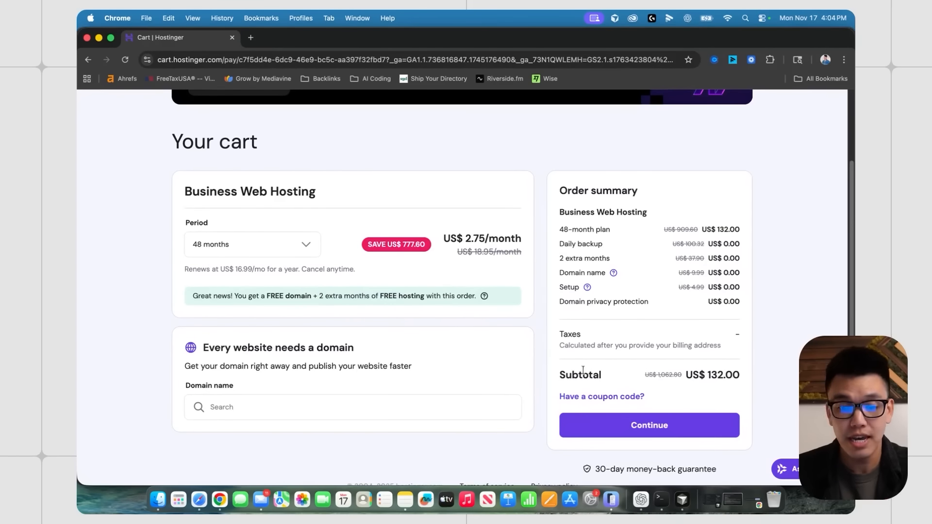
- Enter the 10% discount coupon code in the cart's coupon field and apply it
left_click(613, 401)
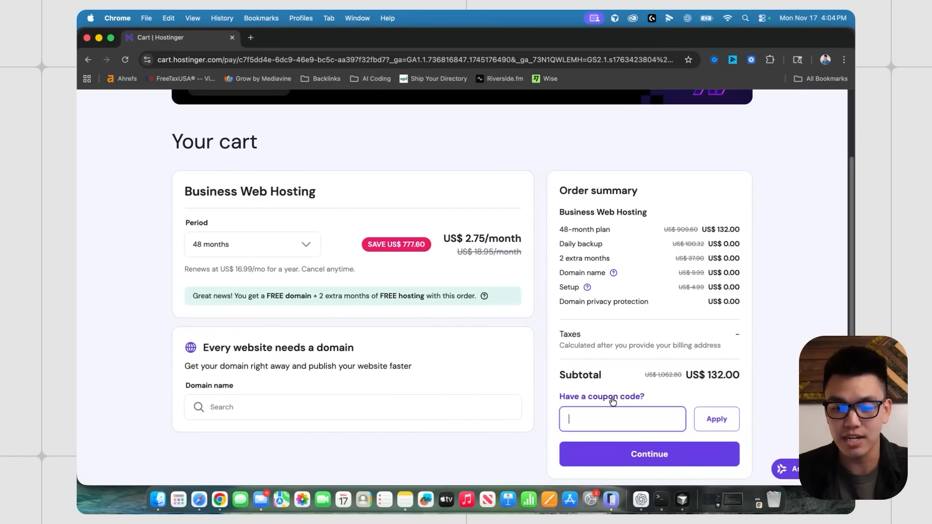
scroll(617, 407, "down", 1)
type("FREYCHU")
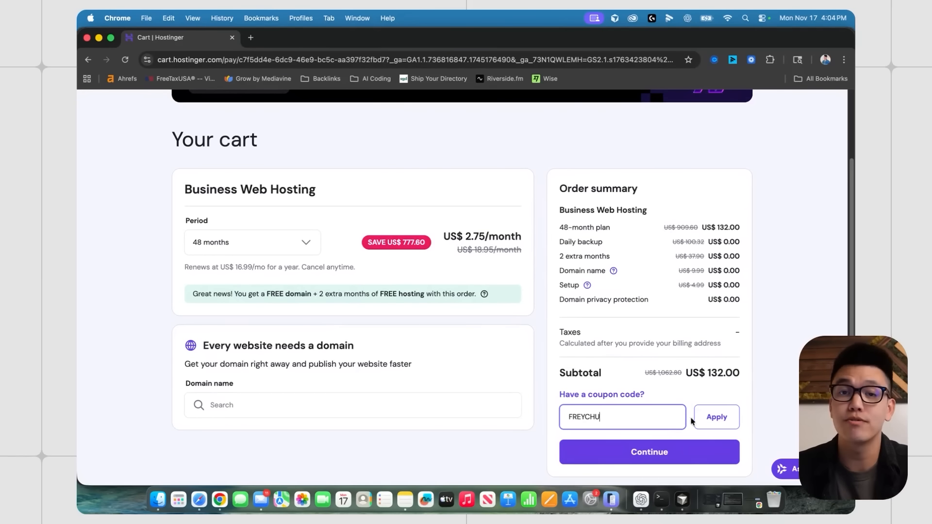
left_click(709, 420)
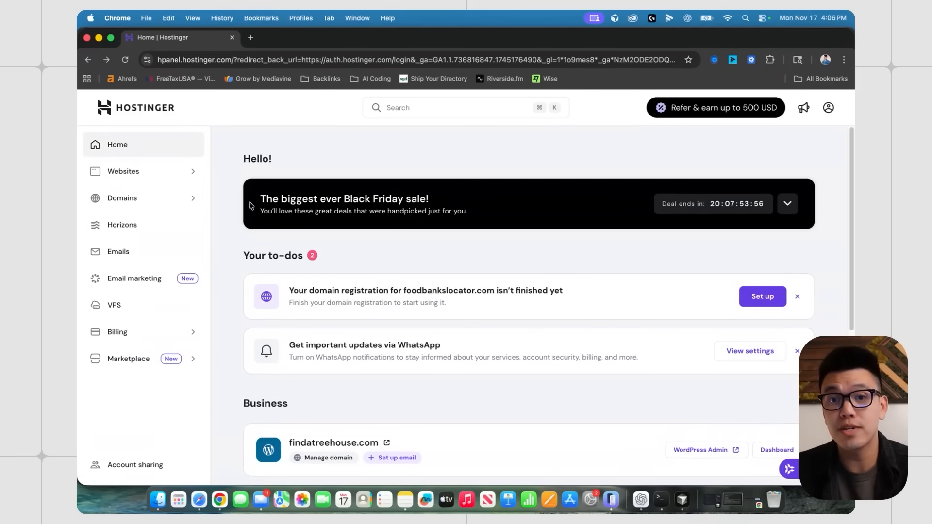
- Add a new blank WordPress website and register the domain carpetcleanersofcalifornia.com for it
left_click(151, 176)
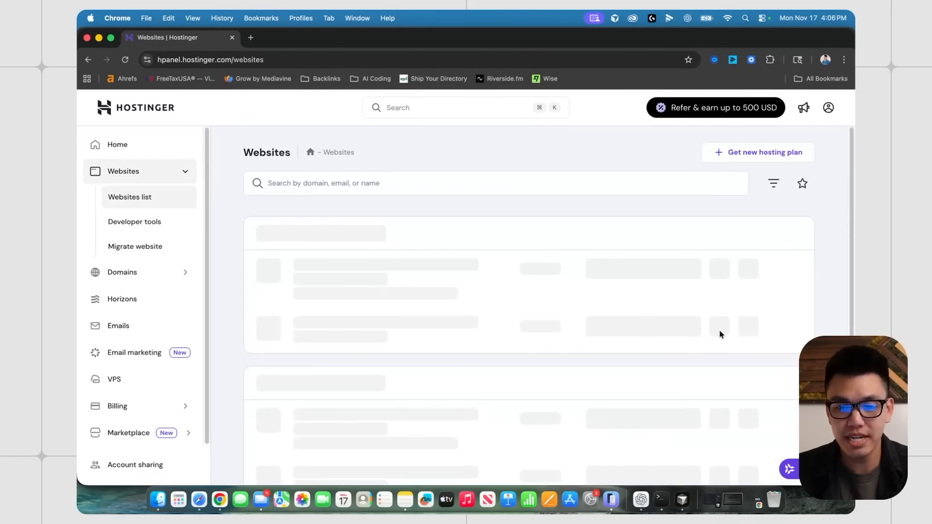
left_click(758, 334)
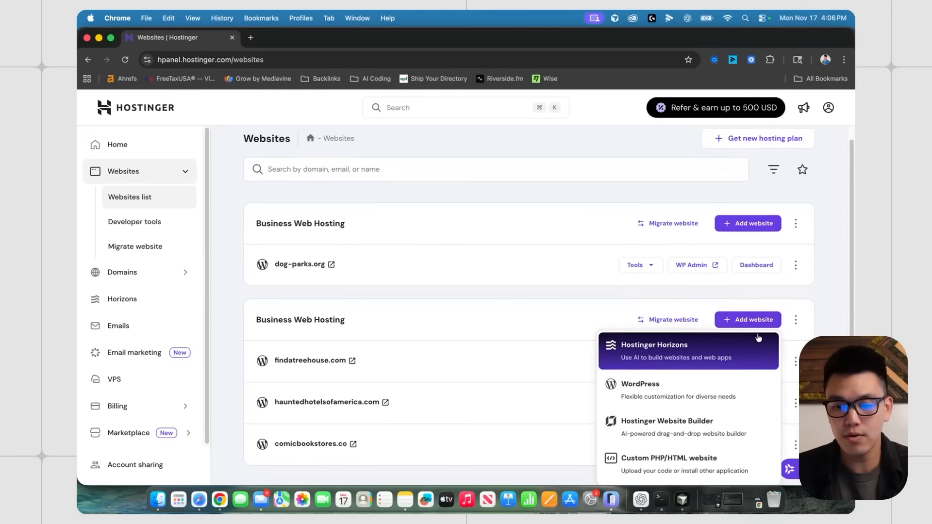
left_click(680, 390)
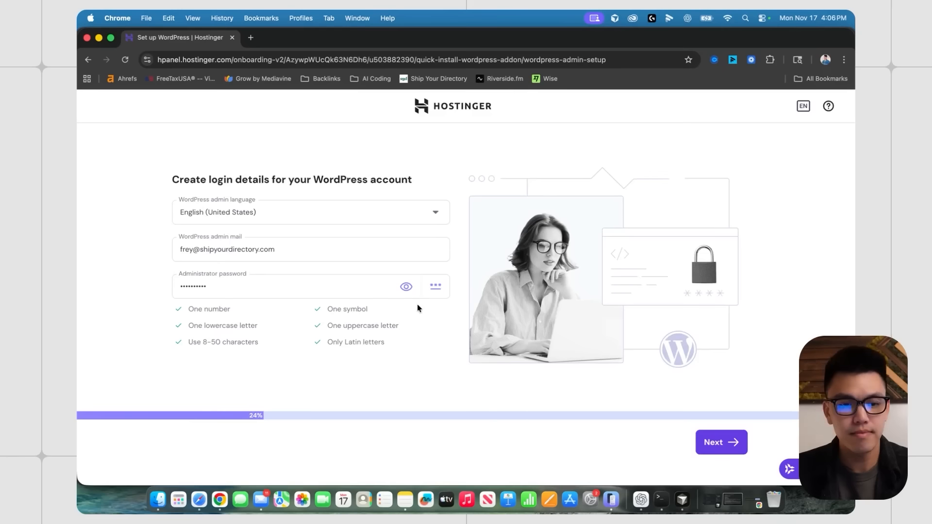
left_click(711, 441)
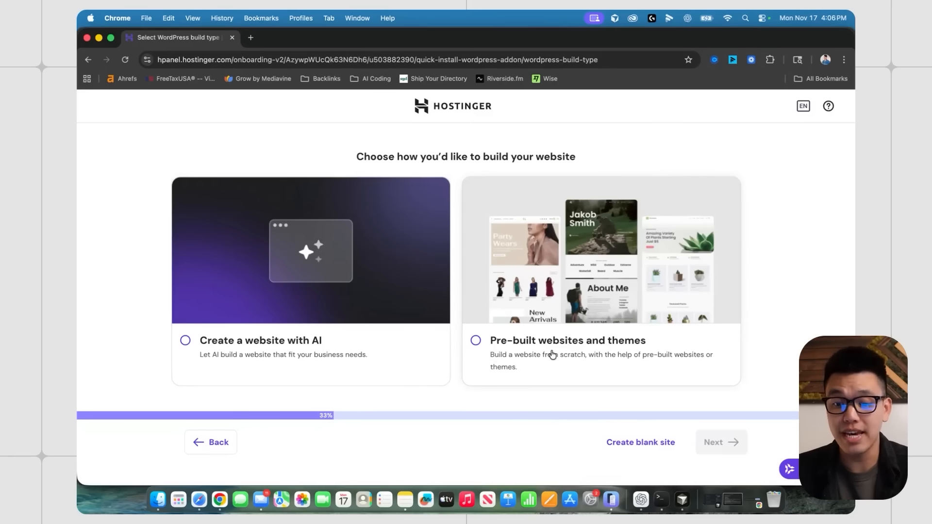
left_click(638, 441)
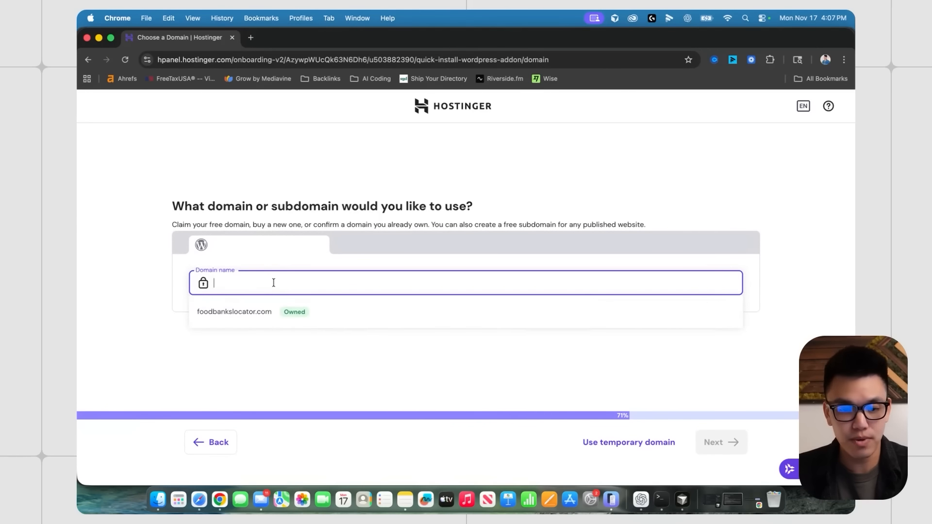
type("c")
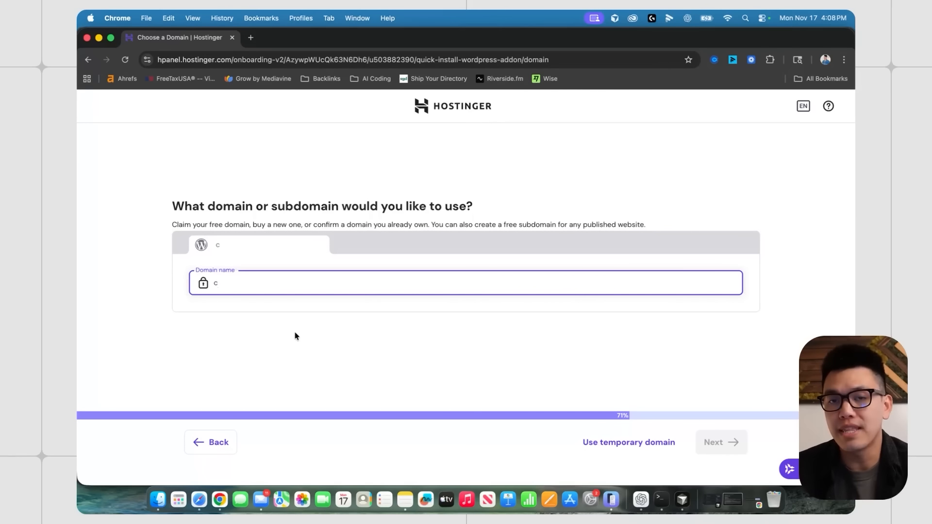
type("arpe")
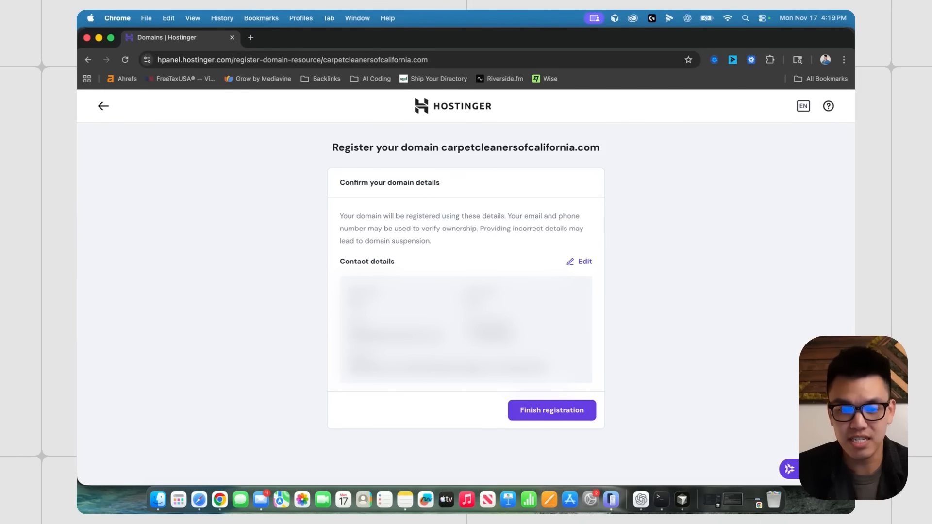
left_click(562, 417)
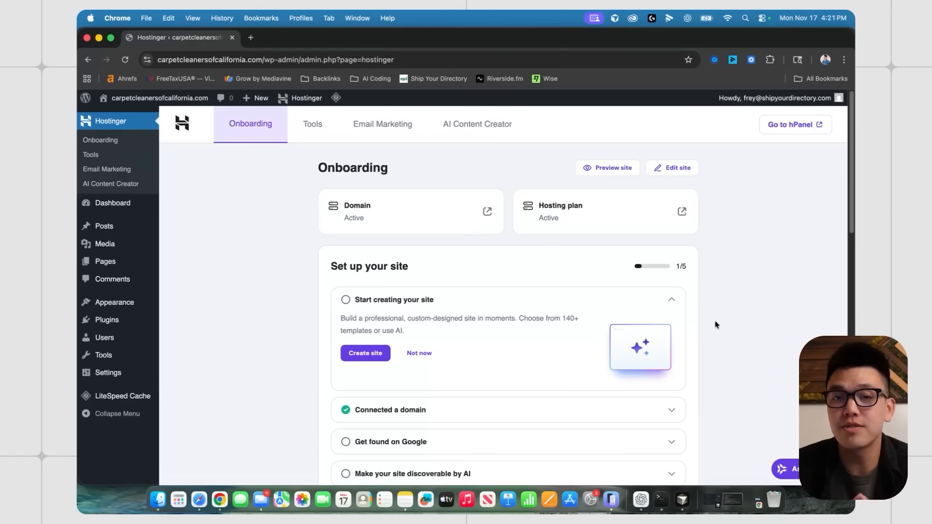
- Scroll through the WordPress admin onboarding page of the new carpetcleanersofcalifornia.com site
scroll(716, 324, "down", 5)
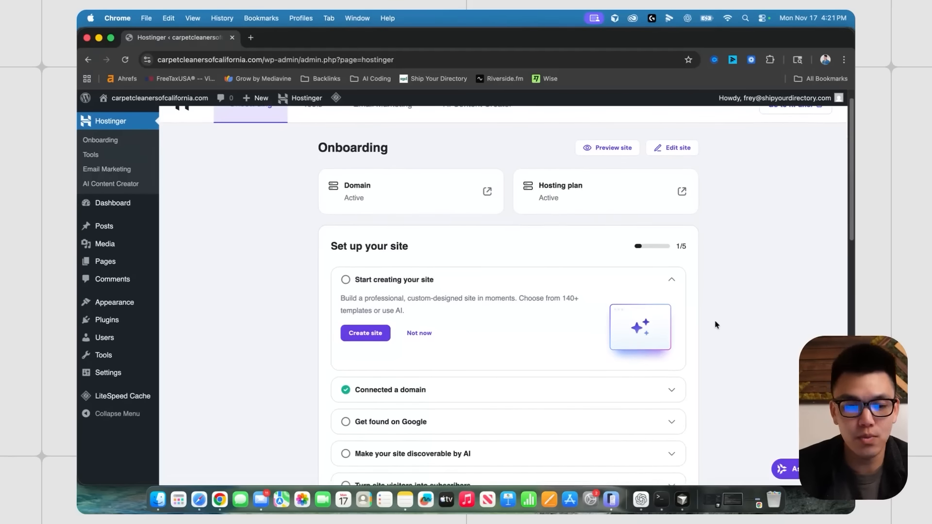
scroll(572, 320, "up", 5)
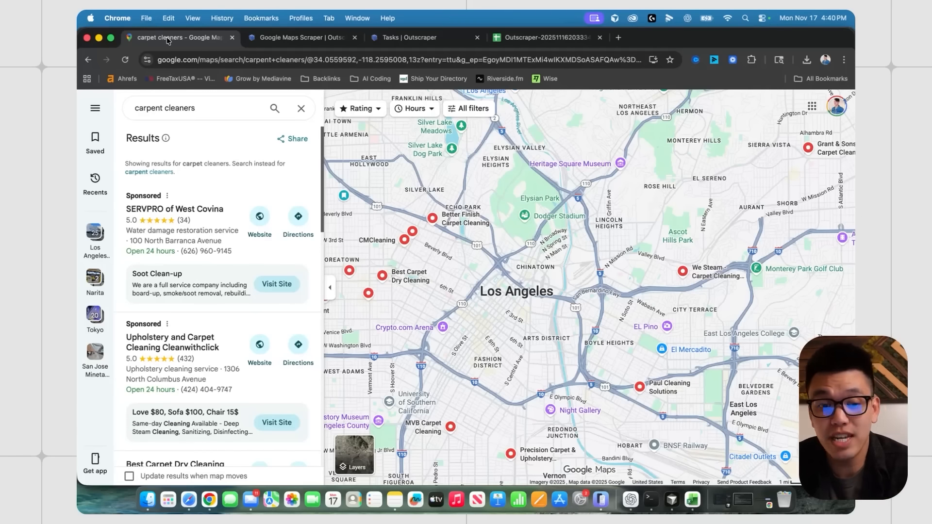
- Rerun the carpet cleaners search around Los Angeles, browse the listings, then go to Outscraper's scraper
scroll(472, 257, "down", 2)
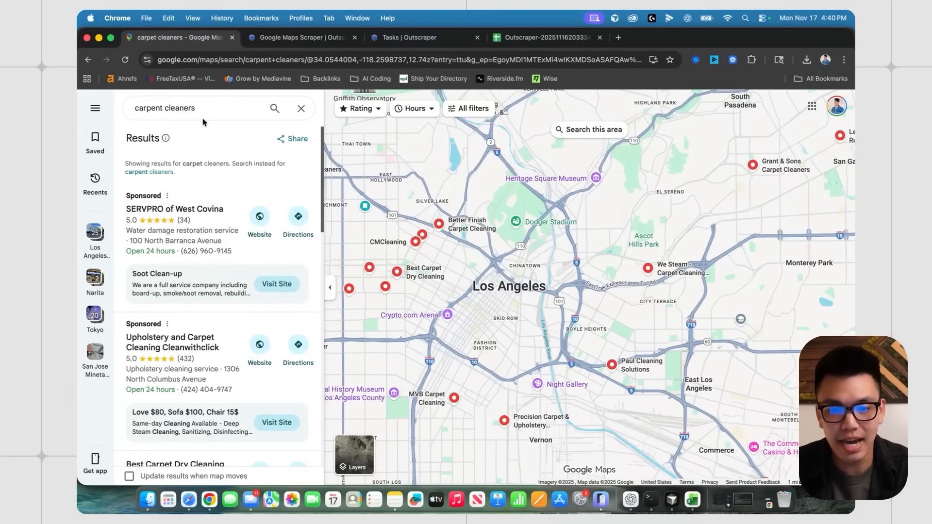
left_click(165, 108)
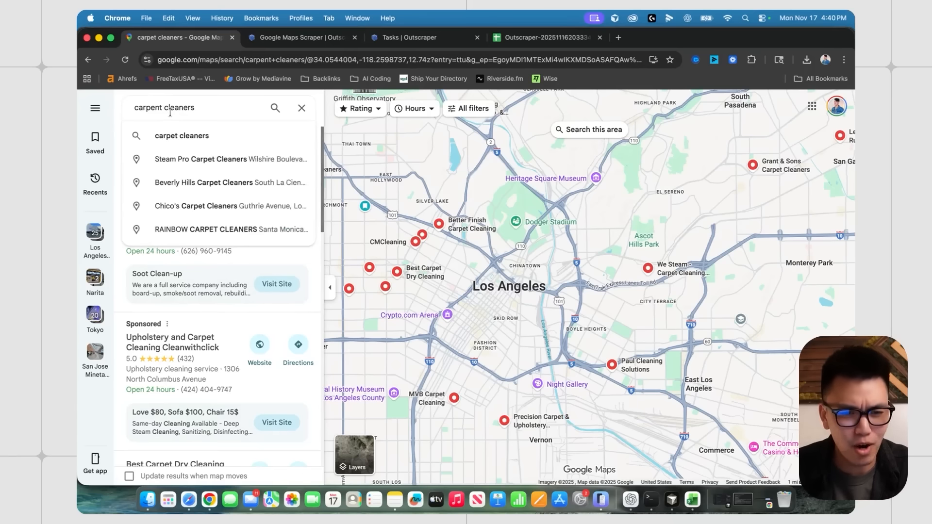
key("Return")
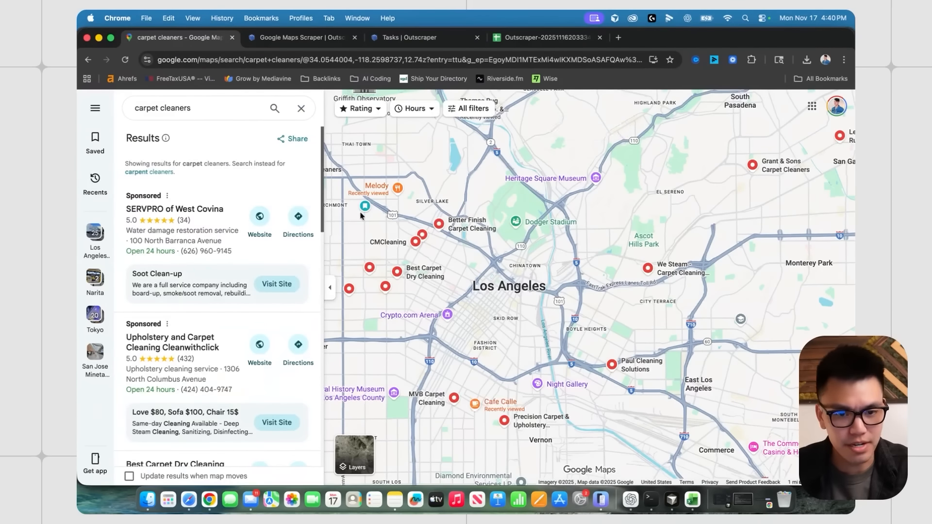
scroll(301, 338, "down", 5)
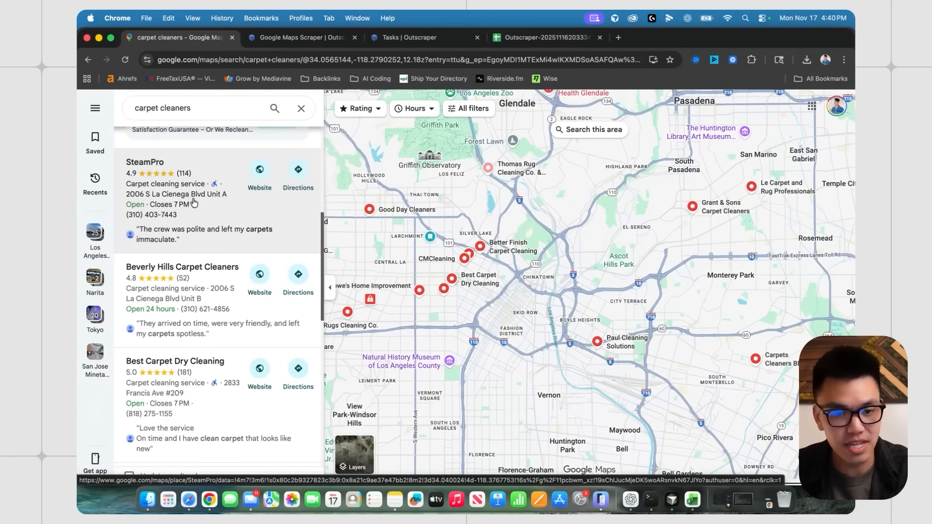
scroll(197, 210, "down", 7)
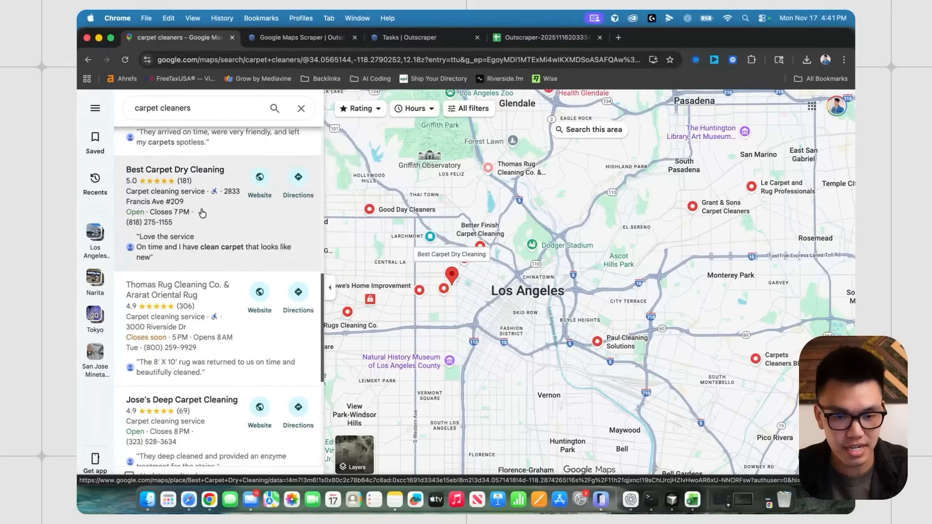
scroll(201, 209, "down", 5)
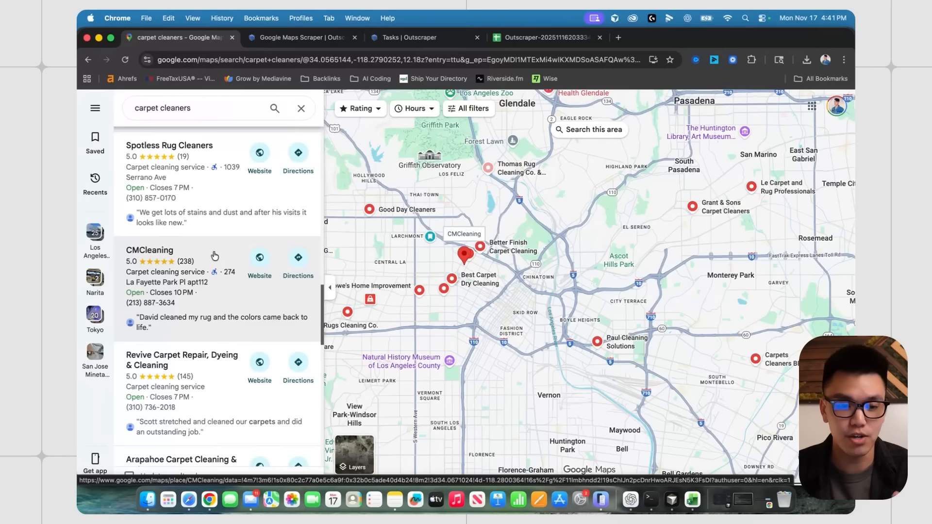
scroll(214, 256, "down", 1)
scroll(214, 256, "down", 1)
scroll(215, 253, "up", 12)
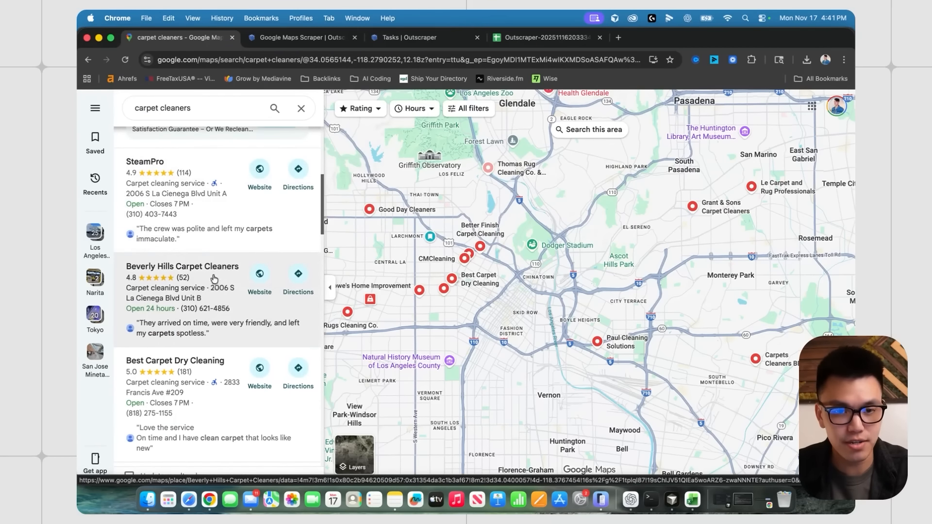
left_click(280, 39)
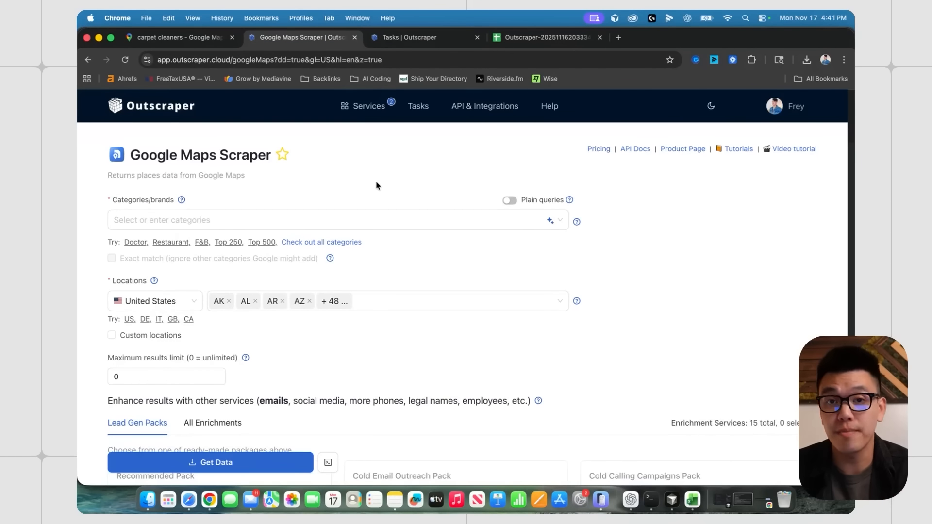
- Pick Carpet Cleaning Service as the scraper category with exact match, keeping all US states selected
left_click(204, 220)
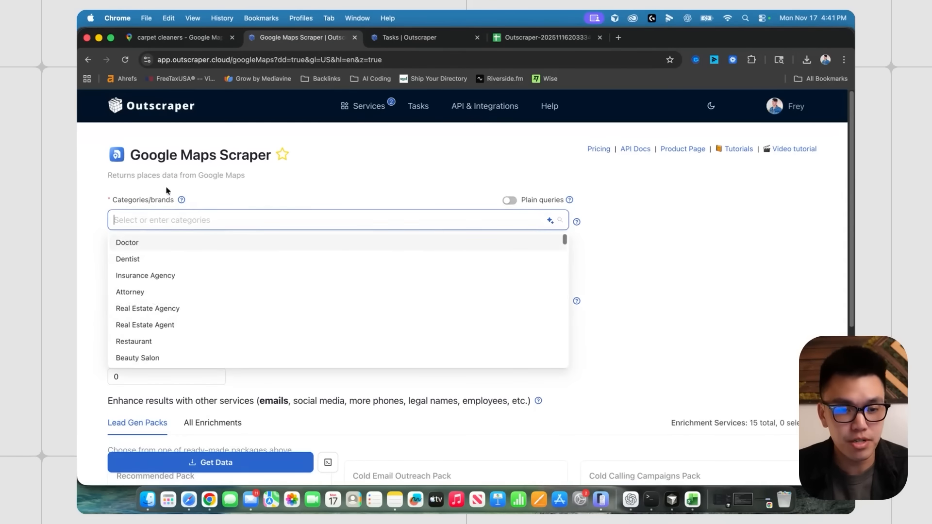
type("carpet")
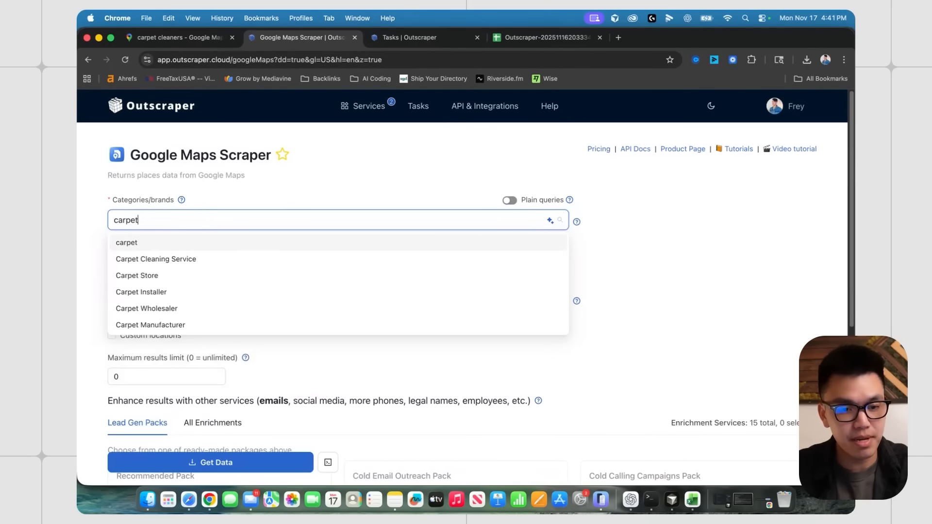
left_click(194, 265)
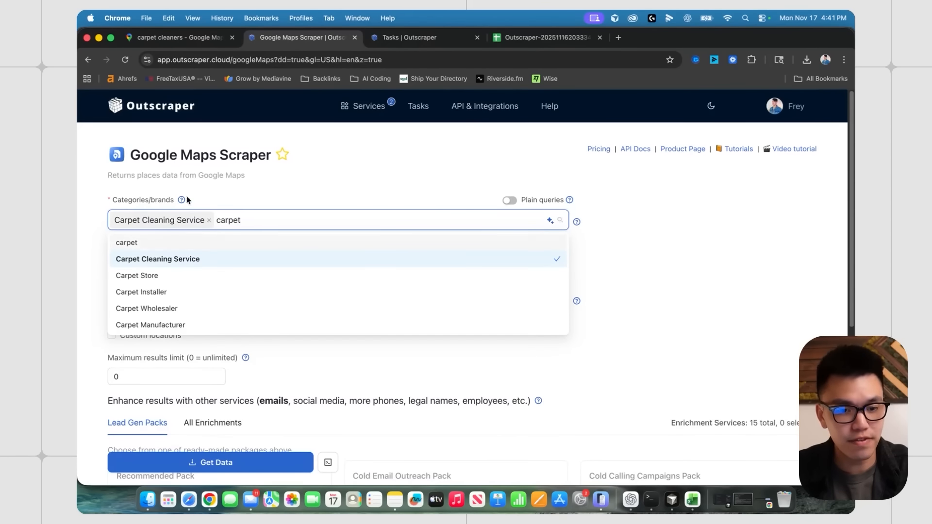
left_click(89, 235)
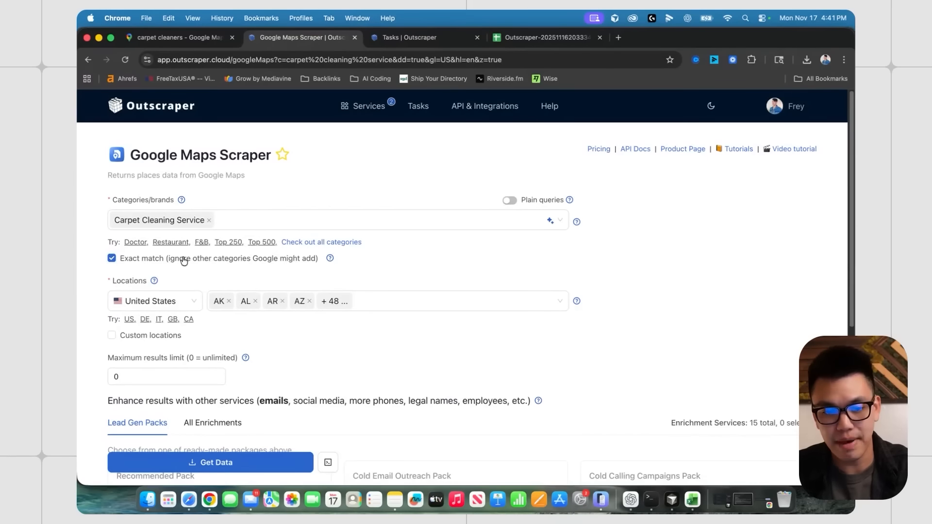
left_click(176, 43)
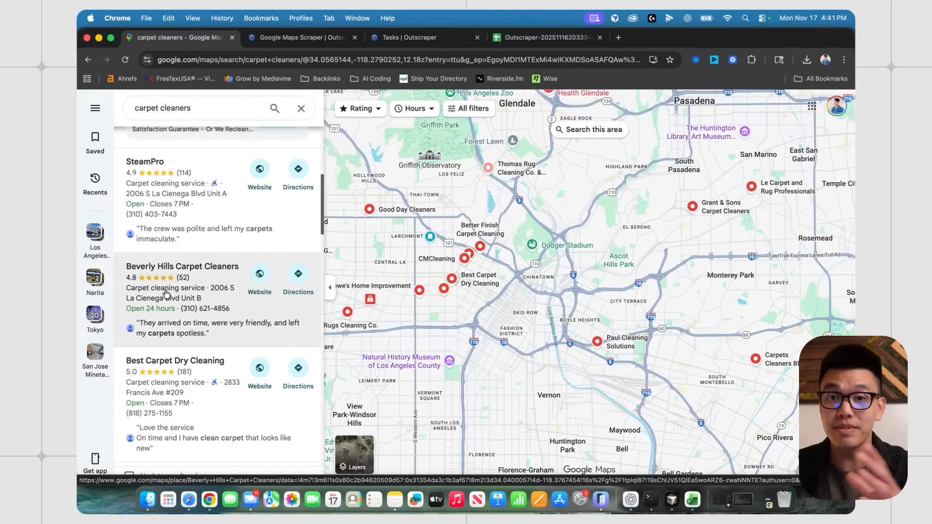
left_click(304, 38)
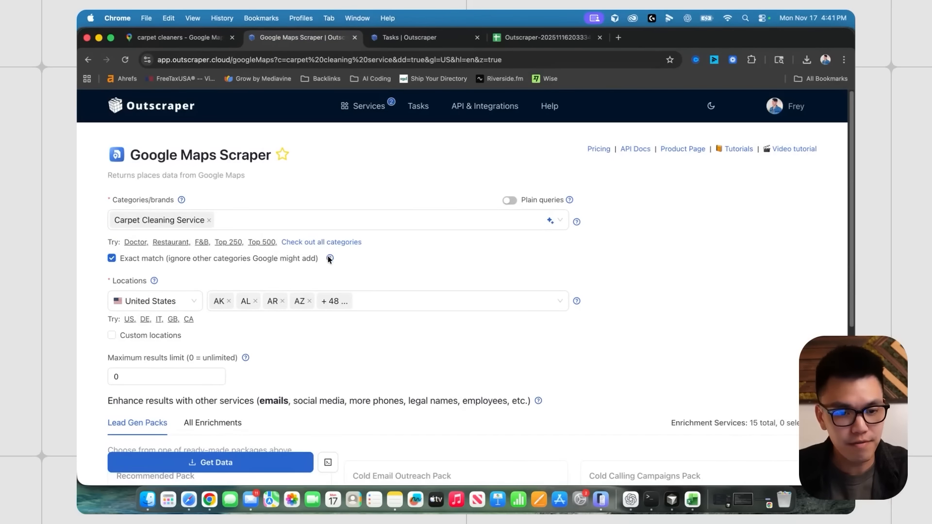
scroll(354, 250, "down", 2)
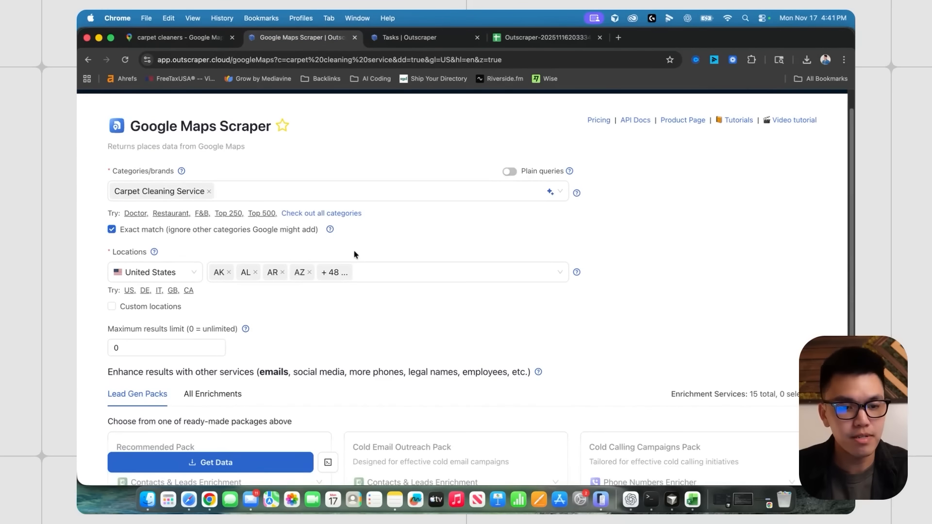
left_click(379, 280)
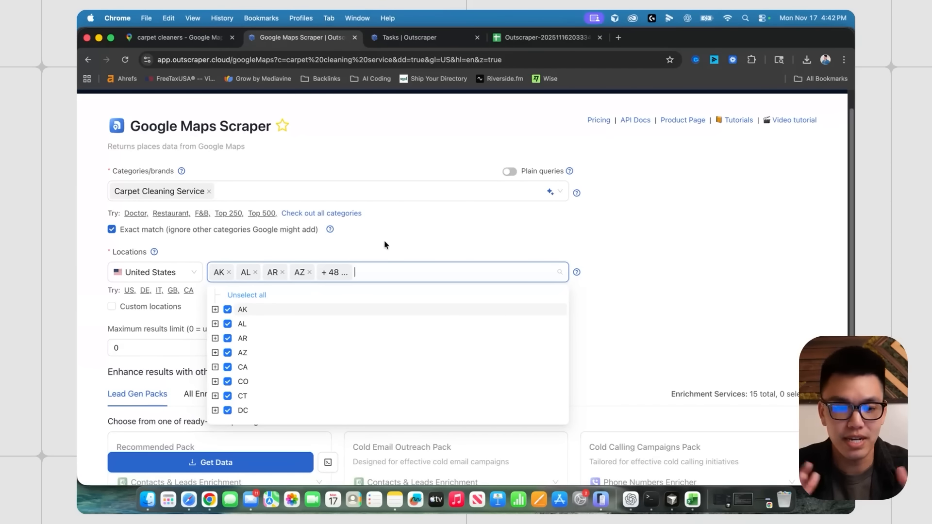
scroll(385, 245, "down", 1)
left_click(240, 273)
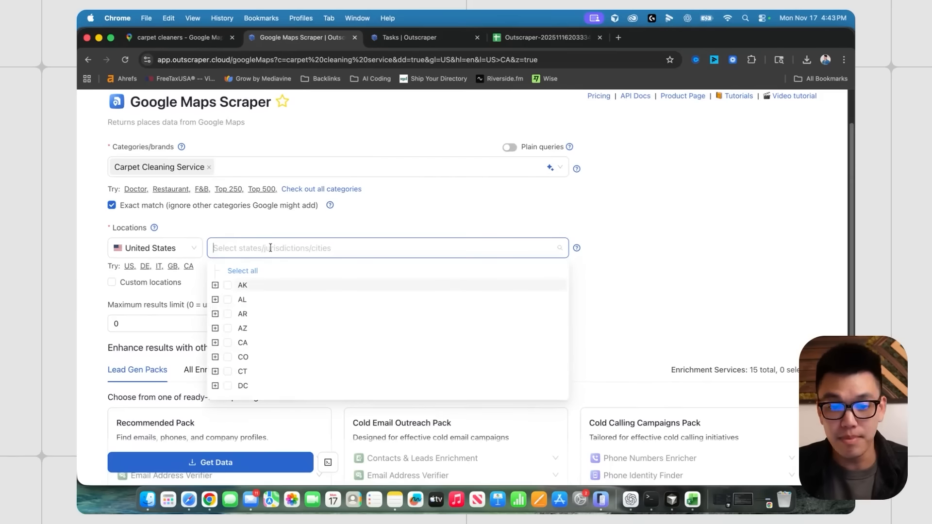
left_click(241, 271)
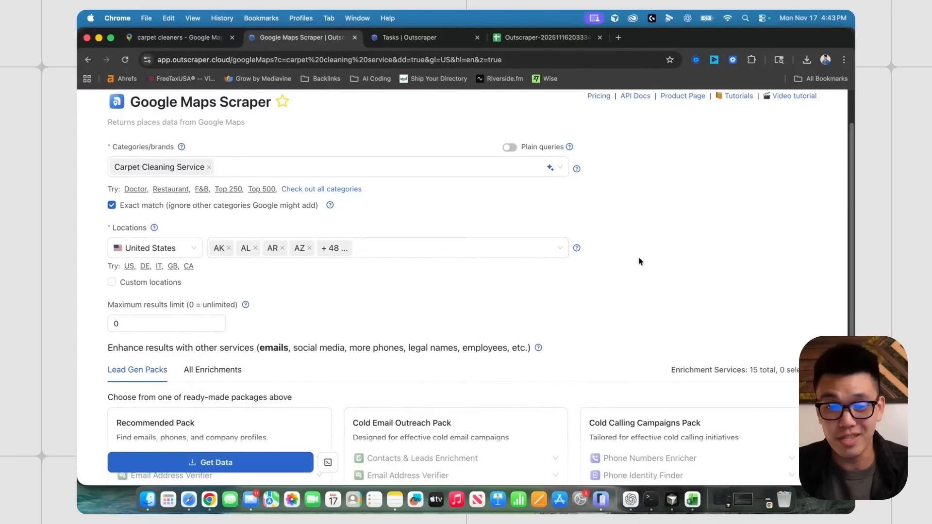
left_click(155, 248)
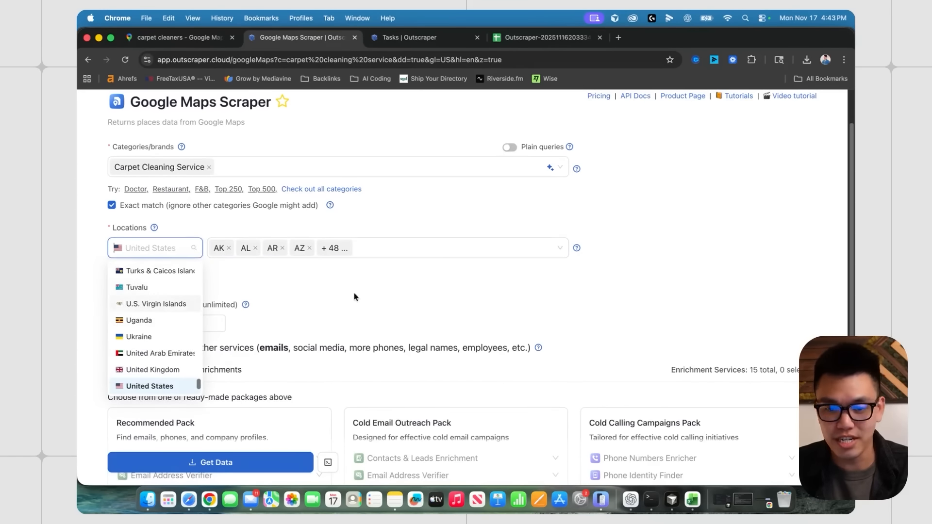
left_click(369, 296)
scroll(317, 298, "down", 5)
scroll(317, 298, "down", 3)
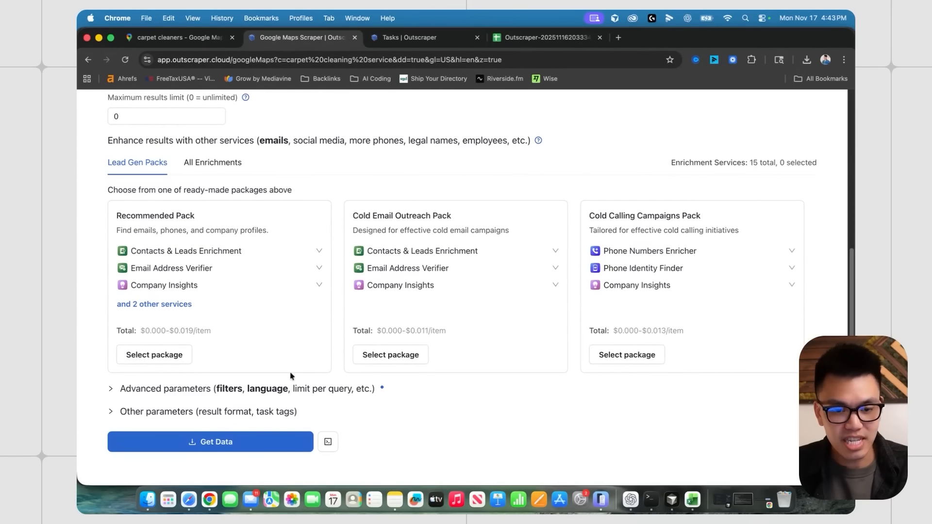
left_click(218, 411)
scroll(223, 404, "down", 5)
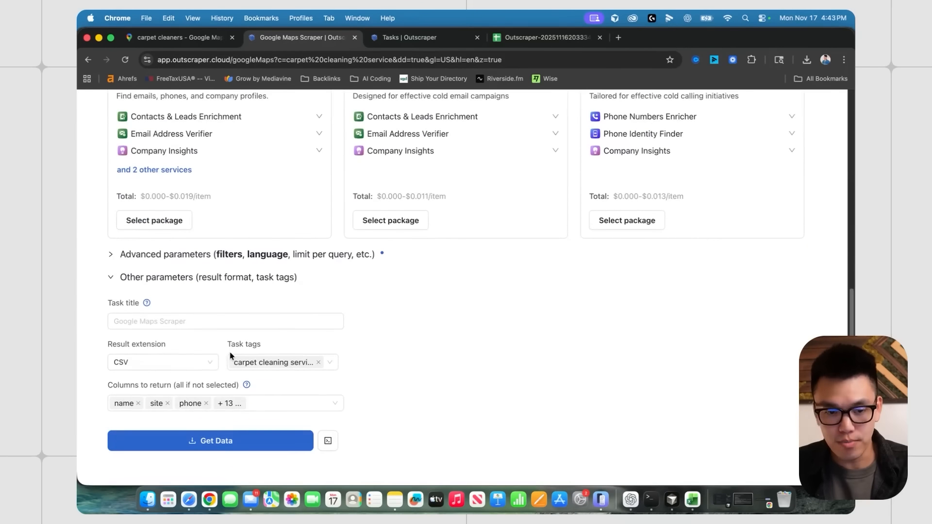
left_click(270, 405)
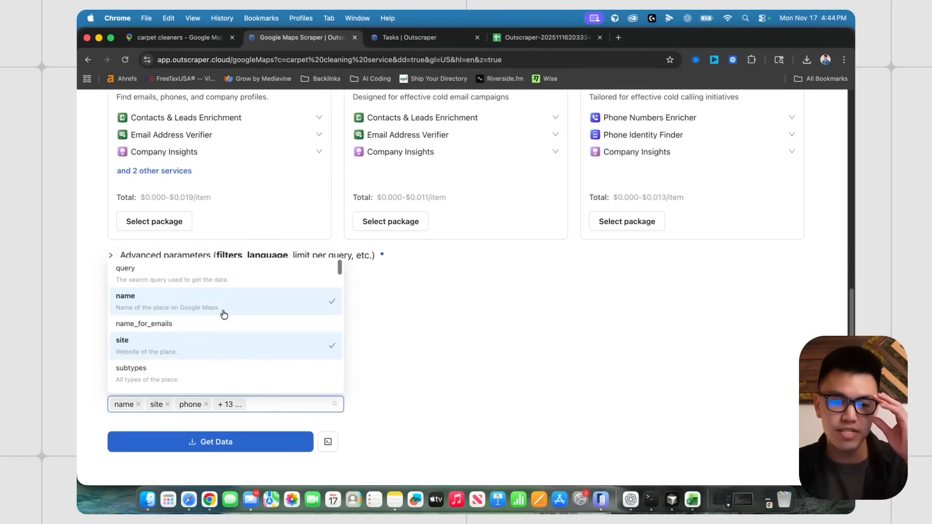
scroll(218, 306, "down", 5)
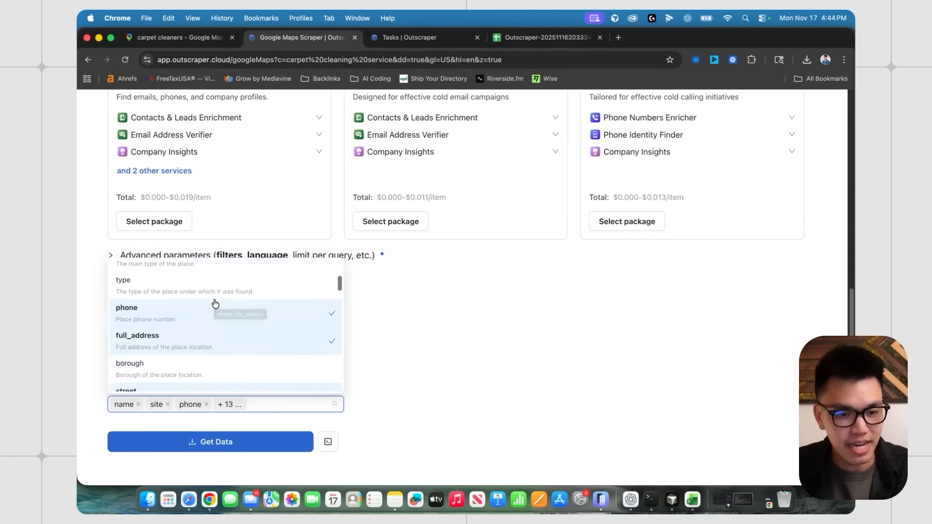
scroll(215, 303, "down", 4)
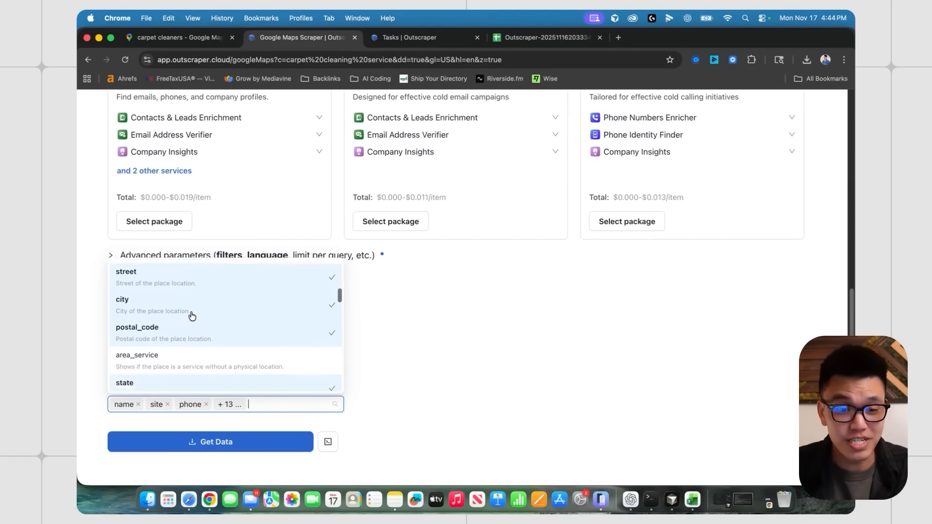
scroll(192, 315, "down", 6)
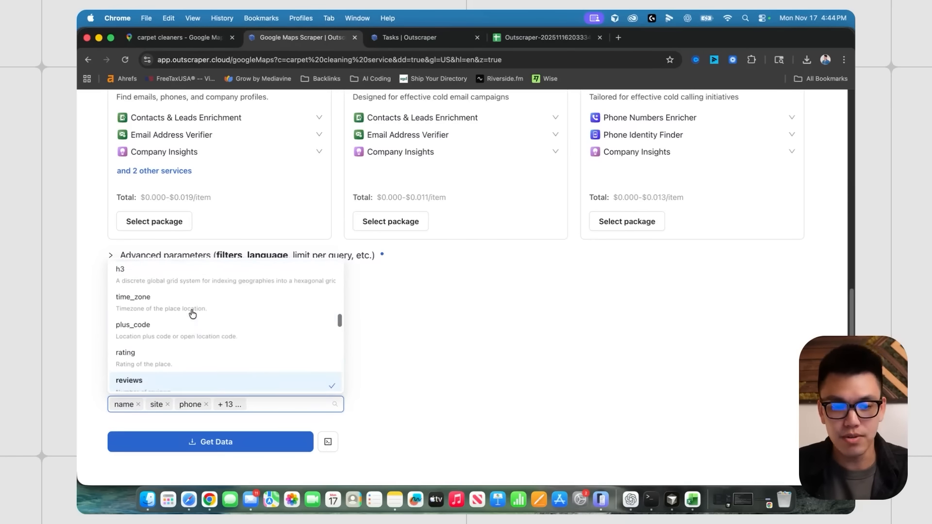
scroll(192, 314, "down", 3)
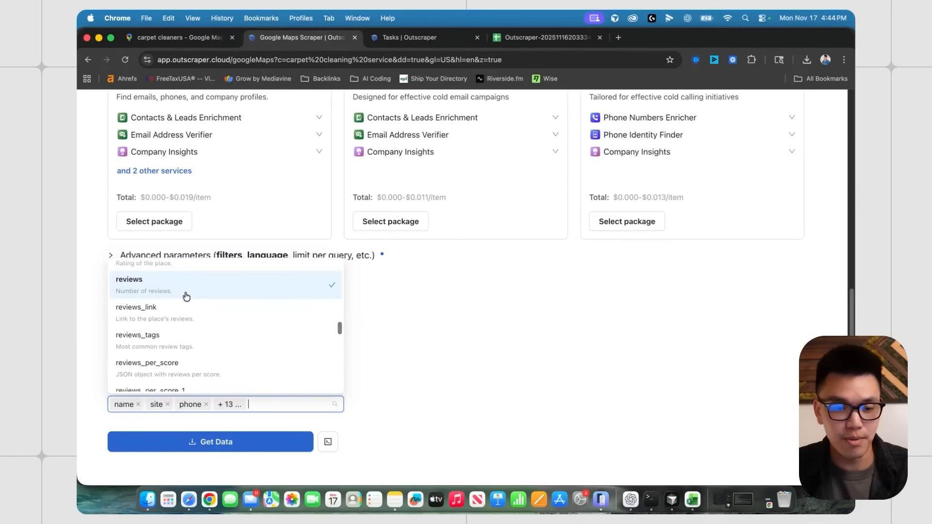
scroll(186, 296, "down", 8)
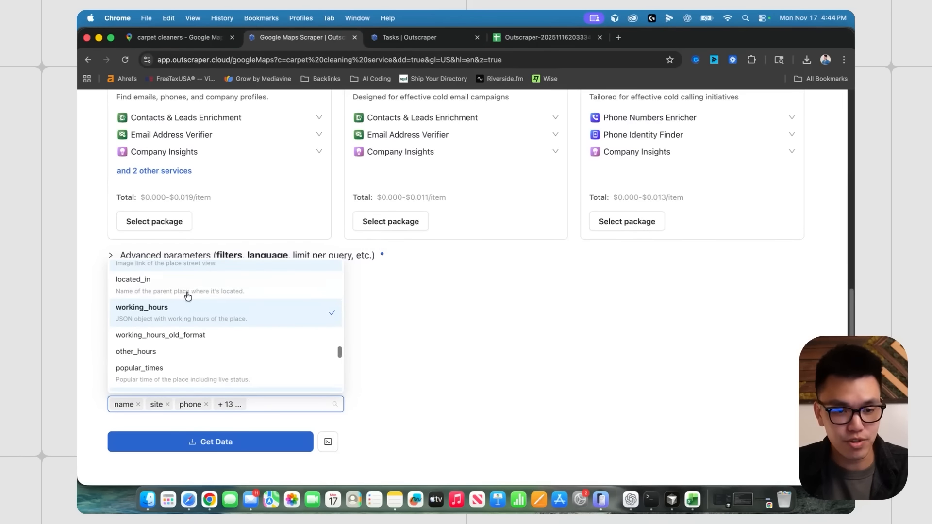
scroll(189, 306, "down", 6)
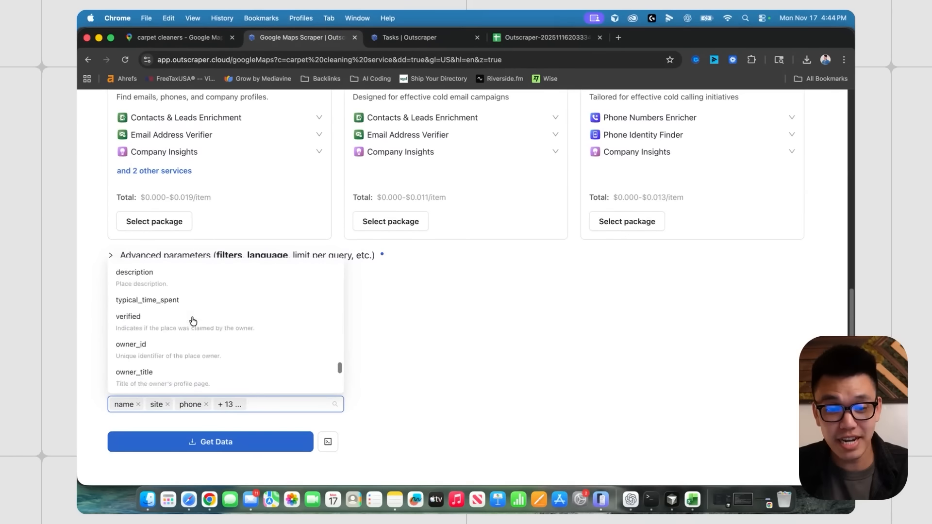
scroll(192, 319, "down", 5)
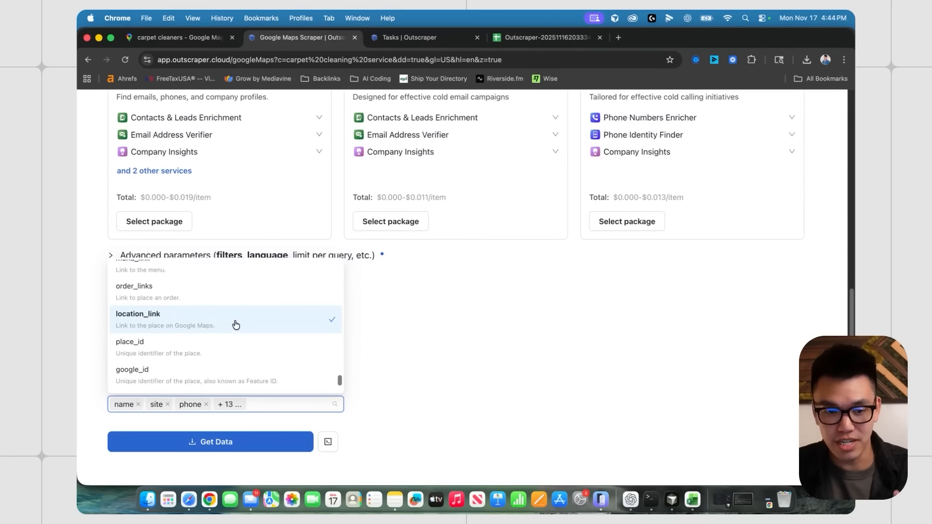
left_click(435, 337)
left_click(211, 441)
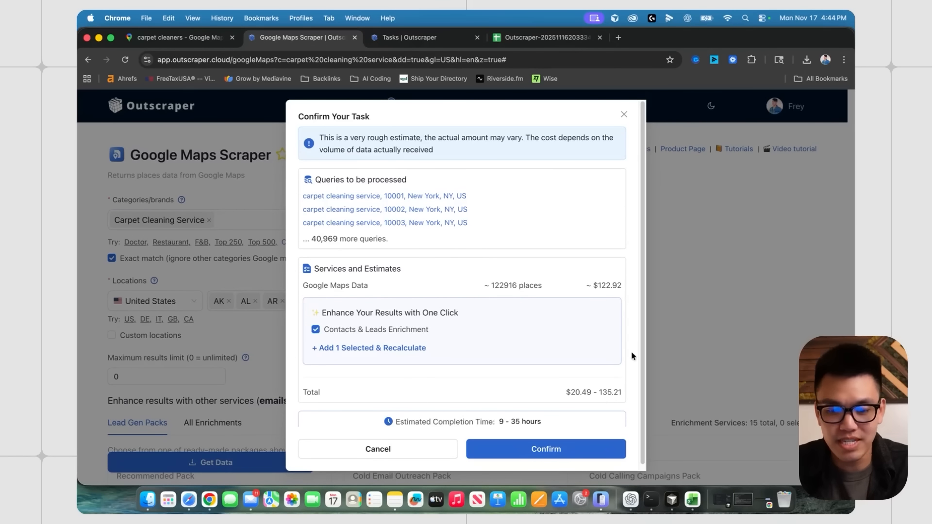
left_click_drag(498, 421, 544, 425)
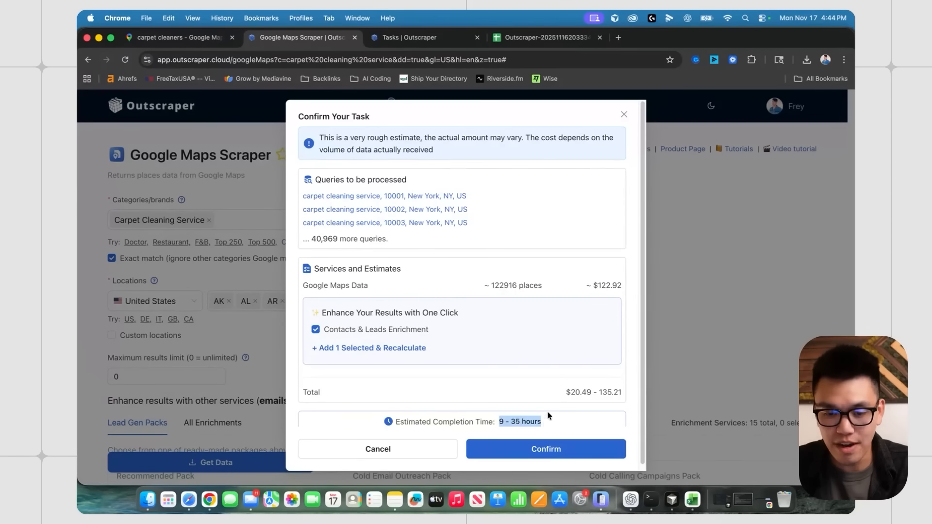
left_click(617, 282)
left_click_drag(593, 285, 621, 288)
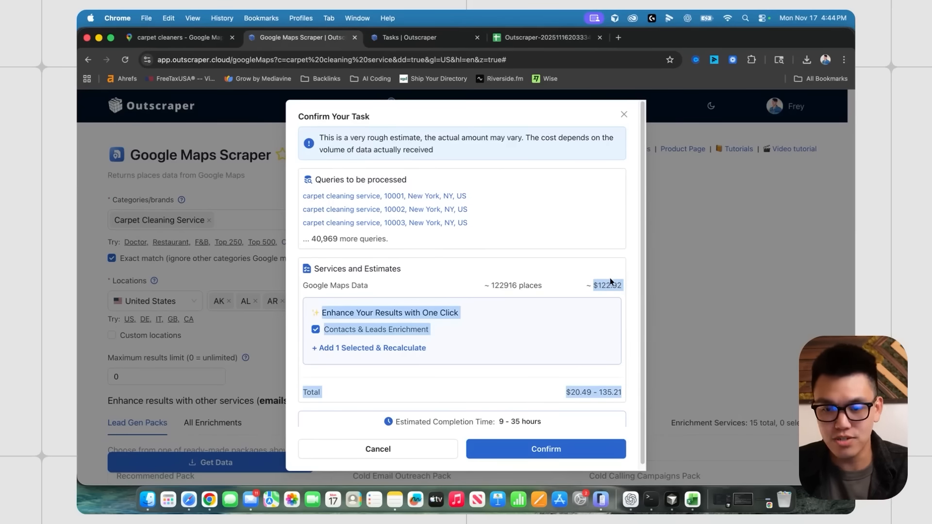
left_click(610, 279)
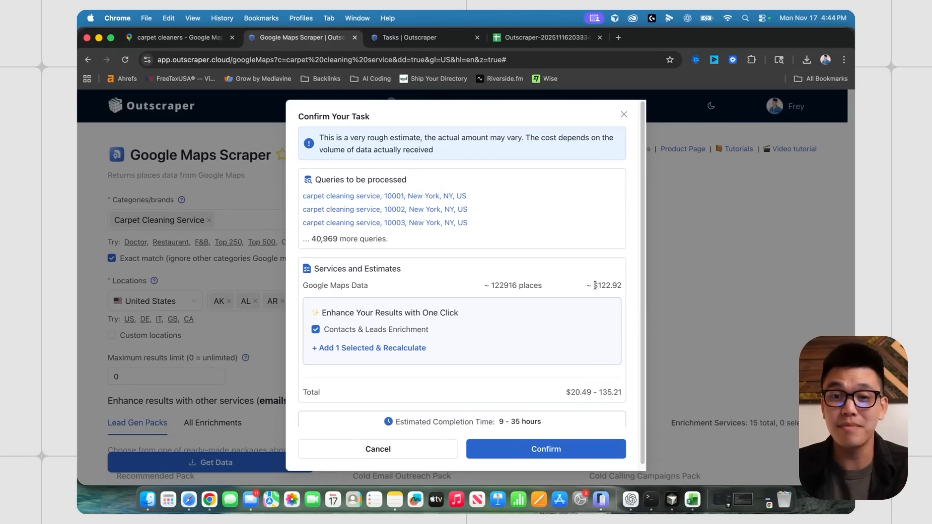
left_click(744, 270)
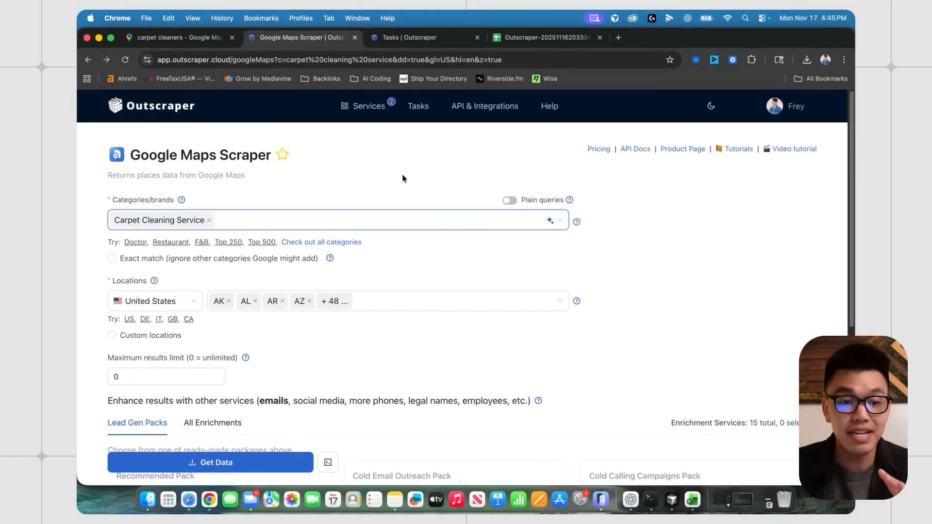
left_click(419, 106)
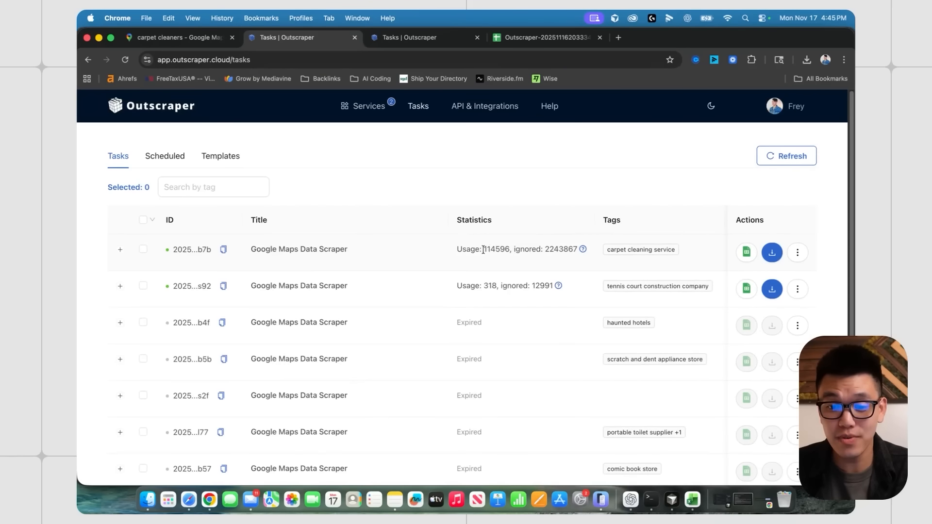
- Check the carpet cleaning task's usage and ignored counts, then the account's upcoming invoice
left_click_drag(484, 250, 511, 250)
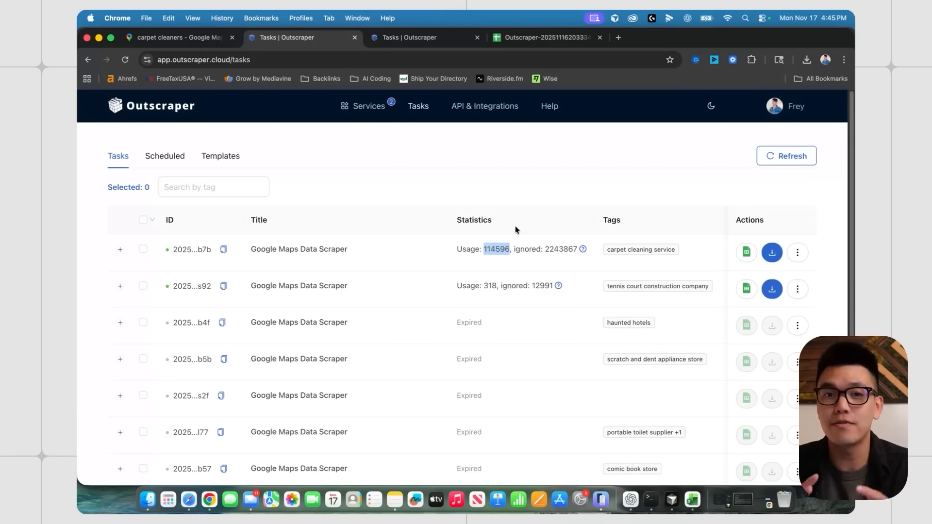
left_click_drag(544, 249, 579, 252)
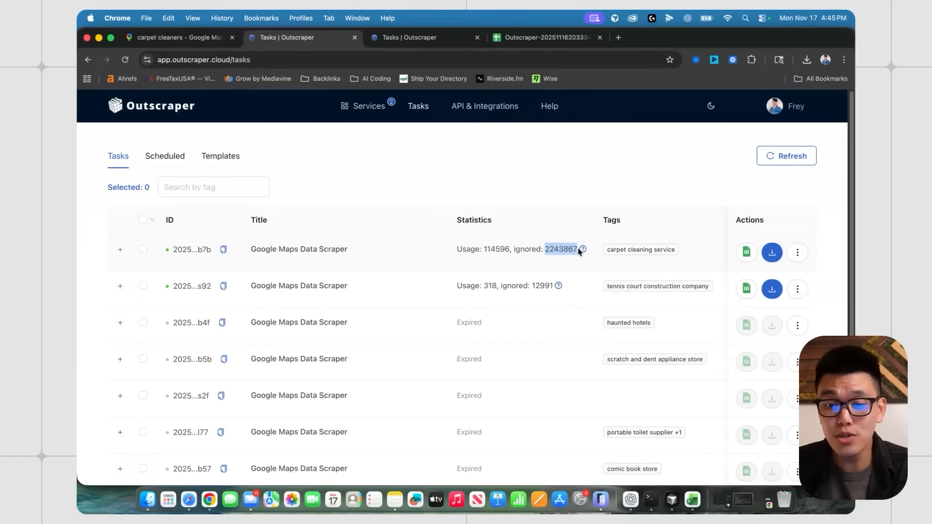
left_click(544, 251)
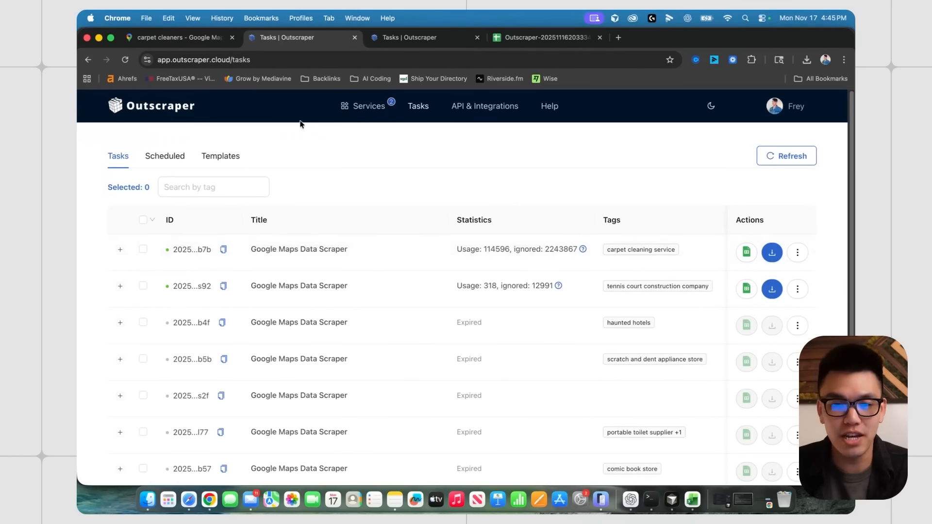
left_click(176, 108, "super")
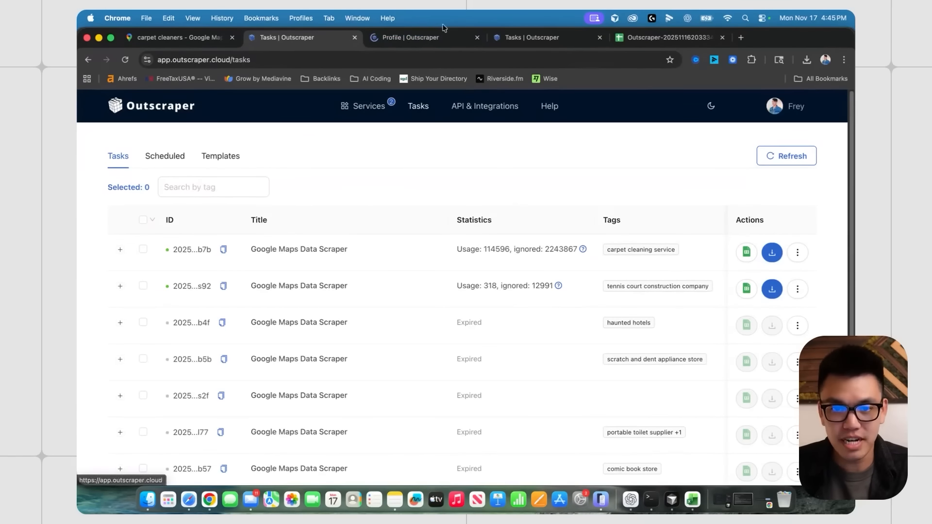
left_click(420, 39)
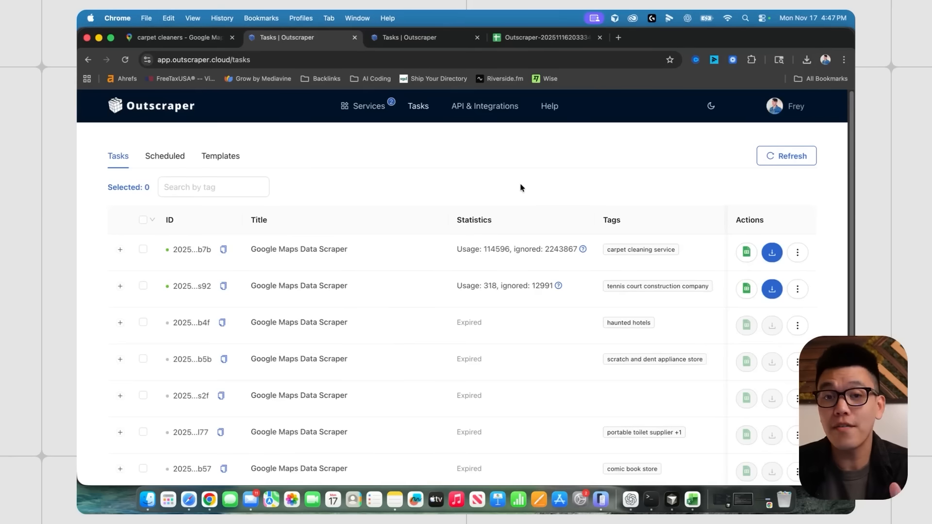
- Export the carpet cleaning results to Google Sheets, browse recent files, then switch to the outscraper_cleaners workbook
left_click(751, 253)
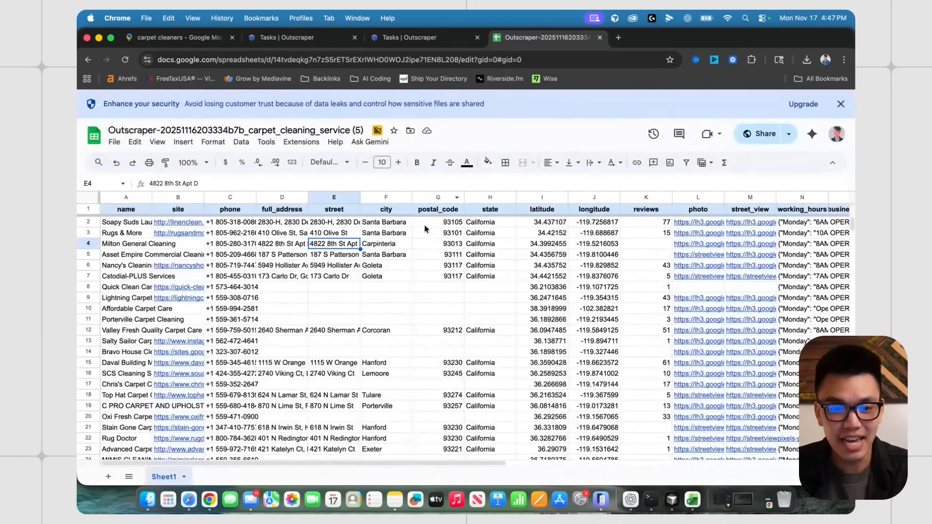
left_click(94, 138)
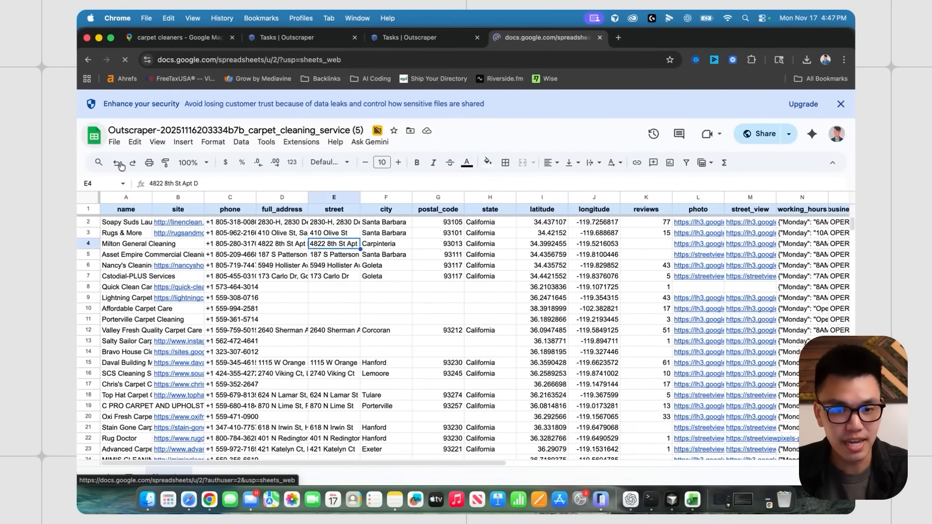
scroll(354, 316, "down", 2)
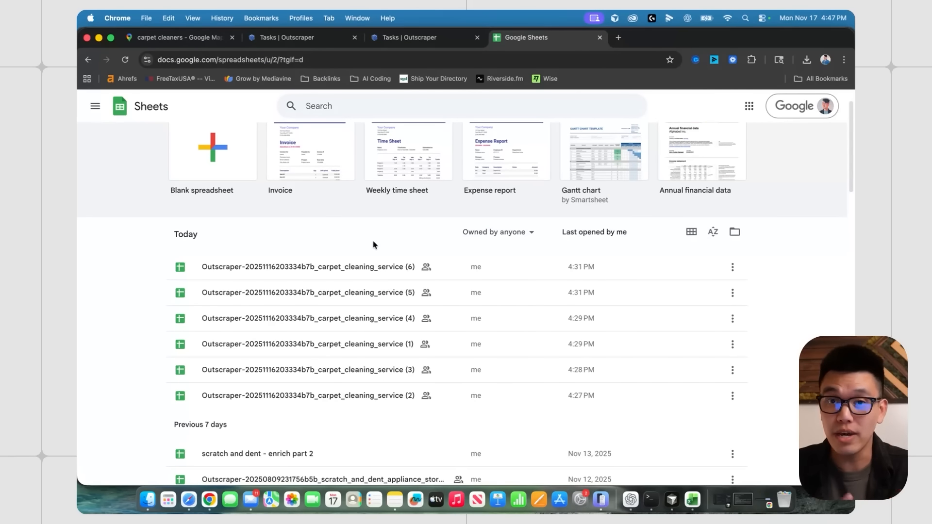
left_click(692, 499)
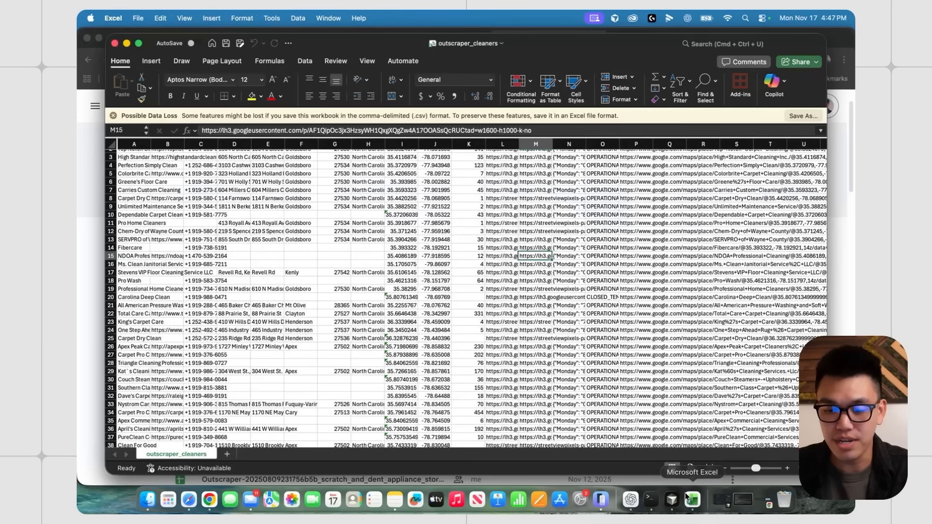
- Widen the business name column and maximize the Excel window
left_click(292, 213)
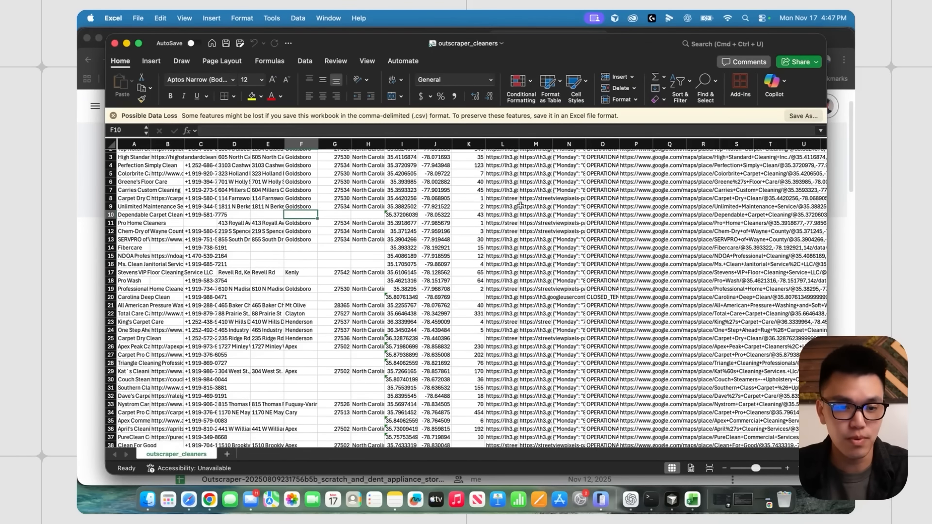
scroll(521, 204, "up", 2)
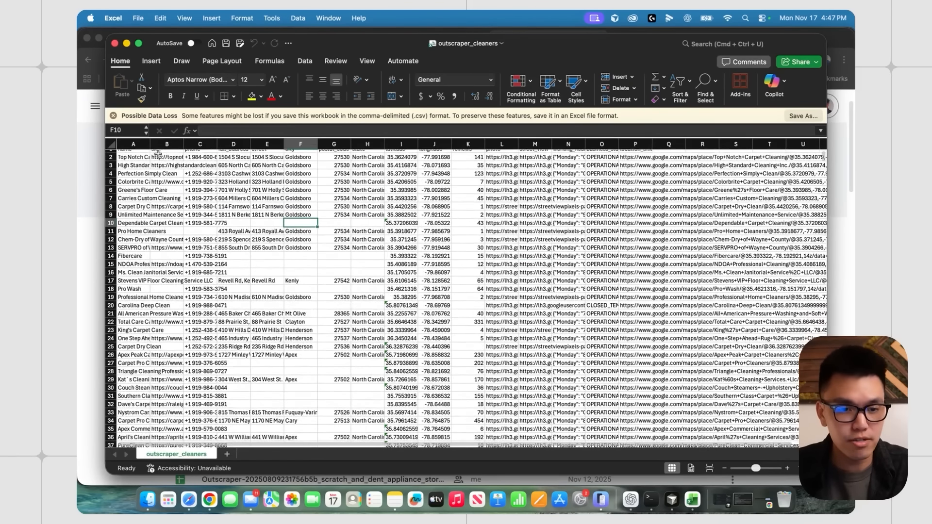
left_click_drag(151, 144, 222, 145)
left_click(209, 145)
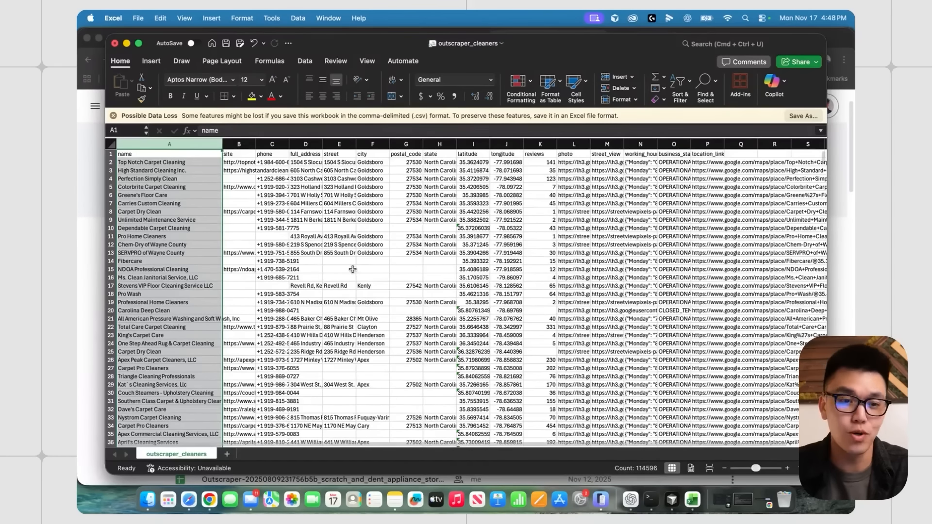
left_click(339, 204)
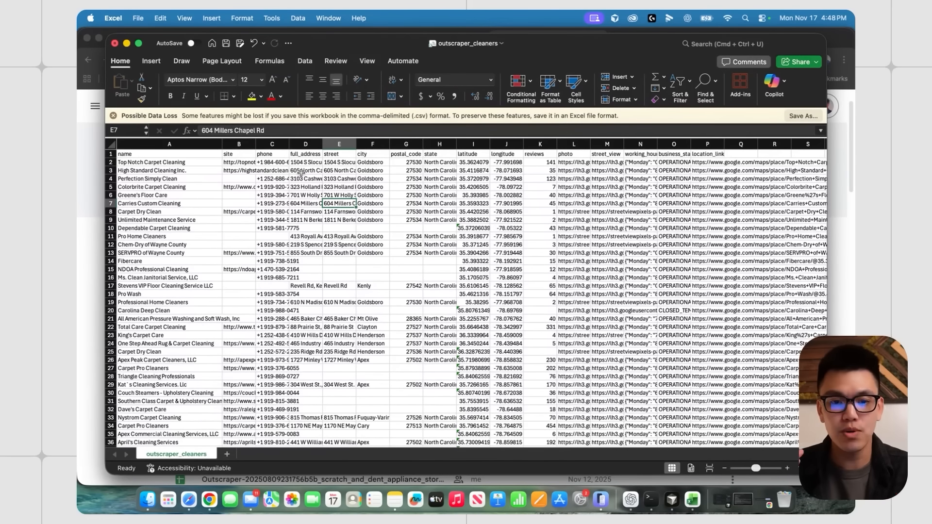
double_click(325, 44)
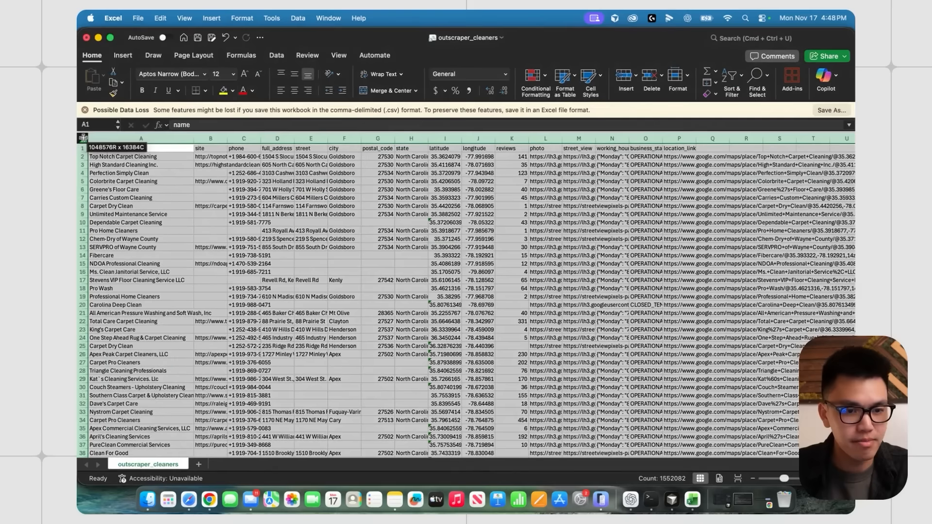
- Add filters to the header row and sort all rows by state A to Z
left_click(82, 138)
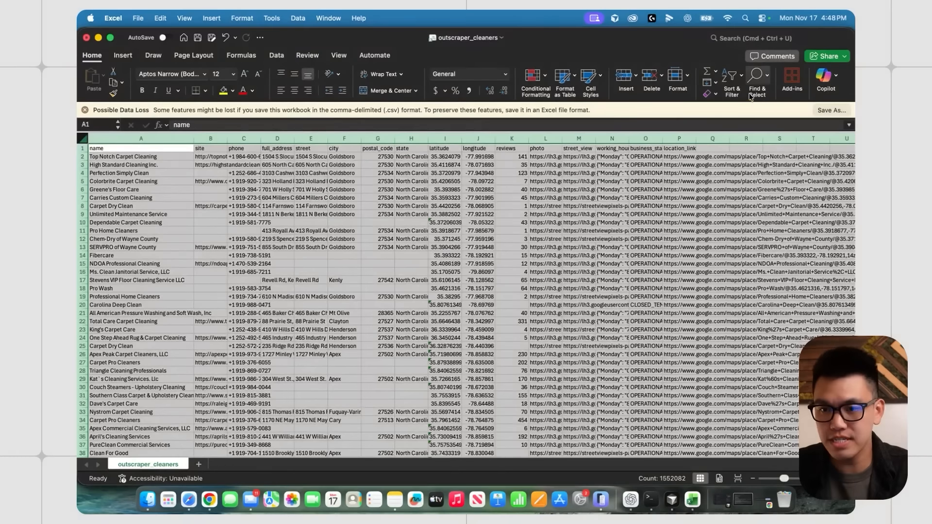
left_click(733, 90)
left_click(744, 141)
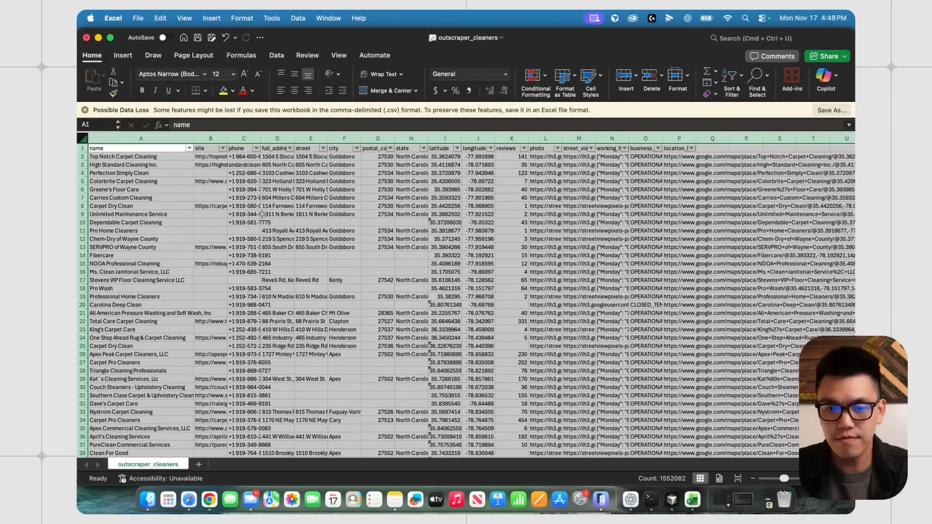
left_click(253, 224)
left_click(424, 148)
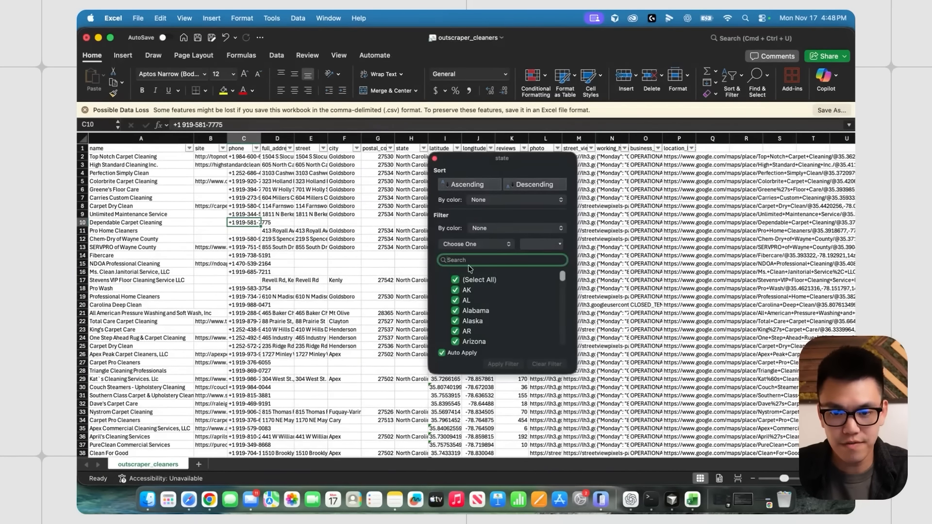
left_click(469, 189)
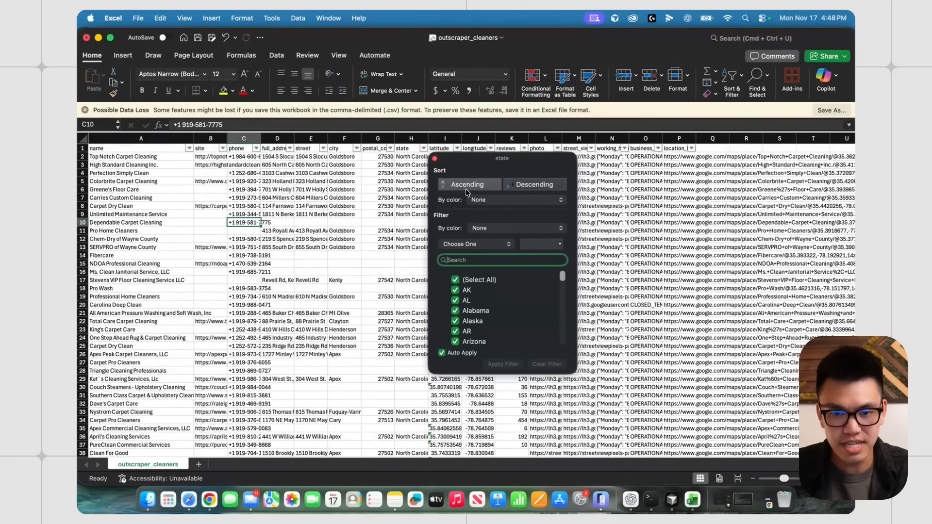
left_click(374, 222)
- Copy the whole sorted sheet and add a new blank Sheet1
left_click(83, 157)
scroll(305, 253, "down", 12)
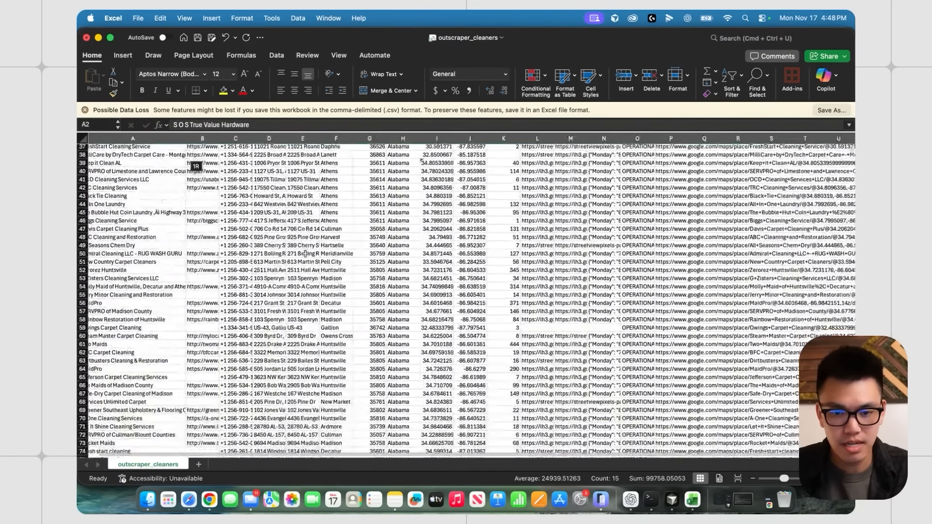
left_click(82, 140)
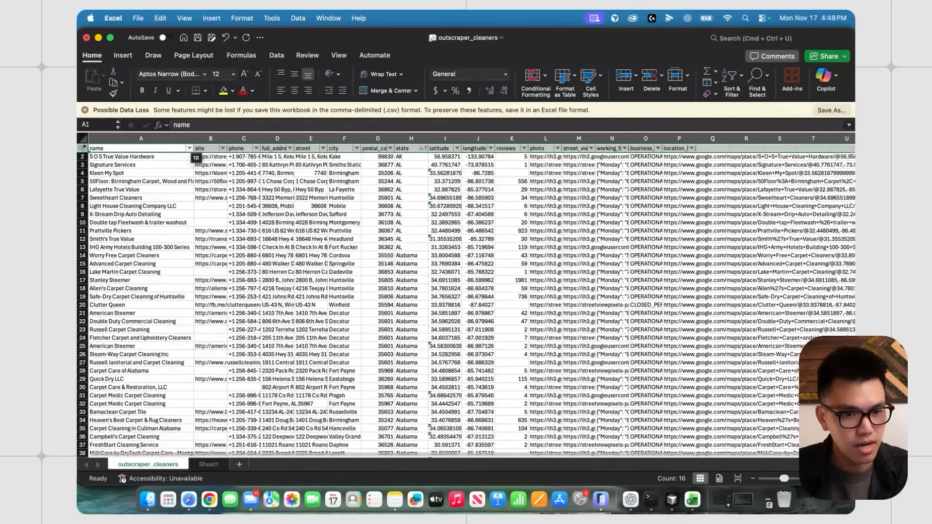
key("cmd+c")
left_click(198, 464)
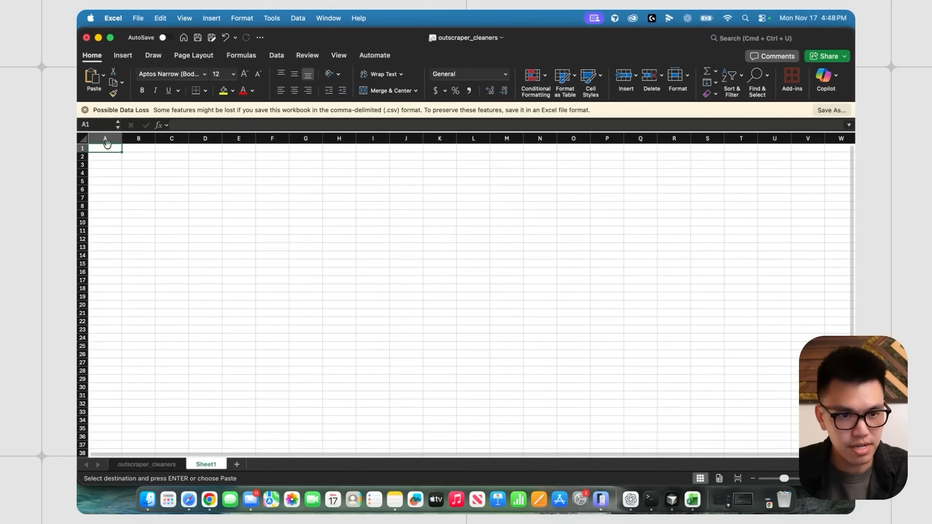
- Paste the header row into Sheet1 and filter the state column to CA and California
key("super+v")
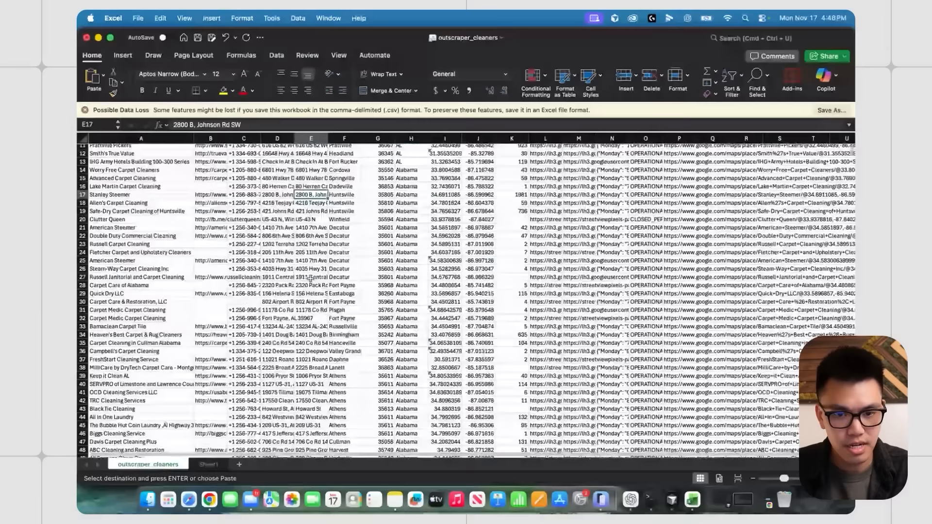
scroll(313, 273, "down", 15)
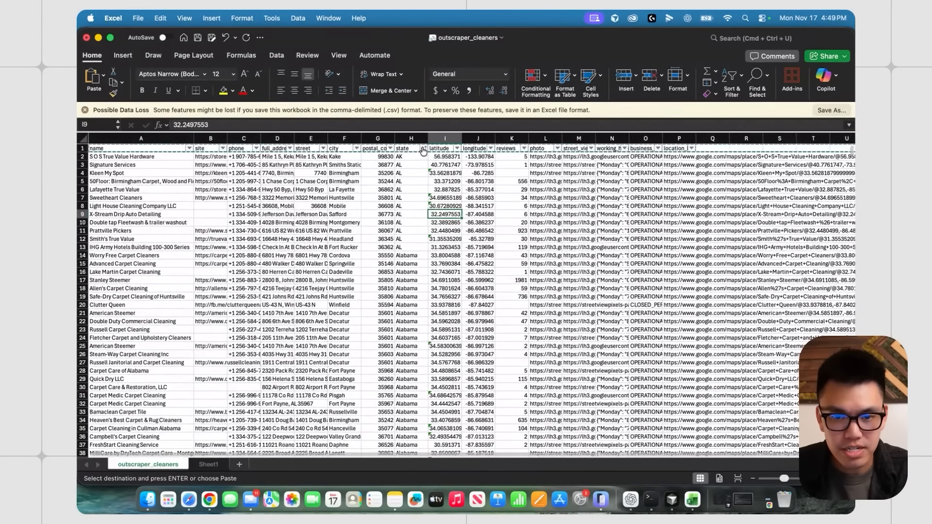
left_click(424, 148)
left_click(455, 280)
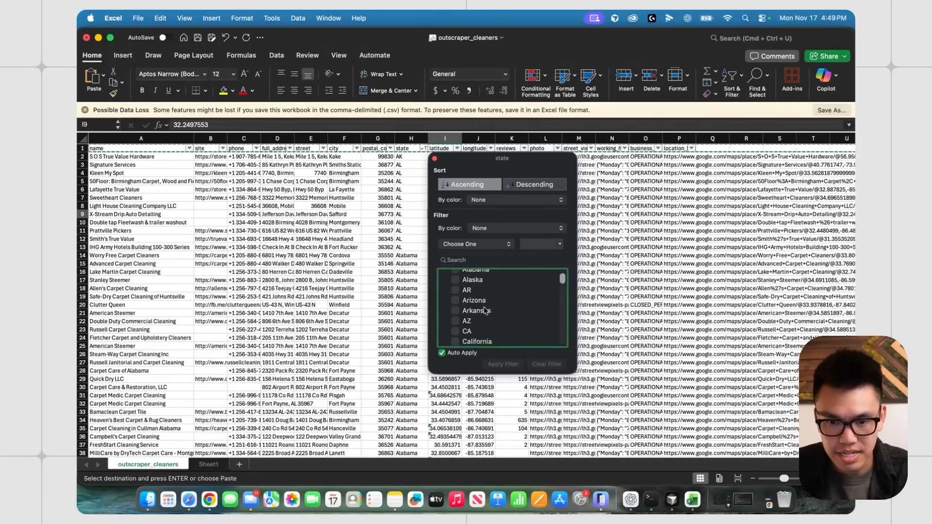
scroll(457, 289, "down", 4)
left_click(456, 283)
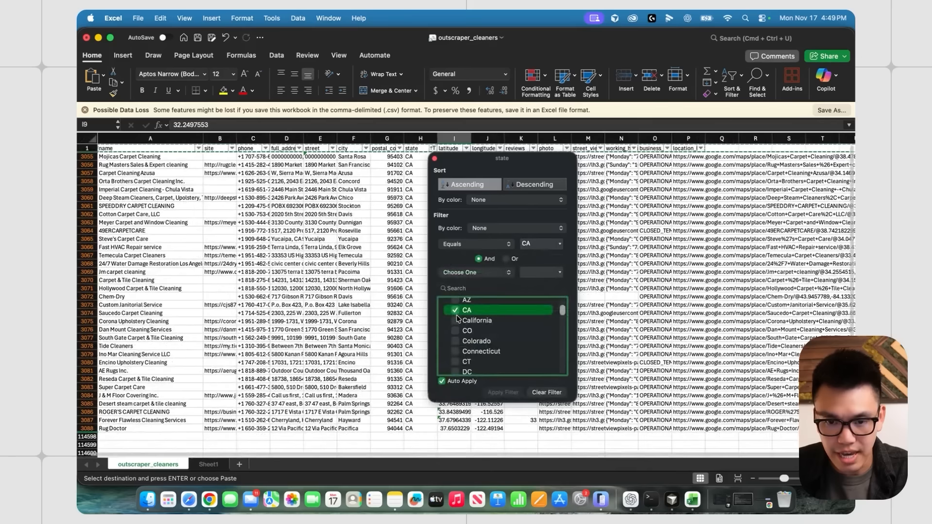
left_click(458, 320)
left_click(159, 235)
- Select and copy all filtered California rows
left_click(123, 139)
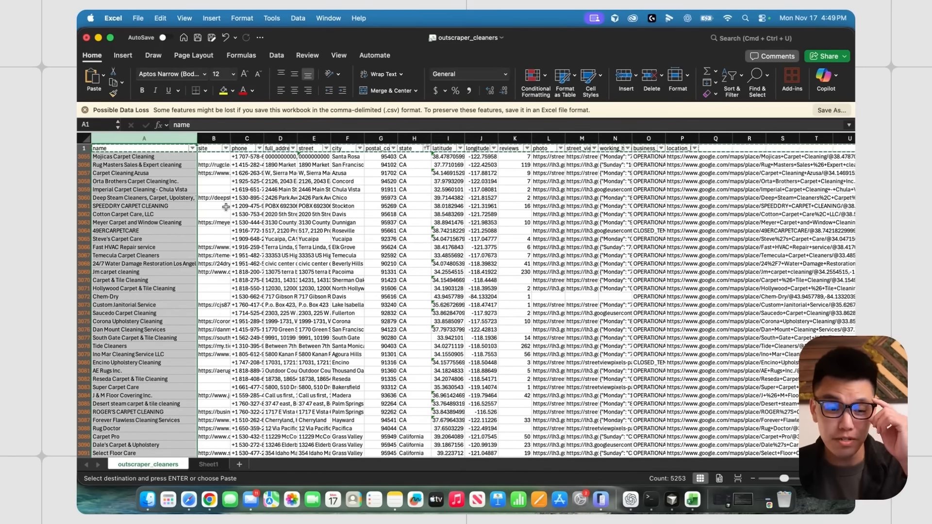
left_click(248, 190)
left_click(84, 157)
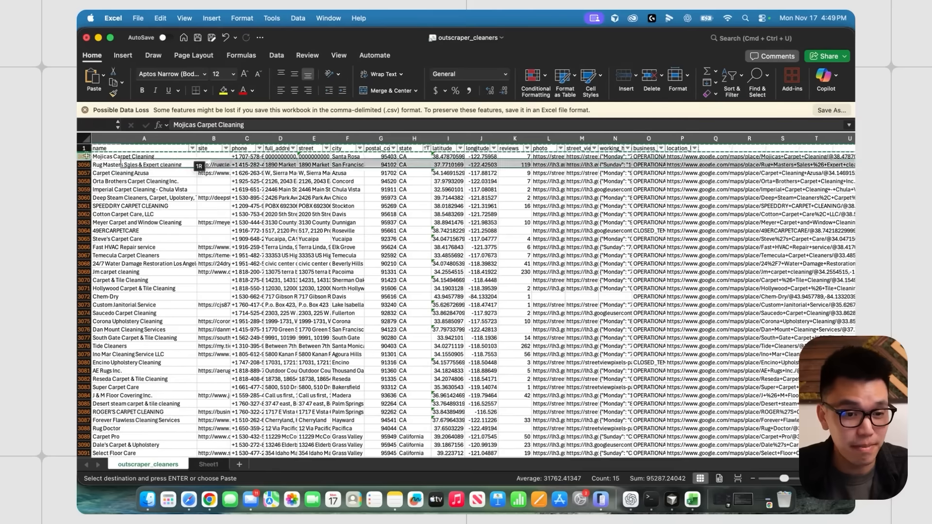
left_click_drag(851, 158, 830, 447)
left_click(84, 439, "shift")
key("super+c")
- Paste the California rows into Sheet1 from row 2 and widen column A
left_click(210, 466)
left_click(173, 198)
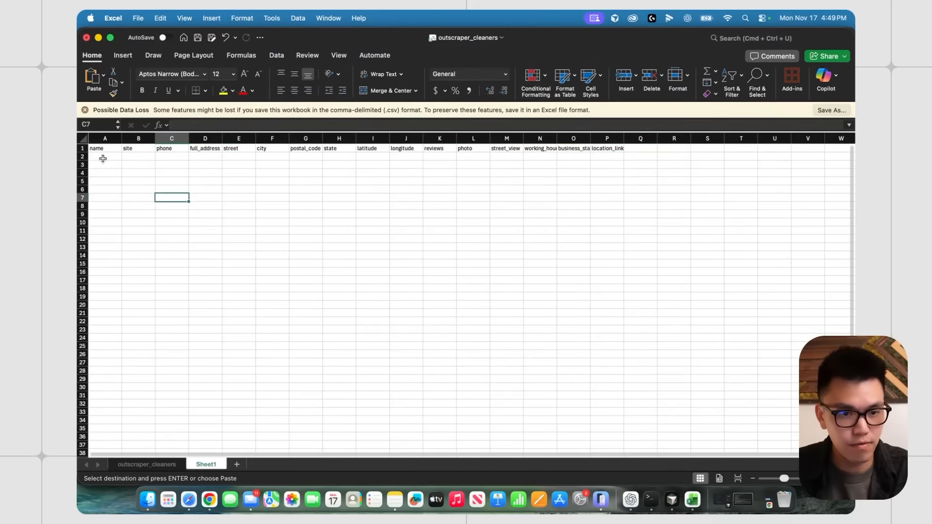
left_click(103, 157)
key("super+v")
left_click(206, 206)
left_click(105, 139)
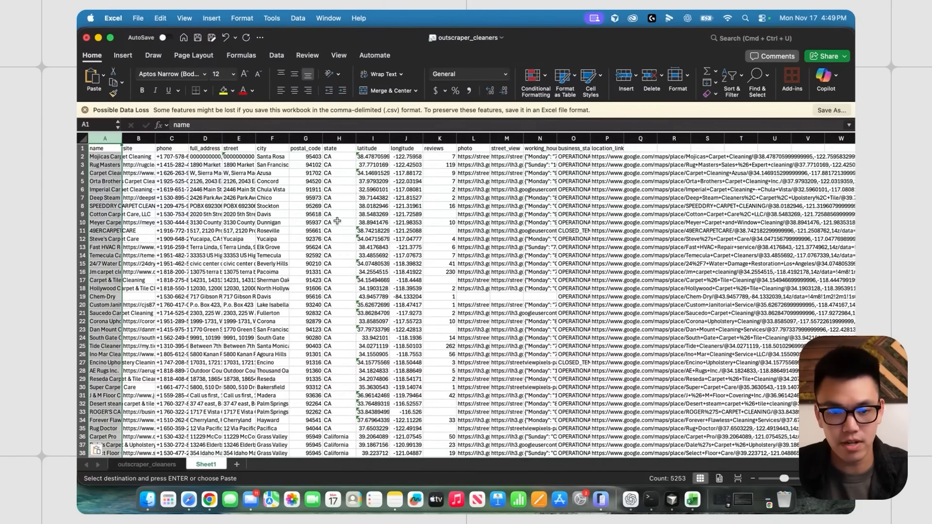
left_click(402, 214)
left_click_drag(122, 139, 208, 138)
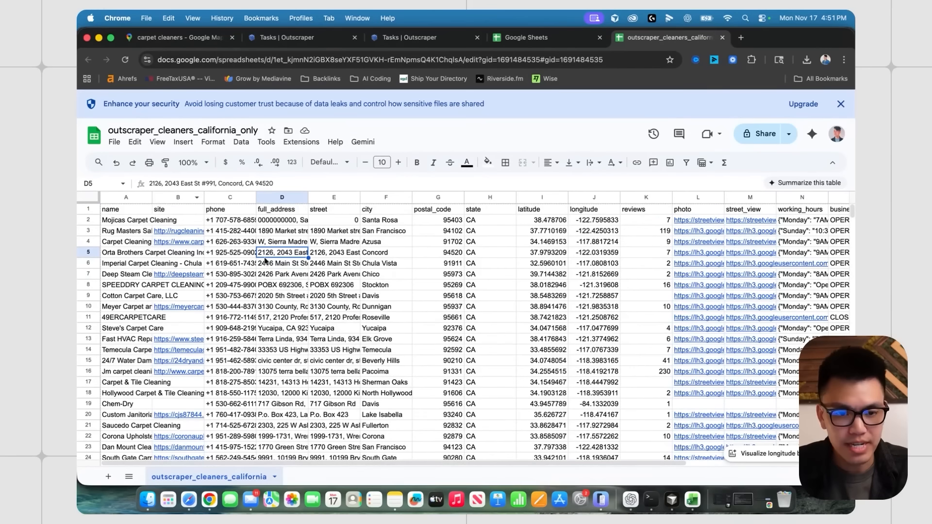
- Widen the name column, turn on filters, and sort business_status A to Z
left_click_drag(153, 198, 246, 197)
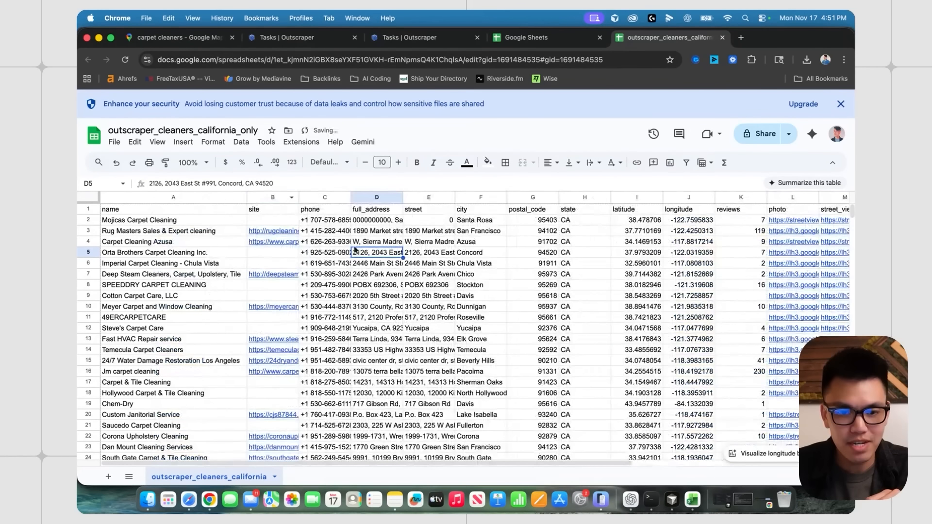
left_click(438, 256)
left_click_drag(432, 318, 422, 308)
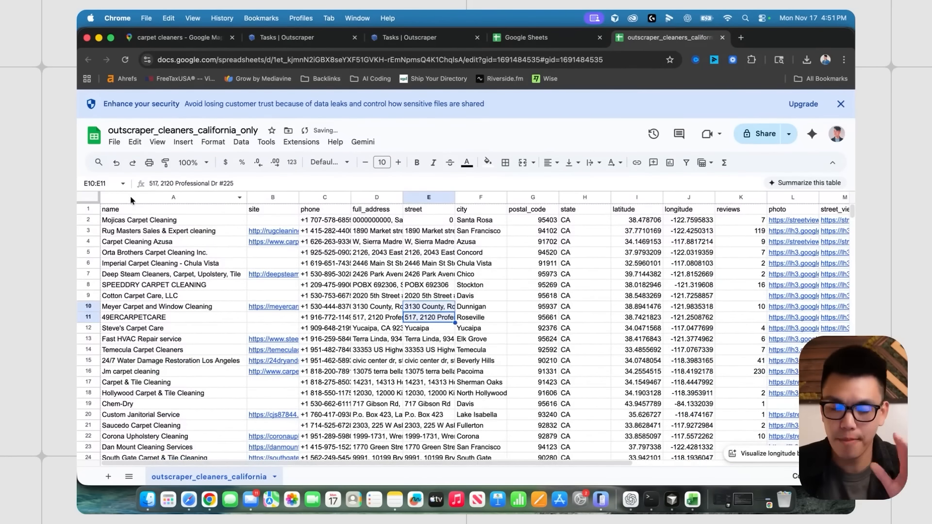
left_click(90, 197)
left_click(687, 162)
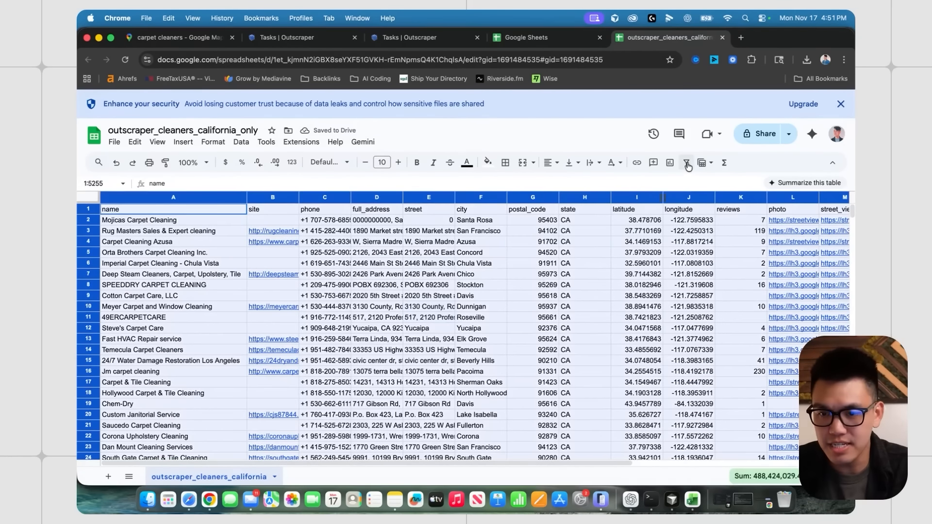
left_click(458, 288)
scroll(486, 277, "right", 6)
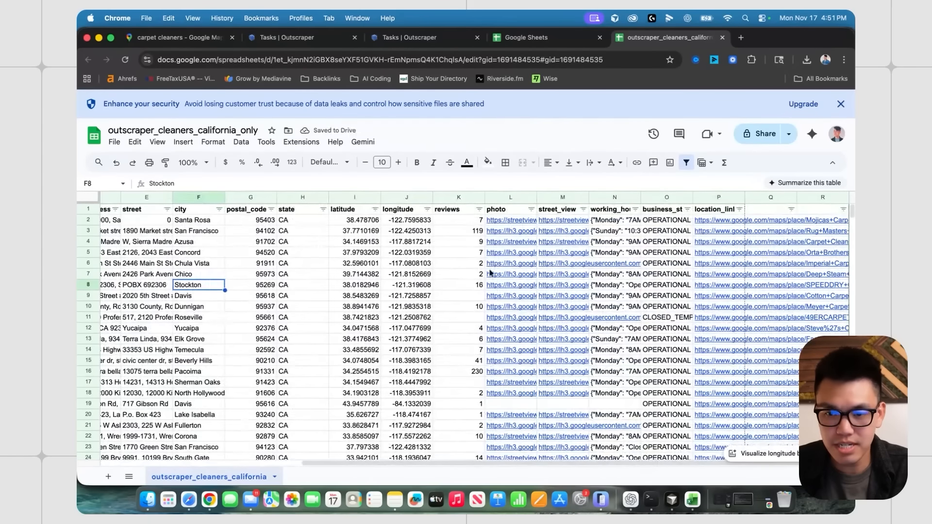
left_click(687, 209)
left_click(691, 224)
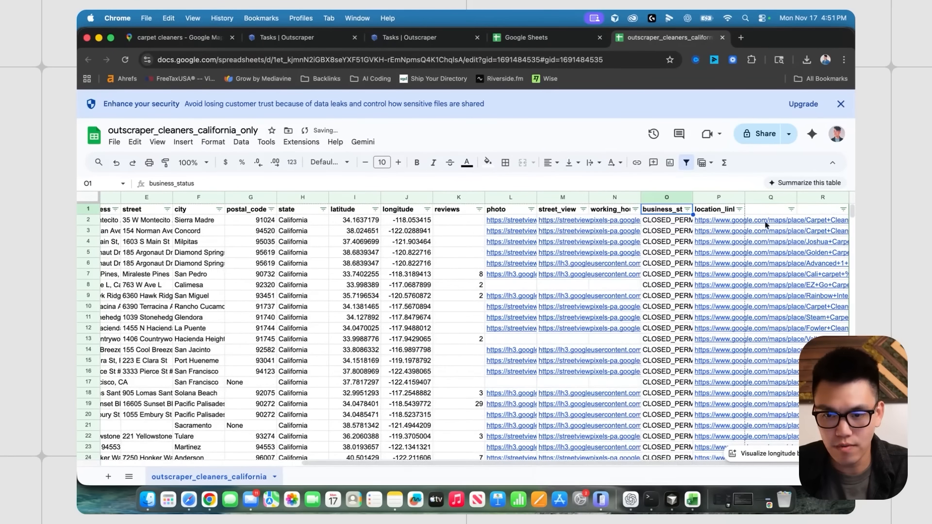
- Fit the business_status column to its contents and review the closed listings
left_click(88, 220)
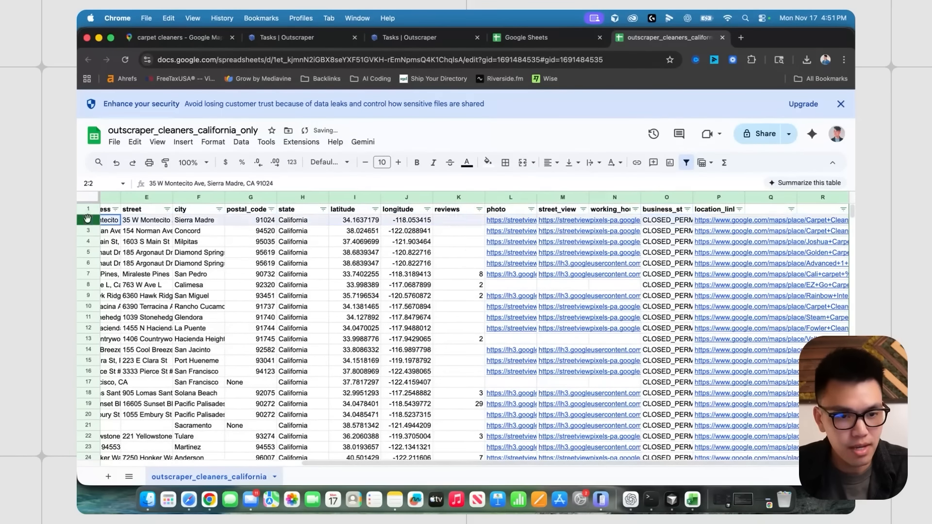
double_click(692, 197)
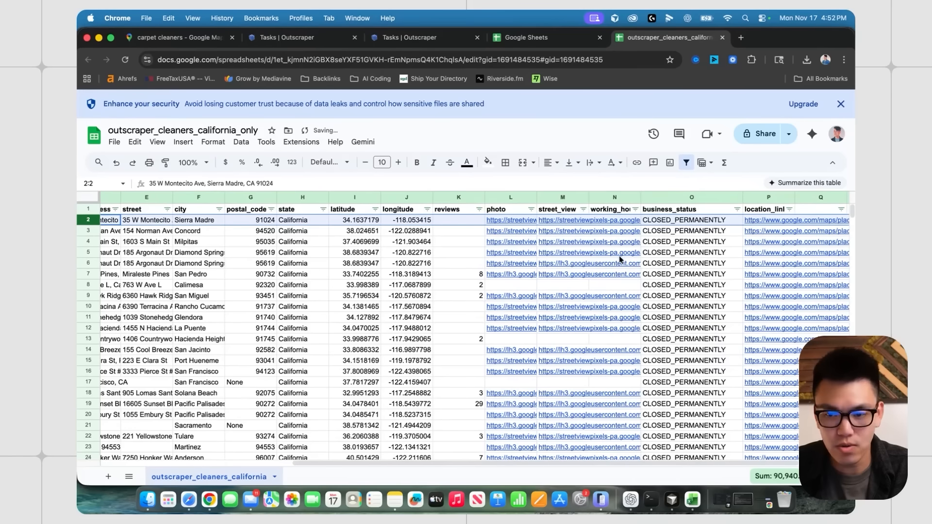
left_click(178, 262)
left_click(89, 220)
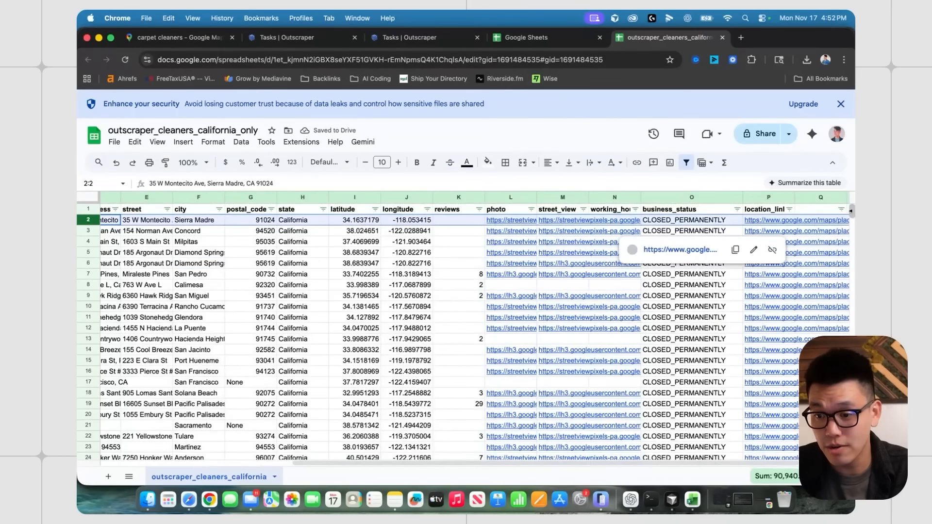
scroll(188, 275, "left", 6)
left_click(177, 266)
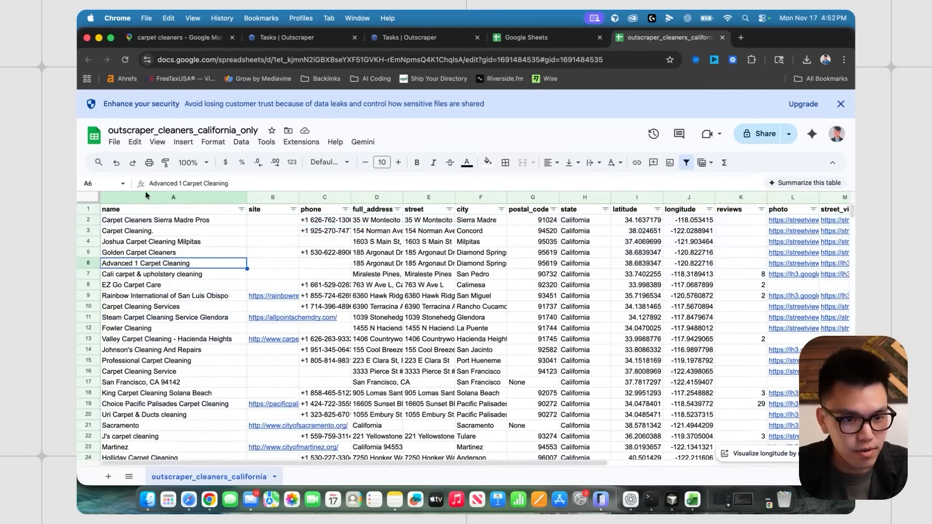
left_click(145, 197)
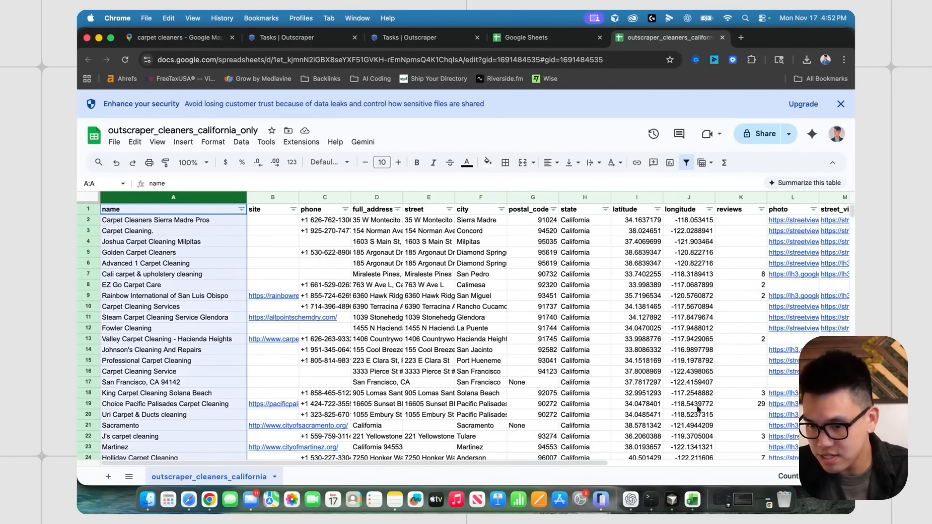
- Delete the closed-business rows 2 through 233
scroll(660, 388, "right", 5)
left_click(88, 220)
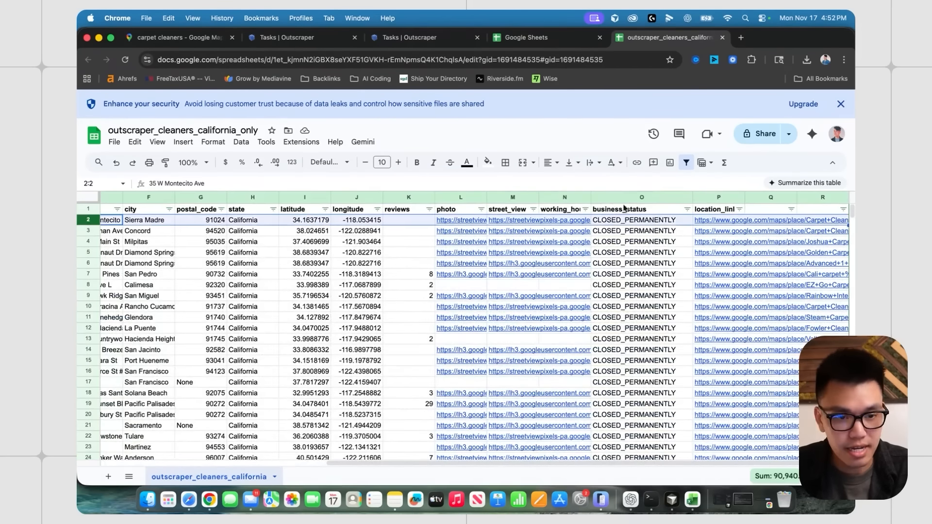
left_click_drag(850, 222, 851, 225)
scroll(632, 303, "down", 5)
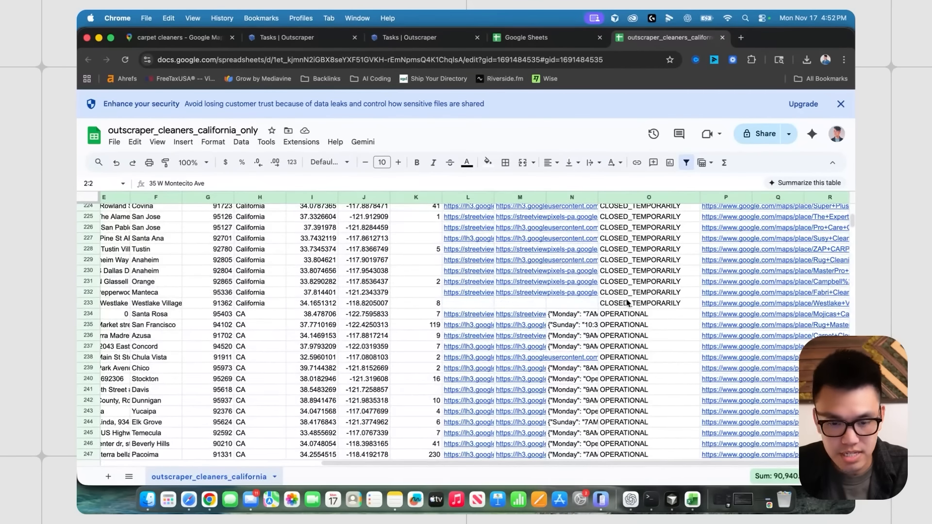
left_click(389, 303, "shift")
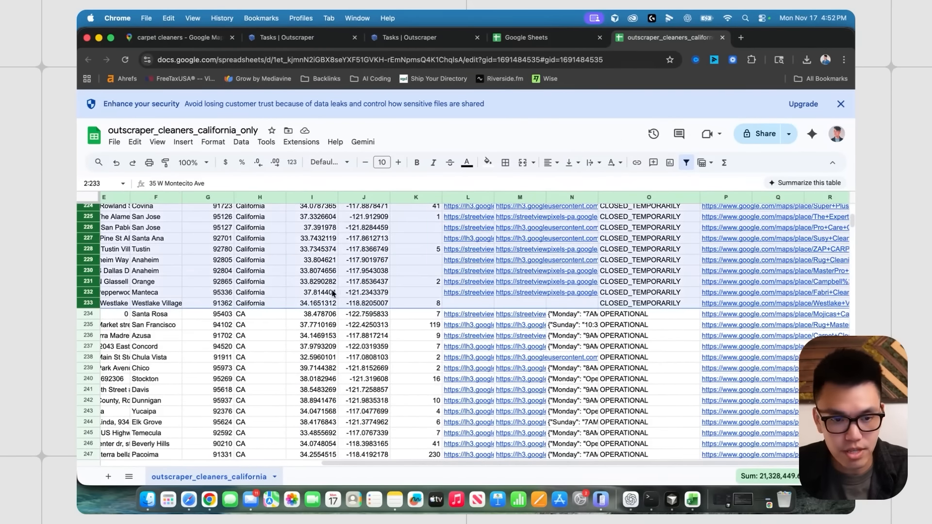
right_click(87, 294)
left_click(107, 349)
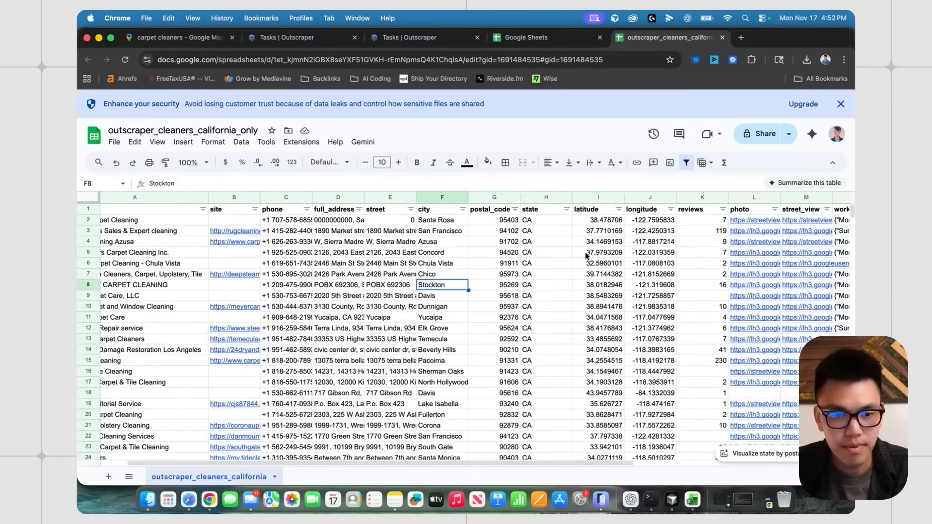
- Sort the listings by review count, fewest first
scroll(586, 256, "left", 2)
left_click(733, 209)
left_click(761, 209)
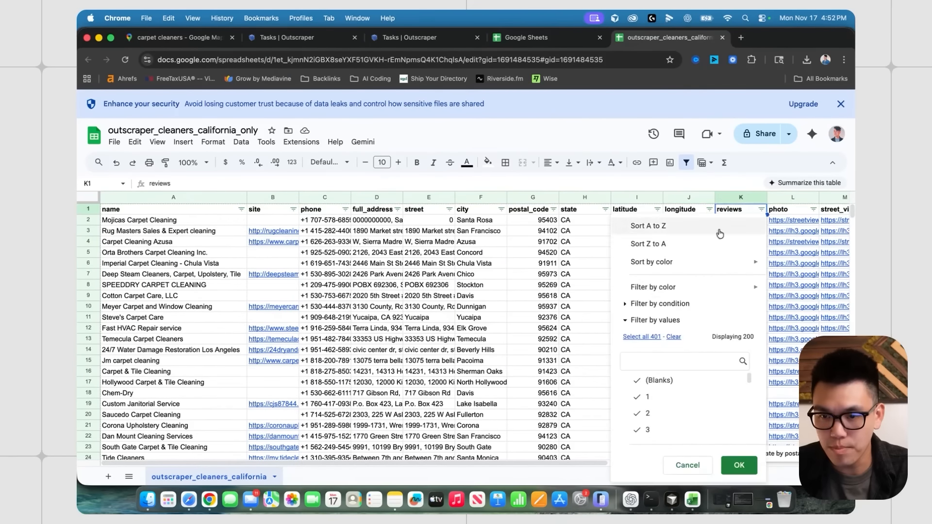
left_click(720, 233)
left_click(689, 245)
left_click_drag(852, 212, 851, 436)
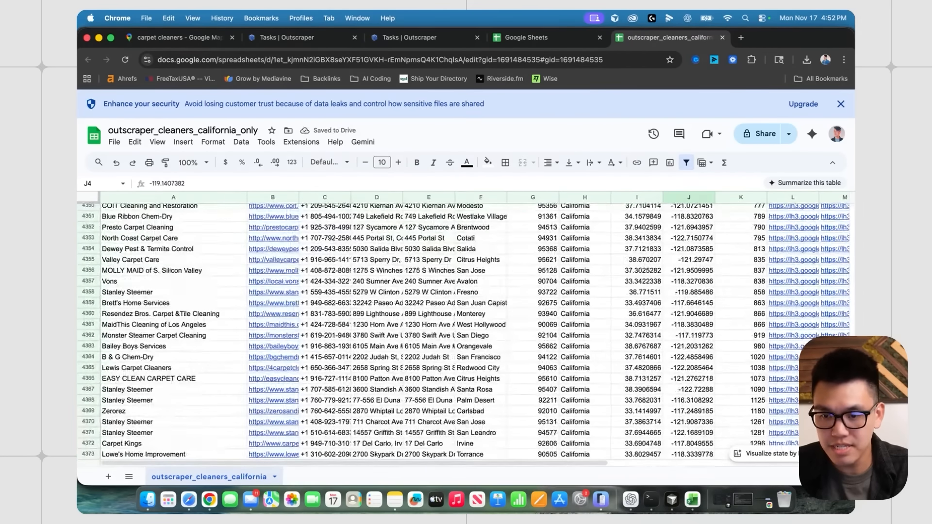
scroll(672, 371, "down", 12)
- Select the no-review rows from 4399 to the end and bring up their row actions
left_click(681, 347)
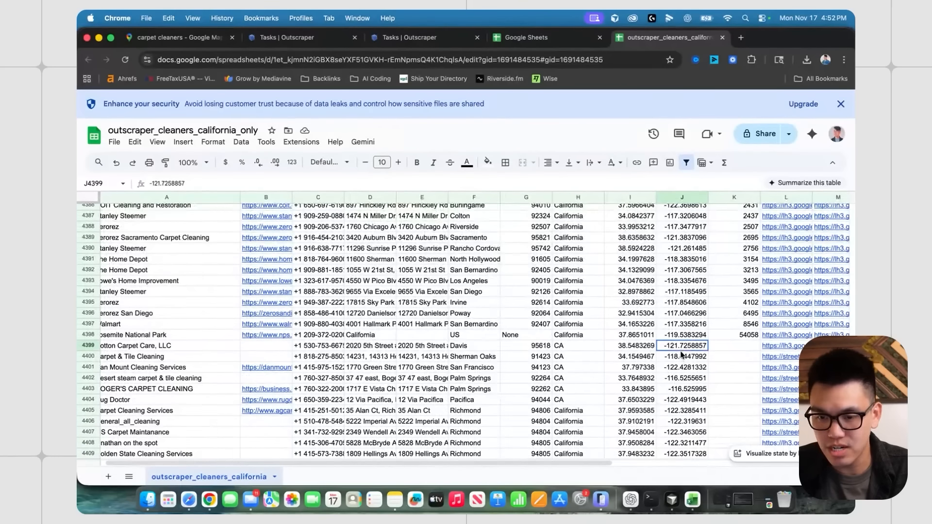
left_click(88, 344)
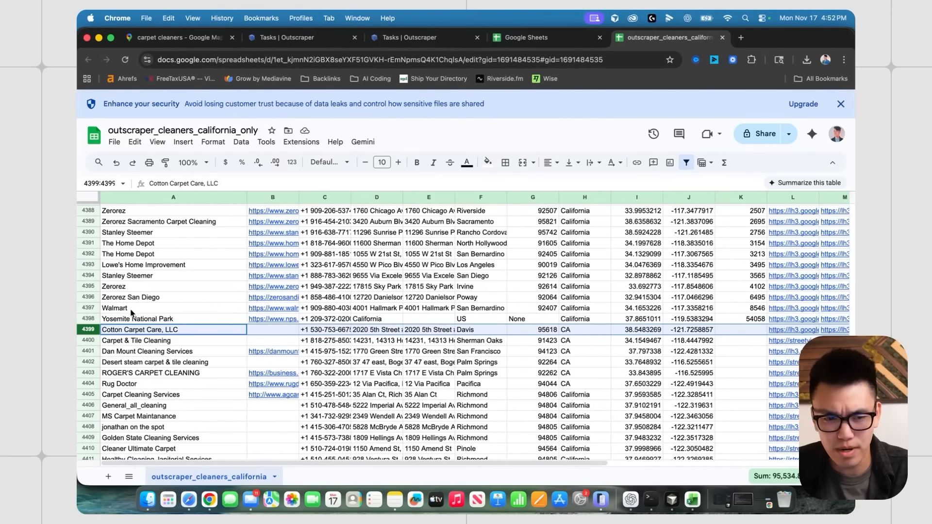
scroll(681, 352, "down", 20)
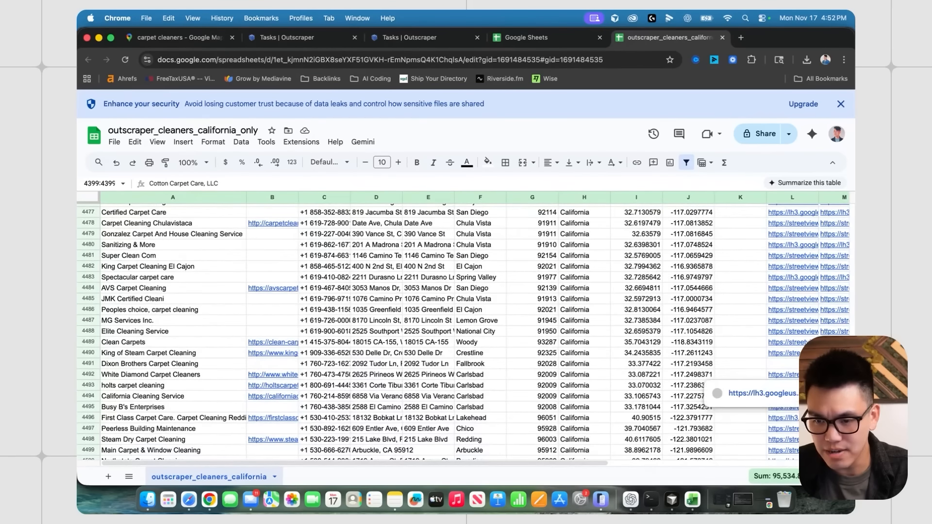
scroll(236, 403, "down", 20)
left_click(88, 407, "shift")
right_click(88, 407)
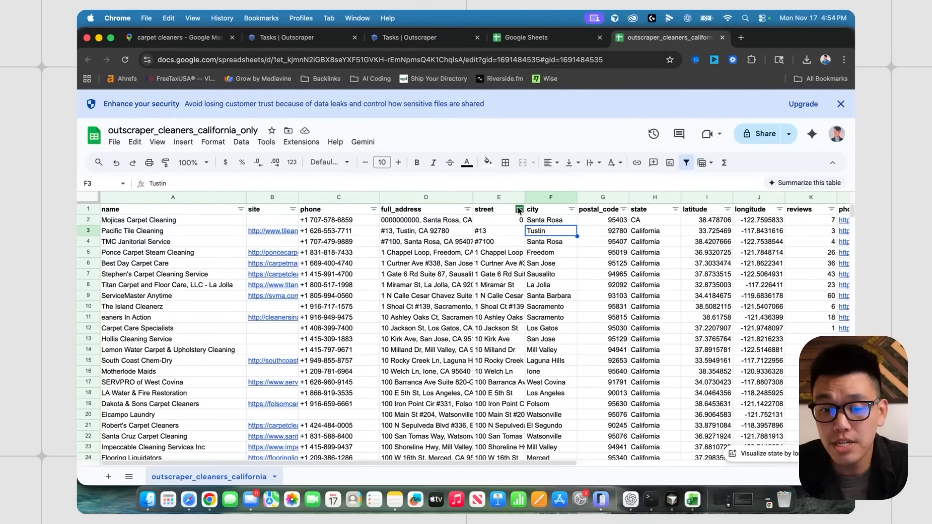
- Sort the listings by street Z to A, pushing blank and 0 streets to the bottom
left_click(493, 223)
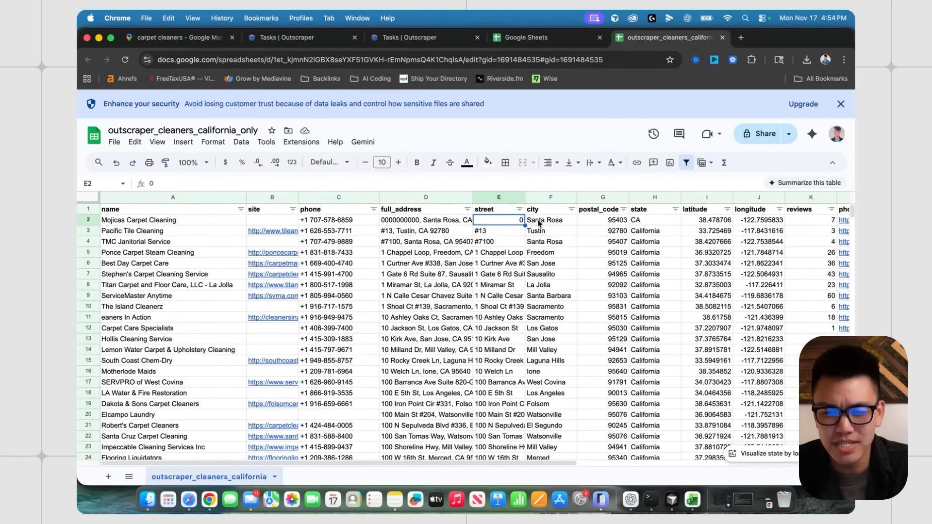
left_click(519, 209)
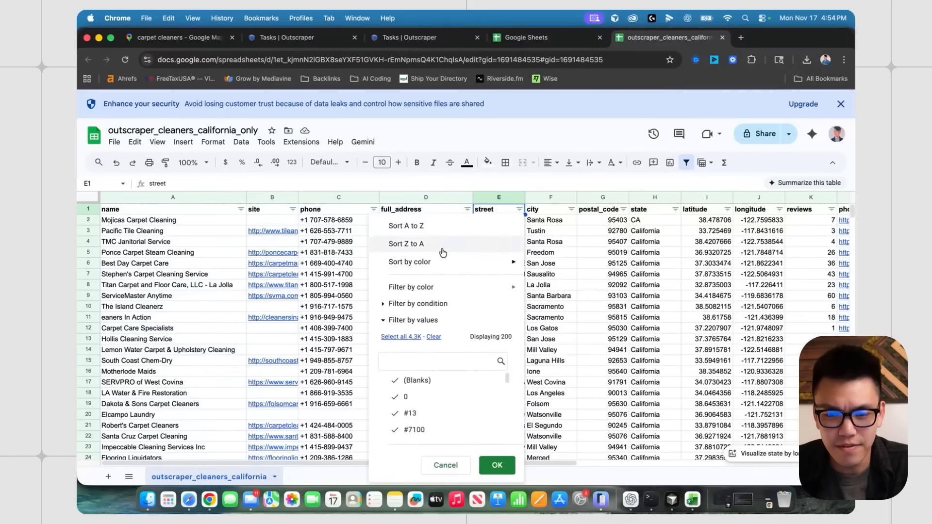
left_click(437, 227)
left_click(519, 209)
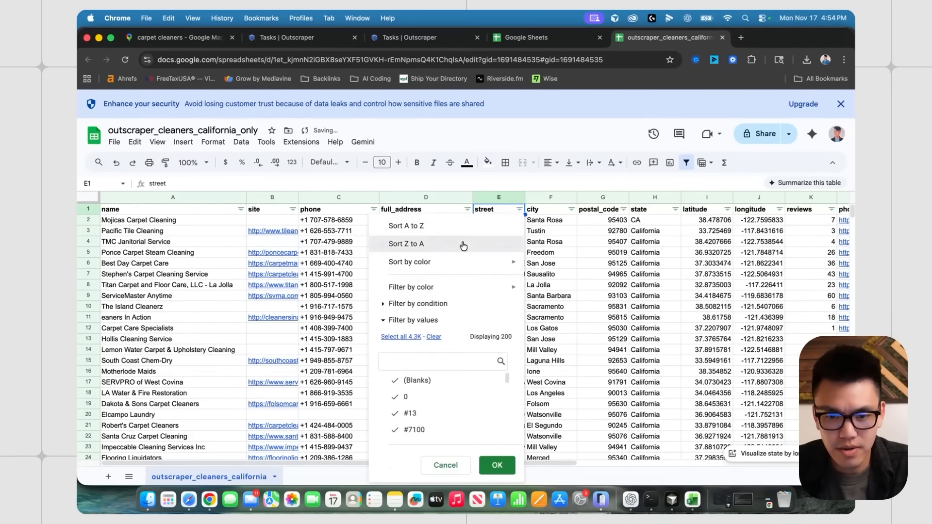
left_click(505, 244)
- Find and select row 4321, the first listing whose street is 0
left_click_drag(851, 212, 852, 453)
scroll(444, 324, "up", 5)
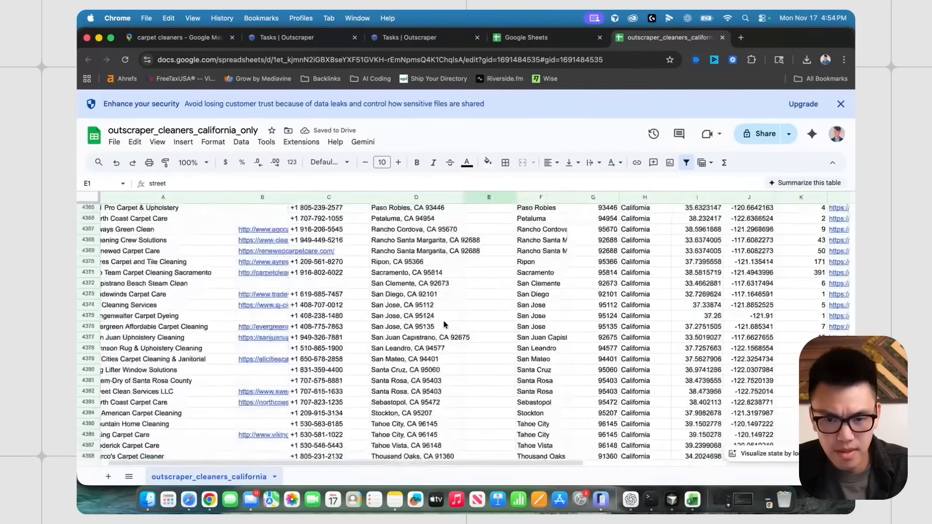
scroll(445, 324, "up", 10)
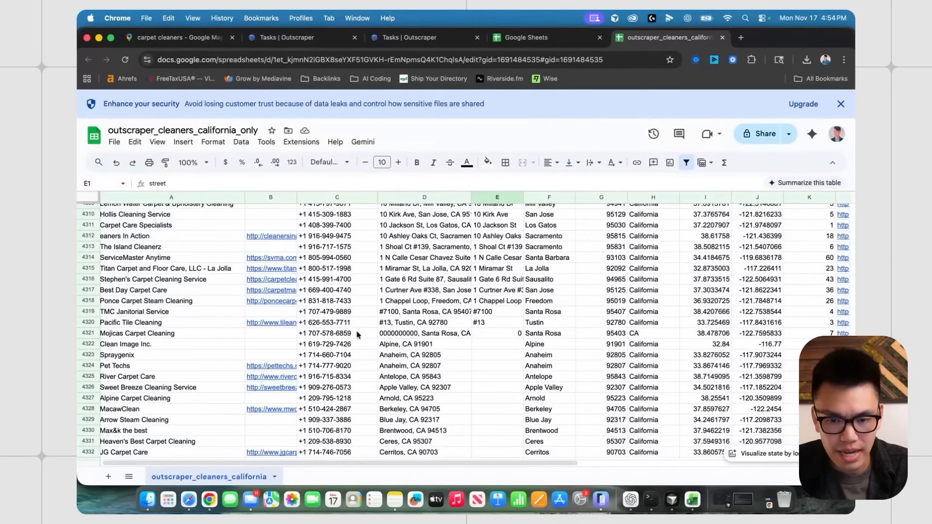
left_click(87, 311)
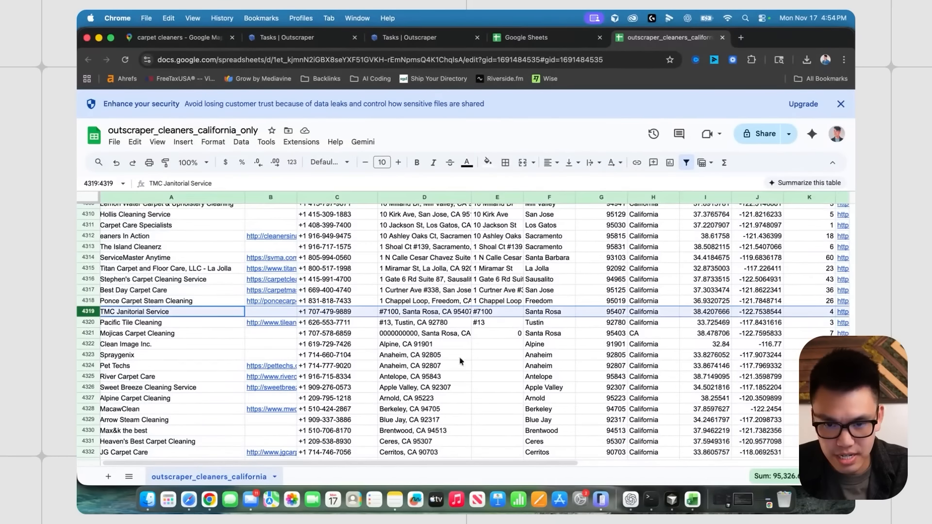
left_click(489, 335)
left_click(85, 335)
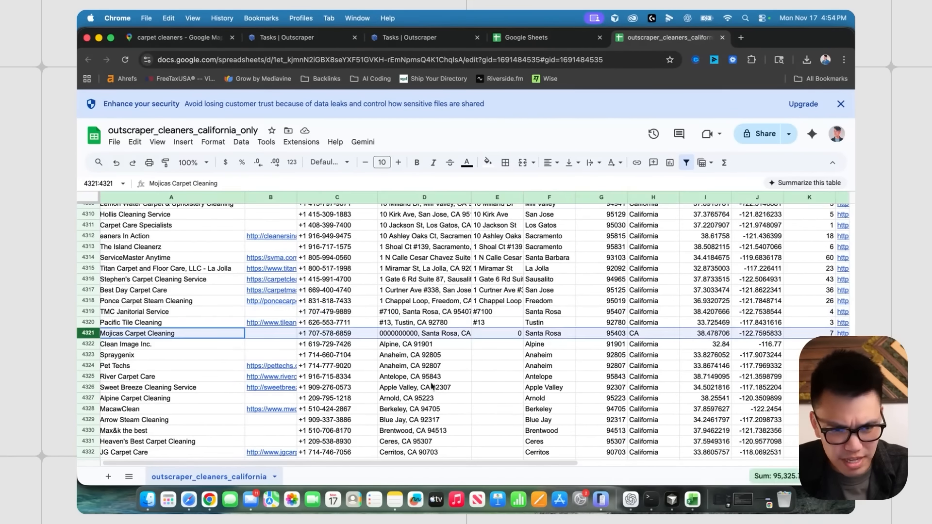
- Extend the selection to row 4398 and delete the 78 streetless rows
scroll(85, 335, "down", 2)
scroll(85, 335, "right", 1)
scroll(499, 361, "left", 1)
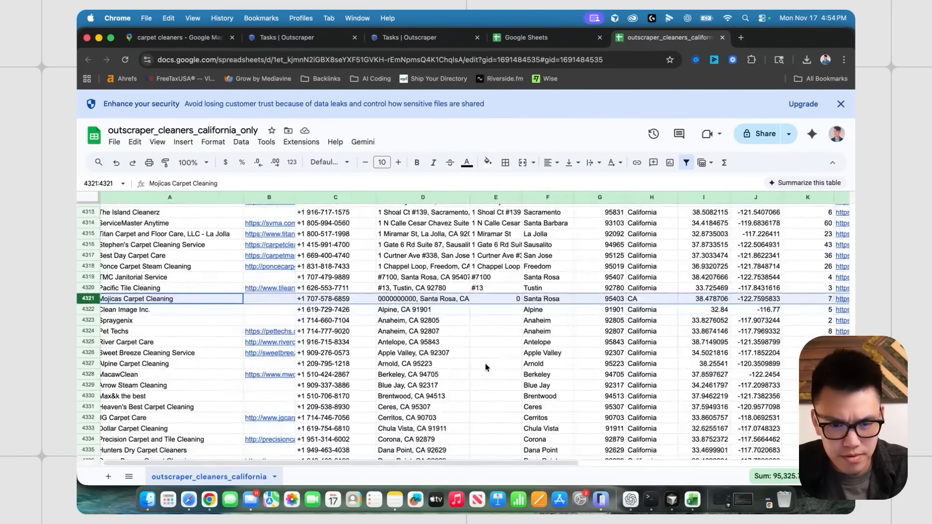
scroll(490, 340, "down", 3)
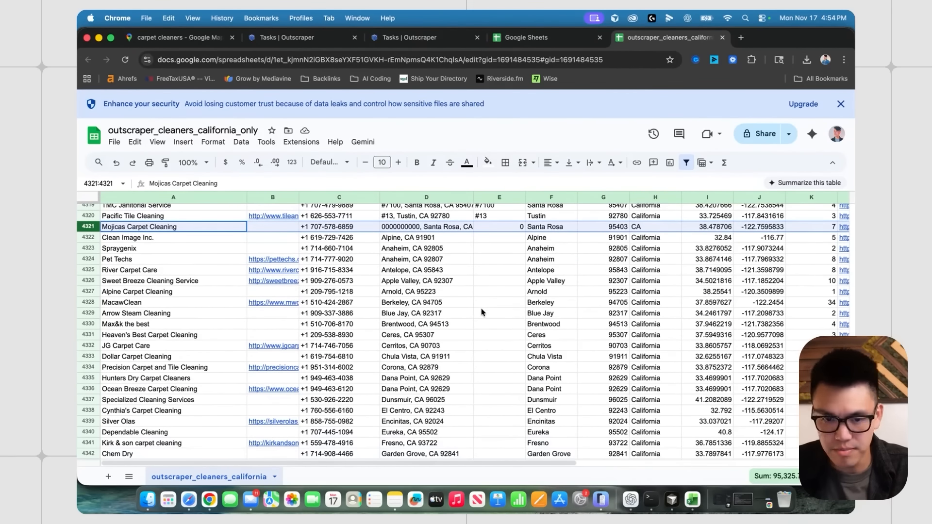
scroll(482, 312, "down", 7)
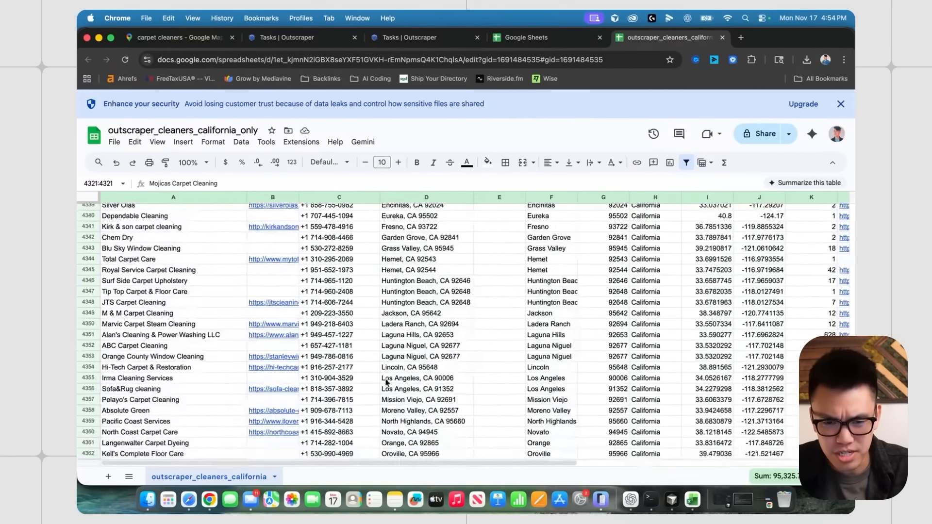
scroll(386, 382, "up", 10)
scroll(148, 336, "down", 20)
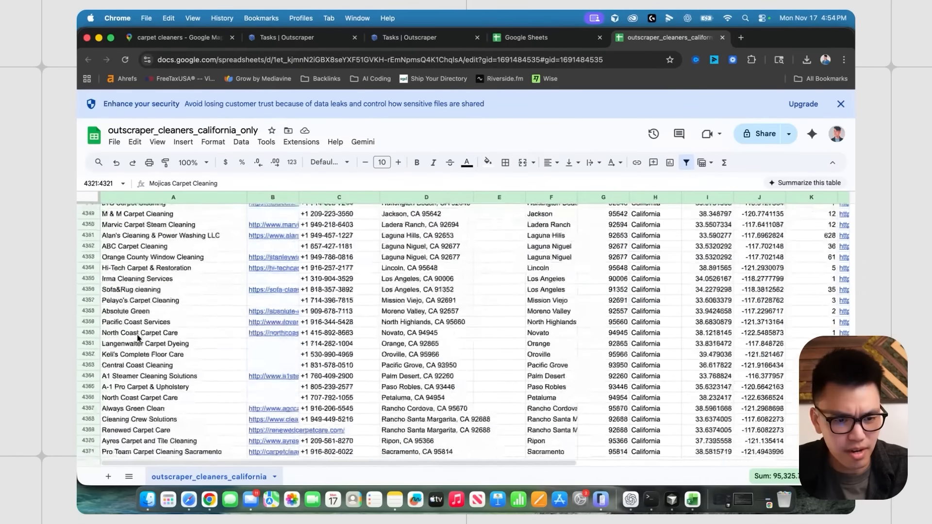
left_click(88, 407, "shift")
right_click(91, 407)
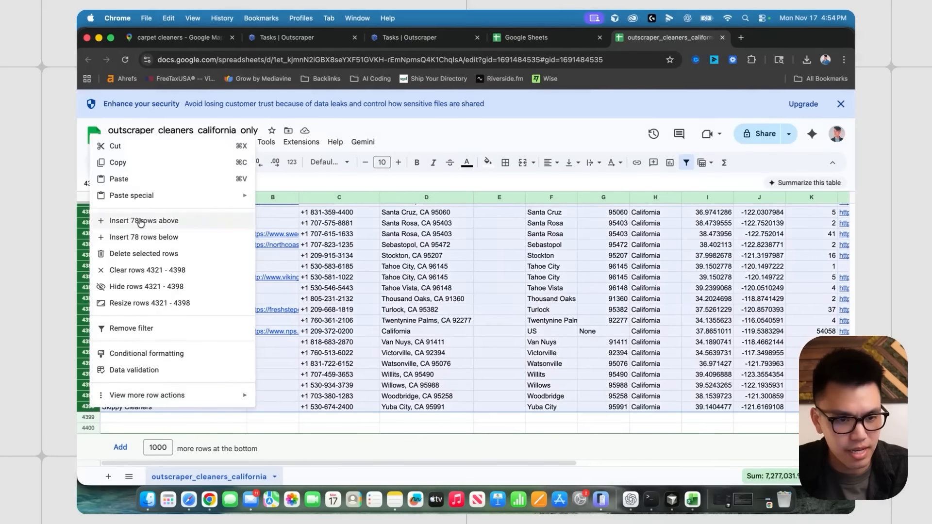
left_click(144, 254)
left_click(499, 320)
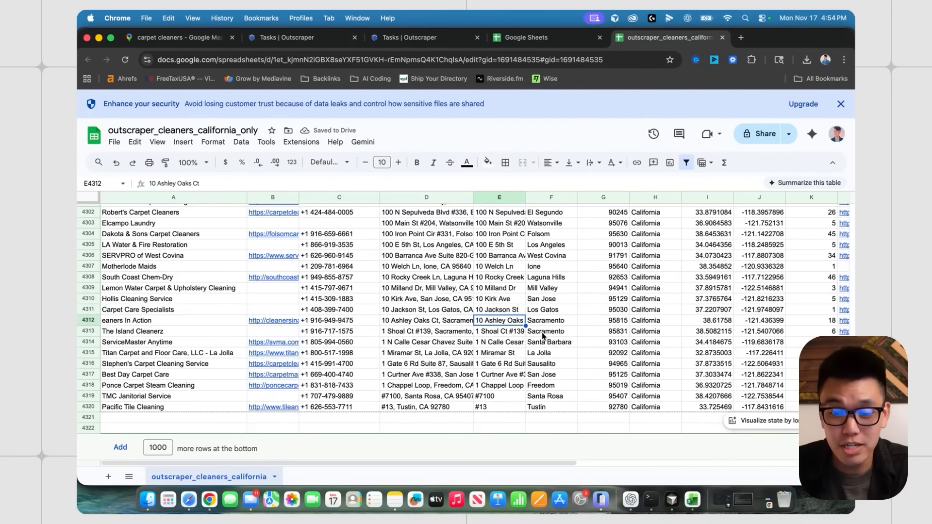
left_click(545, 334)
left_click(758, 387)
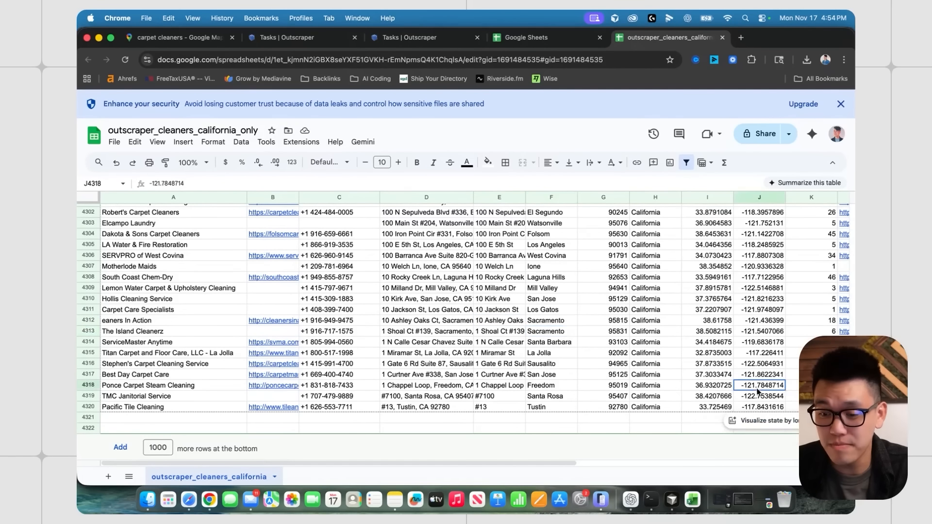
left_click(427, 342)
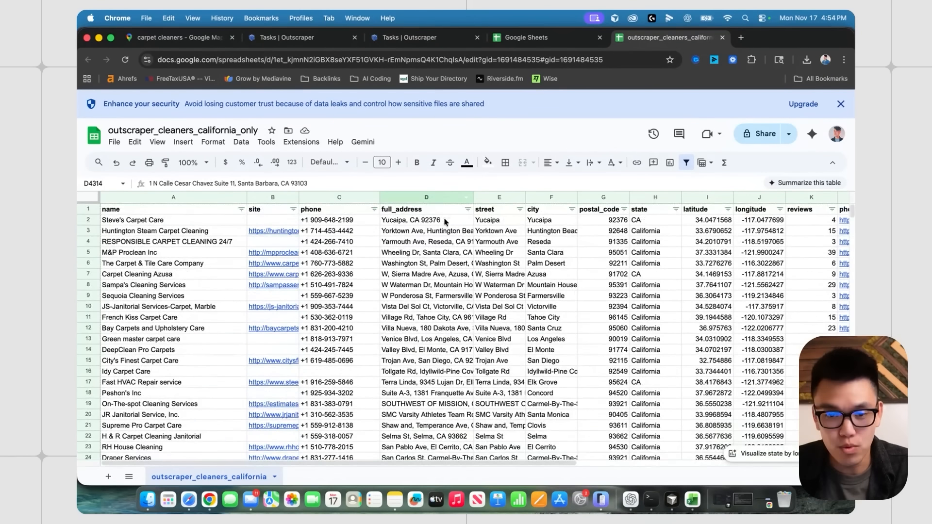
- Widen the site column and sort all rows A to Z by site
left_click(432, 243)
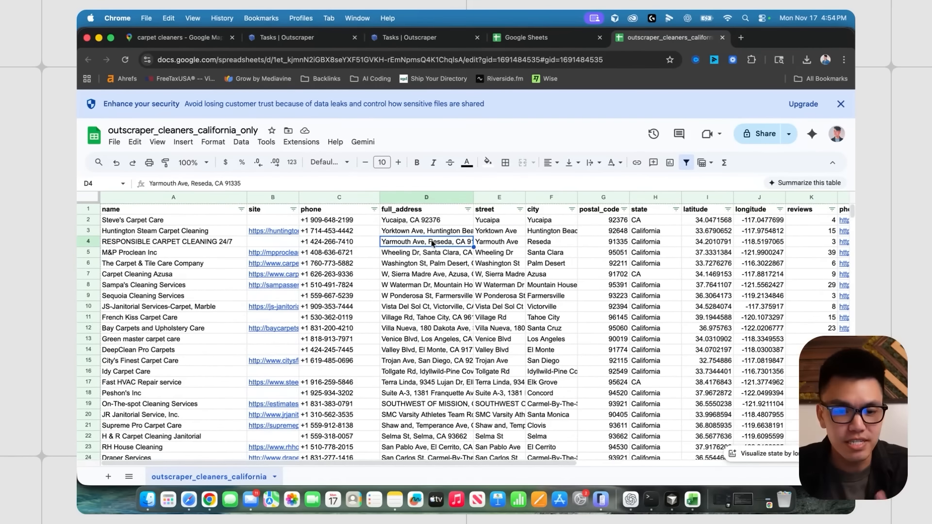
left_click(173, 197)
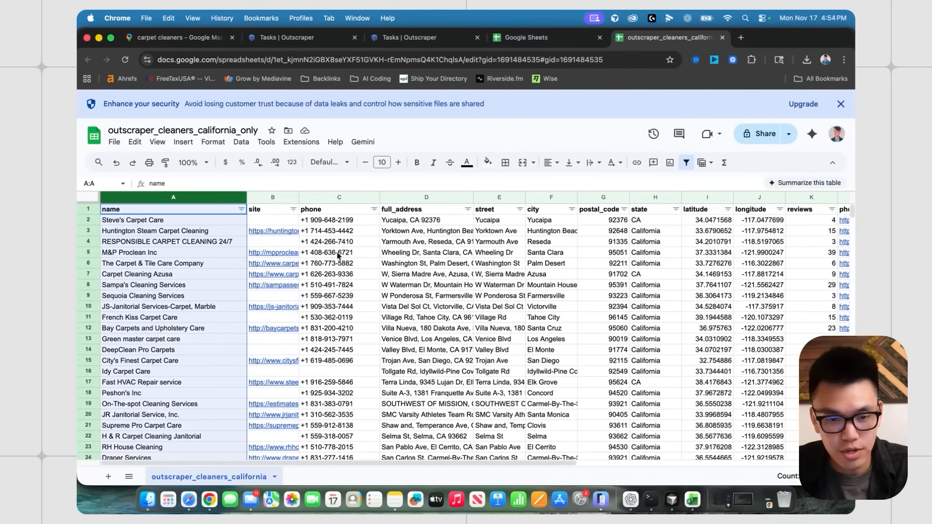
left_click(403, 245)
left_click(374, 243)
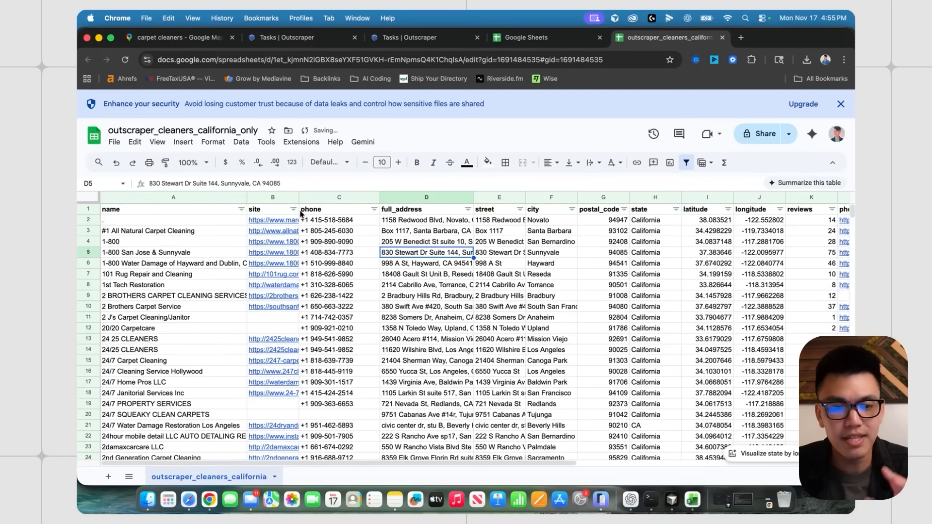
left_click_drag(299, 196, 323, 196)
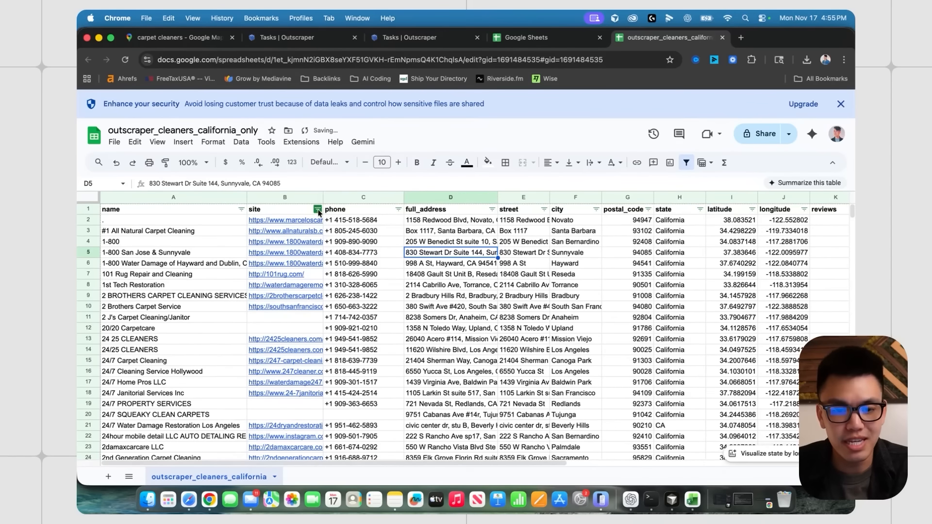
left_click(317, 209)
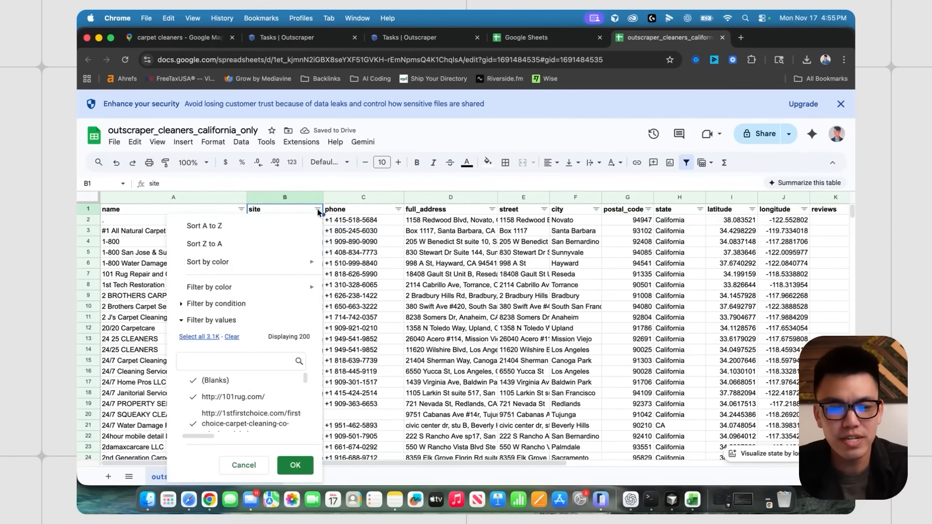
left_click(272, 230)
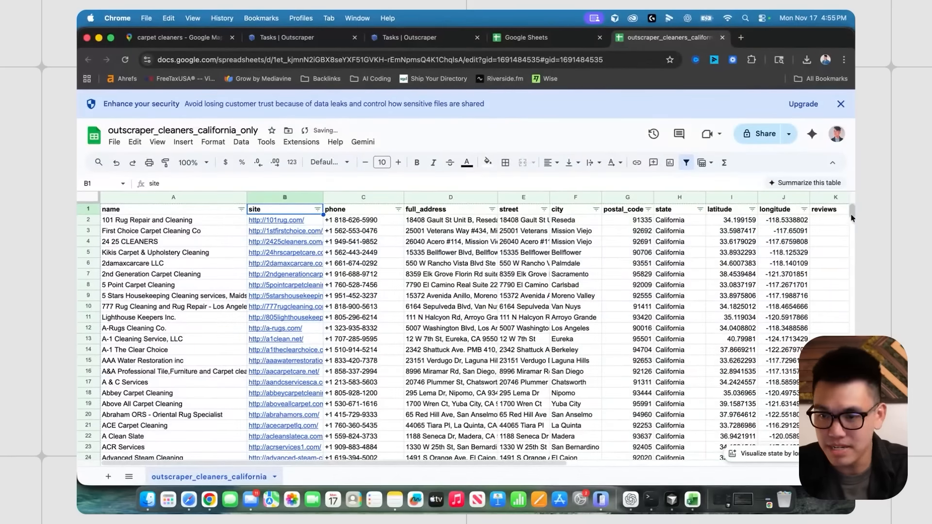
- Select rows 3143 to 4320, the businesses with no website
left_click_drag(852, 215, 843, 321)
scroll(340, 322, "down", 20)
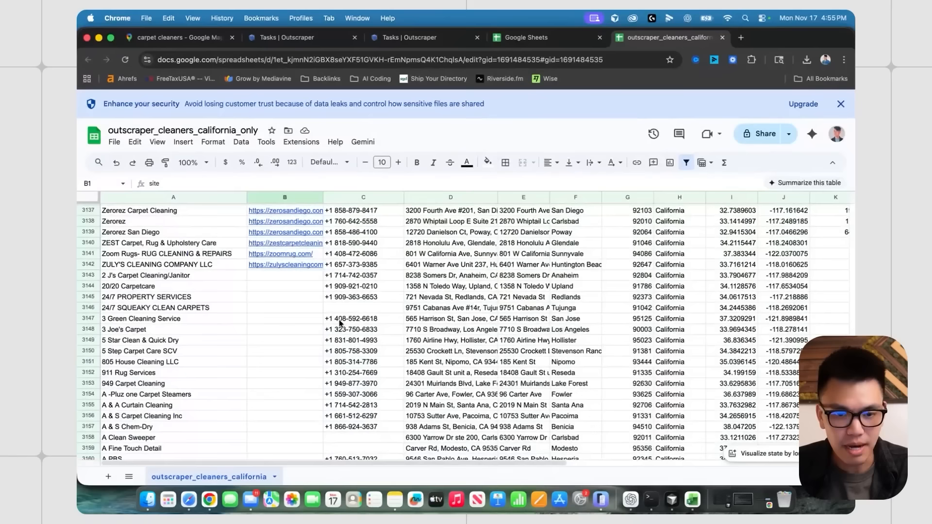
scroll(338, 282, "up", 1)
left_click(382, 298)
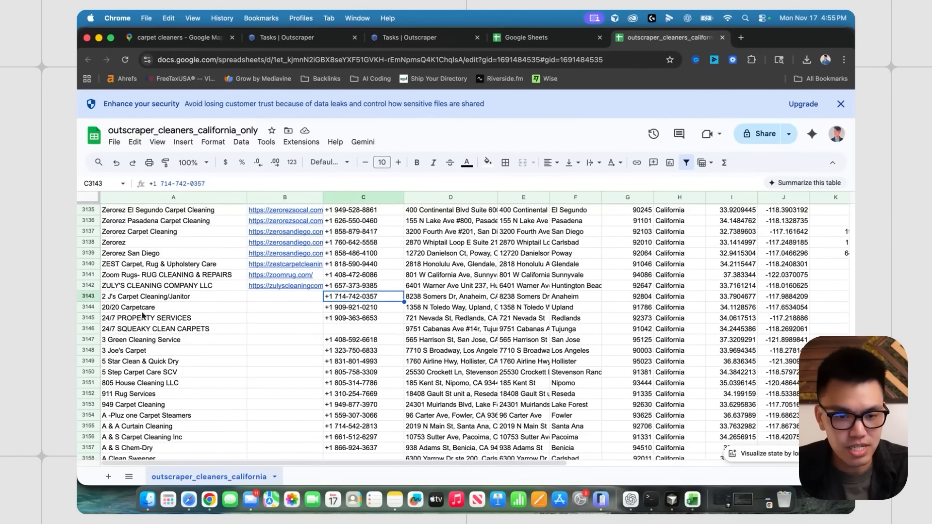
left_click(88, 296)
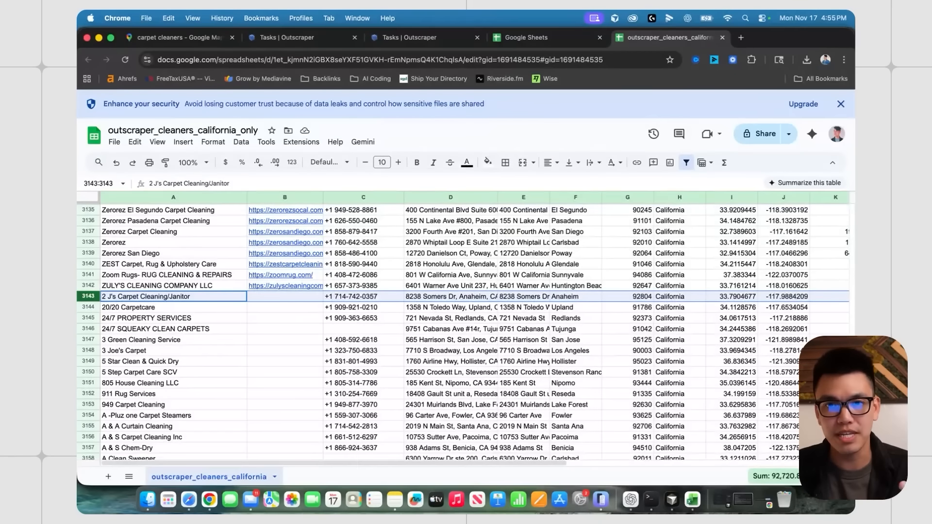
scroll(636, 449, "down", 20)
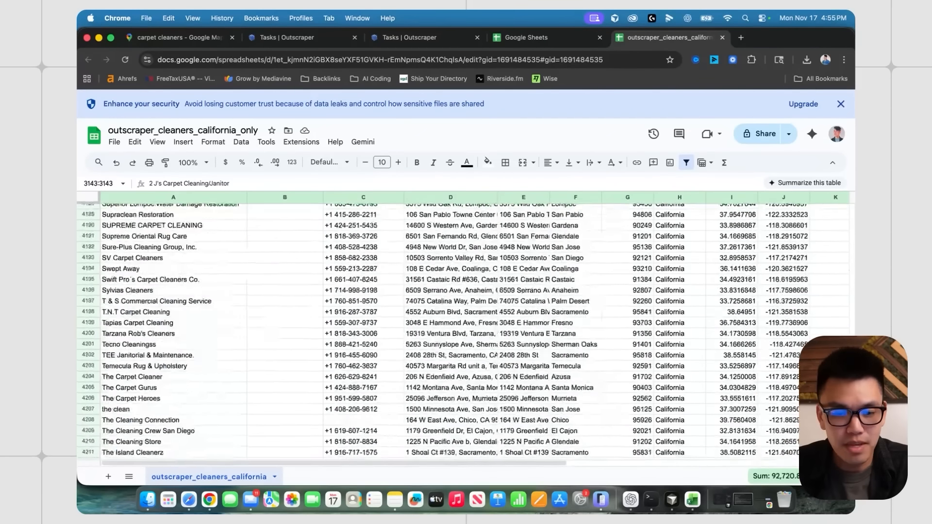
left_click(91, 408, "shift")
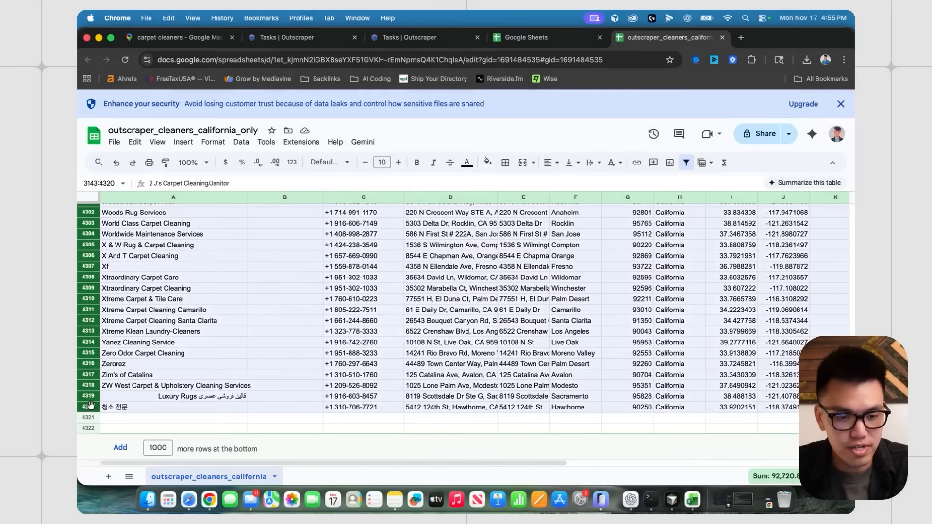
scroll(91, 340, "up", 6)
right_click(88, 309)
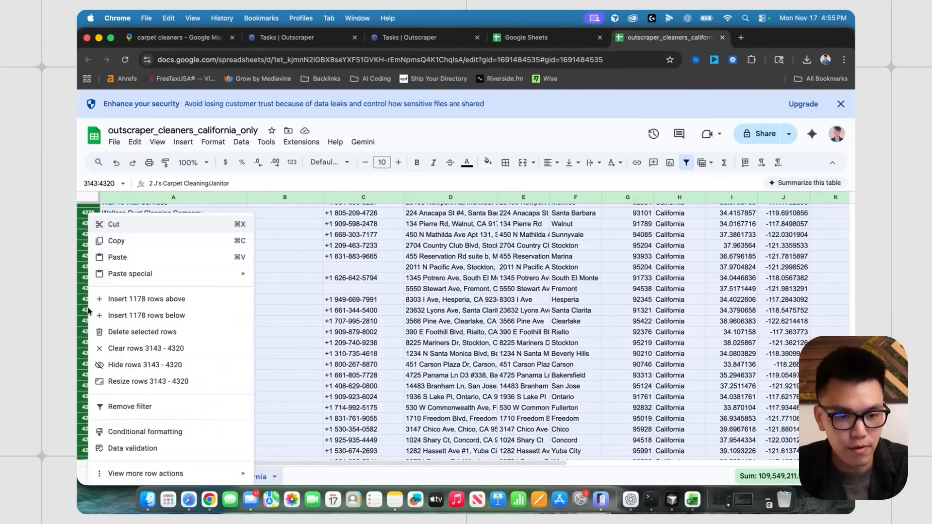
left_click(352, 322)
- Reselect rows 3143–4320 and delete them
left_click(121, 270)
left_click(135, 283)
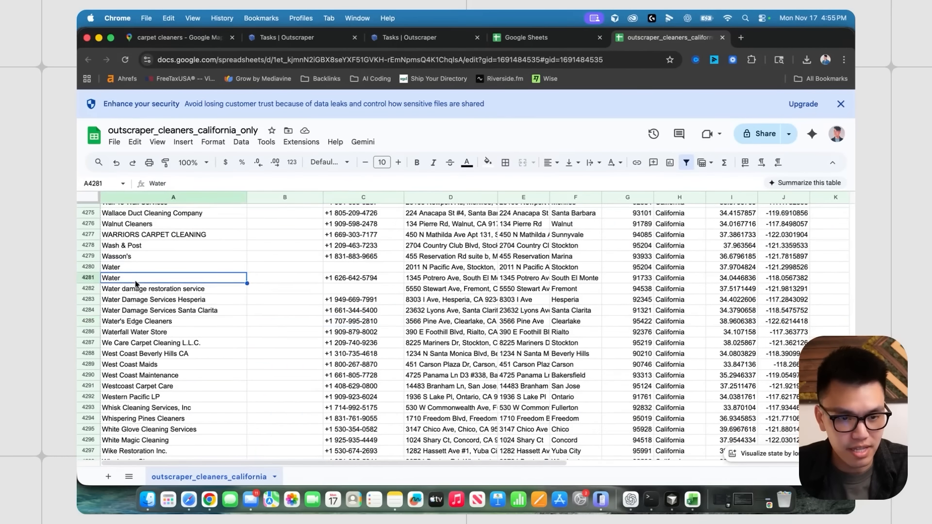
scroll(160, 282, "down", 5)
left_click(88, 409)
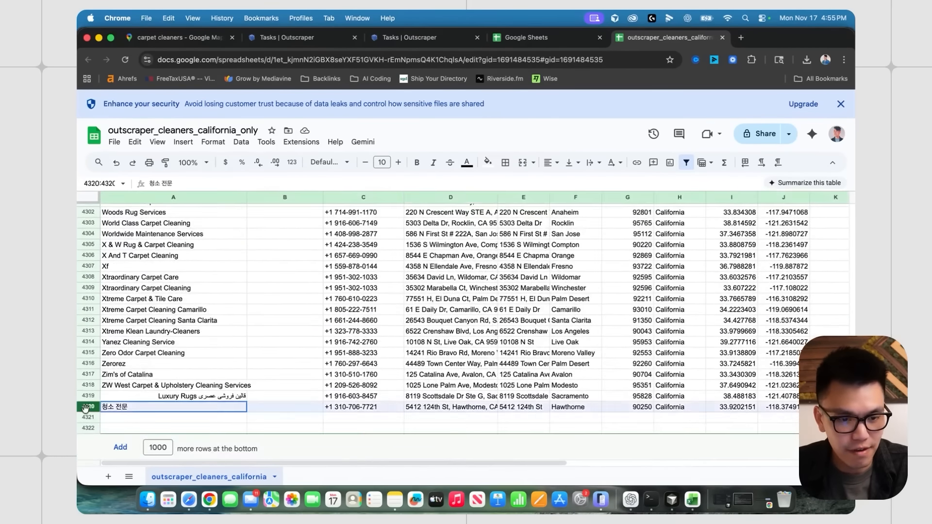
scroll(210, 285, "up", 10)
scroll(210, 285, "up", 20)
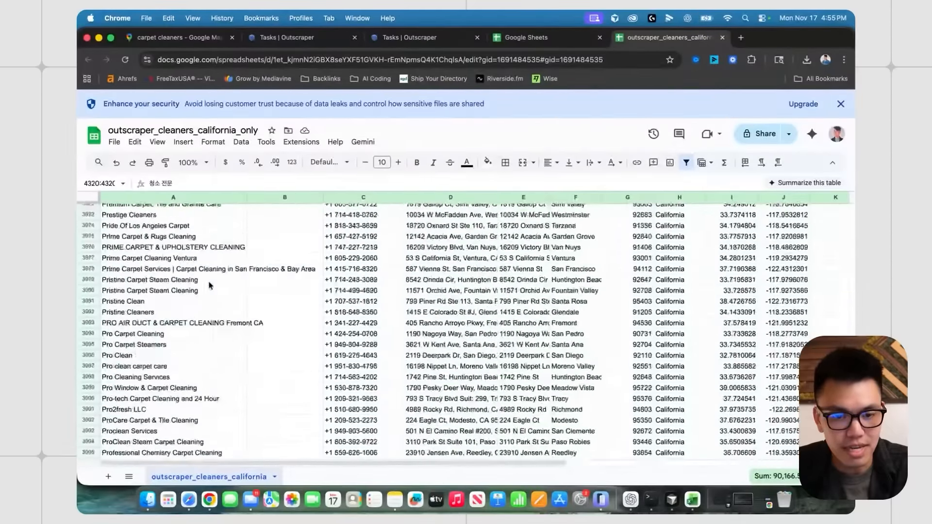
scroll(204, 288, "up", 20)
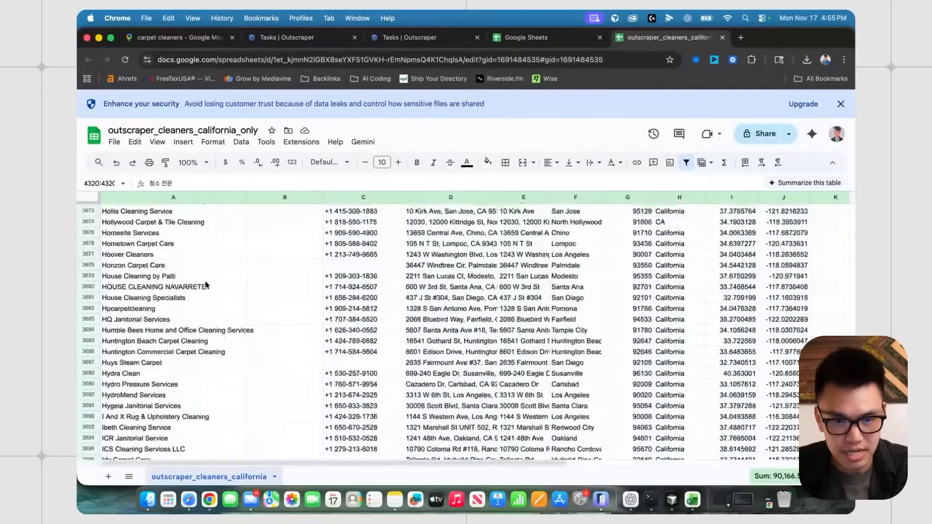
left_click(86, 266, "shift")
right_click(86, 266)
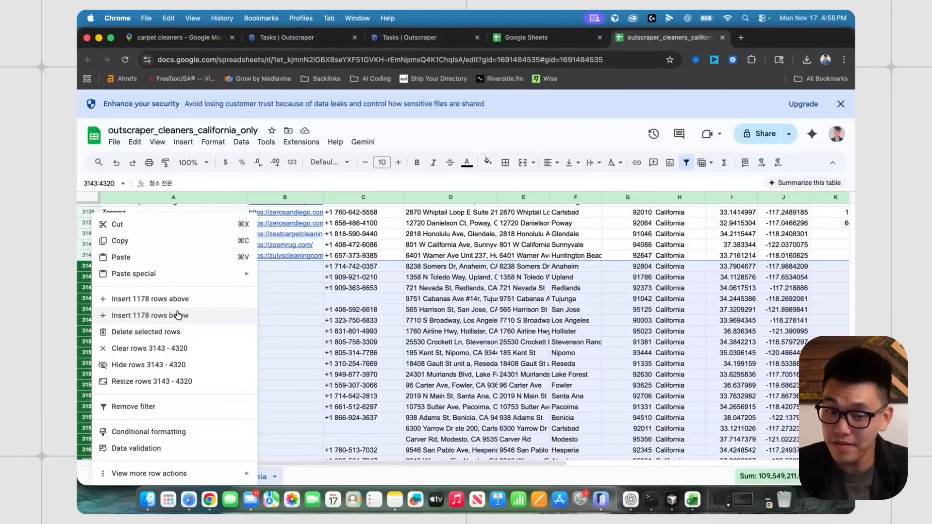
left_click(177, 331)
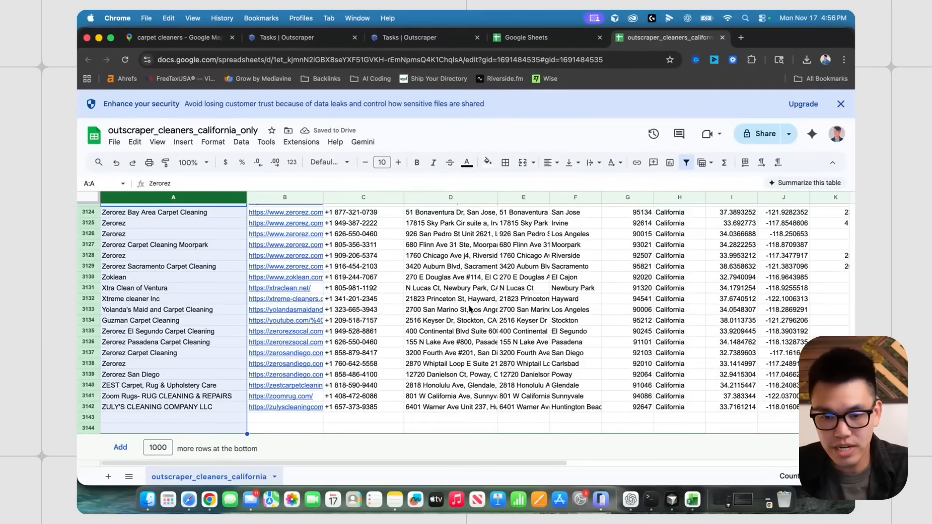
left_click(470, 332)
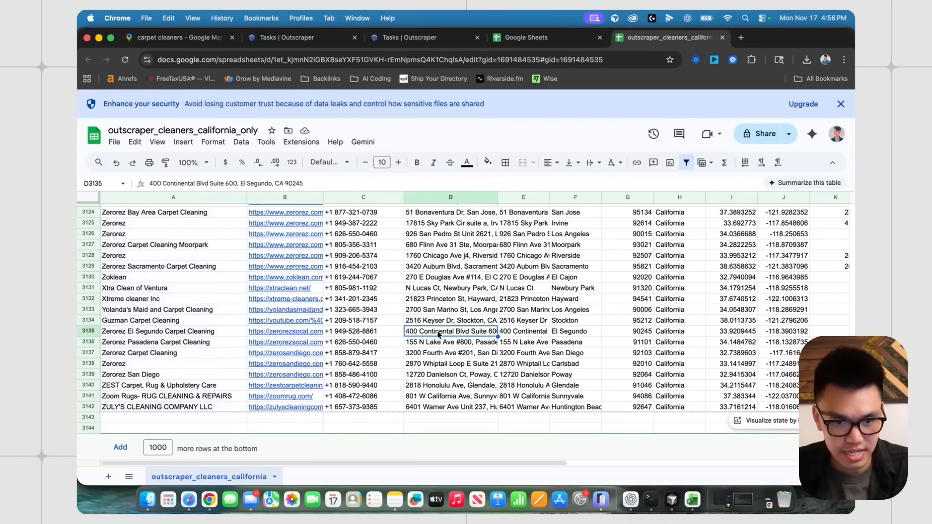
- Sort all rows A to Z by working_hours
scroll(470, 333, "up", 2)
scroll(470, 333, "up", 20)
scroll(685, 208, "right", 10)
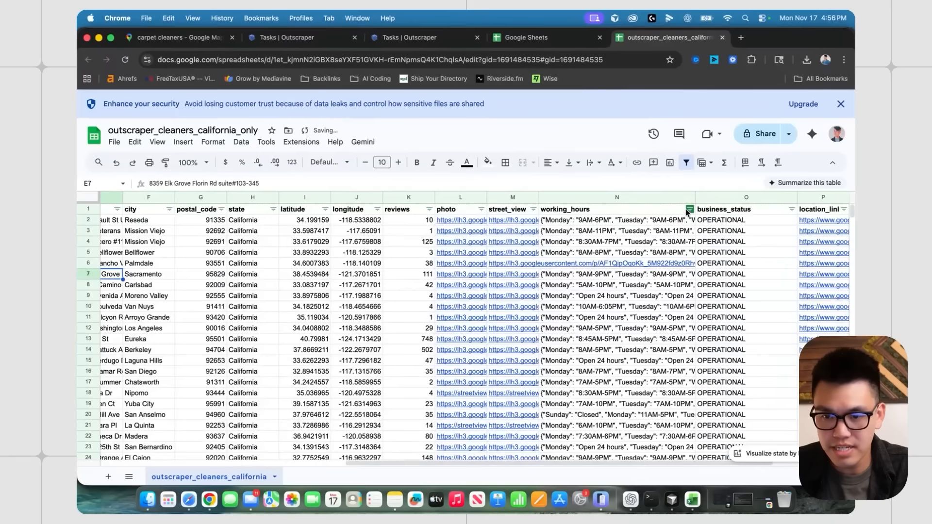
left_click(689, 208)
left_click(582, 226)
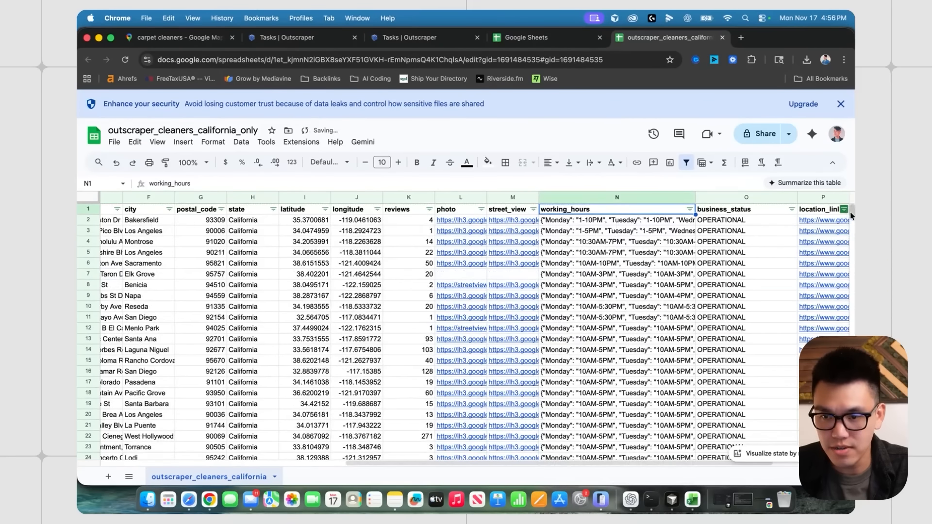
- Clear the rows without working hours, down to row 3142
left_click_drag(850, 213, 851, 429)
scroll(693, 399, "down", 20)
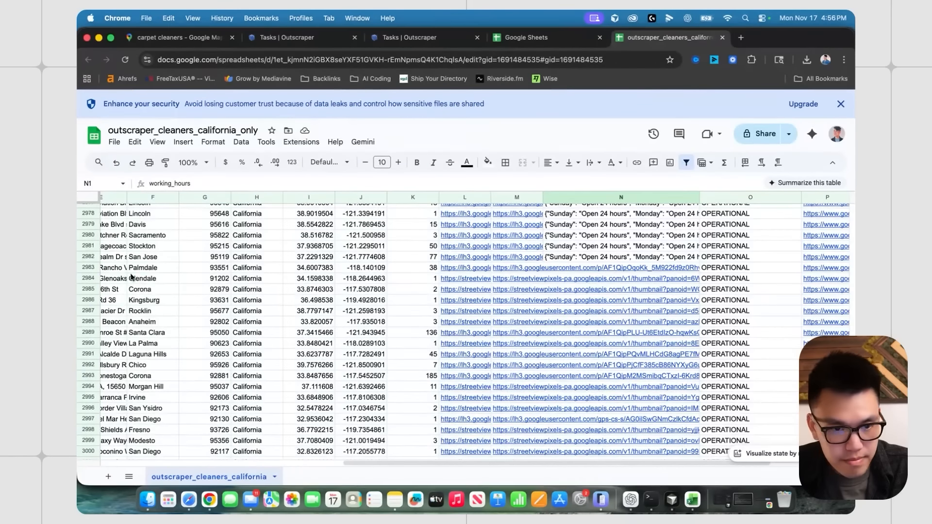
left_click(88, 268)
scroll(576, 456, "down", 20)
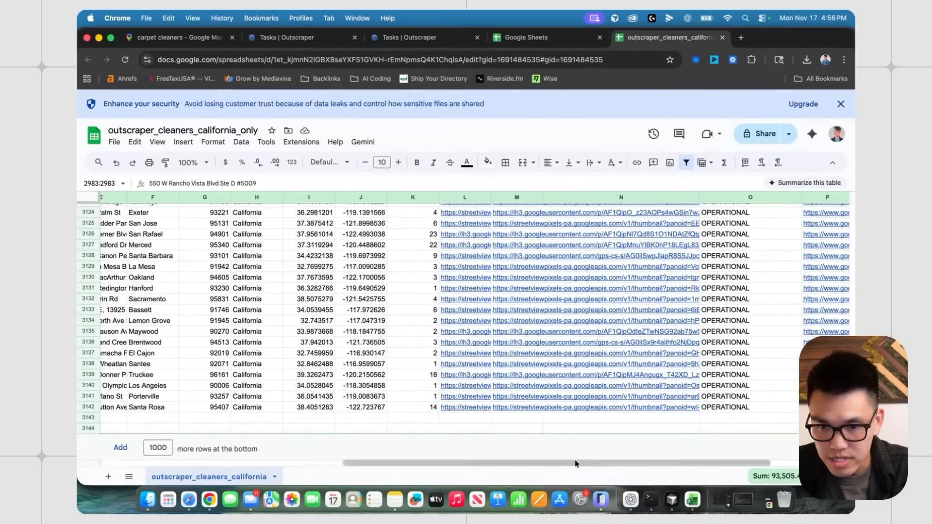
left_click(89, 407, "shift")
right_click(89, 407)
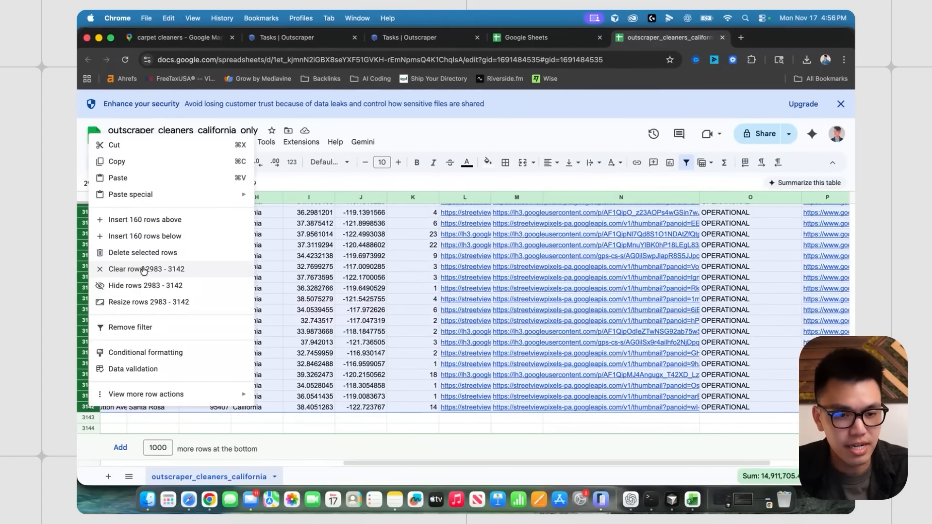
left_click(145, 269)
left_click(633, 301)
scroll(700, 342, "up", 20)
left_click(761, 255)
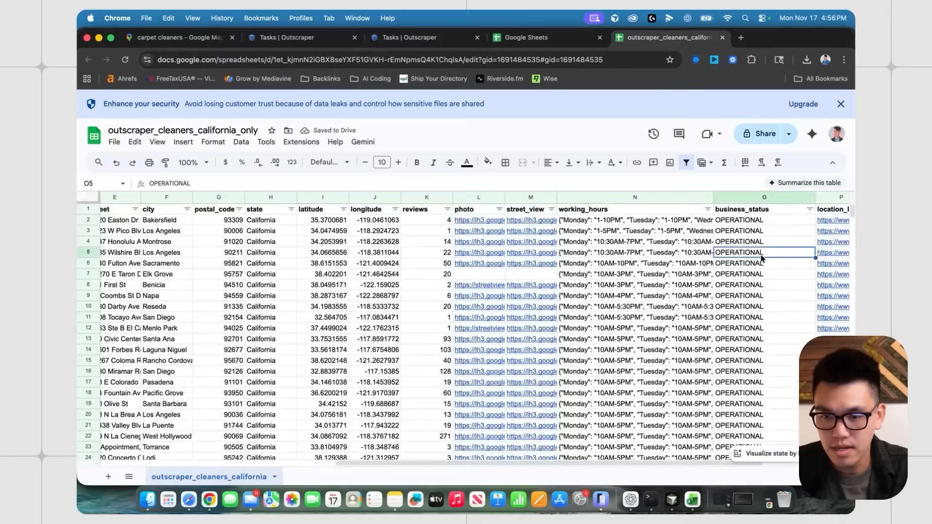
- Sort all rows A to Z by photo
scroll(680, 291, "left", 3)
left_click(453, 263)
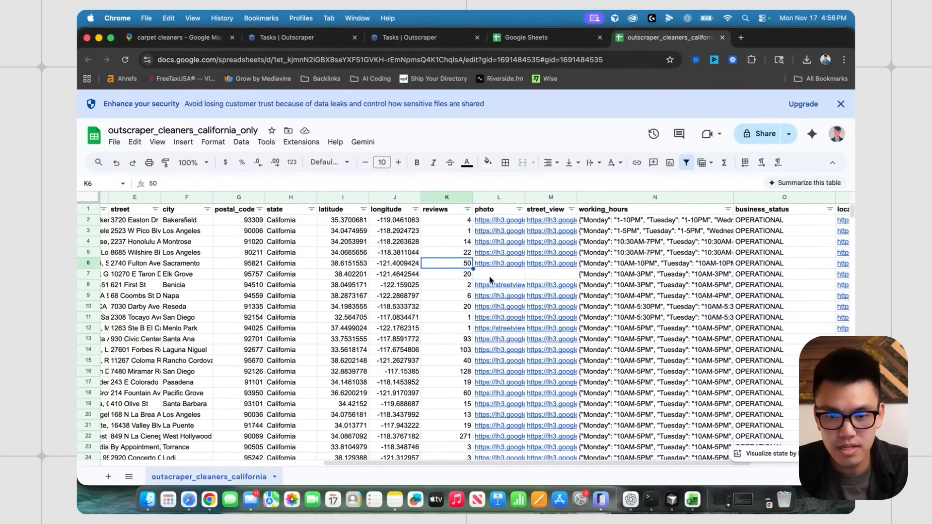
left_click(519, 210)
left_click(478, 229)
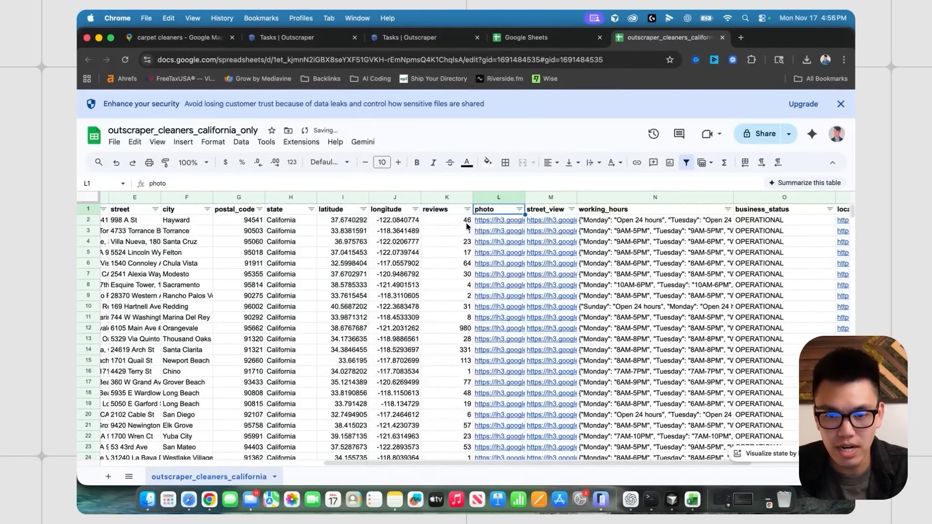
scroll(849, 291, "down", 20)
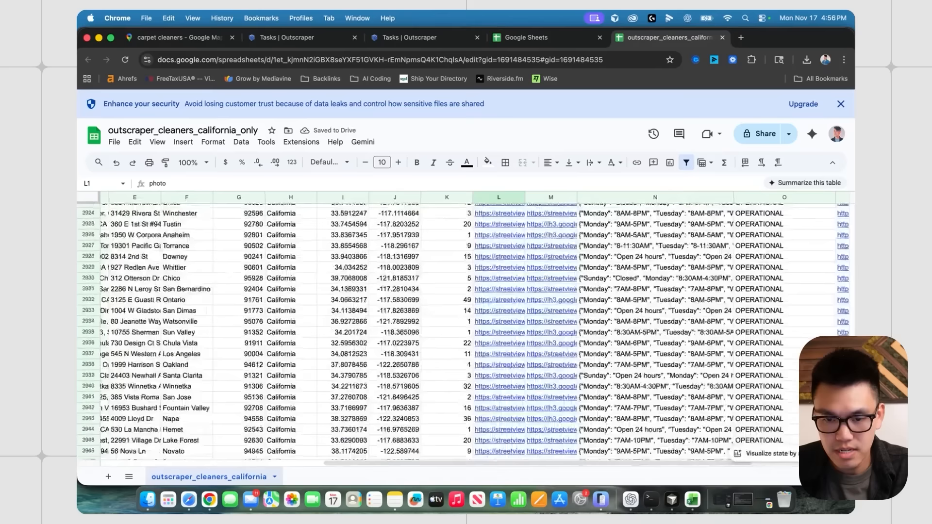
scroll(461, 330, "down", 10)
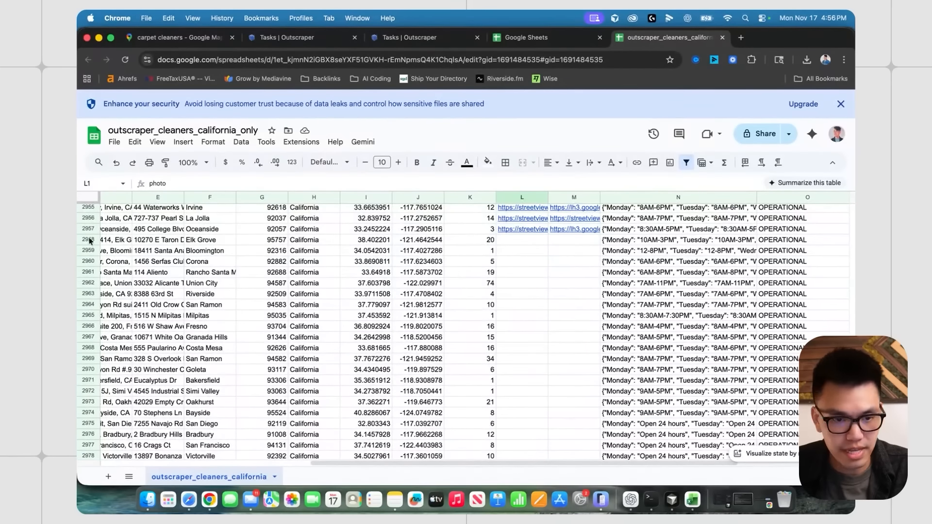
scroll(82, 242, "up", 1)
- Clear the rows without a photo, from row 2958 to the last data row
left_click(230, 310)
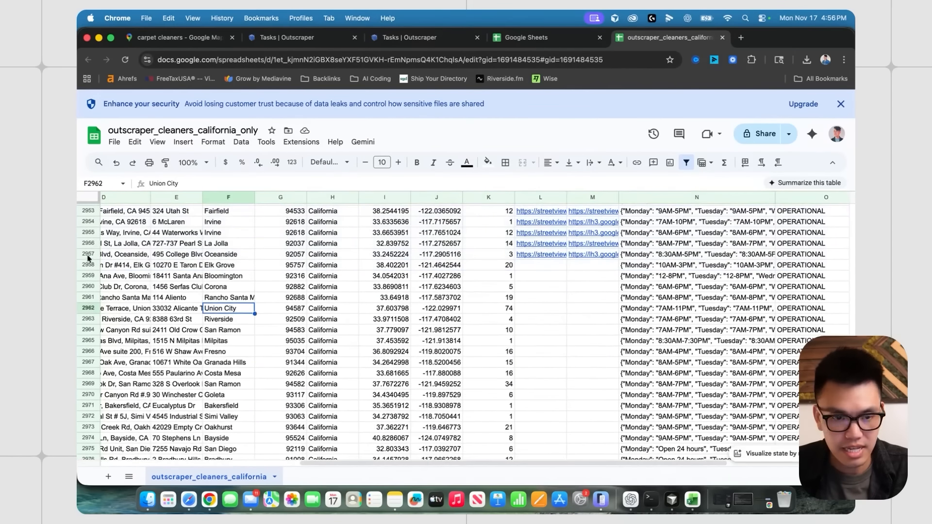
left_click(87, 264)
key("super+shift+Down")
key("Delete")
left_click(492, 376)
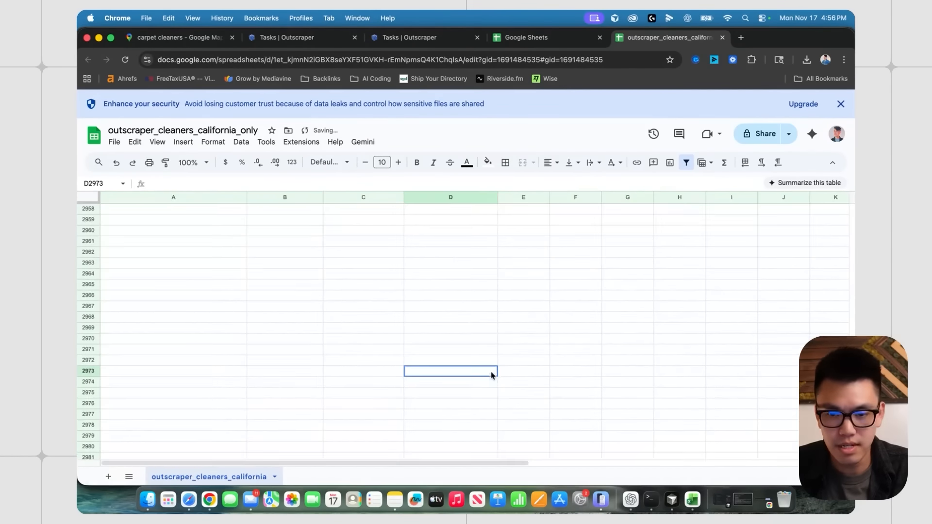
scroll(492, 375, "up", 20)
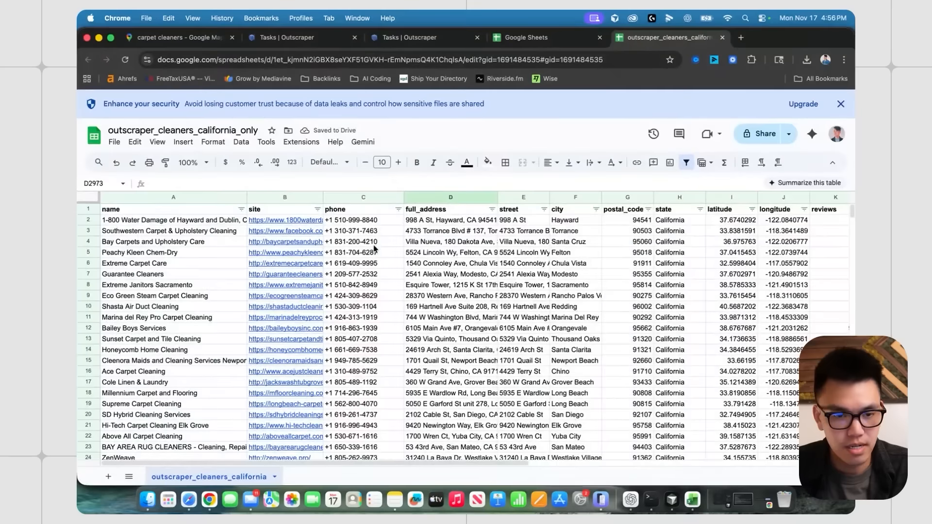
left_click(196, 275)
- Select the reviews column and widen it to check review counts
scroll(538, 262, "right", 4)
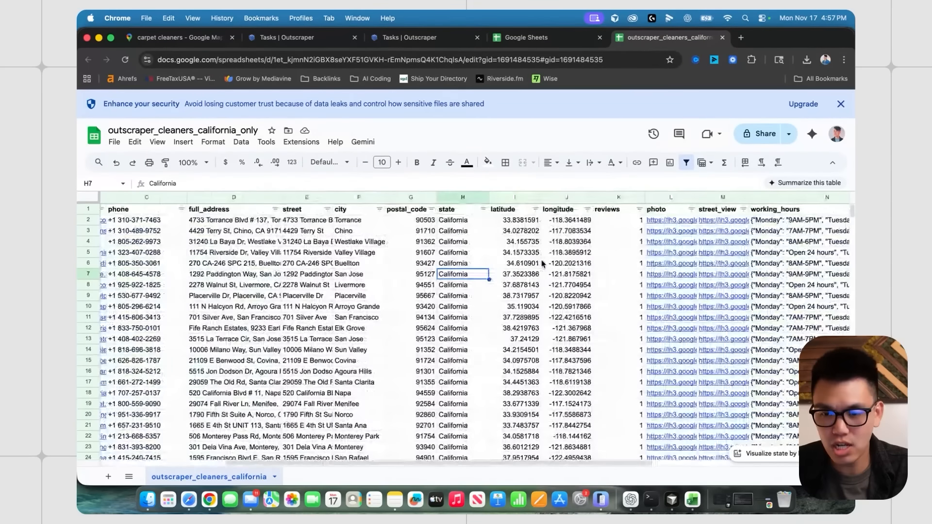
left_click(609, 197)
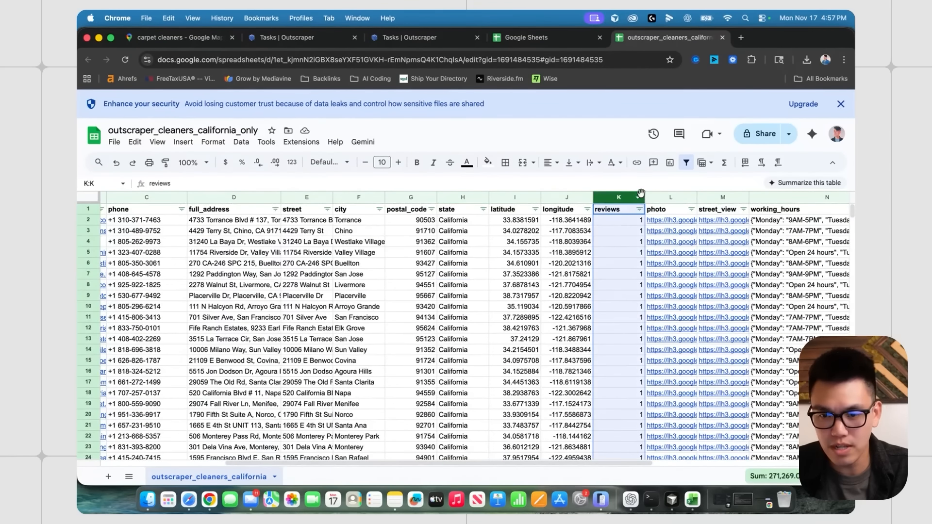
left_click_drag(644, 197, 681, 197)
scroll(536, 318, "down", 3)
scroll(536, 318, "down", 20)
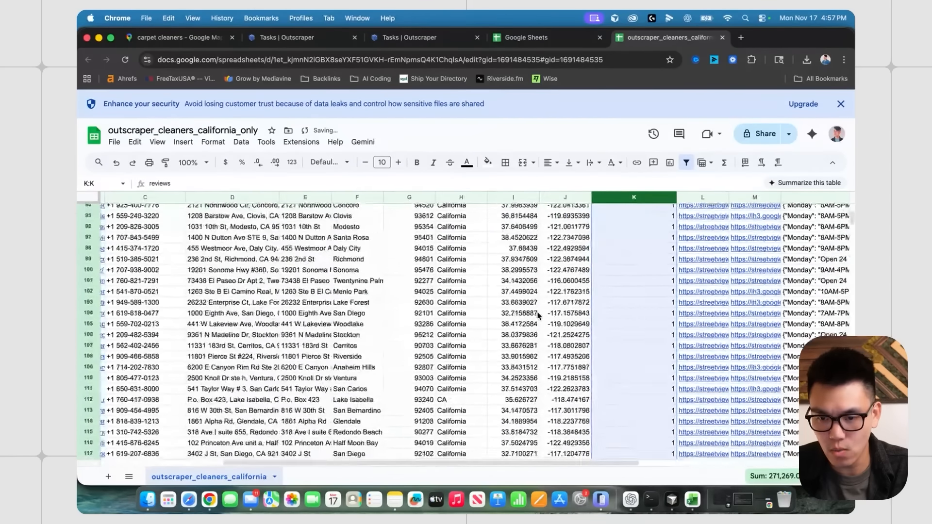
scroll(593, 286, "up", 20)
left_click(579, 254)
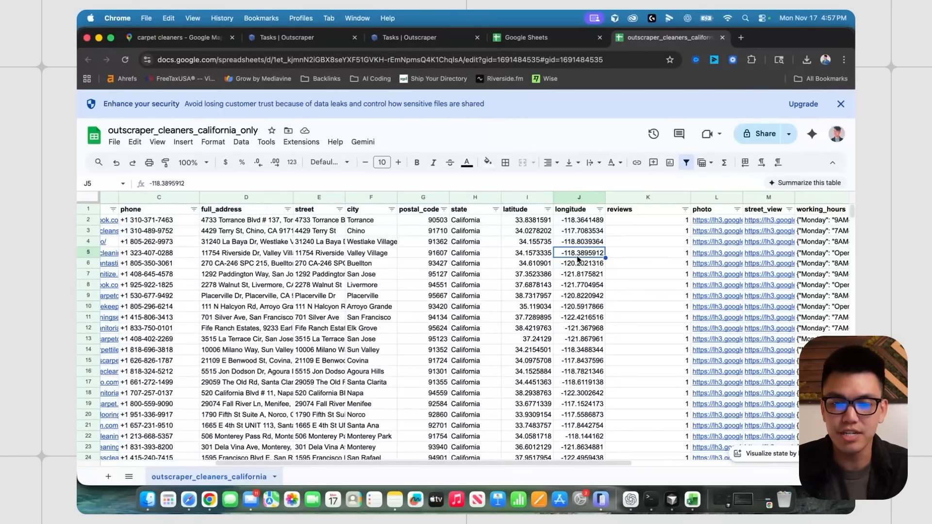
- Select rows 2 through 772, the businesses with 10 or fewer reviews
scroll(578, 260, "left", 5)
left_click(90, 220)
scroll(89, 220, "right", 10)
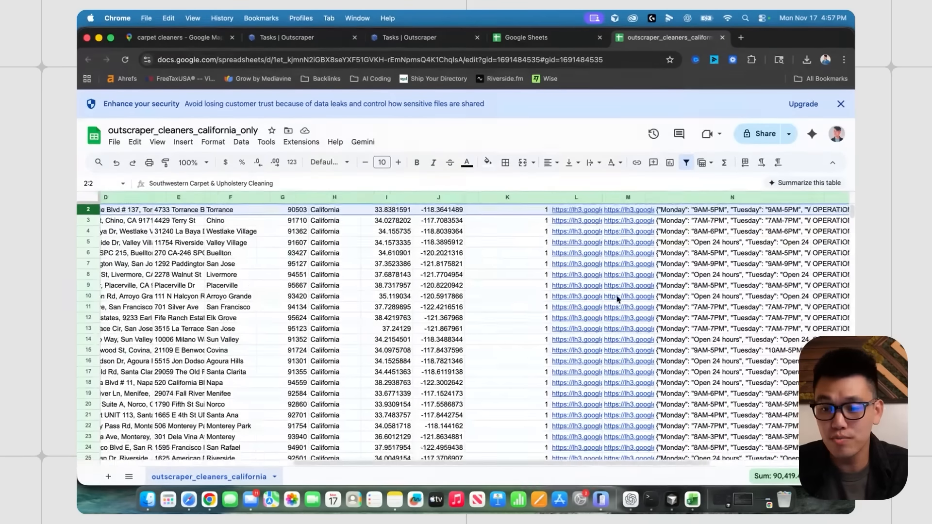
left_click_drag(853, 213, 852, 268)
scroll(556, 295, "up", 13)
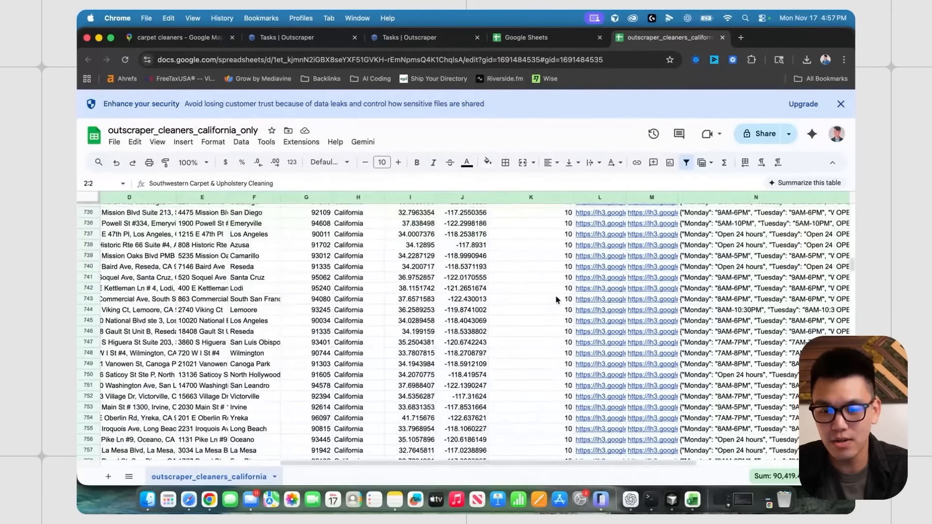
scroll(558, 311, "down", 3)
scroll(562, 392, "down", 3)
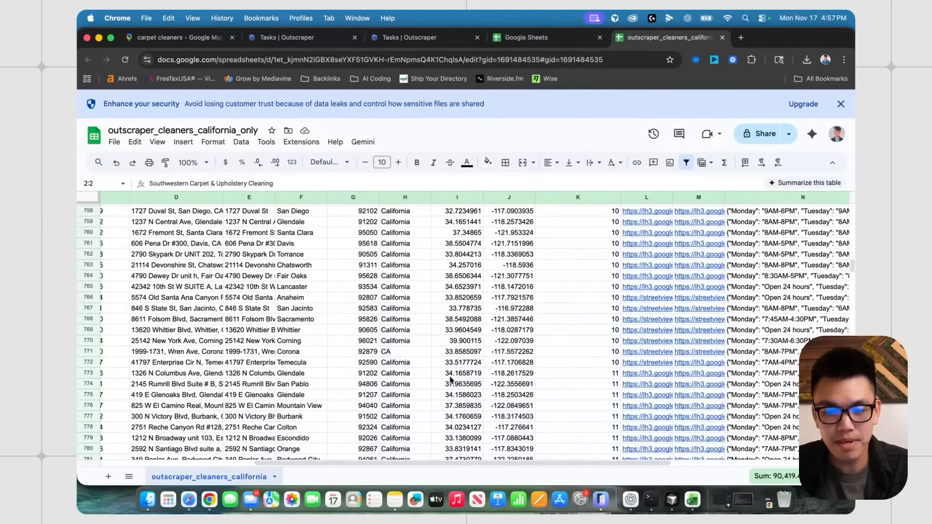
left_click(90, 363, "shift")
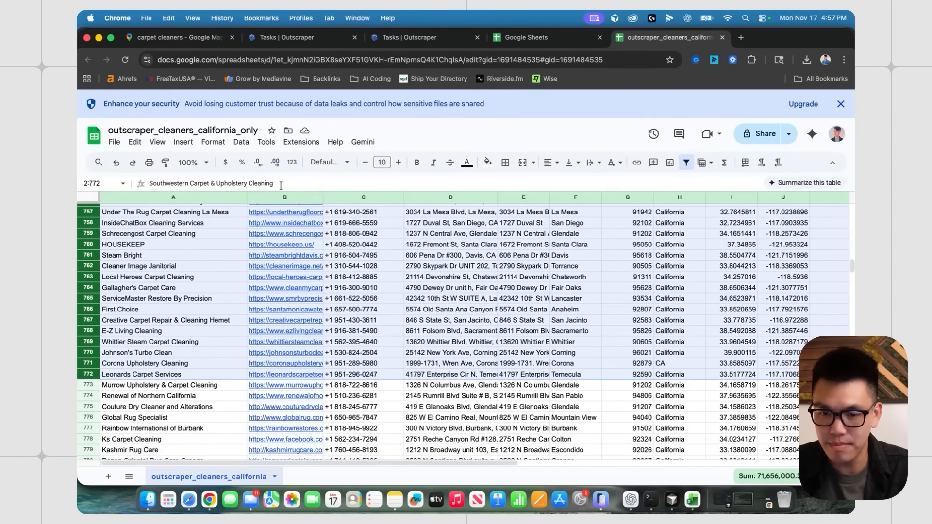
- Delete the selected rows 2–772
right_click(87, 288)
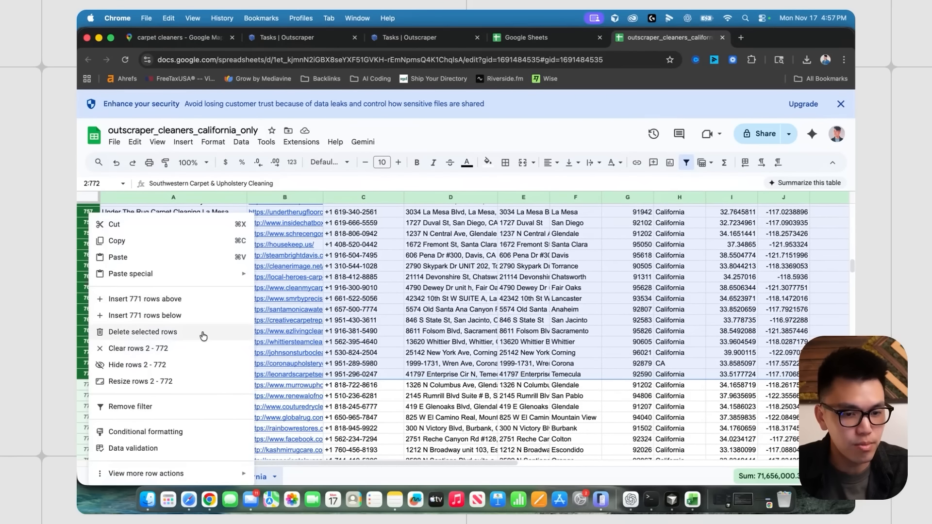
left_click(203, 336)
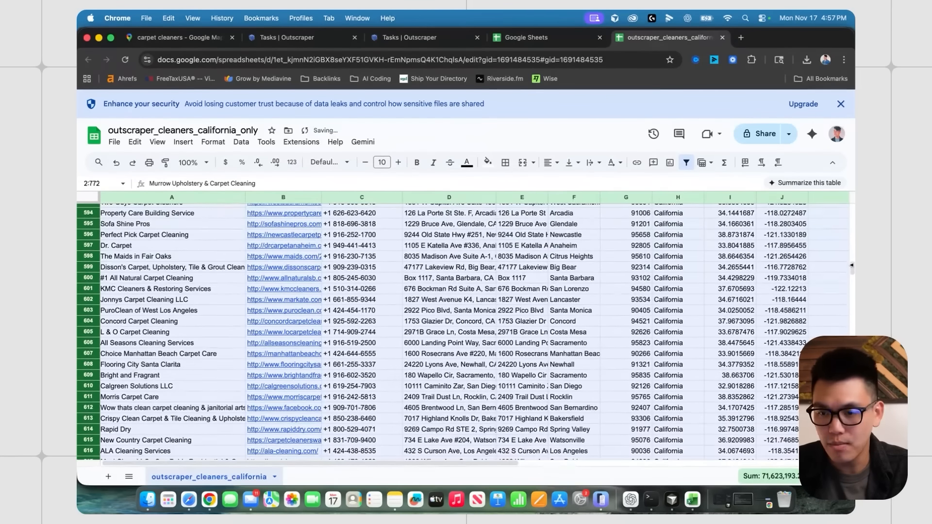
left_click(536, 274)
- Widen the reviews column and confirm the lowest remaining count is 11
scroll(532, 274, "right", 10)
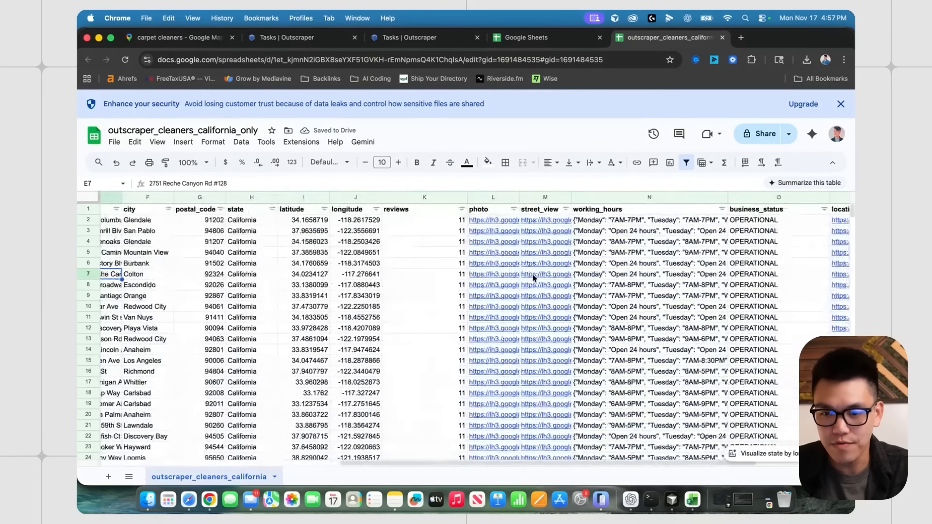
left_click_drag(467, 198, 480, 198)
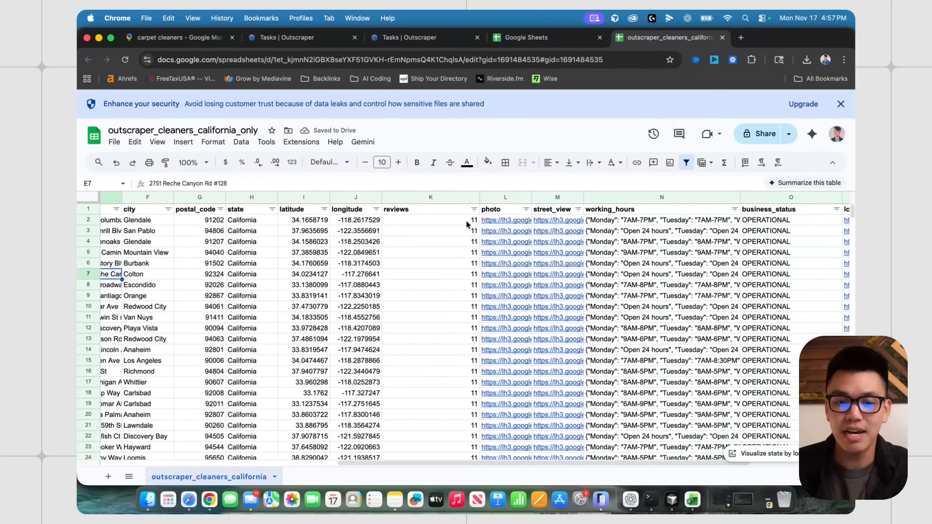
scroll(464, 291, "down", 3)
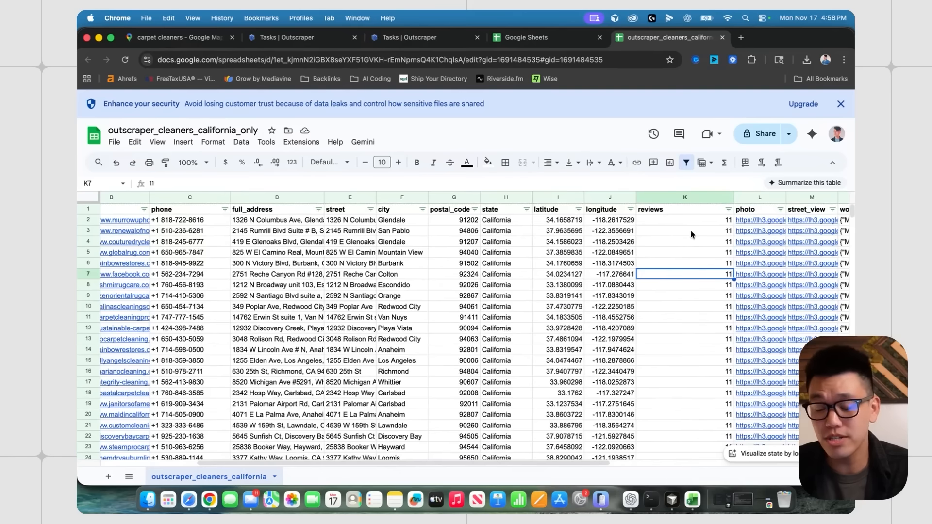
scroll(690, 229, "right", 2)
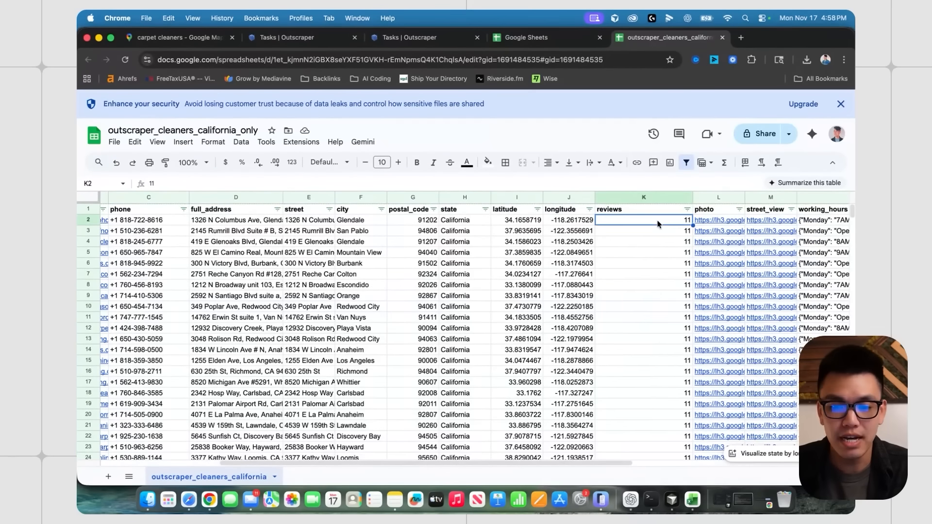
left_click(658, 221)
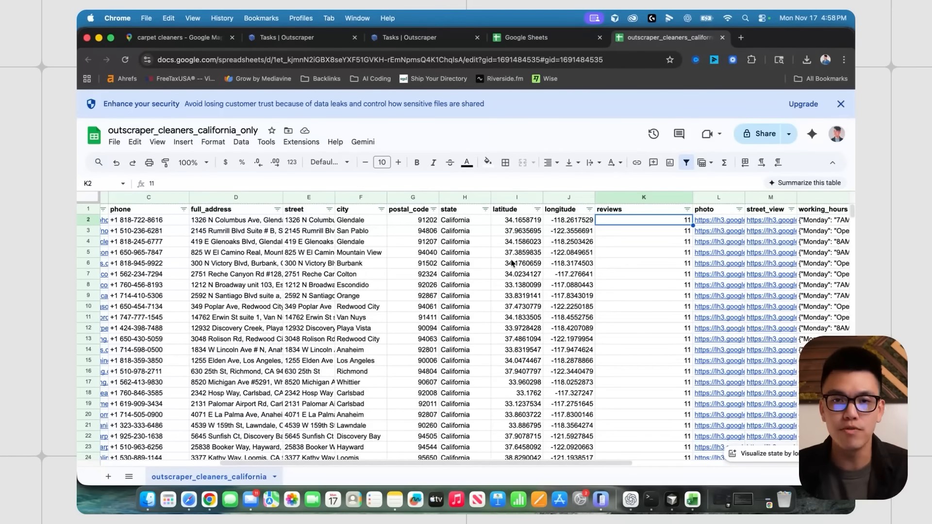
scroll(512, 263, "left", 5)
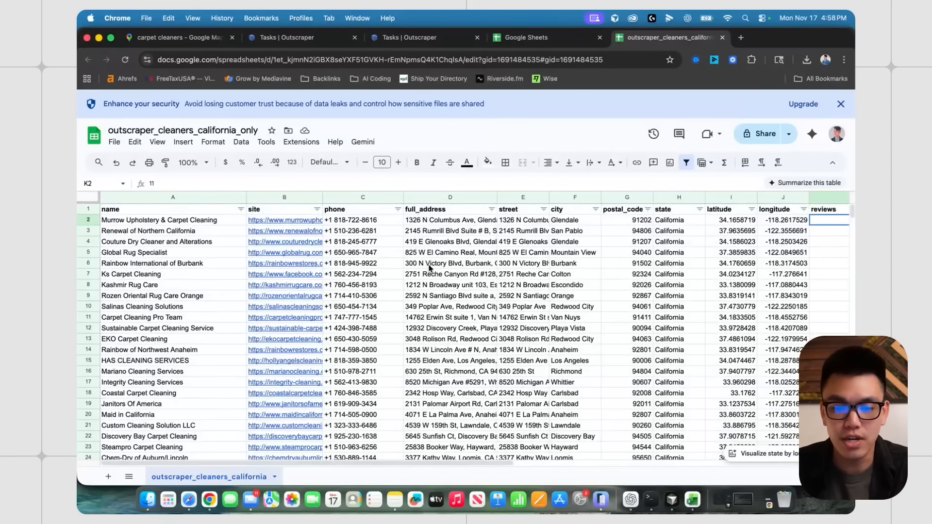
- Select the name column and inspect business names such as Kashmir Rug Care
scroll(427, 270, "right", 2)
scroll(422, 275, "left", 2)
left_click(418, 282)
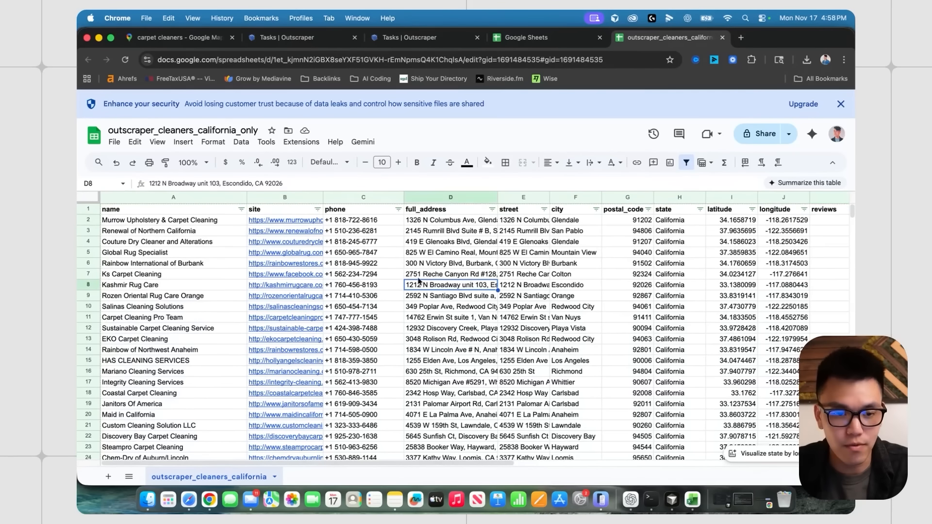
left_click(206, 199)
scroll(509, 288, "right", 5)
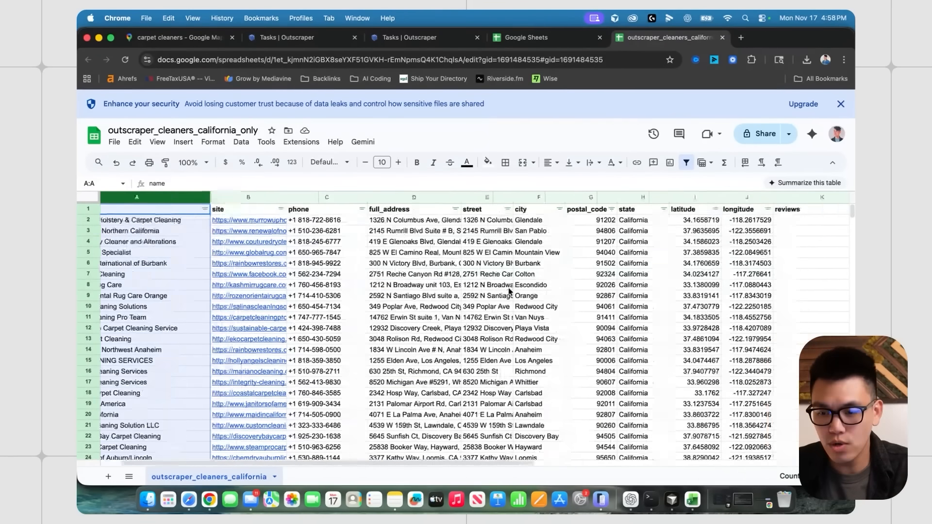
left_click(572, 287)
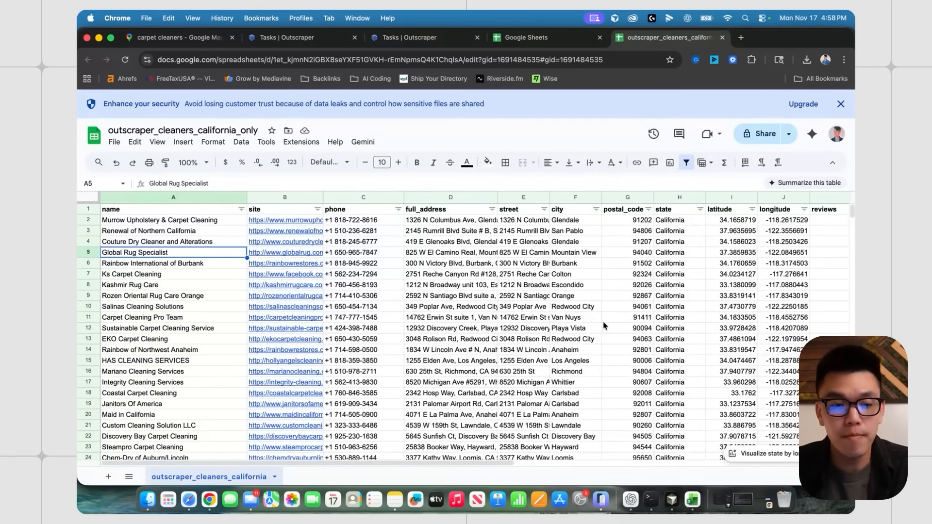
scroll(604, 325, "right", 5)
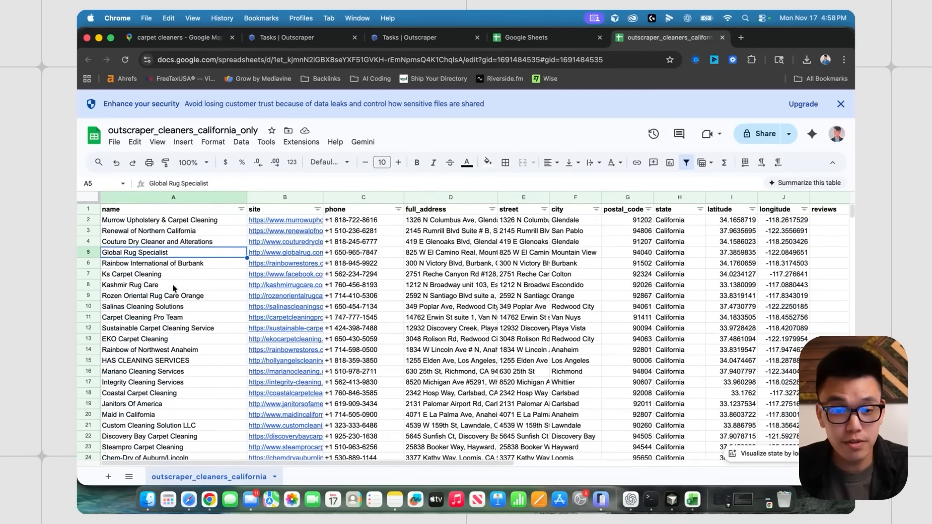
left_click(174, 287)
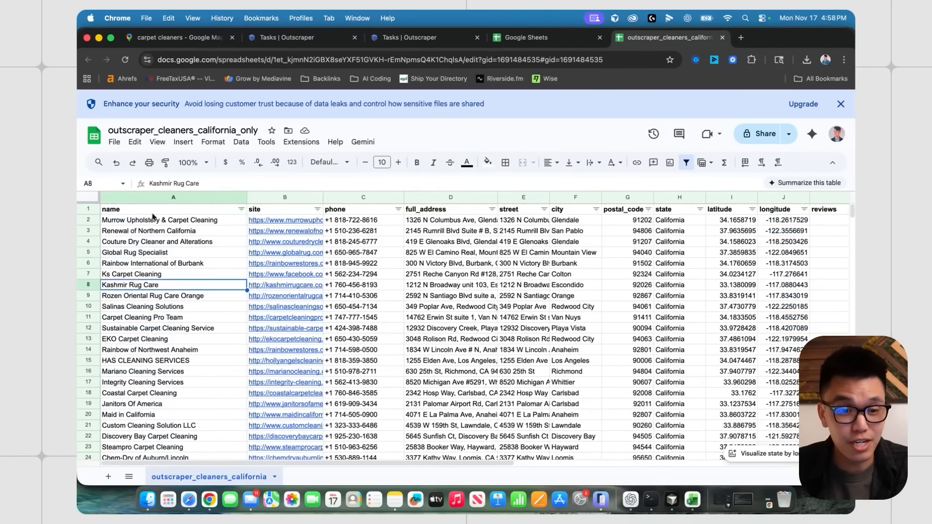
left_click(168, 199)
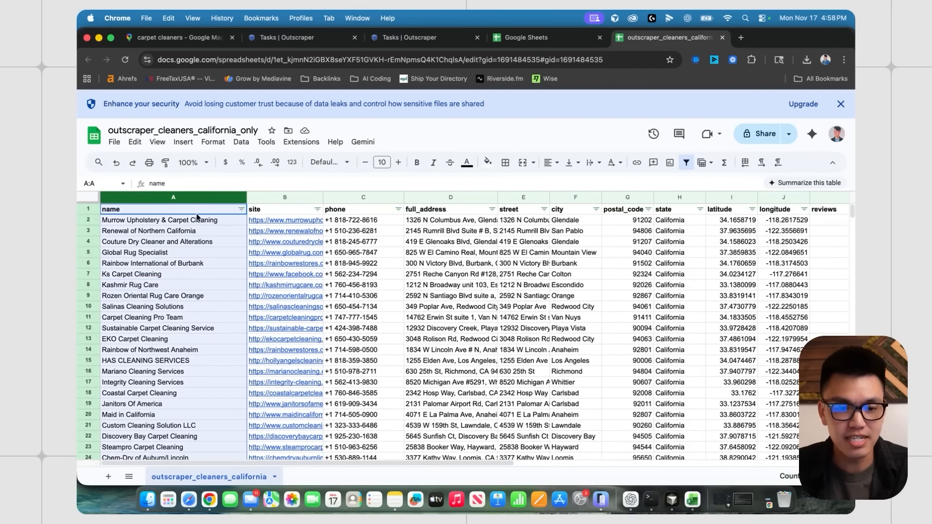
left_click(189, 264)
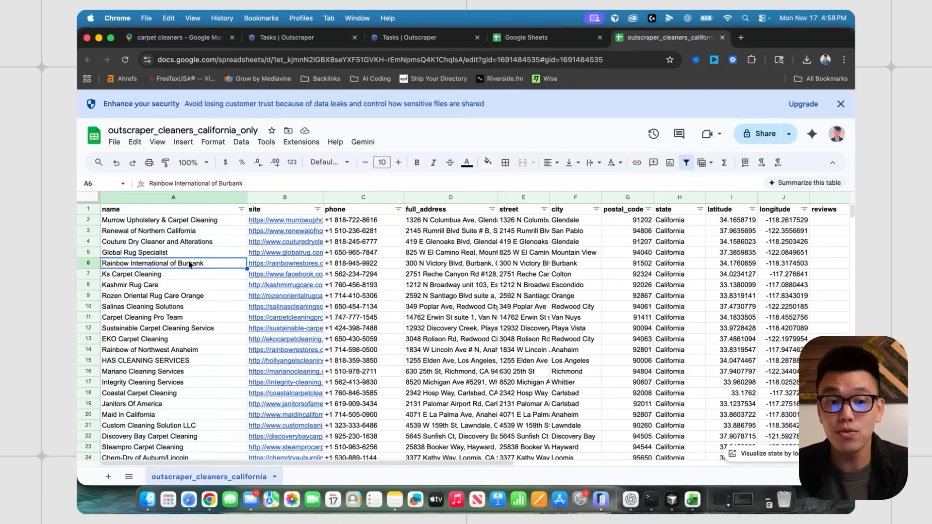
- Widen the name column to show full business names and open its filter options
scroll(187, 281, "down", 9)
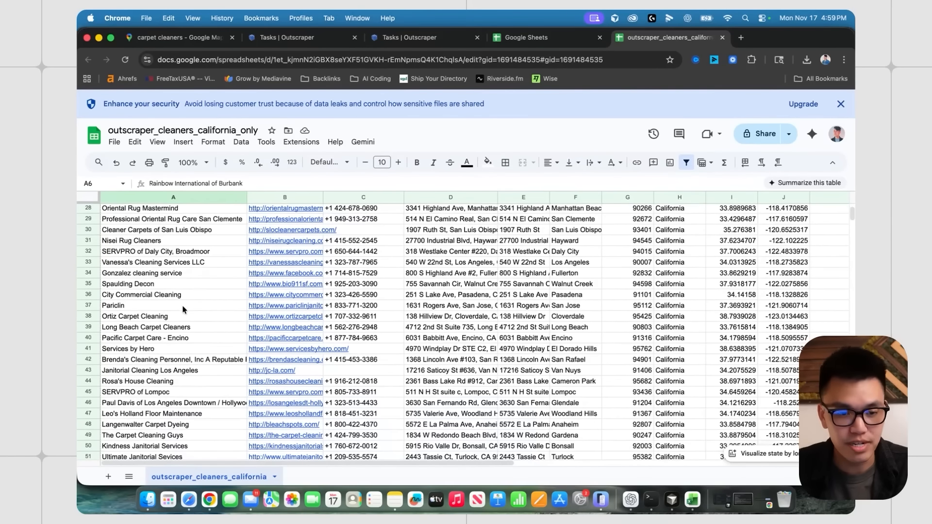
scroll(188, 304, "up", 9)
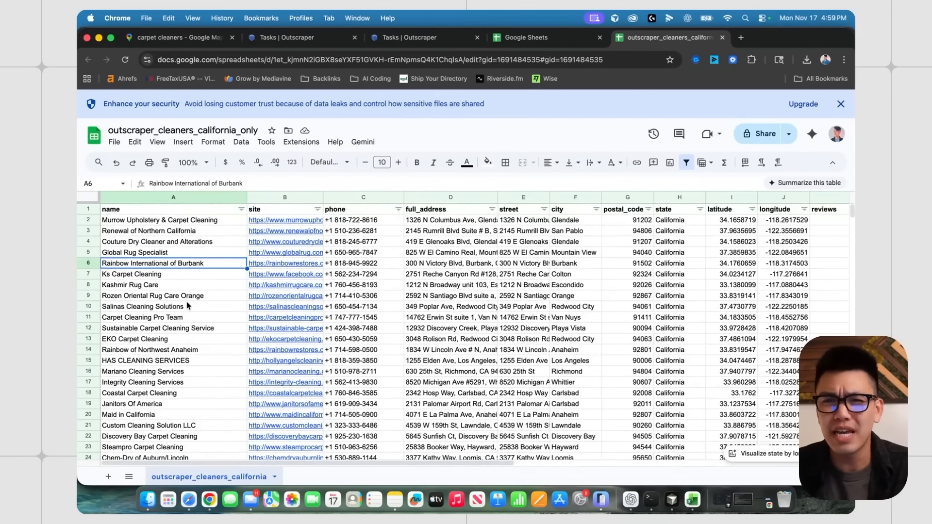
left_click_drag(247, 197, 319, 197)
left_click(313, 209)
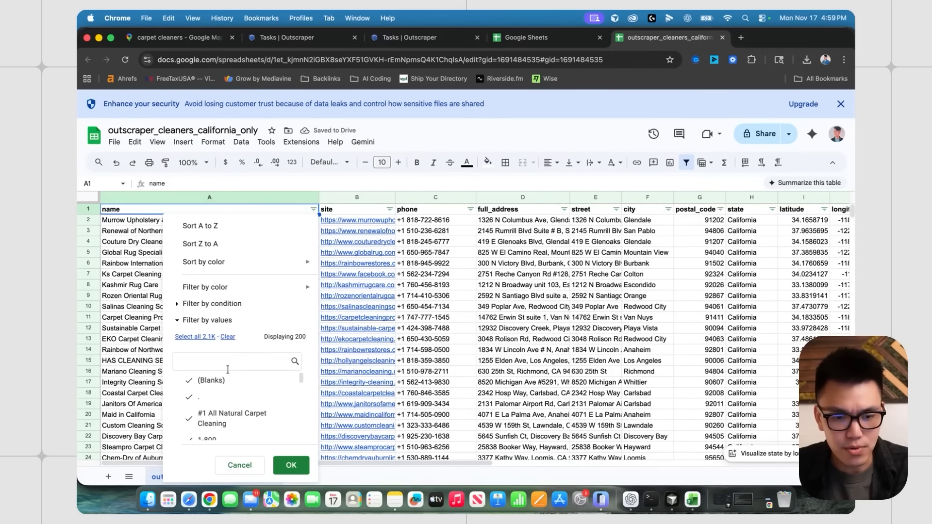
- Clear the name filter and select the business-name column for copying into ChatGPT
left_click(227, 336)
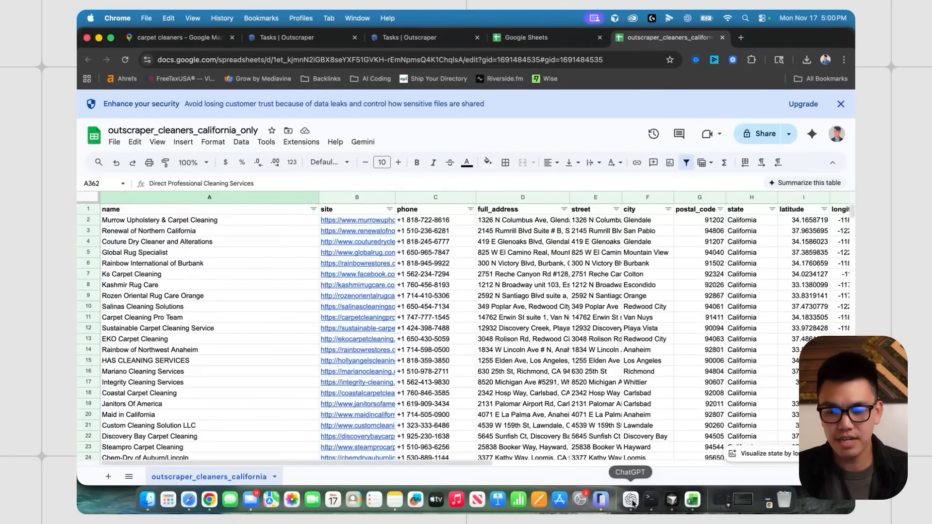
left_click(632, 501)
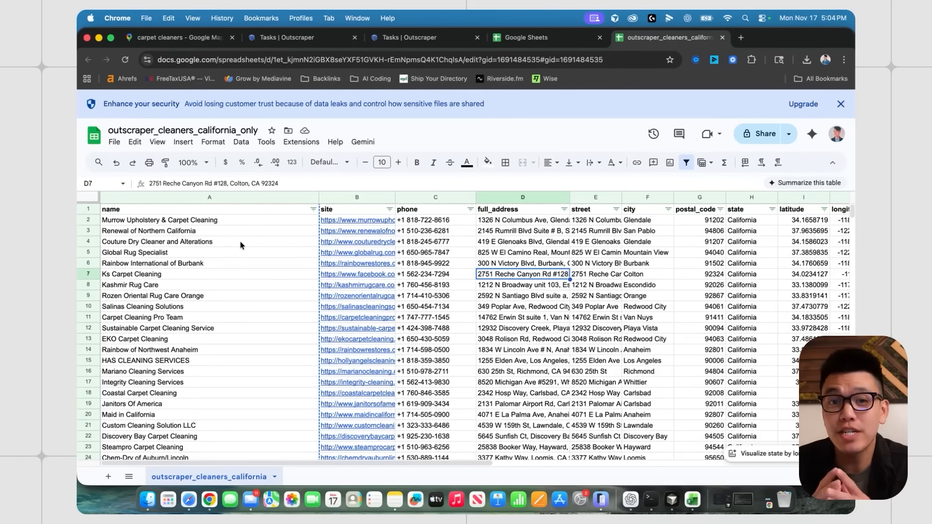
left_click(257, 198)
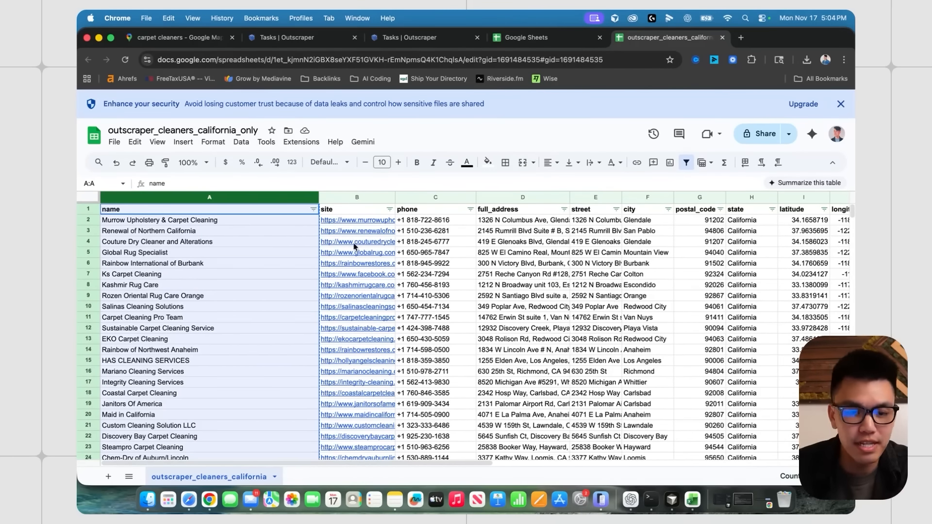
left_click(237, 296)
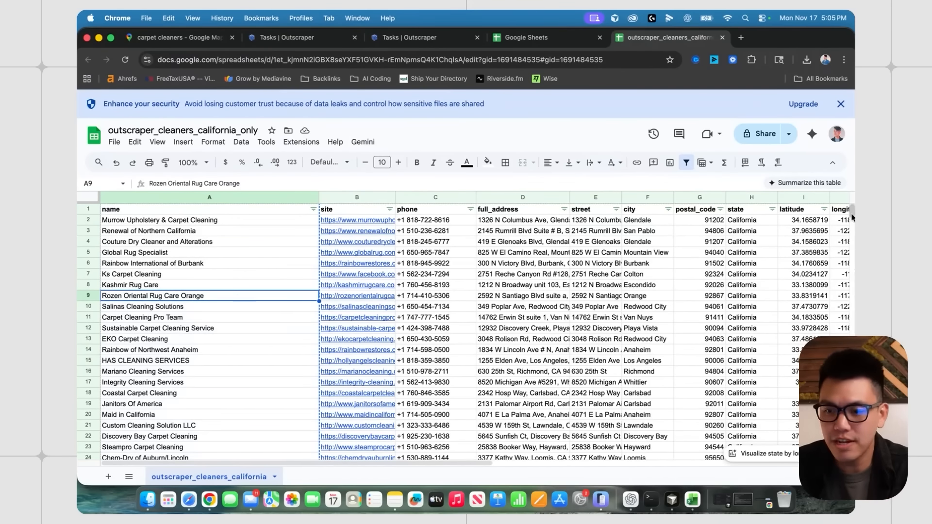
scroll(810, 241, "down", 20)
scroll(257, 271, "up", 20)
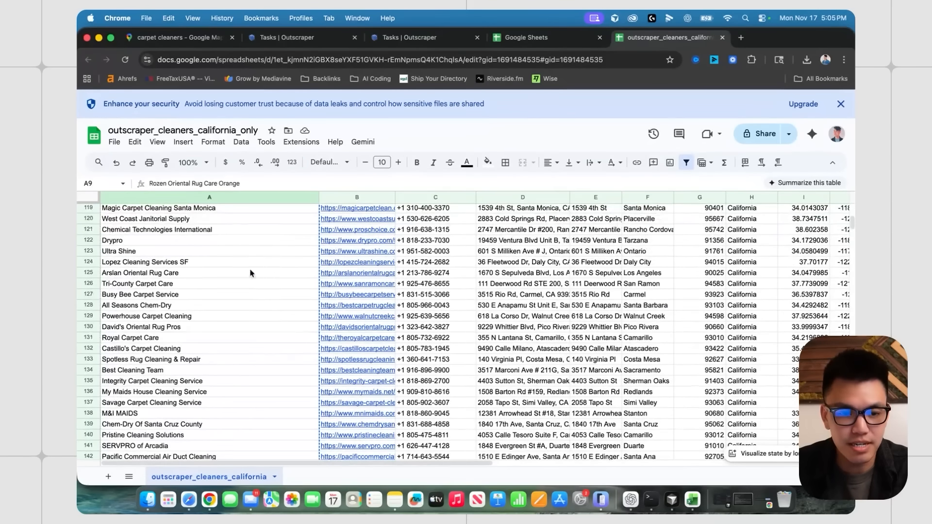
left_click(238, 218)
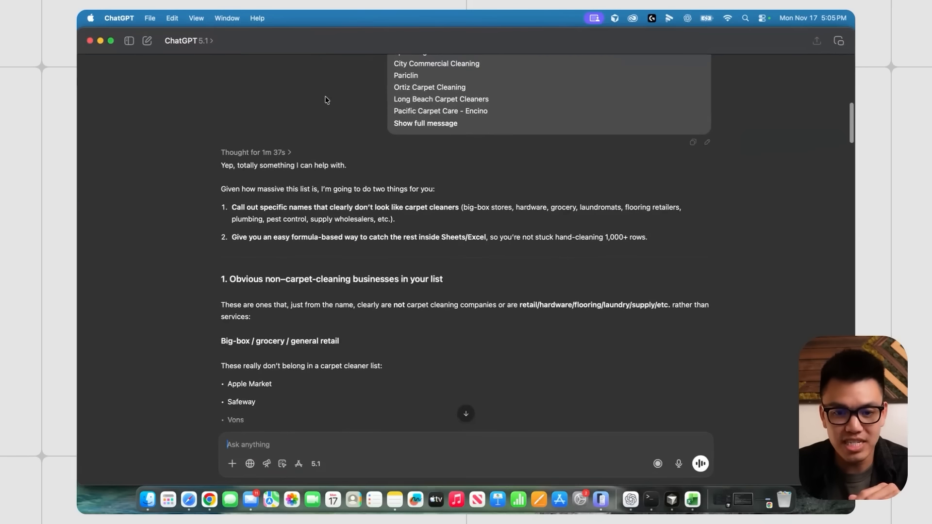
scroll(373, 169, "up", 10)
scroll(372, 170, "up", 3)
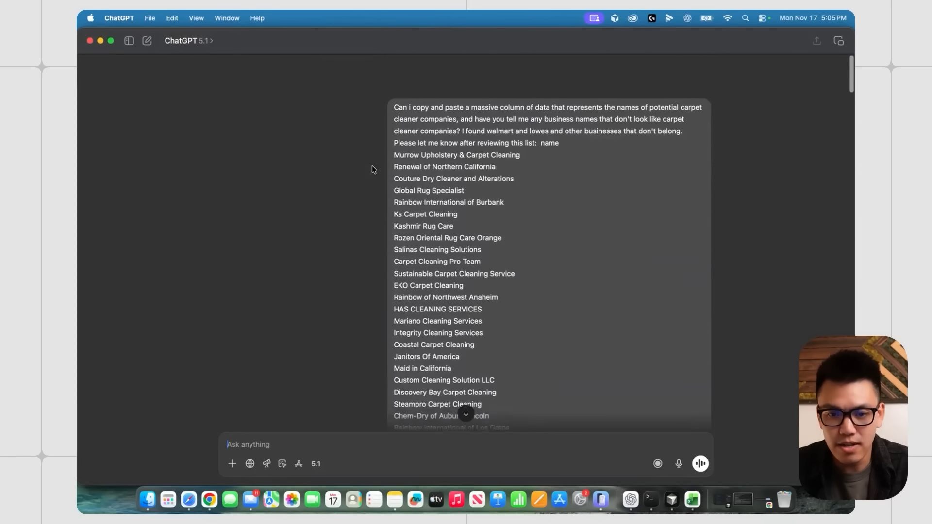
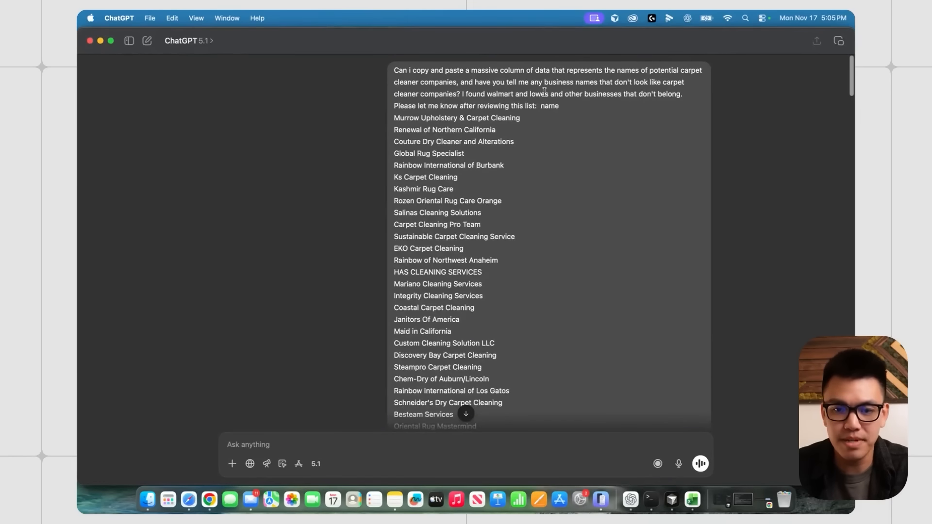
- Review ChatGPT's notes on non-carpet names and Walmart/Lowes, then glance at the sheet's name column
left_click_drag(524, 82, 630, 82)
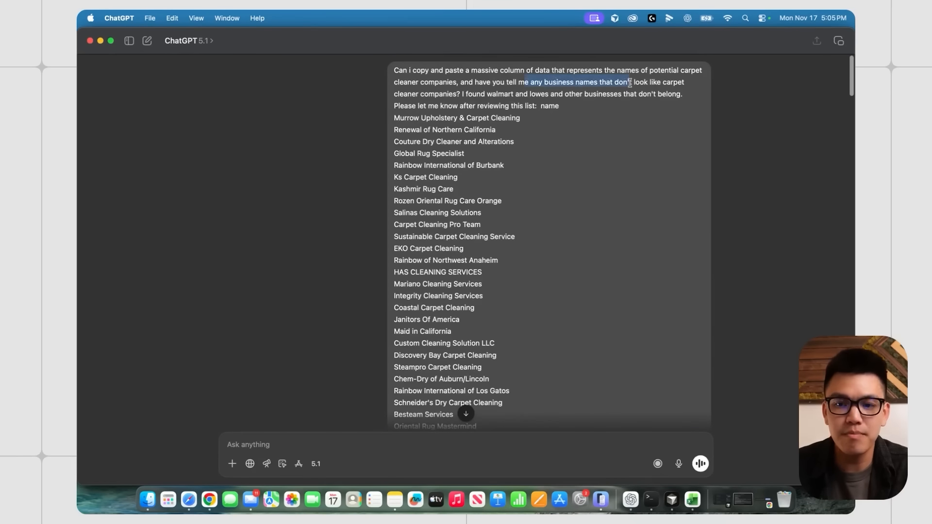
left_click(539, 90)
left_click_drag(462, 94, 579, 92)
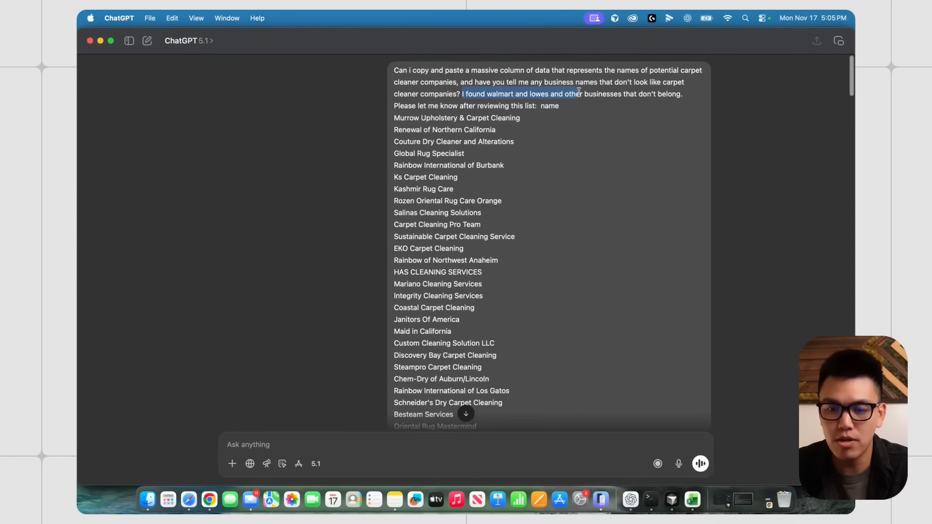
left_click(633, 90)
scroll(441, 190, "down", 3)
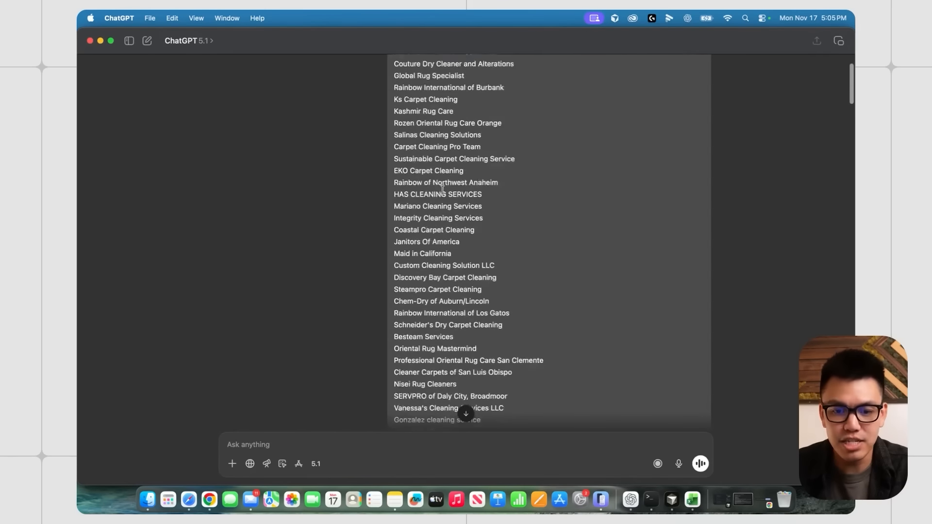
key("ctrl+Up")
left_click(328, 351)
left_click(189, 198)
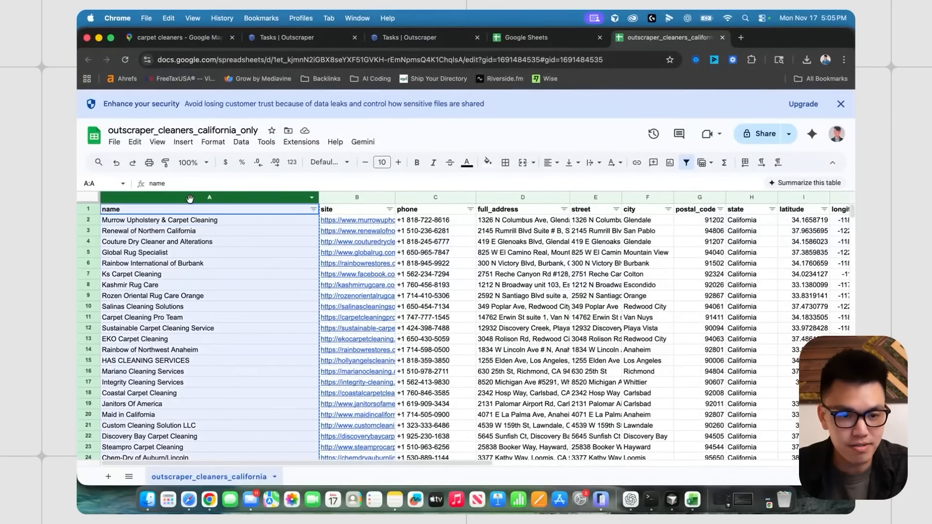
left_click(443, 274)
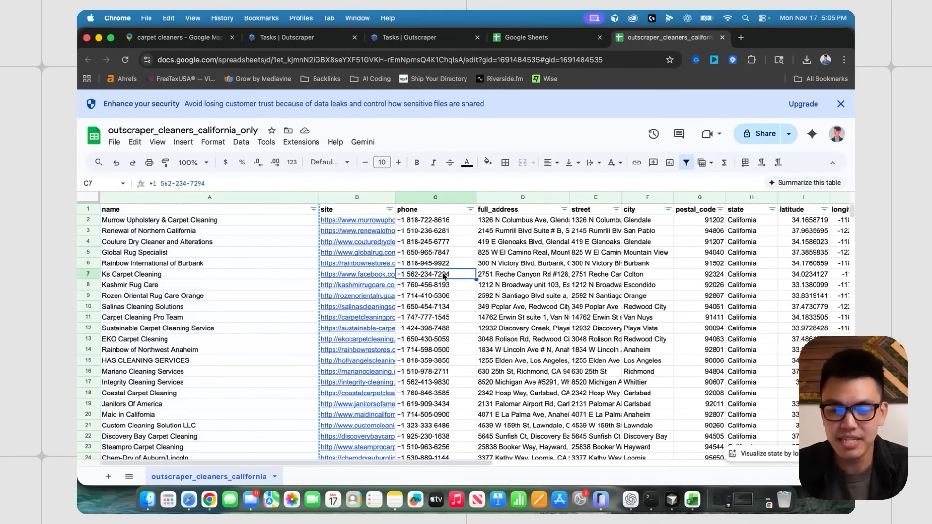
- Review ChatGPT's retail names (Apple Market through Empire Today) and flooring store names to exclude
key("ctrl+Up")
left_click(328, 328)
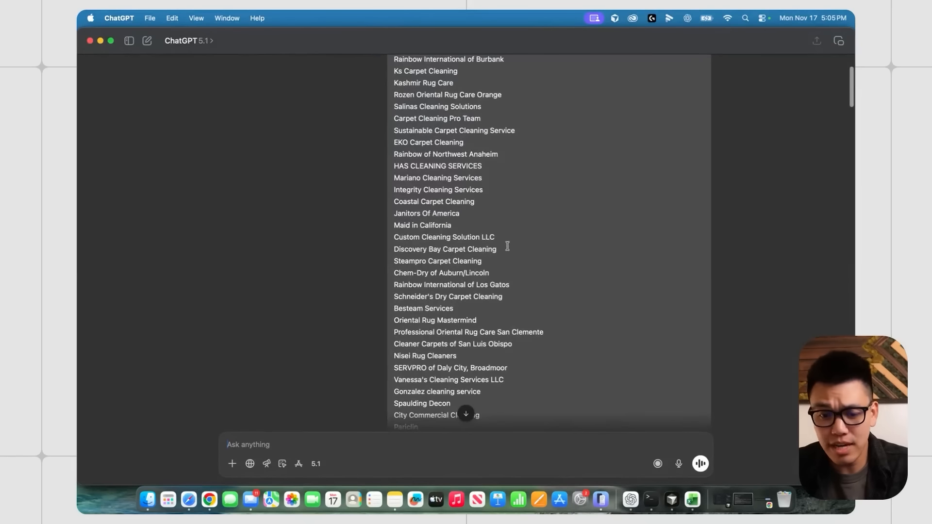
scroll(505, 246, "down", 8)
scroll(505, 247, "down", 2)
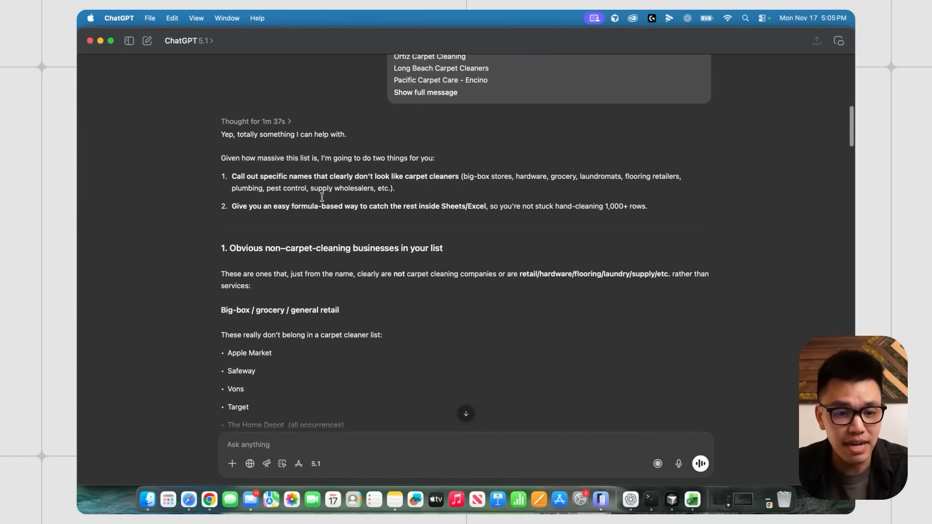
scroll(322, 199, "down", 3)
scroll(321, 203, "down", 4)
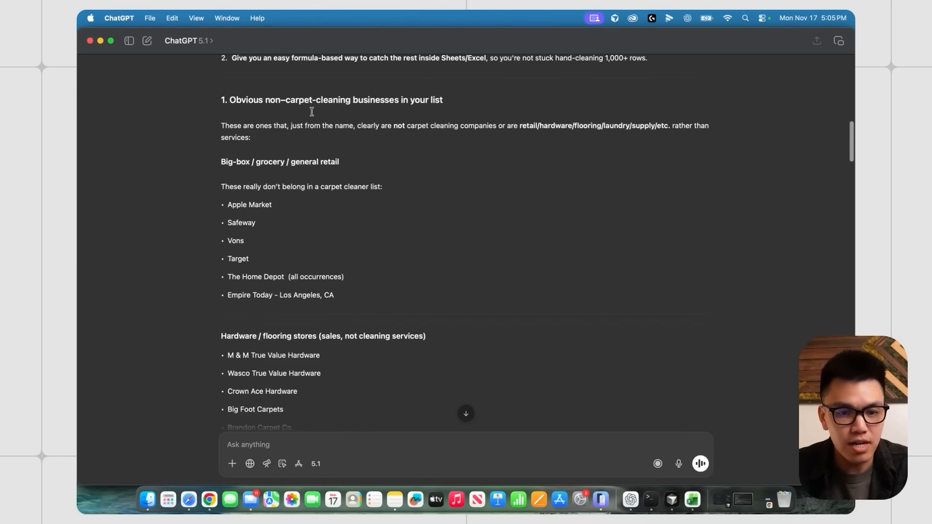
left_click_drag(239, 191, 370, 302)
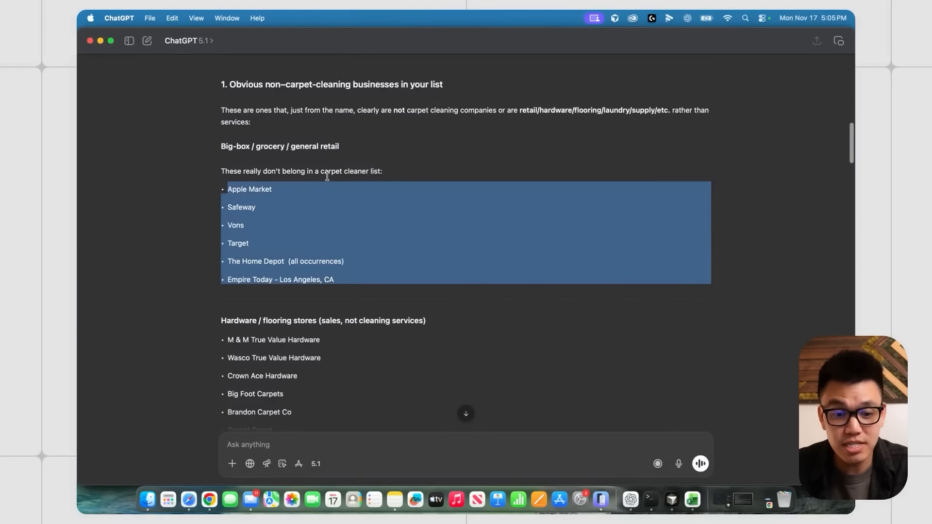
left_click(304, 188)
scroll(306, 286, "down", 5)
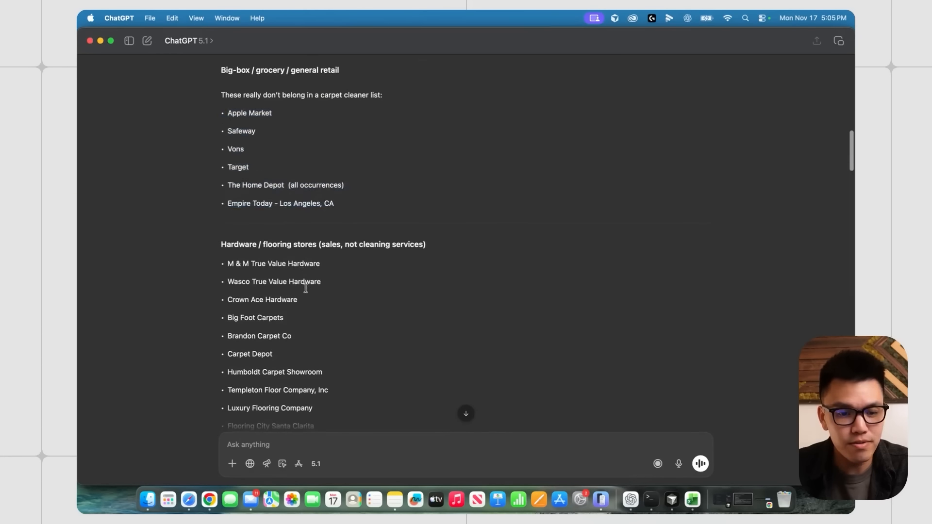
left_click_drag(221, 181, 313, 179)
left_click(323, 230)
scroll(318, 246, "down", 2)
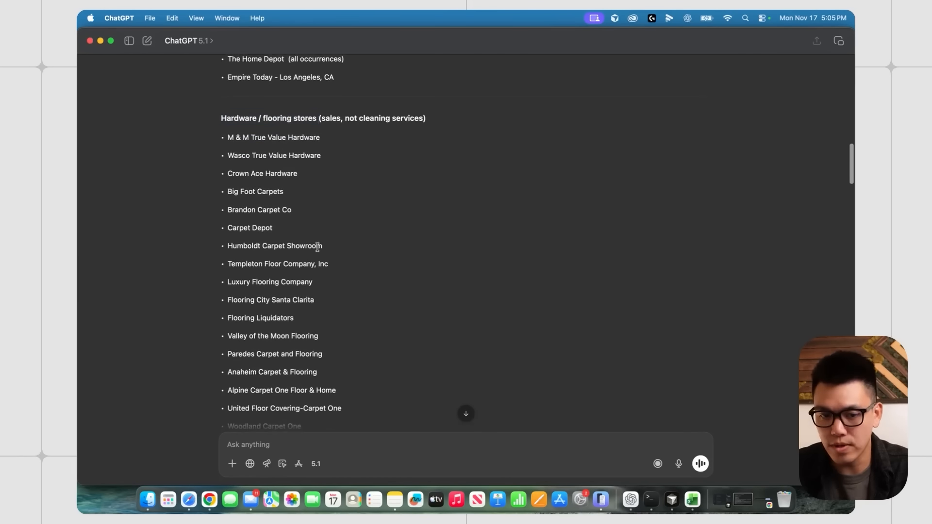
scroll(261, 170, "down", 1)
left_click_drag(251, 145, 301, 340)
left_click(269, 205)
- Scroll through the rest of ChatGPT's Hardware and Flooring removal lists
scroll(316, 260, "up", 3)
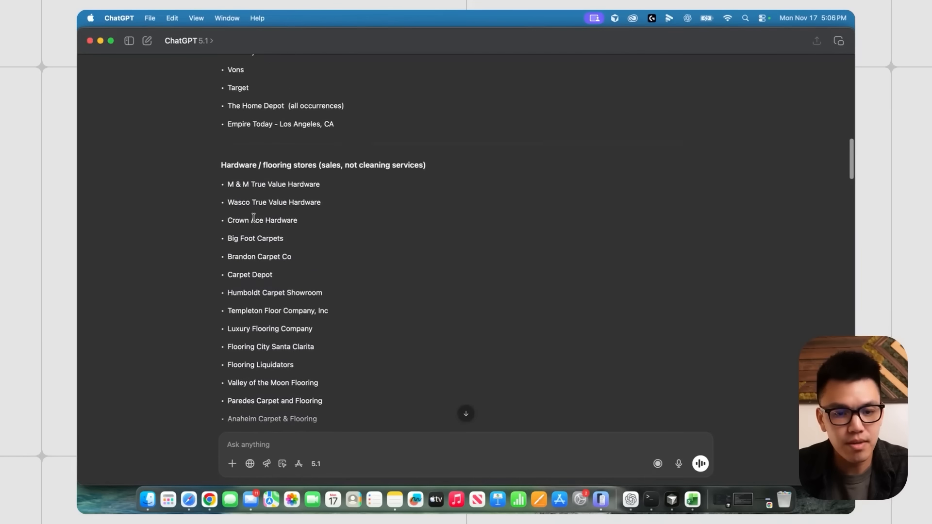
scroll(277, 265, "down", 1)
left_click_drag(291, 181, 327, 185)
left_click(311, 200)
scroll(272, 223, "down", 3)
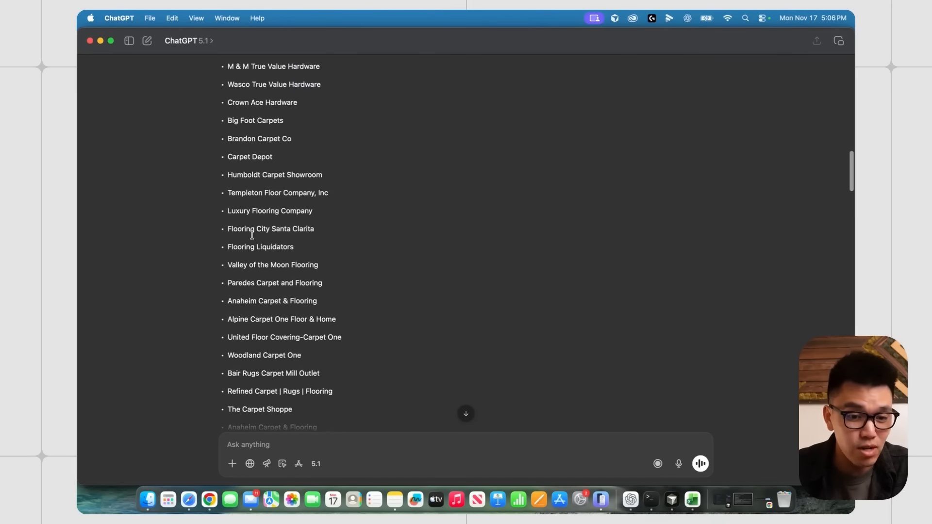
left_click_drag(229, 229, 255, 229)
left_click(292, 258)
scroll(293, 260, "down", 1)
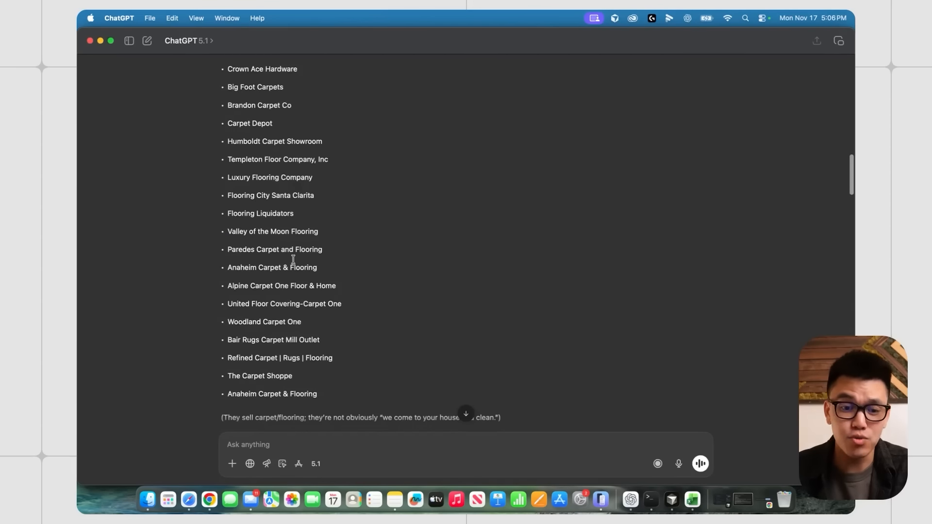
scroll(293, 259, "down", 2)
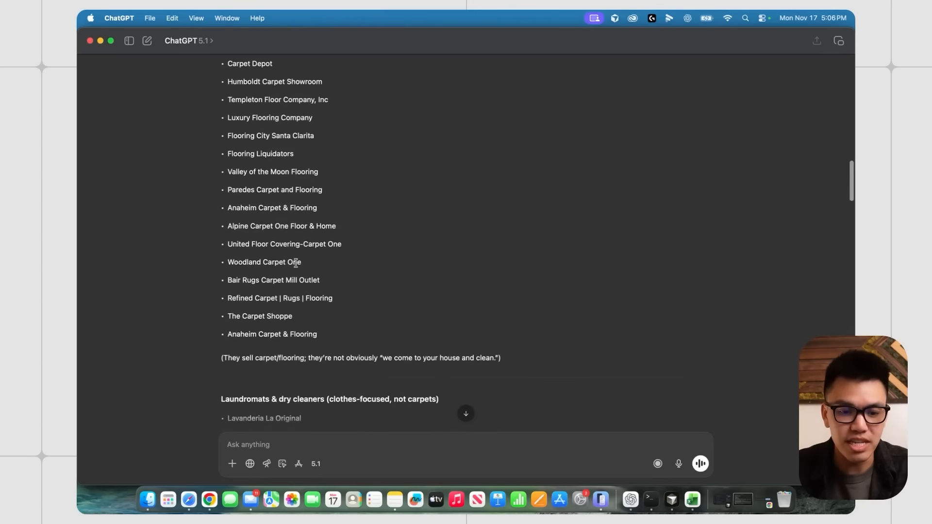
scroll(235, 174, "down", 8)
scroll(252, 184, "down", 1)
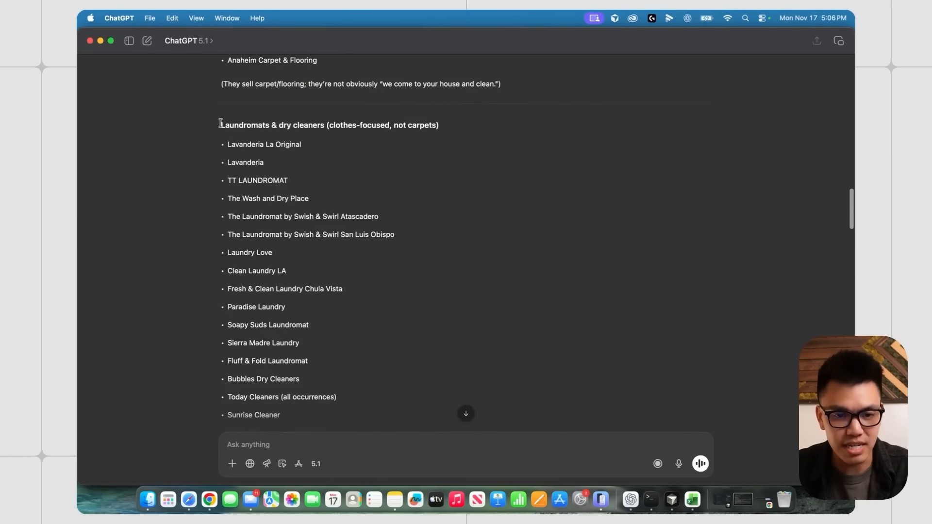
scroll(288, 255, "down", 15)
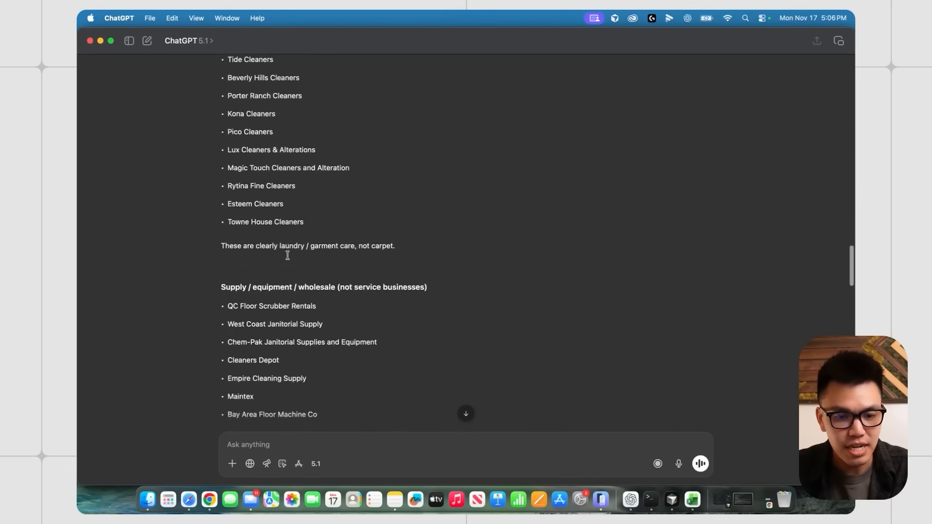
scroll(288, 255, "down", 5)
scroll(289, 204, "down", 20)
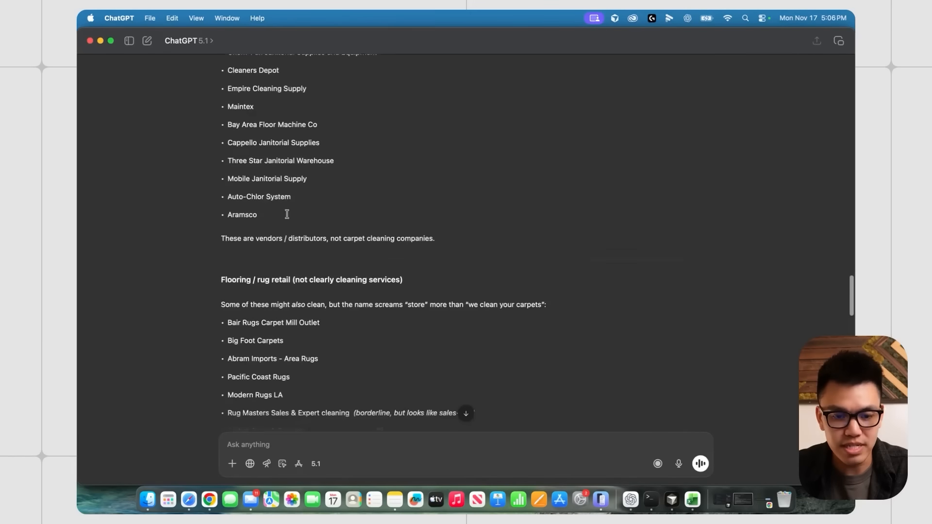
scroll(289, 215, "down", 2)
scroll(290, 216, "up", 7)
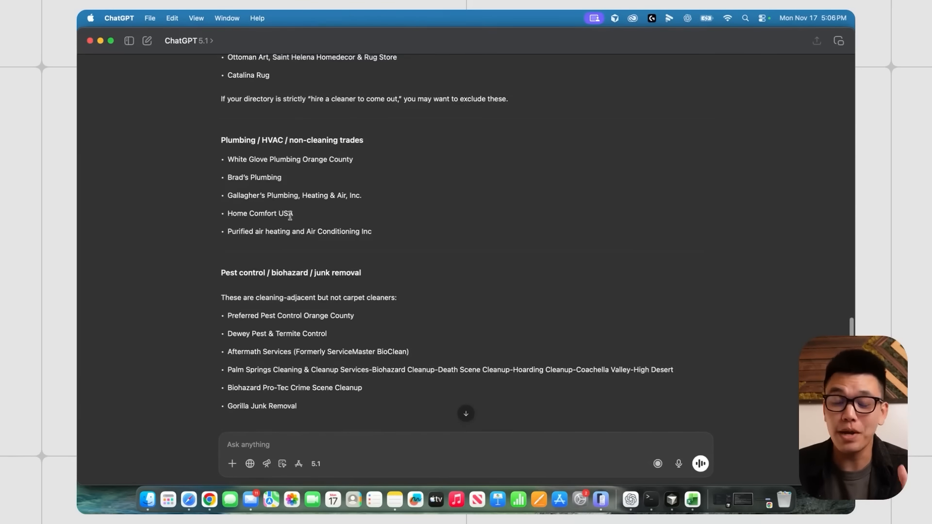
scroll(290, 215, "up", 10)
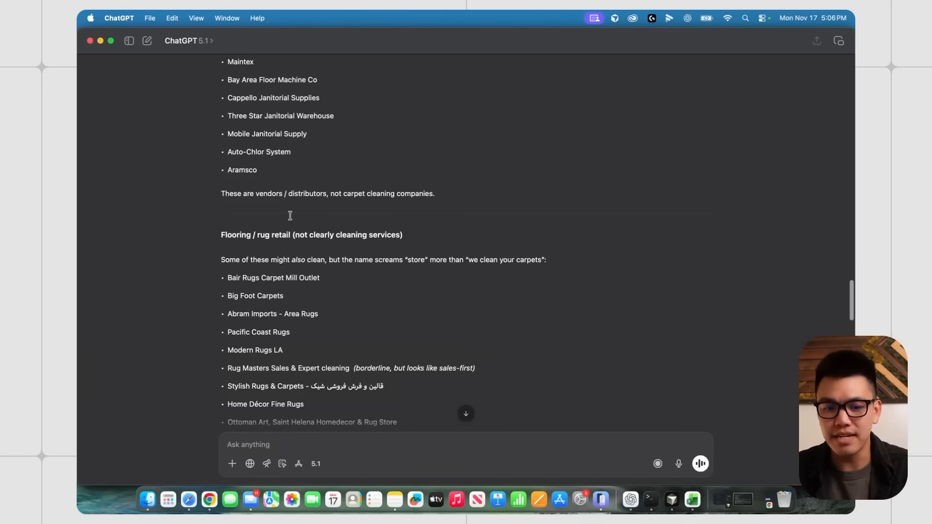
scroll(290, 216, "down", 15)
scroll(475, 286, "up", 10)
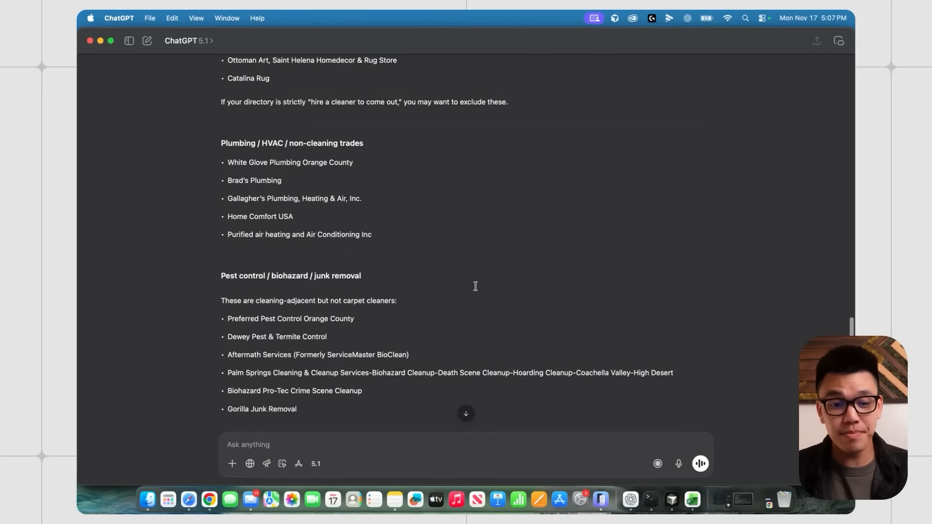
scroll(475, 285, "up", 15)
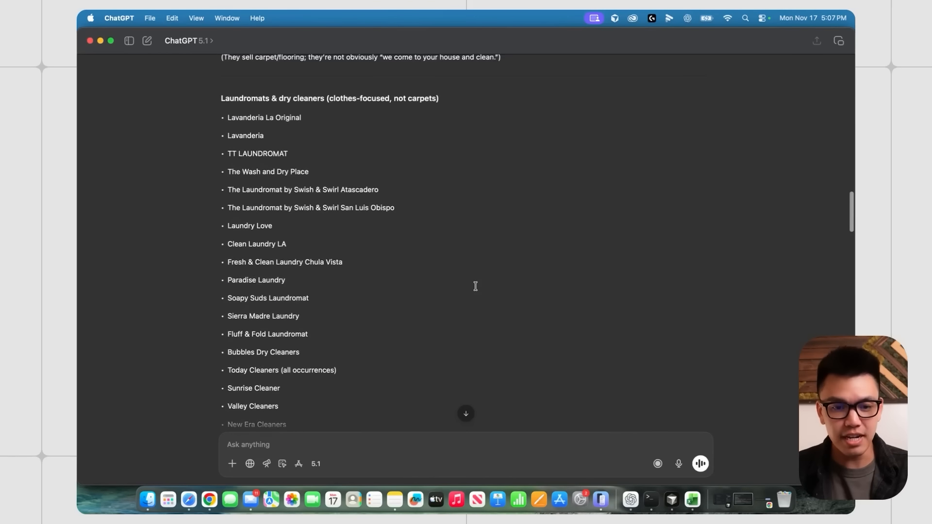
scroll(475, 286, "up", 3)
- Search the name column's filter values for 'flooring', review matches, and close without filtering
left_click_drag(473, 47, 78, 48)
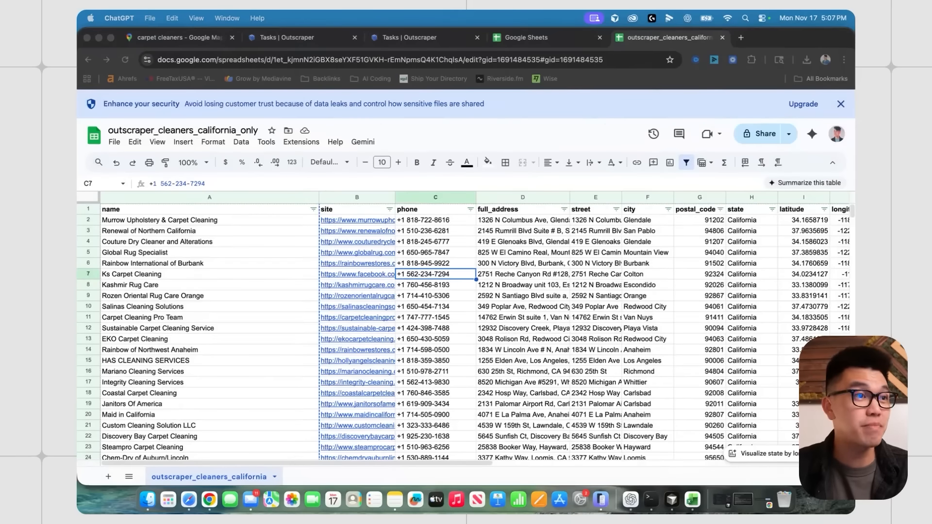
left_click(313, 209)
left_click(216, 361)
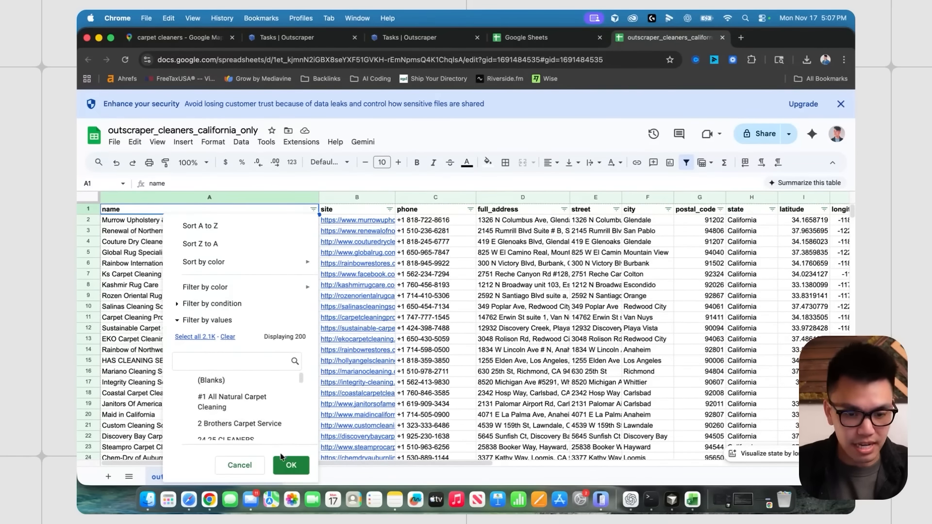
type("flooring")
scroll(228, 402, "down", 3)
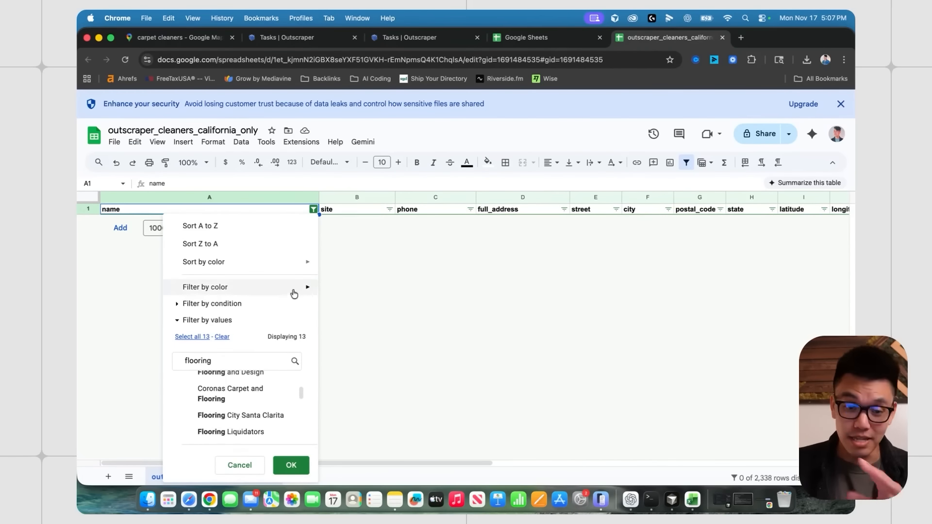
key("BackSpace")
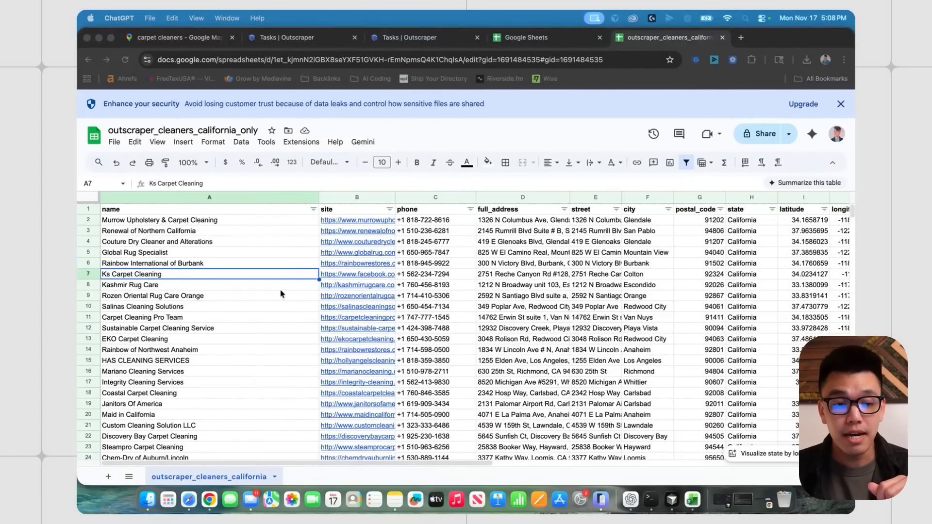
left_click(281, 291)
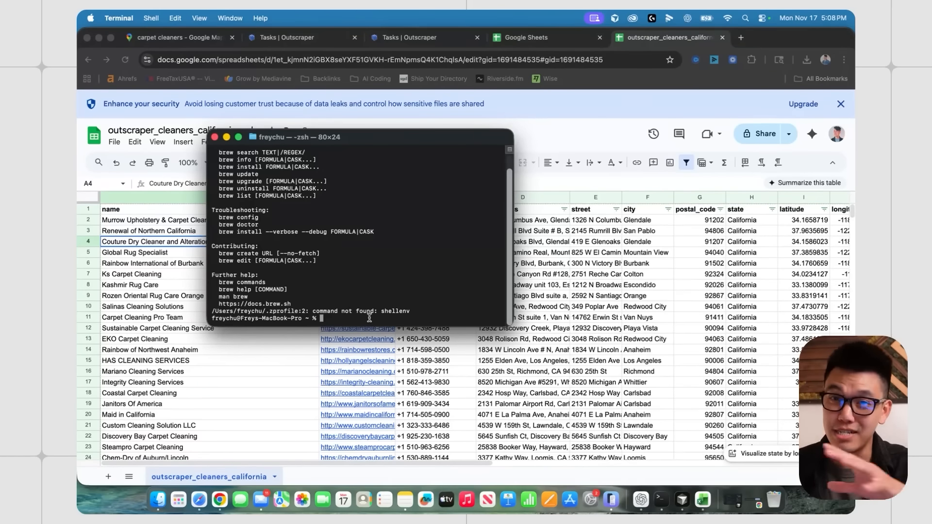
- Create a carpet-cleaning folder on the Desktop and move into it
type("c")
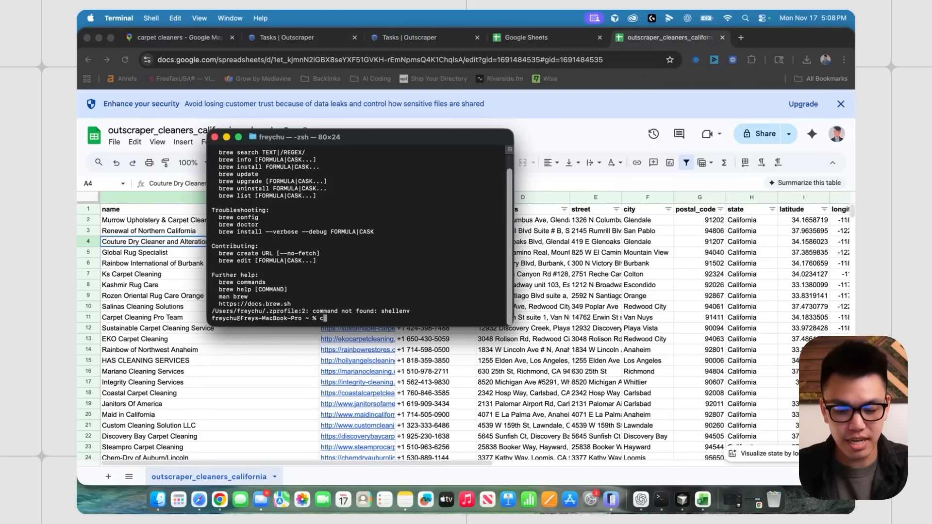
type("d ~/Desktop")
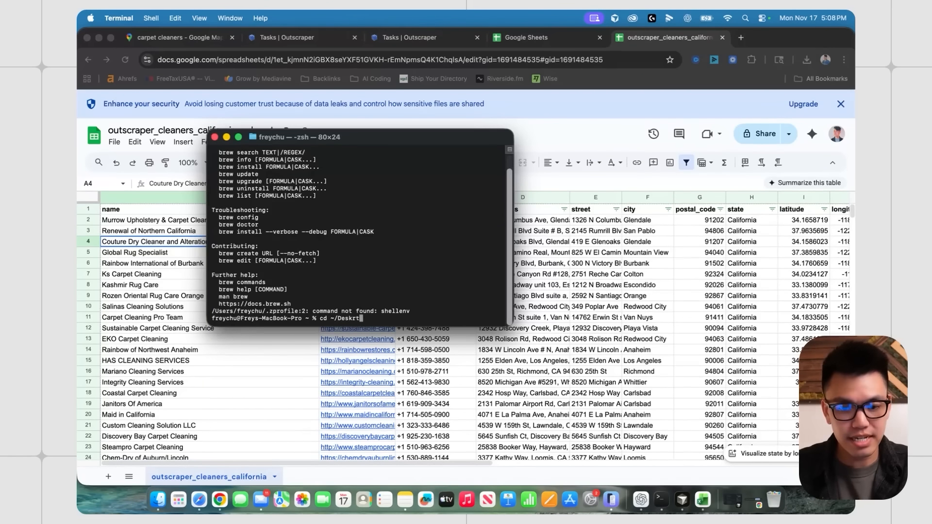
key("Return")
type("mkd")
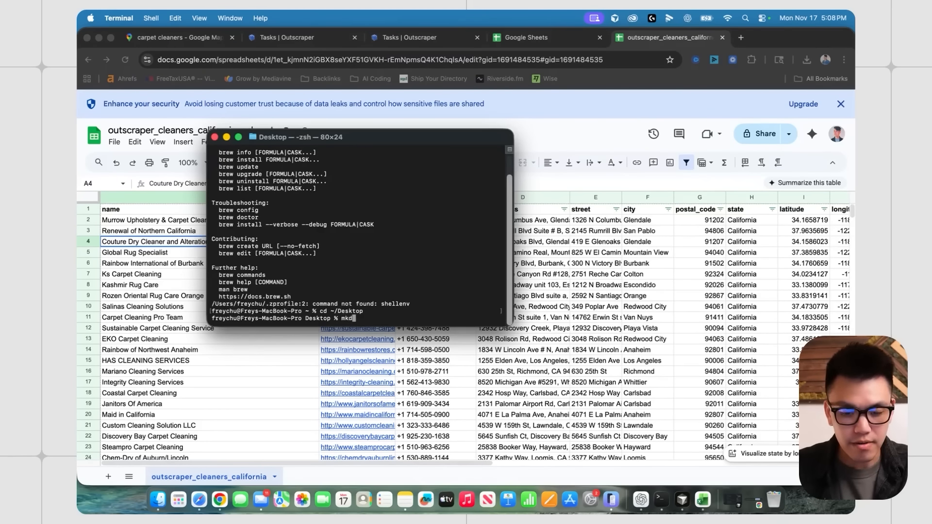
type("ir carpet-cleaning")
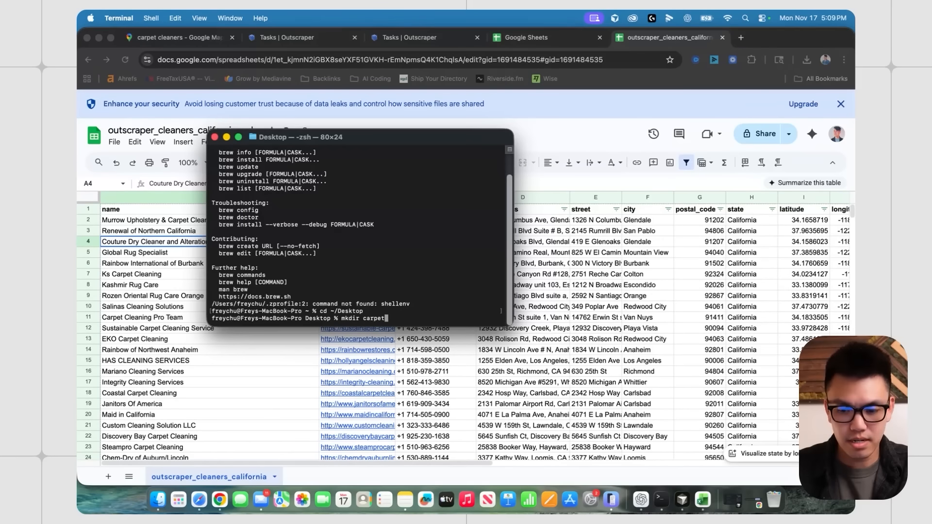
key("Return")
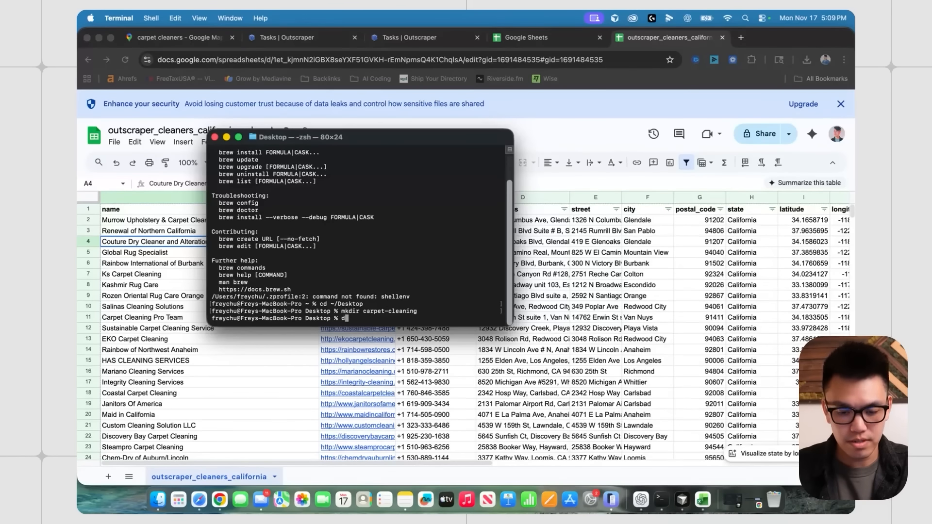
type("cd carpet-cleaning")
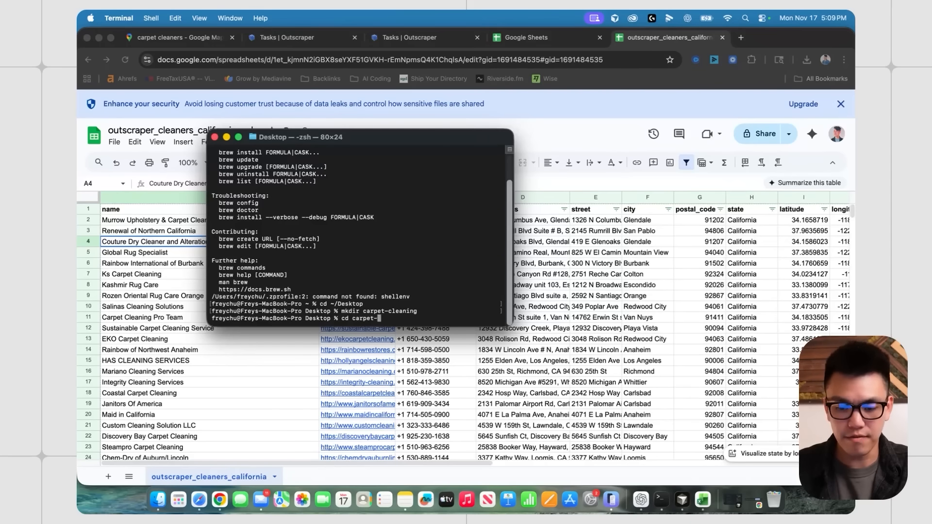
key("Return")
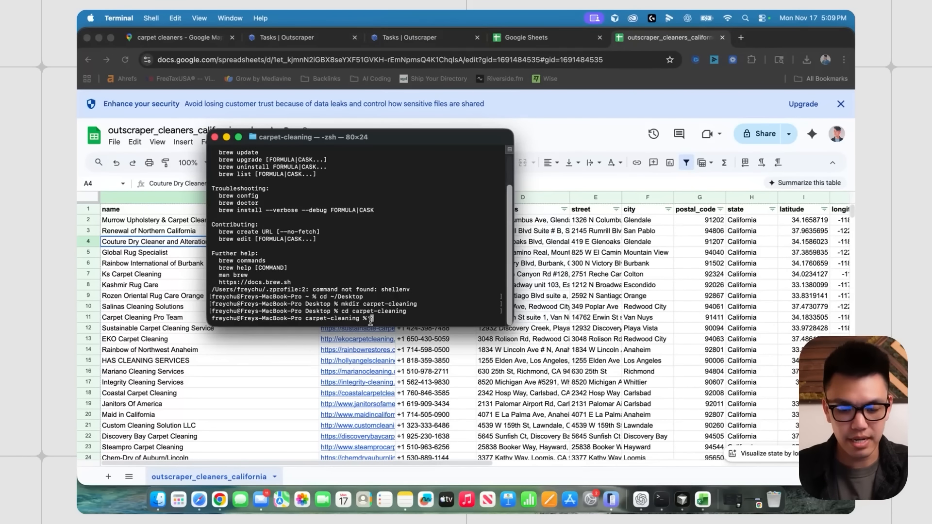
- Run npx create-next-app@latest with the project name carpet-cleaning
type("npx create")
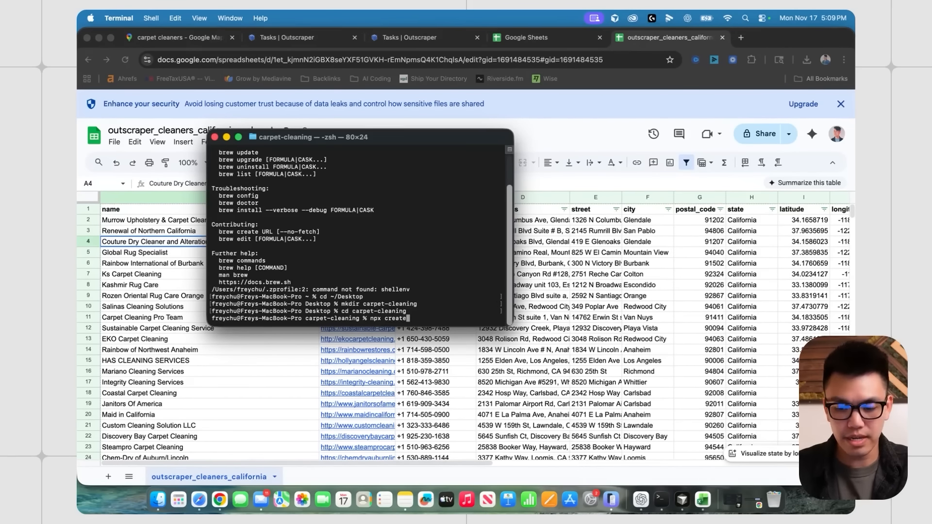
type("-next-app@late")
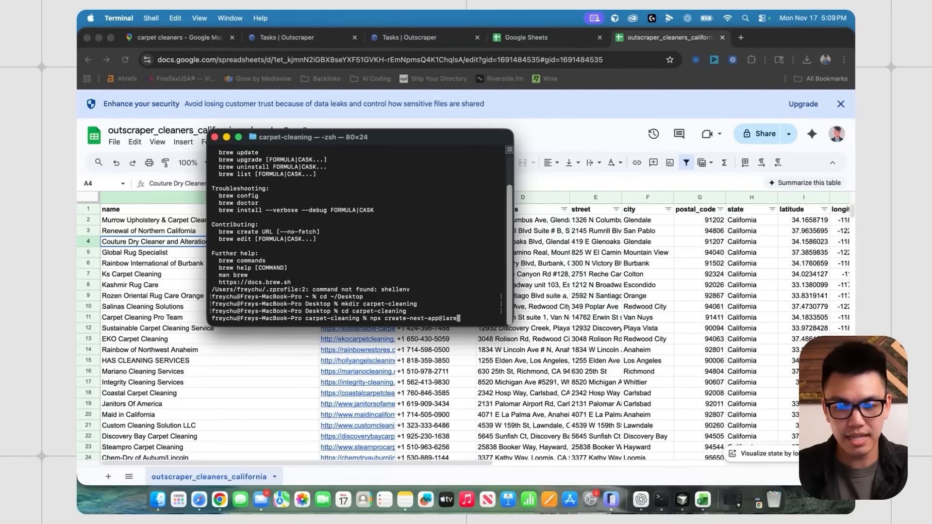
type("st")
key("Return")
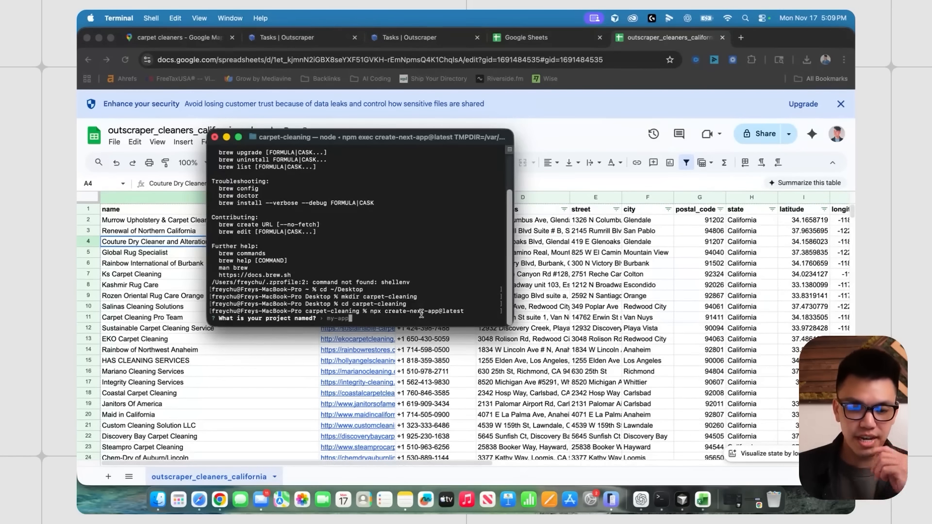
type("carpet-cleaning")
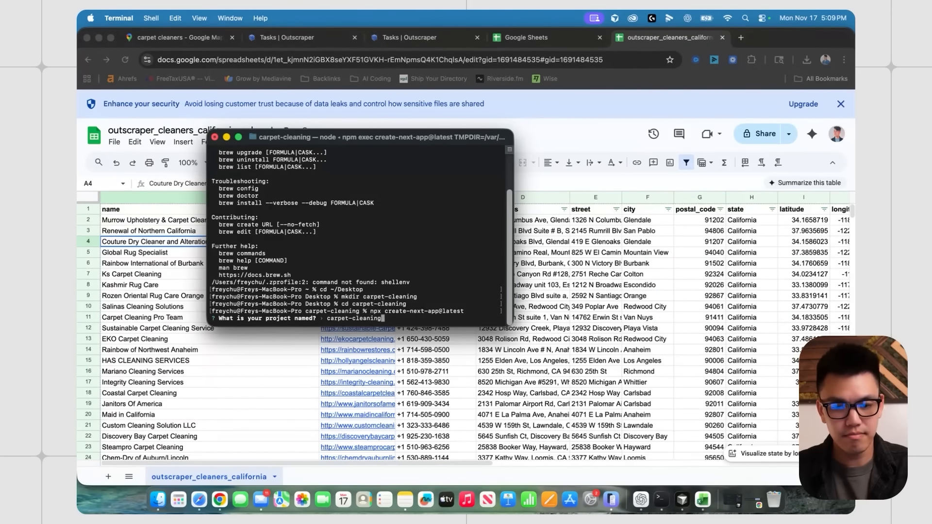
key("Return")
key("Return")
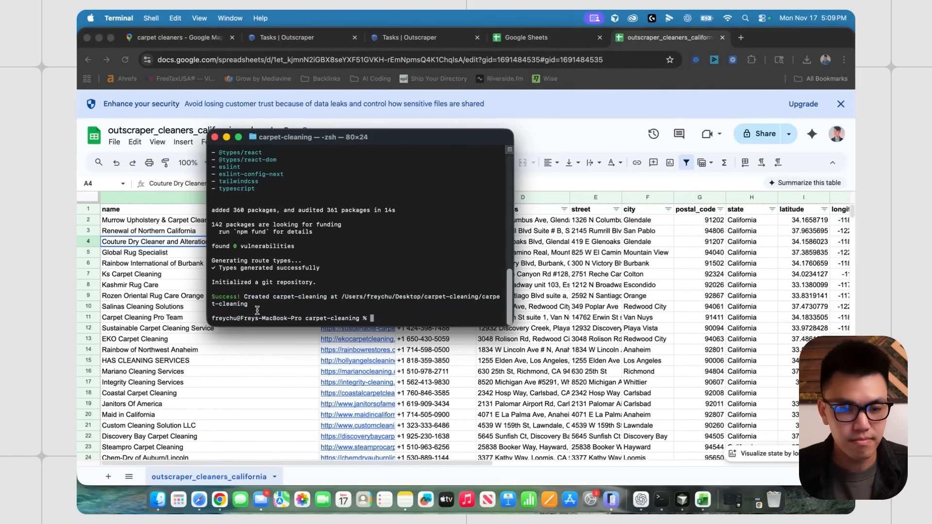
- Open the Desktop carpet-cleaning folder as a project in Cursor
left_click(691, 381)
left_click(682, 500)
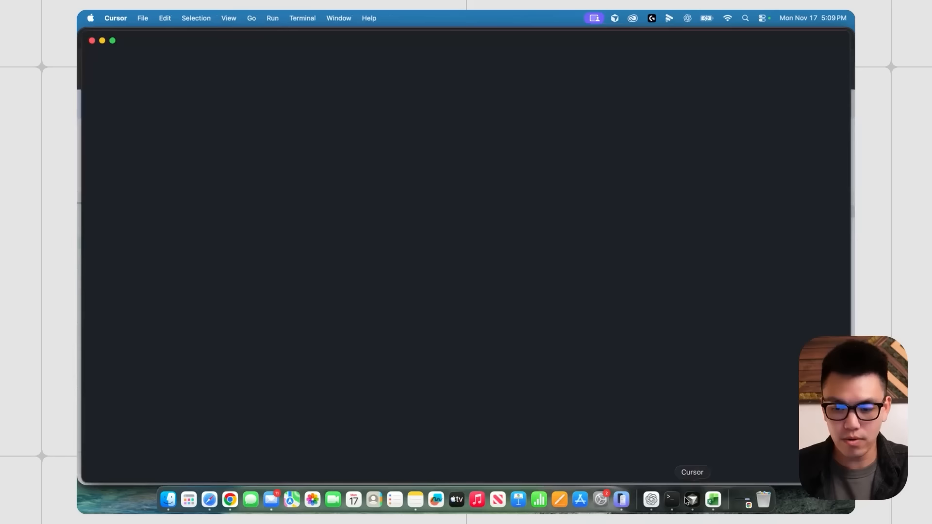
left_click(356, 238)
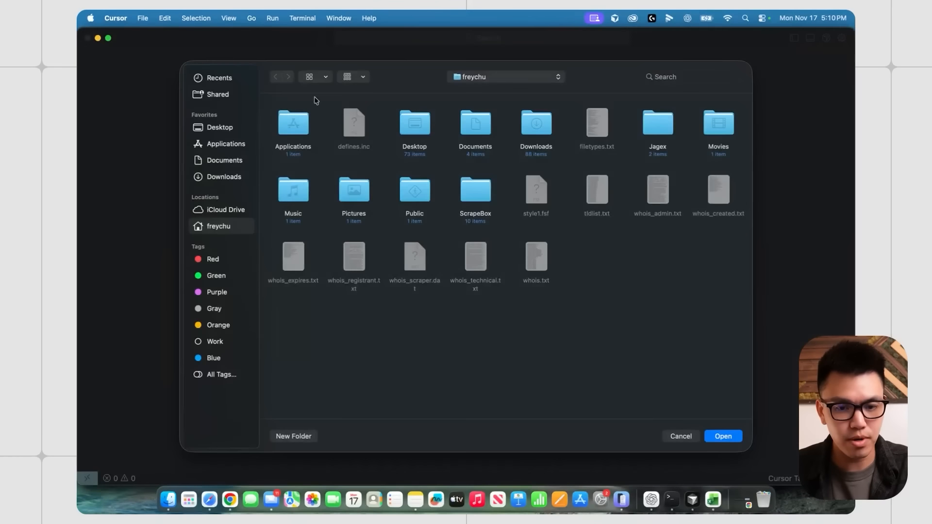
left_click(219, 127)
left_click(723, 436)
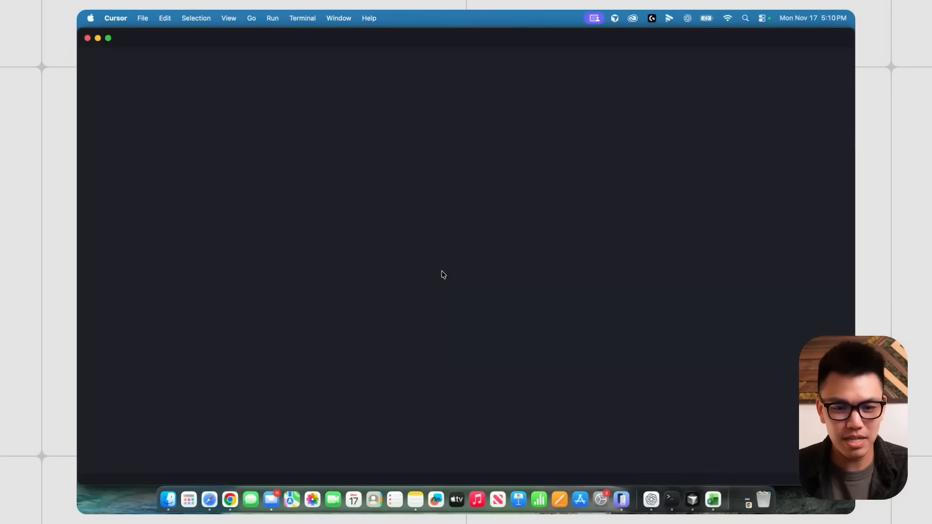
- Close the chat, show the terminal panel on the right, and launch claude
left_click(775, 77)
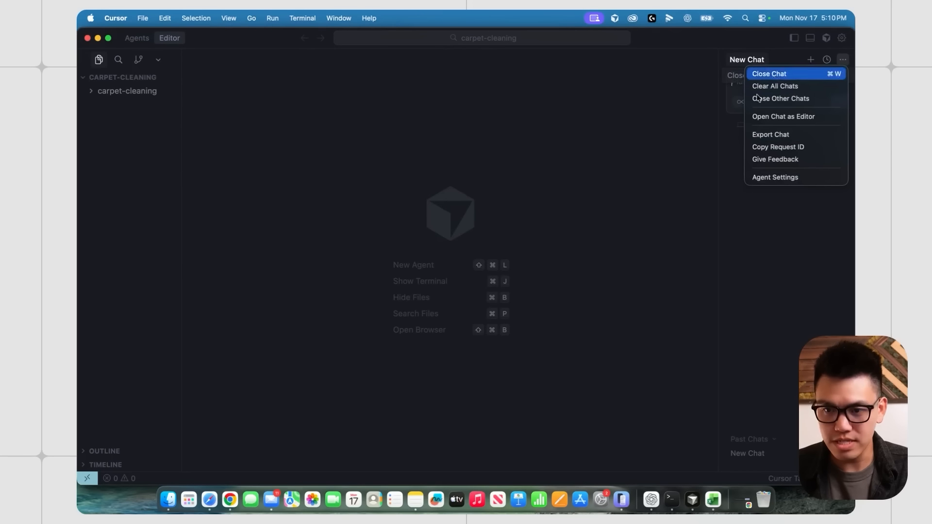
key("super+j")
right_click(440, 311)
mouse_move(486, 387)
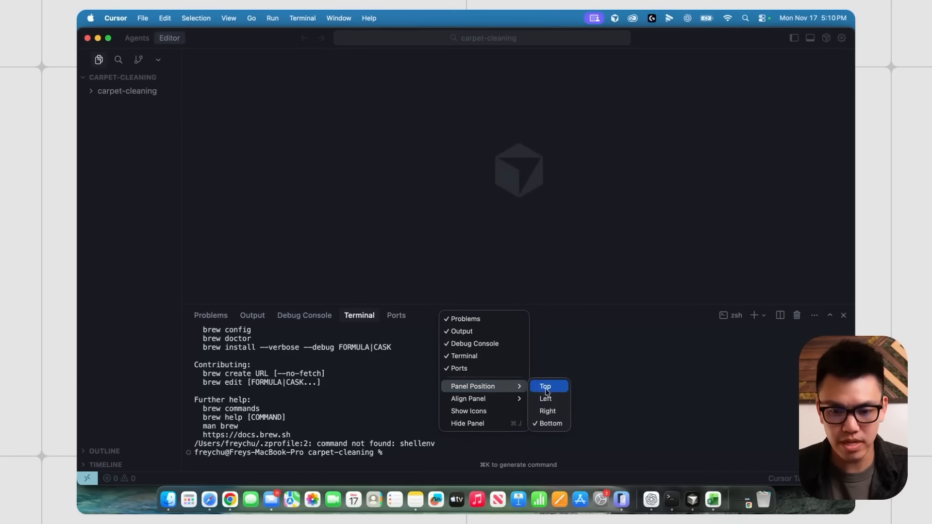
left_click(546, 412)
type("claude")
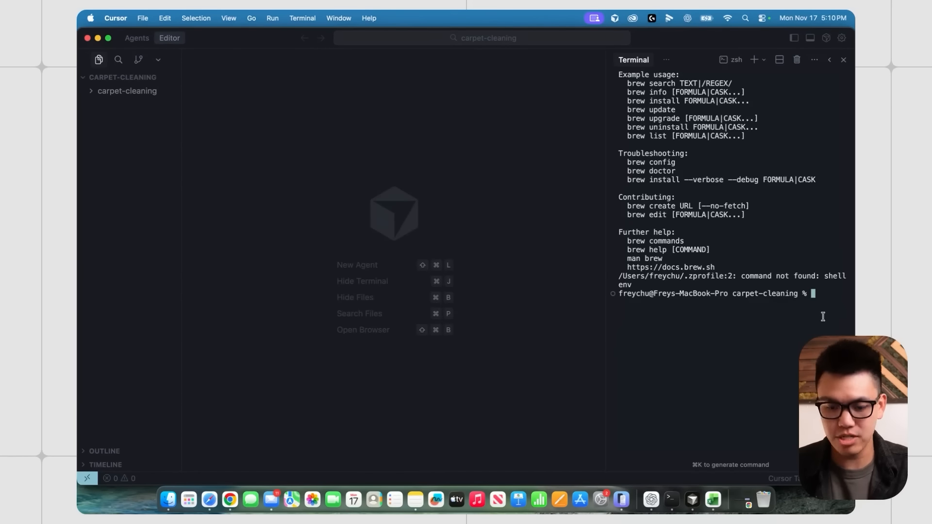
key("Return")
key("Return")
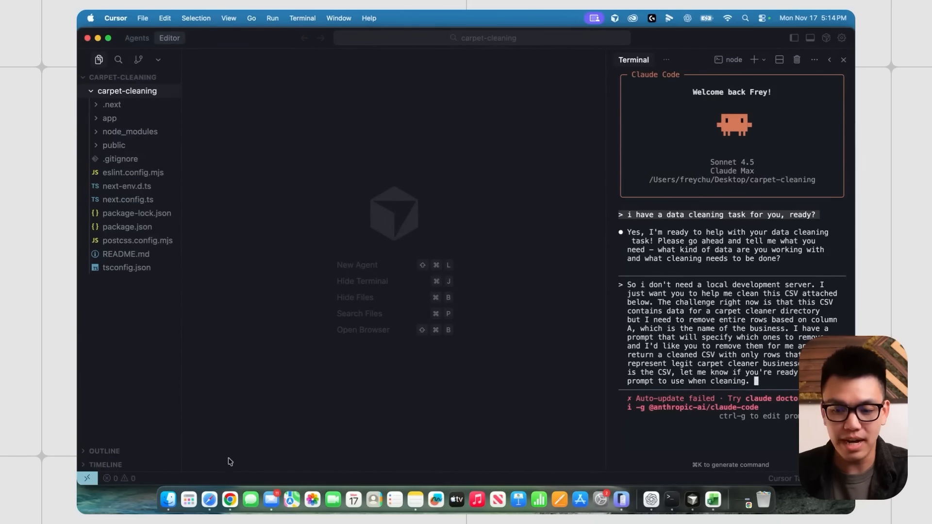
- Attach California.csv to the Claude Code prompt and send the cleaning request
left_click_drag(537, 510, 750, 233)
key("ctrl+Up")
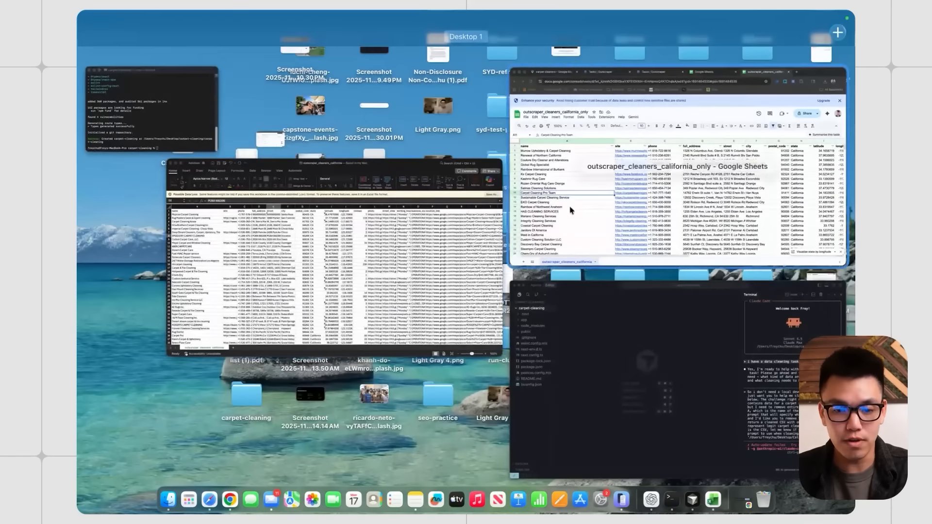
left_click(621, 194)
left_click(233, 296)
left_click(180, 198)
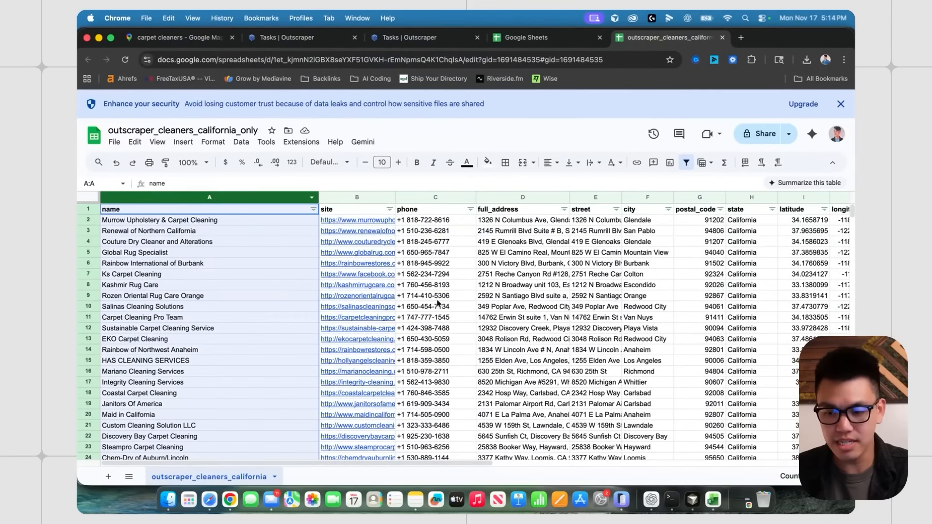
key("ctrl+Up")
left_click(592, 267)
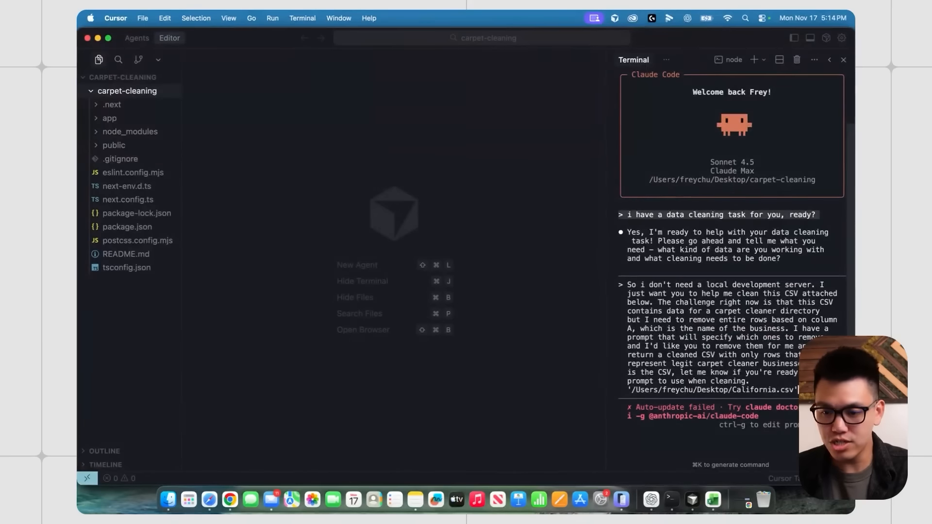
key("Return")
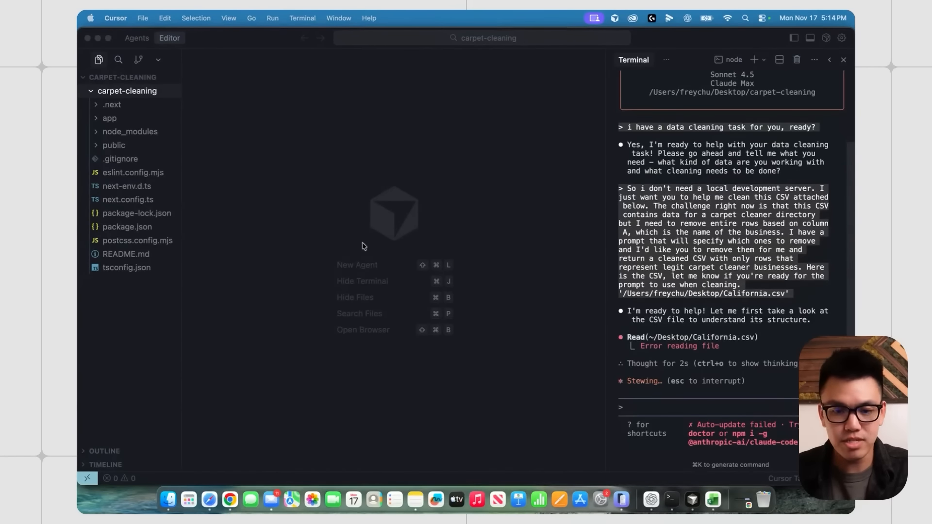
- Check ChatGPT's removal list, then allow Claude Code to read the CSV file
key("super+Tab")
scroll(296, 216, "up", 5)
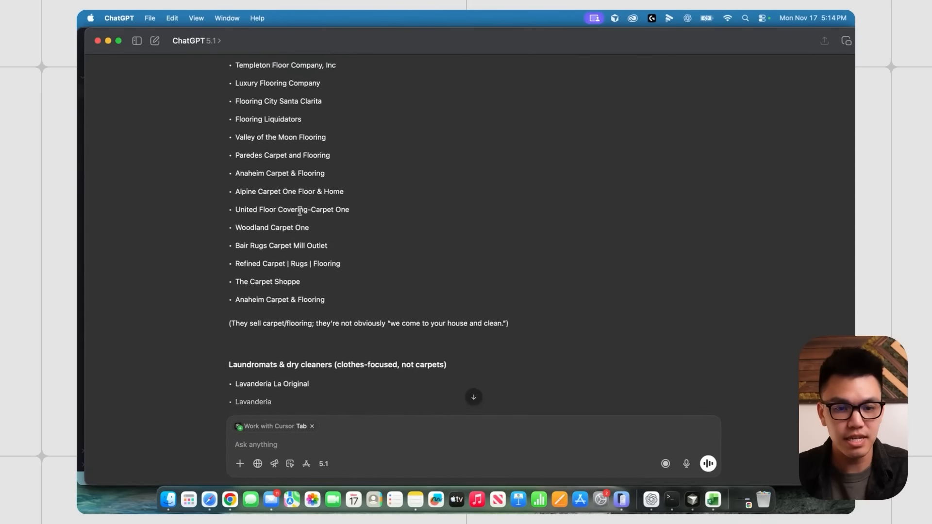
scroll(300, 211, "up", 5)
key("super+Tab")
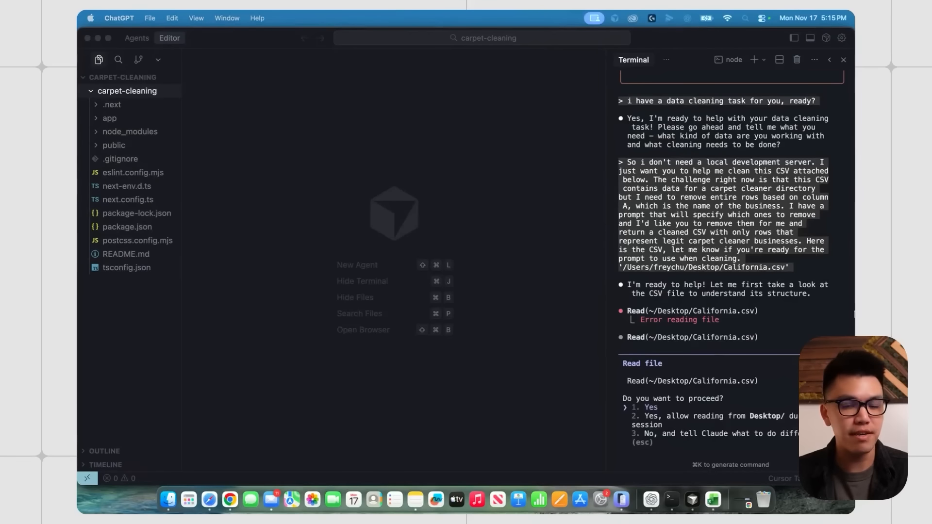
key("Return")
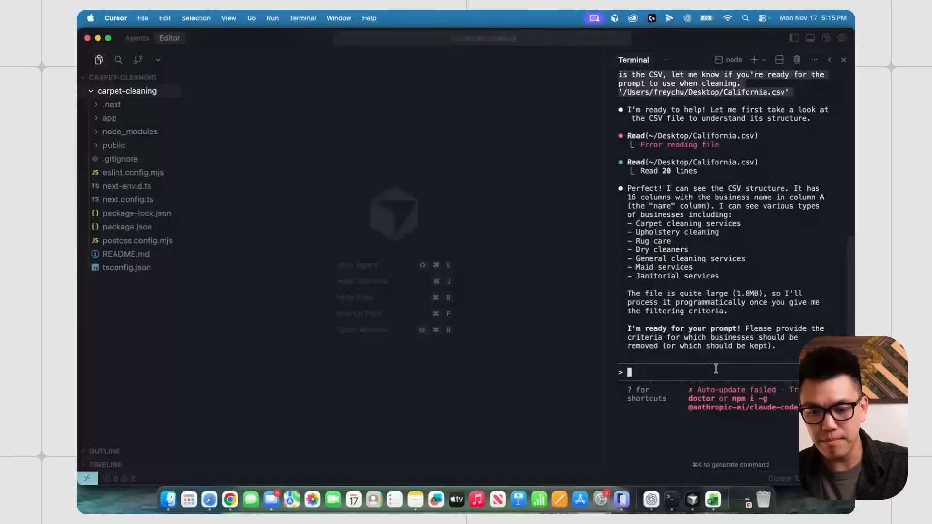
- Paste and submit the removal list, noting 2,072 rows kept and 104 removed
type("[Pasted text #1 +143 lines]")
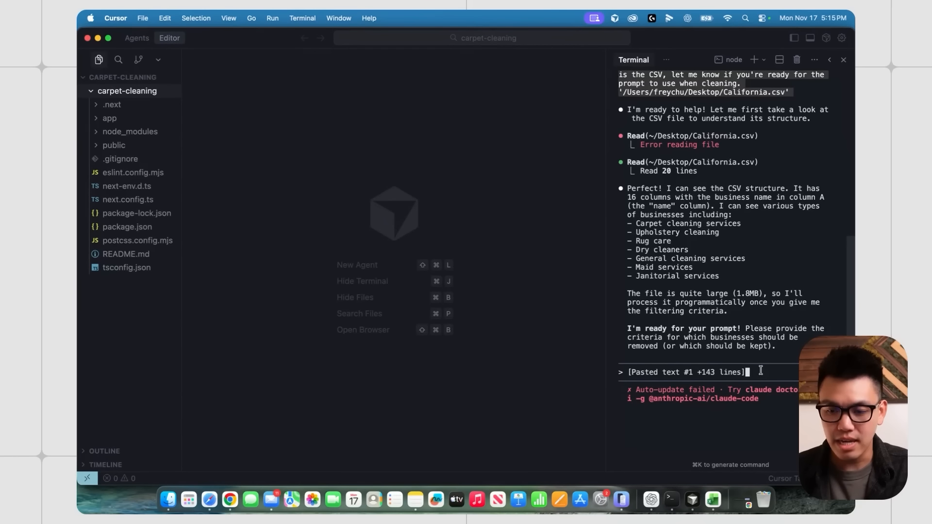
key("Return")
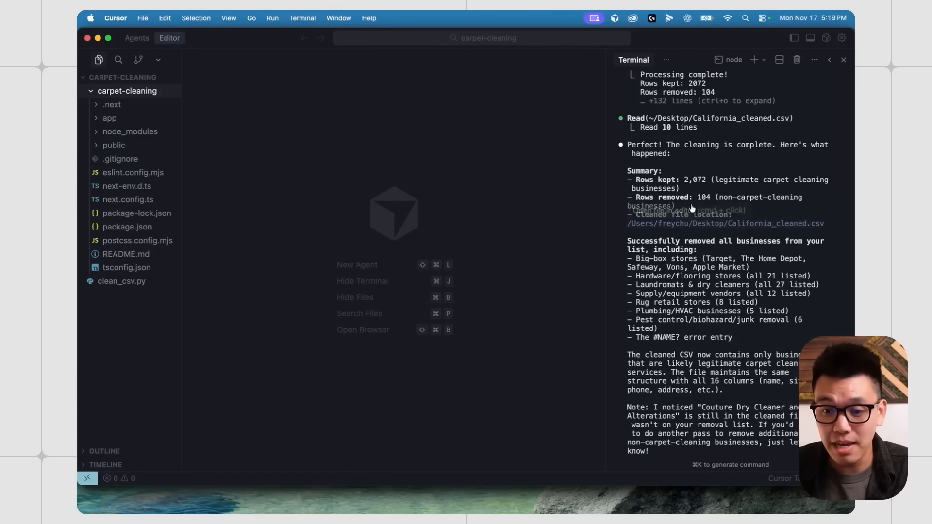
double_click(703, 182)
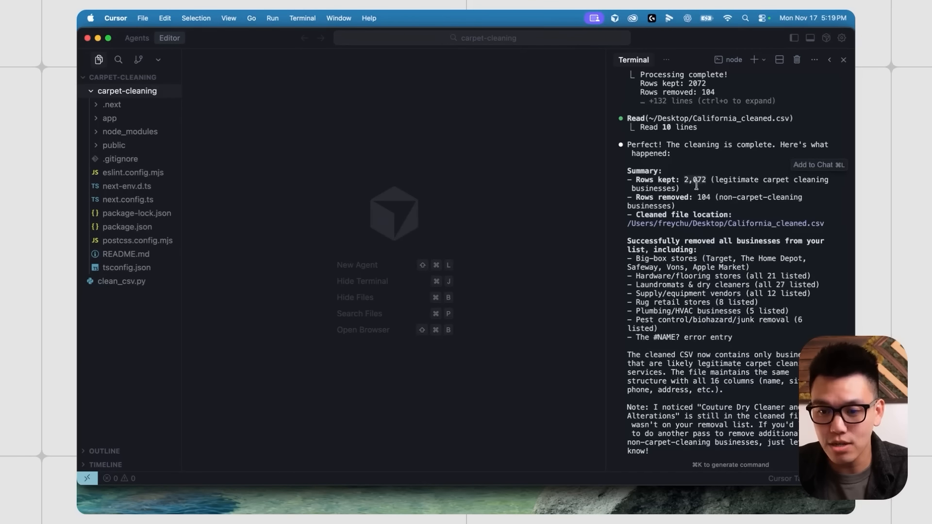
left_click(710, 198)
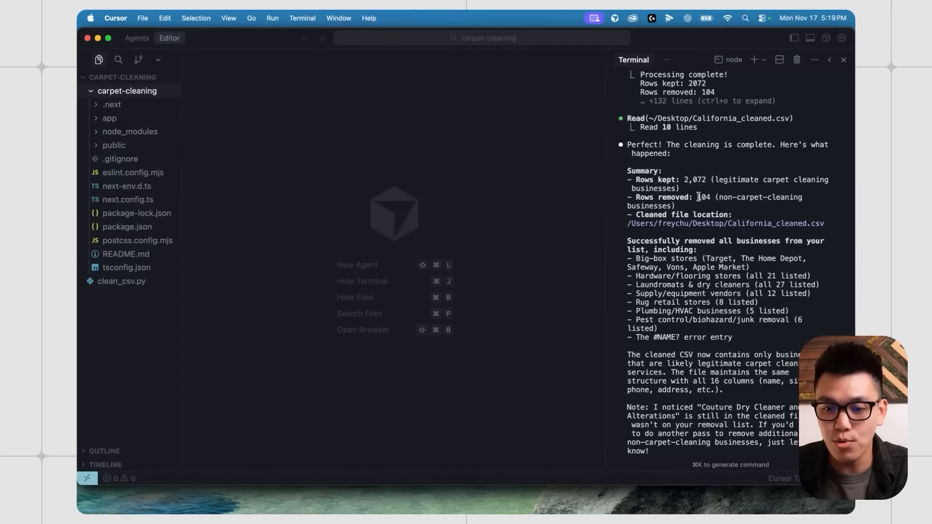
left_click_drag(698, 197, 711, 197)
left_click(753, 198)
- Scroll through Claude Code's summary of the California_cleaned.csv result
scroll(750, 200, "down", 3)
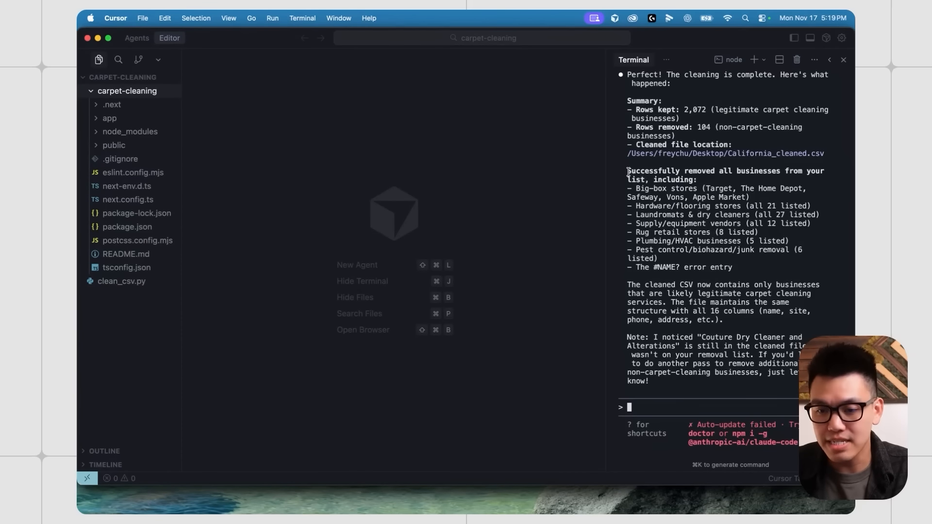
scroll(700, 253, "down", 2)
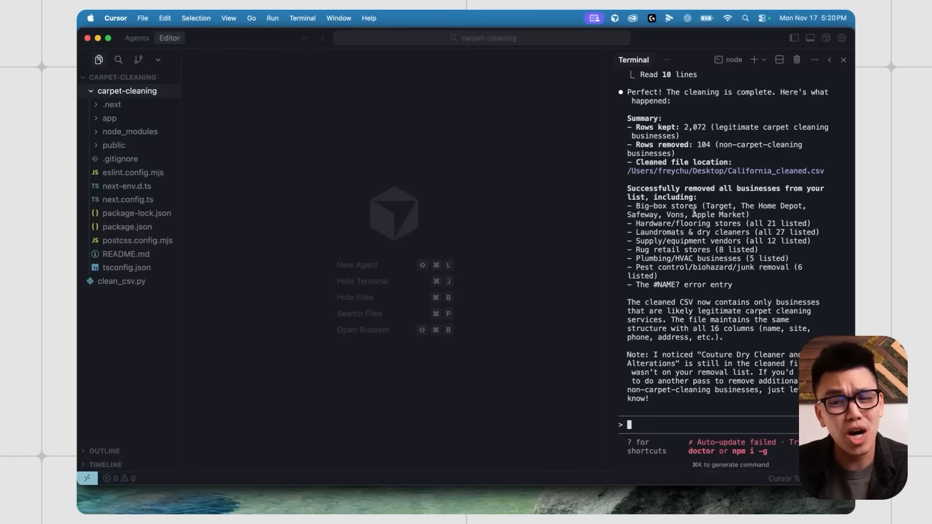
scroll(680, 217, "down", 3)
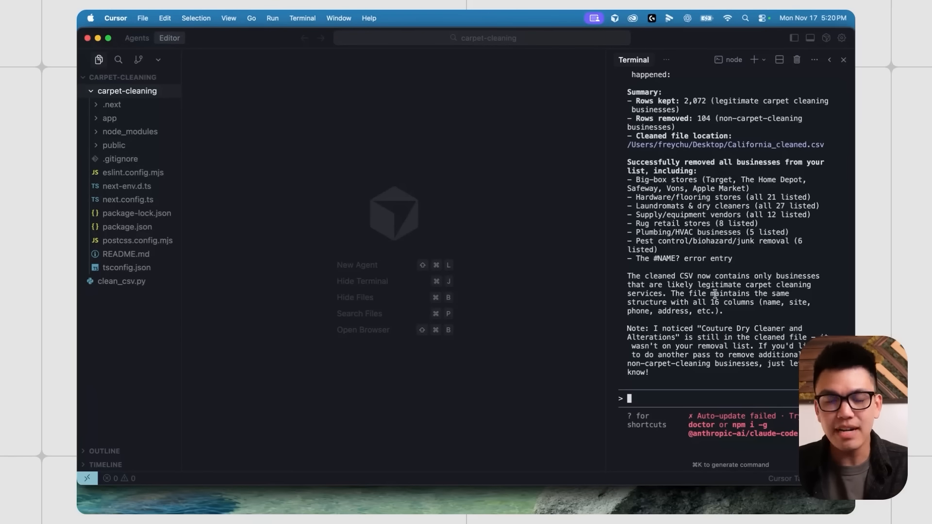
scroll(685, 190, "up", 3)
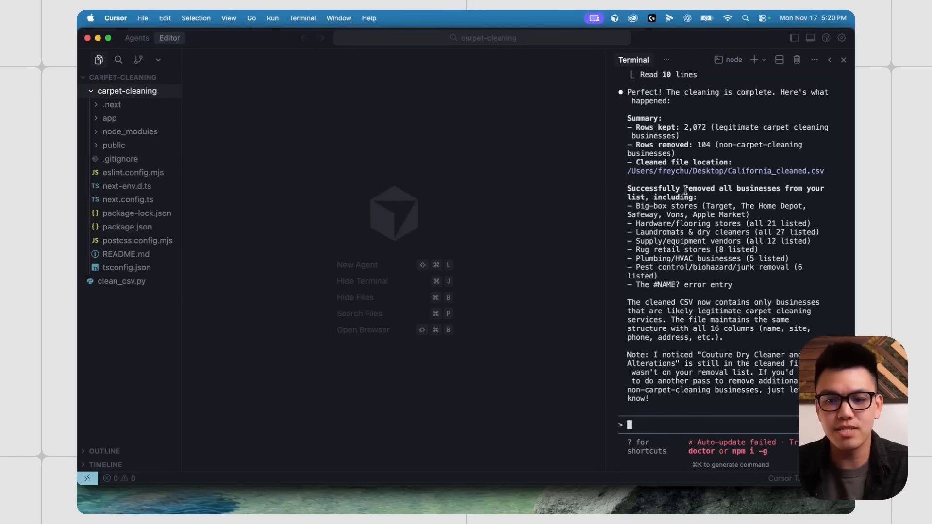
scroll(685, 191, "down", 5)
scroll(683, 262, "up", 7)
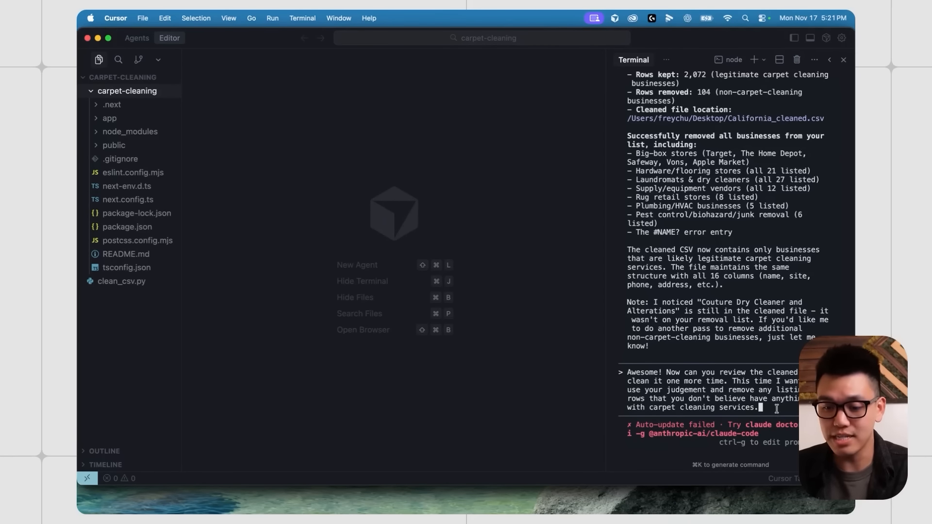
- Submit the pruning request and approve the analysis script, its Bash run, and the cleaning-script edit
key("Return")
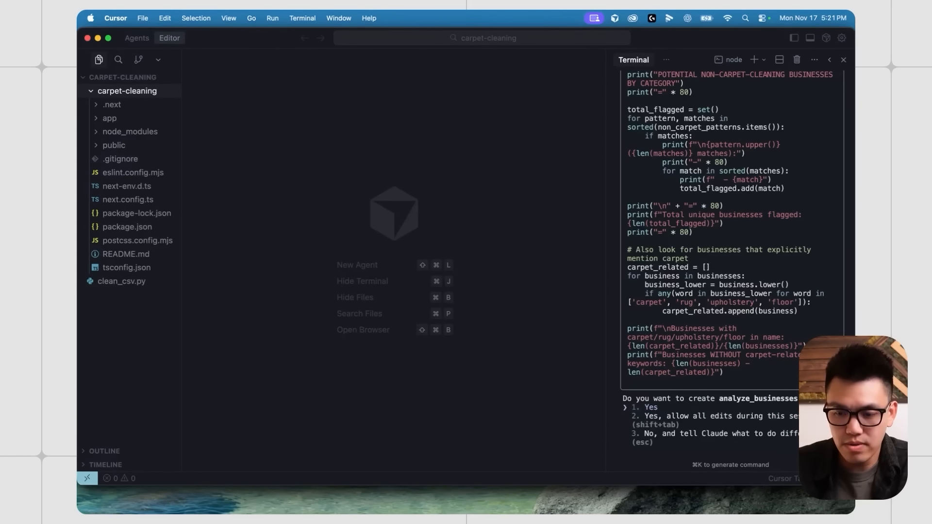
key("Return")
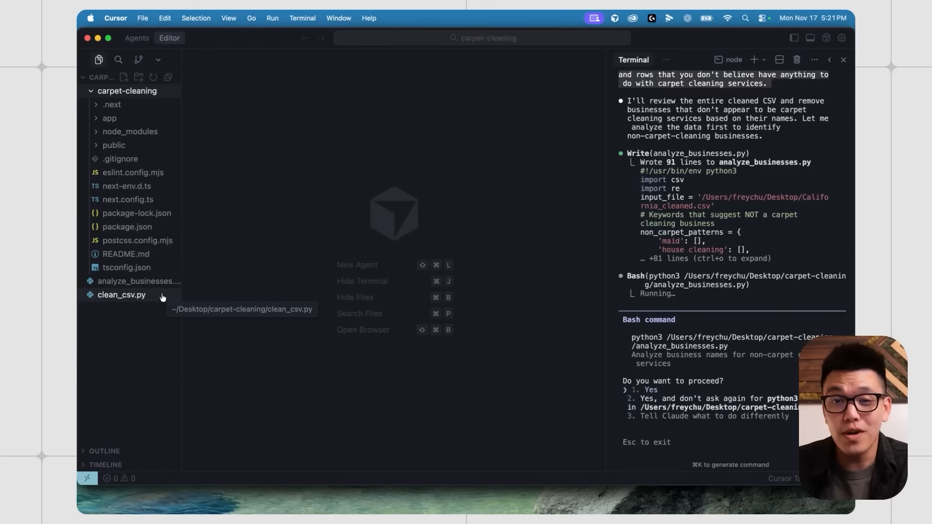
key("Return")
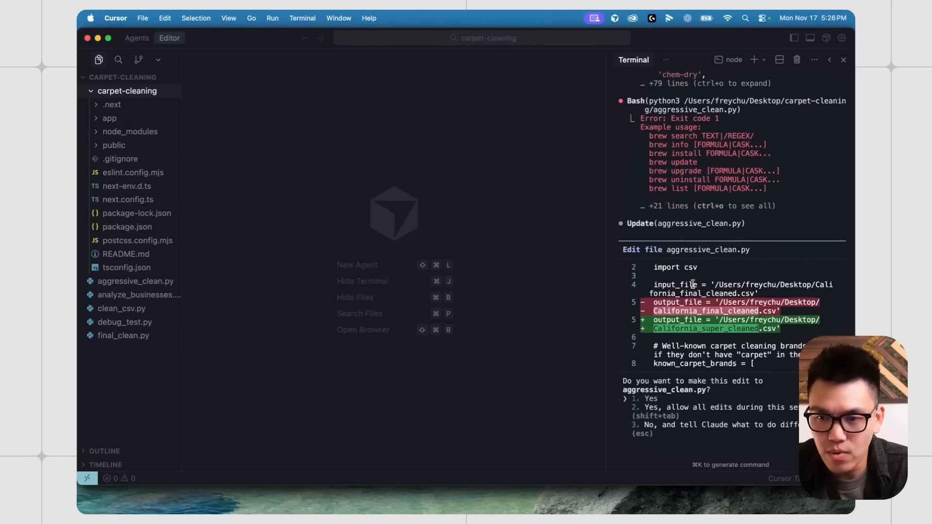
key("Return")
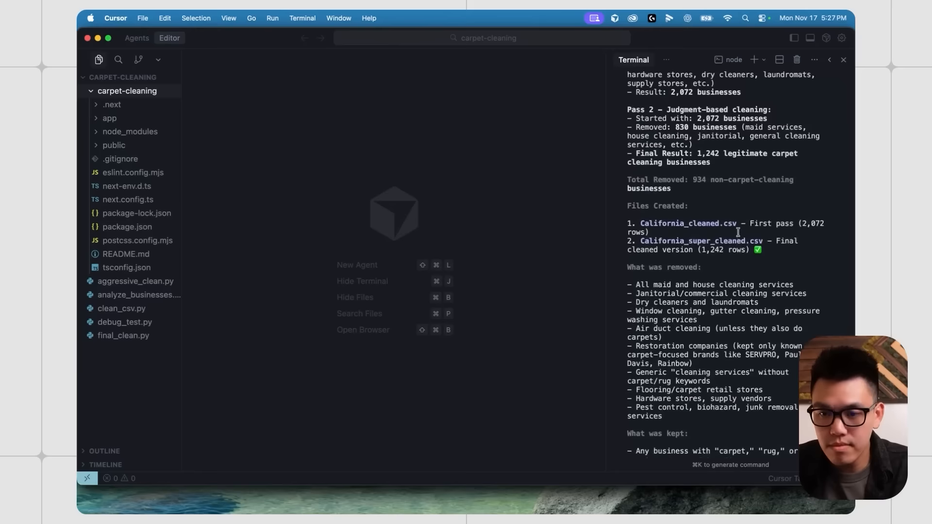
- Review the summary reporting 1,242 legitimate carpet cleaners in California_super_cleaned.csv
scroll(737, 238, "up", 6)
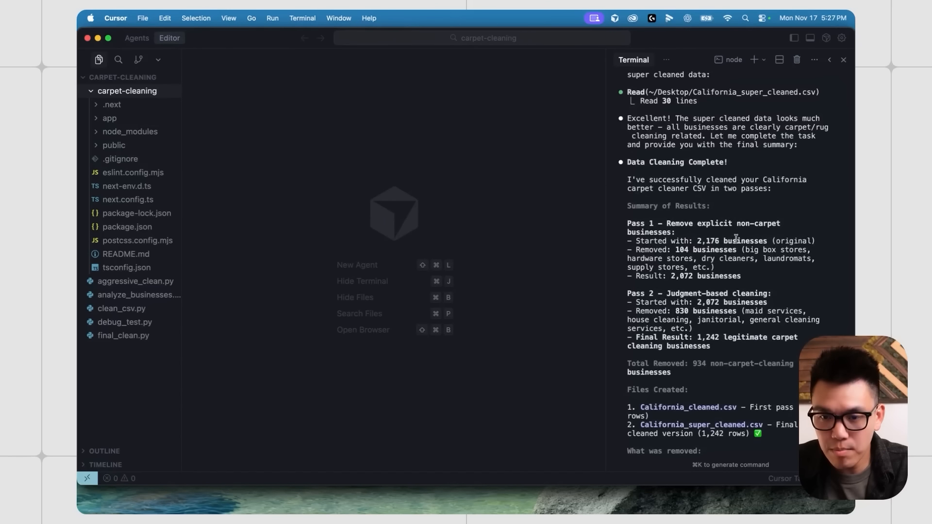
scroll(736, 239, "up", 5)
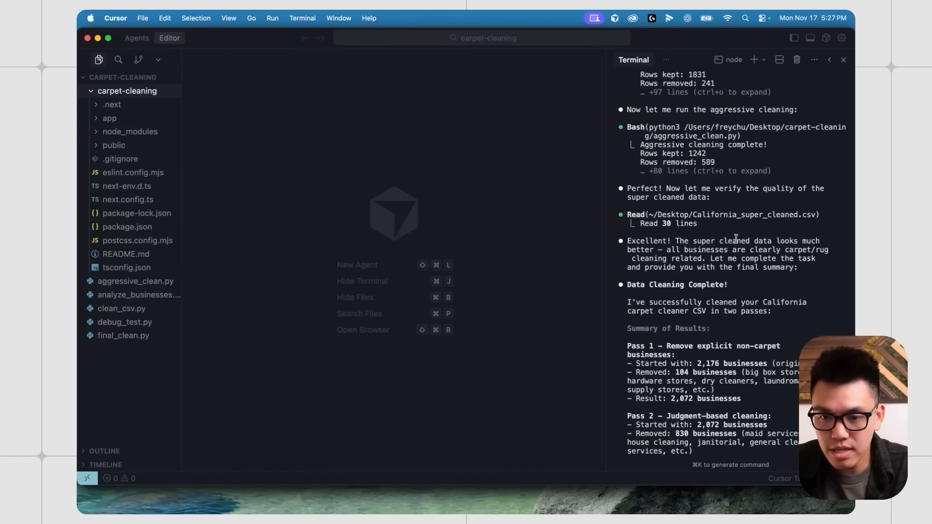
scroll(703, 218, "down", 5)
scroll(673, 205, "down", 1)
scroll(673, 204, "down", 4)
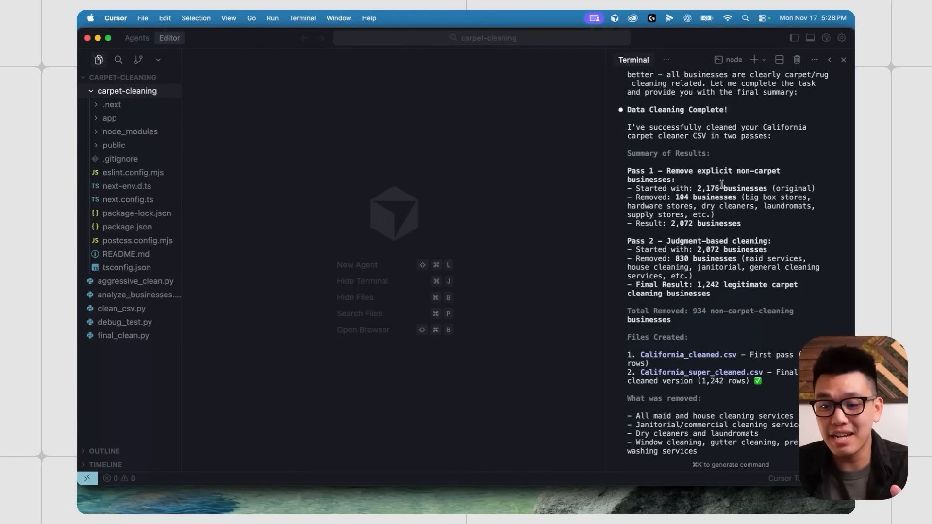
scroll(709, 169, "down", 2)
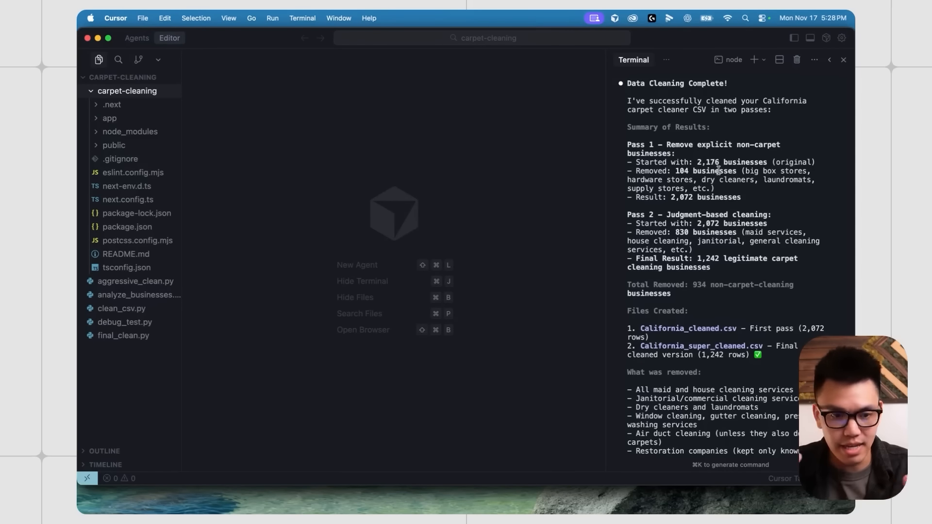
scroll(706, 156, "down", 1)
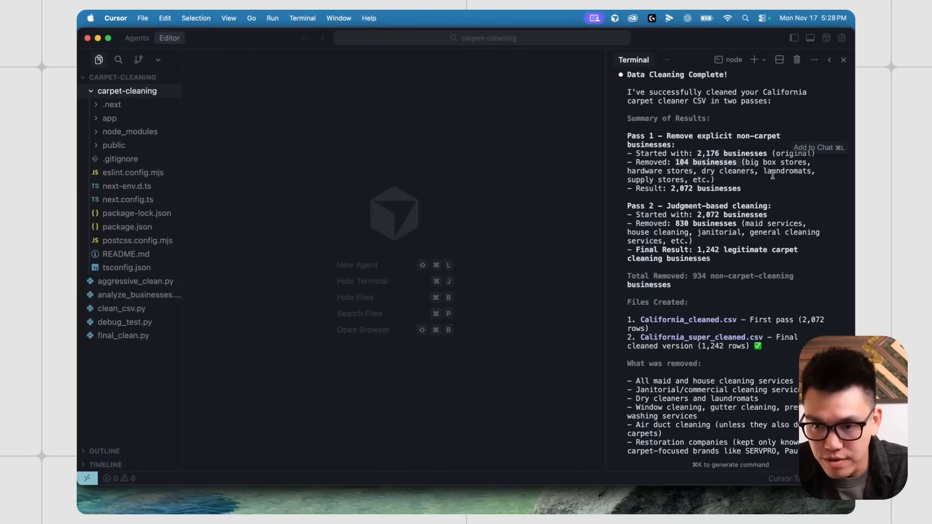
scroll(690, 174, "down", 3)
scroll(710, 199, "down", 2)
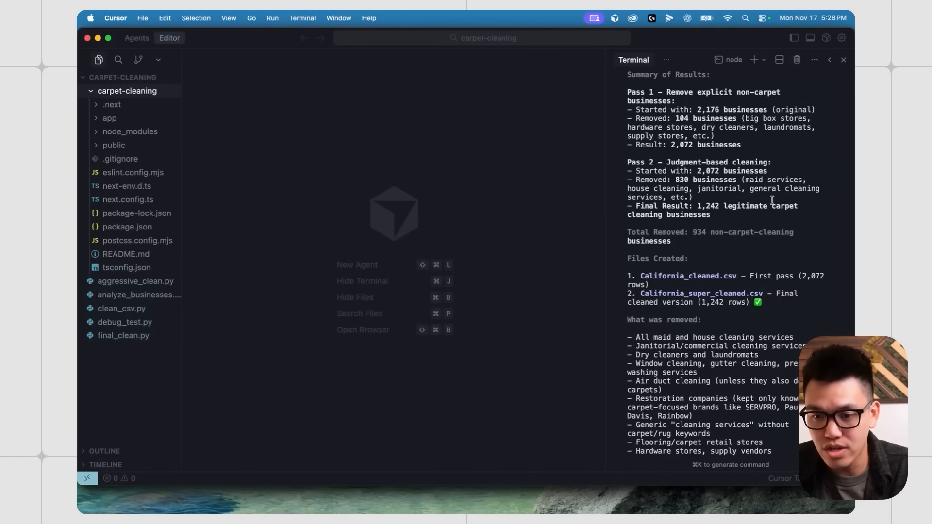
scroll(704, 192, "down", 2)
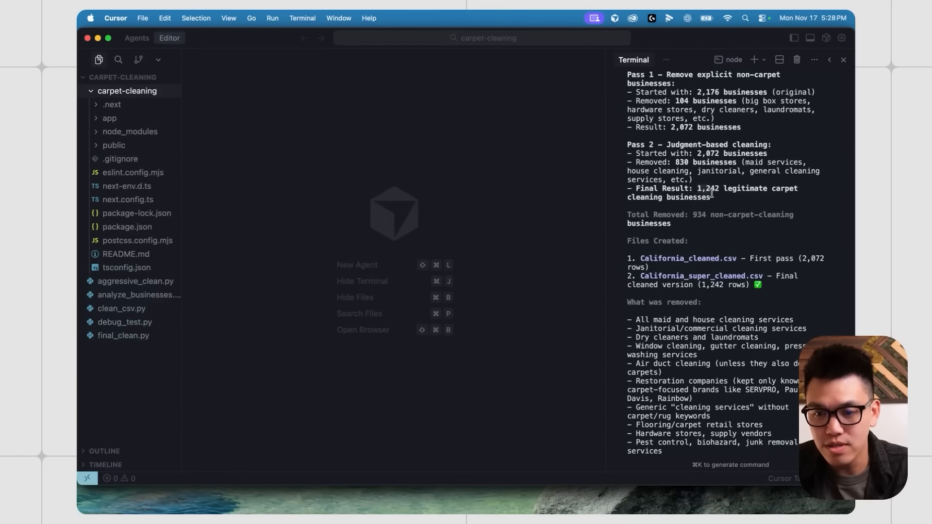
left_click_drag(699, 190, 727, 199)
left_click(727, 199)
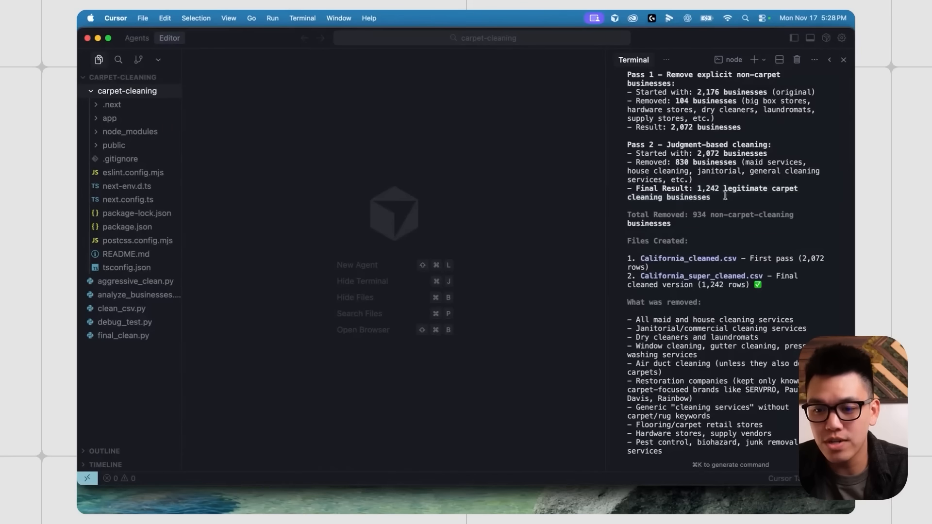
scroll(733, 194, "down", 2)
scroll(735, 192, "down", 2)
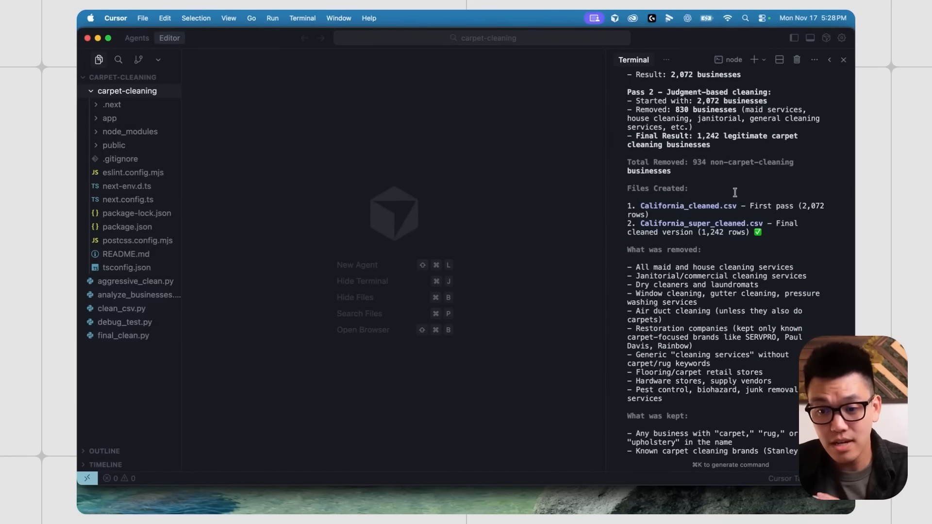
scroll(732, 190, "down", 1)
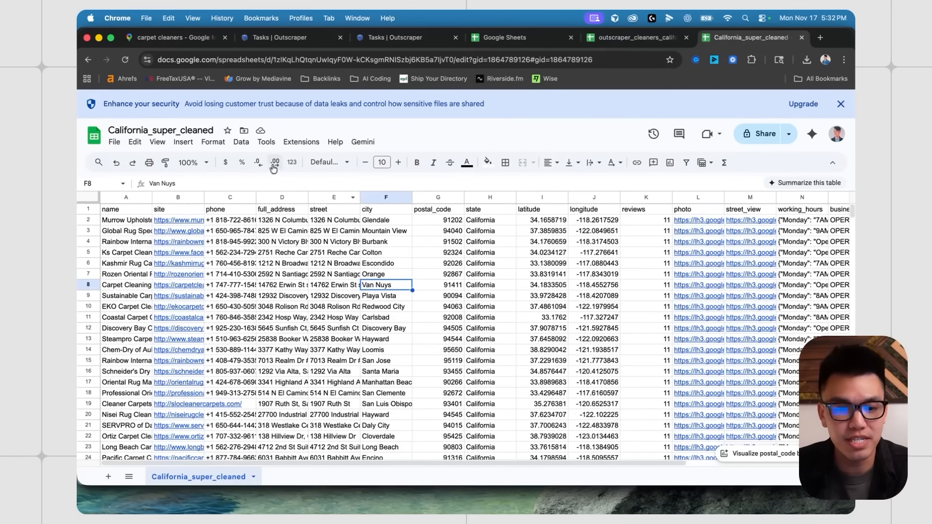
- Widen name column A and check entries like Rozen Oriental Rug Care Orange and D4's Burbank address
left_click_drag(151, 198, 235, 197)
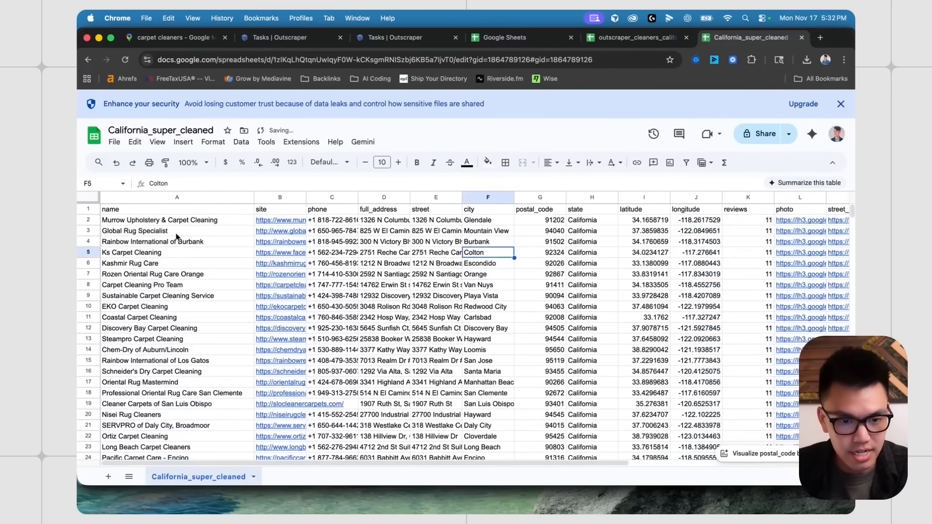
left_click(176, 197)
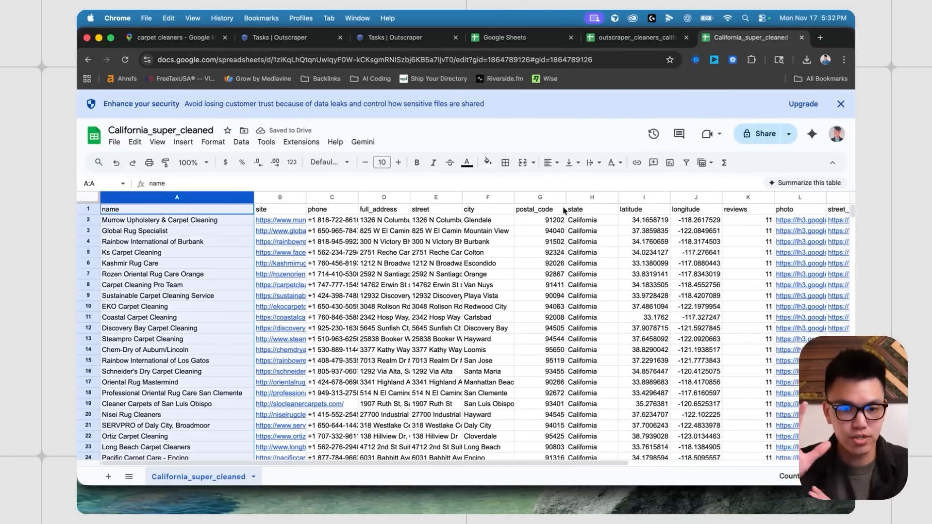
scroll(608, 261, "right", 10)
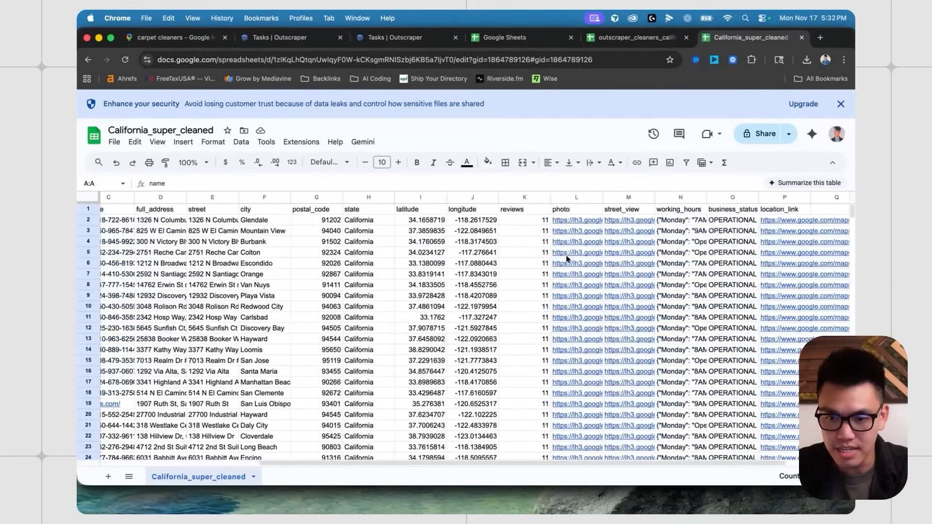
scroll(536, 287, "left", 10)
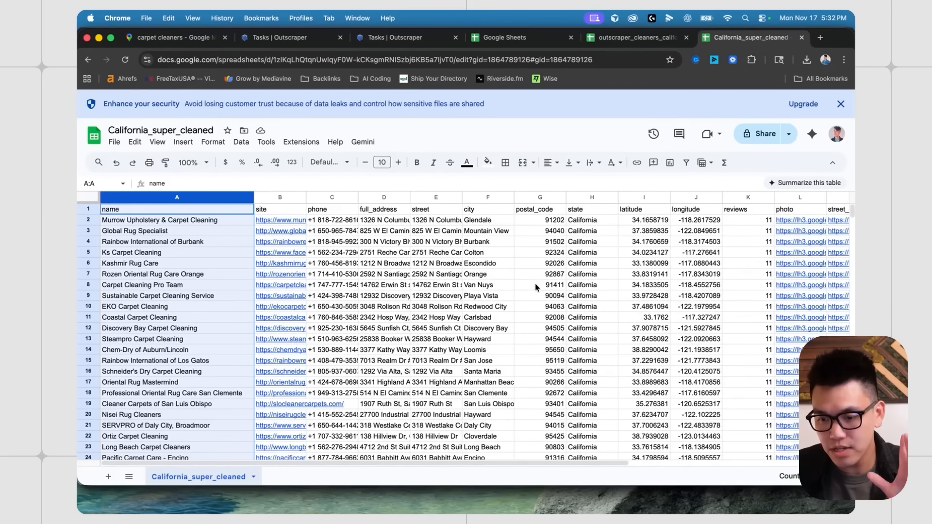
scroll(291, 252, "down", 1)
left_click(177, 242)
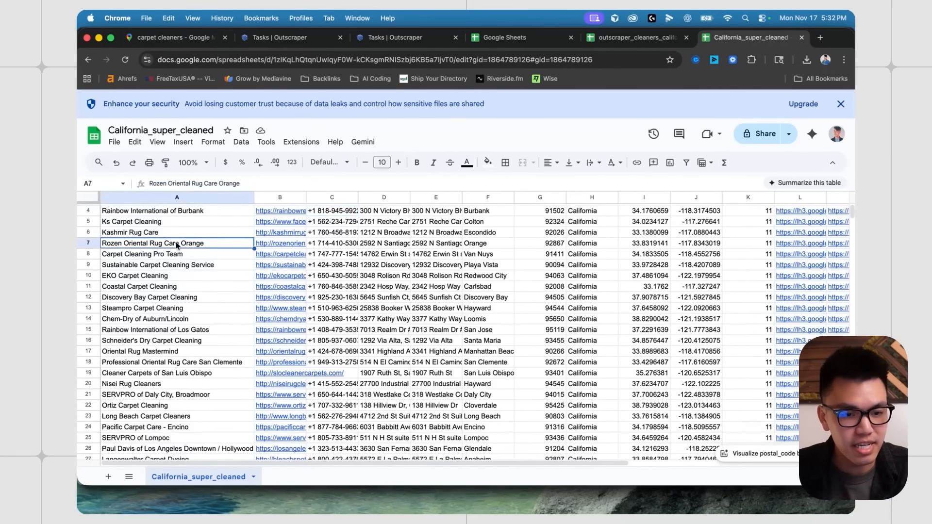
scroll(178, 284, "down", 3)
scroll(177, 279, "up", 3)
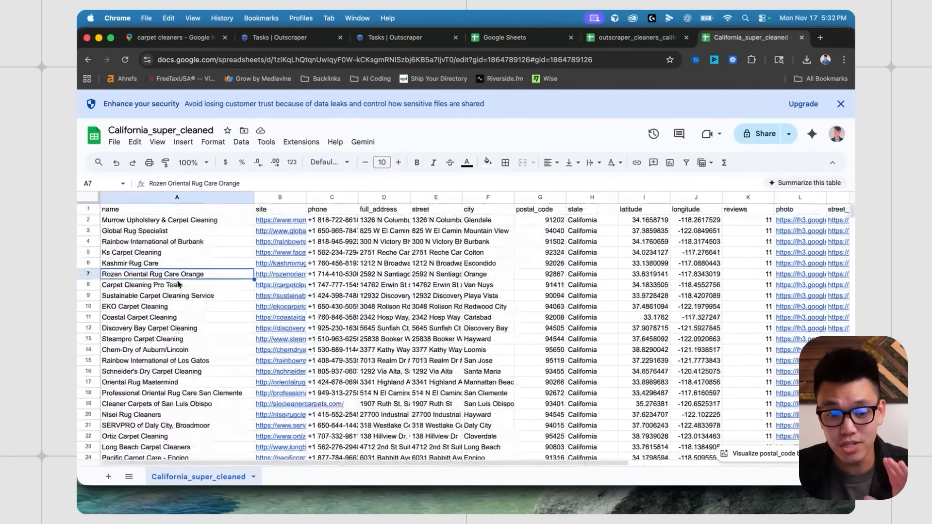
left_click(360, 245)
- Widen the phone and full_address columns and read the full address in D4
left_click_drag(357, 196, 465, 197)
left_click(490, 242)
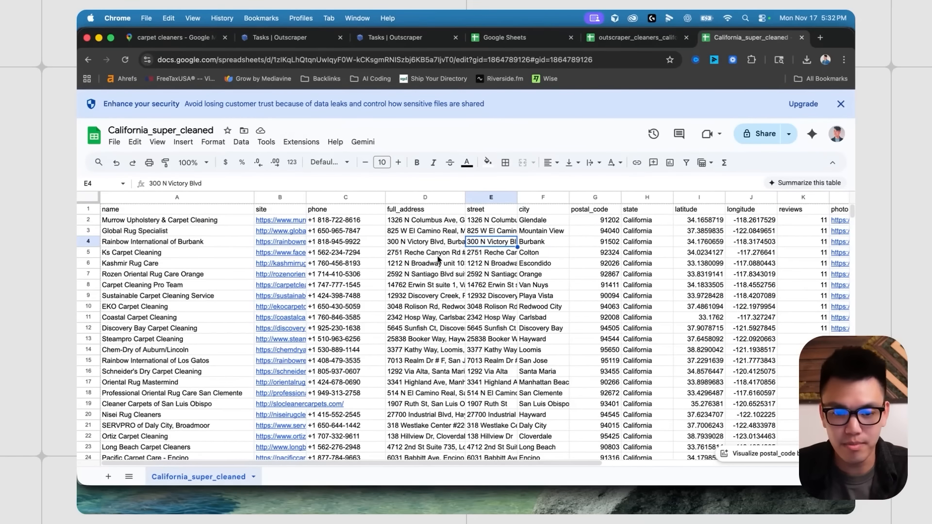
left_click(416, 244)
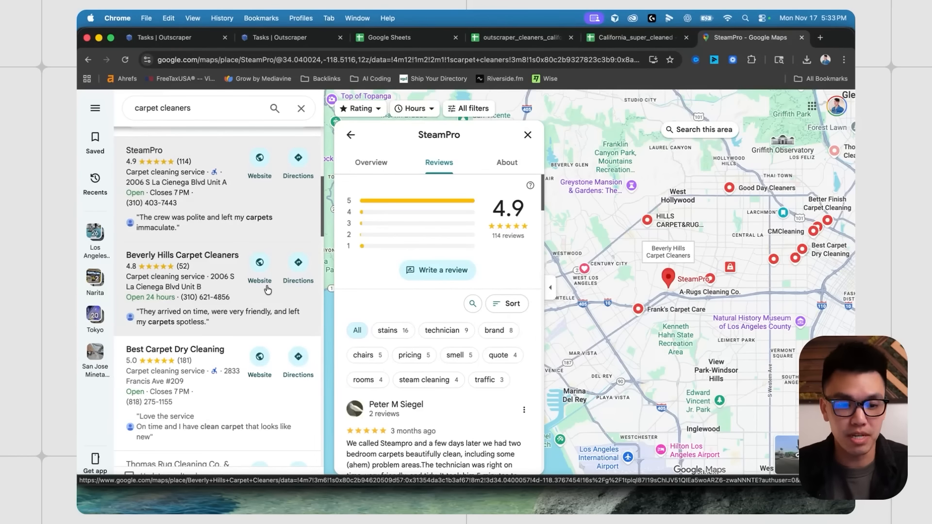
- Browse the Maps results and open Beverly Hills Carpet Cleaners' reviews
scroll(267, 290, "down", 1)
scroll(466, 335, "down", 2)
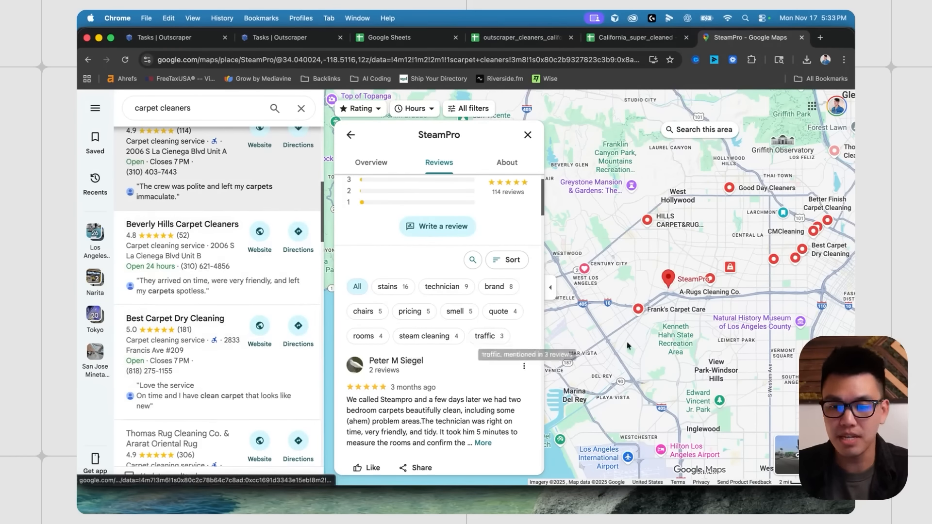
left_click_drag(708, 233, 642, 263)
scroll(213, 244, "up", 2)
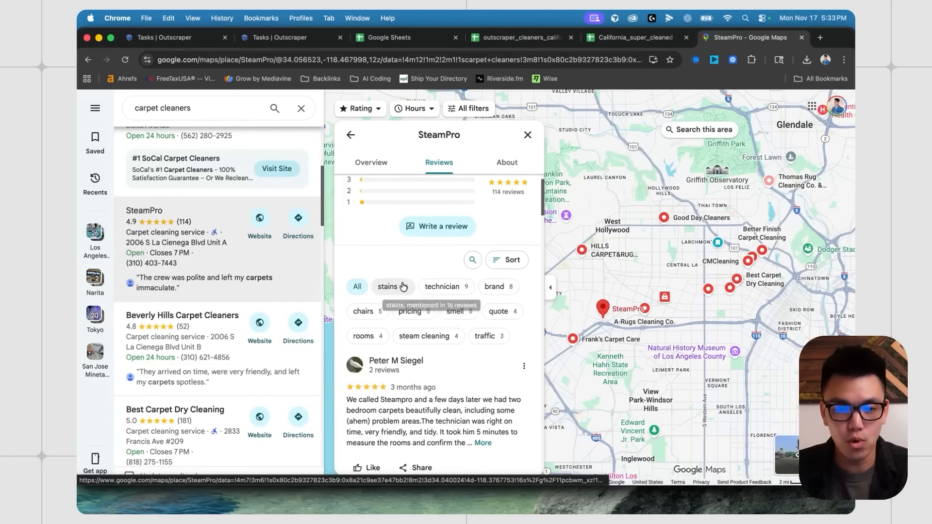
scroll(410, 305, "down", 1)
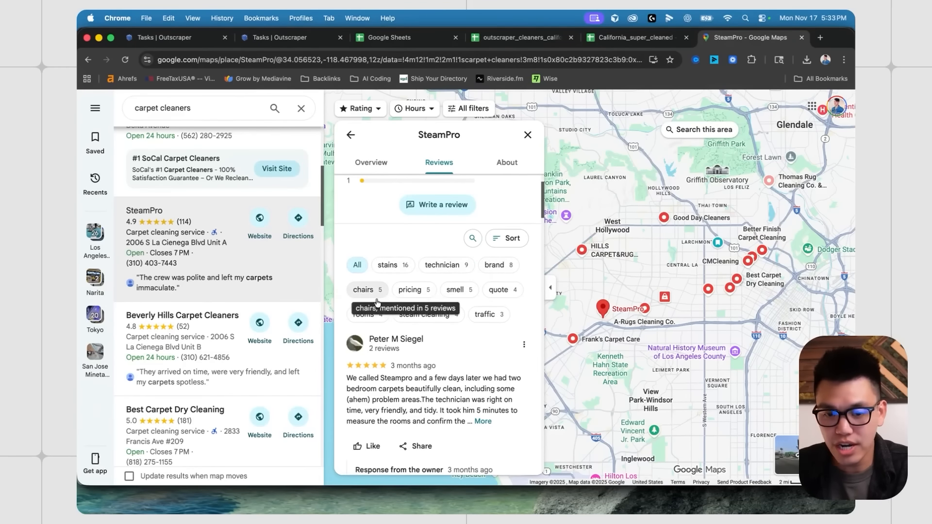
scroll(422, 318, "down", 1)
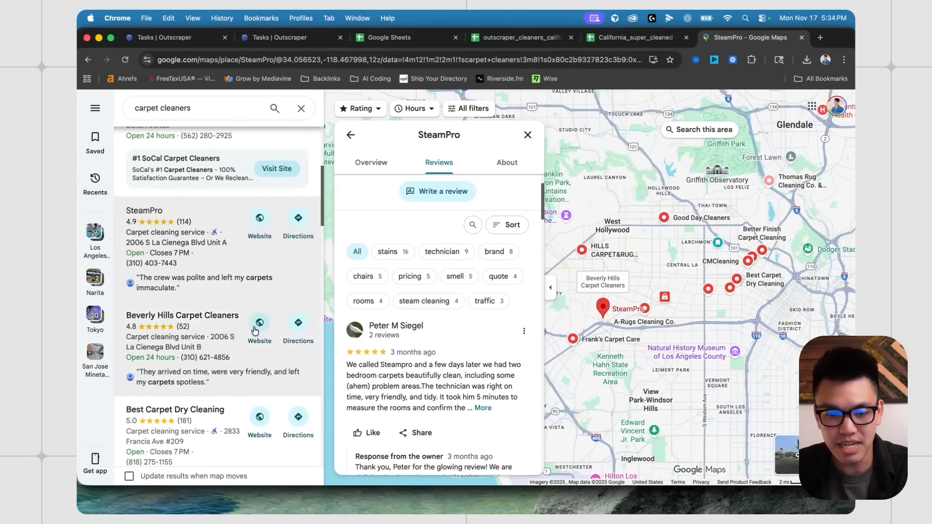
scroll(255, 331, "down", 1)
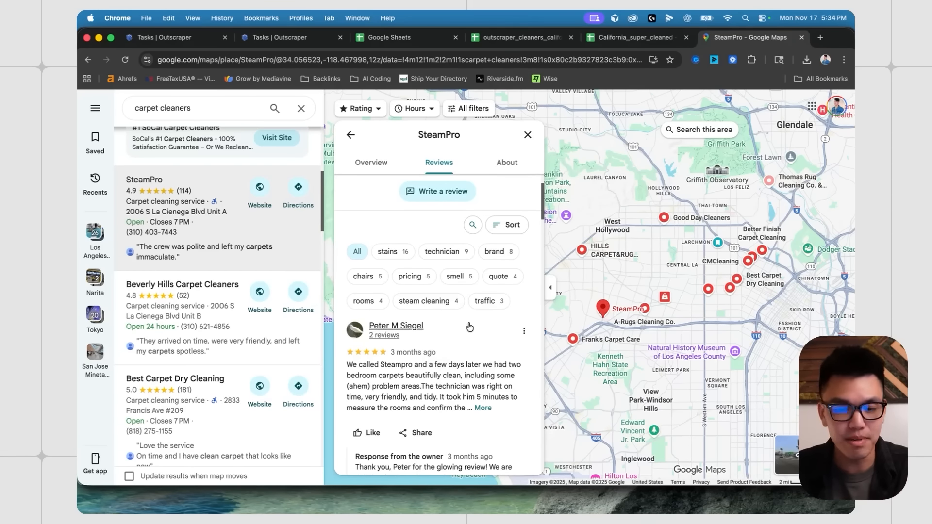
scroll(209, 337, "down", 1)
left_click(214, 329)
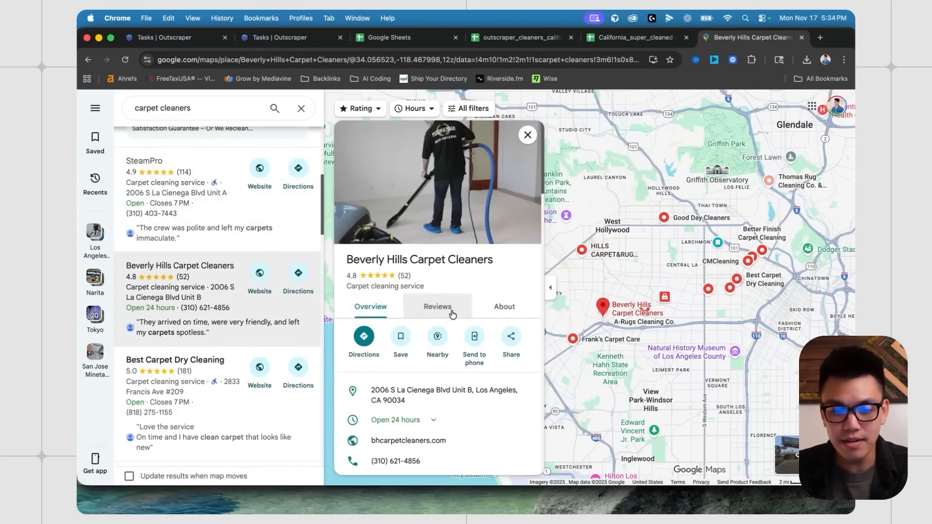
left_click(451, 311)
scroll(444, 330, "down", 1)
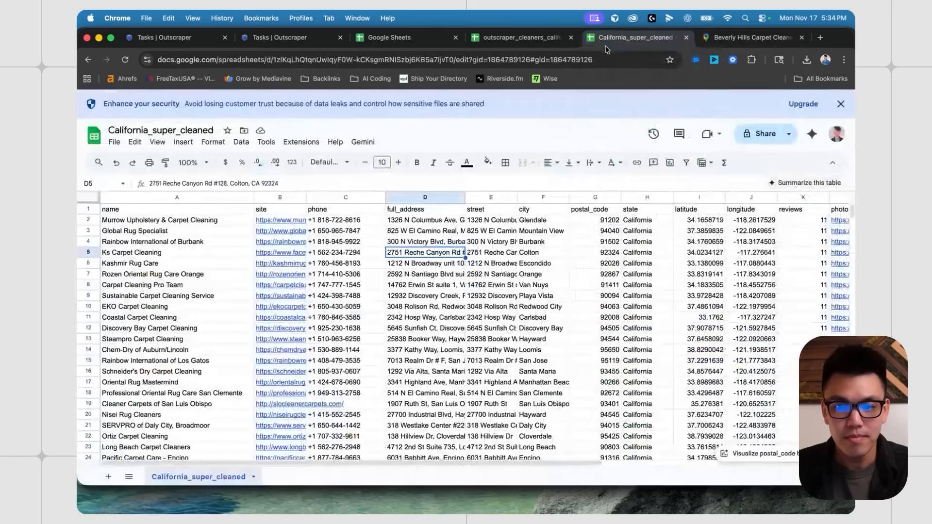
- Check the Van Nuys address in spreadsheet cell D8, then return to Maps
left_click(631, 38)
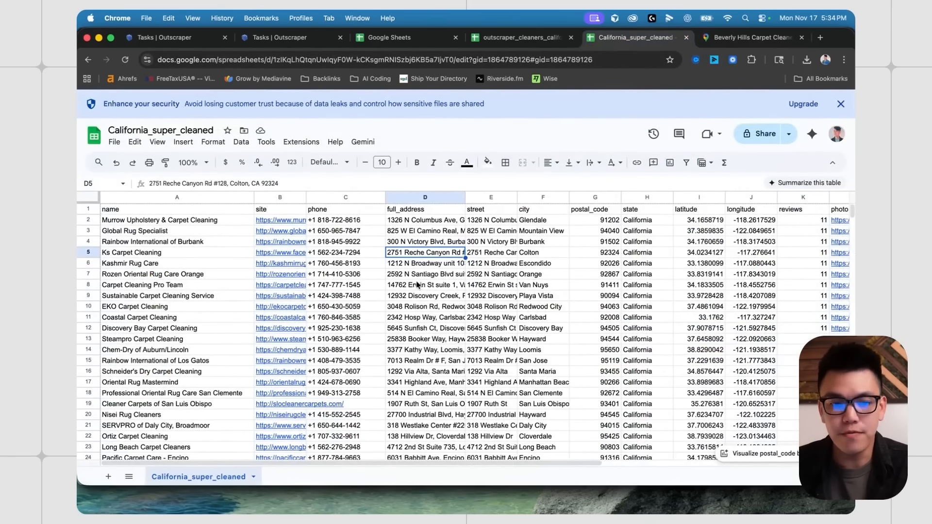
left_click(416, 285)
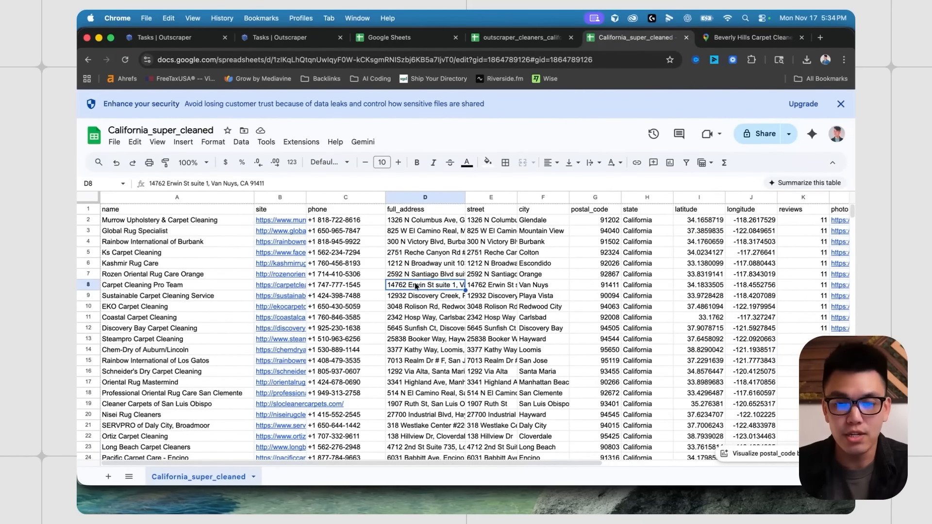
key("ctrl+Tab")
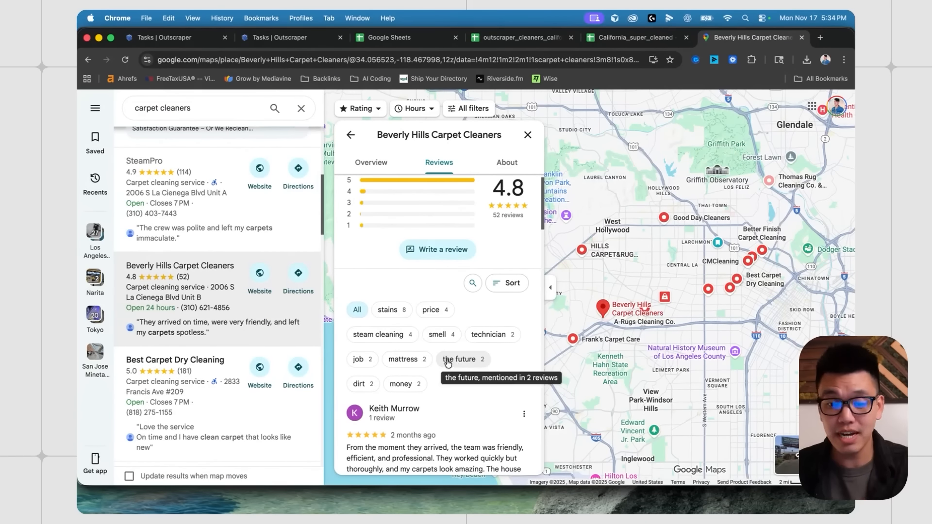
- Open Best Carpet Dry Cleaning and filter its reviews to those mentioning stains
scroll(215, 290, "down", 3)
left_click(215, 291)
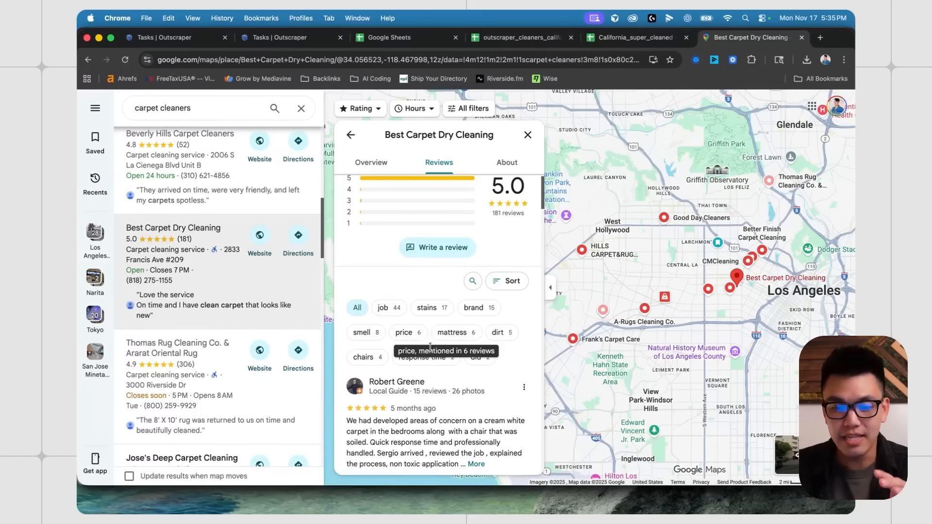
left_click(433, 309)
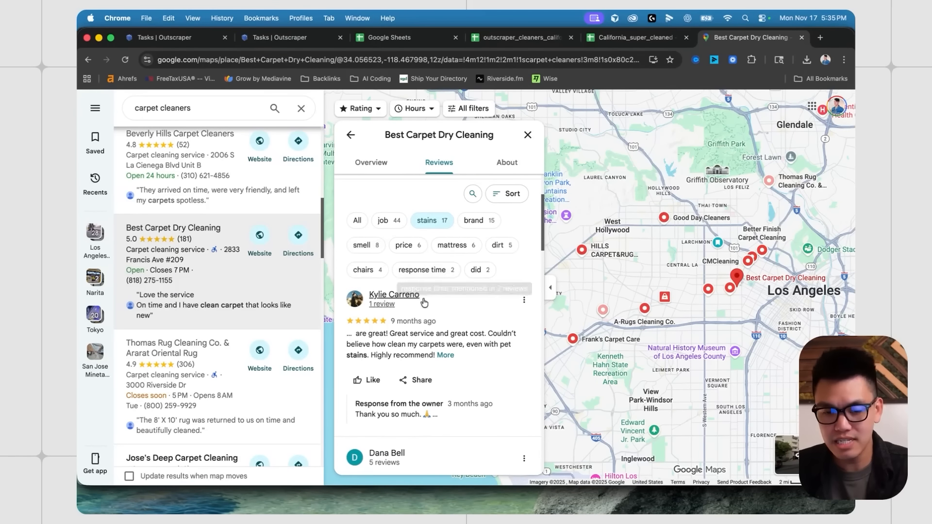
scroll(230, 344, "down", 3)
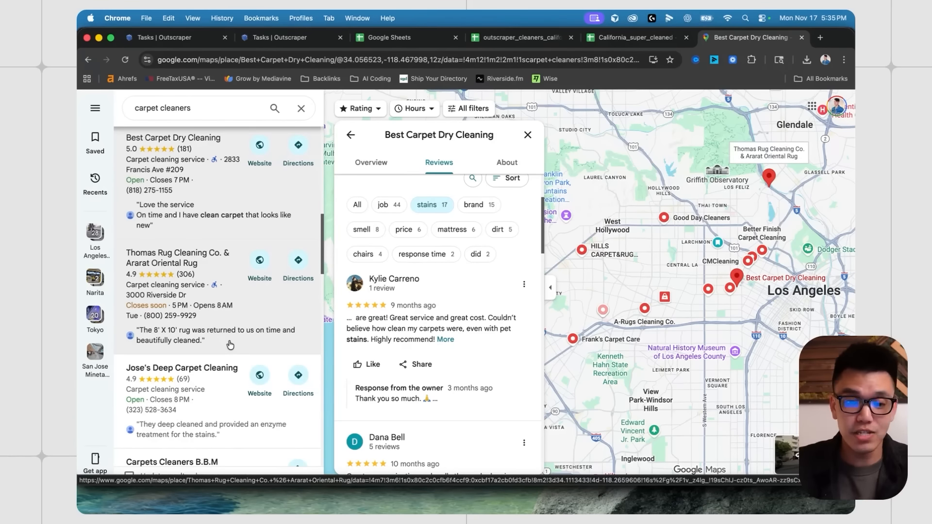
scroll(230, 340, "down", 2)
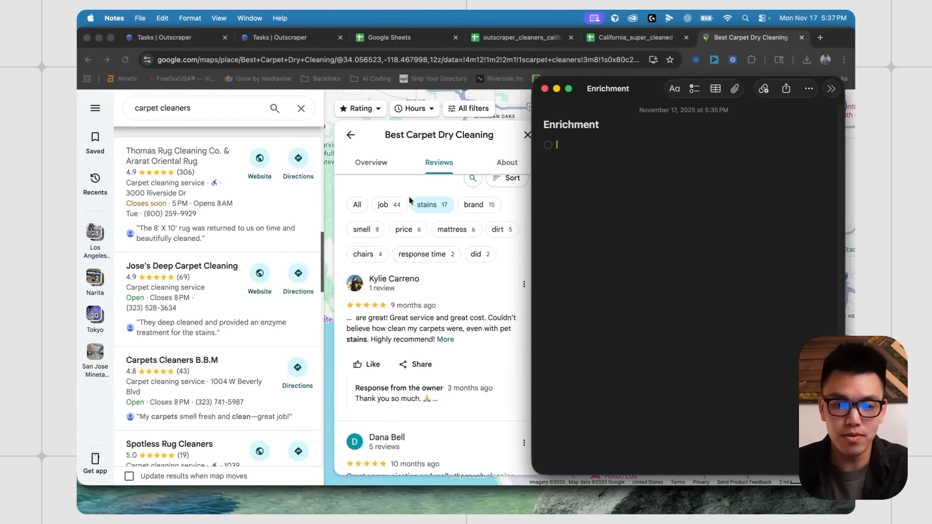
- Tidy the Enrichment checklist items from Smell through Communication, then go back to Chrome
key("BackSpace")
key("BackSpace")
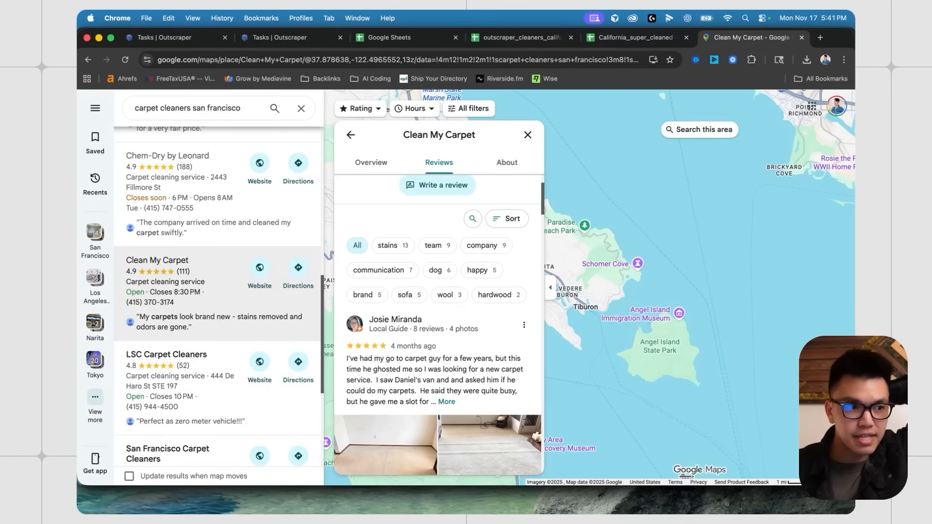
key("super+Tab")
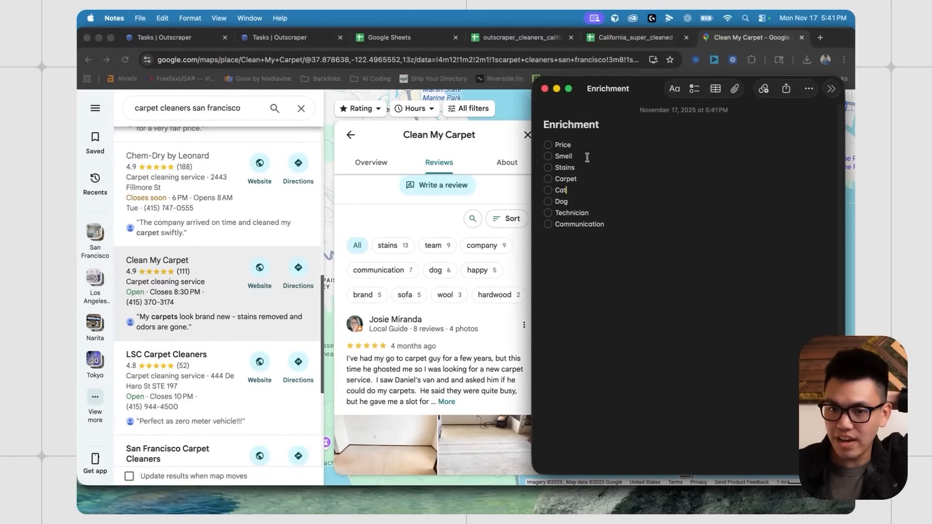
left_click(584, 157)
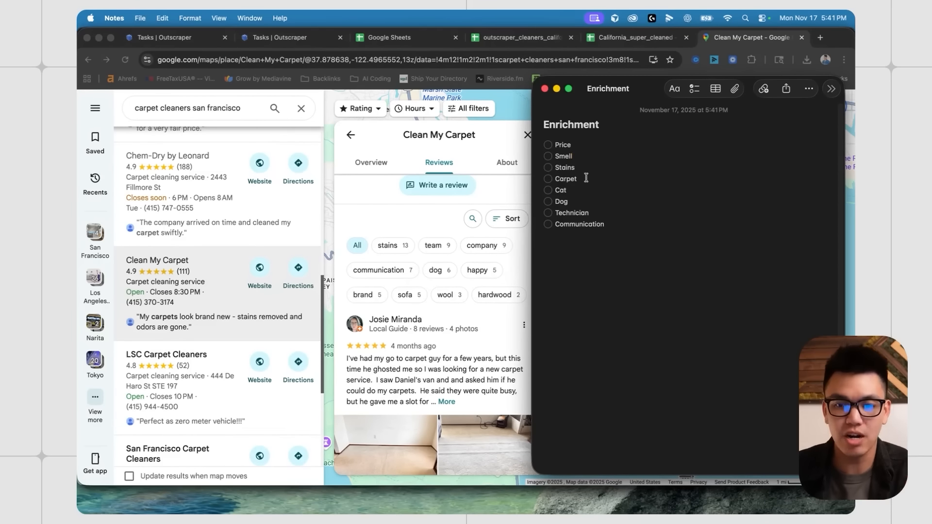
left_click(617, 224)
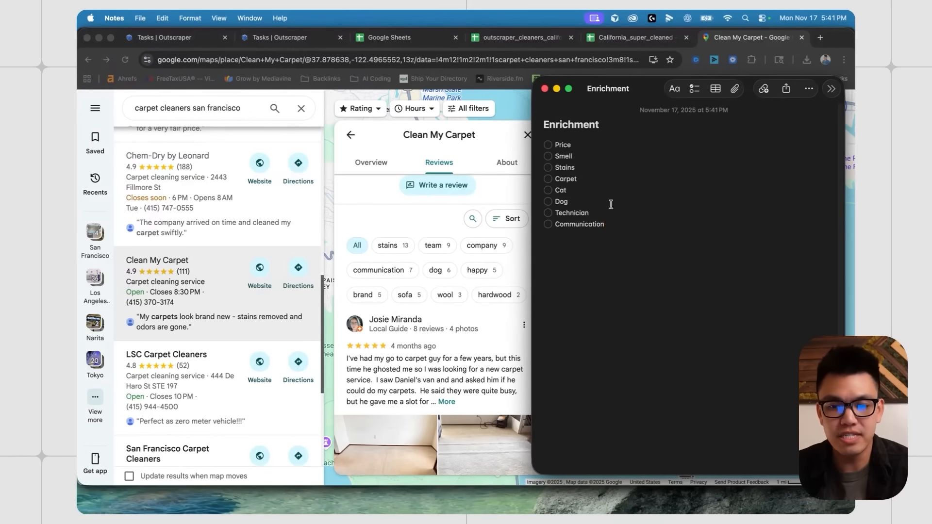
left_click(223, 303)
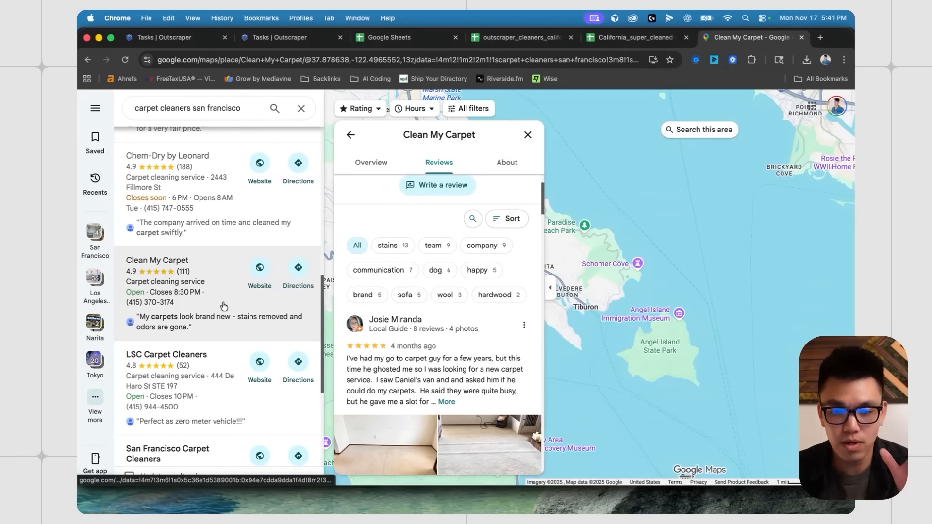
left_click(819, 38)
- Load enrich.directory and open its Google Maps review enricher page
type("enrich.directory")
key("Return")
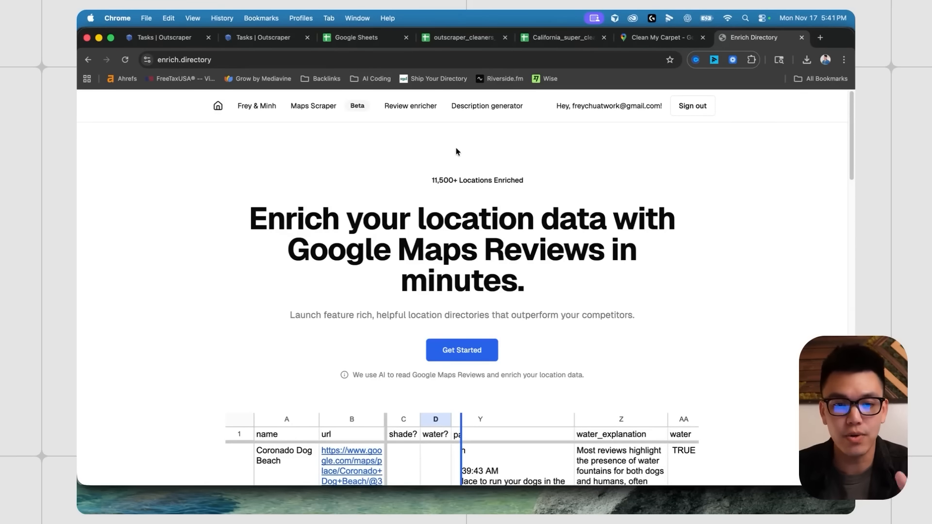
left_click(396, 107)
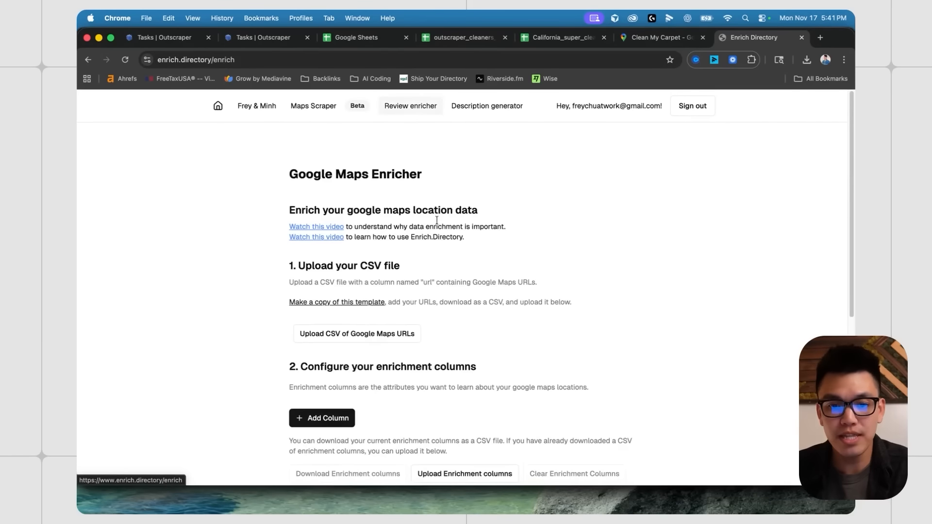
scroll(461, 218, "down", 5)
scroll(476, 218, "up", 3)
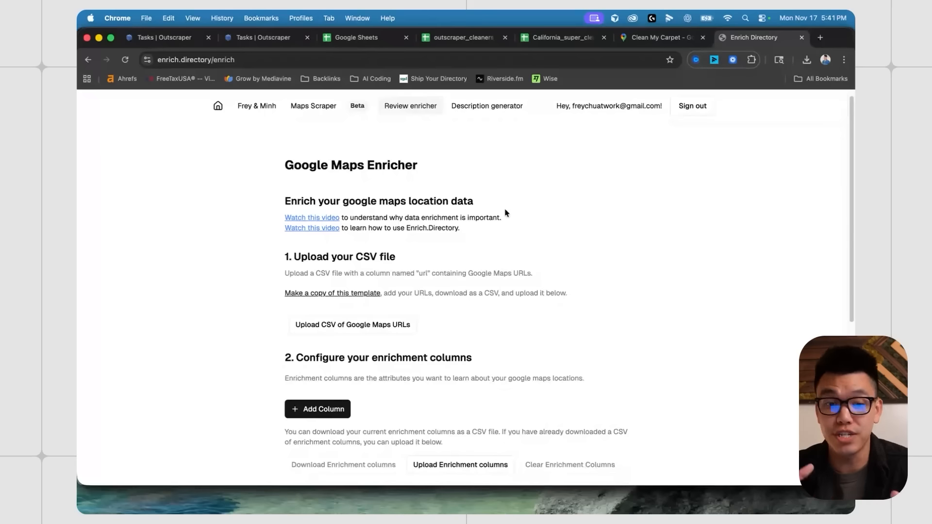
scroll(491, 222, "down", 1)
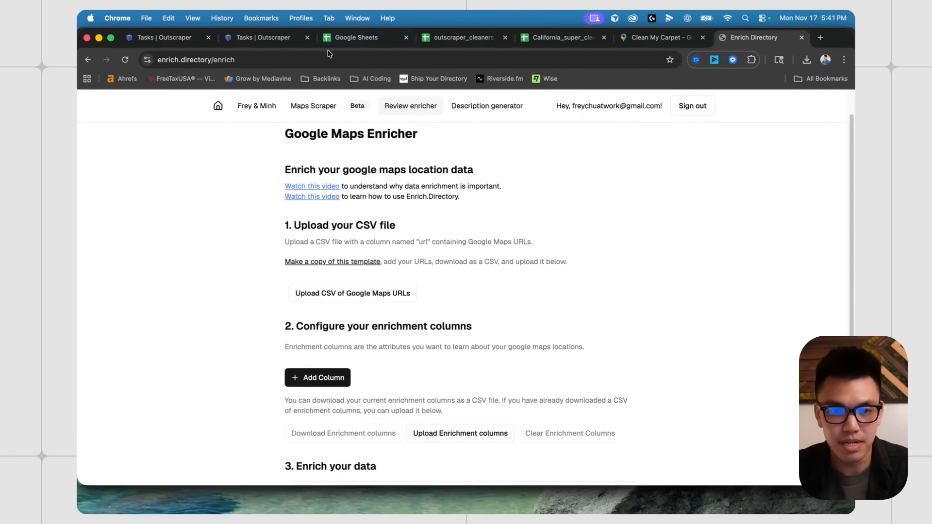
- Switch back to the California_super_cleaned spreadsheet
left_click(563, 37)
scroll(226, 253, "down", 3)
left_click(226, 235)
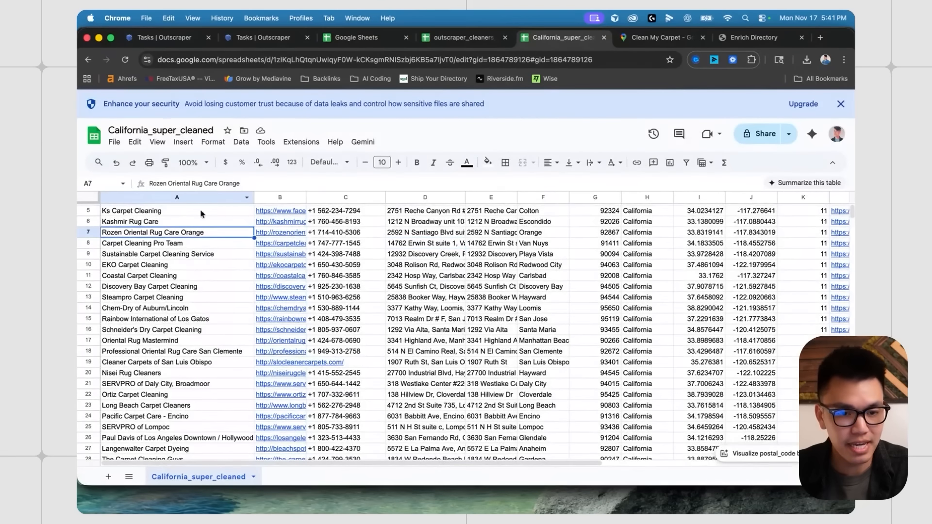
- Download California_super_cleaned as a CSV named 'forenr' to the Desktop
scroll(217, 229, "up", 2)
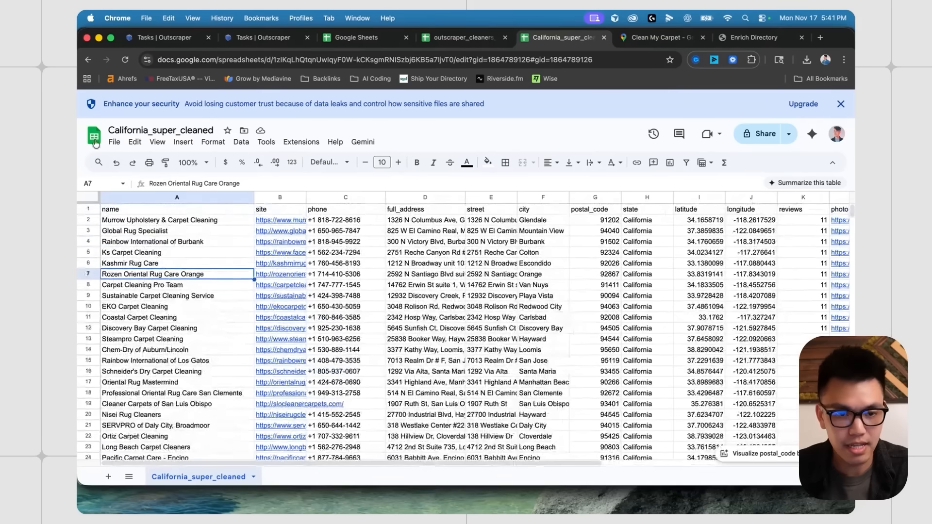
left_click(114, 142)
mouse_move(200, 267)
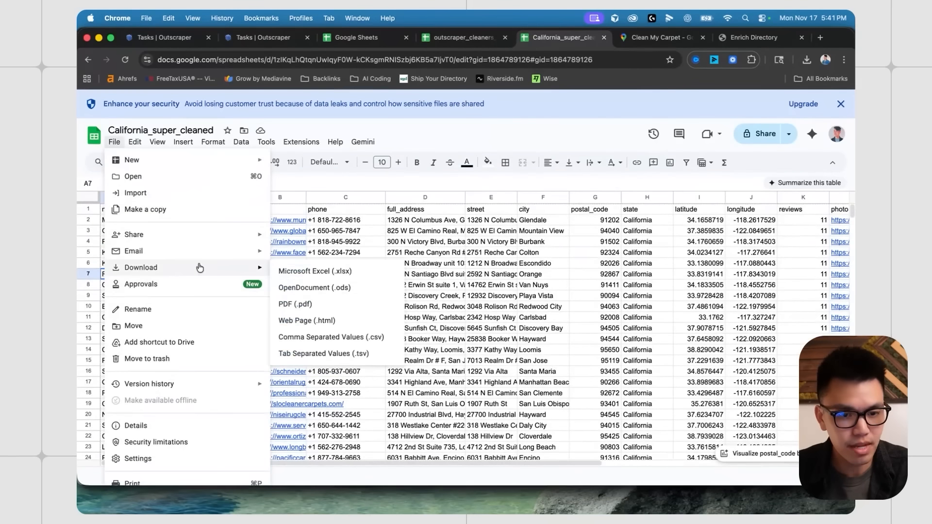
left_click(355, 337)
type("f")
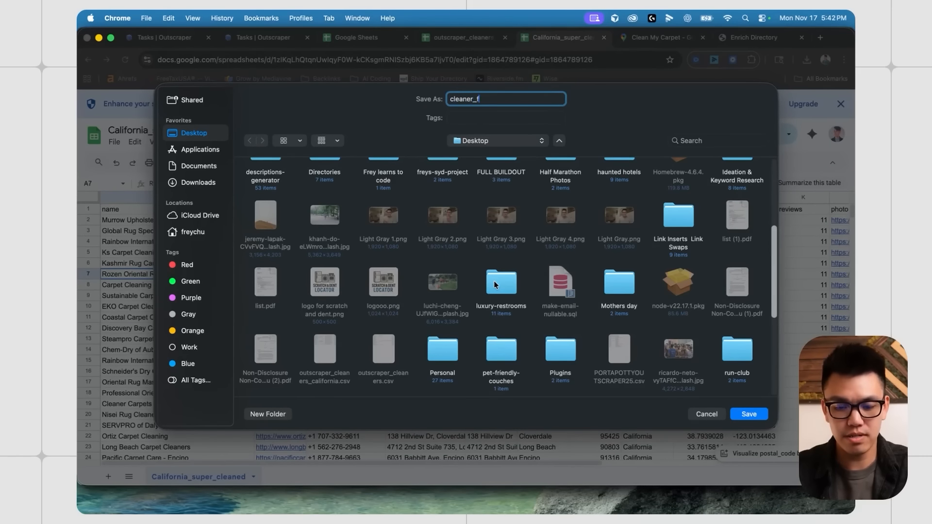
type("orenrich")
key("Return")
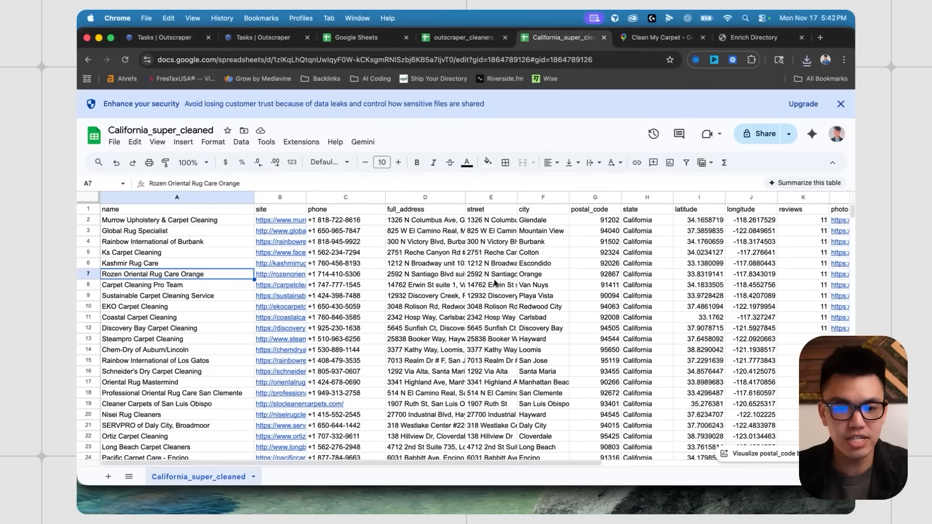
left_click(750, 37)
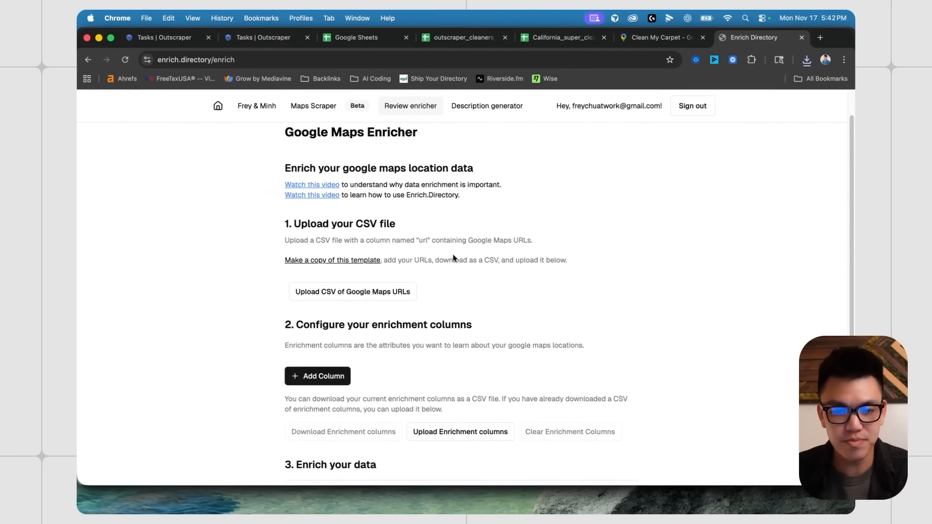
- Upload the saved CSV of Google Maps URLs to the enricher
scroll(383, 324, "down", 3)
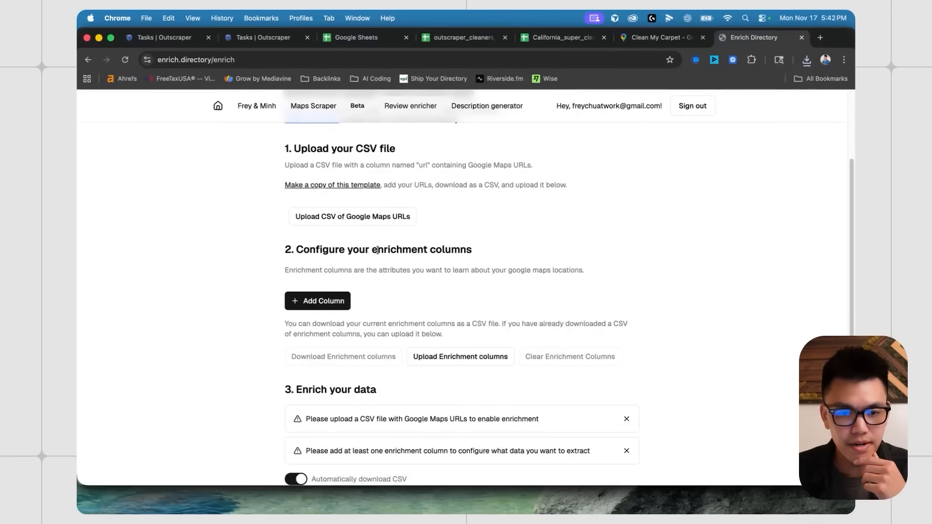
left_click(353, 217)
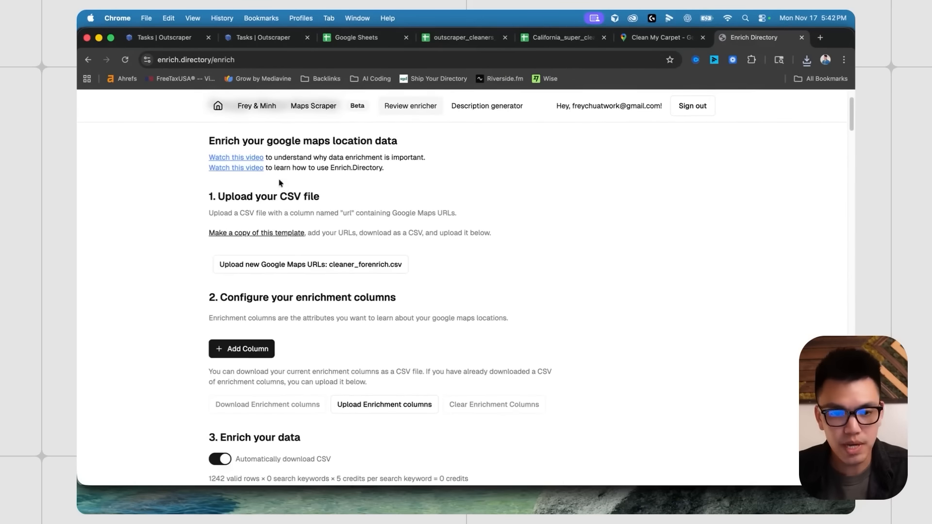
scroll(264, 202, "down", 10)
scroll(264, 201, "up", 2)
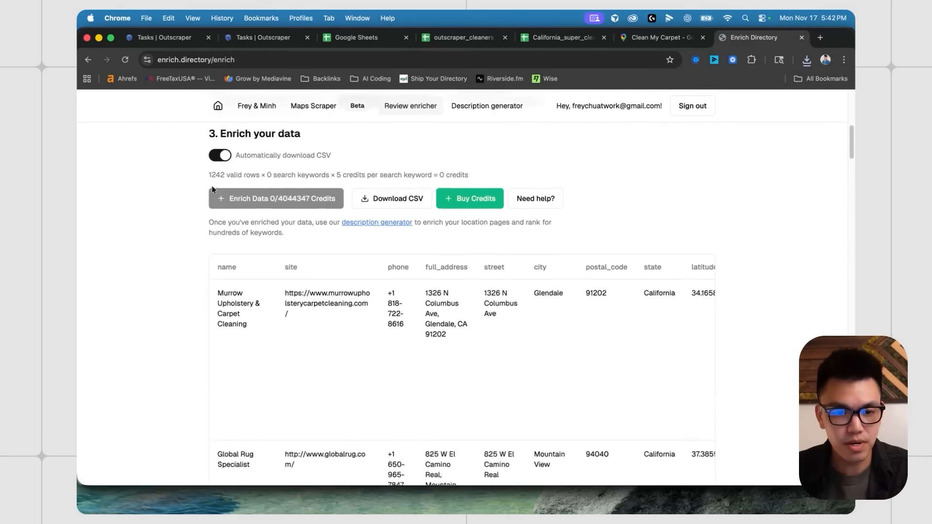
left_click_drag(207, 212, 230, 213)
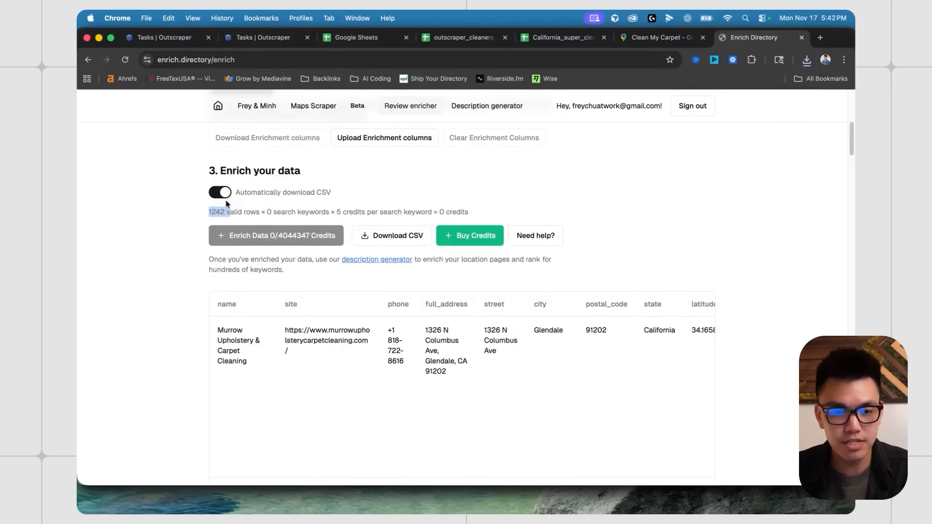
left_click(246, 214)
- Check the name column A in the spreadsheet, then return to the enricher page
left_click(546, 39)
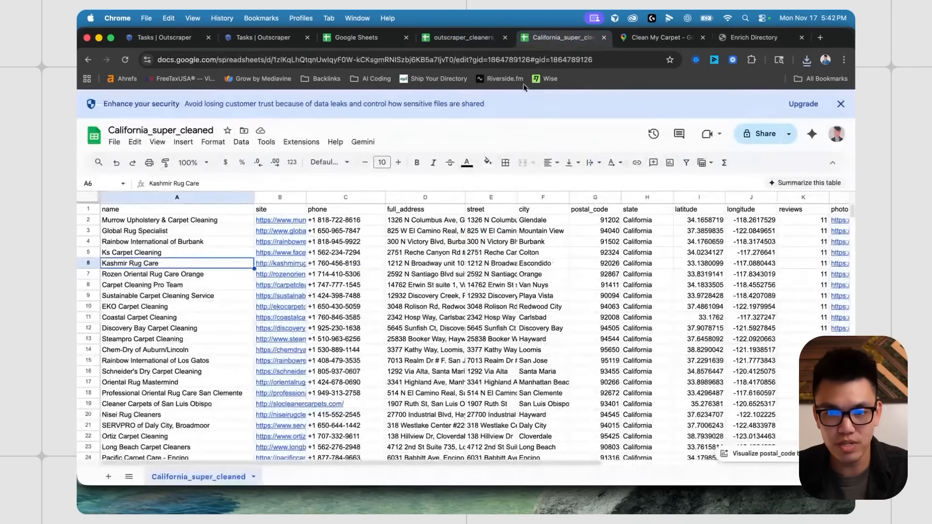
left_click(150, 196)
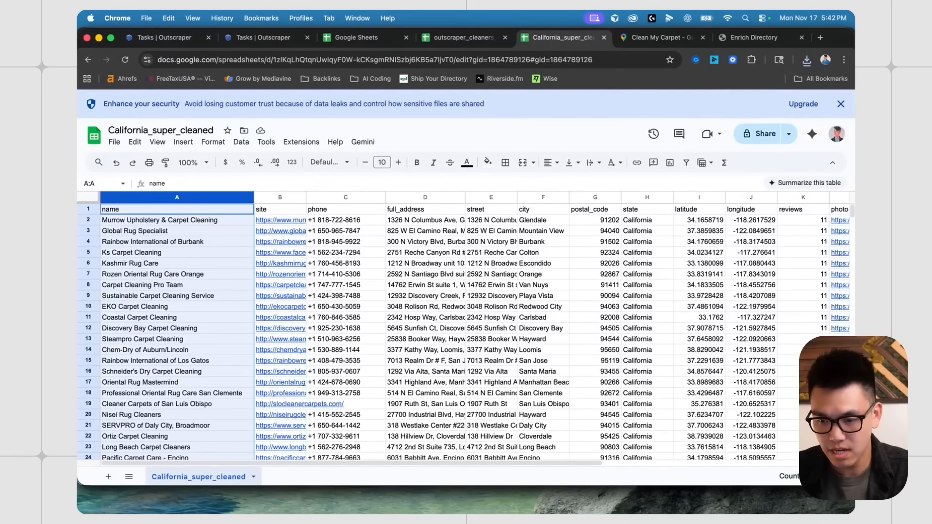
left_click(754, 37)
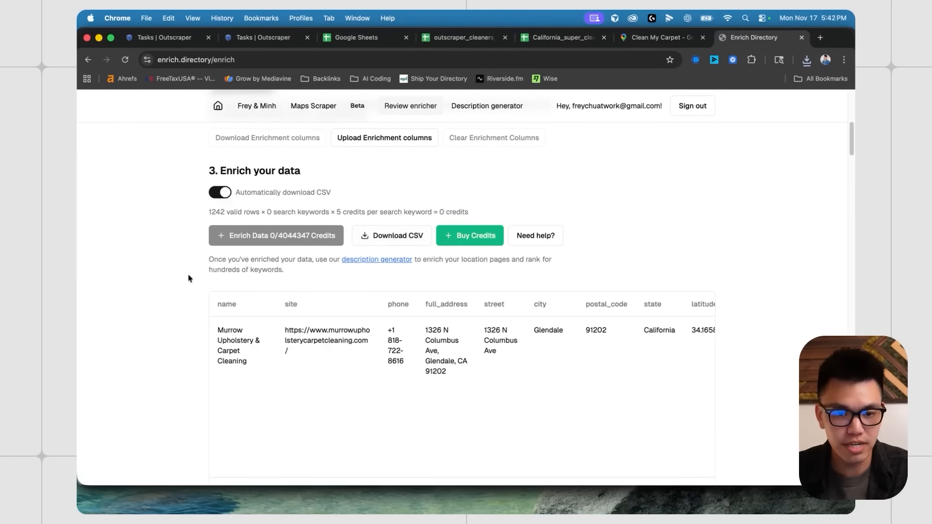
scroll(329, 348, "down", 3)
scroll(561, 262, "right", 2)
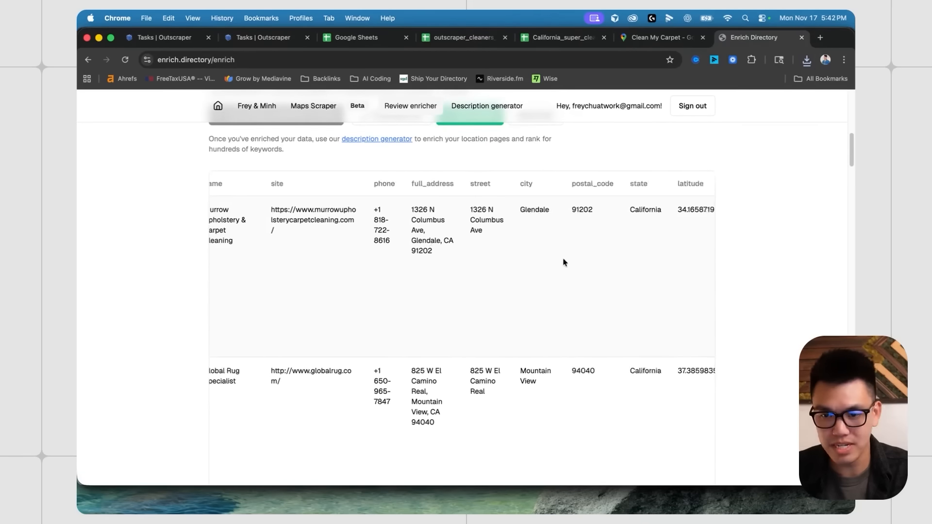
scroll(561, 262, "left", 2)
scroll(562, 262, "up", 10)
scroll(165, 277, "down", 4)
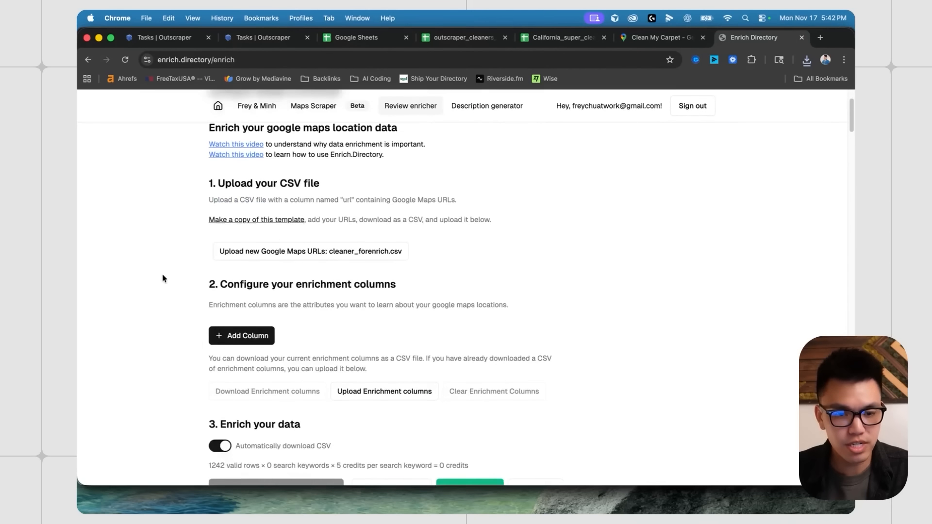
- Add an enrichment column named Price with the search keyword Price
left_click(248, 250)
scroll(292, 255, "down", 1)
left_click(277, 236)
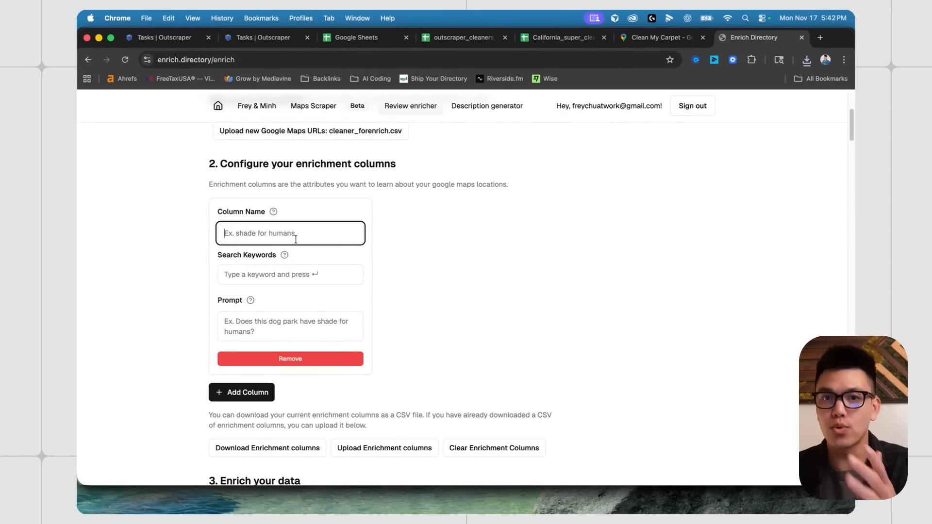
key("super+Tab")
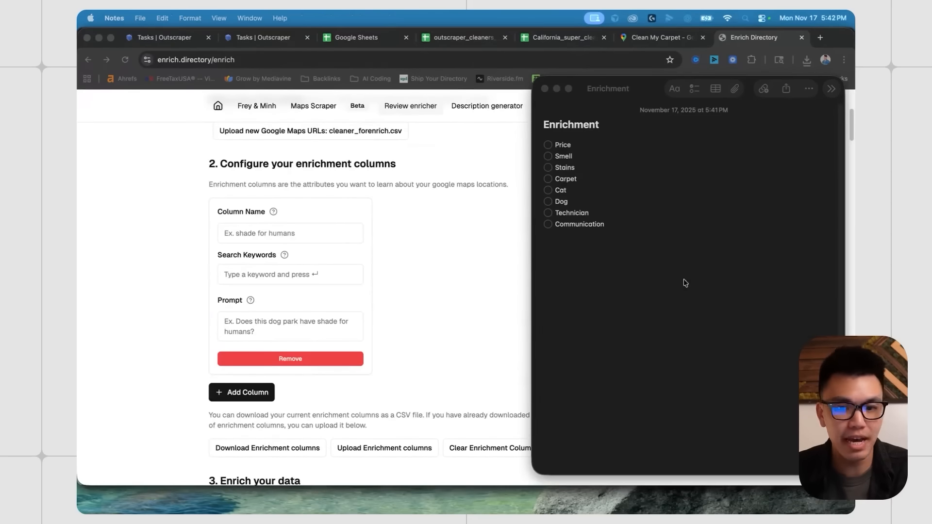
left_click(298, 237)
type("Price")
left_click(273, 280)
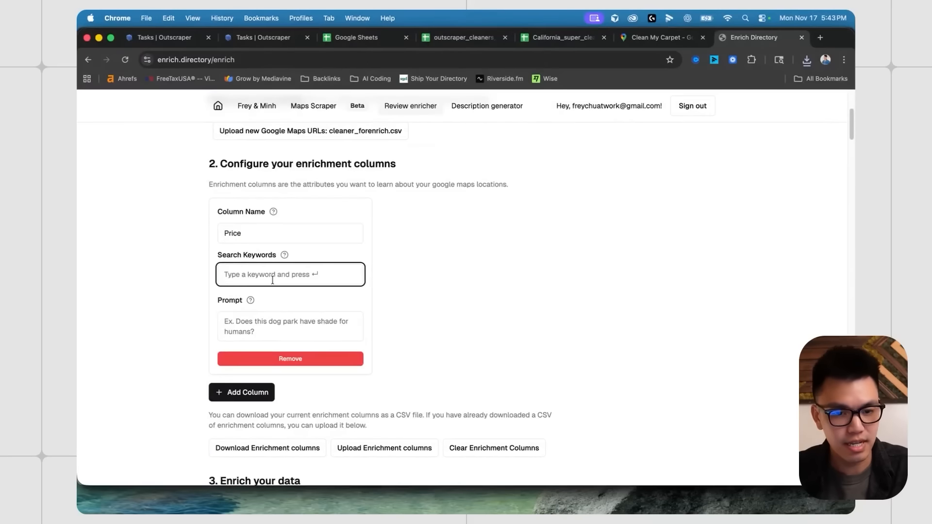
type("Price")
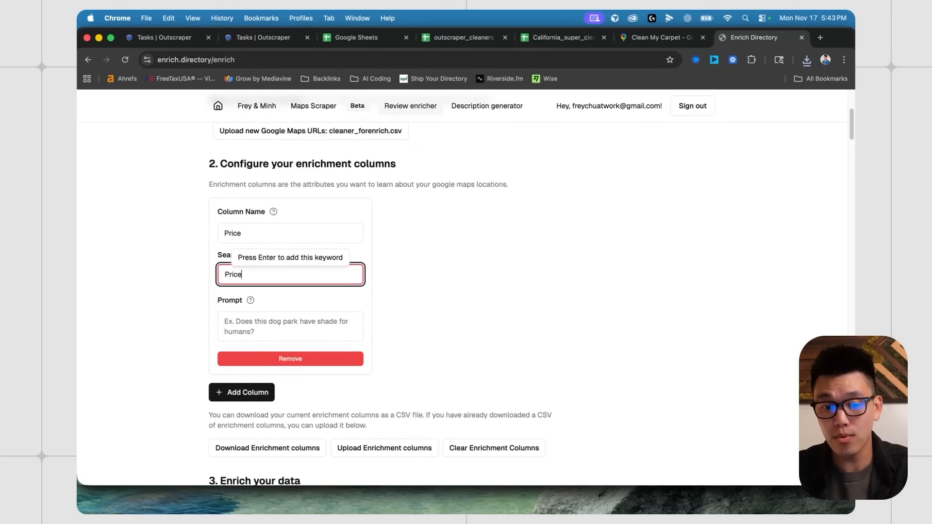
key("Return")
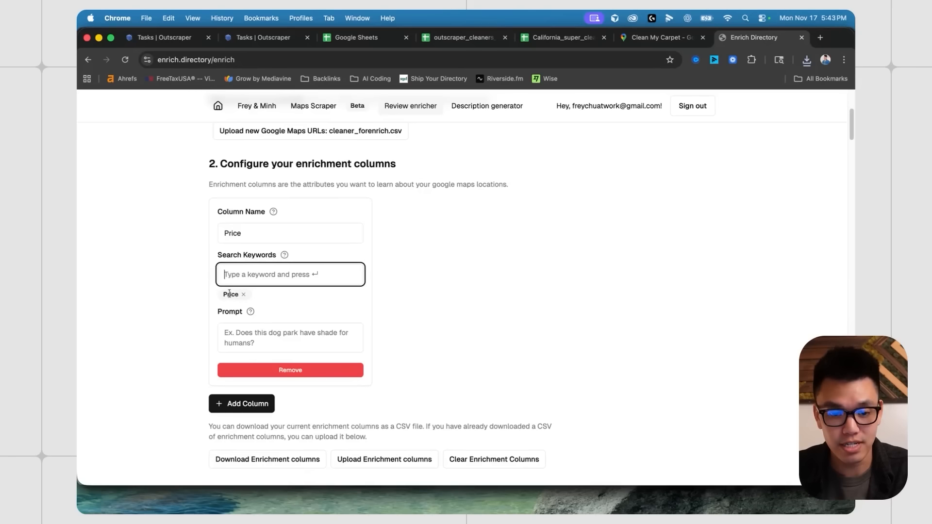
left_click(311, 333)
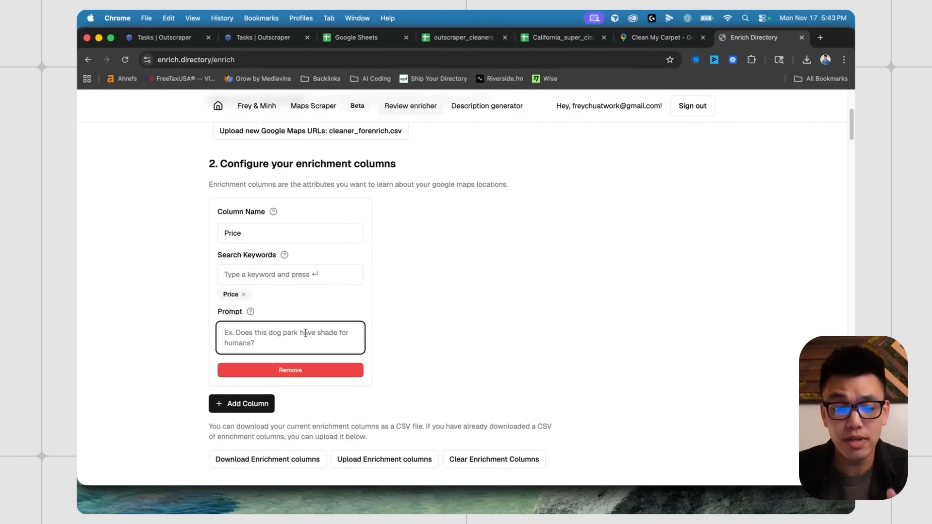
left_click(660, 37)
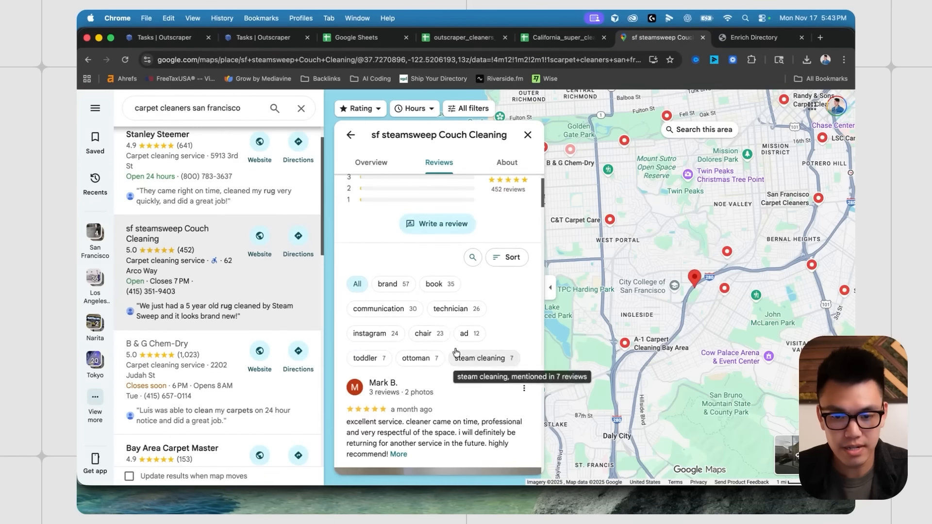
- Read another listing's pricing reviews, then begin the Price prompt with 'is the carpet cleaning pr'
scroll(239, 244, "up", 1)
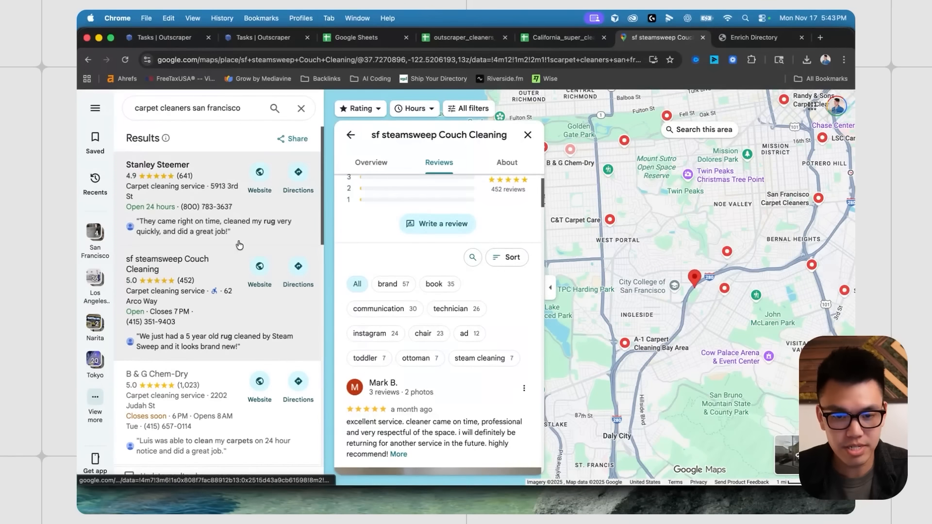
left_click(239, 238)
left_click(439, 305)
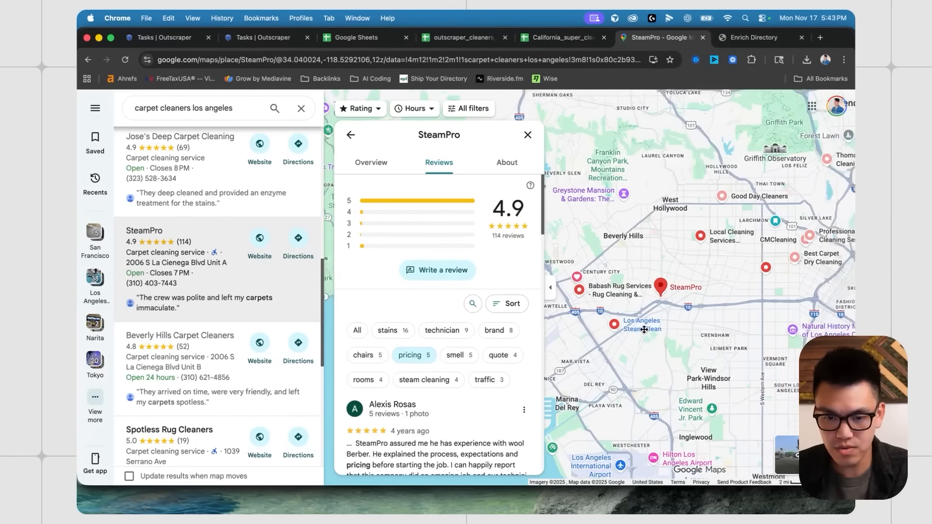
scroll(644, 330, "up", 2)
scroll(378, 301, "down", 4)
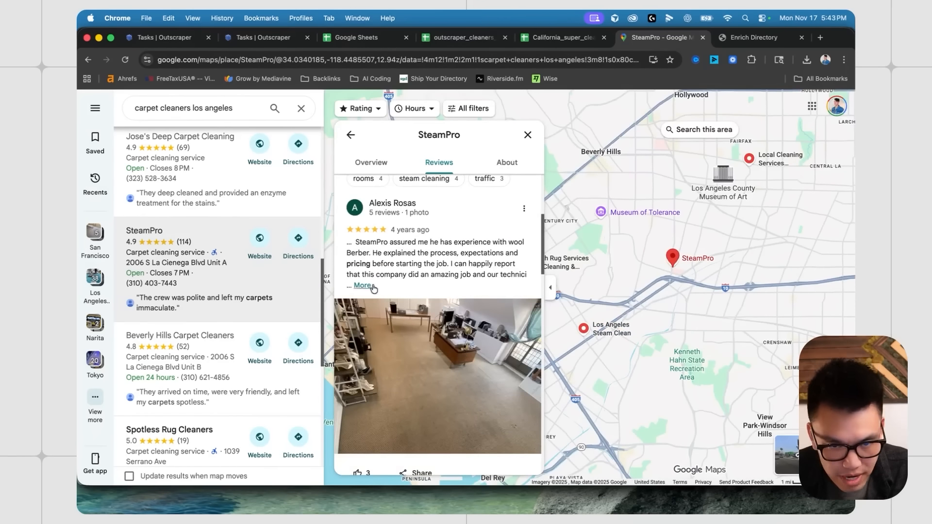
scroll(373, 289, "down", 6)
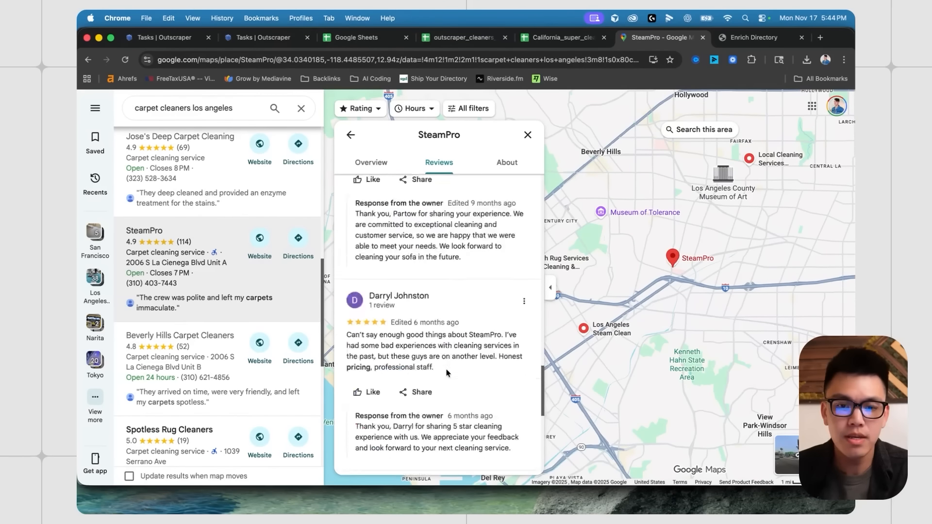
left_click(749, 35)
type("is t")
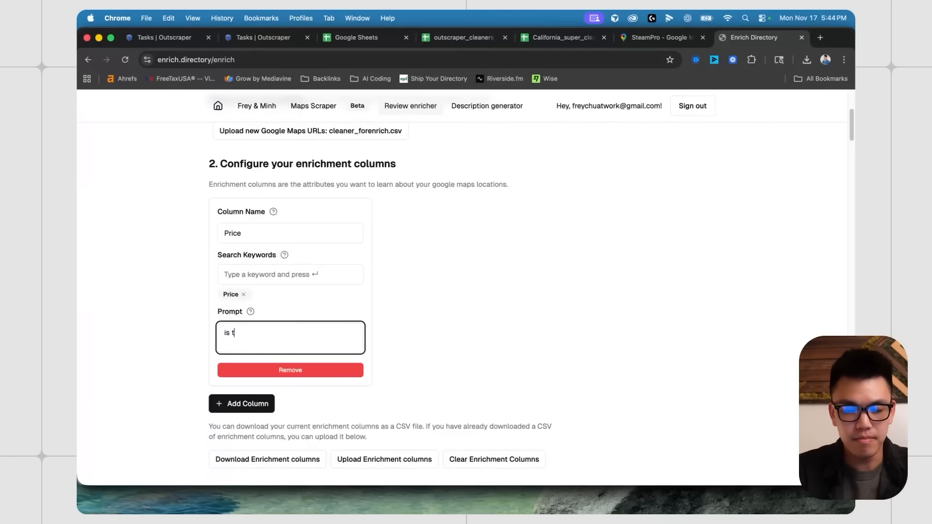
type("he carpet cleaning price fair?")
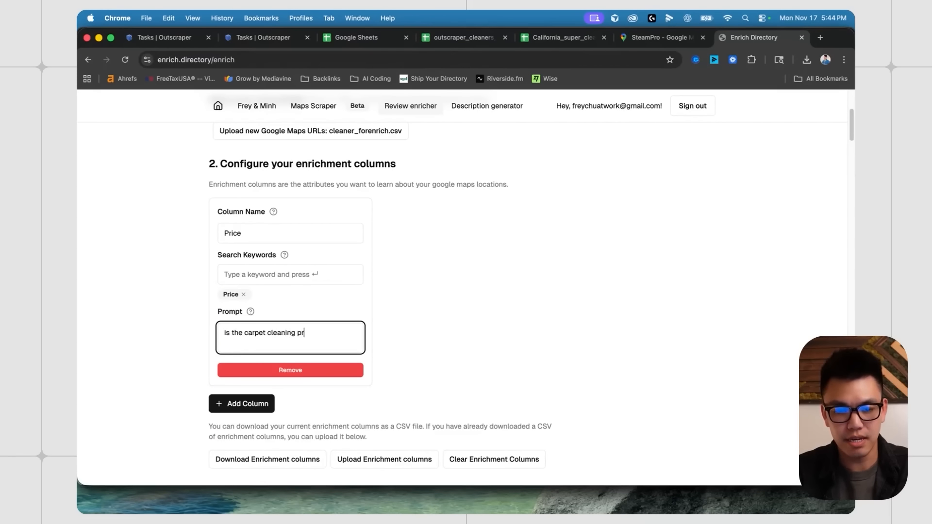
- Finish the Price prompt as 'is the carpet cleaning price fair and transparent?'
left_click(395, 297)
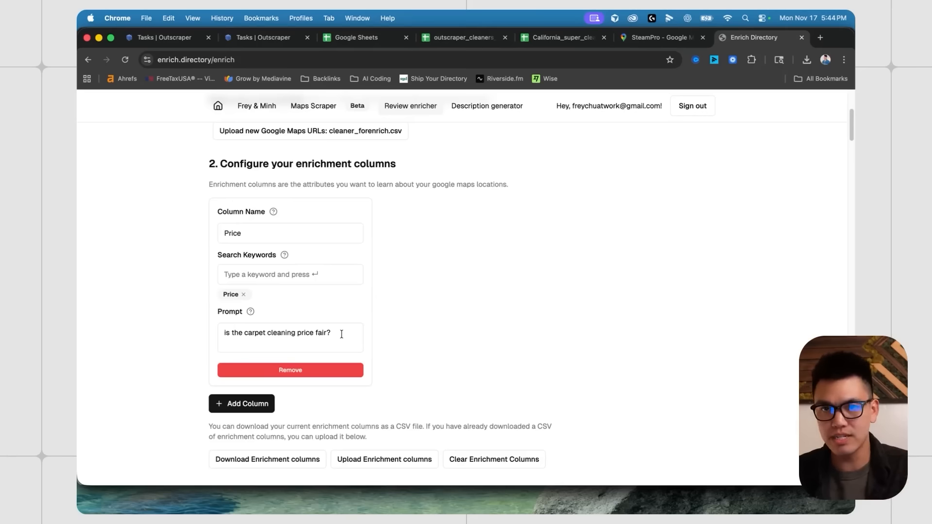
triple_click(341, 334)
left_click(340, 333)
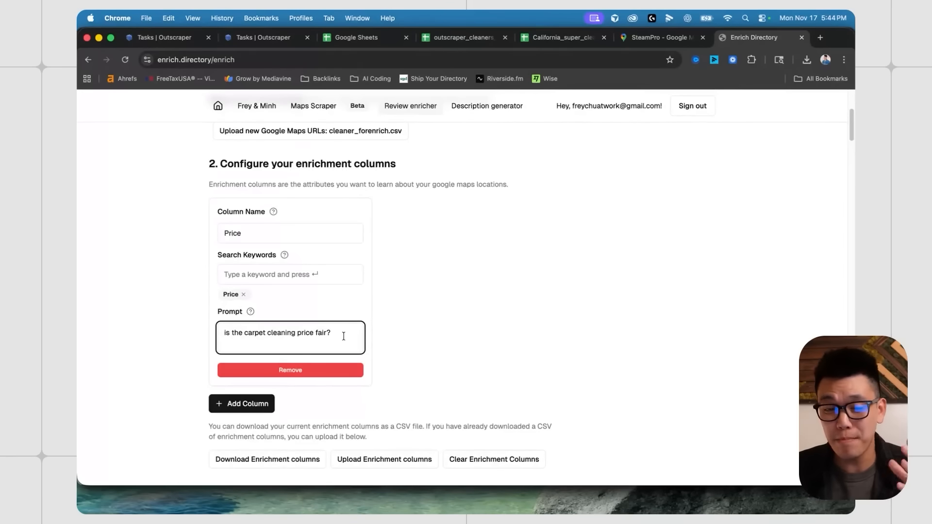
left_click(632, 39)
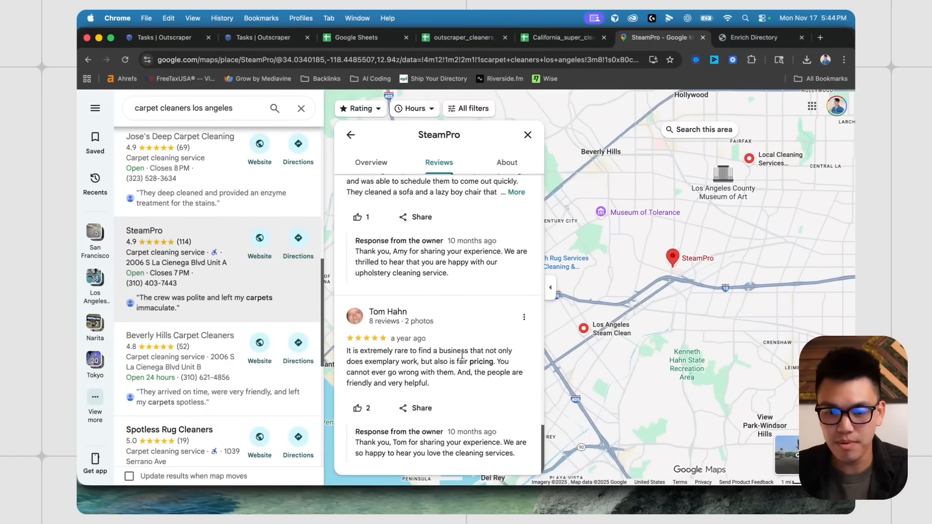
scroll(461, 355, "up", 1)
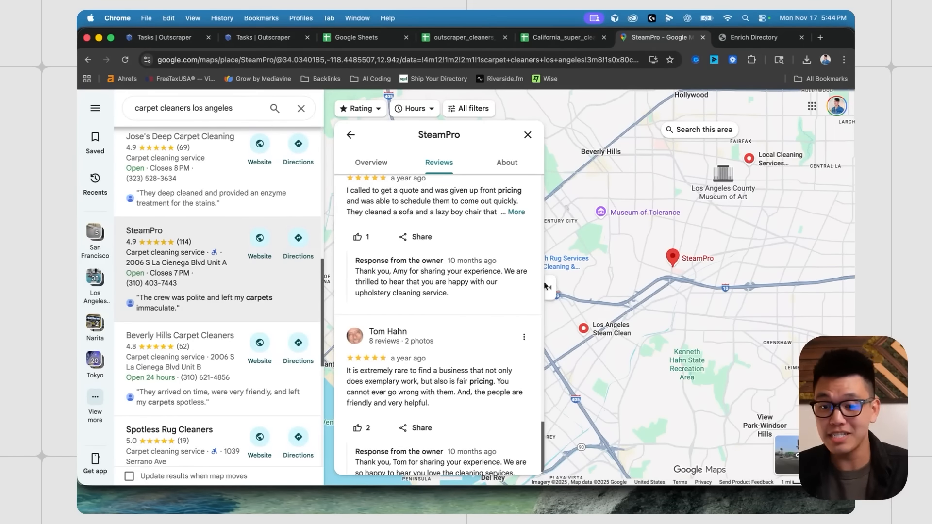
left_click(754, 37)
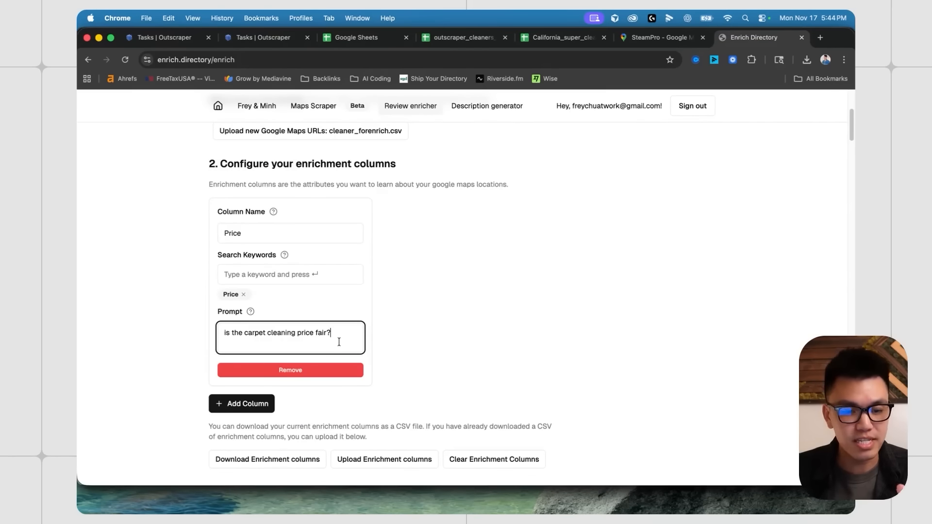
key("BackSpace")
type("and transparent?")
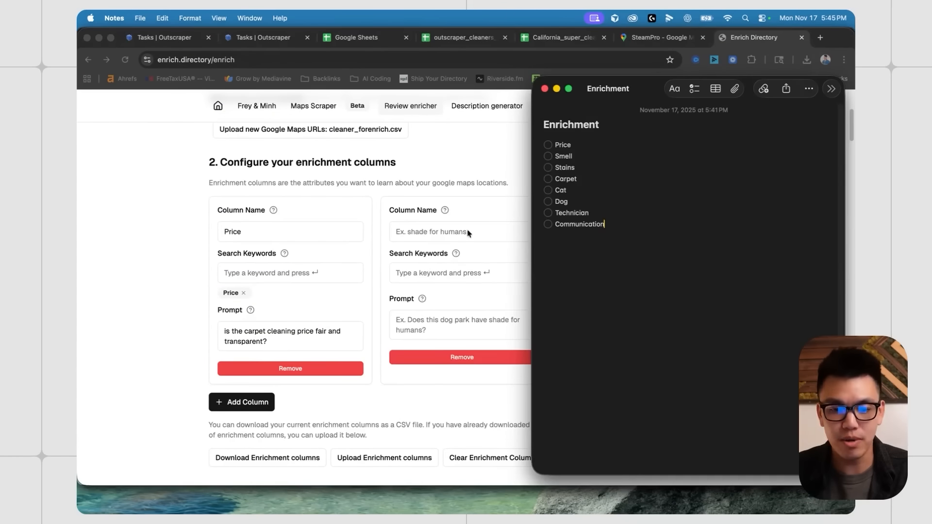
- Go through the note's Price, Smell, Stains, Carpet, Cat and Dog topics, then close it
left_click(577, 148)
left_click(577, 158)
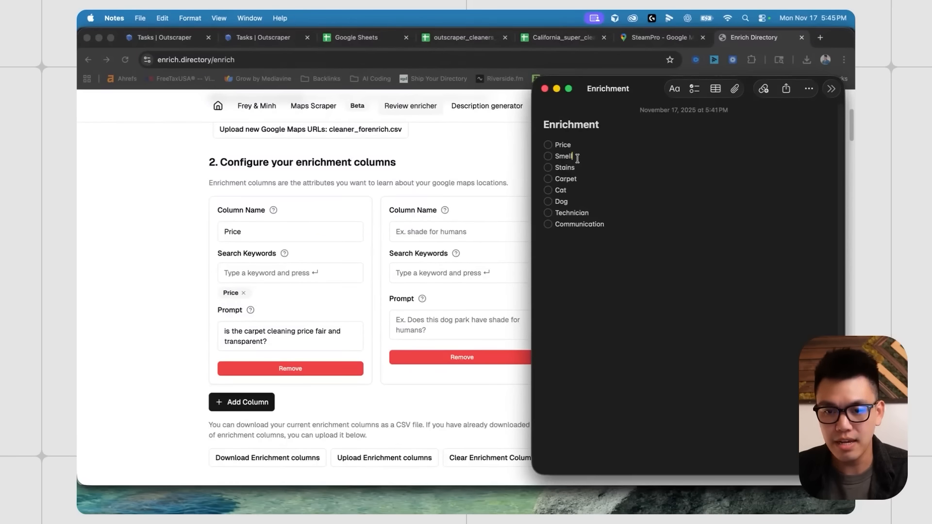
left_click(578, 168)
left_click(576, 156)
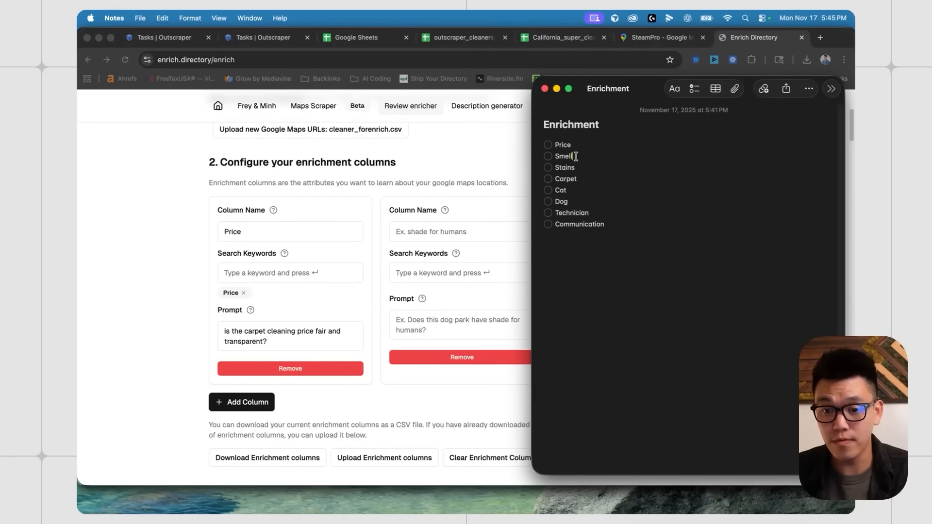
left_click(582, 171)
left_click(582, 180)
left_click(580, 189)
left_click(582, 200)
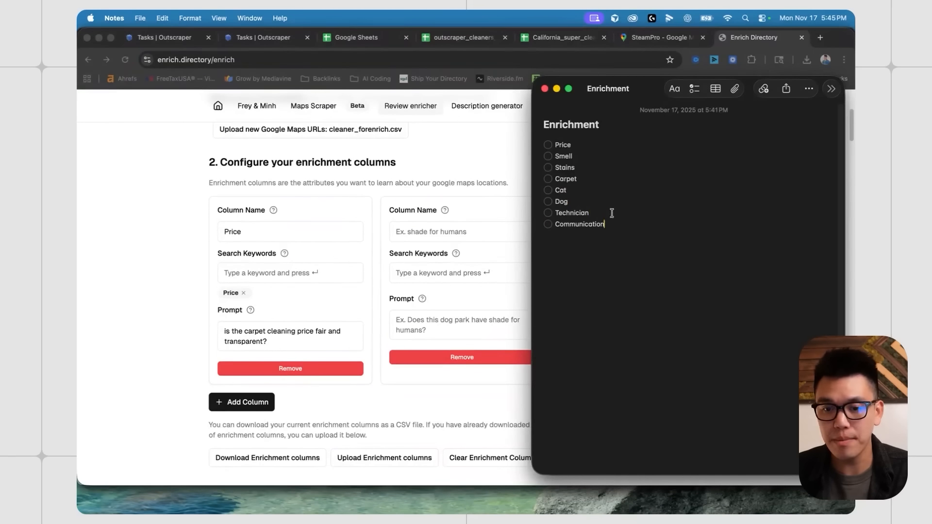
key("super+w")
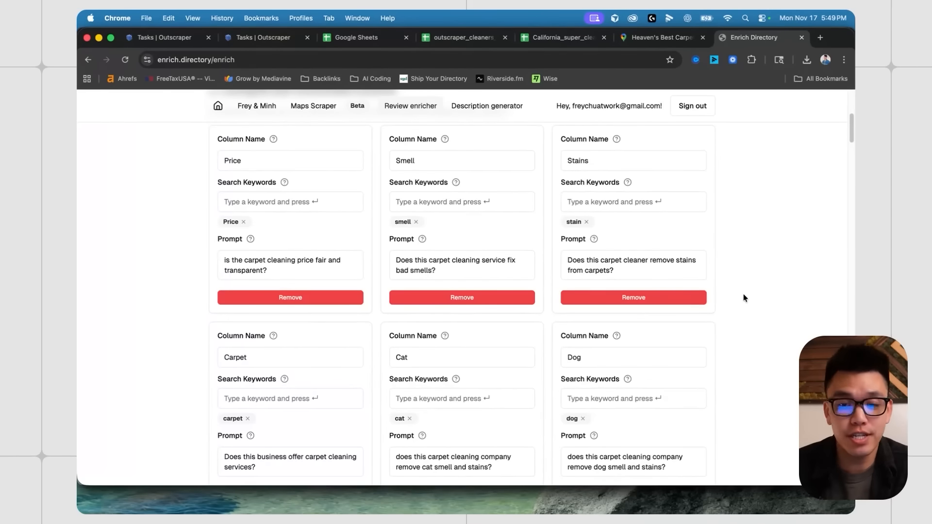
scroll(455, 285, "up", 3)
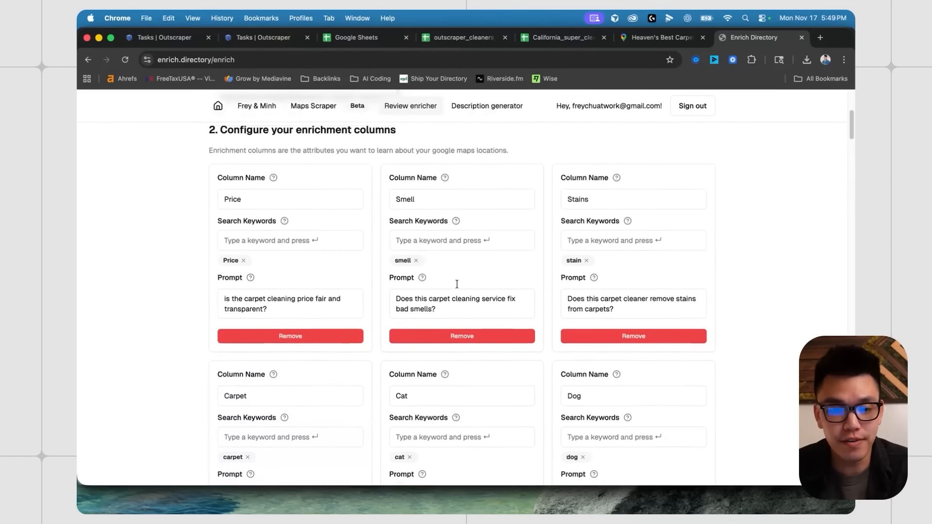
- Move the topics note aside and review the Price column's name and keywords
scroll(355, 217, "down", 2)
scroll(356, 217, "up", 1)
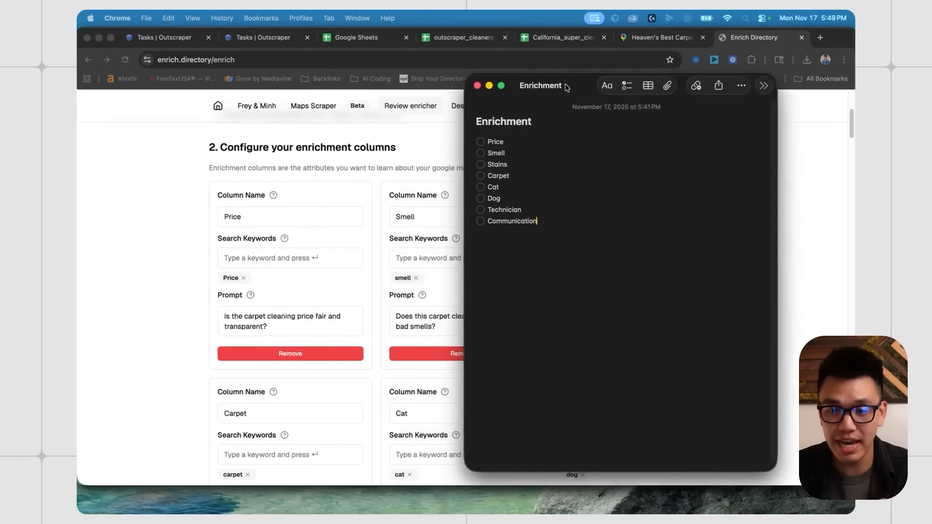
left_click_drag(566, 88, 591, 94)
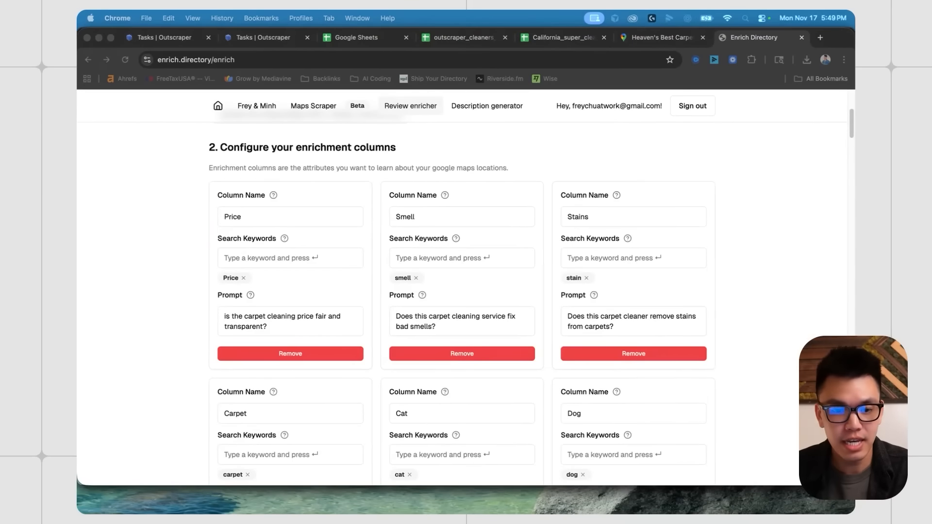
scroll(271, 307, "down", 1)
left_click(423, 290)
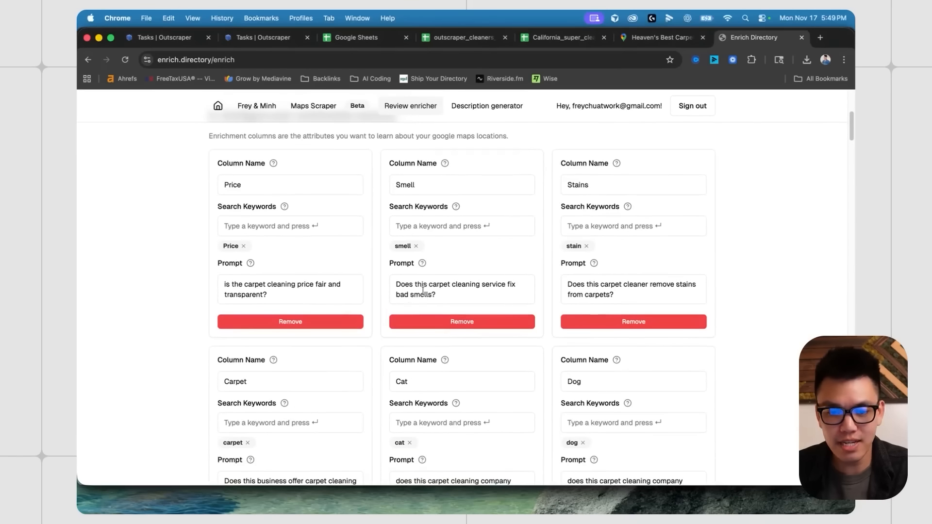
double_click(224, 183)
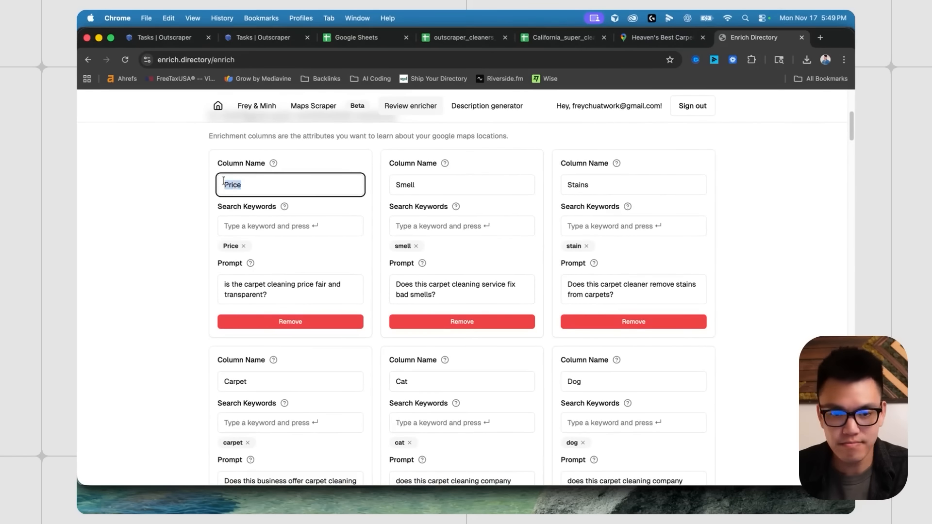
left_click(257, 230)
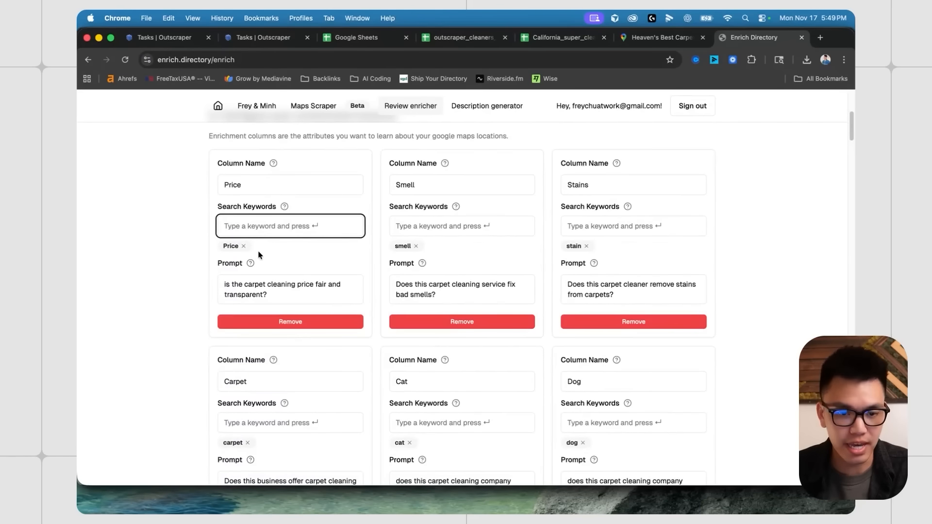
scroll(253, 228, "down", 1)
left_click_drag(217, 200, 292, 200)
left_click(287, 217)
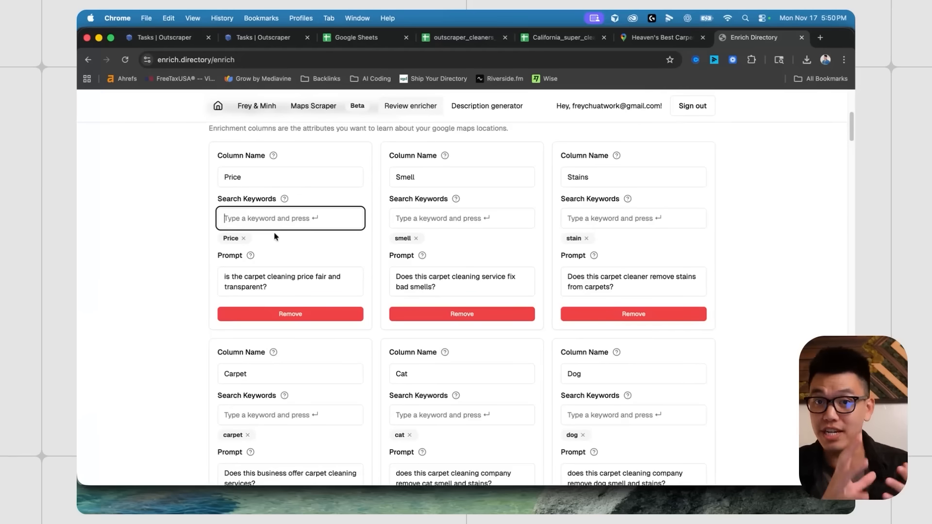
- Review the Price, Smell, Cat and Dog column prompts
left_click(276, 289)
left_click(448, 285)
scroll(457, 284, "down", 1)
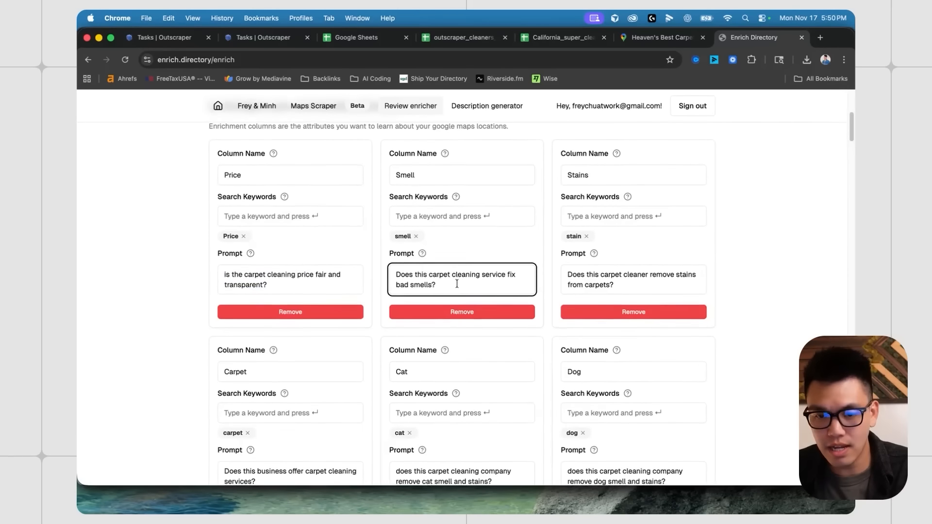
scroll(456, 283, "down", 1)
left_click_drag(455, 283, 398, 273)
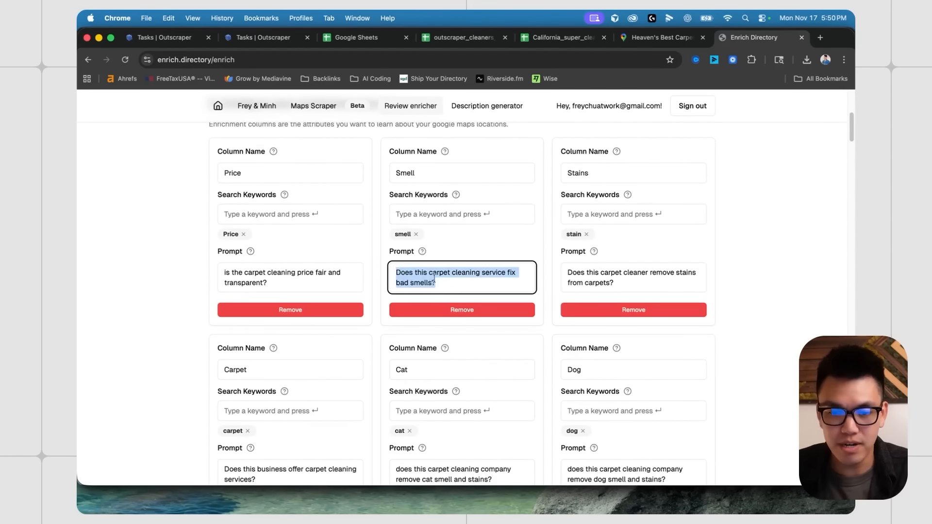
left_click(451, 283)
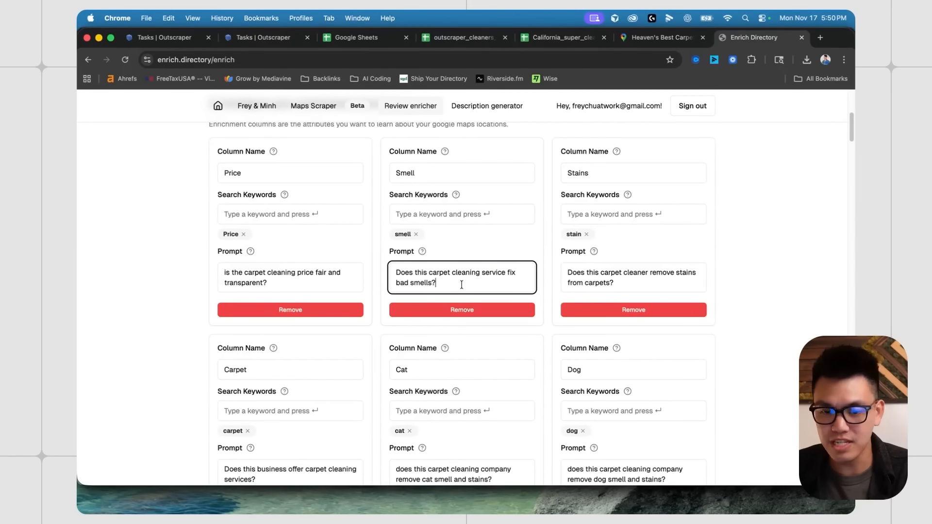
scroll(462, 285, "down", 3)
left_click_drag(494, 383, 403, 375)
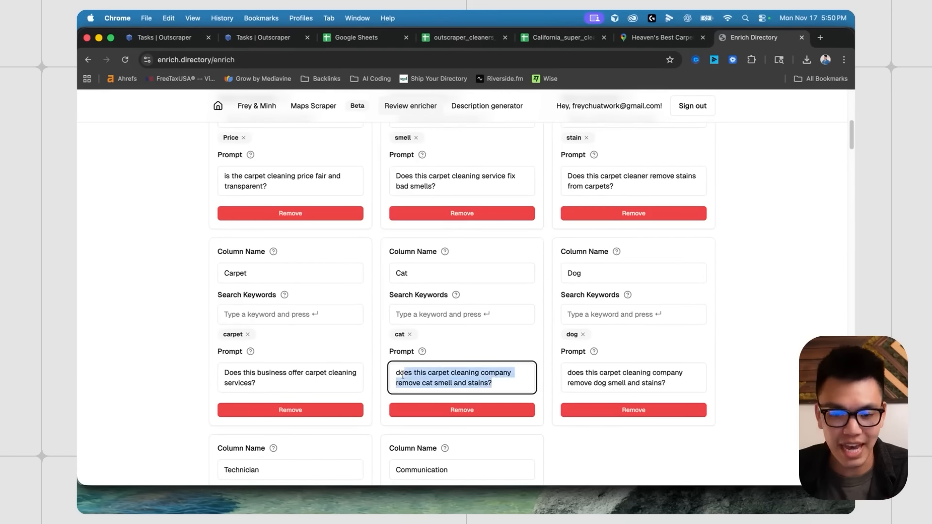
left_click(455, 384)
left_click(651, 376)
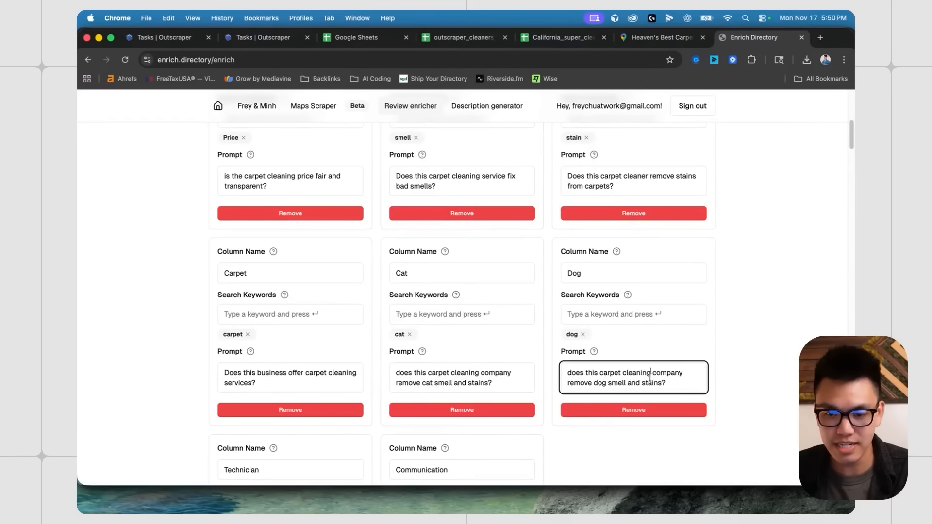
scroll(490, 347, "down", 3)
- Look over the Carpet column name, then switch to Heaven's Best Maps reviews
double_click(260, 189)
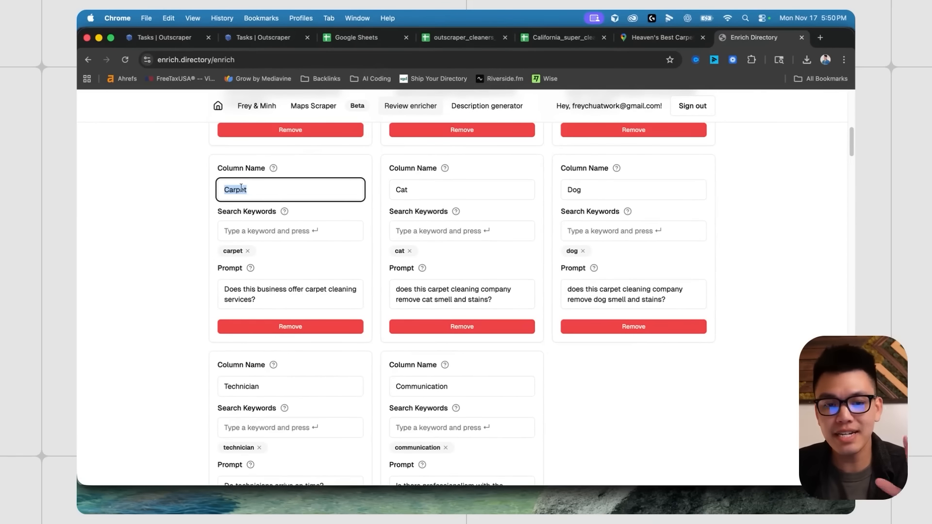
left_click(259, 190)
left_click_drag(259, 191, 219, 193)
left_click(147, 260)
scroll(156, 259, "up", 1)
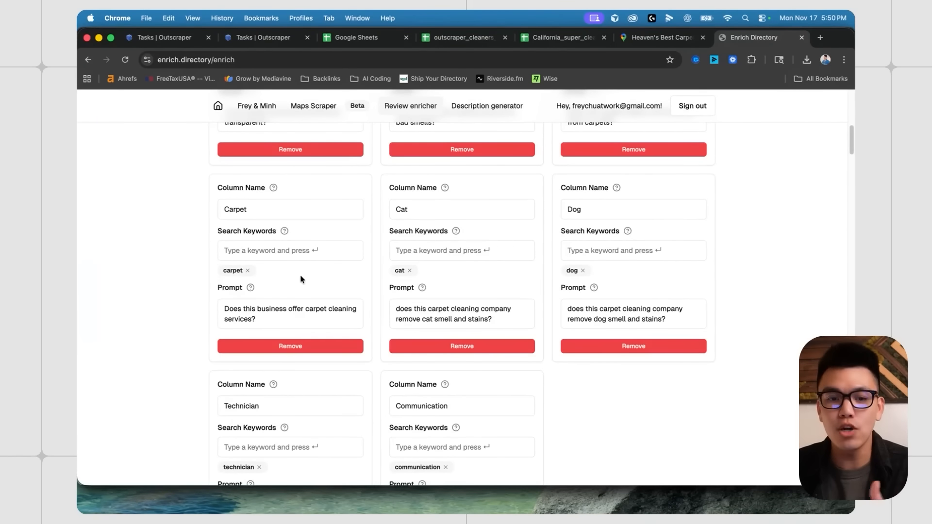
left_click(661, 37)
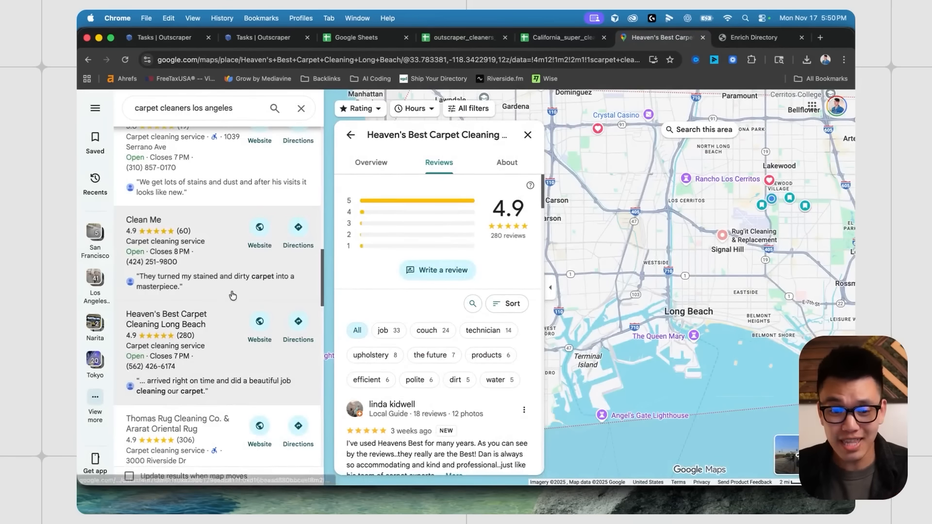
- Search Heaven's Best Carpet Cleaning Long Beach reviews for 'carpet', then return to Enrich Directory
scroll(232, 295, "down", 1)
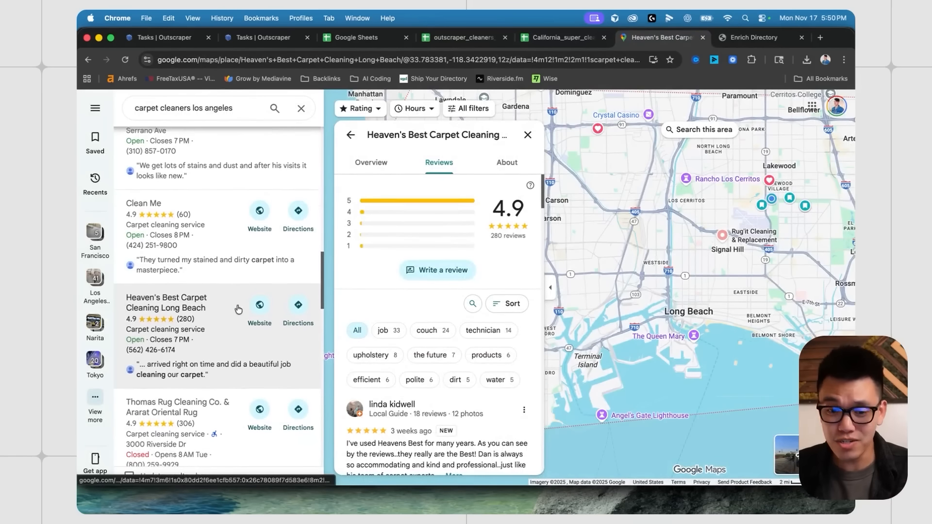
left_click(473, 306)
type("carpet")
scroll(513, 355, "down", 2)
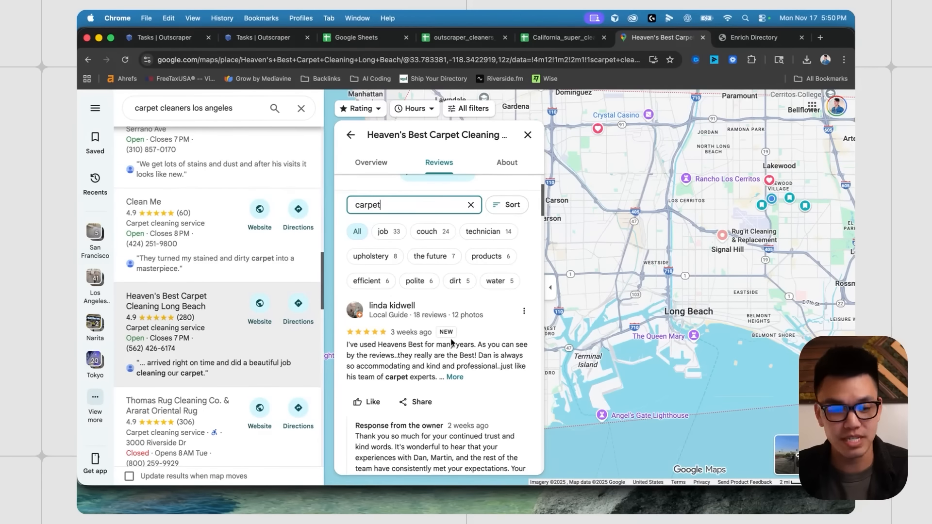
left_click(752, 37)
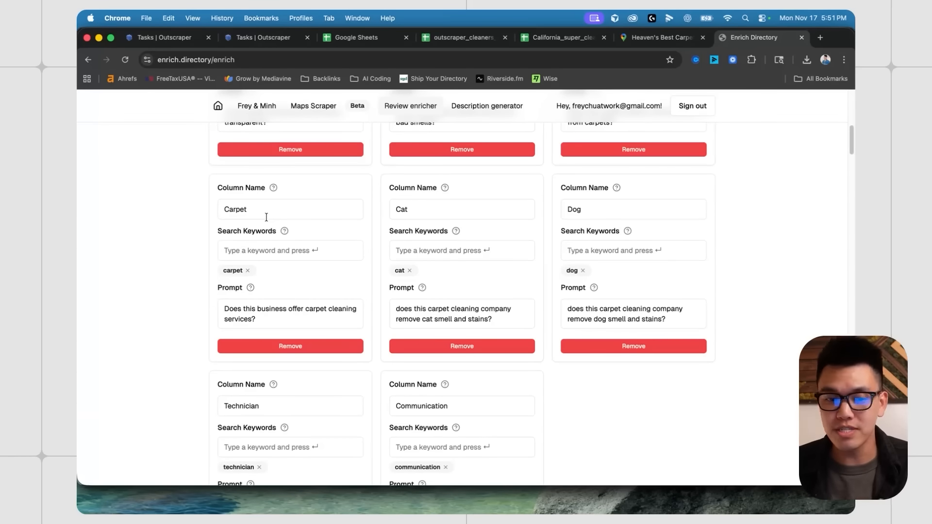
- Open the Buy Credits options to check the credit balance and pricing
scroll(300, 217, "up", 1)
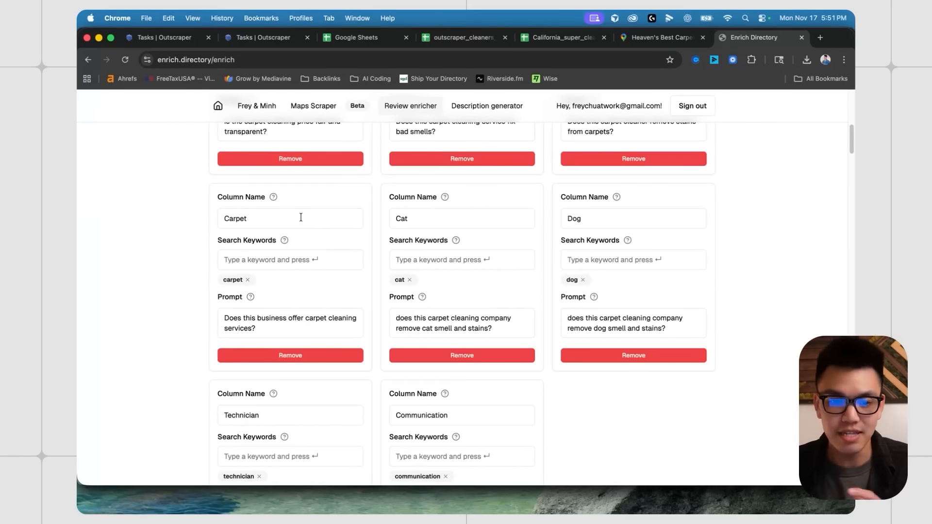
scroll(611, 318, "down", 5)
scroll(611, 318, "down", 5)
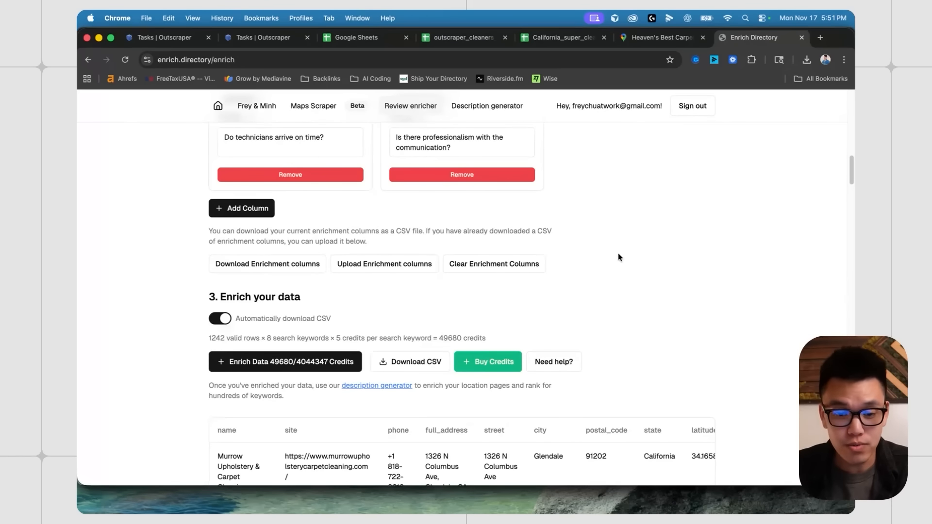
left_click(502, 359)
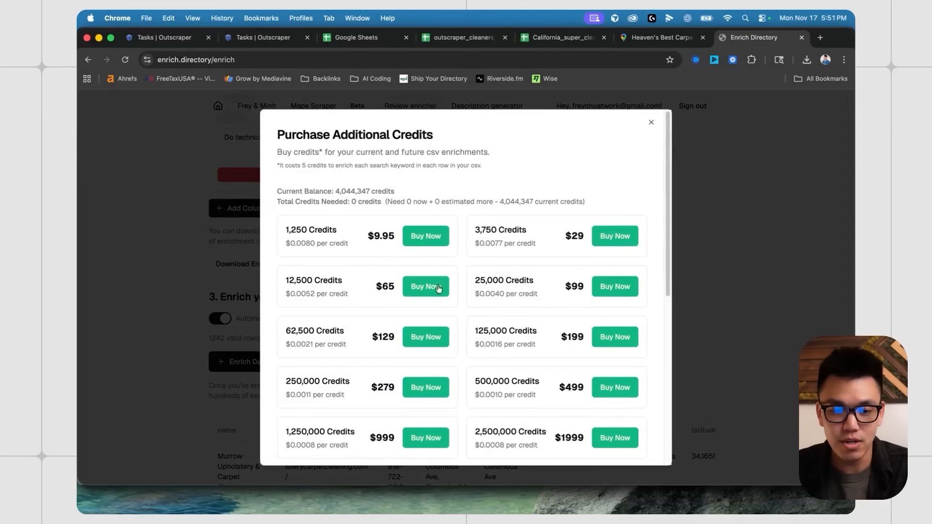
- Estimate credit usage with the CSV rows and 35 search keywords, then close the purchase options
scroll(485, 301, "down", 1)
scroll(395, 306, "down", 6)
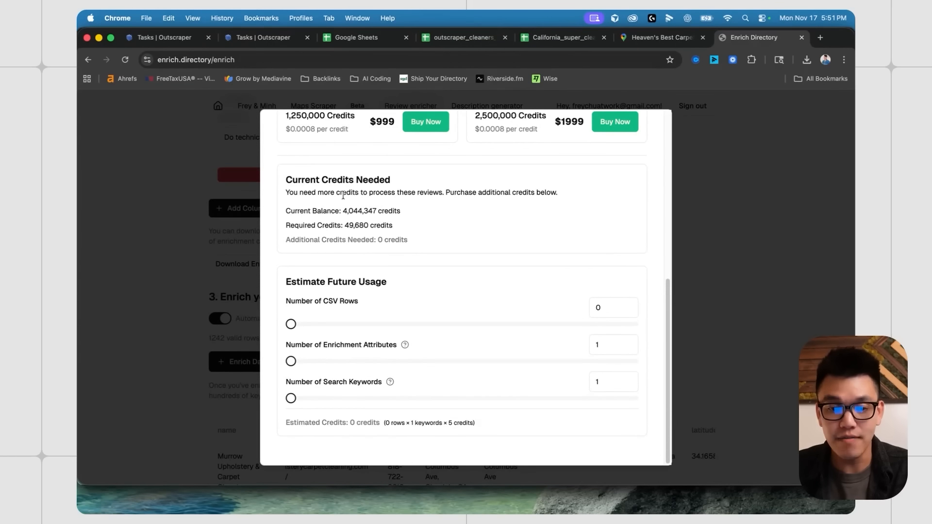
mouse_move(291, 323)
left_mouse_down()
mouse_move(325, 322)
mouse_move(280, 323)
left_mouse_up()
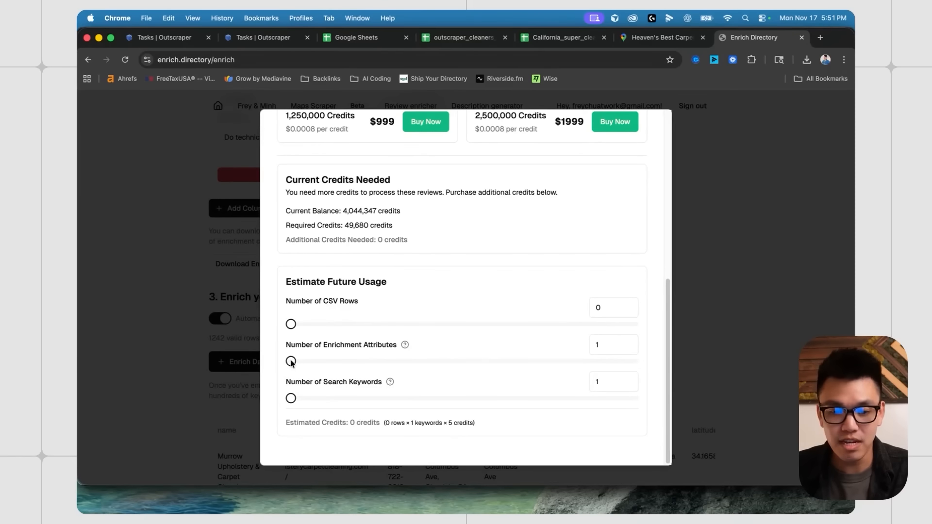
left_click_drag(291, 398, 340, 398)
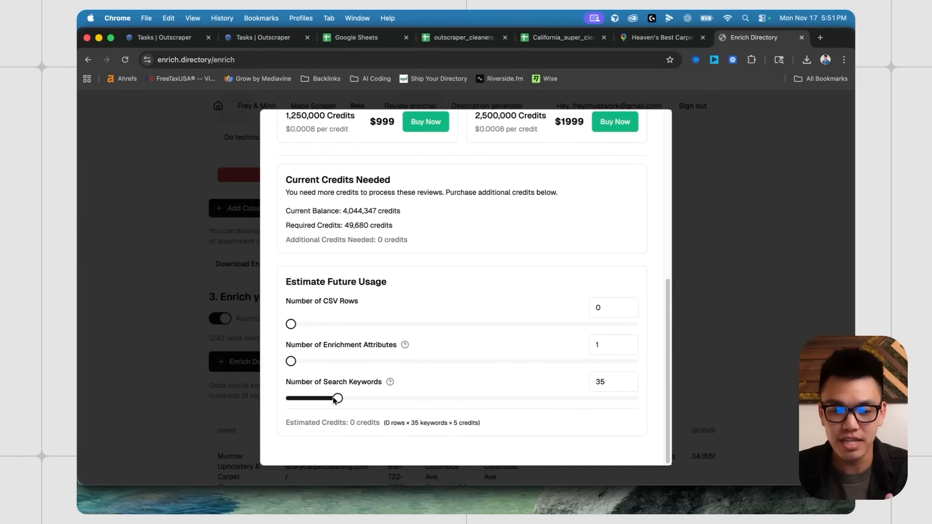
left_click(140, 296)
scroll(348, 262, "up", 5)
left_click(275, 224)
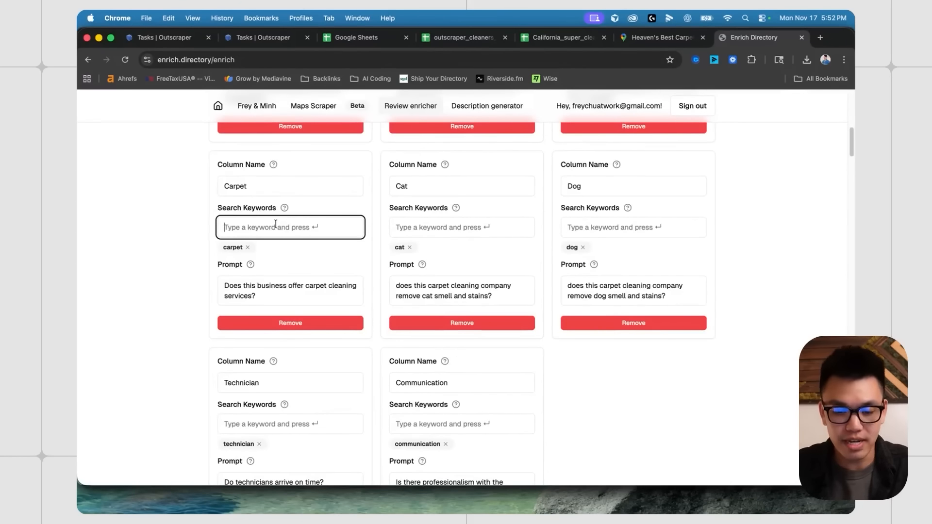
- Add the test keyword 'khsdf' to the Carpet column, then remove it again
type("khsdf")
key("Return")
left_click(289, 247)
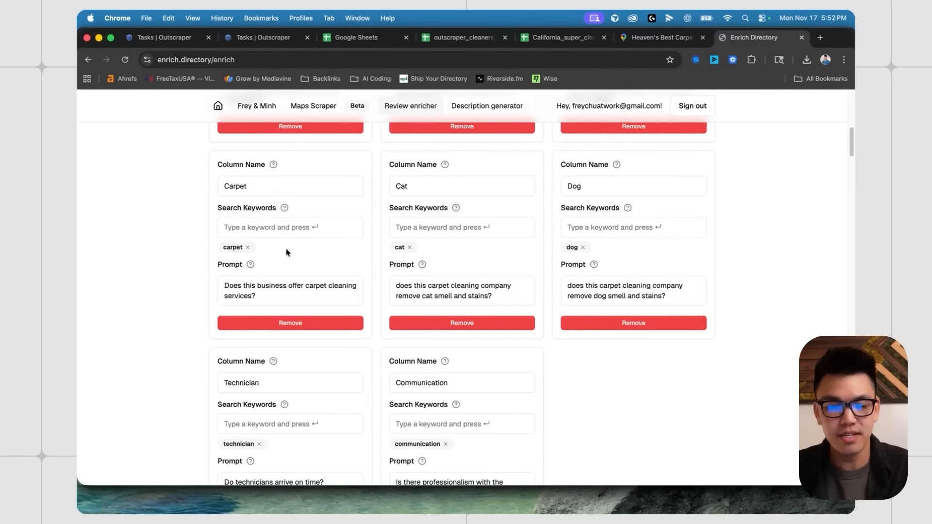
scroll(286, 252, "up", 3)
scroll(179, 244, "down", 15)
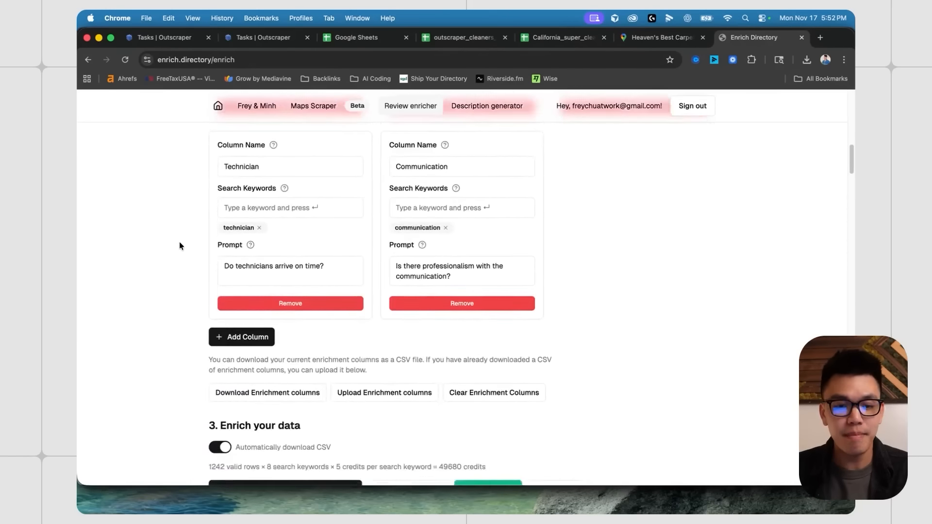
scroll(530, 260, "down", 1)
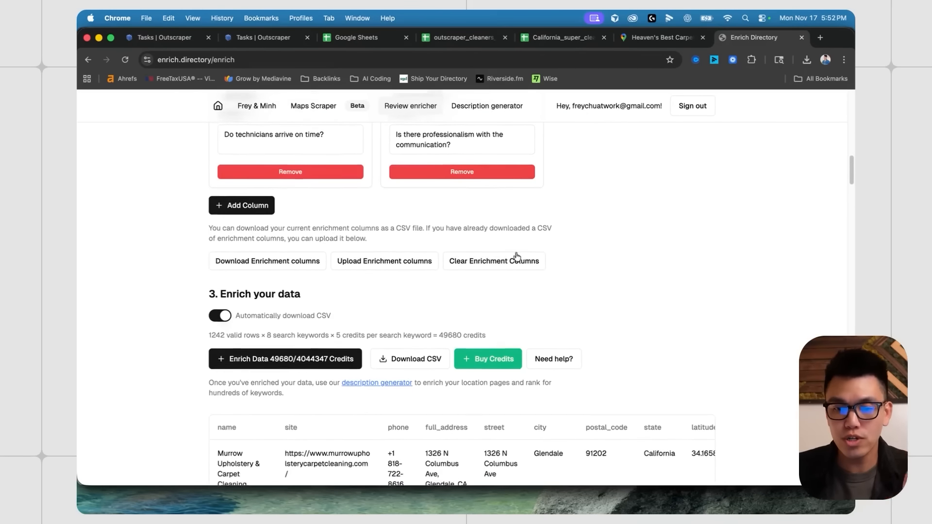
scroll(630, 250, "up", 2)
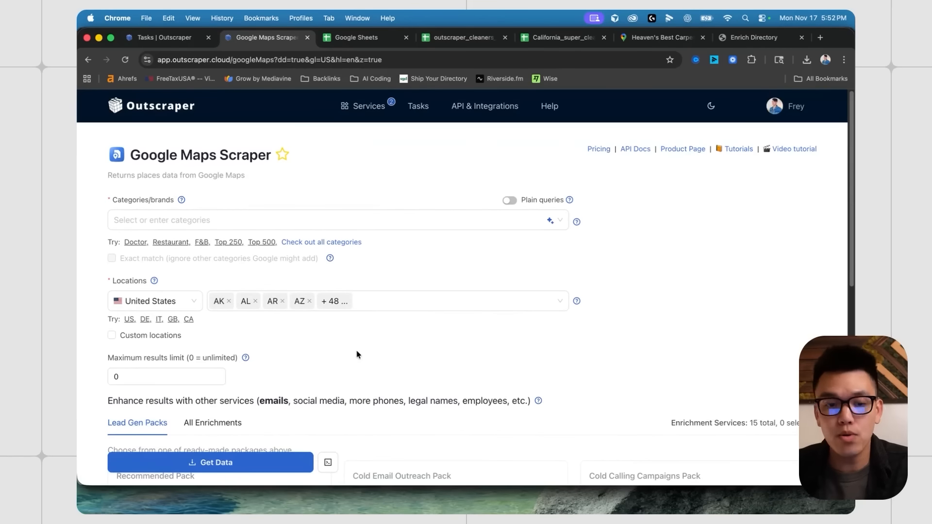
- Confirm location_link is in Outscraper's Columns to return, then go back to Enrich Directory
scroll(361, 351, "down", 10)
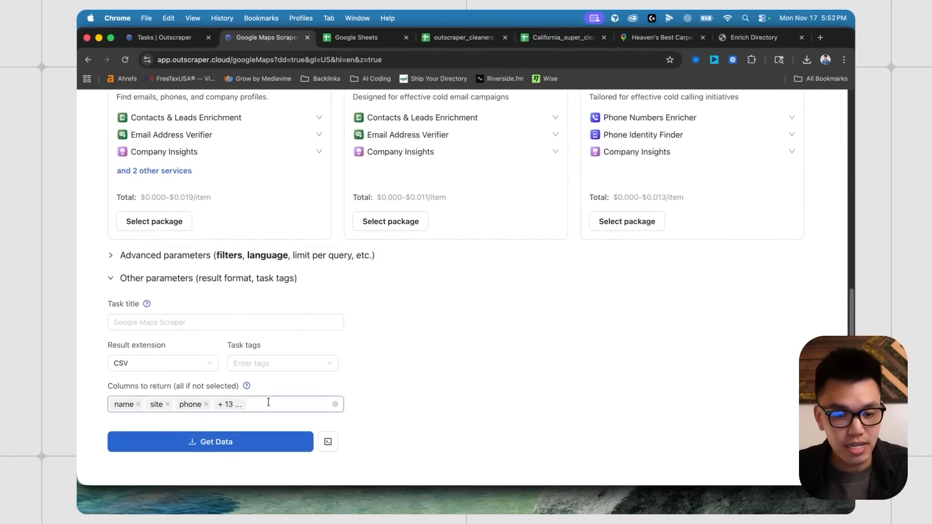
left_click(268, 402)
scroll(222, 351, "down", 10)
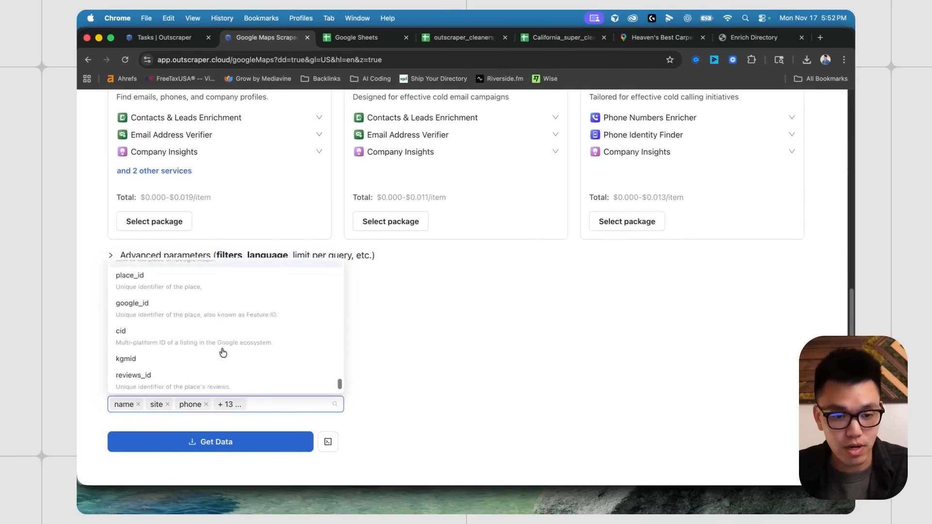
scroll(204, 342, "up", 2)
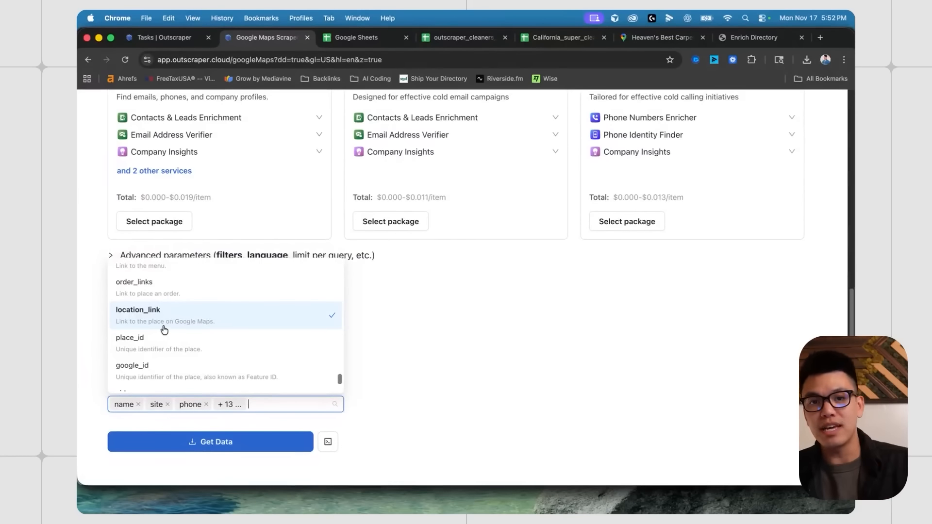
left_click(444, 347)
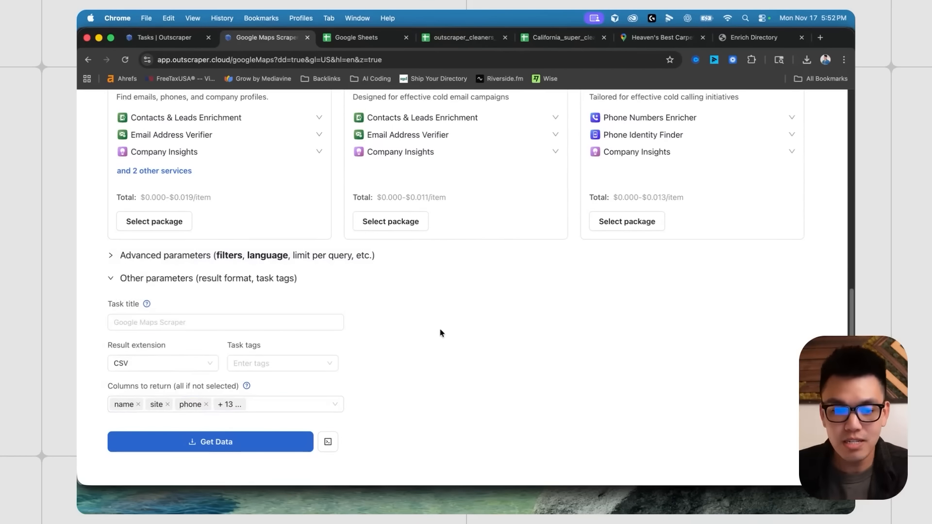
left_click(736, 39)
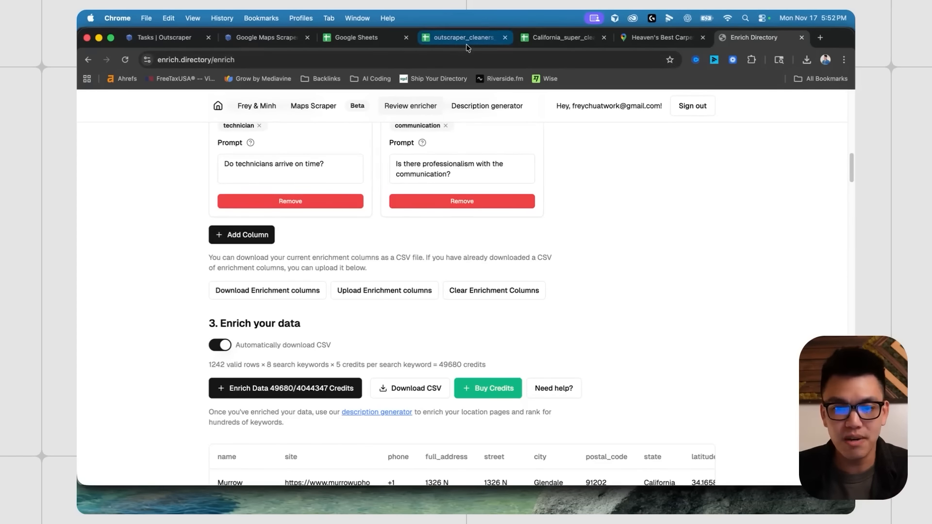
- In California_super_cleaned, widen the location_link column and check Murrow Upholstery & Carpet Cleaning's Maps link
left_click(546, 40)
scroll(548, 286, "right", 7)
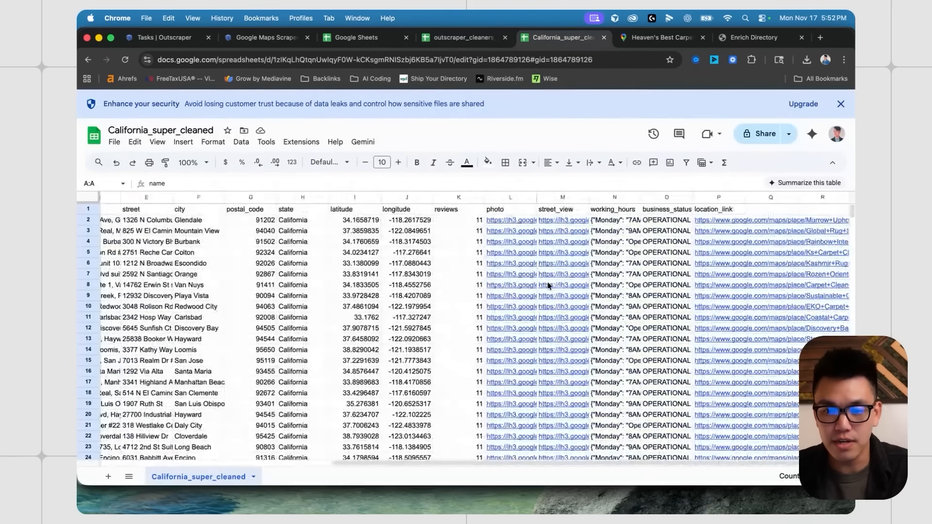
left_click(725, 252)
left_click(725, 199)
left_click_drag(744, 198, 787, 197)
left_click(725, 222)
left_click(699, 238)
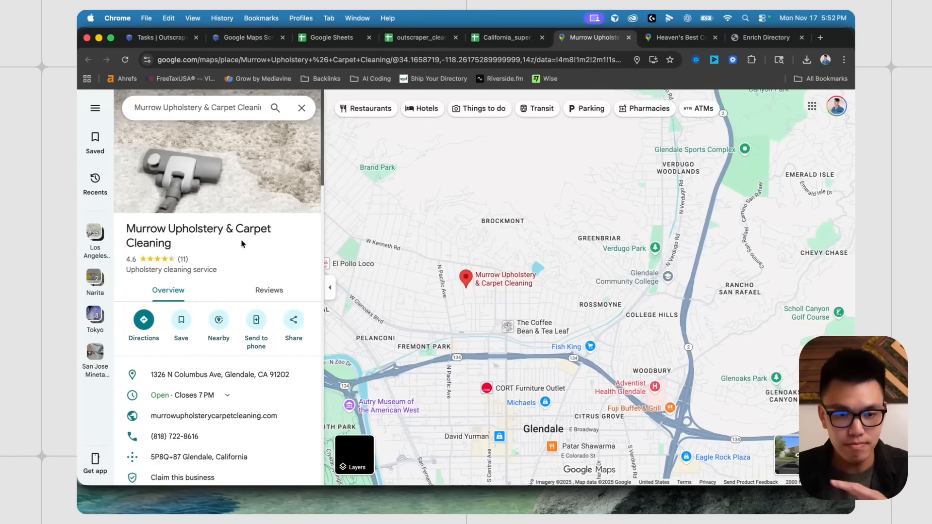
left_click(628, 37)
- Back in Enrich Directory, export the enriched data as a CSV file
left_click(679, 38)
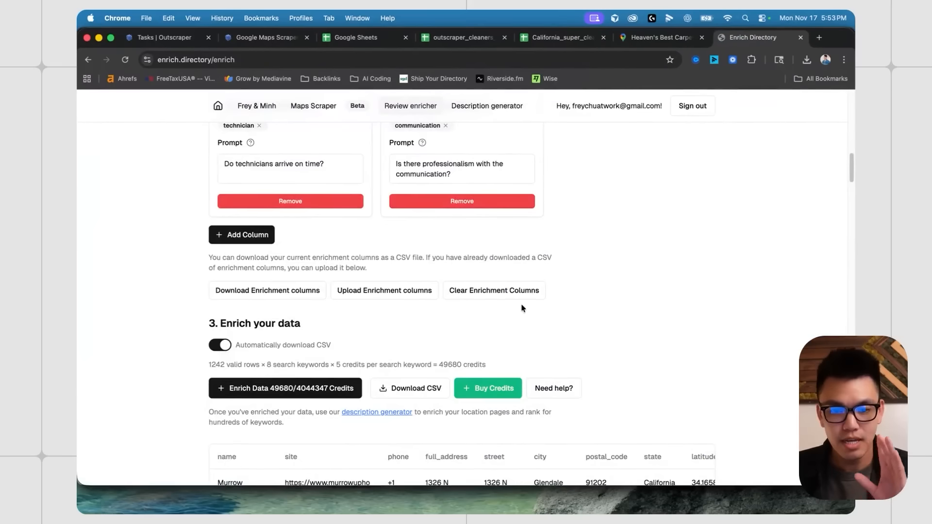
scroll(626, 308, "down", 2)
scroll(650, 265, "up", 3)
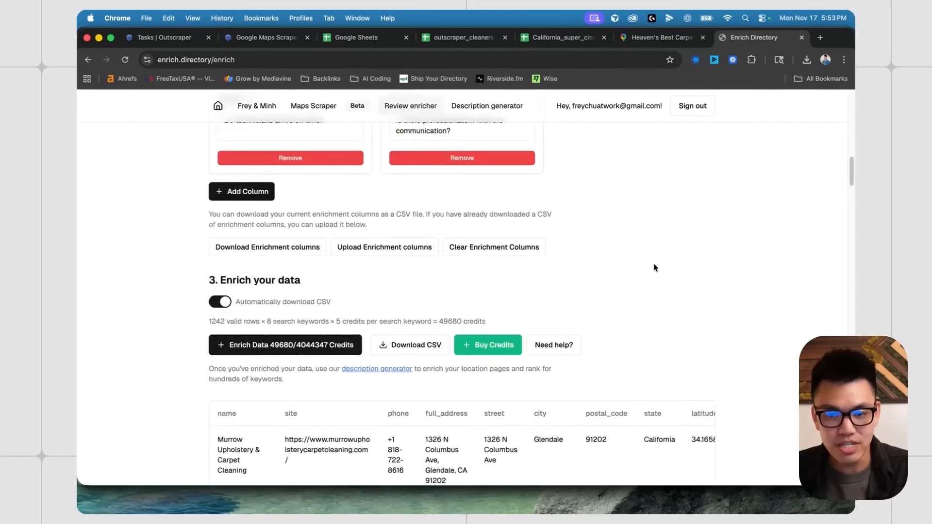
scroll(636, 300, "down", 4)
left_click(295, 294)
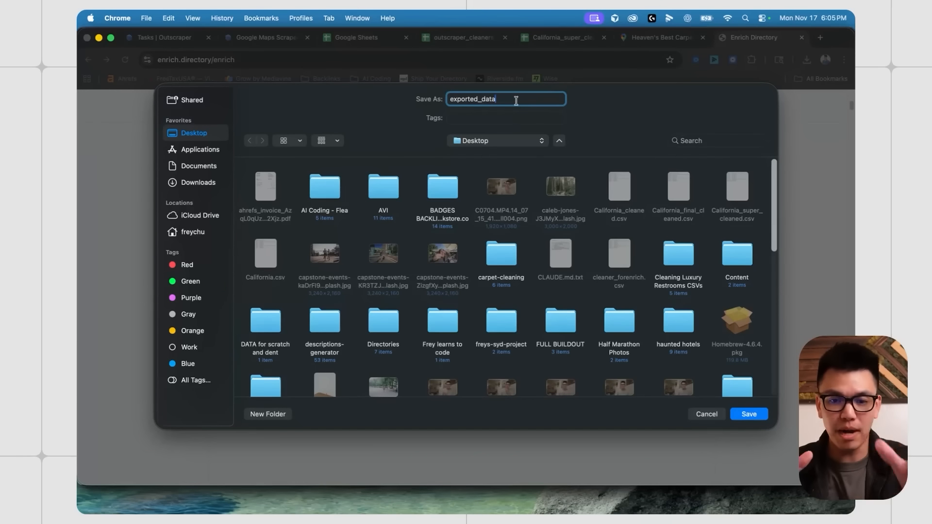
- Save the exported CSV under the name exported_data_version 1
type("_version 1")
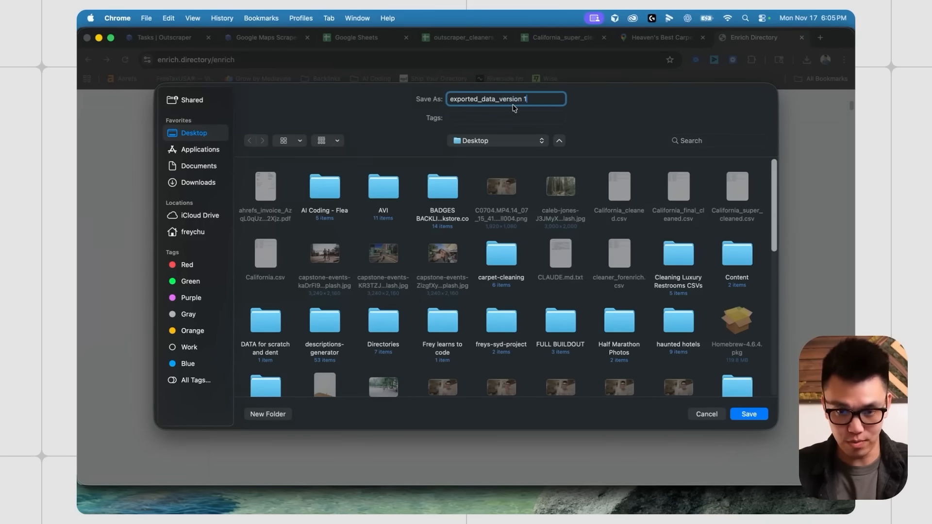
key("Return")
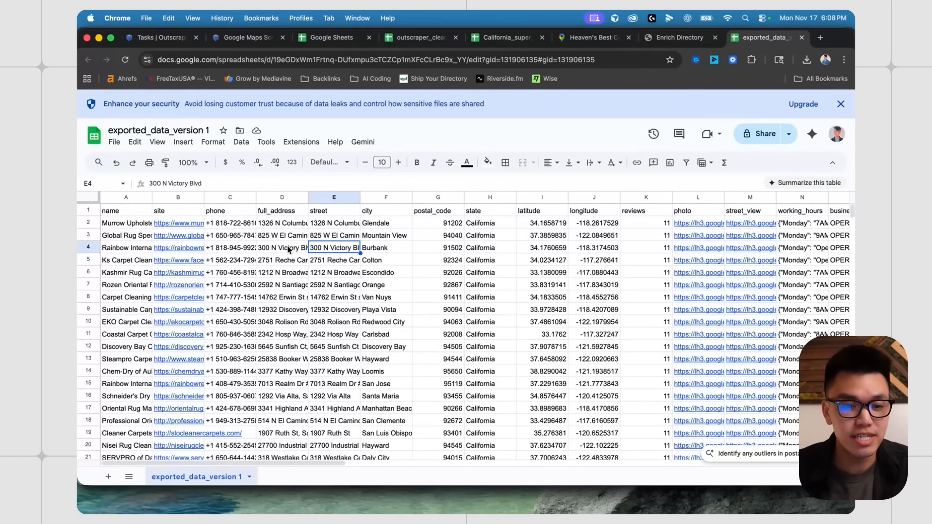
- Widen column A so the full business names are visible
left_click_drag(152, 197, 212, 197)
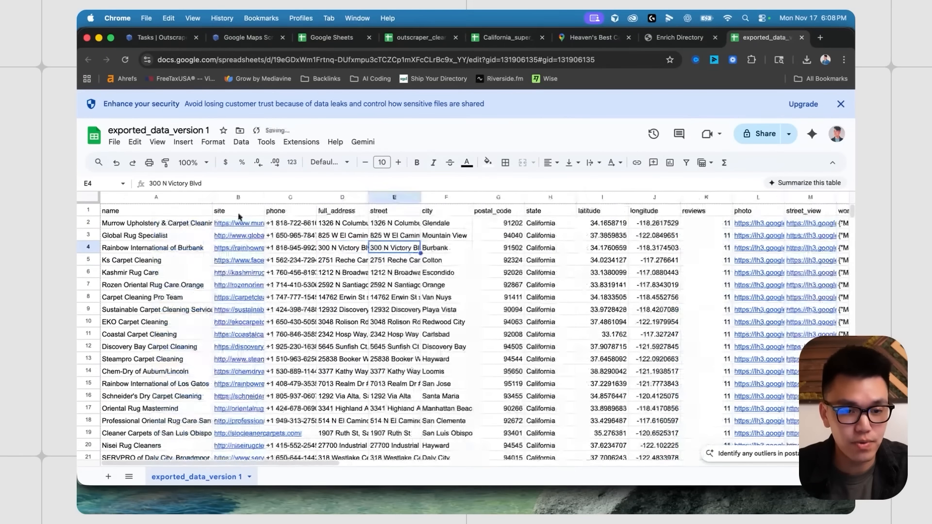
left_click(155, 199)
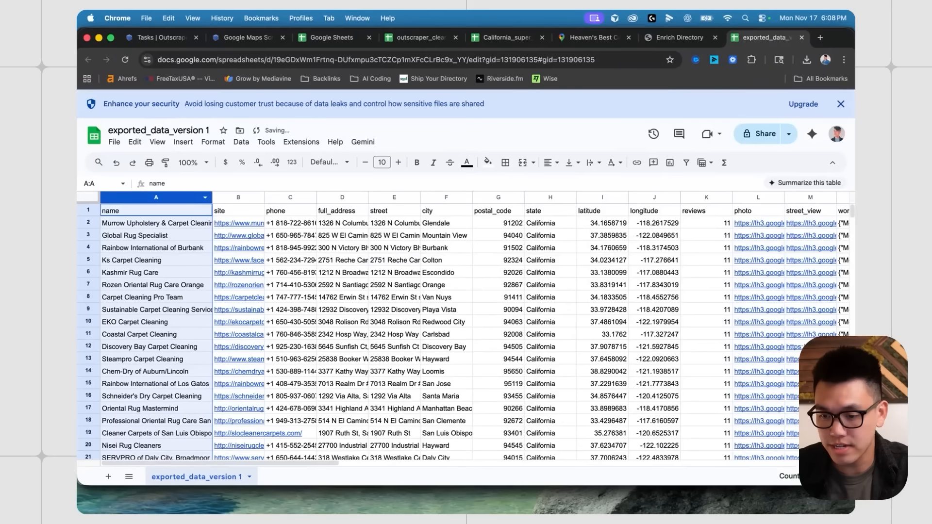
scroll(466, 272, "right", 2)
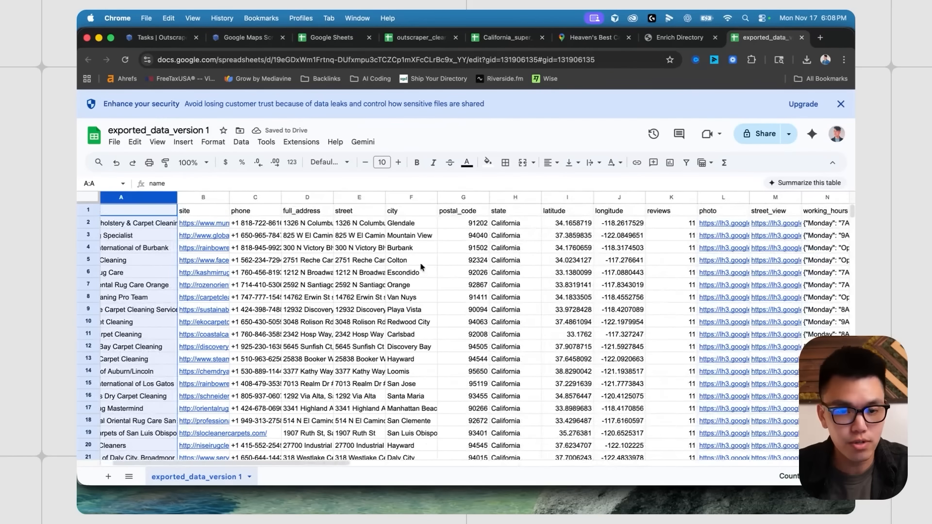
left_click(412, 248)
scroll(408, 265, "right", 10)
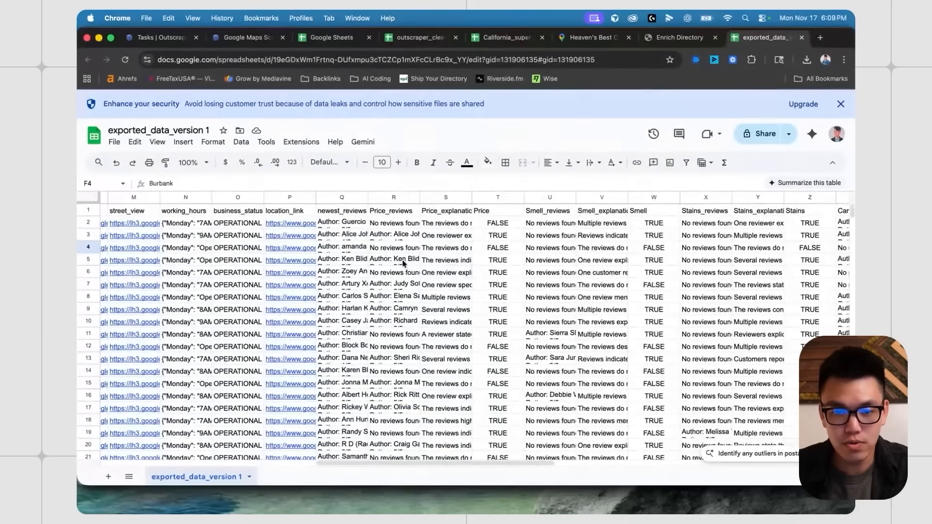
- Fill the columns from newest_reviews through Communication with light green
left_click(342, 197)
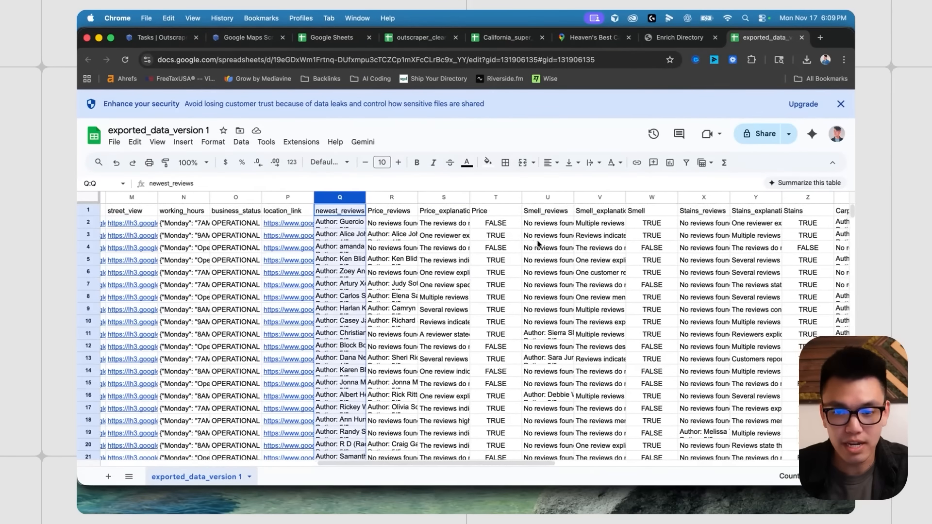
scroll(538, 244, "right", 15)
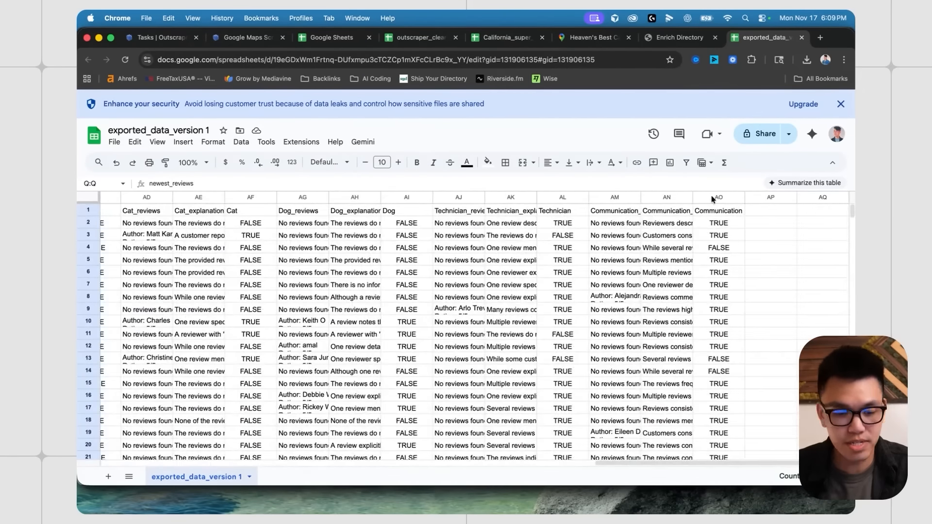
left_click(712, 199, "shift")
left_click(487, 163)
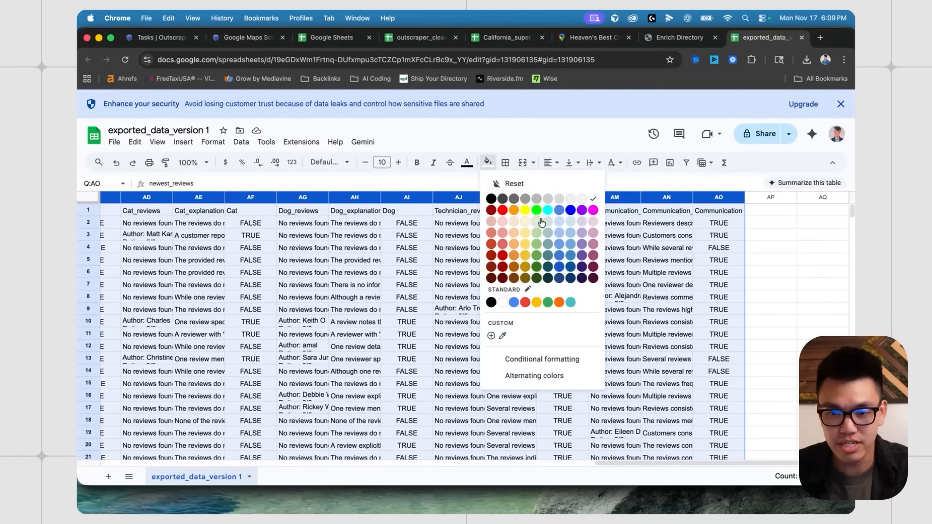
left_click(537, 222)
scroll(377, 286, "left", 12)
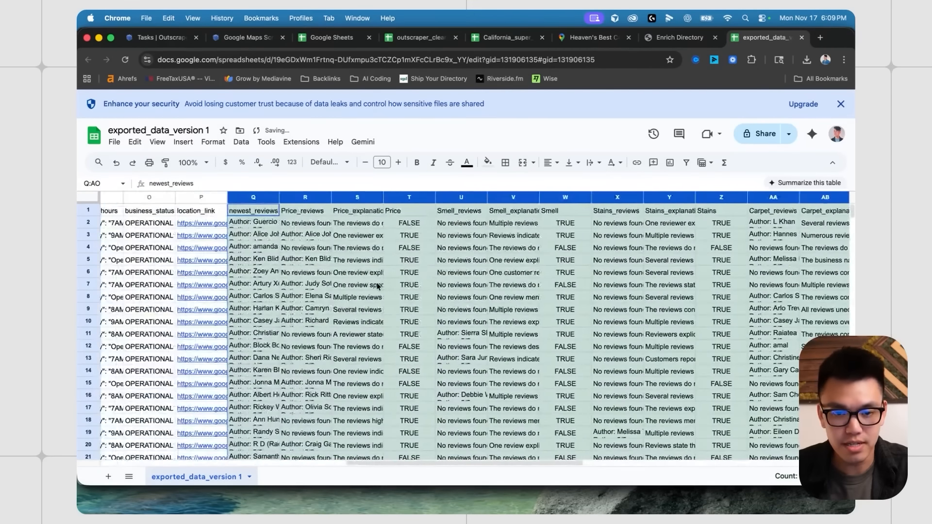
left_click(387, 273)
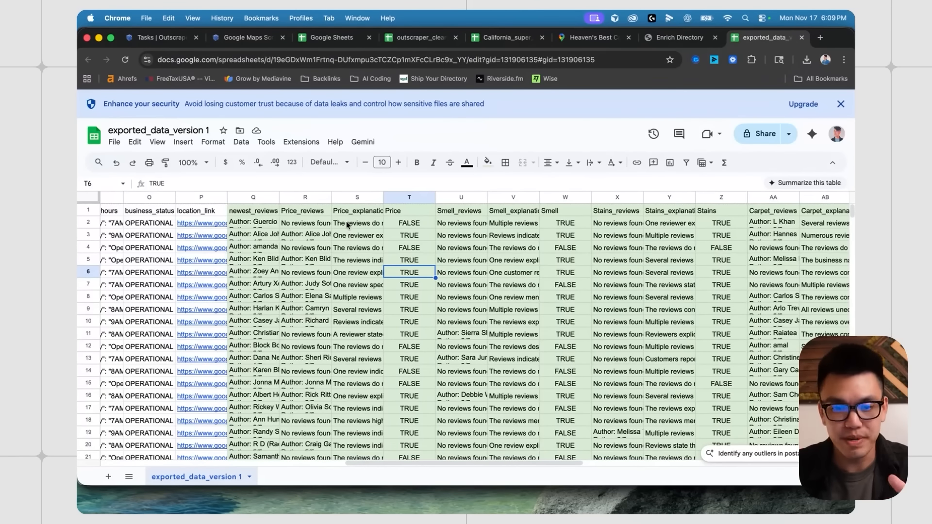
- Read the Price_reviews, Price_explanation and Price values for the first two listings
left_click(352, 225)
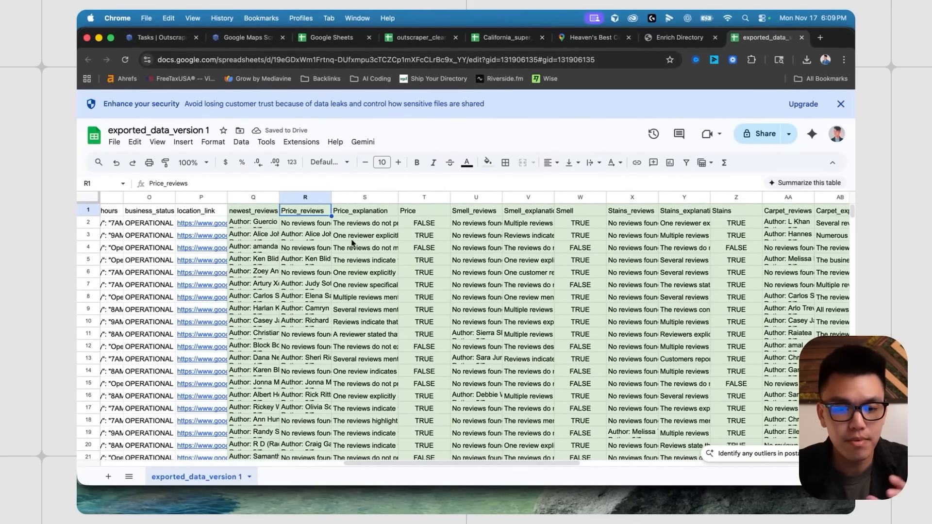
left_click(366, 212)
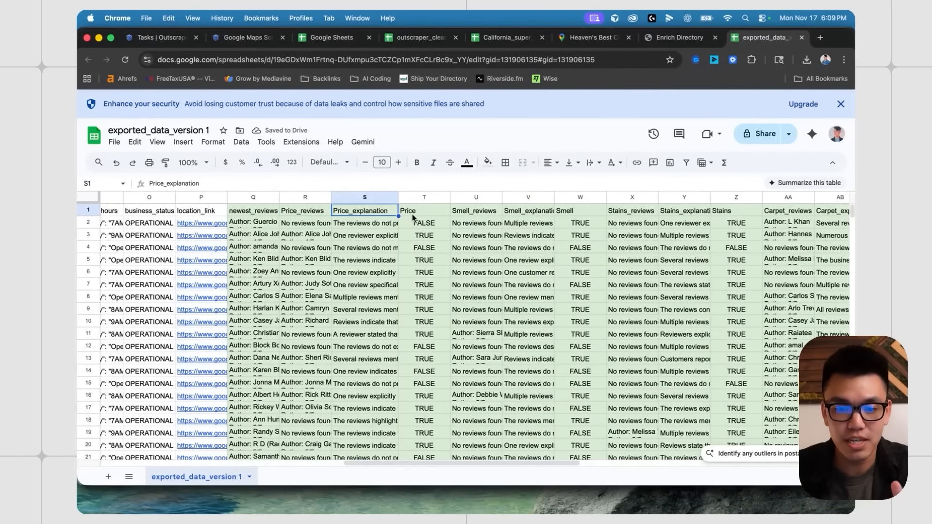
left_click(302, 211)
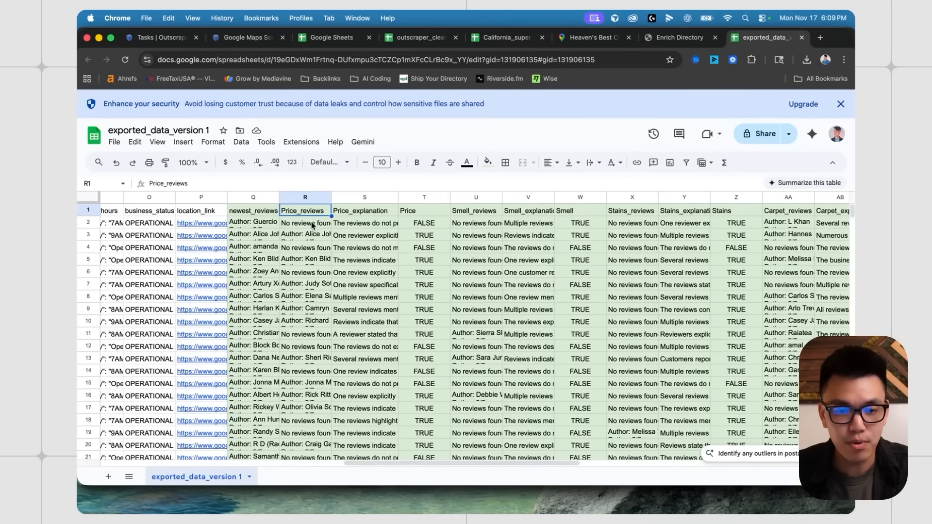
left_click(376, 209)
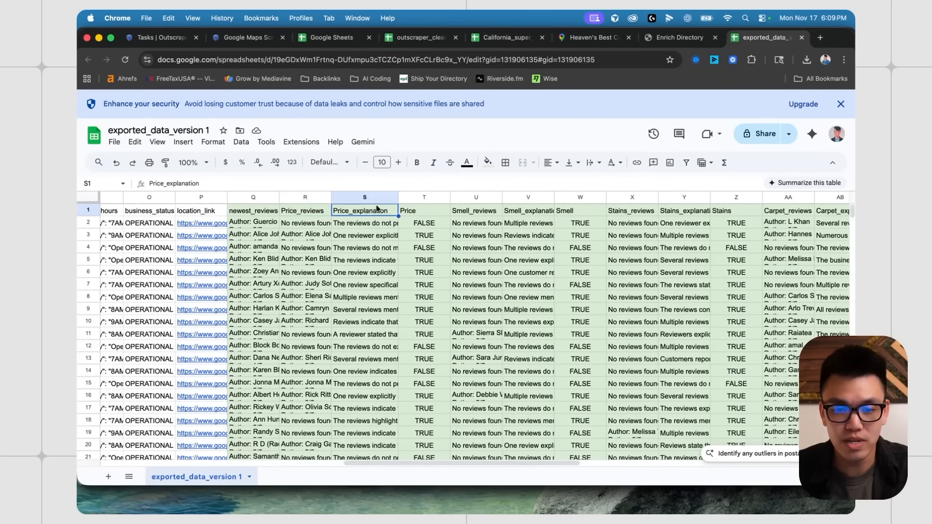
left_click(414, 216)
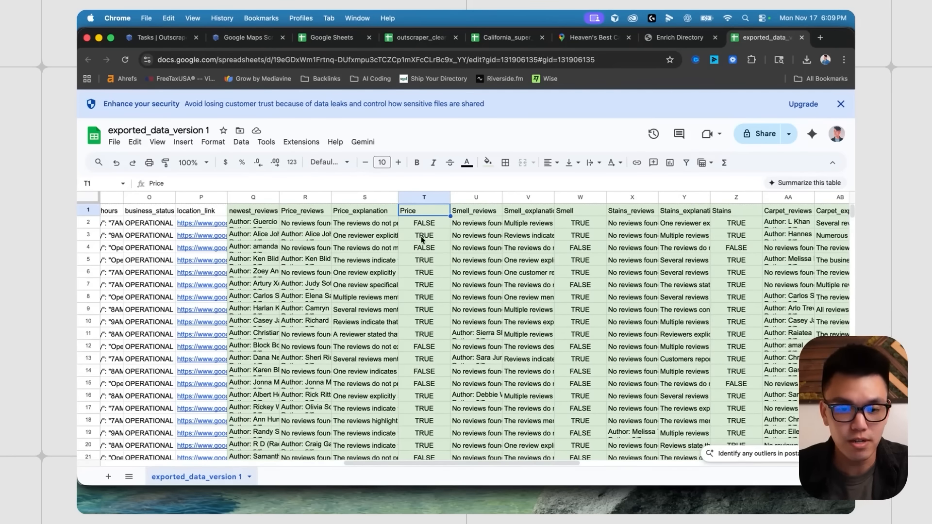
left_click(420, 226)
left_click(380, 225)
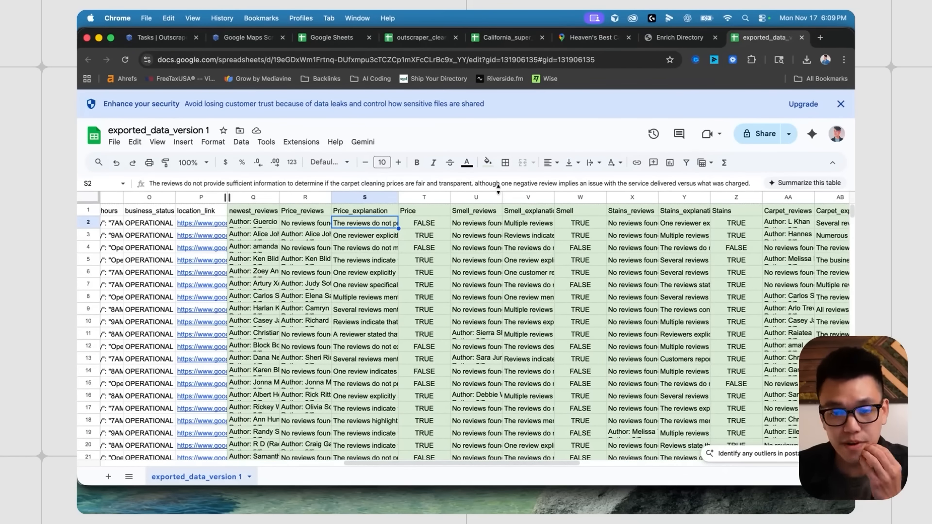
left_click(307, 225)
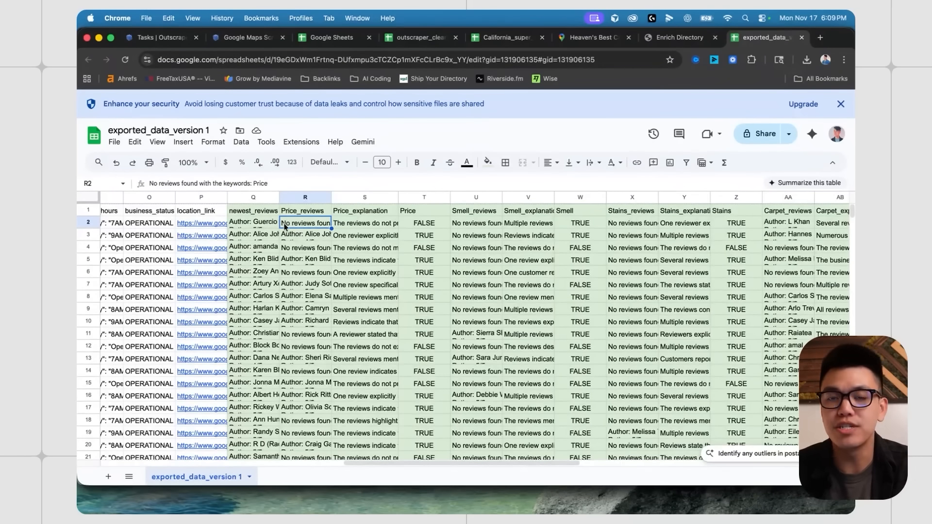
left_click(315, 236)
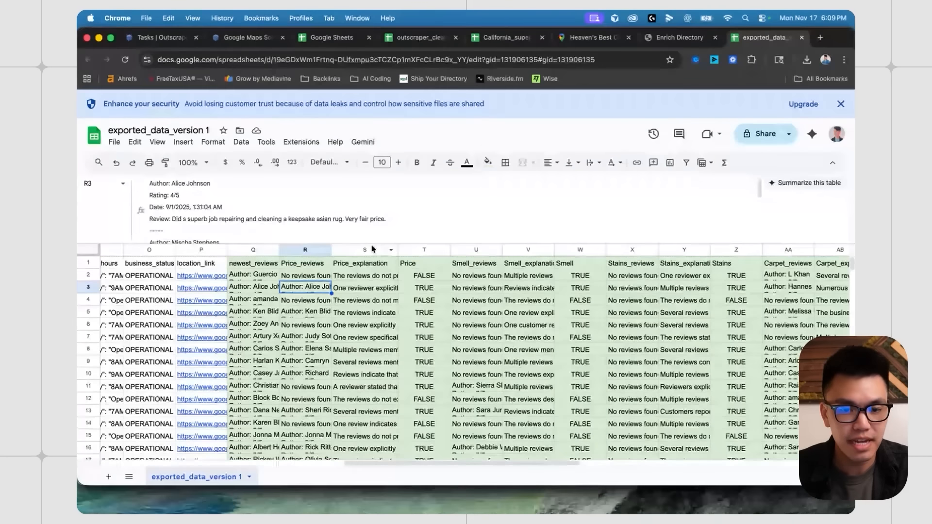
left_click(389, 237)
left_click(424, 240)
left_click(372, 240)
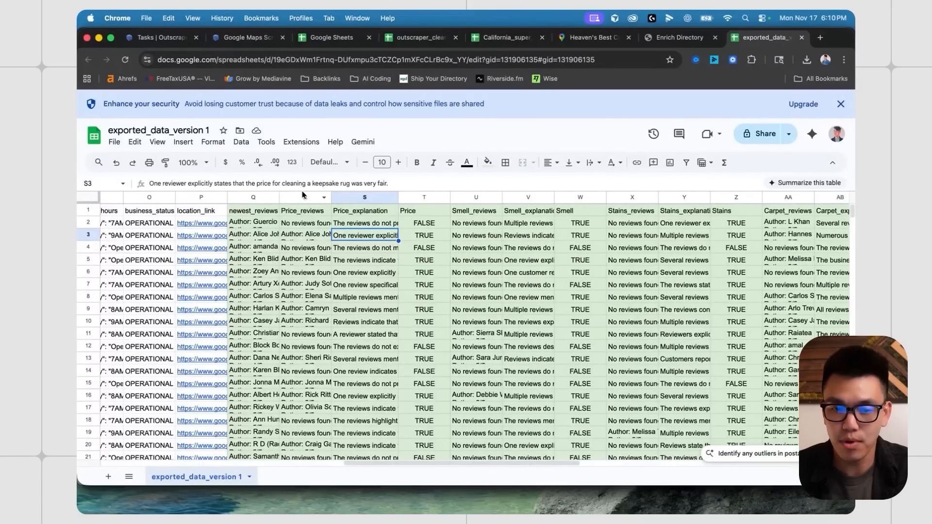
left_click(305, 235)
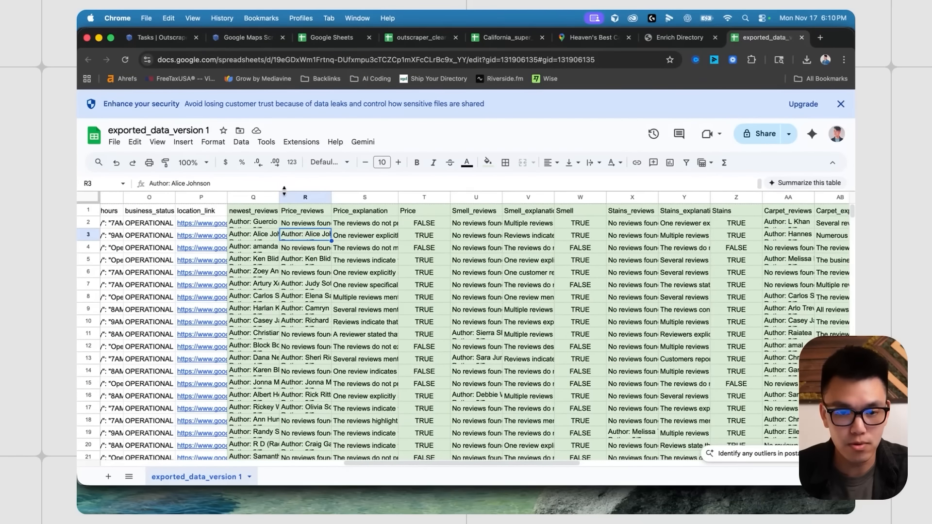
- Enlarge the formula bar to several lines and read the second listing's full price review
left_click_drag(285, 191, 280, 268)
scroll(342, 229, "down", 3)
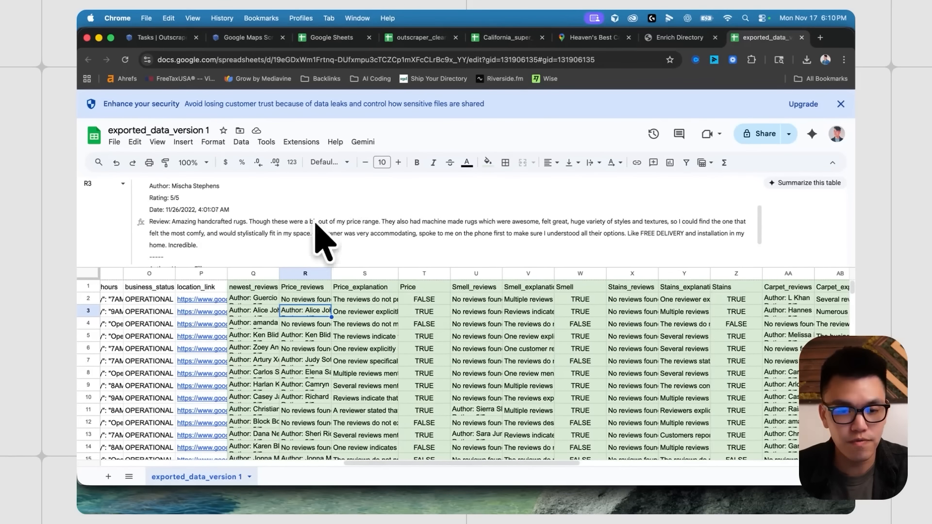
double_click(353, 221)
left_click_drag(249, 221, 382, 225)
left_click(411, 219)
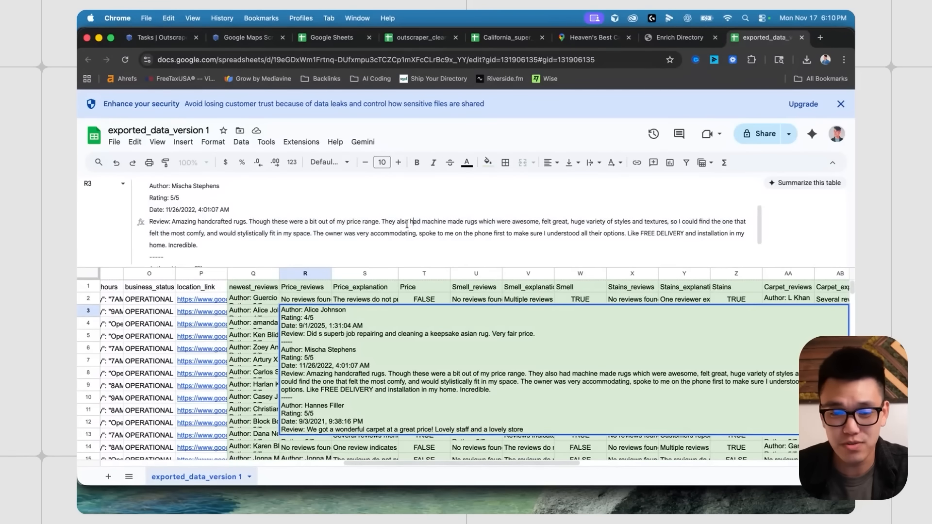
key("Escape")
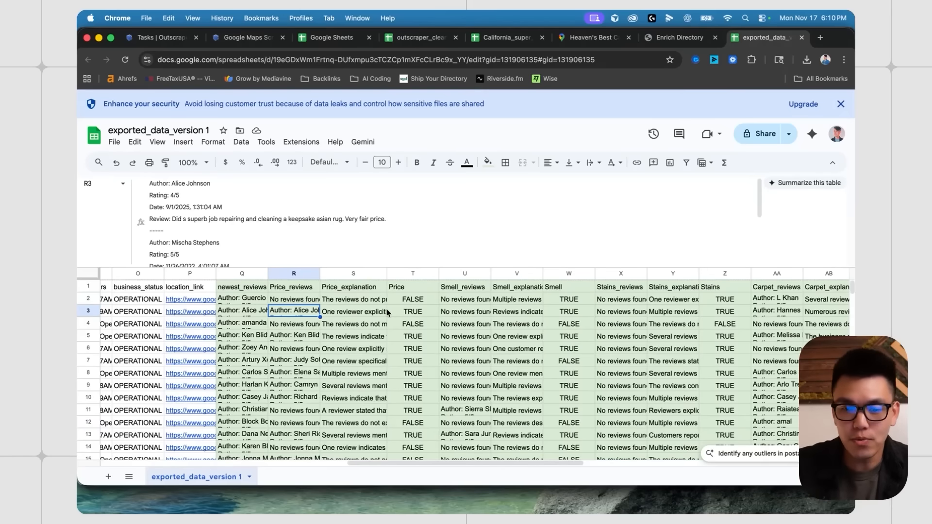
- Inspect the Carpet, Carpet_reviews and Carpet_explanation columns, noting the FALSE entry in row 4
scroll(386, 309, "right", 3)
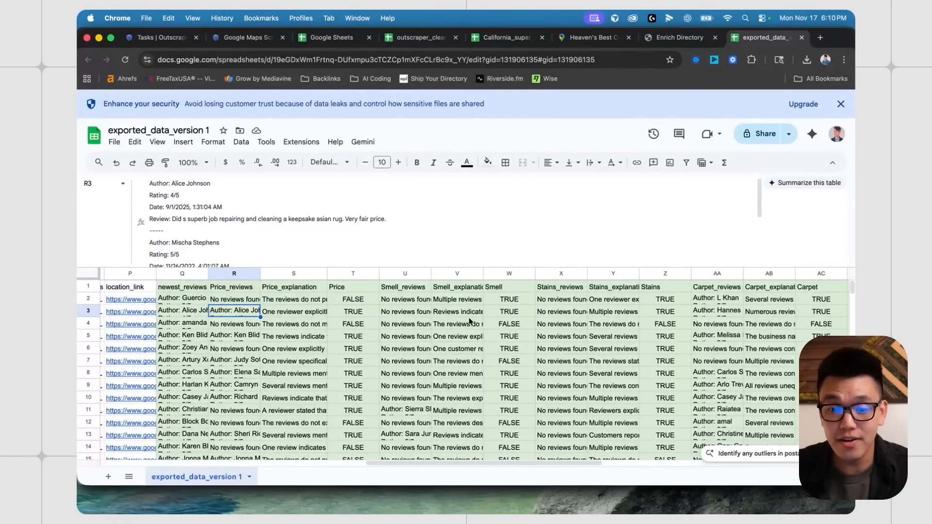
scroll(475, 327, "right", 5)
left_click(486, 338)
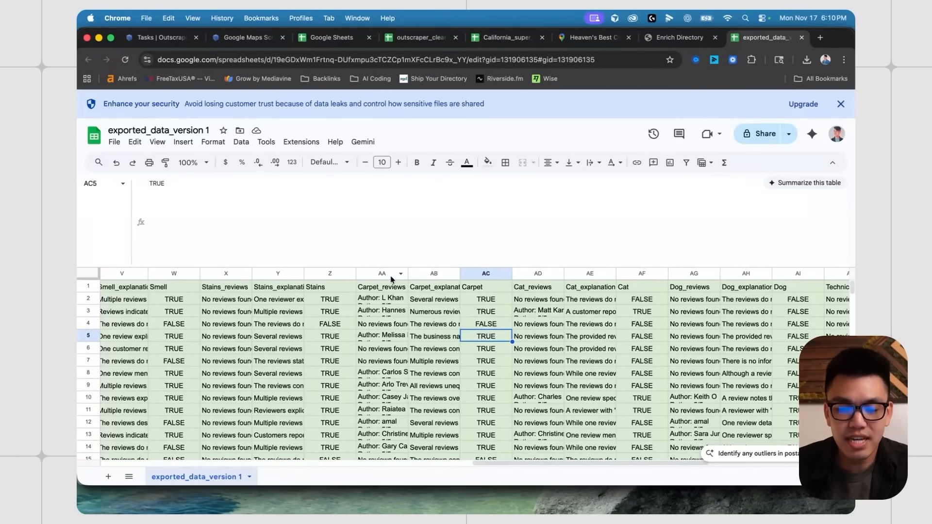
left_click_drag(389, 274, 480, 270)
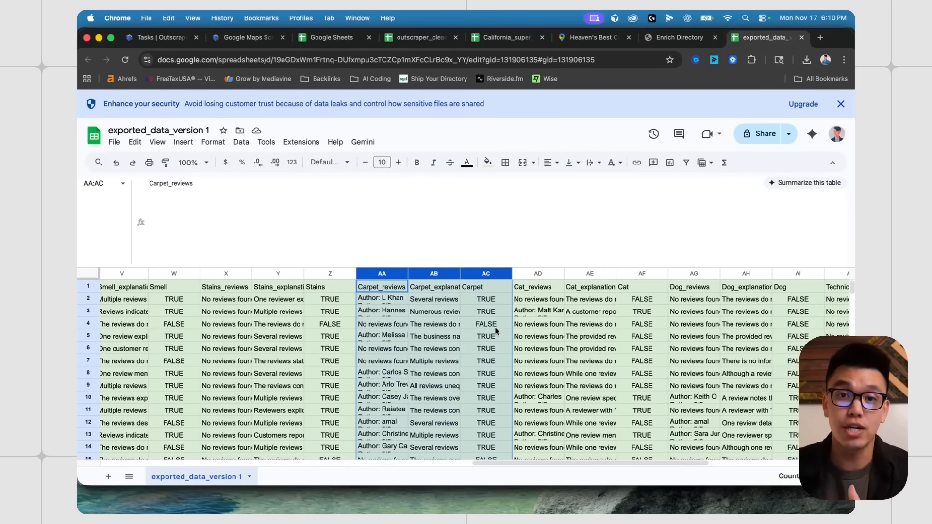
scroll(495, 331, "left", 1)
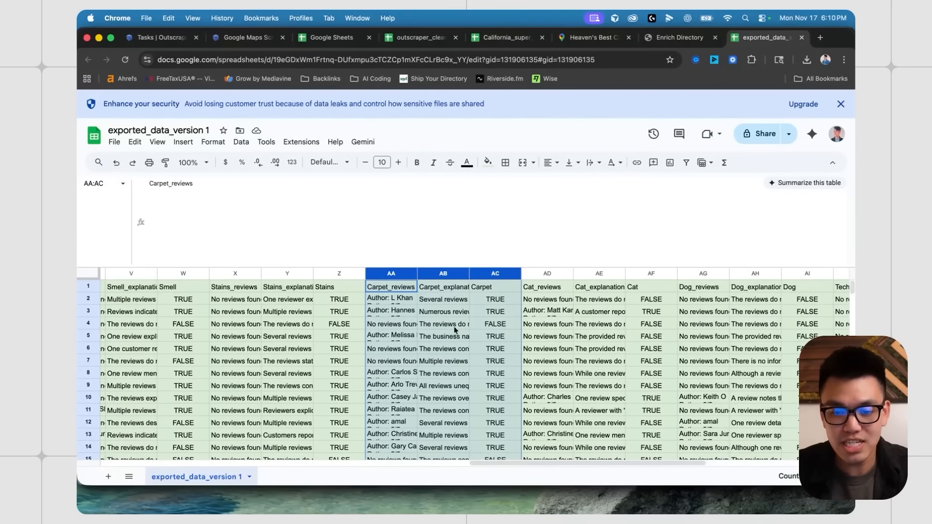
left_click(503, 324)
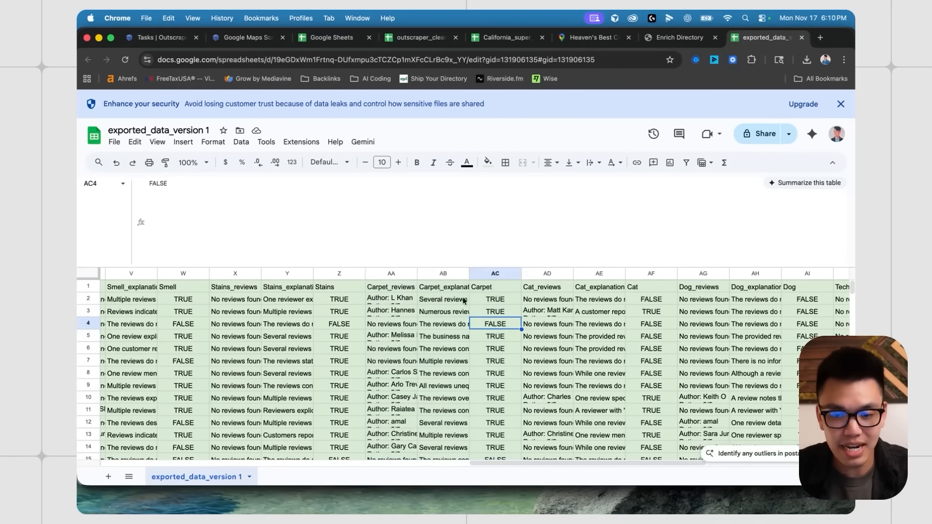
left_click_drag(401, 275, 495, 274)
left_click(487, 162)
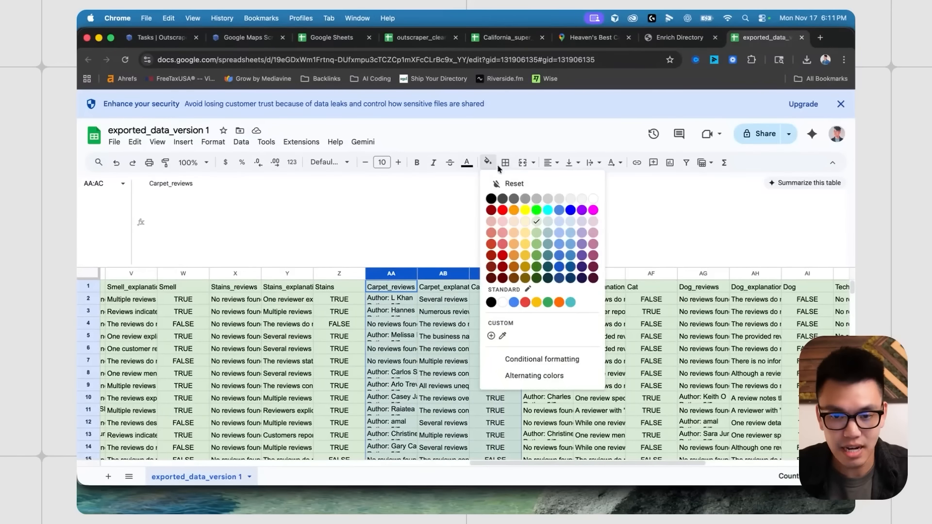
left_click(523, 209)
left_click(534, 325)
left_click(84, 276)
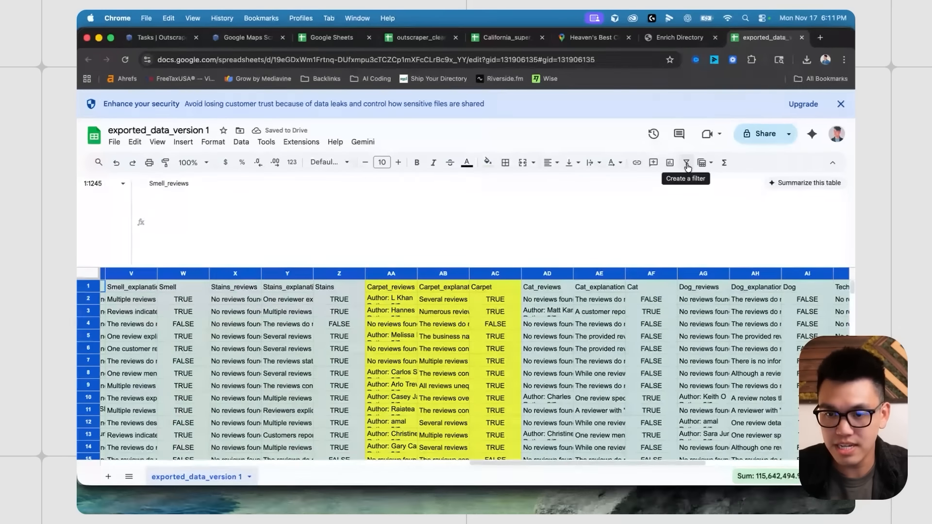
left_click(685, 162)
left_click(546, 316)
left_click(515, 286)
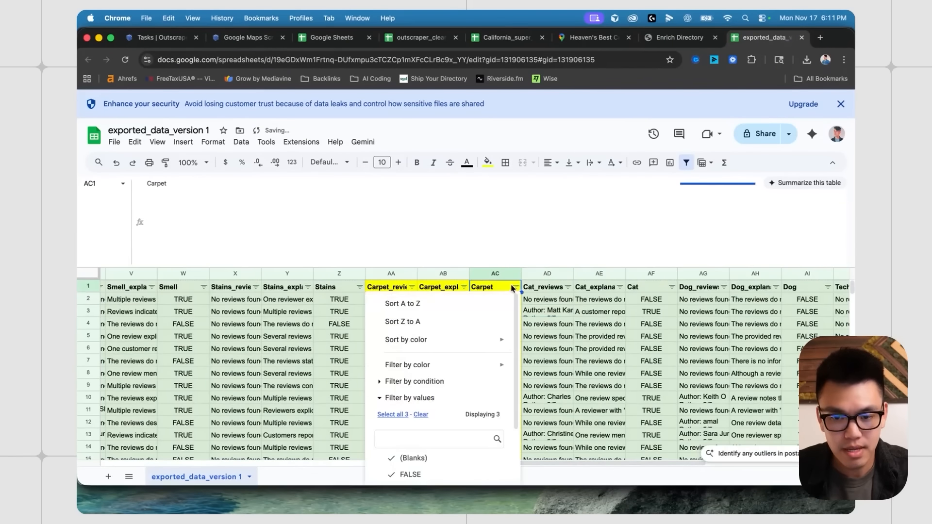
left_click(462, 308)
left_click(542, 320)
scroll(421, 334, "right", 1)
left_click(481, 347)
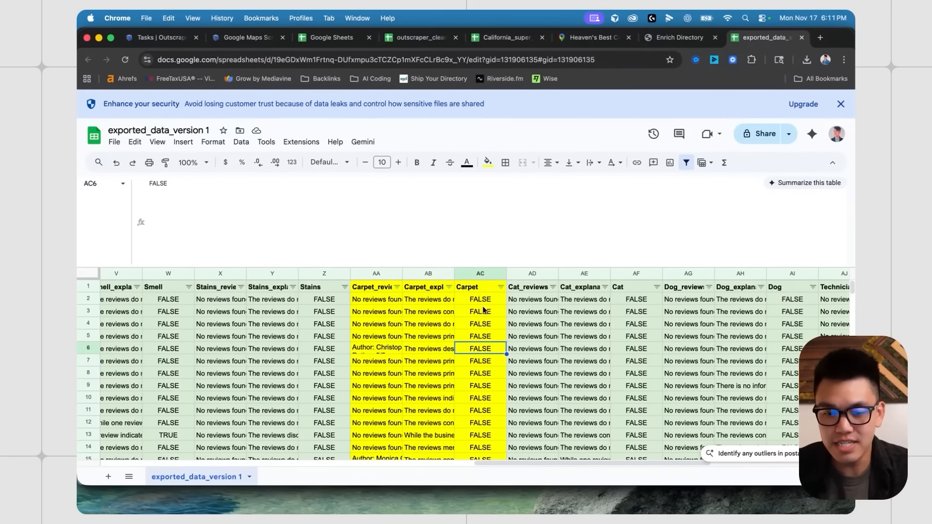
left_click(482, 301)
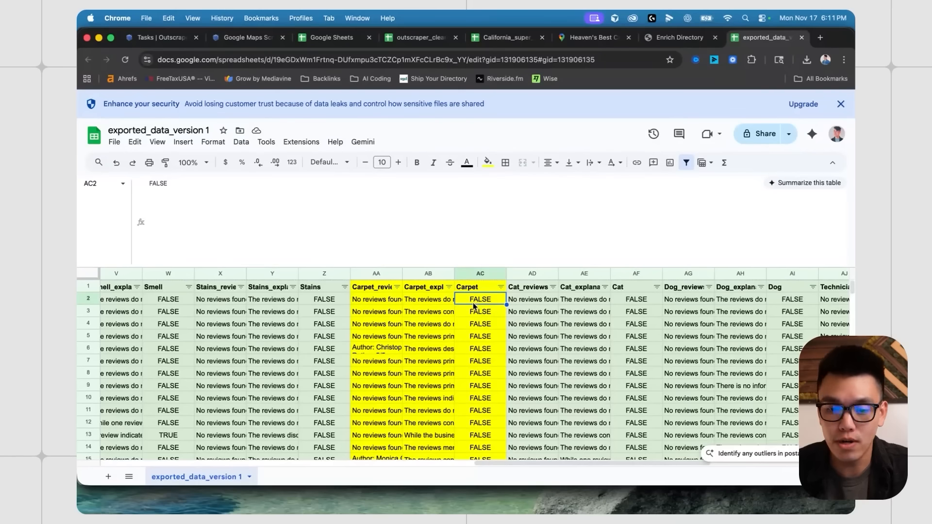
left_click(437, 301)
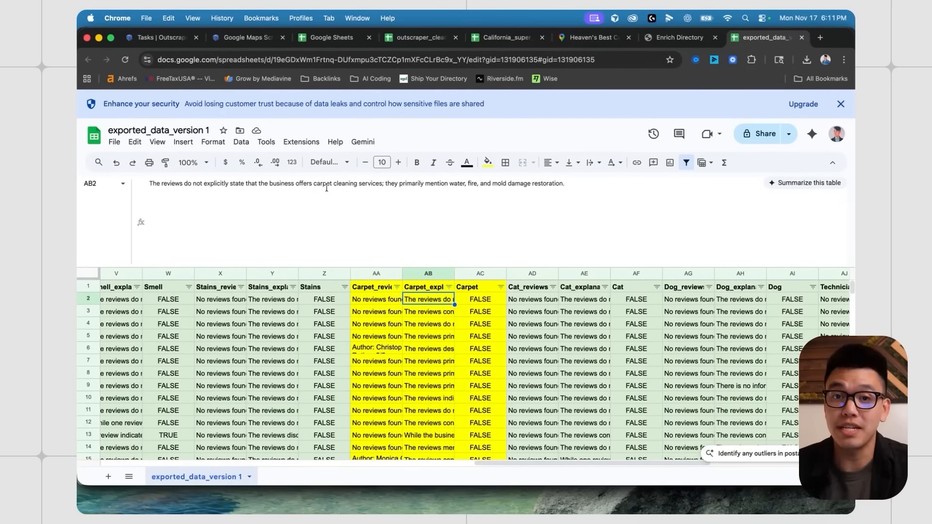
left_click_drag(387, 183, 567, 184)
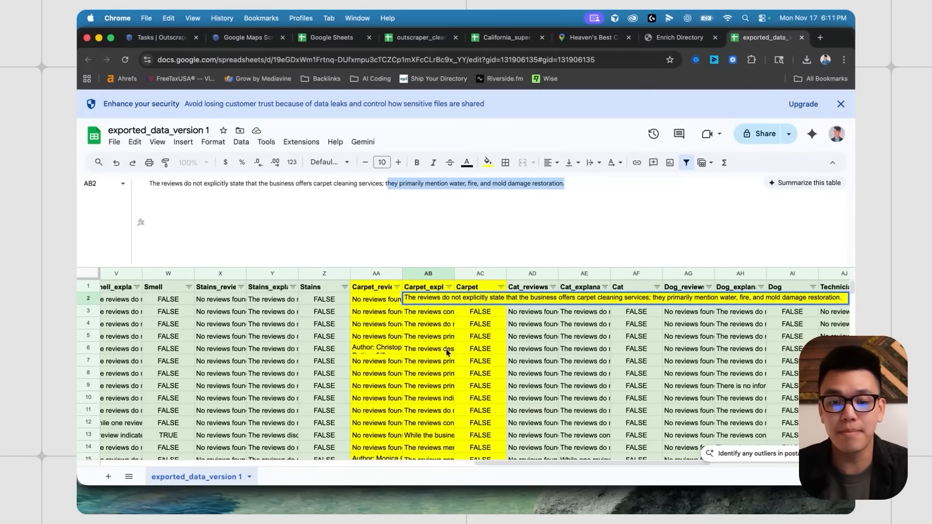
left_click(475, 311)
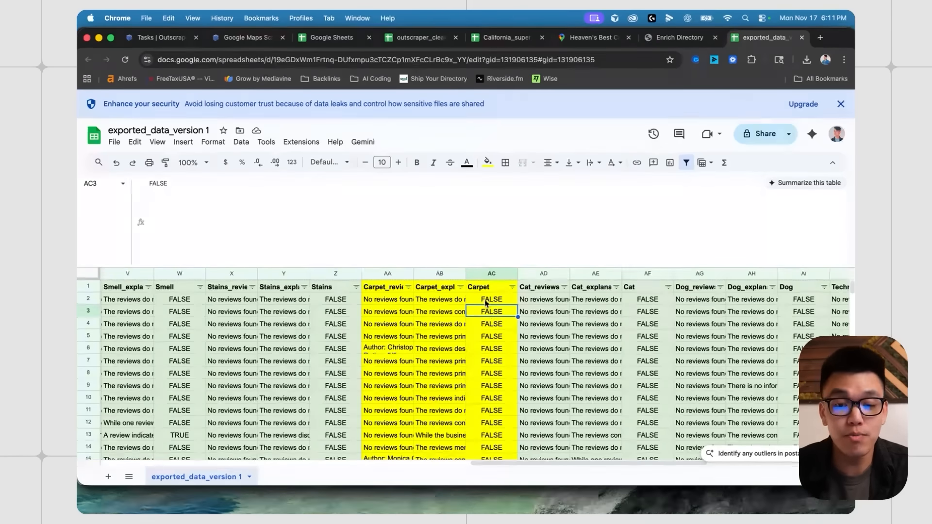
left_click(486, 301)
left_click(488, 314)
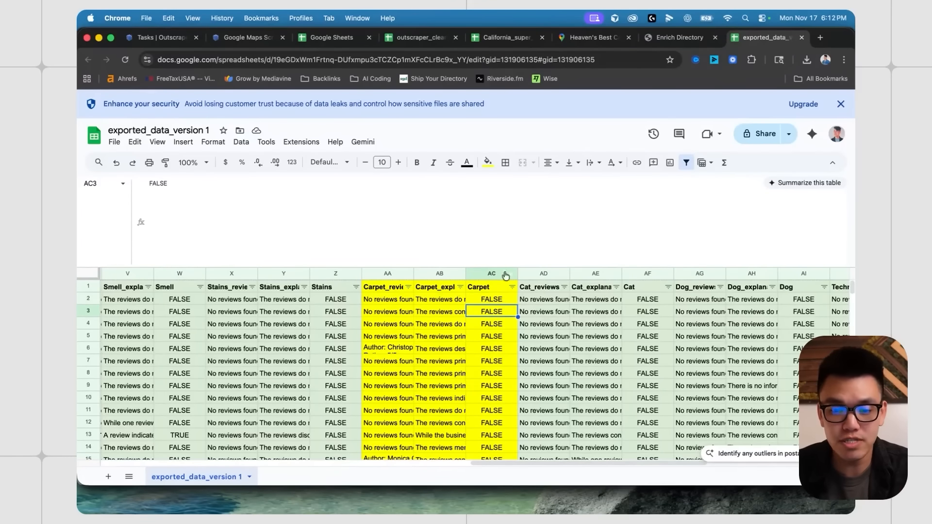
scroll(485, 330, "down", 3)
left_click(462, 373)
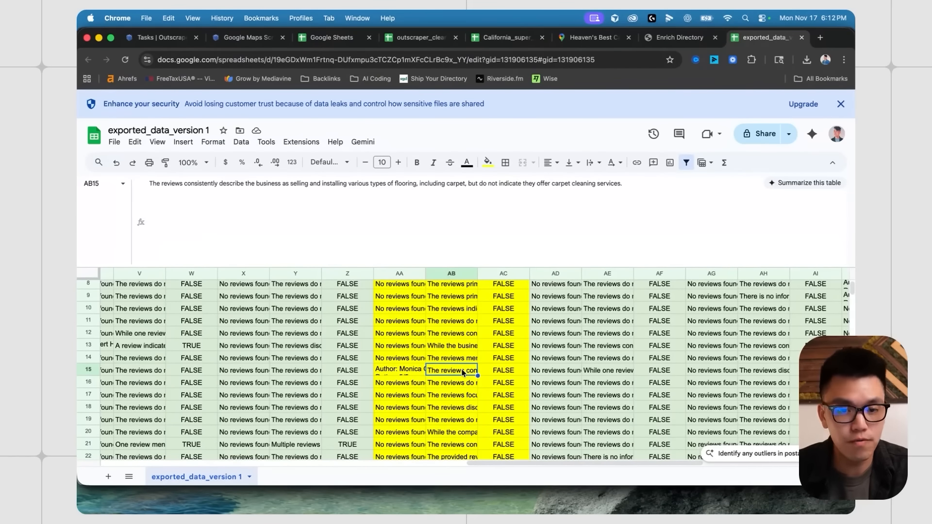
scroll(466, 382, "down", 1)
scroll(454, 369, "right", 1)
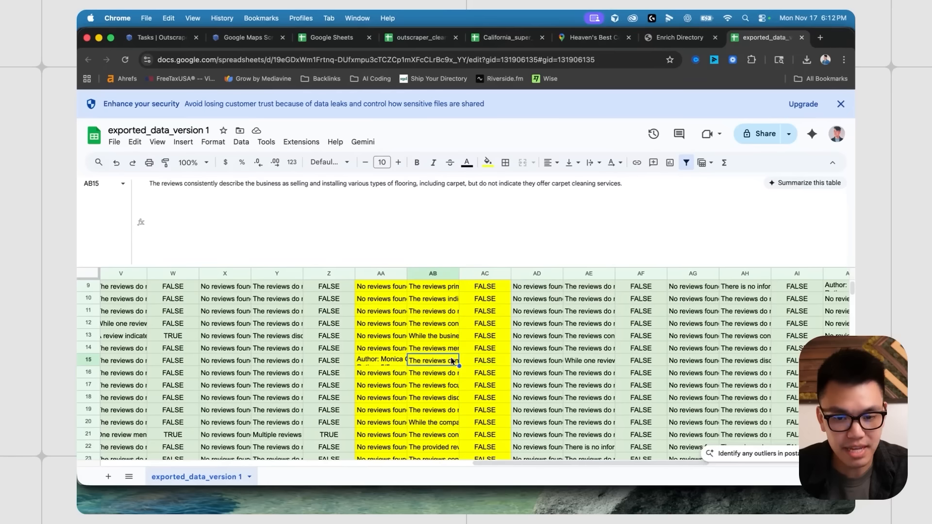
left_click(388, 361)
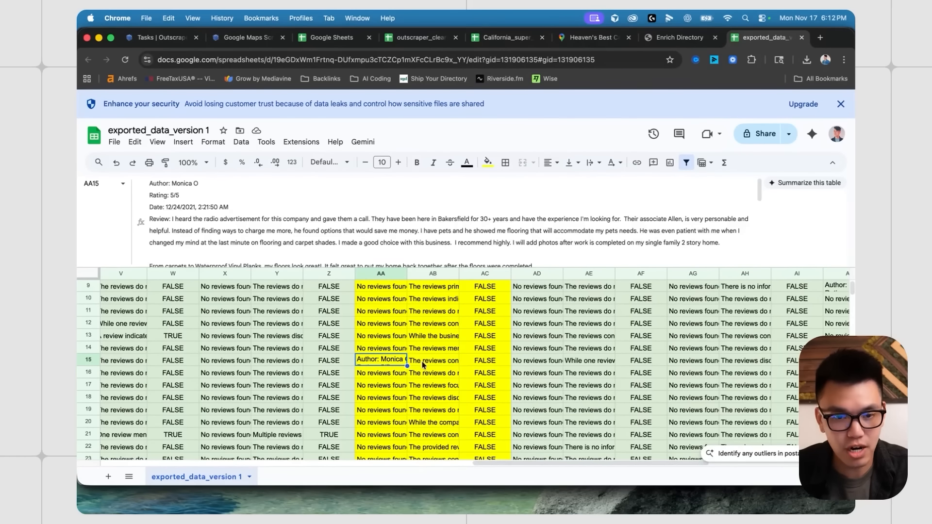
left_click(423, 365)
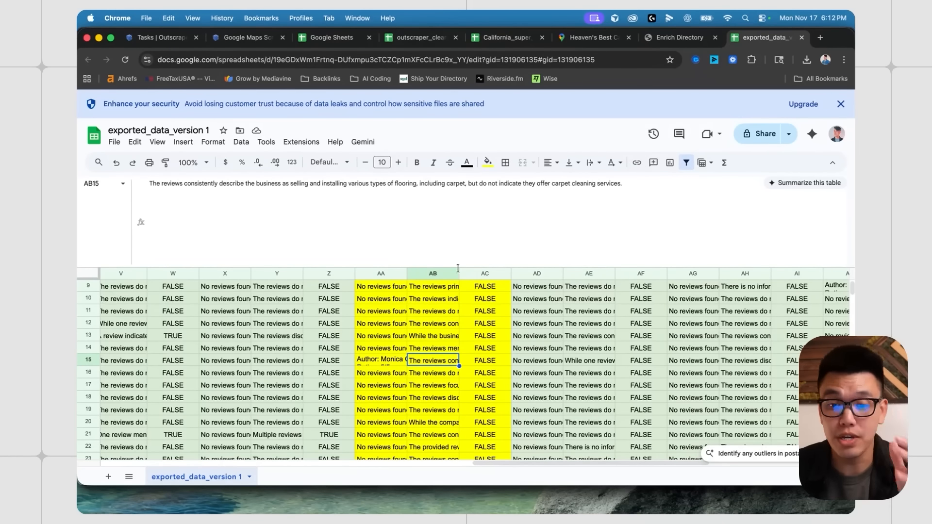
left_click(485, 359)
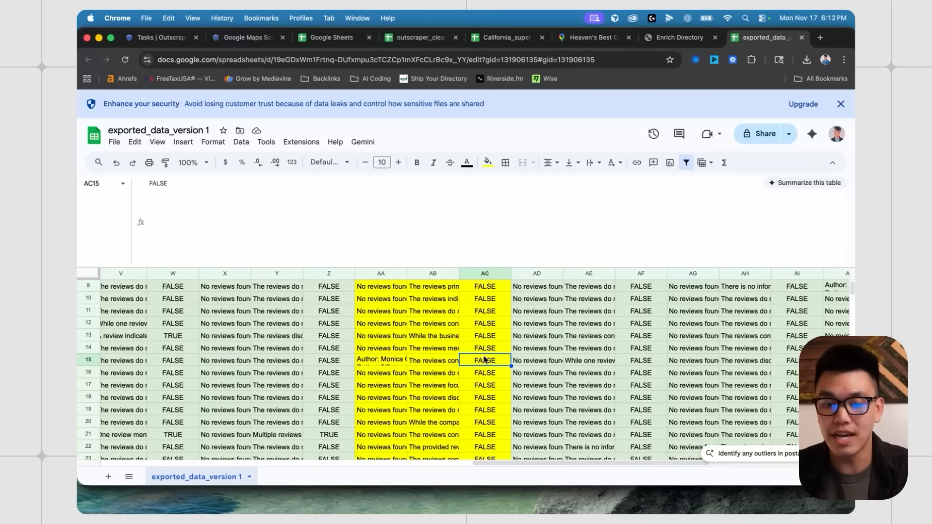
scroll(484, 359, "up", 5)
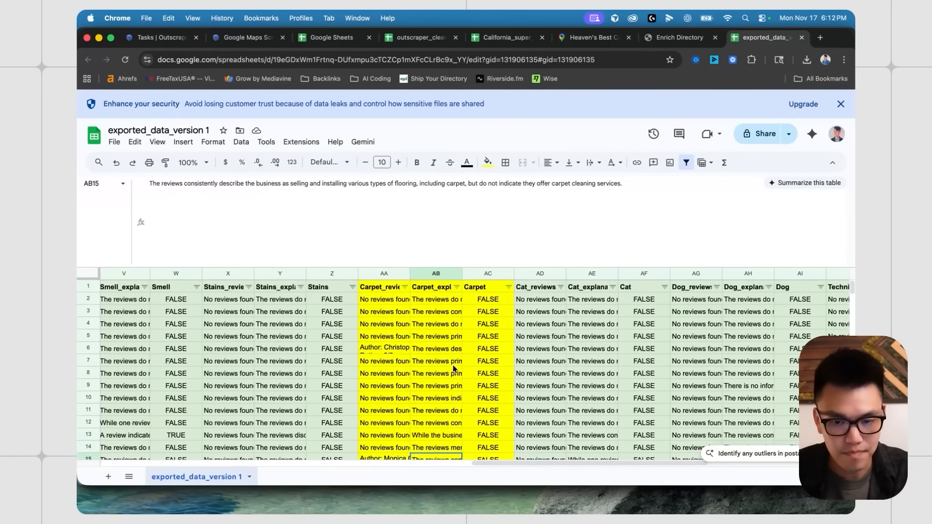
- Delete rows 2 through 192, the rows marked FALSE for Carpet
left_click(97, 299)
scroll(414, 316, "down", 9)
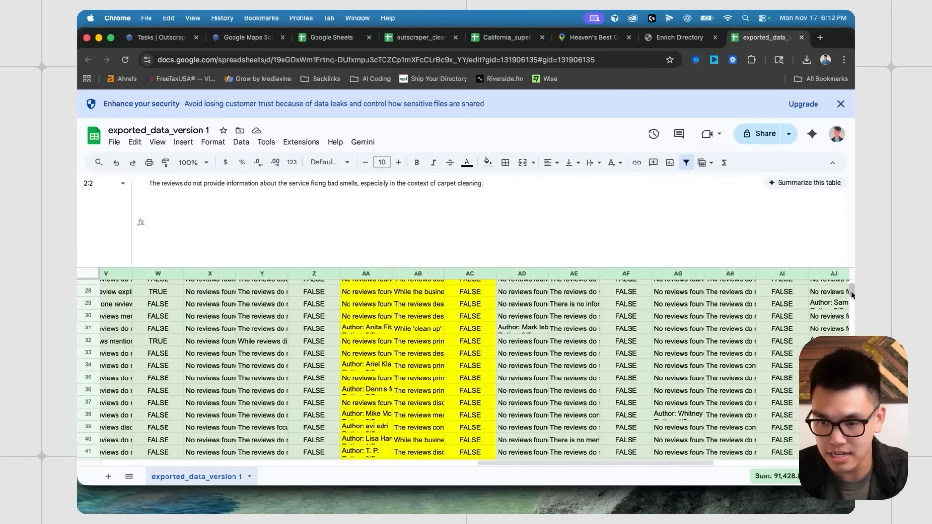
scroll(524, 372, "down", 20)
scroll(524, 372, "down", 20)
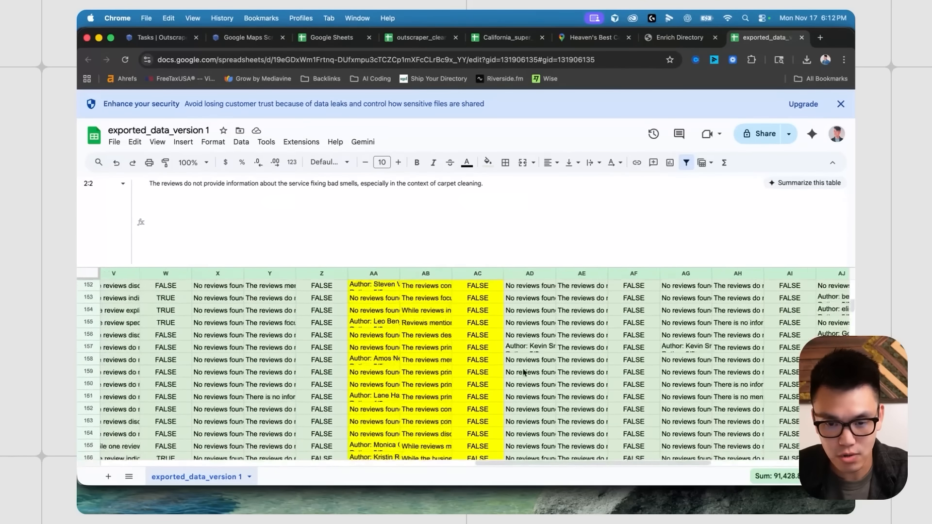
scroll(522, 373, "up", 3)
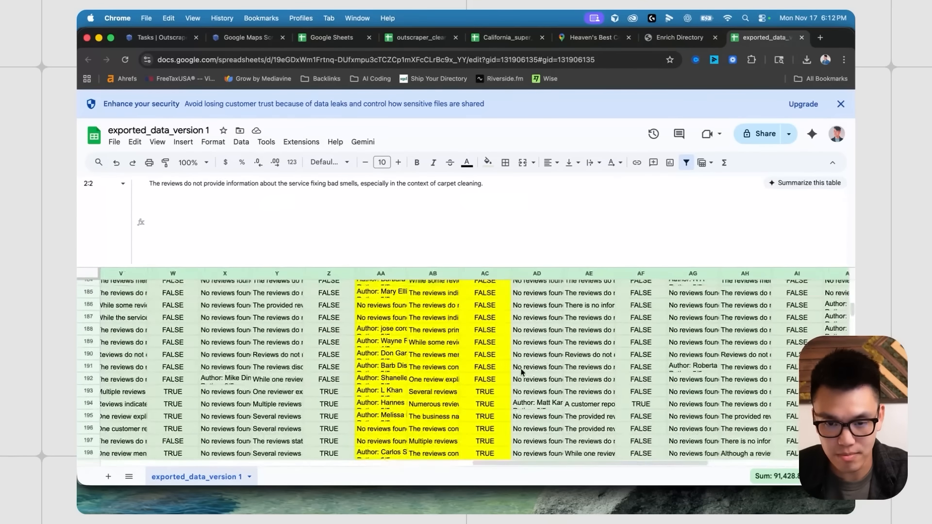
left_click(86, 393, "shift")
right_click(86, 393)
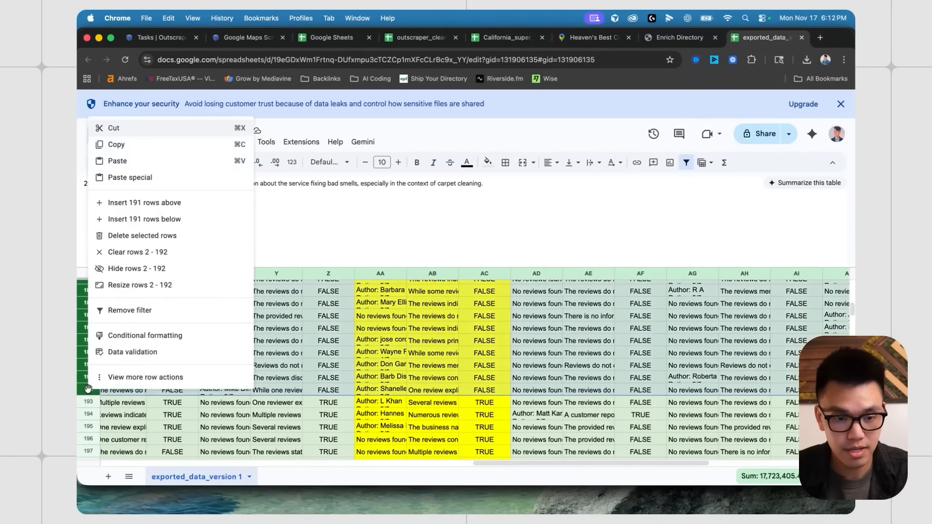
left_click(142, 236)
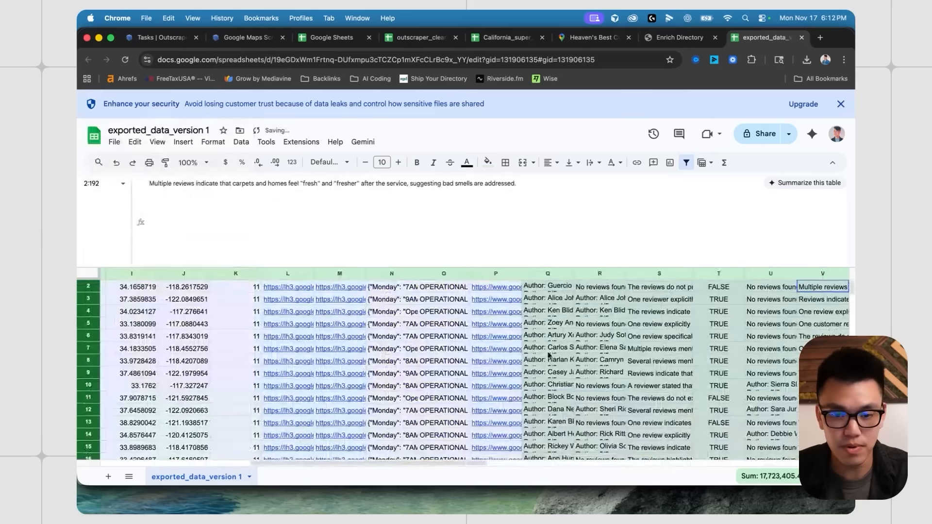
- Check the Carpet value now in row 3 after the deletion
left_click(436, 311)
scroll(407, 329, "down", 6)
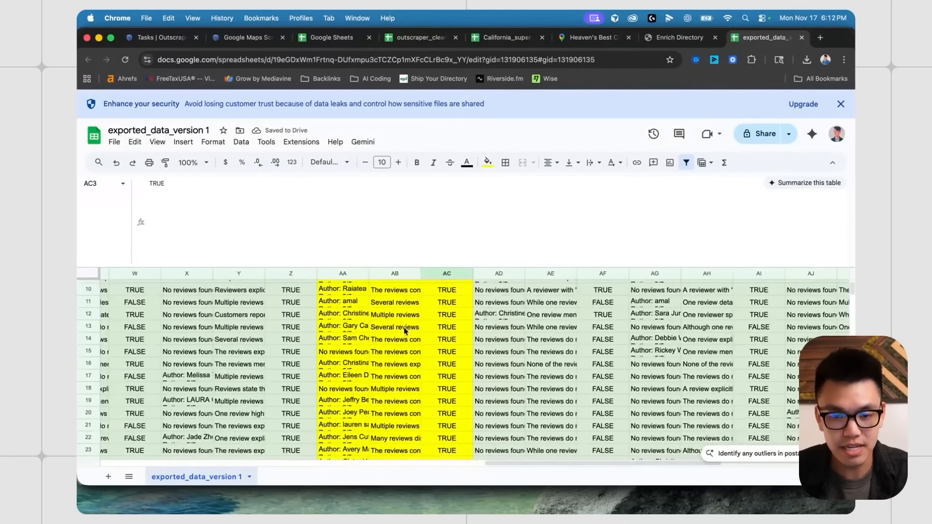
scroll(421, 346, "left", 1)
scroll(424, 350, "up", 6)
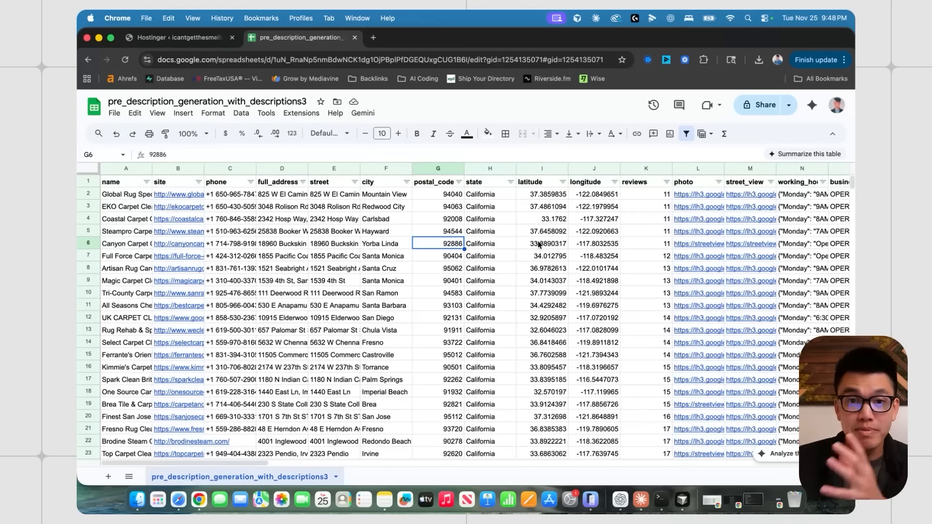
scroll(551, 245, "right", 8)
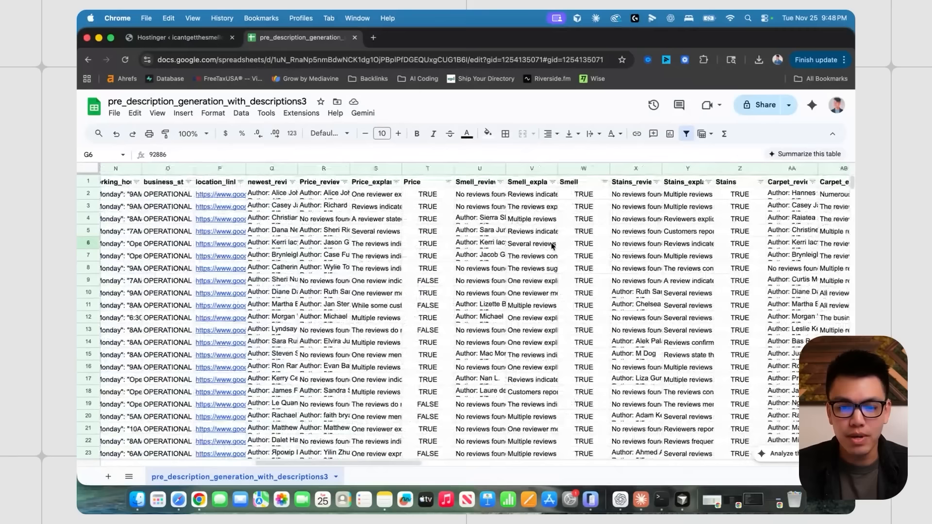
scroll(552, 245, "right", 3)
scroll(551, 243, "right", 4)
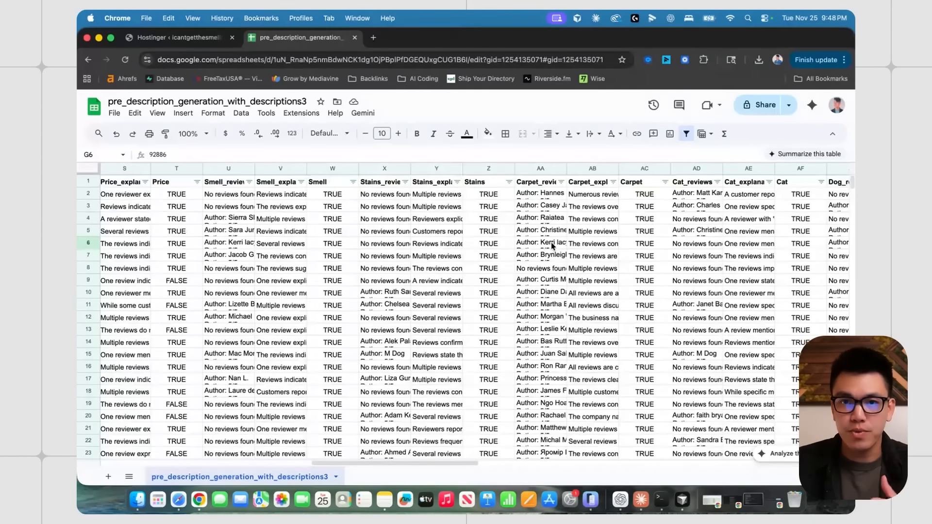
scroll(552, 243, "right", 1)
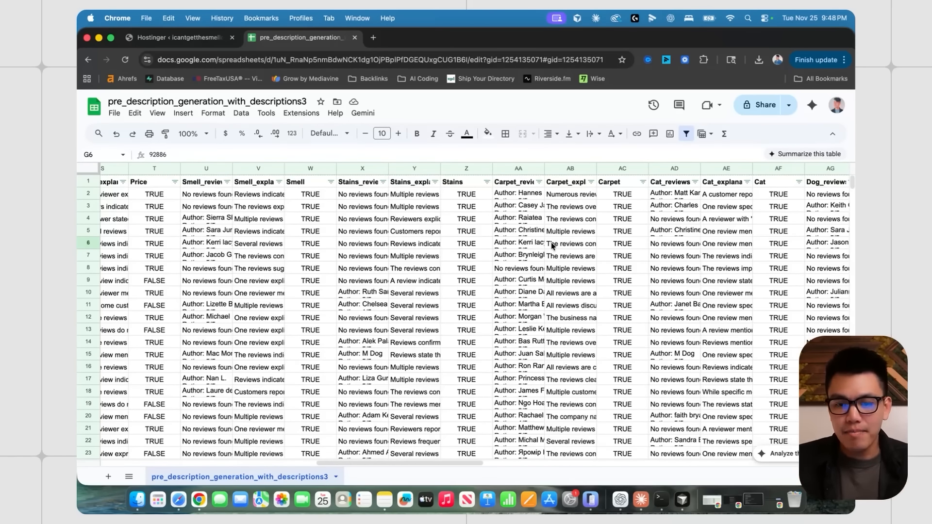
scroll(551, 243, "right", 1)
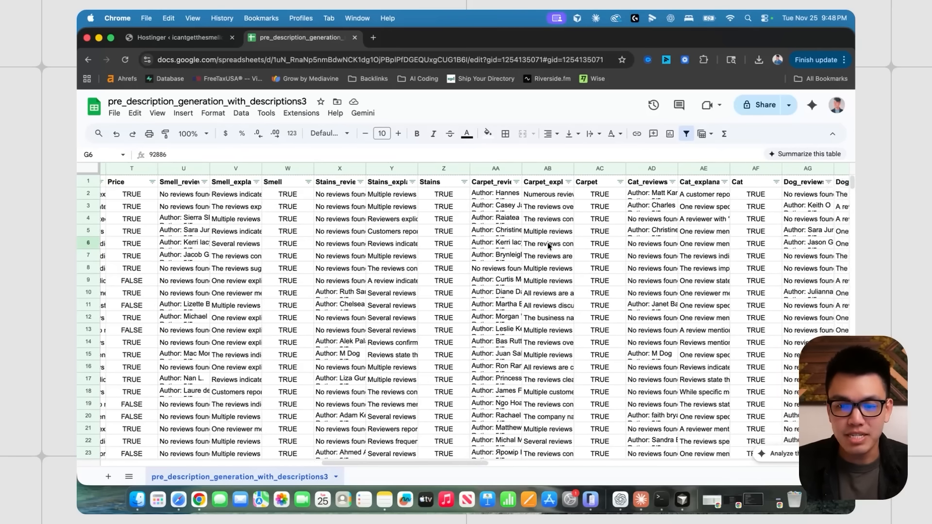
scroll(551, 242, "left", 1)
scroll(552, 242, "right", 6)
left_click(476, 168)
left_click(474, 209)
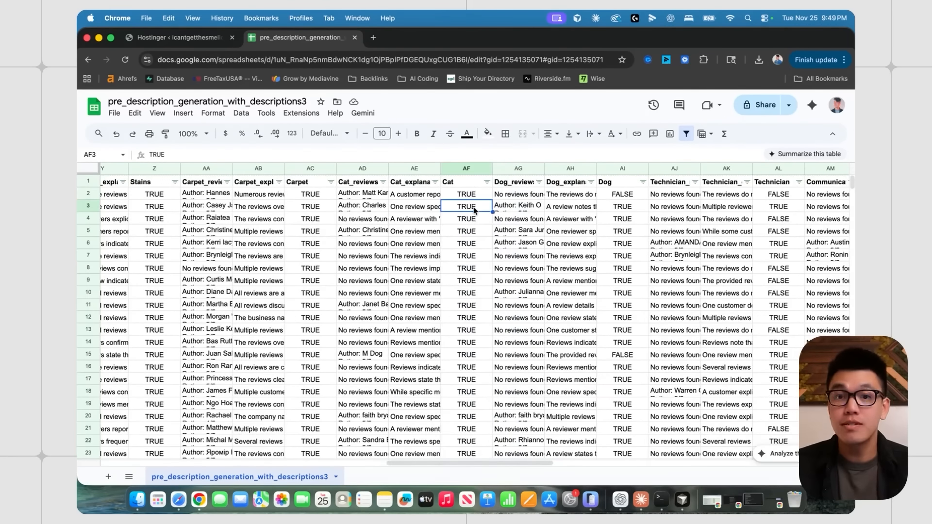
left_click(462, 194)
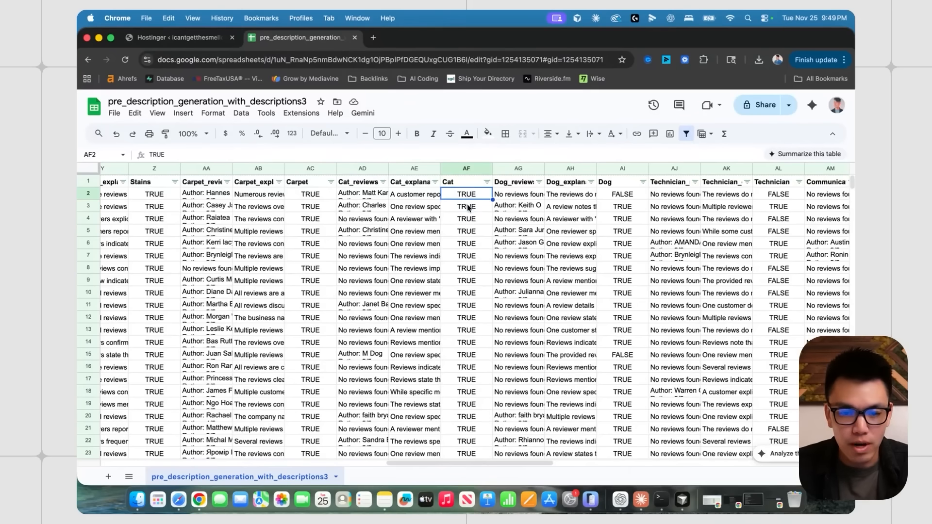
left_click(467, 205)
left_click(465, 198)
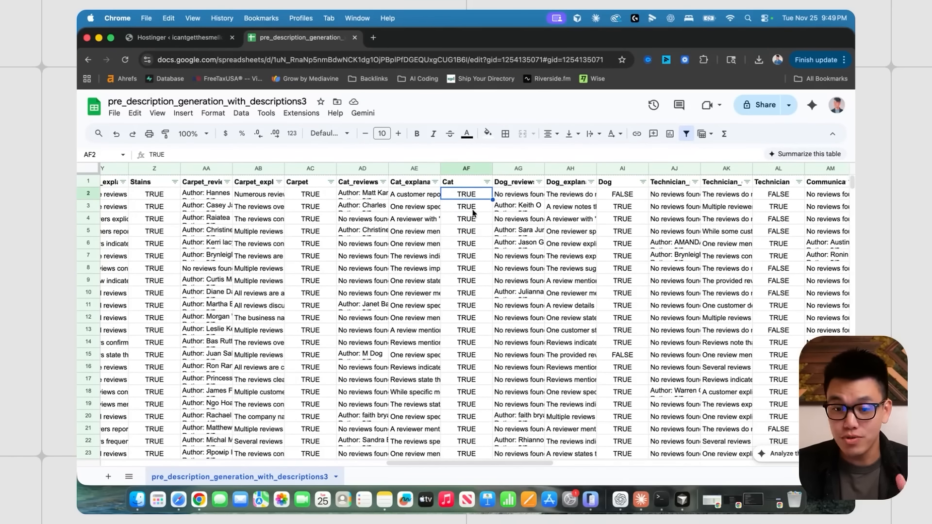
left_click(621, 197)
left_click(468, 196)
scroll(495, 212, "left", 1)
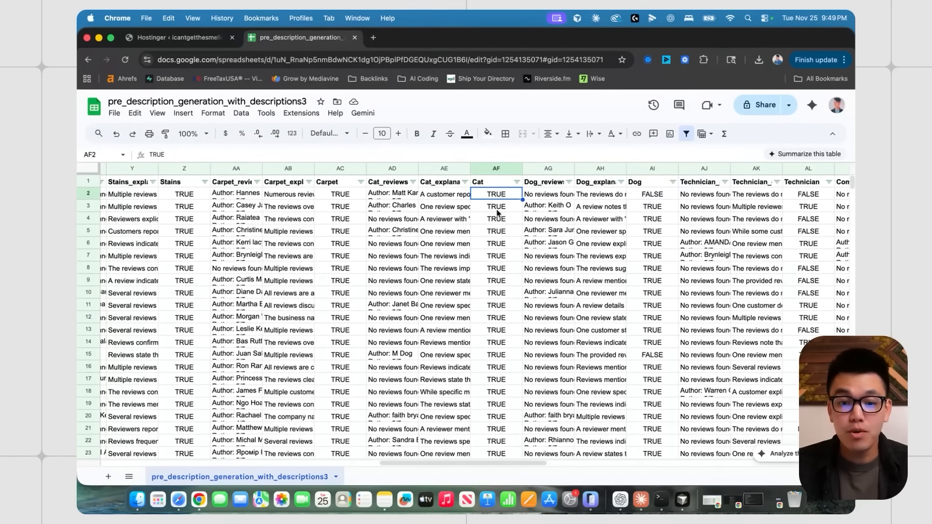
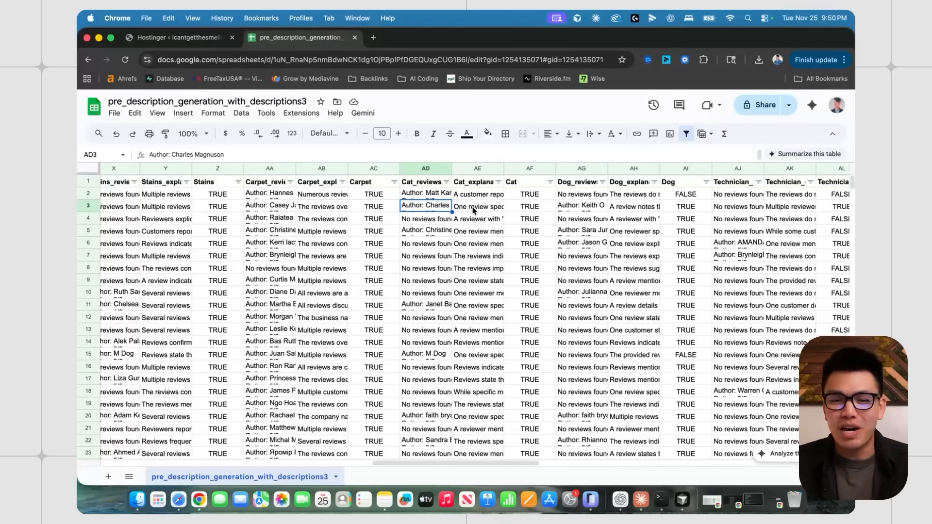
- Read the Cat explanation and Dog reviews entries for row 3
left_click(475, 209)
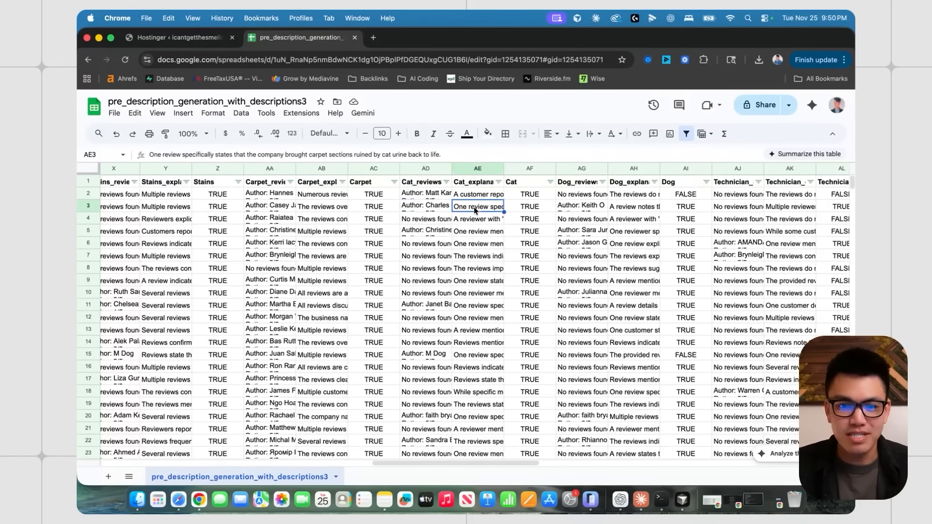
scroll(478, 208, "right", 1)
left_click(538, 211)
scroll(538, 210, "left", 1)
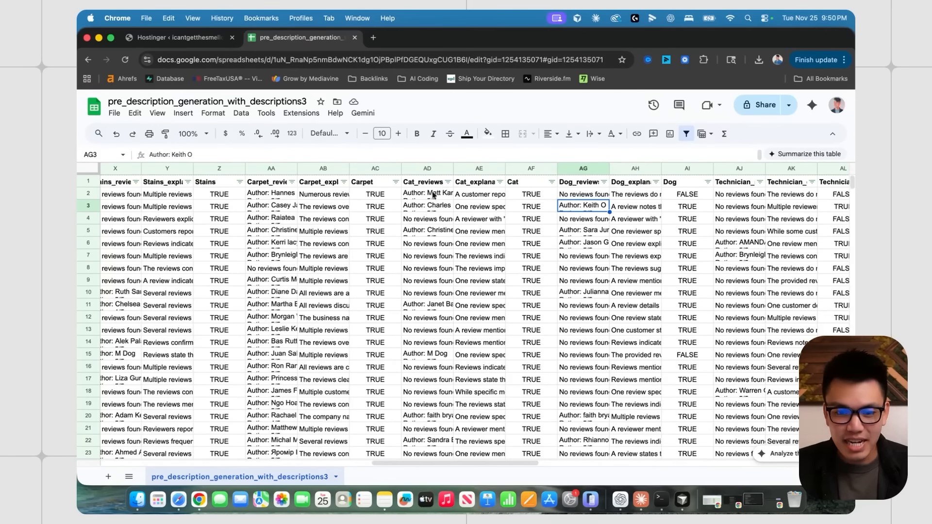
- Toggle the column filters off and back on, then select the Cat and Dog columns
left_click(89, 168)
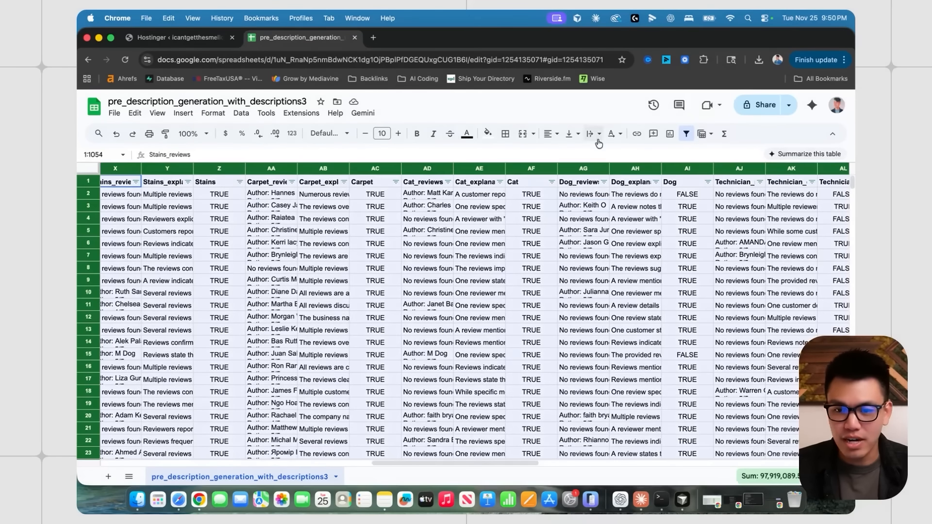
left_click(687, 135)
left_click(687, 136)
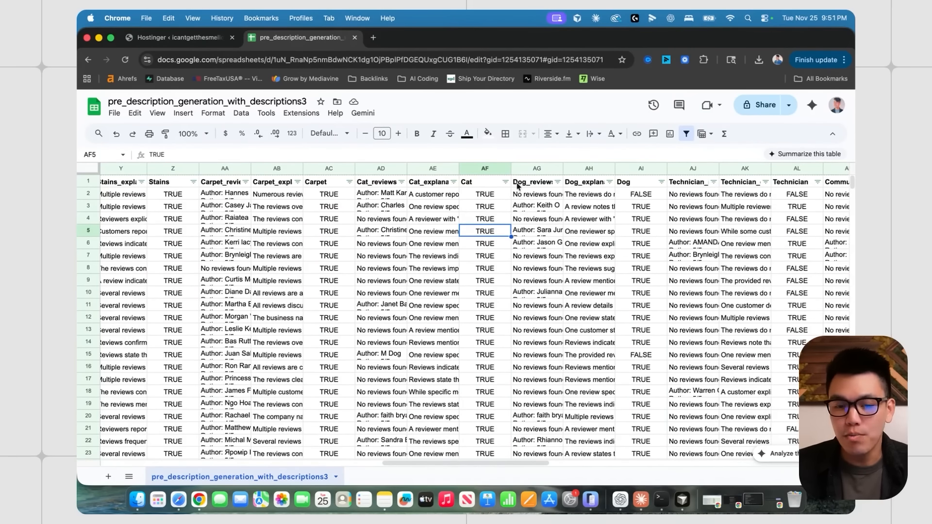
left_click(479, 169)
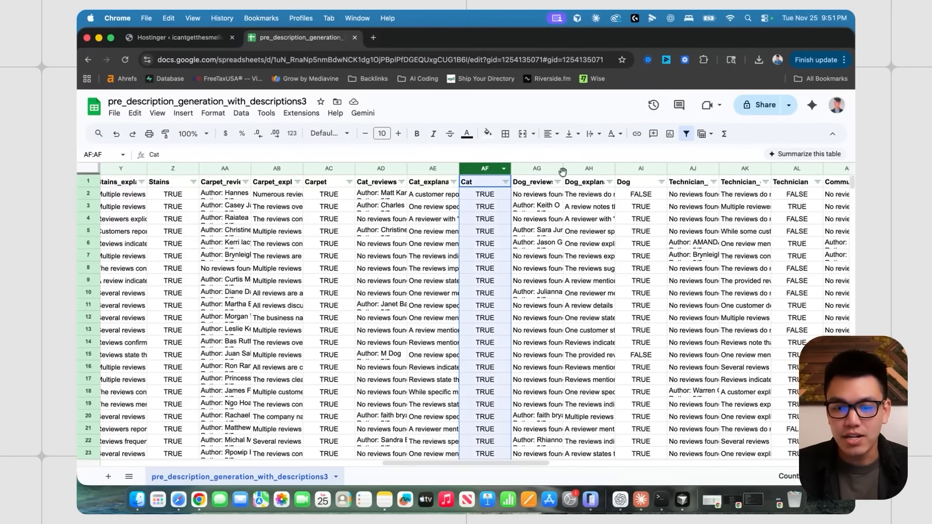
left_click(642, 169)
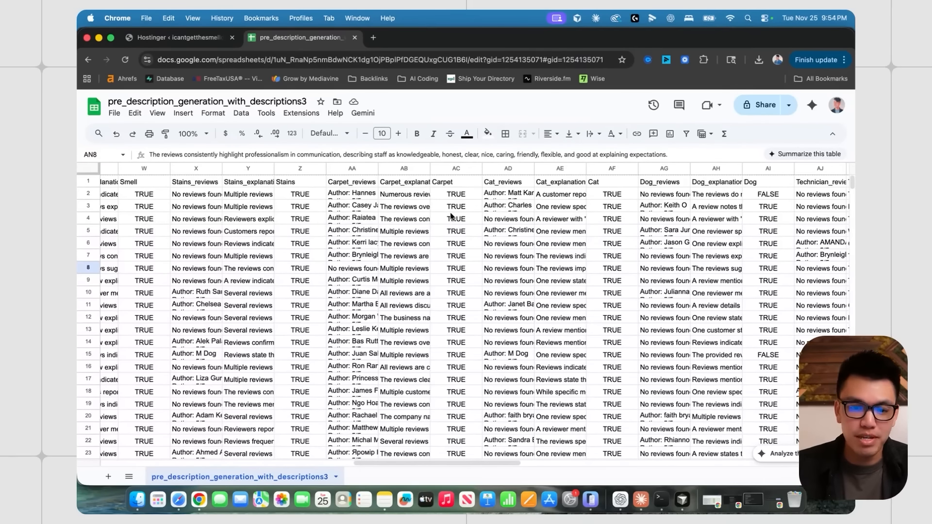
scroll(451, 218, "down", 2)
scroll(461, 228, "up", 2)
scroll(466, 233, "left", 1)
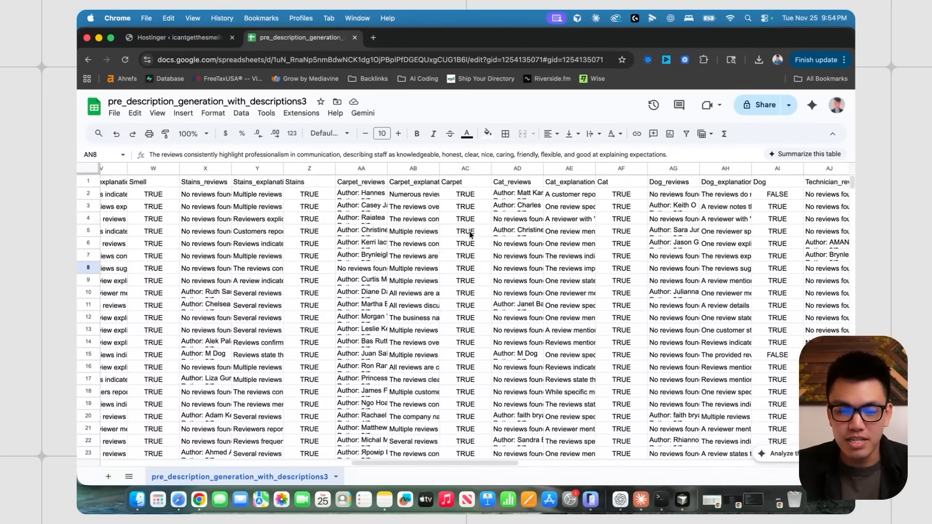
scroll(534, 211, "right", 4)
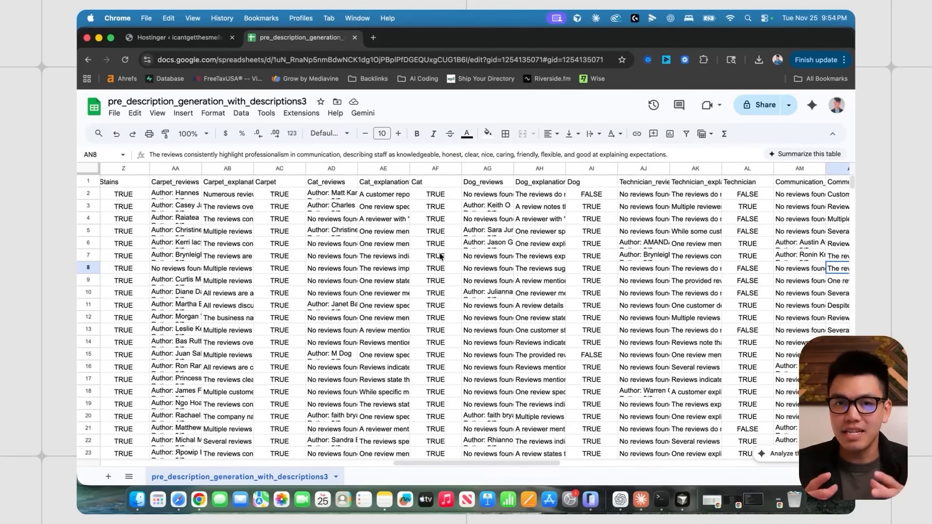
scroll(441, 256, "left", 5)
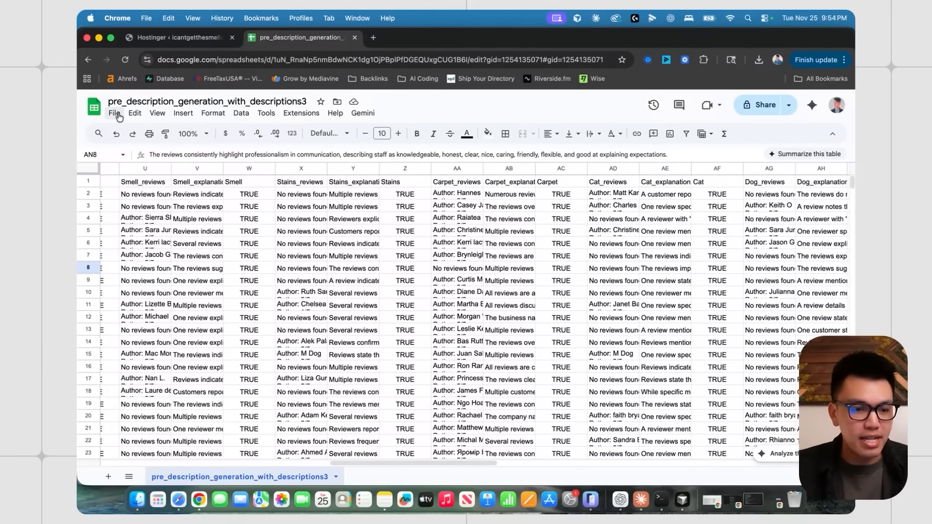
- Download the sheet as a CSV to the Desktop and switch to Cursor
left_click(119, 117)
mouse_move(189, 243)
left_click(371, 314)
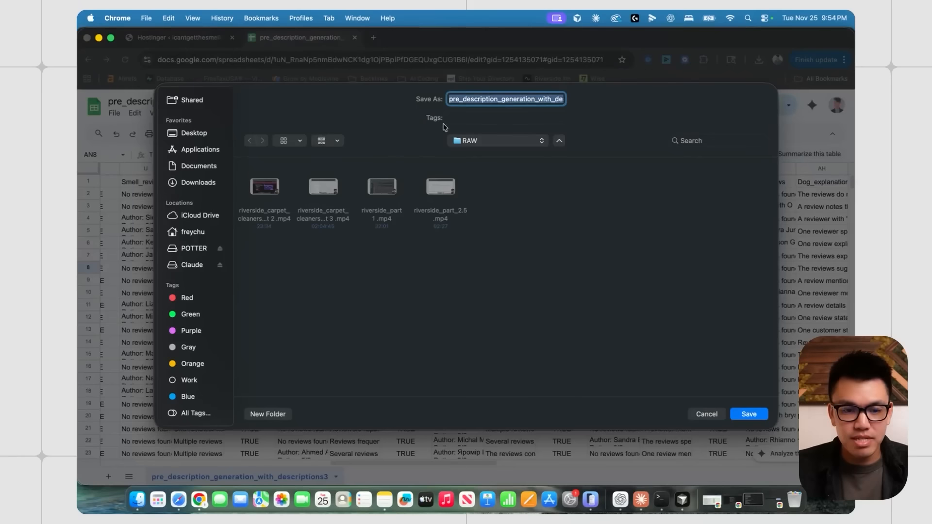
left_click(194, 134)
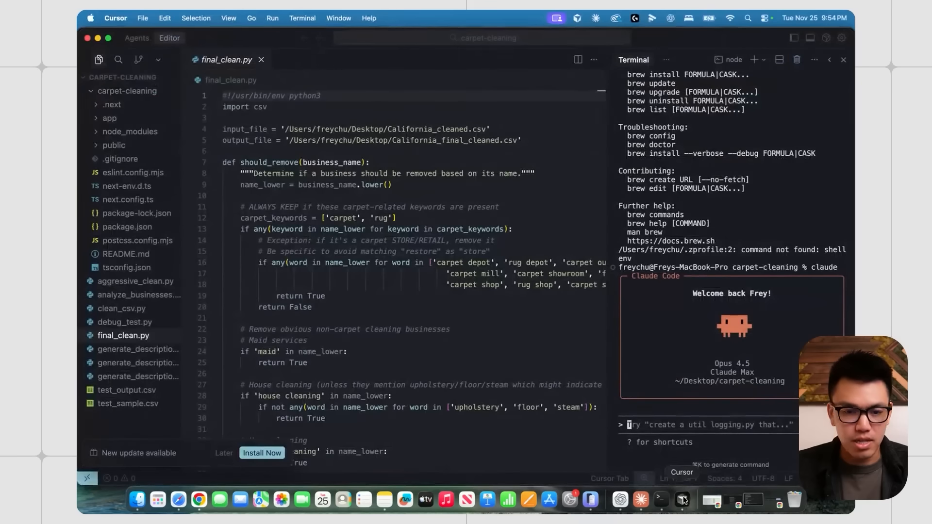
left_click(682, 500)
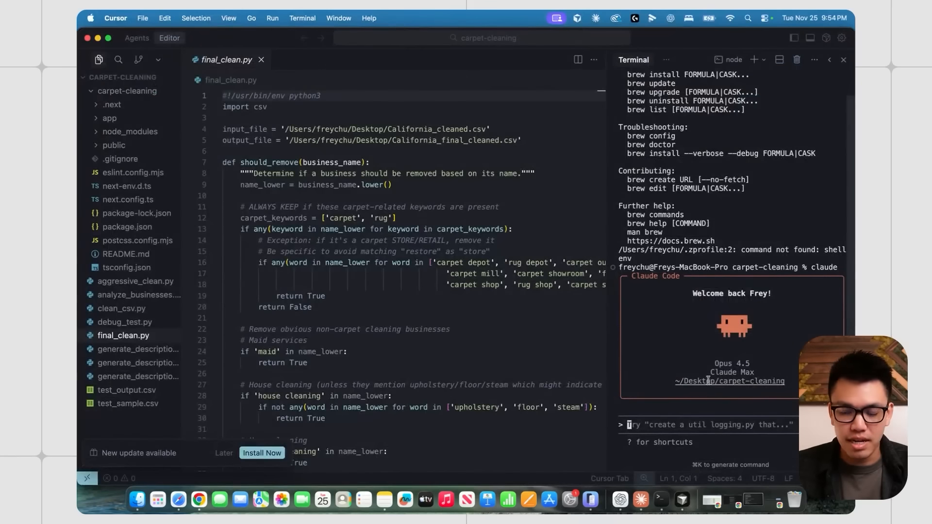
- Attach the exported CSV to Claude Code and confirm the Cat column's position in the sheet
left_click_drag(617, 514, 688, 449)
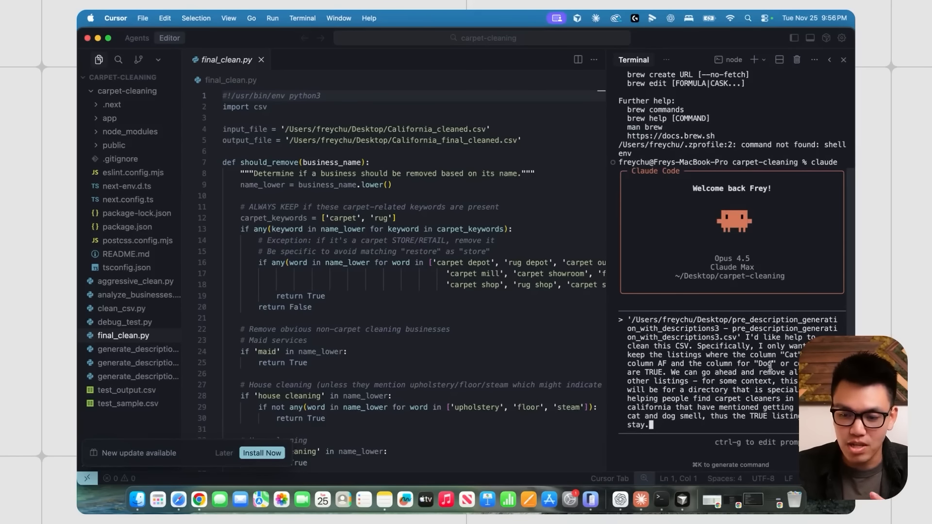
key("ctrl+Up")
left_click(416, 239)
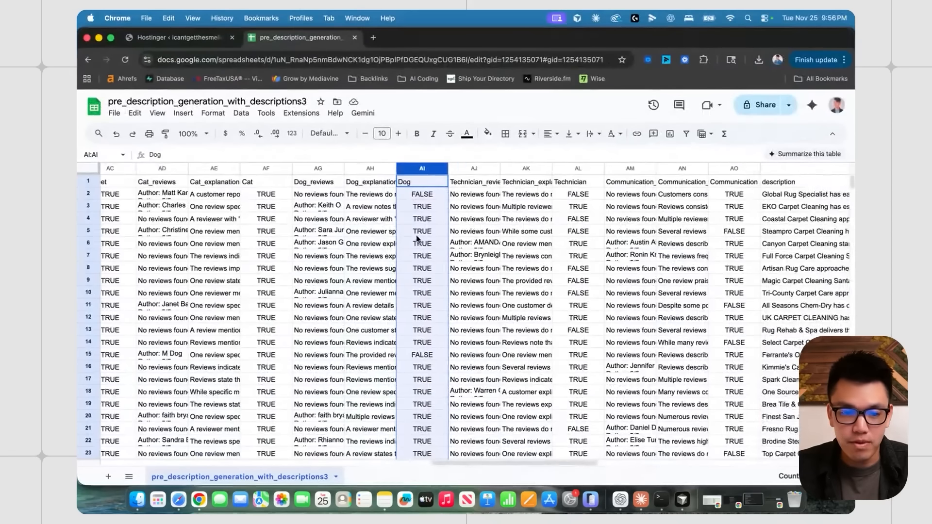
scroll(417, 239, "left", 3)
left_click(332, 169)
key("super+Tab")
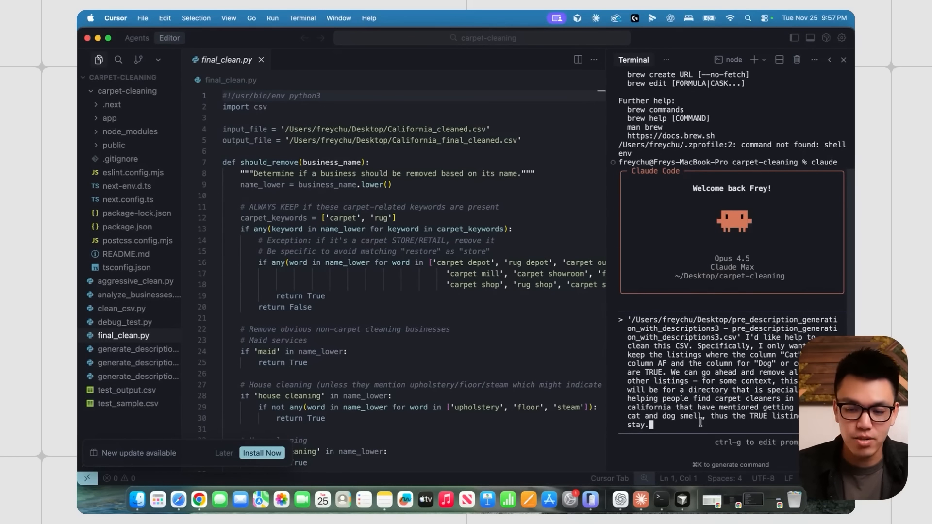
- Submit the Cat-and-Dog TRUE filter request and check the count drop from 1,051 to 395
key("Return")
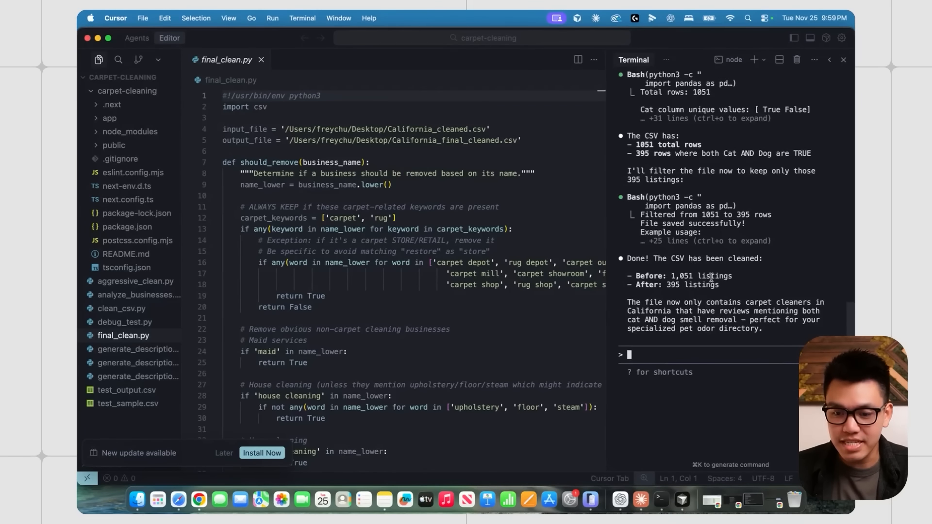
scroll(711, 281, "down", 3)
left_click_drag(670, 250, 736, 250)
left_click(686, 275)
left_click_drag(667, 259, 728, 259)
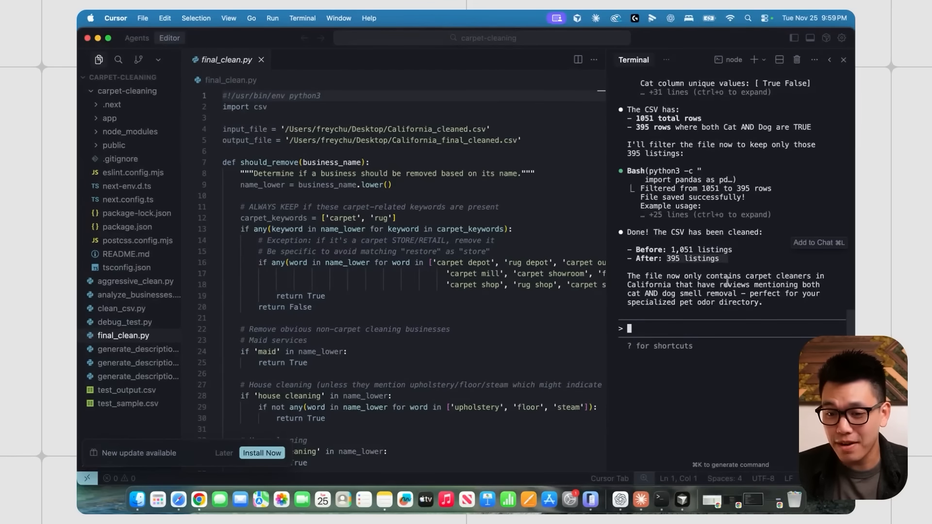
left_click(693, 295)
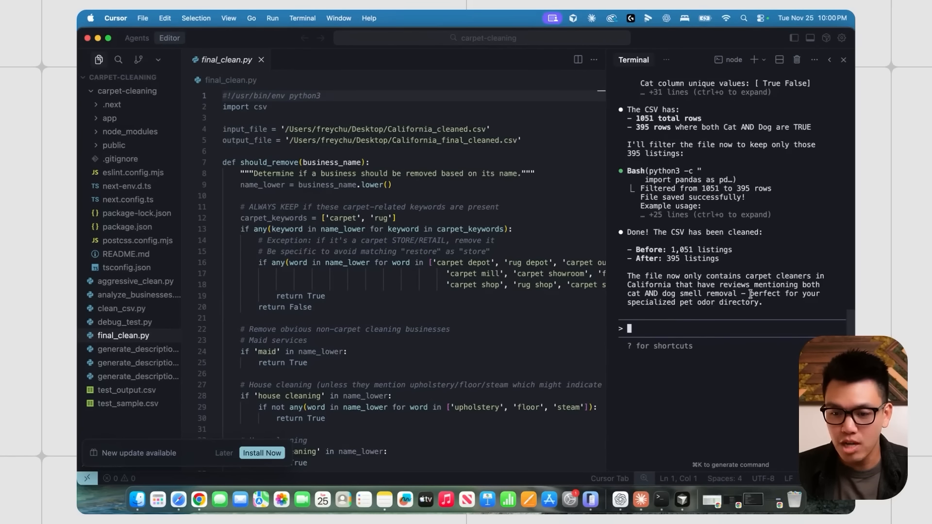
scroll(678, 282, "up", 5)
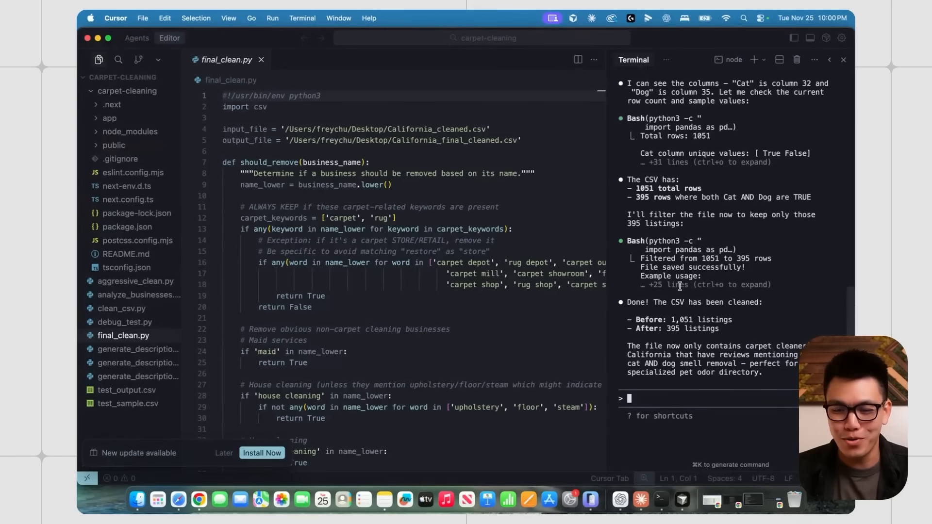
scroll(709, 335, "down", 4)
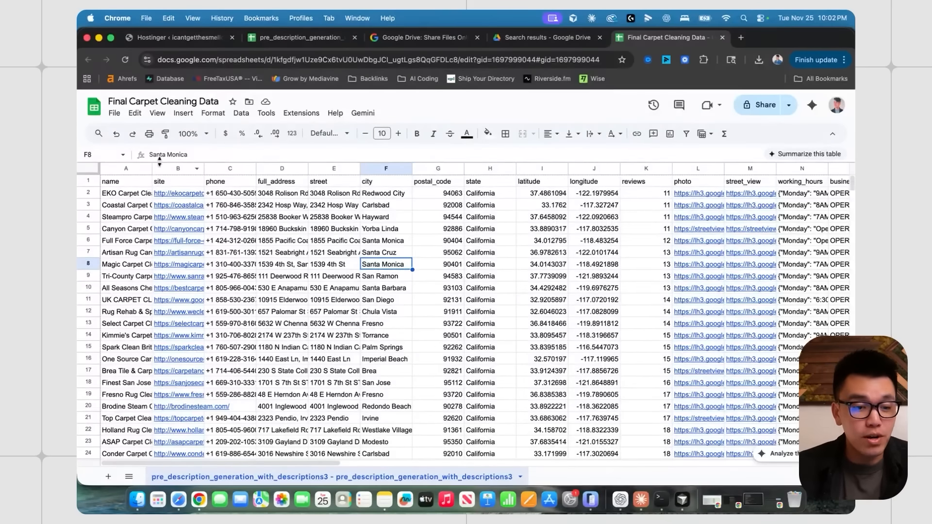
left_click(127, 168)
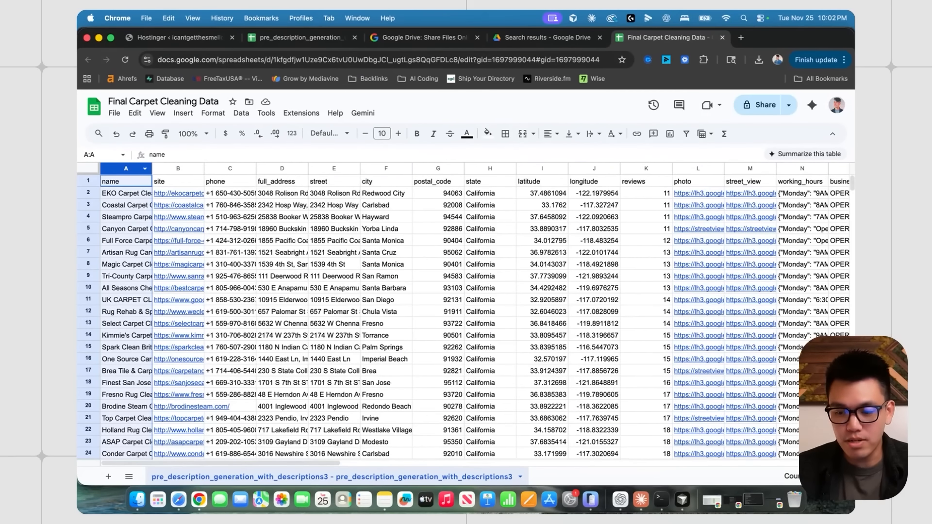
scroll(550, 276, "right", 15)
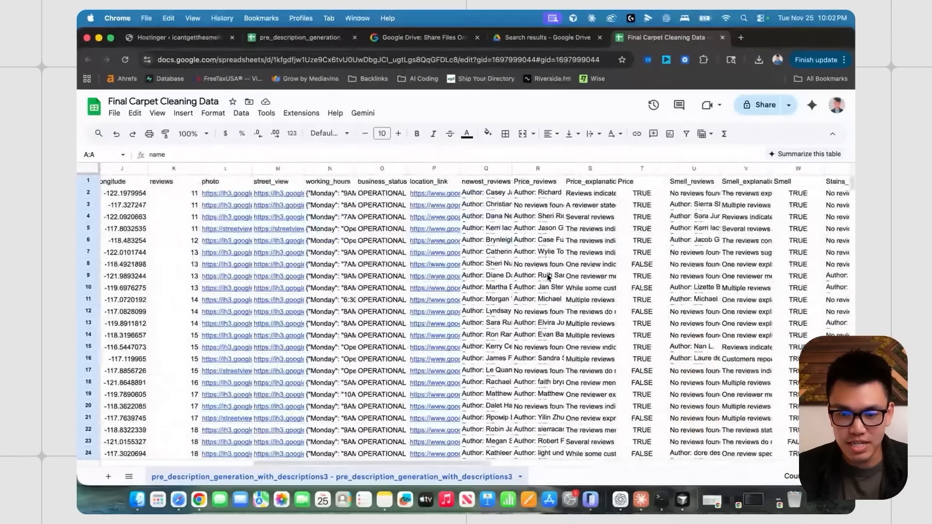
scroll(550, 277, "right", 8)
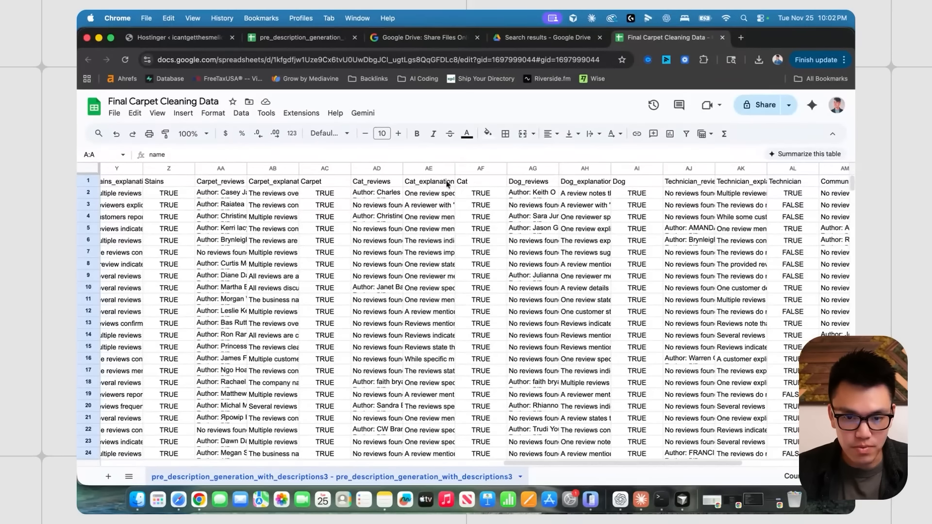
left_click(473, 171)
left_click(635, 170)
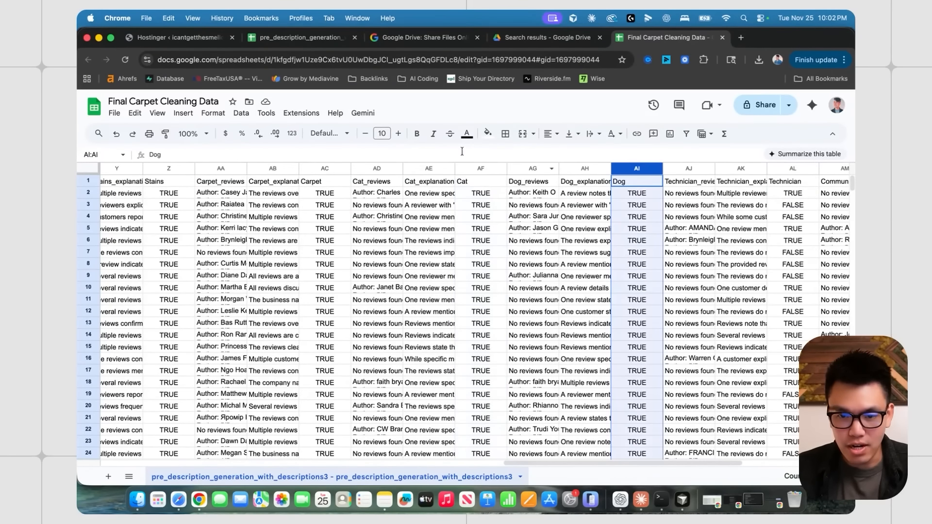
left_click_drag(852, 183, 852, 456)
scroll(459, 261, "up", 20)
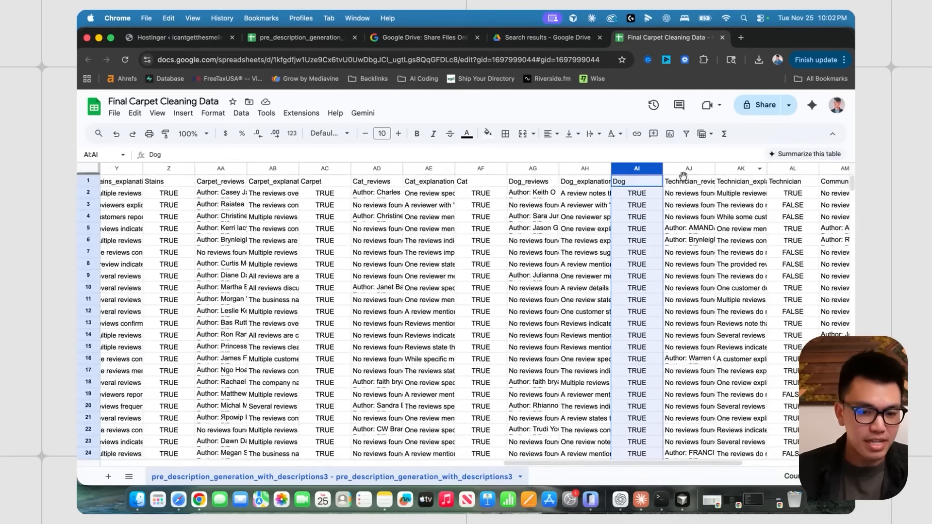
scroll(459, 261, "left", 20)
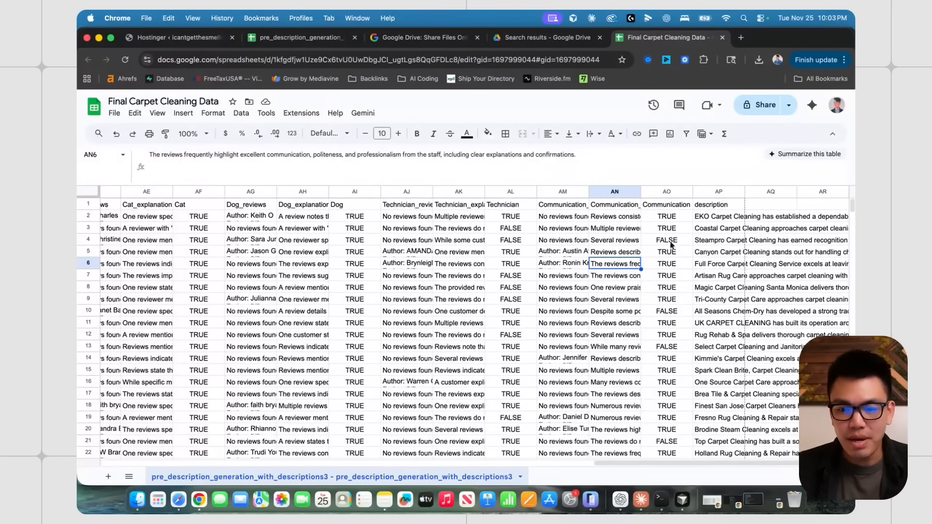
left_click(720, 219)
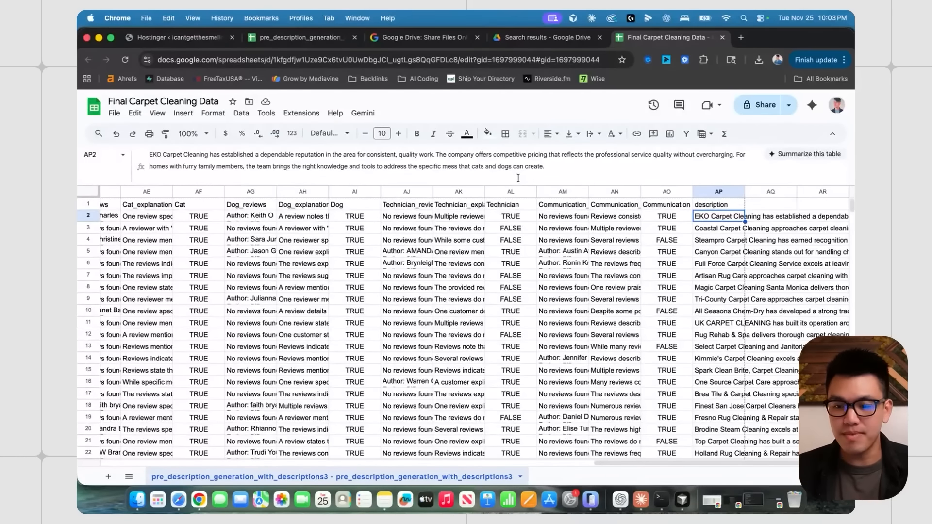
scroll(633, 252, "down", 1)
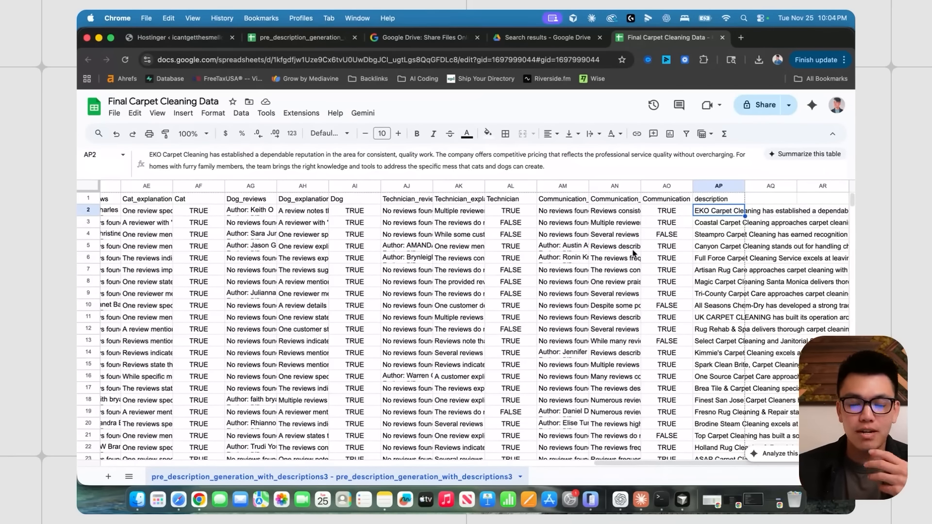
scroll(633, 253, "left", 7)
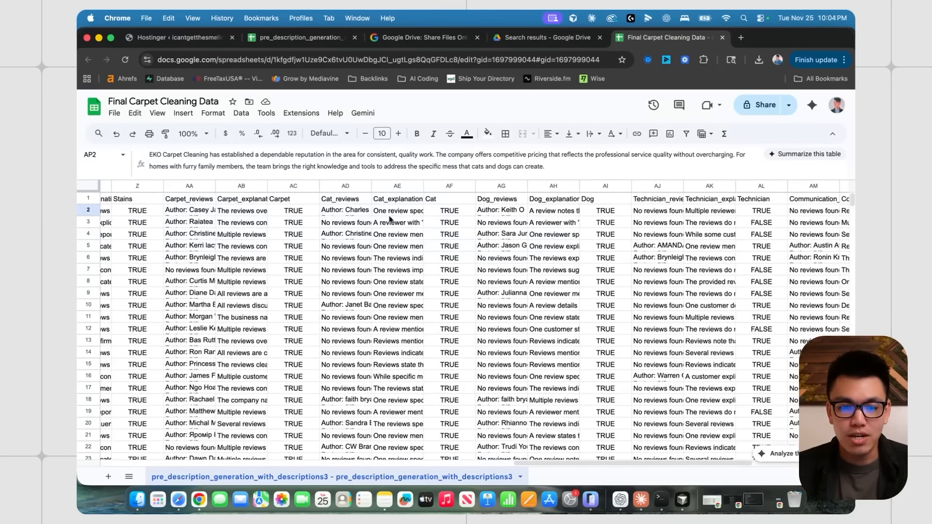
left_click(437, 190)
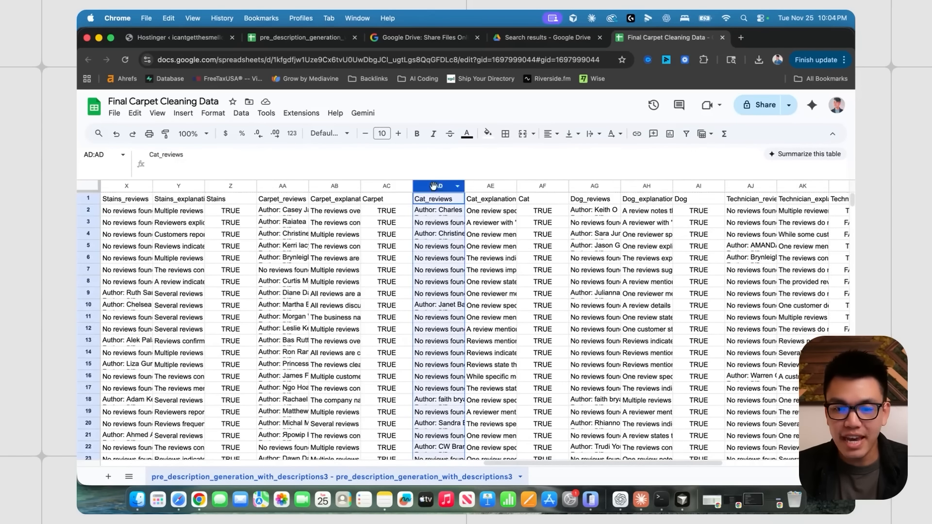
- Check the Cat column and the Cat_reviews entry for row 5
left_click(538, 191, "shift")
left_click(537, 300)
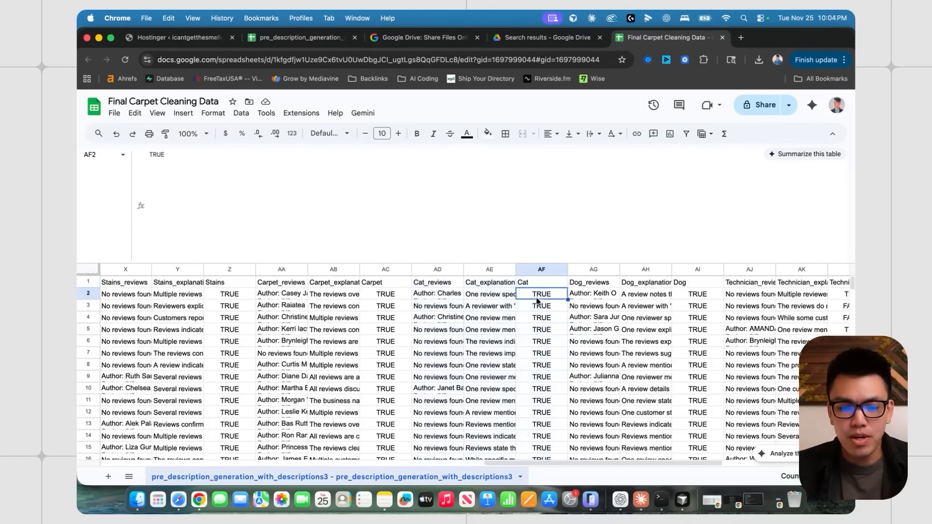
left_click(439, 270)
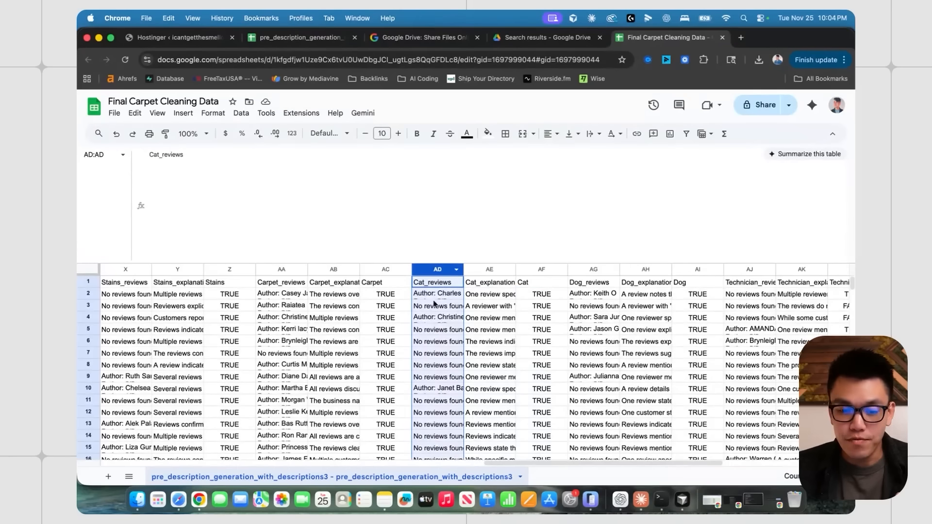
left_click(430, 331)
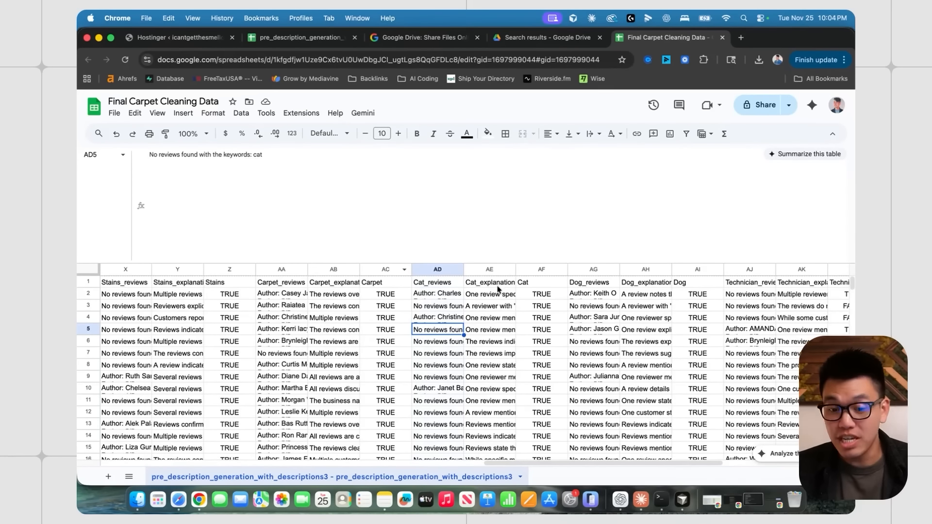
- Read the first listing's cat review about the ruined carpet, then shrink the formula bar
left_click(449, 297)
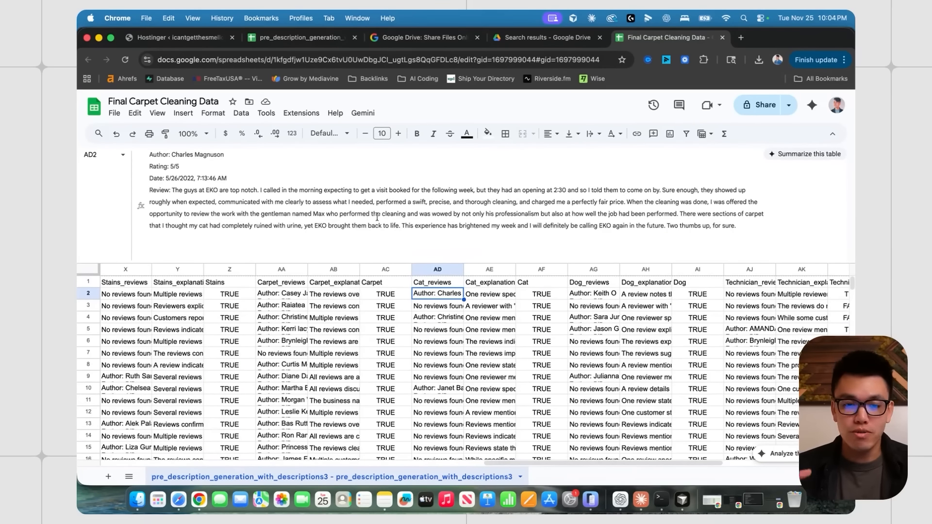
left_click(693, 214)
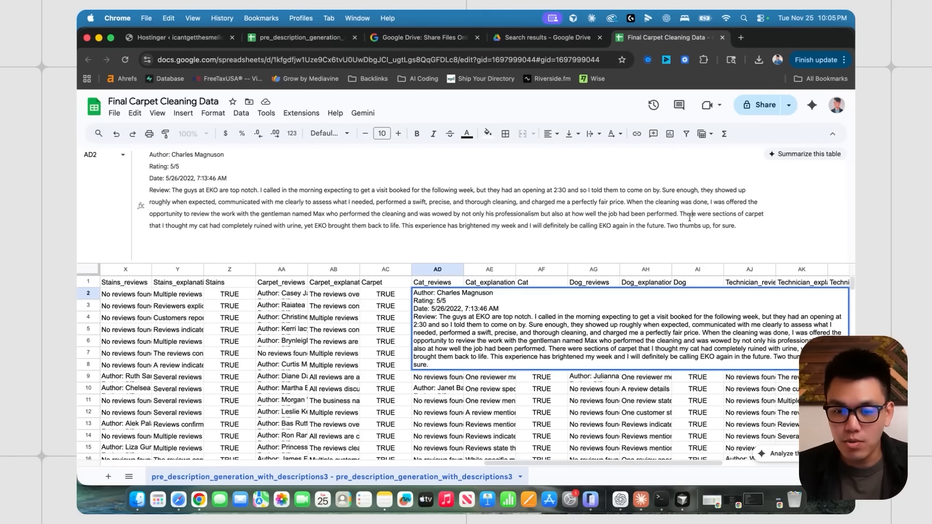
left_click_drag(680, 215, 701, 225)
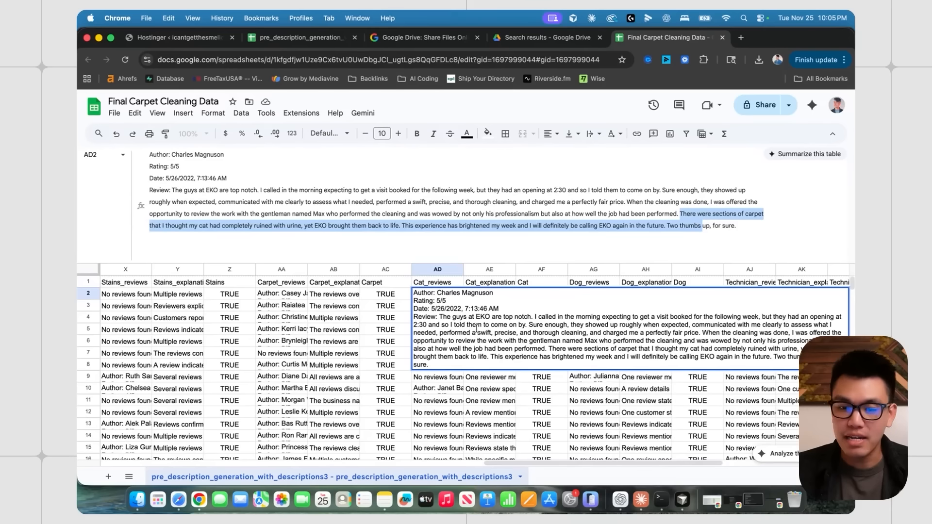
left_click(494, 389)
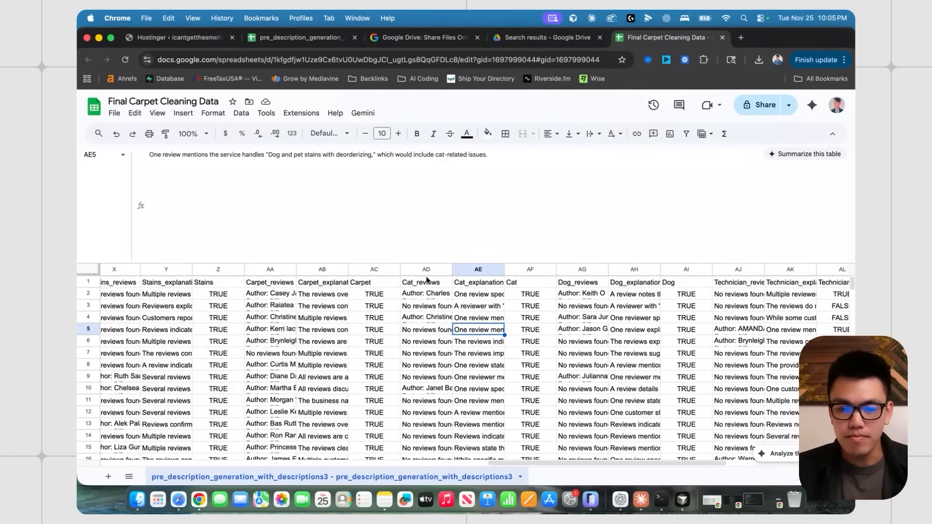
left_click_drag(248, 263, 245, 165)
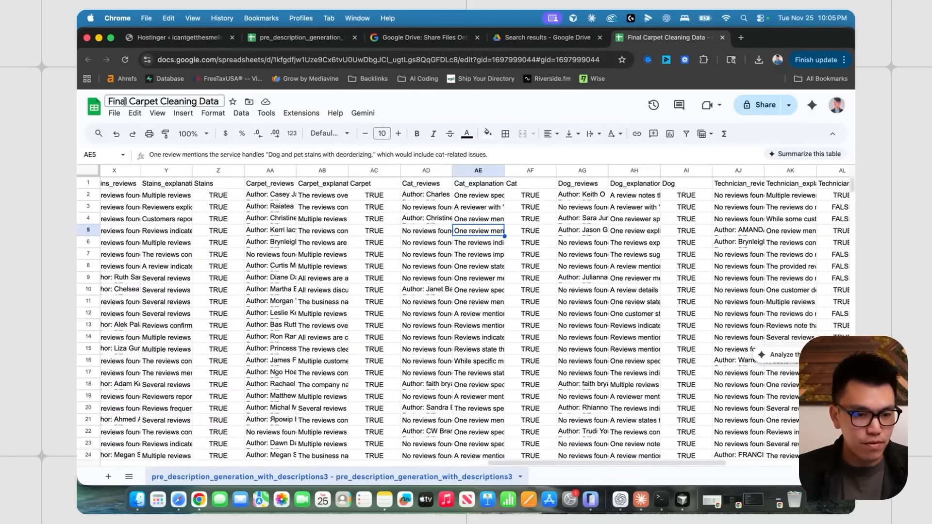
key("super+Tab")
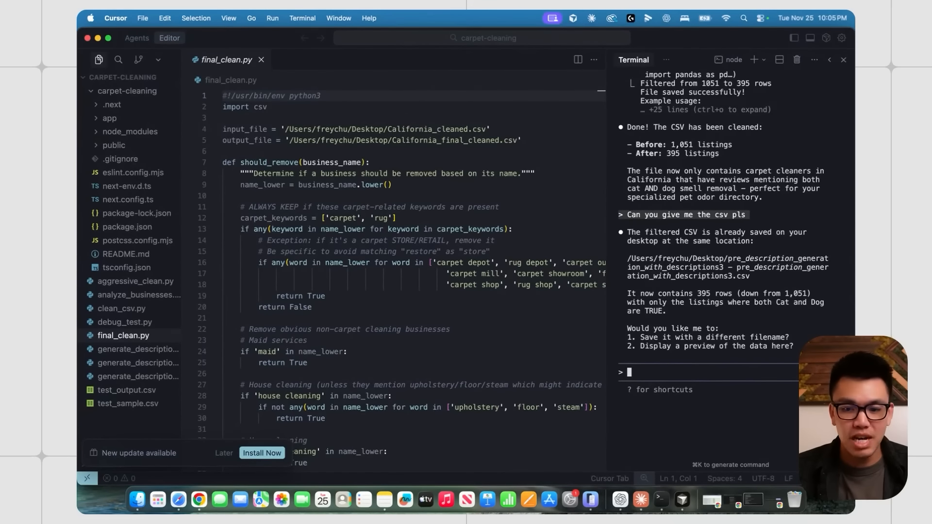
- Attach the Final Carpet Cleaning Data CSV to Claude Code, then revisit the Cat_reviews column
left_click_drag(838, 415, 825, 379)
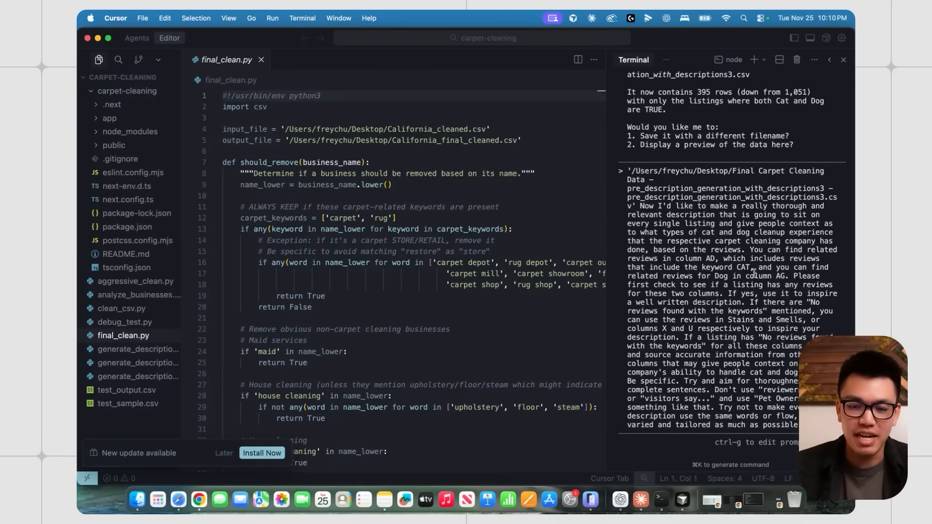
key("ctrl+Up")
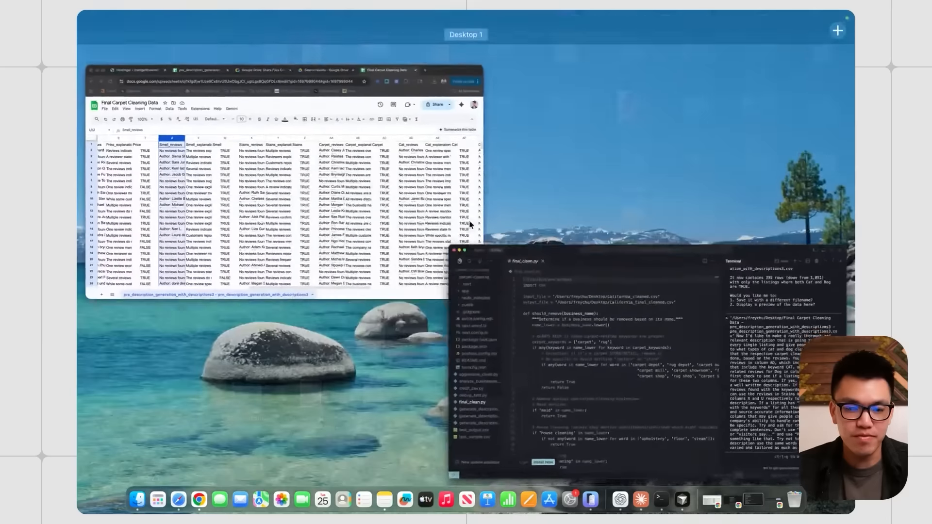
left_click(468, 224)
left_click(551, 232)
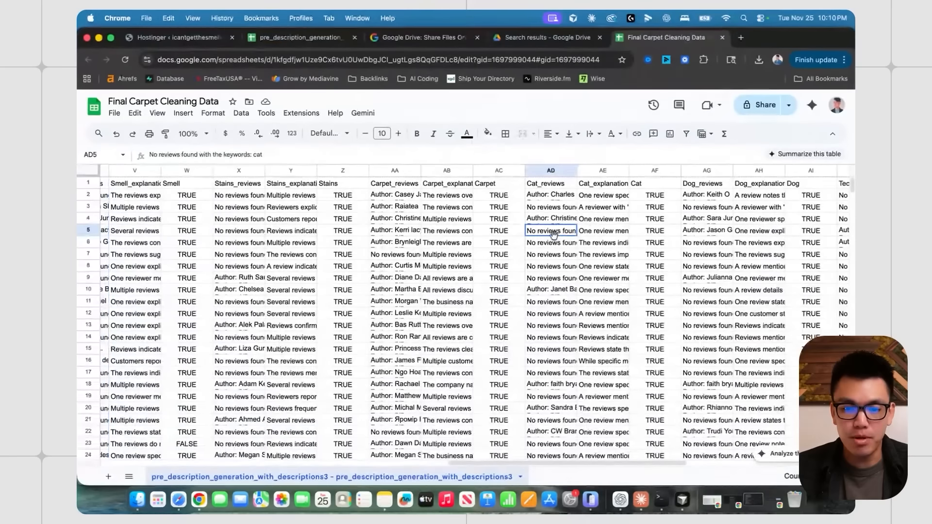
left_click(547, 171)
scroll(510, 175, "right", 5)
- Inspect the Dog_reviews, Cat_reviews, Smell_reviews and Stains_reviews columns across the sheet
left_click(482, 170)
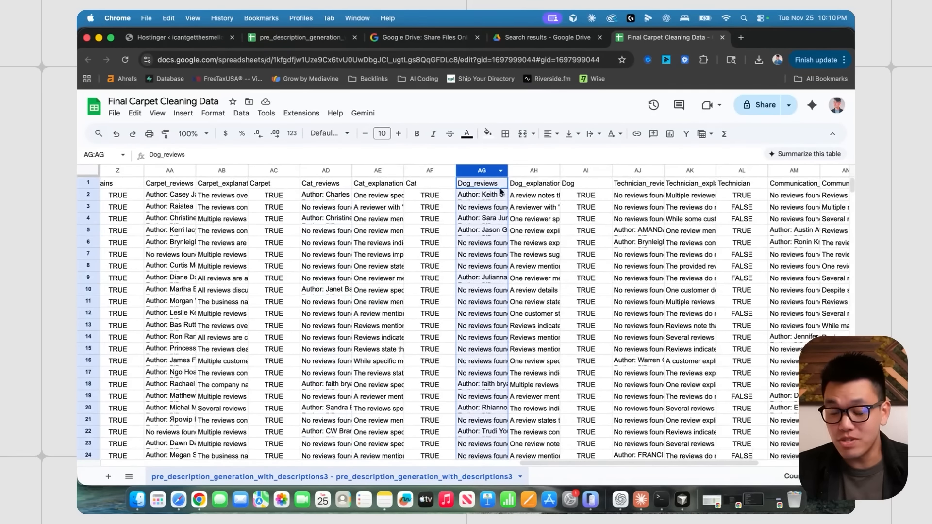
scroll(505, 219, "left", 3)
left_click(459, 242)
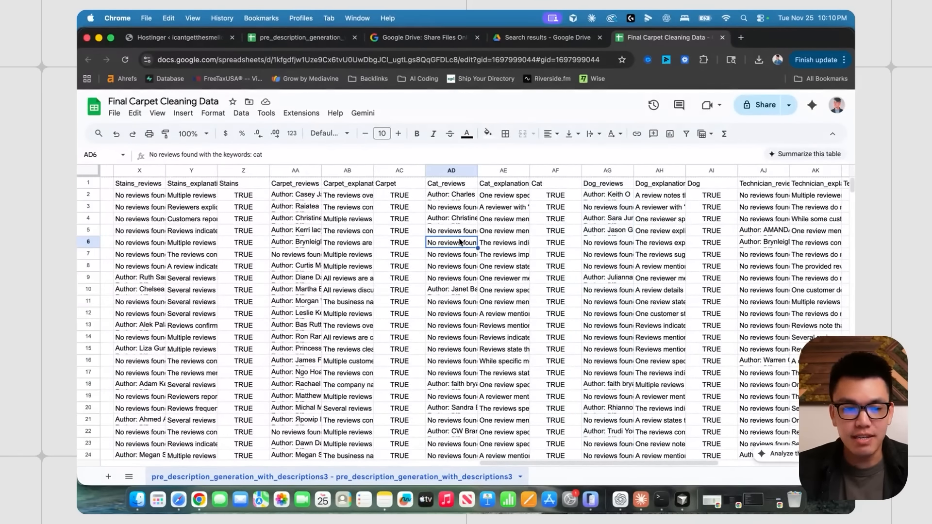
scroll(459, 241, "left", 1)
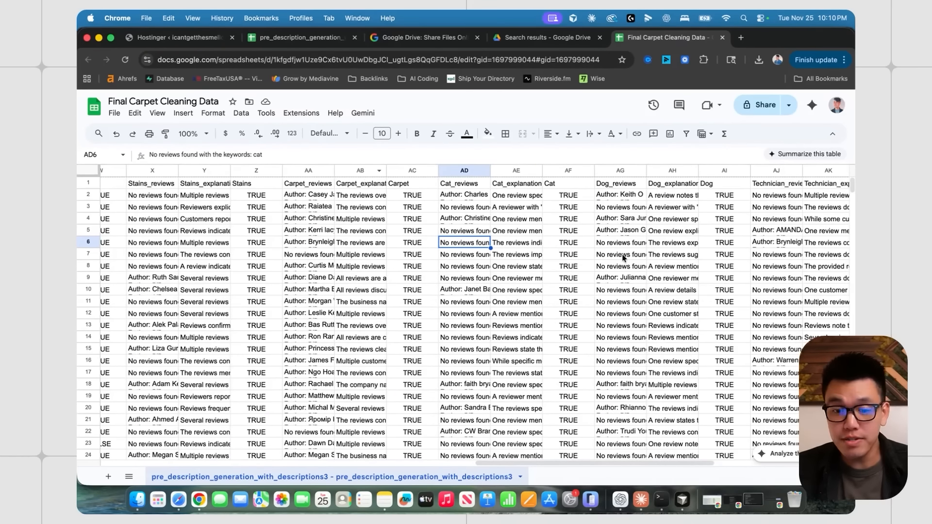
scroll(331, 210, "left", 6)
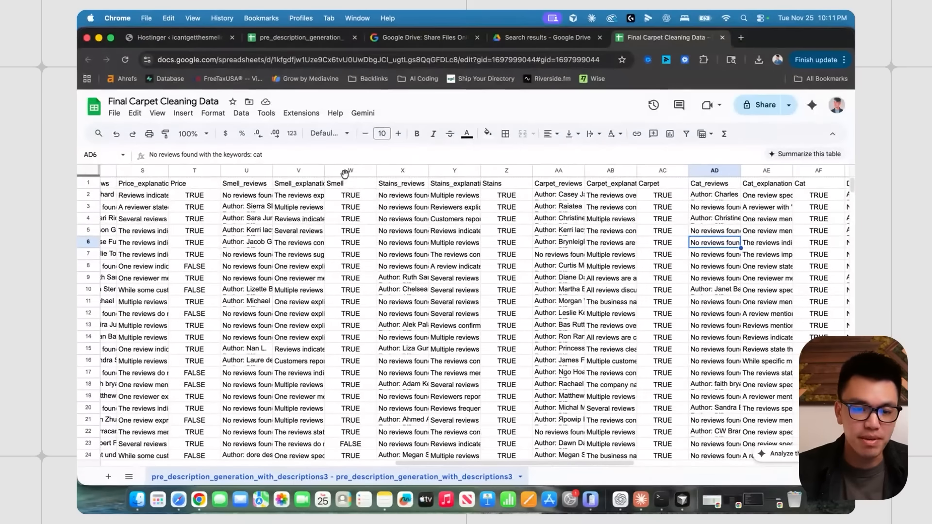
left_click(243, 171)
left_click(402, 171)
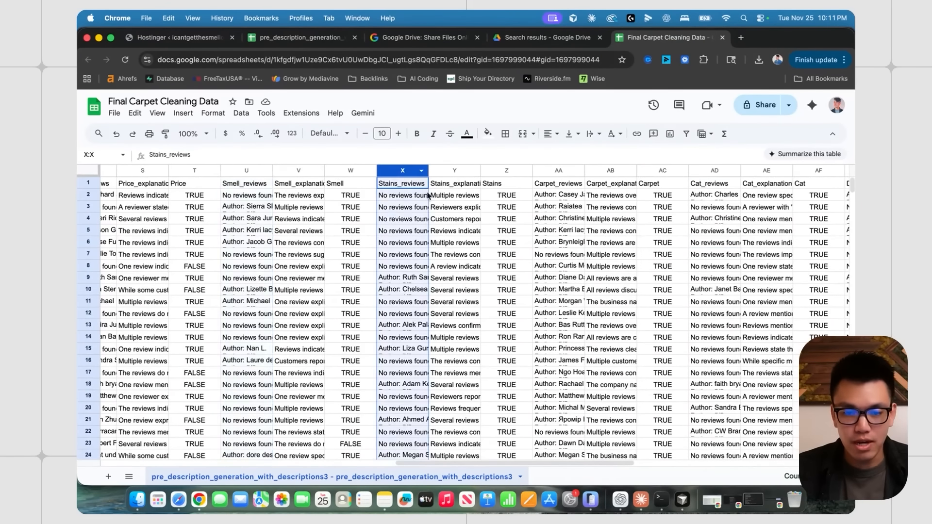
scroll(384, 204, "right", 4)
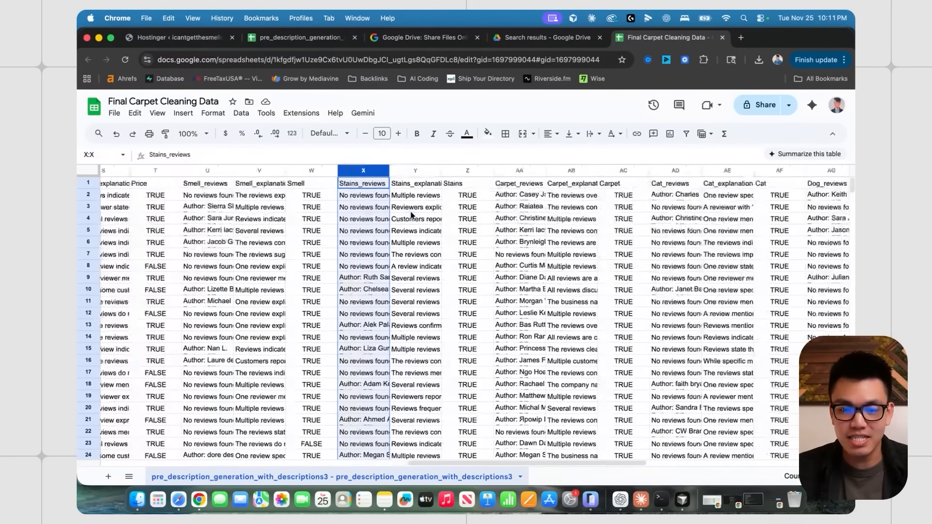
scroll(417, 221, "left", 6)
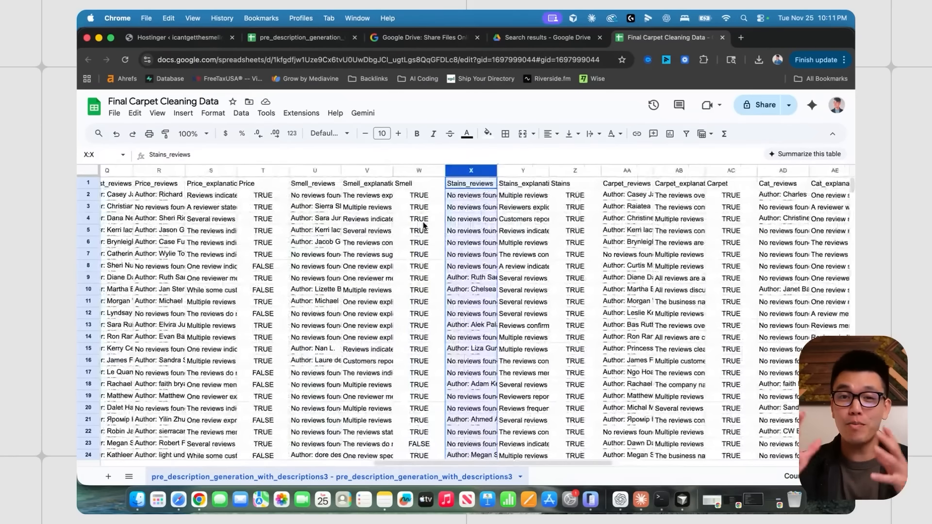
scroll(466, 243, "right", 2)
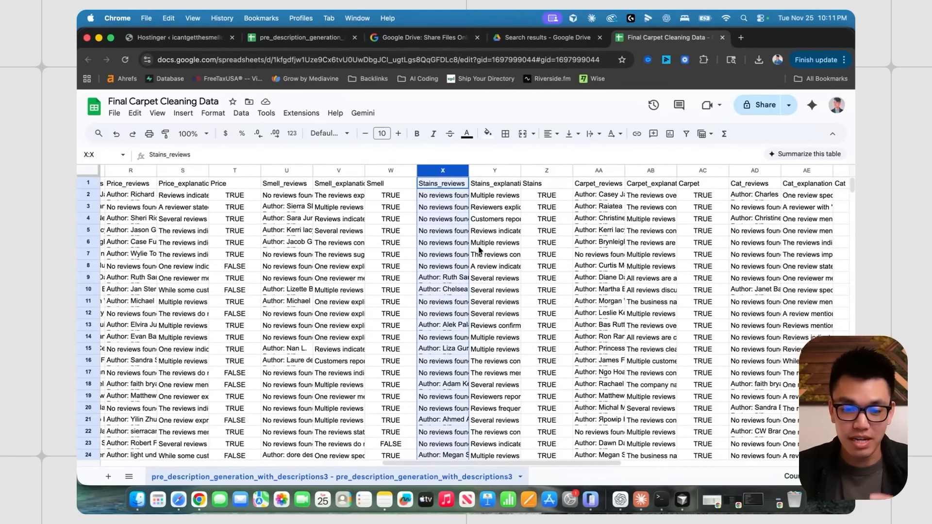
scroll(479, 250, "right", 8)
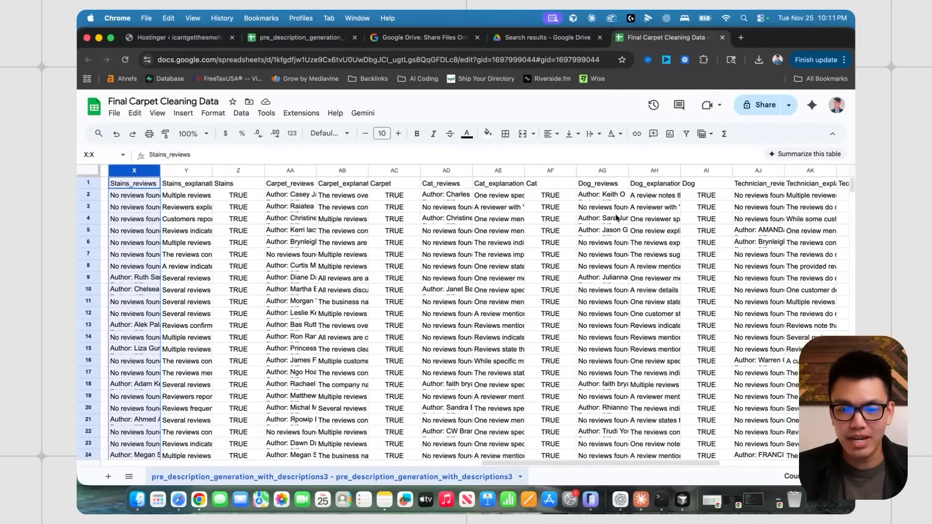
scroll(567, 227, "left", 10)
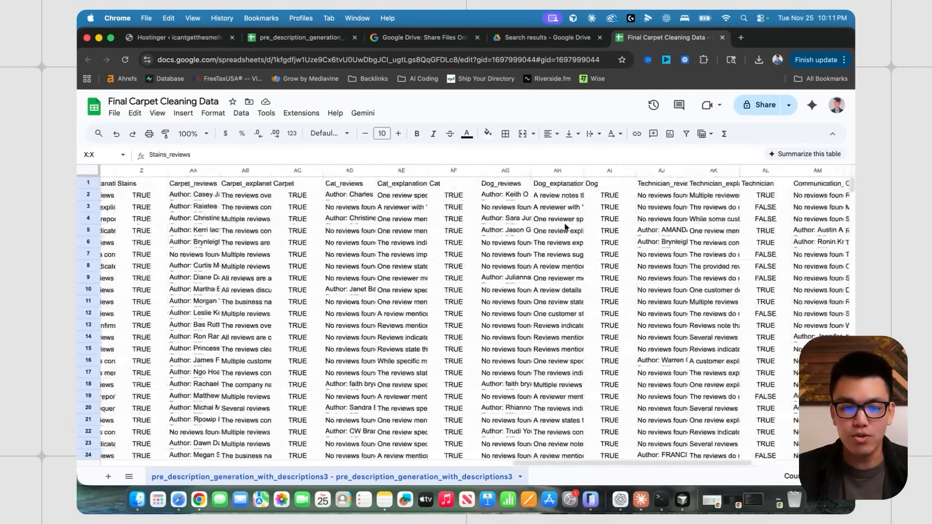
key("ctrl+Up")
- Submit the cat-and-dog description prompt to Claude Code in Cursor
left_click(379, 228)
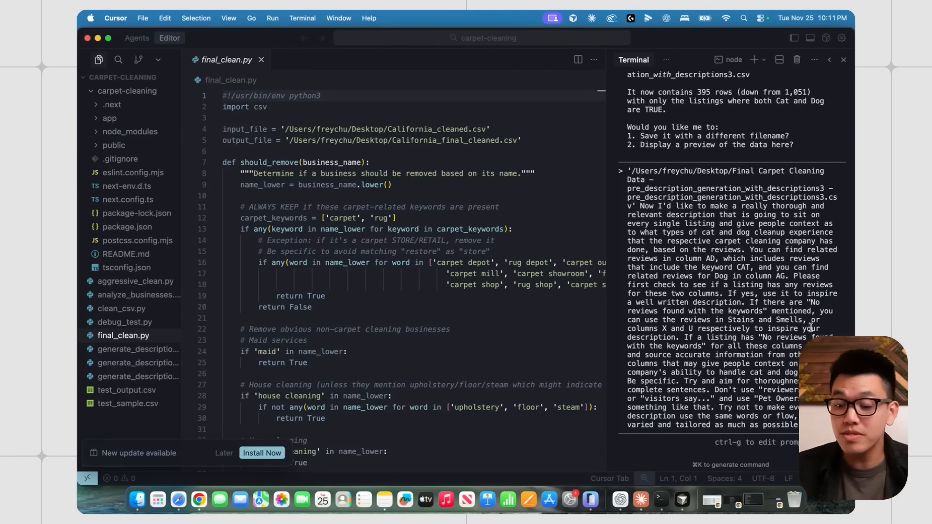
key("Return")
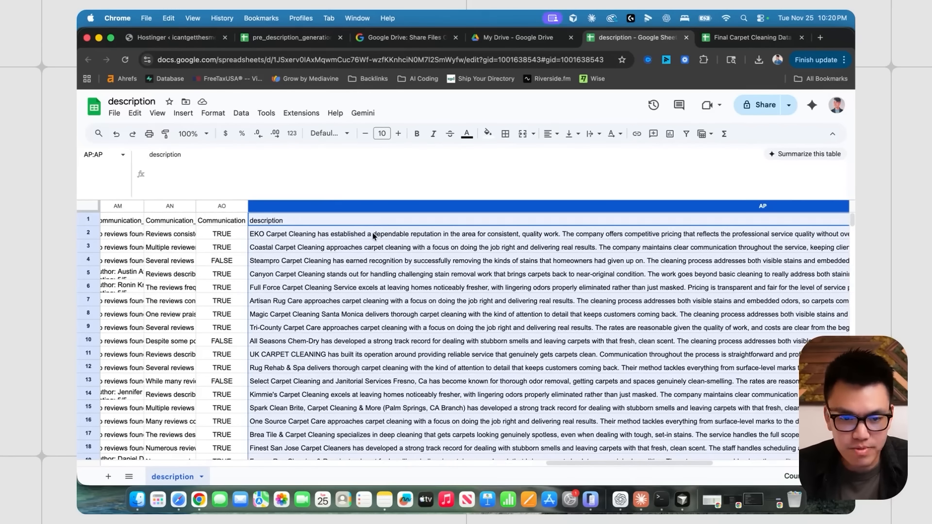
left_click(372, 236)
double_click(372, 236)
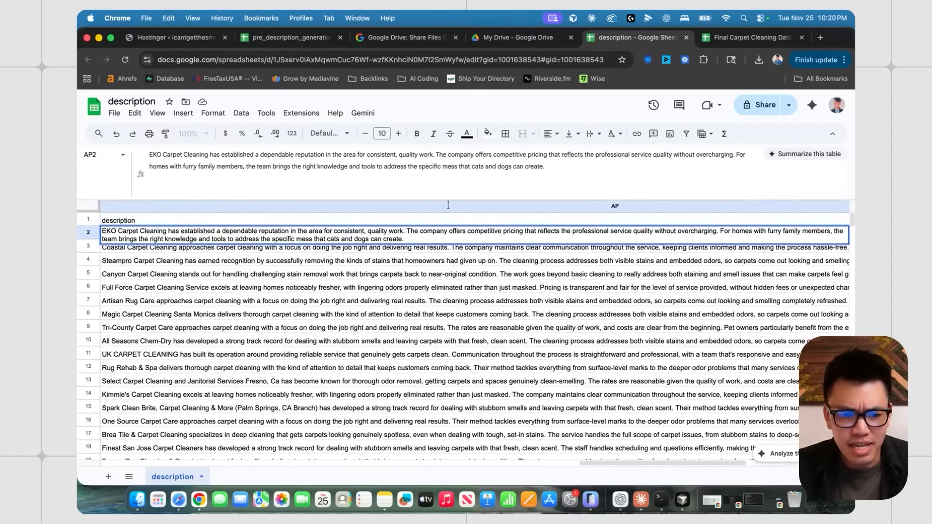
left_click(359, 290)
scroll(345, 262, "left", 5)
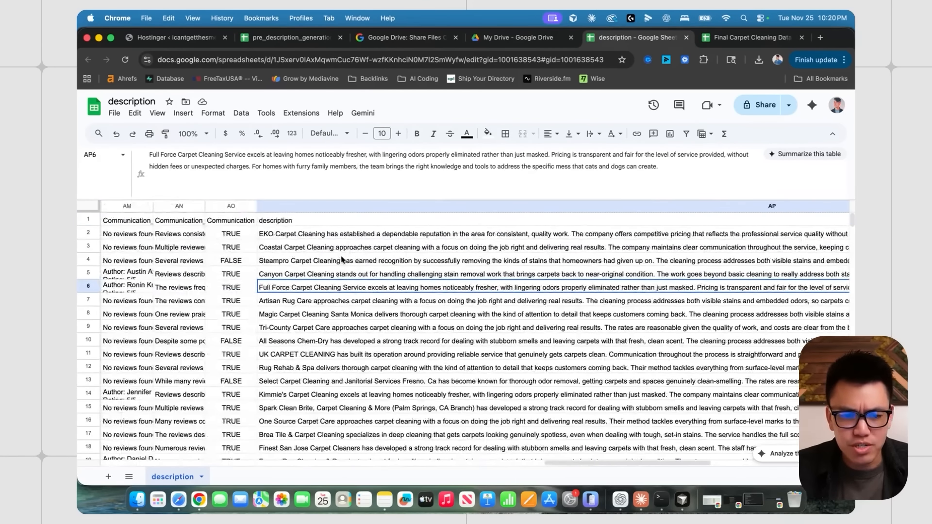
left_click(334, 248)
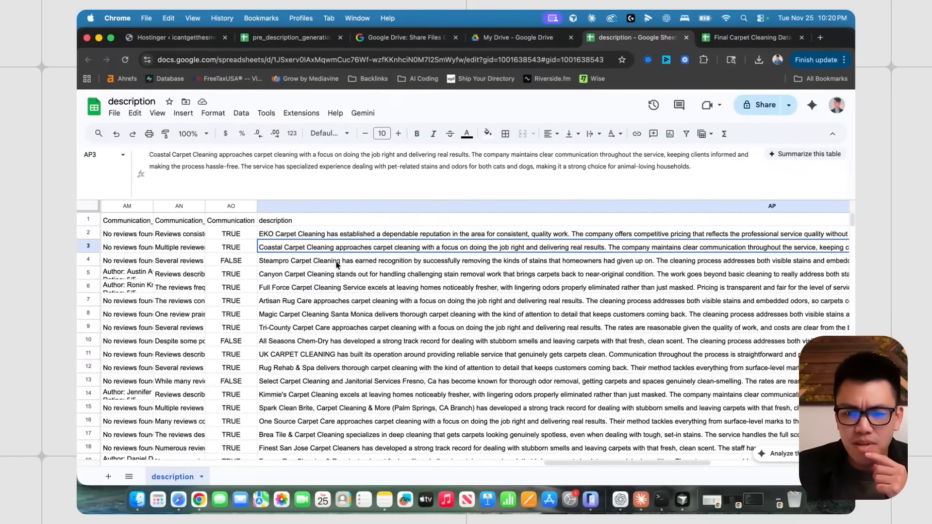
left_click(337, 263)
left_click(339, 275)
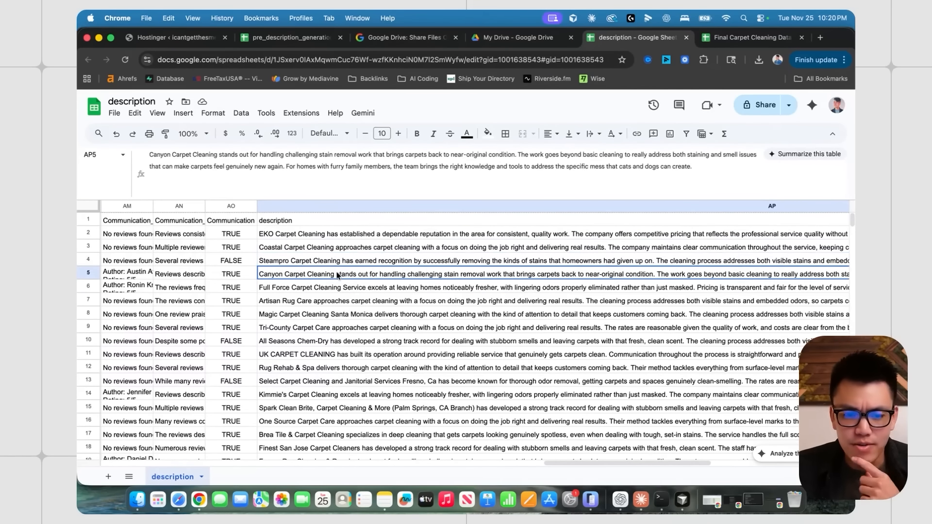
left_click(341, 288)
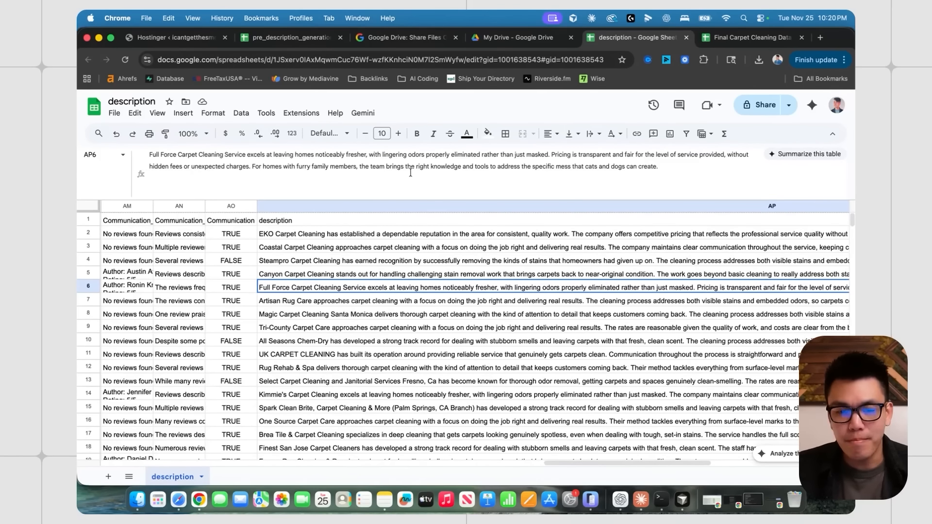
left_click(253, 168)
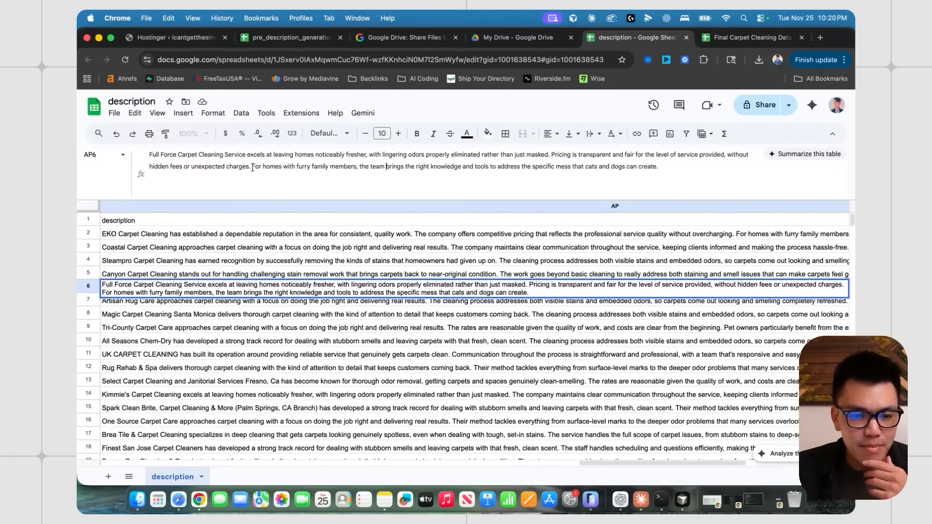
left_click_drag(252, 167, 660, 167)
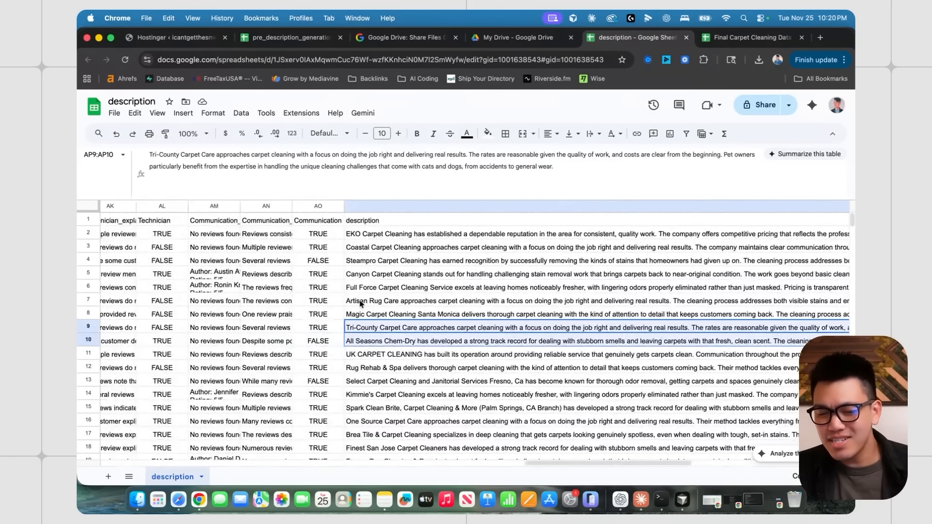
scroll(361, 304, "right", 4)
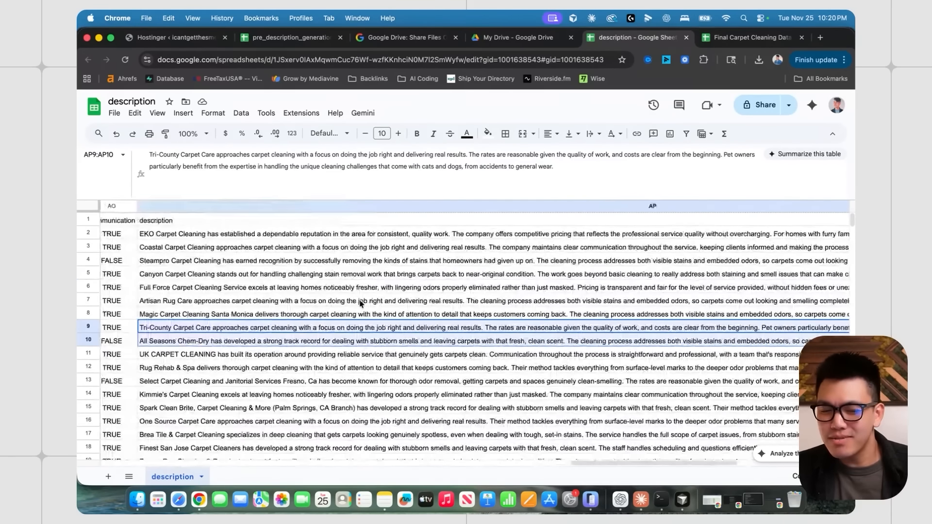
scroll(357, 301, "left", 1)
left_click(340, 258)
scroll(330, 253, "left", 3)
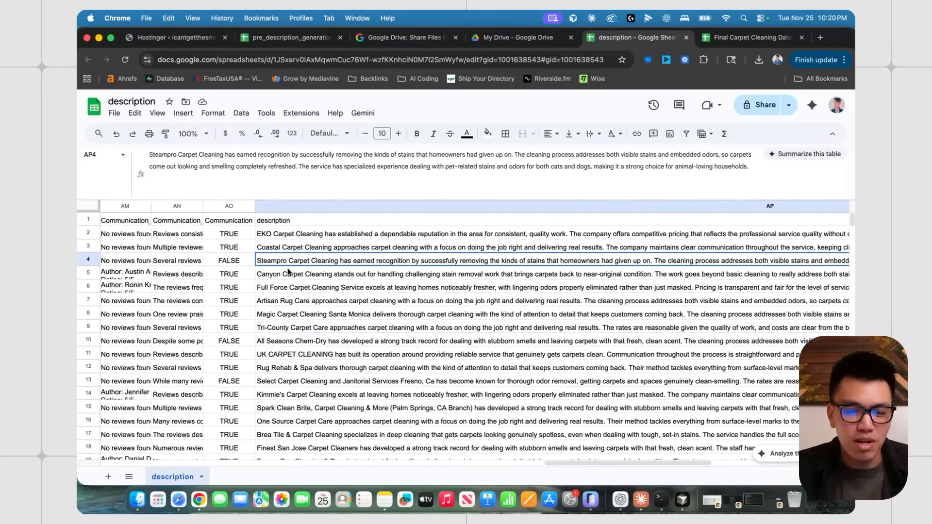
scroll(329, 252, "left", 3)
scroll(375, 274, "right", 4)
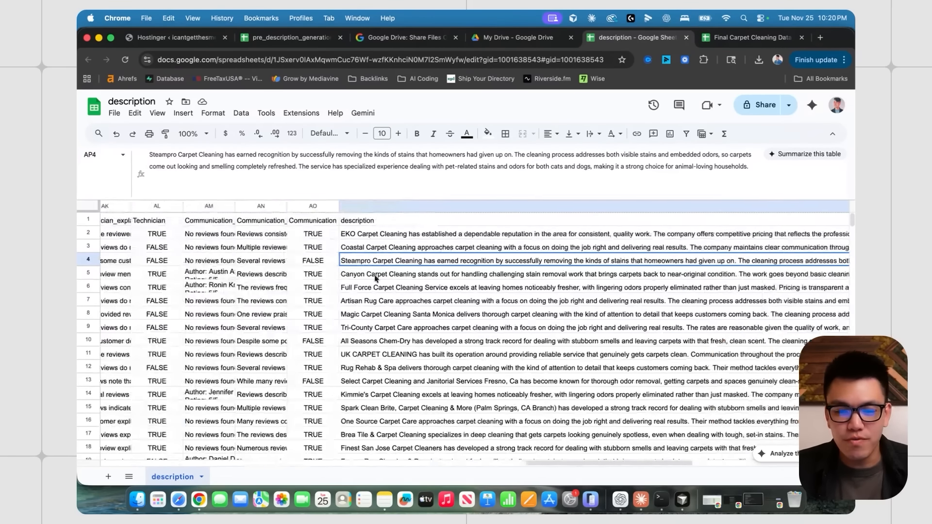
key("ctrl+Up")
- Submit the follow-up asking for story-driven descriptions with pet-owner anecdotes from reviews
left_click(324, 272)
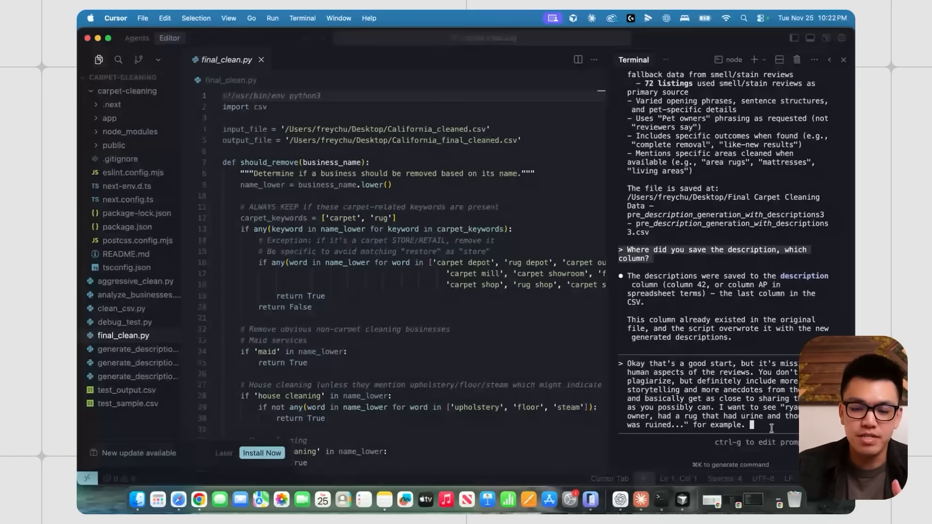
key("Return")
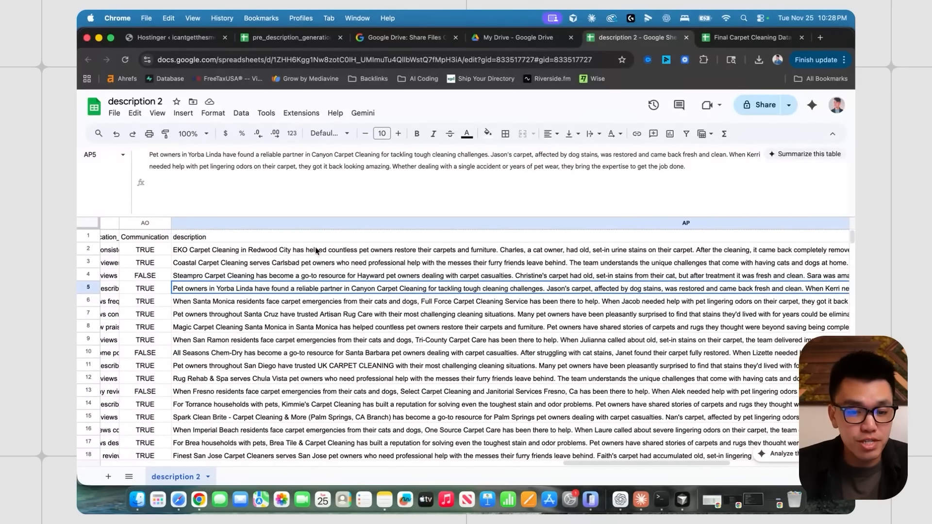
left_click(317, 252)
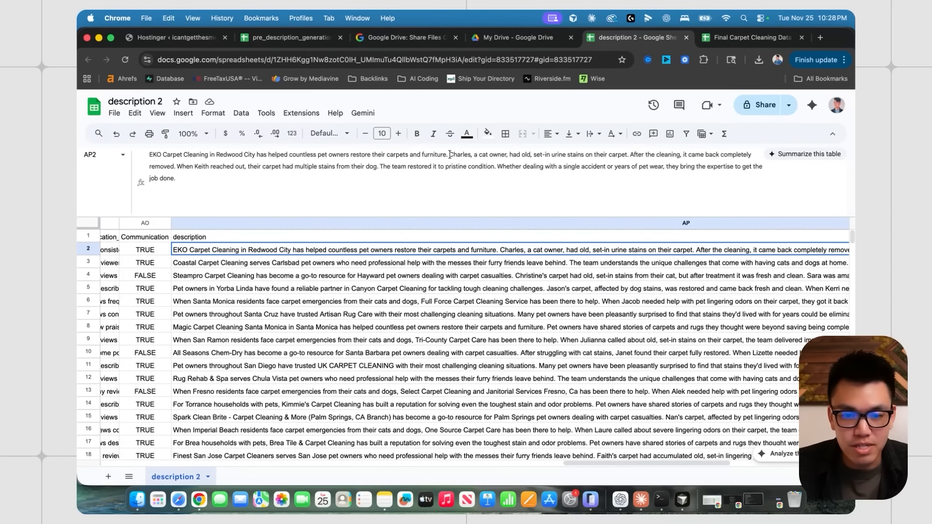
left_click_drag(449, 154, 483, 174)
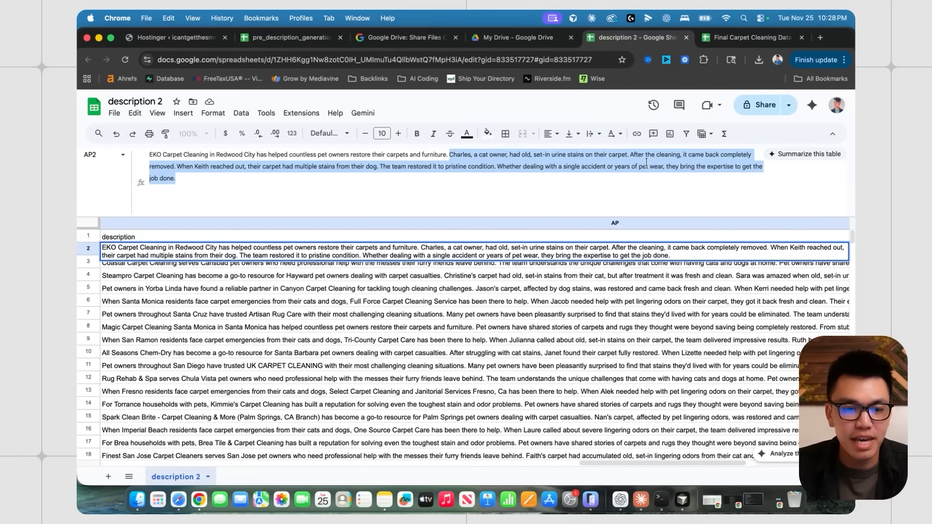
left_click(201, 164)
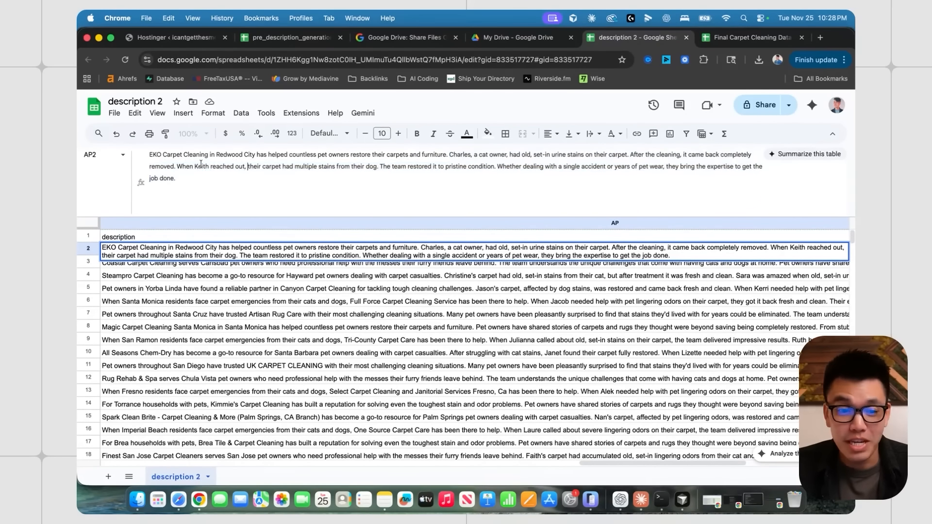
left_click_drag(190, 166, 269, 165)
left_click(340, 163)
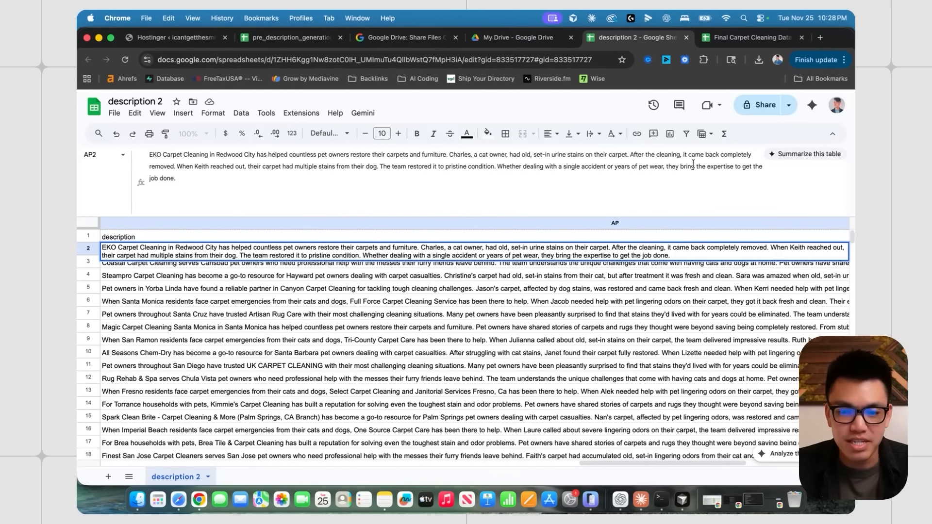
left_click(315, 277)
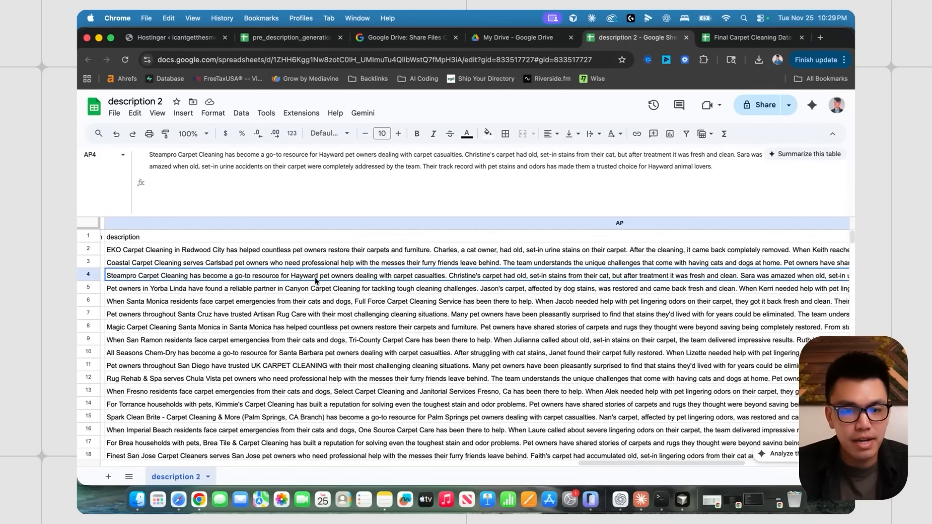
key("Down")
key("Down")
key("Down")
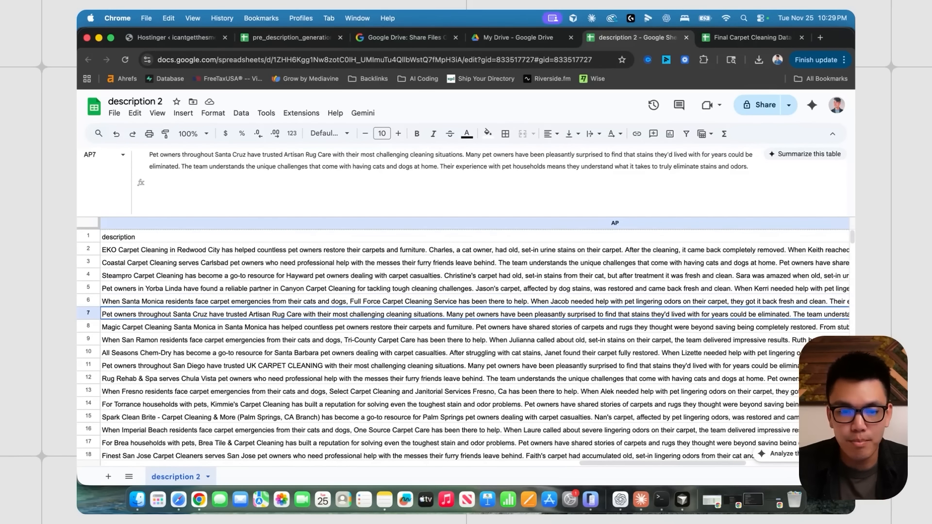
key("Down")
key("Down")
key("Down")
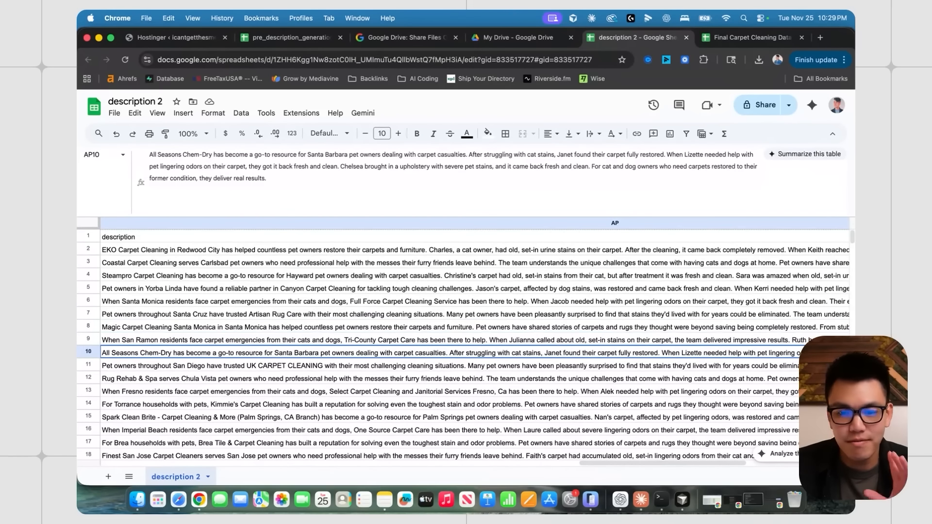
key("Down")
scroll(339, 282, "left", 1)
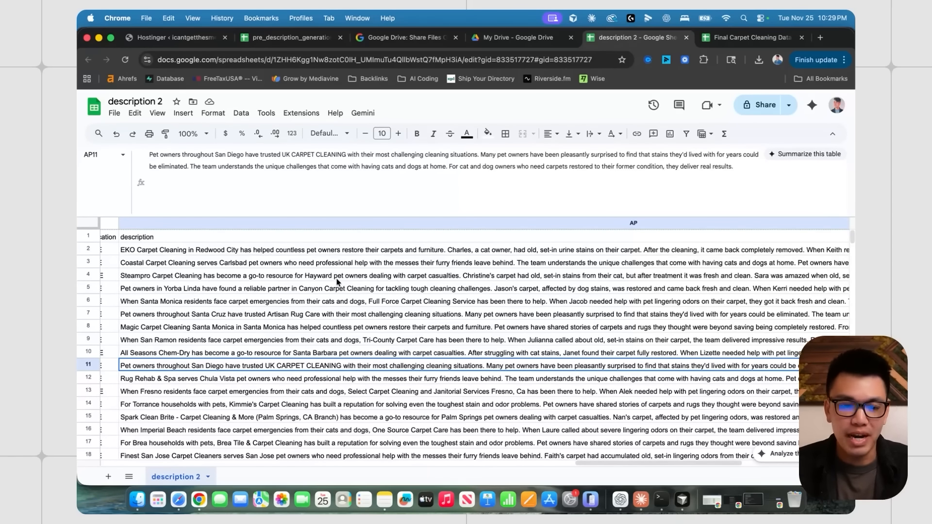
scroll(339, 281, "left", 15)
left_click(324, 277)
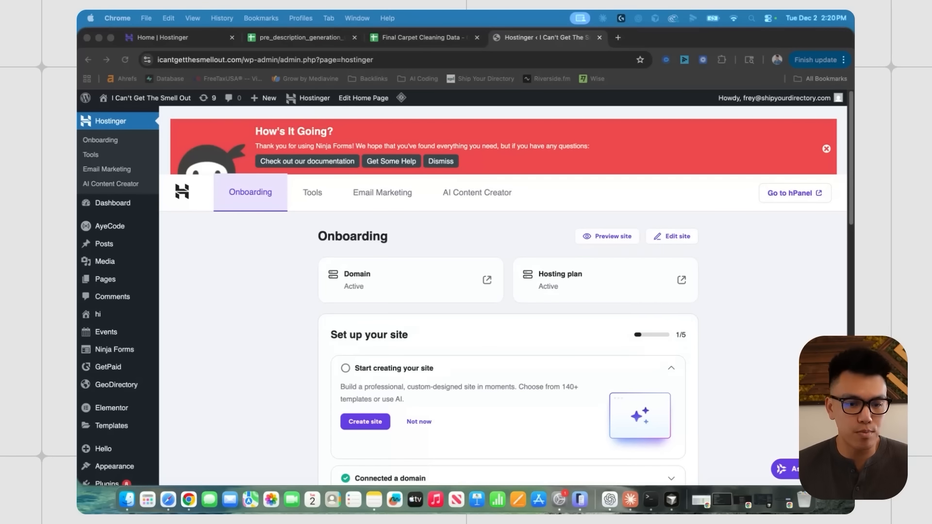
- Open Installed Plugins and scroll through the 23 plugins, including GeoDirectory and AyeCode Connect
left_click(224, 275)
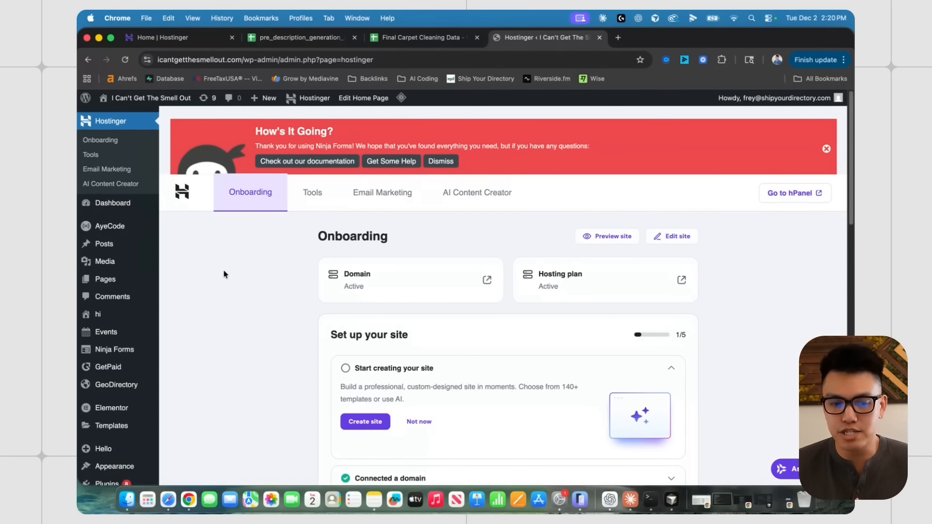
scroll(121, 388, "down", 5)
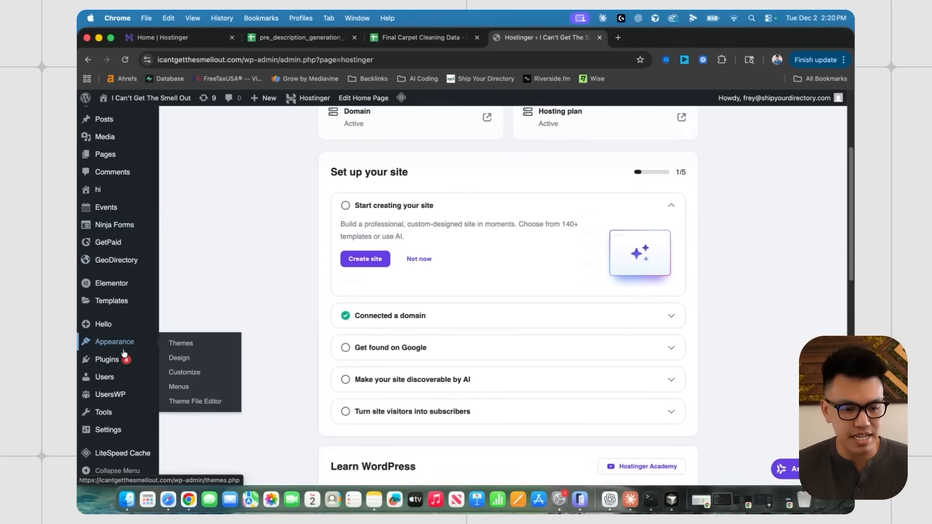
left_click(110, 363)
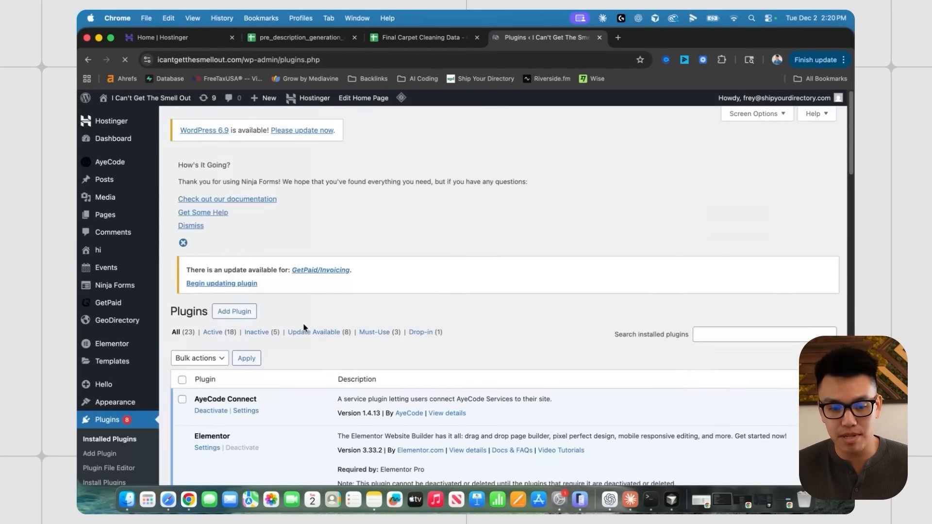
scroll(304, 335, "down", 4)
scroll(304, 335, "down", 1)
scroll(291, 263, "down", 3)
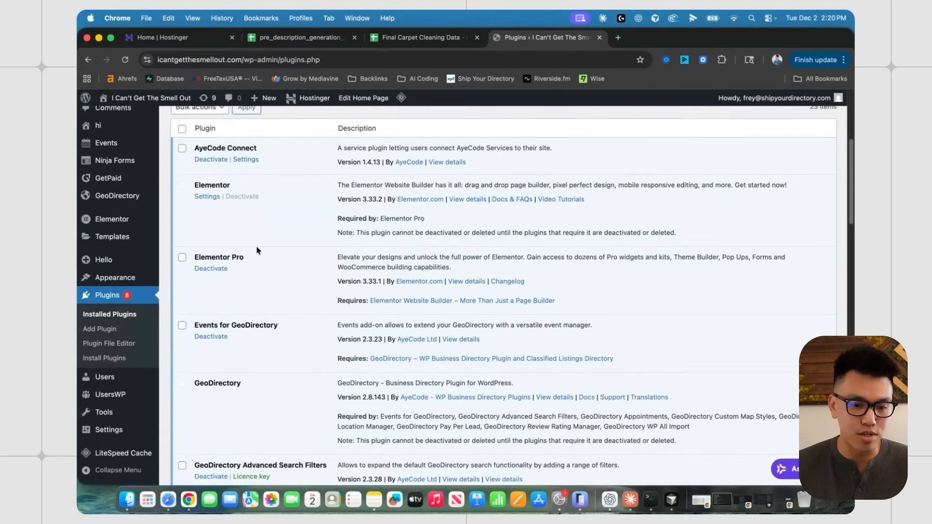
scroll(291, 321, "down", 8)
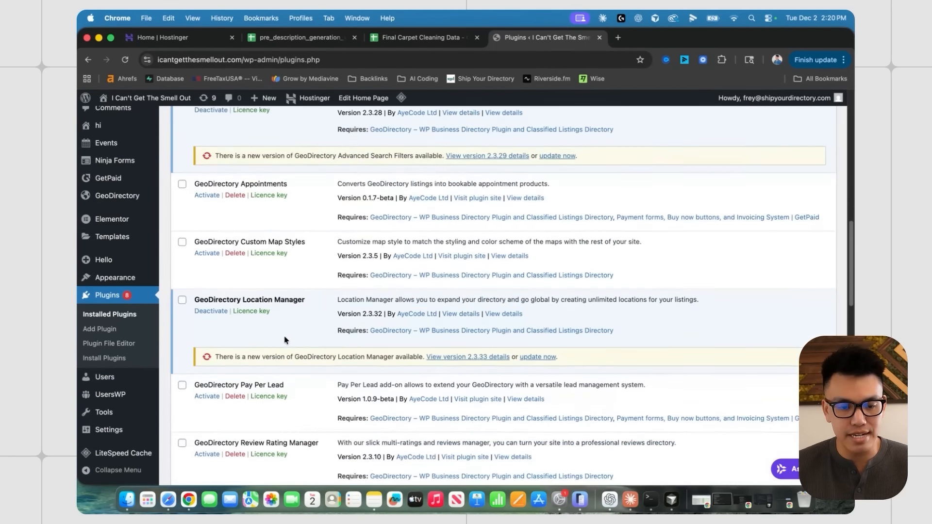
scroll(297, 277, "down", 4)
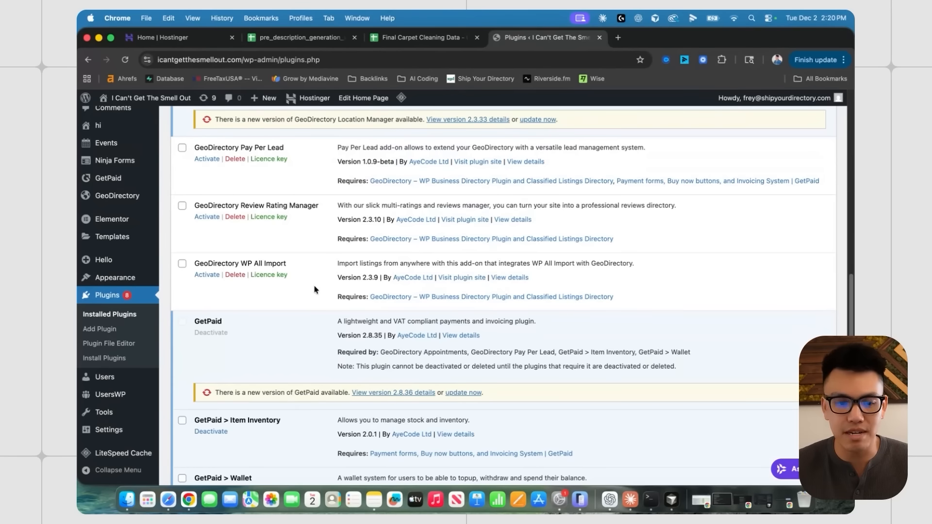
scroll(314, 289, "down", 1)
scroll(321, 287, "down", 1)
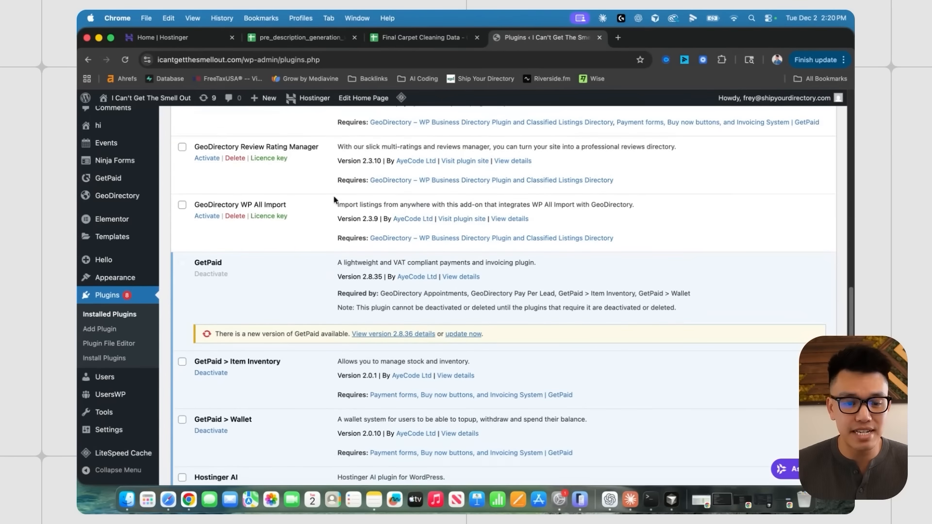
scroll(320, 228, "down", 1)
scroll(307, 260, "up", 1)
scroll(286, 274, "down", 4)
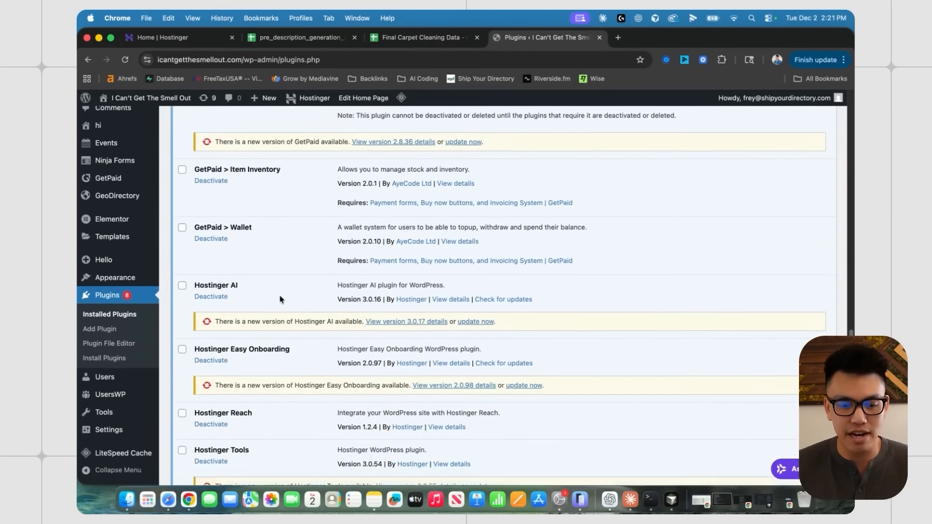
scroll(281, 298, "down", 3)
scroll(281, 282, "up", 15)
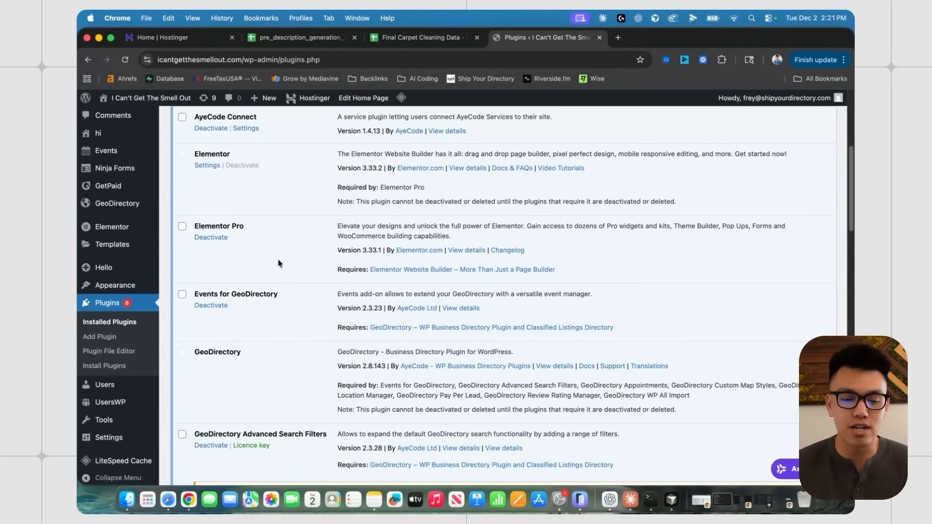
scroll(277, 257, "down", 1)
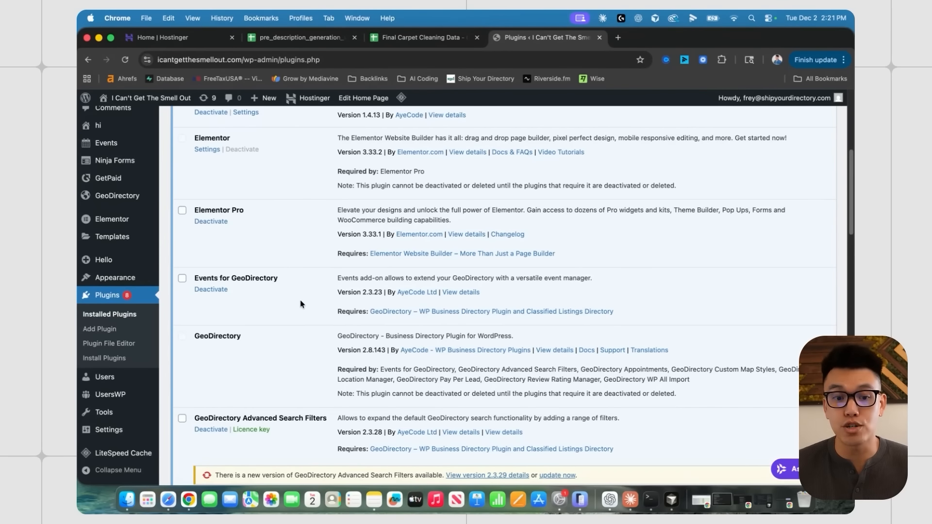
scroll(287, 267, "up", 2)
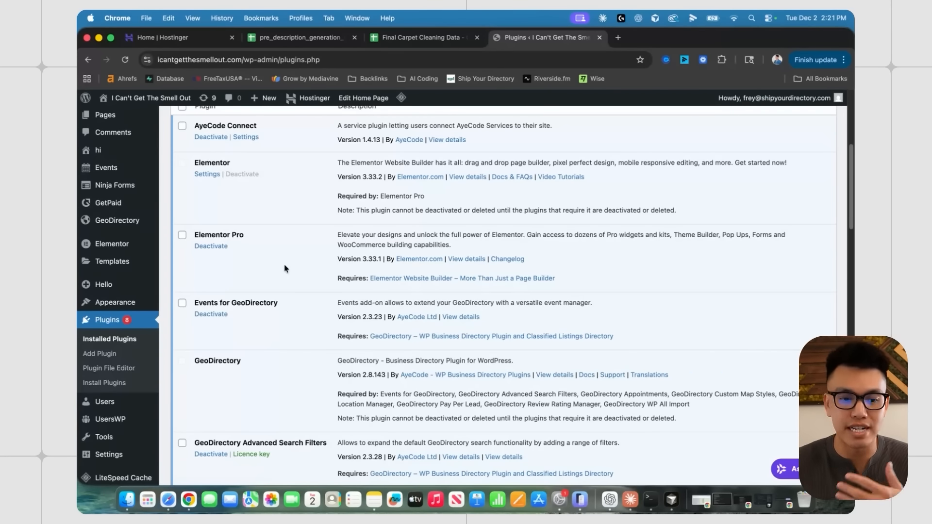
scroll(284, 268, "up", 2)
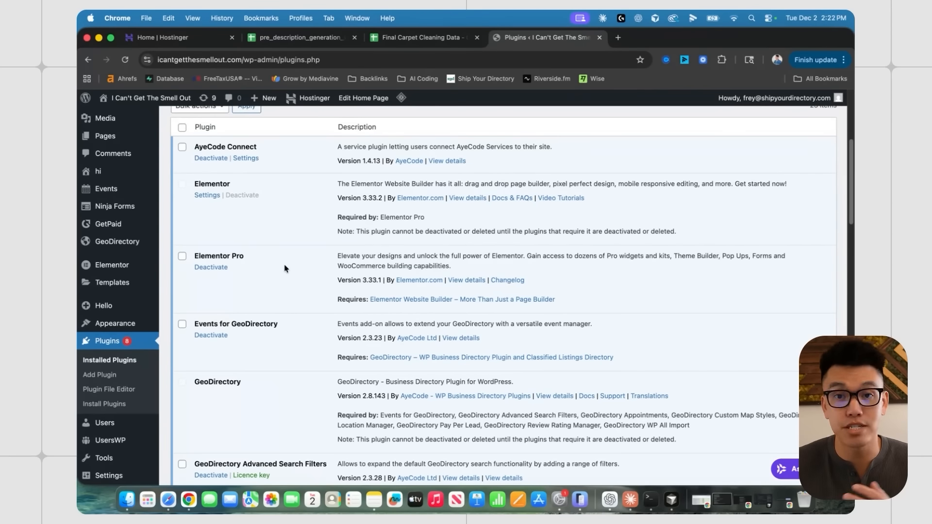
scroll(285, 268, "up", 1)
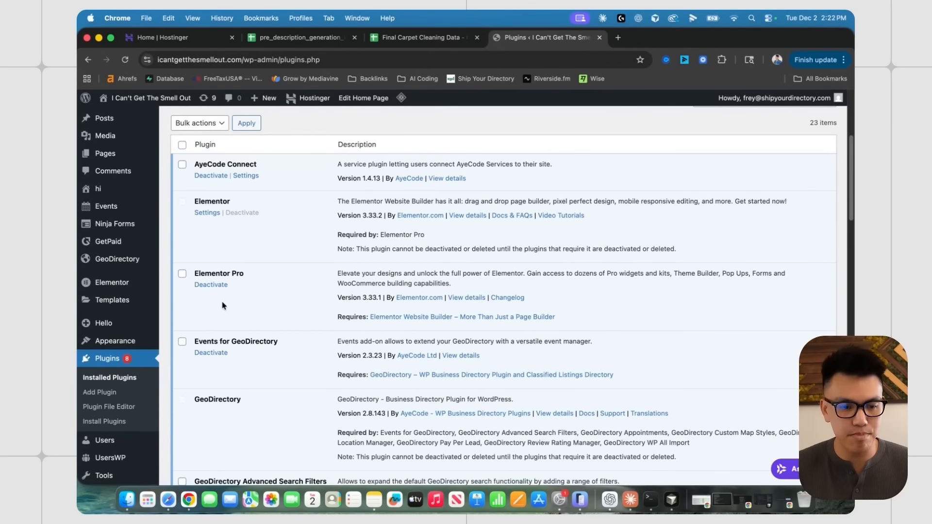
scroll(168, 264, "up", 10)
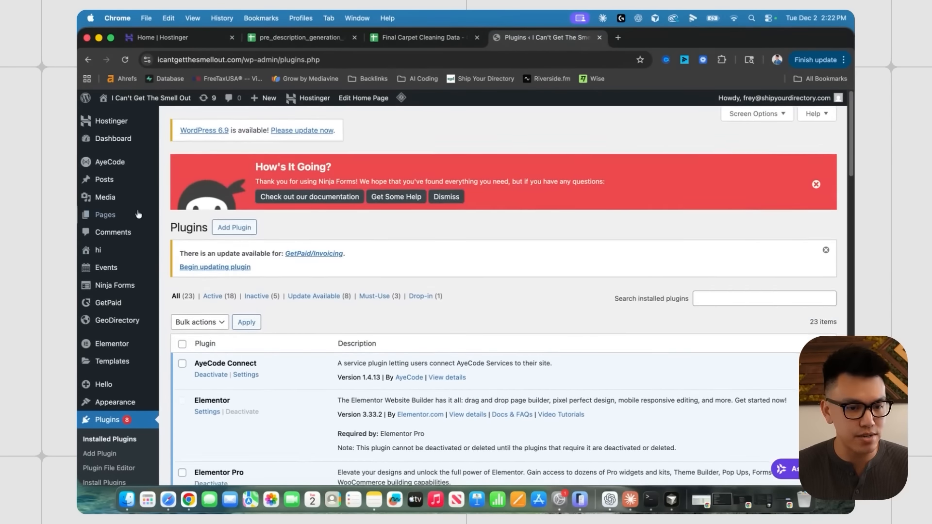
- Open AyeCode's Import Demo Data page and browse the Elementor demos, briefly viewing BlockStrap
mouse_move(106, 163)
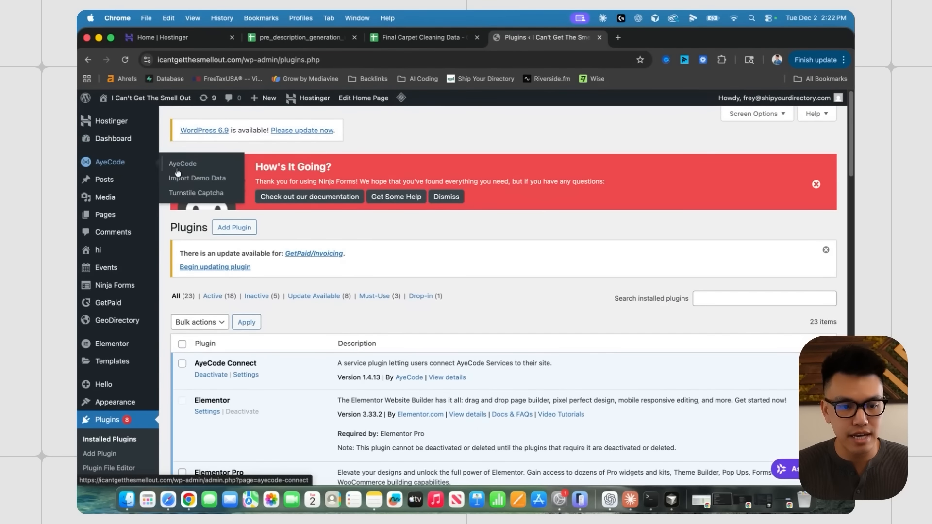
left_click(196, 180)
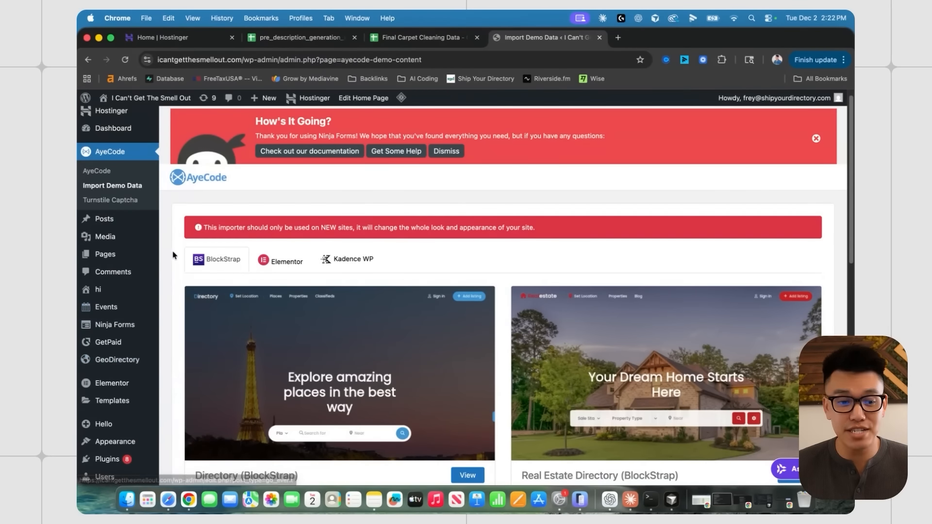
scroll(172, 254, "down", 1)
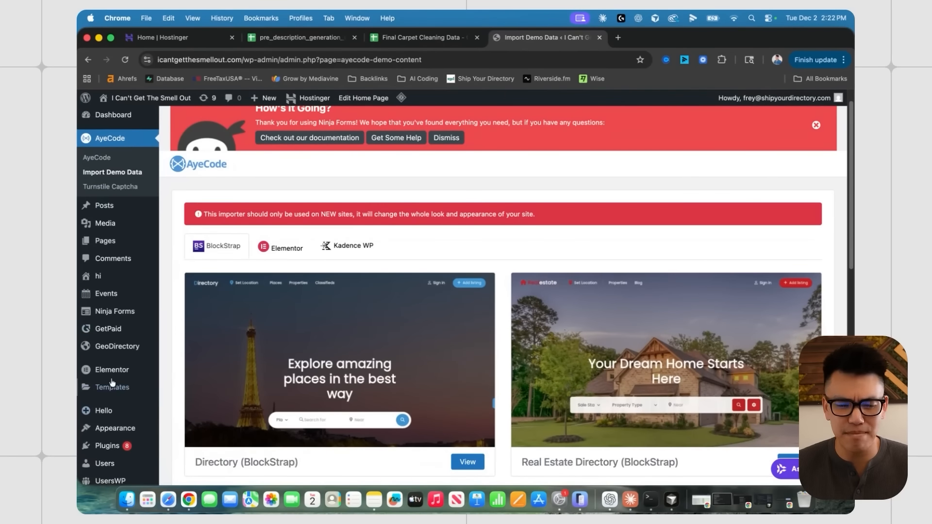
left_click(280, 248)
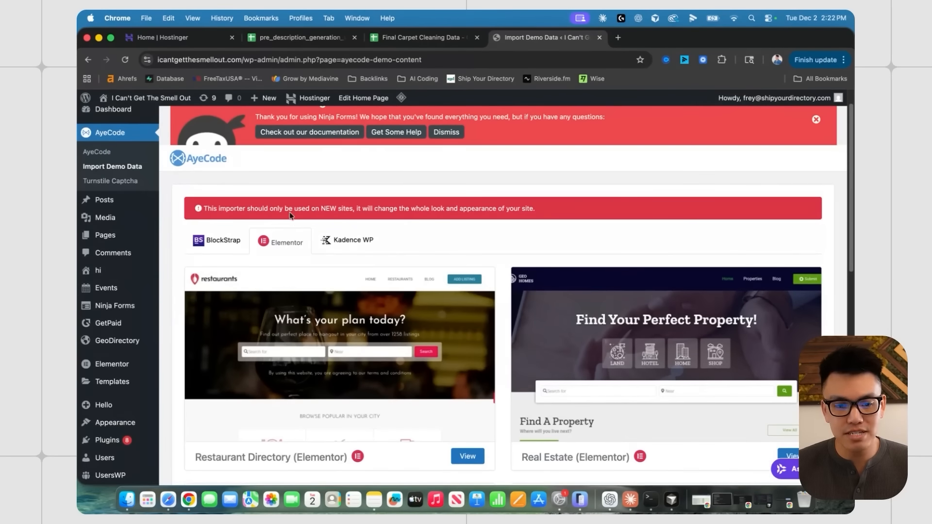
scroll(290, 215, "down", 1)
left_click(218, 223)
left_click(272, 225)
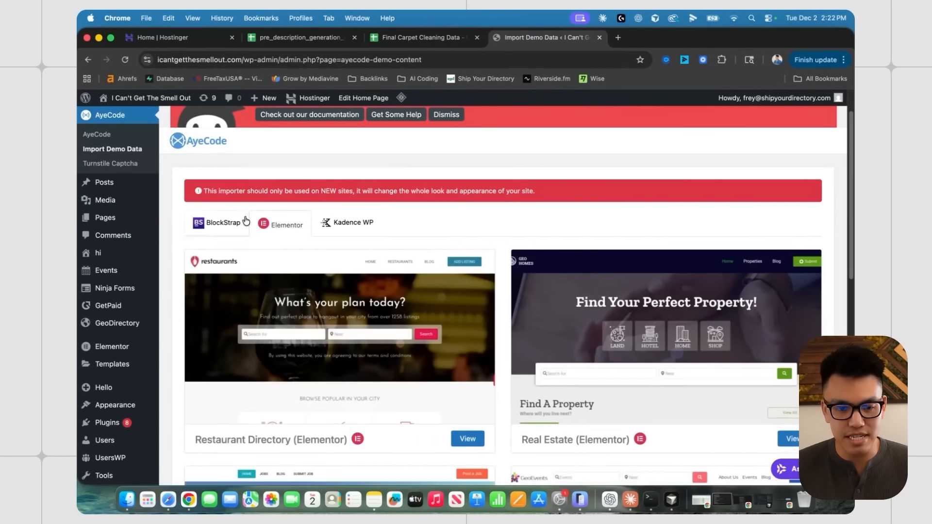
scroll(248, 220, "down", 2)
scroll(539, 258, "down", 4)
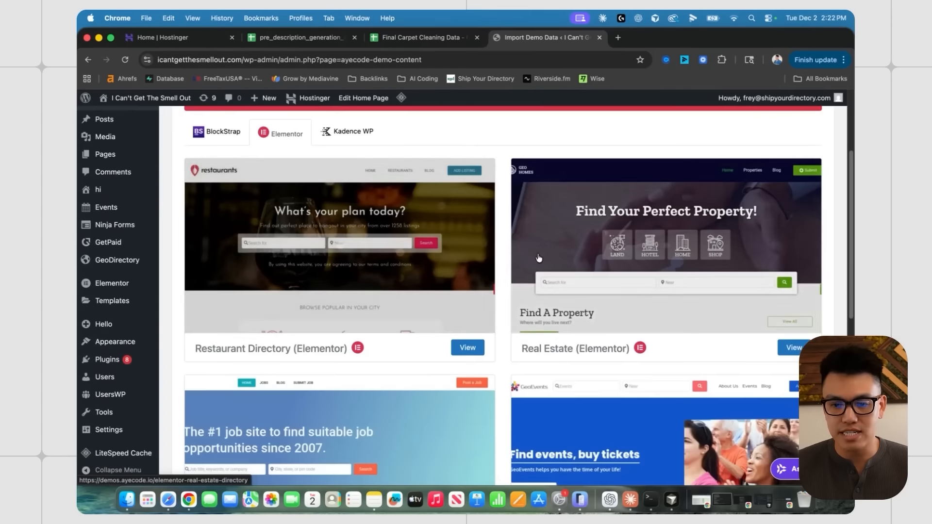
scroll(538, 258, "down", 12)
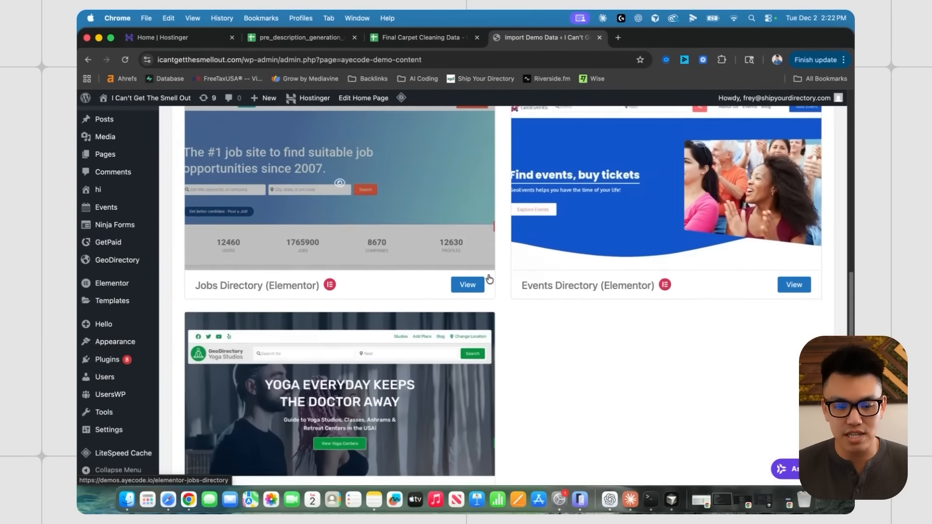
scroll(412, 279, "up", 15)
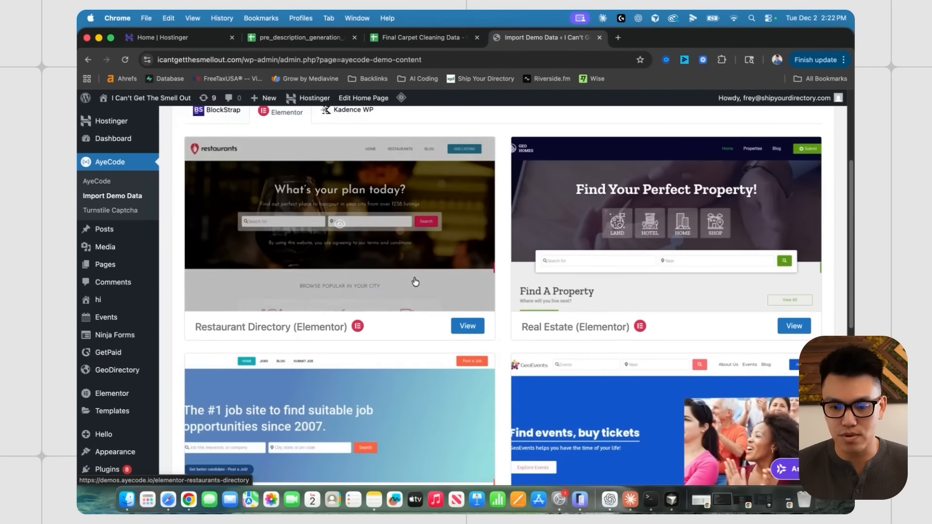
- Preview the Real Estate (Elementor) demo, including its Development Land sample listing
left_click(792, 325)
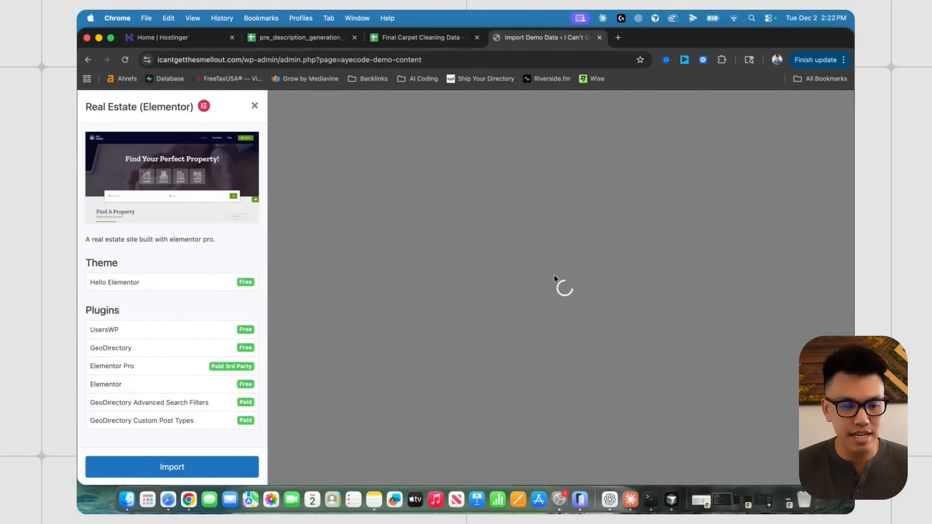
scroll(427, 265, "down", 5)
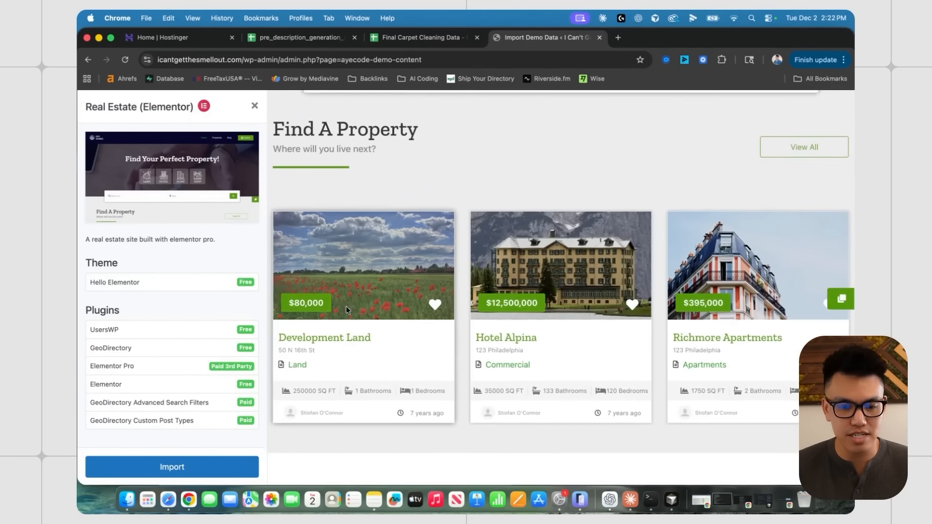
left_click(350, 296)
scroll(410, 298, "down", 5)
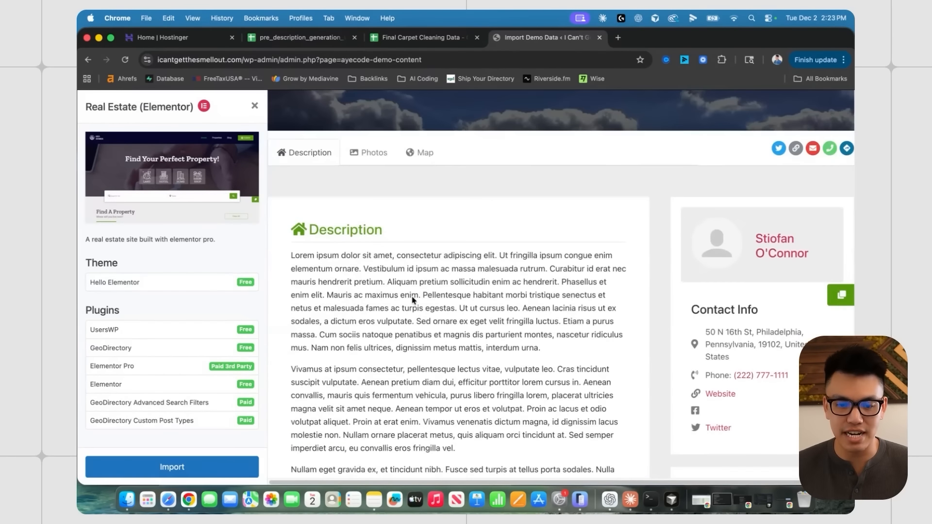
scroll(412, 300, "up", 5)
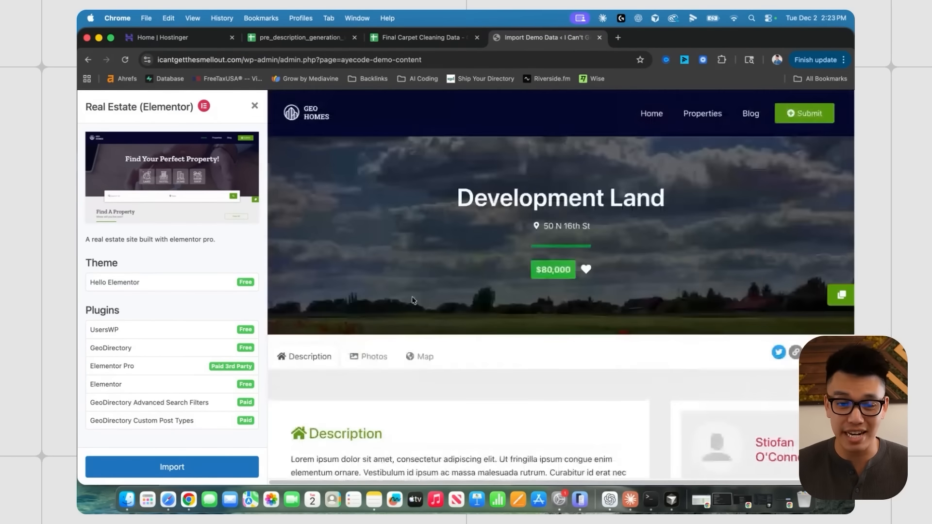
left_click(305, 113)
scroll(476, 262, "down", 2)
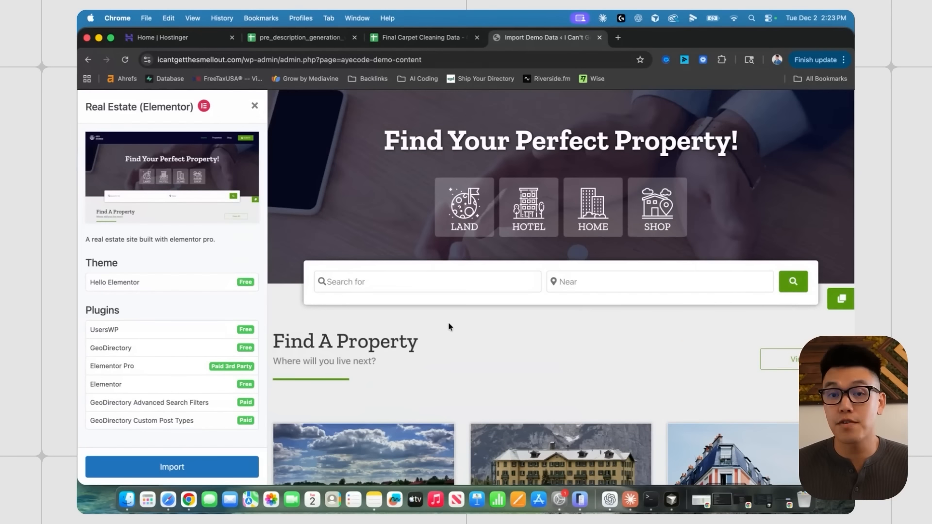
- Import the Real Estate demo despite the data-loss warning and review the plugin install error
left_click(178, 473)
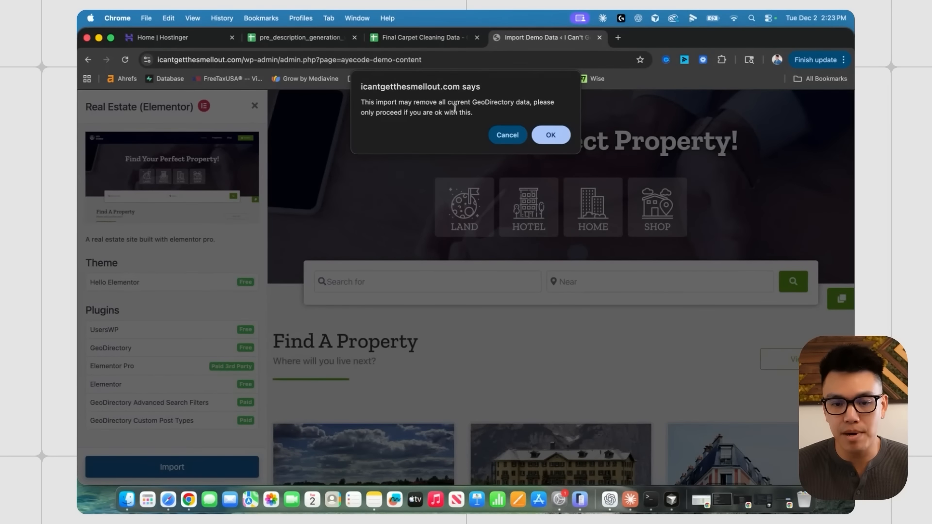
left_click(550, 134)
scroll(391, 354, "up", 2)
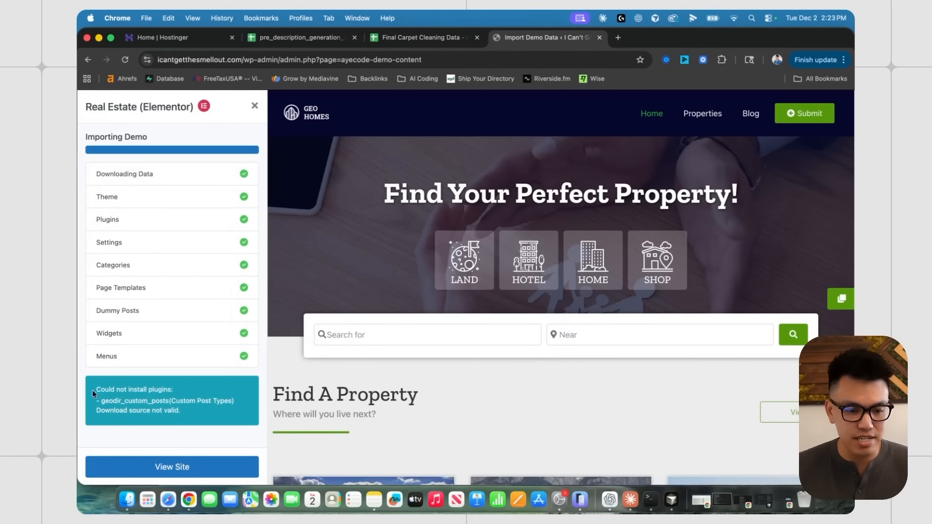
left_click_drag(93, 389, 175, 393)
left_click(138, 413)
left_click_drag(99, 400, 214, 401)
- View the imported site, then return to the admin dashboard now listing Properties
left_click(187, 470)
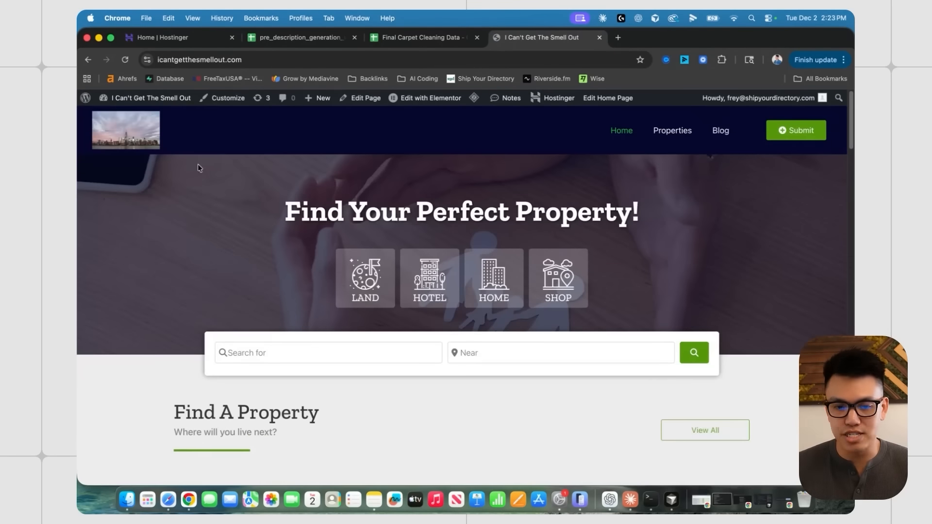
scroll(230, 176, "up", 1)
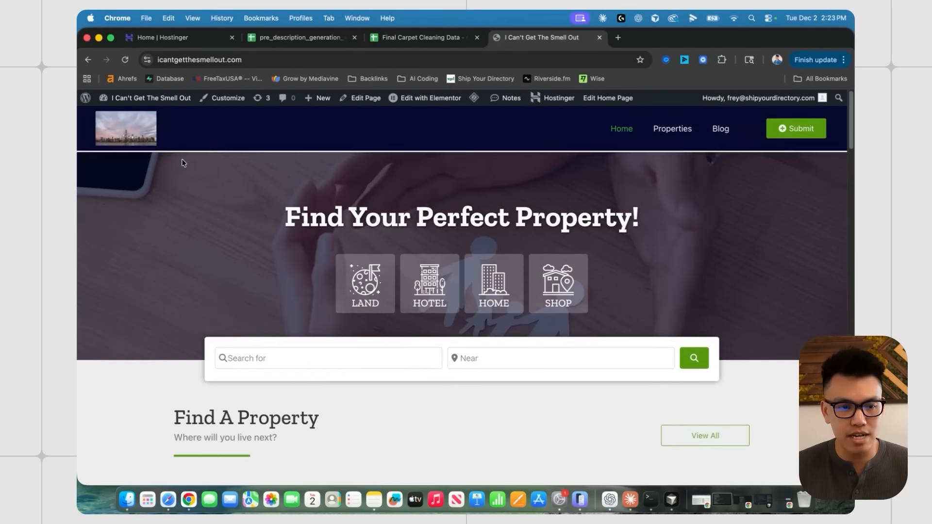
left_click(86, 98)
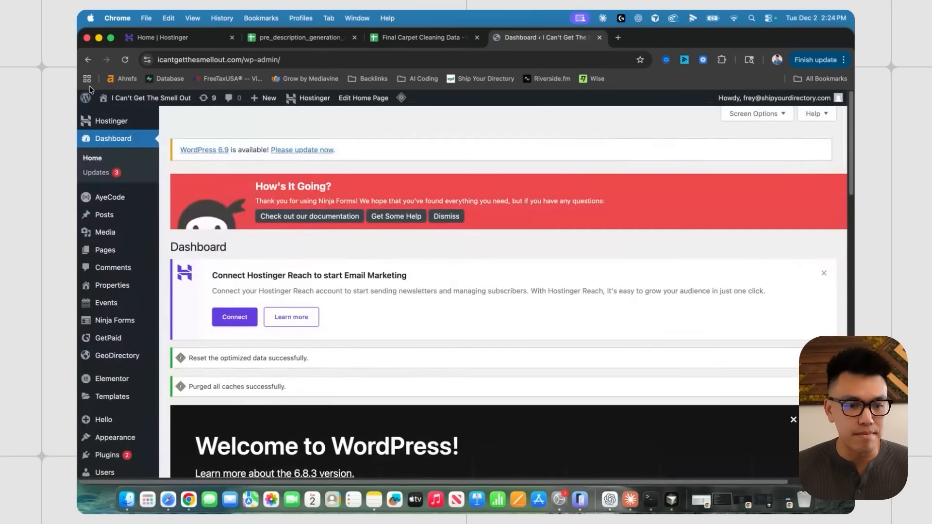
mouse_move(144, 235)
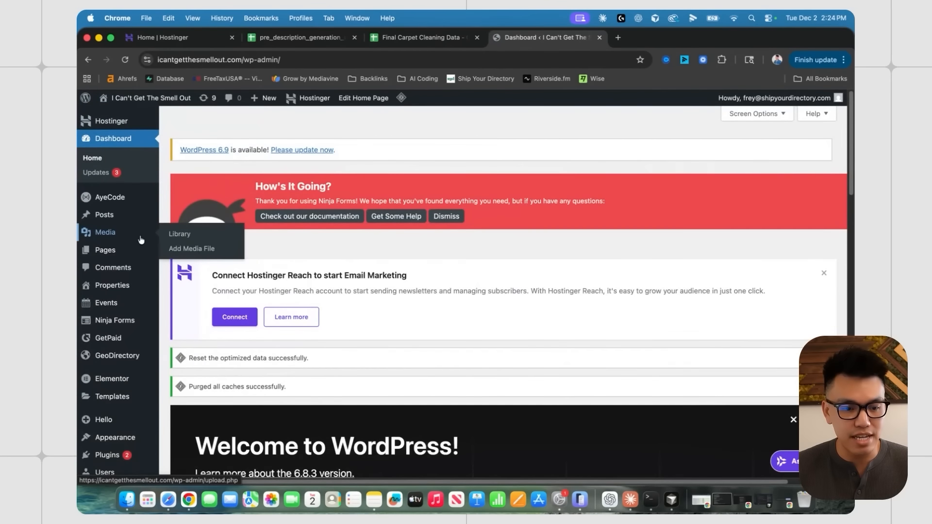
scroll(141, 240, "down", 1)
mouse_move(136, 254)
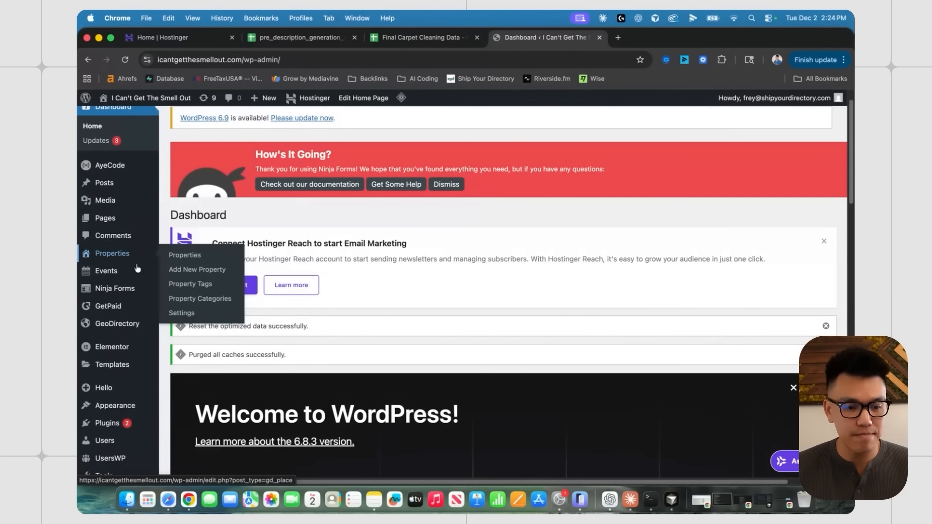
mouse_move(124, 332)
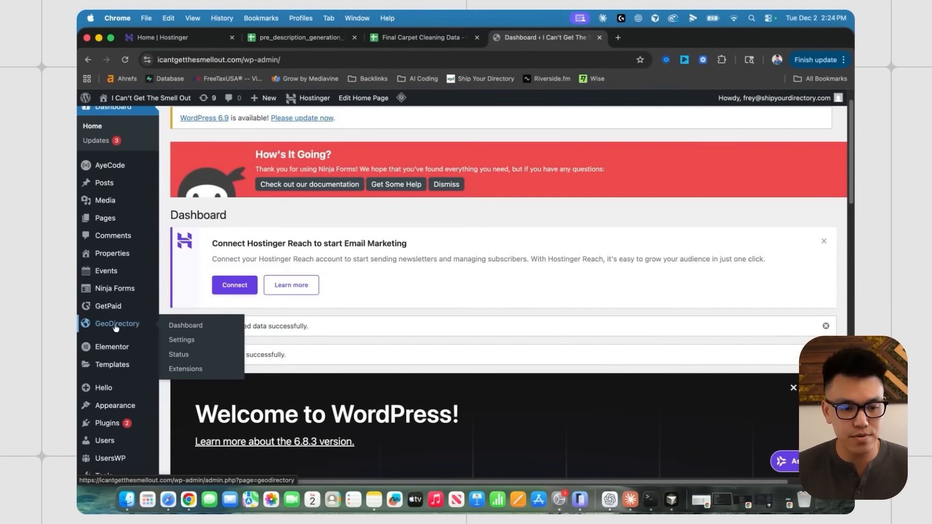
- Browse the GeoDirectory Extensions catalogue, scrolling through the available extension cards
left_click(185, 370)
scroll(510, 292, "down", 5)
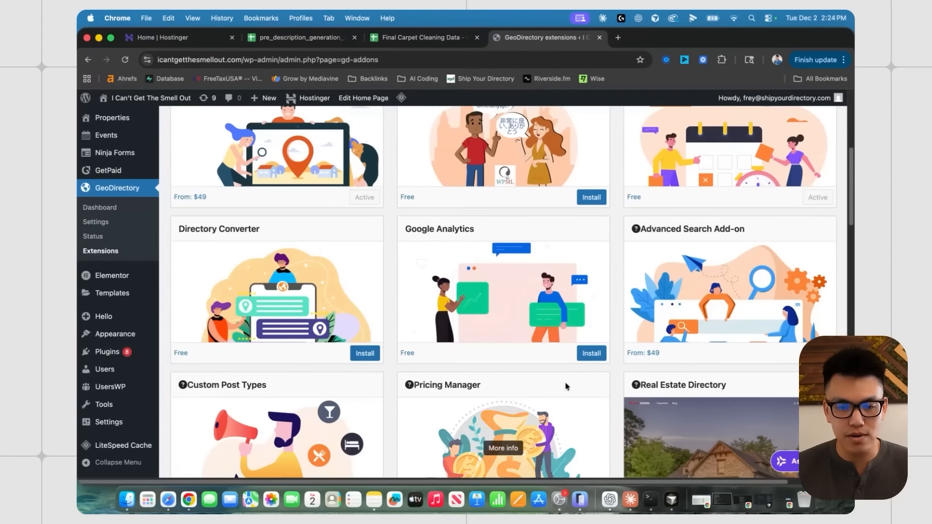
scroll(523, 272, "down", 3)
scroll(522, 262, "down", 8)
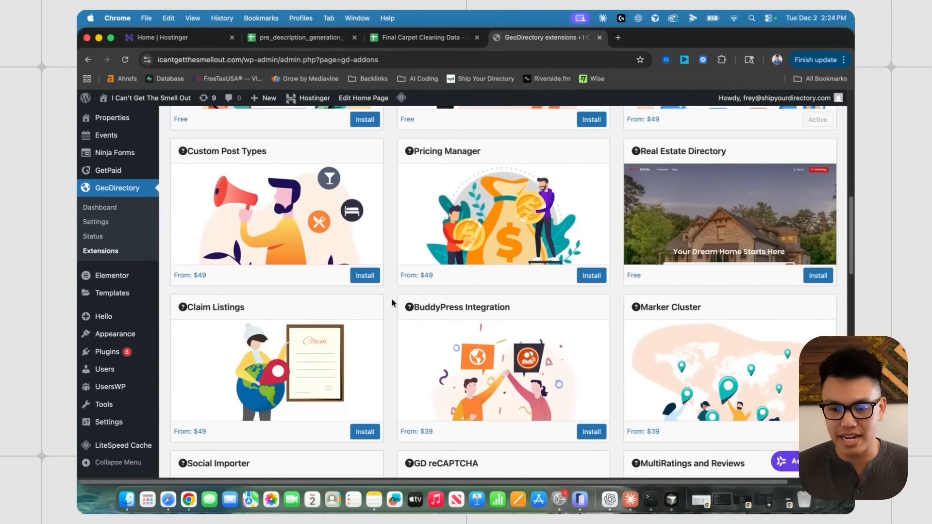
scroll(490, 291, "up", 2)
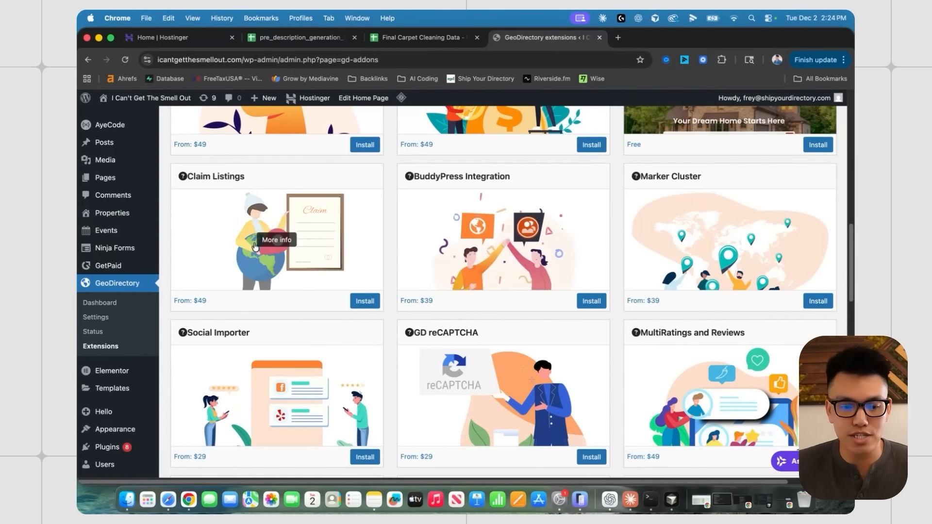
scroll(376, 296, "down", 1)
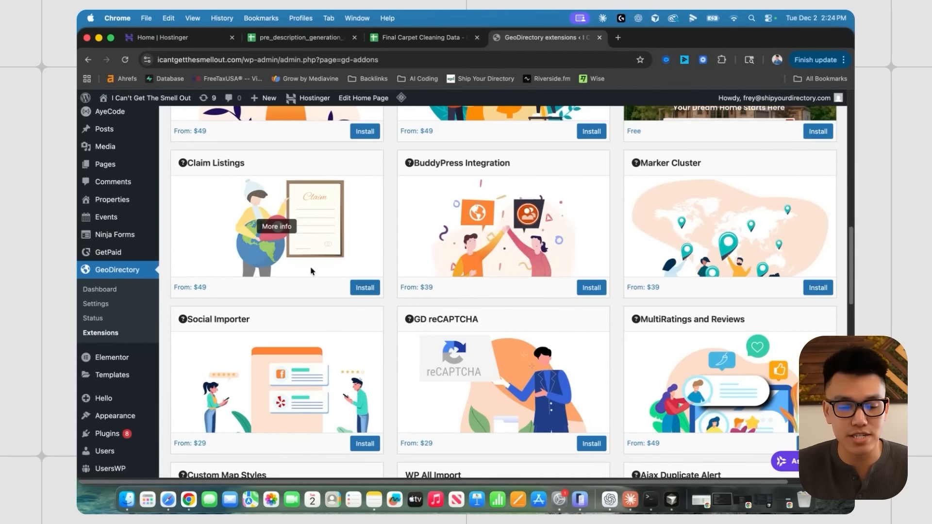
scroll(254, 160, "down", 1)
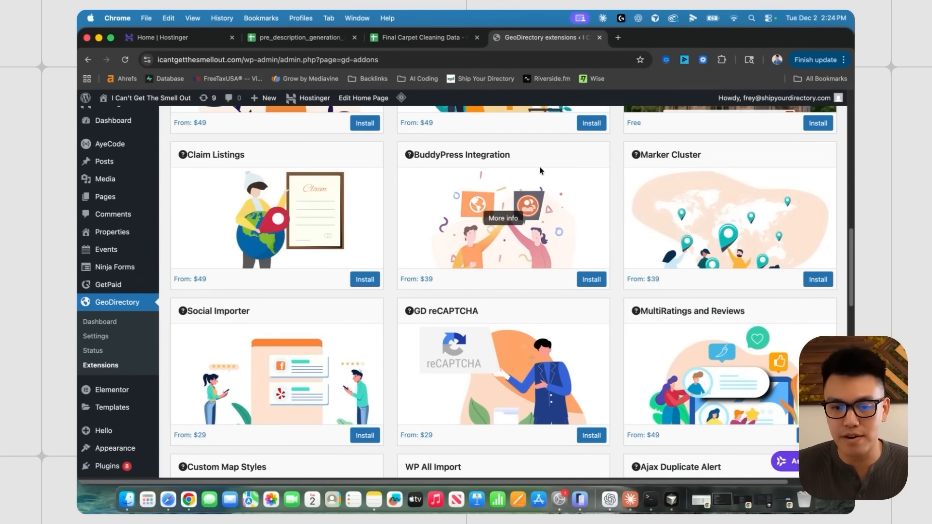
scroll(398, 243, "down", 4)
mouse_move(409, 258)
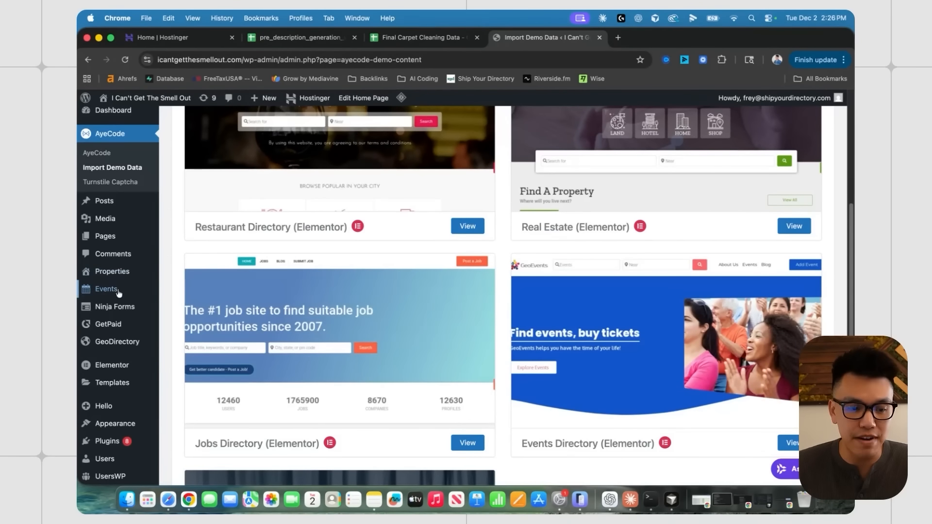
mouse_move(114, 291)
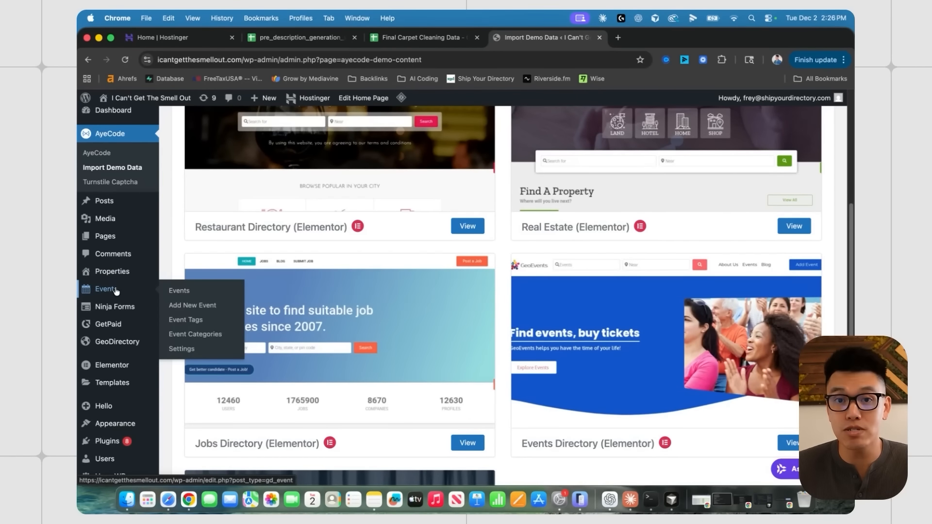
scroll(176, 246, "up", 2)
scroll(183, 248, "down", 2)
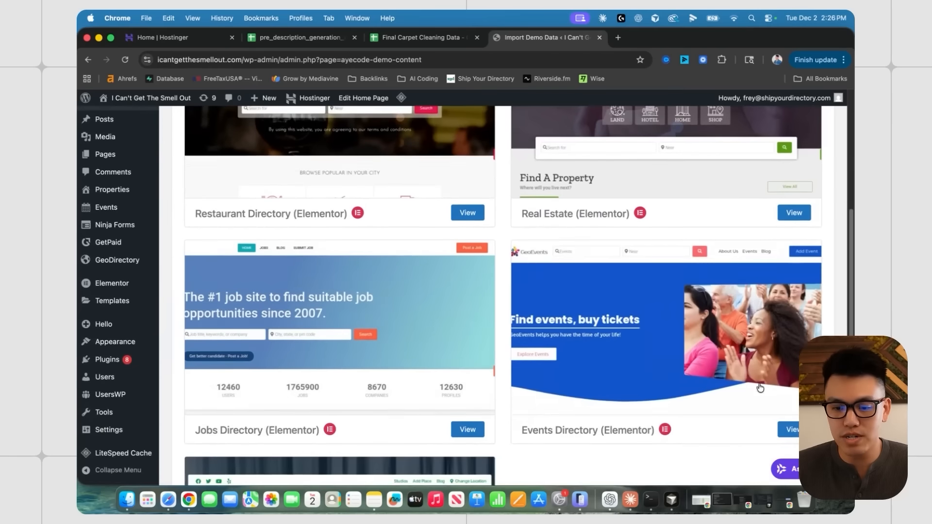
scroll(759, 387, "down", 1)
scroll(629, 278, "up", 8)
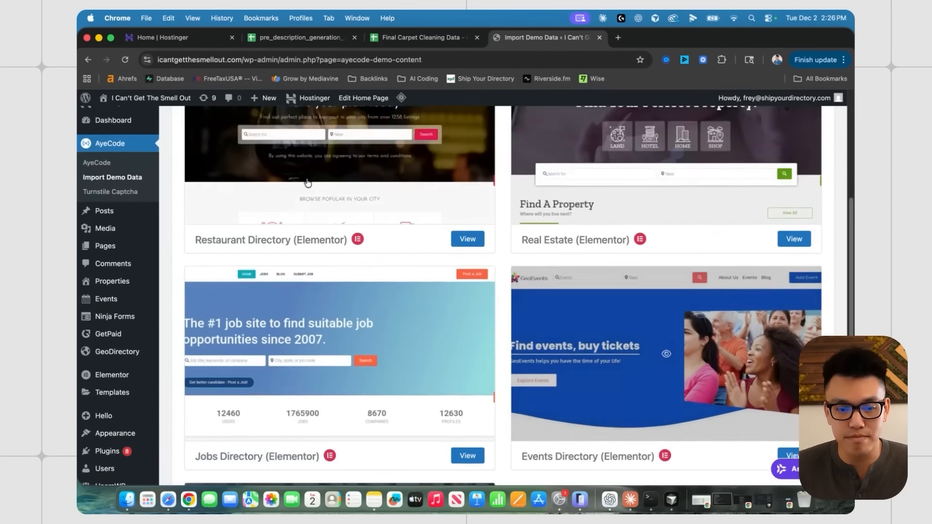
scroll(595, 292, "down", 9)
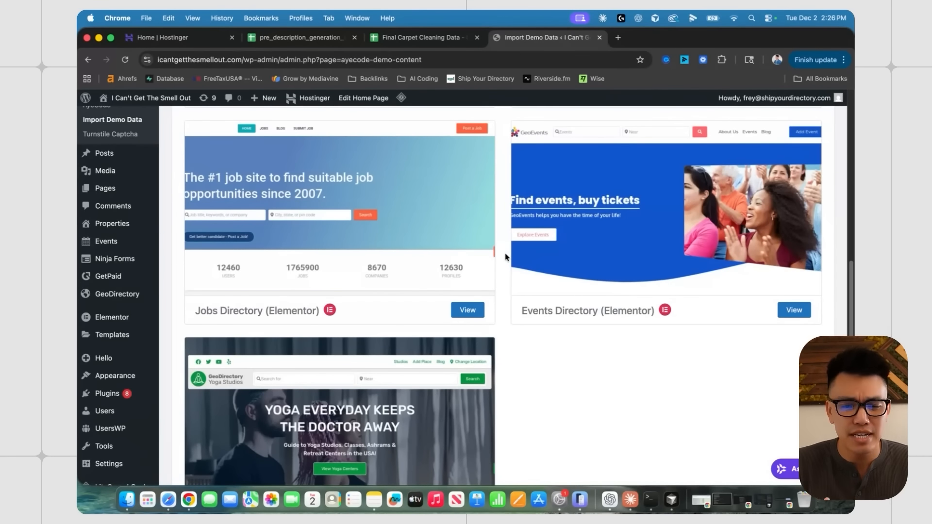
scroll(505, 257, "up", 2)
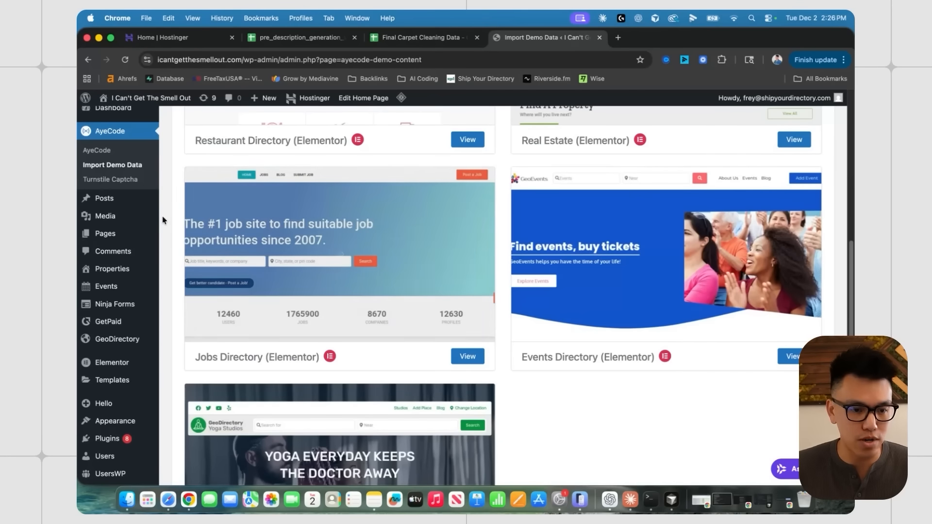
scroll(155, 245, "down", 1)
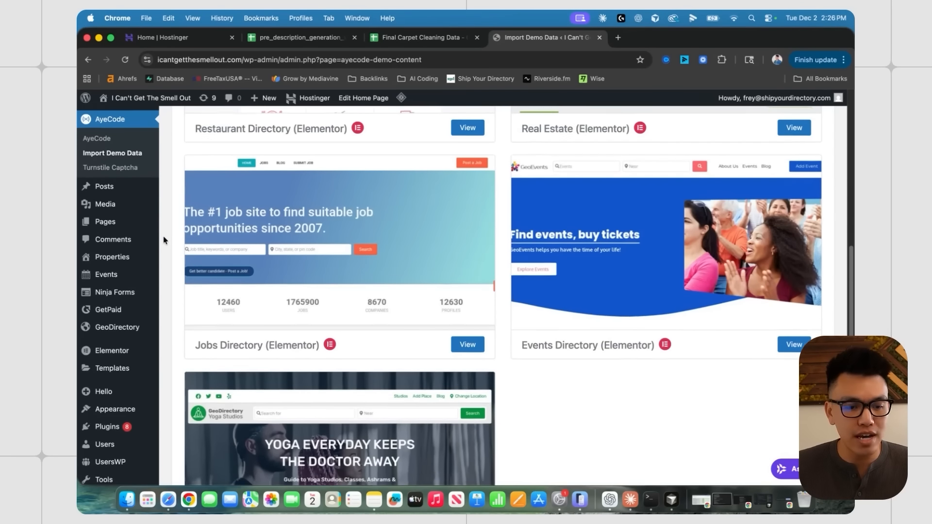
mouse_move(140, 255)
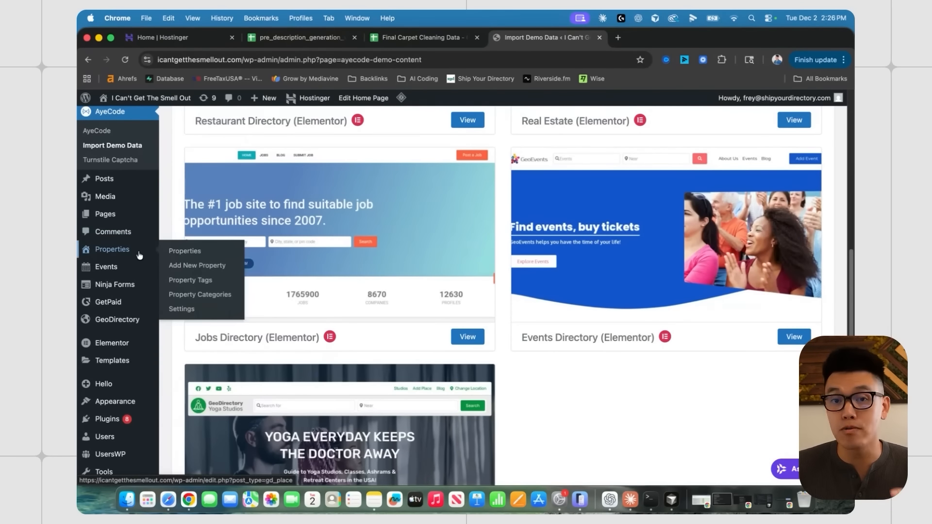
scroll(503, 307, "up", 5)
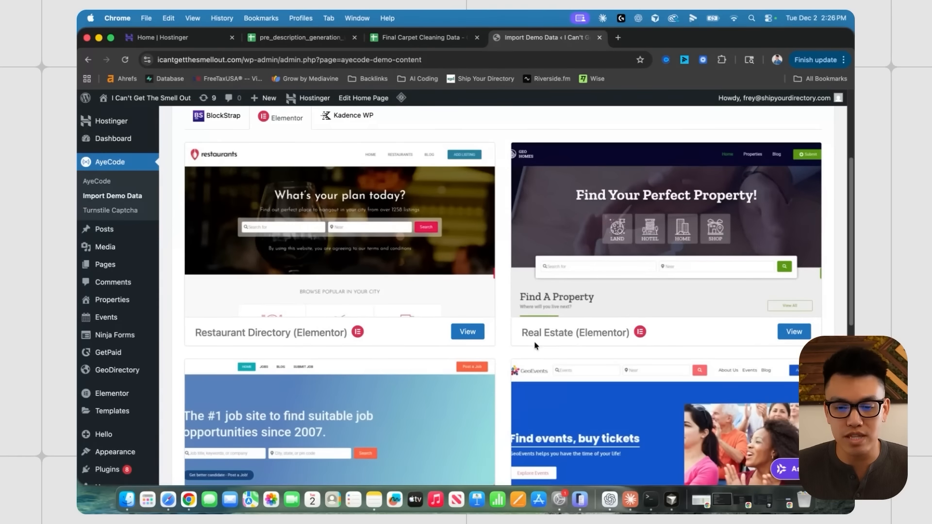
- From the Properties list, open Development Land's edit screen in a new tab and switch to it
left_click(124, 300)
scroll(282, 220, "down", 5)
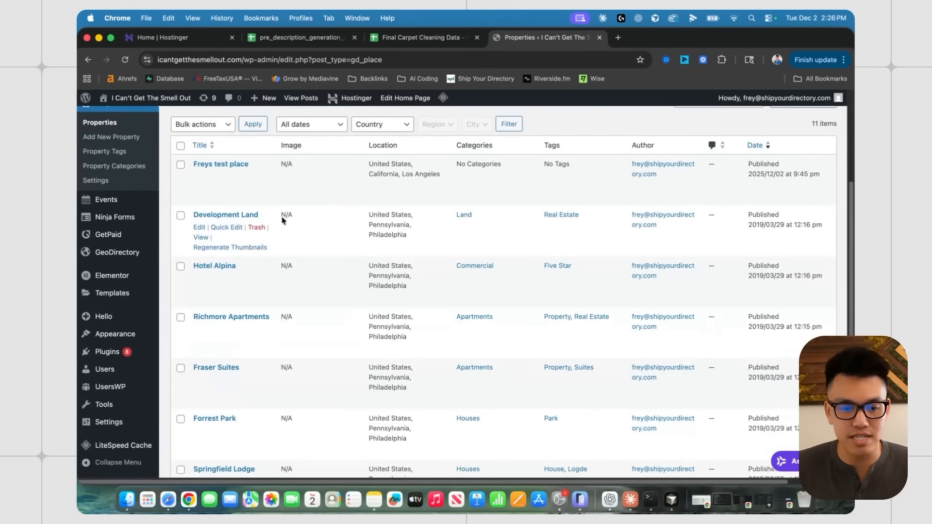
scroll(282, 220, "down", 3)
scroll(291, 225, "up", 5)
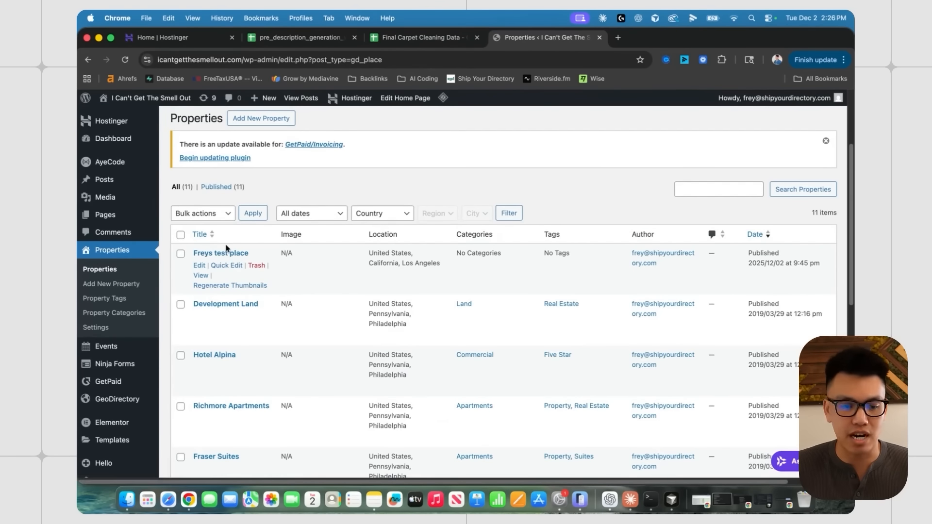
scroll(227, 178, "up", 1)
scroll(233, 182, "up", 2)
scroll(257, 237, "down", 3)
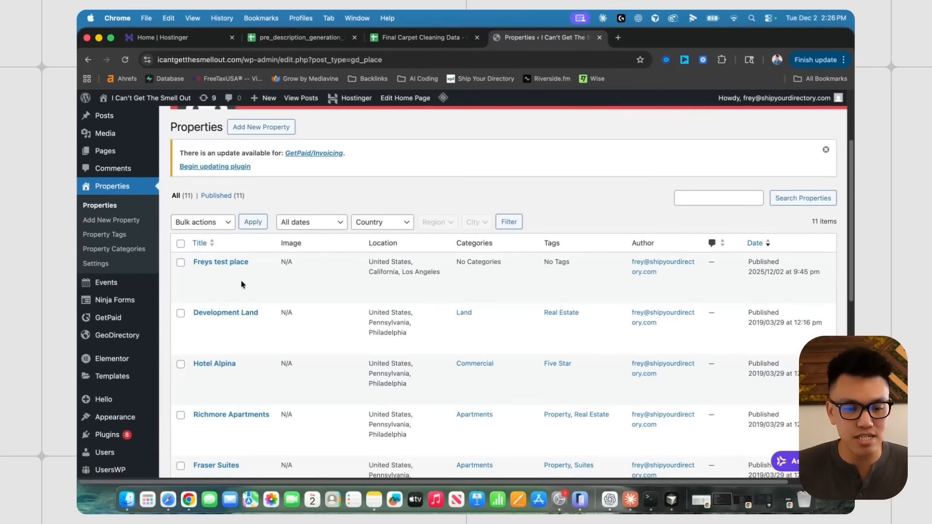
left_click(229, 313, "super")
left_click(667, 38)
- View the Development Land listing's public page
scroll(393, 255, "down", 3)
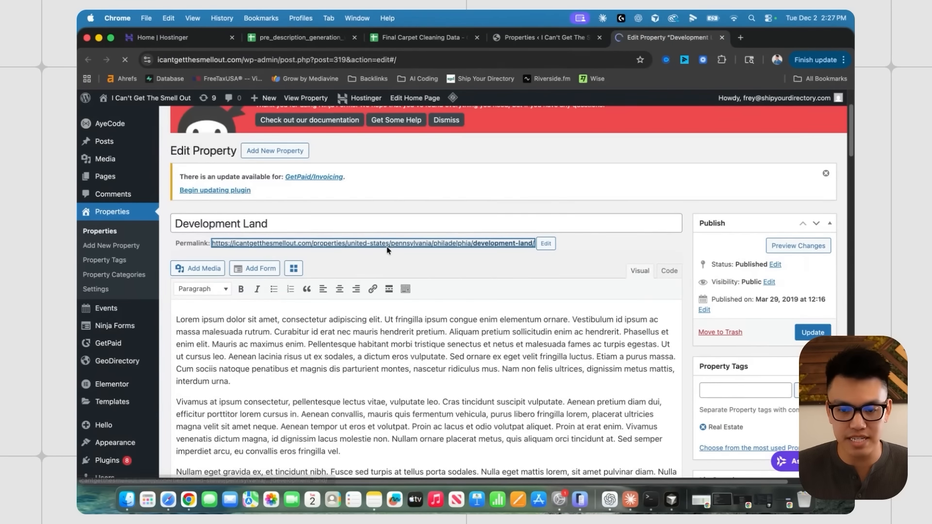
left_click(388, 244)
scroll(430, 270, "down", 10)
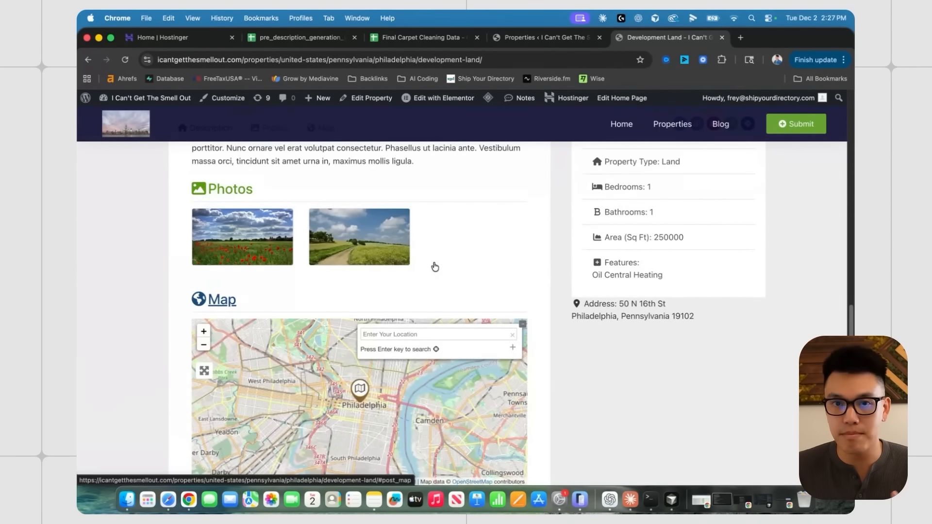
- Close the Development Land page and choose Add New Property from the Properties list
scroll(435, 266, "up", 5)
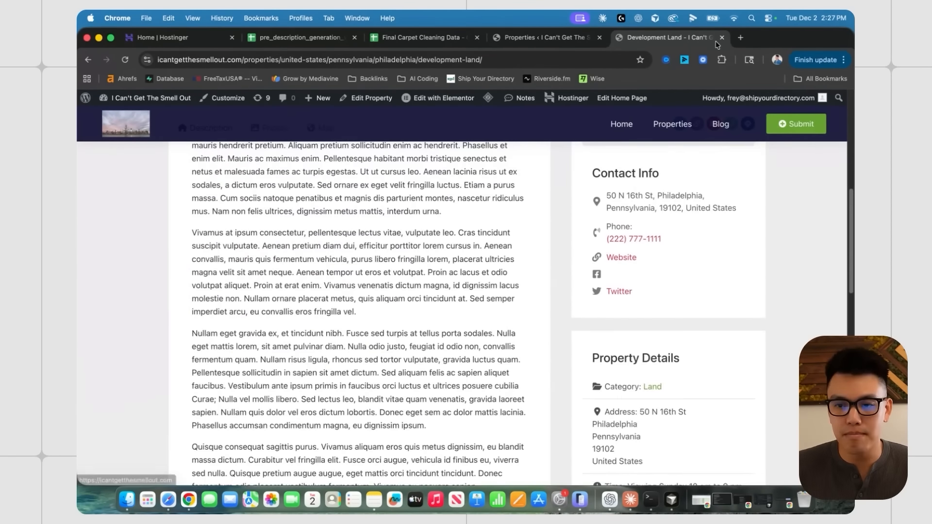
key("super+w")
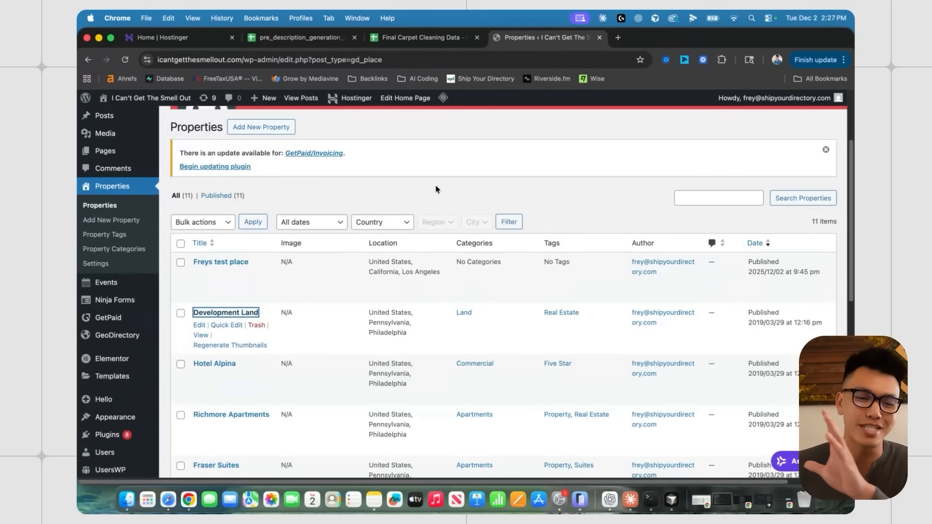
scroll(436, 189, "up", 2)
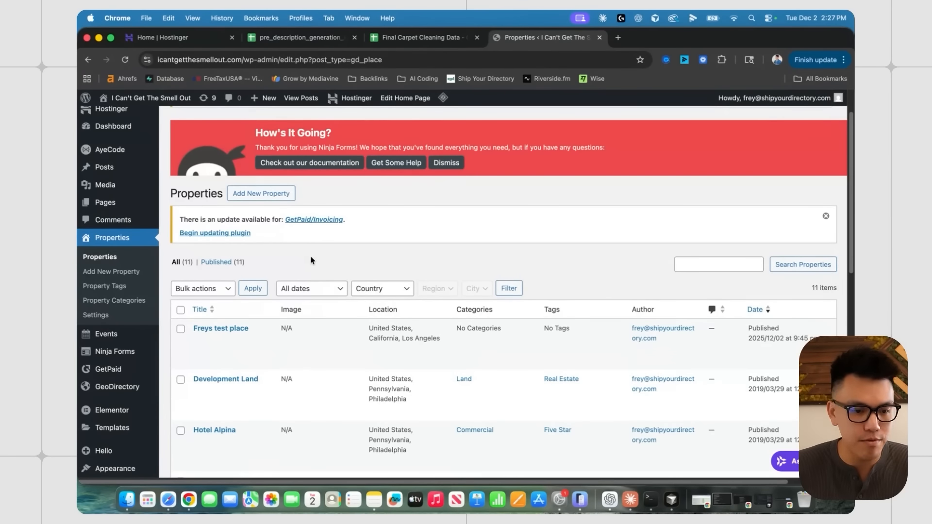
scroll(310, 250, "down", 1)
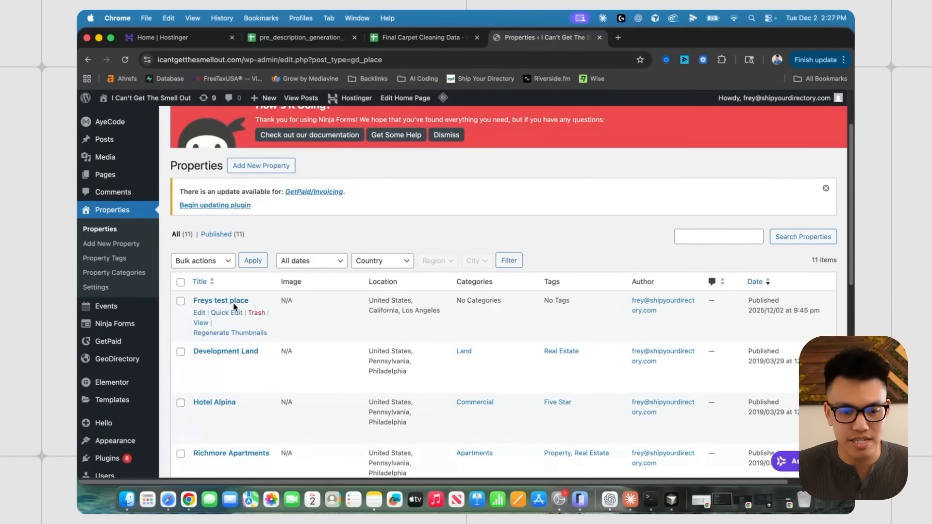
left_click(259, 166)
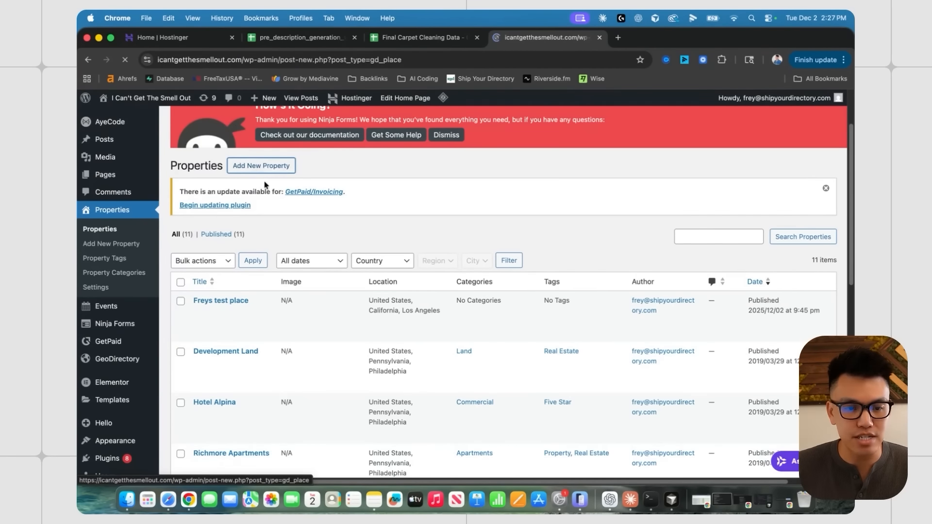
- Title the new property 'test 2' and format its body line as Heading 2
scroll(296, 306, "down", 2)
left_click(257, 246)
type("test 2")
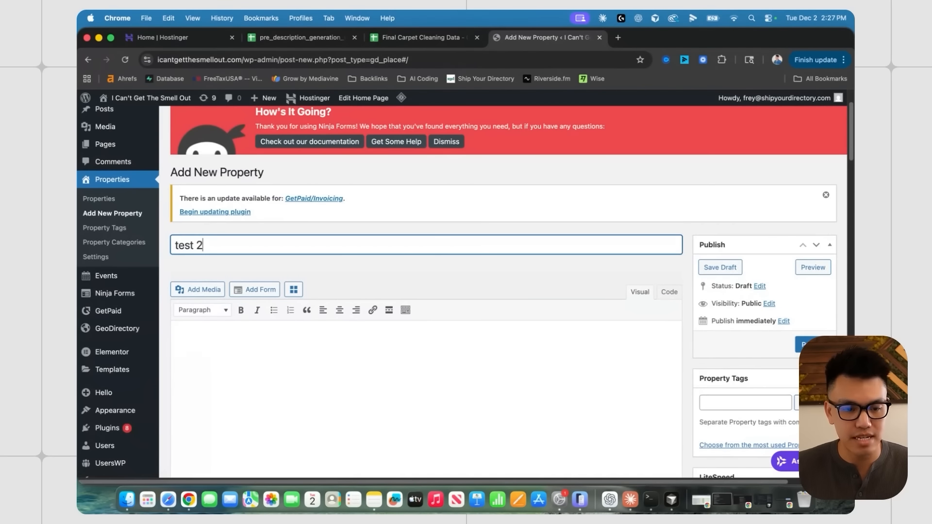
scroll(262, 271, "down", 2)
left_click(267, 281)
left_click(202, 228)
left_click(222, 285)
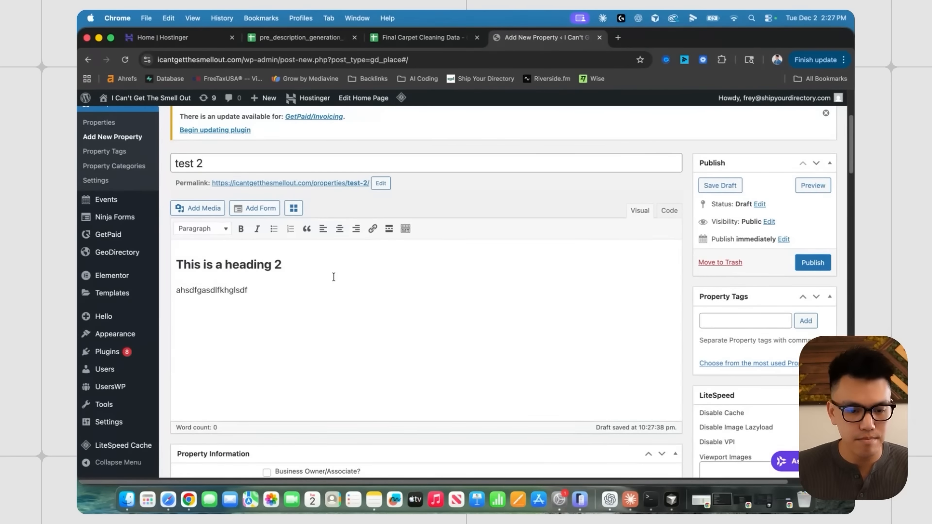
- Open and close the property Category dropdown without selecting a category
scroll(333, 279, "down", 8)
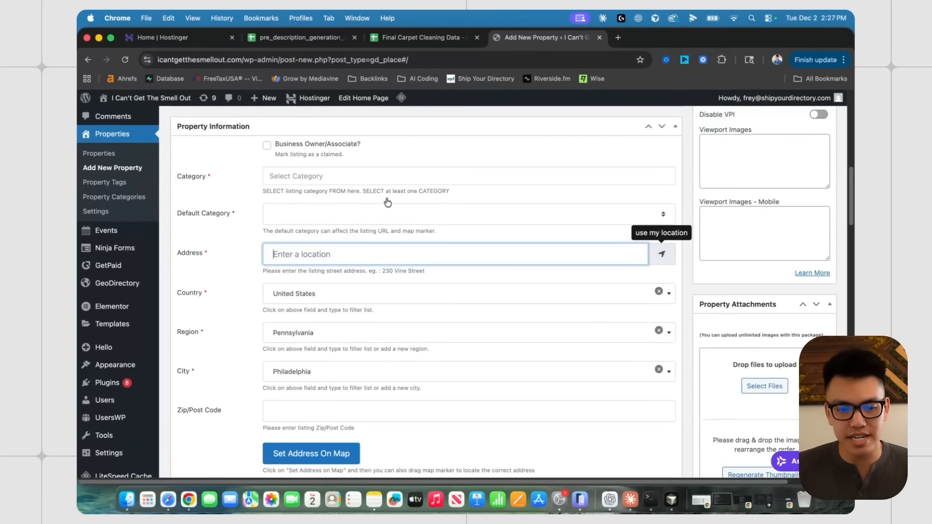
scroll(215, 253, "down", 1)
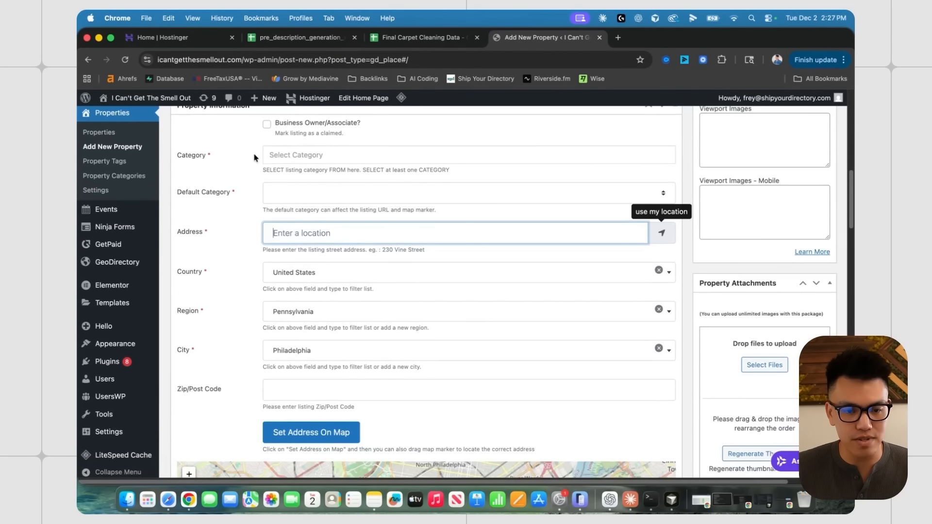
left_click(296, 157)
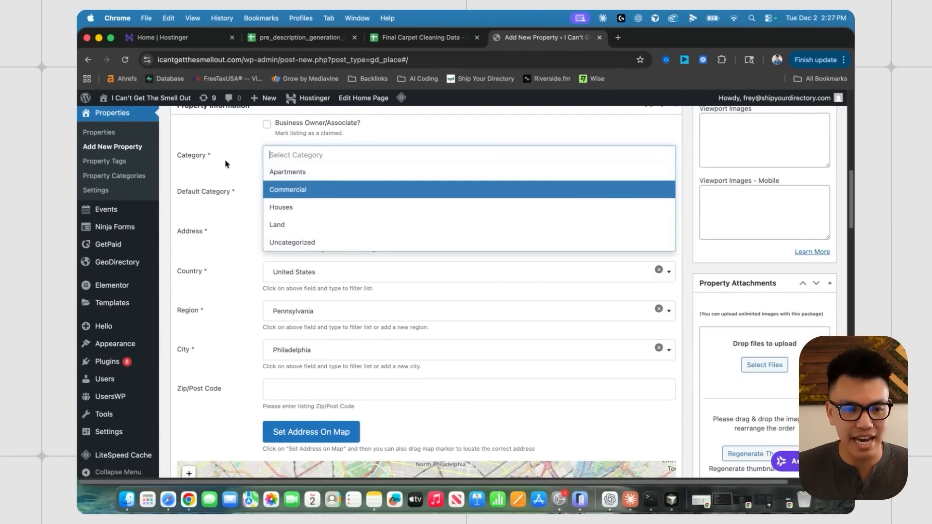
left_click(225, 164)
scroll(264, 190, "up", 2)
left_click(314, 200)
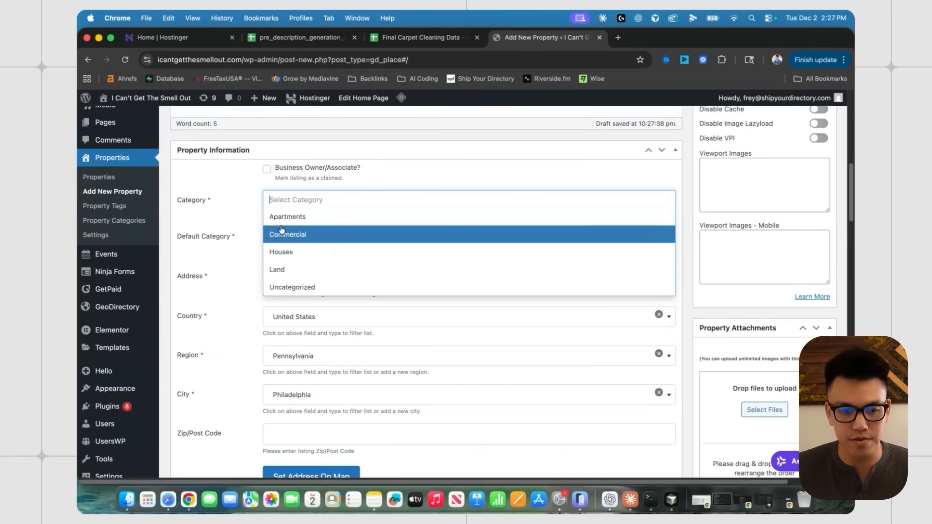
left_click(238, 198)
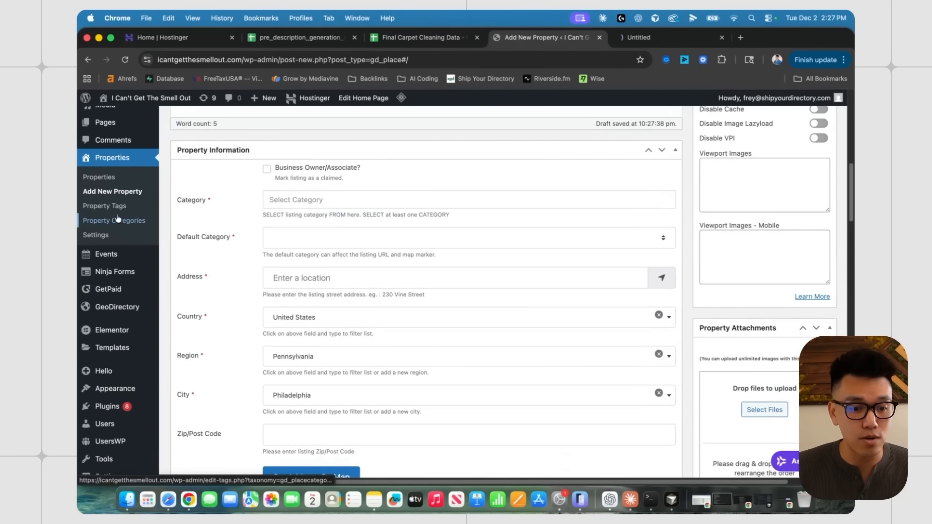
left_click(646, 38)
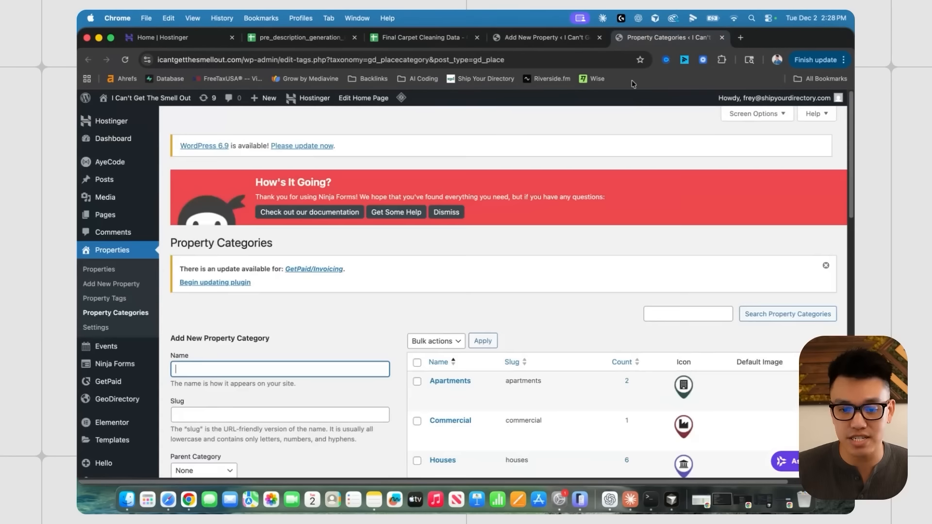
scroll(449, 253, "down", 7)
scroll(449, 254, "up", 3)
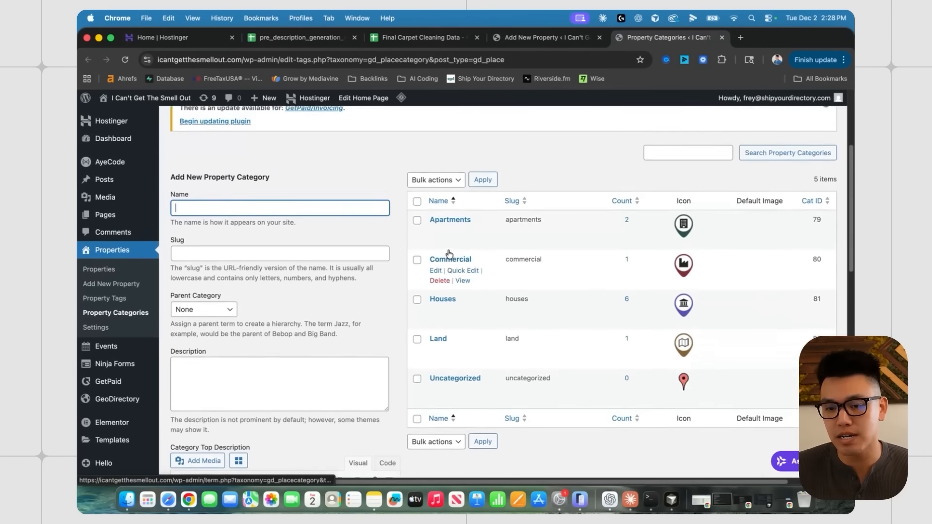
scroll(449, 253, "up", 1)
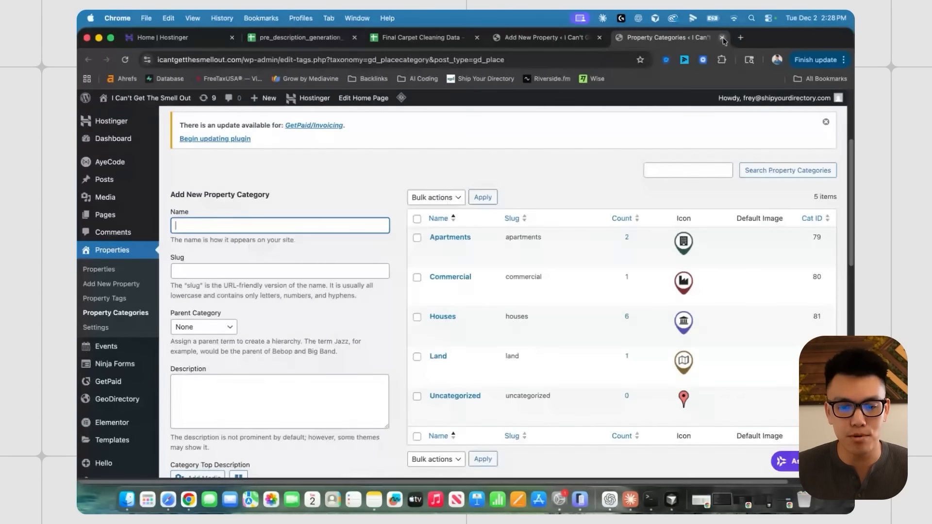
scroll(470, 271, "down", 1)
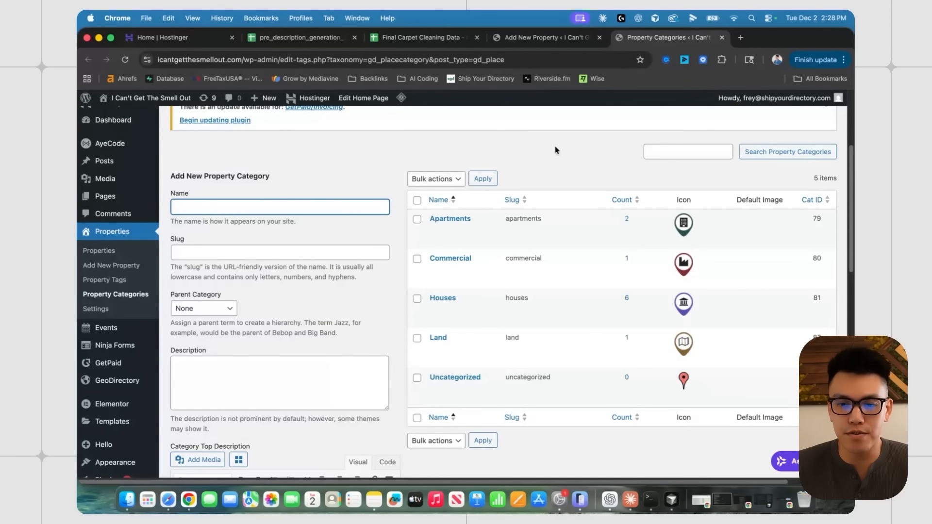
left_click(721, 38)
- Check the City dropdown, leaving Philadelphia selected
scroll(213, 228, "down", 5)
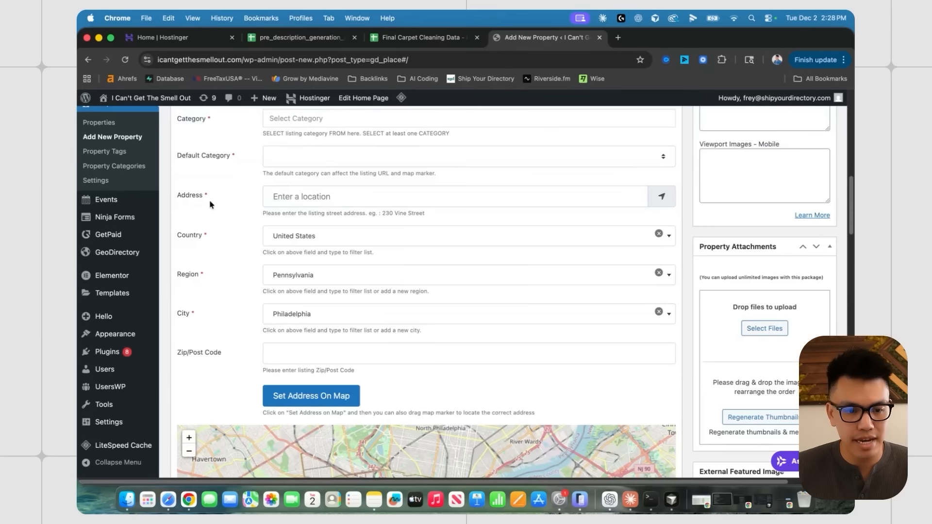
left_click(318, 265)
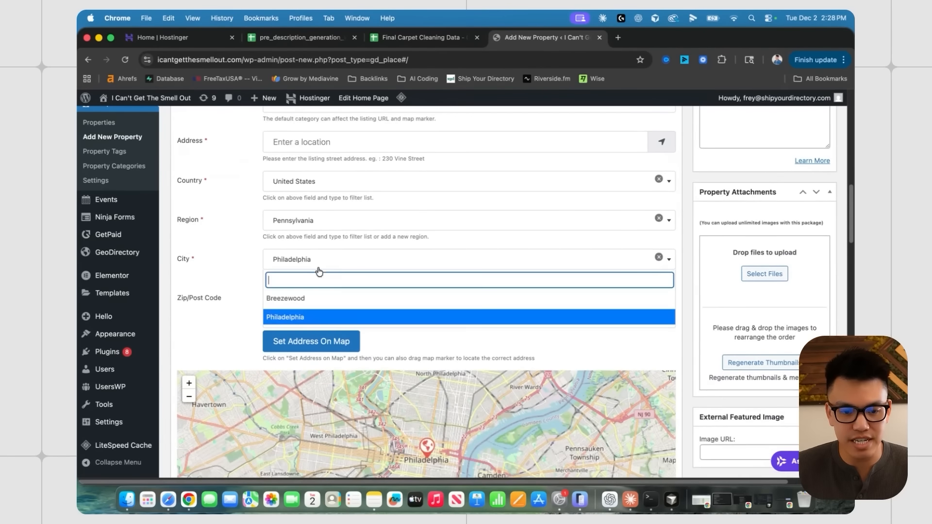
left_click(223, 267)
scroll(293, 254, "down", 2)
scroll(212, 221, "up", 4)
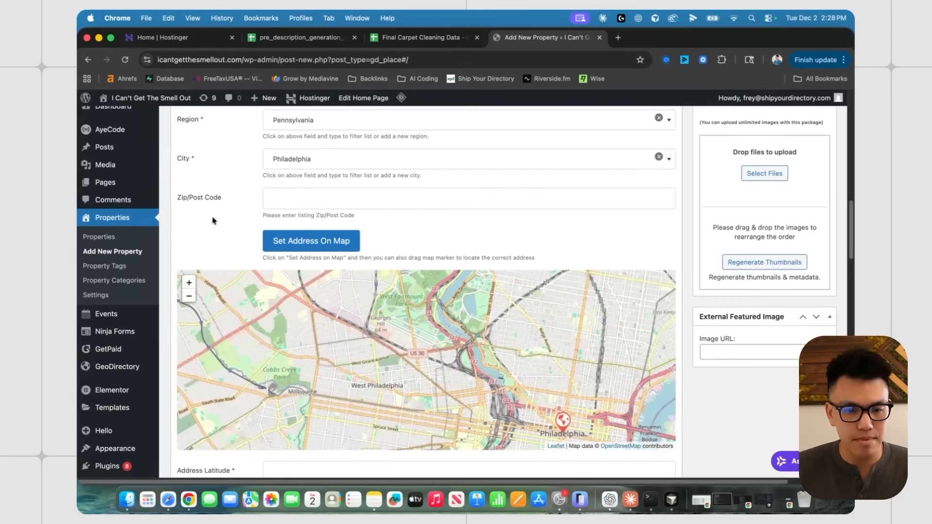
scroll(167, 235, "down", 4)
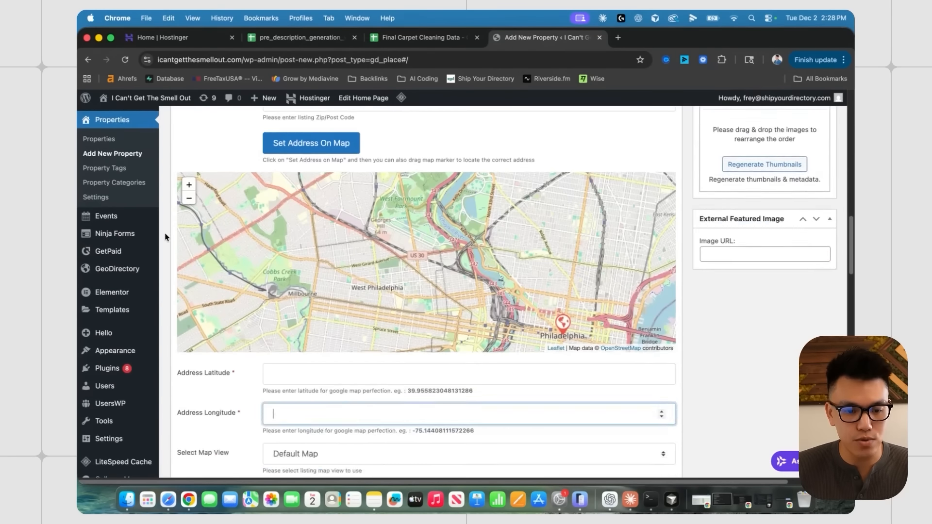
scroll(175, 240, "down", 8)
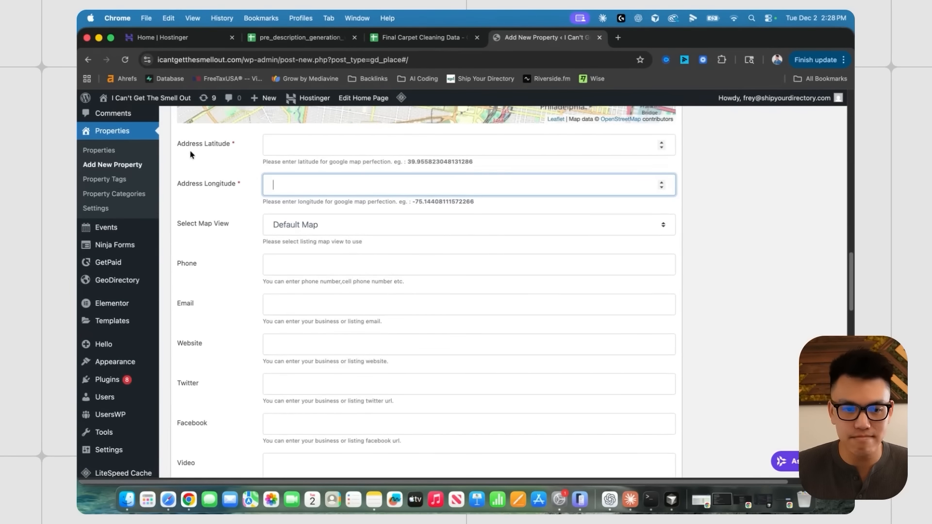
- Move to the Address Latitude field and scroll through the rest of the form
left_click(222, 147)
scroll(224, 203, "down", 1)
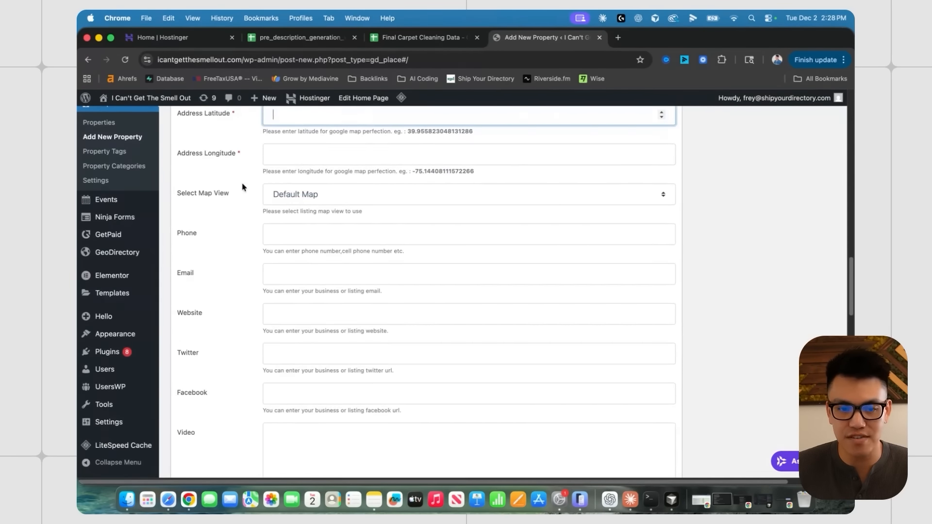
scroll(219, 185, "up", 3)
scroll(197, 183, "down", 6)
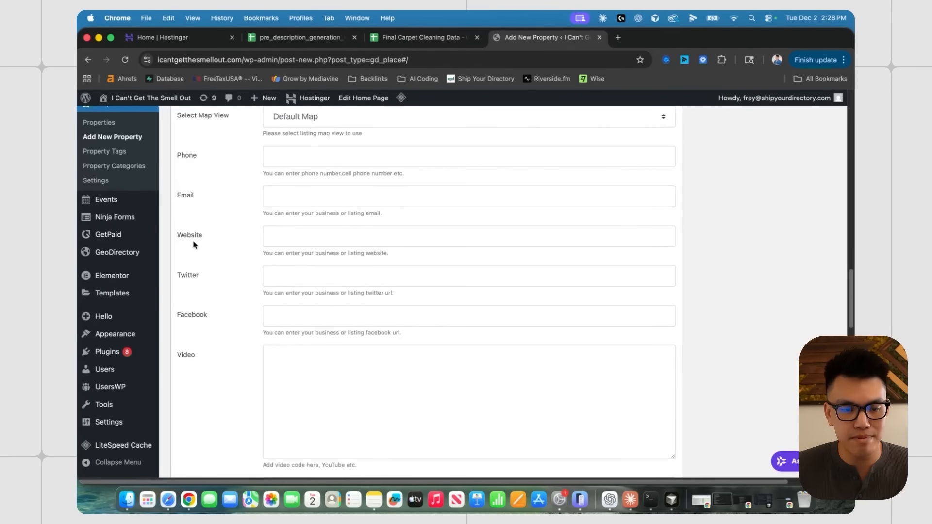
scroll(209, 207, "down", 15)
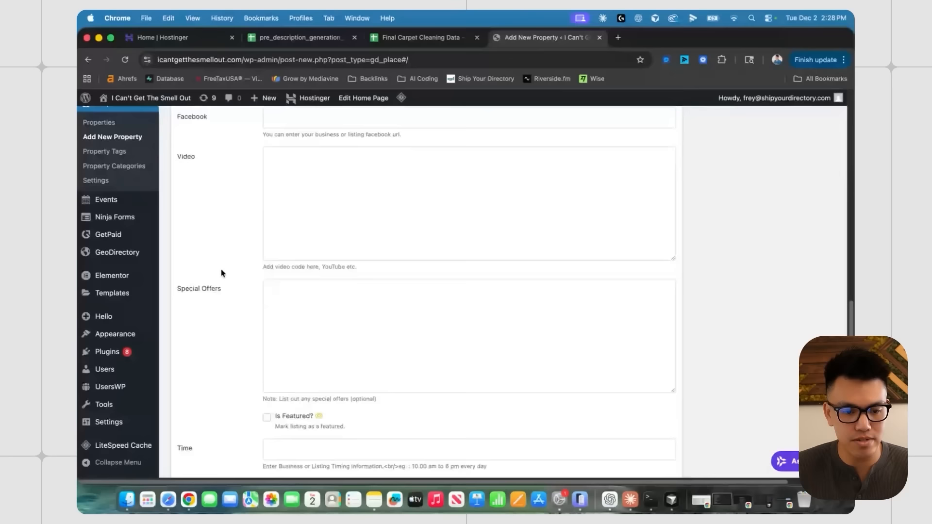
scroll(219, 276, "up", 1)
scroll(218, 247, "up", 3)
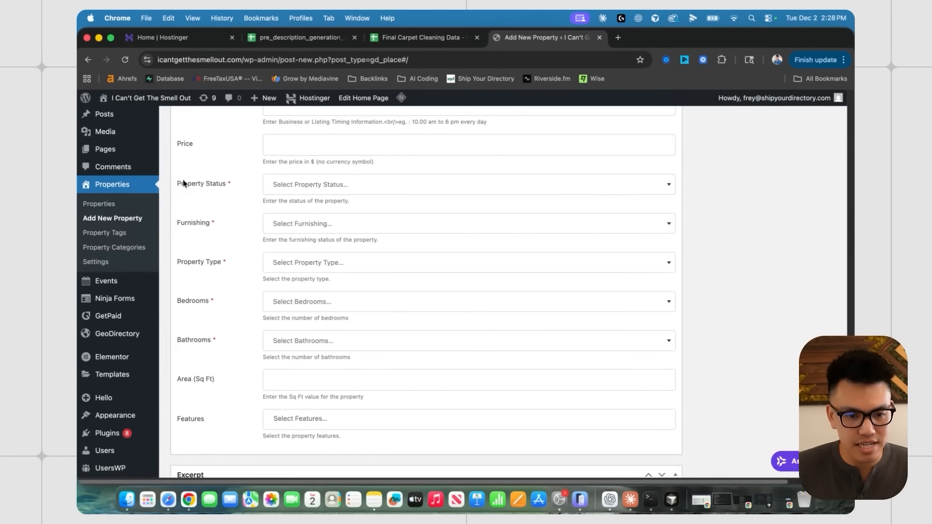
- Highlight the required Property Status, Furnishing and Property Type fields, then open Properties Settings in a new tab
left_click_drag(231, 185, 195, 184)
left_click_drag(221, 224, 152, 219)
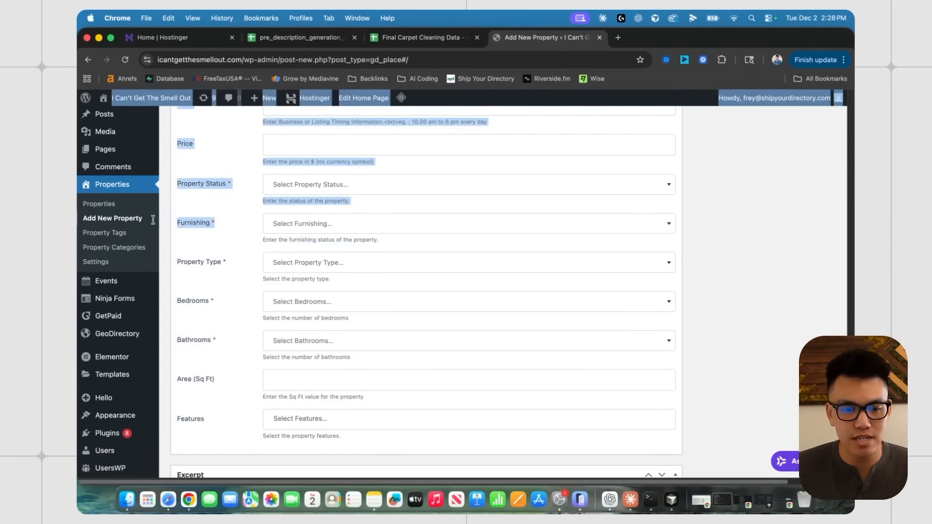
left_click(227, 264)
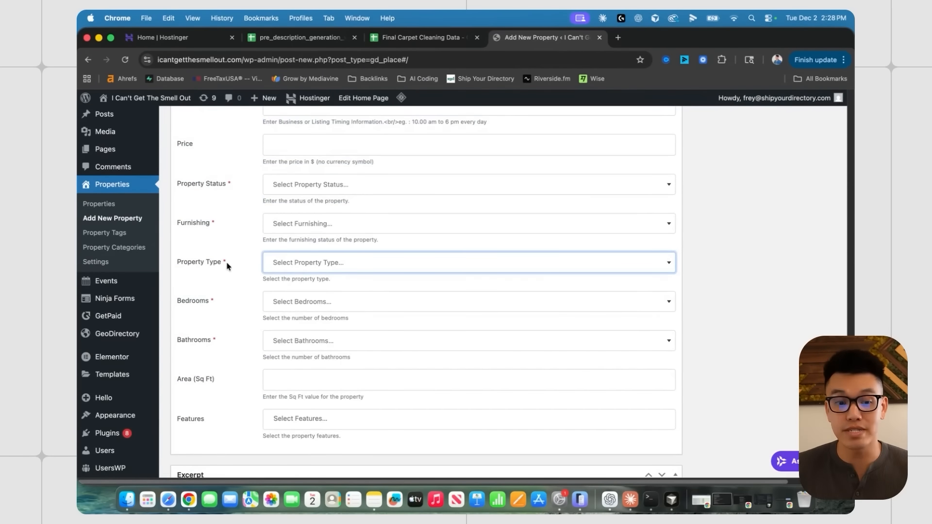
scroll(223, 214, "up", 1)
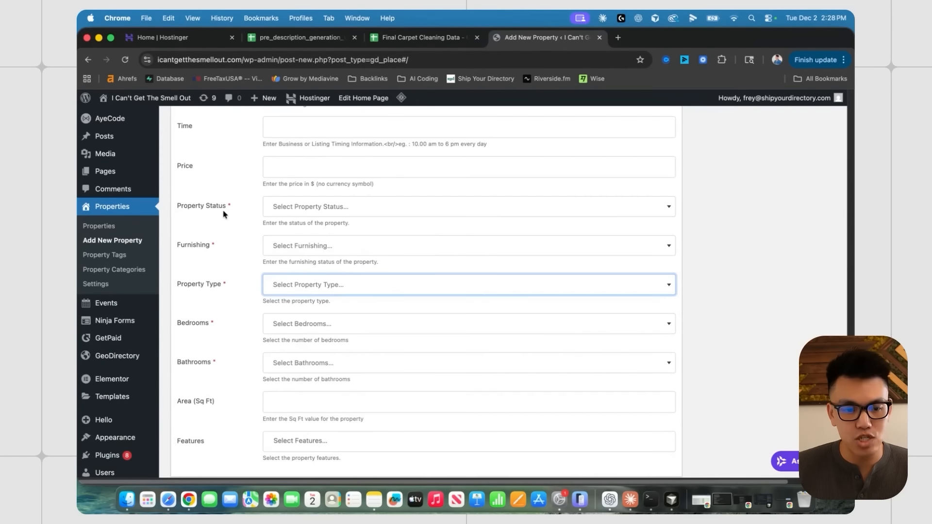
left_click_drag(231, 207, 176, 207)
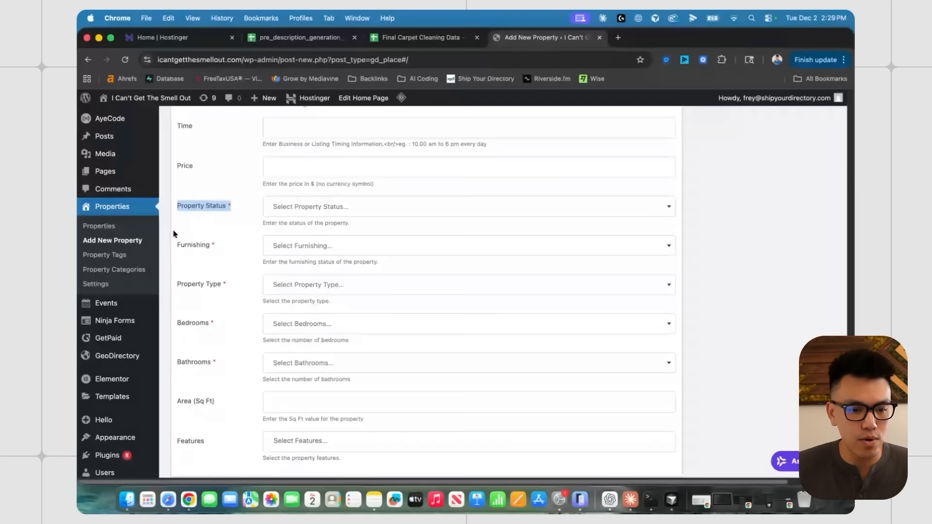
left_click(207, 266)
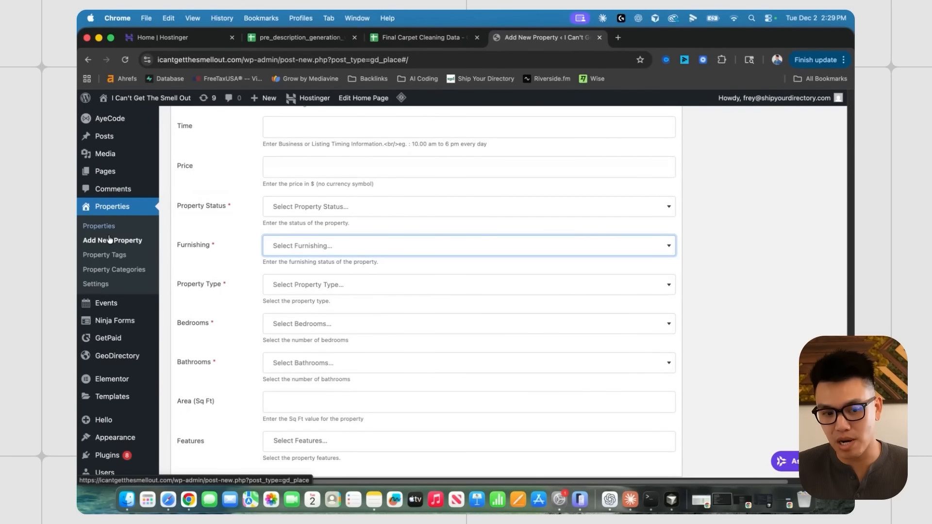
left_click(103, 286, "super")
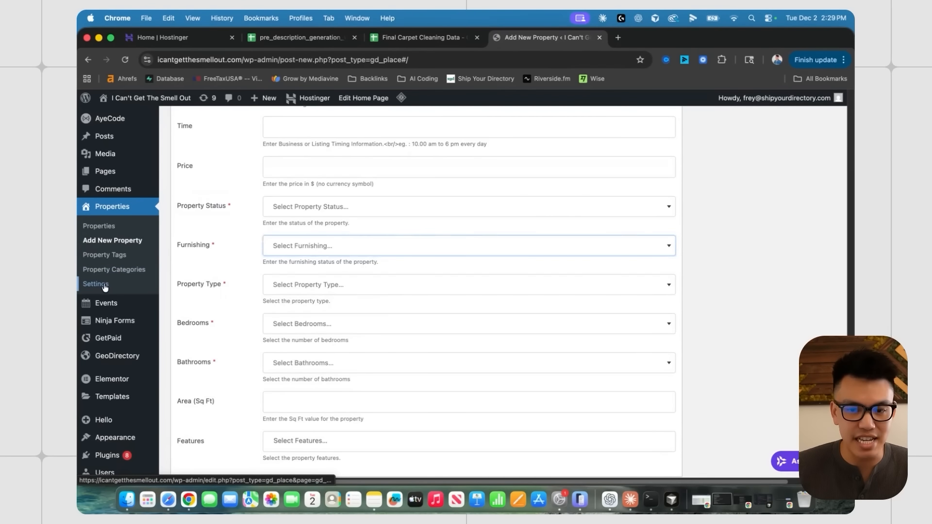
- Compare the Custom Fields settings with the Property Status, Furnishing and Property Type fields on the form
left_click(635, 39)
scroll(345, 238, "down", 2)
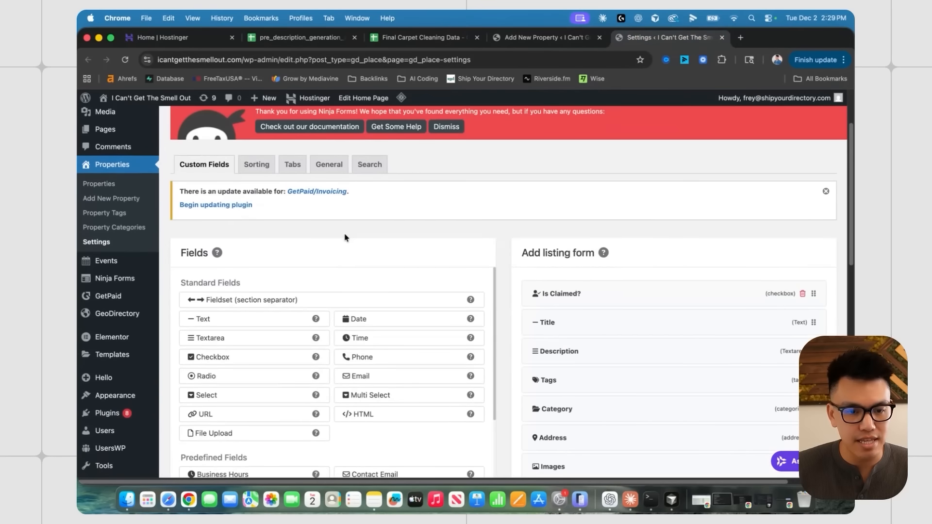
scroll(479, 297, "down", 10)
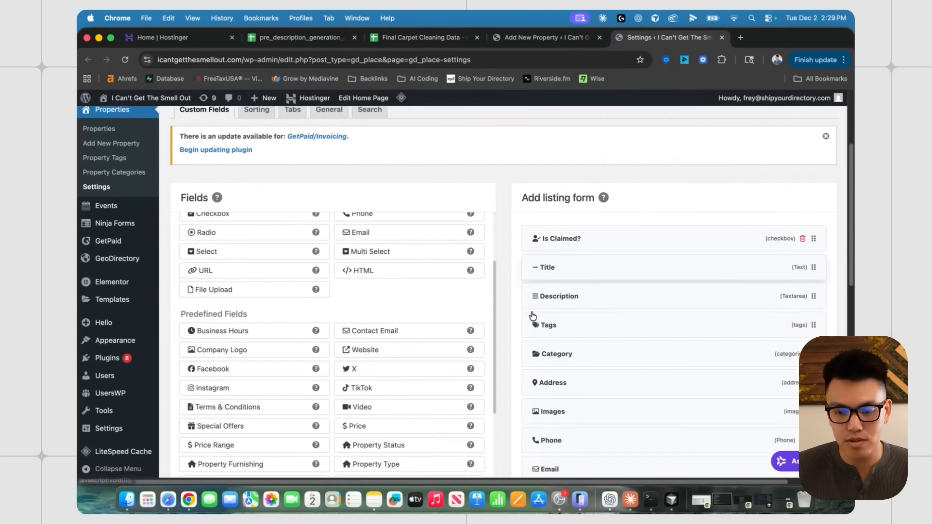
scroll(618, 235, "down", 8)
scroll(618, 235, "down", 5)
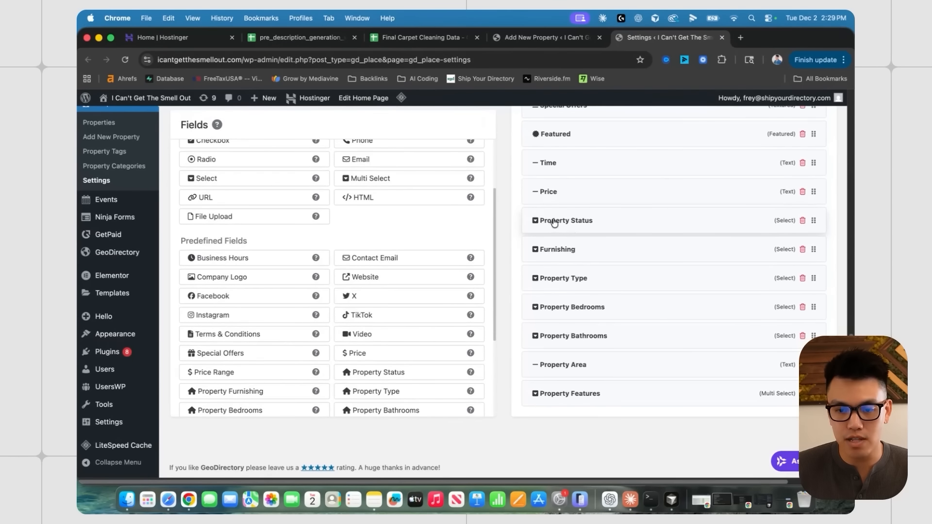
left_click(558, 40)
scroll(214, 250, "down", 1)
left_click_drag(227, 267, 183, 271)
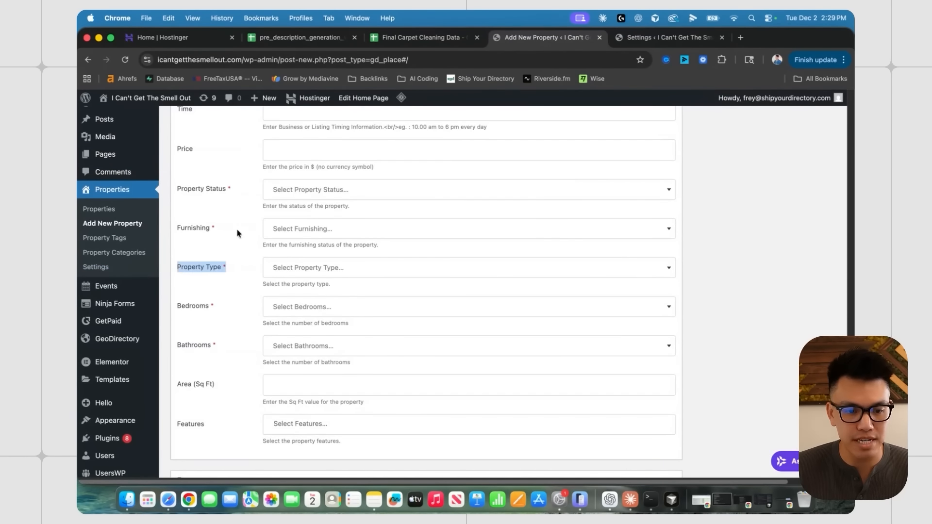
left_click_drag(238, 234, 183, 225)
left_click_drag(228, 193, 180, 191)
left_click(667, 38)
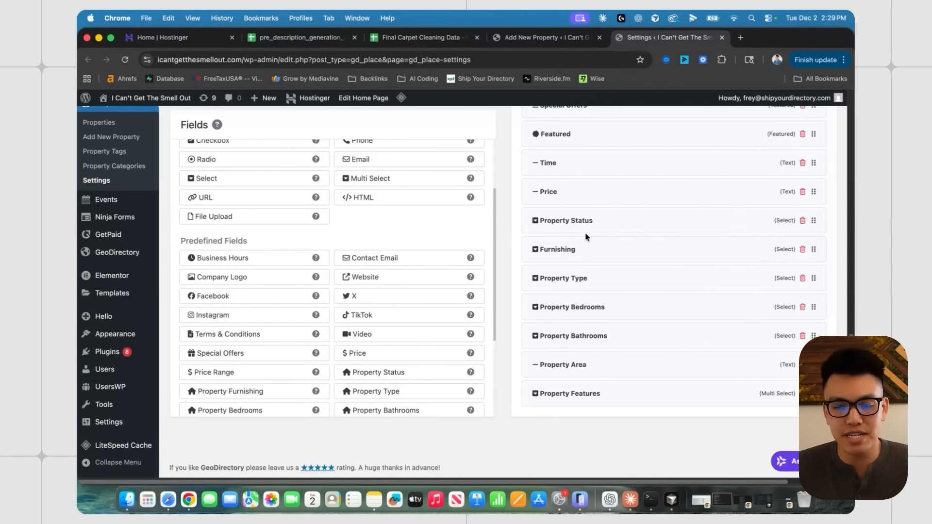
- Delete the Property Status, Furnishing and Property Type fields, confirming each deletion
left_click(801, 222)
left_click(501, 296)
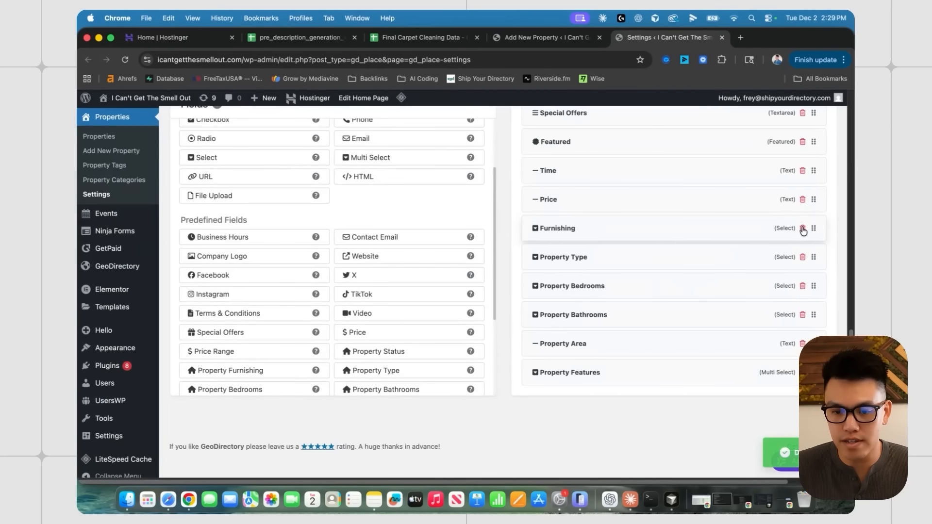
left_click(802, 229)
left_click(502, 295)
left_click(648, 234)
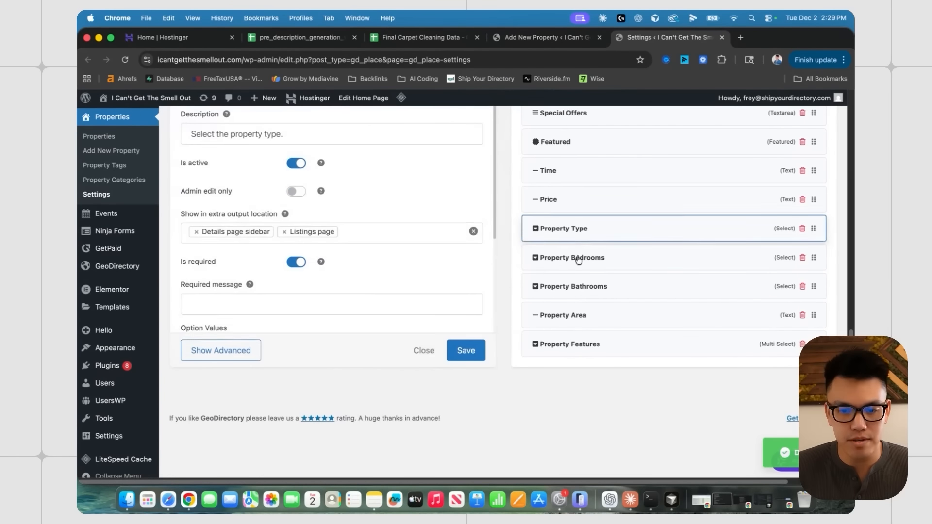
scroll(284, 291, "up", 2)
left_click(297, 303)
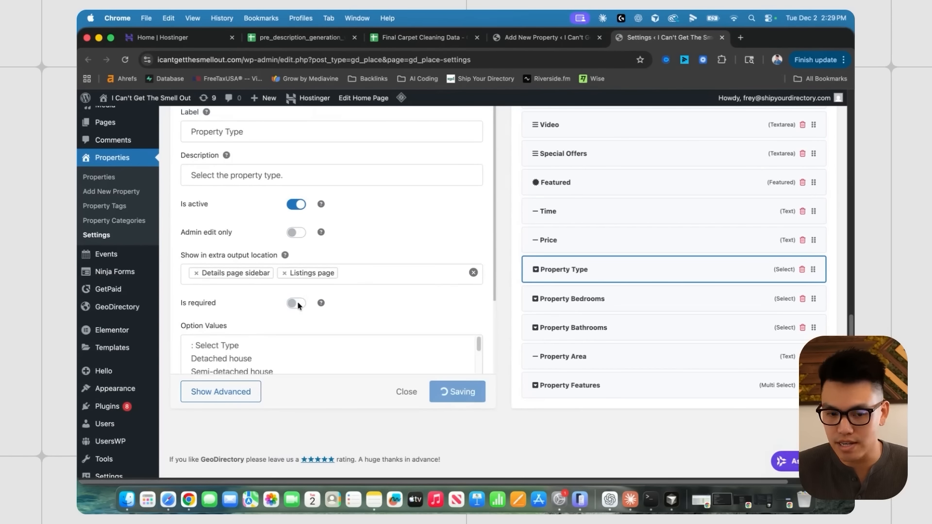
left_click(297, 303)
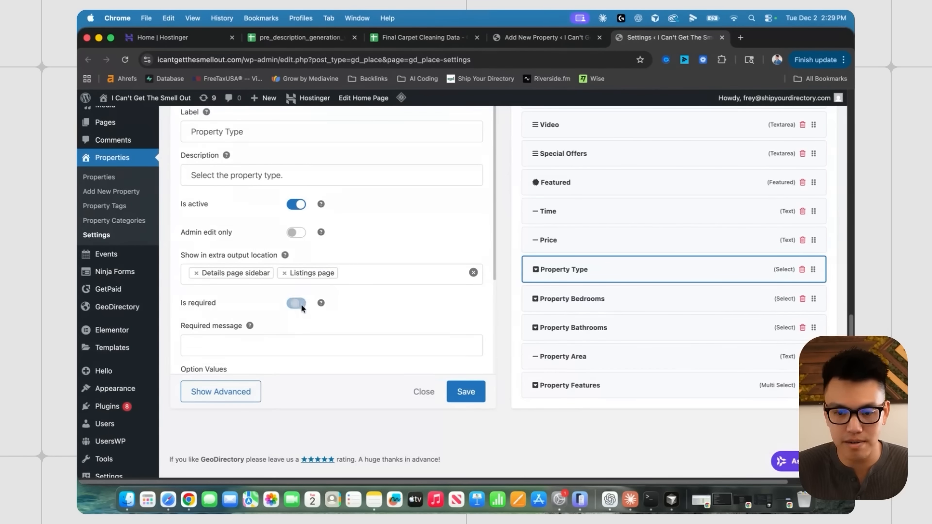
left_click(803, 272)
left_click(516, 311)
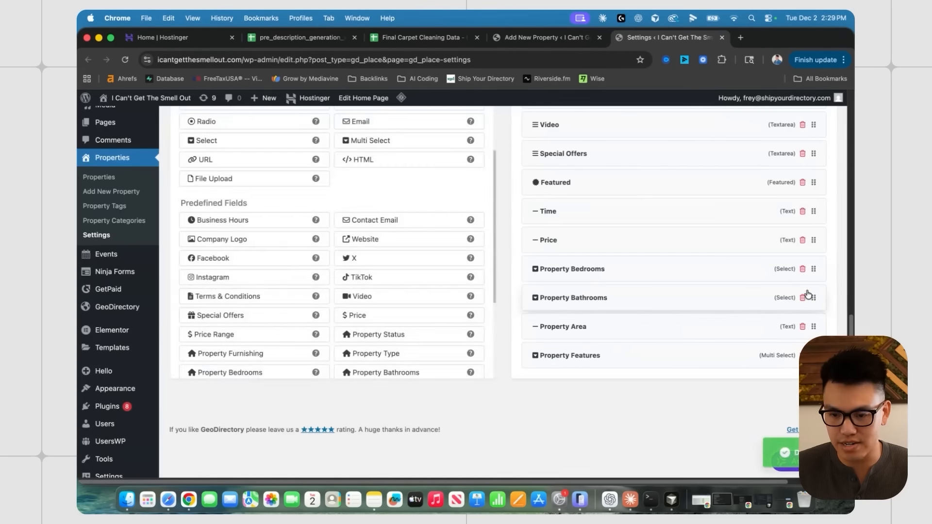
- Delete the Property Bedrooms, Bathrooms and Features fields, confirming each deletion
left_click(804, 297)
left_click(528, 308)
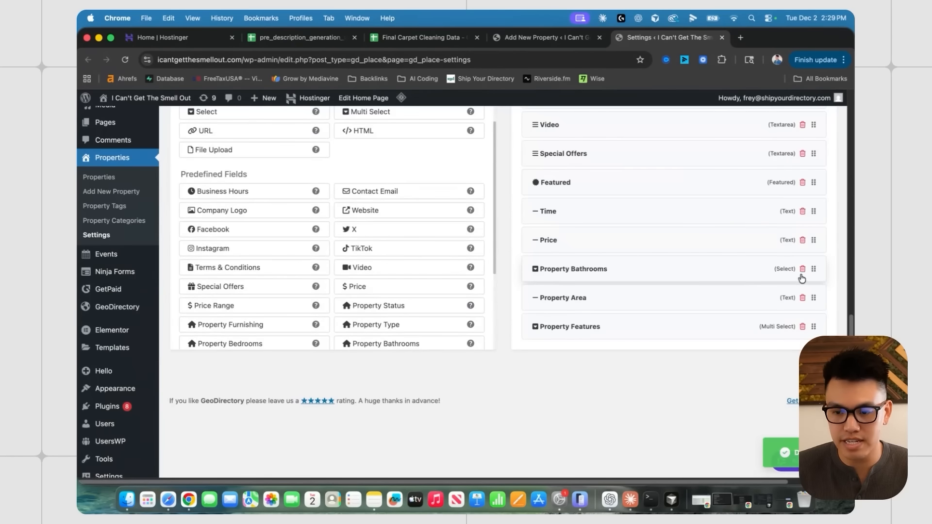
left_click(803, 268)
left_click(508, 304)
left_click(803, 269)
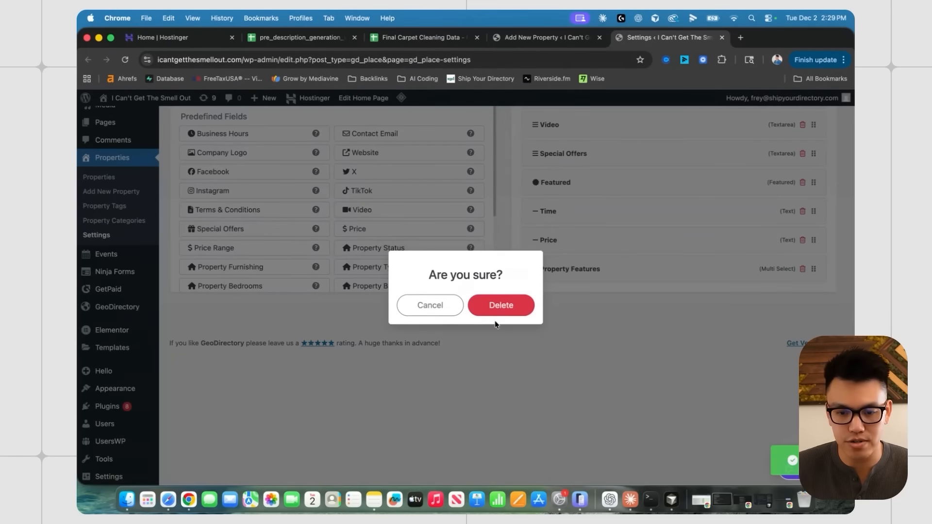
left_click(496, 312)
- Review the remaining custom fields and return to the Add New Property form
scroll(571, 310, "up", 3)
scroll(579, 306, "up", 2)
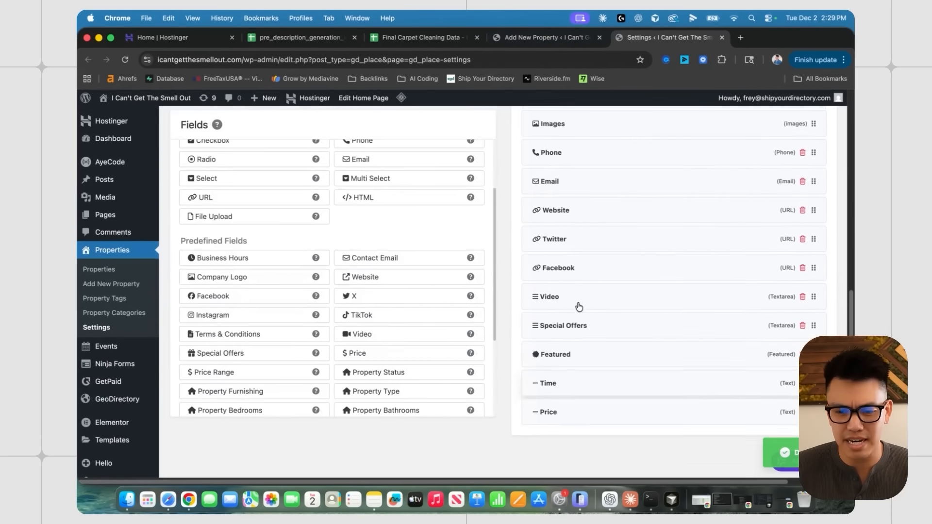
scroll(605, 366, "down", 3)
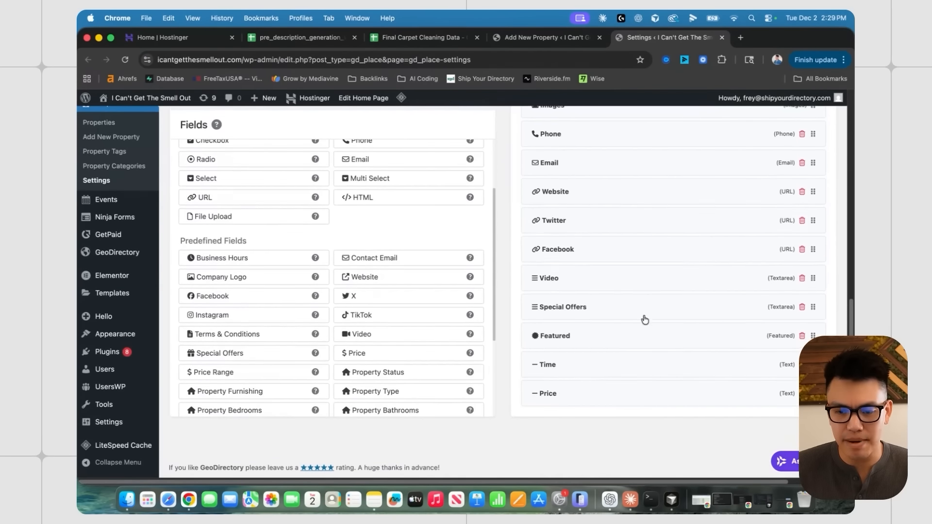
scroll(644, 319, "up", 5)
left_click(572, 39)
scroll(258, 250, "up", 2)
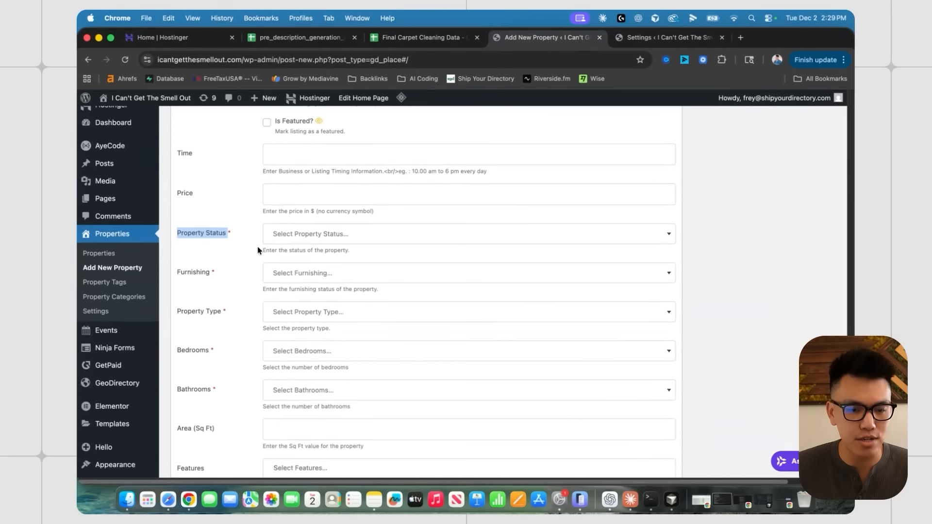
- Reload the form to pick up the field changes, then save and publish 'test 2'
scroll(194, 214, "down", 3)
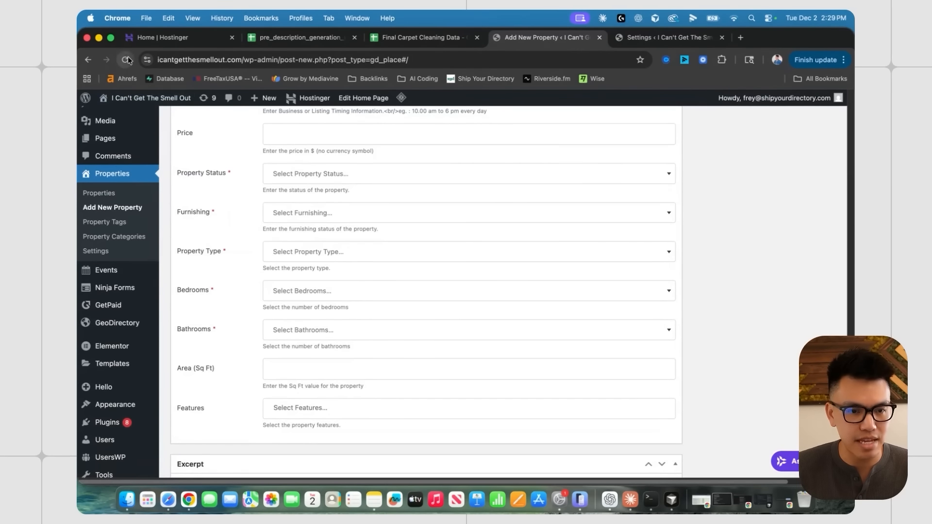
left_click(127, 60)
left_click(490, 210)
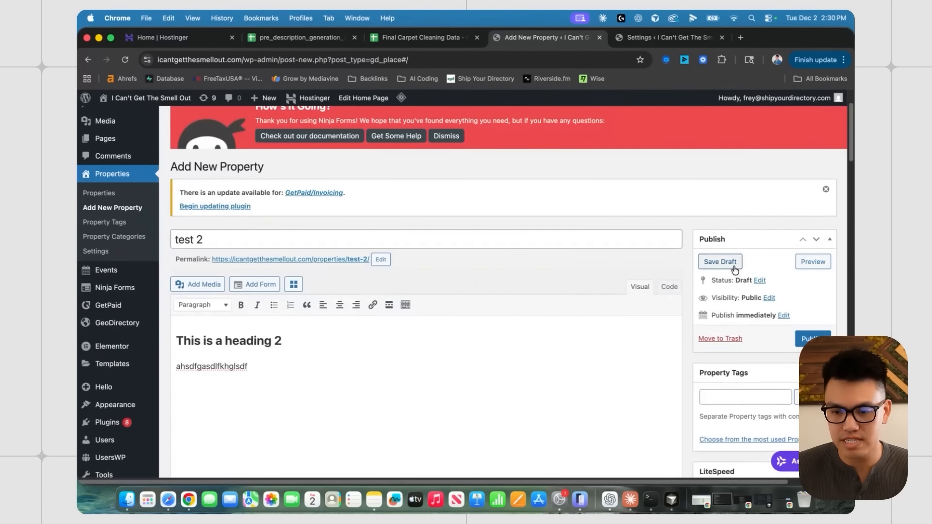
left_click(731, 266)
left_click(818, 227)
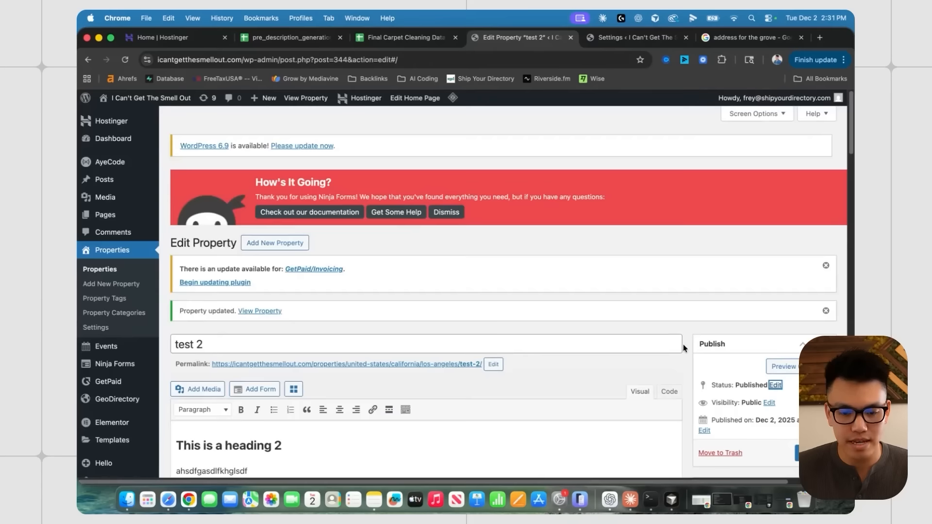
- Scroll to the top of the Edit Property page and follow the 'test 2' permalink
scroll(684, 345, "down", 20)
scroll(684, 344, "down", 7)
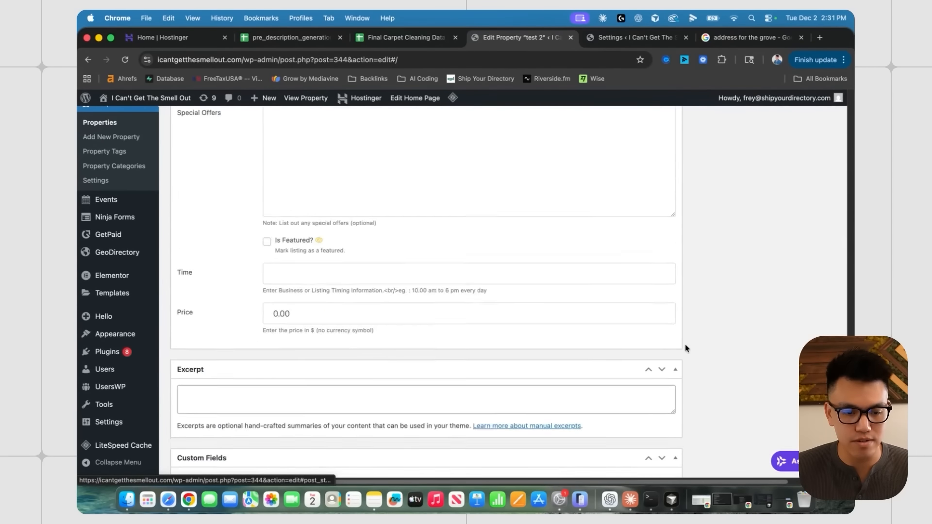
scroll(162, 254, "up", 5)
scroll(194, 245, "up", 5)
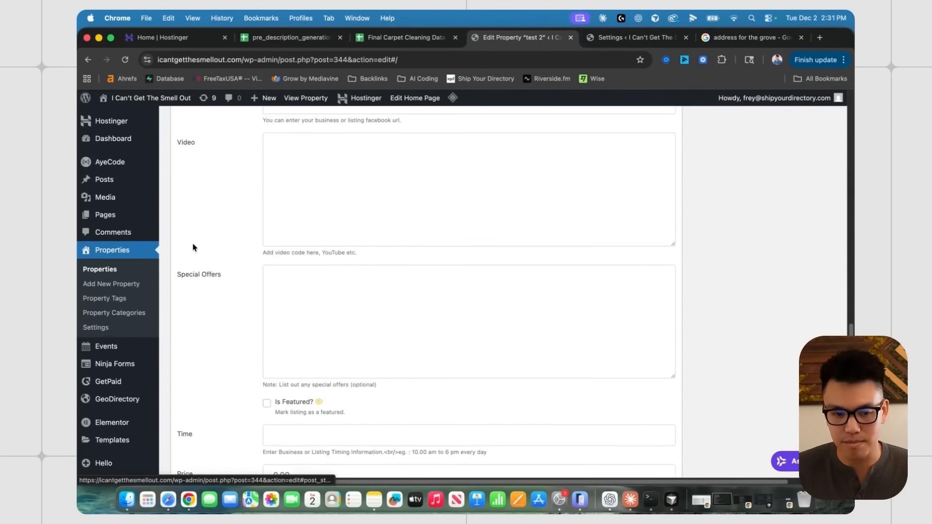
scroll(252, 275, "down", 7)
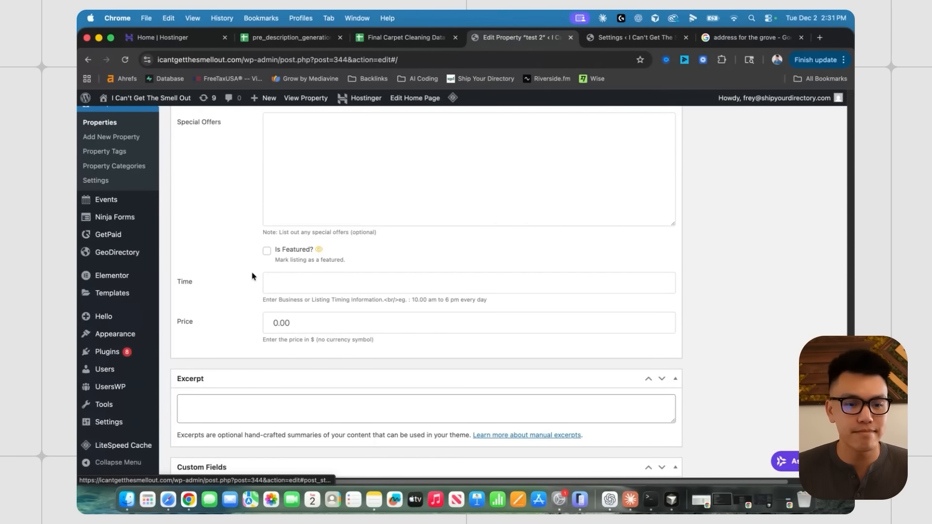
scroll(252, 276, "up", 20)
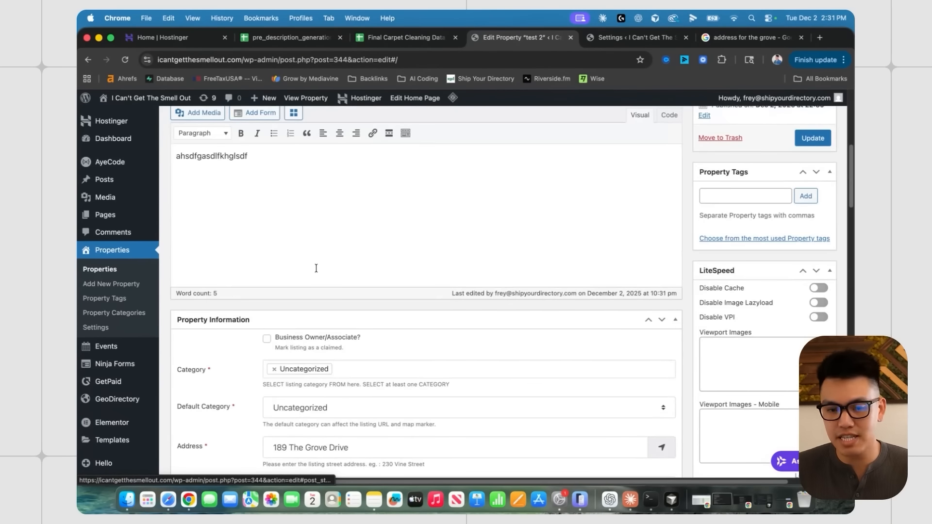
scroll(693, 295, "up", 10)
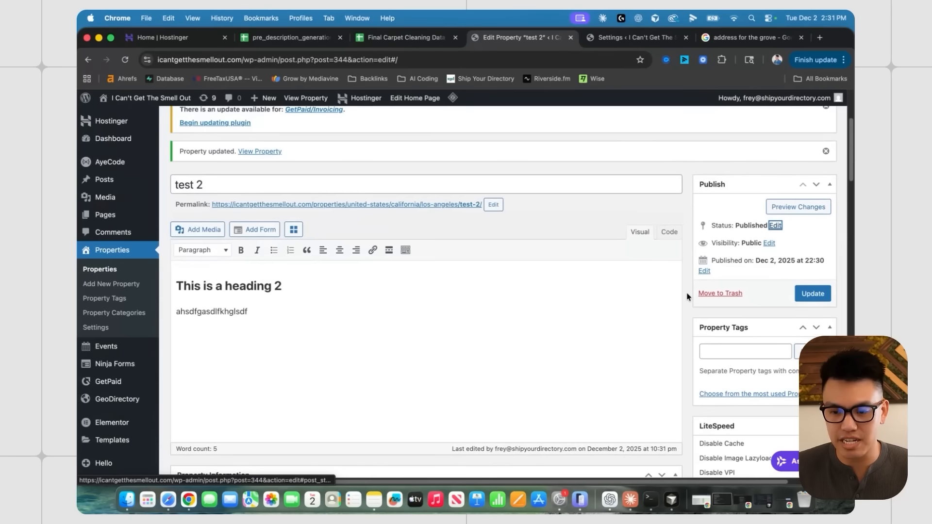
scroll(831, 307, "up", 1)
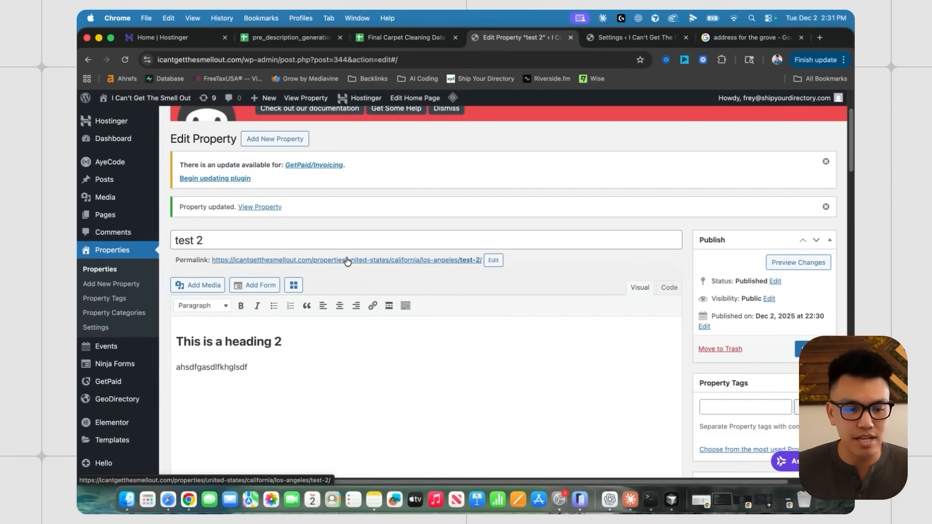
left_click(346, 261)
- Scroll through the published 'test 2' property page with its Los Angeles address
scroll(386, 252, "down", 6)
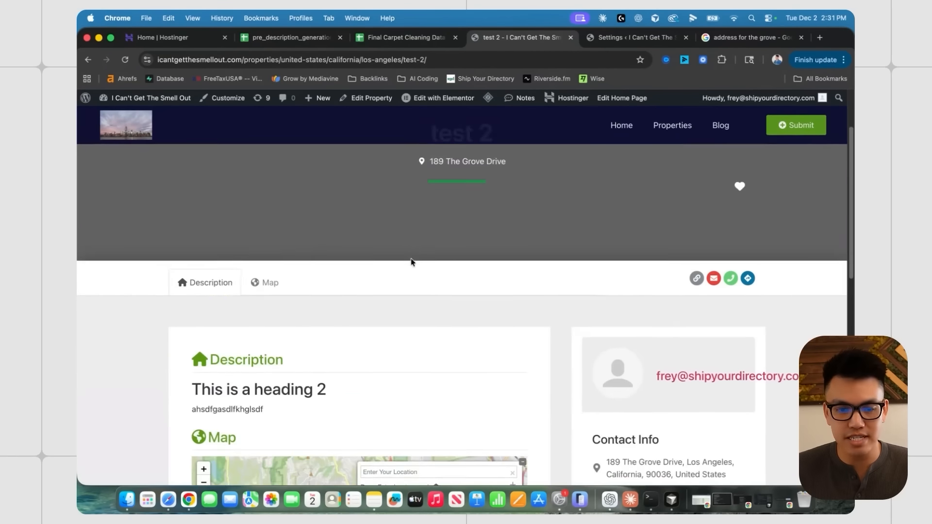
scroll(272, 221, "down", 1)
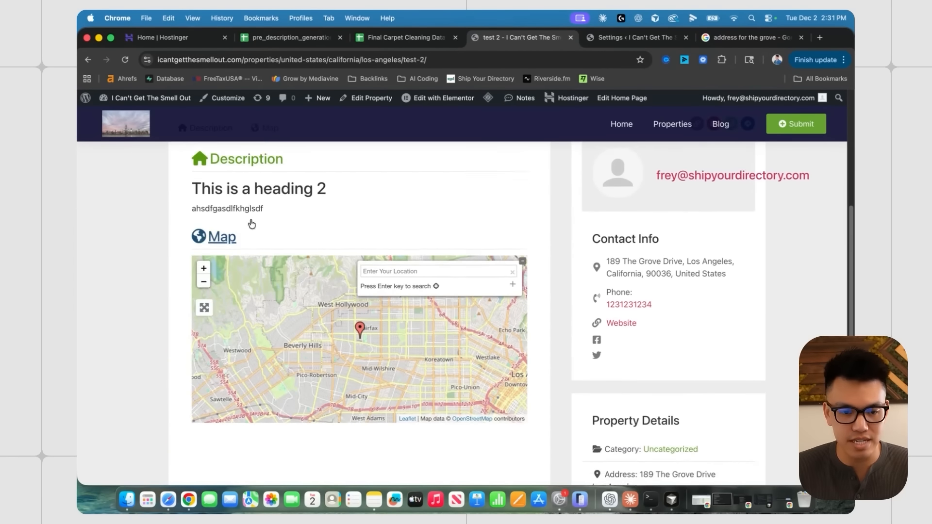
left_click_drag(265, 195, 185, 190)
scroll(678, 214, "down", 2)
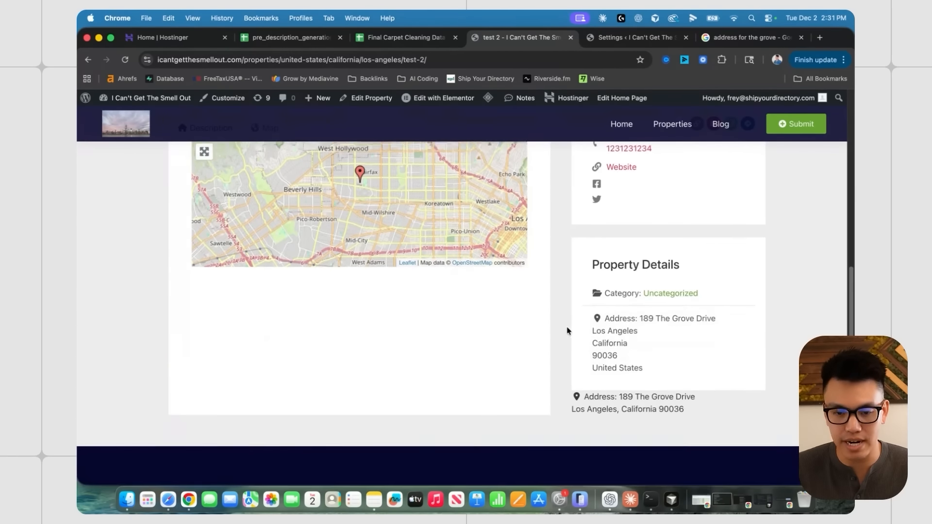
scroll(499, 252, "up", 6)
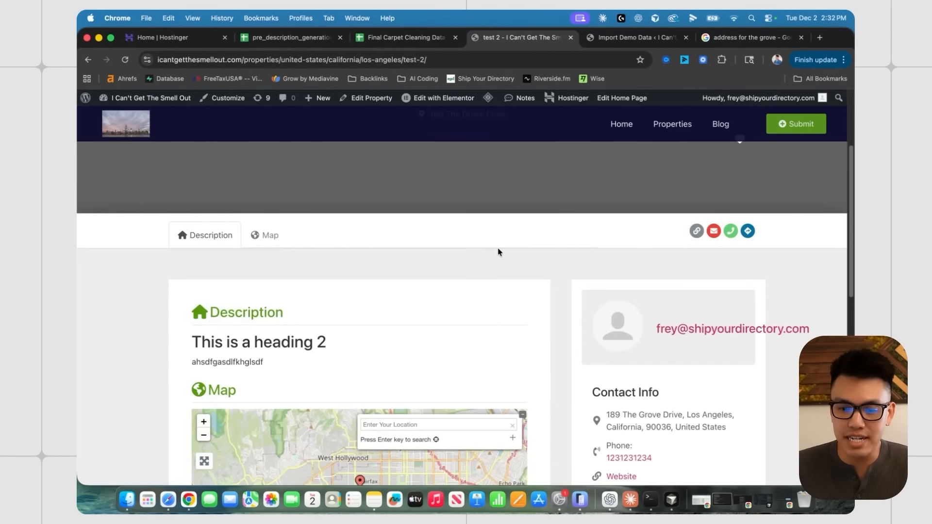
- Close the Import Demo Data tab and go to the site's admin dashboard
left_click(617, 37)
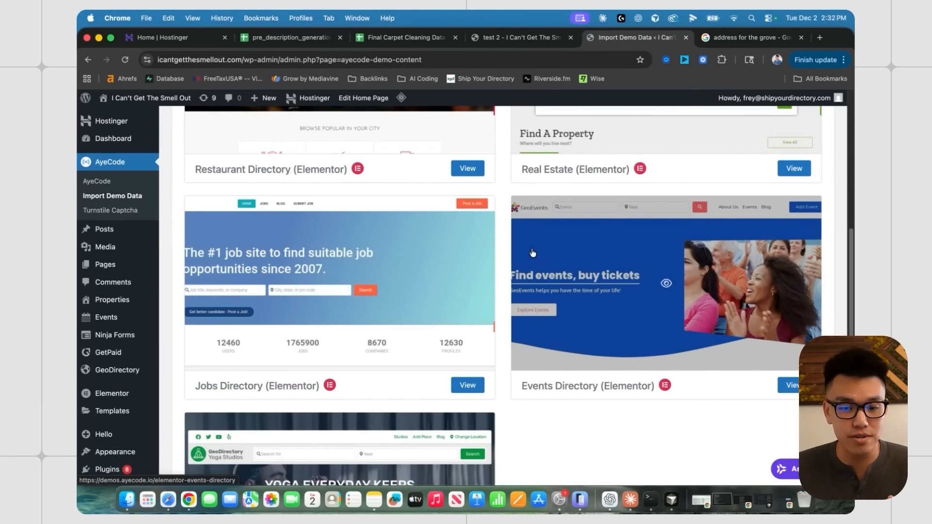
scroll(493, 200, "up", 2)
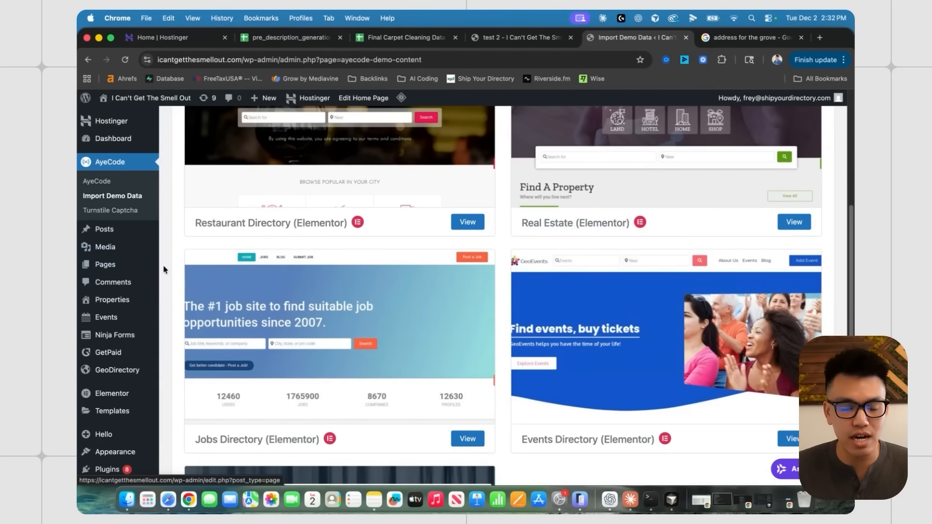
scroll(160, 273, "down", 2)
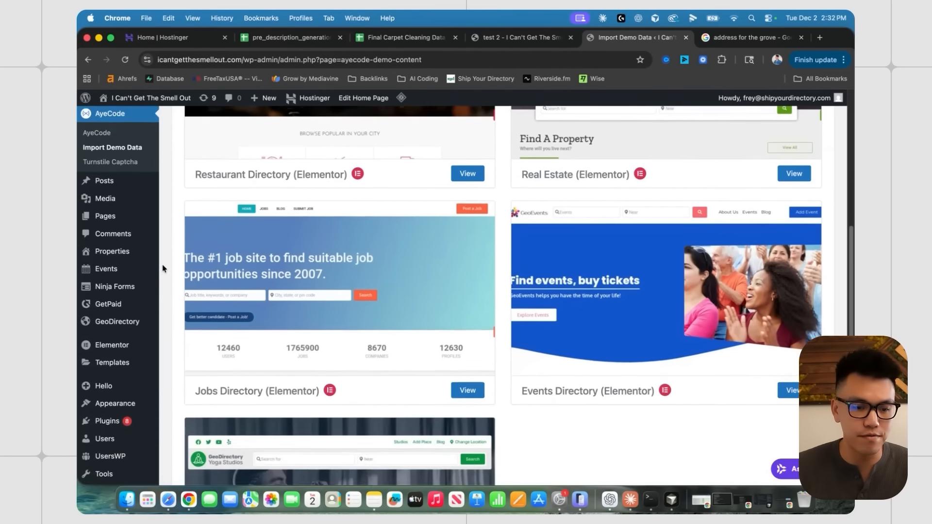
key("super+w")
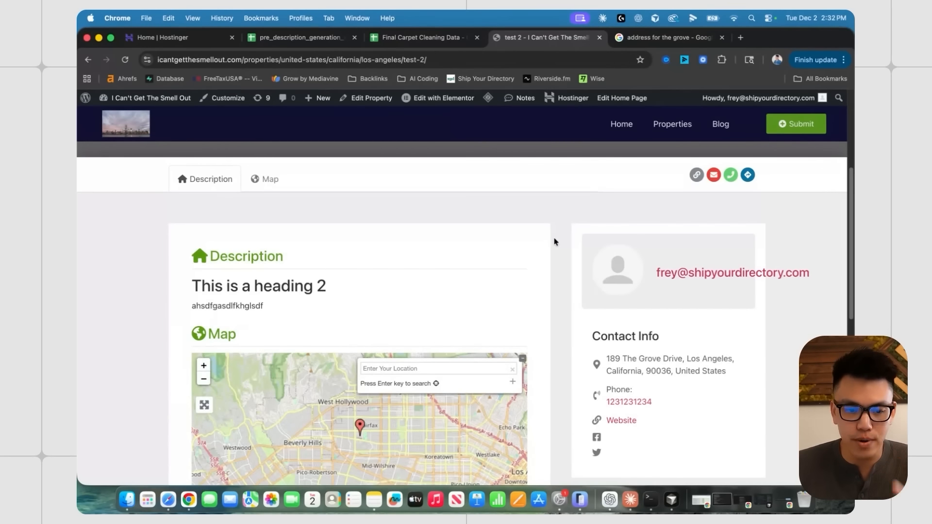
scroll(557, 239, "up", 5)
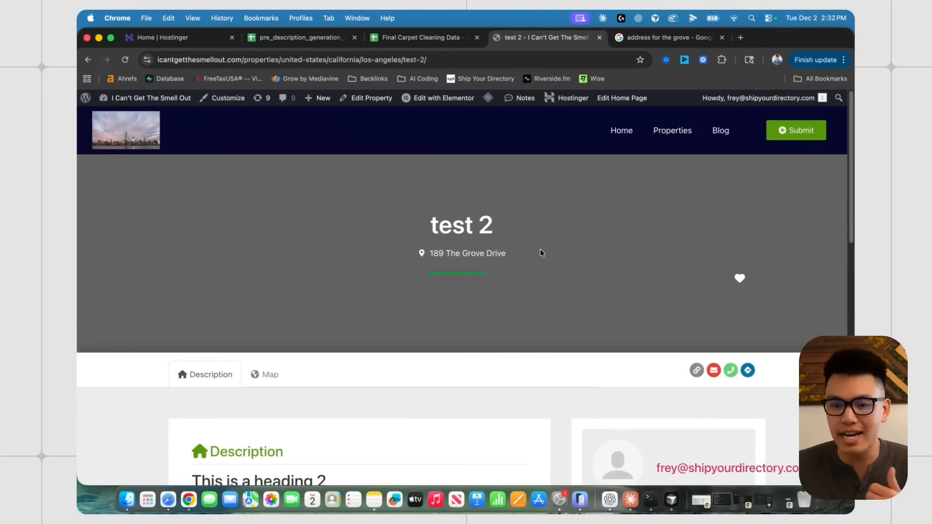
left_click(146, 98)
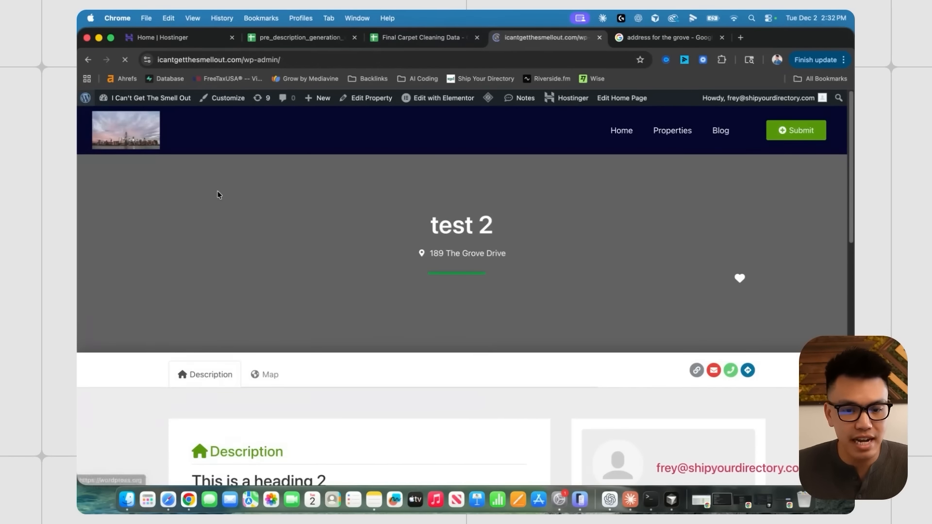
- Open the site's blog in a new tab and view the 'Where does it come from?' post's error
scroll(293, 203, "down", 5)
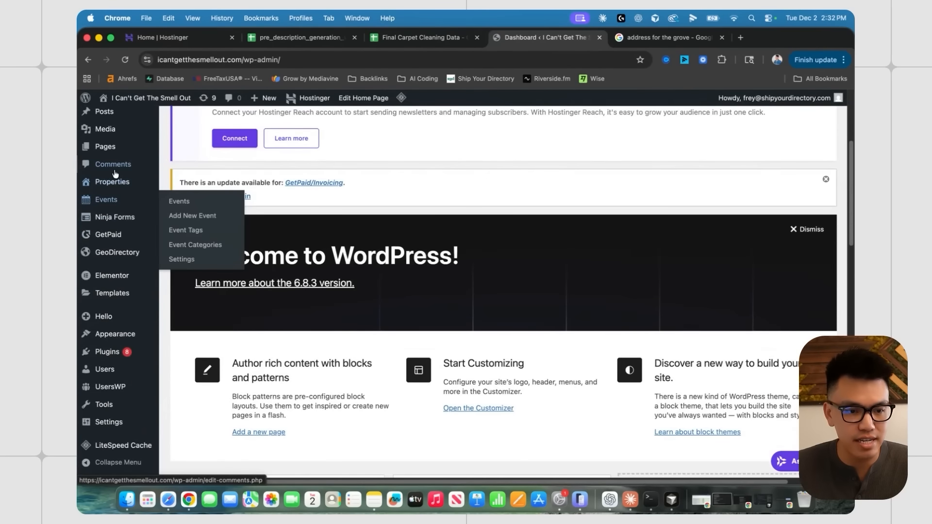
scroll(114, 176, "up", 2)
mouse_move(114, 188)
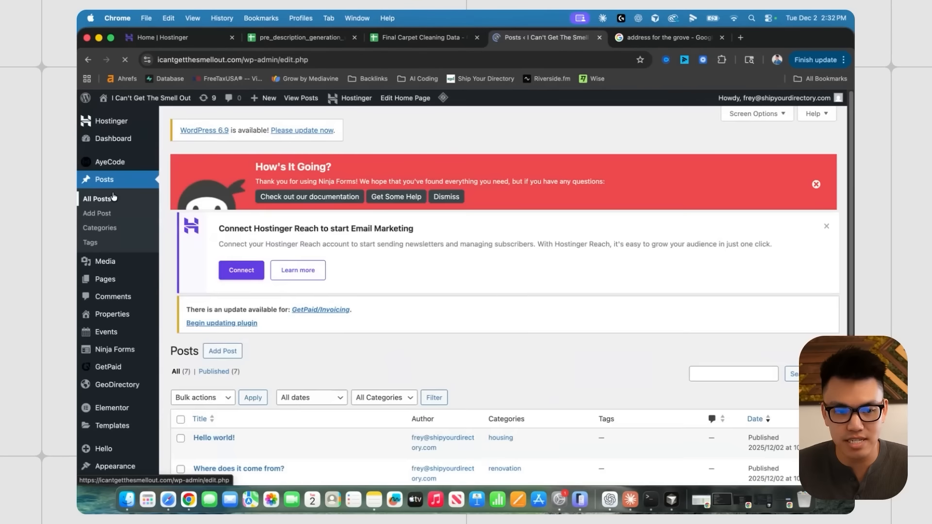
scroll(335, 282, "down", 3)
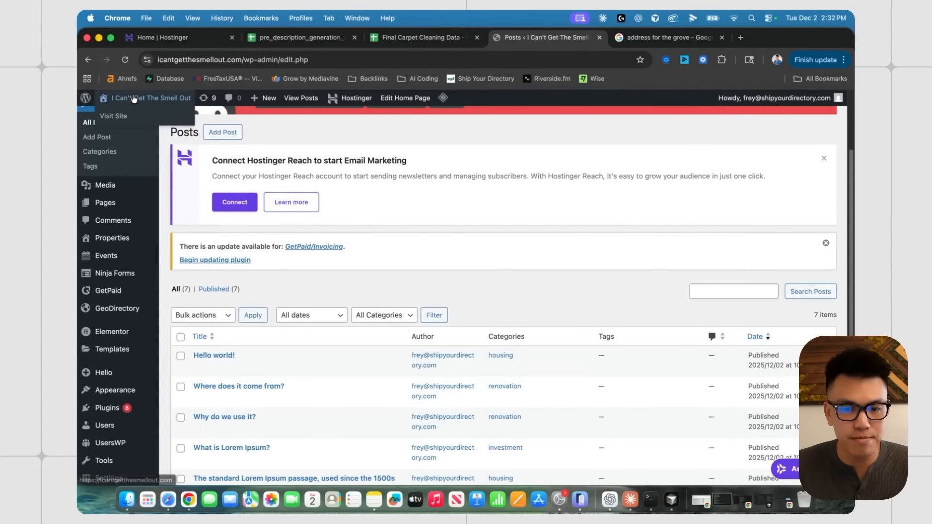
left_click(135, 98, "super")
left_click(621, 39)
scroll(503, 208, "down", 1)
scroll(507, 211, "down", 3)
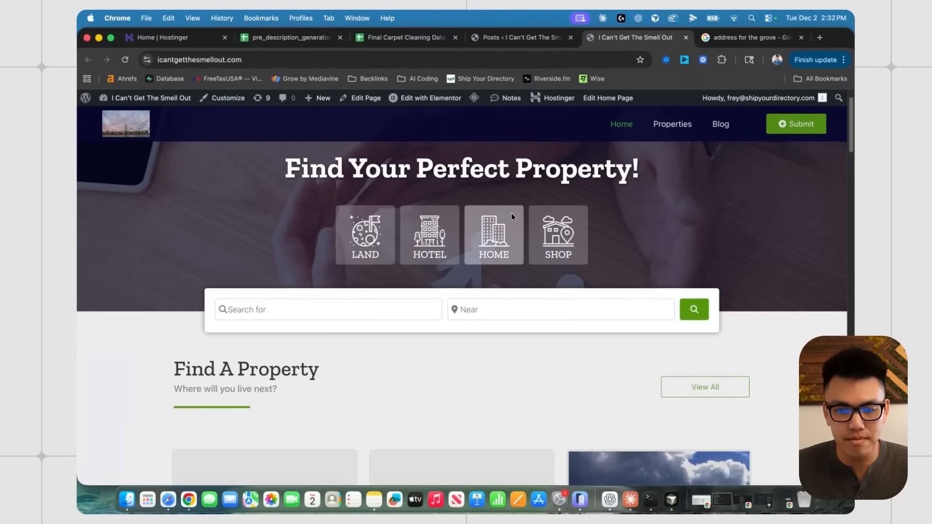
left_click(720, 123)
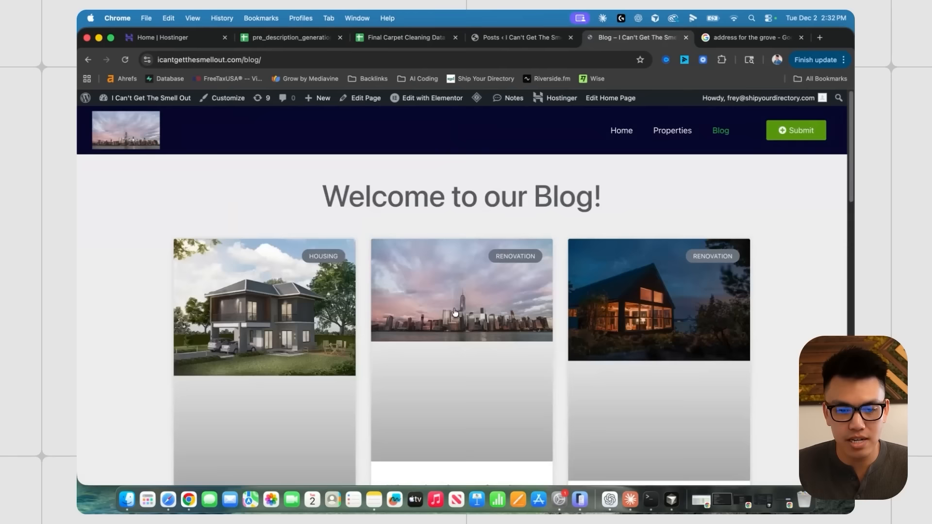
scroll(425, 214, "down", 3)
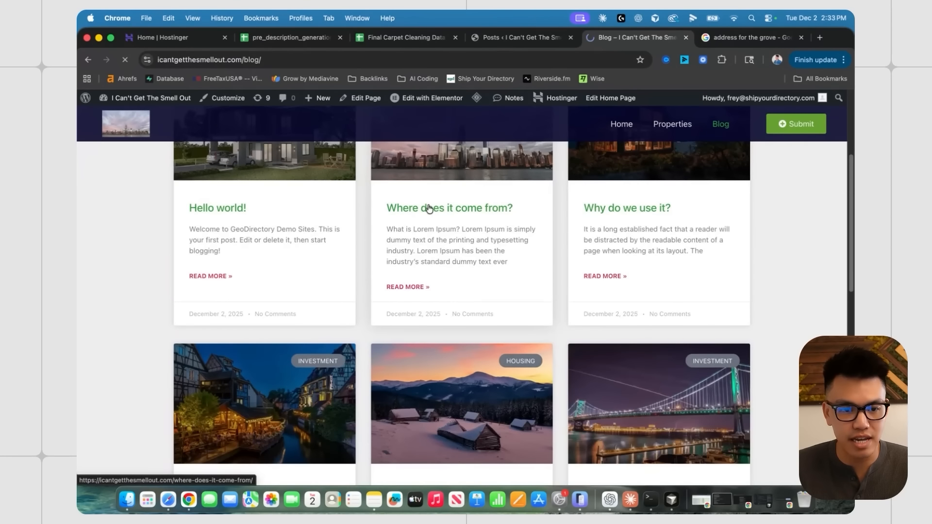
left_click(428, 209)
left_click_drag(280, 145, 476, 154)
left_click(476, 154)
left_click(88, 59)
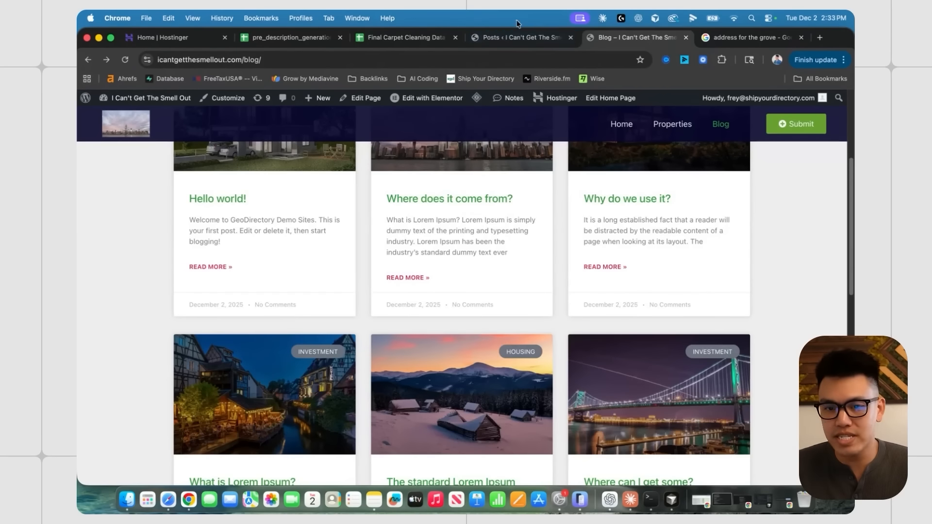
- Create a post titled 'test' in Elementor with a Heading widget and publish it
left_click(519, 37)
scroll(194, 221, "down", 1)
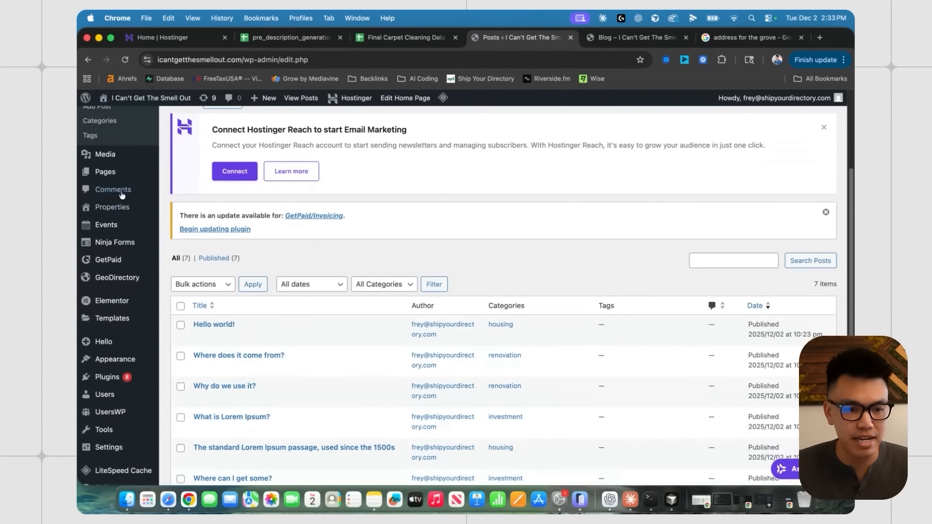
scroll(146, 204, "up", 3)
left_click(227, 165)
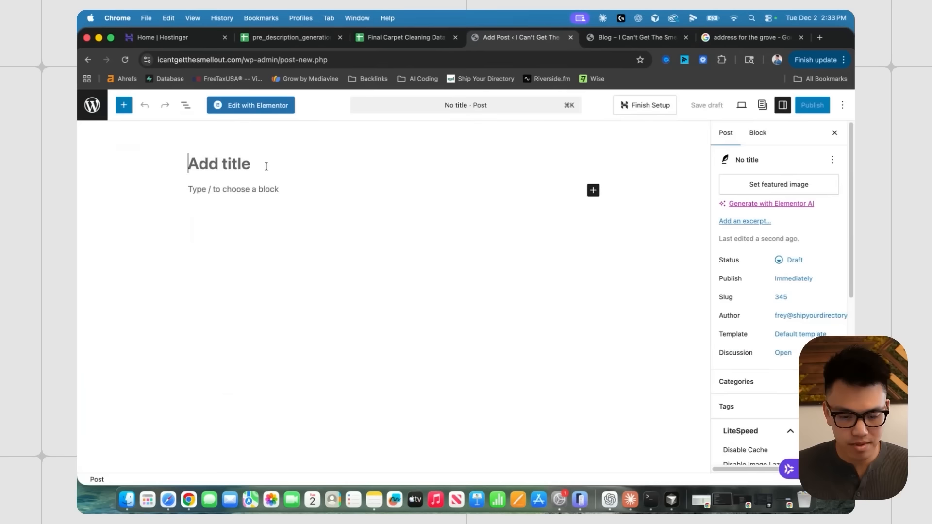
type("test")
left_click(250, 105)
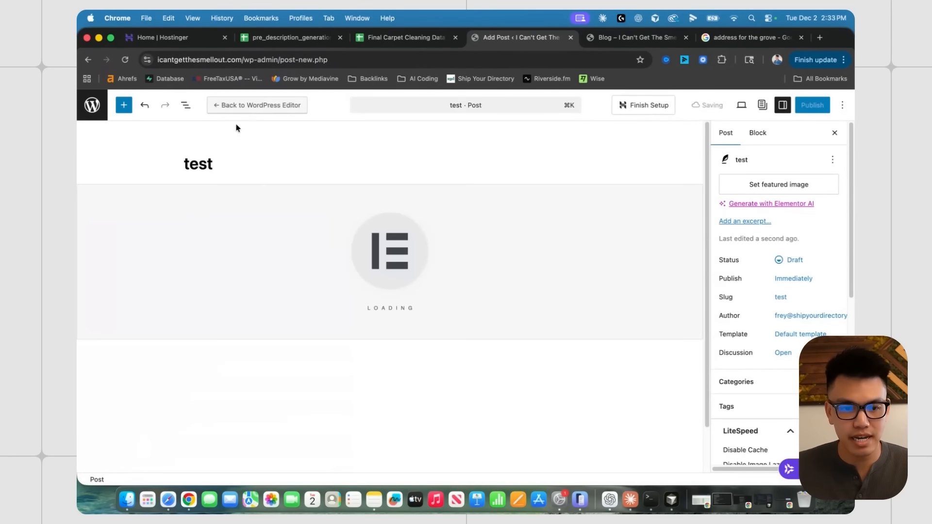
left_click_drag(117, 317, 501, 265)
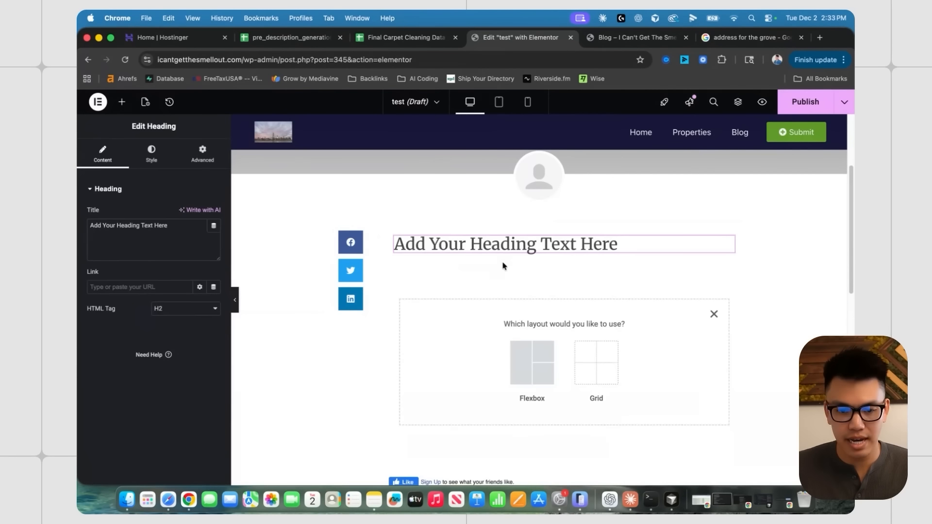
left_click(159, 235)
left_click(805, 103)
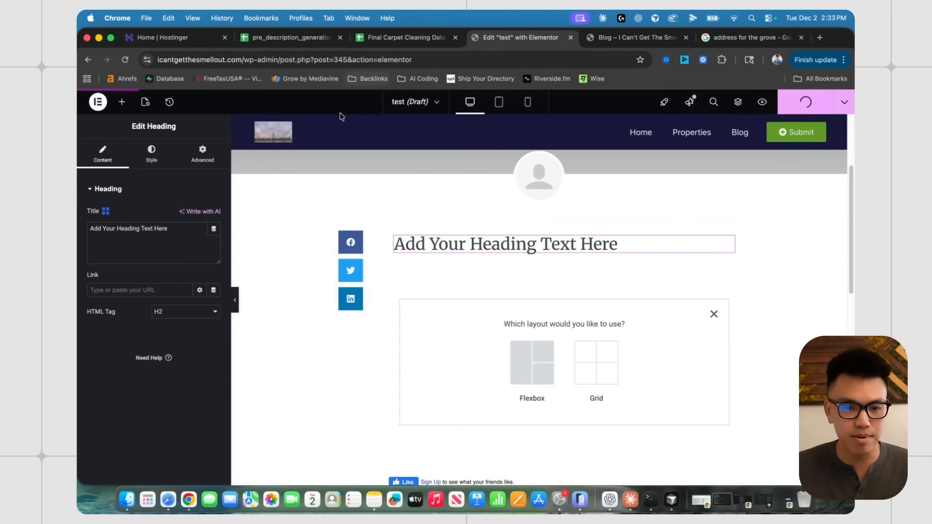
- Reload the blog, open the new test post, then return to the admin Posts list
key("ctrl+Tab")
left_click(125, 59)
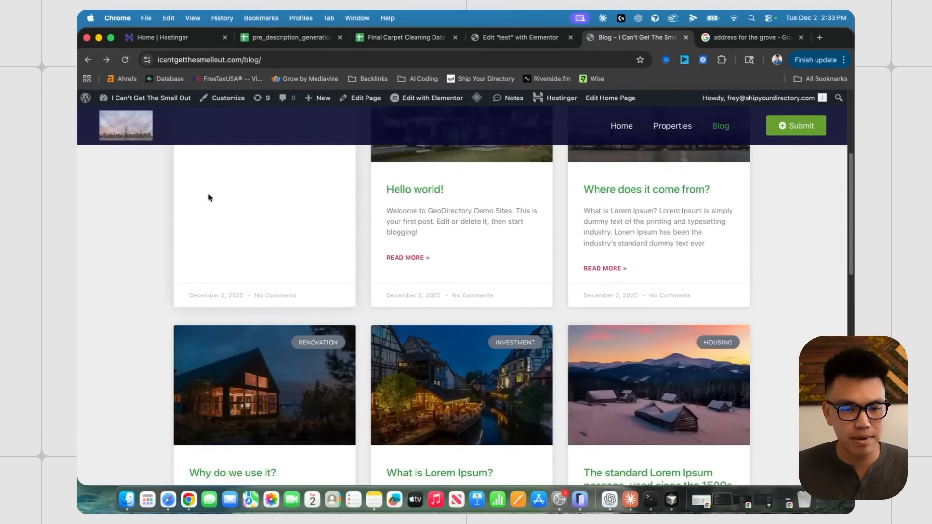
scroll(228, 232, "up", 5)
left_click(198, 253)
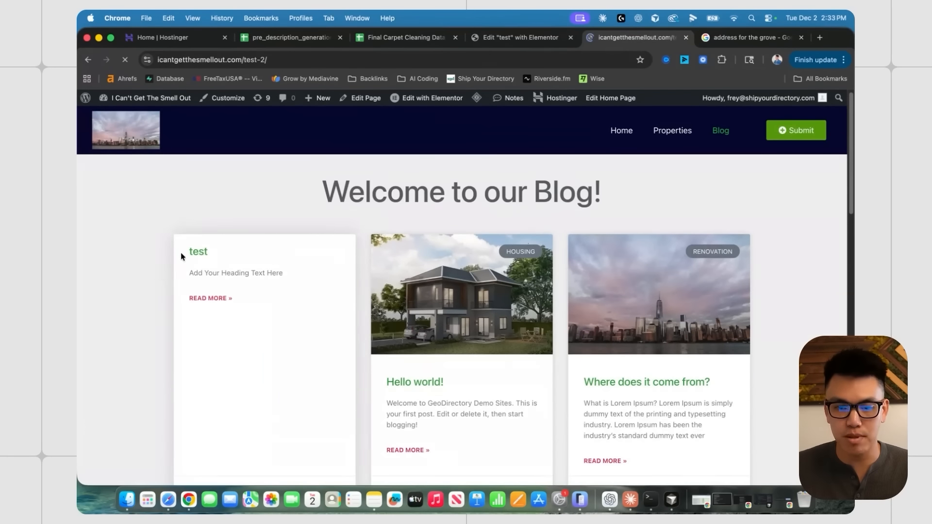
scroll(338, 274, "down", 3)
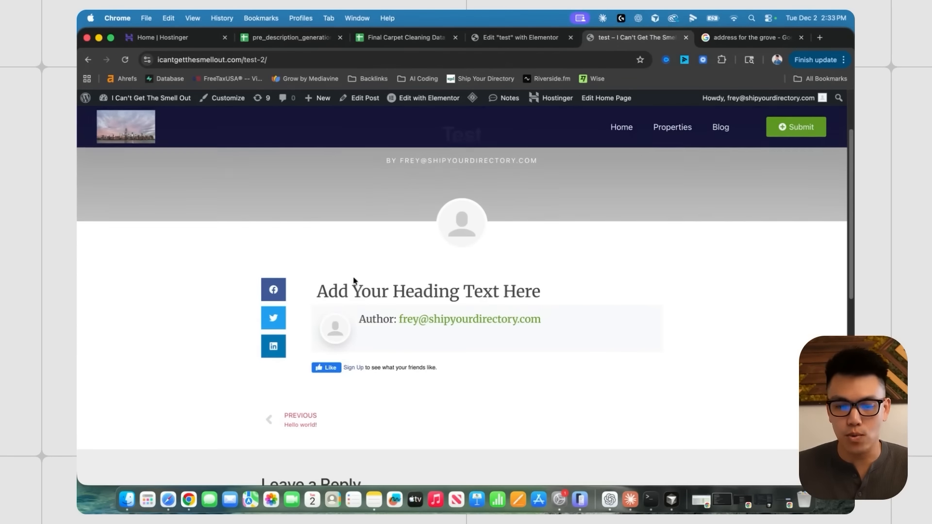
left_click(88, 59)
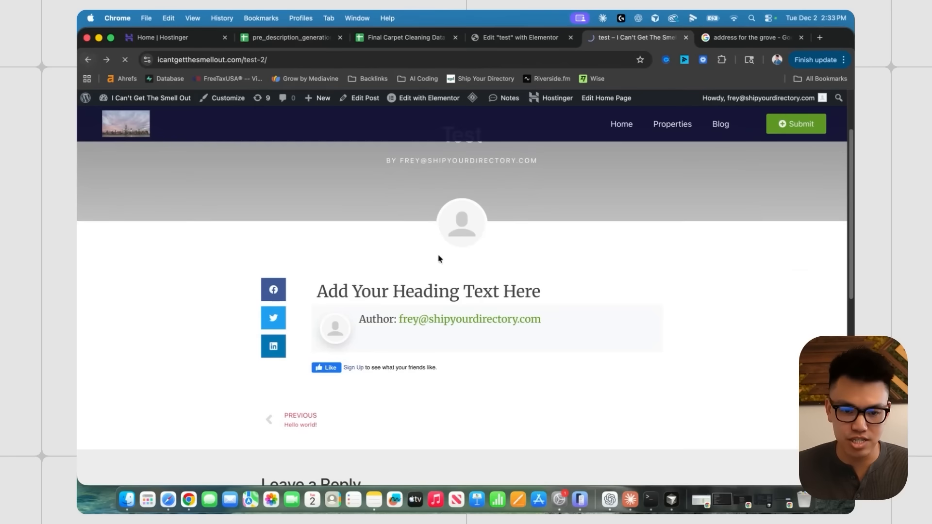
left_click(88, 59)
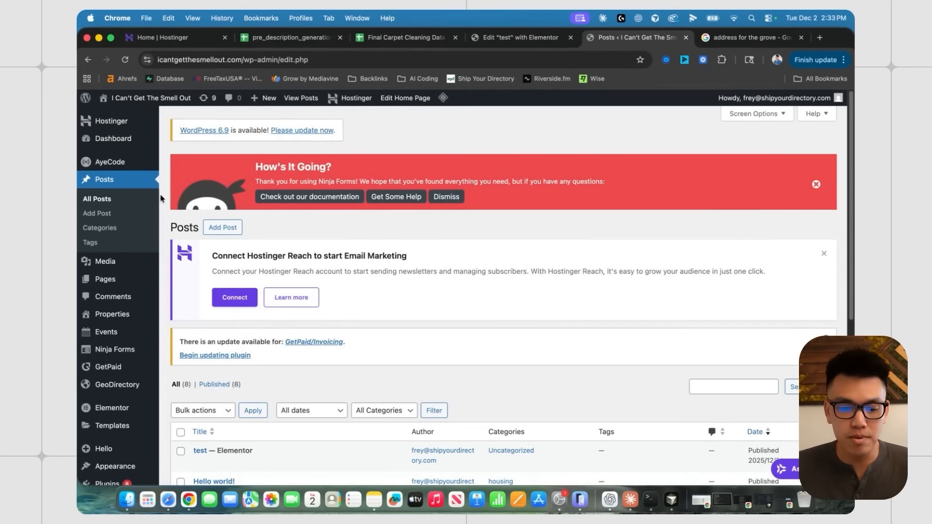
- Open the General settings of the Properties listing type, showing post type gd_place and slug 'properties'
scroll(161, 198, "down", 5)
scroll(267, 266, "down", 1)
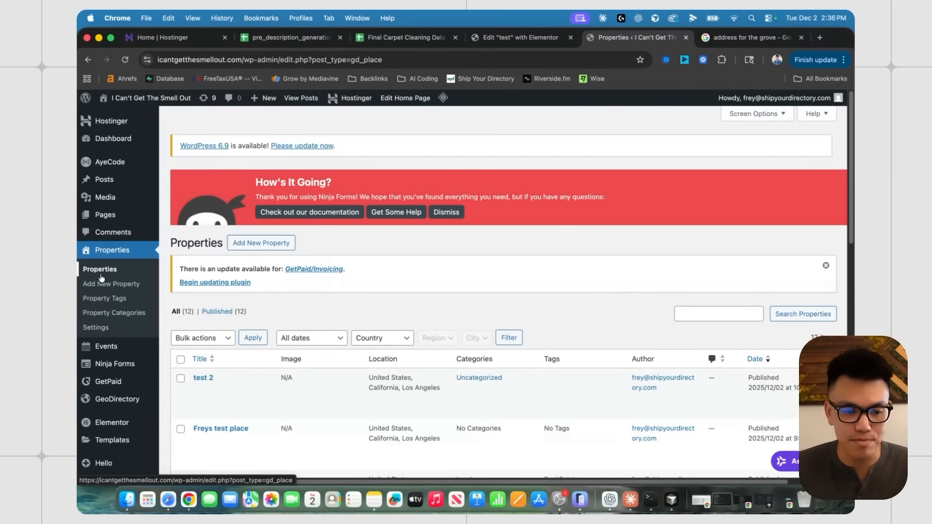
scroll(131, 283, "down", 1)
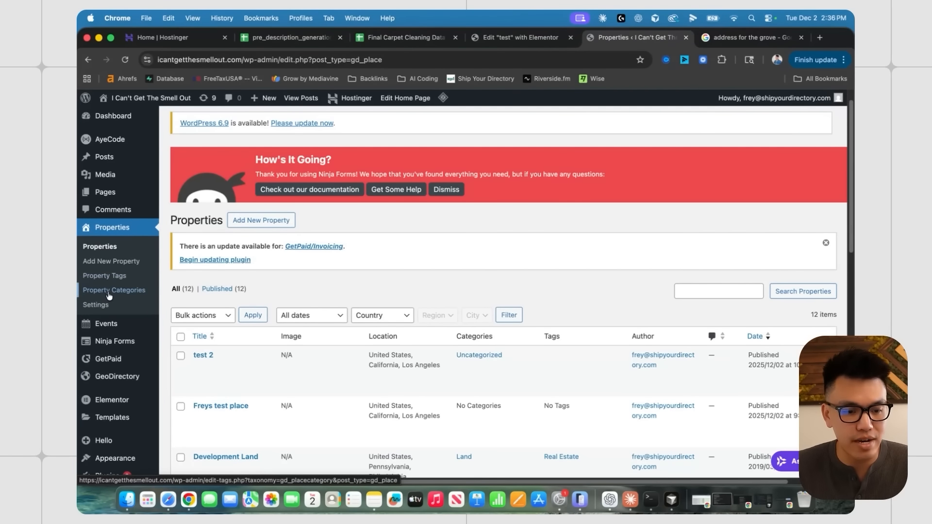
scroll(113, 311, "up", 1)
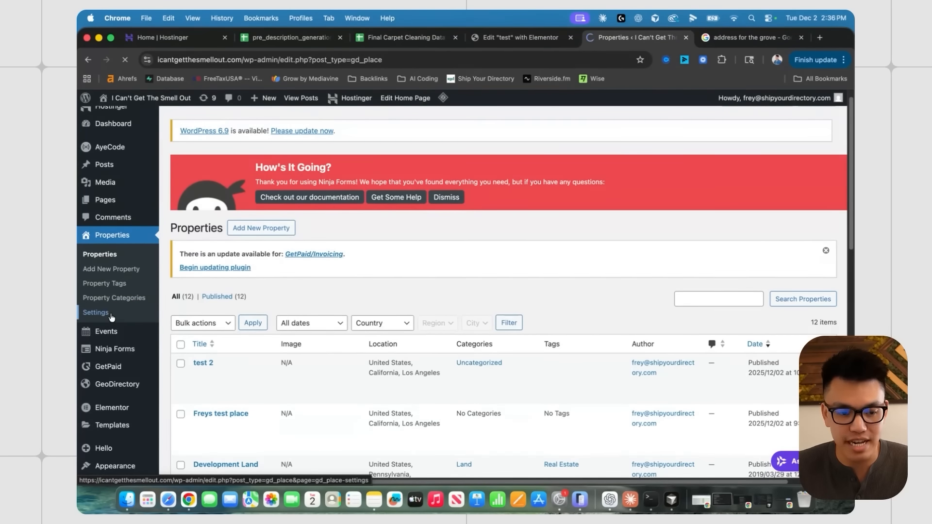
left_click(328, 249)
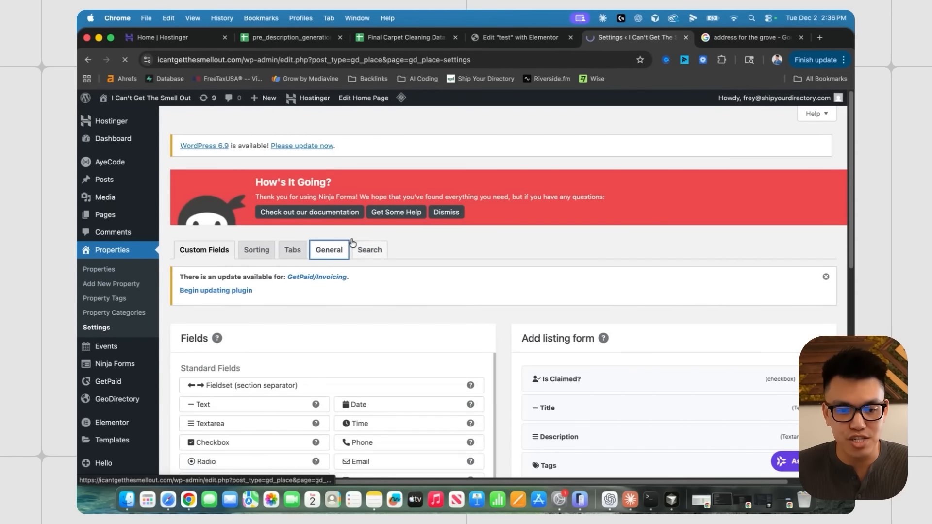
scroll(366, 273, "down", 1)
- Reveal the advanced settings and change the slug from properties to carpet-cleaner
scroll(366, 273, "down", 2)
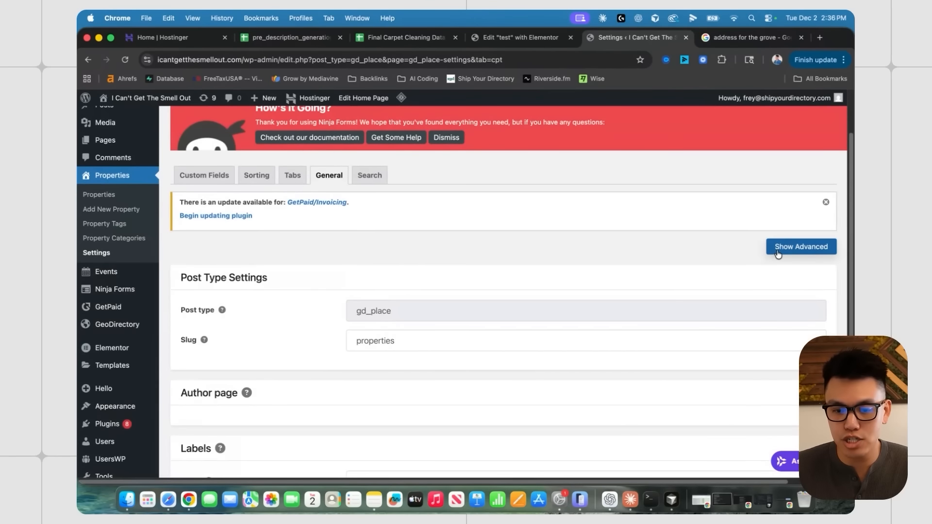
left_click(777, 248)
scroll(361, 278, "down", 5)
scroll(359, 274, "down", 5)
scroll(391, 289, "up", 7)
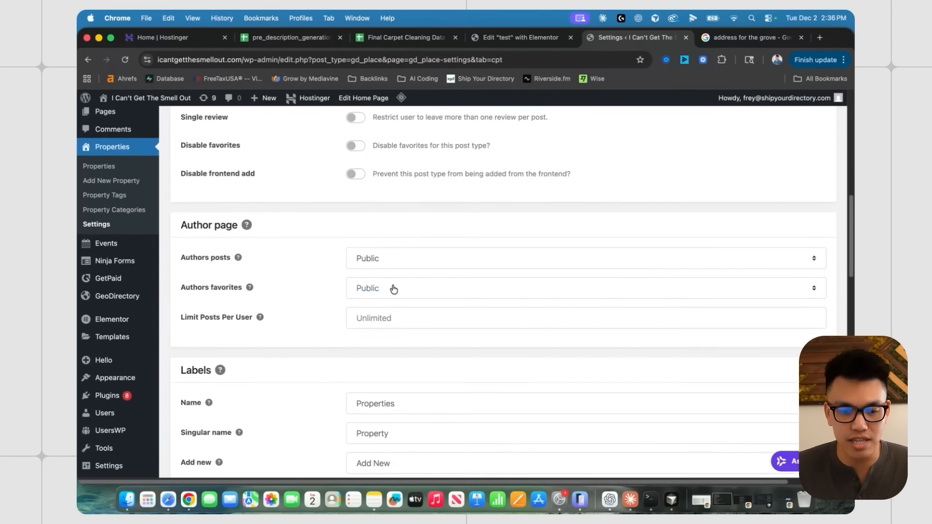
scroll(193, 217, "up", 2)
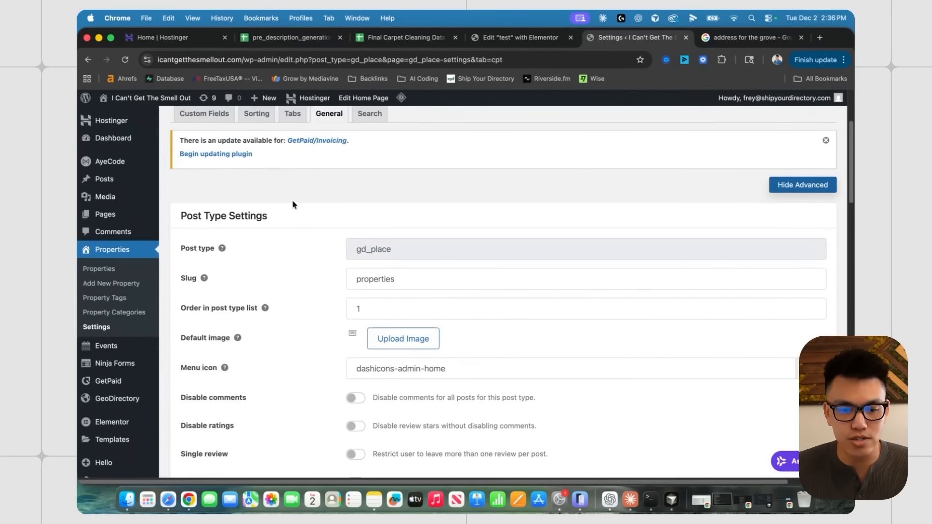
scroll(291, 202, "down", 2)
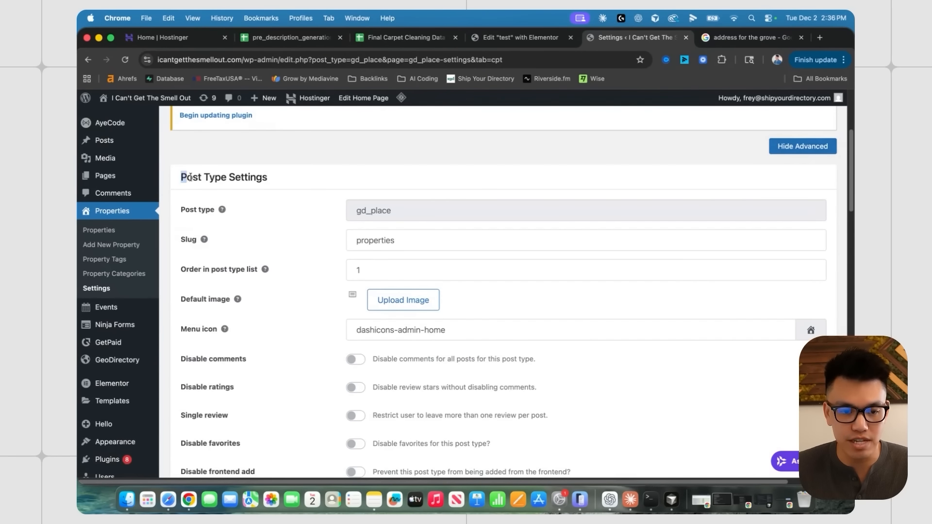
left_click_drag(184, 176, 277, 179)
double_click(376, 240)
type("carpet-")
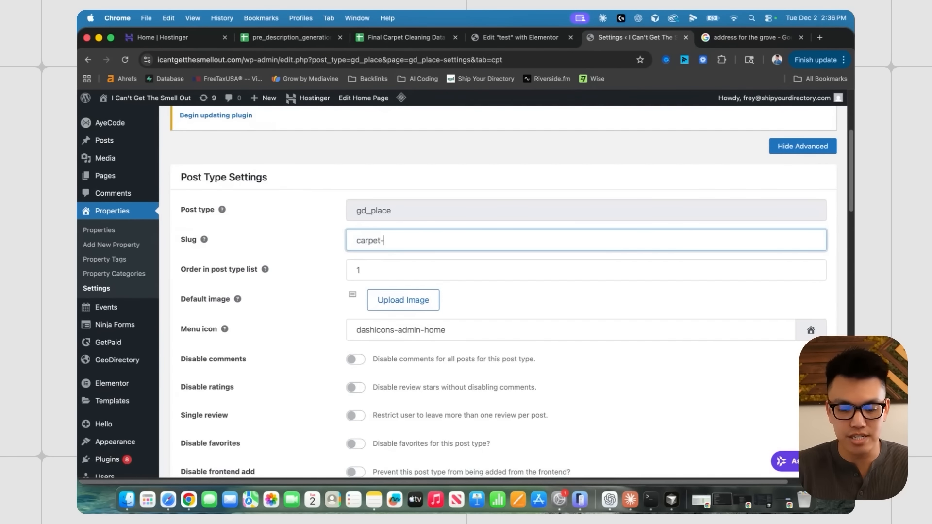
type("cleaner")
left_click(338, 267)
- Relabel the type as Carpet Cleaners, singular Carpet Cleaner, including the Add new and New item labels
scroll(330, 257, "down", 10)
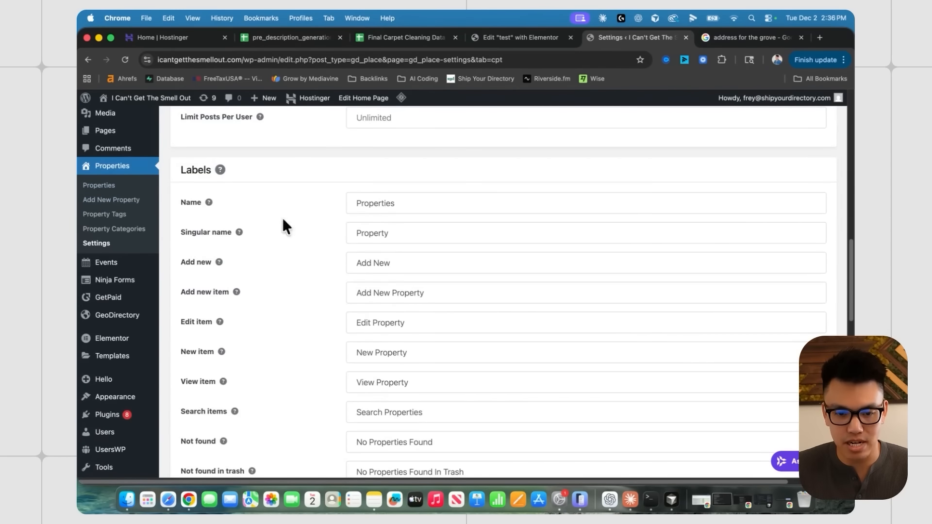
left_click_drag(408, 202, 314, 208)
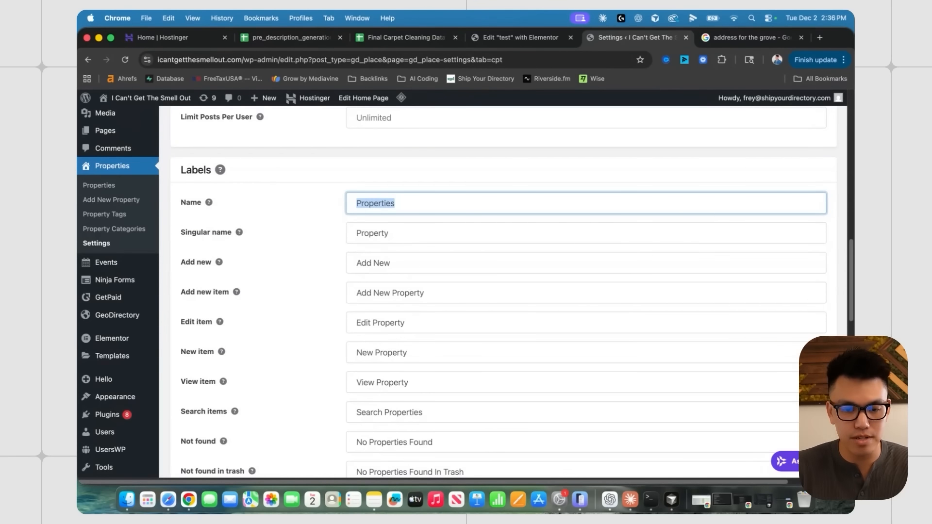
type("Carpet Cleane")
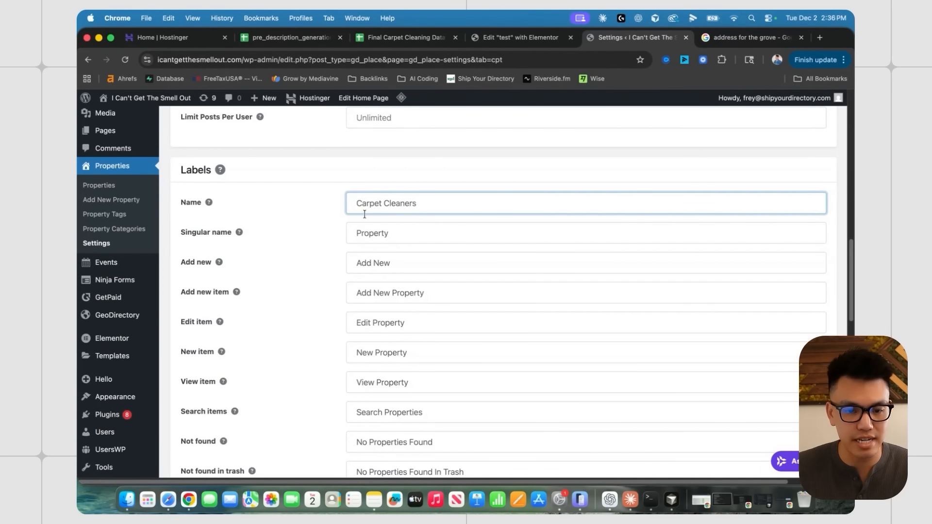
key("Tab")
type("Carpet Cleaner")
key("Tab")
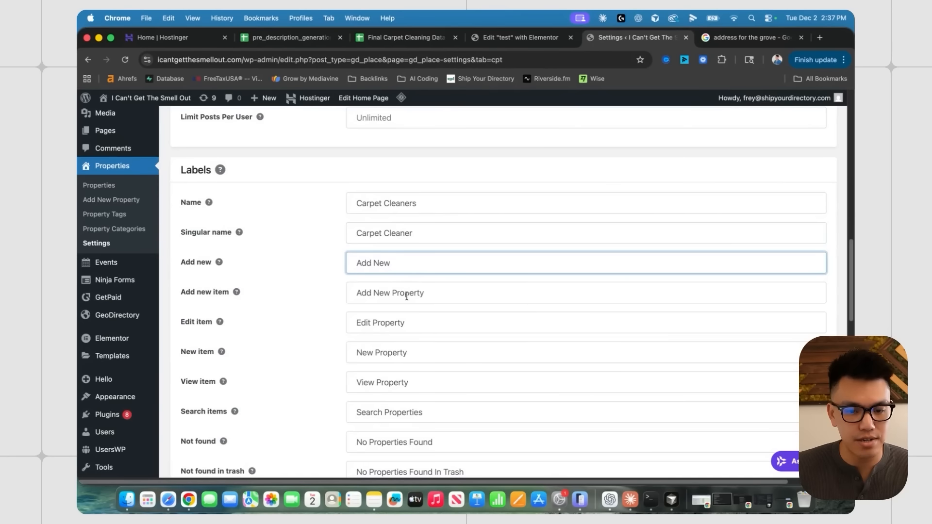
double_click(406, 293)
type("Carpet Cleane")
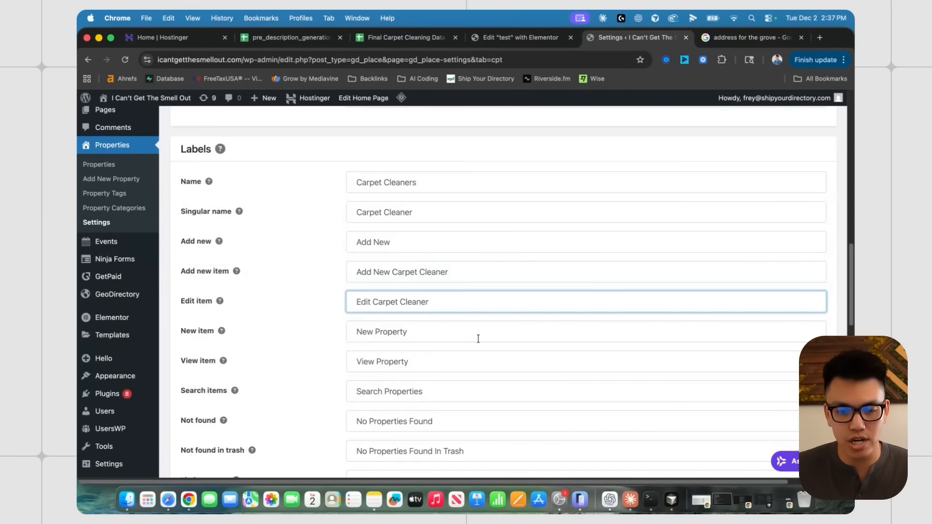
left_click(478, 339)
left_click_drag(374, 302, 431, 301)
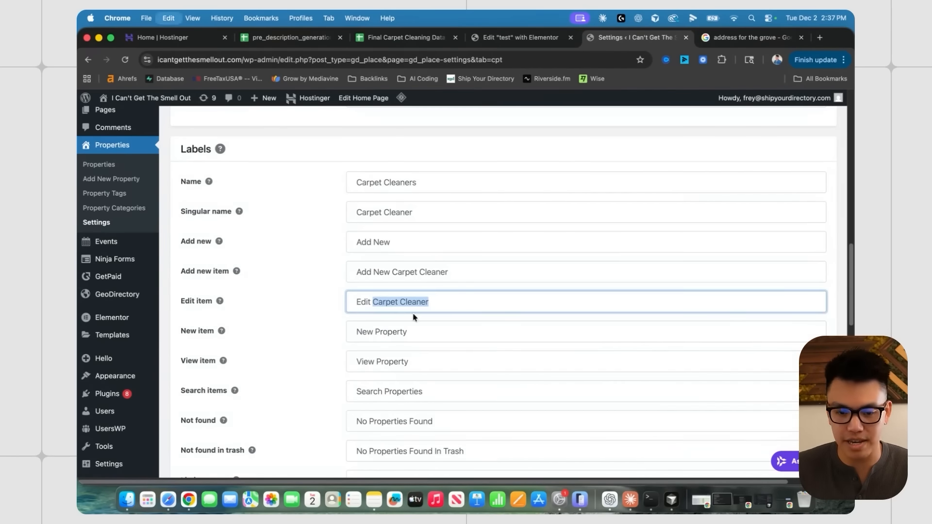
left_click(359, 330)
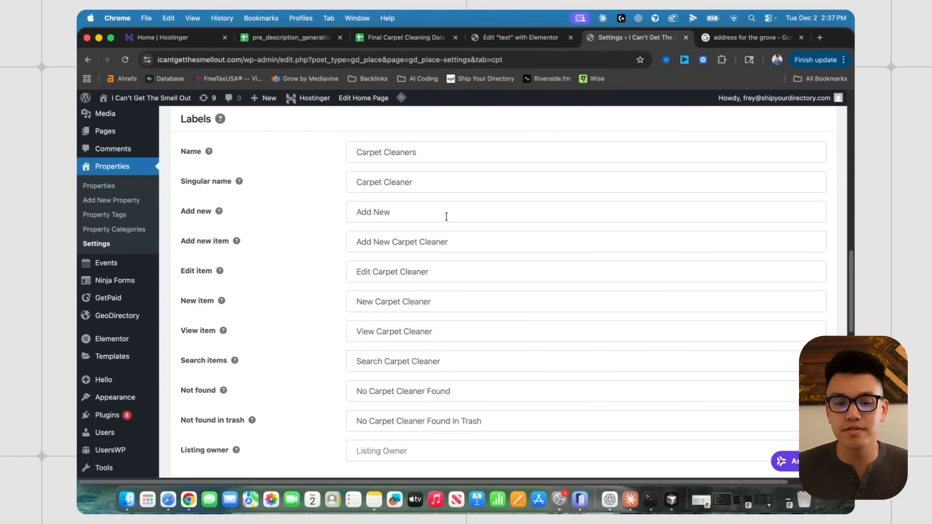
- Save the settings and open the 12-listing Carpet Cleaners list
scroll(440, 219, "down", 13)
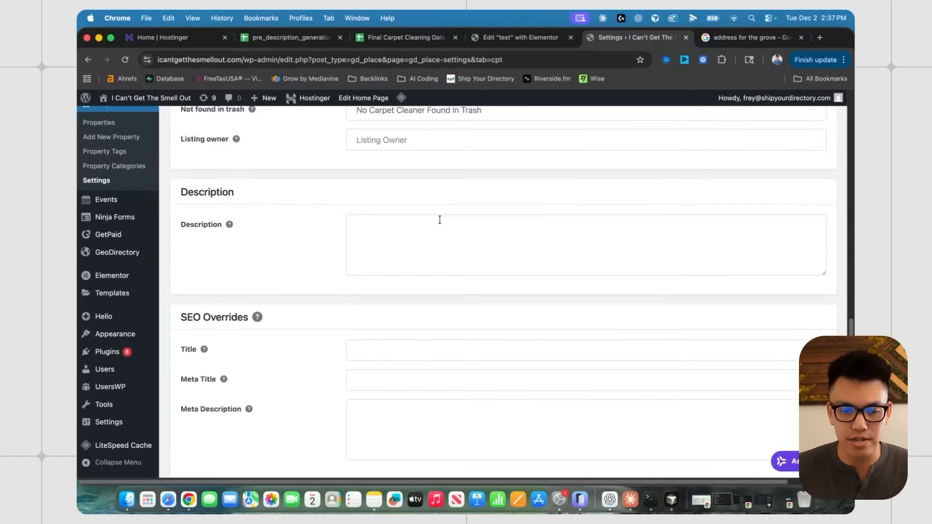
left_click(784, 420)
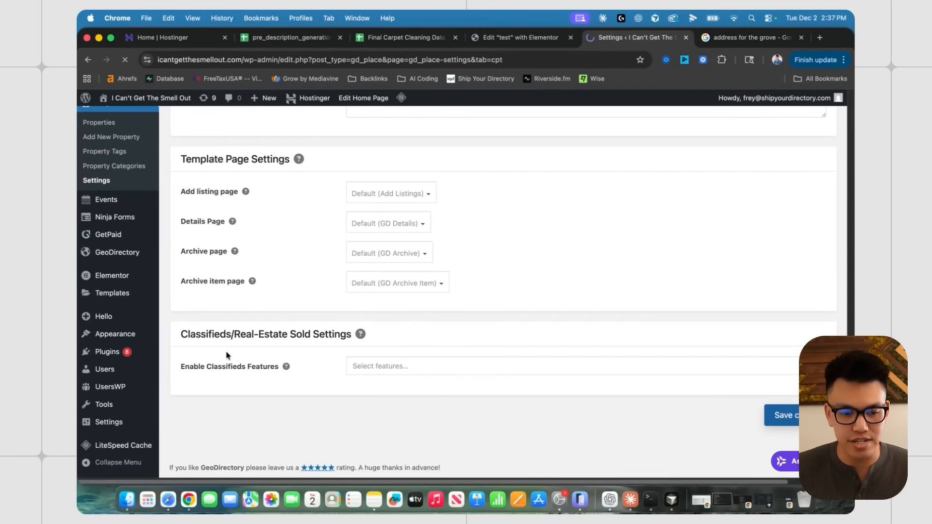
scroll(297, 314, "down", 5)
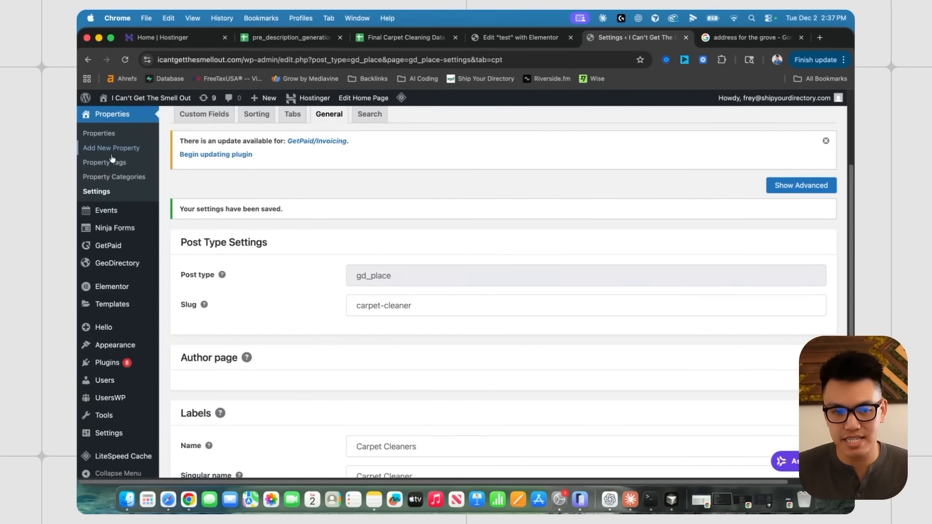
scroll(124, 194, "up", 2)
scroll(252, 272, "down", 10)
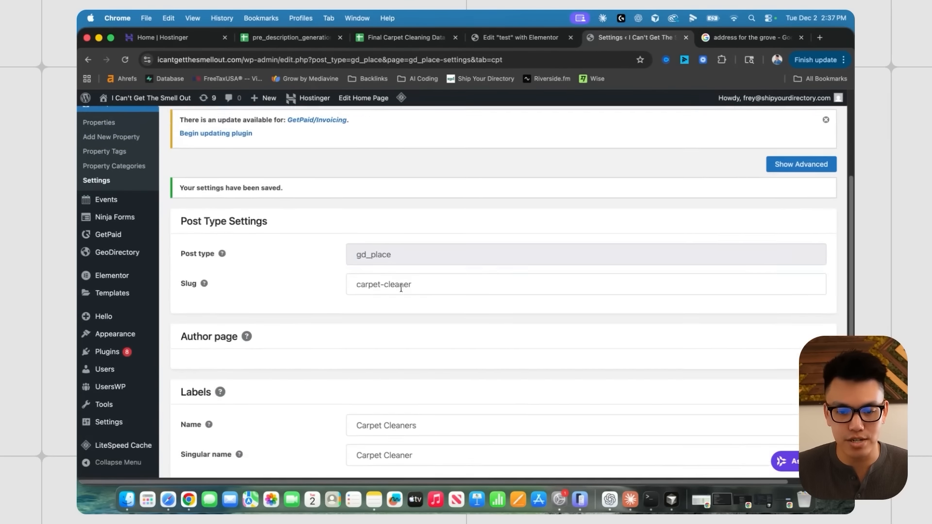
scroll(389, 282, "up", 5)
scroll(387, 282, "up", 5)
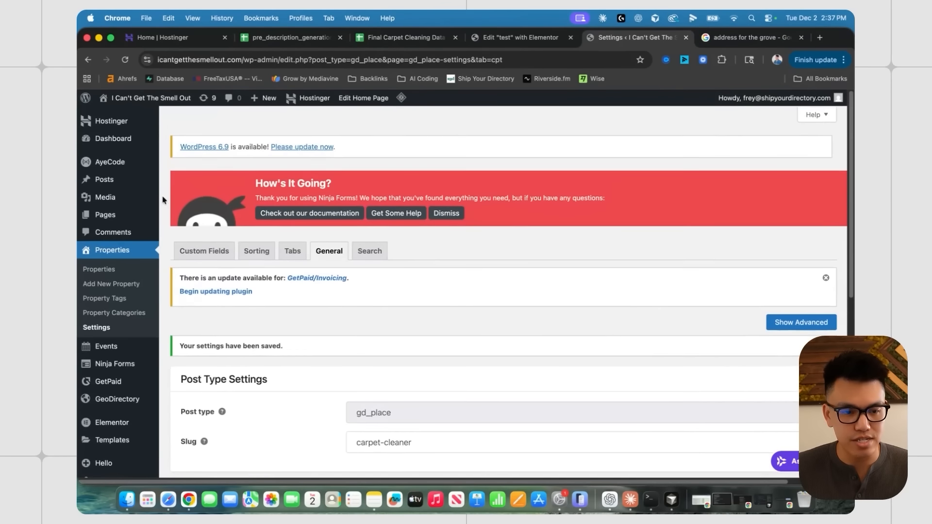
left_click(110, 269)
scroll(141, 263, "down", 1)
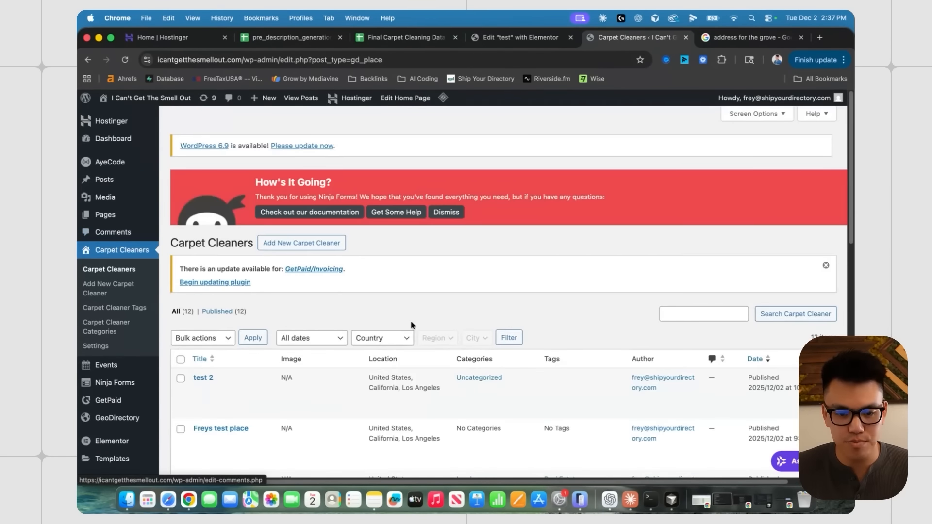
- Check the live homepage and the test 2 listing page in a new tab, then close it
scroll(364, 265, "down", 1)
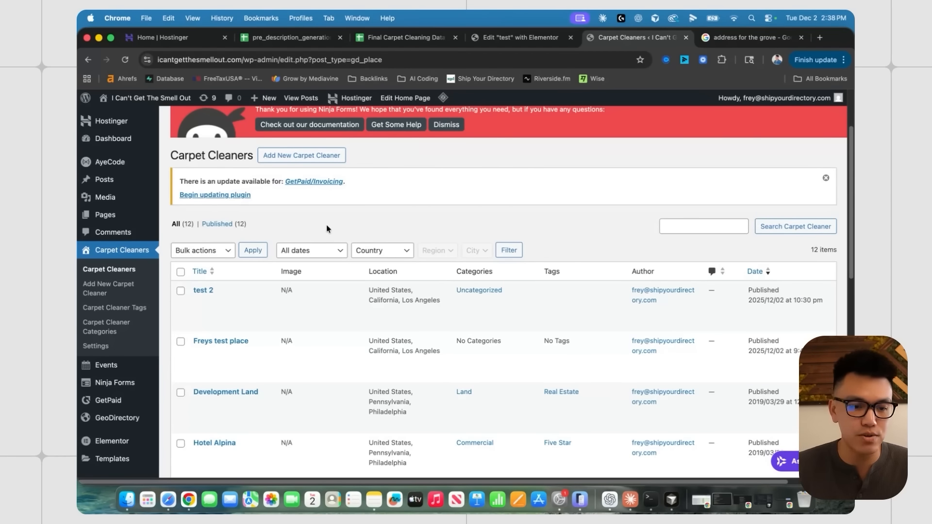
scroll(327, 225, "down", 1)
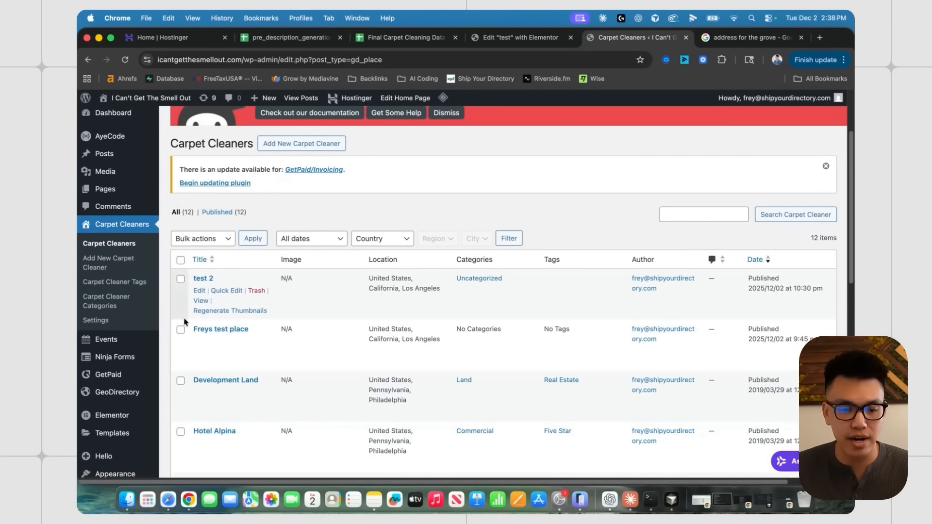
left_click(150, 97, "super")
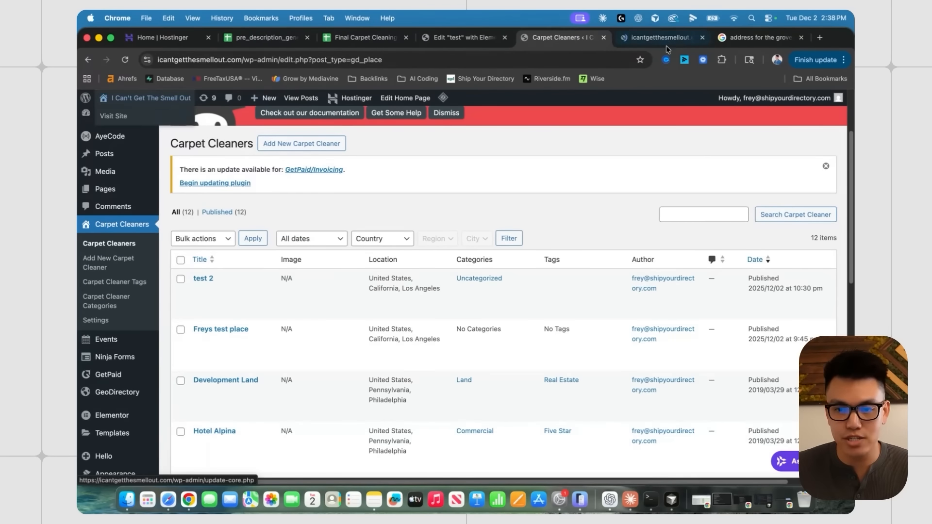
left_click(666, 39)
scroll(343, 254, "down", 7)
scroll(272, 246, "up", 2)
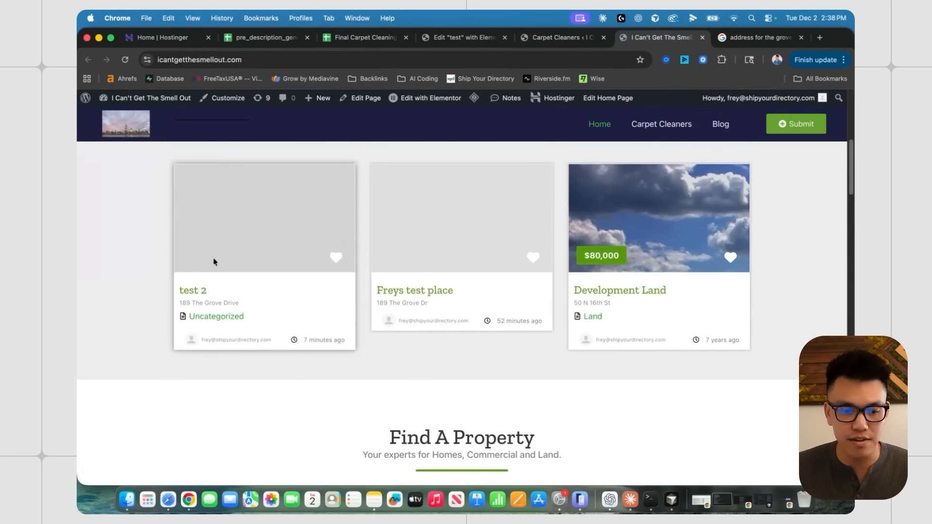
left_click(188, 295)
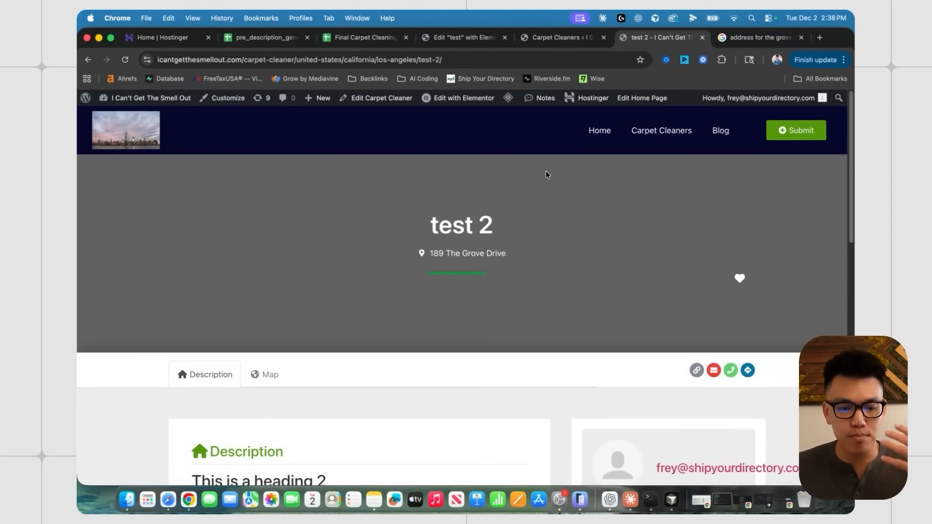
left_click(702, 37)
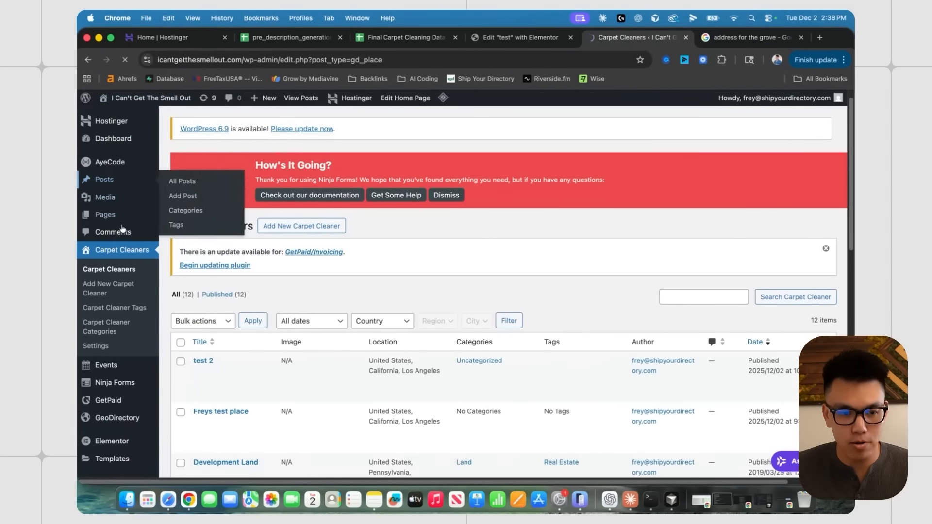
- Open Freys test place from the Carpet Cleaners list for editing
scroll(302, 276, "down", 5)
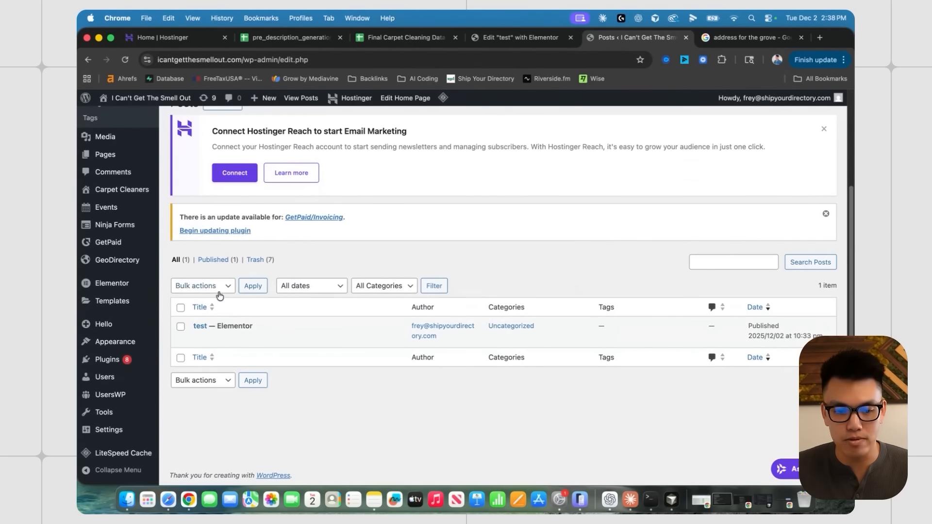
mouse_move(149, 262)
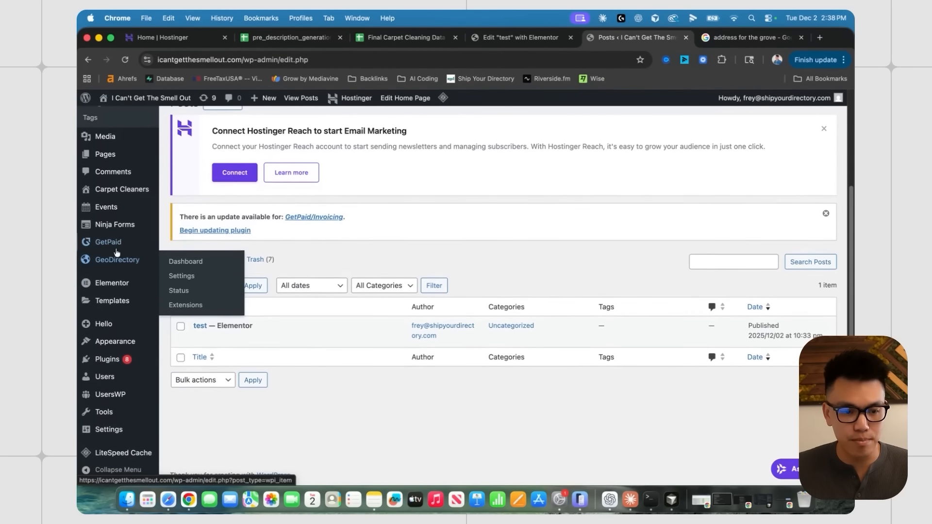
scroll(116, 252, "up", 5)
left_click(136, 272)
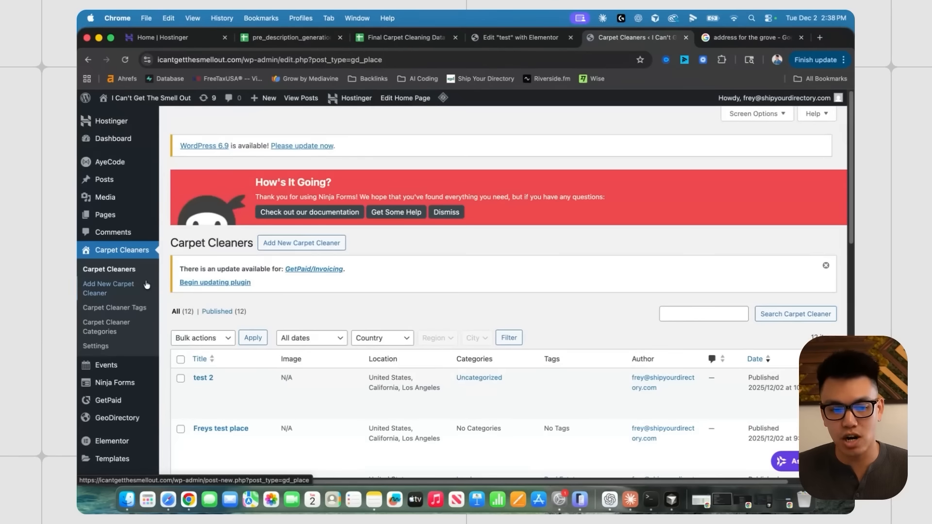
scroll(243, 296, "down", 5)
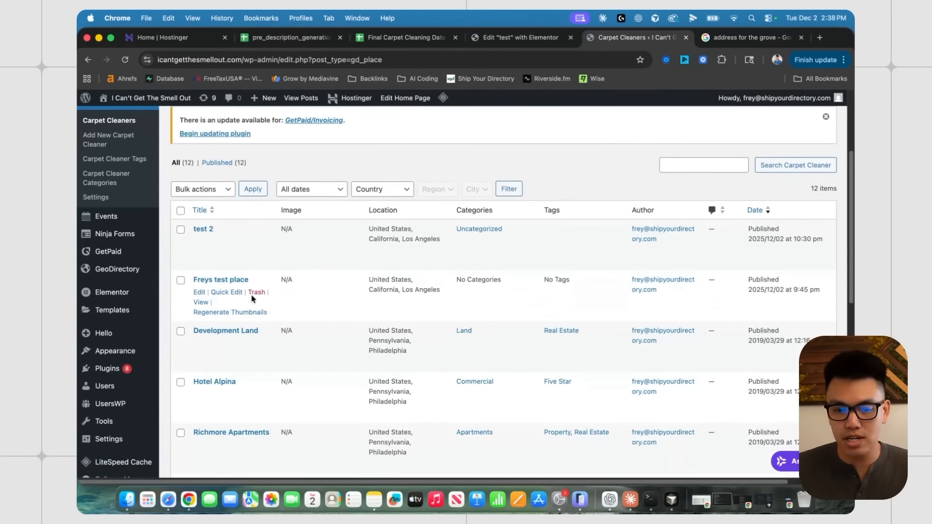
left_click(222, 280)
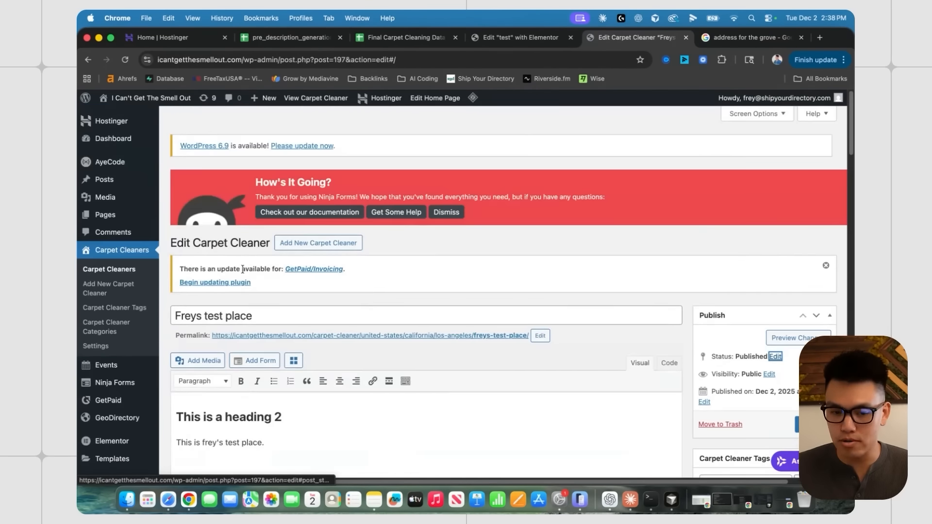
- Compare the Freys test place editor with the Final Carpet Cleaning Data sheet, then return to editing
scroll(406, 278, "down", 4)
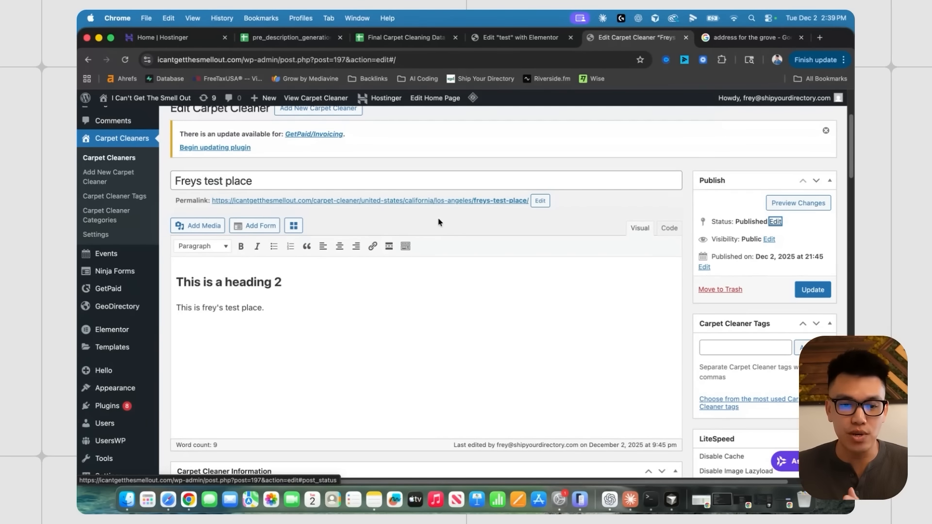
left_click(404, 39)
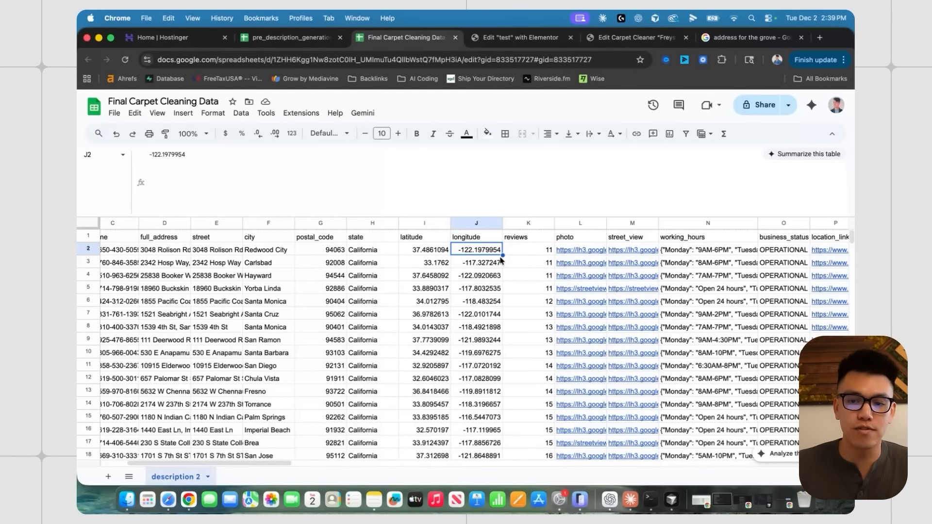
left_click(613, 36)
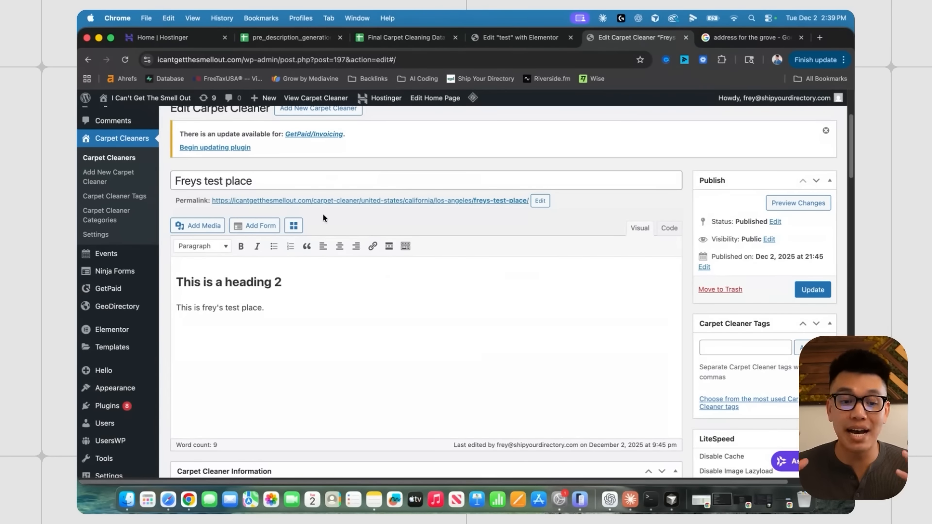
scroll(611, 328, "up", 2)
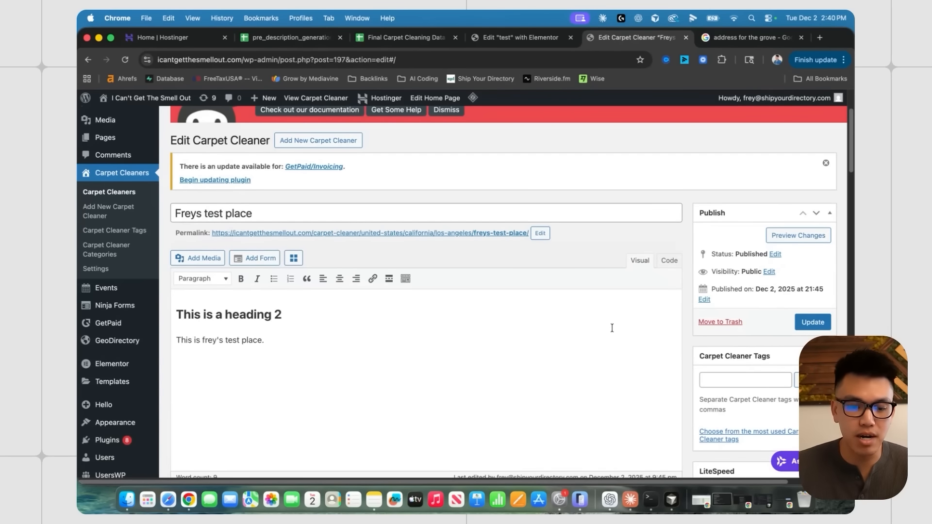
scroll(611, 328, "down", 2)
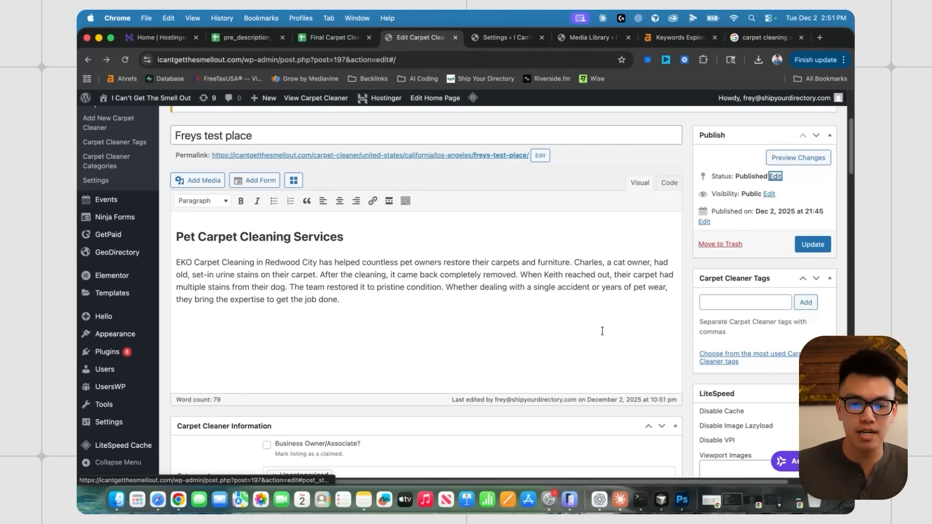
- Open the published Freys test place page and scroll through its photo, contact info and map
scroll(602, 331, "up", 3)
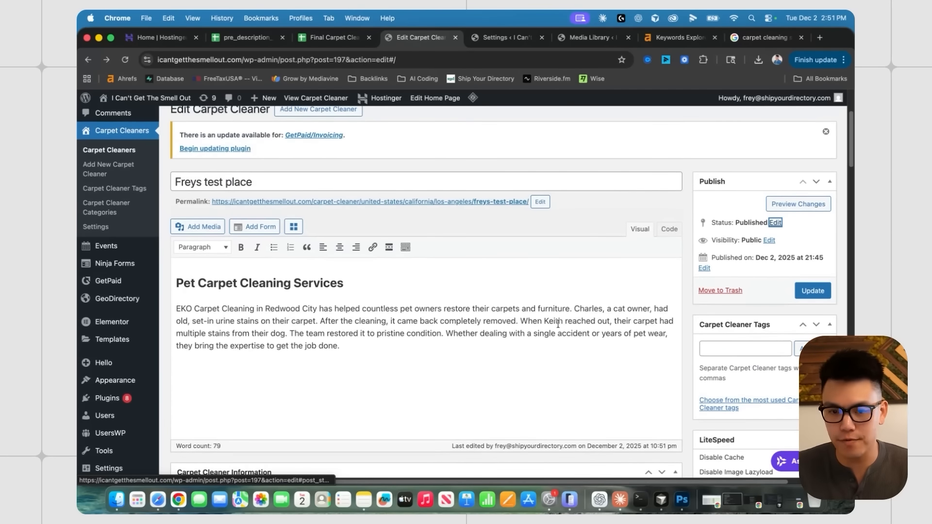
left_click(471, 201)
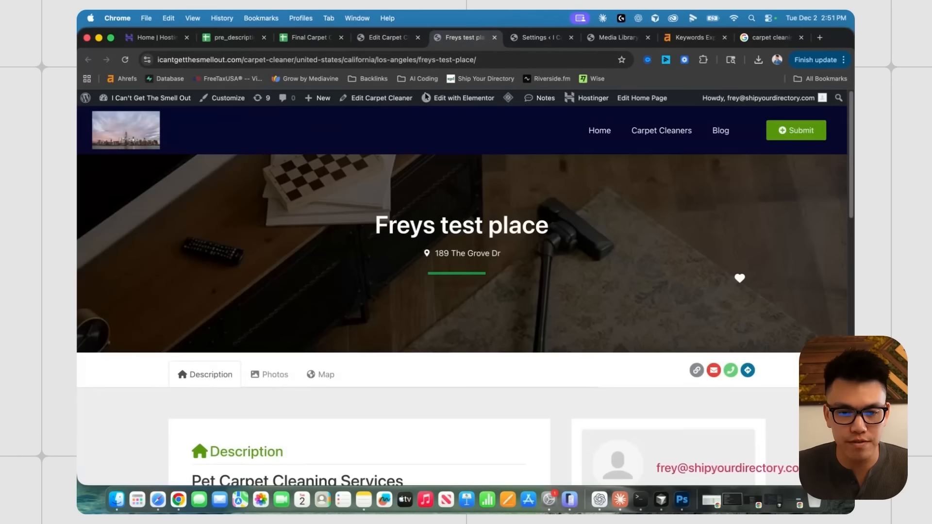
scroll(446, 230, "down", 2)
scroll(421, 264, "up", 2)
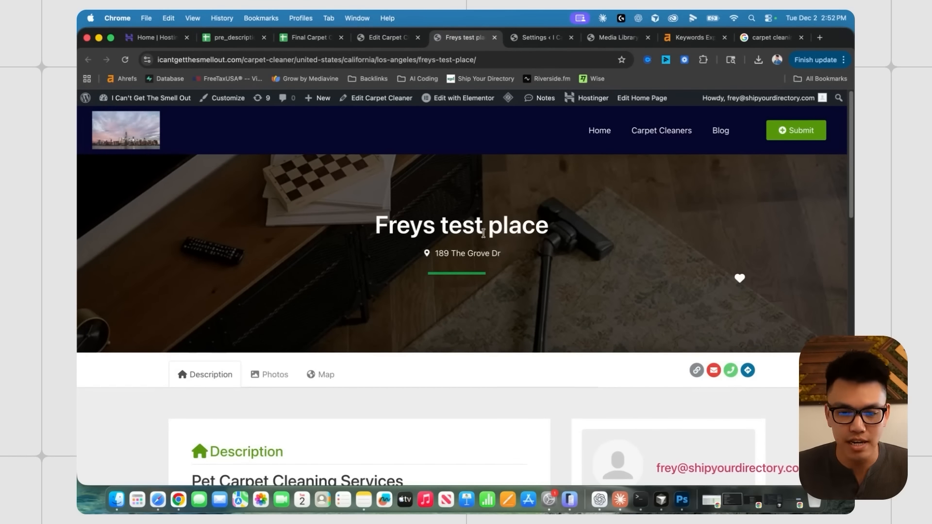
scroll(534, 291, "down", 5)
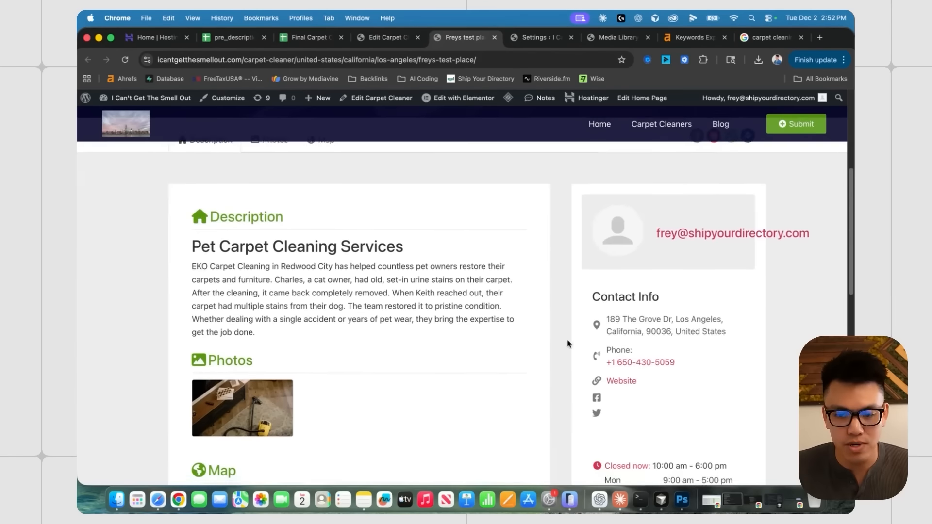
scroll(568, 344, "down", 3)
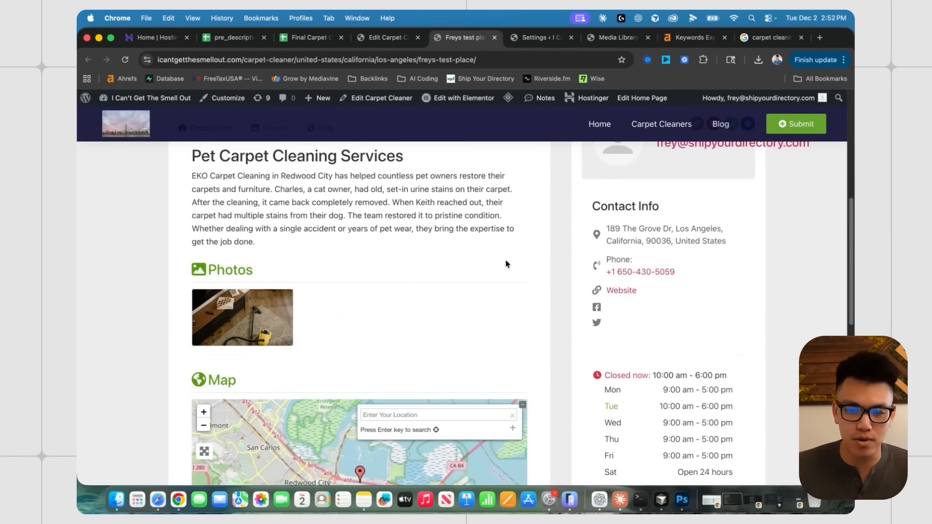
scroll(395, 264, "up", 2)
- Compare the live description with the spreadsheet's Pet Carpet Cleaning Services text
left_click_drag(202, 244, 182, 250)
left_click(324, 297)
left_click(342, 272)
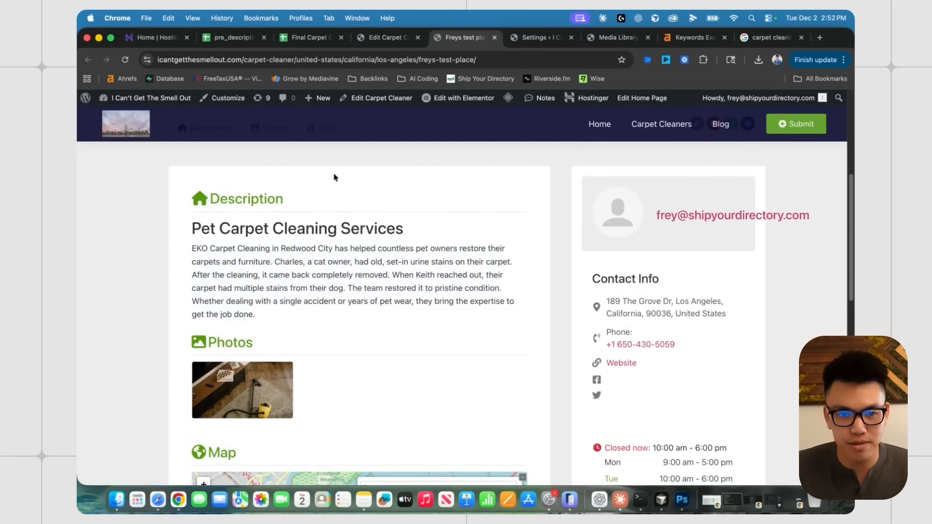
left_click(305, 38)
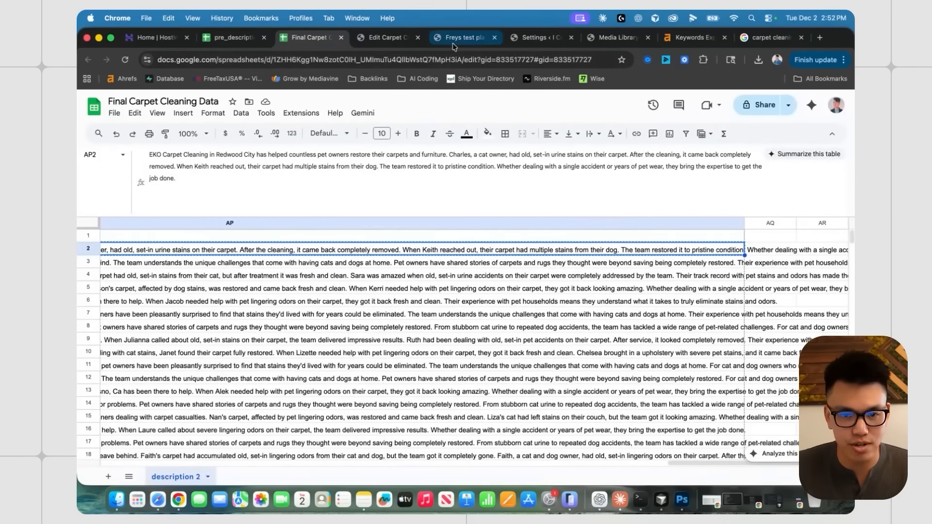
left_click(464, 38)
scroll(436, 239, "down", 5)
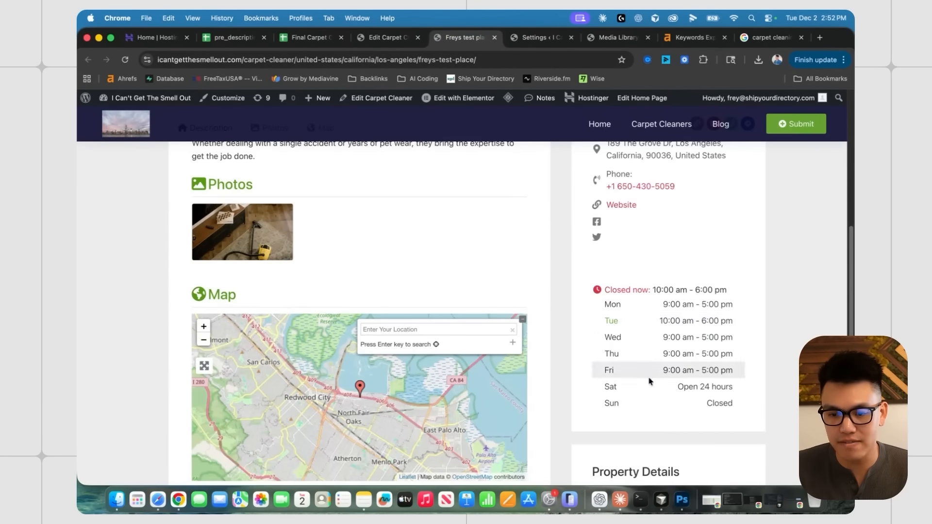
scroll(642, 328, "down", 1)
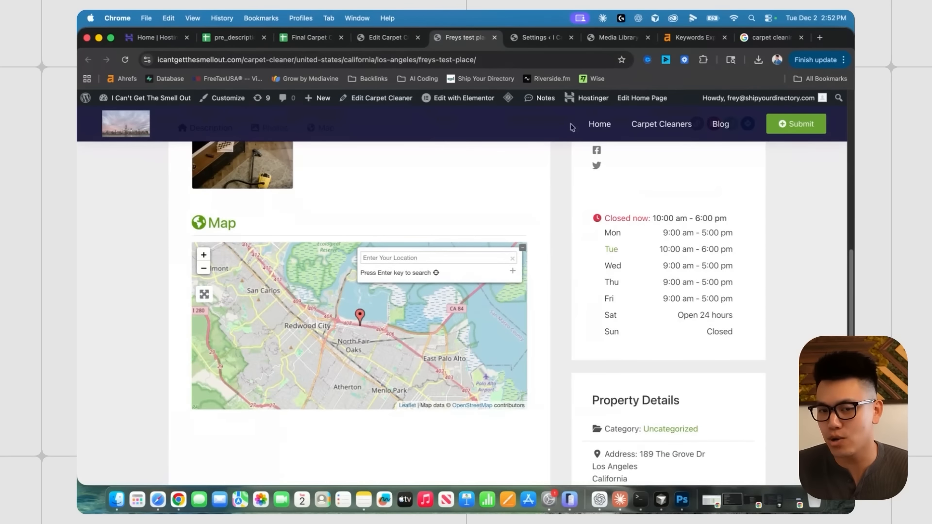
- In Carpet Cleaners > Settings, save the Business Hours field of the Add listing form
left_click(388, 37)
scroll(106, 228, "up", 1)
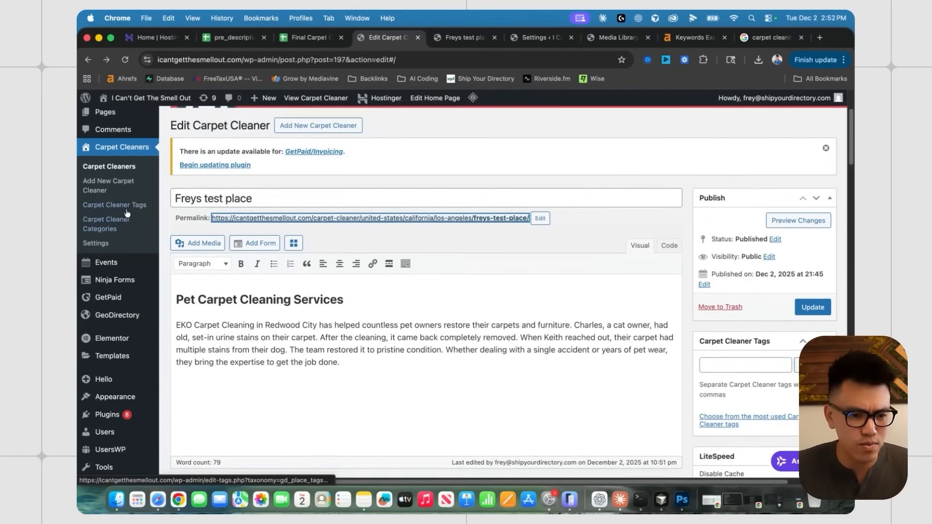
left_click(106, 253, "super")
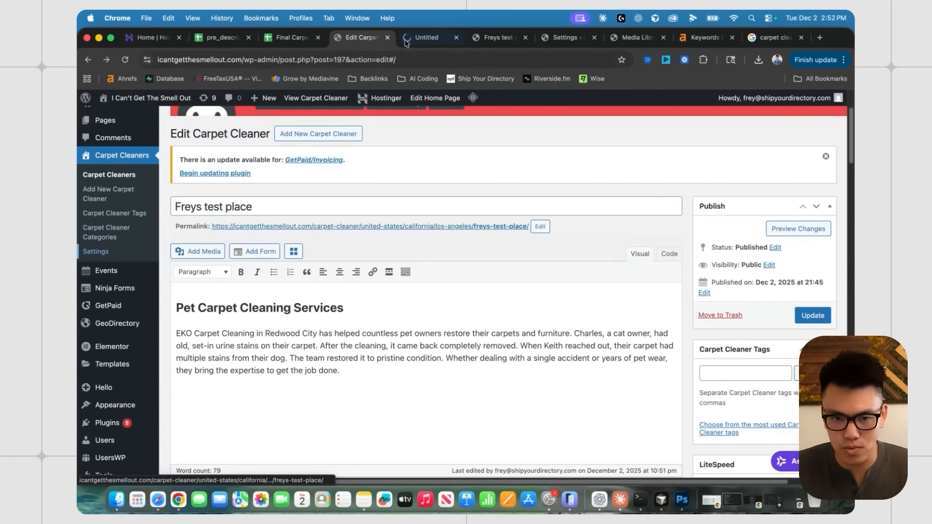
scroll(234, 342, "down", 10)
scroll(233, 343, "down", 10)
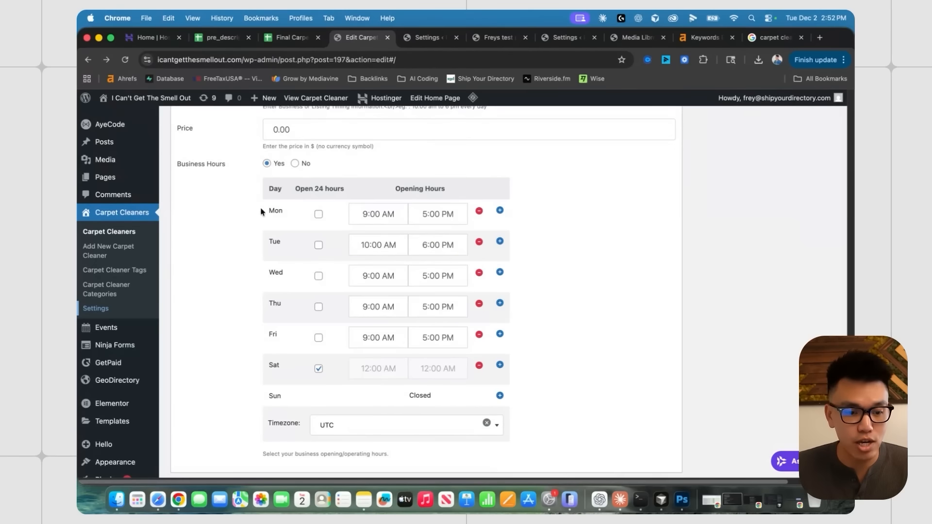
left_click(97, 309)
scroll(330, 237, "down", 5)
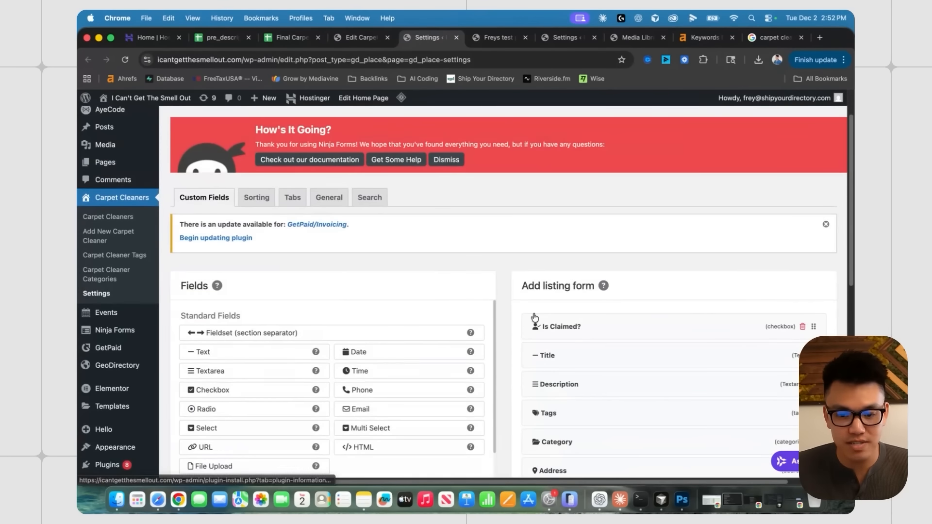
scroll(648, 330, "down", 5)
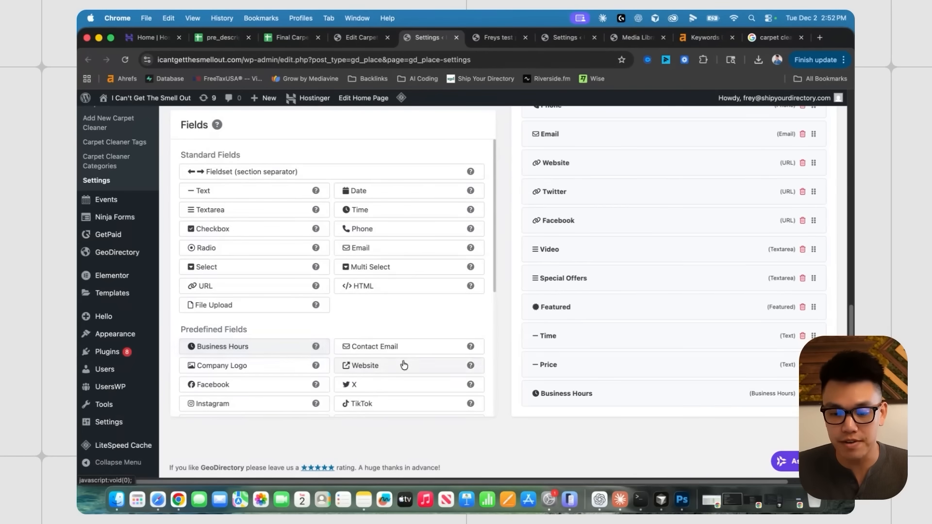
left_click(563, 400)
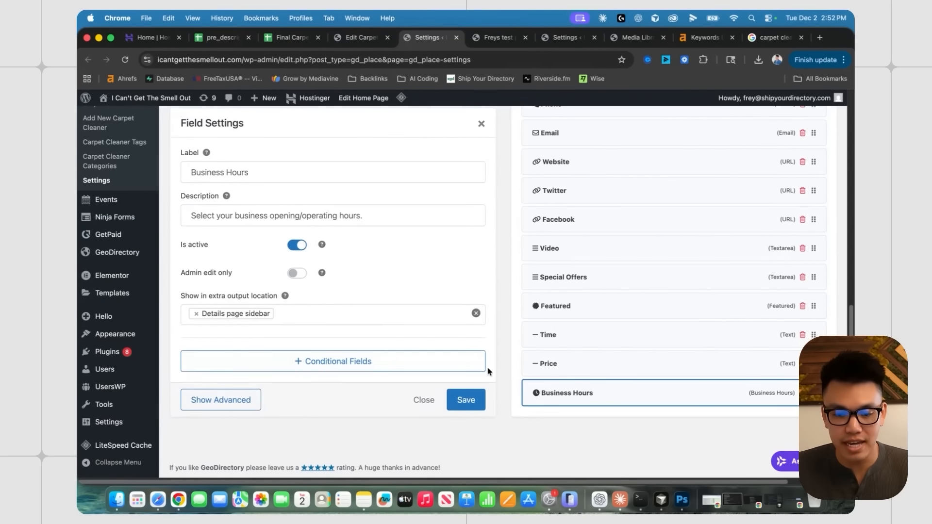
left_click(466, 397)
- Return to the Freys test place editor and review its description and Los Angeles address
left_click(361, 37)
scroll(420, 218, "up", 1)
scroll(418, 218, "down", 1)
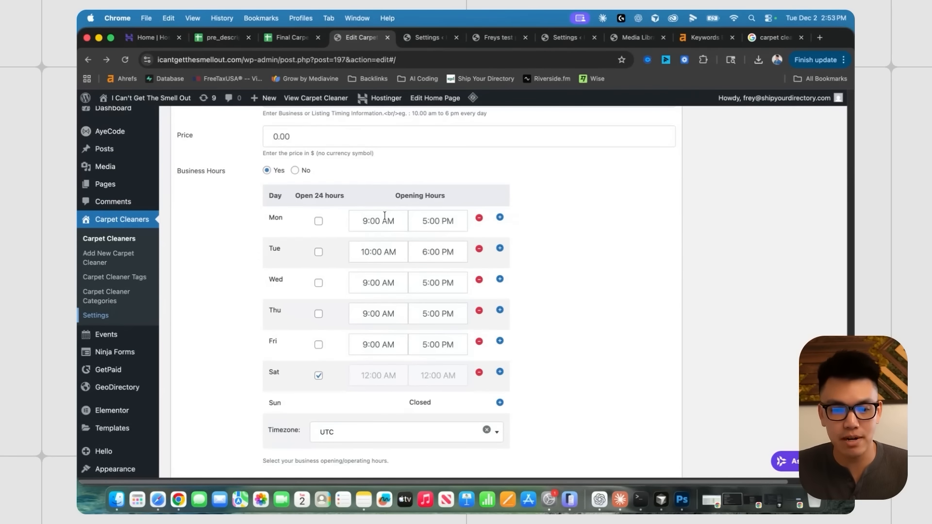
scroll(534, 270, "up", 10)
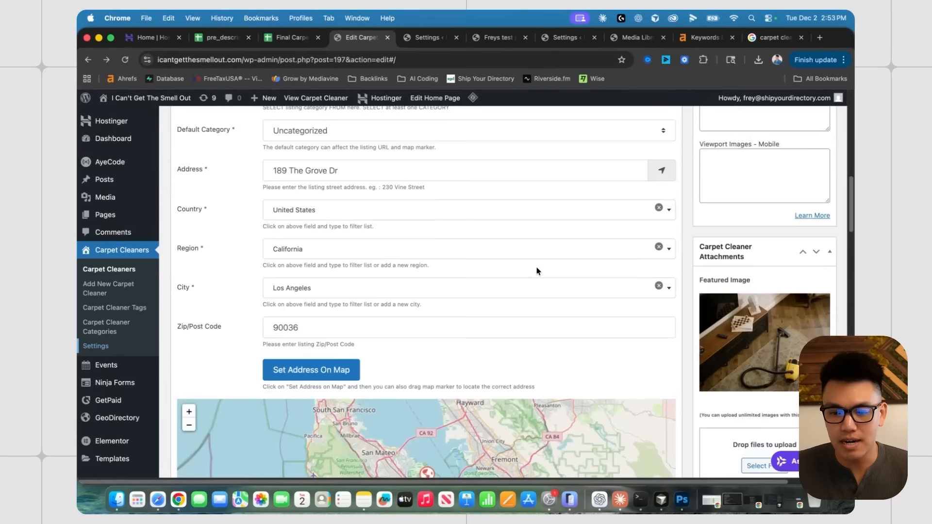
scroll(534, 271, "down", 3)
scroll(761, 261, "down", 3)
scroll(761, 261, "up", 12)
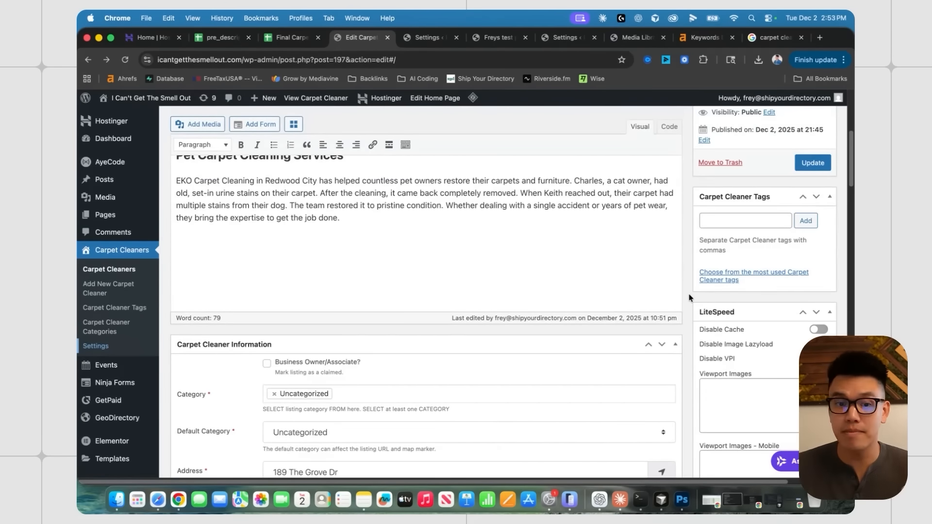
scroll(689, 297, "up", 3)
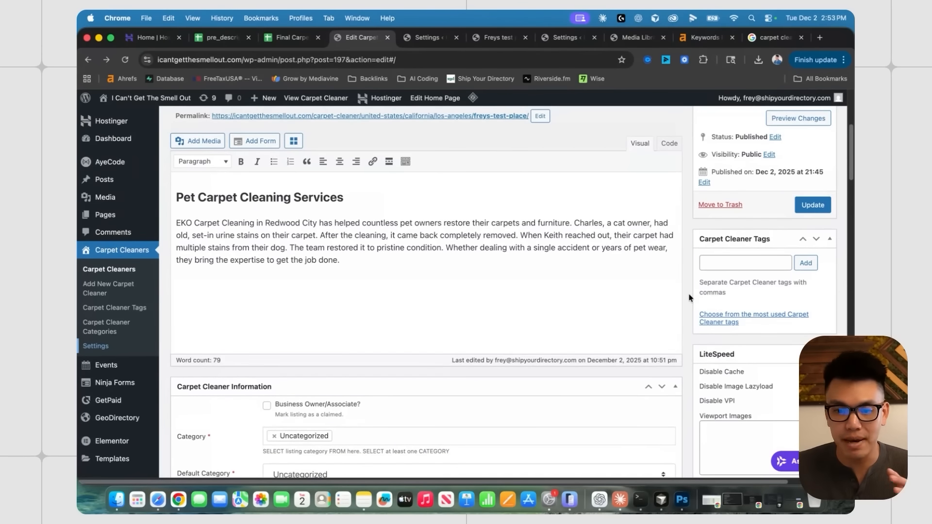
scroll(689, 297, "down", 1)
scroll(163, 239, "up", 4)
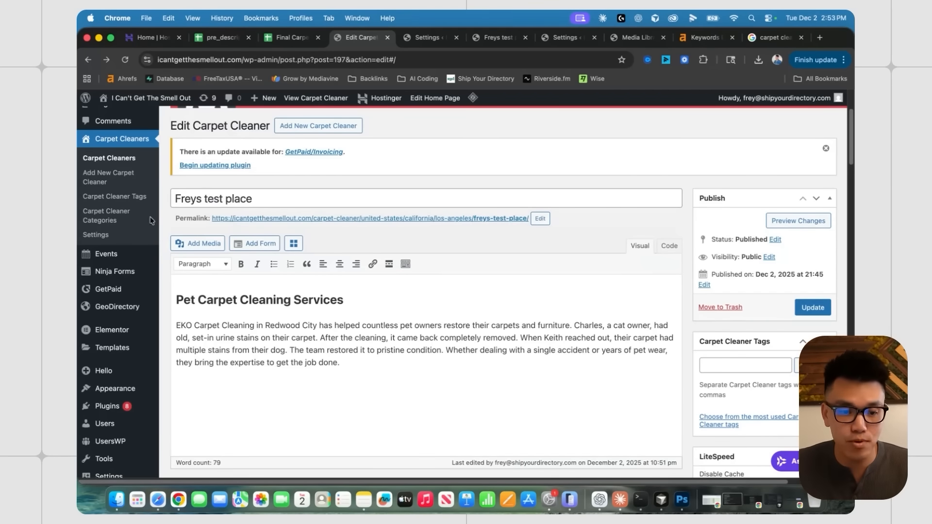
scroll(202, 203, "up", 4)
scroll(715, 298, "down", 5)
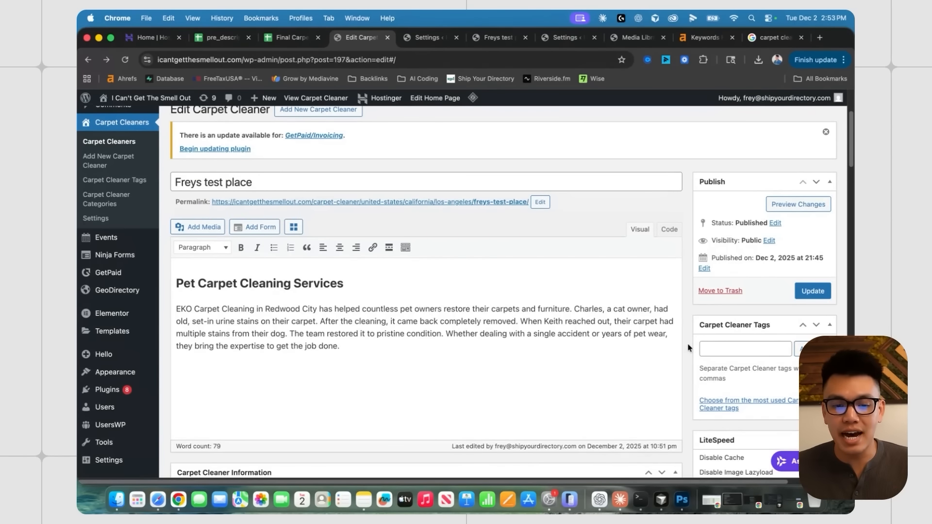
- Export the Carpet Cleaners listings via Import/Export as CSV and save the file to the Desktop
left_click(291, 37)
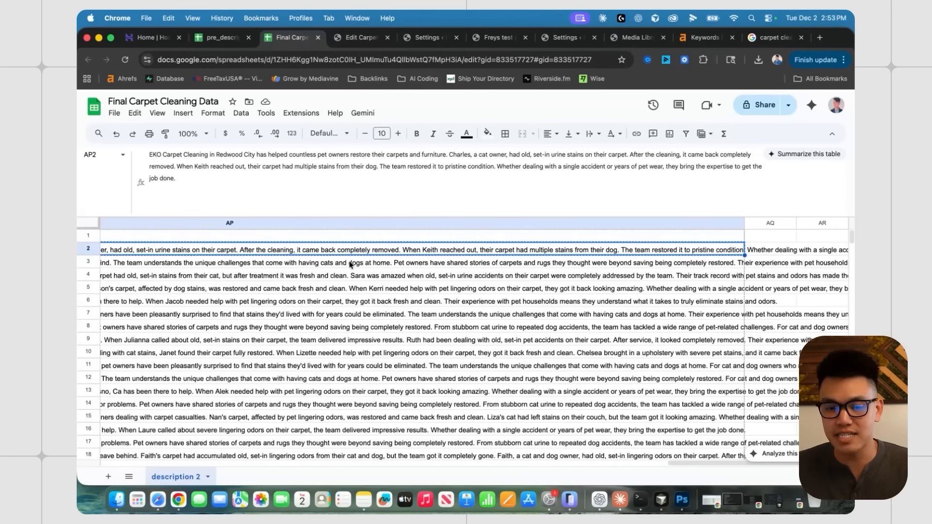
key("ctrl+Tab")
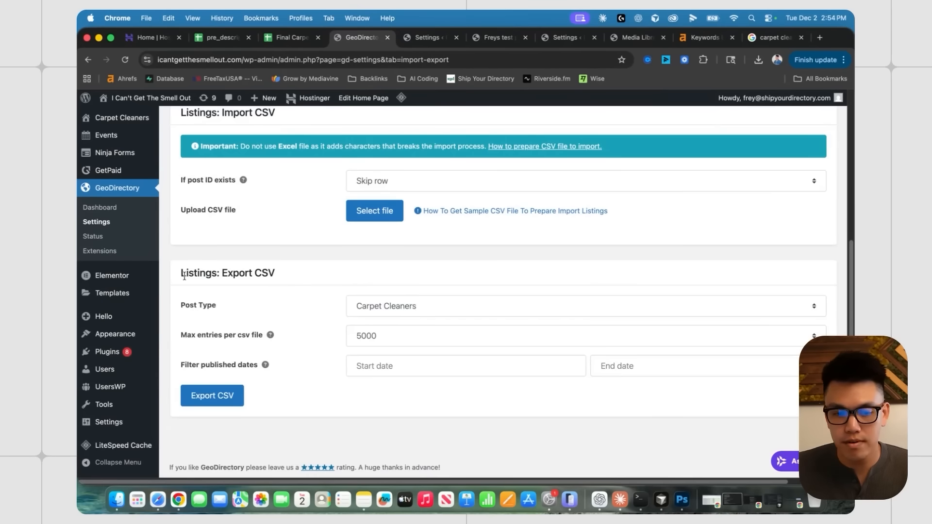
left_click_drag(180, 274, 268, 273)
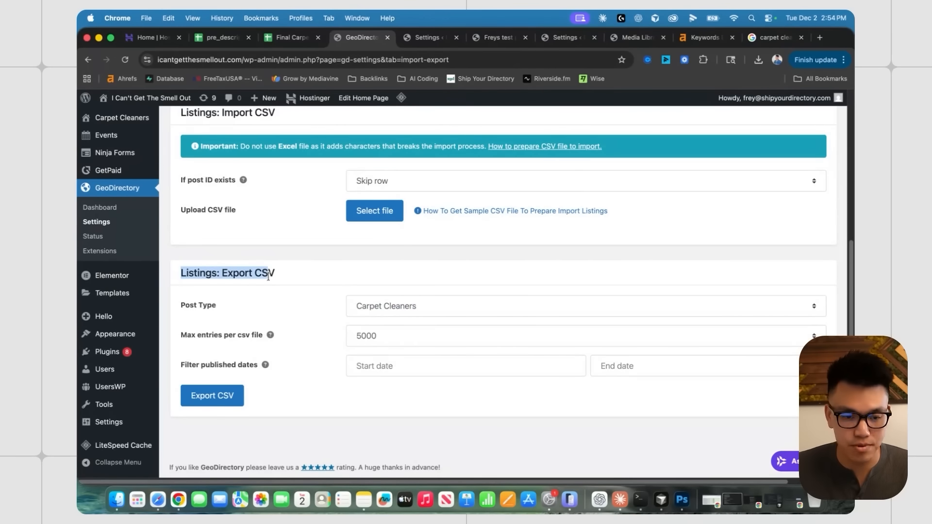
left_click(223, 397)
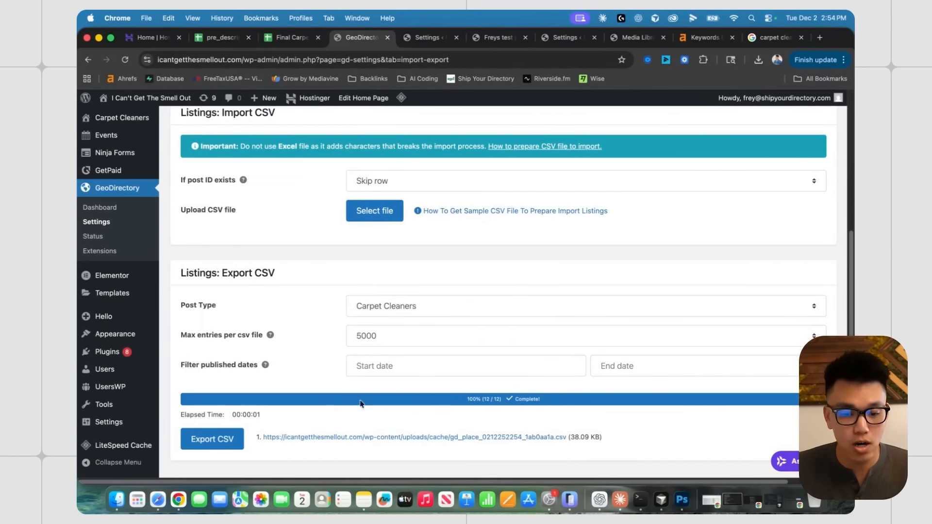
left_click(350, 438)
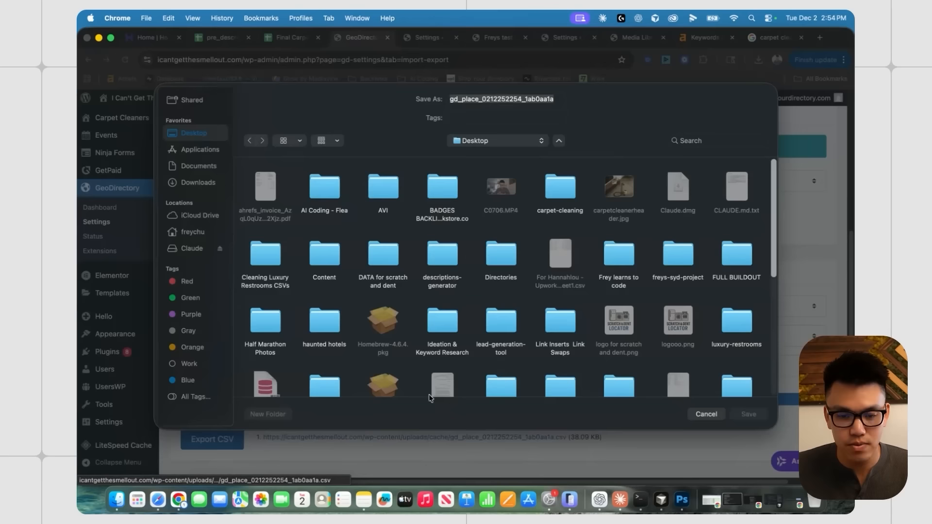
left_click(758, 416)
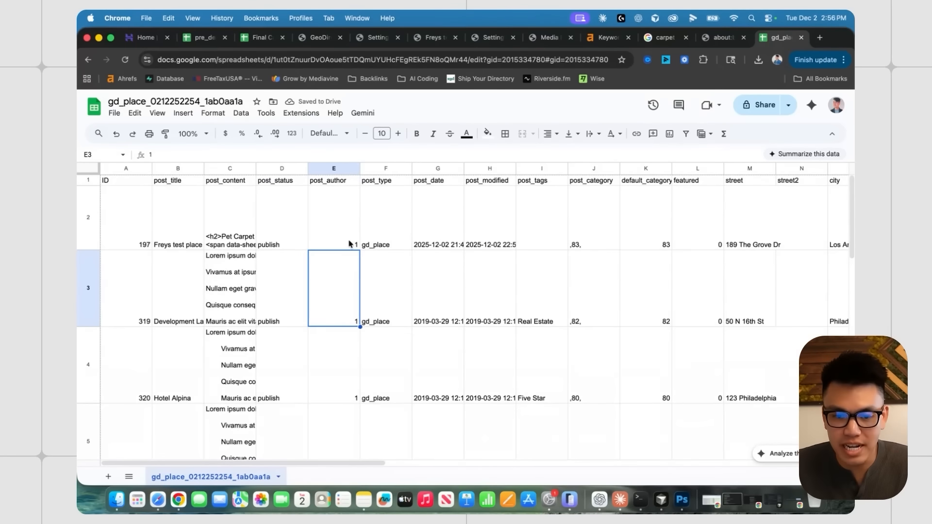
- Widen the post_content column and make row 2 taller for the test listing
scroll(505, 243, "right", 10)
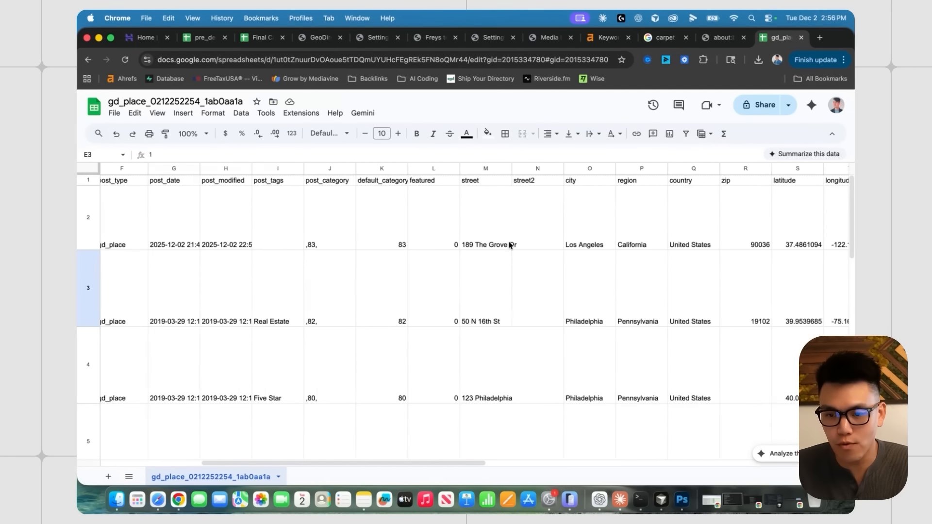
scroll(509, 245, "left", 10)
left_click(223, 229)
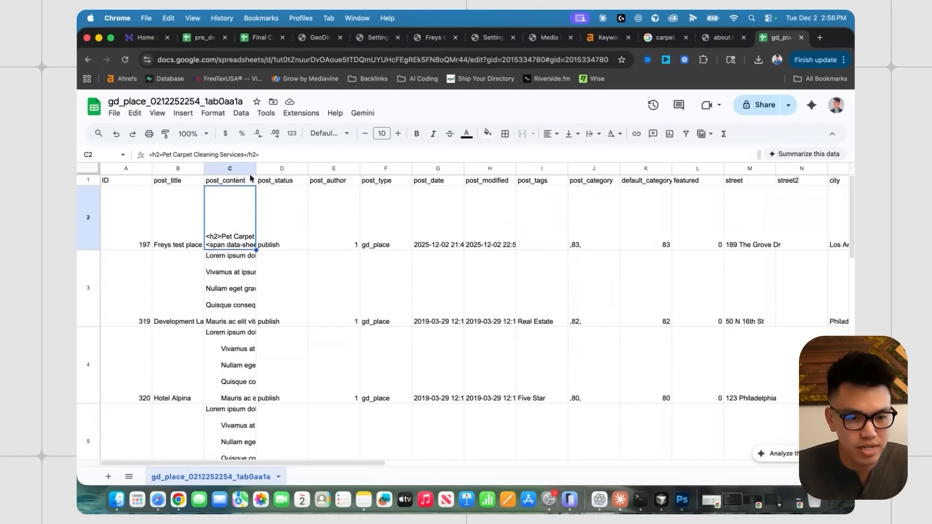
left_click_drag(258, 168, 362, 168)
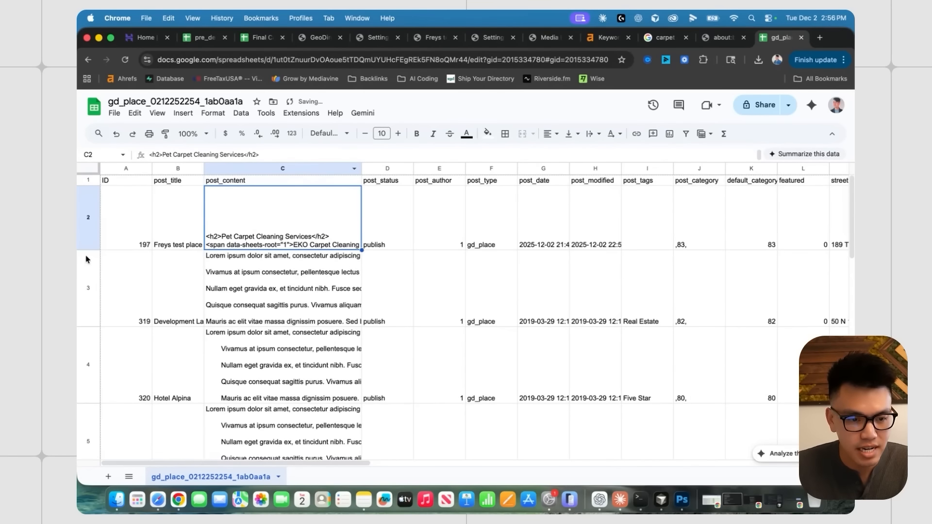
left_click_drag(88, 250, 89, 317)
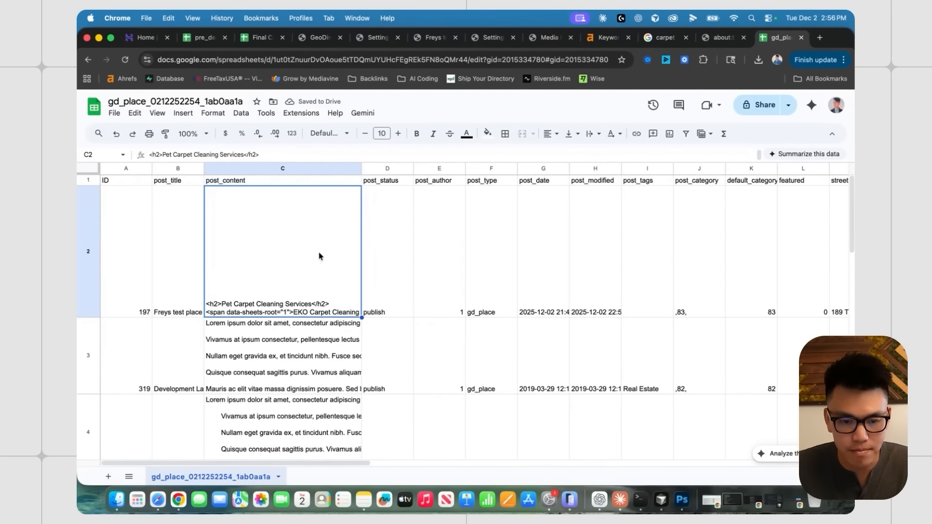
- View the full description text in cell AP2 of the Final Carpet Cleaning Data spreadsheet
key("super+3")
scroll(298, 261, "left", 5)
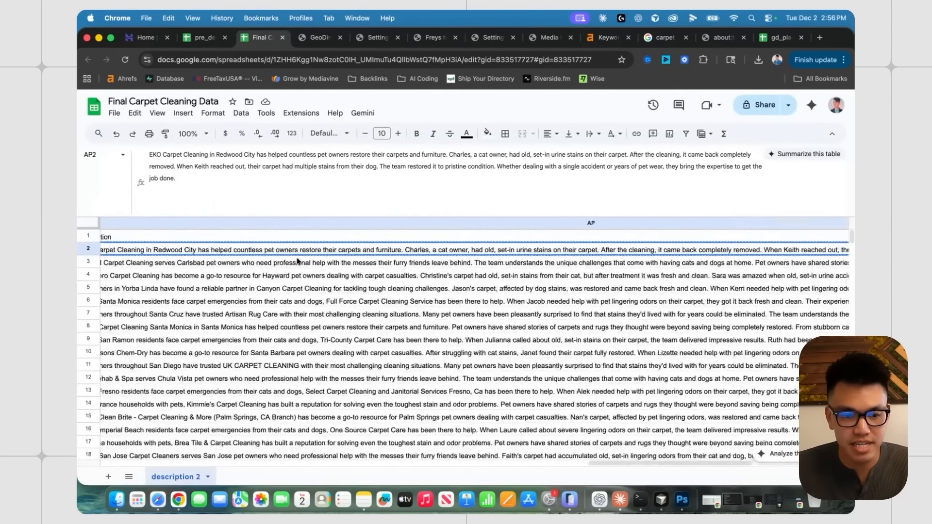
scroll(297, 262, "left", 2)
key("Return")
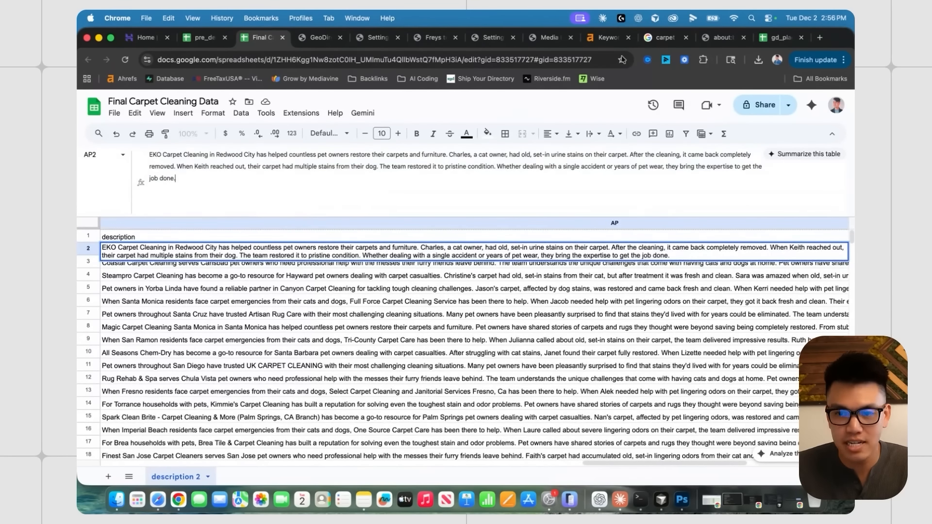
key("super+9")
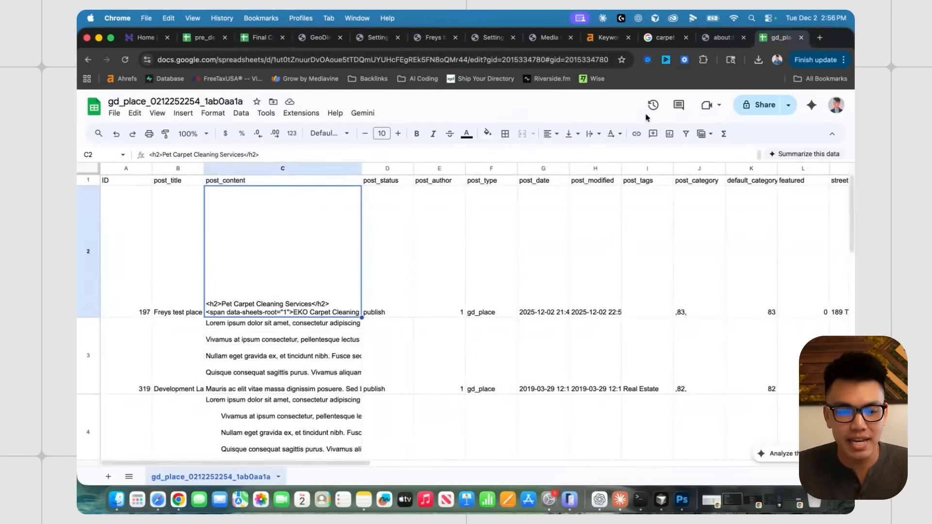
- In the exported gd_place sheet, select the test listing's business_hours cell AC2
left_click(447, 250)
scroll(422, 265, "right", 10)
scroll(428, 265, "right", 6)
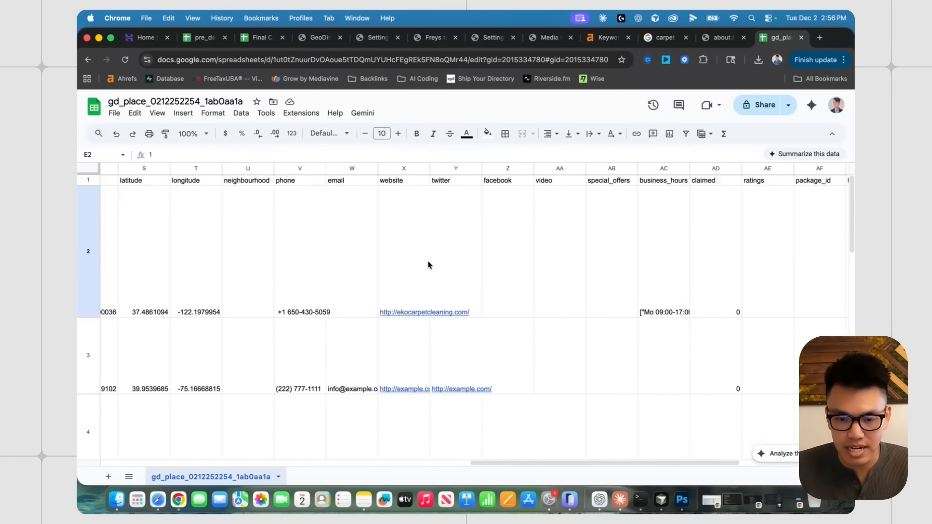
scroll(422, 300, "right", 2)
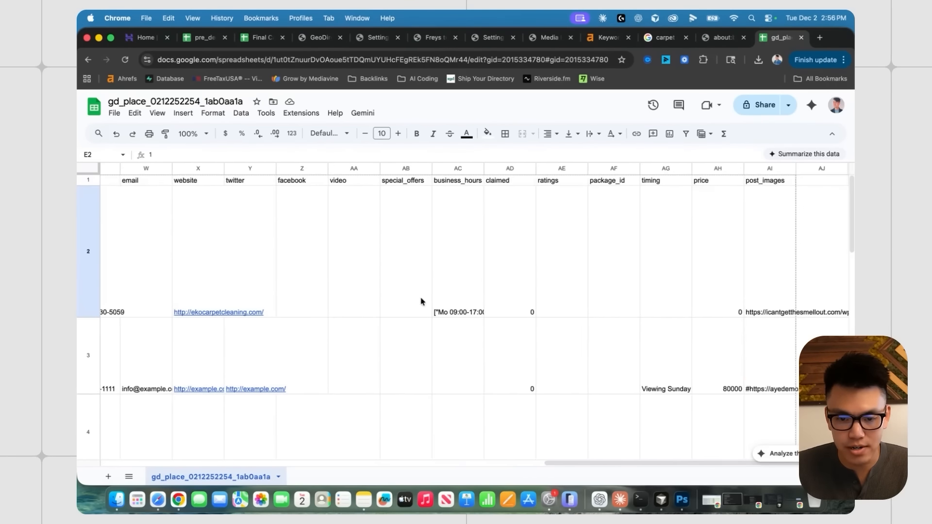
left_click(418, 303)
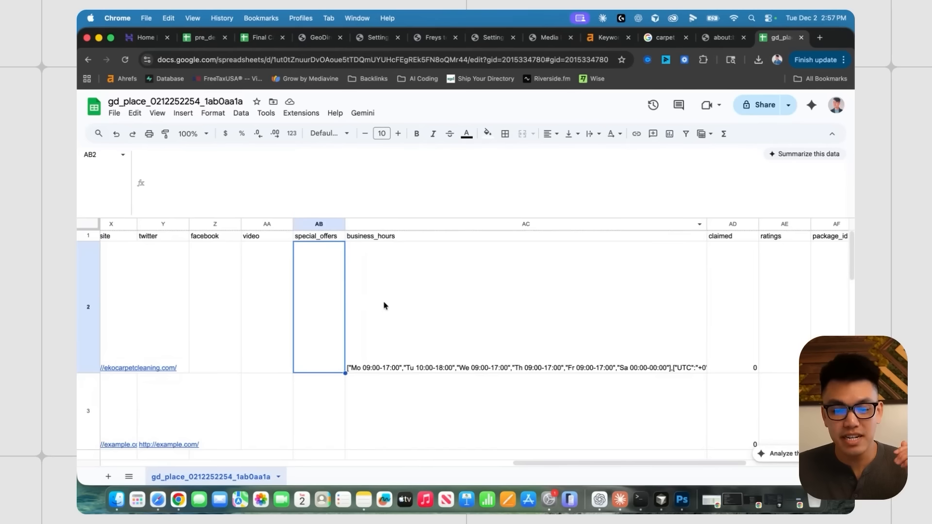
left_click(416, 305)
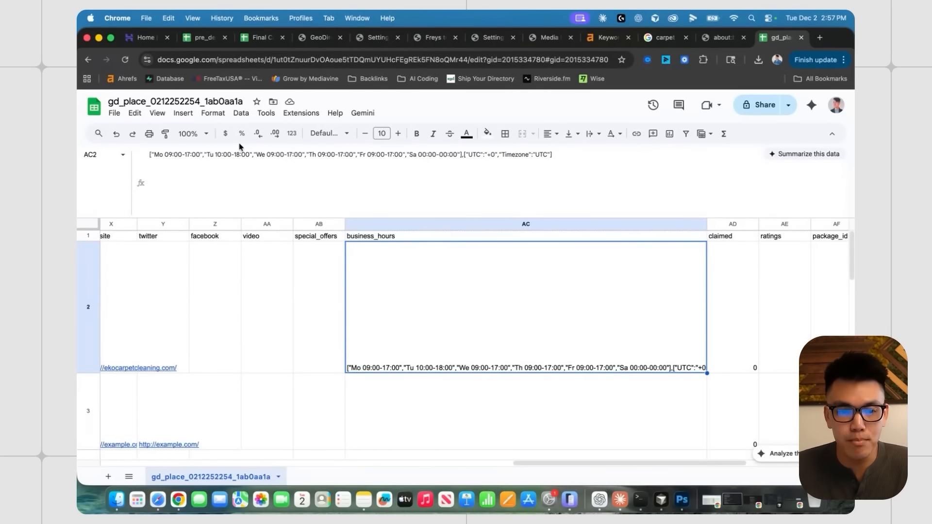
left_click_drag(149, 154, 554, 154)
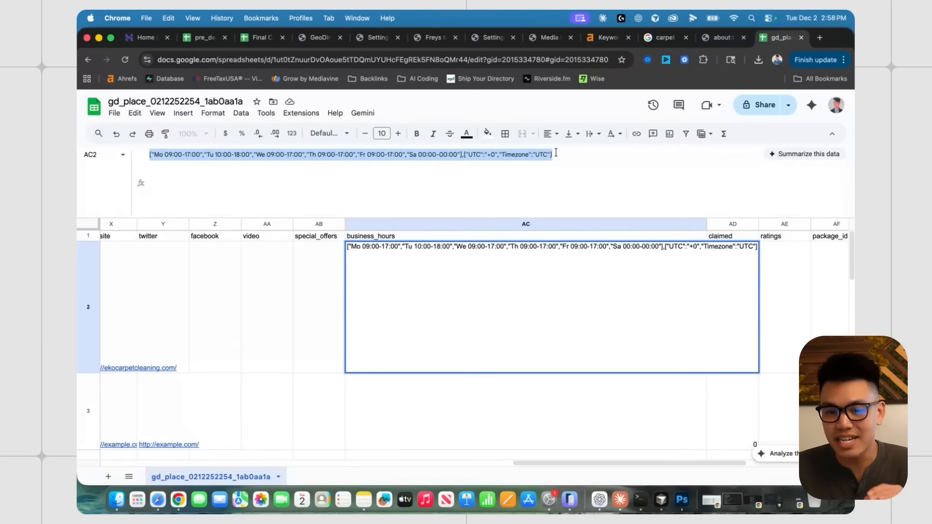
left_click(460, 157)
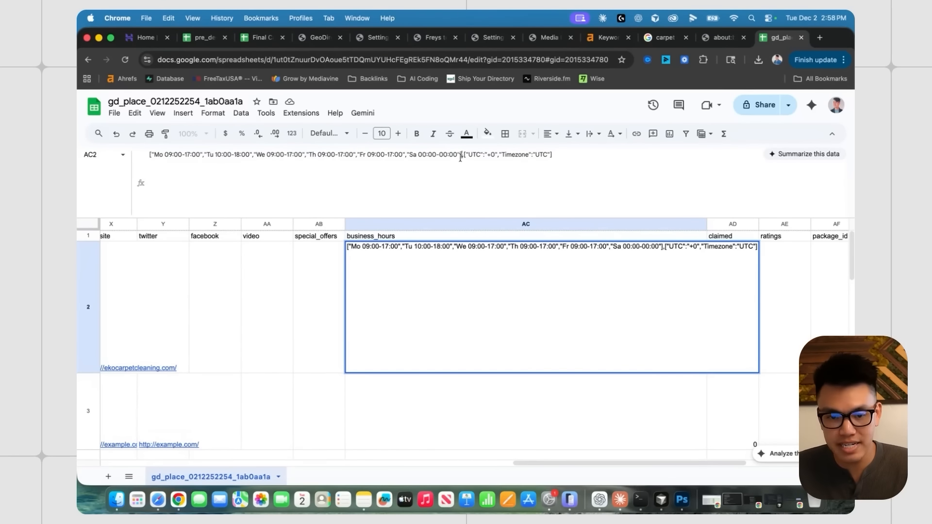
left_click_drag(418, 155, 458, 155)
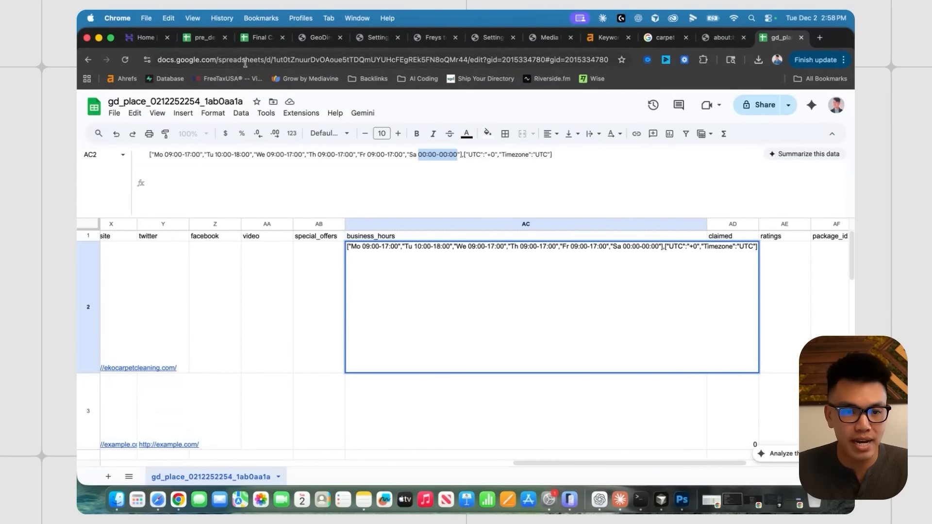
left_click(253, 39)
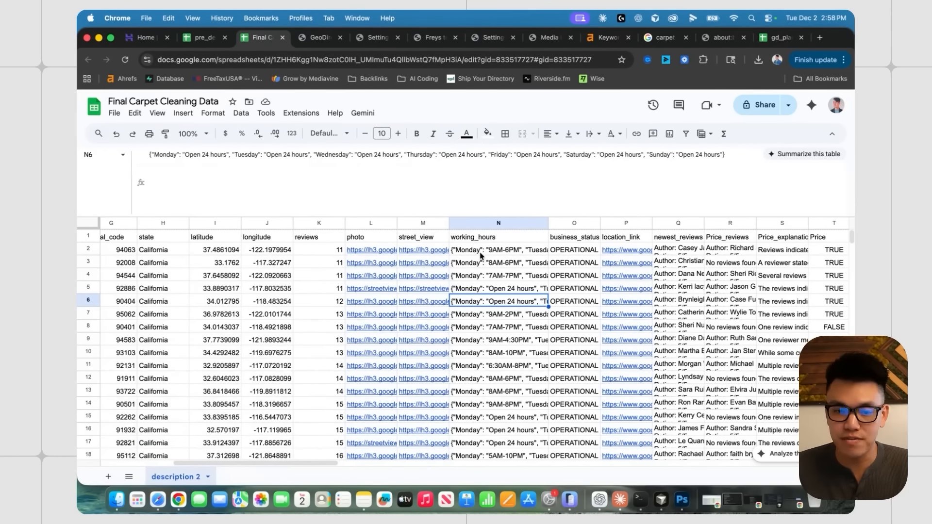
left_click(152, 156)
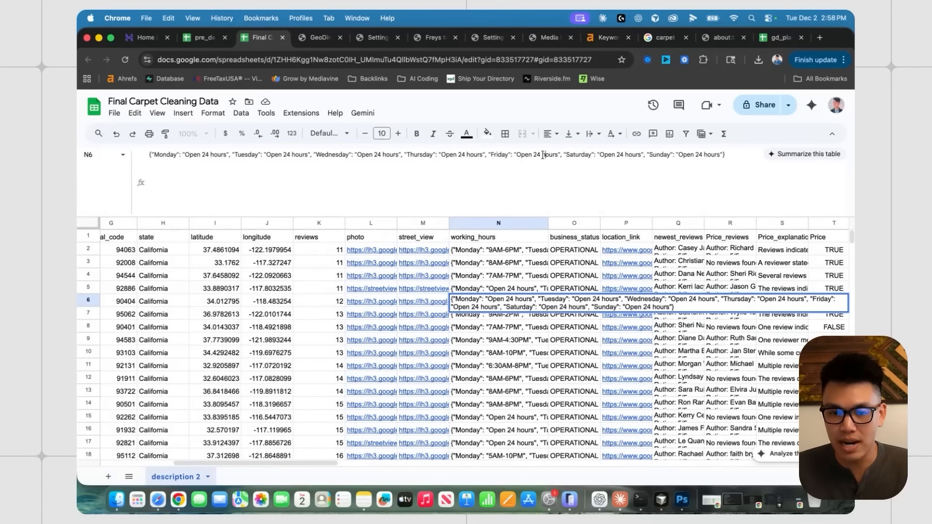
left_click(500, 264)
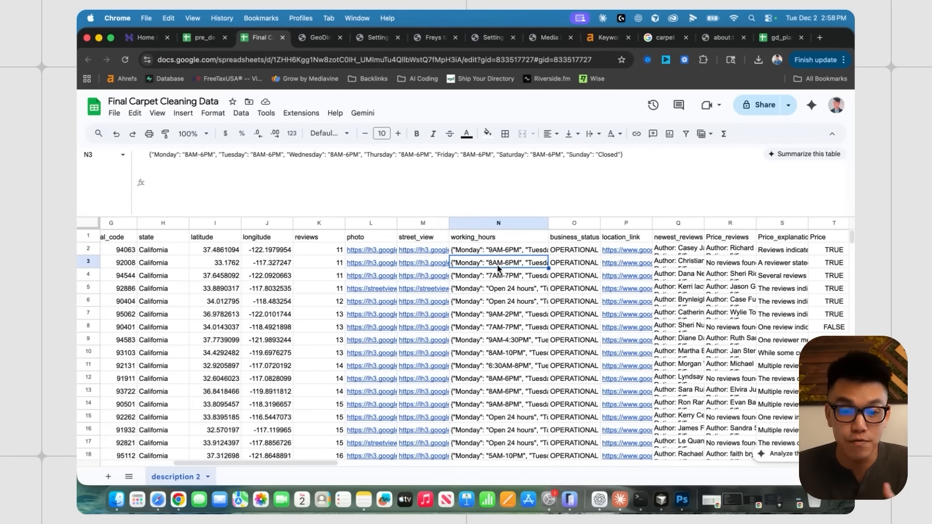
scroll(498, 268, "down", 5)
scroll(523, 341, "up", 5)
scroll(522, 341, "left", 1)
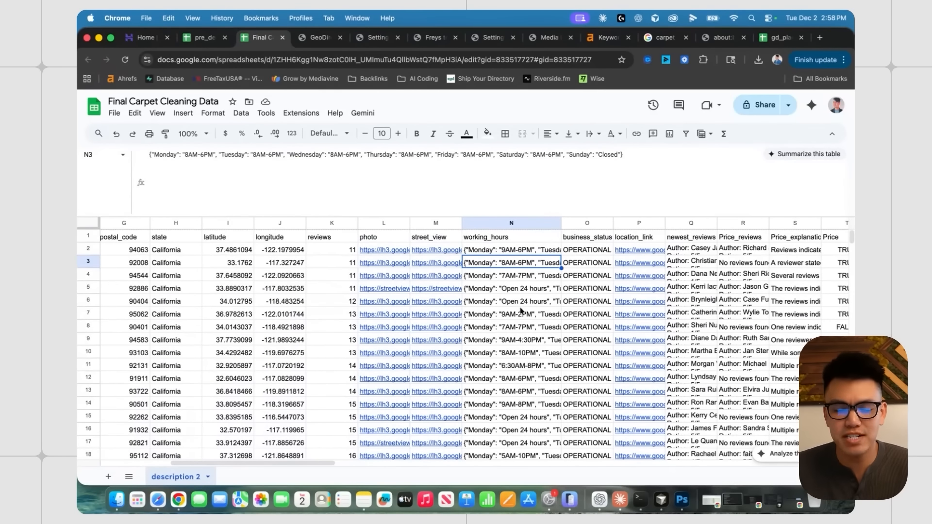
left_click(779, 38)
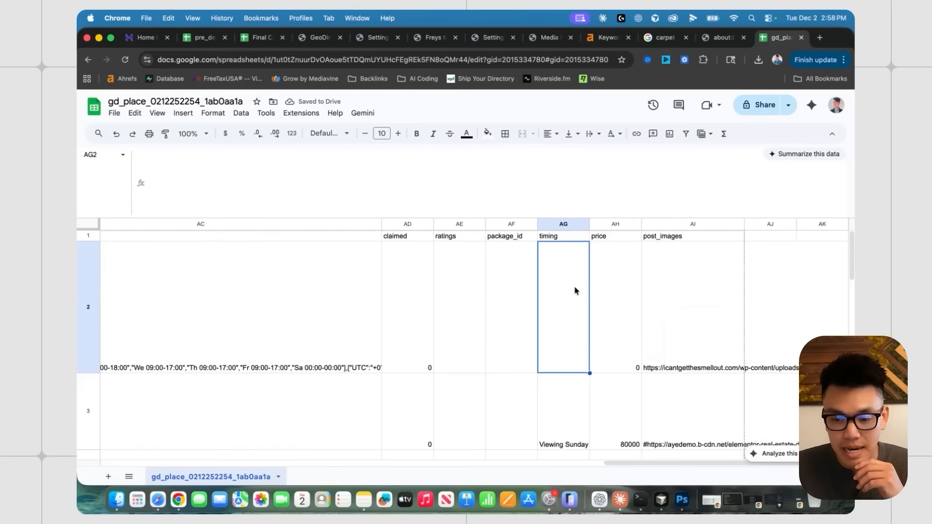
left_click(681, 307)
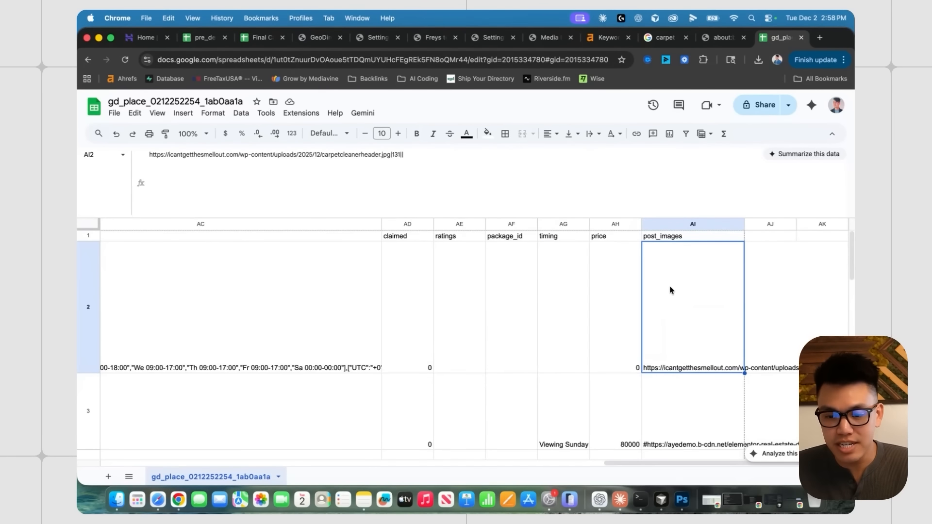
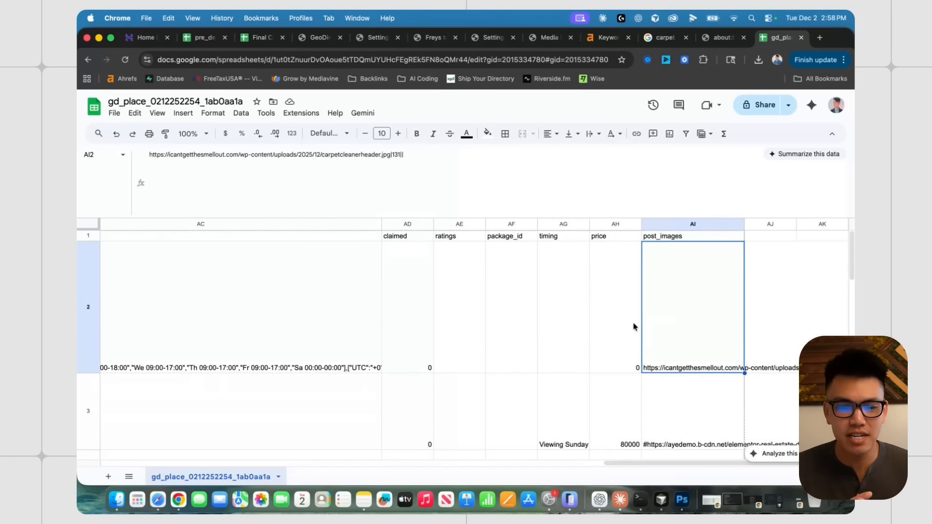
- Highlight the image URL in post_images cell AI2, then view carpetcleanerheader.jpg's WordPress attachment details
scroll(636, 307, "down", 1)
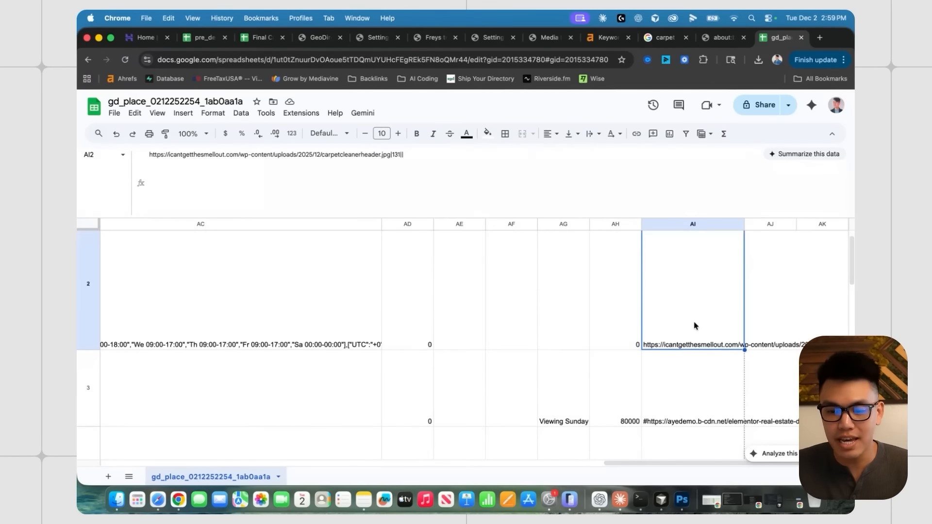
scroll(705, 304, "up", 1)
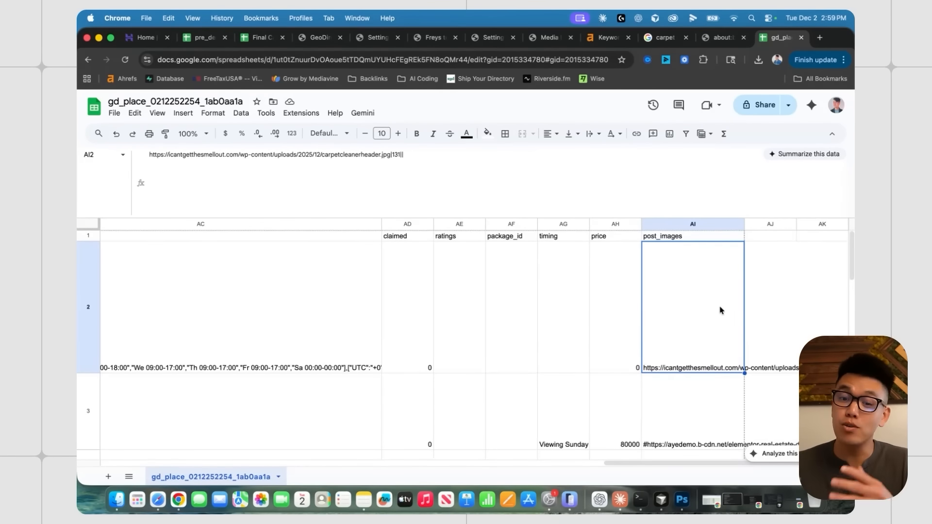
left_click(633, 337)
left_click(688, 315)
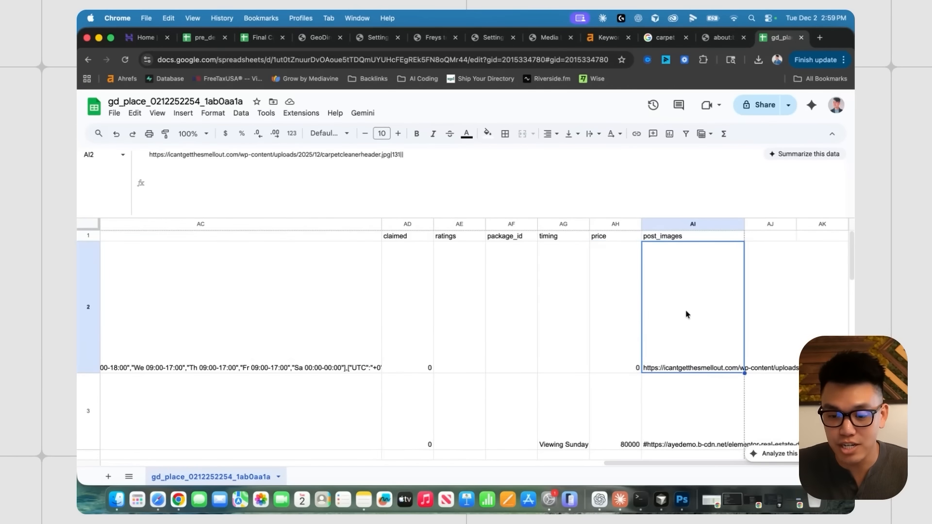
scroll(621, 330, "down", 1)
scroll(679, 330, "up", 1)
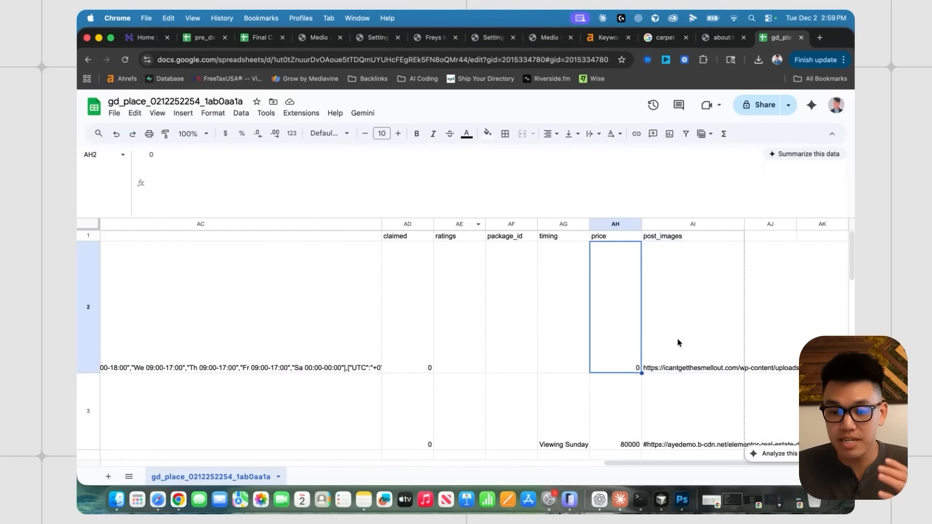
left_click(678, 339)
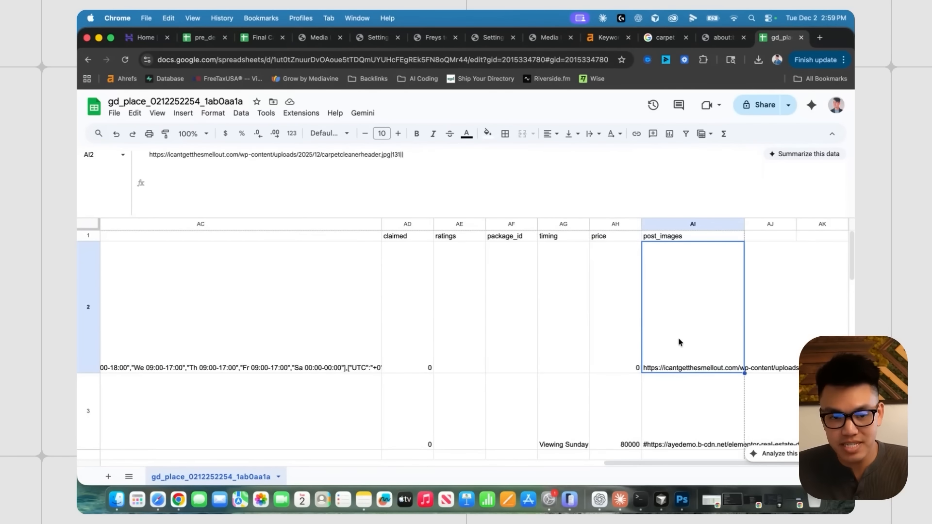
left_click_drag(170, 154, 425, 156)
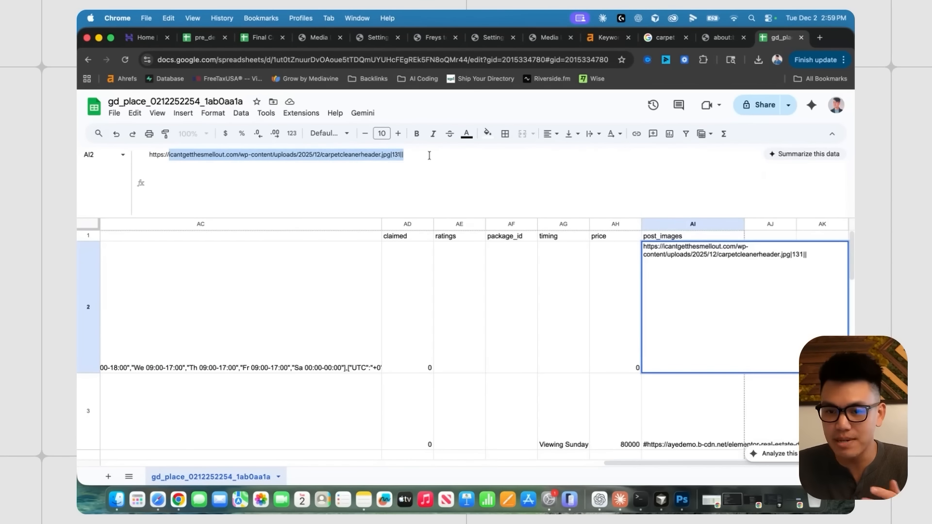
left_click(314, 43)
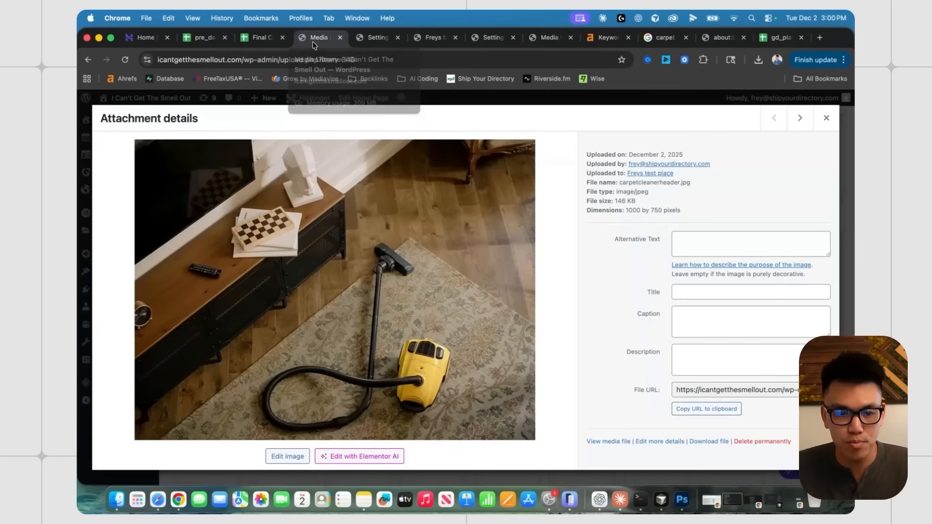
- Select the File URL of the vacuum image in the WordPress media library
left_click(826, 118)
scroll(171, 267, "up", 4)
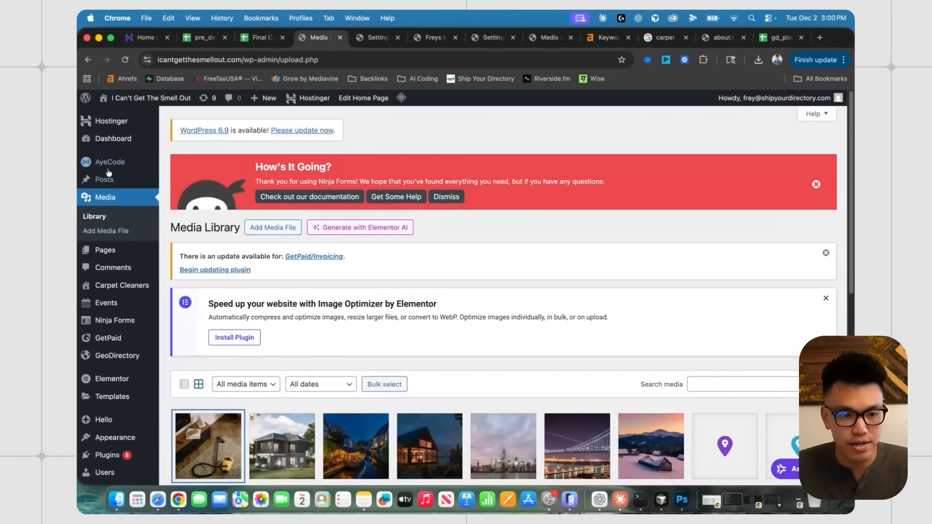
scroll(108, 173, "down", 3)
left_click(208, 323)
left_click(712, 392)
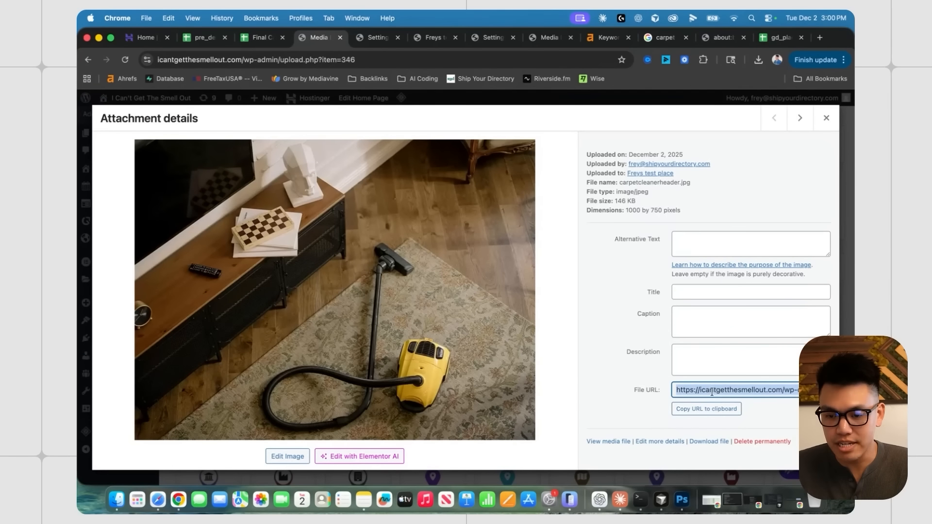
left_click(779, 389)
- Back in the gd_place spreadsheet, select the price cell AH2
left_click(779, 37)
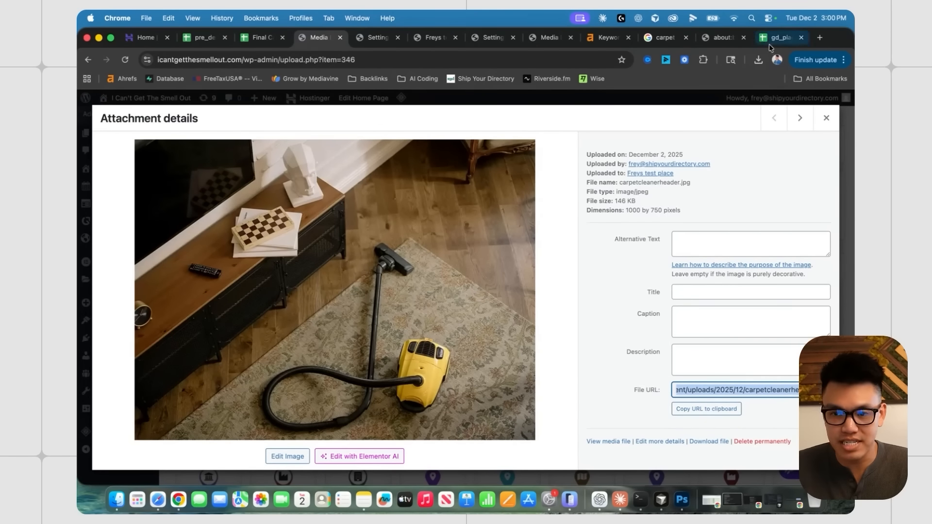
left_click(614, 335)
left_click(653, 329)
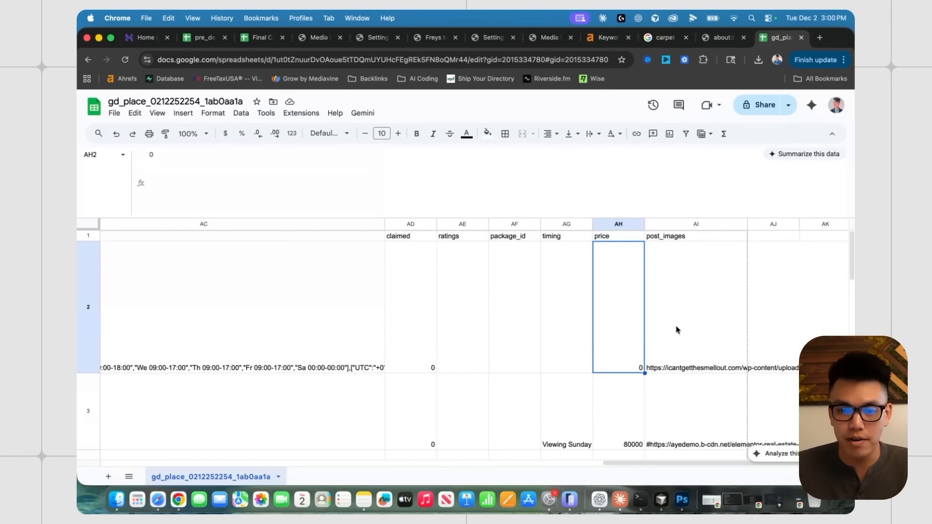
- Recheck the post_images and price cells, then select the post_author value in E2
left_click(662, 327)
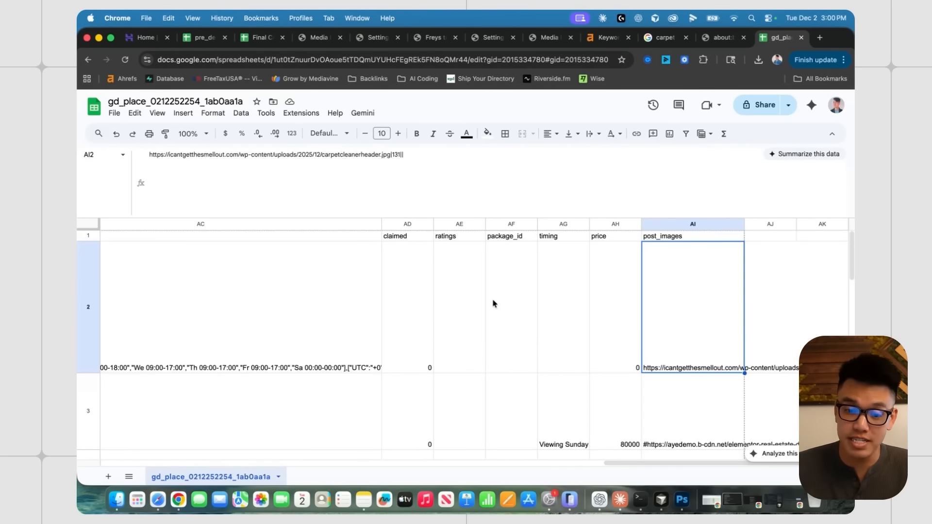
left_click(616, 313)
scroll(475, 328, "left", 6)
scroll(475, 328, "left", 15)
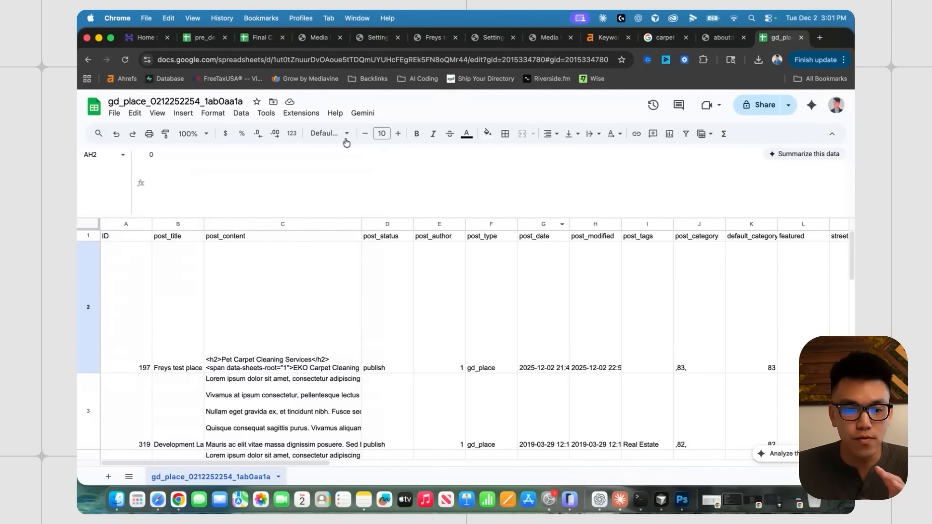
left_click(260, 37)
left_click(779, 37)
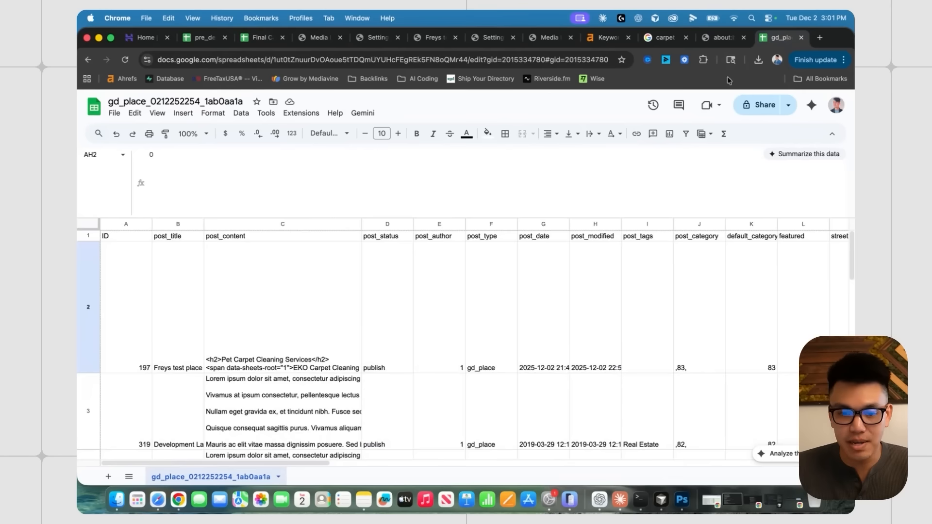
scroll(440, 311, "right", 5)
left_click(370, 258)
scroll(370, 258, "left", 2)
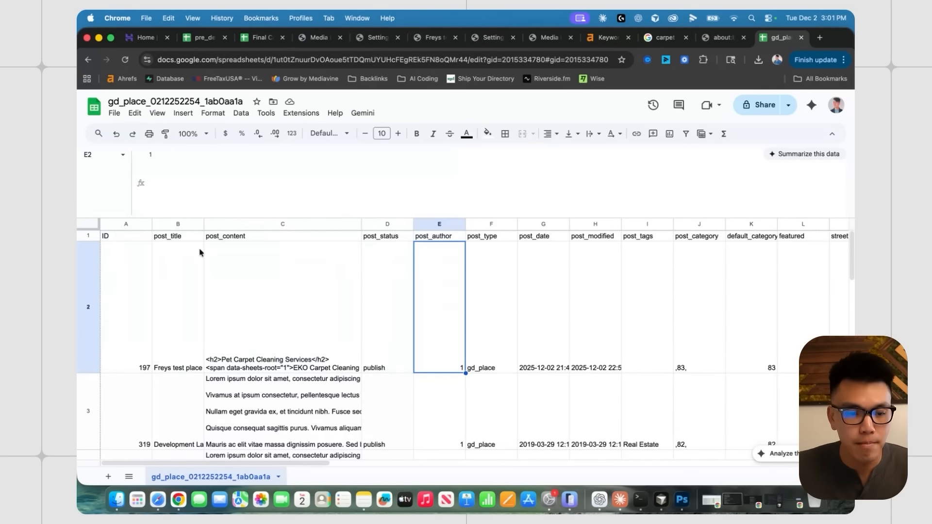
- Review the header cells from ID through featured and business_hours, then the Freys test place title
left_click(124, 238)
left_click(176, 236)
left_click(285, 238)
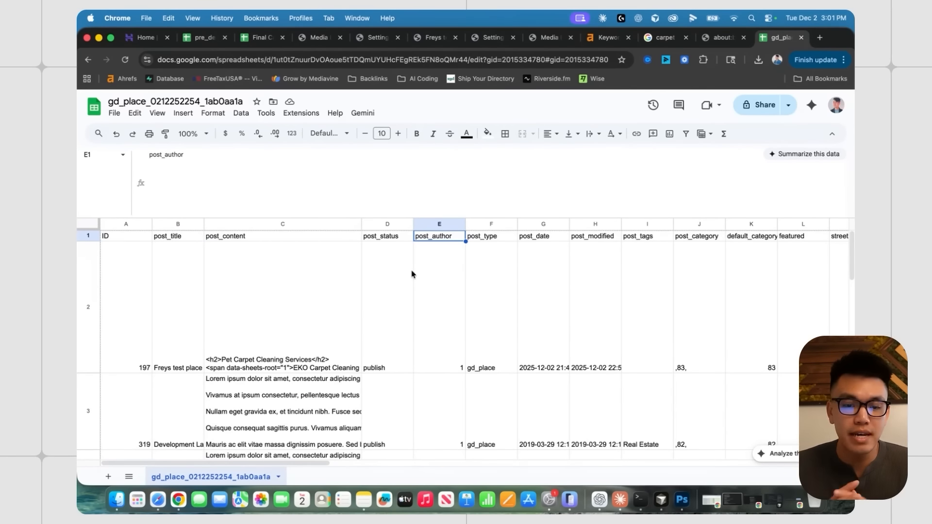
left_click(386, 237)
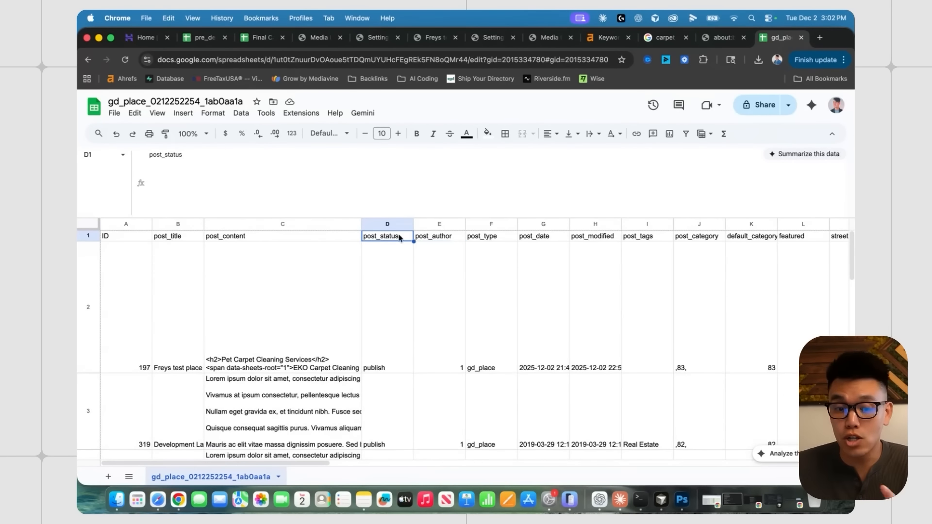
left_click(426, 241)
left_click(479, 240)
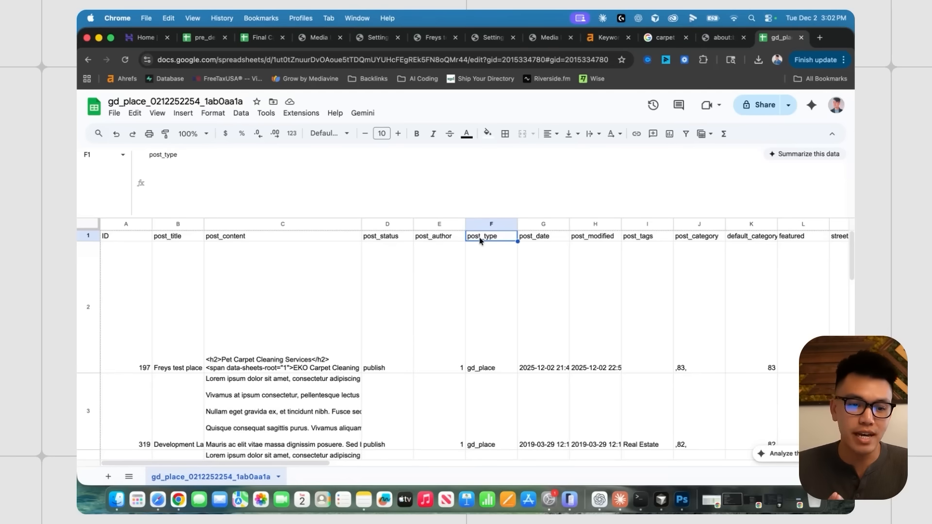
scroll(558, 240, "right", 4)
left_click(631, 238)
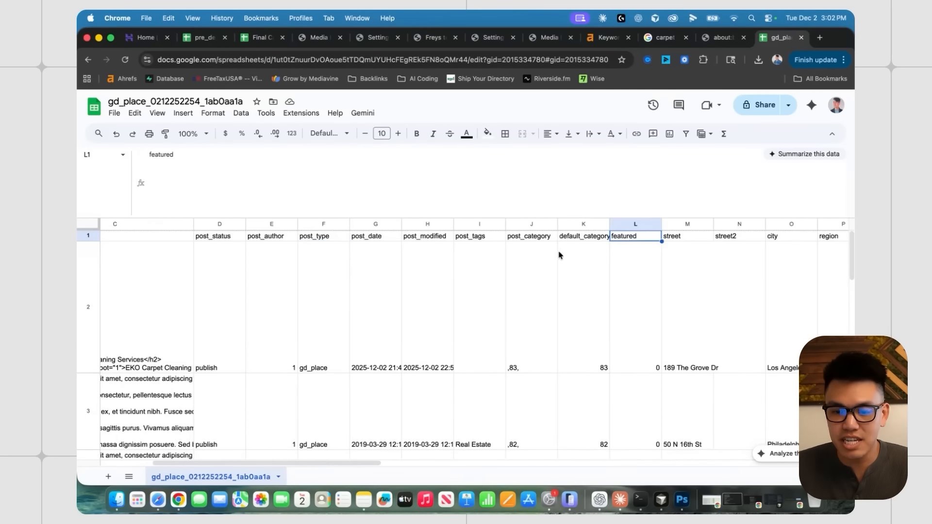
scroll(602, 245, "right", 8)
scroll(596, 247, "right", 10)
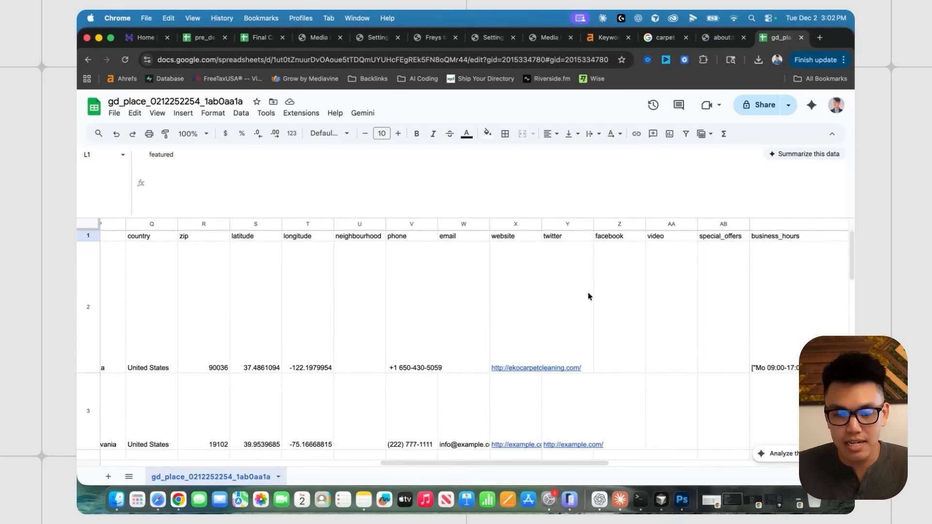
scroll(588, 295, "left", 15)
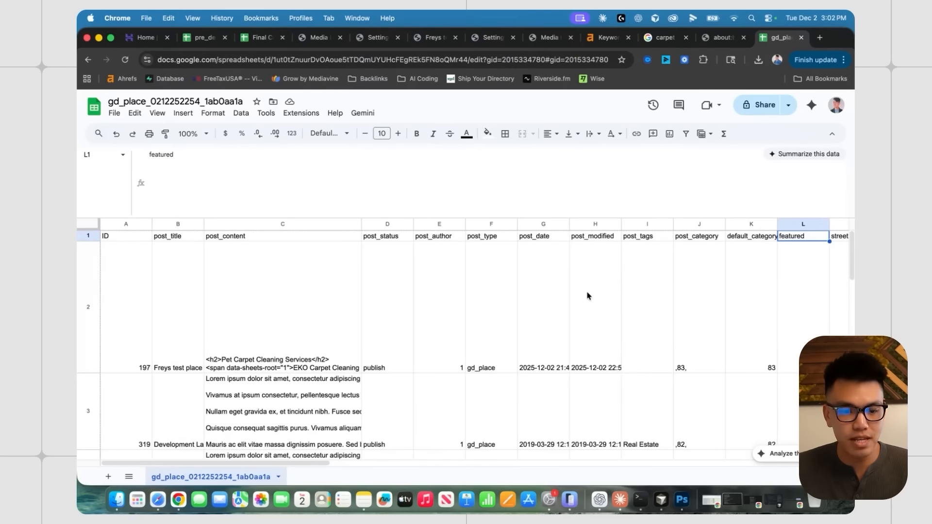
left_click(174, 272)
left_click(258, 39)
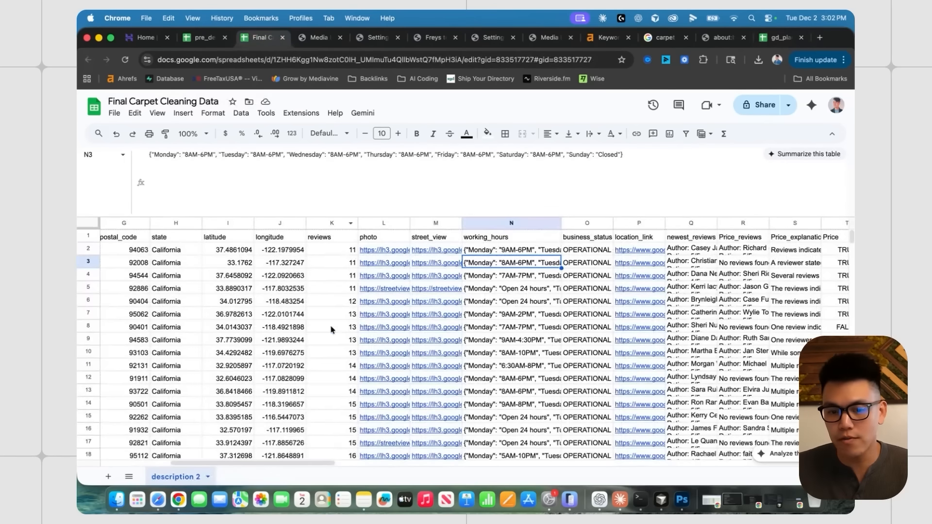
scroll(320, 323, "left", 8)
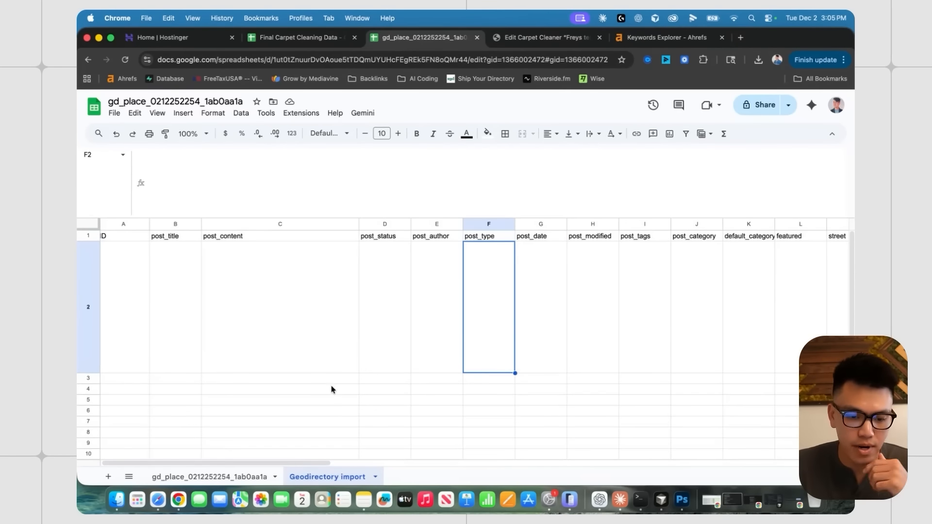
left_click(223, 475)
left_click(231, 247)
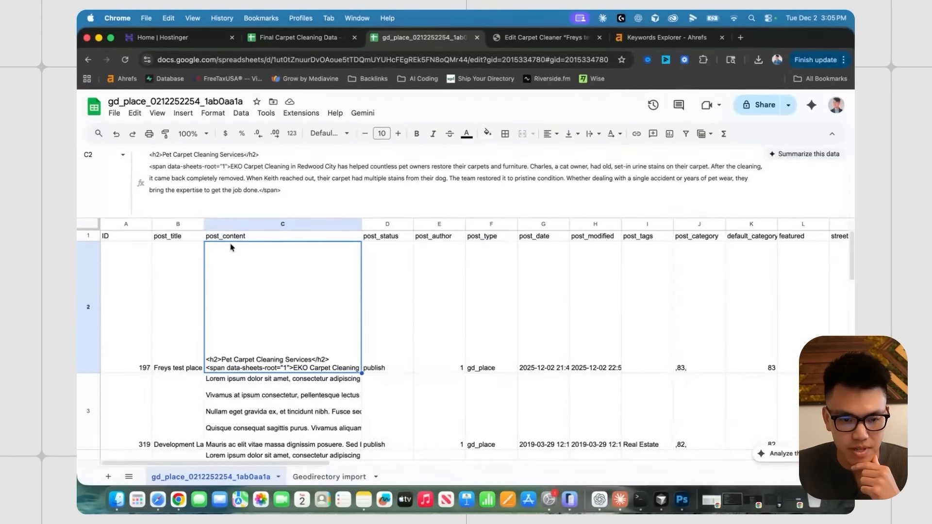
left_click(313, 480)
key("ctrl+shift+Tab")
scroll(196, 282, "up", 2)
left_click(151, 278)
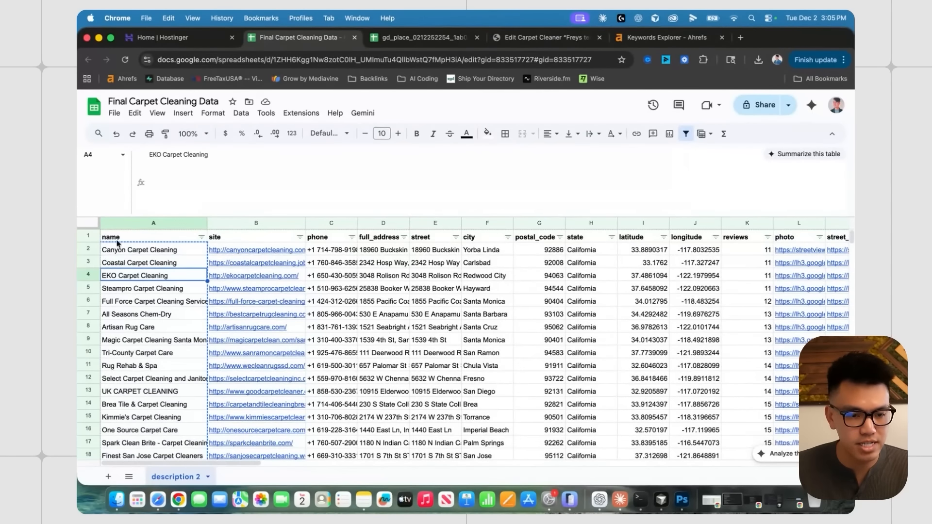
left_click(422, 39)
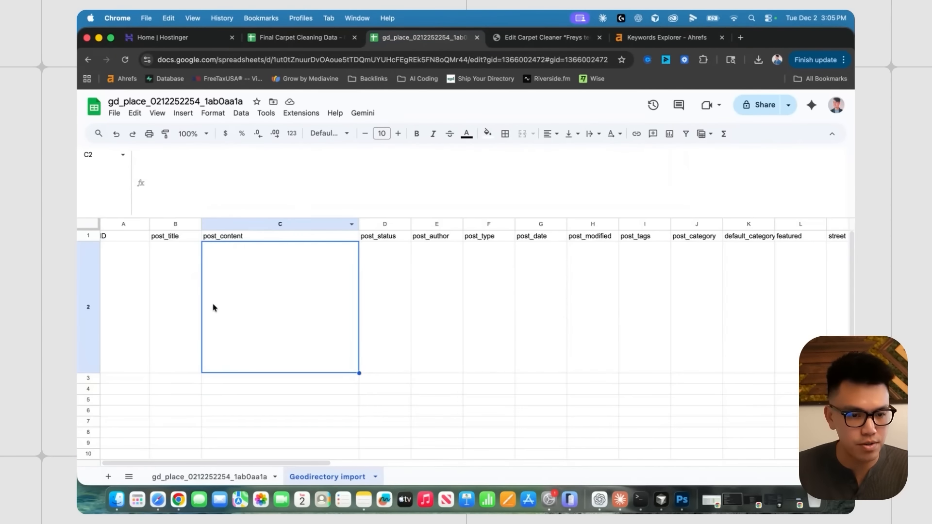
left_click(184, 291)
type("Canyon Carpet Cleaning Coastal Carpet Cleaning EKO Carpet Cleaning Steampro Carpet Cleaning Full Force Carpet Cleaning Service All Seasons Chem-Dry Artisan Rug Care Magic Carpet Cleaning Santa Monica Tri-County Carpet Care")
left_click(272, 316)
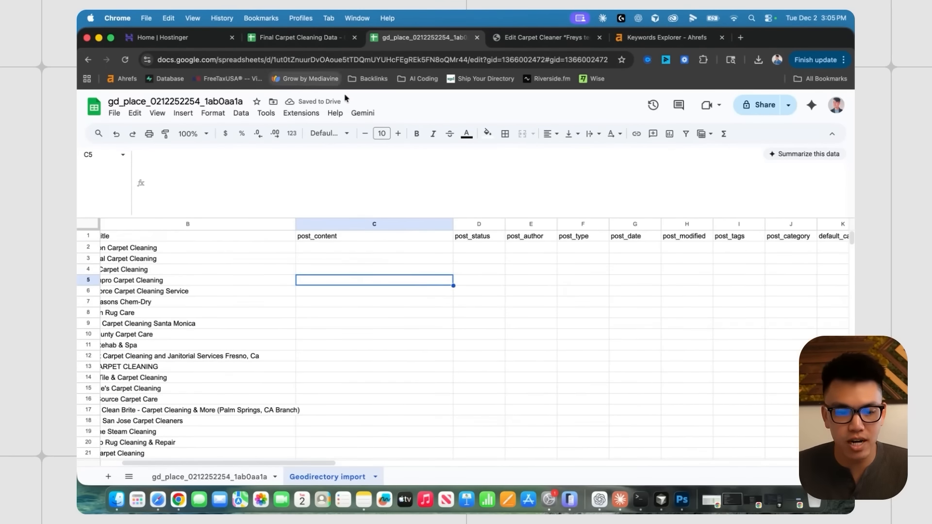
left_click(298, 38)
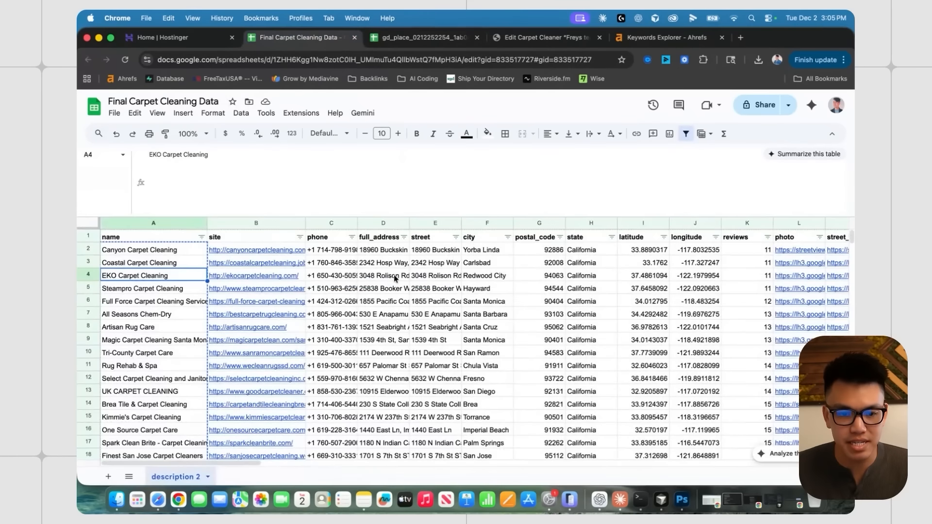
left_click(396, 279)
scroll(388, 281, "right", 10)
scroll(388, 281, "left", 5)
left_click(335, 250)
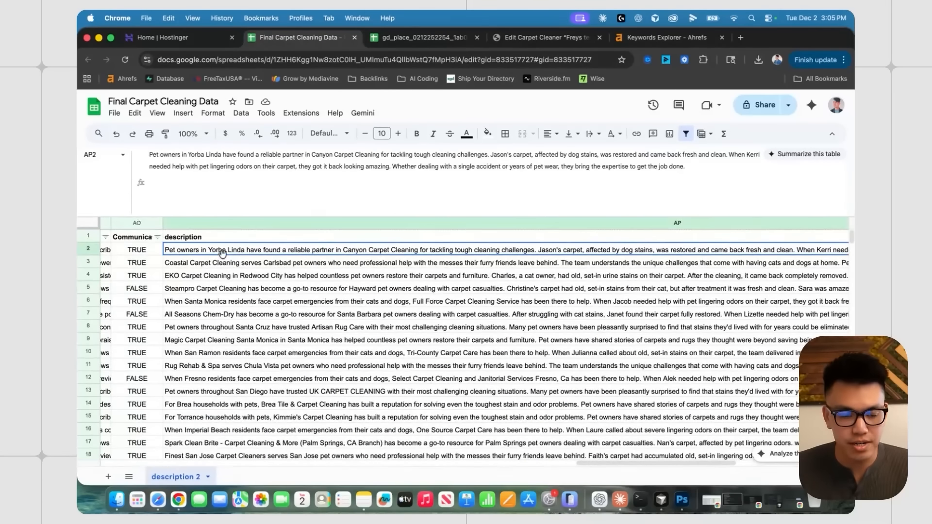
left_click(375, 38)
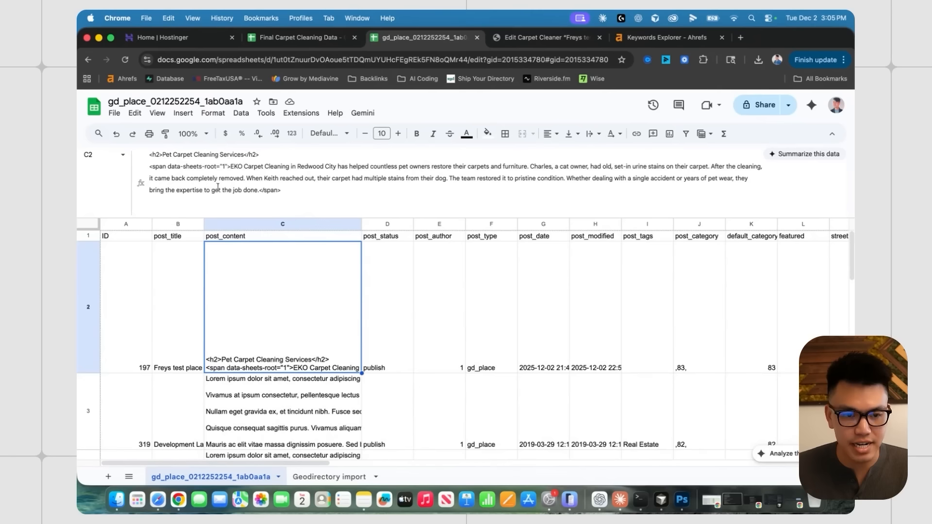
left_click_drag(163, 154, 255, 148)
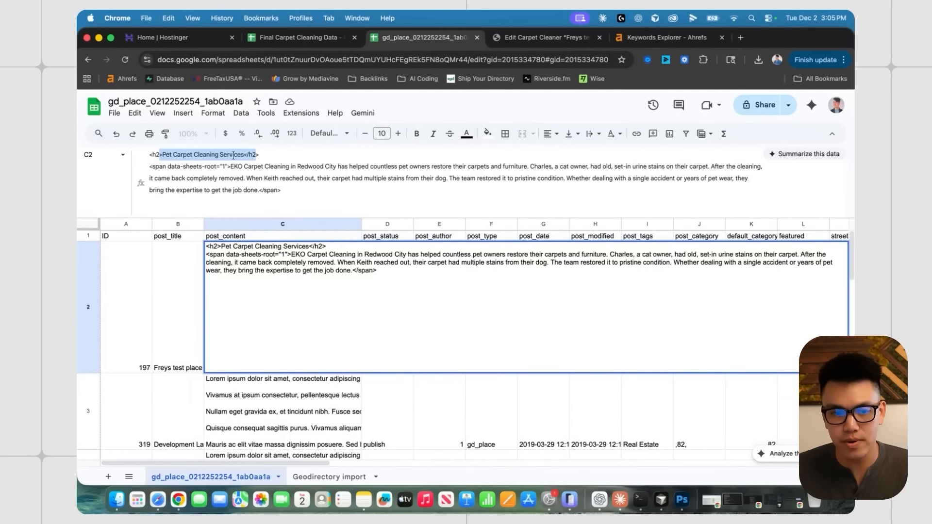
left_click(233, 155)
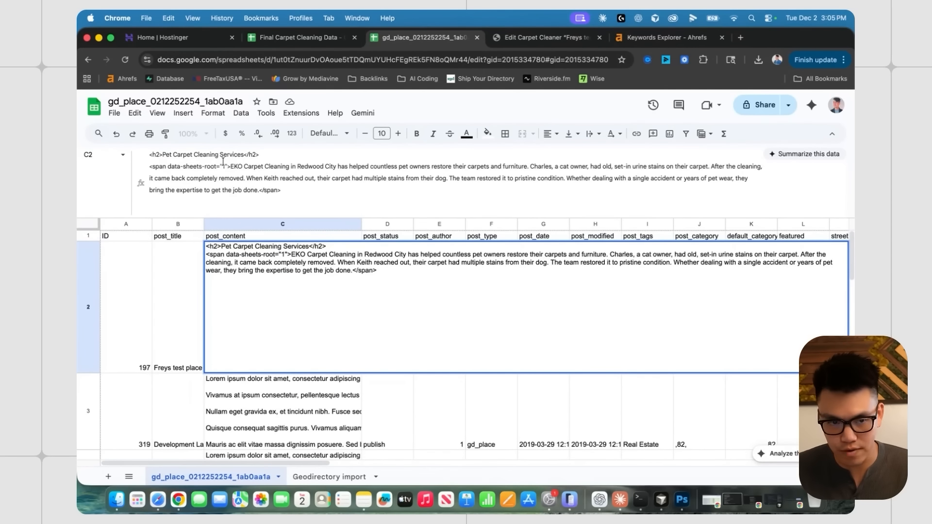
left_click_drag(231, 167, 278, 190)
left_click(272, 193)
left_click(291, 415)
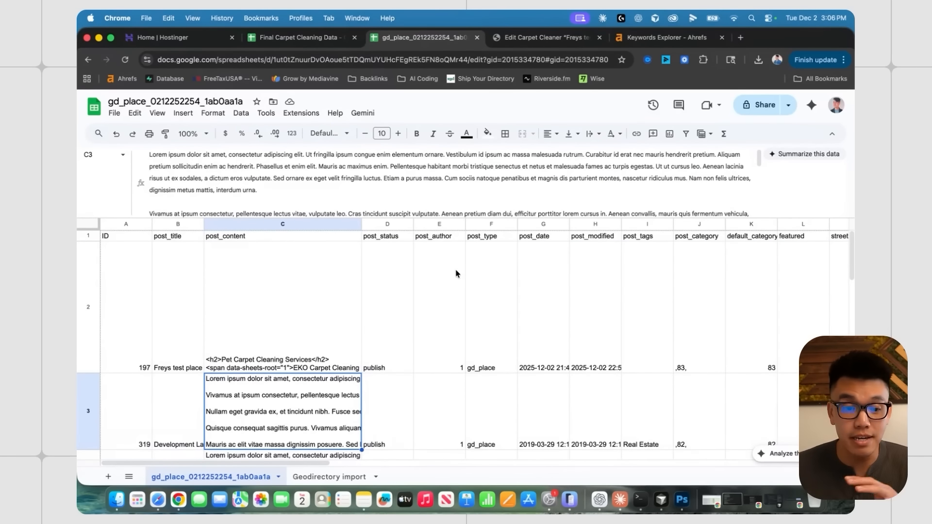
- Review the H2 heading in the earlier ChatGPT prompt
left_click(599, 500)
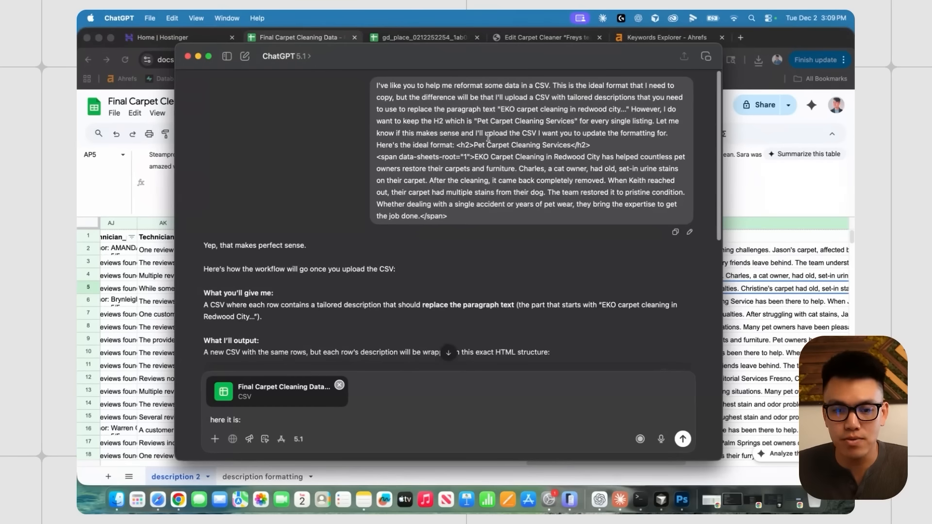
left_click_drag(457, 147, 593, 145)
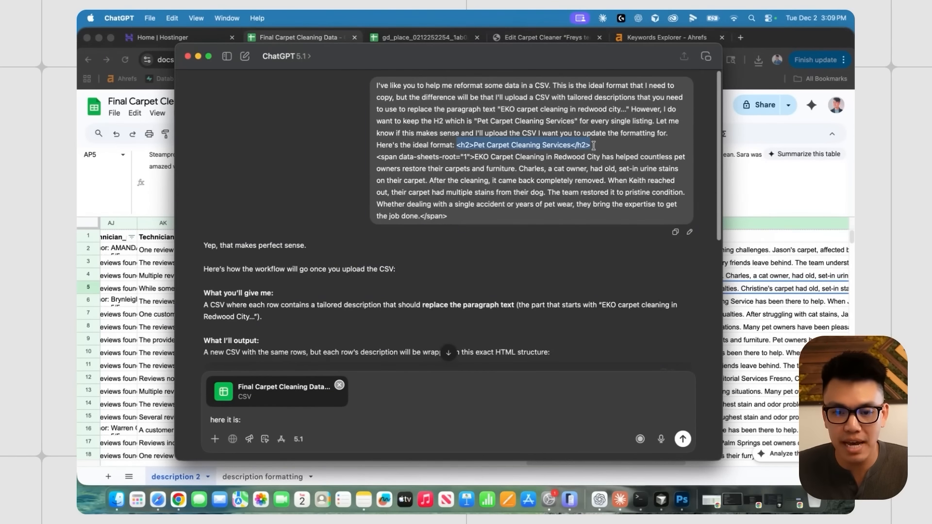
left_click(449, 178)
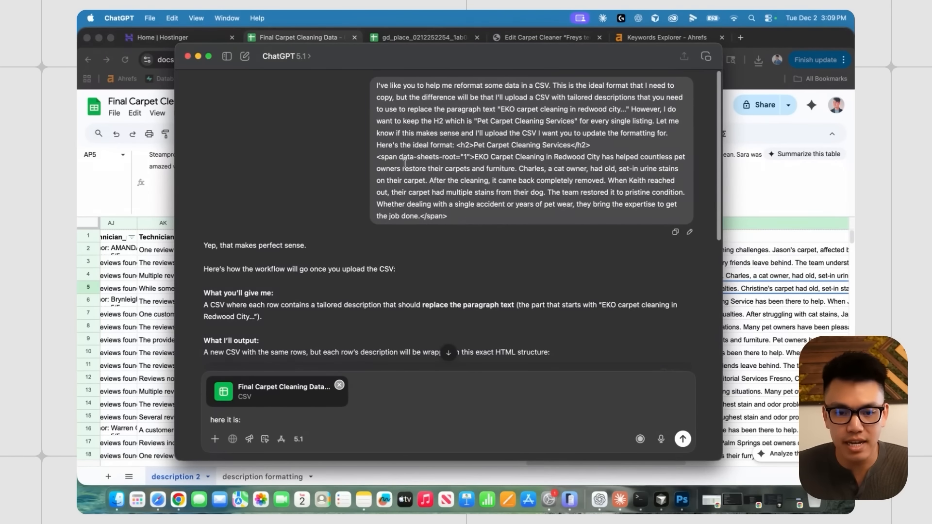
- Select all of the HTML text in the test listing's post_content cell C2
left_click(778, 198)
left_click(423, 38)
key("Return")
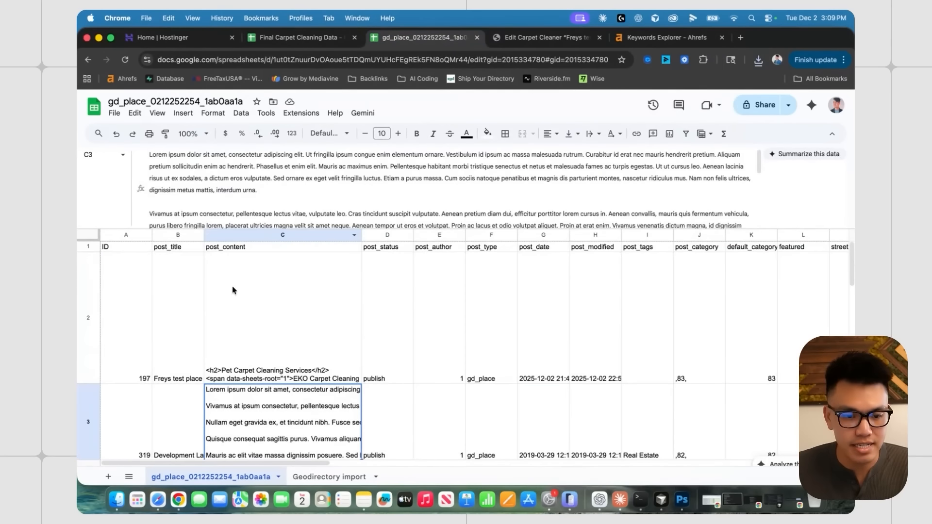
left_click(252, 337)
triple_click(299, 193)
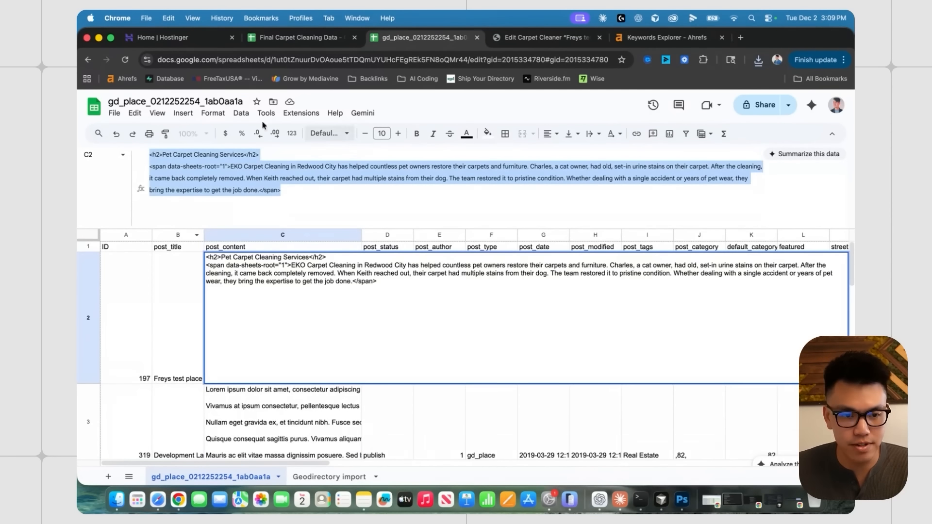
- Read ChatGPT's h2-and-span reply and trim the colon from the 'here it is' draft
left_click(599, 499)
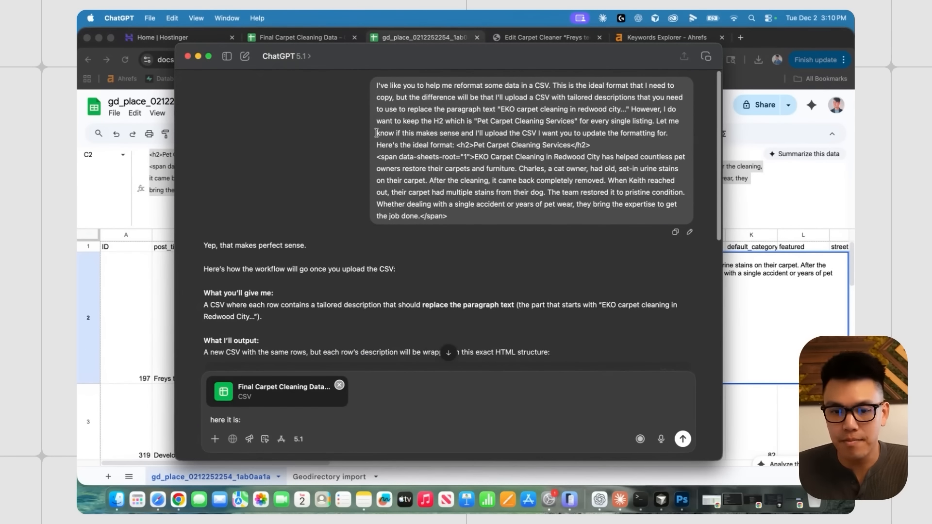
left_click_drag(377, 133, 664, 132)
scroll(444, 204, "down", 5)
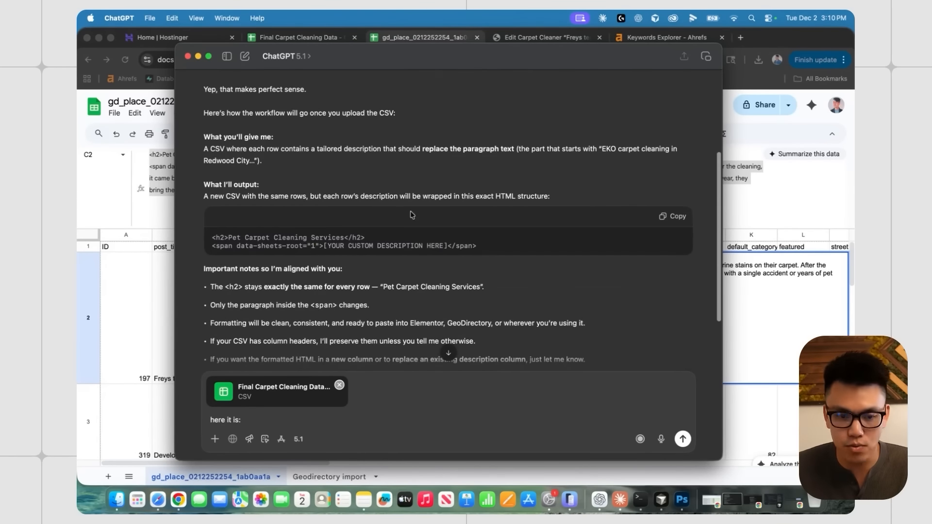
scroll(351, 208, "down", 3)
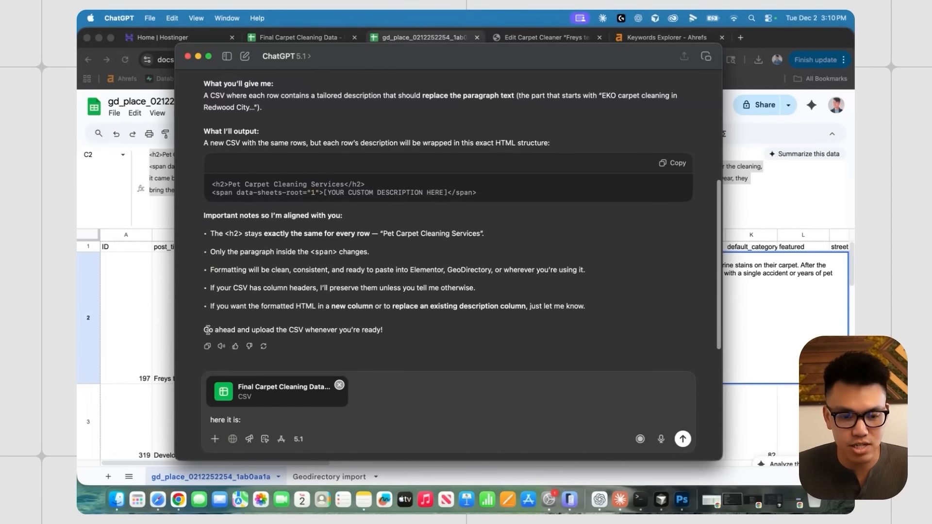
left_click_drag(208, 330, 387, 329)
left_click(355, 292)
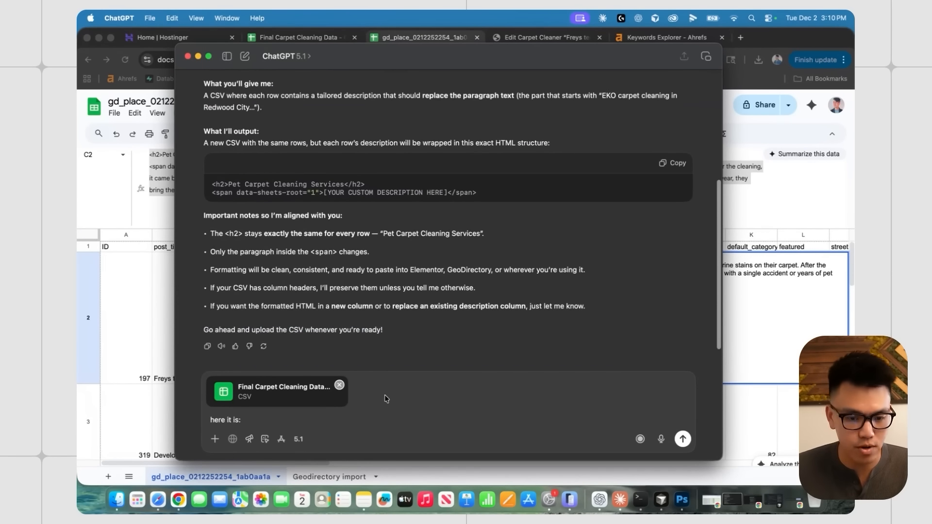
key("BackSpace")
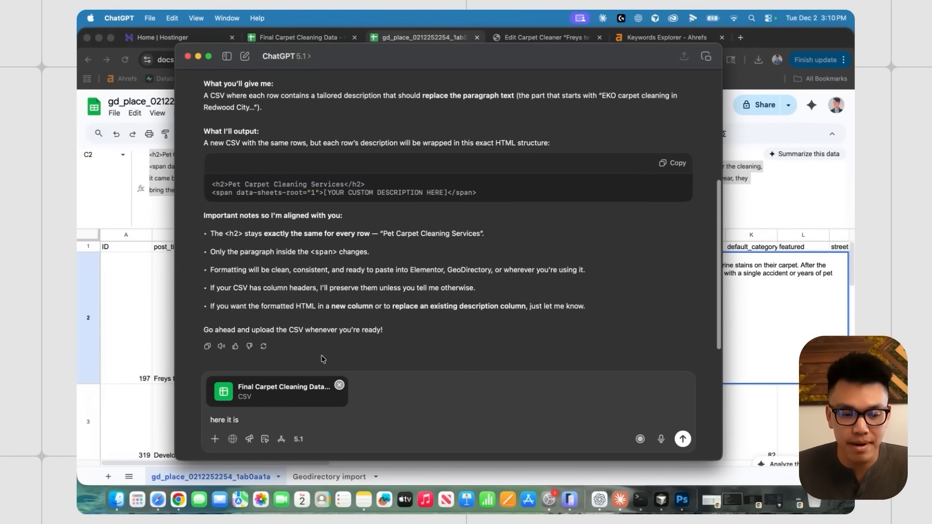
left_click(152, 361)
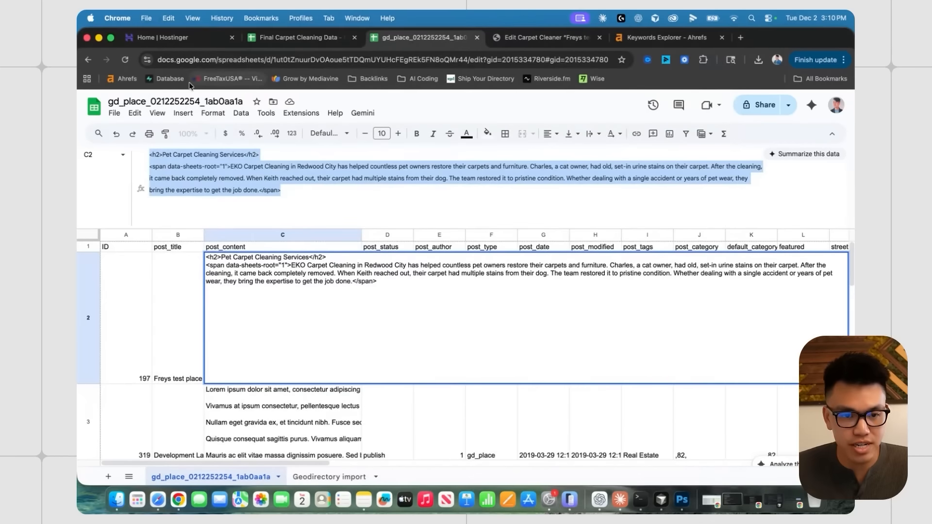
- Open the description formatting sheet and step through column B to the Steampro description in B5
left_click(297, 37)
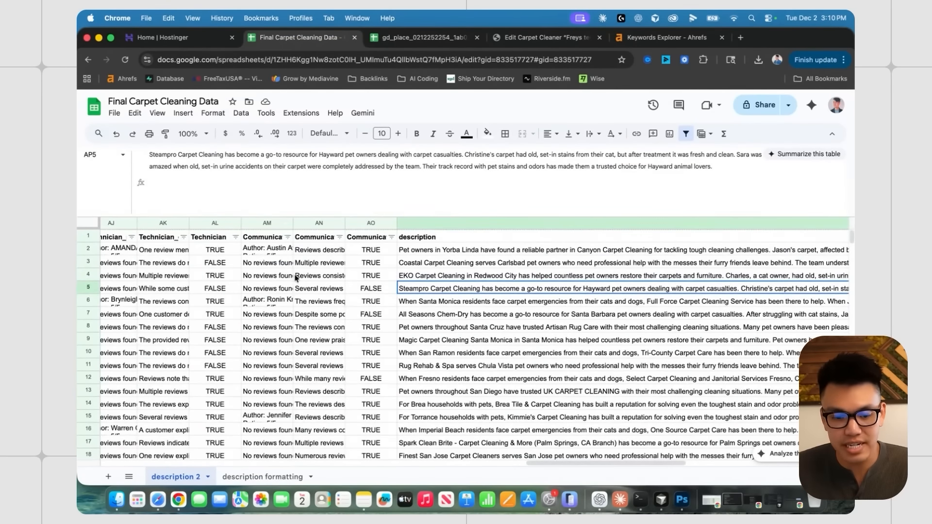
scroll(296, 277, "left", 20)
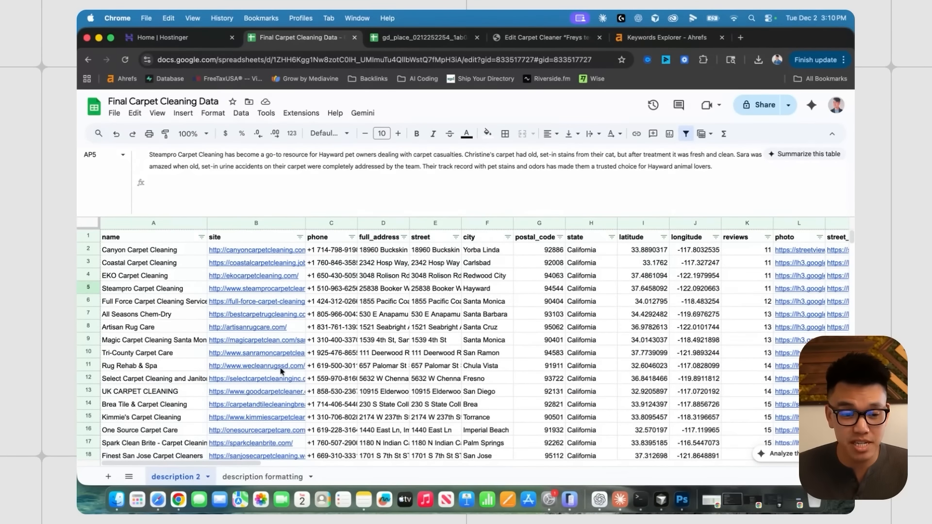
scroll(340, 291, "right", 20)
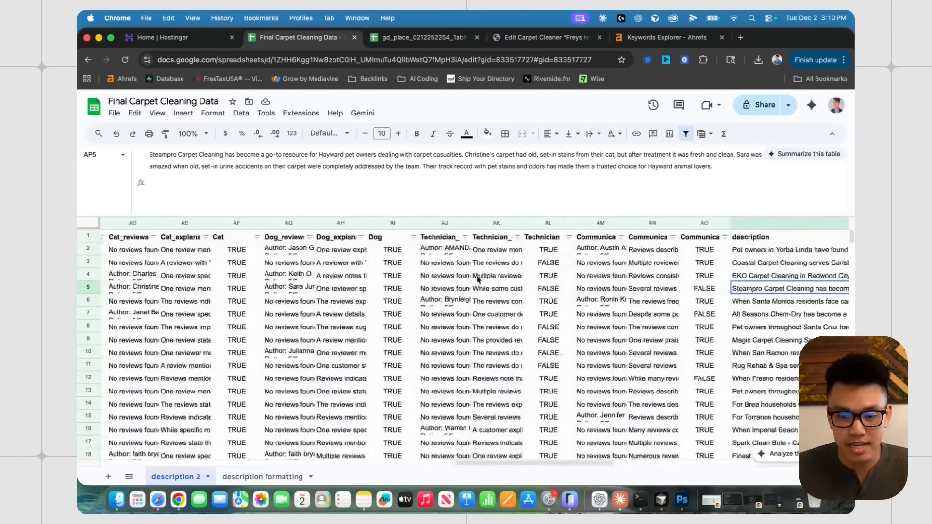
left_click(262, 477)
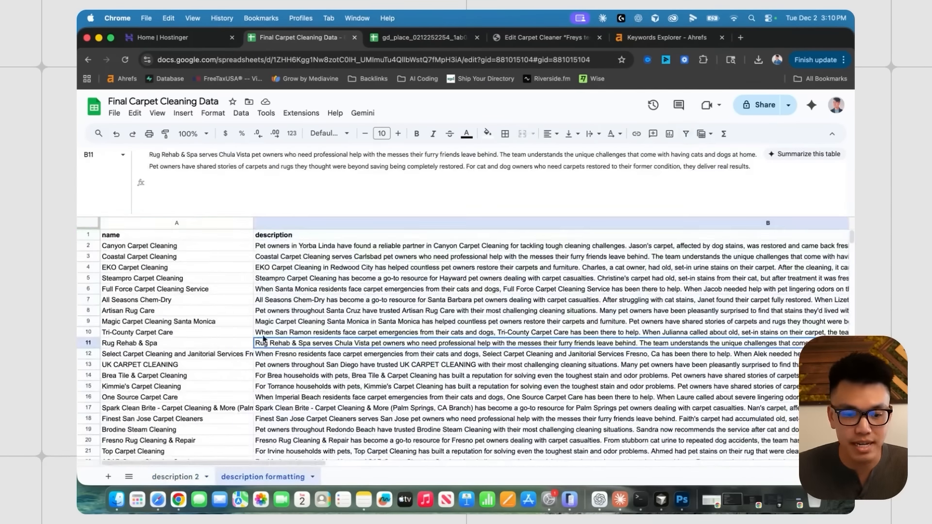
left_click(315, 305)
key("Down")
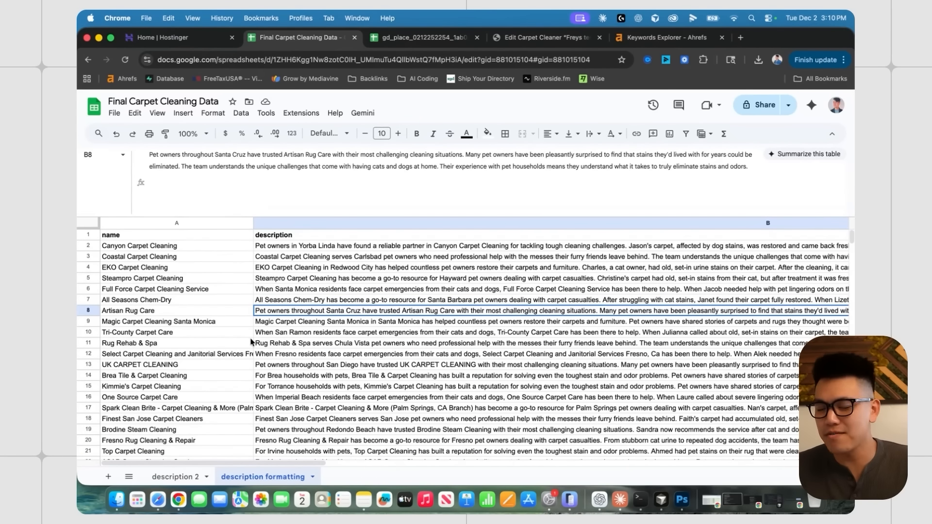
key("Up")
key("Up")
key("Up")
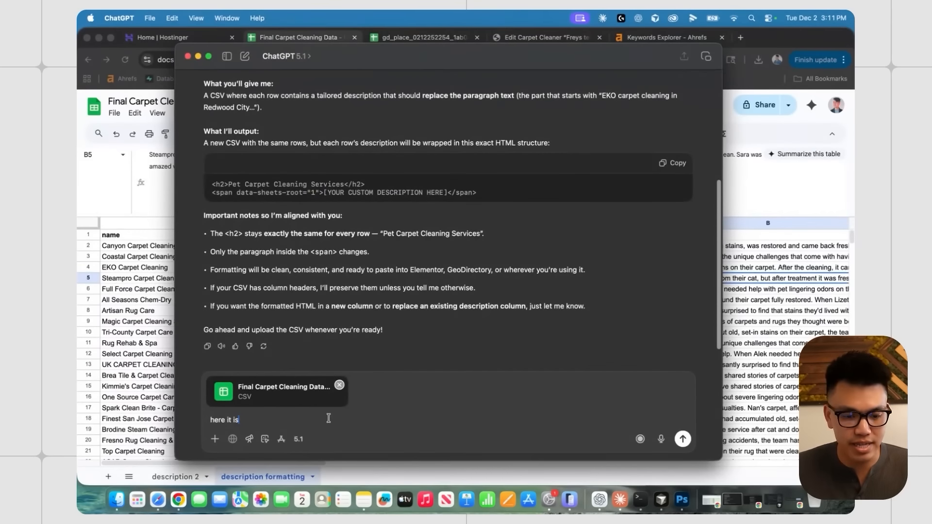
- Ask ChatGPT to use column B's descriptions in the HTML format and save the updated CSV to the Desktop
type("please r")
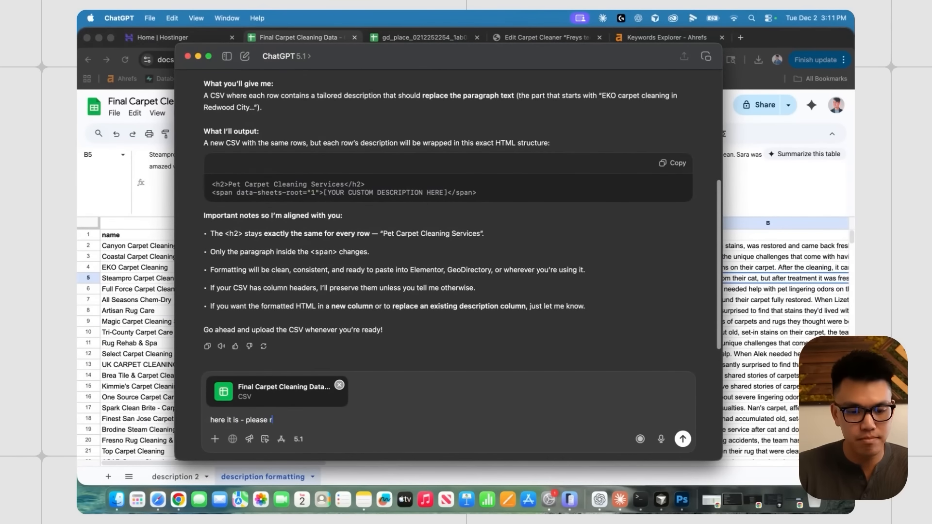
type("eference column B ")
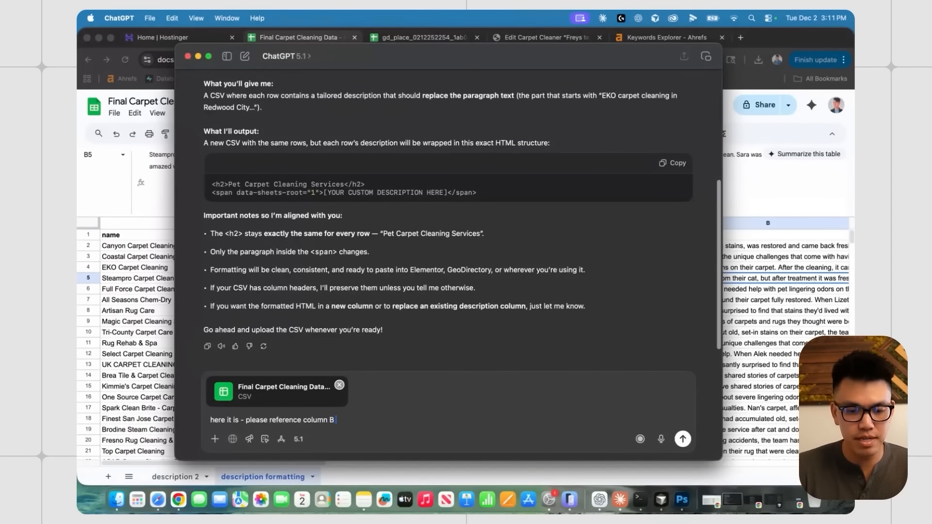
type("which has all the descriptions you need to r")
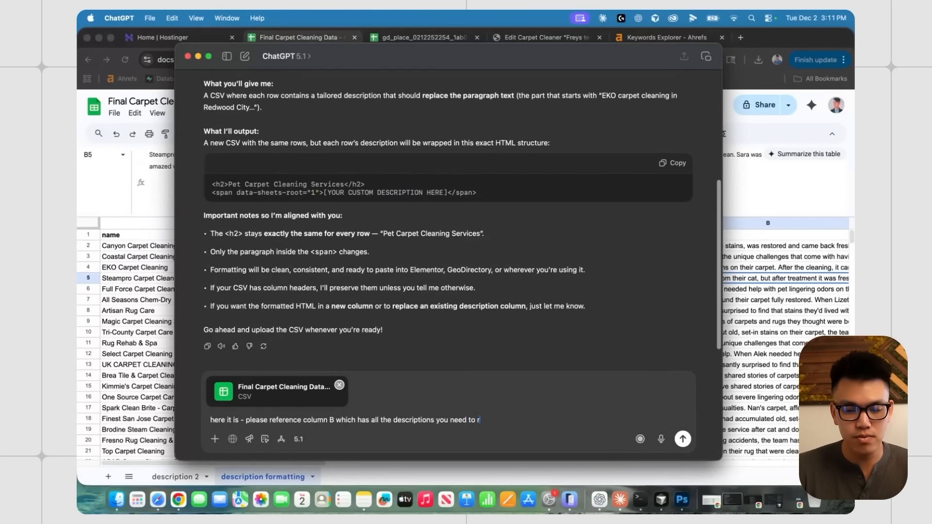
type("eplace the paragraph text w")
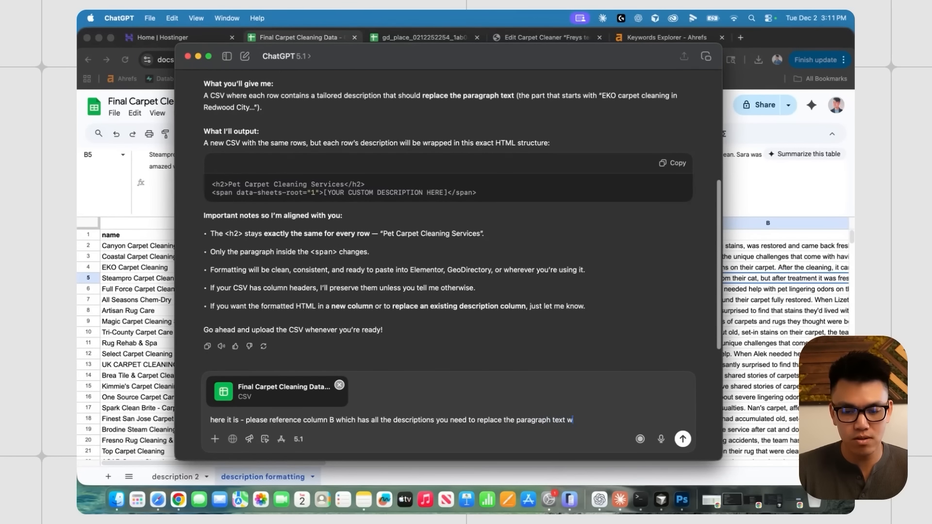
type("hen updating the format")
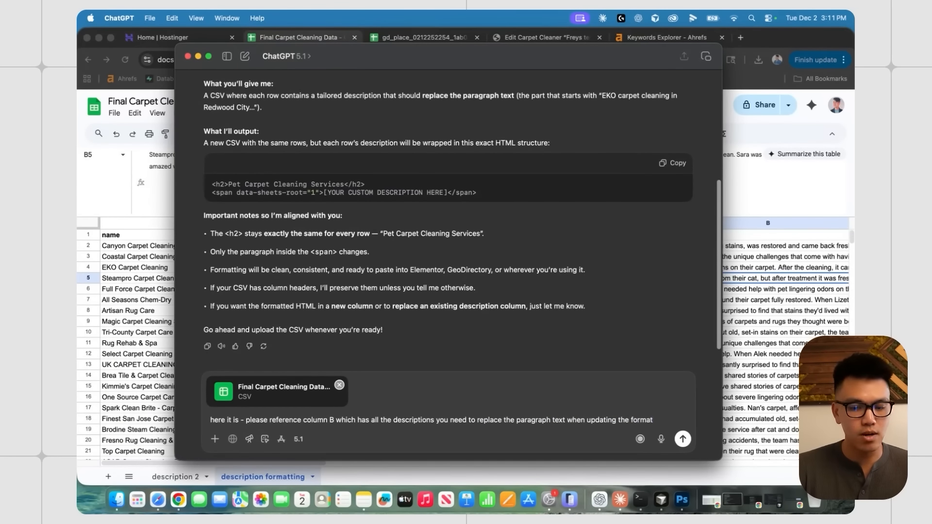
key("Return")
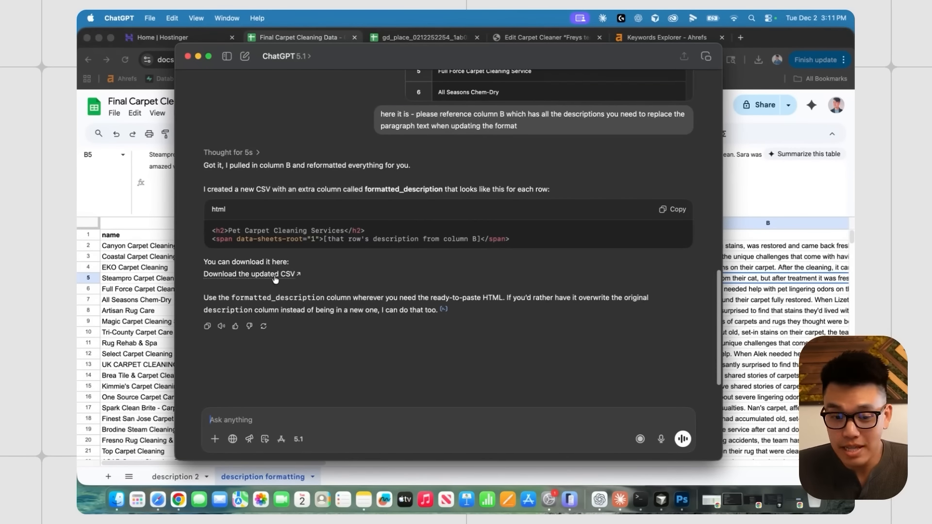
left_click(275, 279)
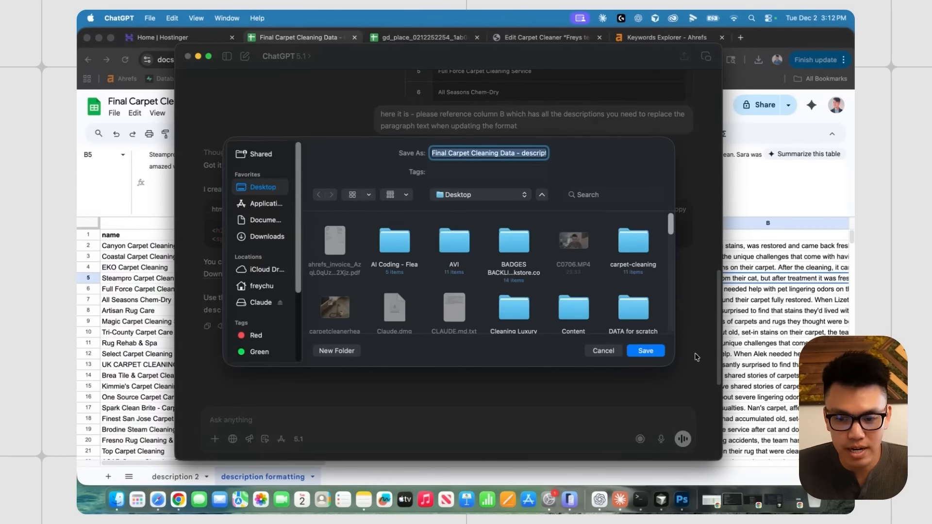
left_click(649, 349)
left_click(160, 273)
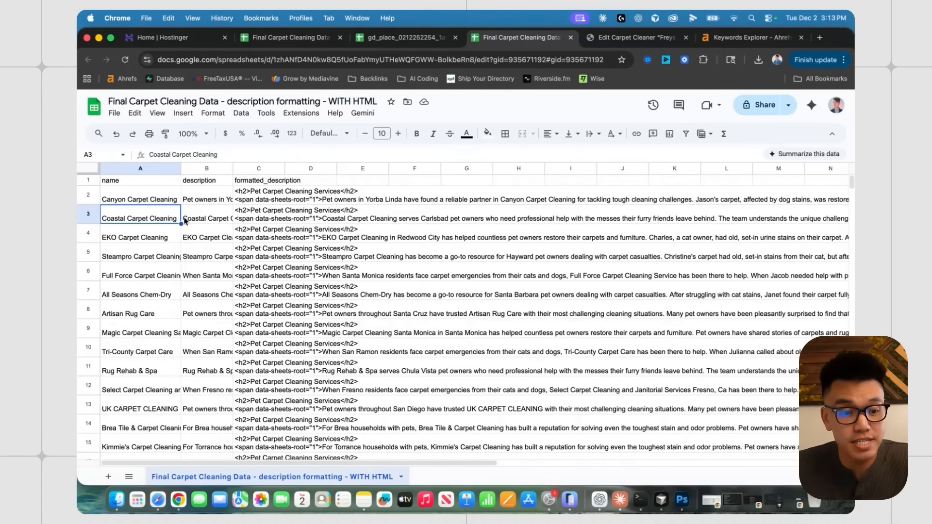
- Widen column B, auto-fit the formatted_description column, and enlarge the formula bar
left_click(204, 201)
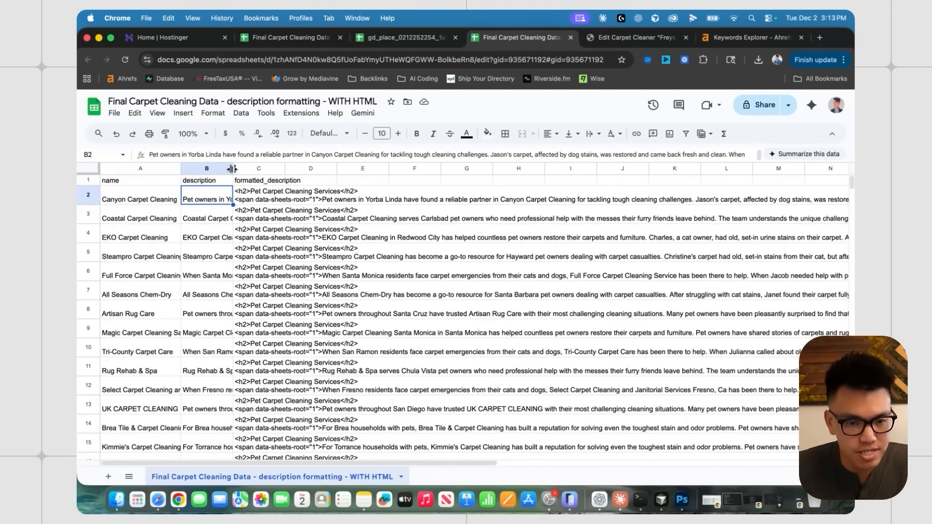
left_click_drag(233, 168, 453, 168)
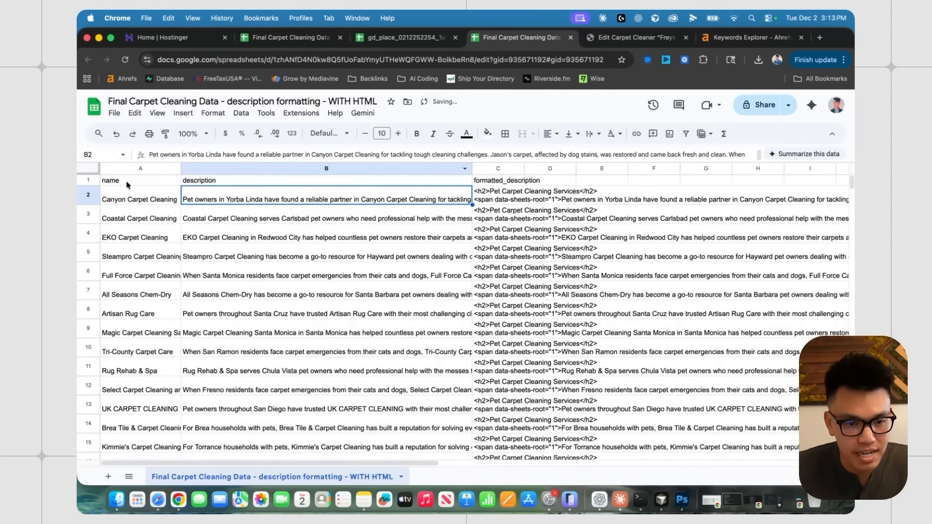
left_click(336, 185)
scroll(337, 184, "right", 1)
scroll(337, 185, "right", 2)
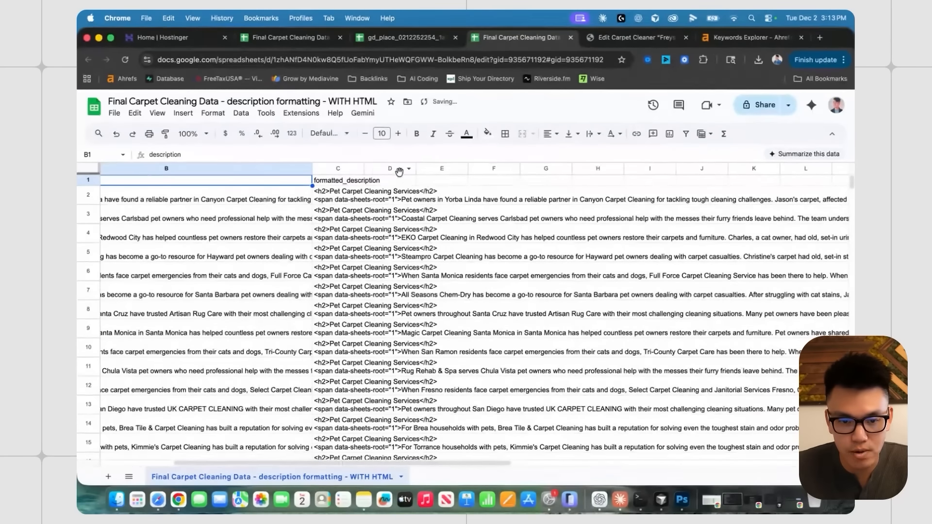
double_click(364, 168)
left_click(355, 200)
left_click_drag(313, 164, 377, 281)
scroll(411, 348, "left", 3)
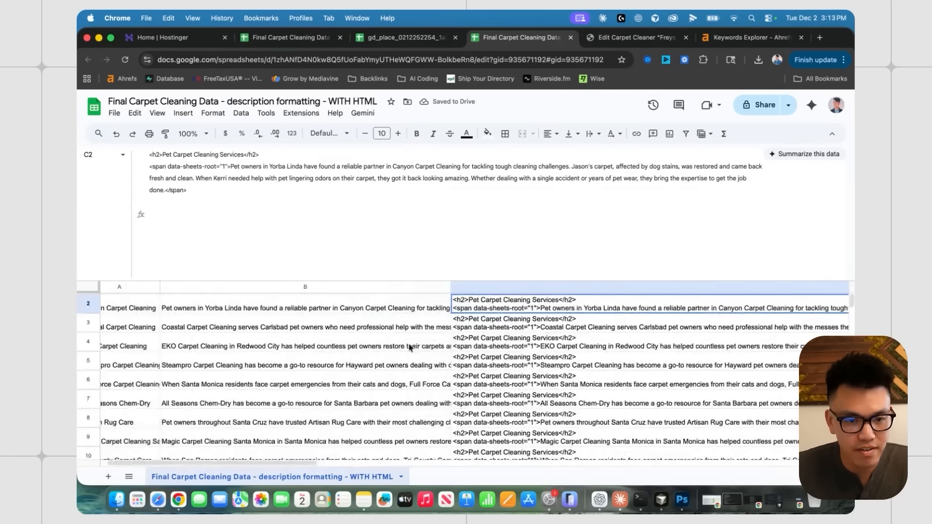
- Compare the plain and HTML descriptions of the first two listings, including C3's h2 heading
left_click(286, 320)
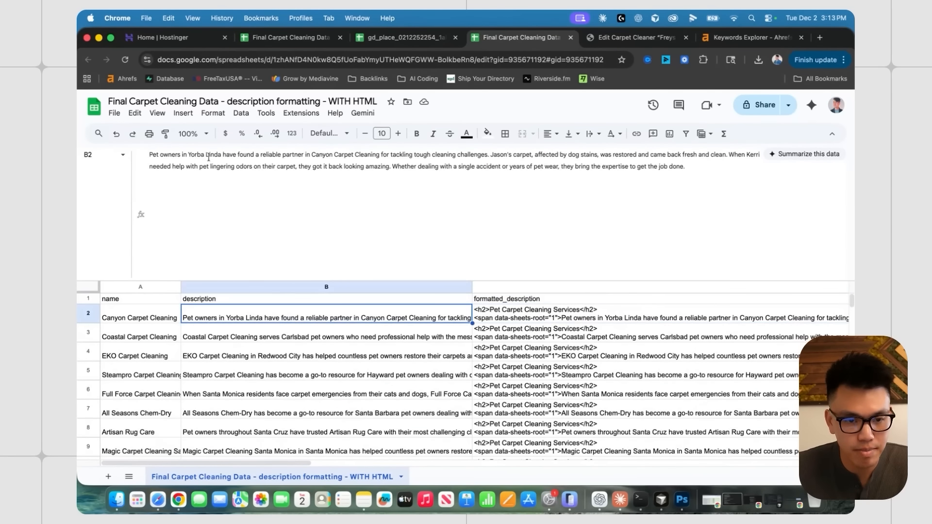
left_click(526, 321)
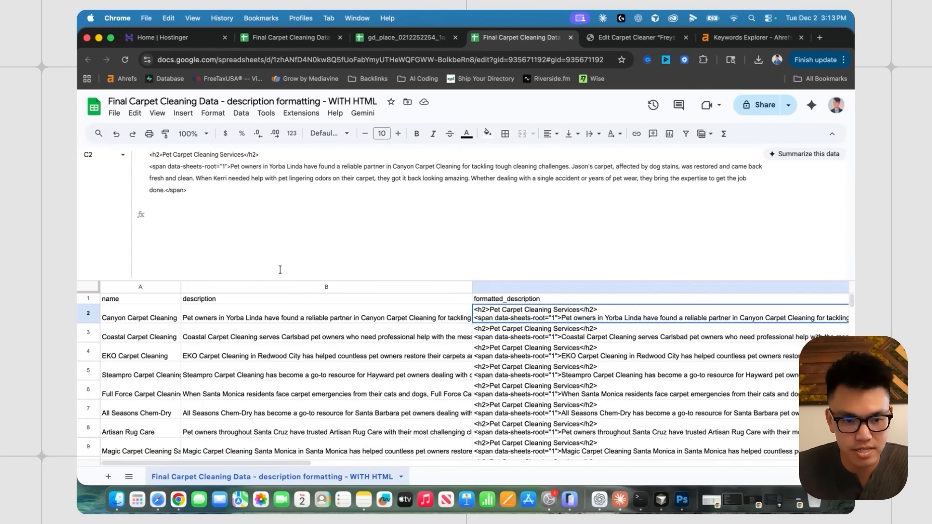
left_click(347, 336)
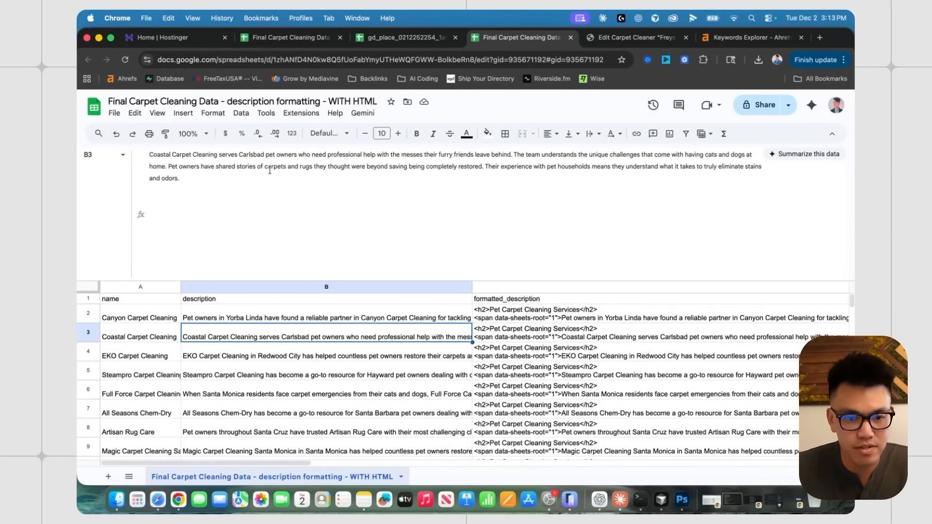
left_click(514, 335)
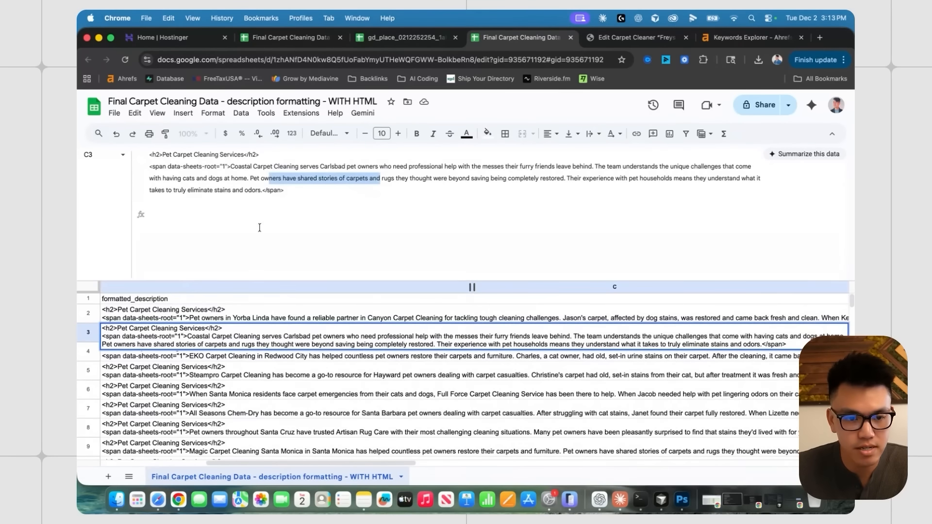
left_click(308, 356)
left_click(291, 339)
scroll(295, 291, "left", 3)
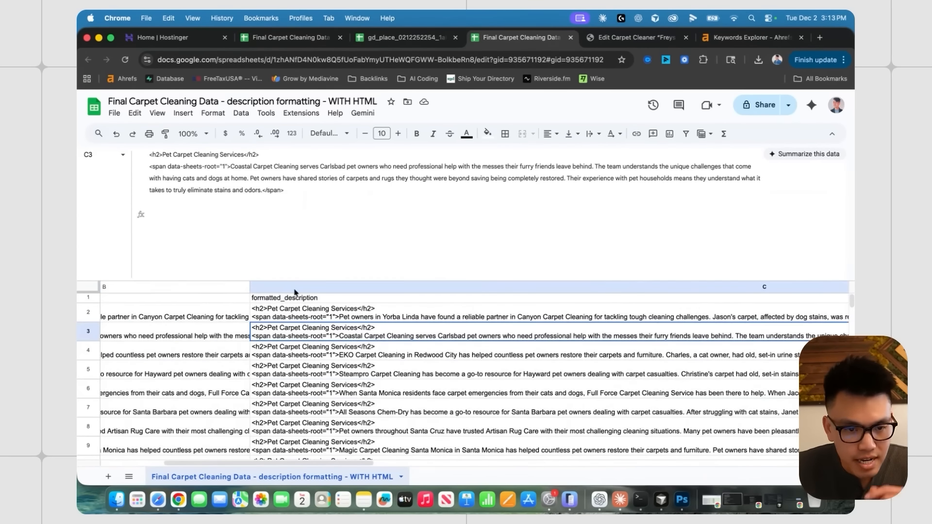
left_click_drag(268, 155, 224, 164)
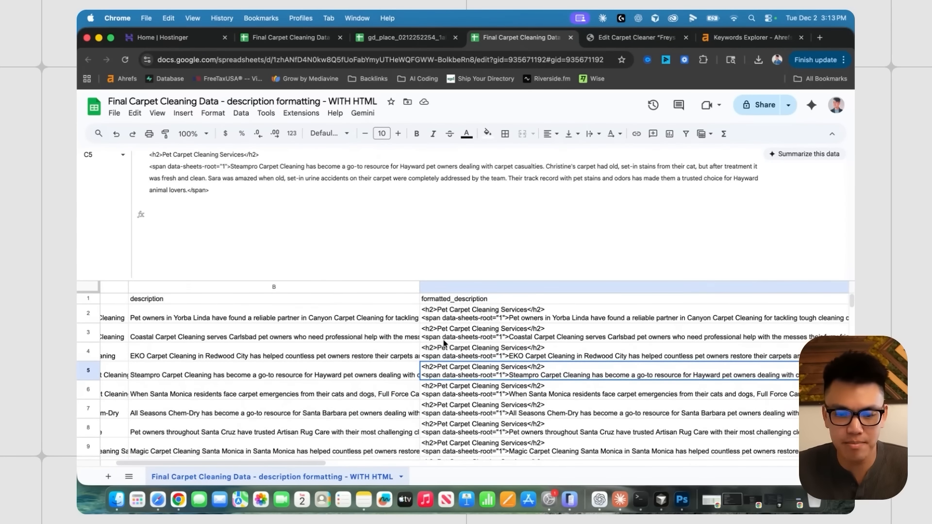
left_click(447, 319)
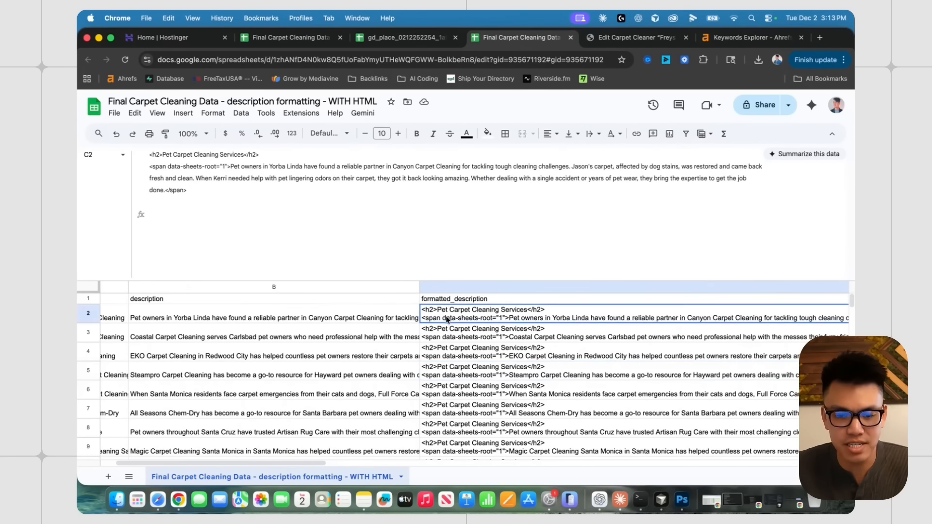
- Inspect the sample listing's post_content HTML in the gd_place spreadsheet
left_click(403, 37)
left_click(223, 179)
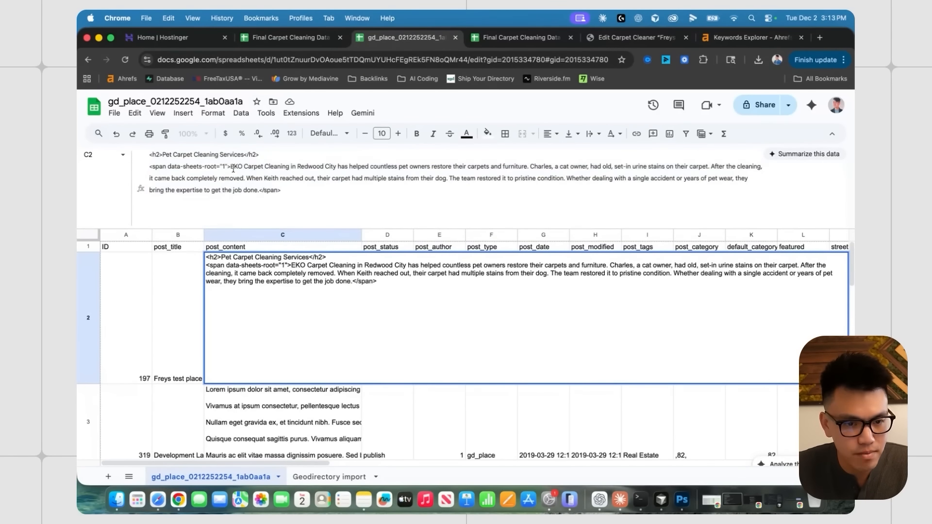
left_click_drag(230, 166, 150, 169)
left_click(330, 428)
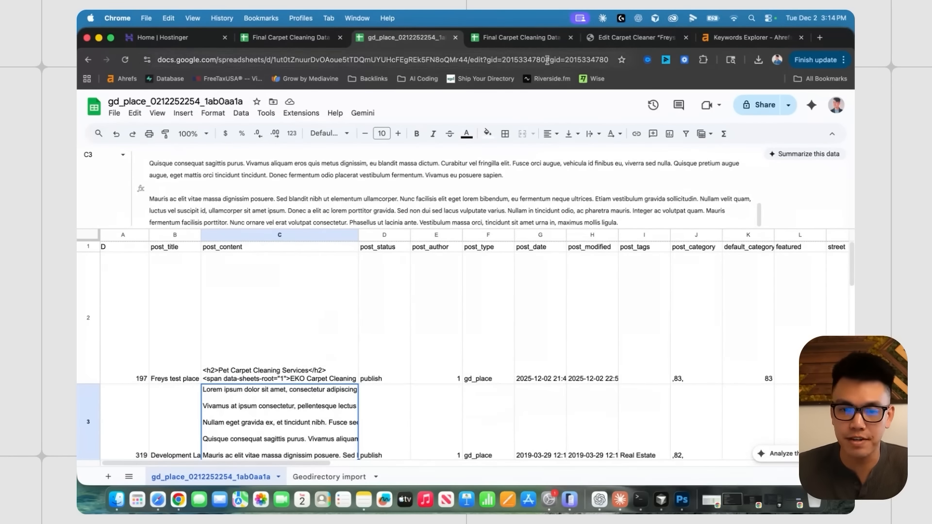
left_click(522, 42)
- Copy all formatted descriptions from C2 down to C396
left_click(368, 332)
scroll(485, 322, "left", 1)
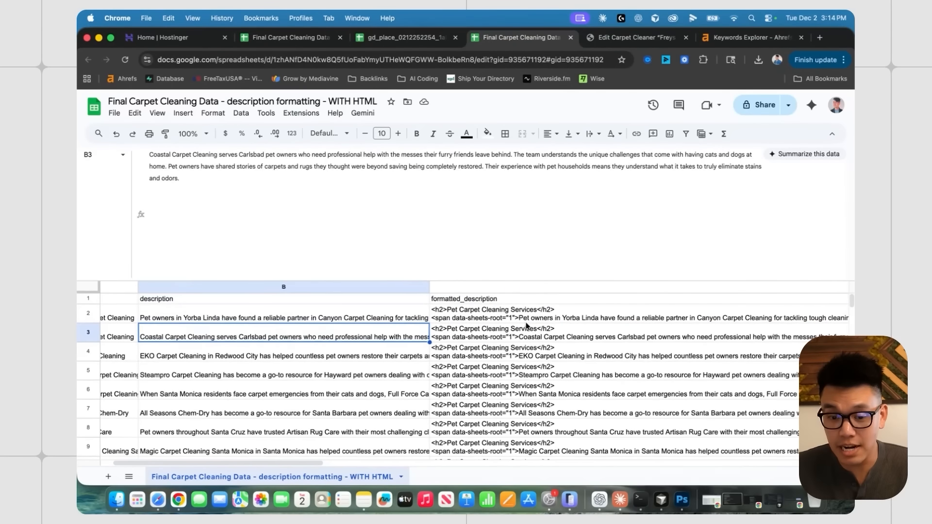
left_click(455, 315)
key("super+shift+Down")
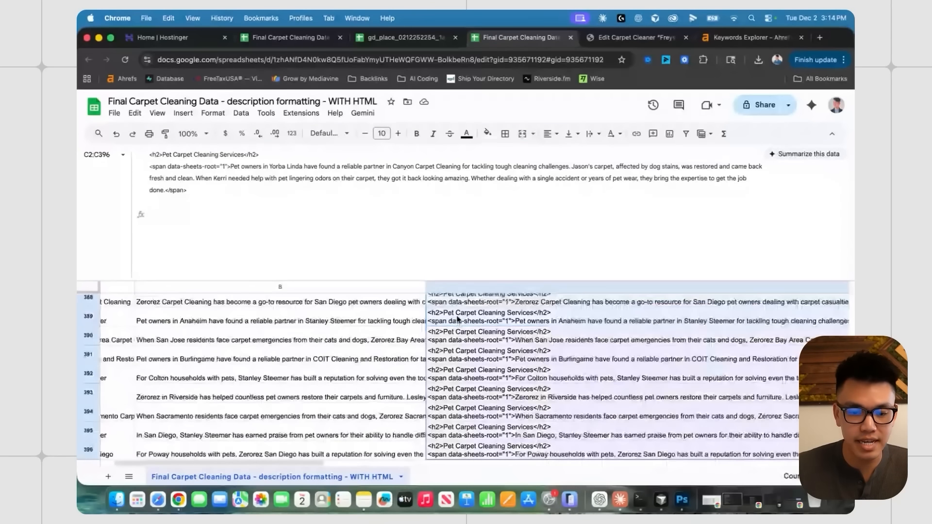
key("super+c")
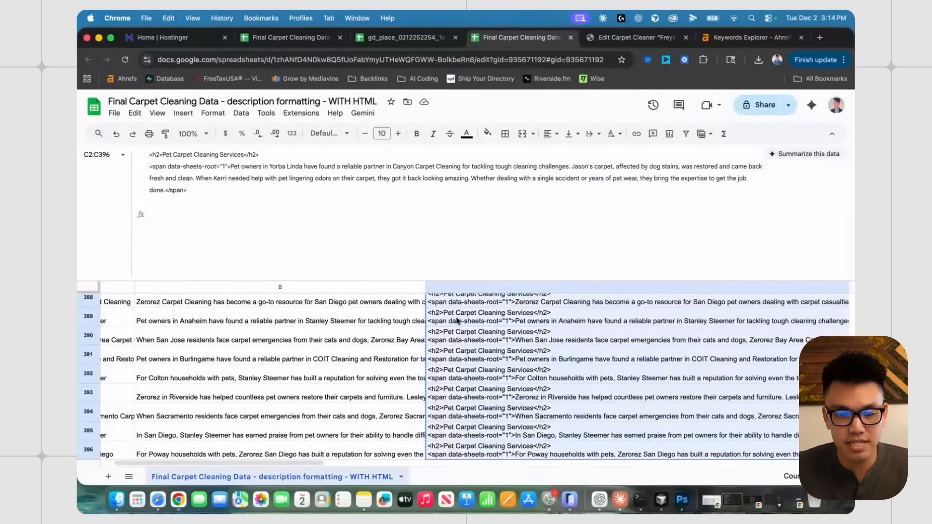
- Paste the descriptions into post_content starting at C2 of the Geodirectory import sheet
left_click(384, 39)
left_click(342, 478)
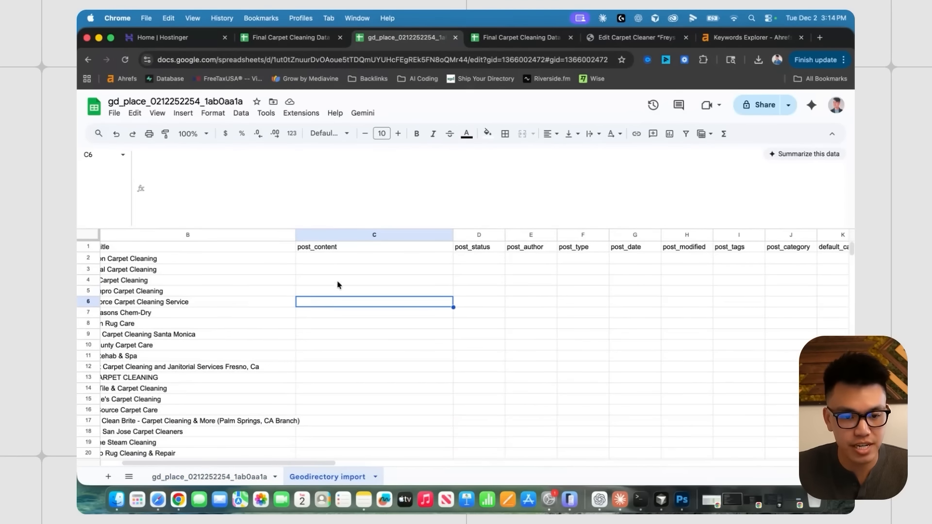
left_click(339, 260)
scroll(337, 267, "left", 3)
key("super+v")
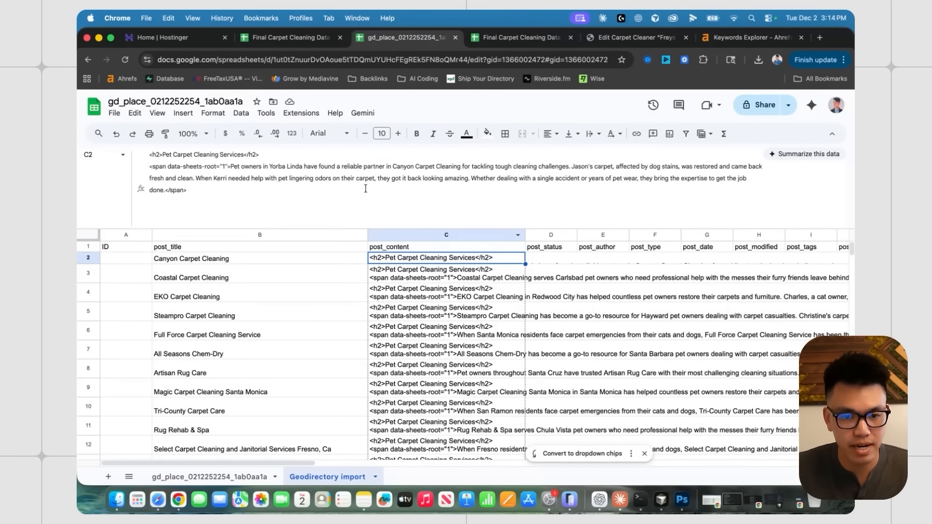
- Check the first pasted descriptions, including EKO Carpet Cleaning, against their post titles
left_click_drag(397, 166, 462, 166)
left_click(193, 262)
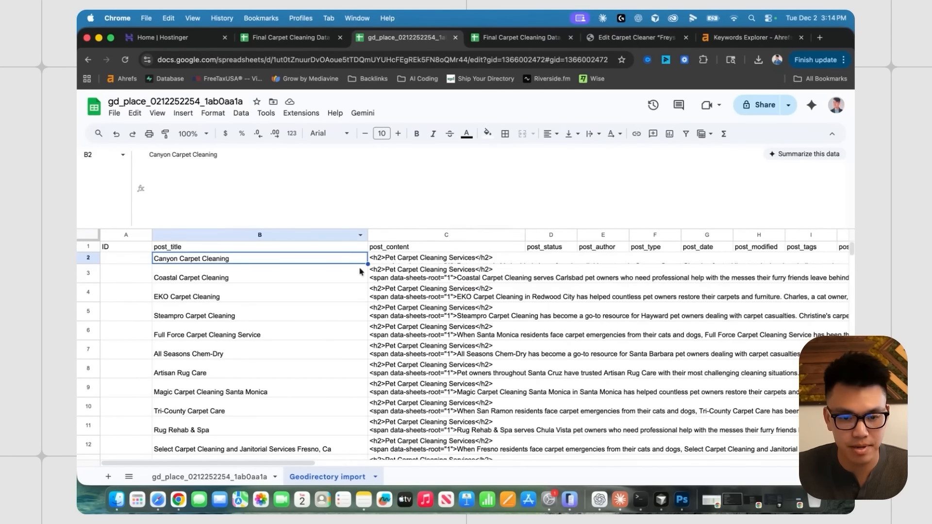
left_click(432, 281)
left_click_drag(238, 166, 298, 166)
left_click(217, 282)
left_click(399, 294)
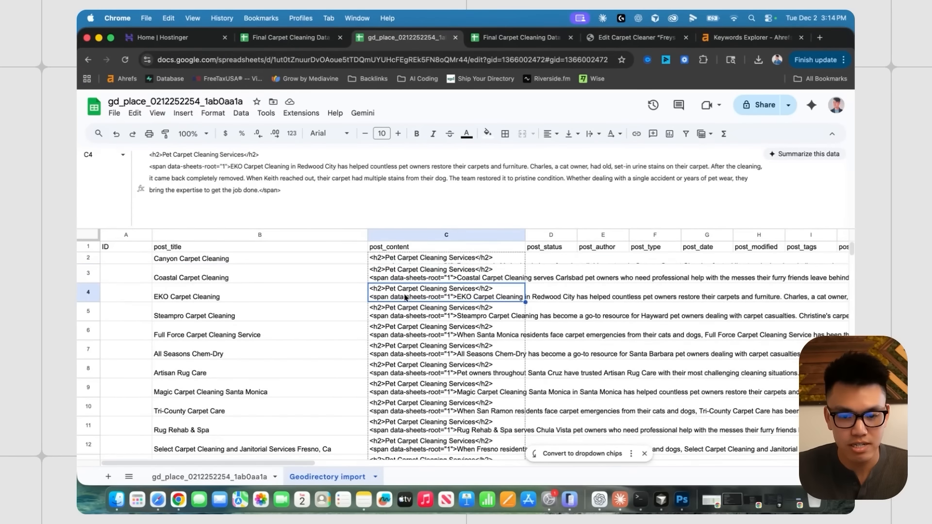
left_click(404, 324)
left_click(241, 280)
left_click(471, 260)
- Spot-check lower descriptions such as Coastal Carpet Cleaning, then return to the gd_place sheet
scroll(528, 300, "down", 1)
scroll(528, 301, "down", 1)
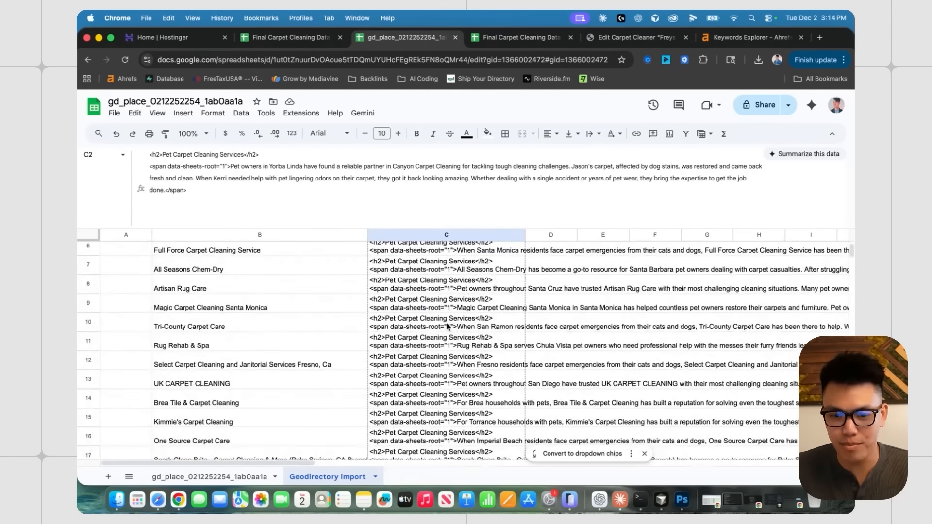
left_click(448, 327)
left_click(554, 313)
scroll(559, 313, "down", 3)
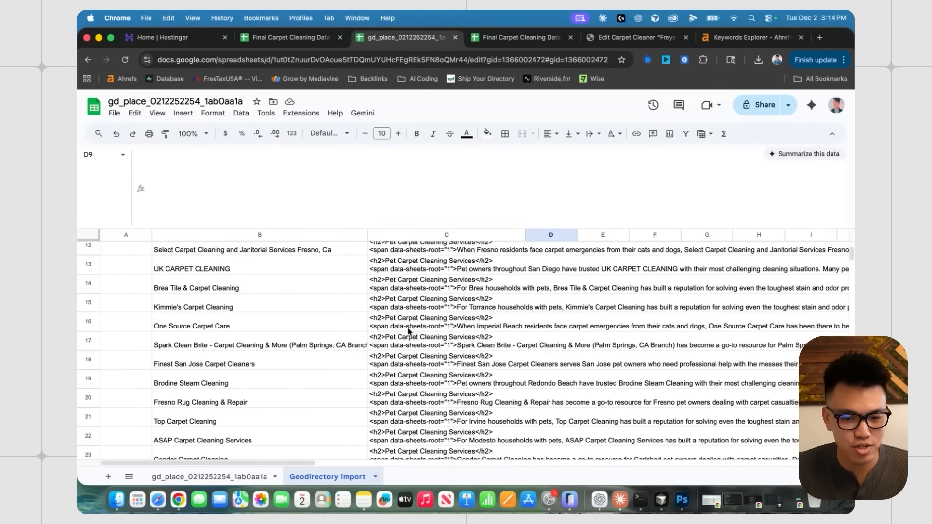
scroll(408, 332, "up", 4)
left_click(466, 274)
scroll(551, 288, "right", 3)
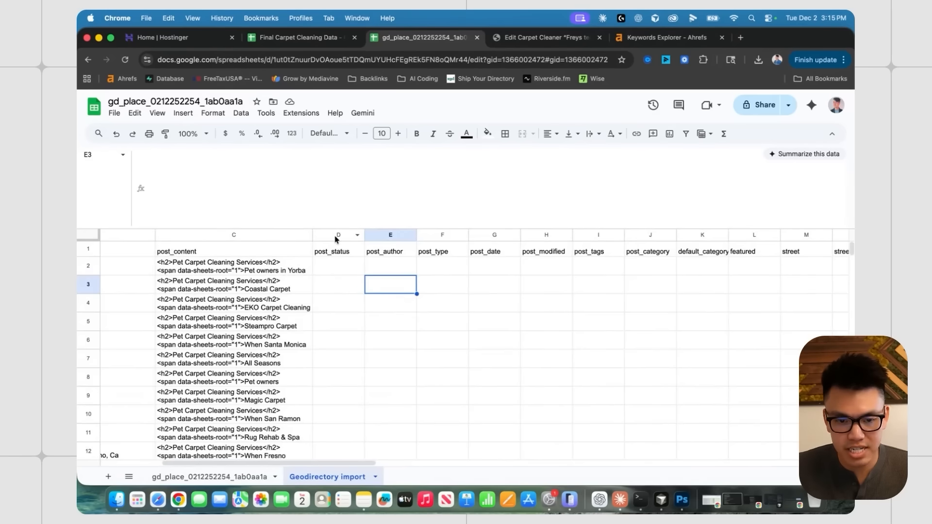
left_click(335, 235)
left_click(212, 477)
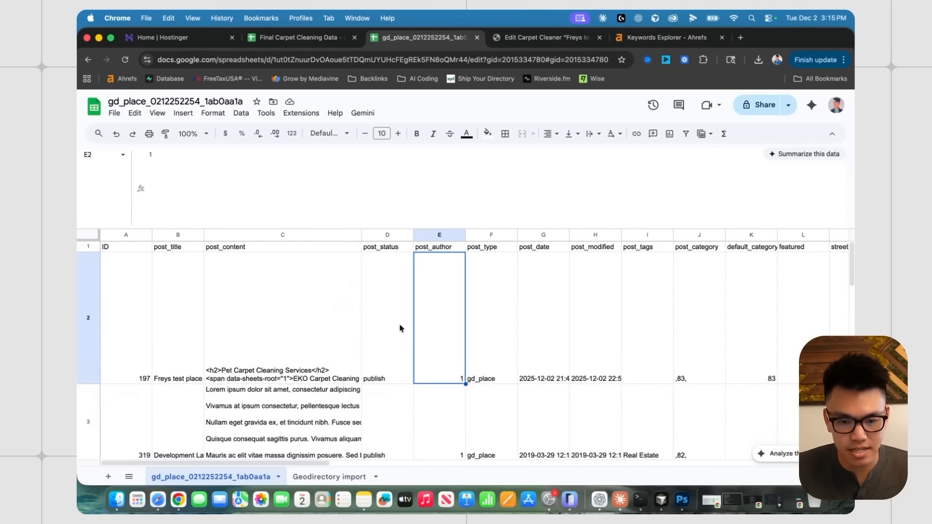
- Copy post_status 'publish' into D2 of the import sheet and fill it down every listing row
left_click(396, 334)
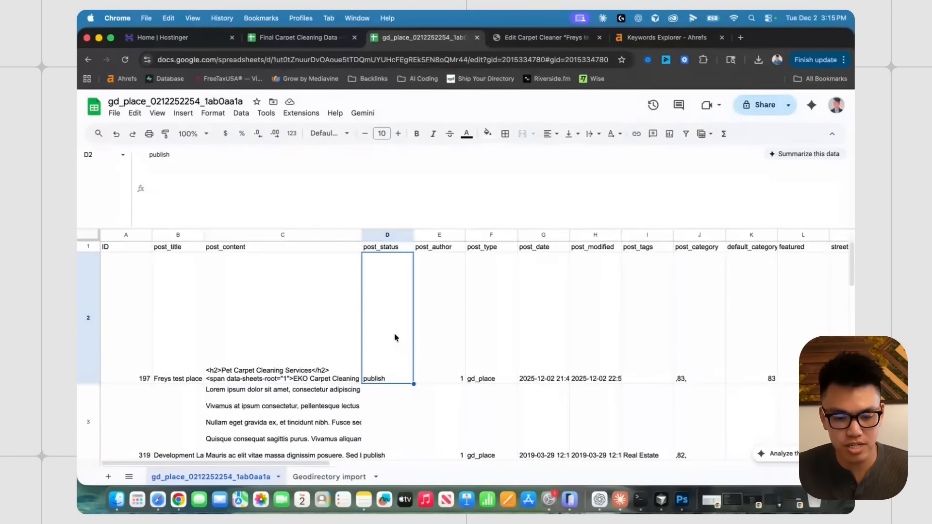
key("ctrl+c")
left_click(329, 476)
left_click(335, 267)
key("ctrl+v")
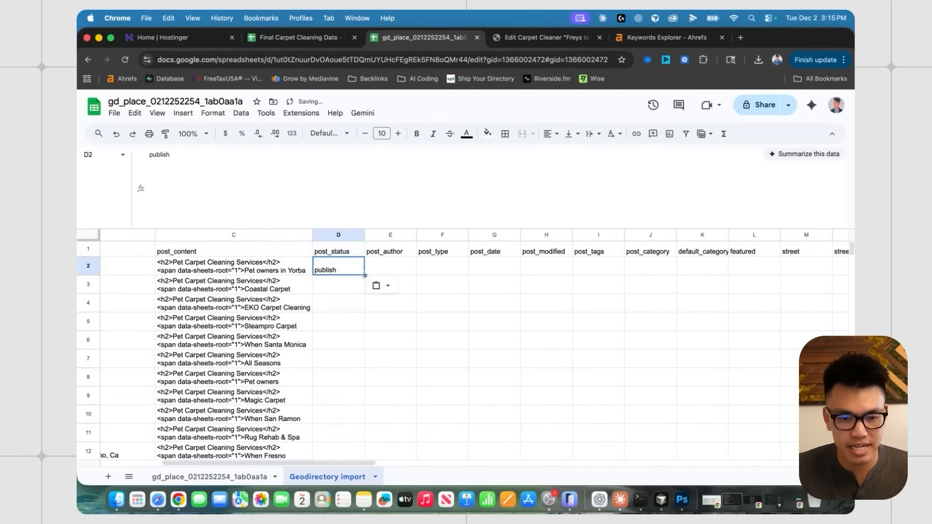
double_click(364, 275)
left_click(427, 302)
scroll(410, 310, "down", 8)
scroll(362, 343, "up", 10)
left_click(401, 267)
- Copy post_author 1 and post_type gd_place from the sample sheet into the import sheet
left_click(250, 476)
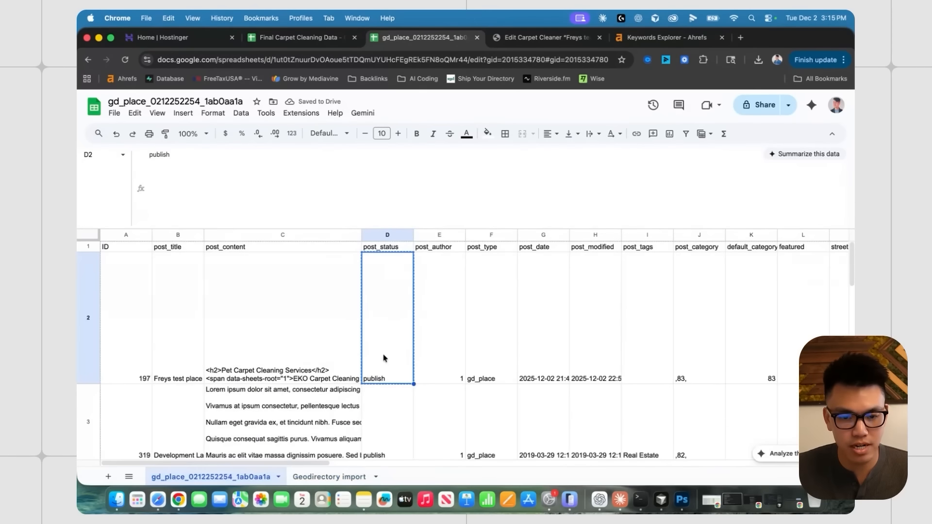
left_click(452, 320)
scroll(446, 348, "right", 2)
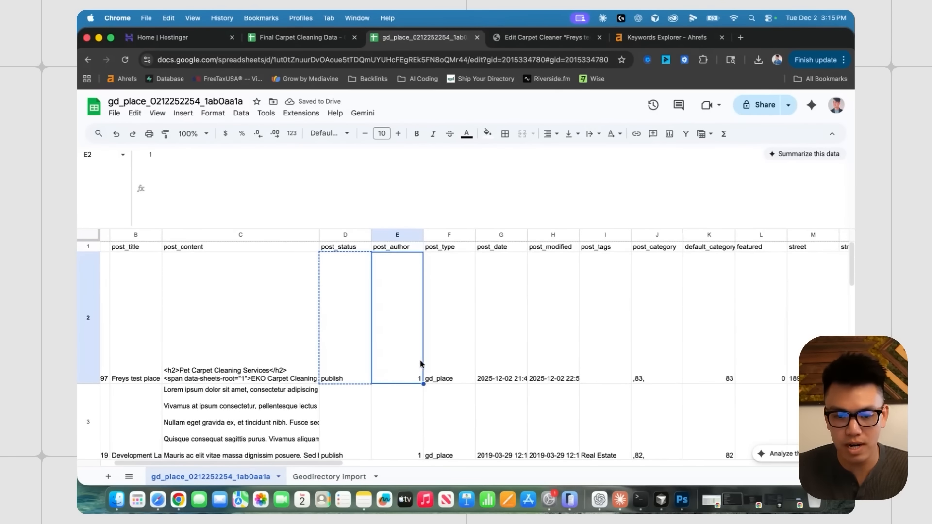
key("ctrl+c")
left_click(329, 477)
left_click(468, 271)
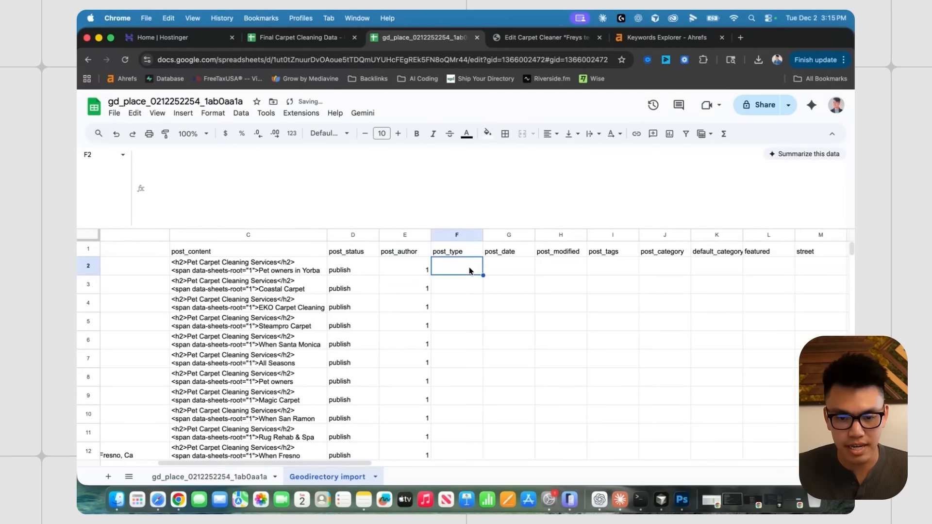
left_click(211, 476)
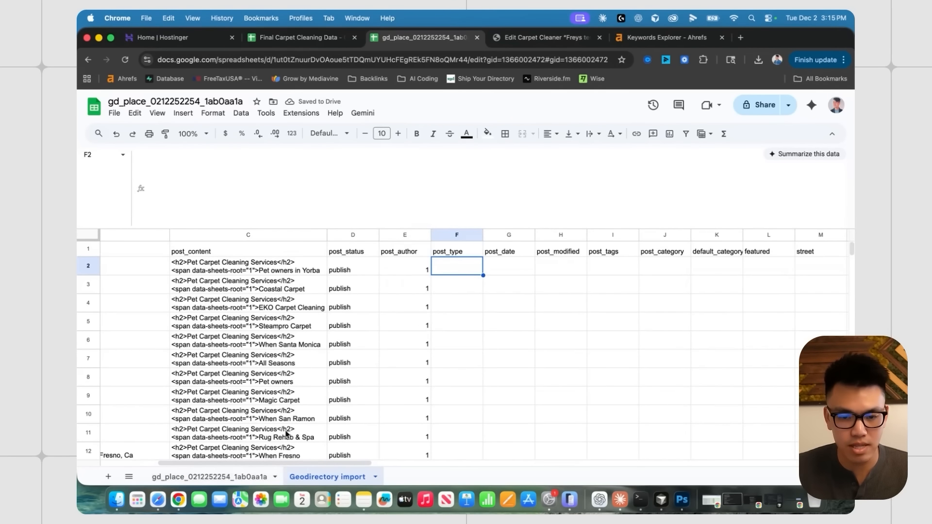
scroll(364, 318, "right", 2)
left_click(383, 344)
key("ctrl+c")
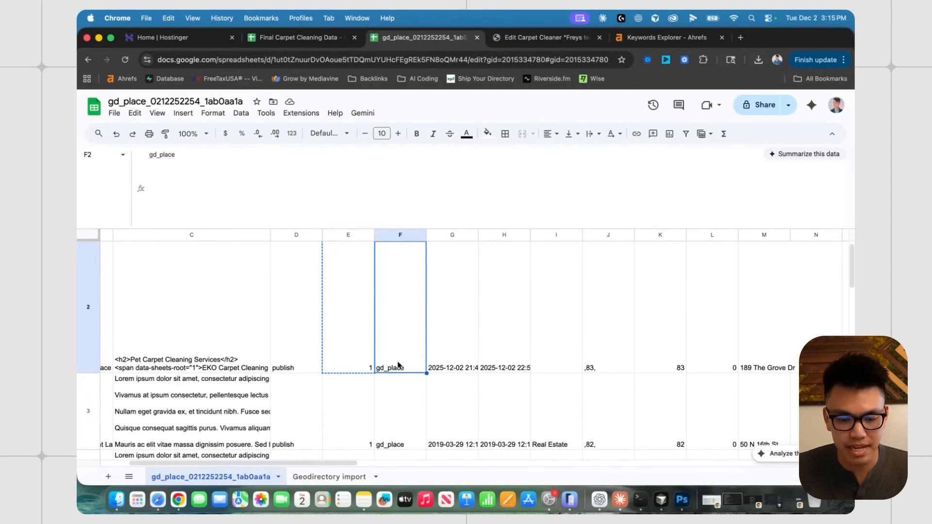
left_click(329, 476)
key("ctrl+v")
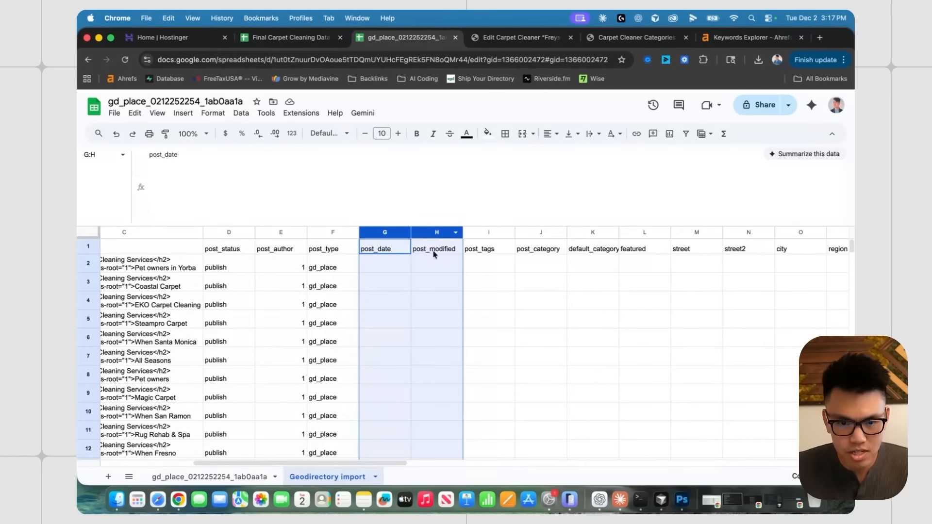
- Inspect the import sheet's post_tags, post_category and default_category columns
left_click(492, 300)
scroll(460, 245, "right", 1)
left_click(459, 232)
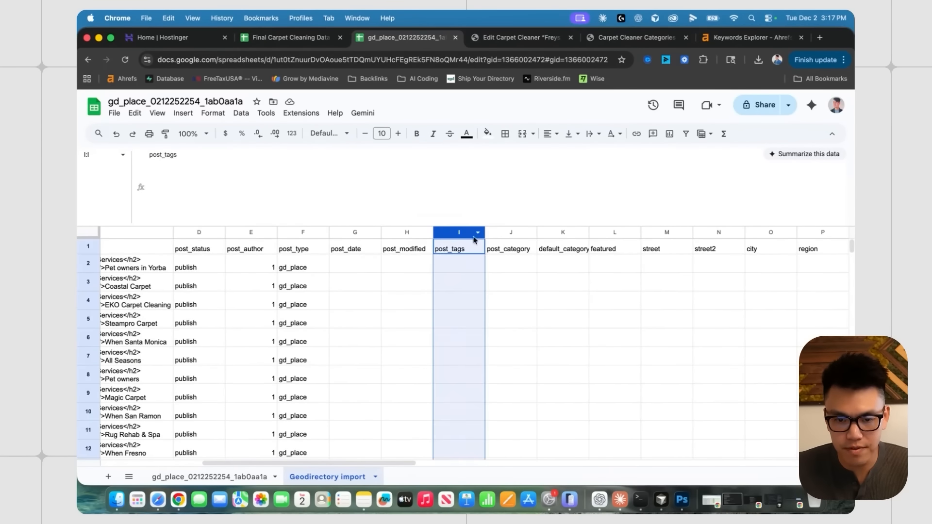
left_click(512, 267)
left_click(510, 232)
left_click(543, 235)
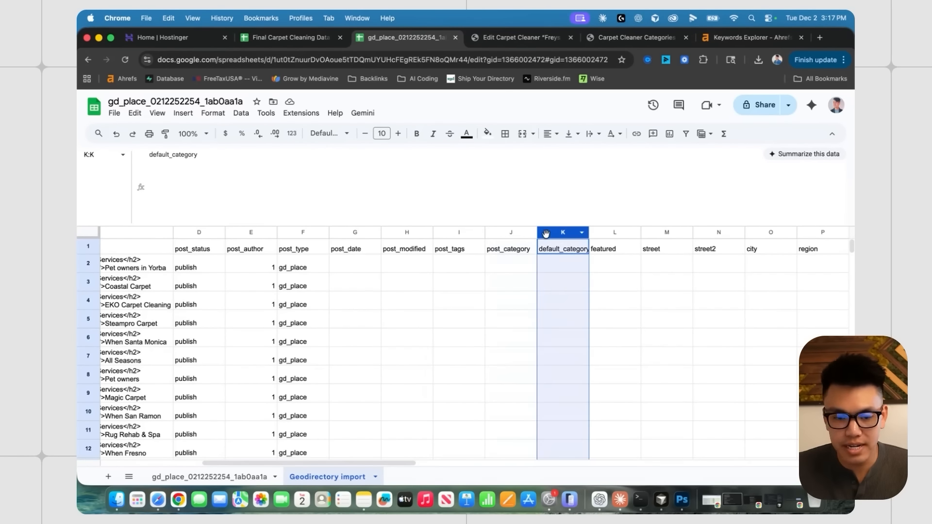
- View the sample sheet's example listing row, ID 197, including its featured value
left_click(209, 477)
scroll(563, 344, "right", 3)
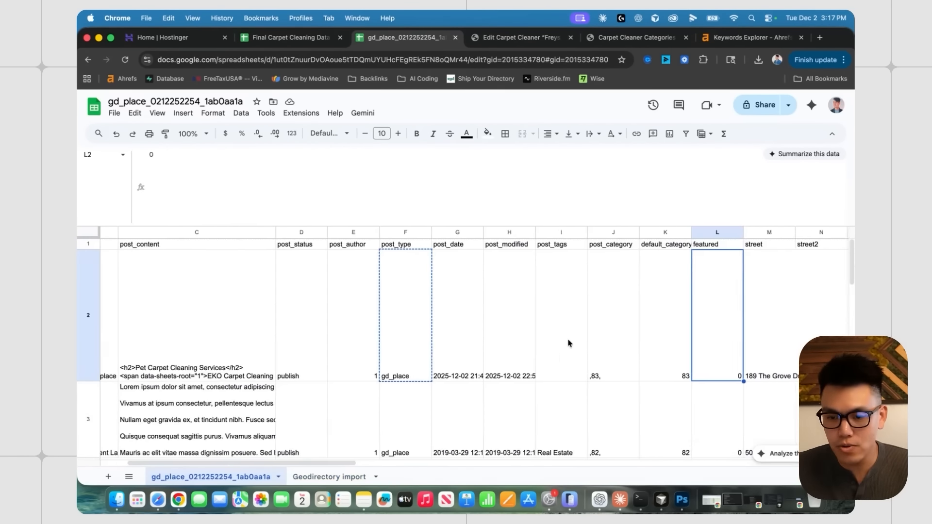
scroll(637, 362, "left", 4)
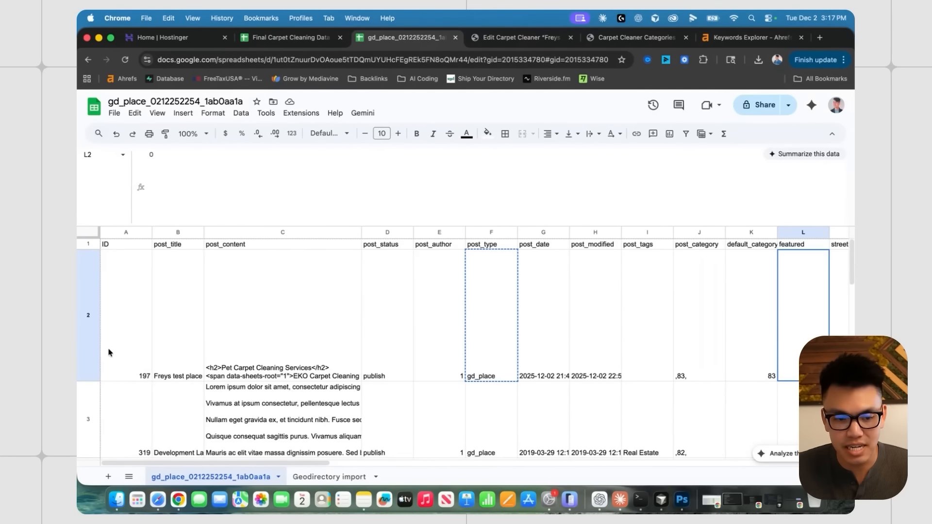
left_click(131, 328)
left_click(88, 313)
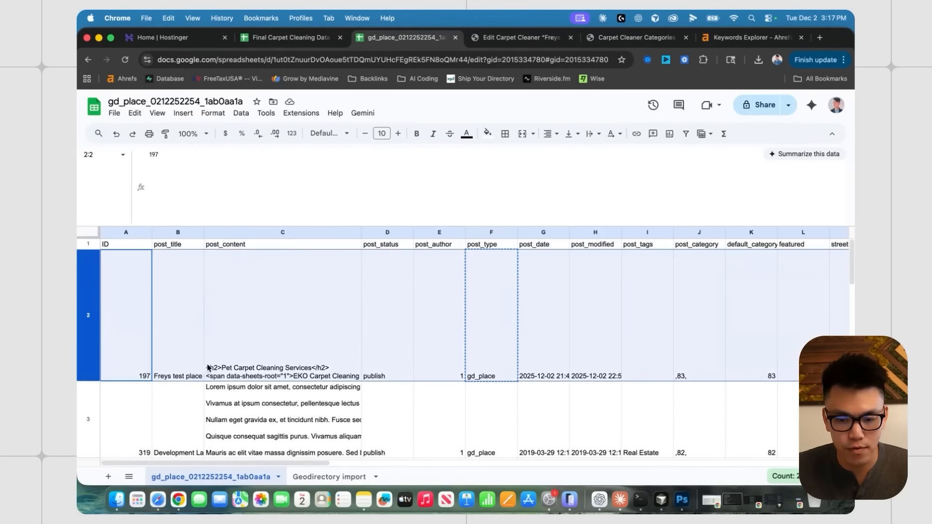
scroll(389, 362, "right", 6)
left_click(556, 360)
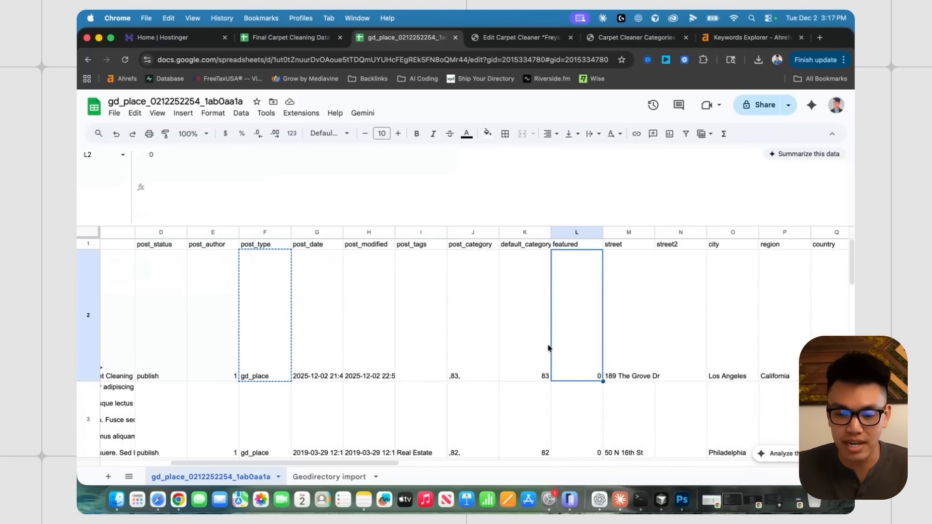
scroll(499, 349, "left", 1)
left_click(541, 318)
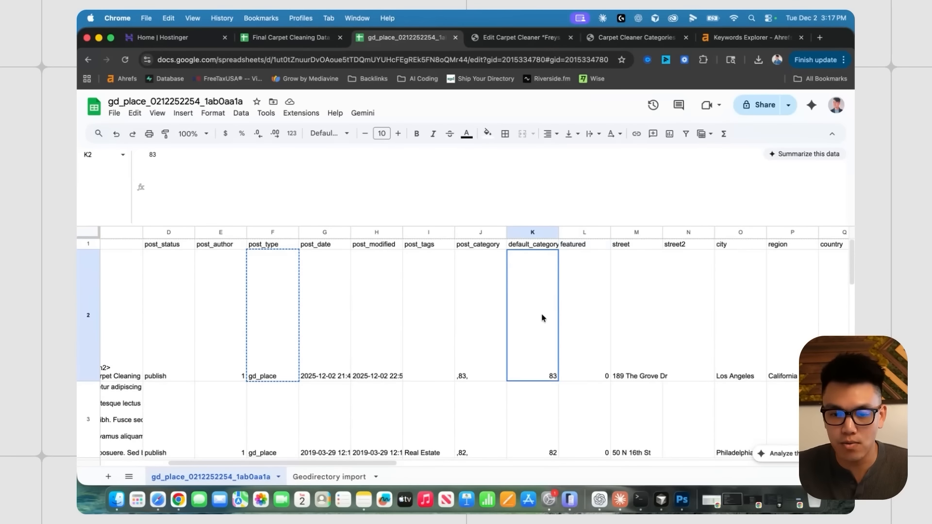
left_click(545, 39)
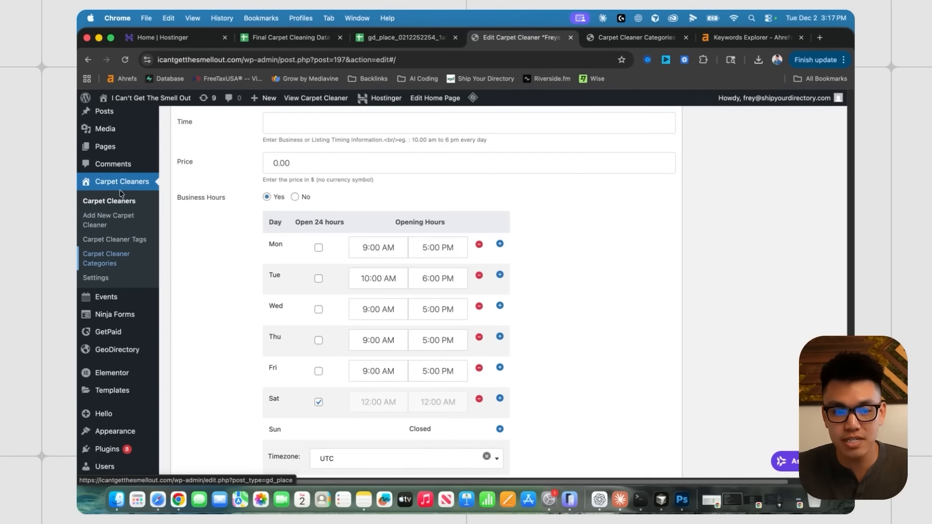
left_click(645, 41)
scroll(380, 277, "up", 10)
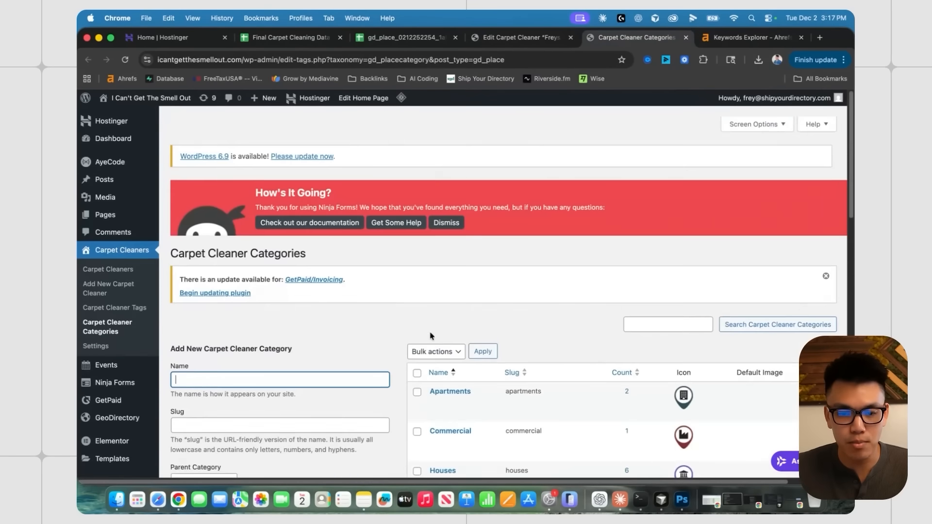
scroll(401, 285, "down", 6)
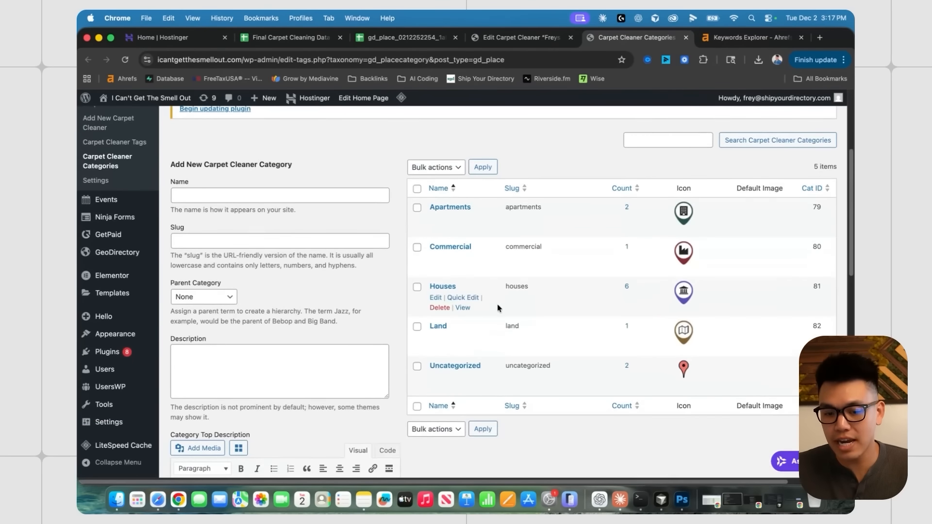
scroll(499, 307, "down", 2)
mouse_move(465, 341)
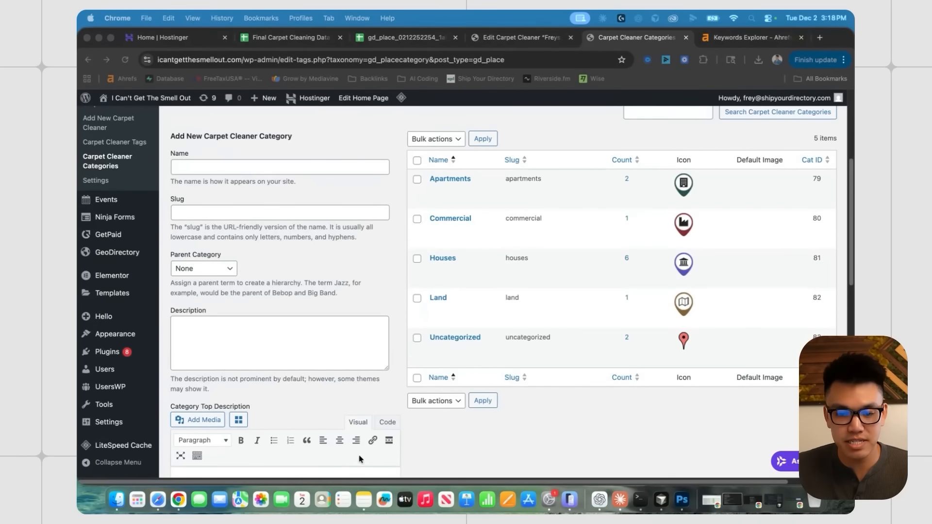
left_click(430, 346)
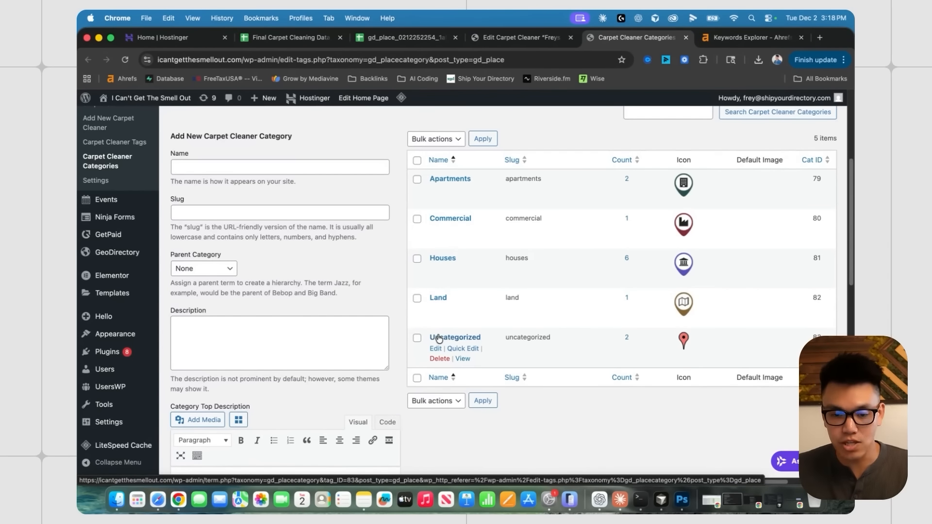
left_click(373, 40)
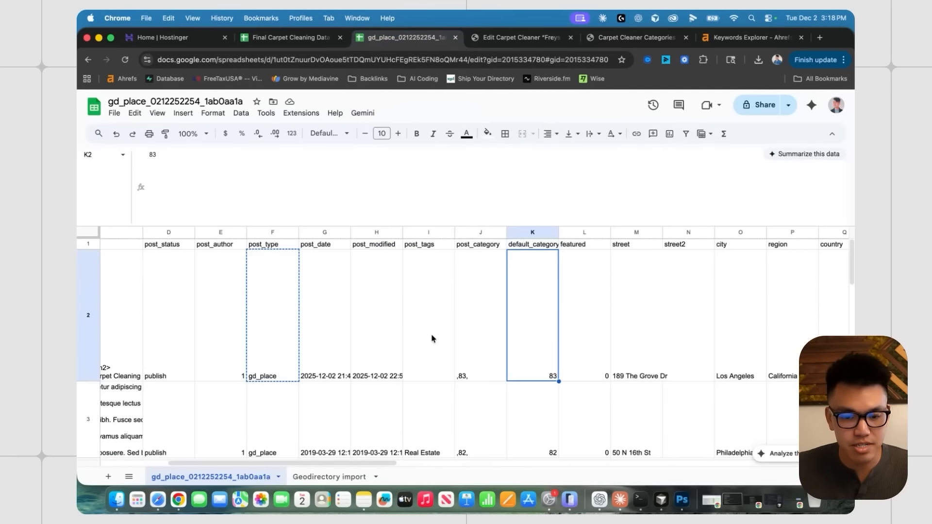
- Paste the example's ,83, category values into post_category and default_category on the import sheet
left_click_drag(454, 339, 531, 323)
key("ctrl+c")
left_click(496, 341)
left_click(567, 332)
left_click(537, 306)
left_click(313, 476)
left_click(441, 322)
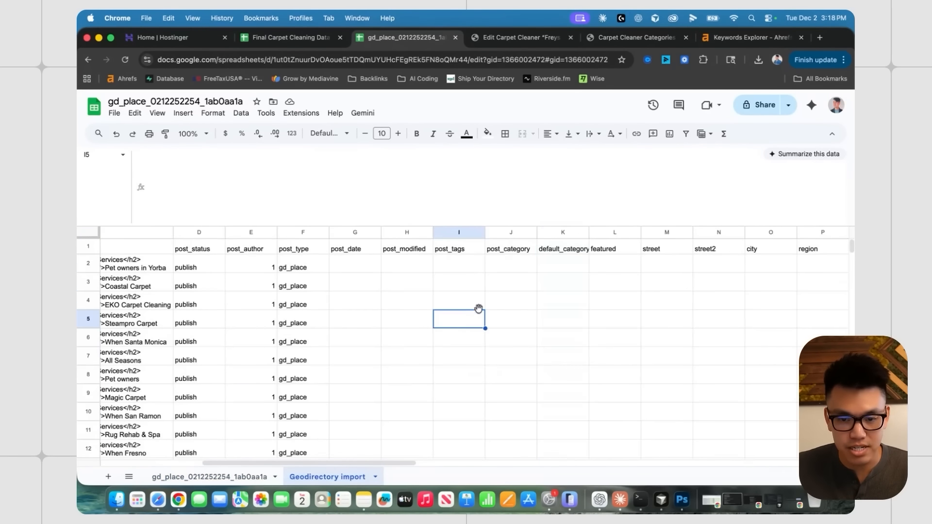
left_click(485, 267)
key("ctrl+v")
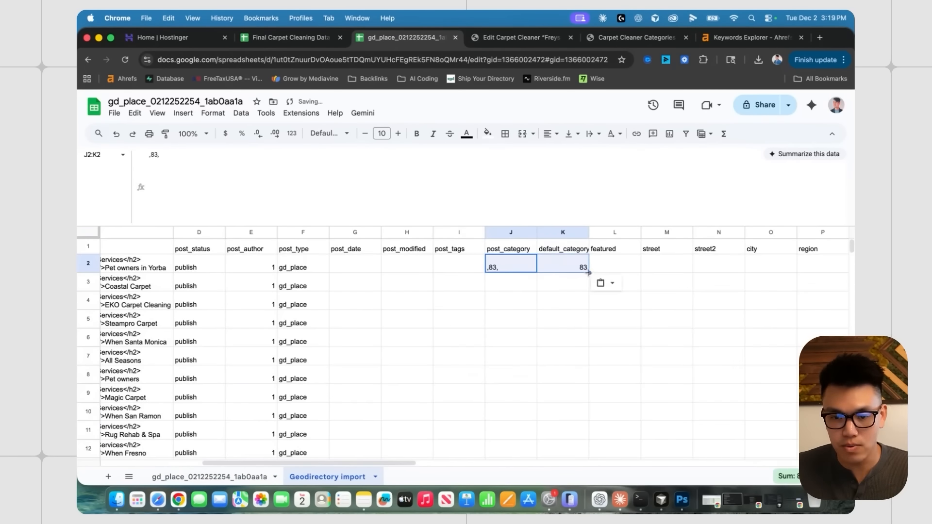
- Compare the import sheet's featured and street columns against the sample's featured value
scroll(577, 385, "down", 15)
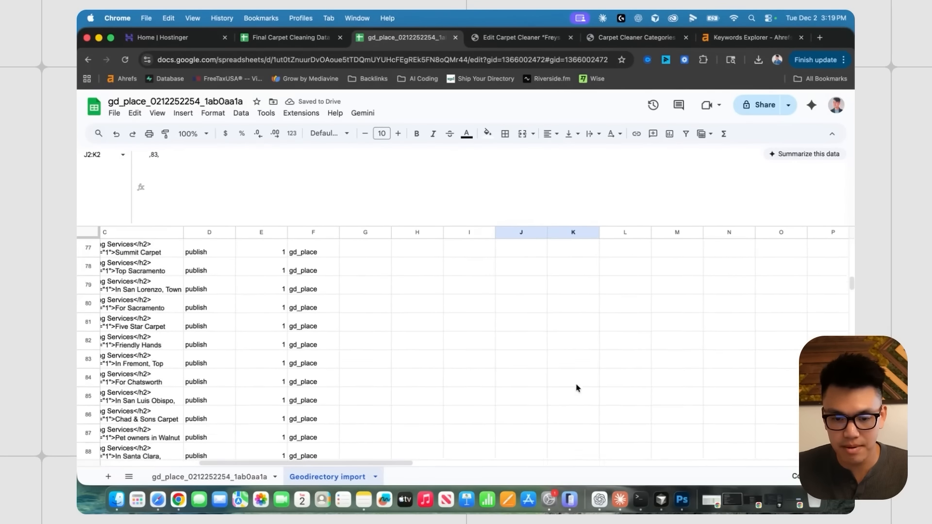
scroll(576, 387, "down", 10)
scroll(486, 315, "up", 20)
left_click(394, 267)
left_click(391, 232)
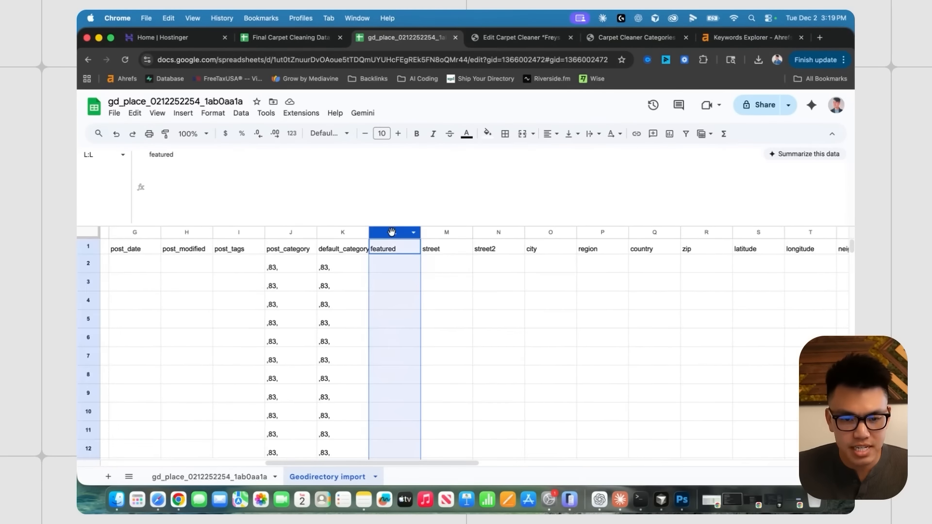
left_click(444, 267)
left_click(244, 476)
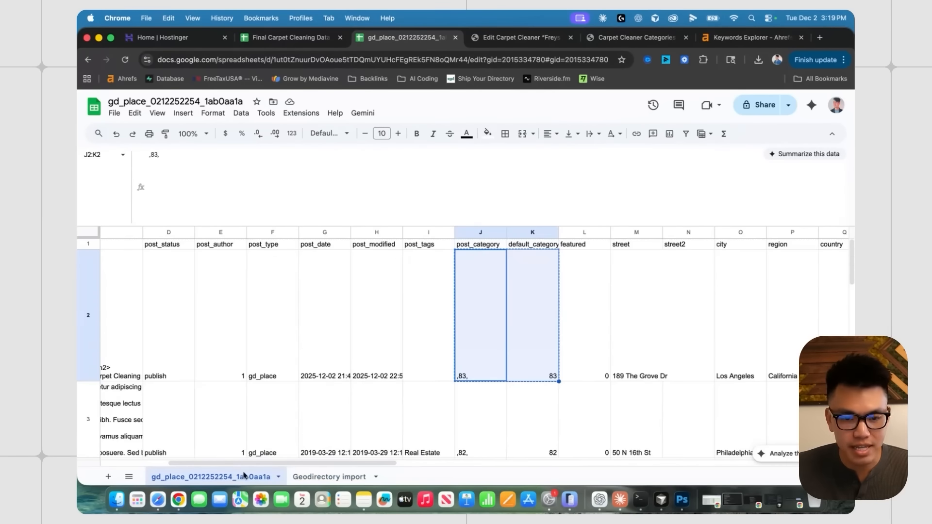
left_click(607, 308)
scroll(607, 308, "right", 5)
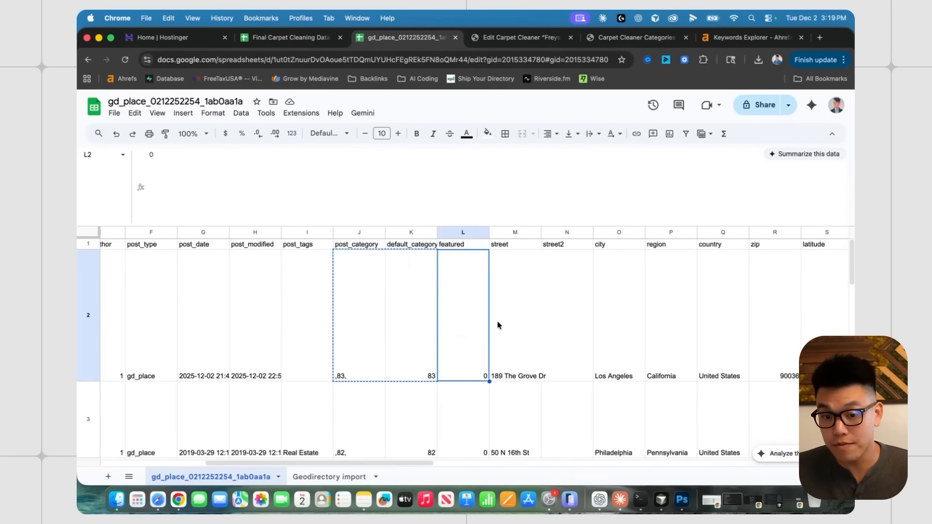
- Review the example listing's street, city, region, country, zip, latitude and longitude values
left_click(335, 477)
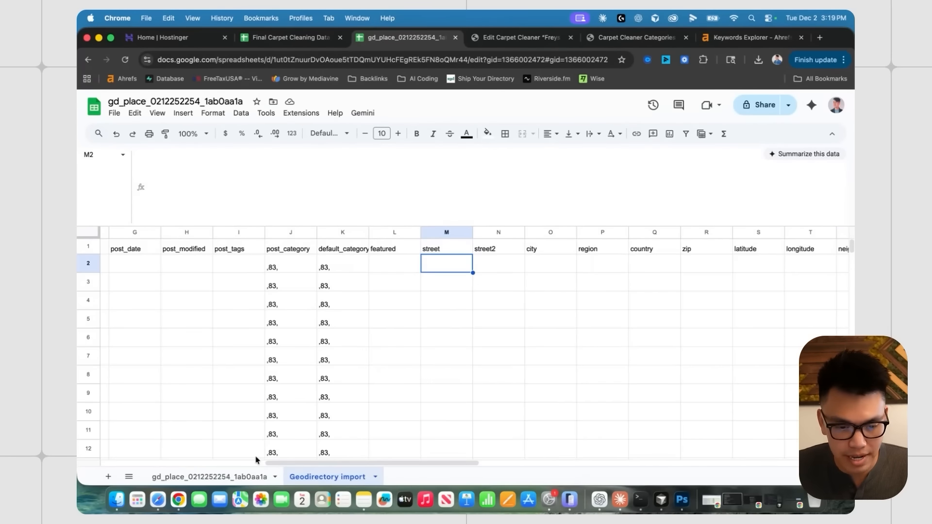
left_click(258, 475)
scroll(500, 374, "right", 2)
left_click(377, 322)
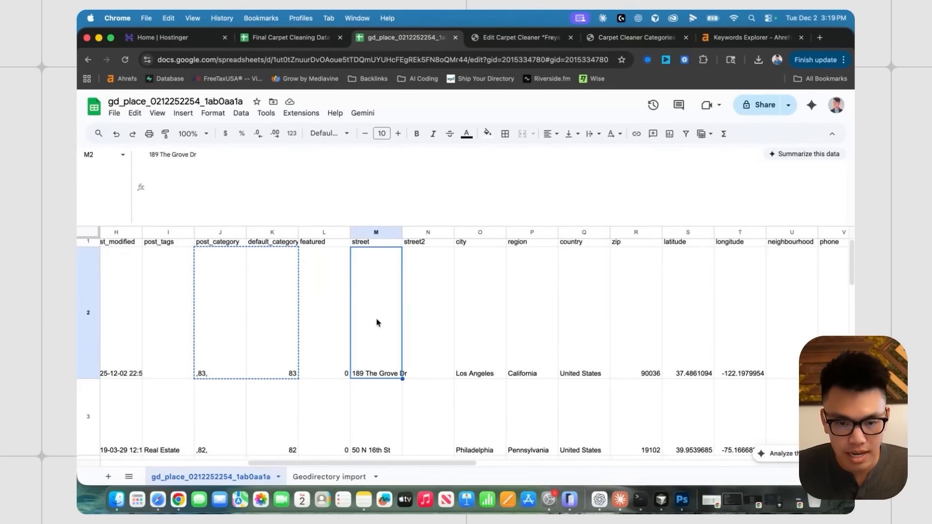
left_click(476, 315)
left_click(519, 308)
left_click(567, 303)
left_click(637, 301)
left_click(691, 297)
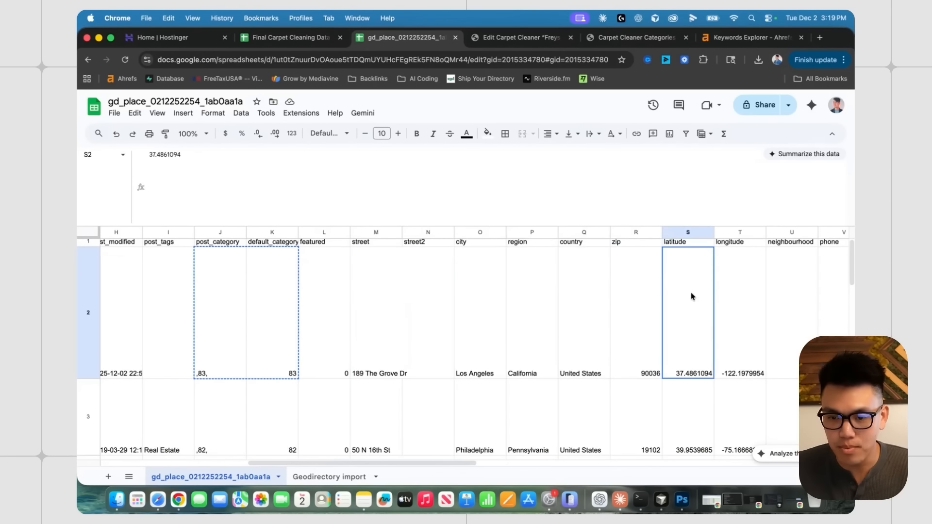
left_click(723, 299)
scroll(391, 255, "right", 1)
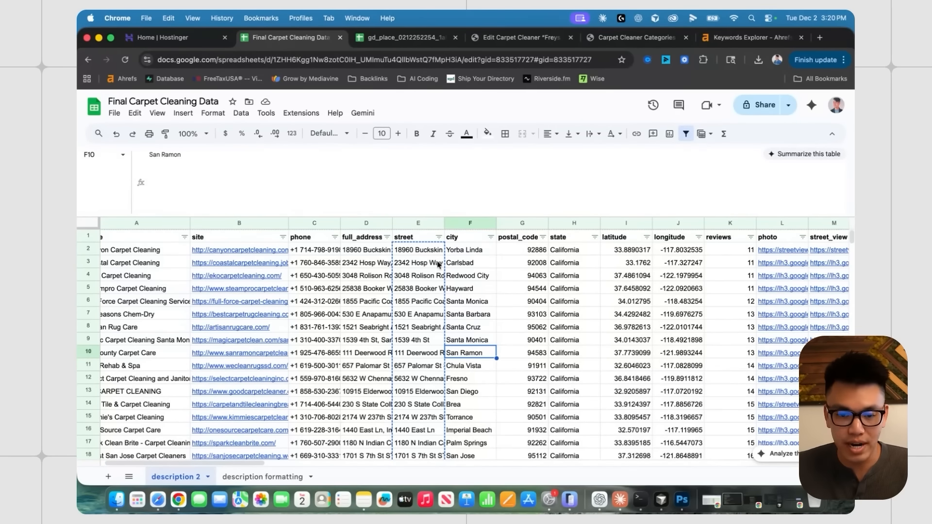
- Paste the carpet data's street addresses into the import sheet's street column and narrow it
left_click(424, 252)
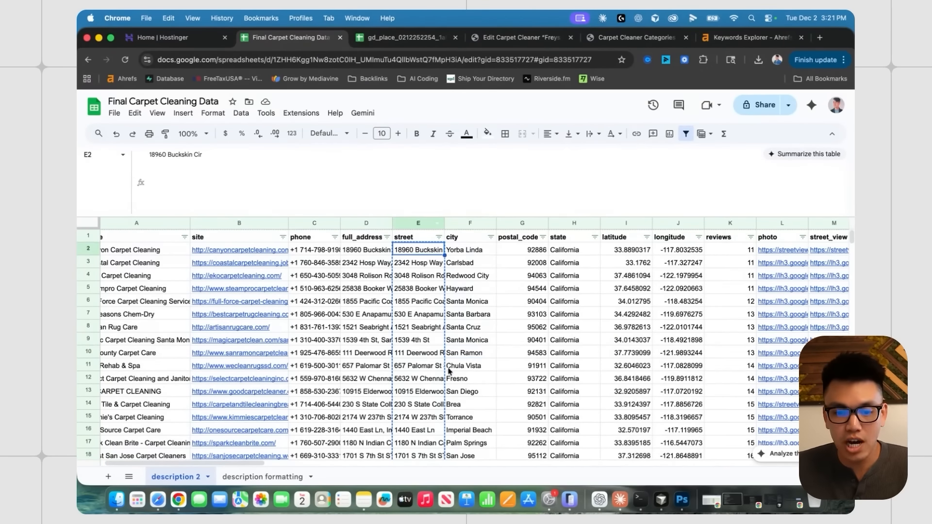
left_click_drag(415, 252, 418, 418)
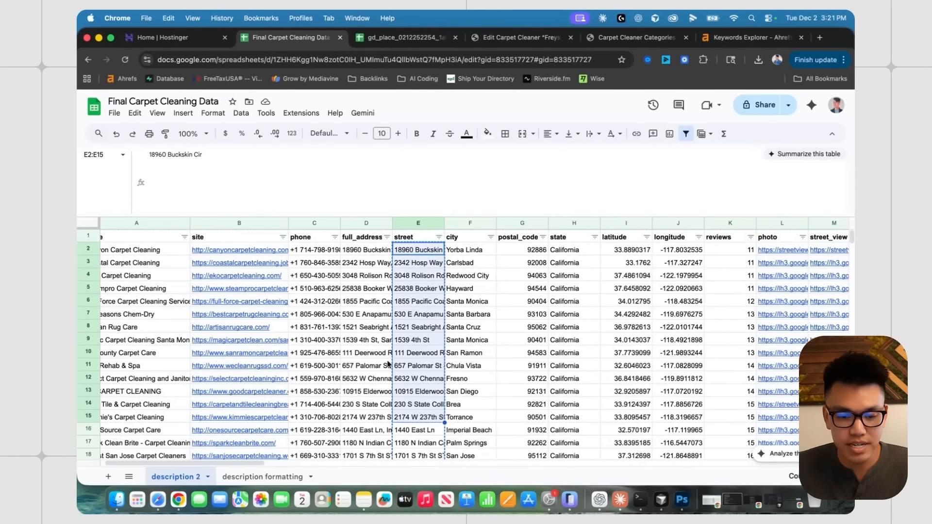
key("ctrl+Tab")
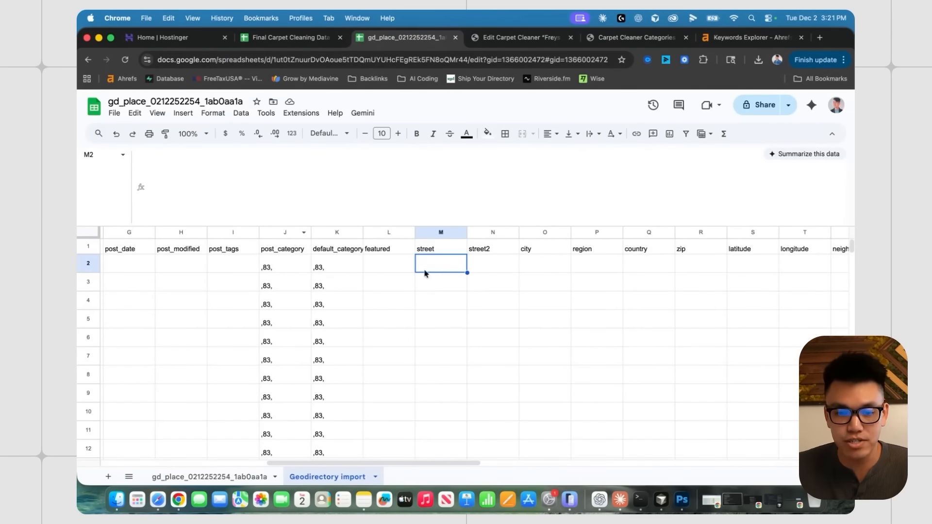
key("super+v")
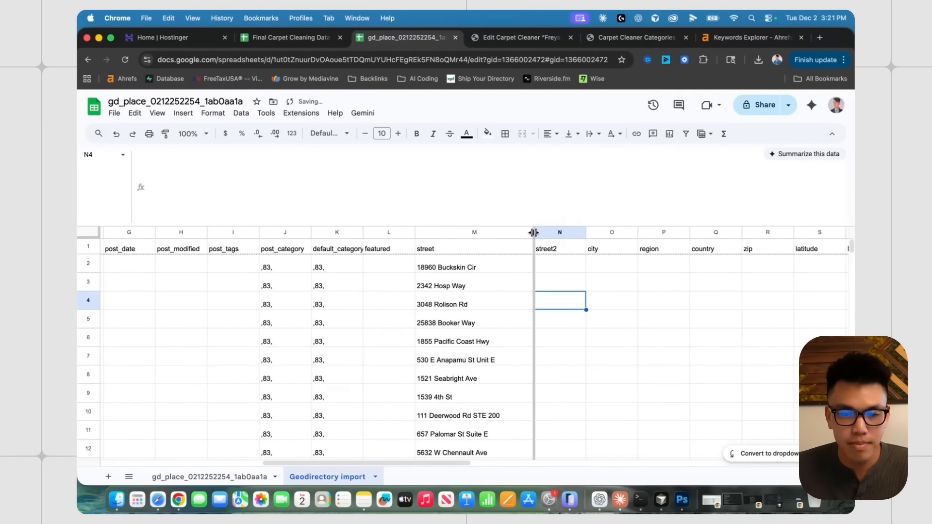
left_click_drag(534, 232, 504, 230)
scroll(532, 247, "down", 1)
scroll(519, 276, "down", 2)
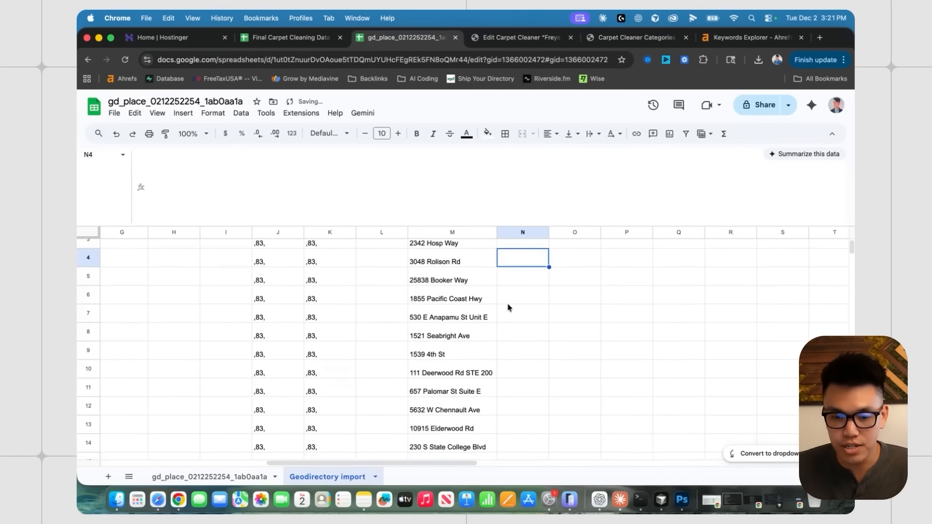
scroll(507, 308, "up", 2)
left_click(470, 358)
scroll(470, 358, "down", 2)
left_click(502, 376)
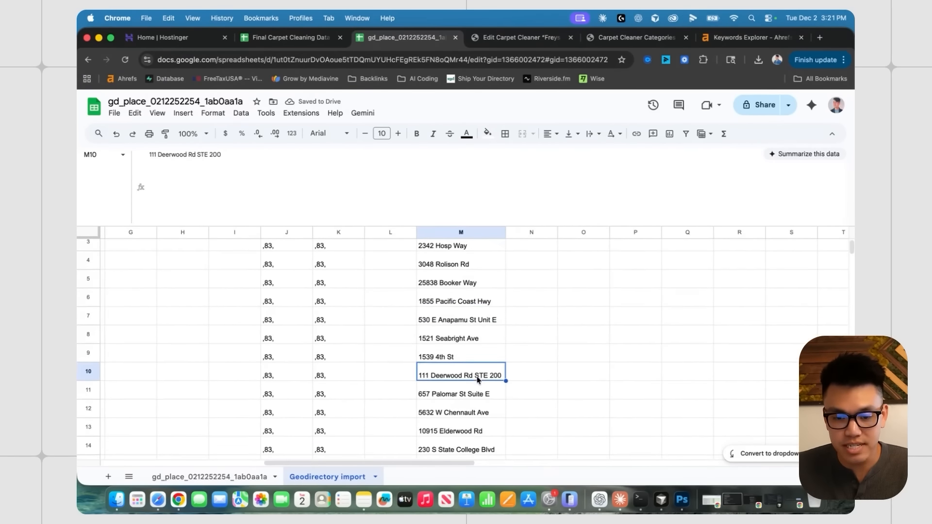
scroll(520, 281, "down", 3)
scroll(497, 306, "up", 3)
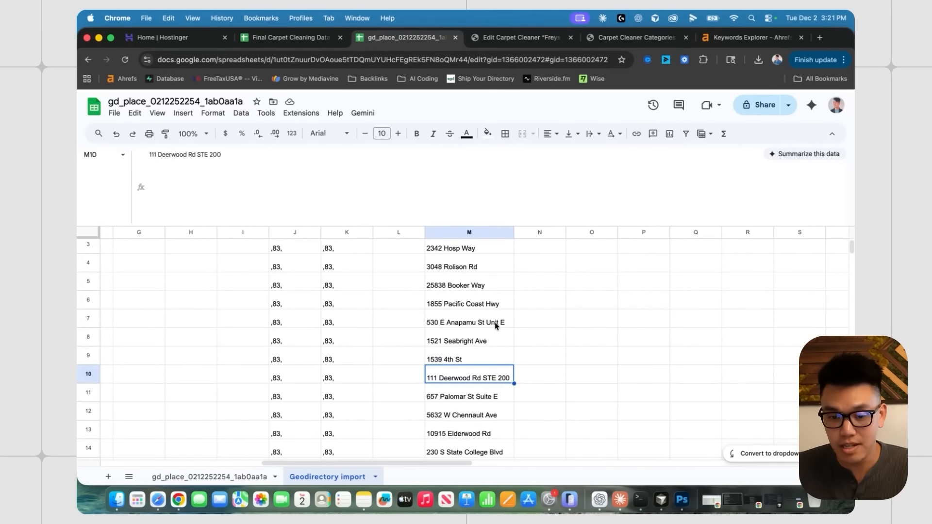
left_click(496, 325)
scroll(503, 368, "down", 1)
left_click(500, 370)
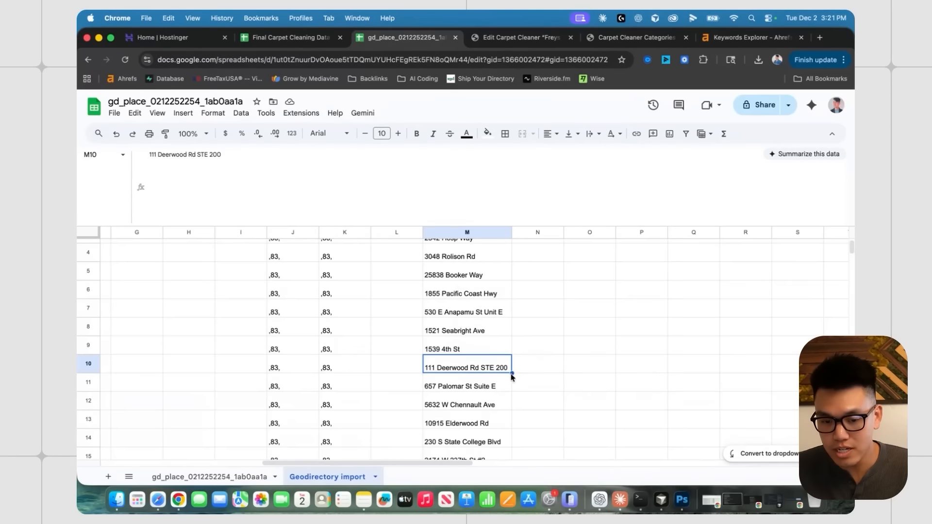
scroll(500, 355, "down", 2)
left_click(494, 341)
scroll(492, 343, "up", 5)
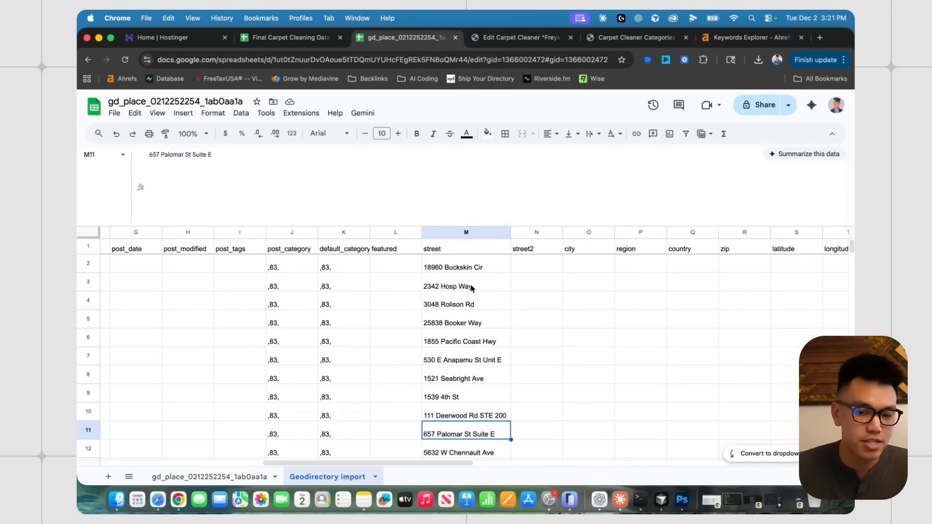
- Check the empty street2 cells N2, N4 and N6
left_click(551, 268)
left_click(536, 340)
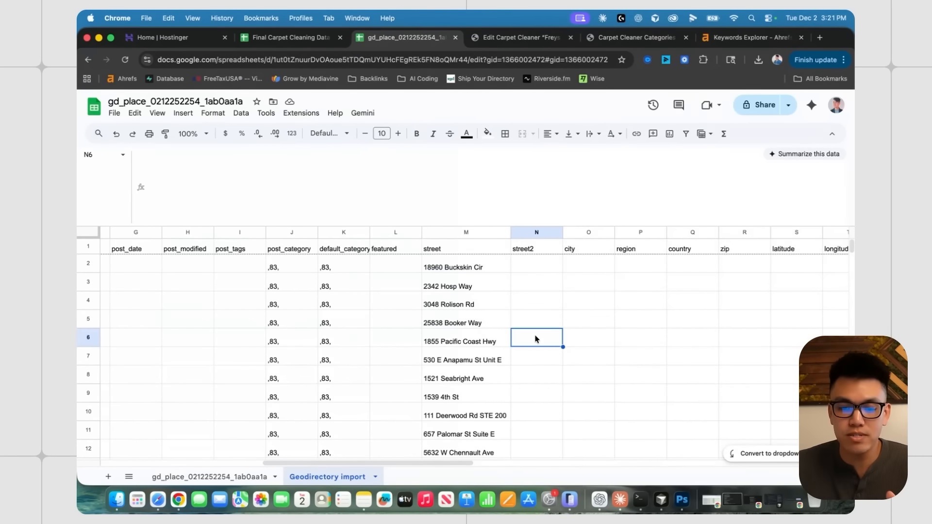
scroll(527, 300, "right", 1)
left_click(527, 301)
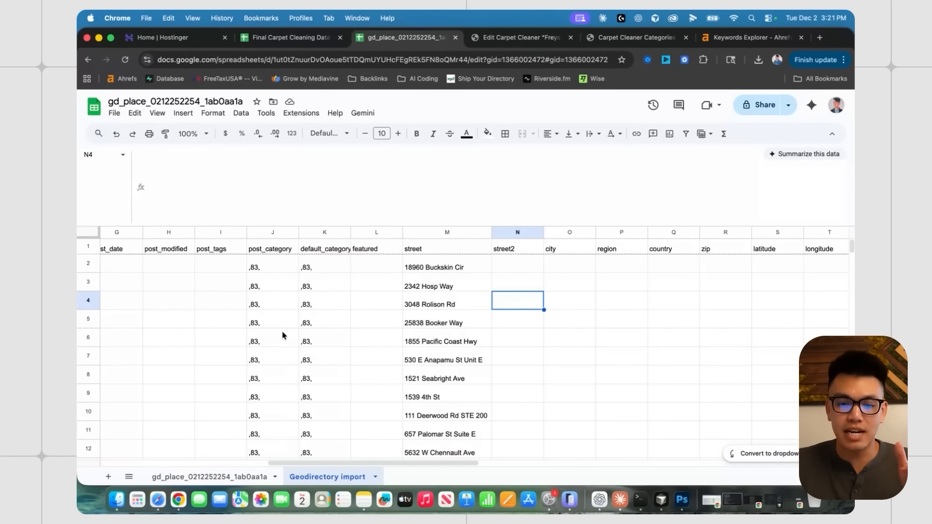
left_click(521, 346)
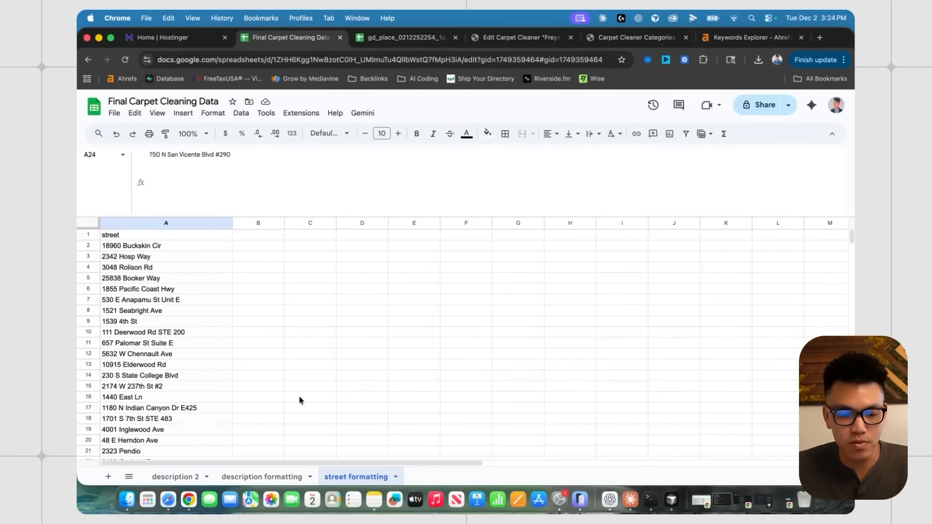
- Bring up the street formatting sheet of the carpet cleaning data
left_click(188, 476)
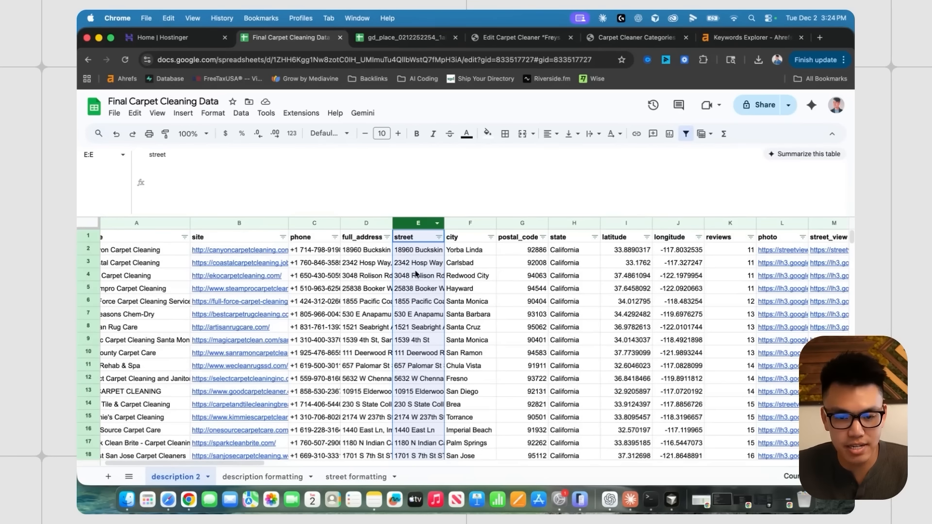
left_click(350, 478)
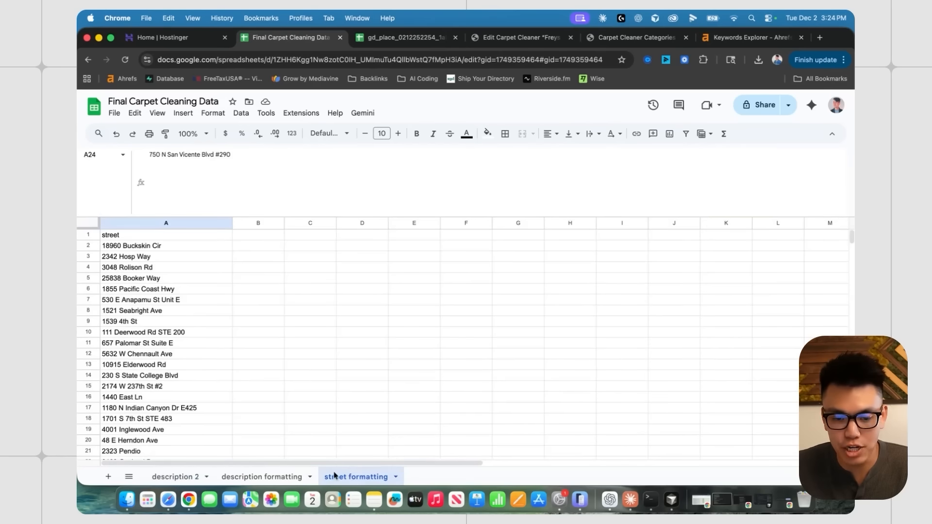
left_click(253, 301)
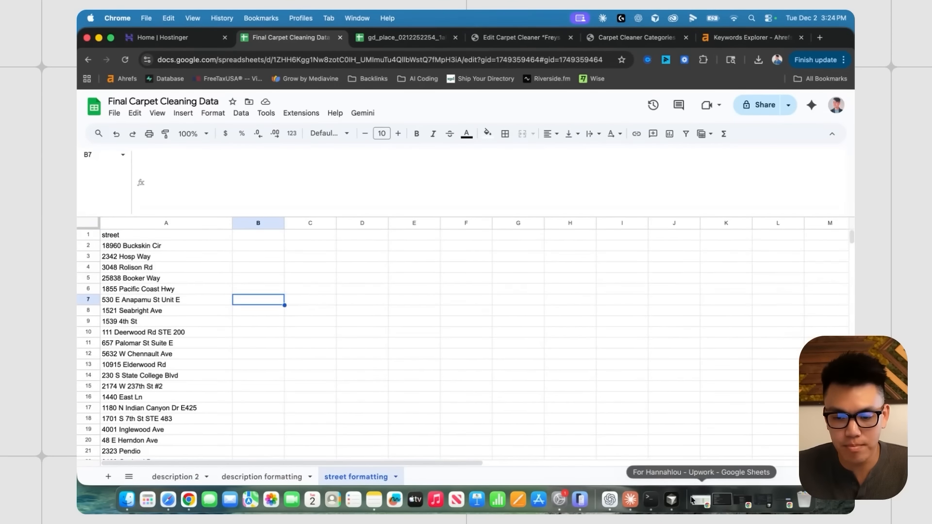
left_click(609, 504)
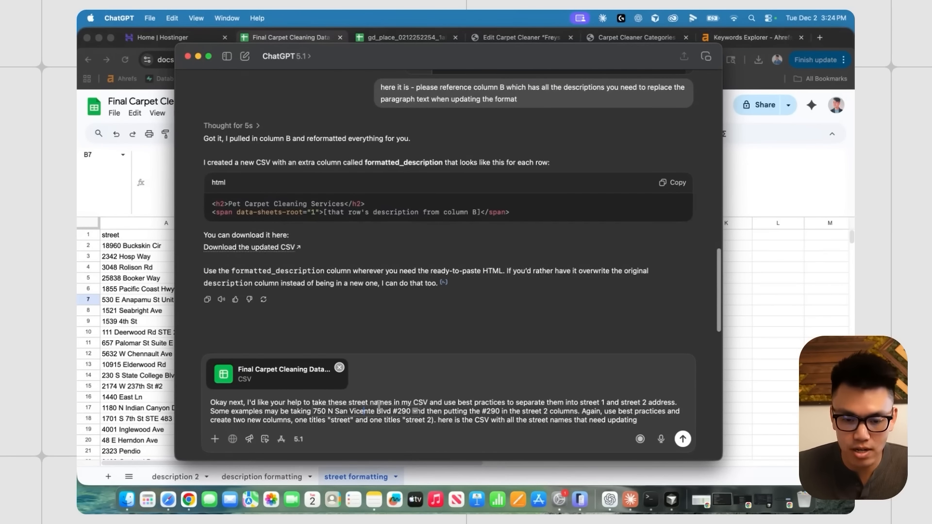
- Revise the ChatGPT prompt to request 'street 2' columns, send it, and download the updated CSV
left_click_drag(441, 403, 521, 405)
left_click(527, 411)
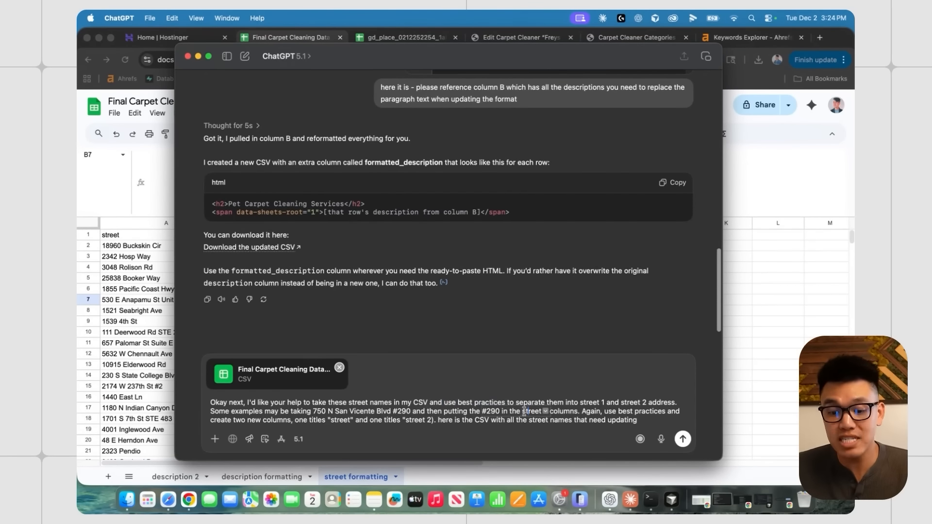
type("2")
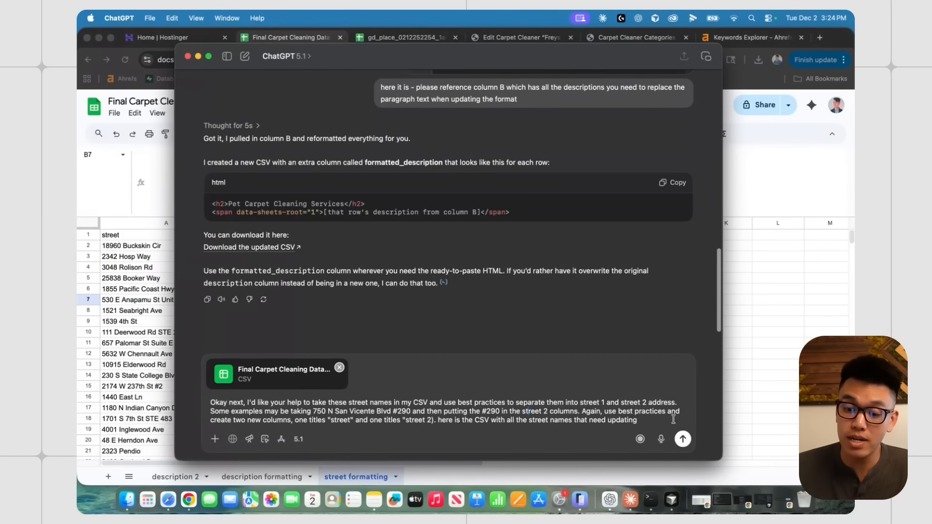
left_click_drag(210, 412, 443, 411)
left_click(348, 411)
left_click_drag(324, 412, 608, 412)
left_click(604, 420)
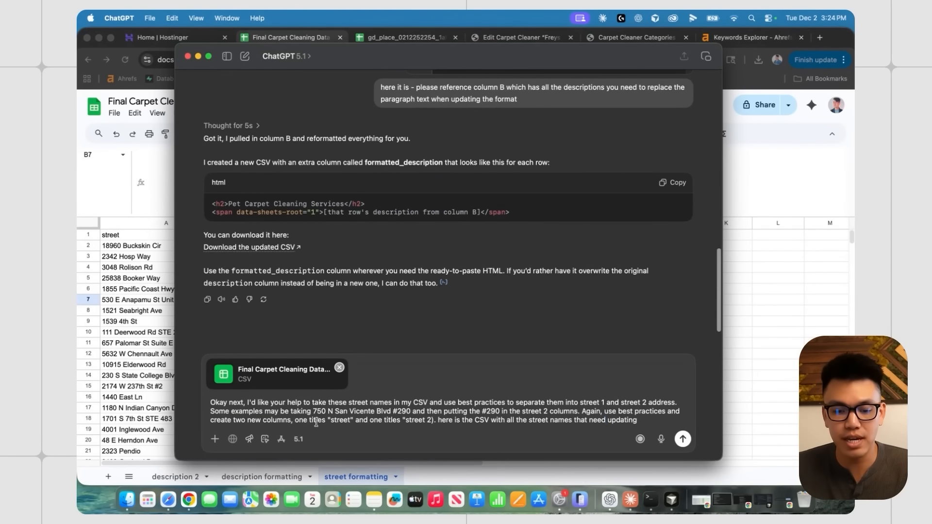
left_click(685, 439)
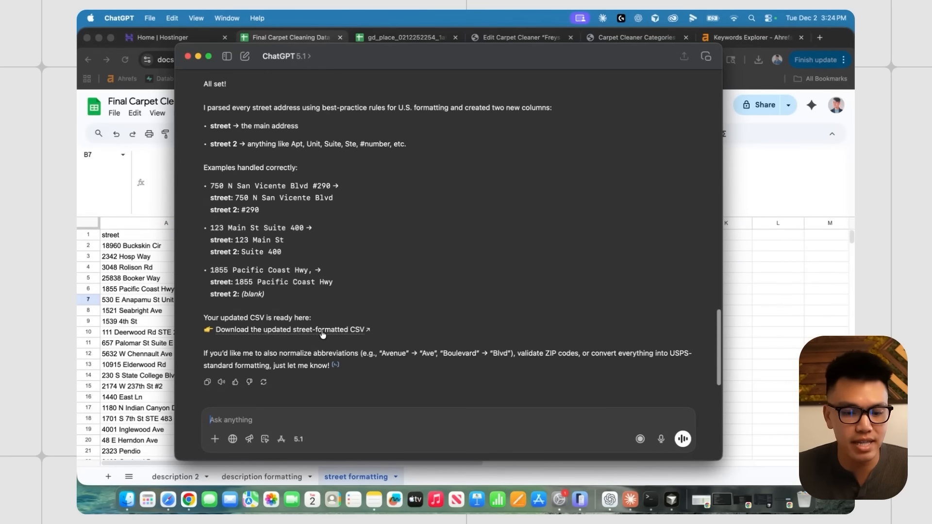
left_click(321, 330)
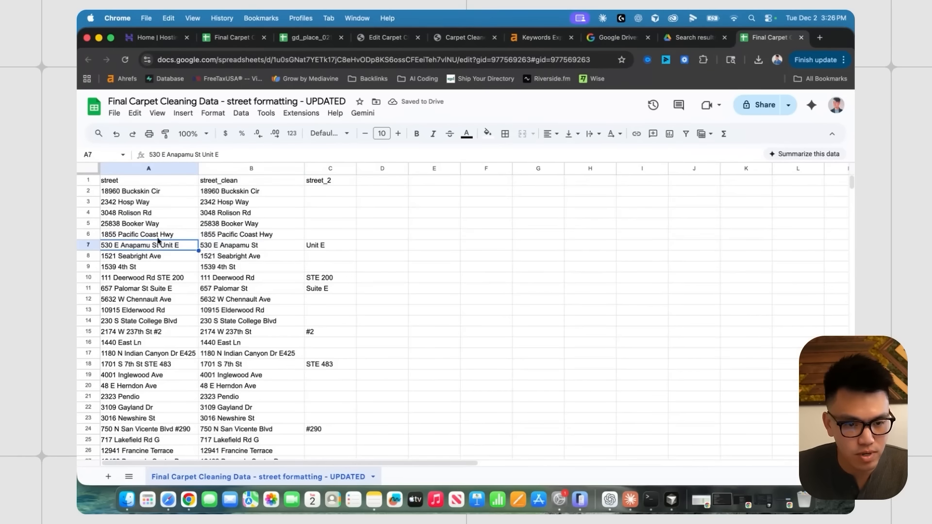
- Review the UPDATED file's street_clean and street_2 split values, such as Unit E
left_click(239, 249)
left_click(315, 249)
left_click(269, 249)
left_click(330, 248)
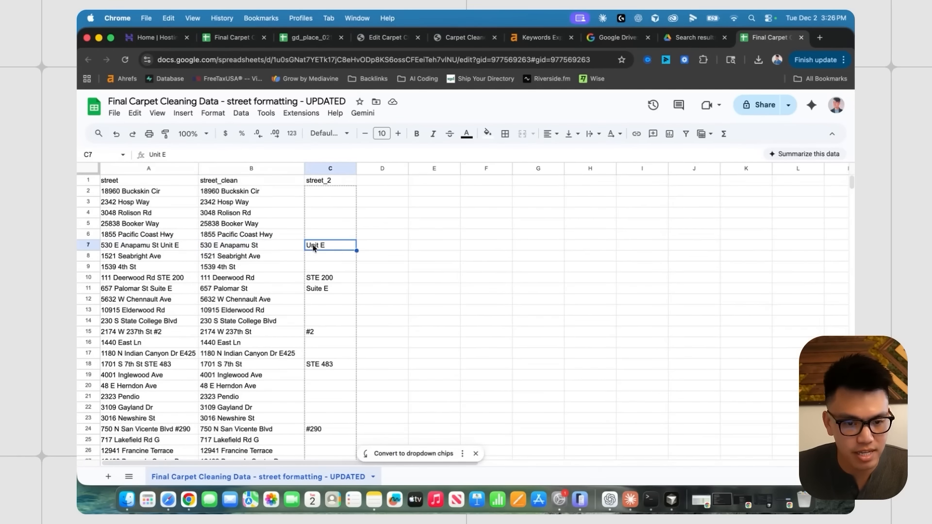
scroll(325, 297, "down", 10)
scroll(329, 296, "down", 1)
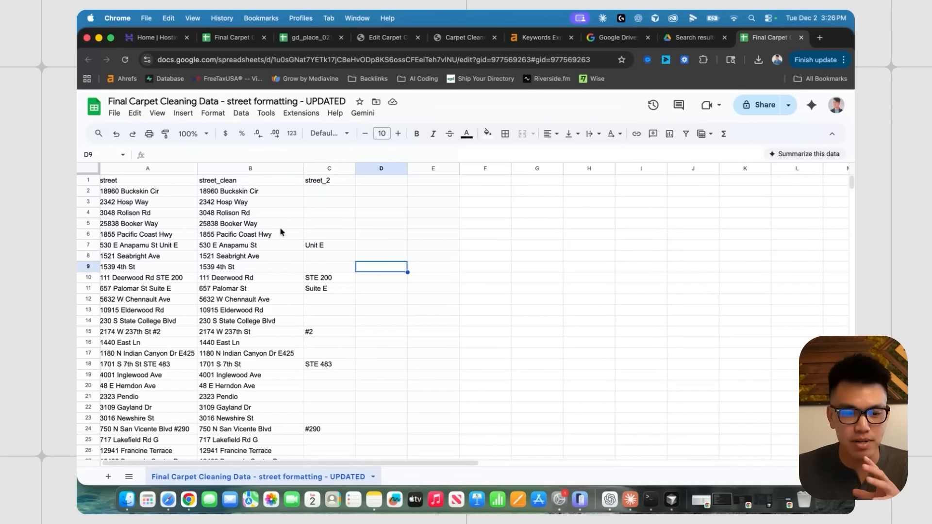
scroll(280, 232, "down", 2)
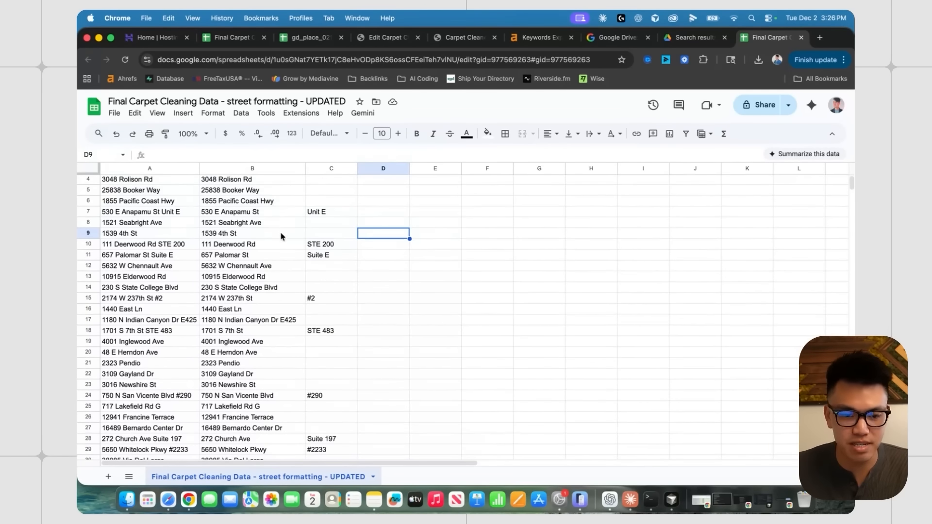
scroll(280, 232, "down", 2)
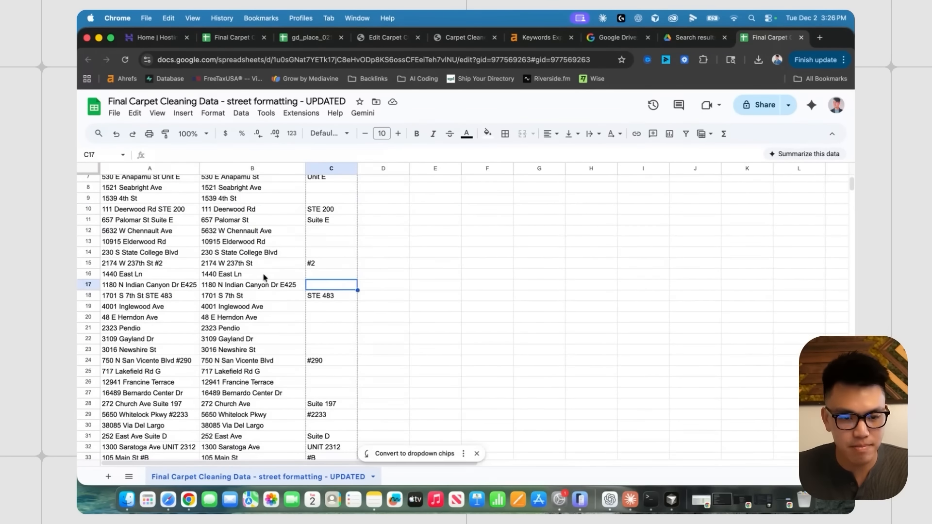
scroll(262, 290, "down", 2)
scroll(281, 297, "up", 3)
left_click(319, 340)
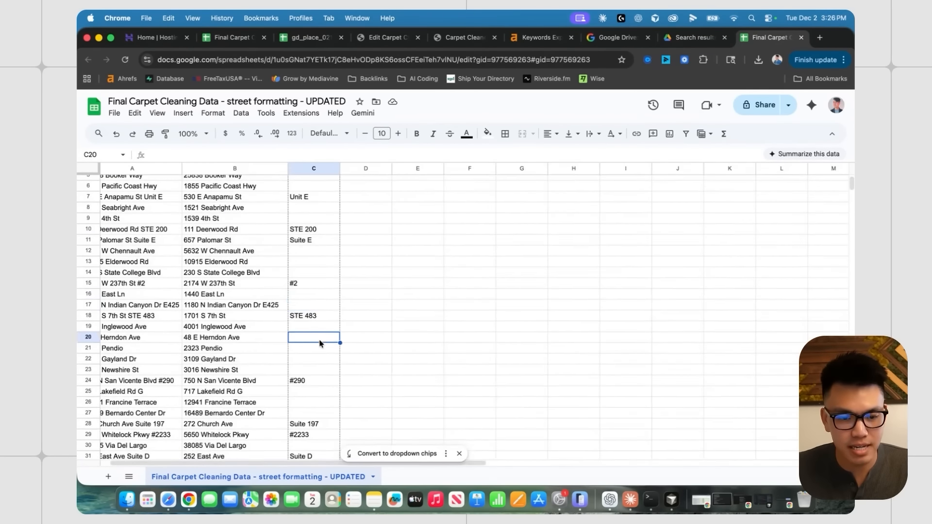
scroll(252, 295, "down", 1)
left_click(244, 290)
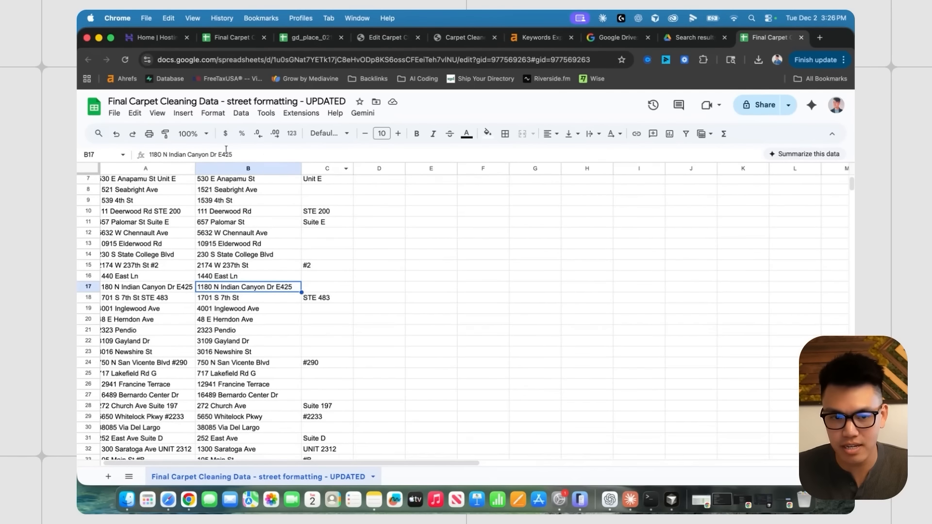
scroll(311, 297, "down", 1)
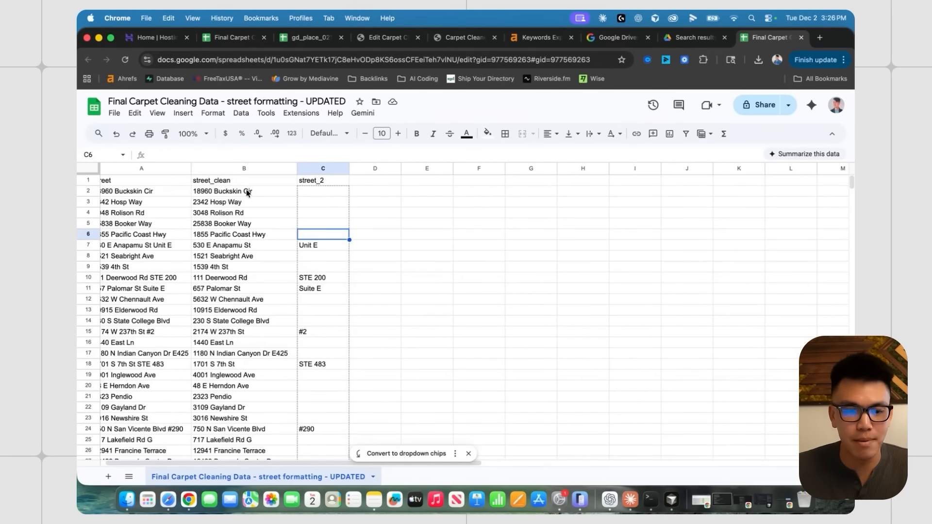
- Copy street_clean and street_2 down to the last row into the import sheet's street columns
left_click(246, 192)
left_click_drag(246, 190, 338, 193)
key("shift+super+Down")
key("super+c")
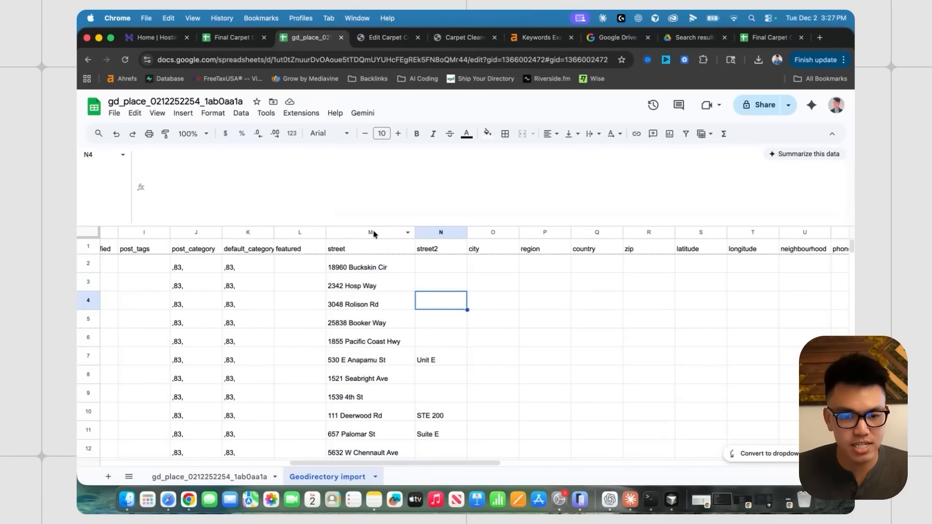
left_click(374, 233)
left_click(442, 233)
- Select the city values from Yorba Linda down to row 396
left_click(492, 264)
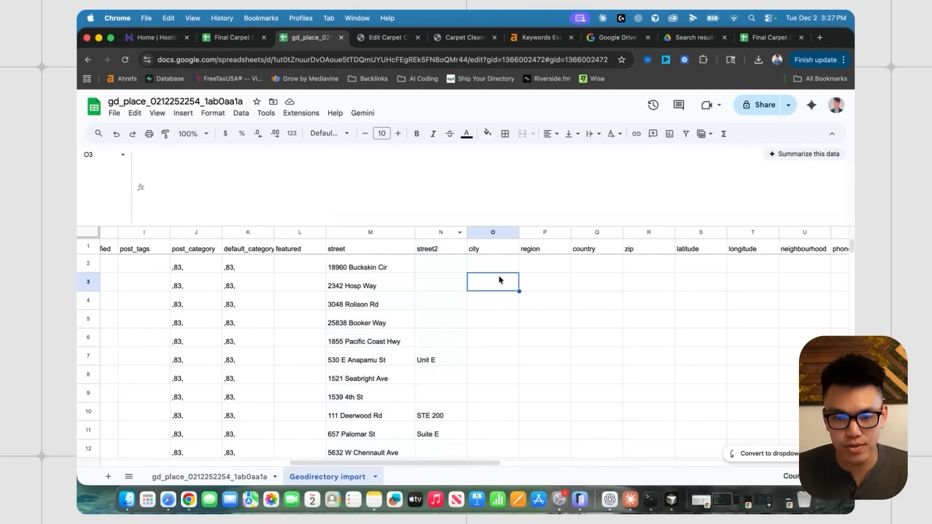
left_click(437, 251)
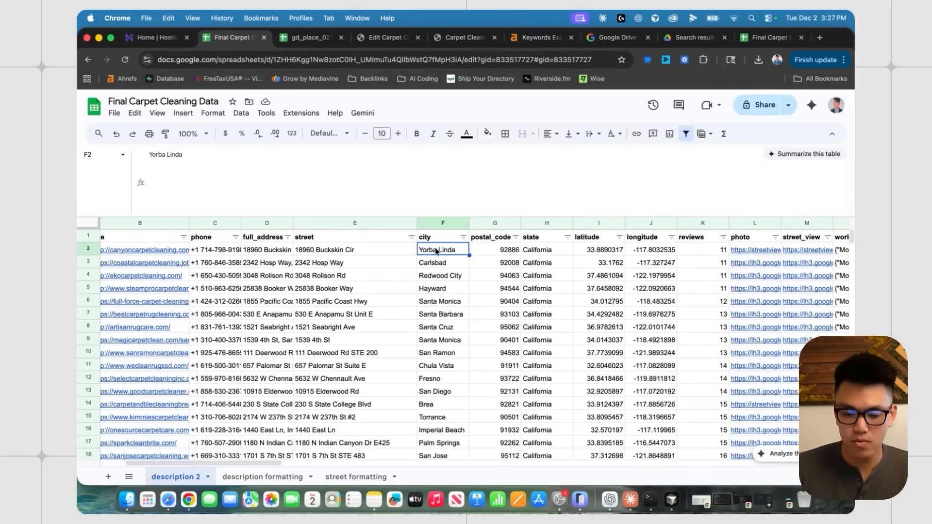
key("shift+super+Down")
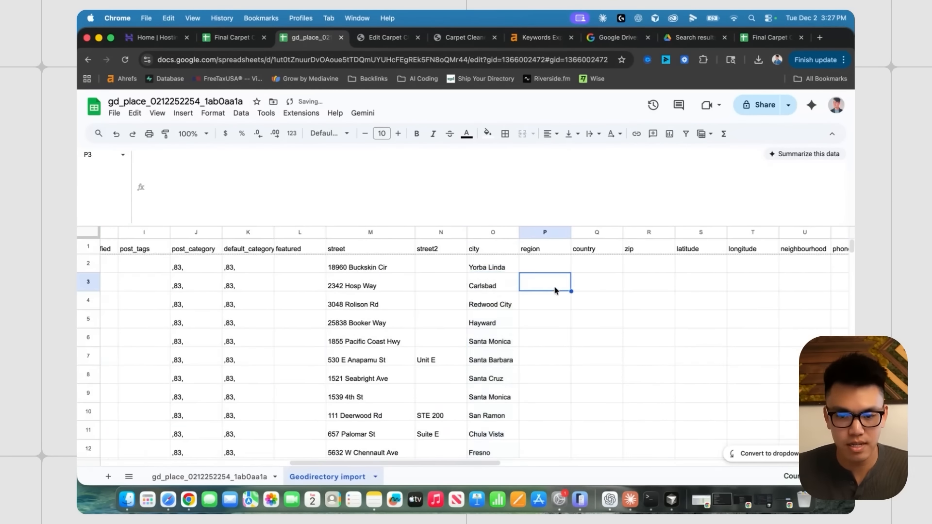
- Select the California state values to row 396 and paste them into the import sheet's region column
scroll(465, 274, "right", 3)
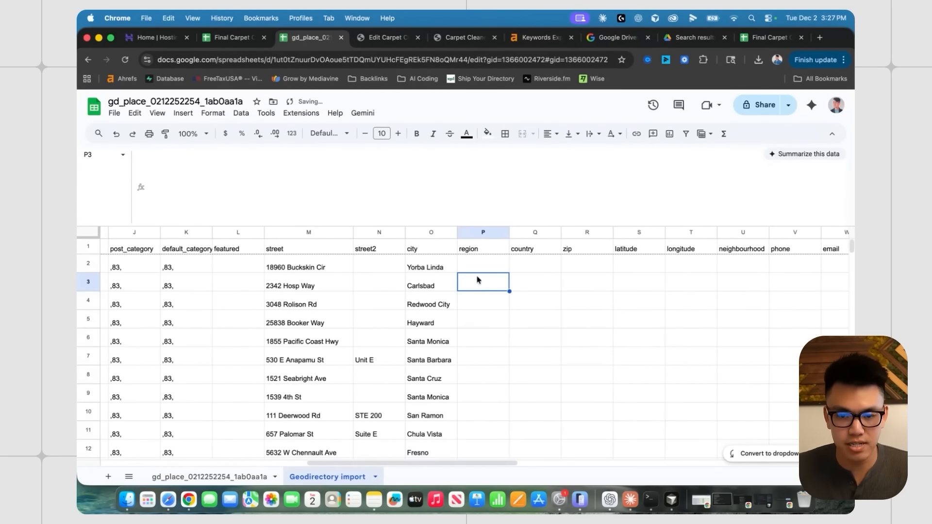
left_click(237, 39)
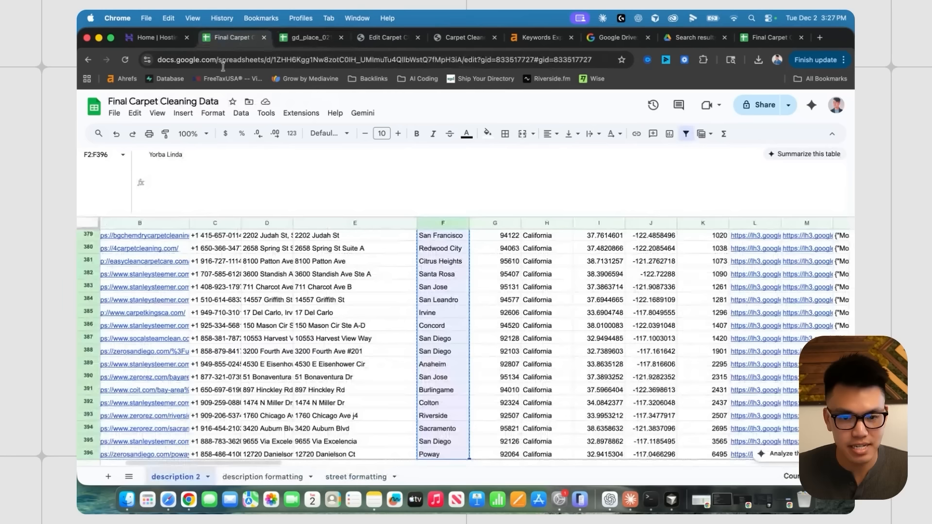
scroll(535, 255, "up", 20)
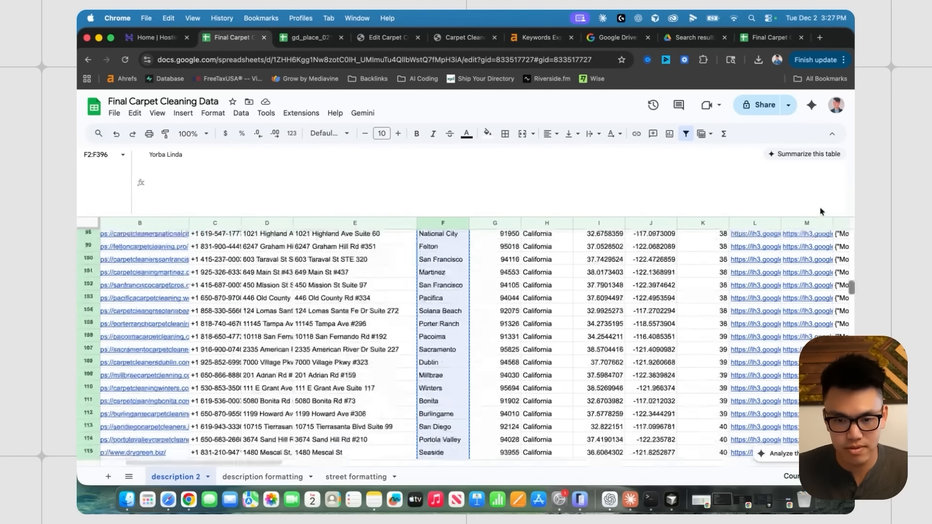
left_click(536, 250)
key("super+shift+Down")
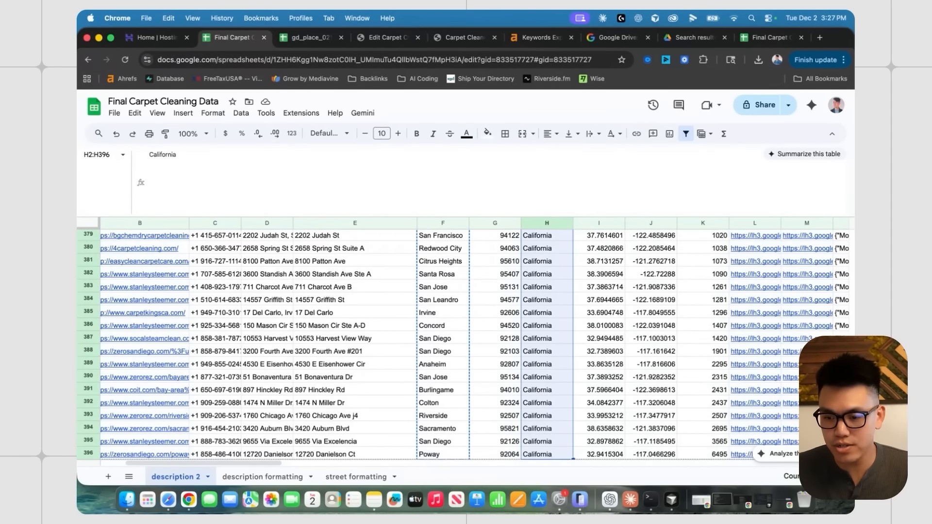
scroll(848, 320, "up", 20)
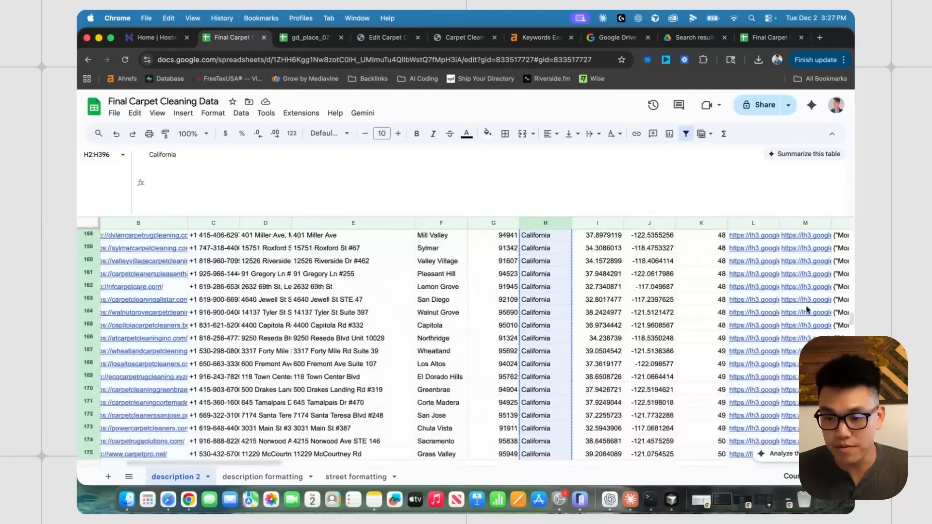
scroll(849, 320, "up", 15)
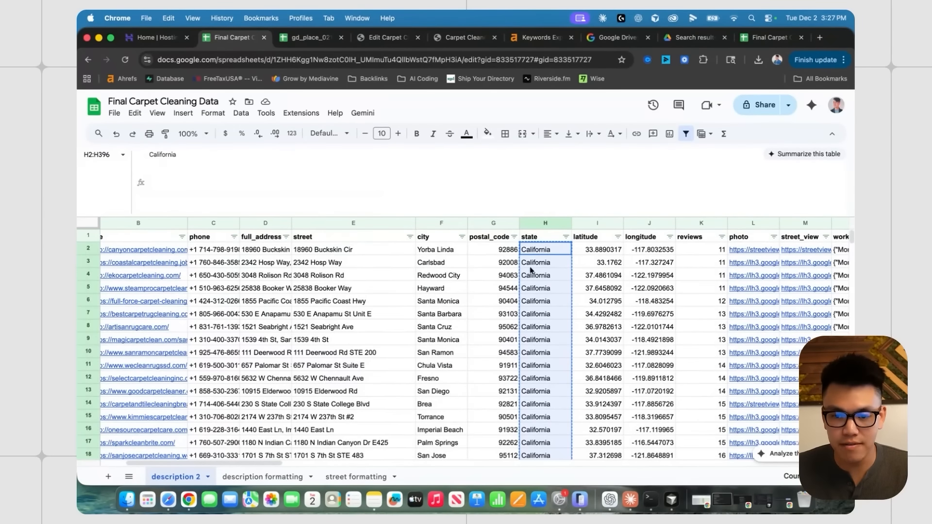
left_click(589, 265)
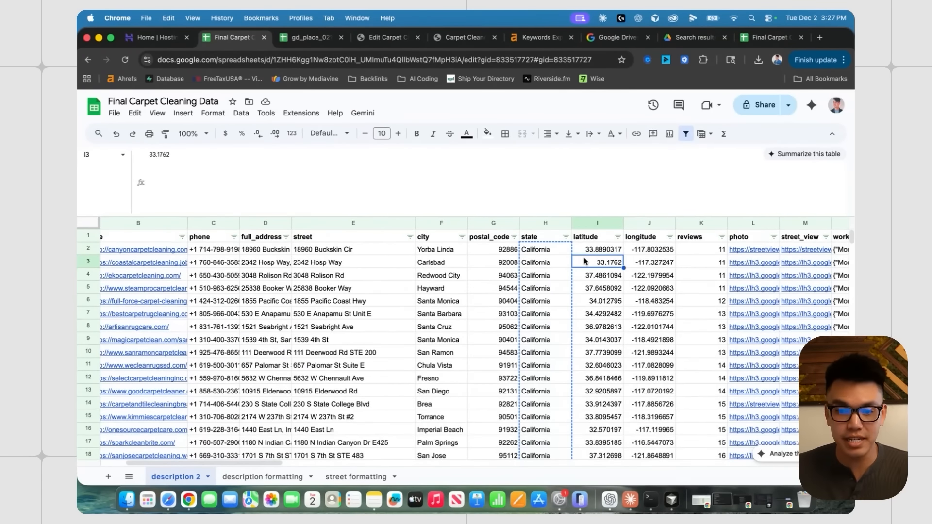
left_click(313, 39)
key("cmd+v")
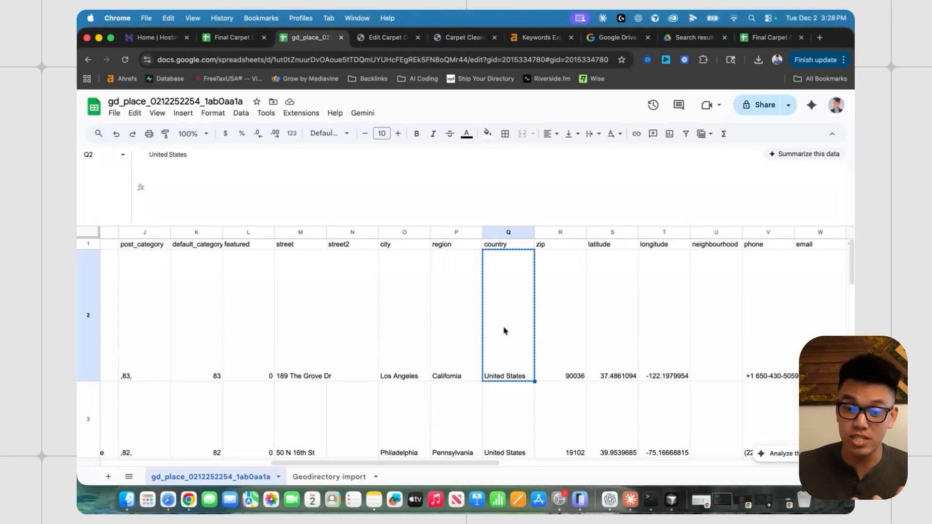
- Check the sample sheet's country and zip values and copy the 'United States' cell
key("Down")
key("Up")
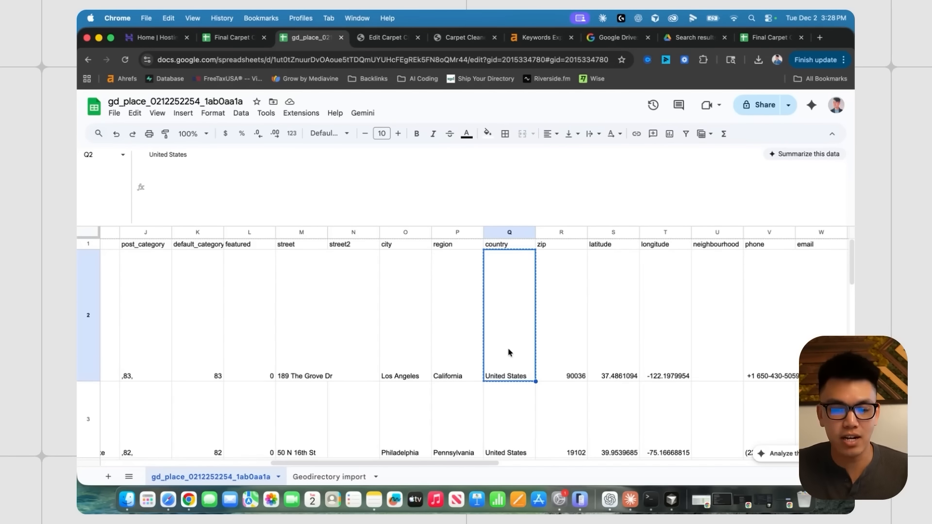
scroll(505, 368, "left", 2)
left_click(553, 413)
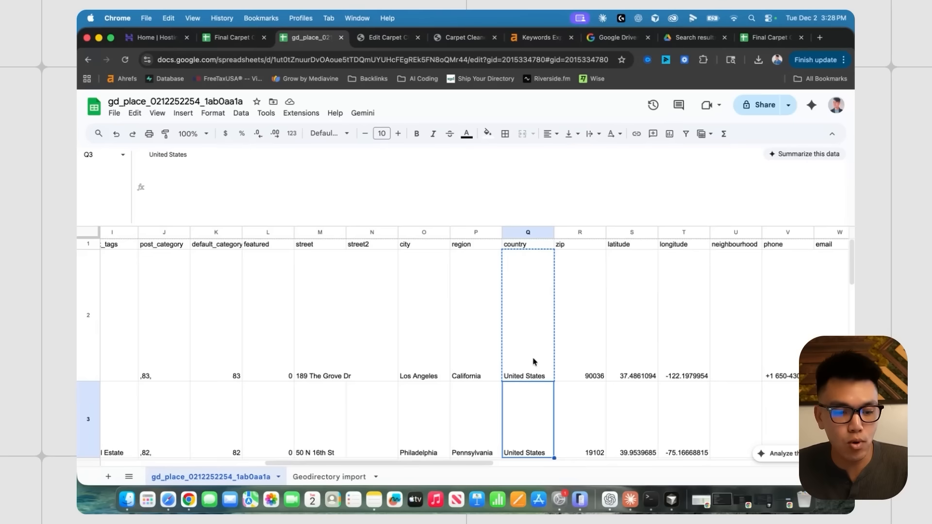
scroll(533, 362, "left", 2)
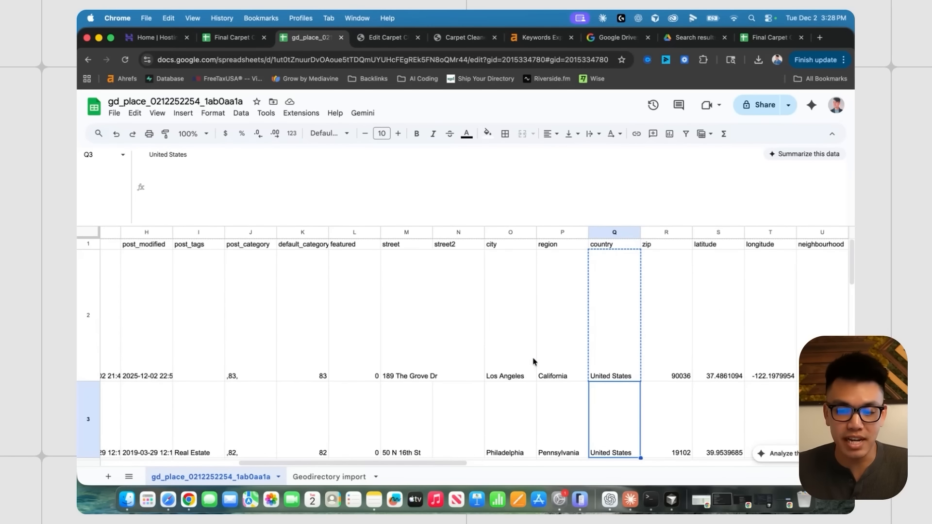
scroll(532, 361, "right", 2)
left_click(534, 362)
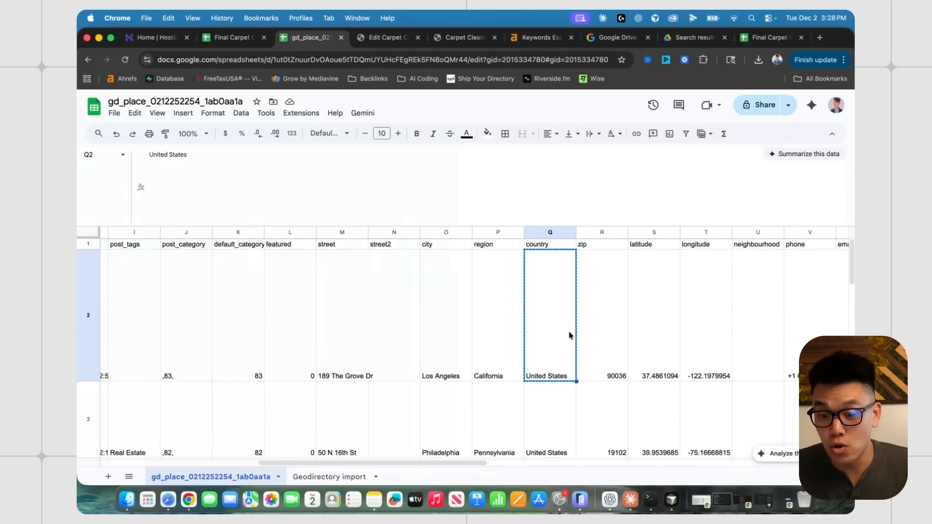
left_click(587, 335)
left_click(533, 339)
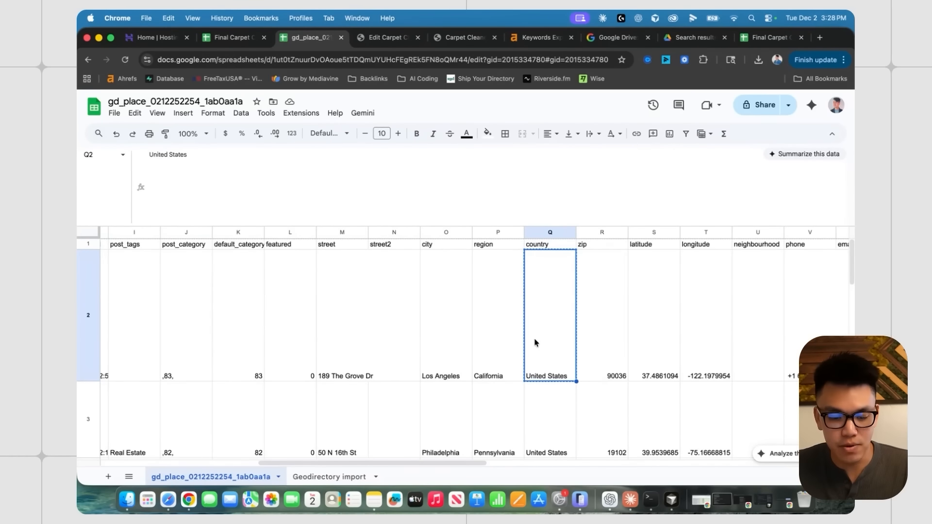
- Paste 'United States' into Q2 of Geodirectory import and fill it down the country column
left_click(315, 477)
key("cmd+v")
double_click(688, 272)
scroll(552, 286, "right", 5)
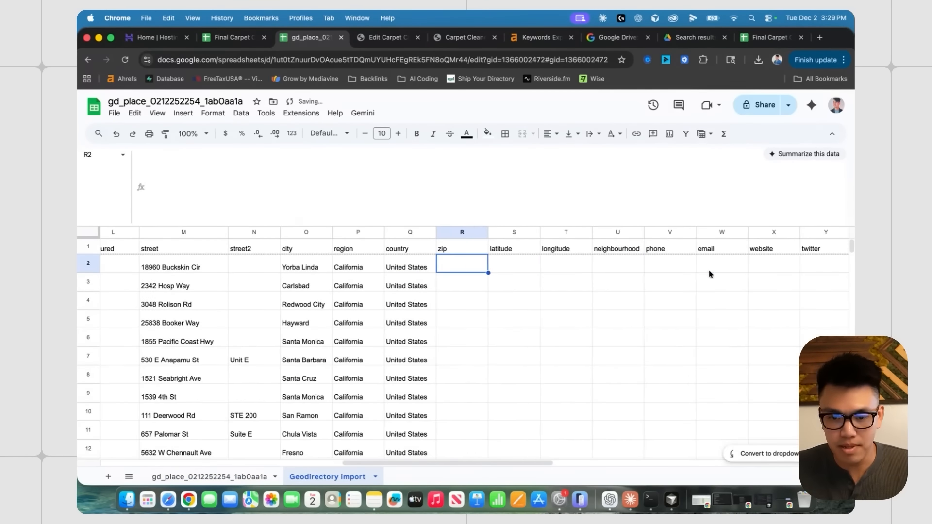
- Copy all postal codes from the carpet cleaning data into the import sheet's zip column at R2
key("ctrl+shift+Tab")
left_click(530, 291)
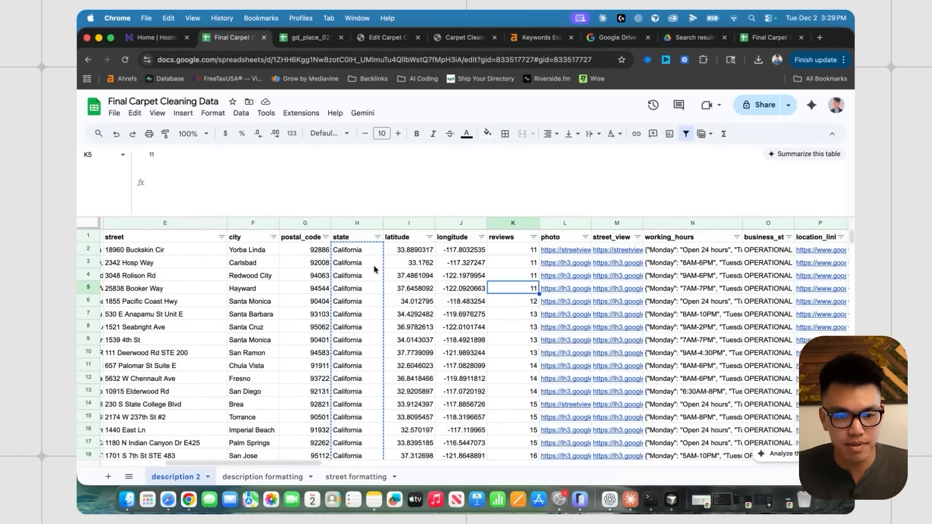
scroll(371, 266, "left", 2)
left_click(357, 253)
key("ctrl+shift+Down")
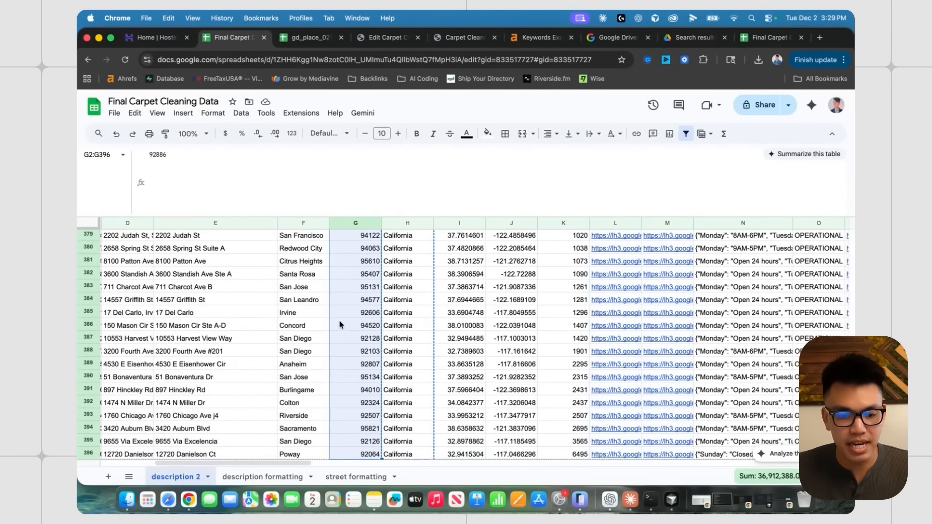
key("ctrl+Tab")
key("ctrl+v")
key("Right")
key("Right")
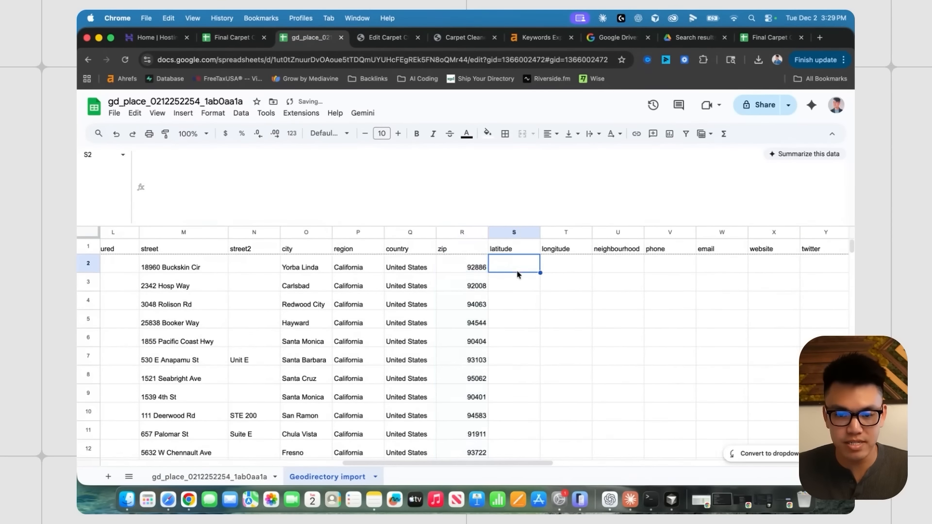
- Copy the latitude and longitude columns and paste them into the import sheet starting at S2
left_click(229, 45)
scroll(454, 281, "up", 15)
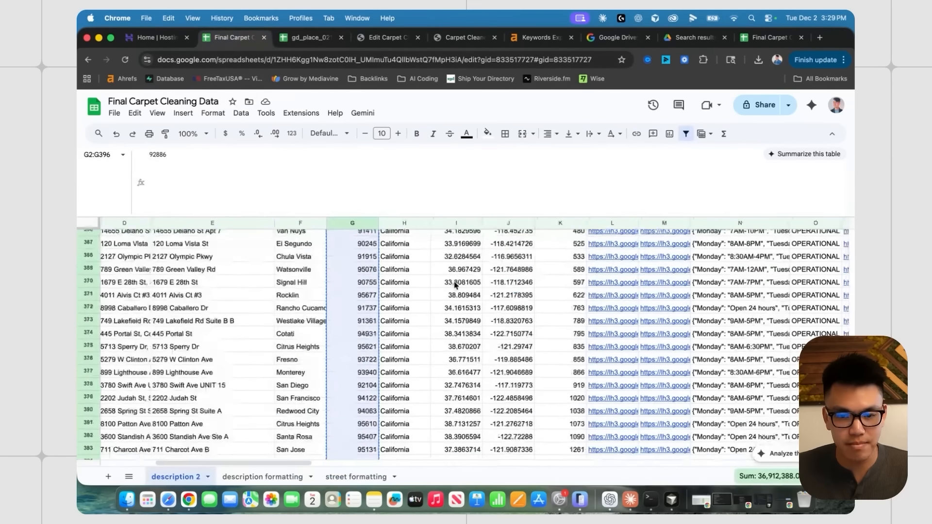
left_click_drag(437, 249, 493, 250)
key("super+shift+Down")
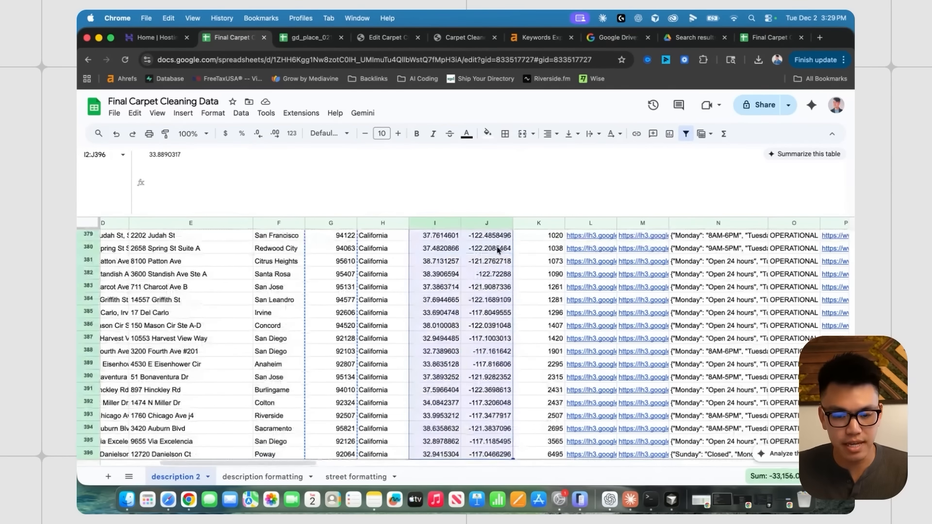
key("super+c")
key("ctrl+Tab")
left_click(465, 265)
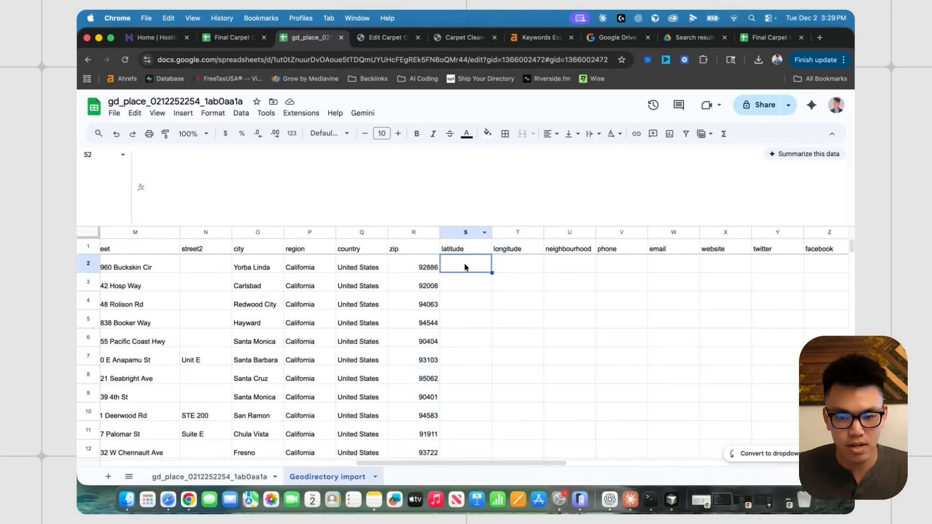
key("super+v")
left_click(567, 288)
scroll(567, 287, "right", 4)
- Inspect the sample sheet's longitude, neighbourhood and phone number formats, then return to the carpet data
left_click(250, 477)
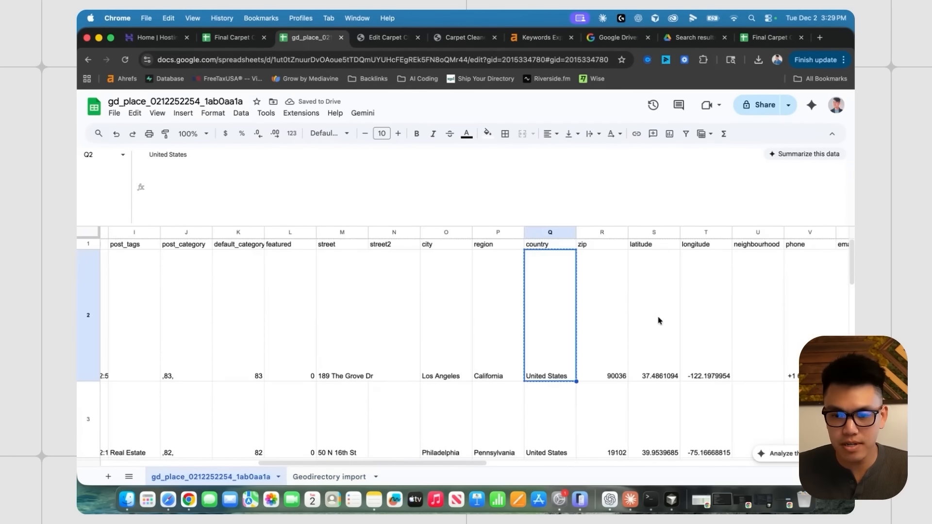
left_click(491, 328)
scroll(523, 324, "right", 1)
left_click(524, 324)
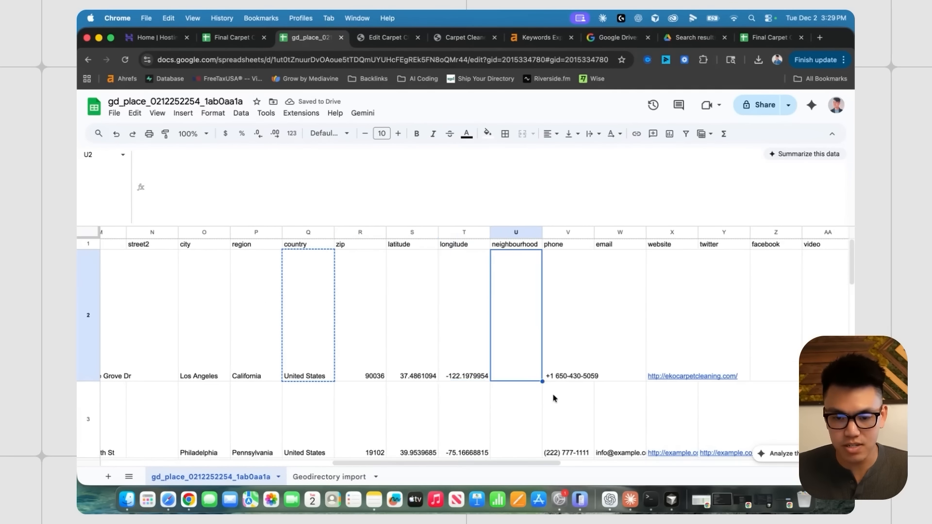
scroll(552, 396, "down", 2)
left_click(522, 356)
scroll(524, 325, "up", 2)
scroll(525, 298, "right", 1)
left_click(510, 311)
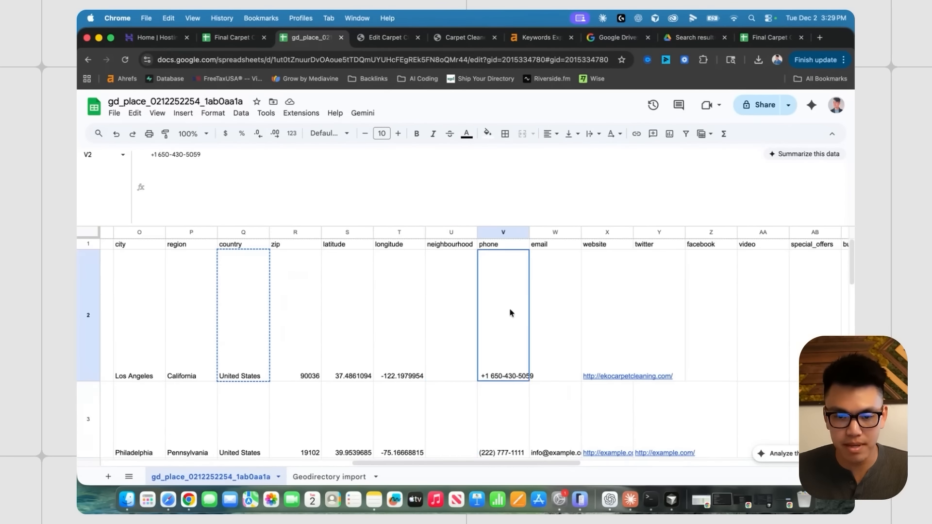
scroll(514, 318, "right", 1)
scroll(473, 369, "down", 3)
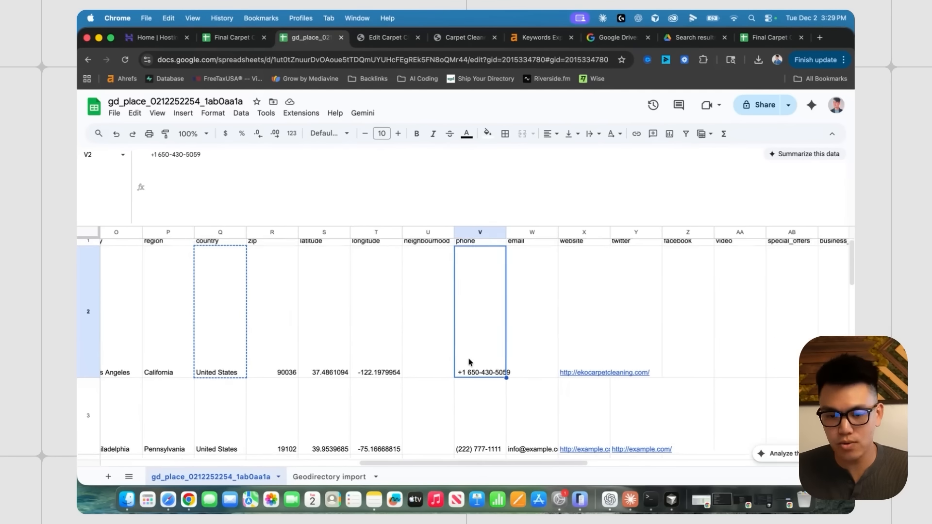
left_click(488, 385)
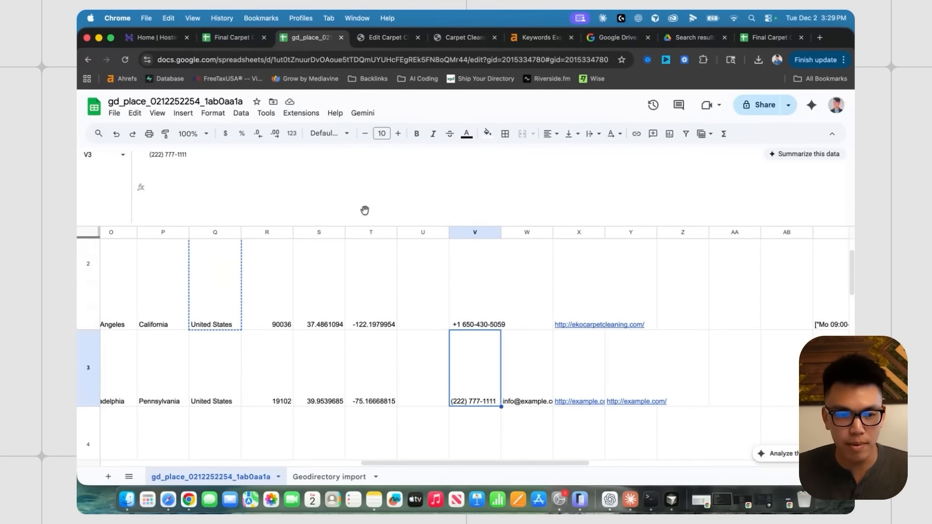
scroll(479, 347, "up", 2)
left_click(484, 347)
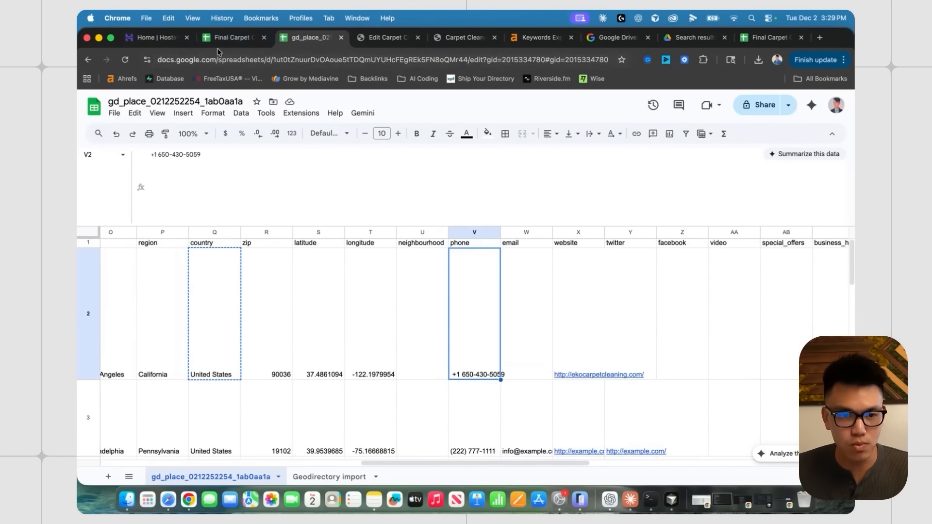
left_click(228, 38)
scroll(394, 319, "up", 20)
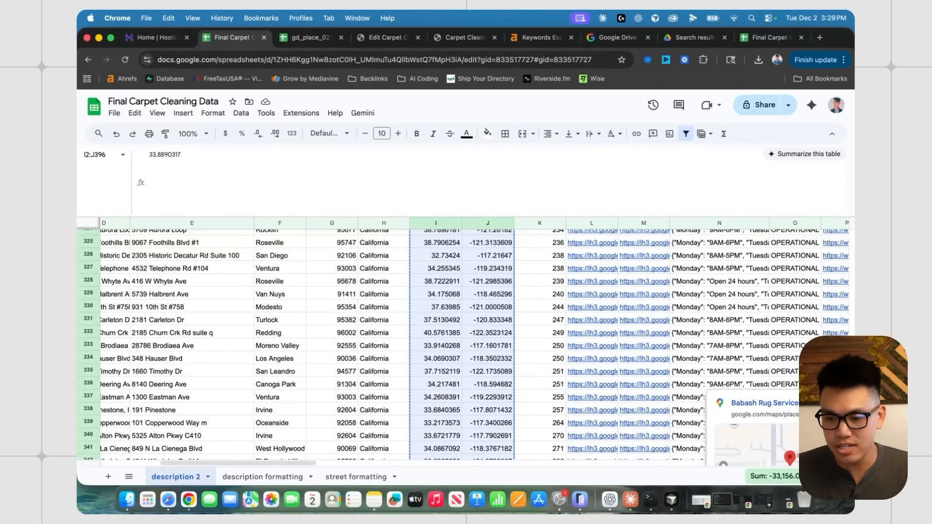
scroll(269, 283, "left", 5)
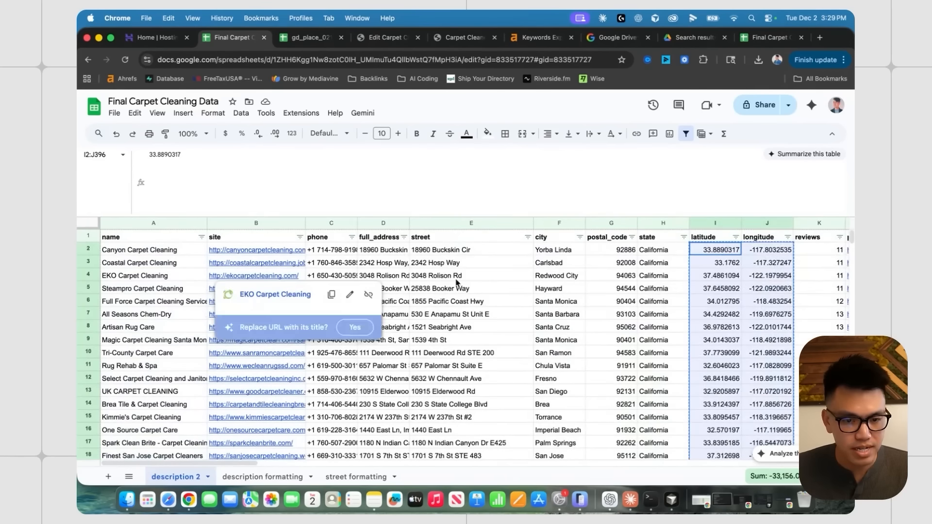
- Widen the phone column and recreate the filter over the whole table
left_click(471, 263)
left_click_drag(357, 223, 475, 223)
left_click(381, 222)
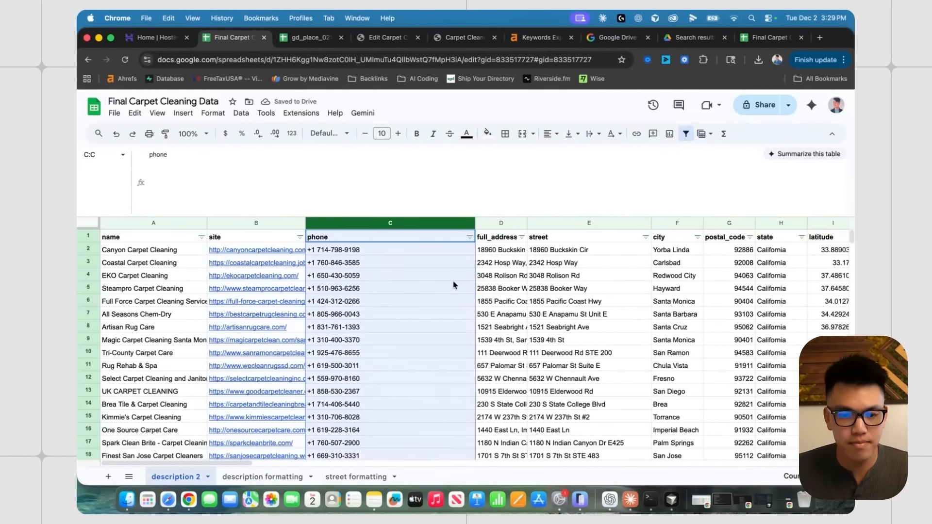
left_click(384, 224)
left_click(684, 135)
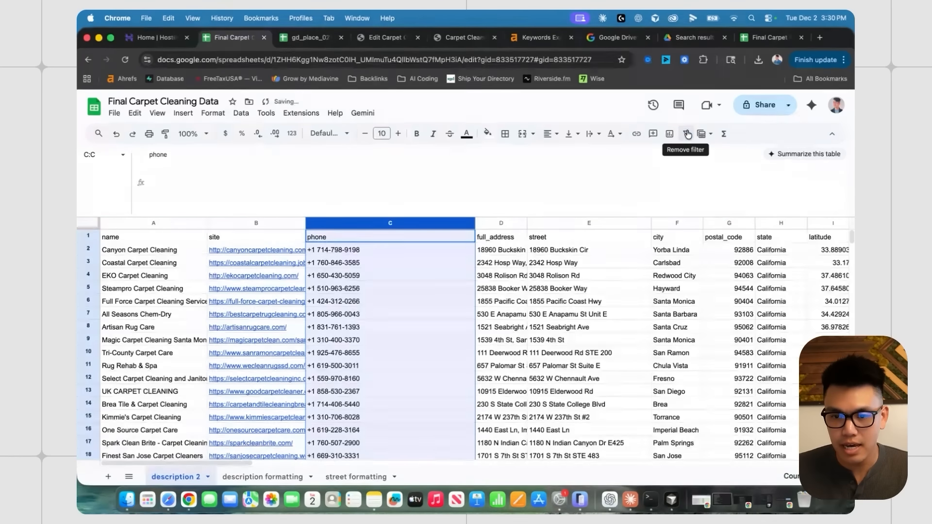
left_click(92, 226)
left_click(685, 135)
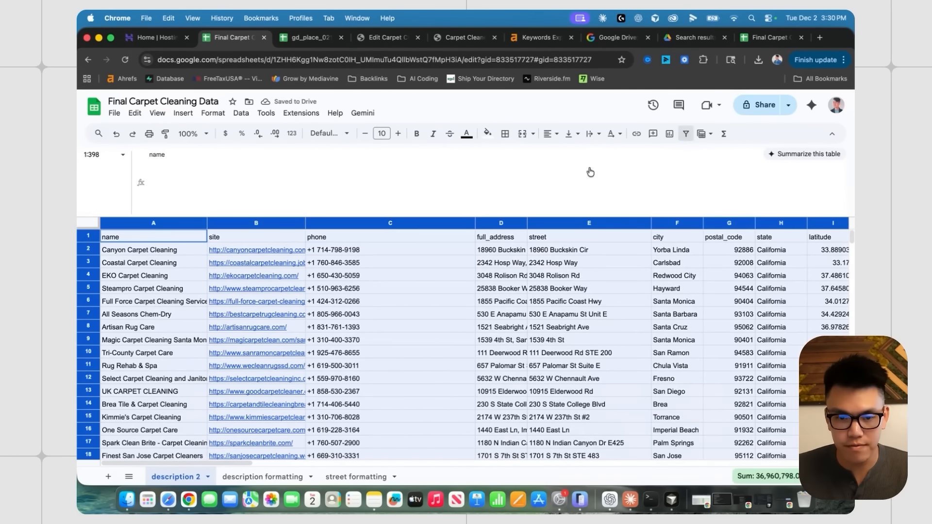
left_click(400, 301)
- Find and replace '+1' with nothing in column C, replacing all occurrences
key("super+f")
left_click(369, 224)
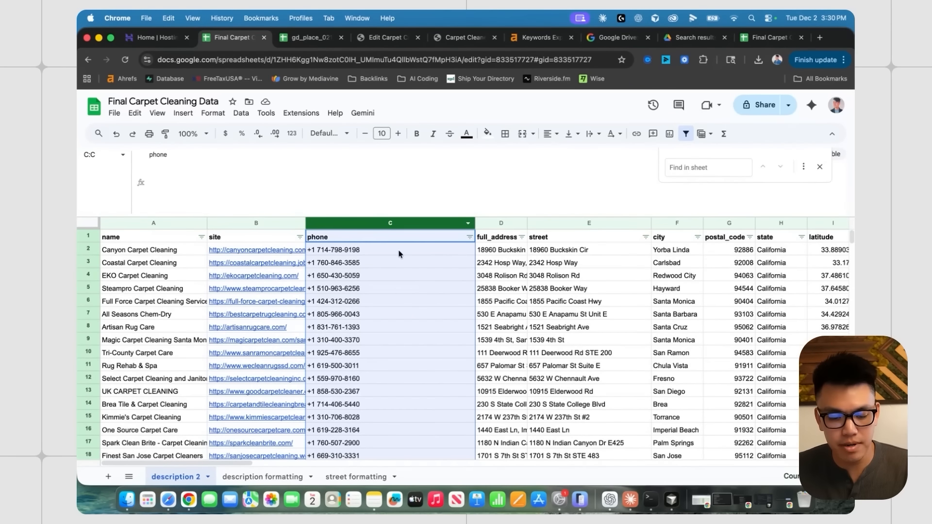
key("super+f")
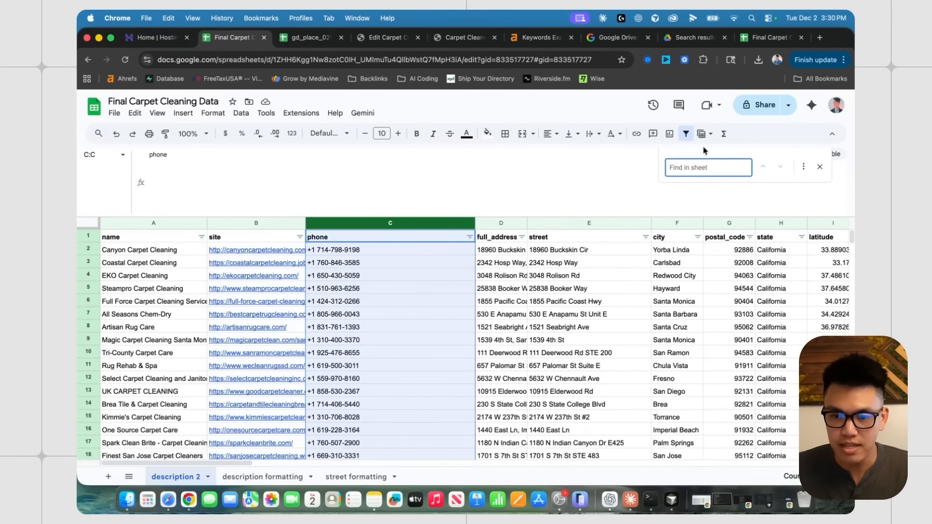
left_click(805, 168)
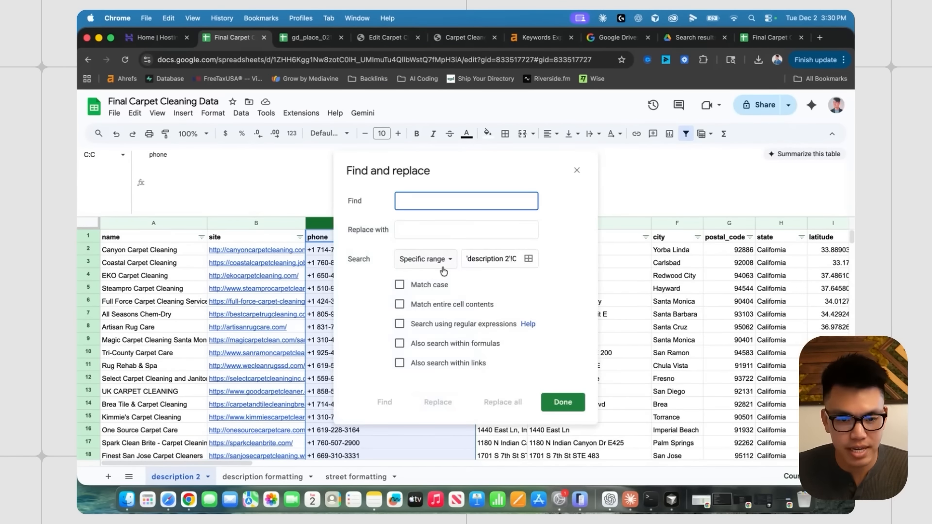
left_click_drag(448, 168, 603, 152)
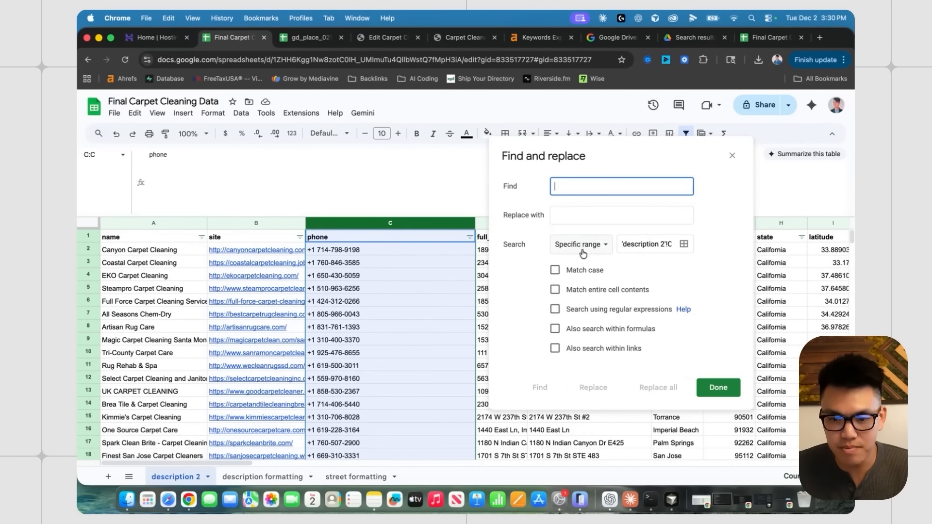
left_click(684, 243)
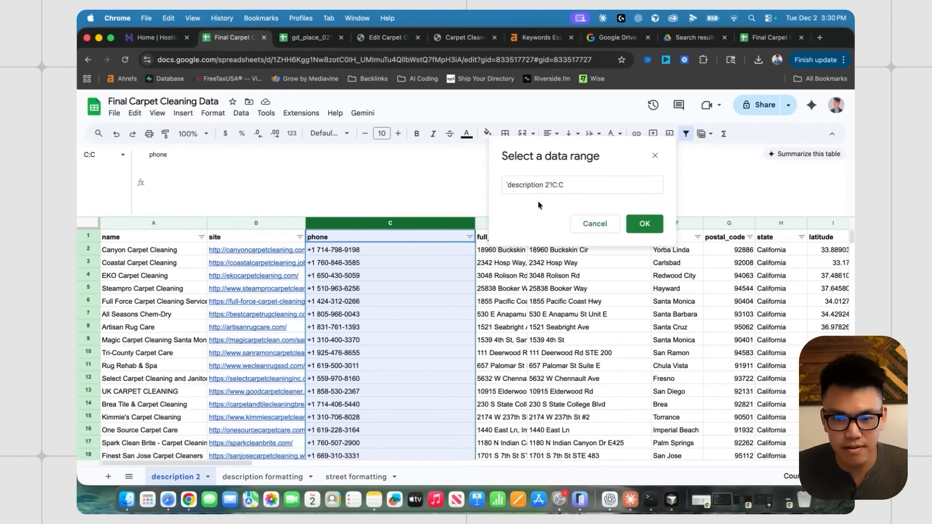
left_click(645, 225)
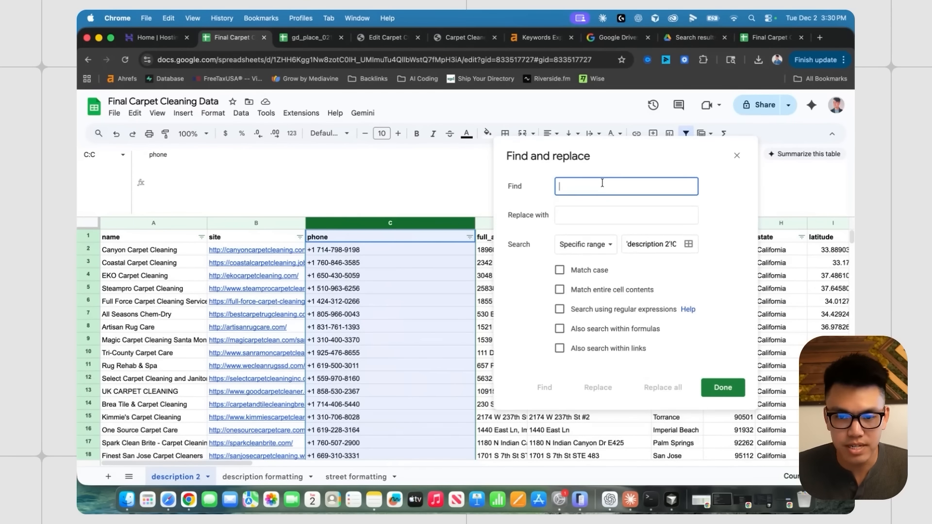
type("+")
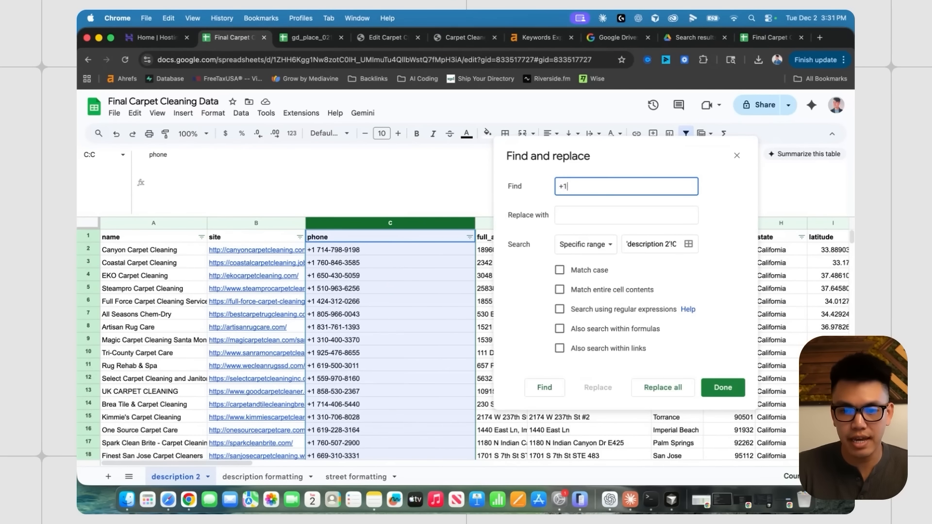
type("1")
left_click(567, 217)
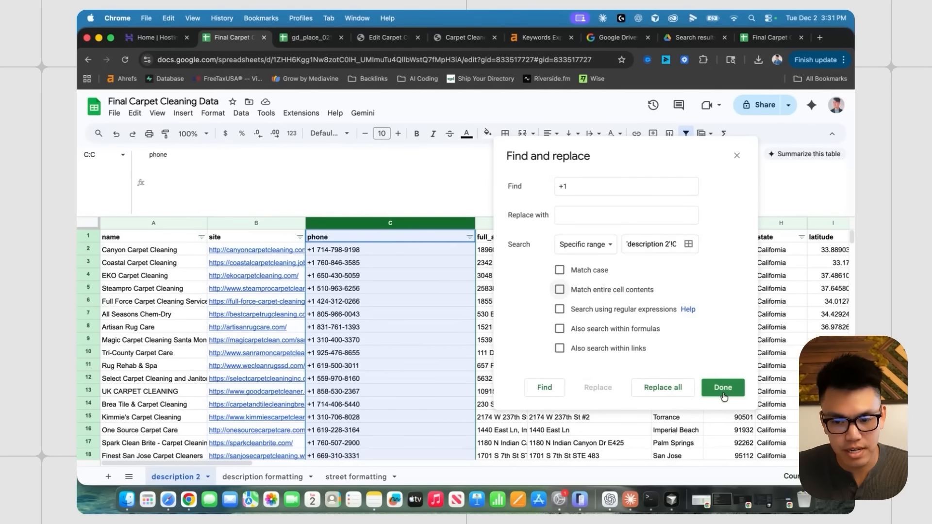
left_click(677, 392)
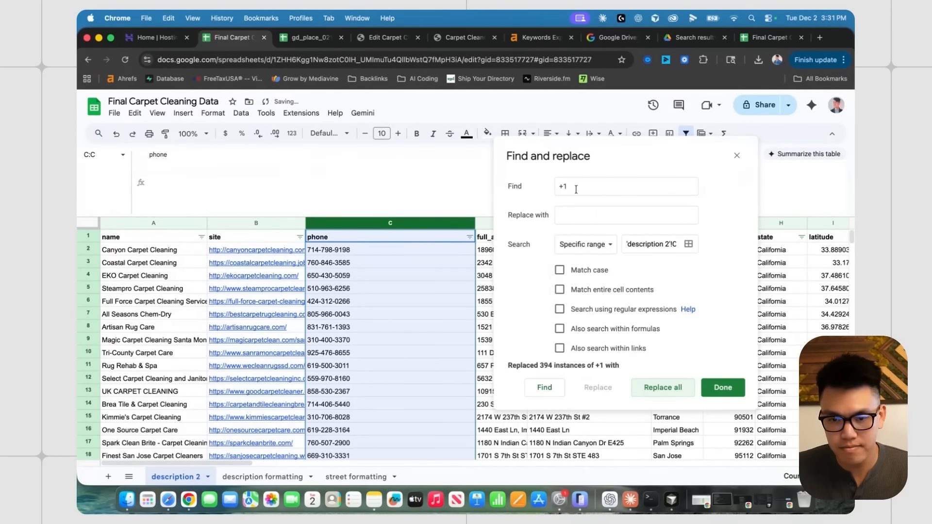
left_click_drag(588, 186, 555, 192)
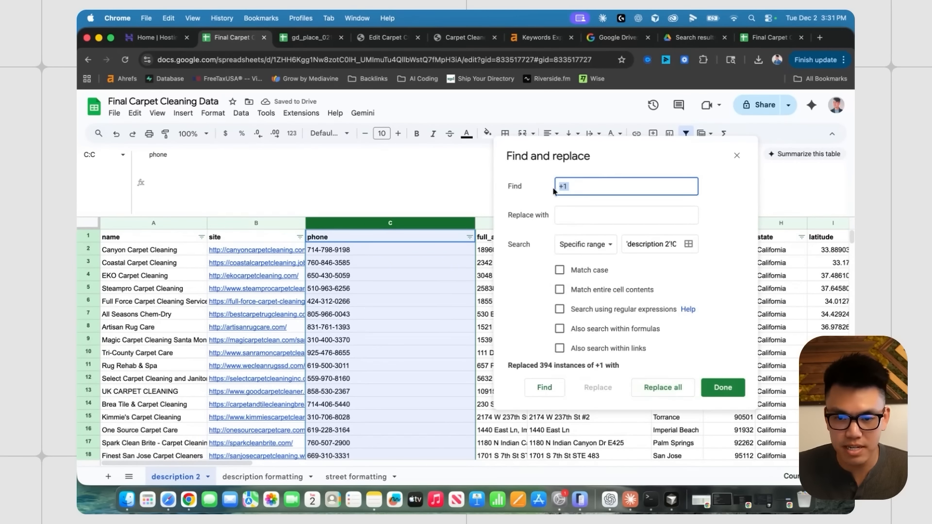
left_click(581, 210)
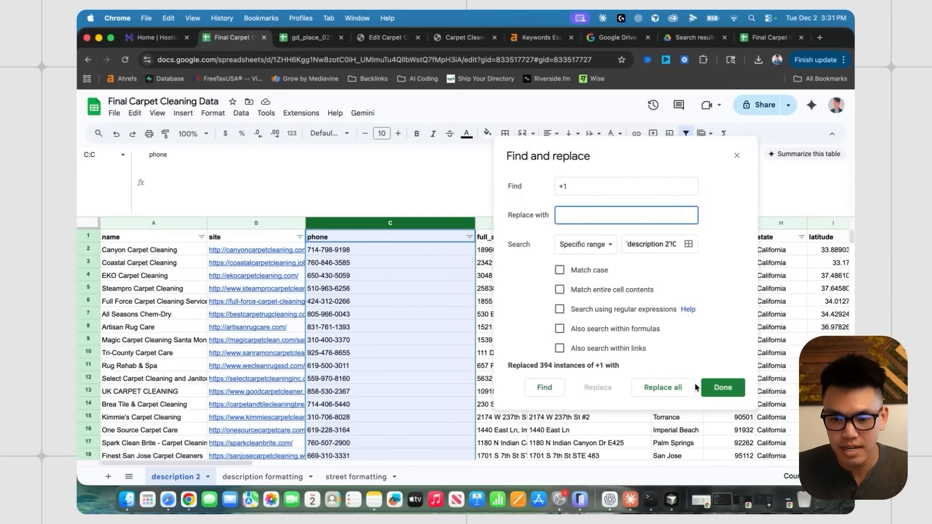
left_click(721, 393)
- Verify the cleaned phone numbers, confirming the list ends at row 18 with row 19 empty
left_click(374, 276)
scroll(376, 311, "down", 5)
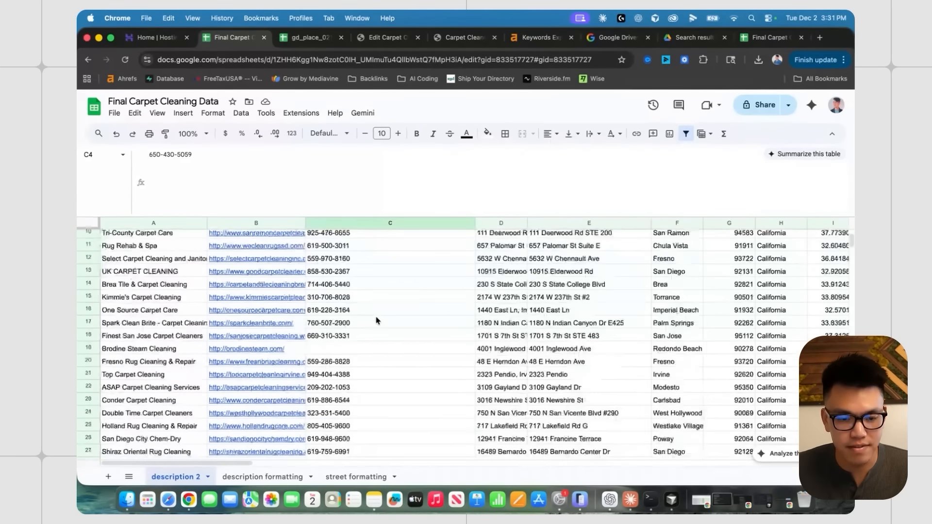
left_click(403, 354)
scroll(374, 309, "down", 10)
scroll(374, 331, "up", 13)
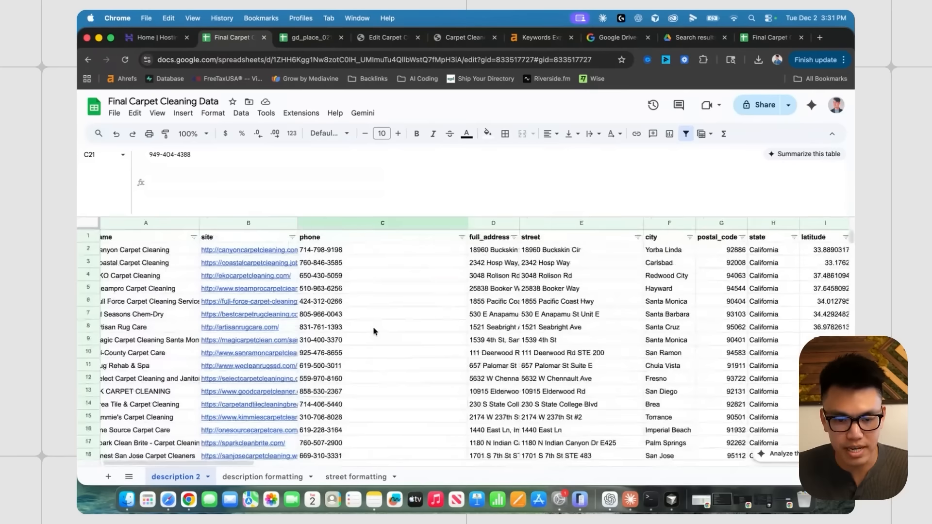
scroll(374, 331, "down", 5)
left_click(337, 323)
scroll(324, 317, "up", 1)
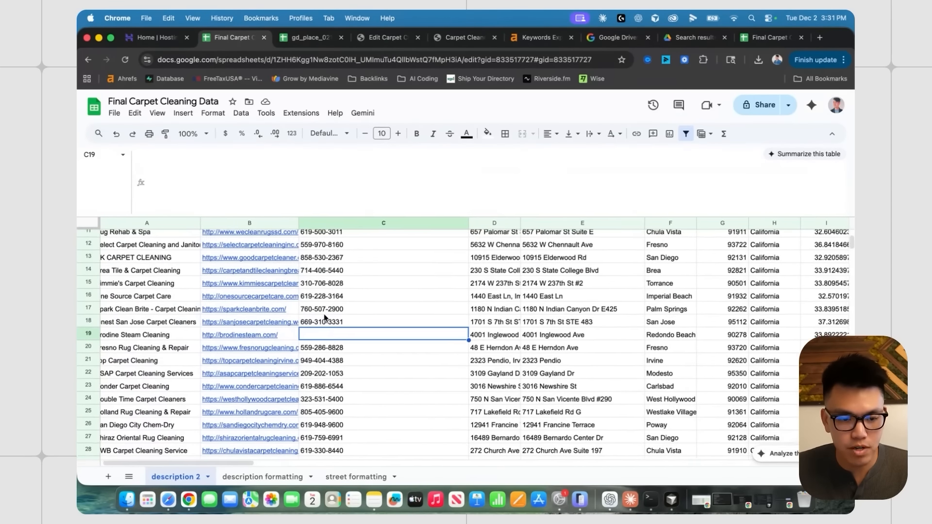
scroll(324, 317, "down", 1)
left_click(364, 316)
scroll(364, 317, "down", 5)
scroll(366, 333, "up", 5)
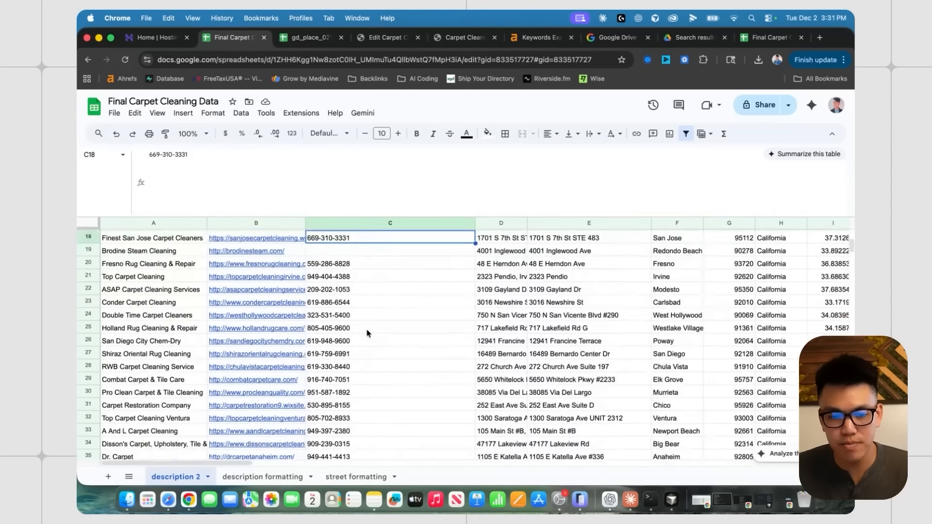
scroll(367, 333, "up", 3)
left_click(341, 340)
scroll(342, 341, "up", 4)
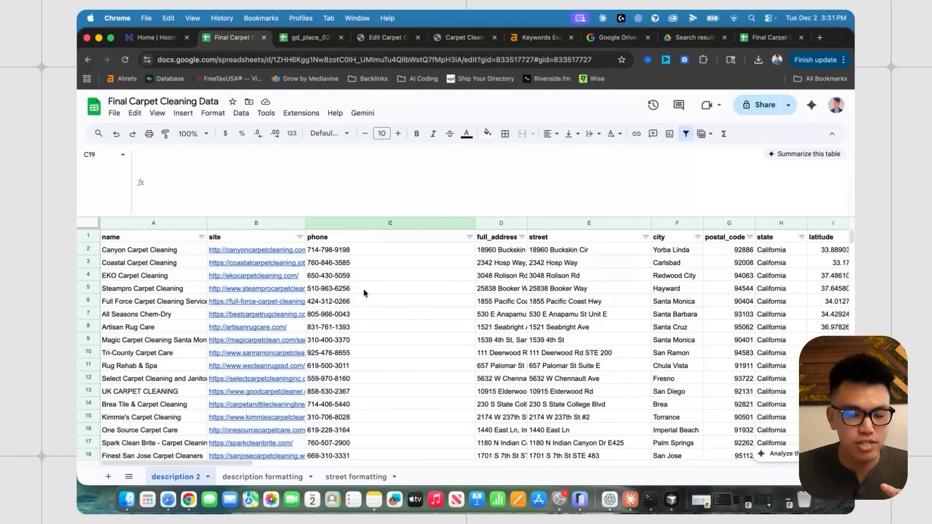
left_click(361, 289)
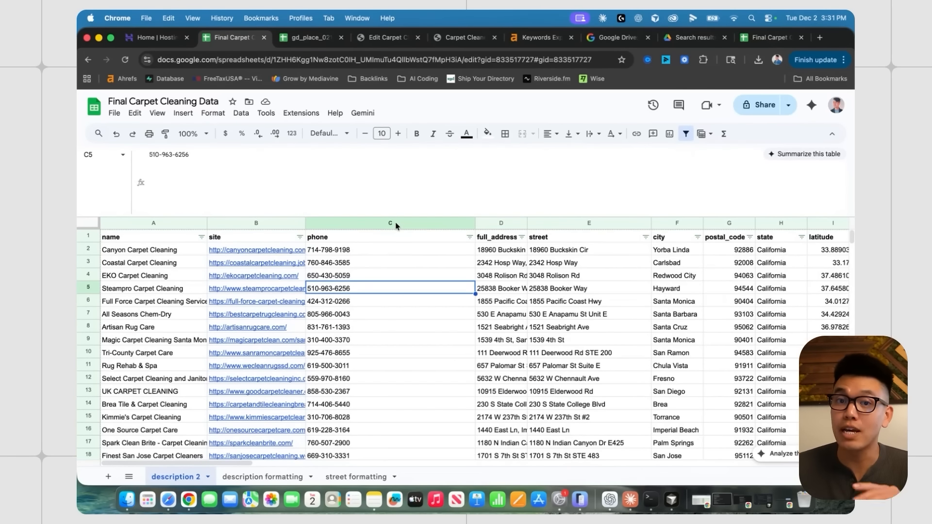
left_click(386, 37)
scroll(204, 316, "up", 5)
scroll(203, 316, "up", 1)
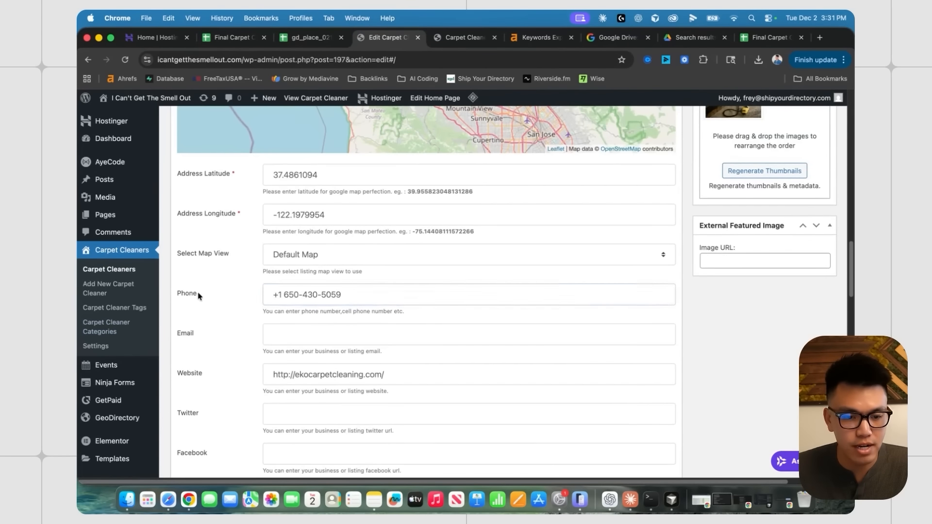
double_click(177, 293)
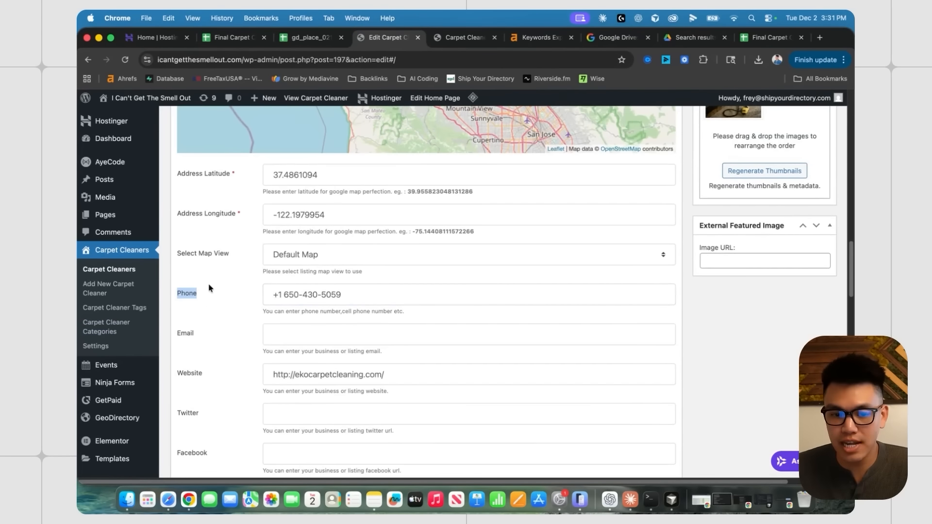
left_click(304, 39)
left_click(231, 39)
left_click(336, 251)
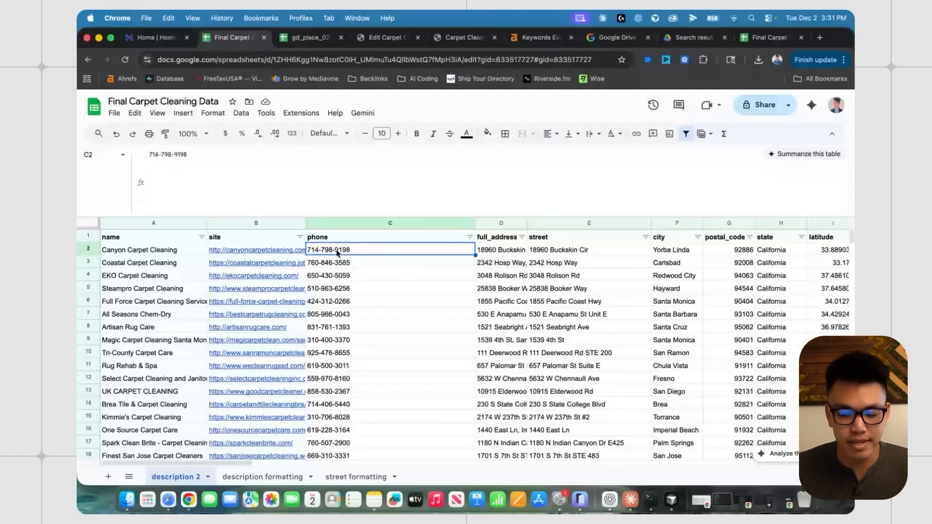
- Copy phone numbers C2:C18 and paste them into V2 of the Geodirectory import sheet
key("super+shift+Down")
key("super+c")
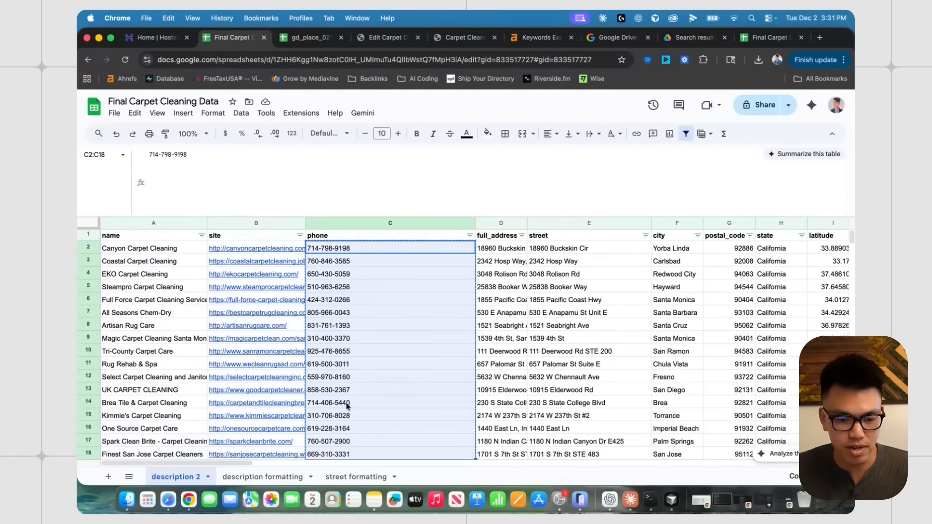
key("ctrl+Tab")
left_click(330, 477)
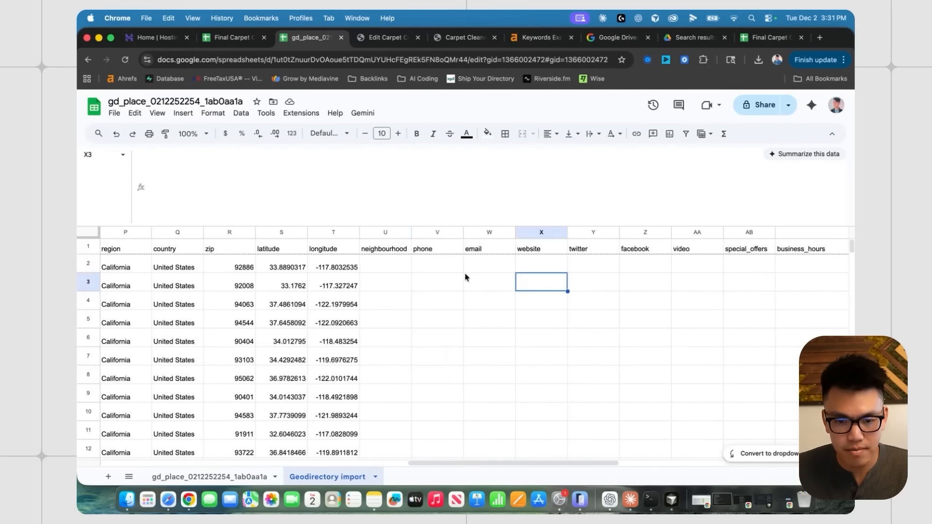
left_click(432, 262)
key("super+v")
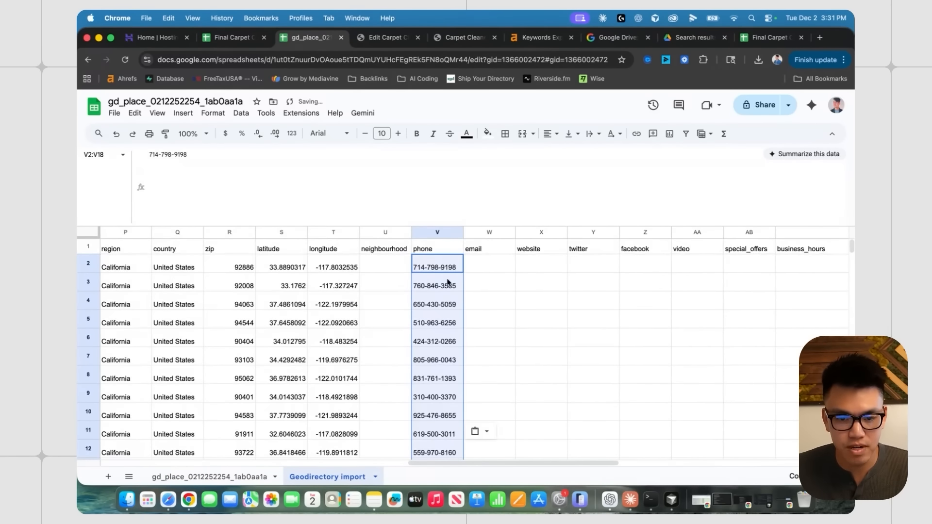
- Review the pasted phone numbers in the Geodirectory import sheet
left_click(503, 282)
scroll(514, 280, "left", 1)
scroll(461, 275, "left", 1)
scroll(243, 275, "left", 3)
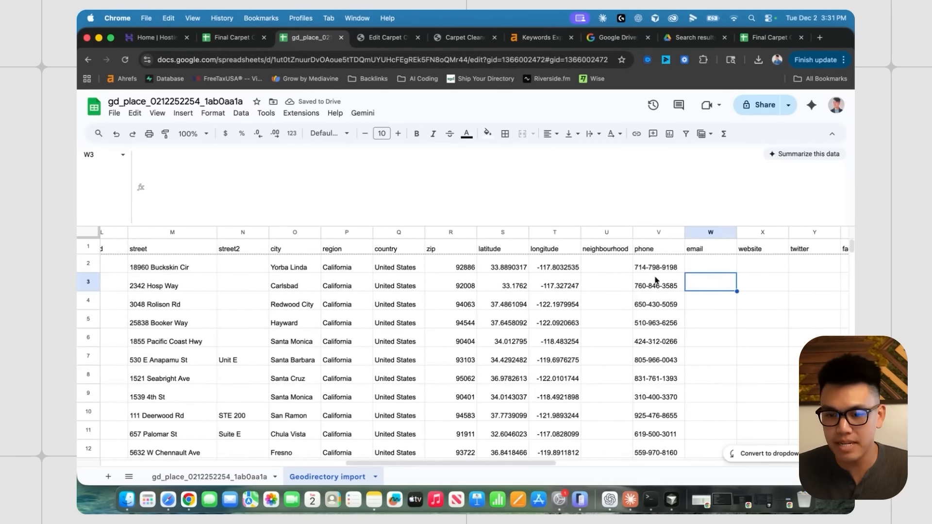
left_click(660, 267)
scroll(238, 279, "left", 10)
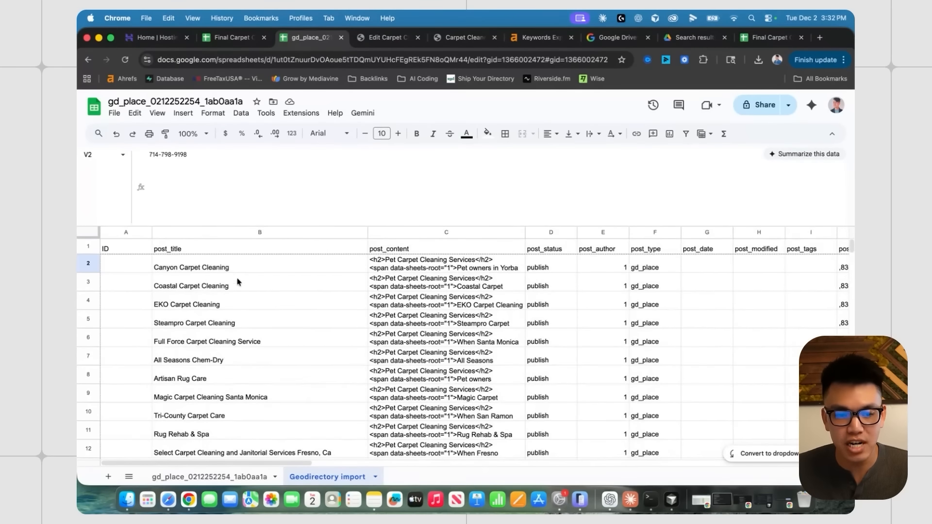
scroll(316, 272, "right", 15)
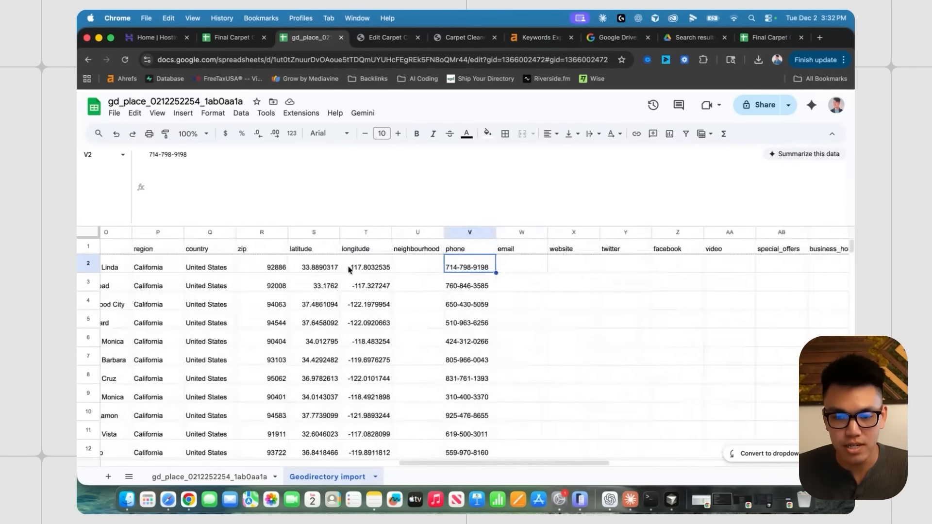
scroll(837, 262, "down", 10)
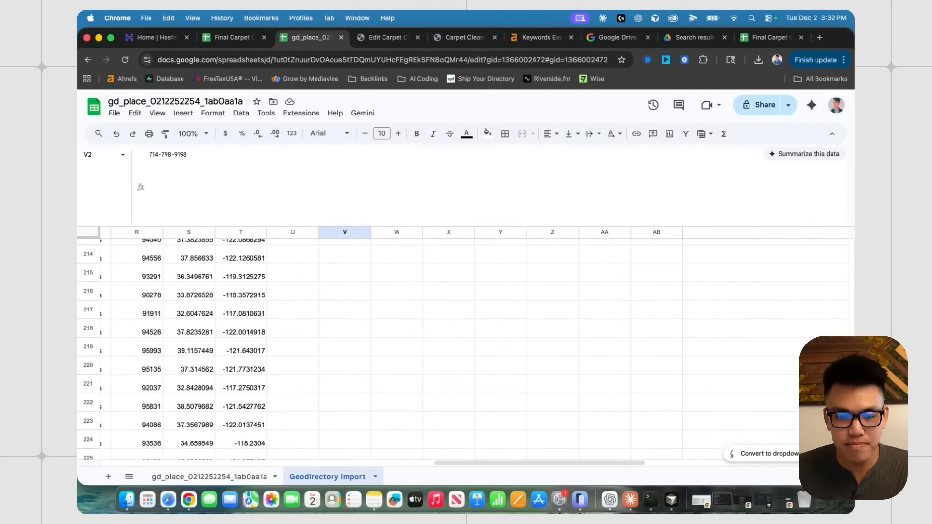
scroll(839, 250, "up", 5)
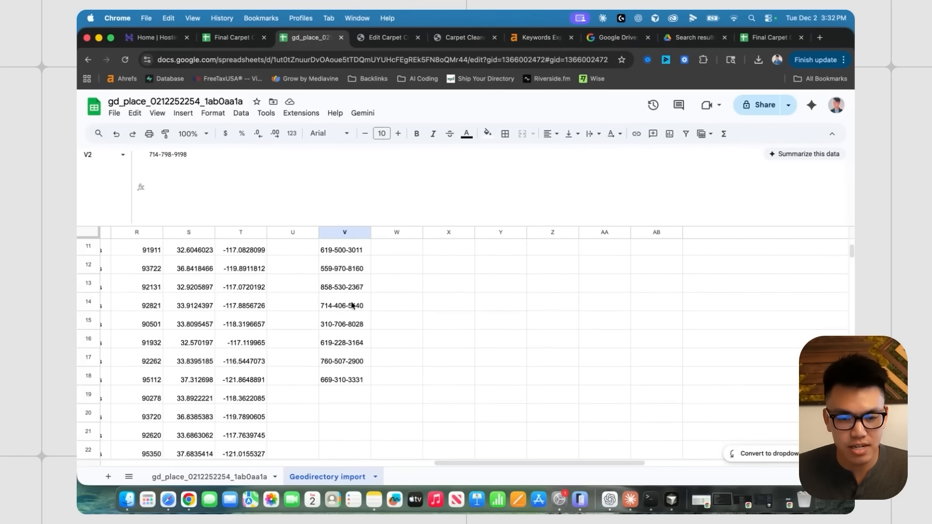
scroll(412, 306, "up", 10)
scroll(335, 313, "down", 10)
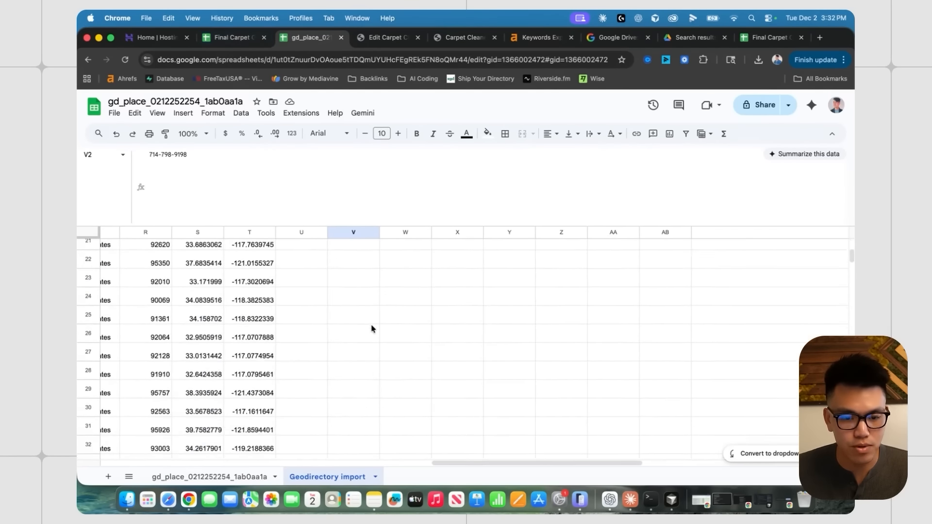
scroll(335, 313, "left", 1)
- In the carpet cleaning data, find where the copied phone range ends and select the whole phone column
left_click(231, 37)
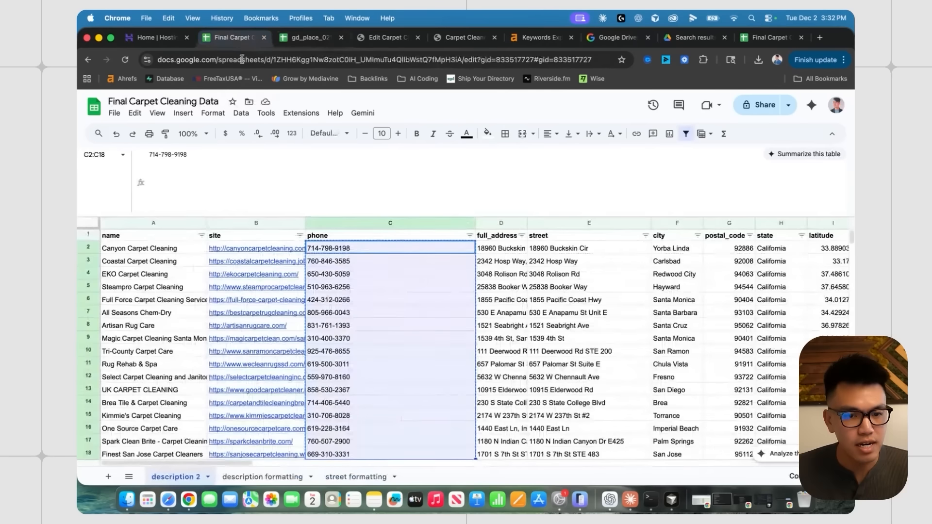
left_click(502, 339)
scroll(498, 336, "down", 5)
scroll(485, 332, "up", 3)
left_click(399, 320)
scroll(396, 318, "up", 2)
left_click(379, 313)
left_click(541, 300)
scroll(481, 335, "down", 1)
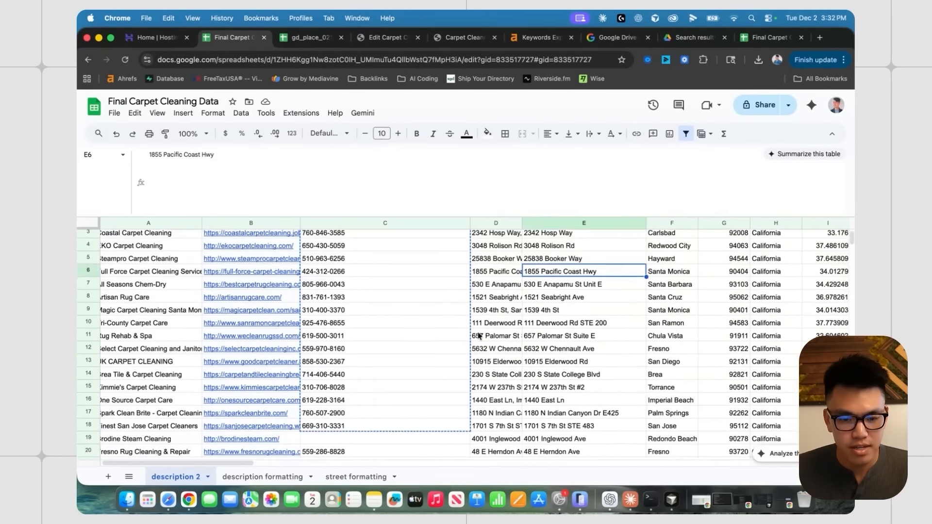
scroll(456, 354, "down", 3)
left_click(429, 371)
scroll(391, 340, "up", 3)
left_click(416, 339)
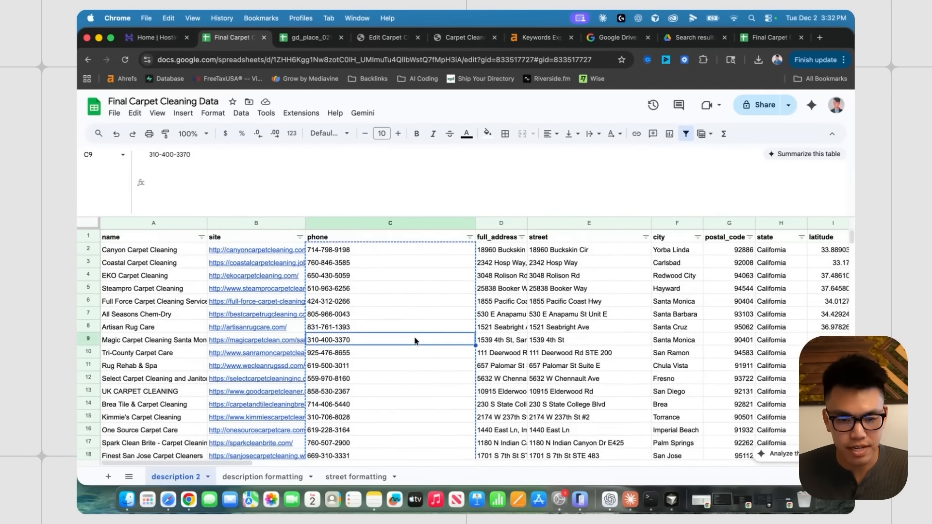
left_click(421, 250)
left_click_drag(852, 240, 851, 277)
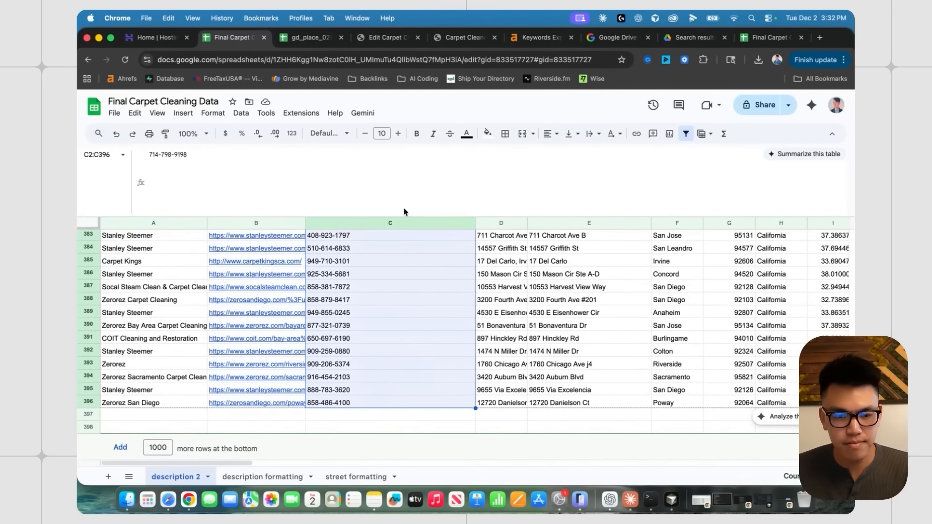
- Select email cell W2 in the import sheet, then return to the source phone column at C6
left_click(310, 37)
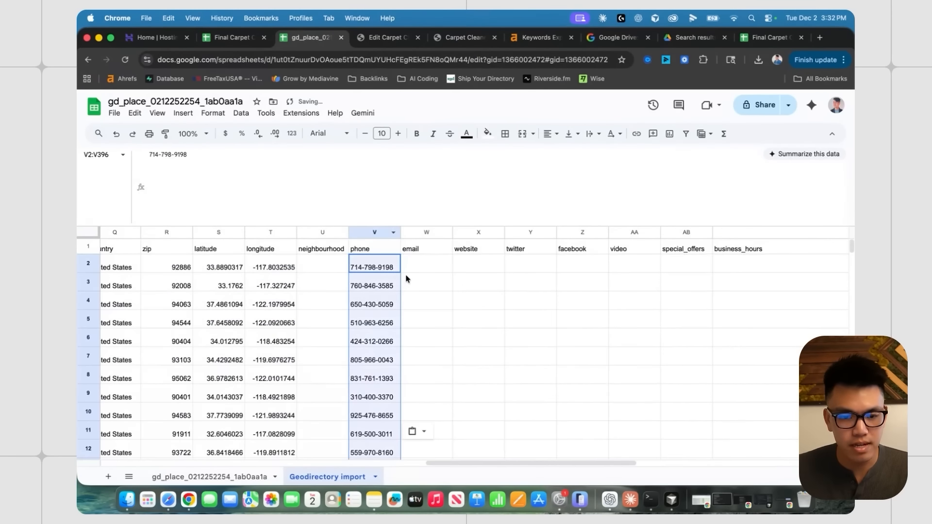
left_click(434, 290)
scroll(434, 291, "down", 5)
scroll(433, 291, "left", 2)
scroll(431, 292, "up", 5)
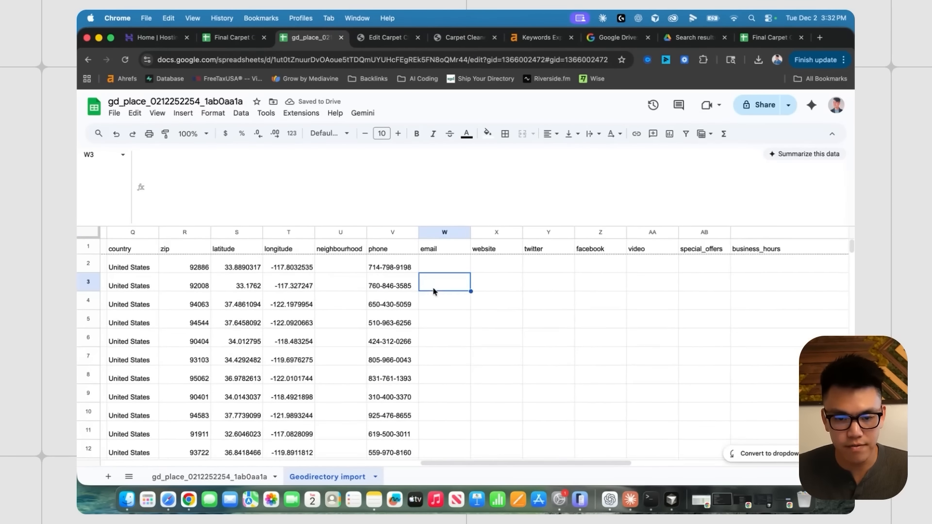
scroll(427, 295, "left", 10)
scroll(437, 281, "right", 10)
left_click(439, 266)
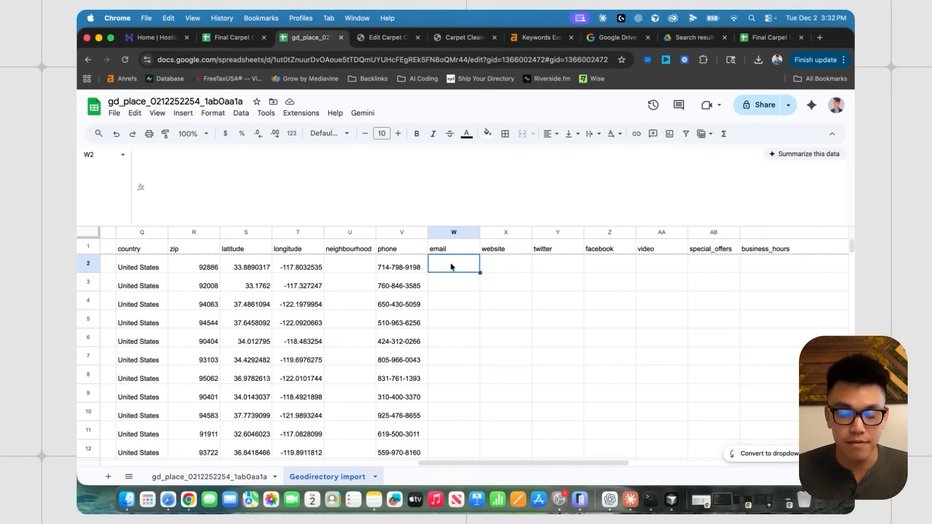
left_click(447, 283)
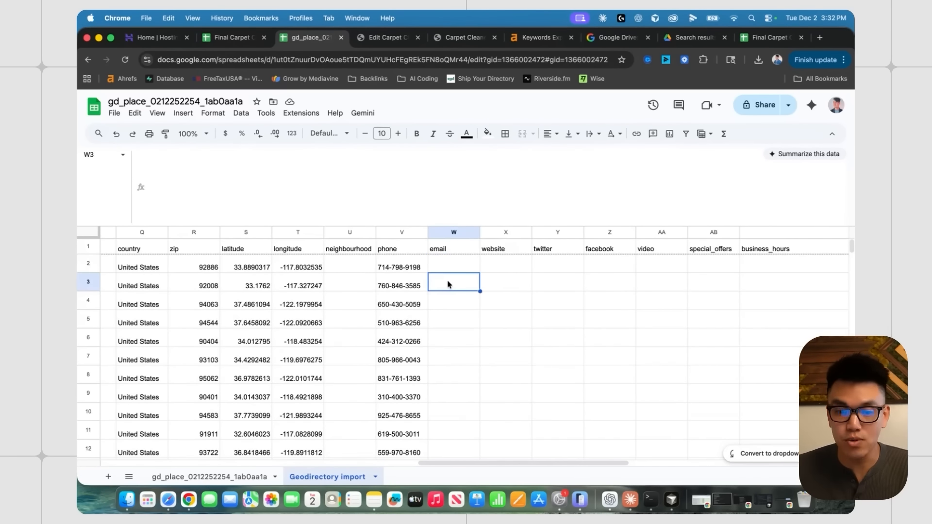
left_click(449, 267)
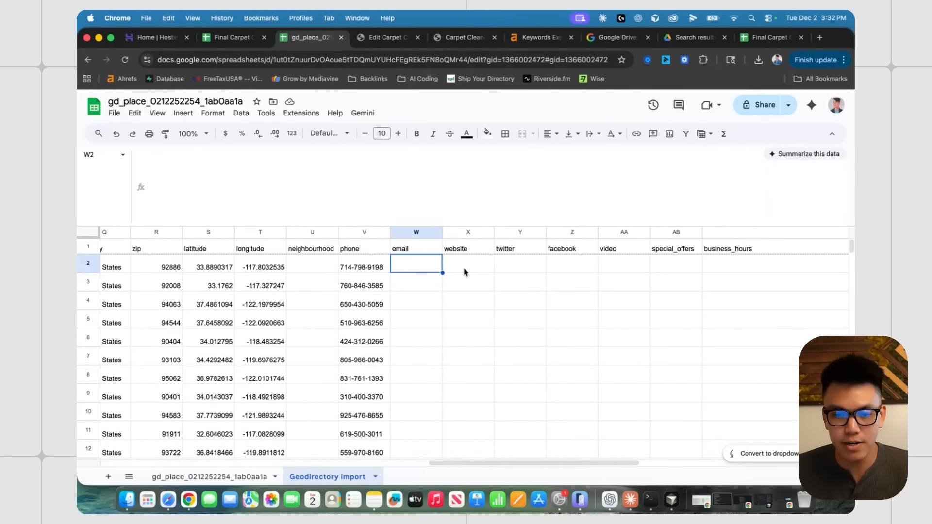
key("ctrl+shift+Tab")
left_click(420, 301)
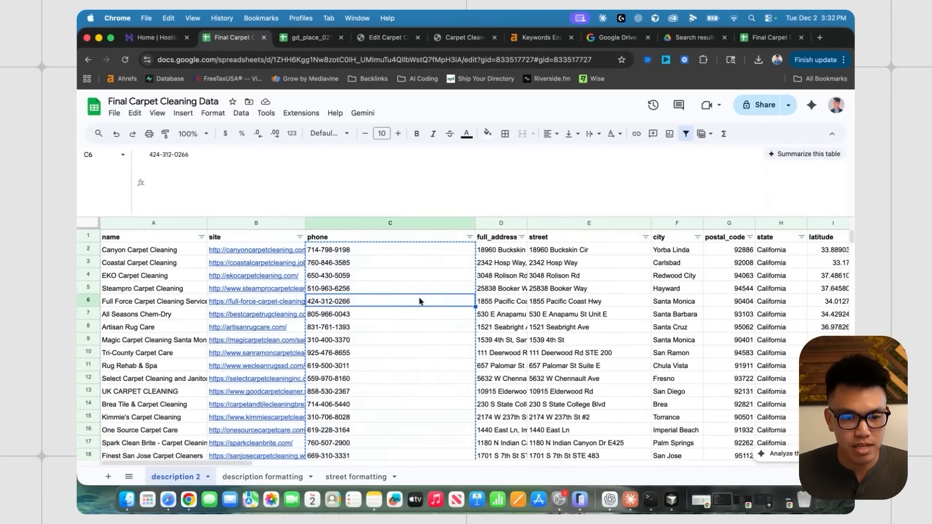
- Copy the site URLs from column B and paste them into gd_place's website column
left_click(275, 256)
key("ctrl+shift+Down")
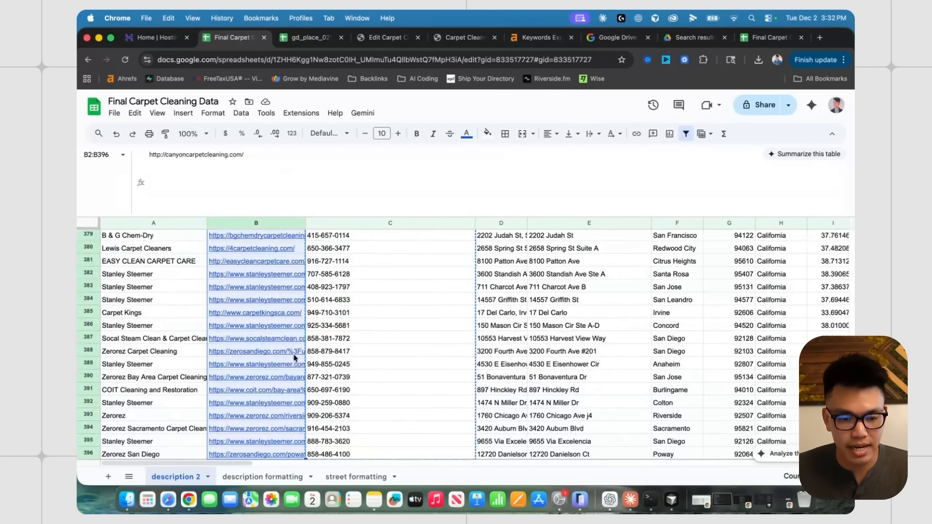
scroll(295, 357, "down", 2)
key("ctrl+Tab")
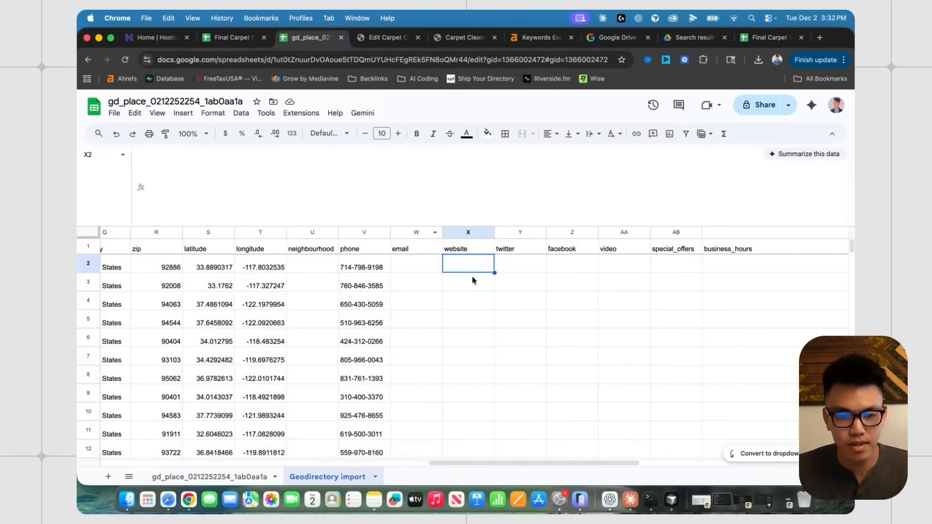
key("ctrl+v")
- Check the remaining import columns: facebook, video, special_offers and business_hours
left_click(610, 290)
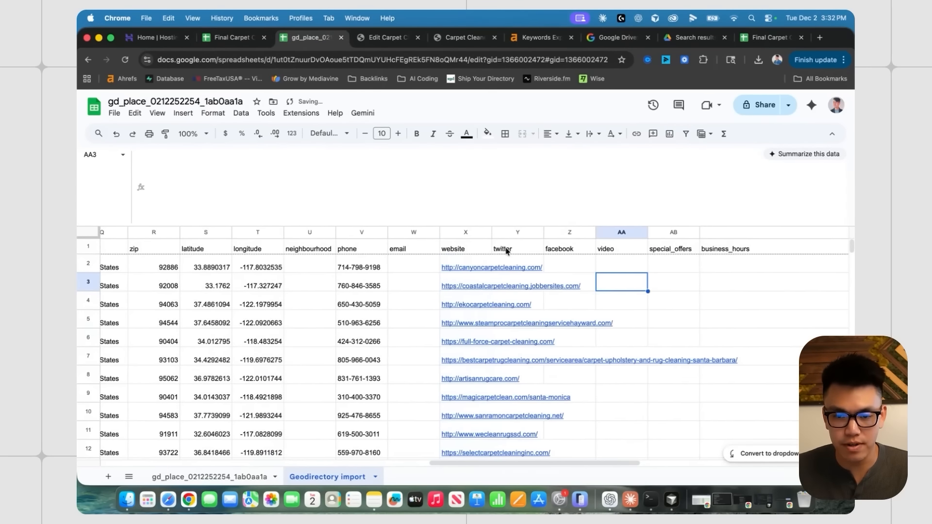
scroll(610, 290, "right", 3)
left_click(507, 268)
left_click(535, 269)
scroll(486, 267, "right", 3)
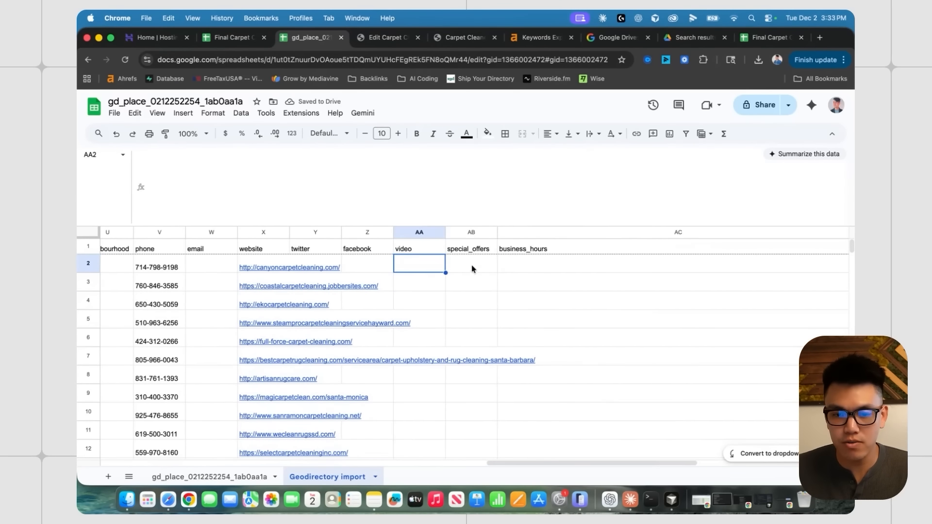
left_click(493, 266)
scroll(500, 262, "right", 3)
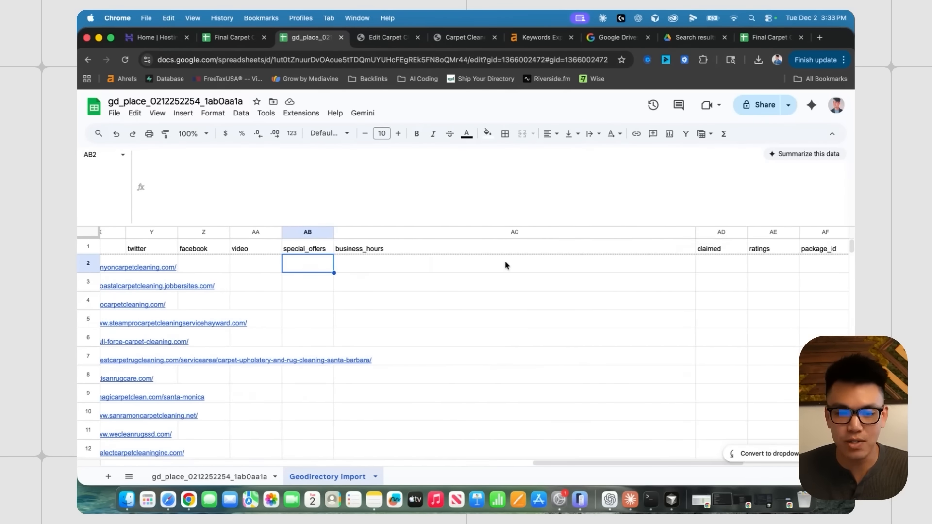
scroll(488, 266, "right", 1)
left_click(324, 246)
left_click(348, 264)
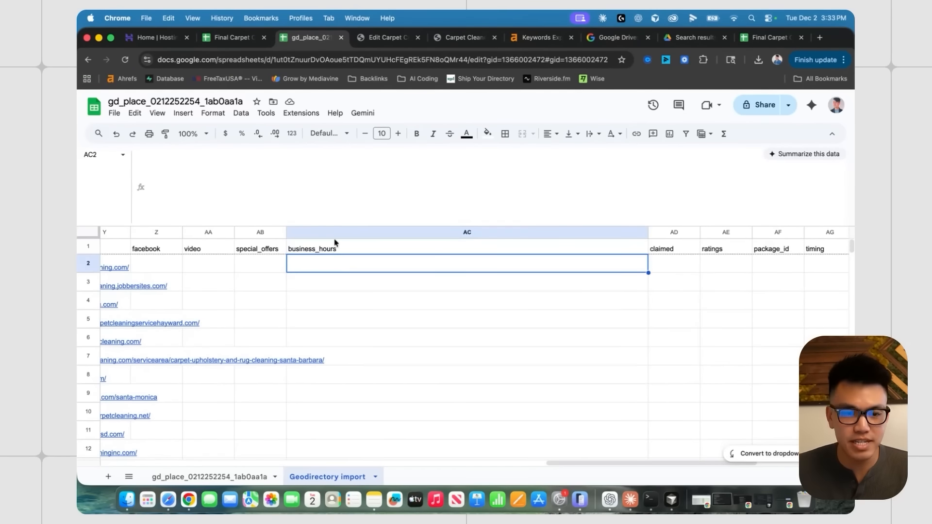
- Go back to the Final Carpet Cleaning Data spreadsheet
left_click(232, 39)
scroll(539, 351, "up", 5)
scroll(540, 351, "right", 5)
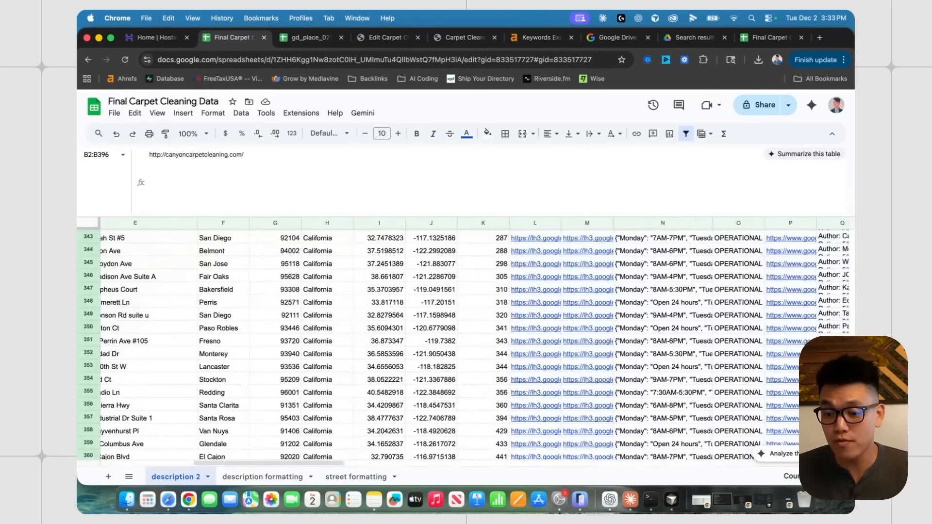
- Inspect the working_hours entry in N5 and select the whole working_hours column
scroll(435, 270, "up", 20)
scroll(435, 270, "right", 5)
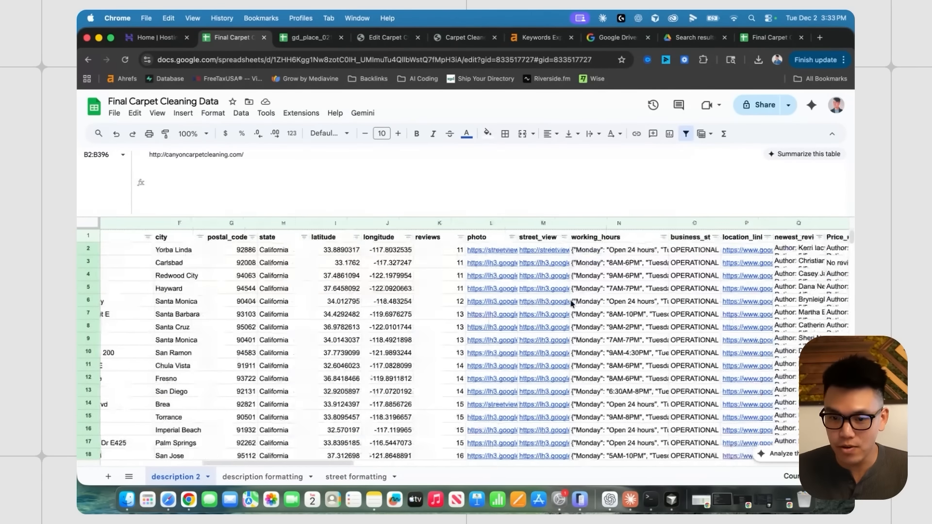
left_click(429, 287)
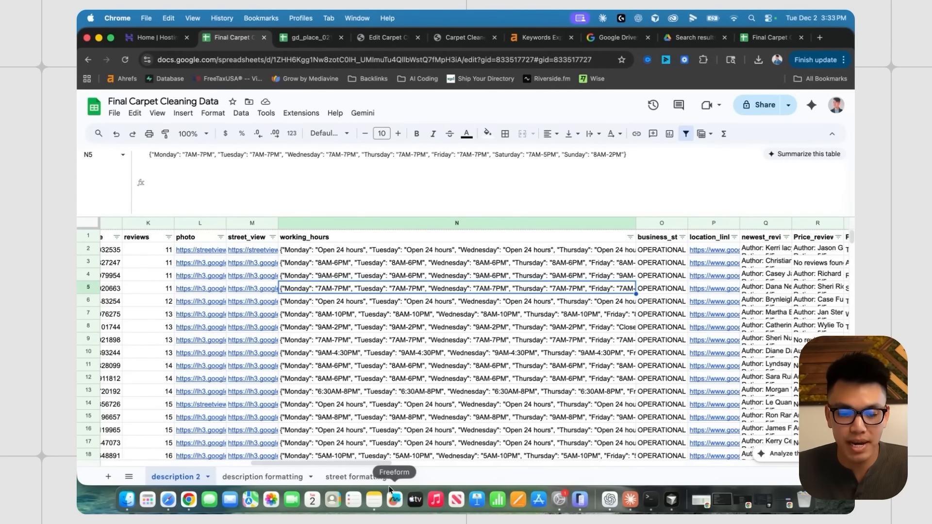
left_click(382, 224)
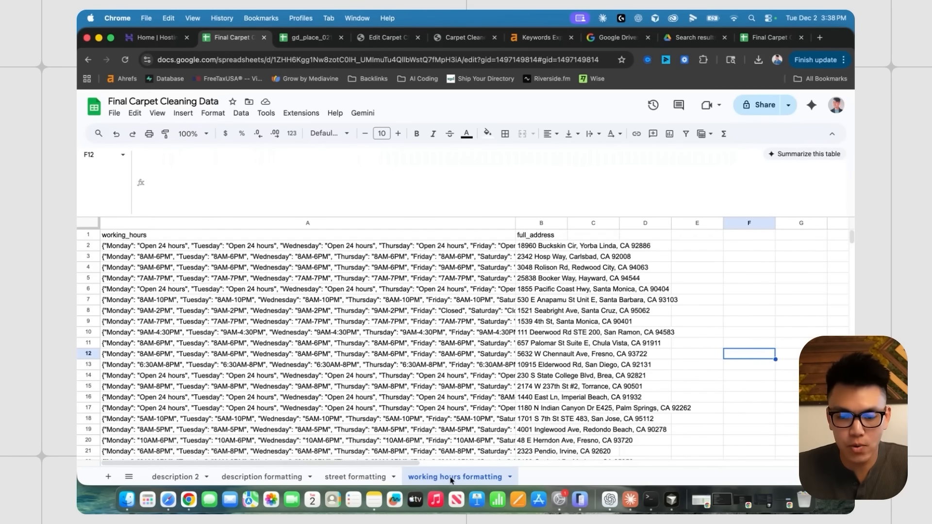
- Review the hours sheet's working_hours column A, full_address column B and the A2 entry
left_click(390, 224)
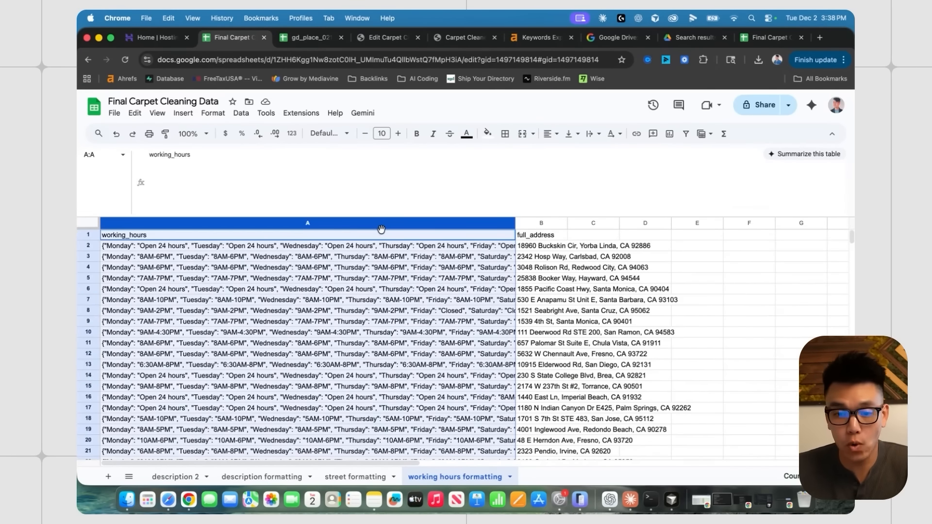
left_click(539, 221)
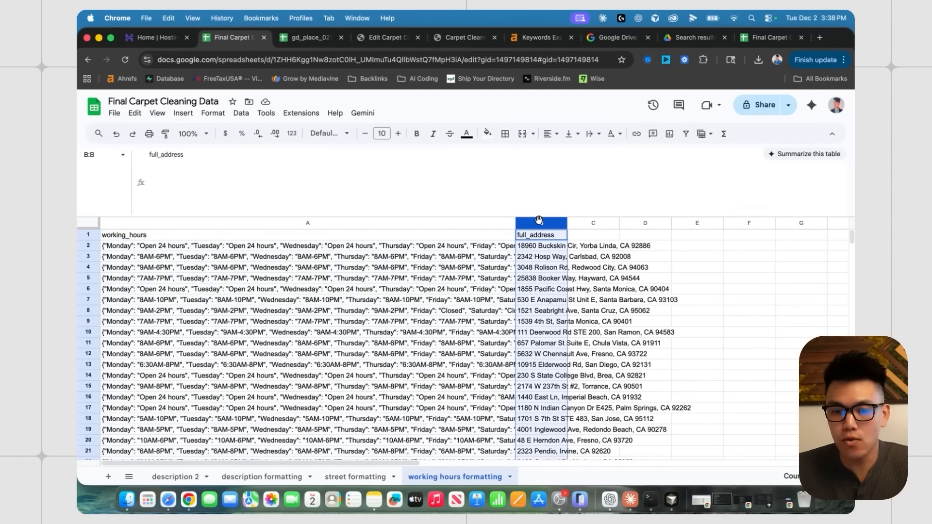
left_click(471, 244)
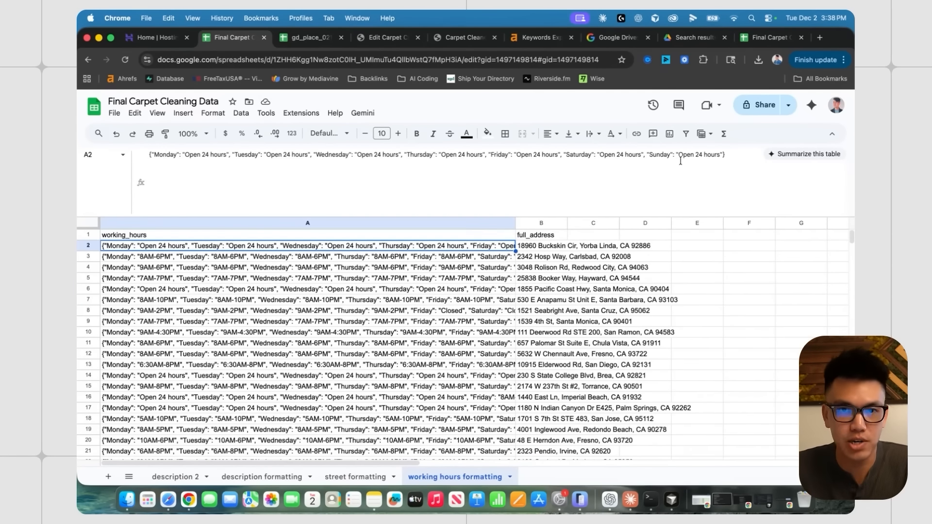
- In gd_place, highlight the UTC timezone part of the business_hours example
key("ctrl+Tab")
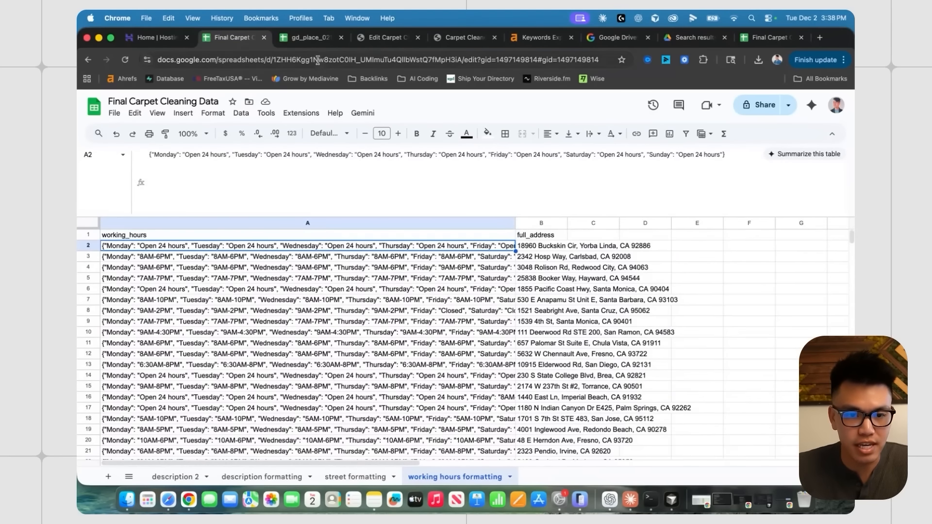
scroll(509, 291, "right", 7)
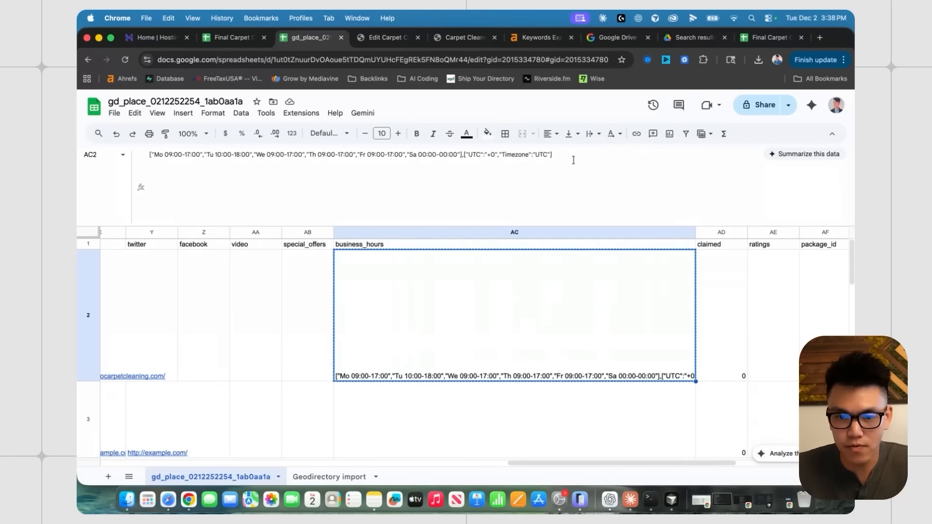
left_click_drag(464, 156, 552, 155)
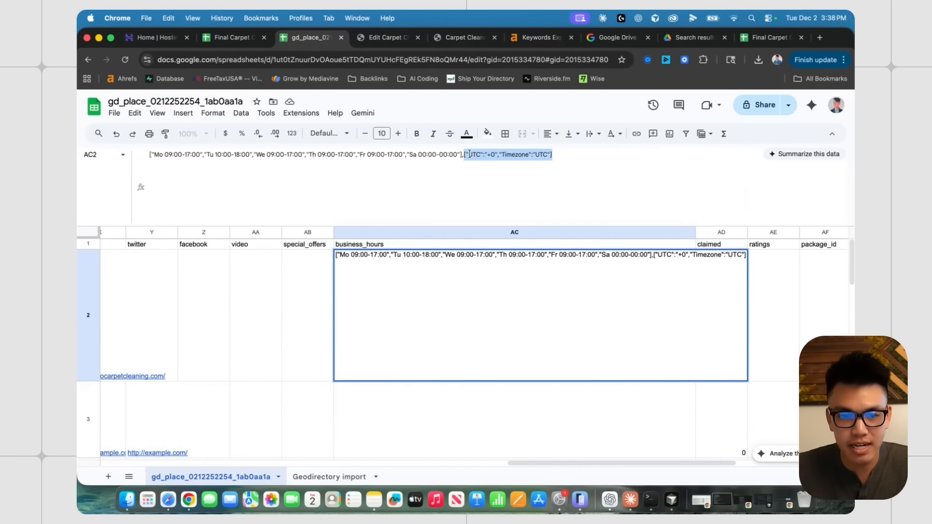
left_click(312, 306)
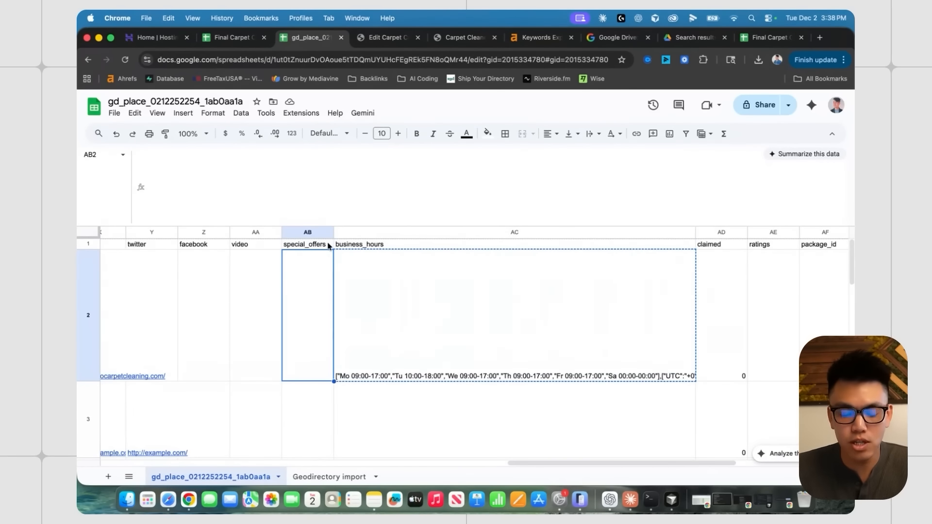
- Compare sample working hours with their addresses, then bring up ChatGPT with the reformatting prompt
left_click(233, 37)
left_click(316, 299)
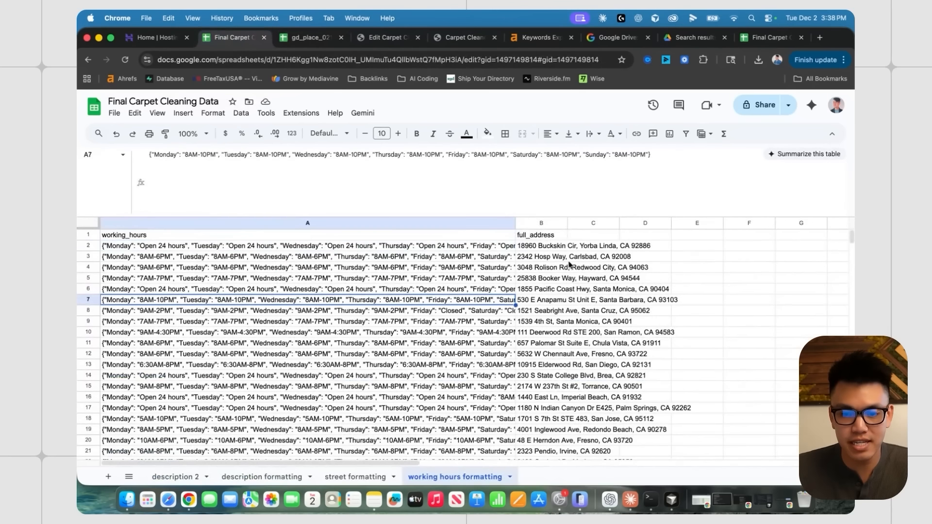
left_click(538, 223)
left_click(467, 279)
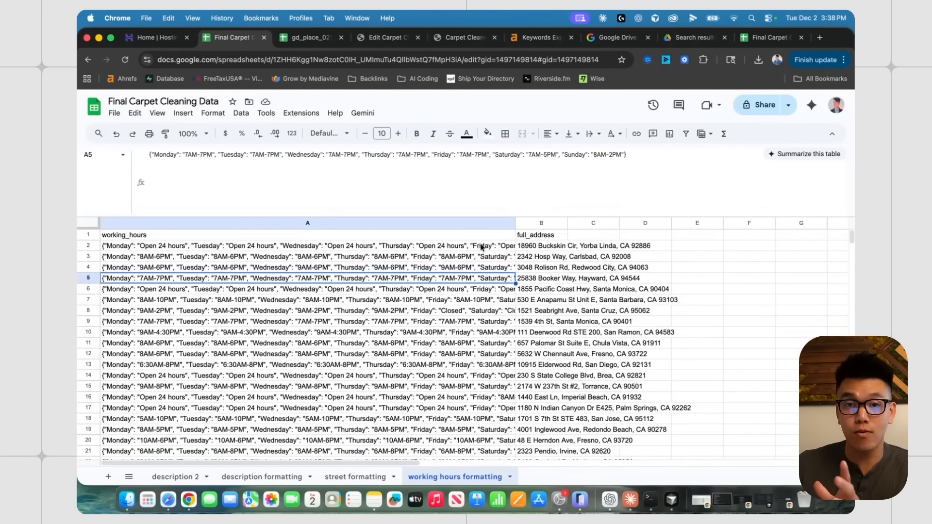
left_click(408, 249)
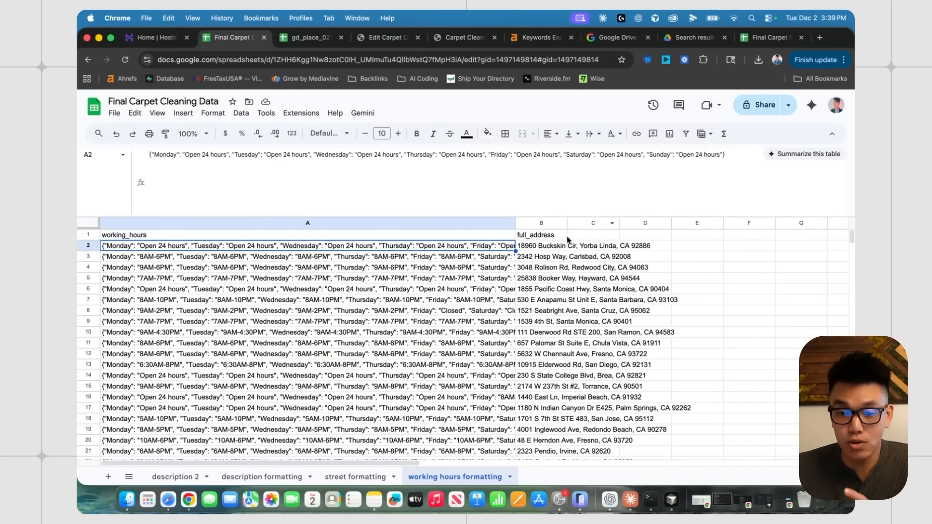
left_click(554, 248)
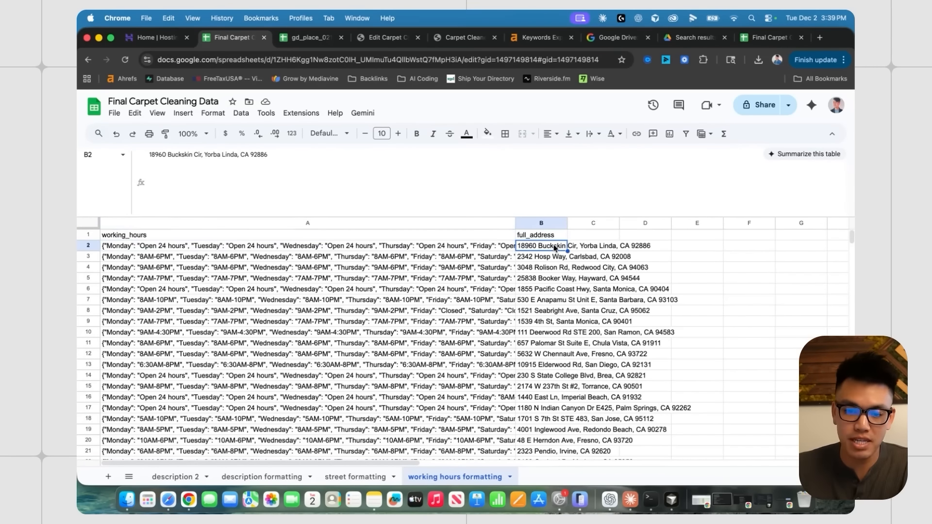
left_click(487, 250)
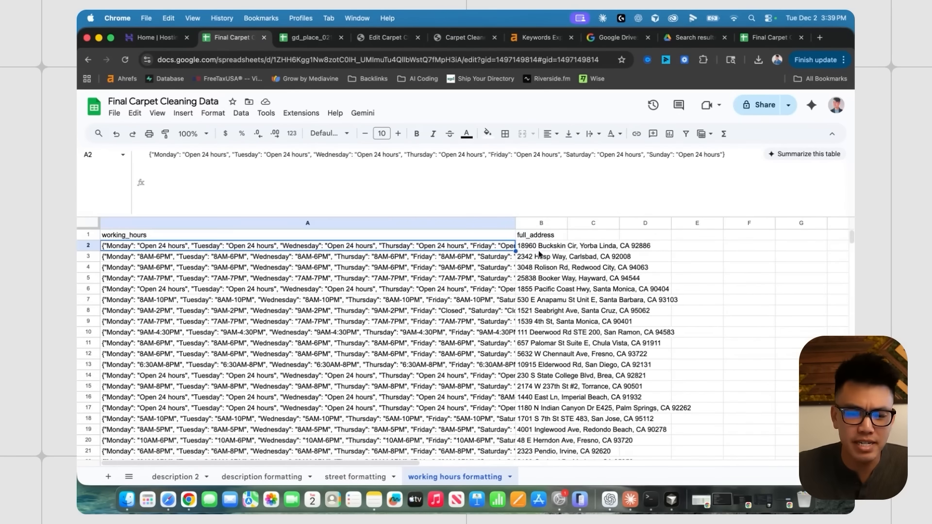
left_click(537, 248)
left_click(610, 500)
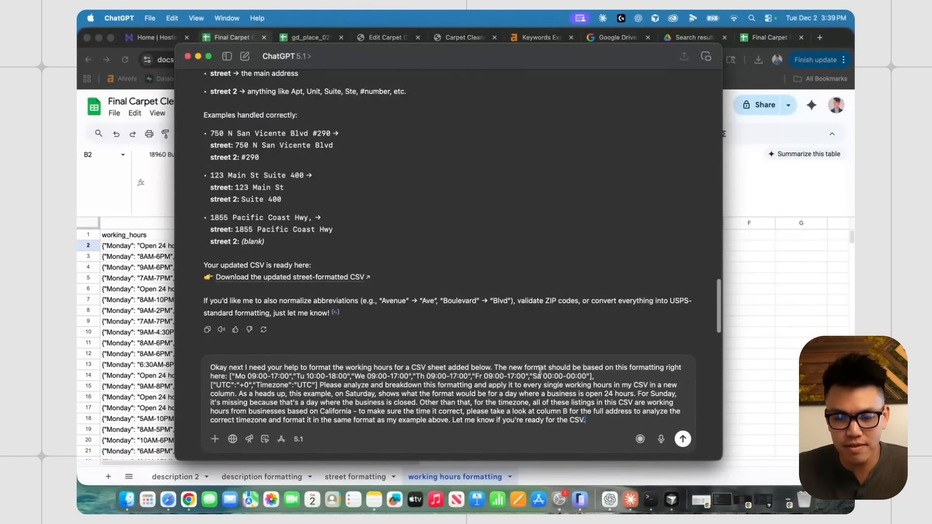
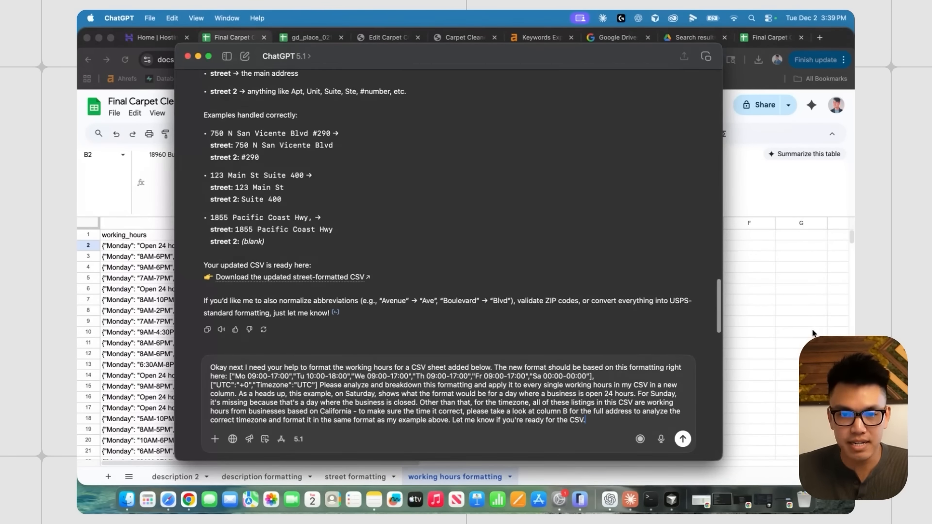
- Select the sample business_hours value in gd_place cell AC2
key("super+Tab")
left_click(308, 40)
key("Right")
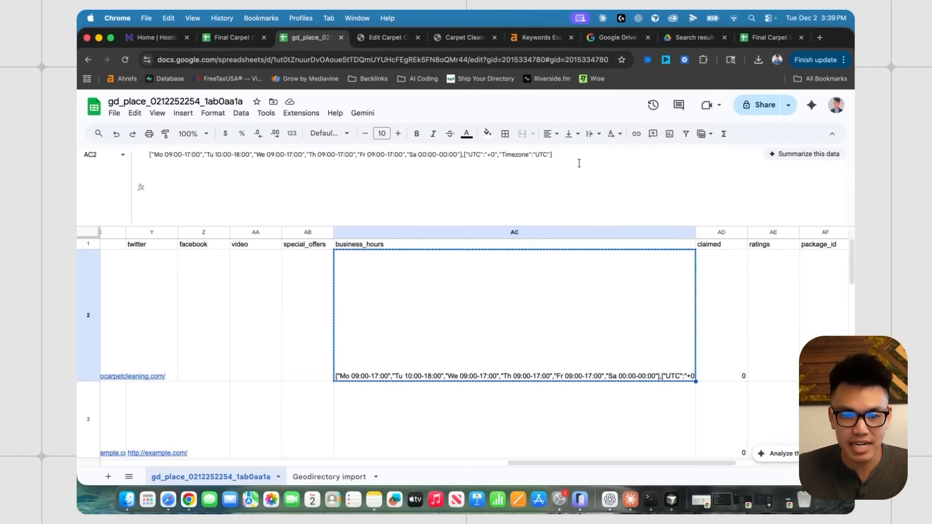
left_click_drag(579, 163, 144, 155)
- Reread the ChatGPT prompt's Saturday open-24-hours example, then bring the sheet back
left_click(315, 153)
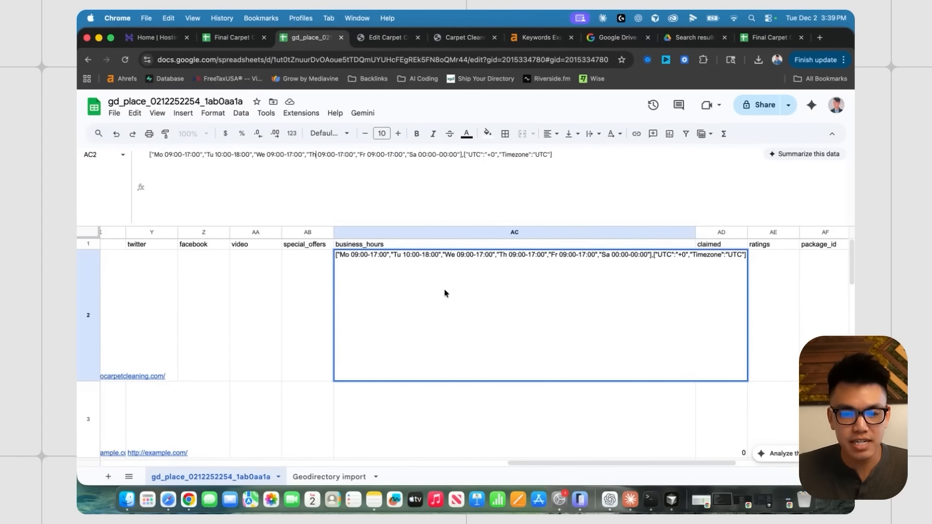
key("ctrl+Up")
left_click(227, 360)
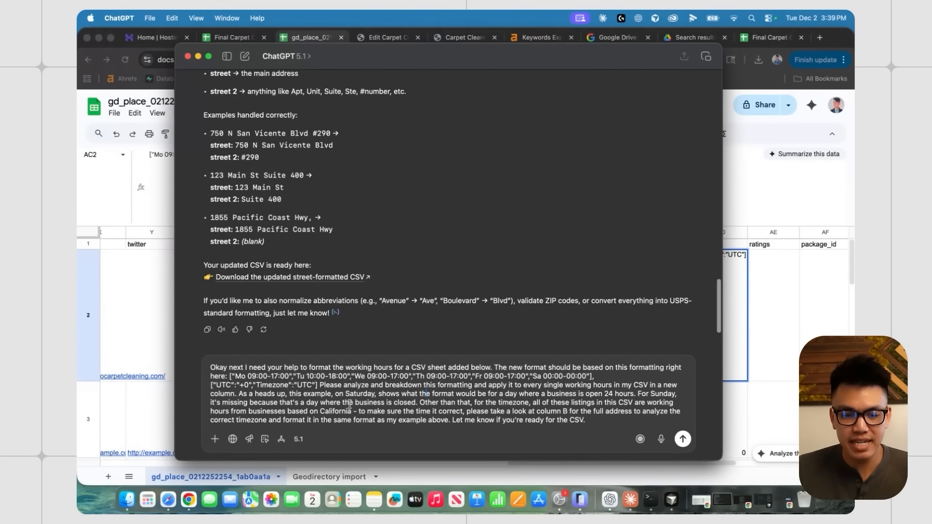
left_click_drag(345, 395, 377, 393)
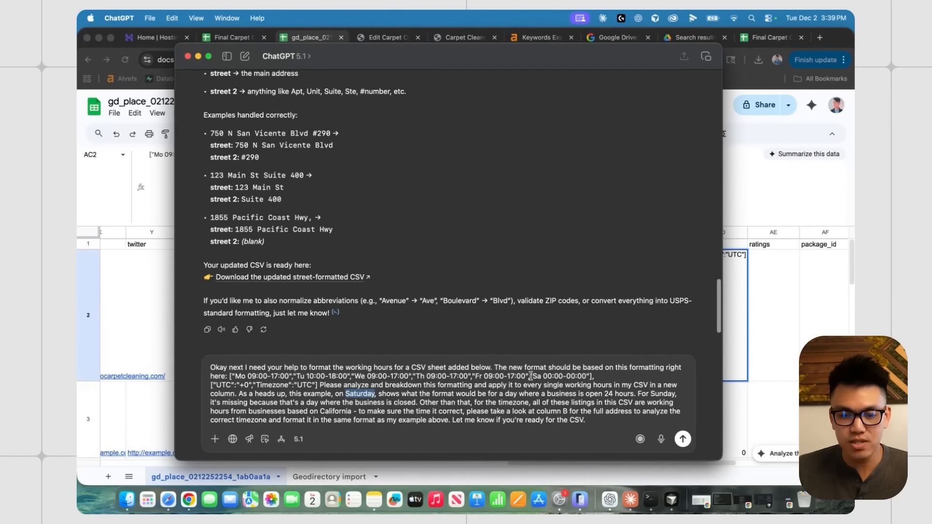
left_click_drag(530, 376, 591, 376)
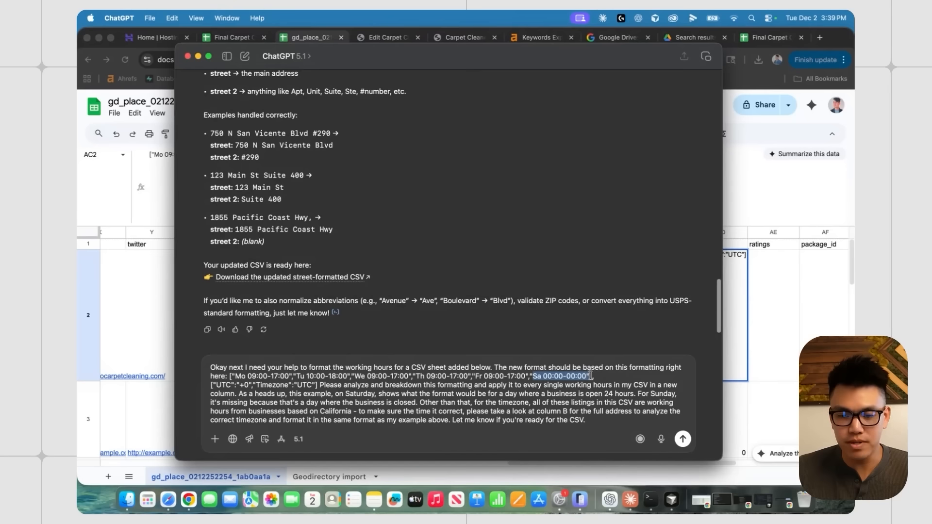
left_click(412, 395)
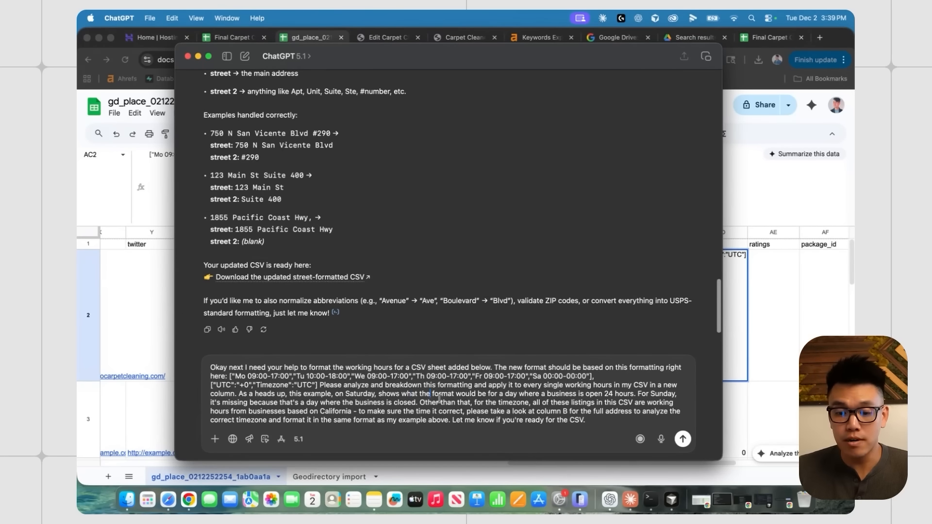
left_click_drag(552, 395, 635, 394)
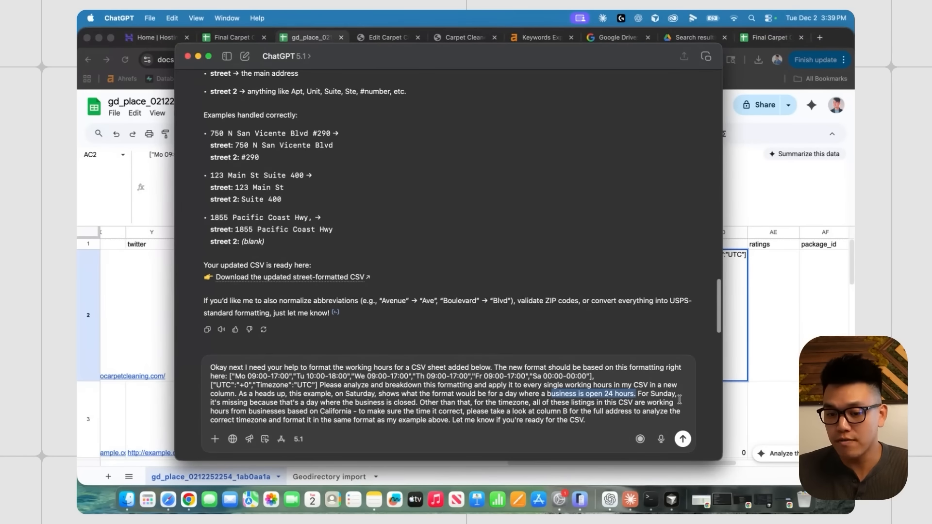
left_click(306, 405)
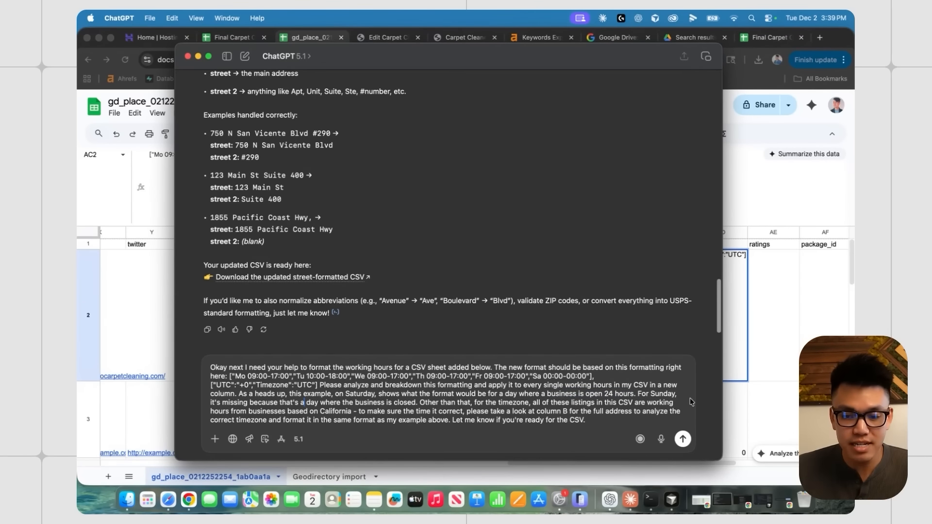
left_click(770, 294)
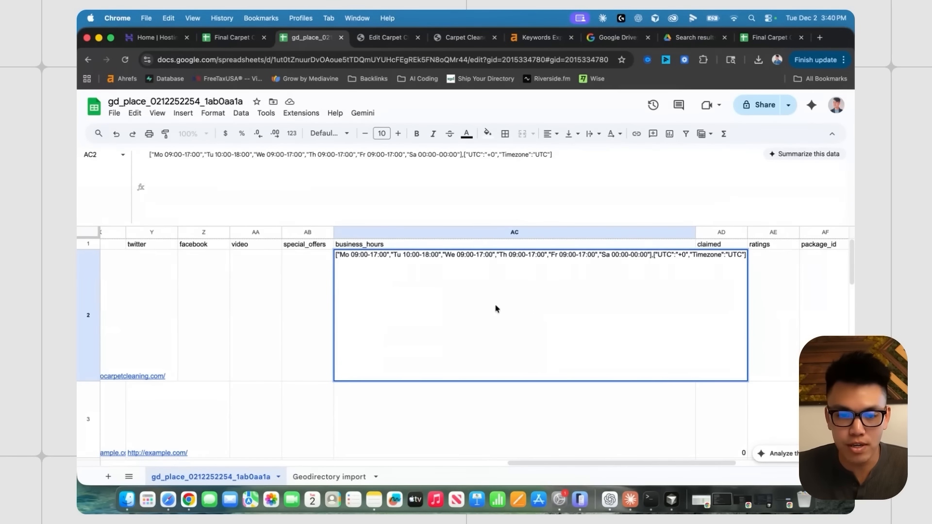
left_click(377, 39)
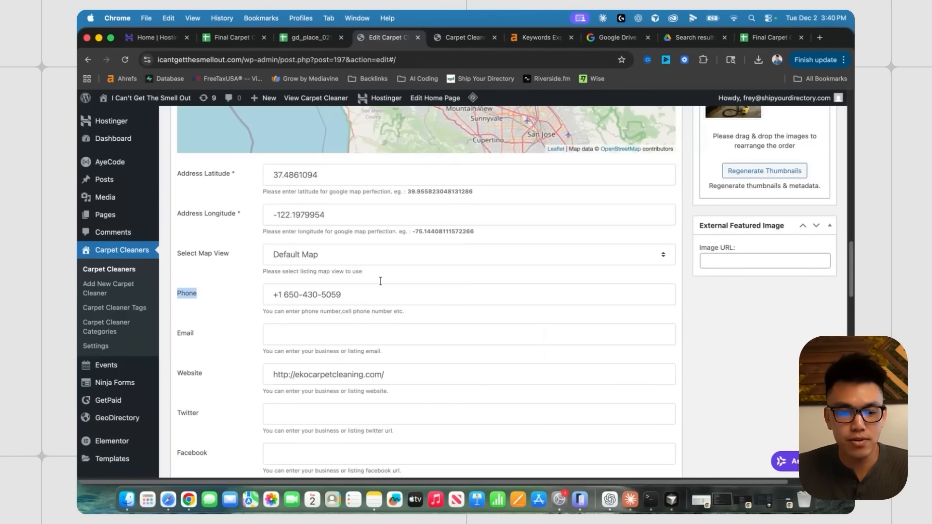
scroll(380, 281, "up", 15)
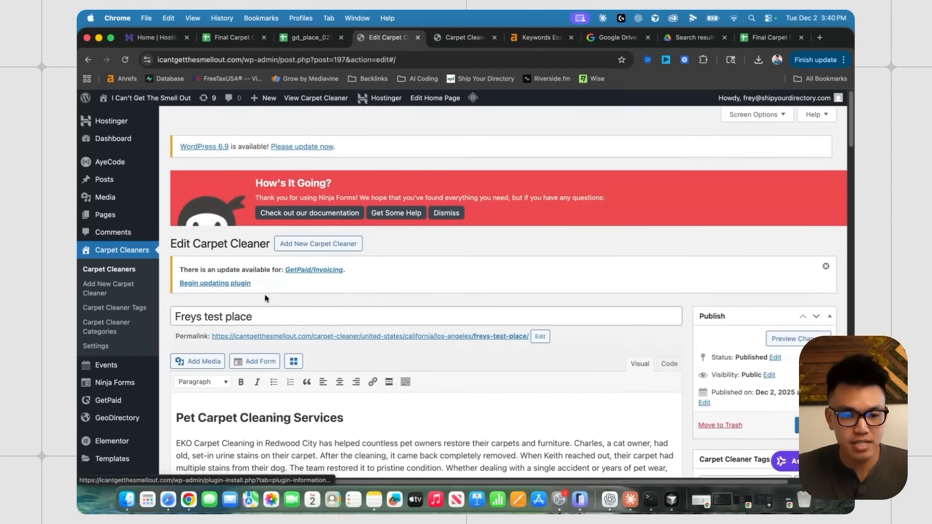
left_click_drag(253, 315, 176, 315)
scroll(697, 320, "down", 20)
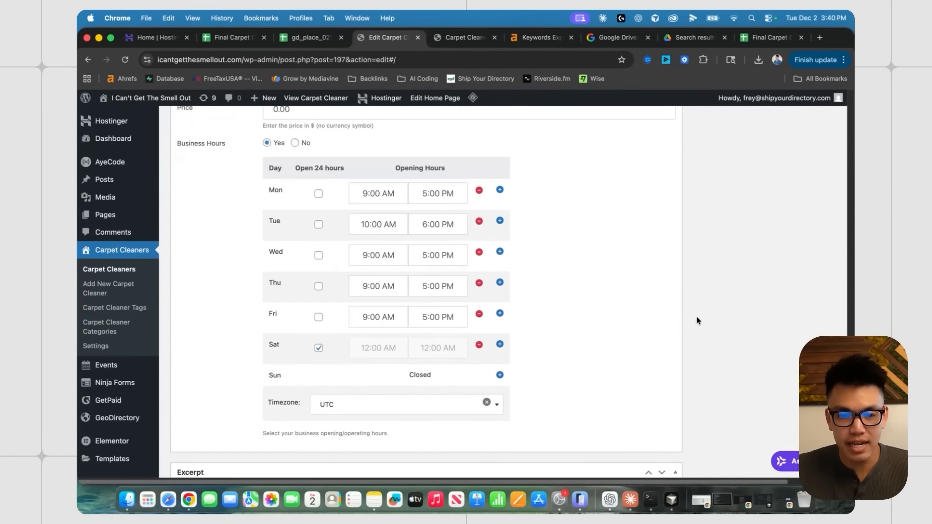
scroll(522, 298, "up", 2)
scroll(397, 272, "down", 1)
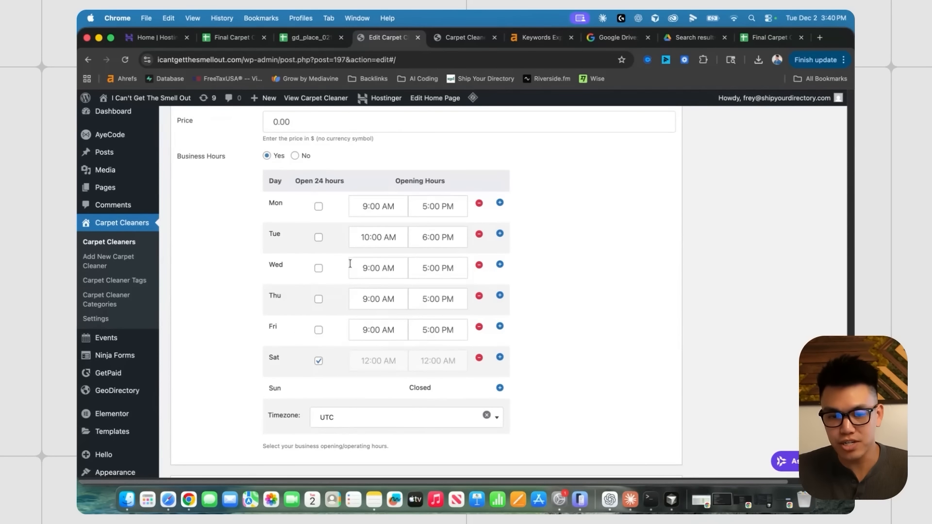
left_click(382, 206)
left_click(678, 272)
scroll(677, 273, "down", 1)
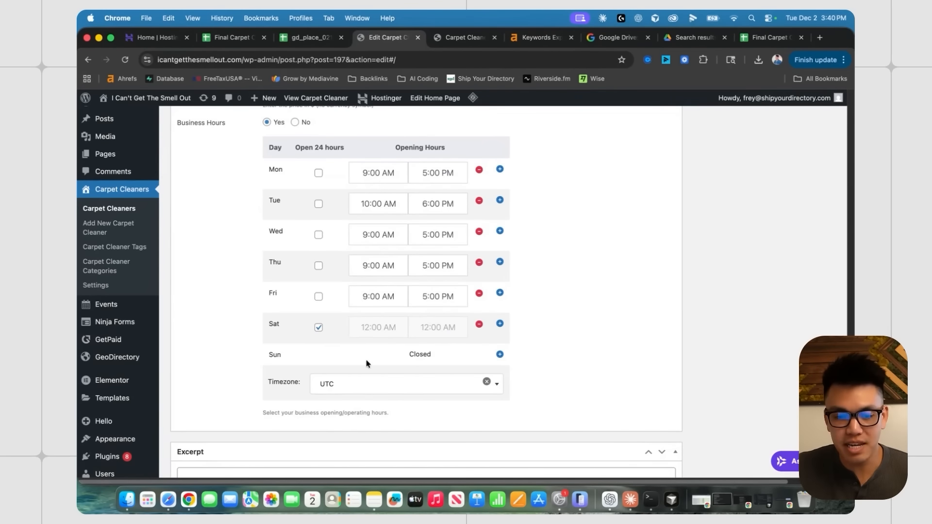
left_click_drag(420, 357, 409, 355)
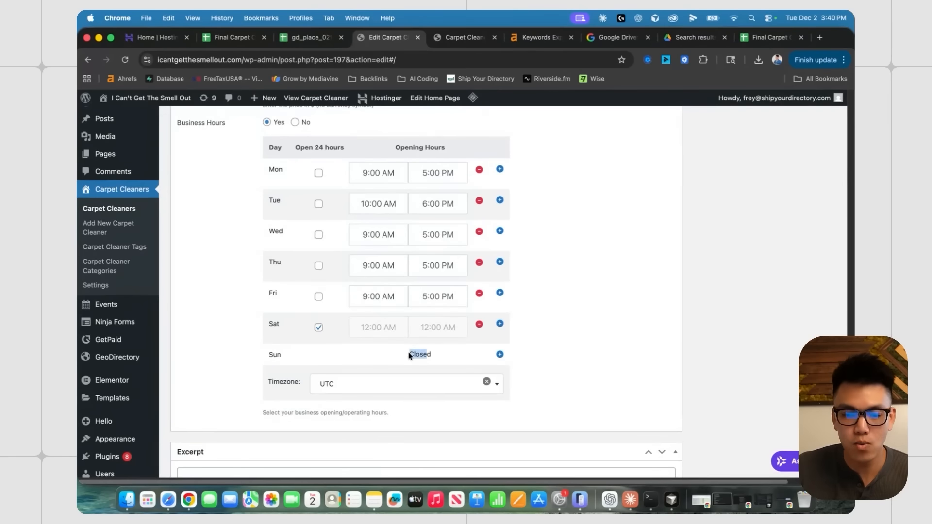
left_click(434, 358)
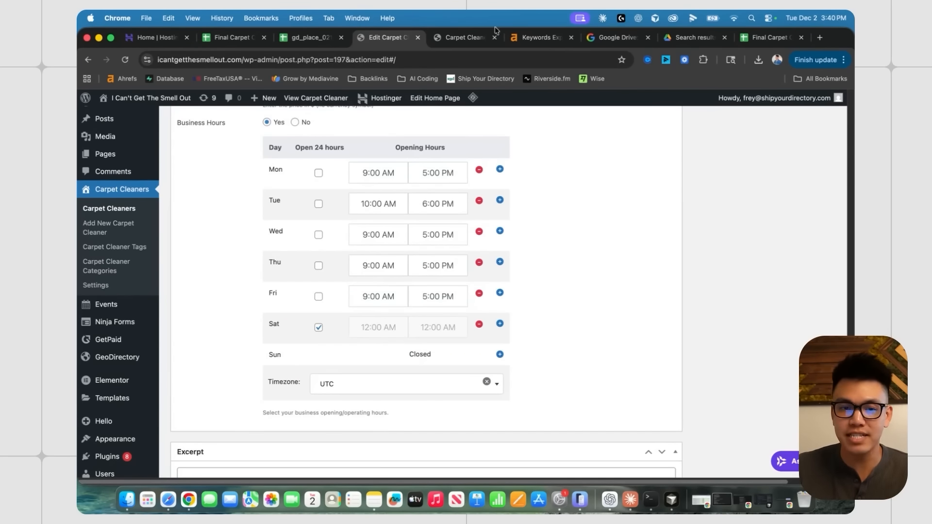
left_click(306, 39)
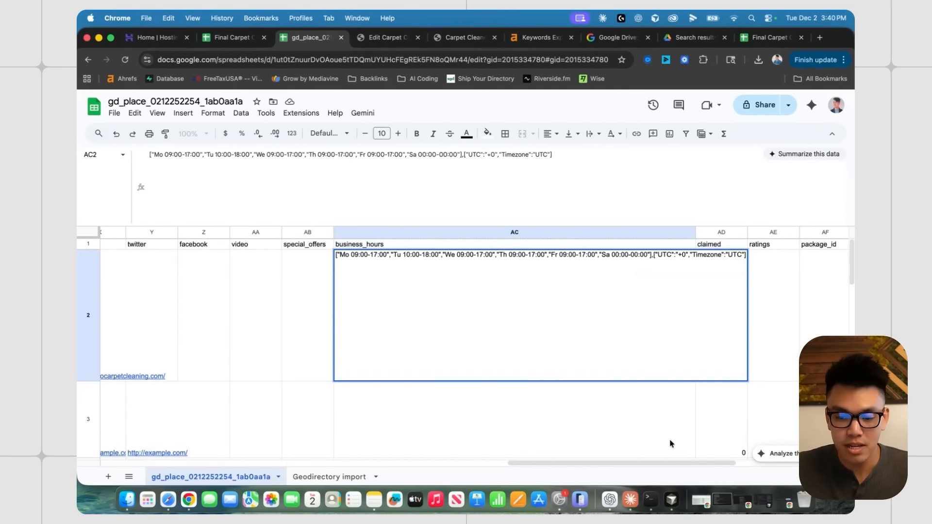
- Reread the prompt's timezone instruction and UTC example, leaving the cursor at the prompt's end
left_click(610, 499)
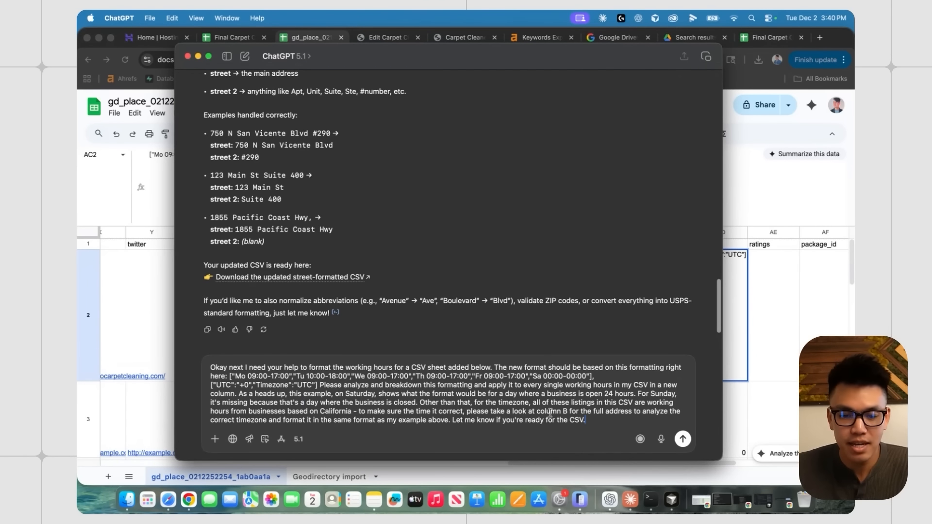
left_click_drag(422, 403, 583, 418)
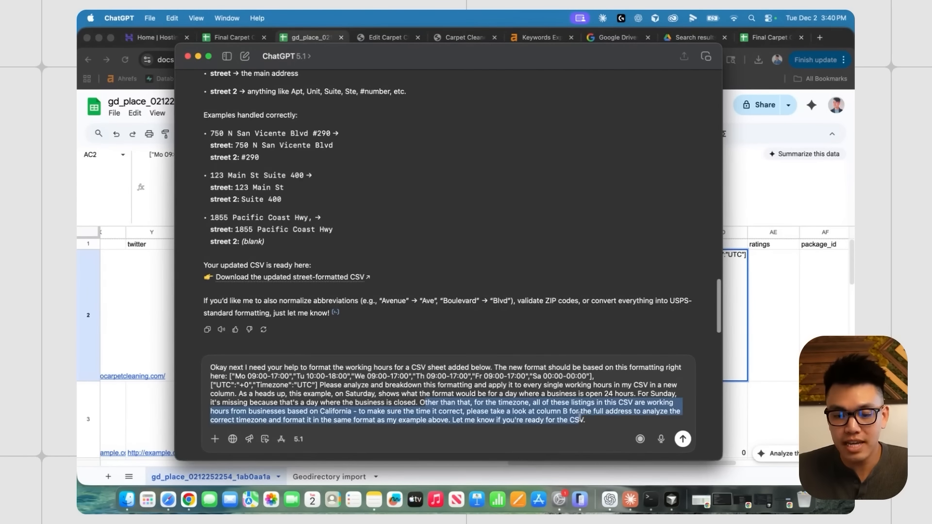
left_click(602, 418)
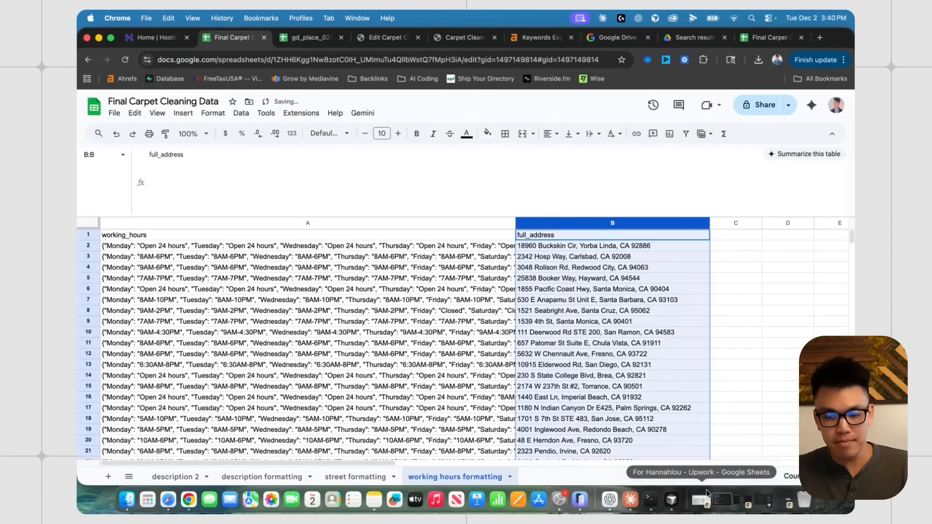
left_click(610, 500)
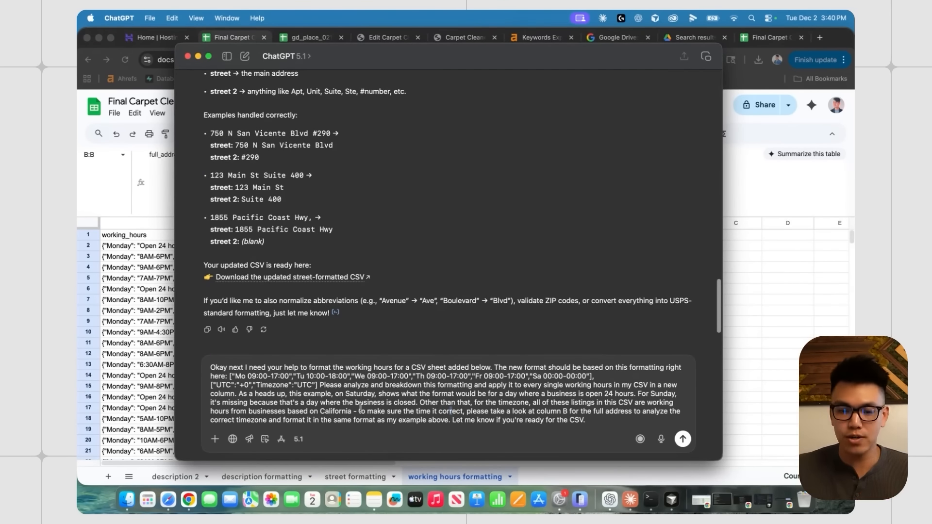
left_click_drag(211, 385, 316, 385)
left_click(439, 396)
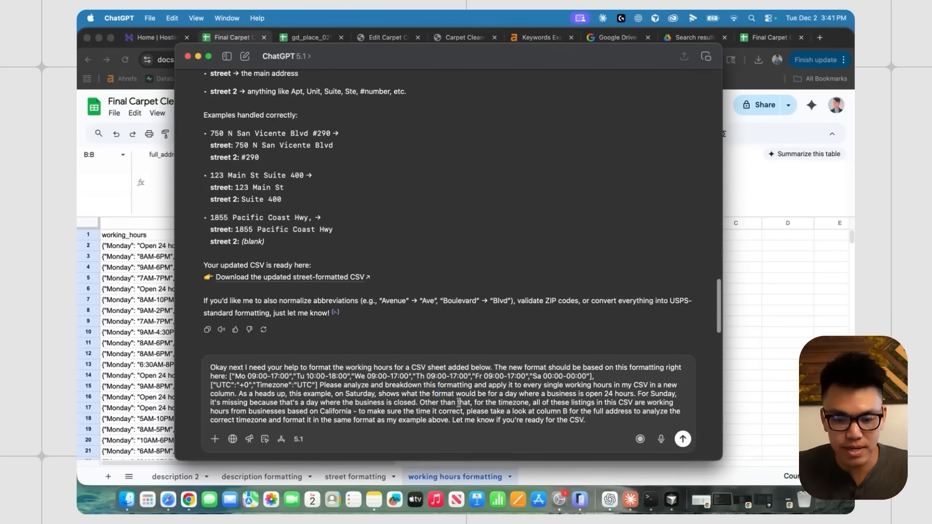
left_click(618, 416)
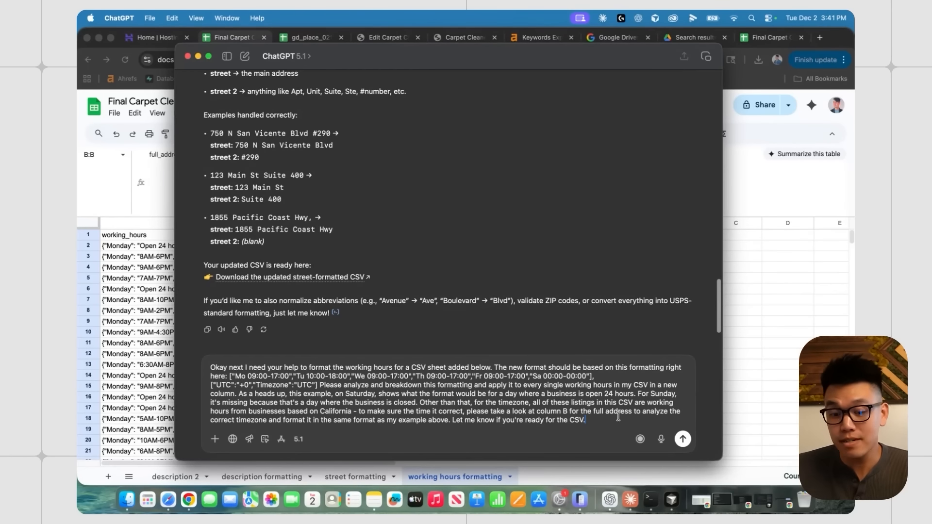
- Send the working-hours prompt and review the pattern ChatGPT says it will follow
left_click(683, 439)
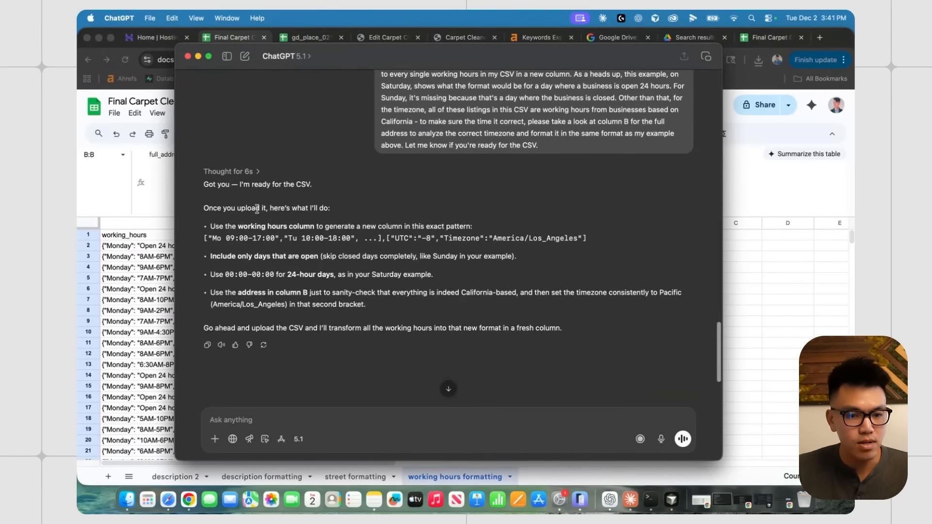
scroll(251, 224, "down", 1)
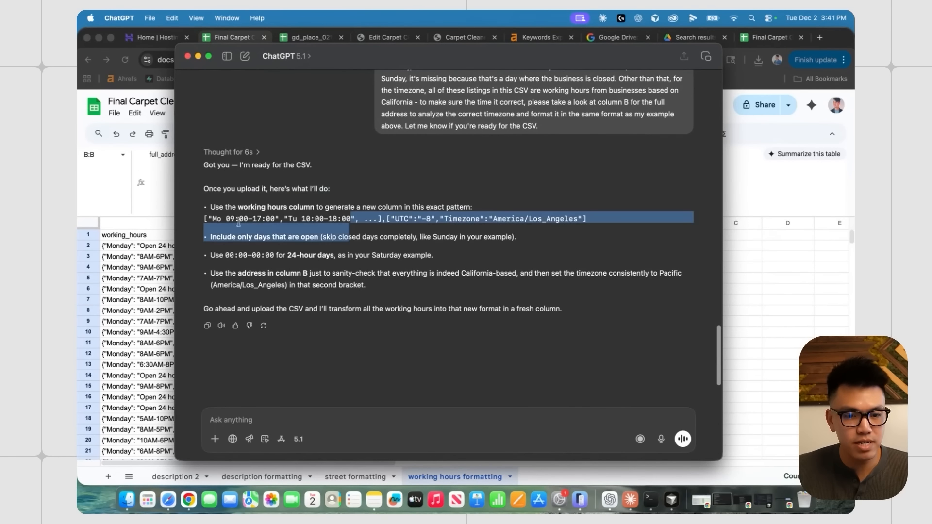
left_click_drag(356, 207, 478, 203)
left_click(480, 216)
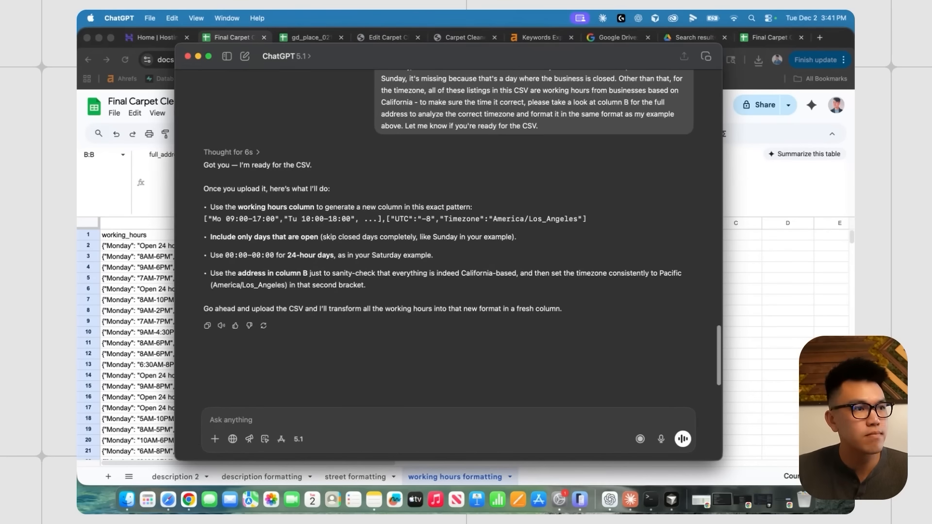
- Attach and send the working hours CSV, then save the returned UPDATED.csv
left_click_drag(465, 432, 465, 432)
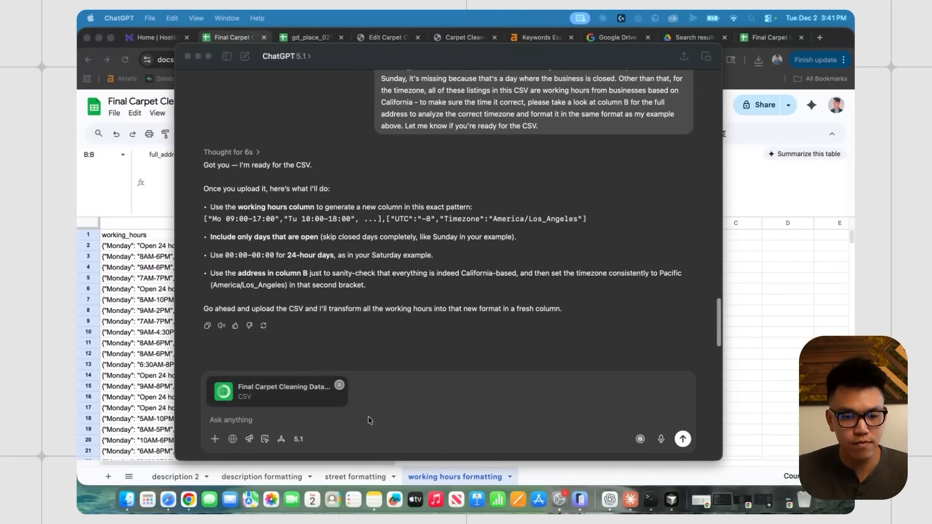
left_click(465, 432)
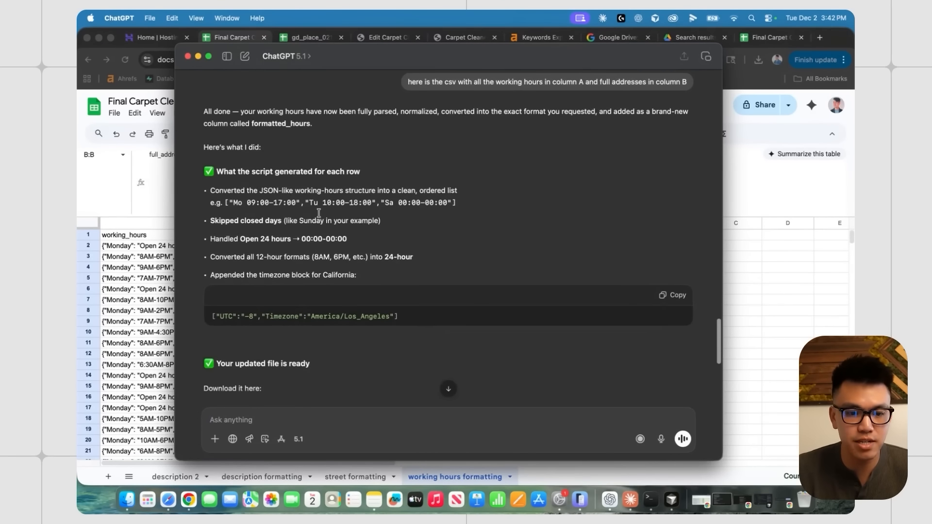
scroll(318, 213, "down", 2)
scroll(319, 166, "down", 1)
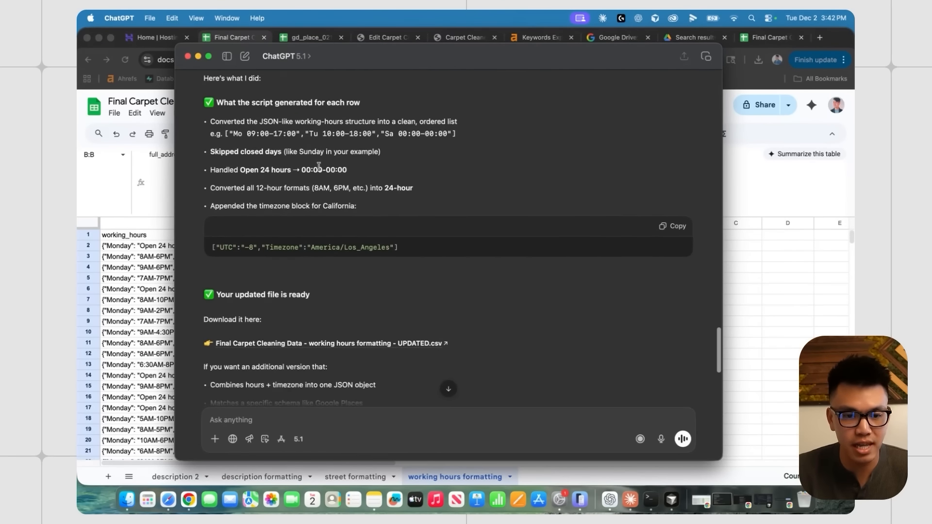
scroll(319, 166, "down", 4)
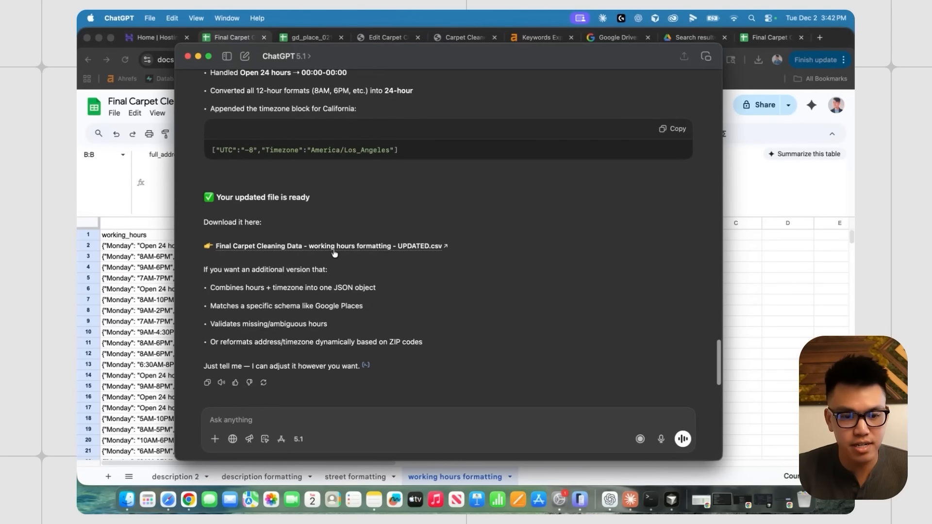
left_click(333, 246)
left_click(649, 349)
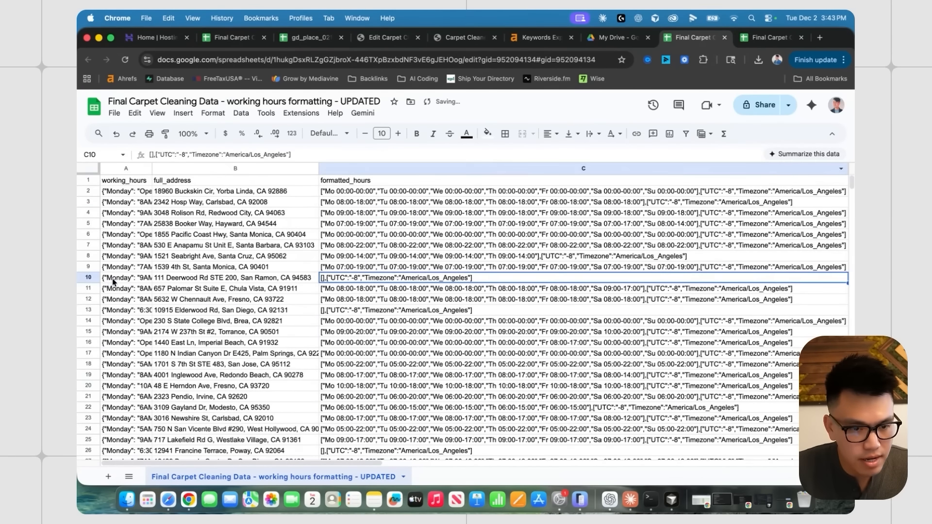
- Compare row 10's original working hours with its timezone-only formatted_hours result
left_click(127, 278)
left_click(358, 279)
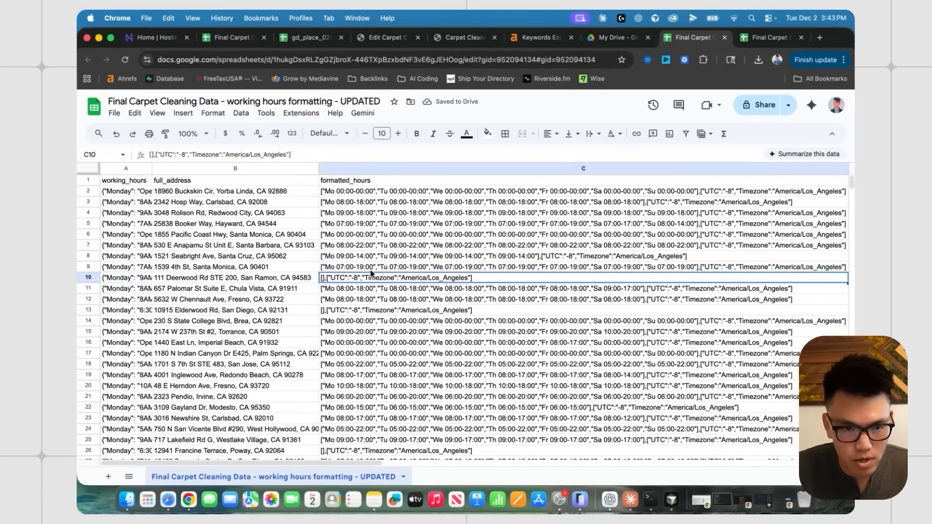
left_click(108, 279)
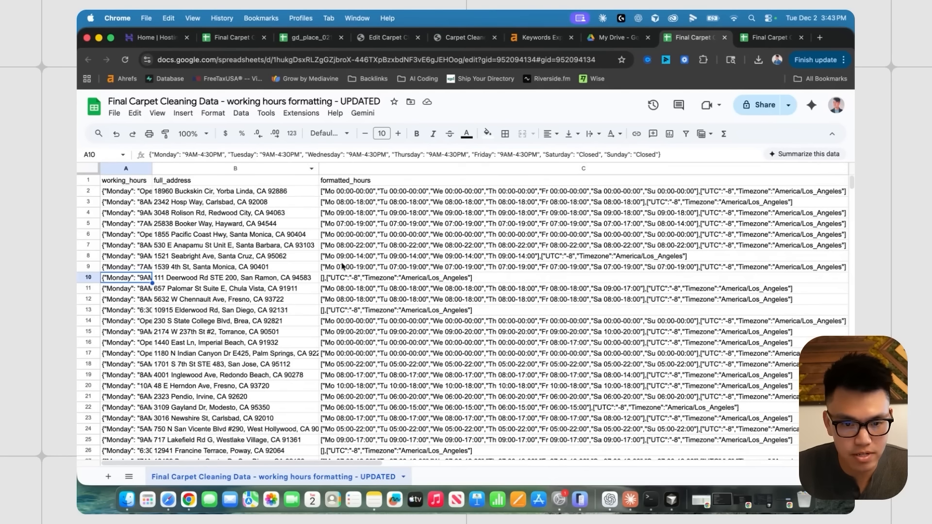
left_click(401, 279)
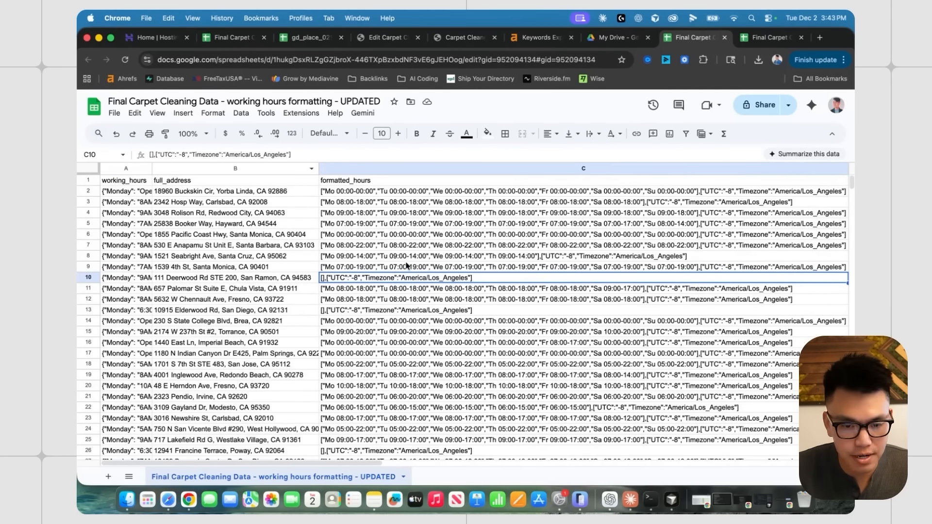
scroll(407, 267, "down", 4)
left_click(404, 334)
scroll(418, 272, "down", 1)
scroll(418, 285, "down", 20)
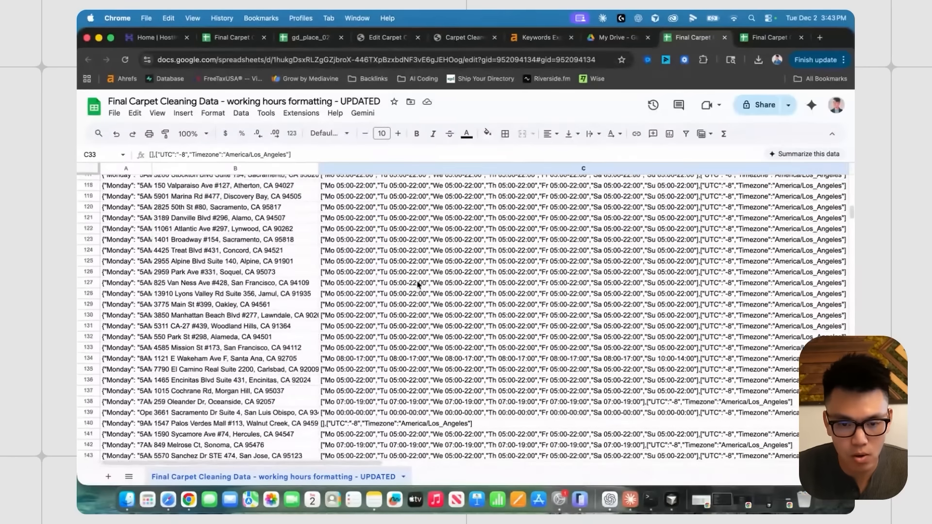
scroll(434, 375, "up", 20)
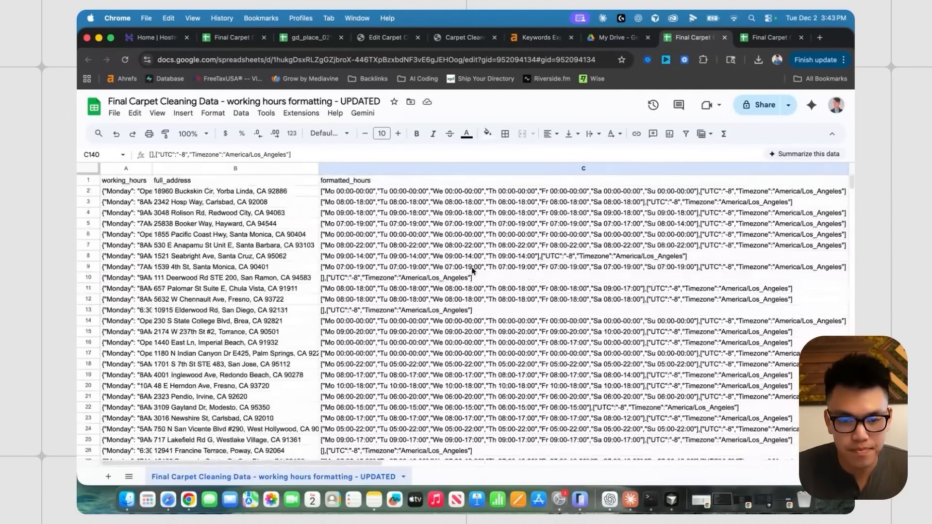
left_click(389, 281)
- Compare rows 2, 3 and 7's original working hours against their formatted hours
left_click(354, 194)
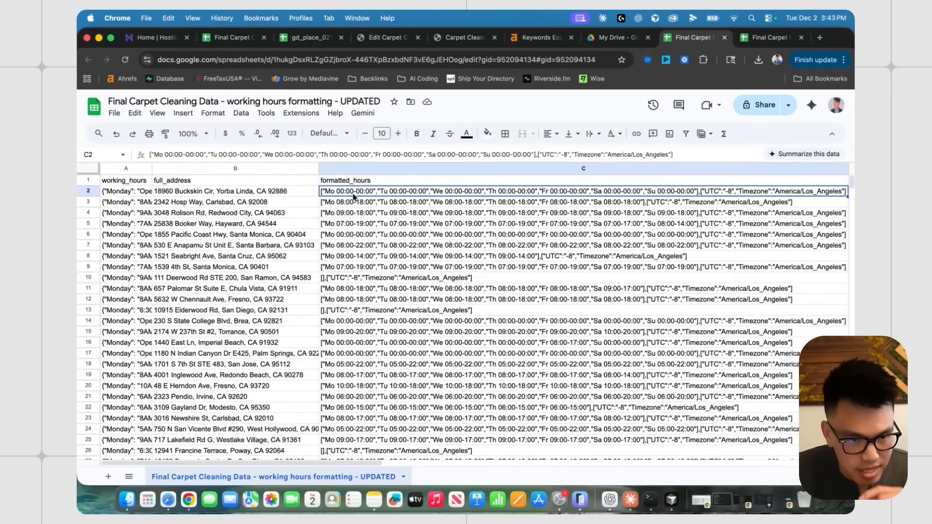
key("Left")
key("Left")
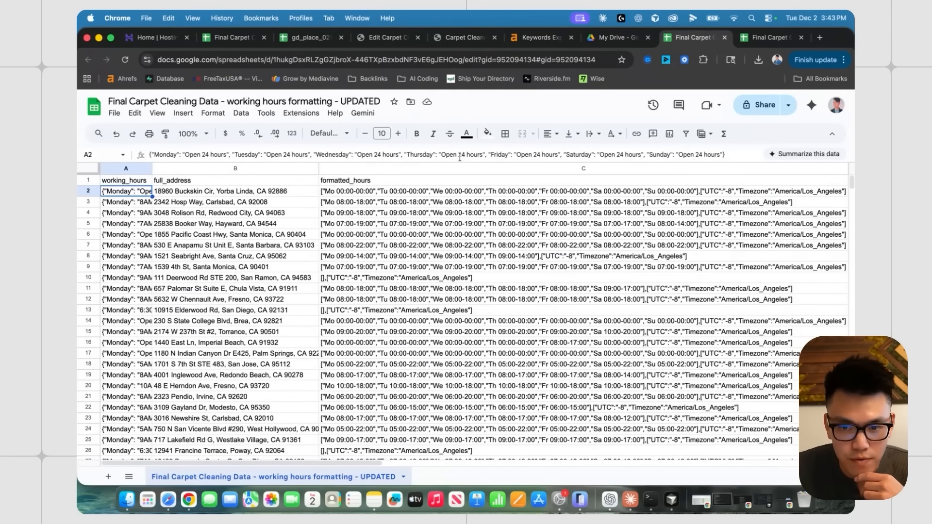
left_click(408, 193)
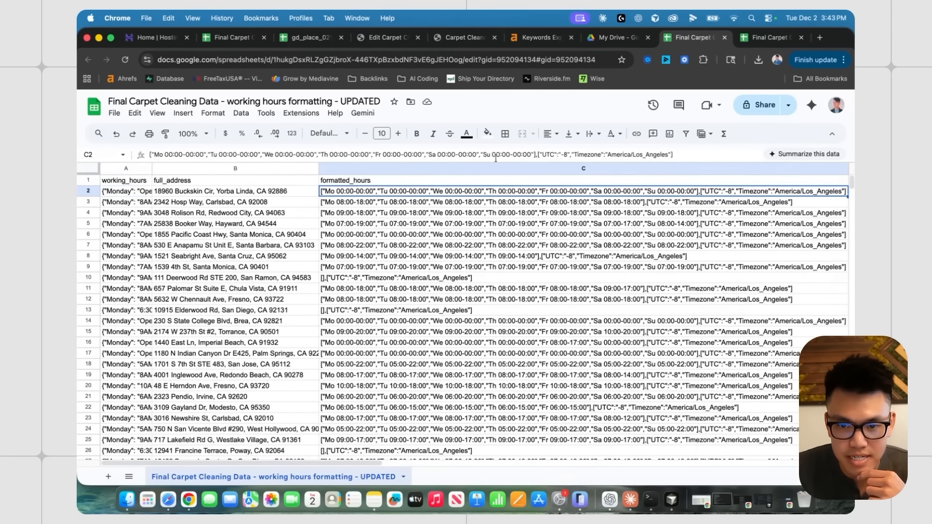
left_click(388, 203)
key("Left")
key("Left")
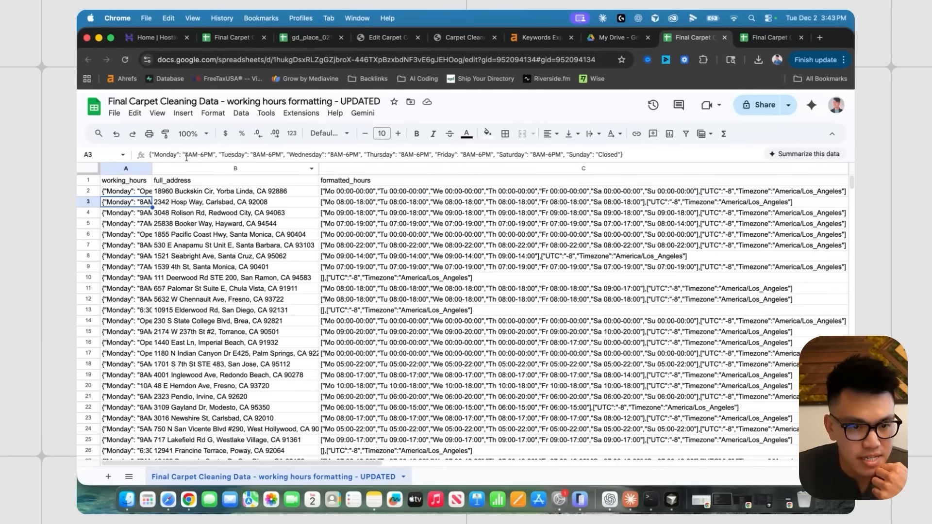
left_click(348, 205)
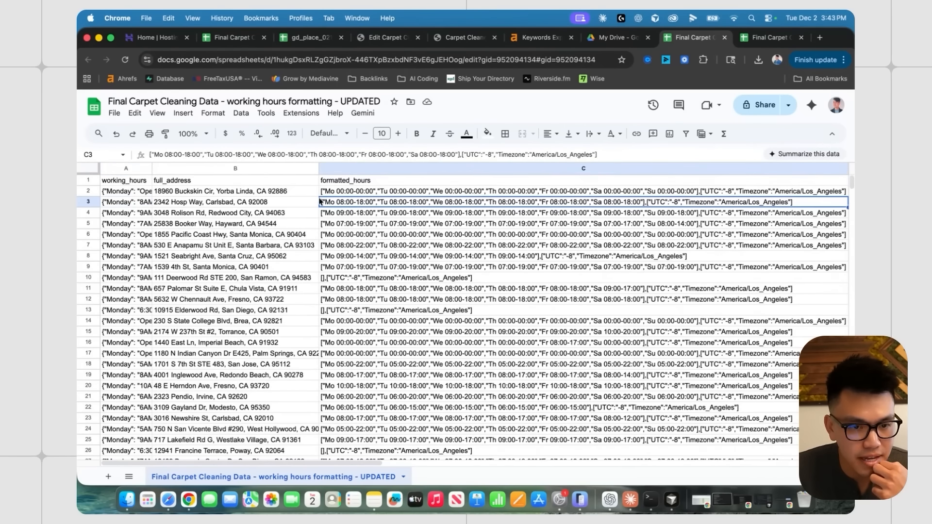
left_click(427, 245)
scroll(410, 239, "down", 1)
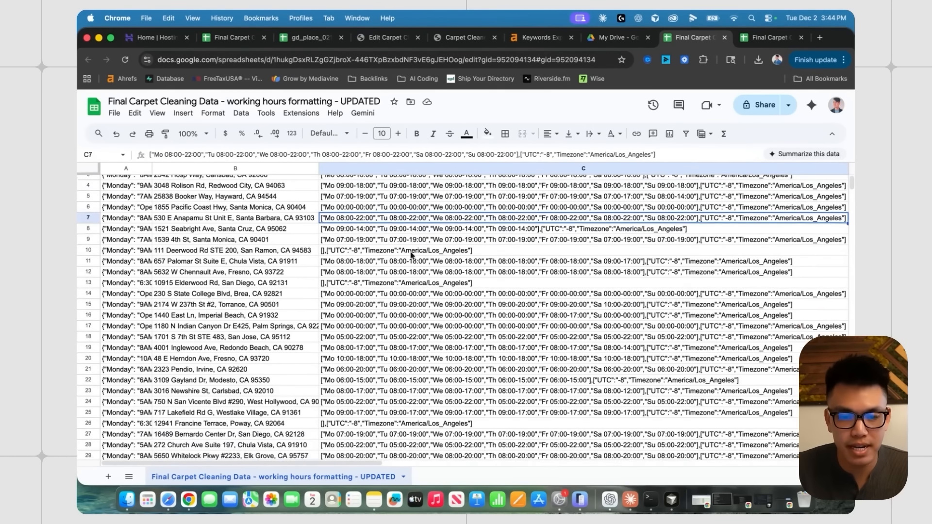
scroll(379, 231, "up", 1)
- Add a filter to the whole sheet and sort formatted_hours Z to A
key("super+a")
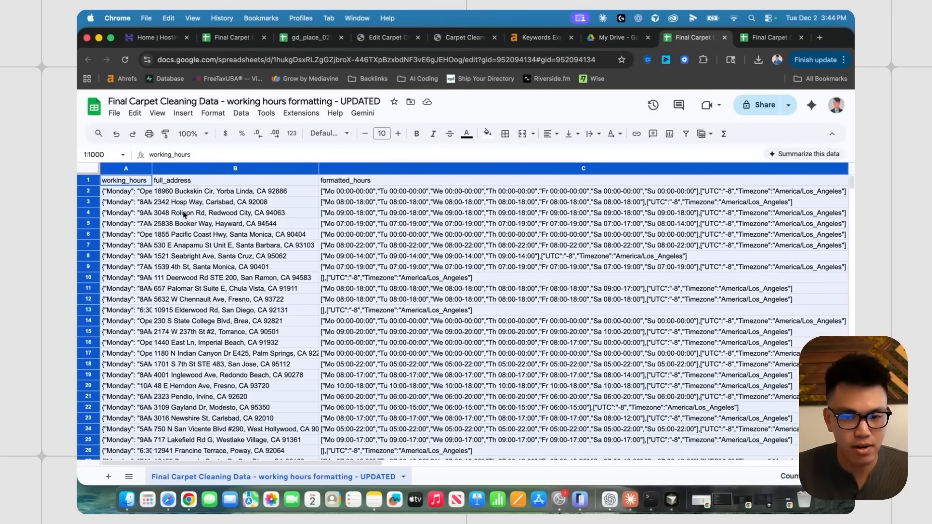
left_click(685, 134)
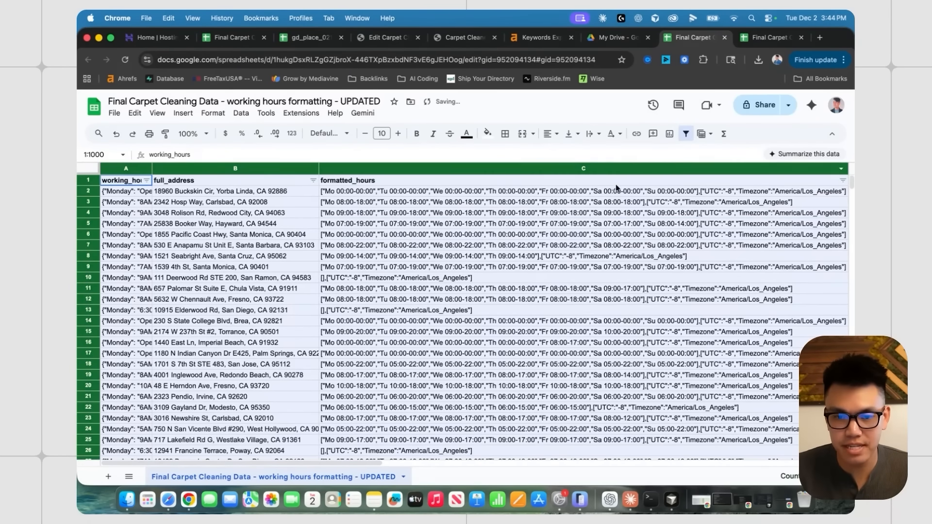
scroll(616, 189, "right", 5)
left_click(632, 180)
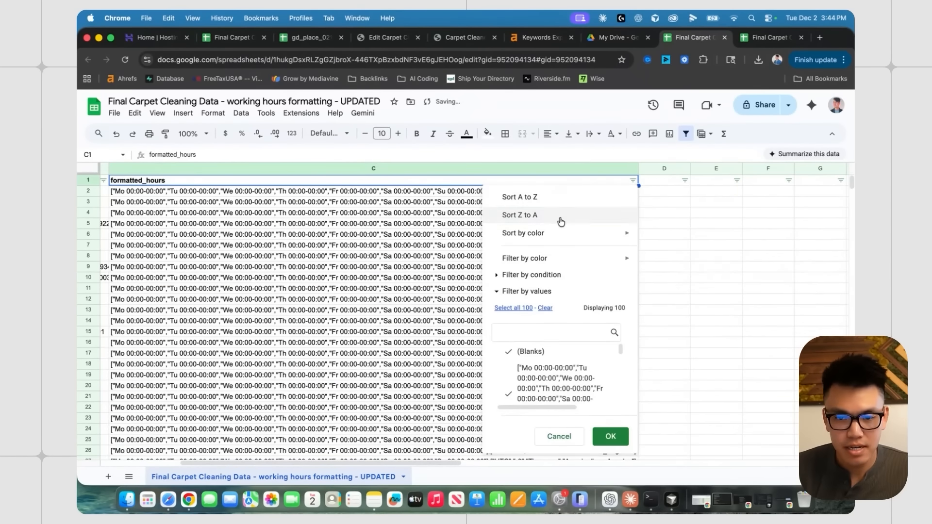
left_click(560, 215)
left_click(613, 235)
scroll(522, 258, "left", 5)
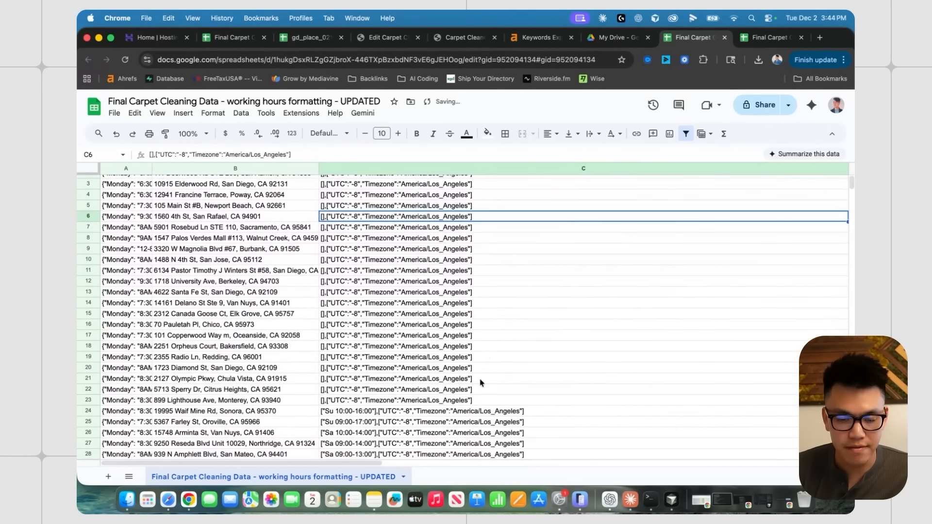
scroll(481, 382, "up", 2)
- Download the sorted sheet as CSV and review the follow-up message about column C
left_click(114, 113)
mouse_move(136, 237)
left_click(335, 326)
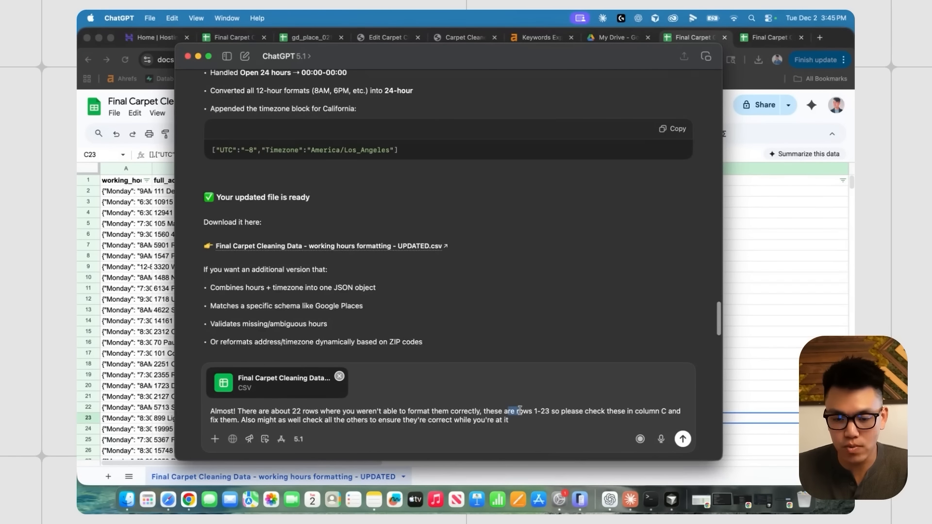
left_click_drag(636, 412, 666, 411)
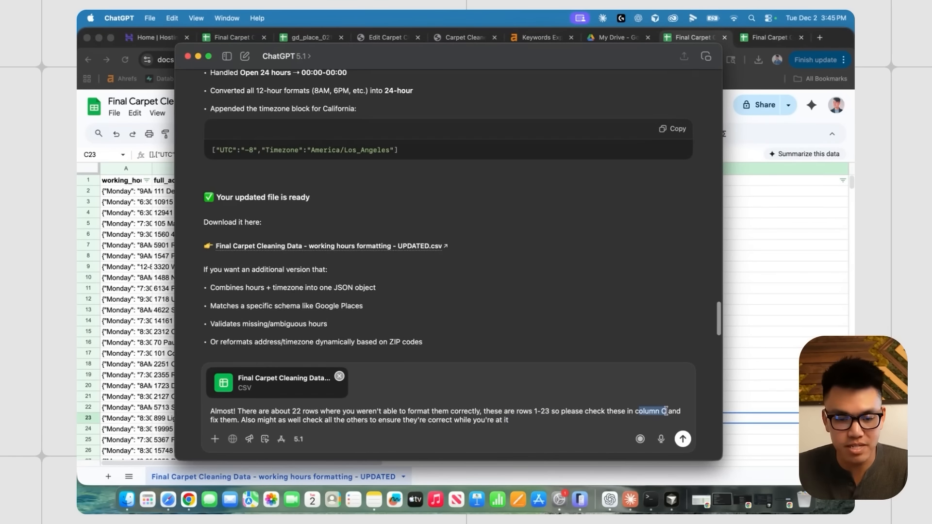
- Return to the spreadsheet and inspect the formatted hours of rows 7 and 29
left_click(755, 280)
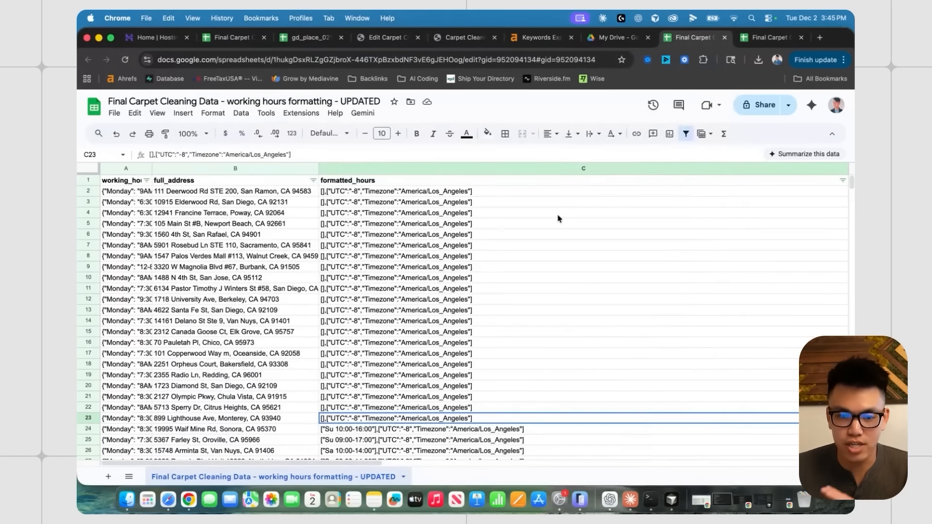
left_click(610, 499)
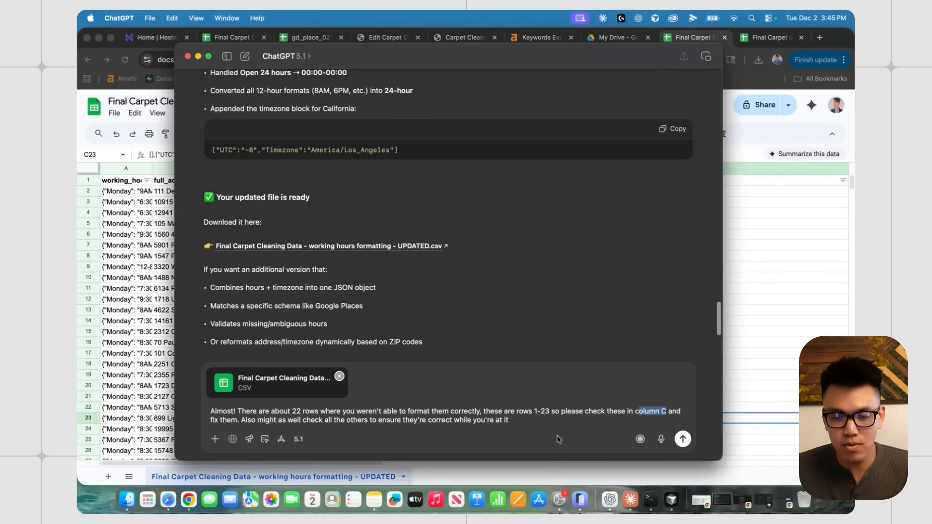
left_click(547, 422)
left_click(735, 260)
left_click(520, 248)
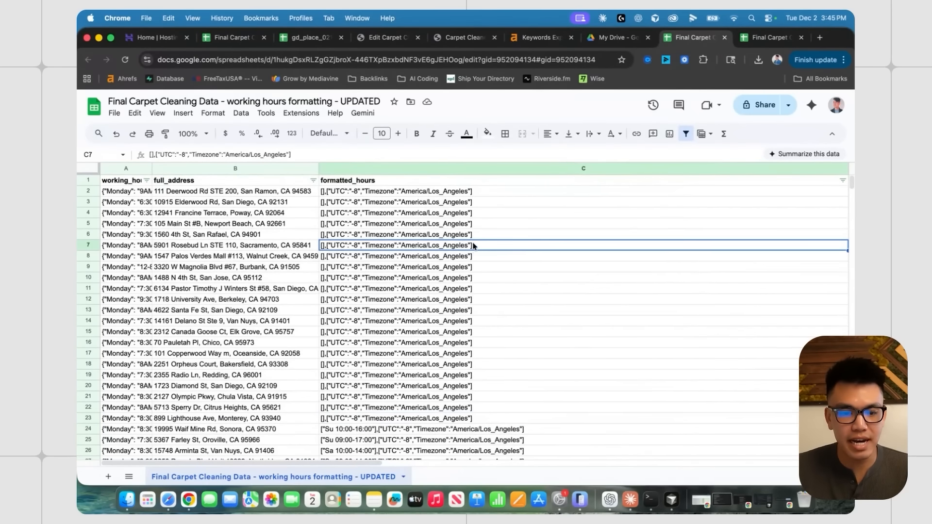
scroll(475, 262, "down", 6)
left_click(444, 291)
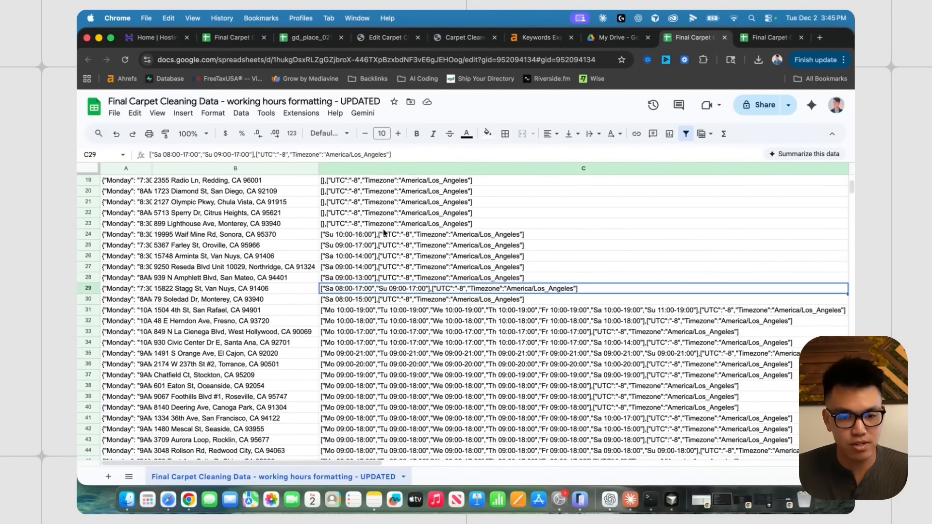
- Check partially formatted rows 23–31 against original hours and select row 31's trailing timezone JSON
left_click_drag(382, 224, 381, 298)
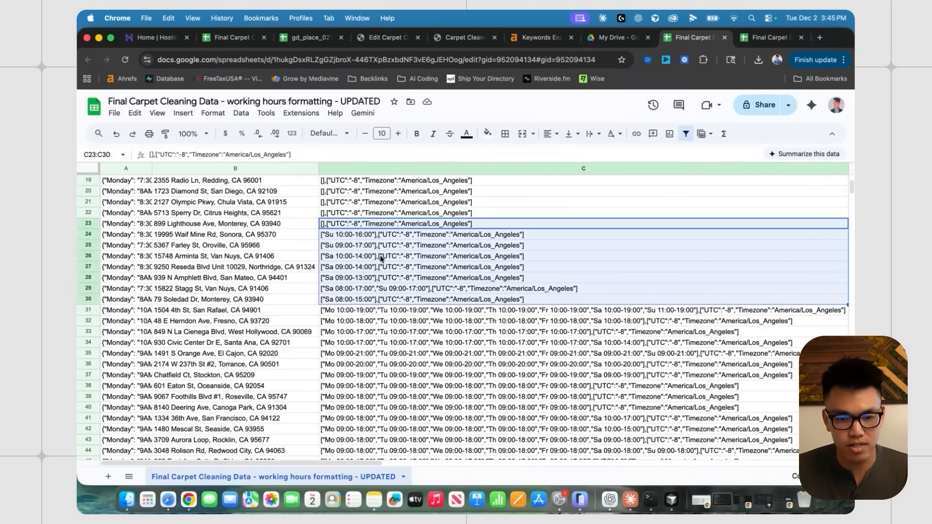
left_click(115, 269)
left_click(389, 298)
scroll(510, 265, "down", 2)
scroll(515, 277, "up", 3)
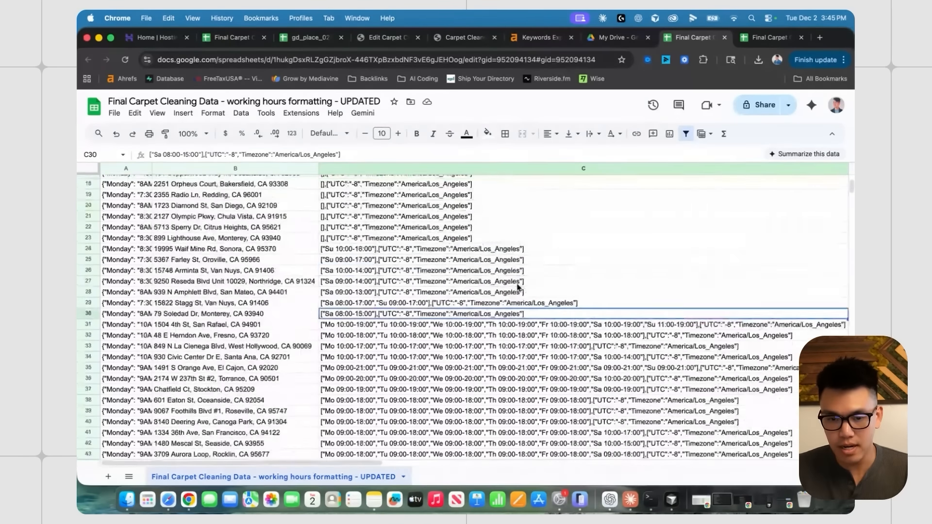
scroll(515, 296, "up", 2)
left_click(472, 353)
scroll(469, 345, "down", 3)
left_click(461, 329)
scroll(461, 305, "up", 2)
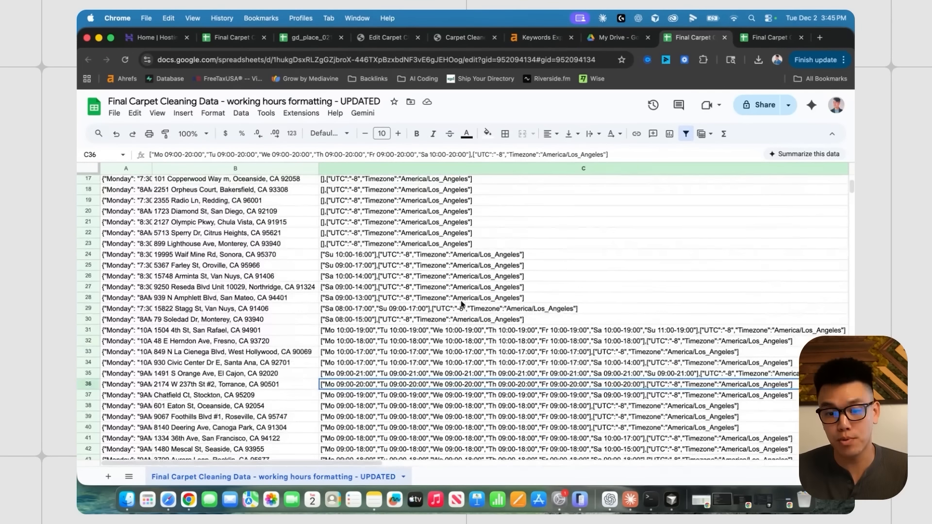
left_click(601, 334)
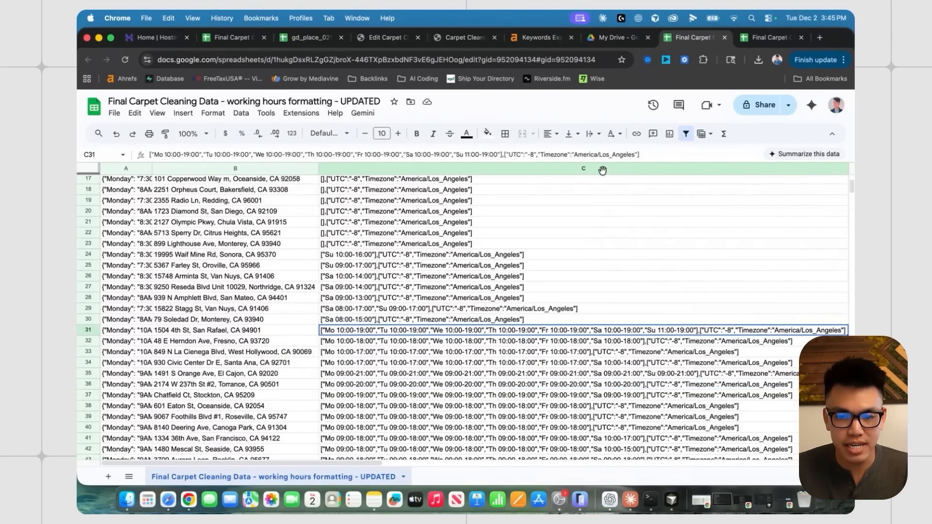
left_click_drag(504, 154, 651, 156)
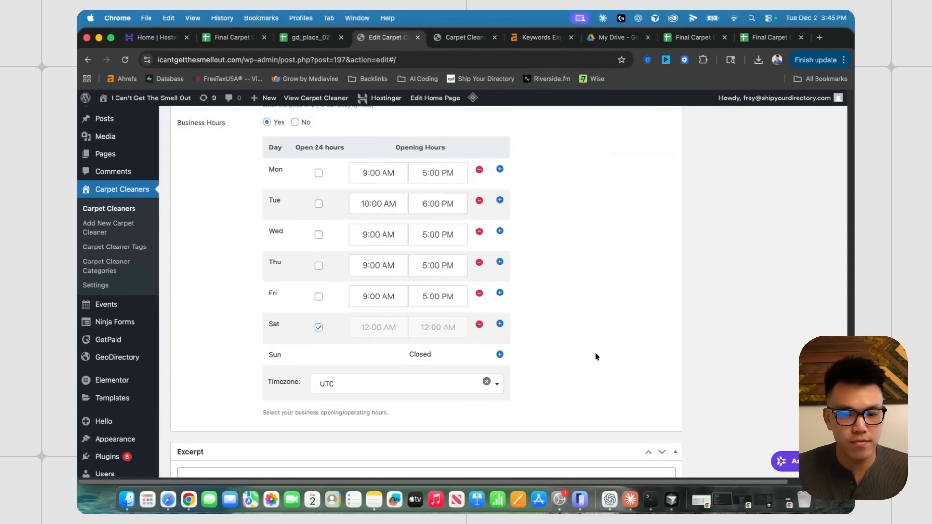
scroll(524, 355, "down", 1)
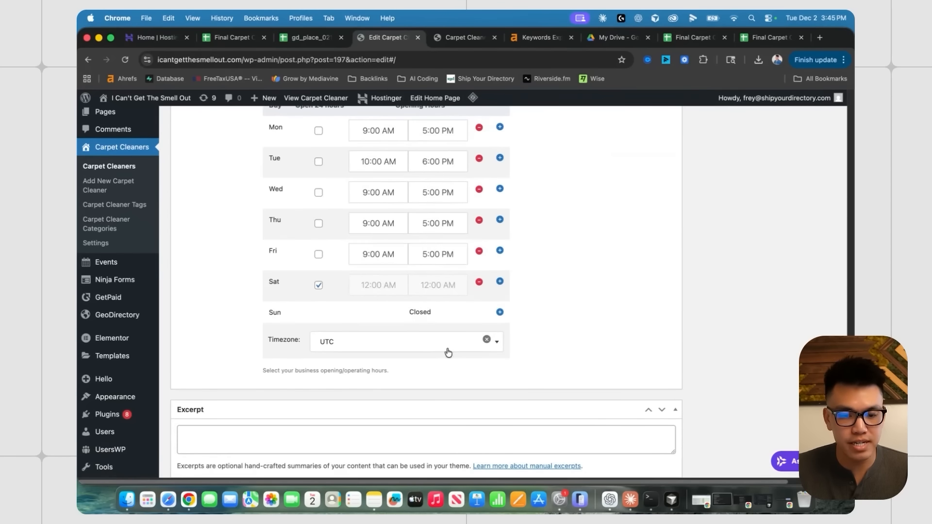
- Set the test listing's timezone to Los Angeles (UTC-8) by searching '-8'
left_click(374, 339)
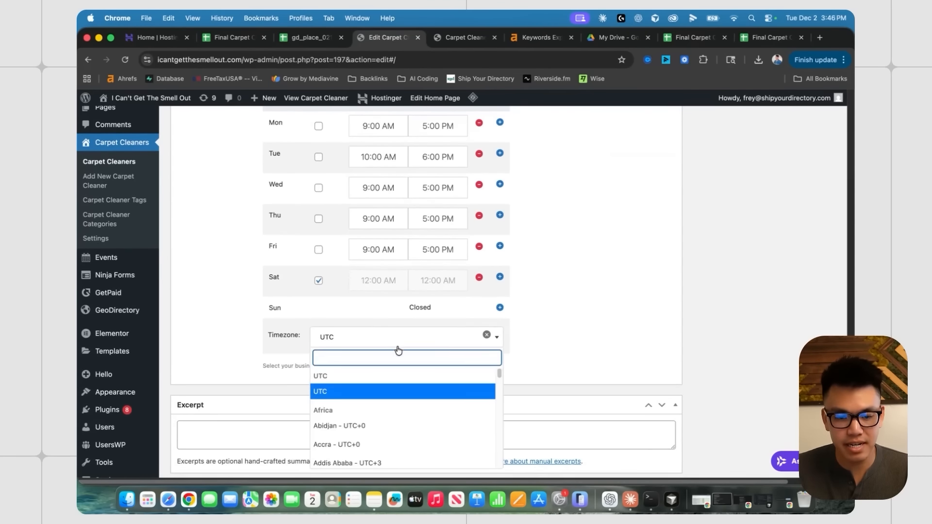
scroll(395, 339, "down", 2)
type("unit")
key("BackSpace")
key("BackSpace")
key("BackSpace")
key("BackSpace")
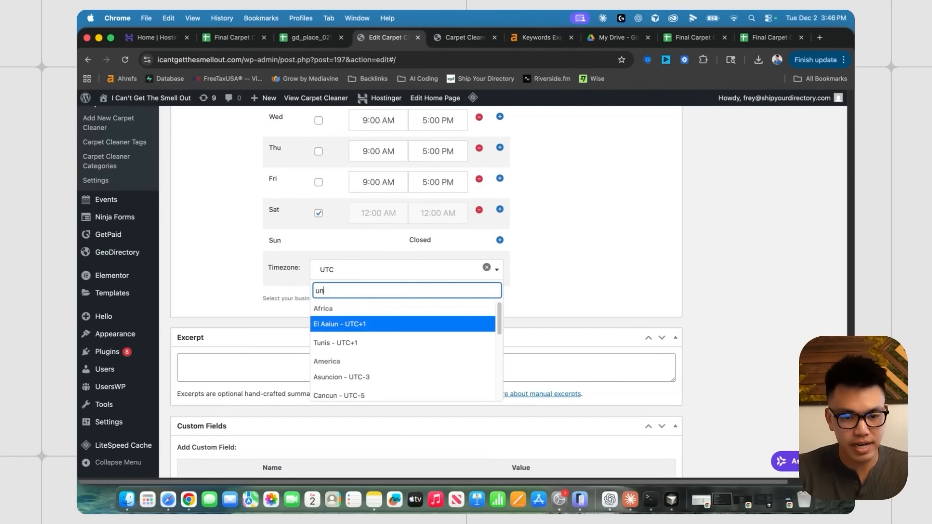
type("-8")
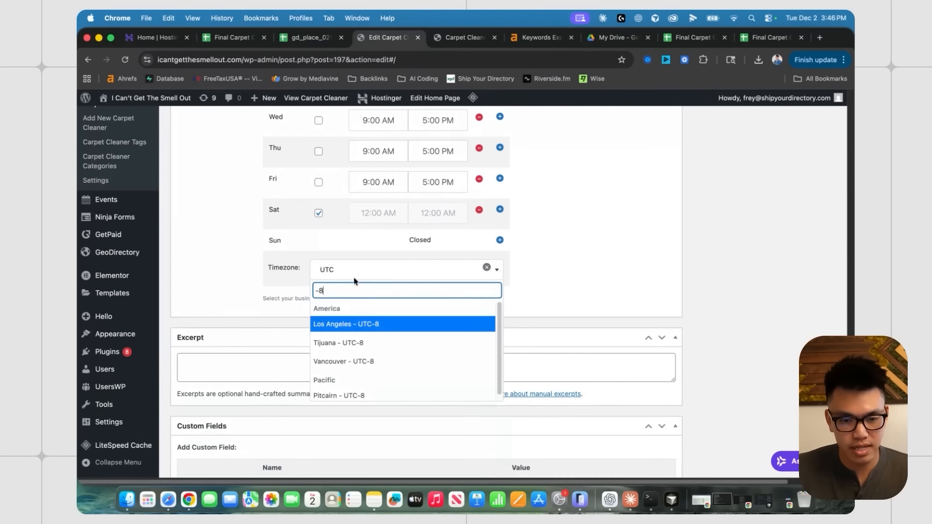
left_click(364, 330)
scroll(519, 309, "up", 2)
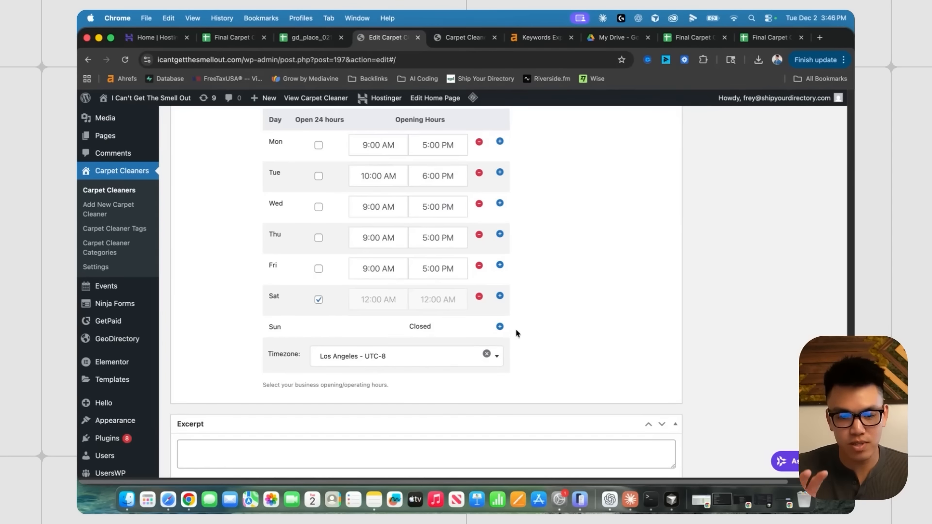
scroll(559, 289, "up", 1)
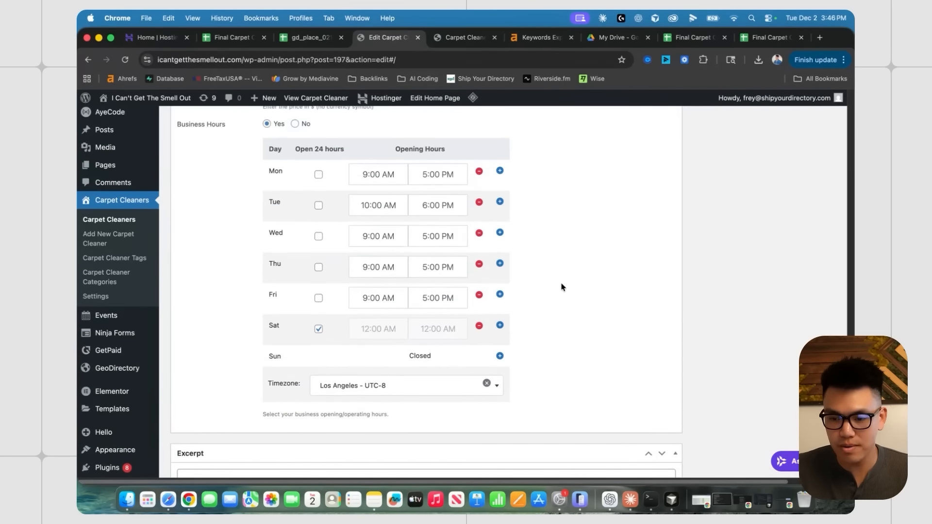
scroll(565, 287, "up", 2)
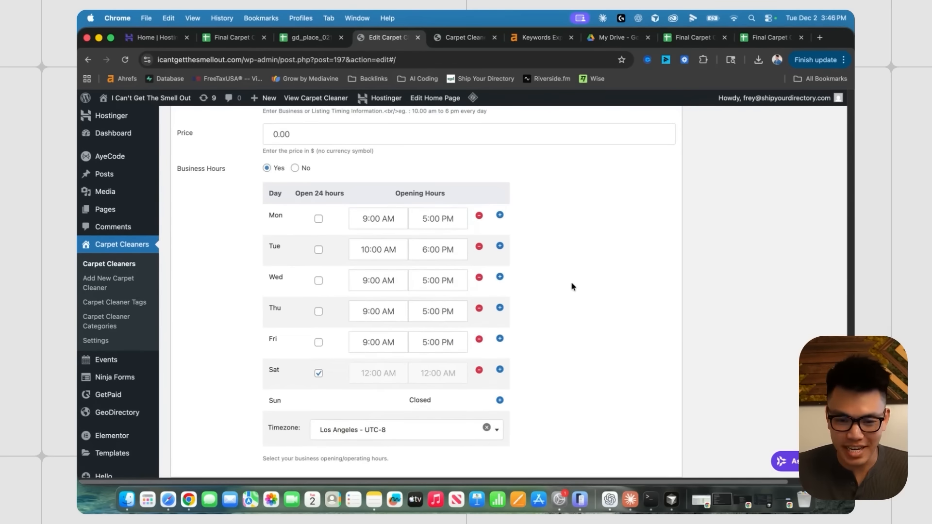
scroll(573, 289, "down", 1)
scroll(580, 303, "up", 20)
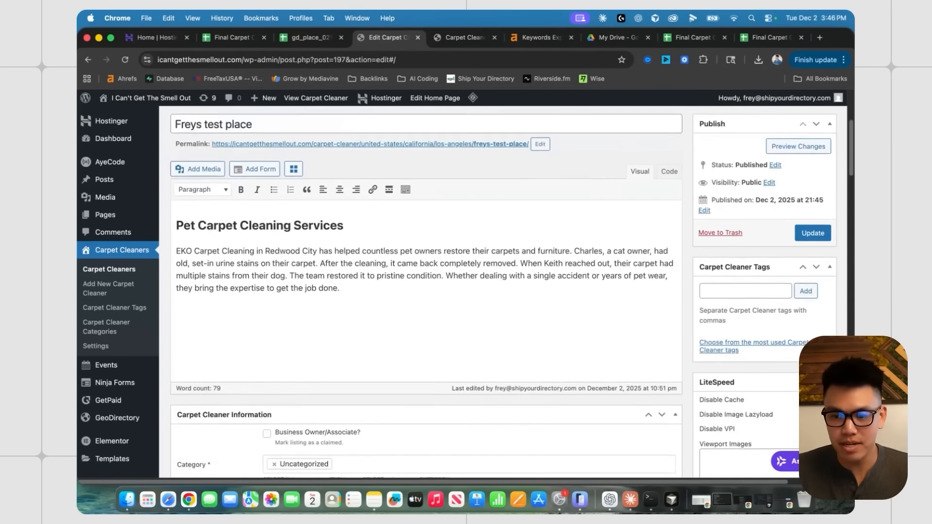
- Update the listing, export places as CSV to the Desktop, and shade its row light green
left_click(812, 302)
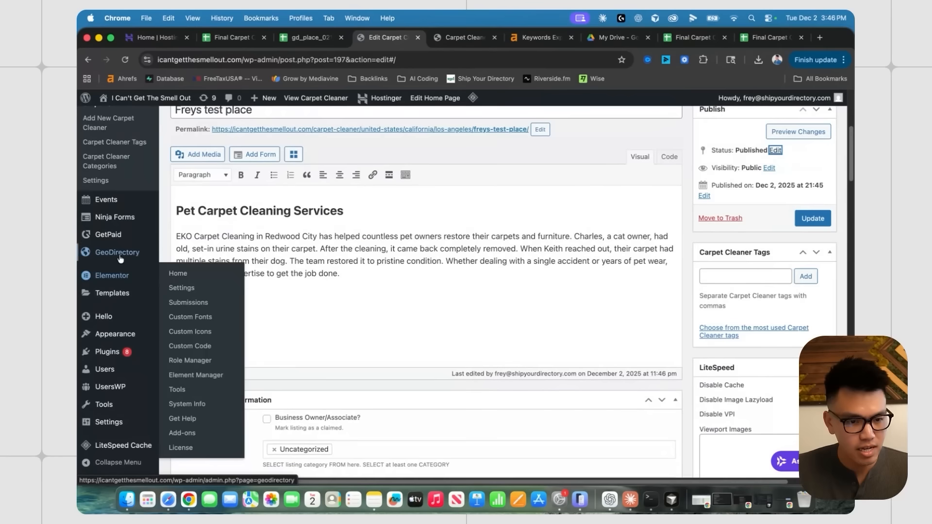
mouse_move(119, 255)
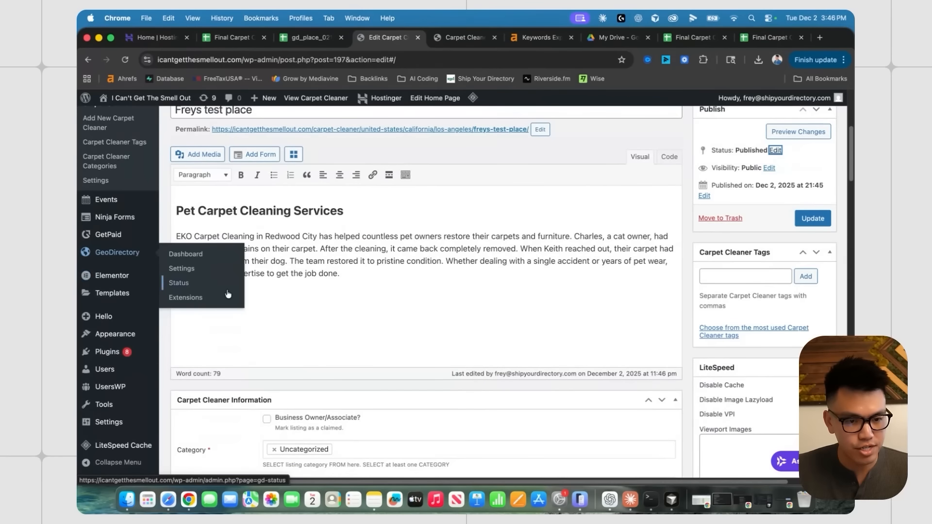
left_click(182, 267)
left_click(381, 231)
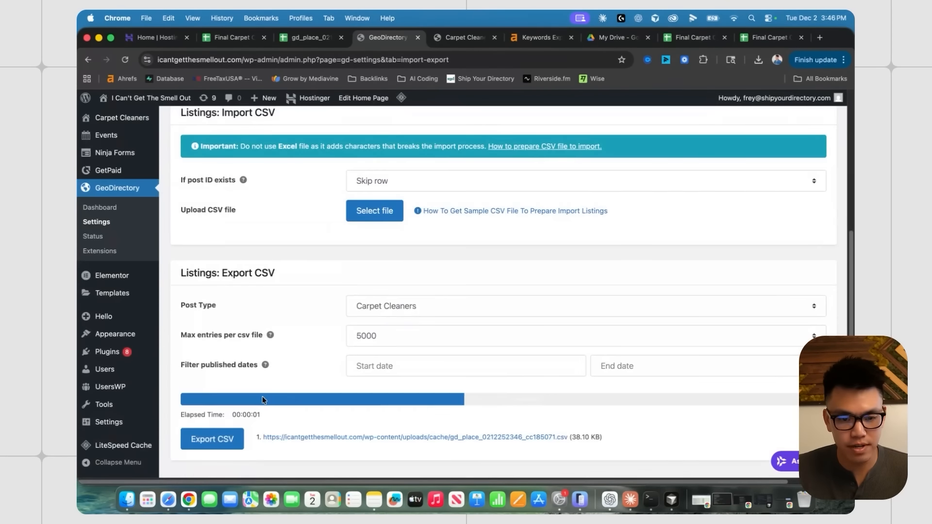
left_click(553, 437)
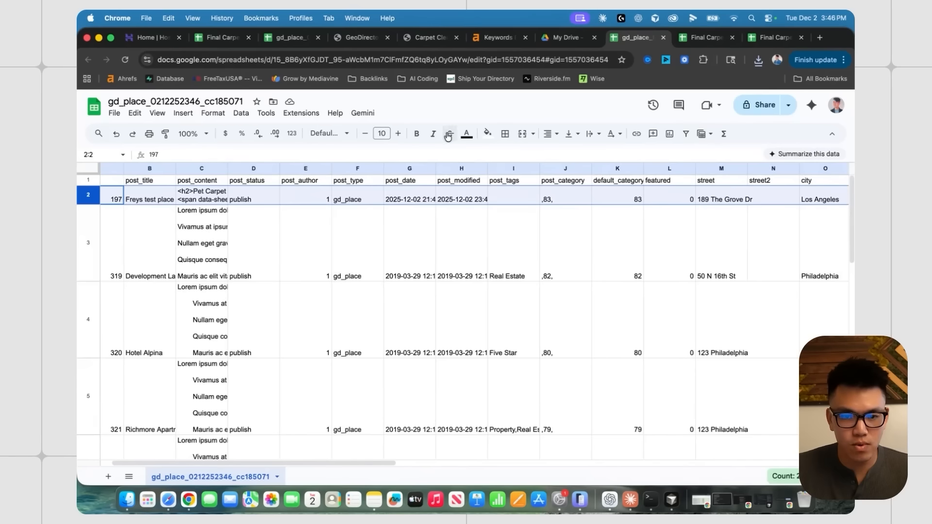
left_click(487, 133)
left_click(536, 192)
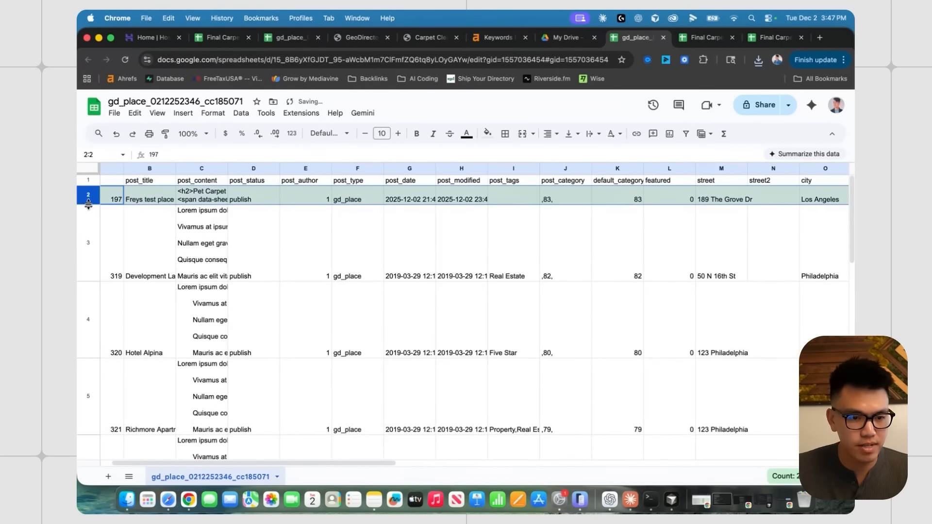
- Widen business_hours column AC and copy the test listing's timezone ending
left_click(557, 243)
scroll(557, 244, "right", 15)
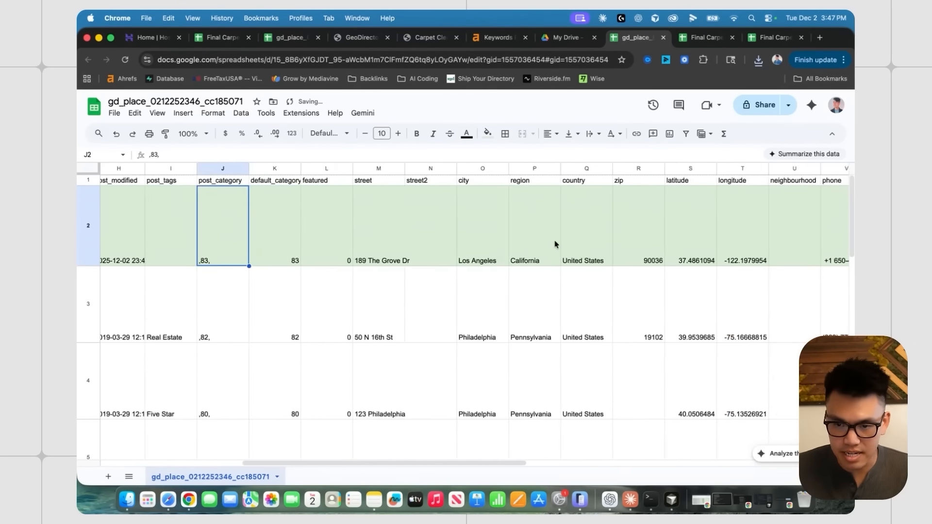
left_click(410, 245)
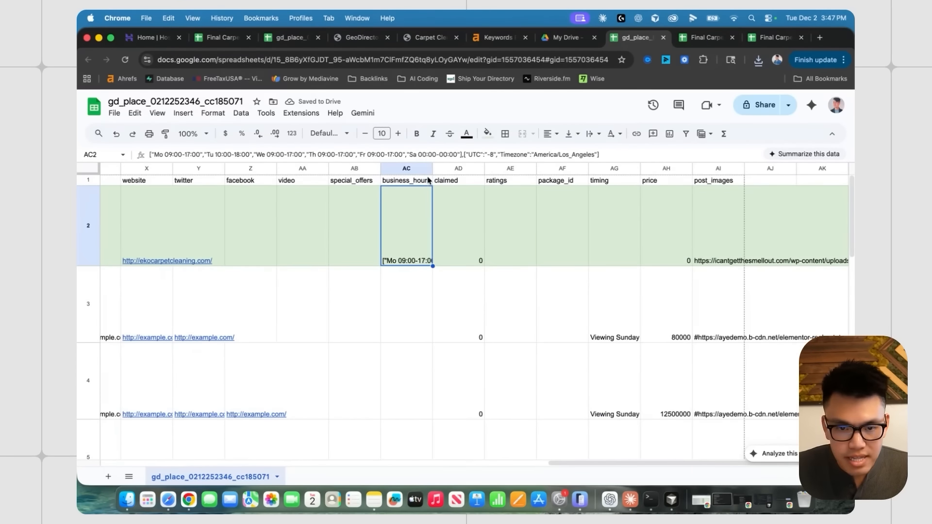
left_click_drag(433, 168, 729, 168)
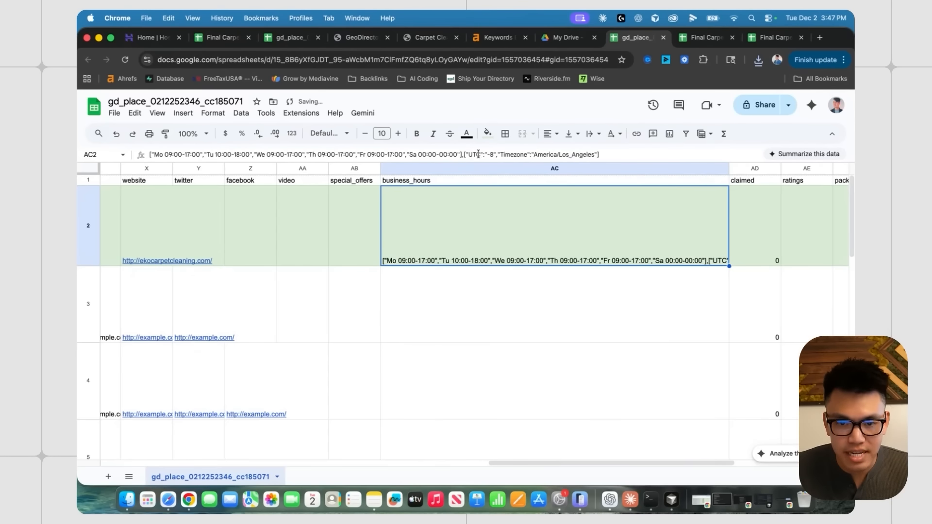
left_click_drag(464, 154, 616, 158)
key("super+c")
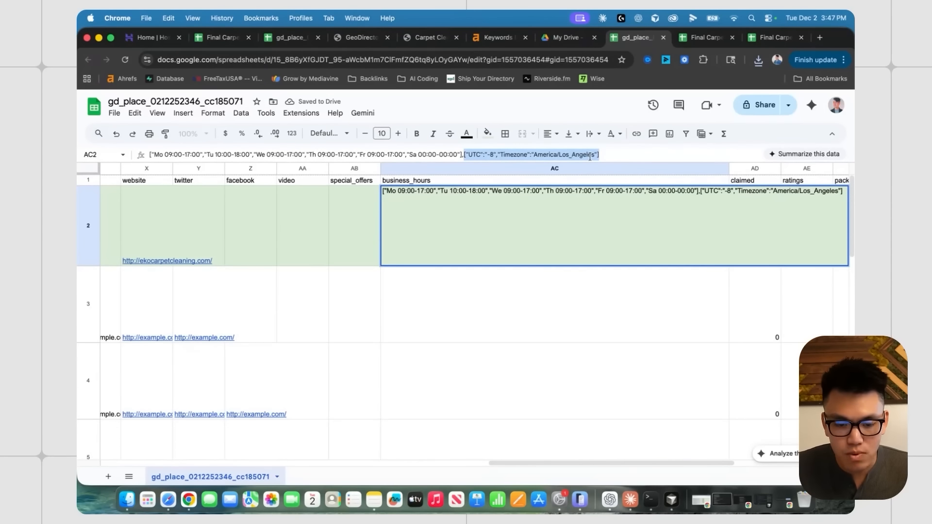
- Paste the timezone ending beside row 31 in the UPDATED sheet, compare, then delete it
left_click(701, 42)
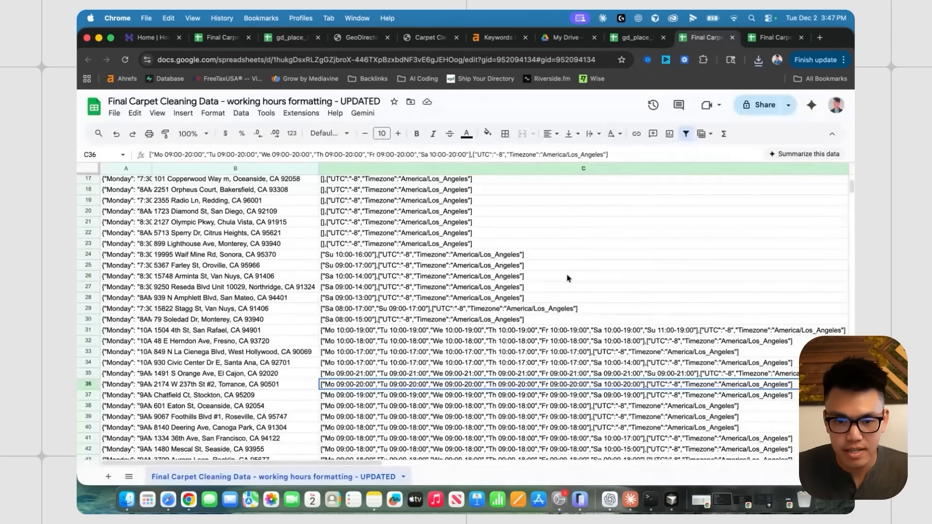
scroll(534, 242, "down", 5)
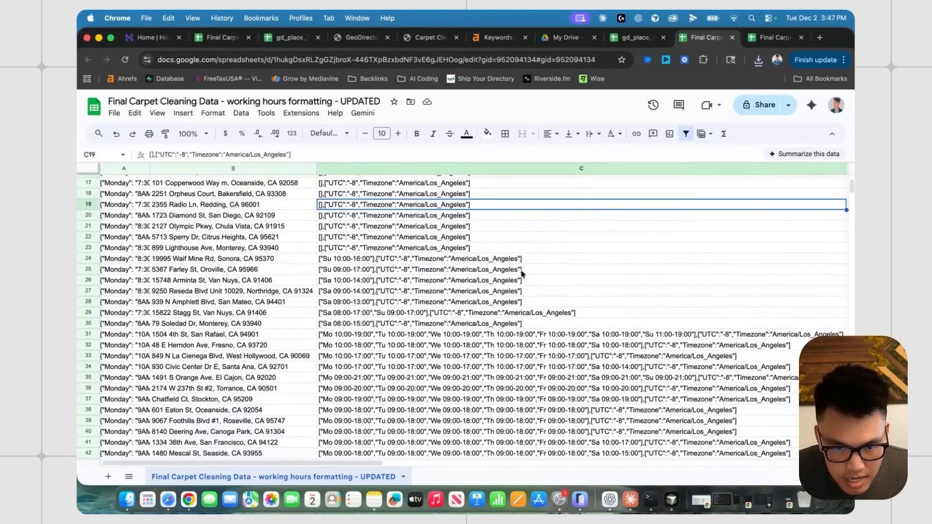
scroll(524, 274, "right", 10)
left_click(592, 321)
key("super+v")
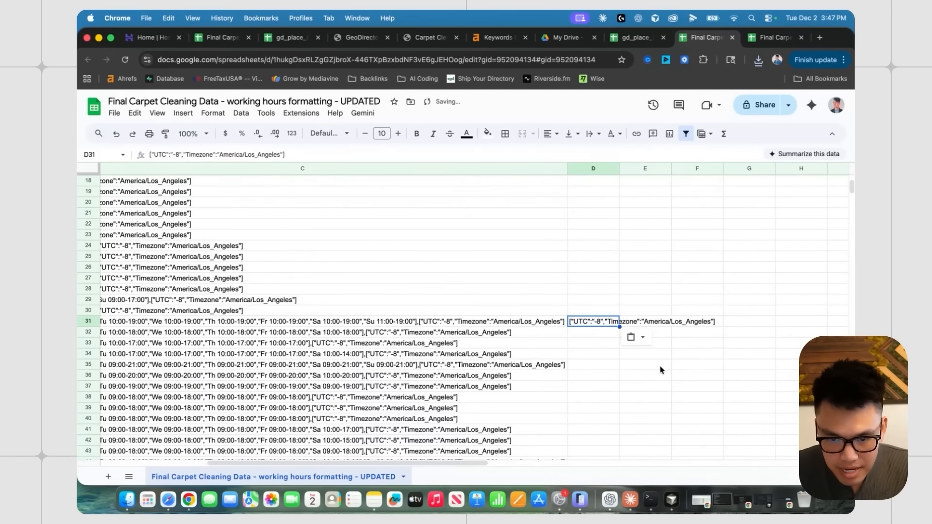
left_click(655, 365)
double_click(619, 168)
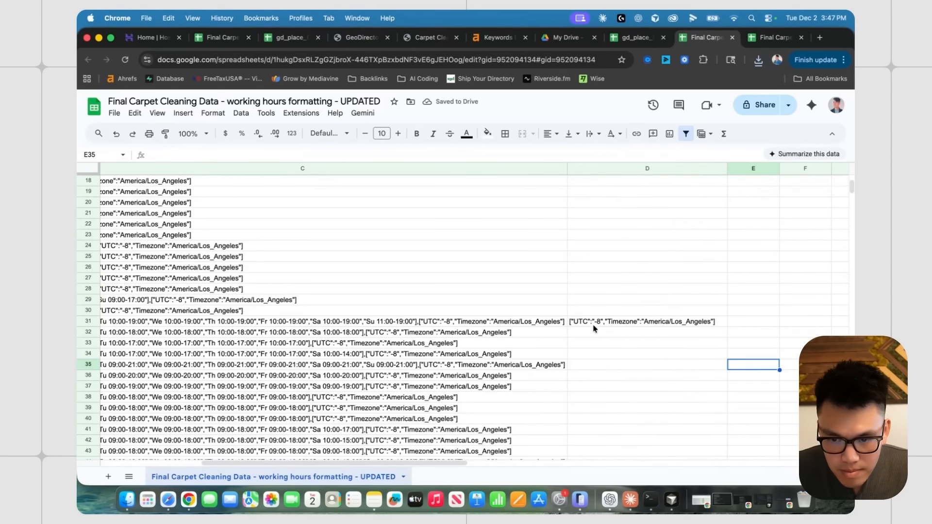
left_click(611, 325)
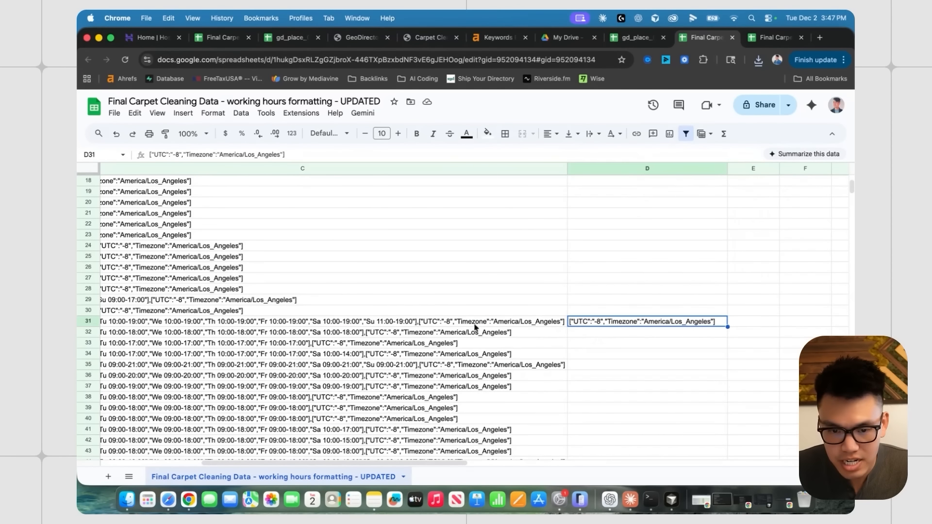
left_click(448, 325)
left_click_drag(504, 155, 671, 153)
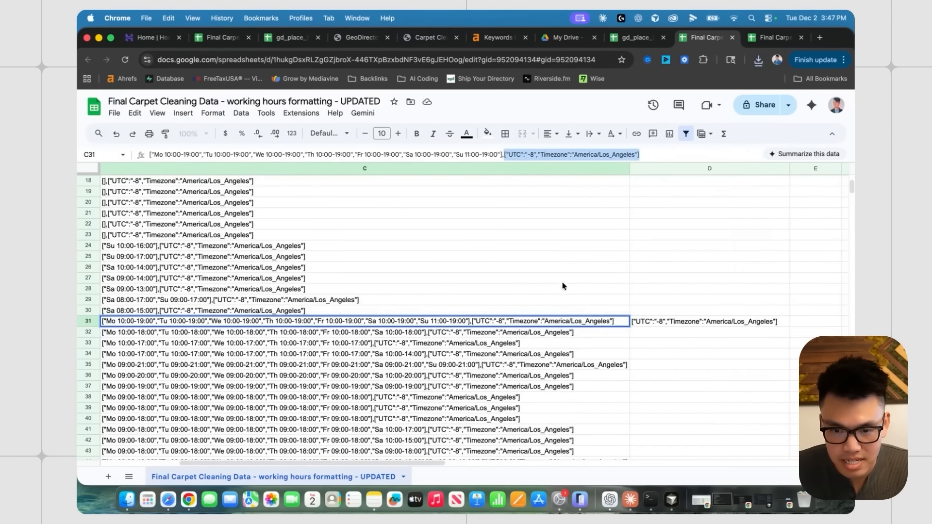
key("Tab")
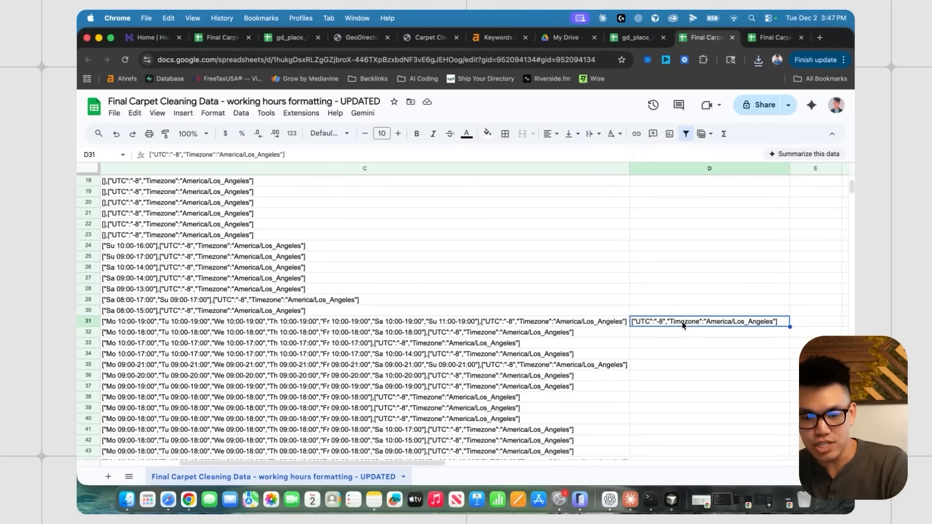
key("Delete")
- Inspect an empty formatted_hours entry, then return to ChatGPT
scroll(575, 292, "up", 5)
scroll(574, 293, "left", 3)
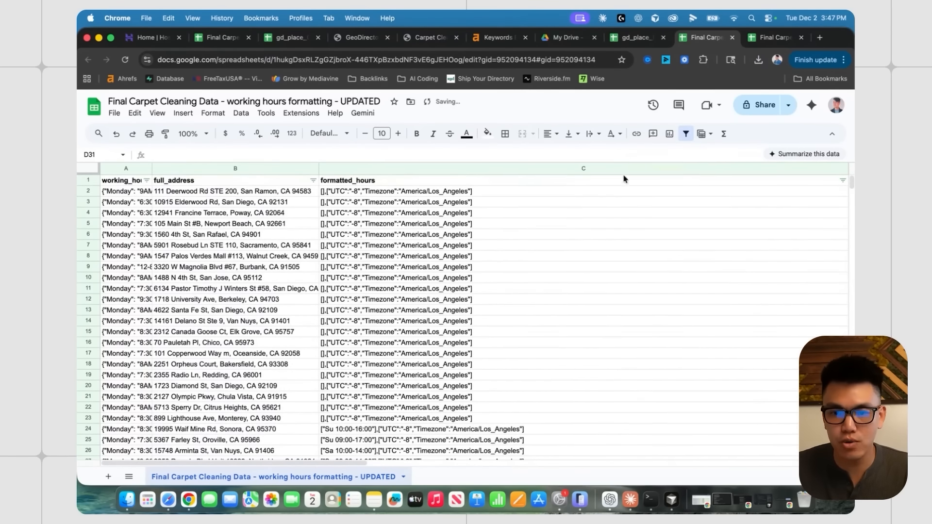
left_click(586, 256)
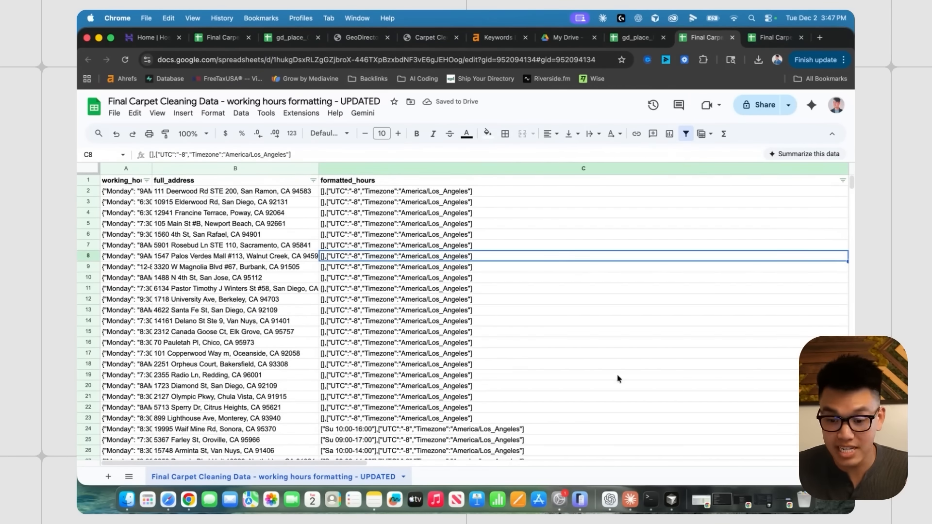
left_click(610, 499)
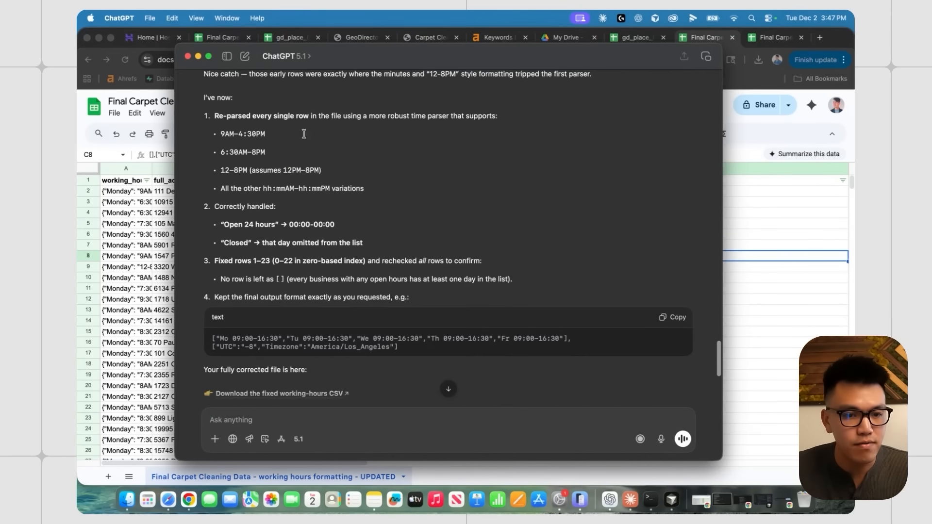
- Review ChatGPT's reply and save the fixed working-hours CSV to the Desktop
left_click_drag(251, 117, 438, 117)
left_click(442, 122)
scroll(213, 201, "down", 3)
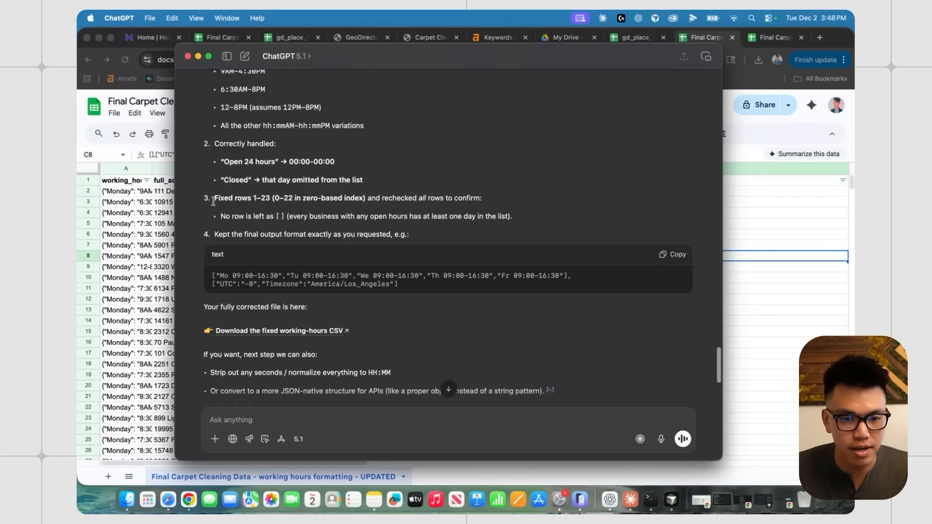
left_click_drag(213, 201, 286, 197)
left_click(512, 363)
scroll(511, 363, "down", 1)
scroll(512, 363, "up", 3)
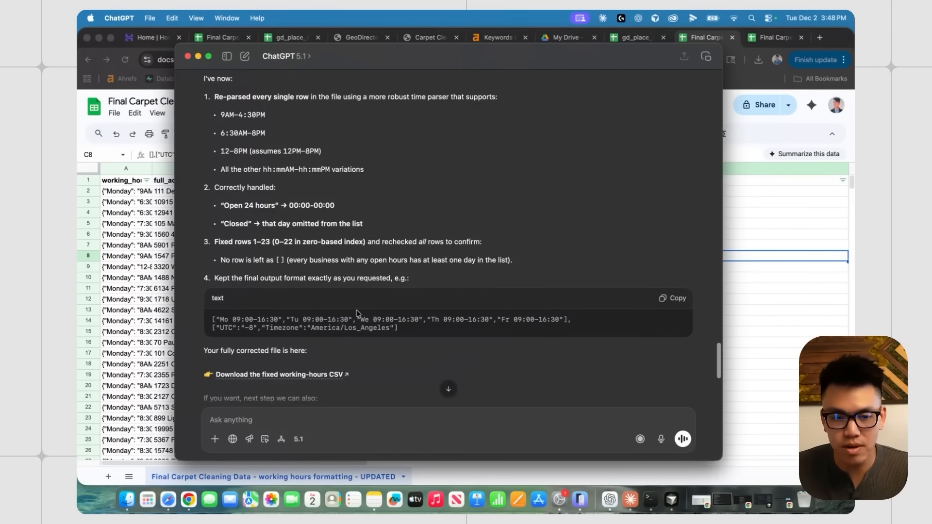
scroll(338, 311, "down", 3)
left_click(338, 306)
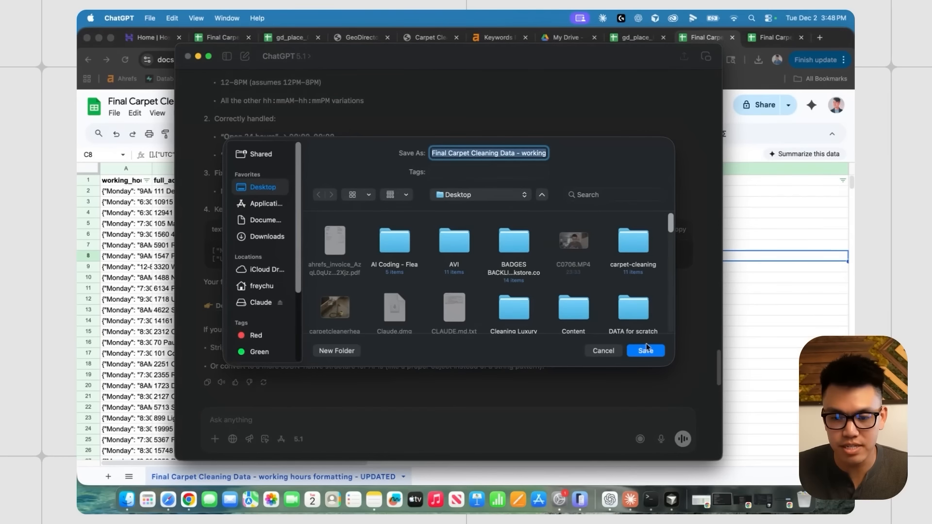
left_click(646, 350)
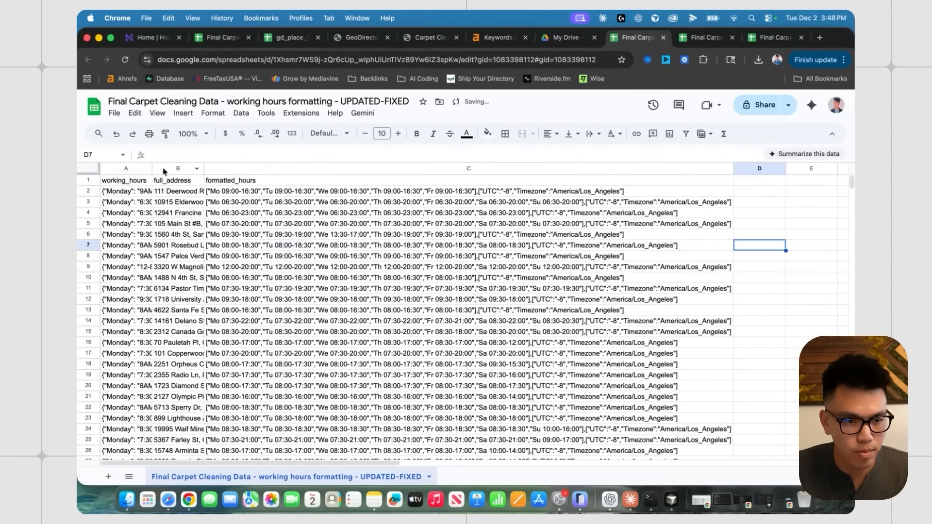
- Add filters to the fixed sheet and shade the formatted_hours column light green
key("super+a")
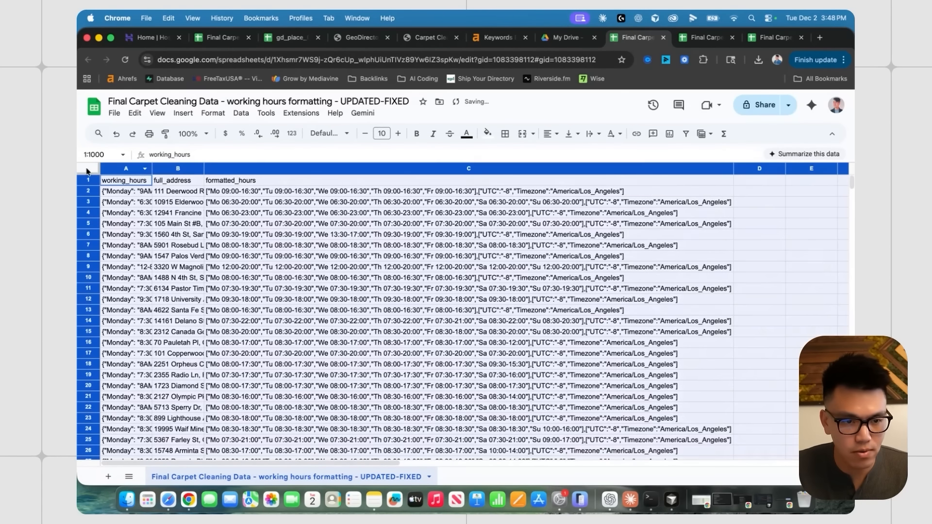
left_click(685, 134)
left_click(369, 169)
left_click(488, 134)
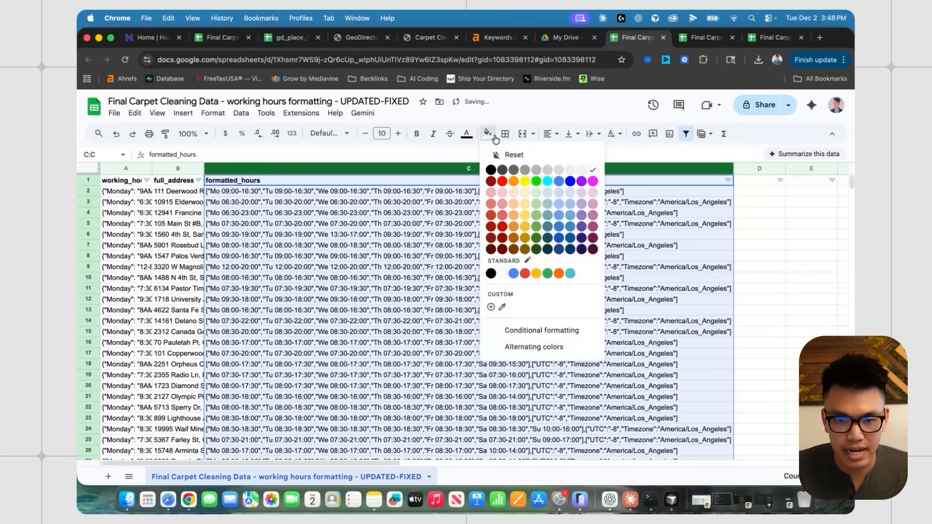
left_click(540, 197)
- Sort formatted_hours descending, ascending, then descending again to check for blank rows
left_click(727, 180)
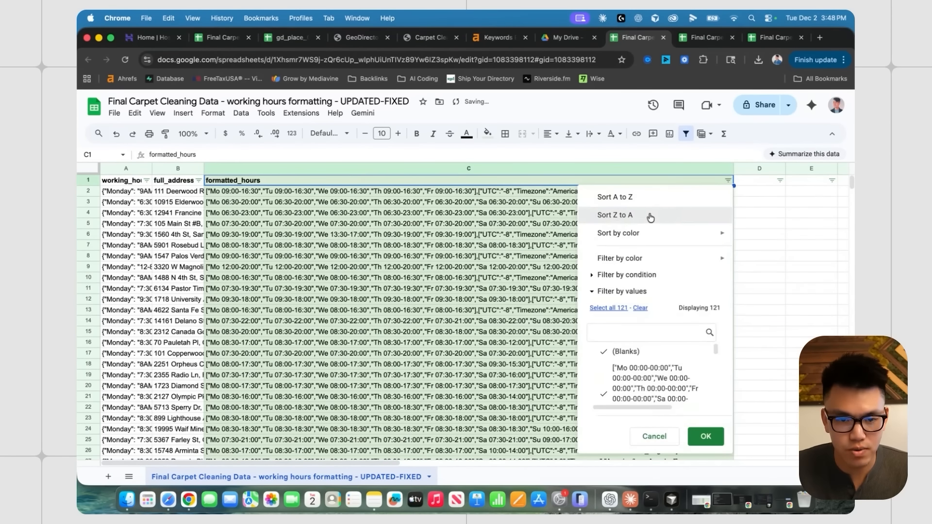
left_click(651, 214)
left_click(728, 180)
left_click(680, 198)
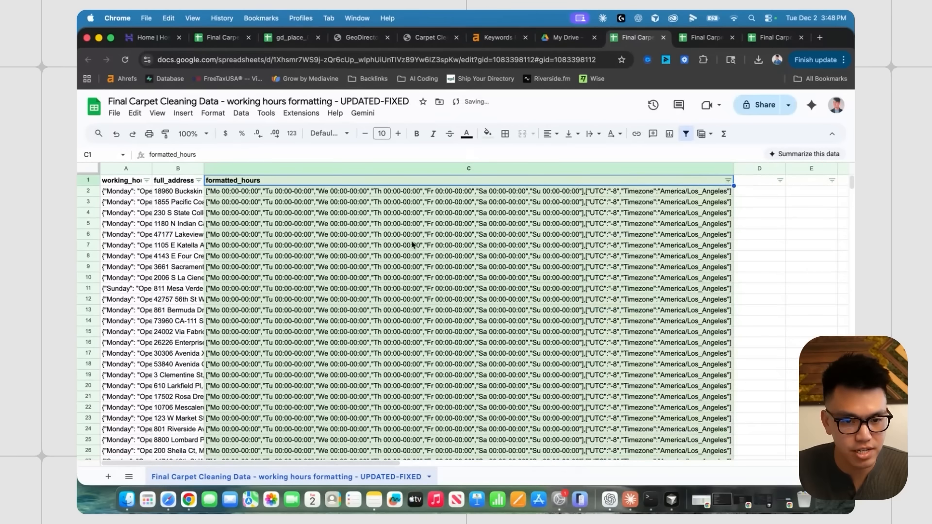
left_click(410, 224)
left_click(148, 248)
left_click(727, 180)
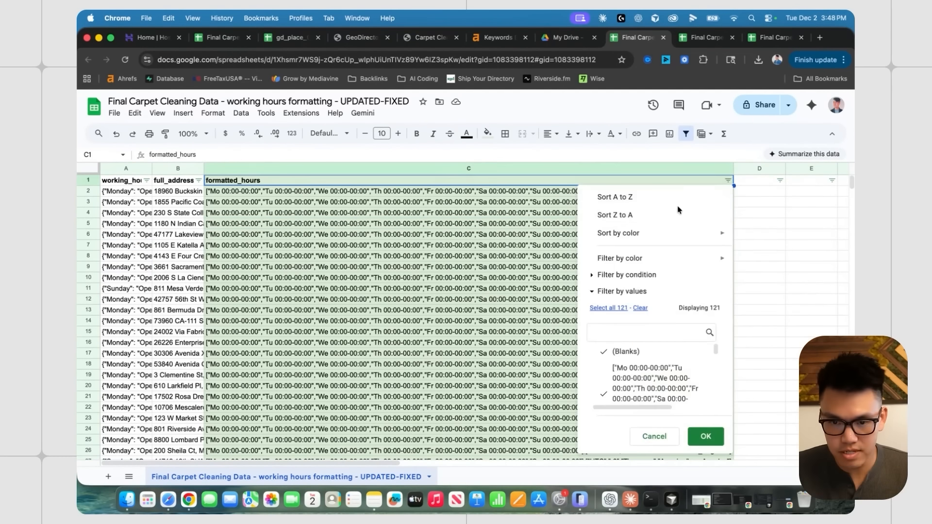
left_click(619, 156)
- Spot-check formatted hours against original working hours in rows such as 5, 35 and 37, then bring up the gd_place sheet
left_click(447, 227)
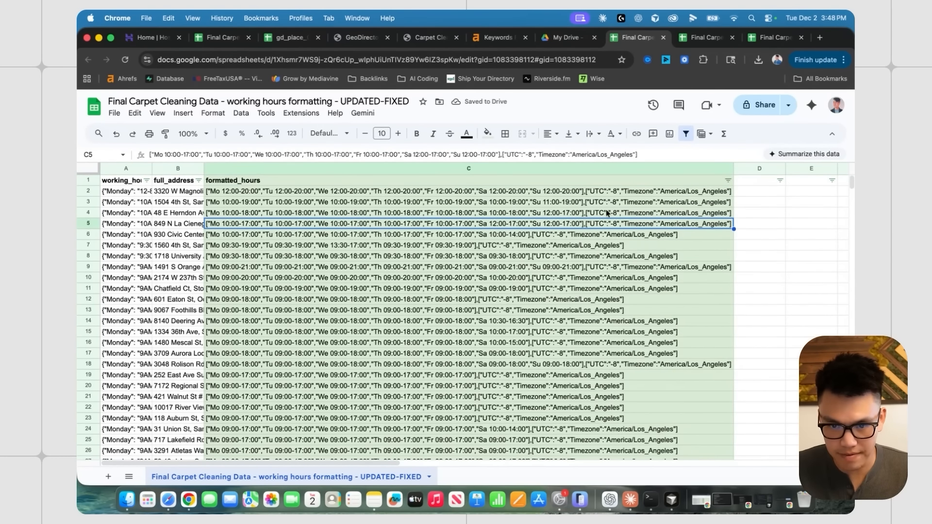
scroll(502, 328, "down", 5)
scroll(502, 329, "down", 4)
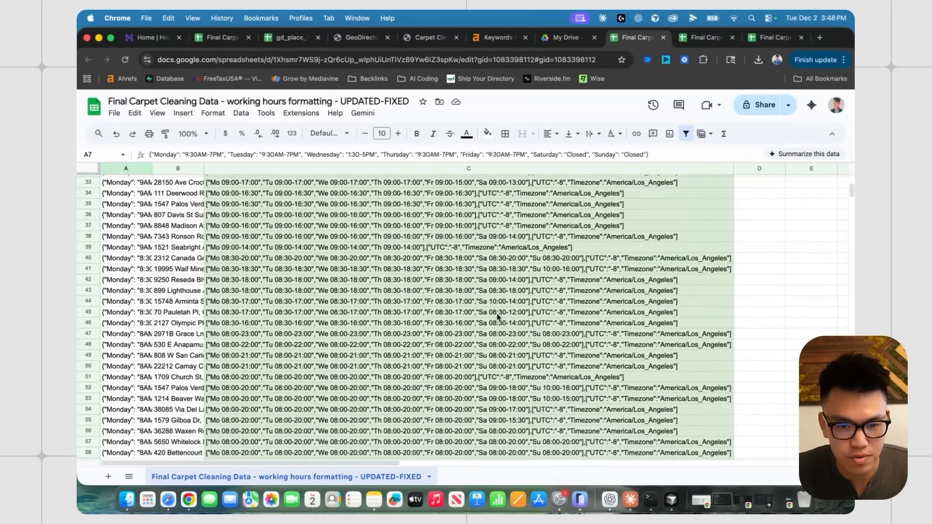
scroll(497, 317, "up", 2)
left_click(451, 281)
left_click(124, 281)
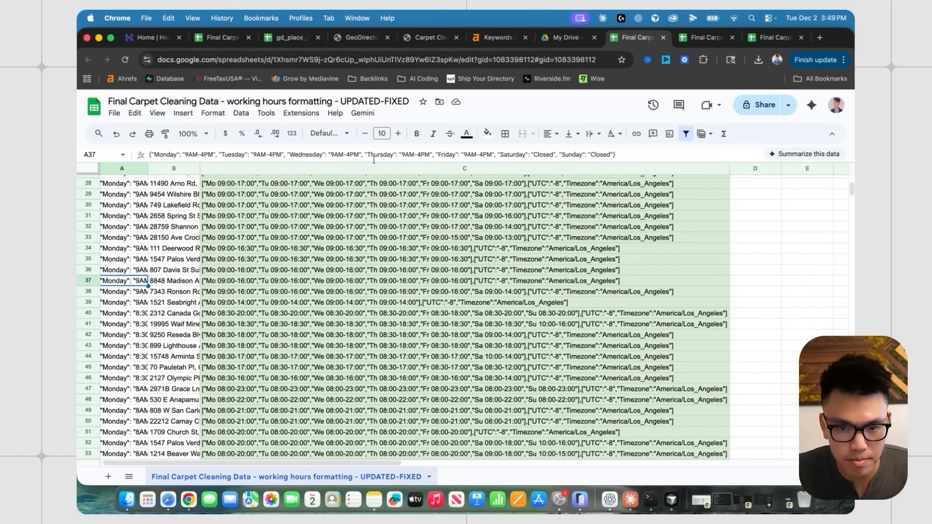
left_click(310, 281)
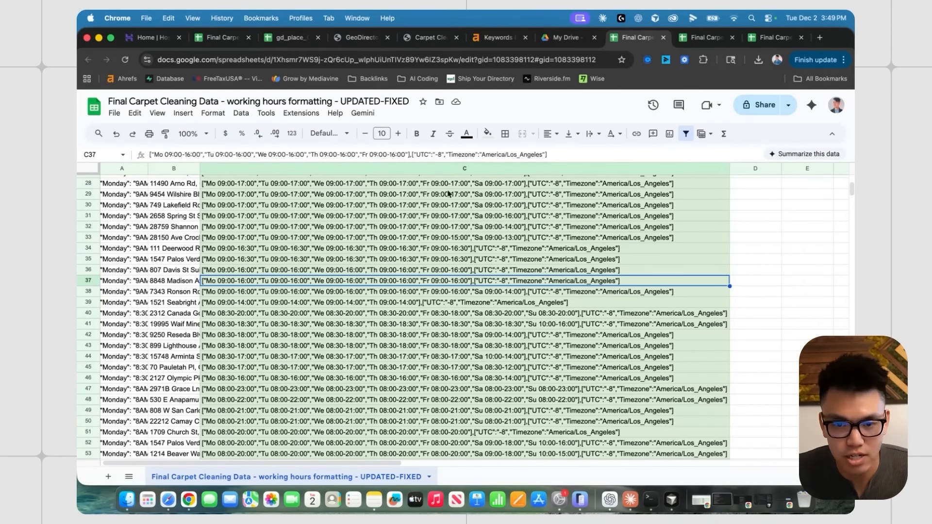
left_click(502, 259)
scroll(503, 261, "up", 10)
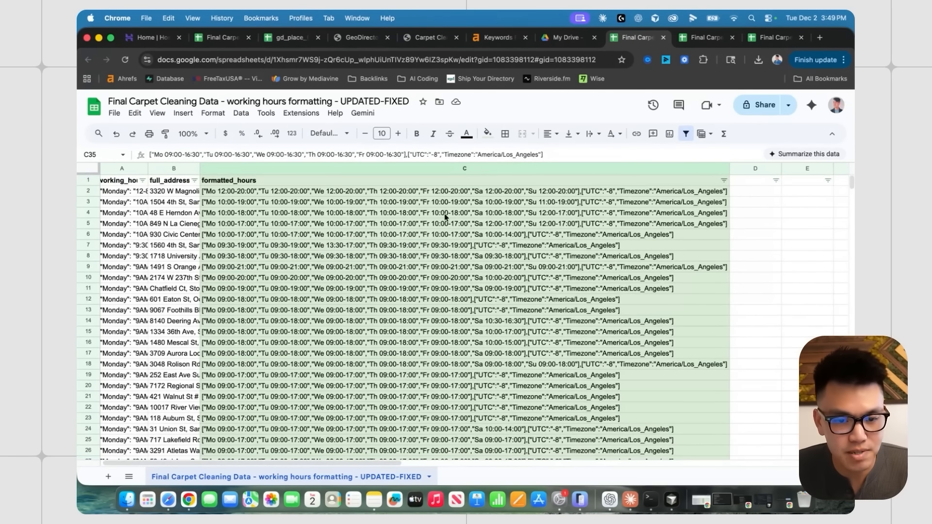
left_click(313, 193)
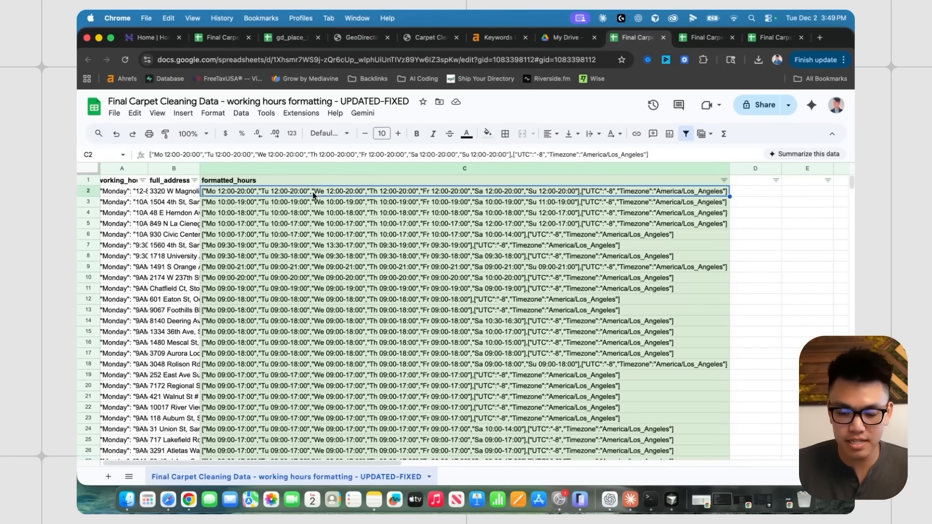
left_click(315, 224)
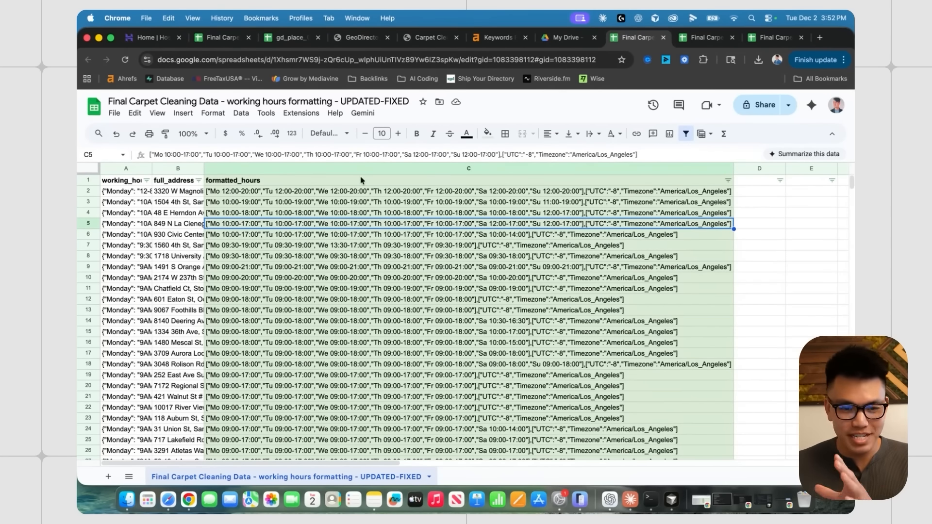
left_click(288, 39)
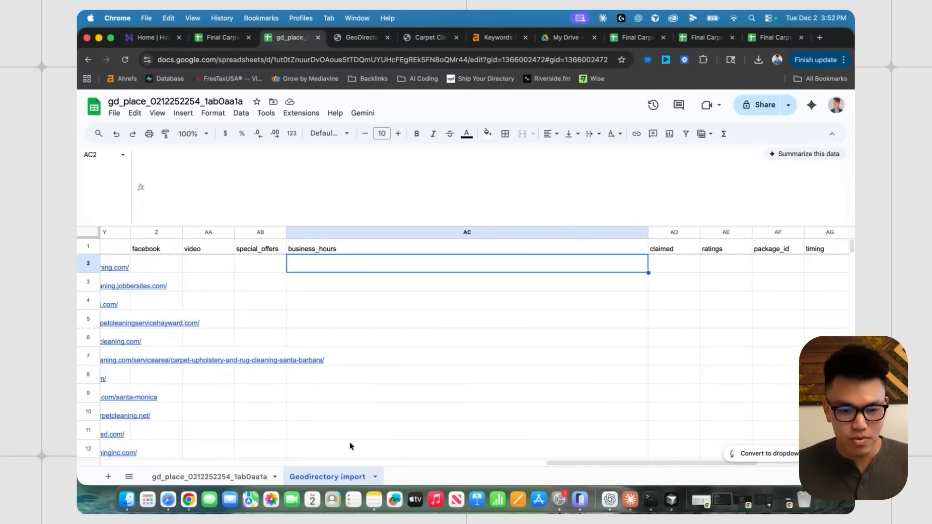
- Compare the import sheet's empty business_hours and post_title entries with the working-hours rows
left_click(395, 305)
scroll(399, 274, "left", 15)
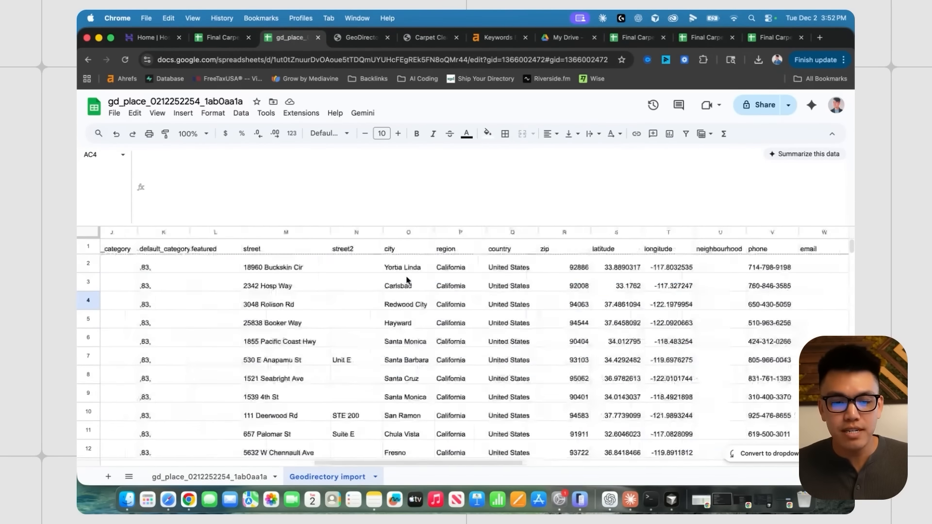
scroll(407, 280, "left", 10)
left_click(223, 268)
left_click(224, 287)
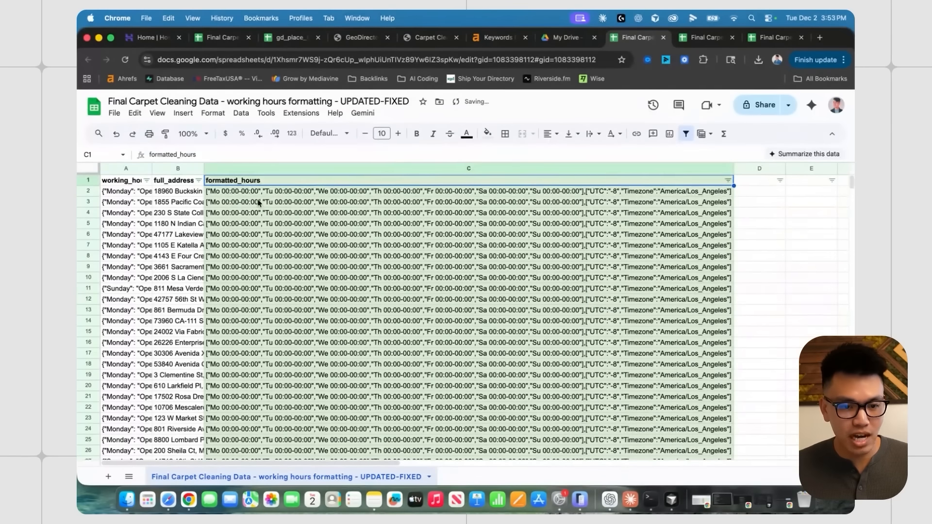
key("Down")
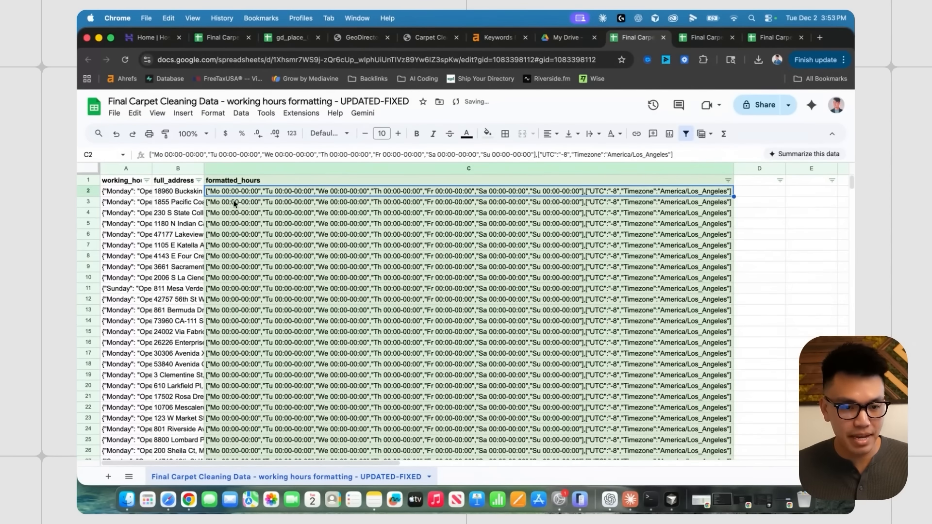
left_click(246, 204)
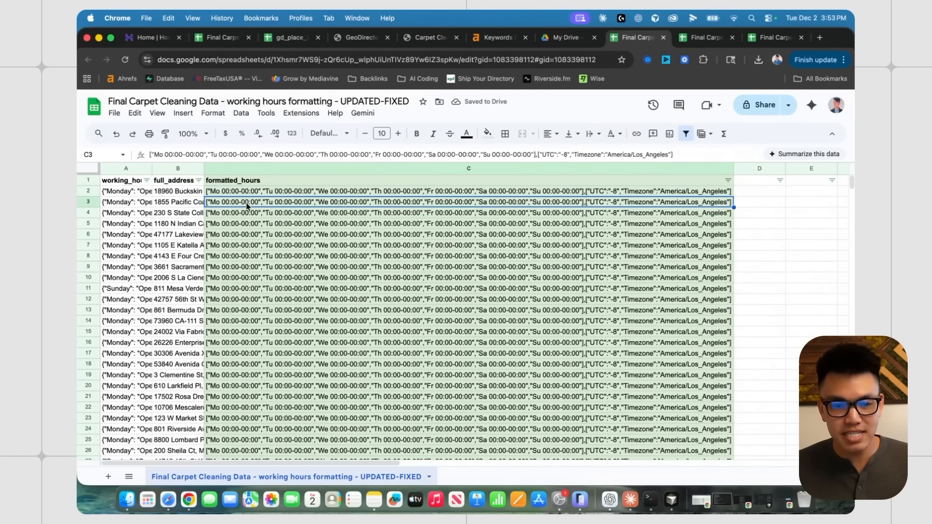
left_click(242, 193)
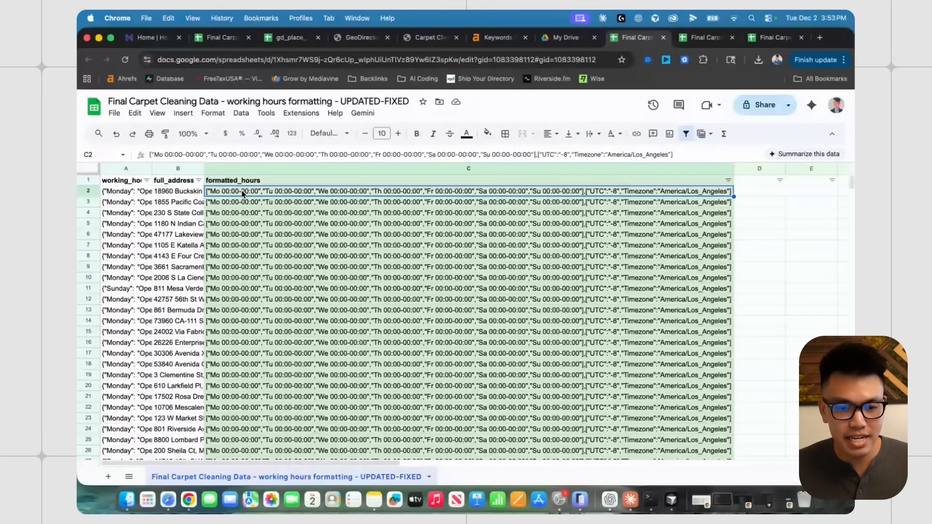
- Widen the full_address column and sort the working-hours data A to Z by it
left_click_drag(203, 168, 320, 168)
left_click(194, 191)
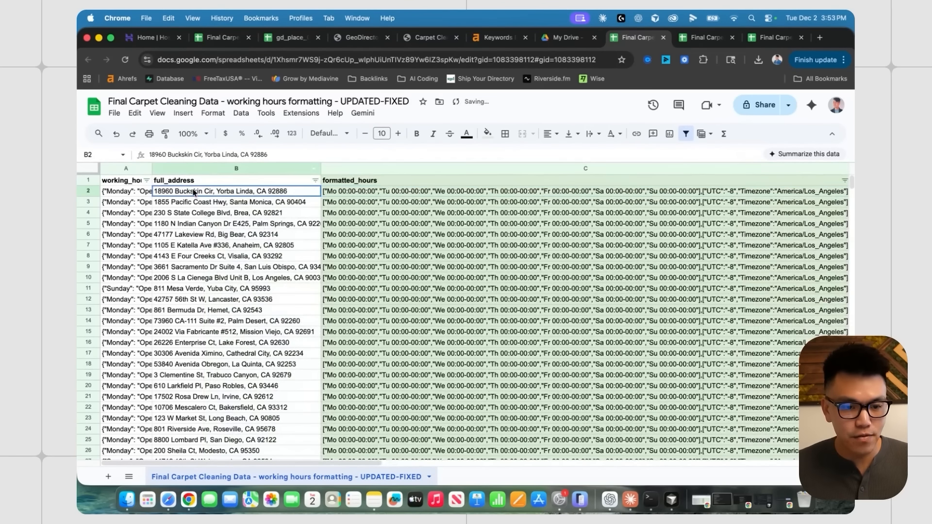
left_click(315, 180)
left_click(242, 192)
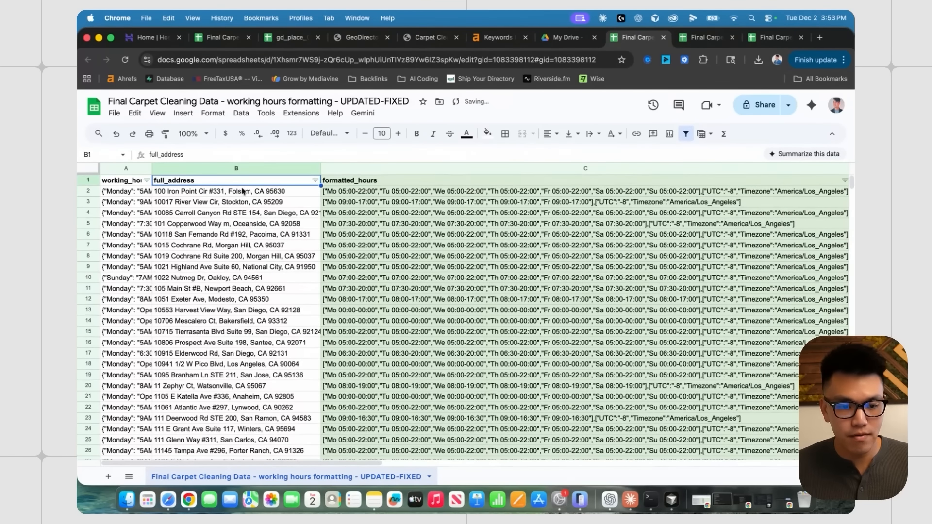
- In gd_place, select the whole import sheet, then remove and recreate its filter
left_click(289, 37)
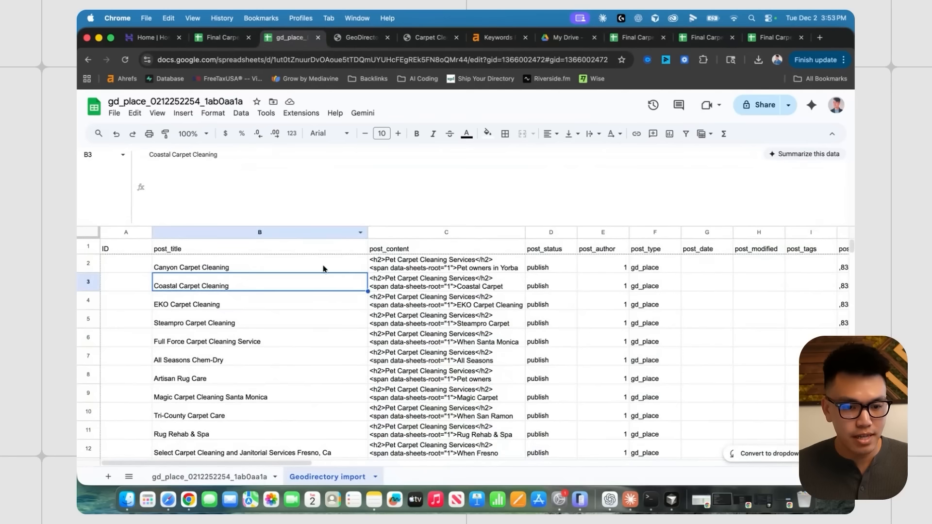
left_click(301, 300)
scroll(297, 279, "up", 1)
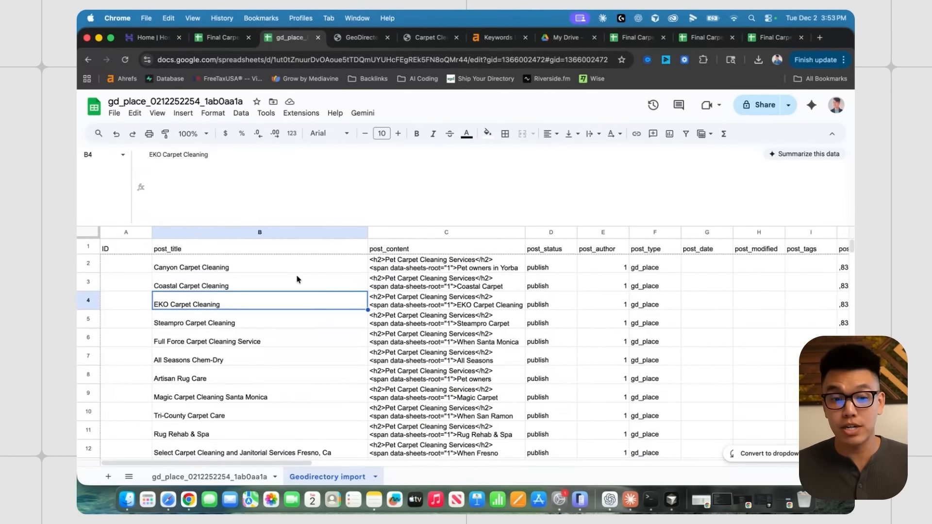
scroll(350, 273, "right", 12)
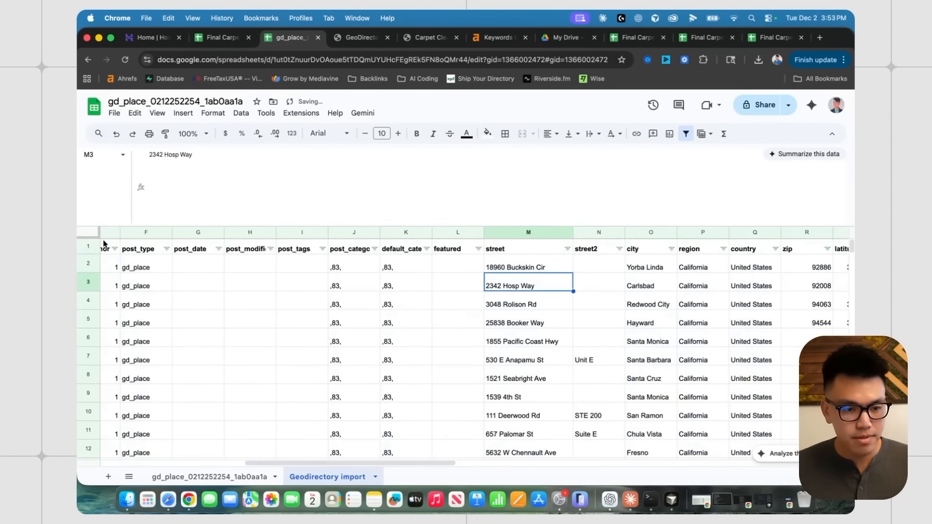
left_click(90, 233)
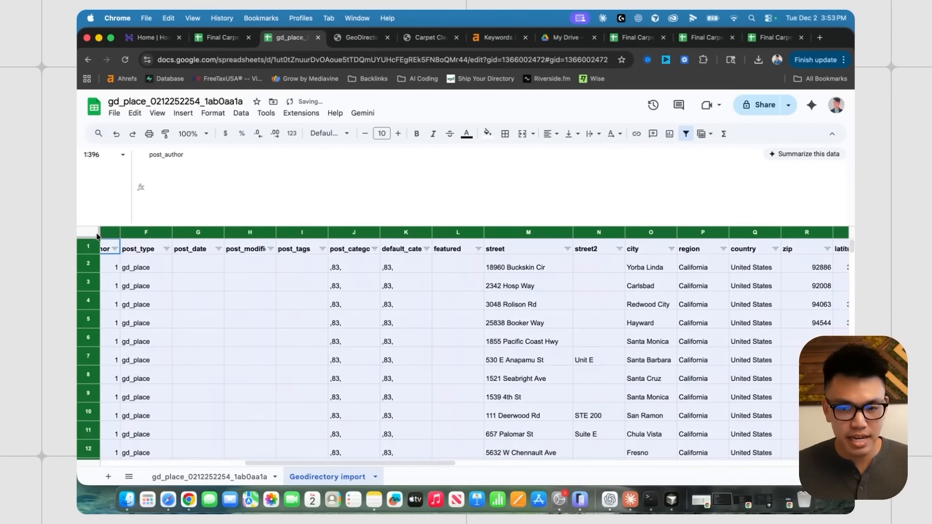
left_click(685, 133)
left_click(686, 133)
left_click(542, 295)
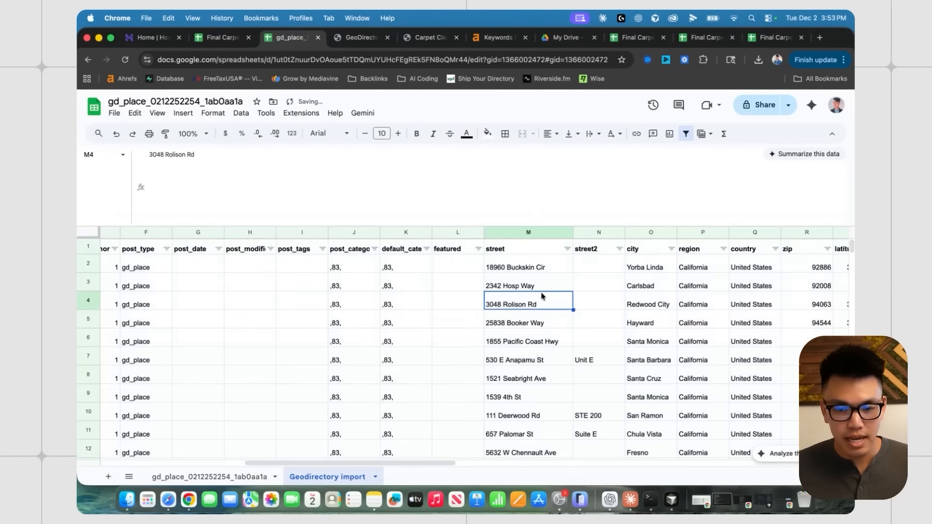
- Sort the Geodirectory import listings by street A to Z
scroll(544, 294, "right", 3)
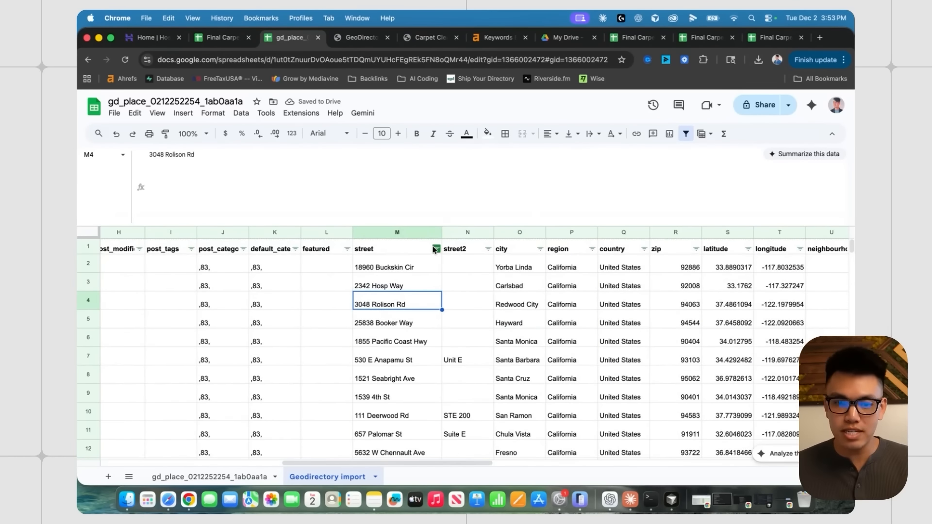
scroll(442, 257, "right", 10)
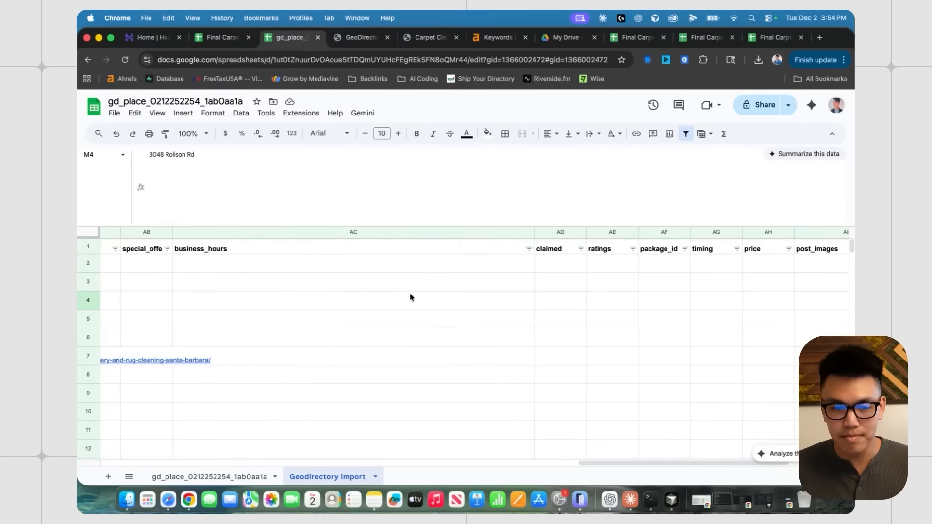
scroll(481, 241, "right", 1)
left_click(690, 233)
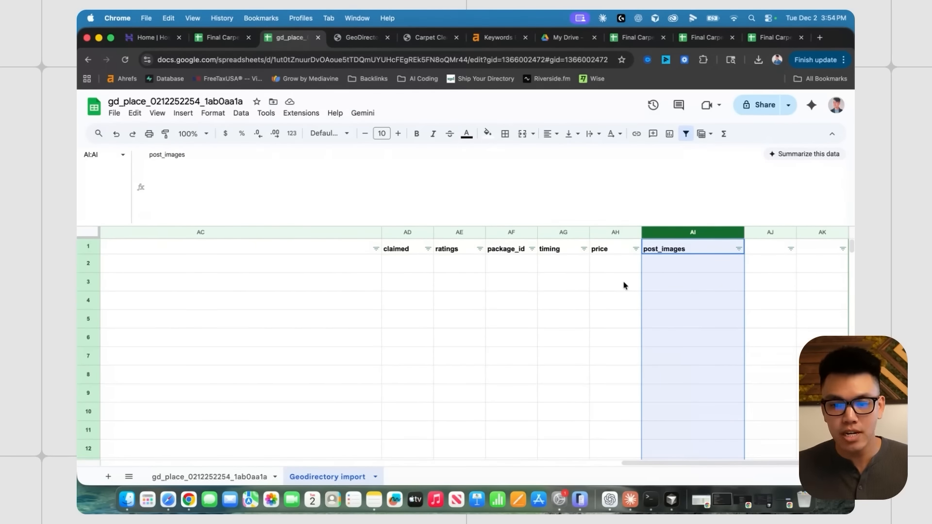
scroll(624, 286, "left", 10)
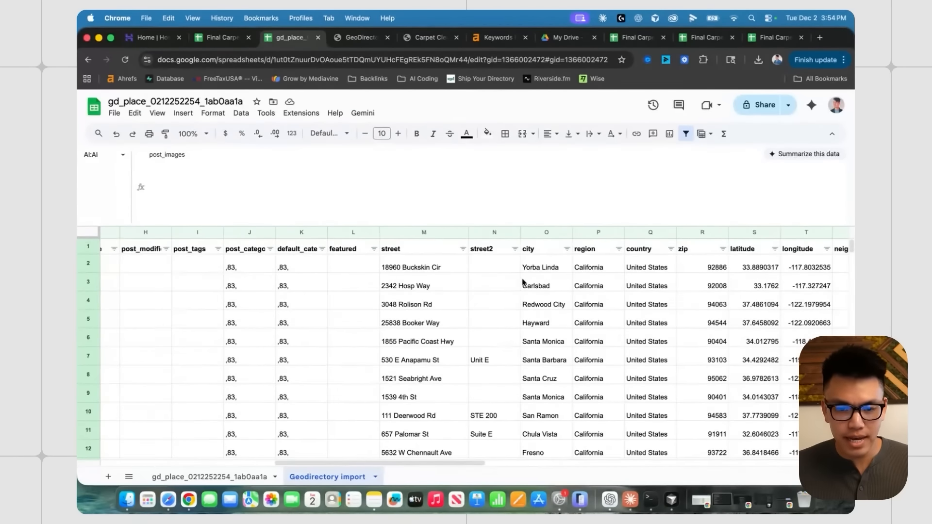
left_click(463, 248)
left_click(424, 270)
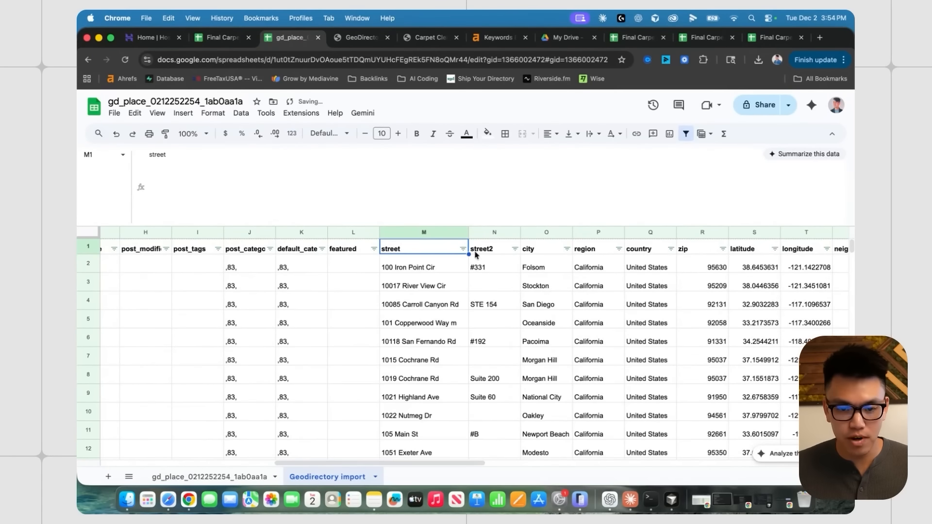
- Check the sorted street values against the working-hours full_address order
left_click(425, 304)
left_click(426, 267)
left_click(418, 287)
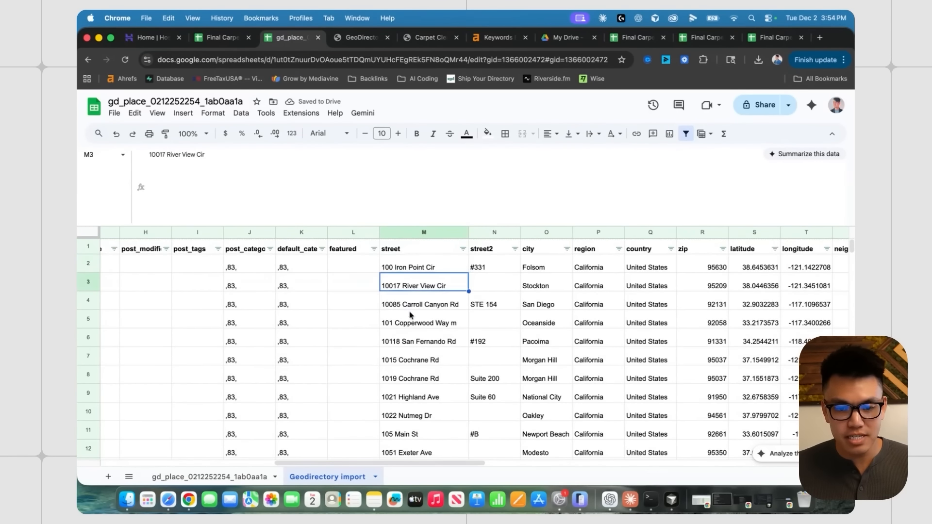
left_click(410, 343)
key("super+8")
left_click(177, 192)
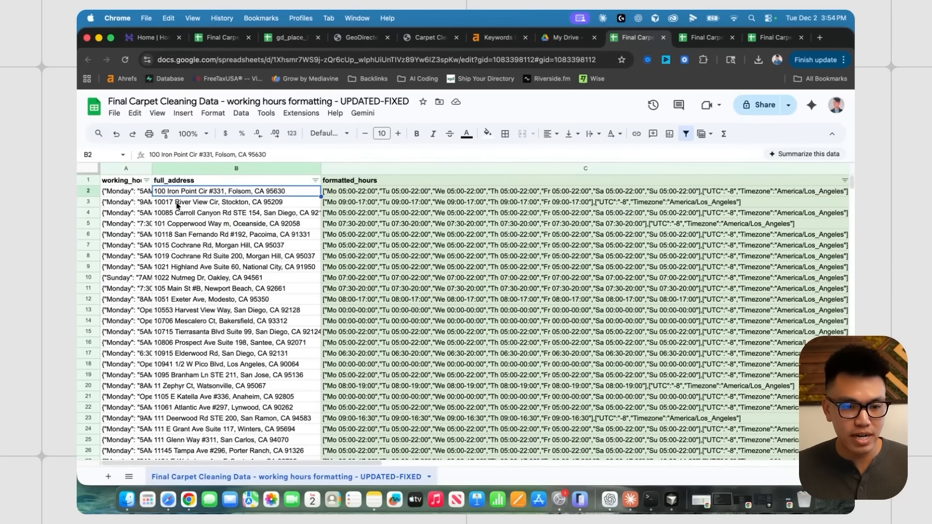
- Confirm the first sorted full addresses line up with the import sheet's streets
left_click(178, 203)
left_click(179, 212)
left_click(179, 223)
left_click(179, 243)
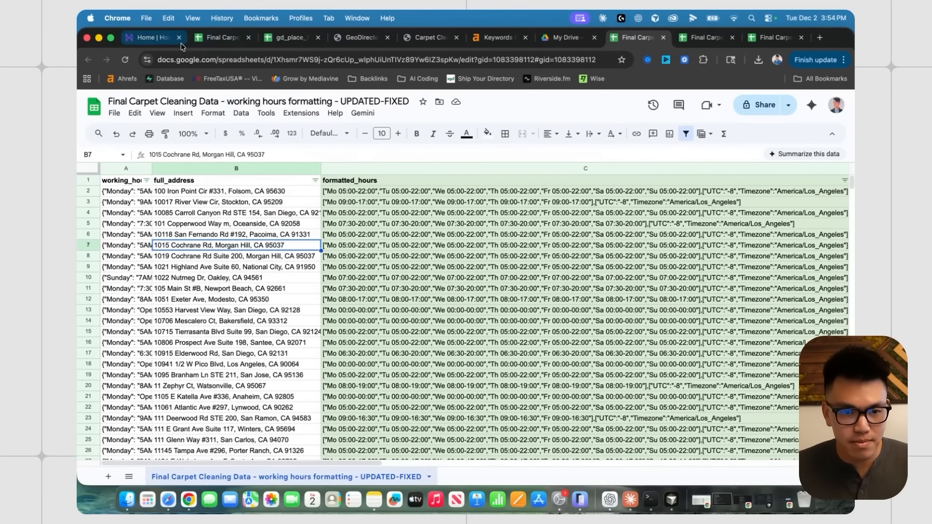
left_click(290, 37)
scroll(648, 189, "up", 5)
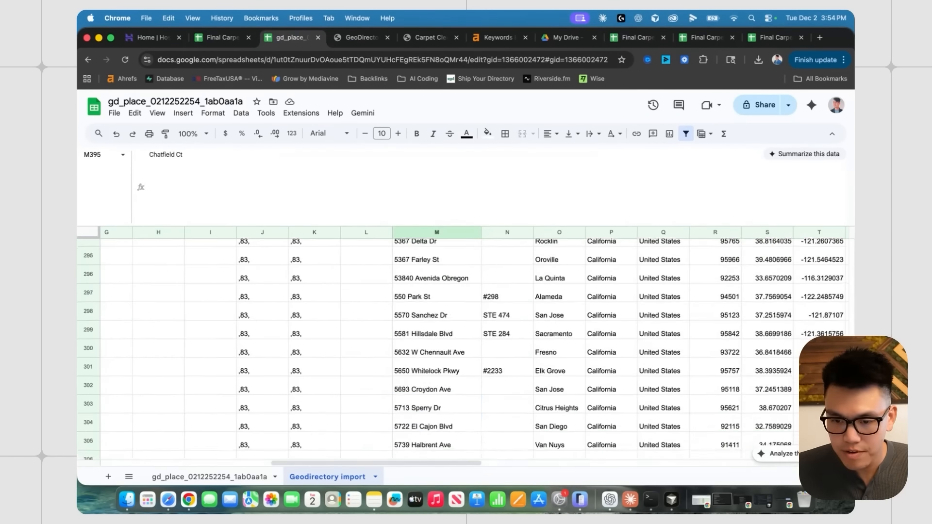
key("super+8")
scroll(543, 258, "up", 20)
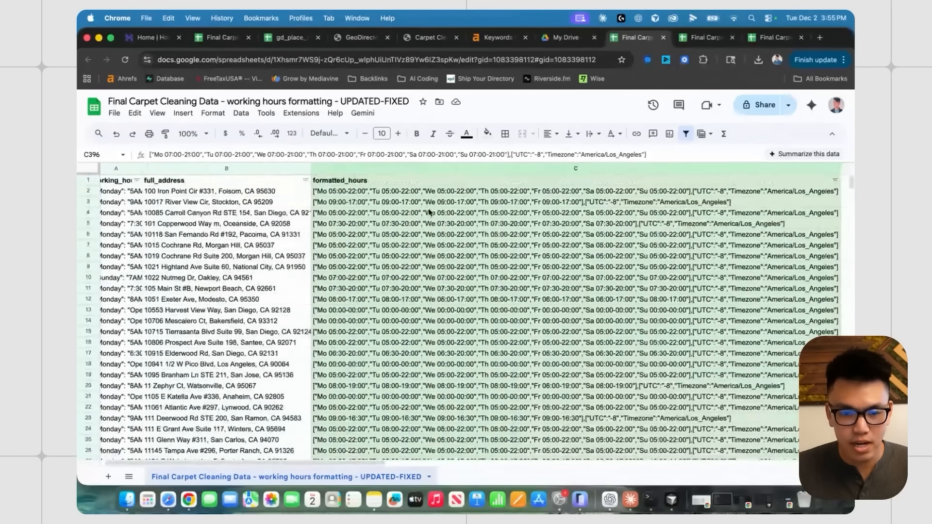
- Copy formatted hours C2:C396 into the import sheet's business_hours column starting at AC2
left_click(391, 191, "shift")
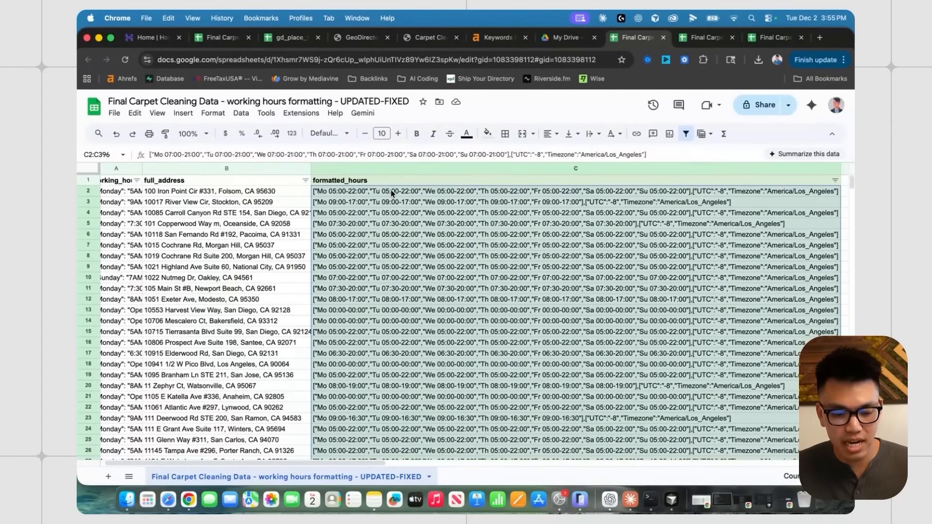
left_click_drag(850, 182, 850, 214)
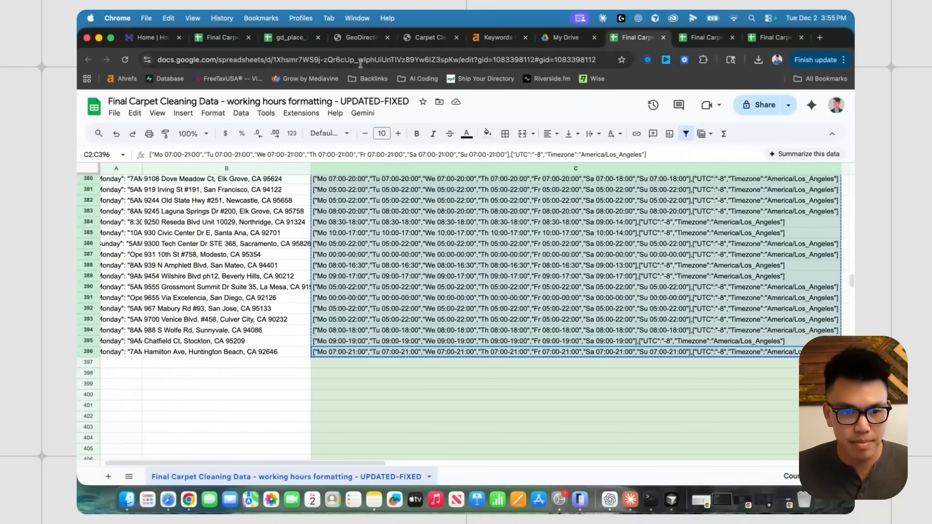
left_click(290, 38)
left_click(481, 267)
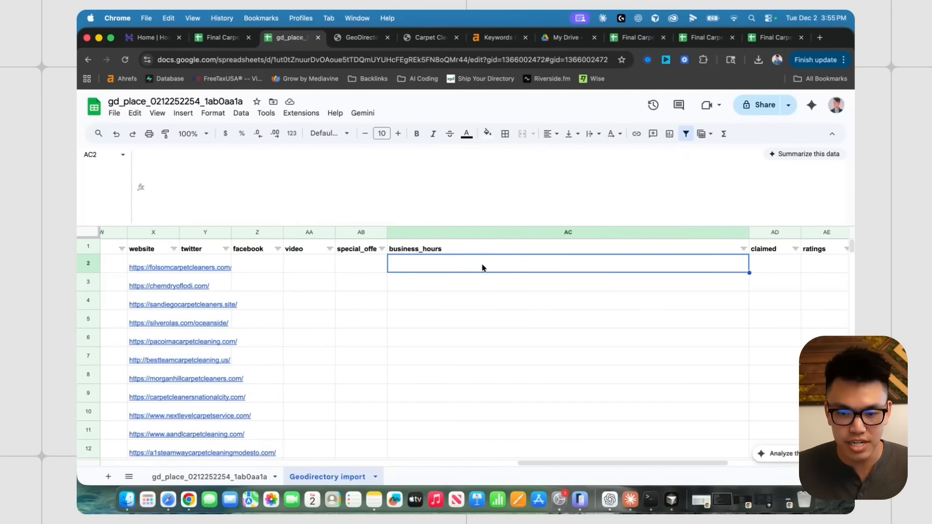
key("super+z")
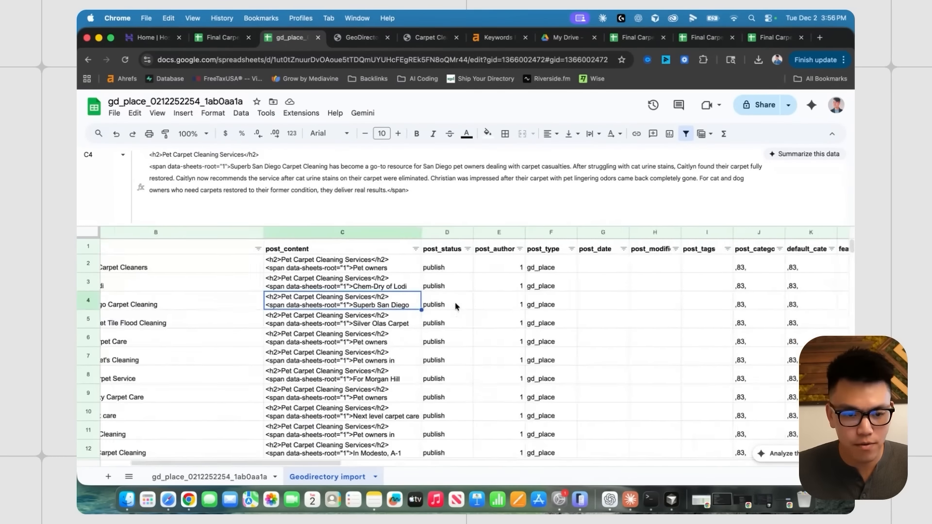
scroll(332, 295, "right", 15)
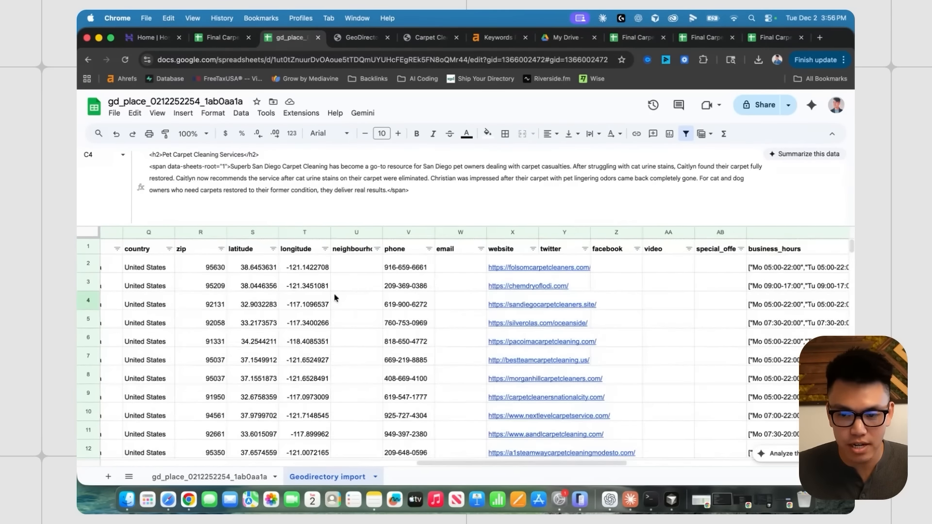
left_click(655, 267)
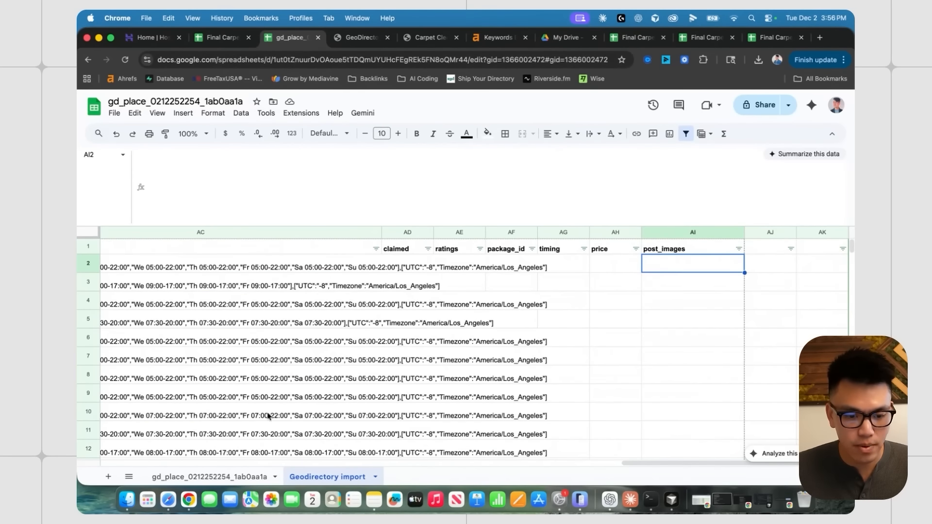
left_click(221, 475)
scroll(409, 336, "right", 5)
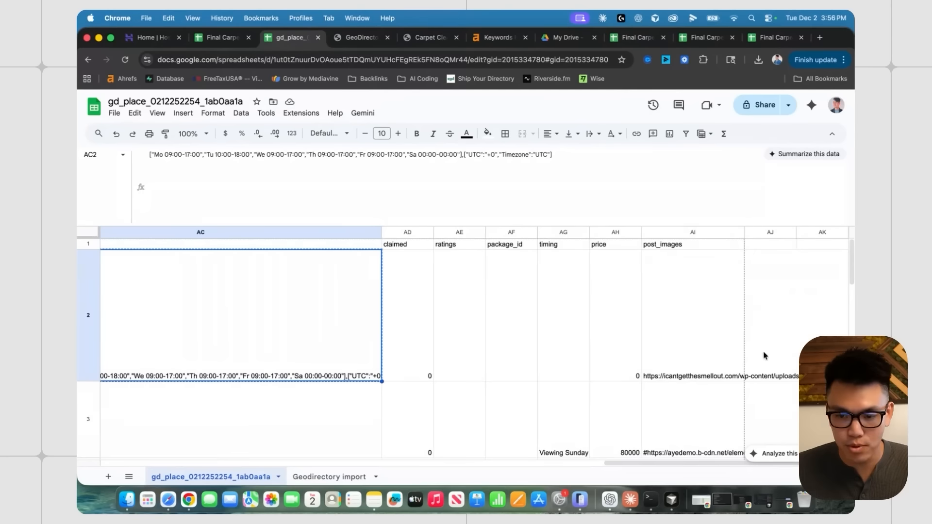
- Copy the image URL from AI2 and test it in a new tab, which shows page-not-found
left_click(678, 320)
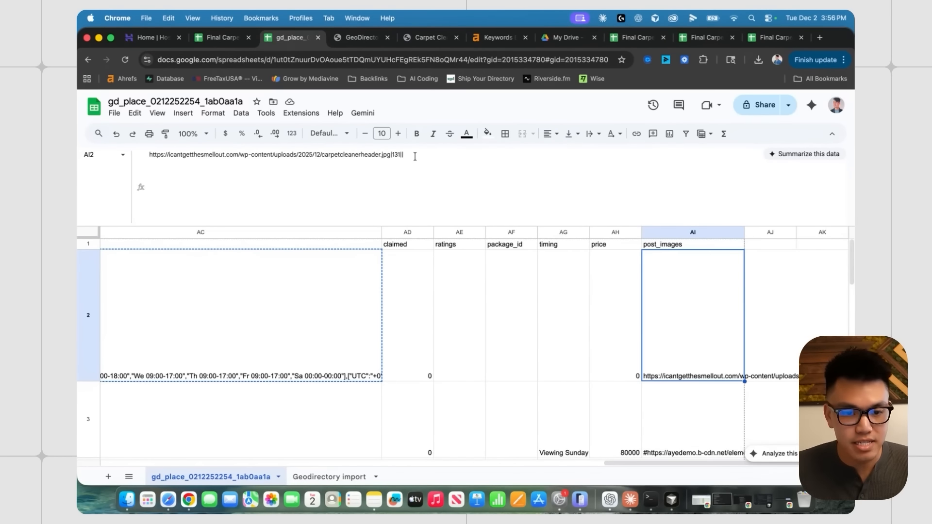
left_click(585, 345)
left_click(668, 337)
key("super+c")
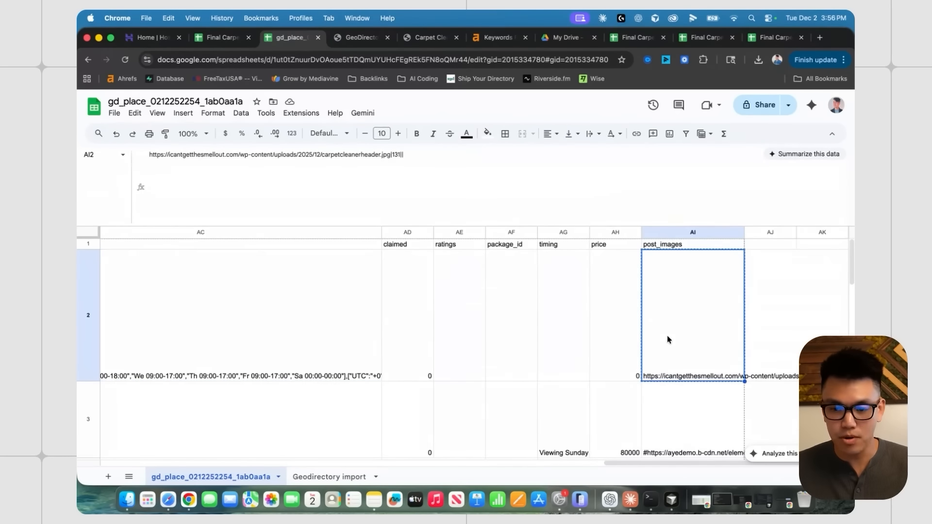
left_click(818, 38)
key("super+v")
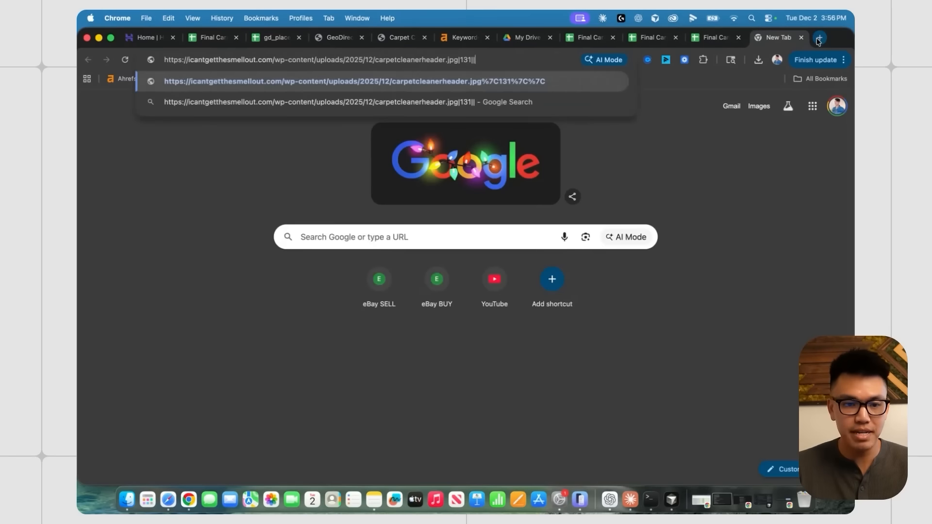
key("Return")
key("super+w")
- Trim the AI2 URL to end at .jpg and confirm carpetcleanerheader.jpg loads
left_click(396, 156)
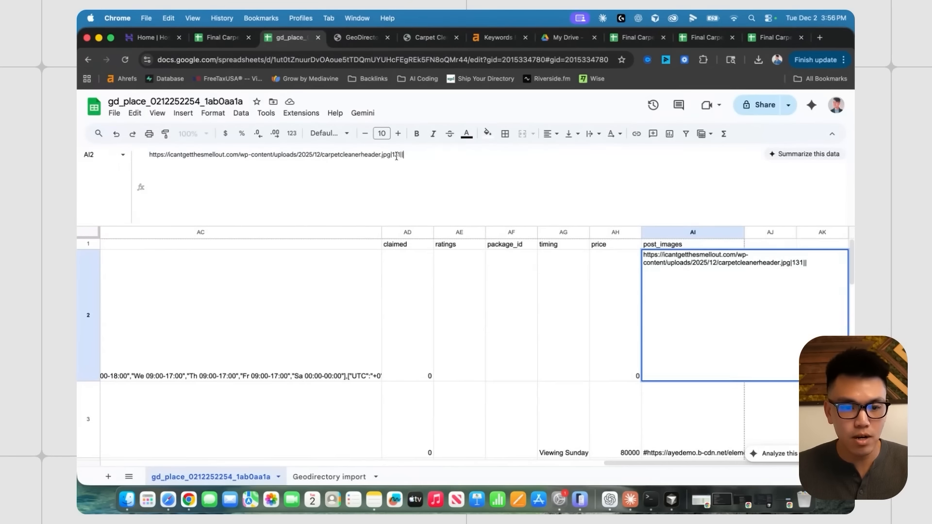
left_click_drag(389, 157, 198, 150)
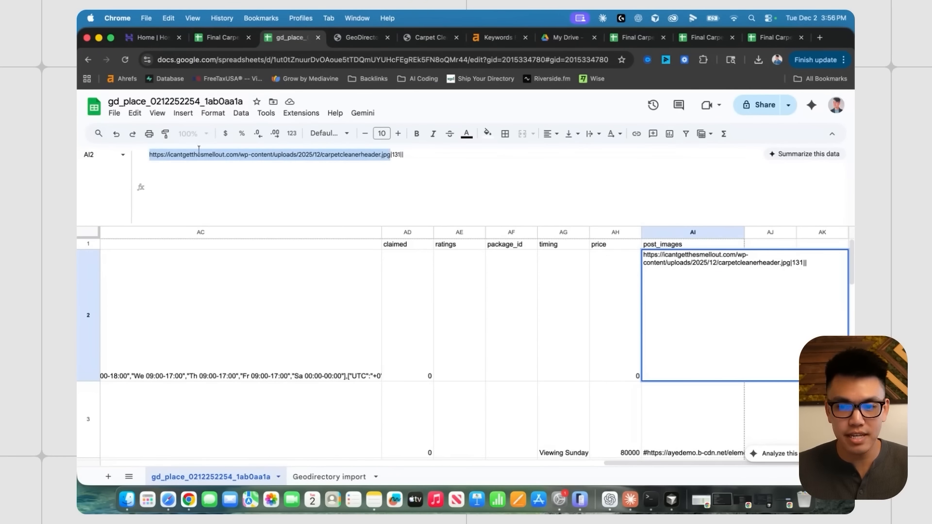
key("super+c")
left_click(820, 38)
key("super+v")
key("Return")
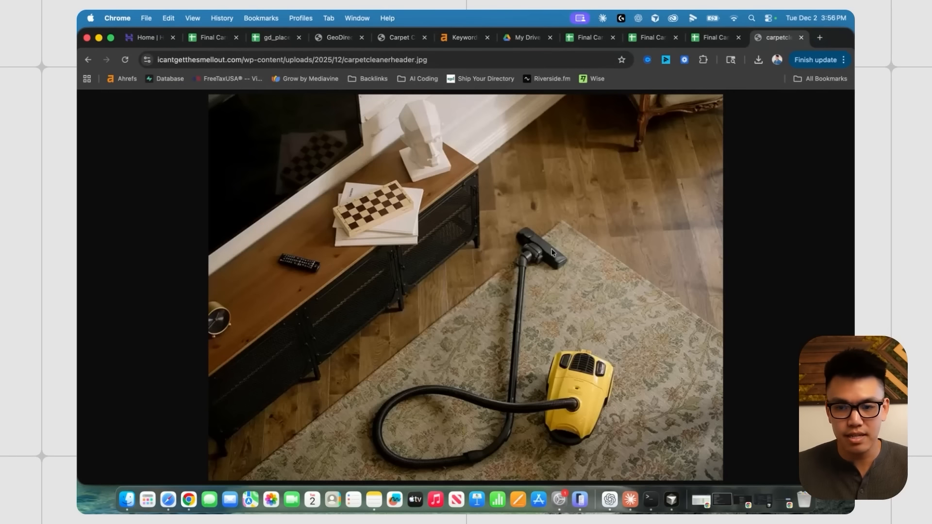
left_click(800, 38)
- Paste the trimmed header image URL into AI2 on the Geodirectory import sheet
left_click(588, 385)
left_click(706, 338)
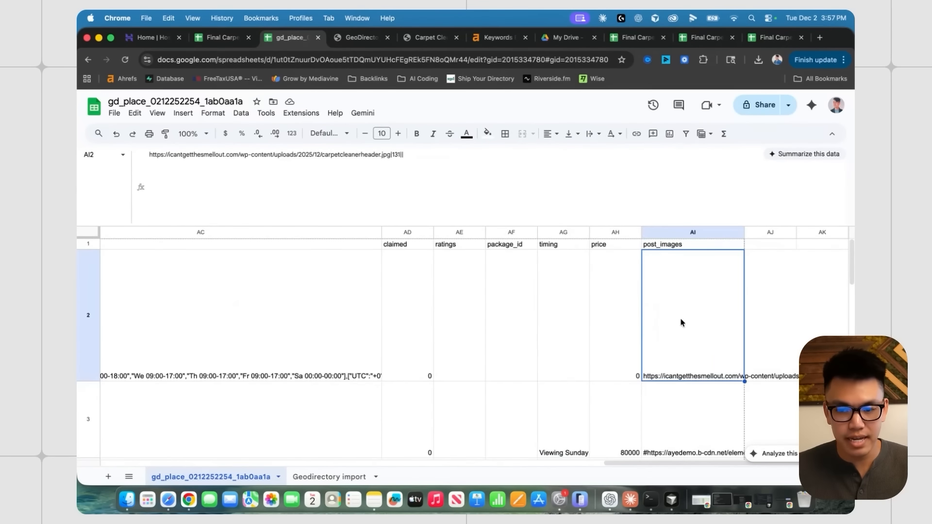
left_click(329, 476)
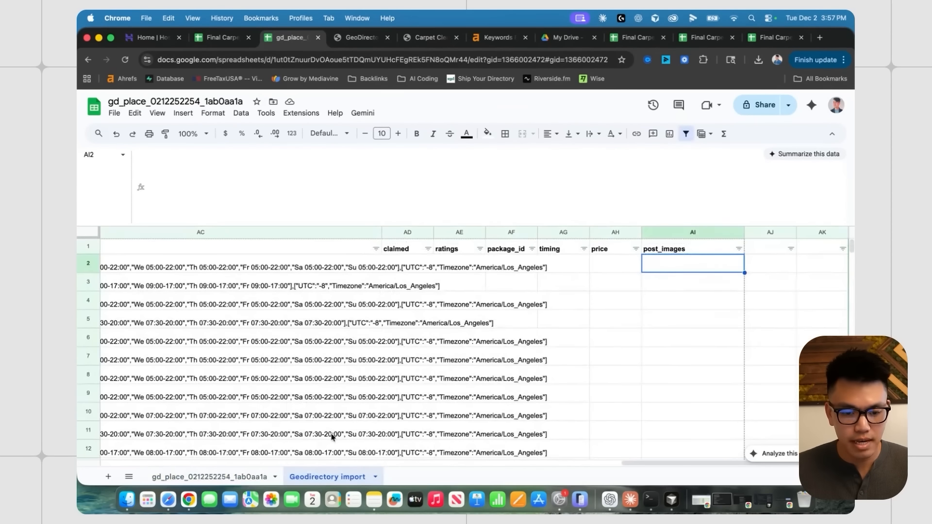
key("super+v")
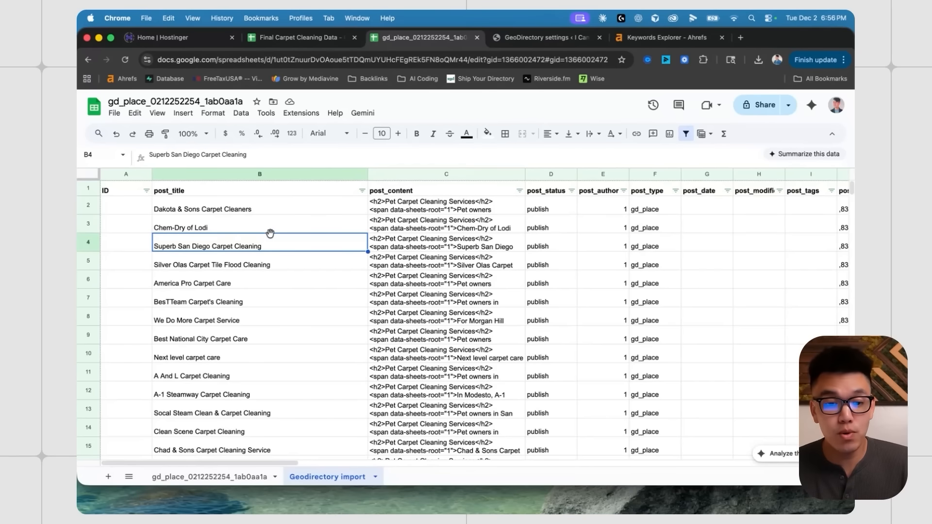
left_click(114, 113)
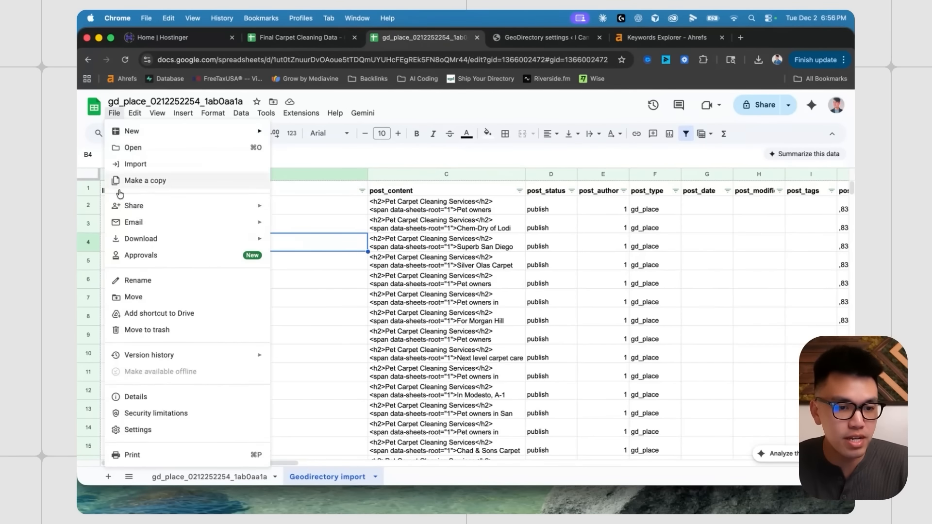
left_click(507, 280)
scroll(433, 258, "right", 20)
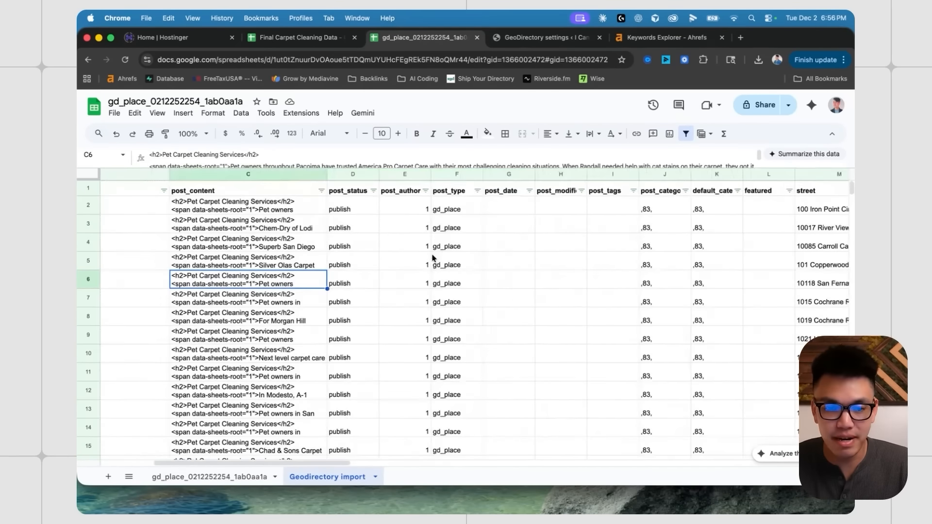
scroll(434, 257, "left", 20)
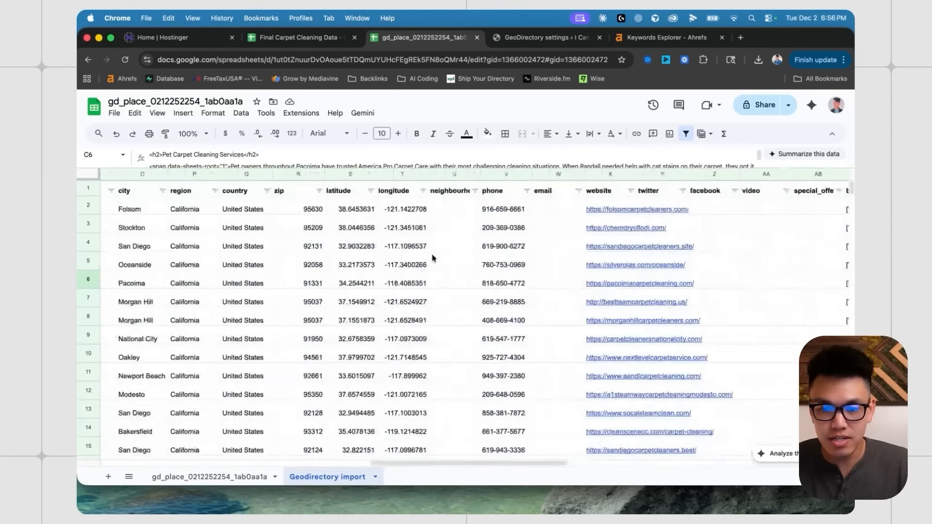
left_click(534, 37)
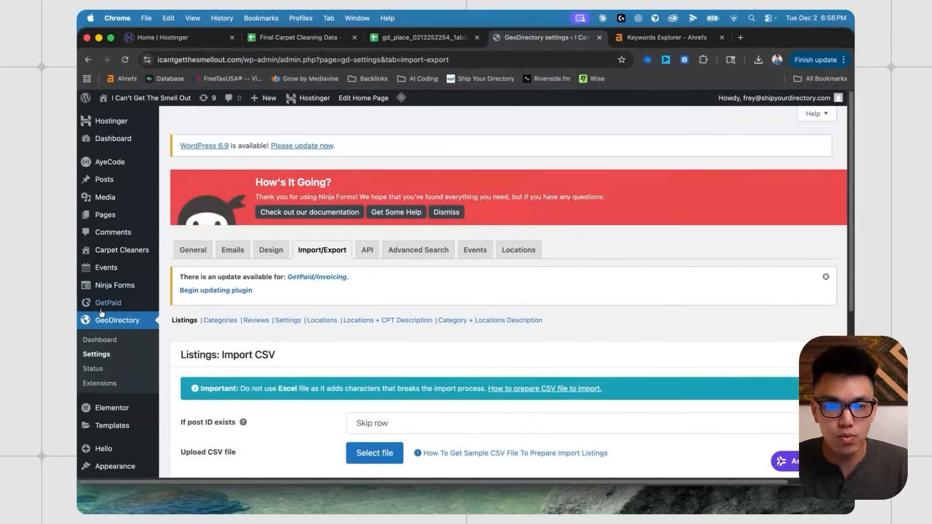
- Scroll the Import/Export page, then open Carpet Cleaners to view its 12 existing listings
scroll(166, 255, "down", 3)
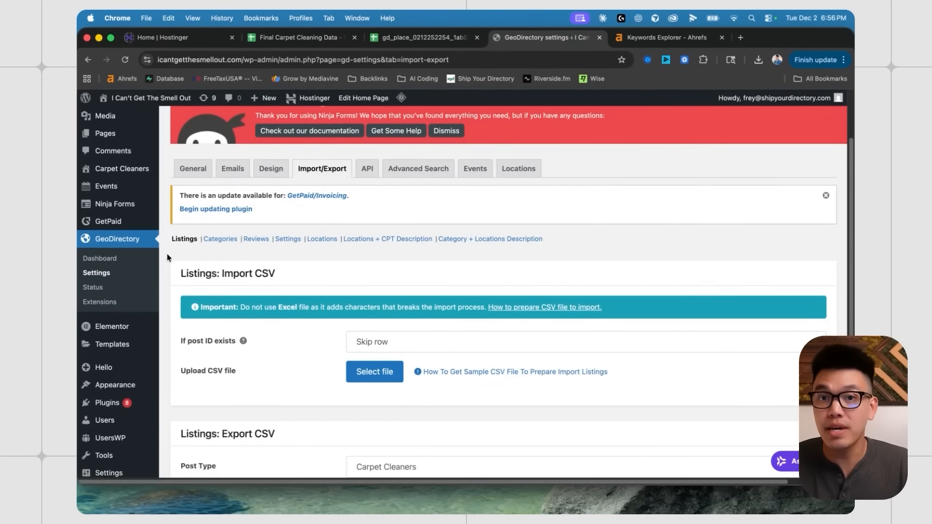
scroll(166, 255, "down", 1)
scroll(221, 267, "down", 1)
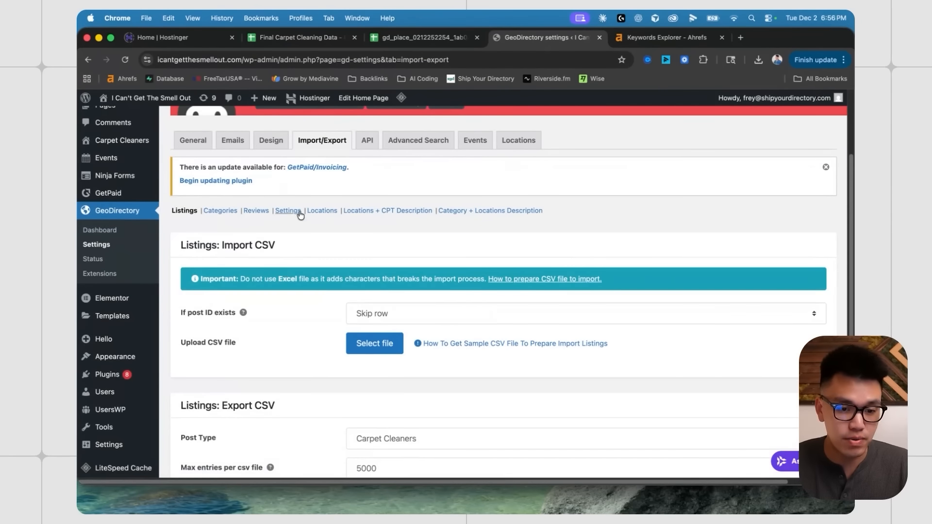
scroll(325, 190, "up", 2)
scroll(344, 252, "down", 5)
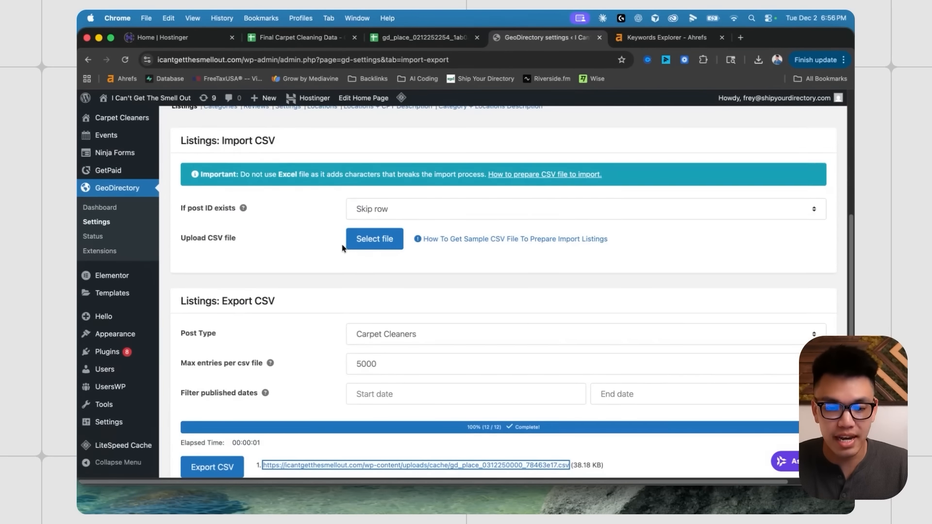
scroll(365, 256, "up", 1)
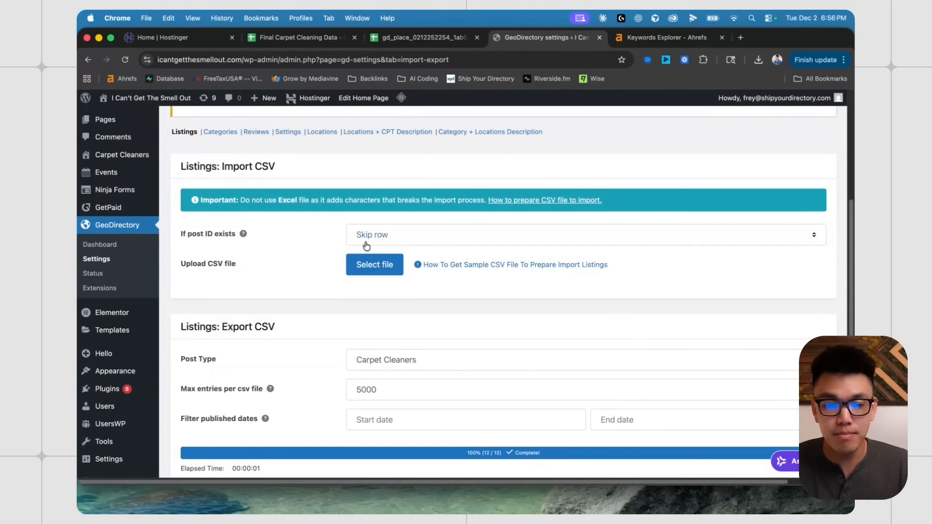
scroll(329, 250, "up", 5)
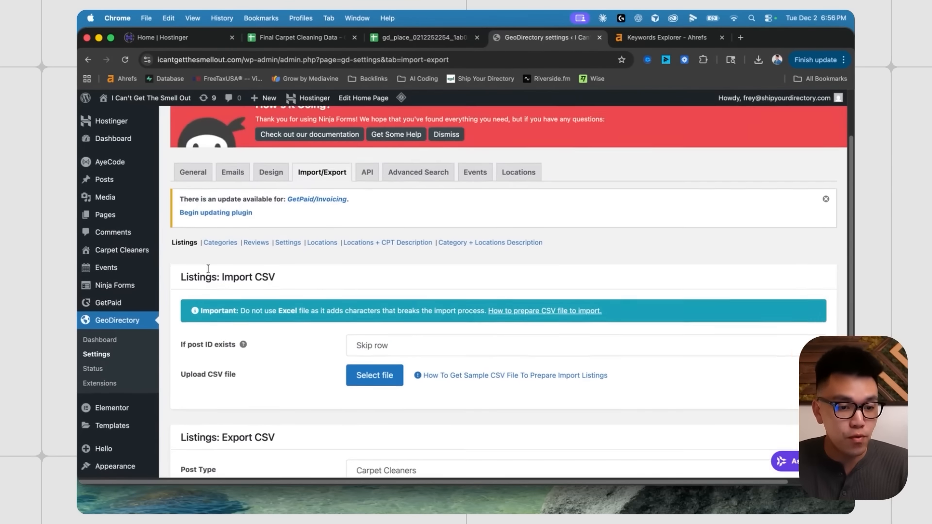
left_click(125, 255)
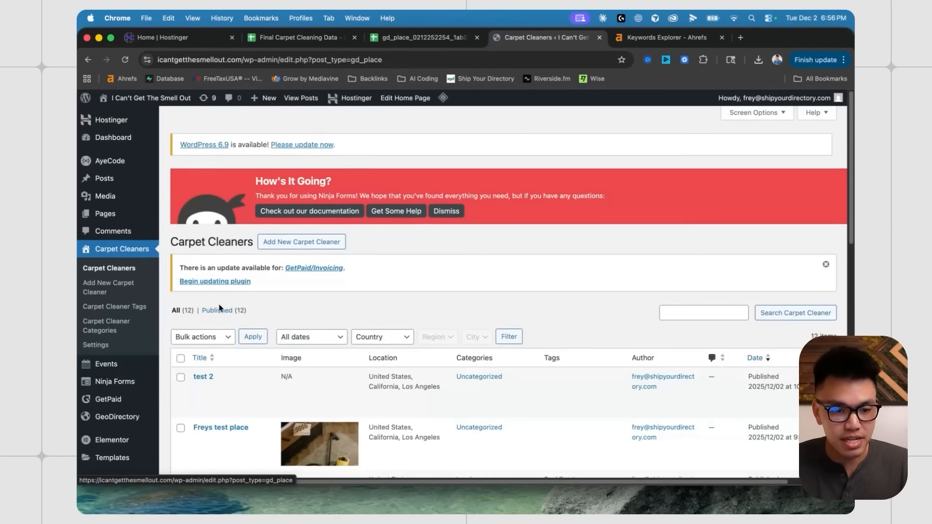
- Select all 12 Carpet Cleaners listings and bulk-move them to Trash
scroll(308, 299, "down", 5)
left_click(181, 205)
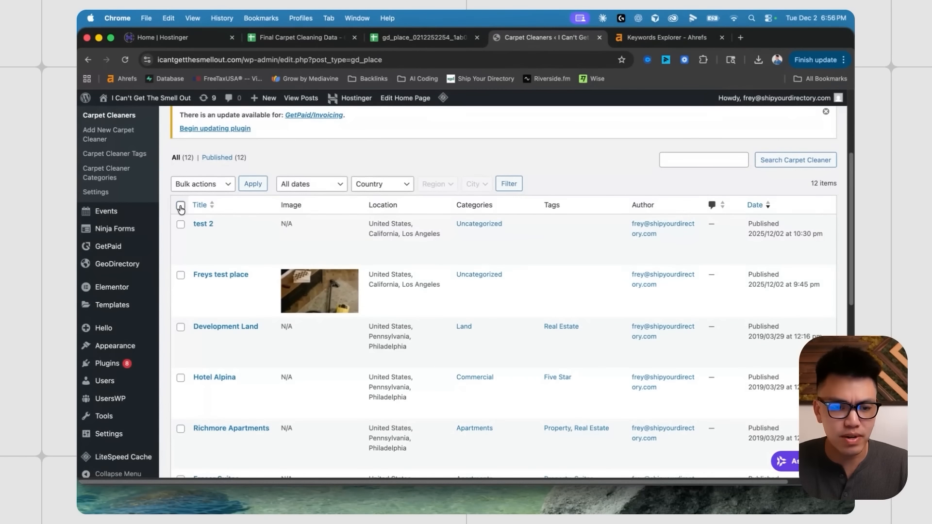
left_click(225, 186)
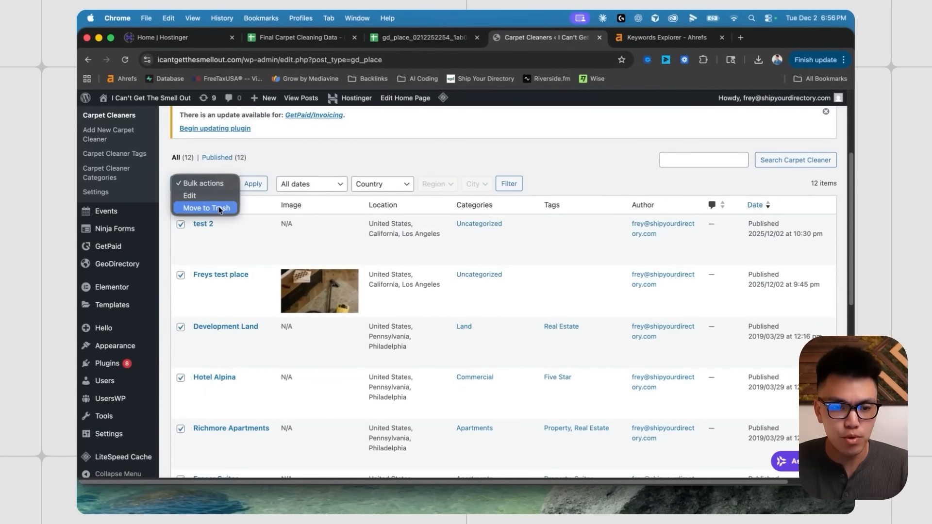
left_click(206, 208)
left_click(251, 184)
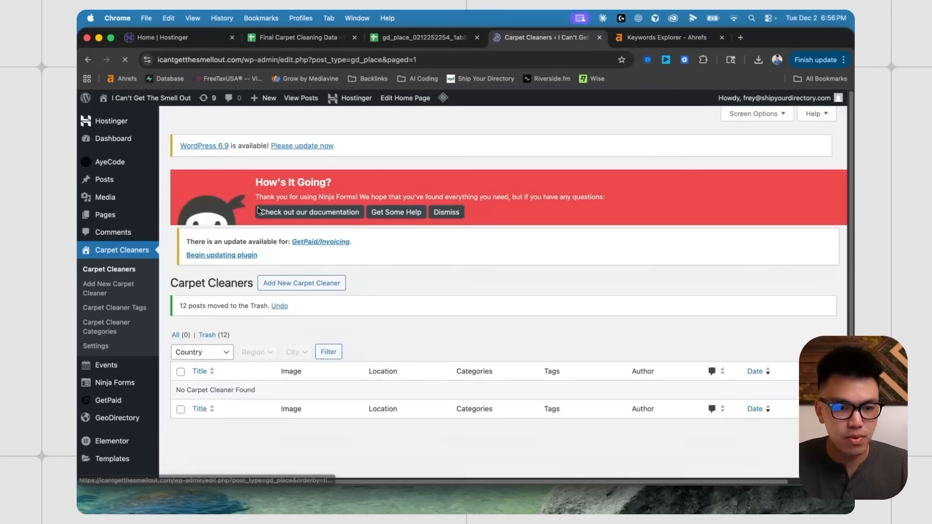
scroll(421, 337, "down", 2)
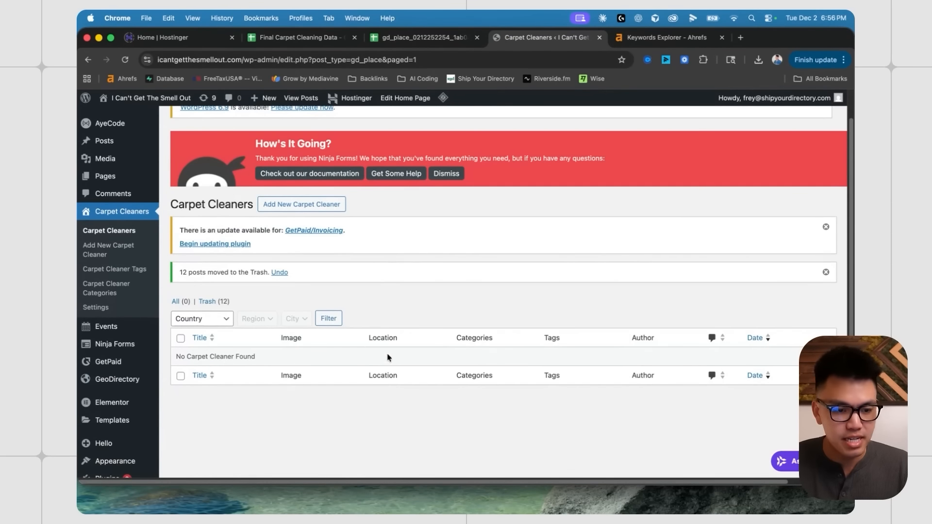
mouse_move(122, 380)
left_click(189, 402)
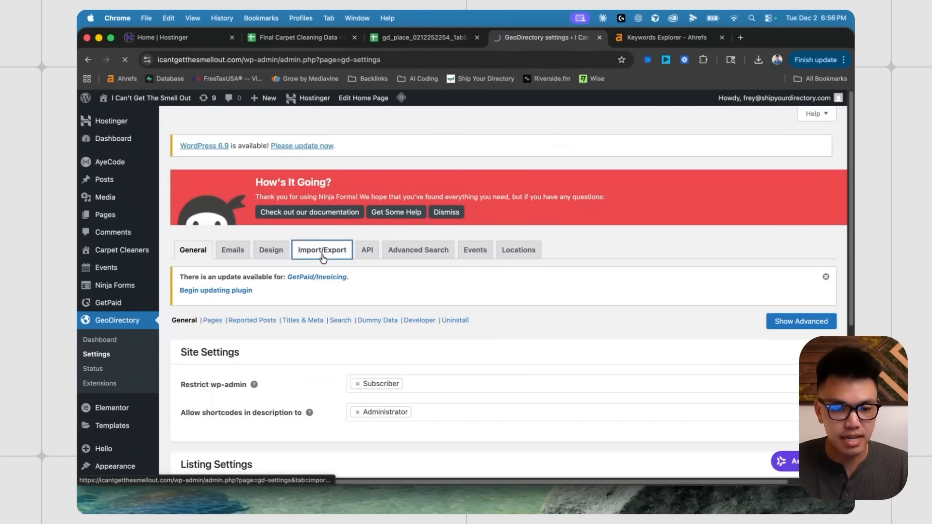
- Upload import this.csv on the Import/Export tab and import it until 395/395 listings are added
left_click(306, 249)
scroll(315, 292, "down", 10)
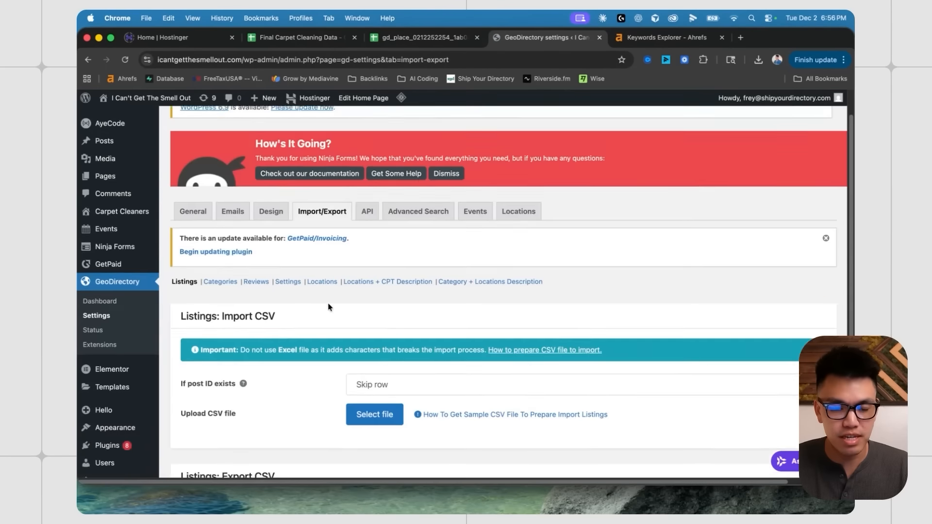
scroll(327, 306, "up", 5)
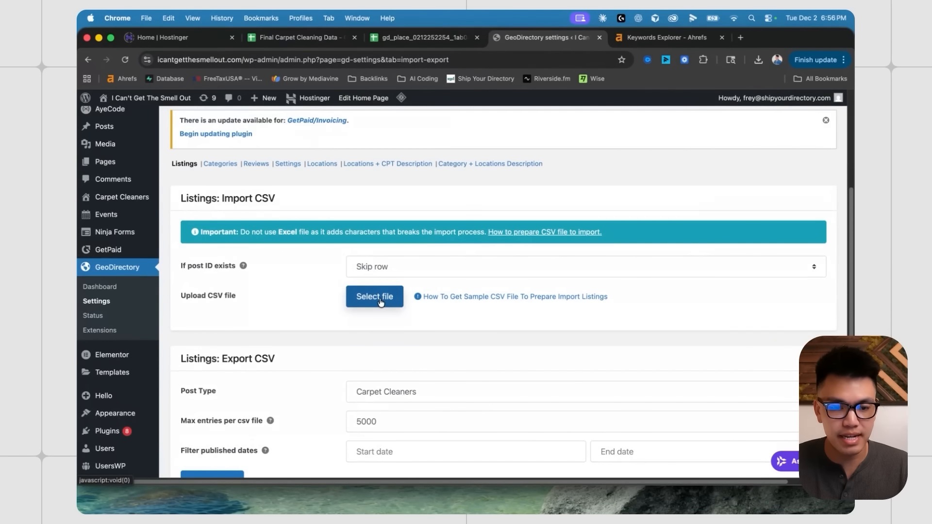
left_click(381, 301)
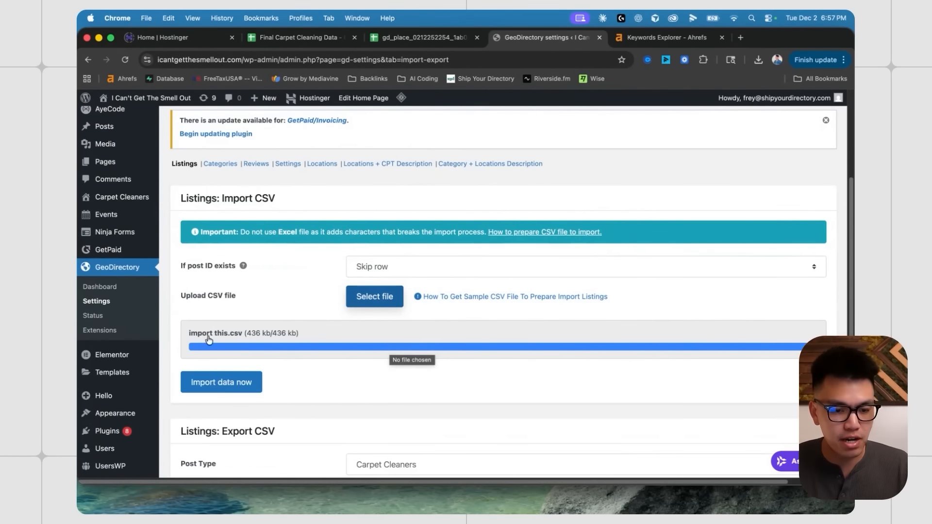
scroll(209, 340, "down", 1)
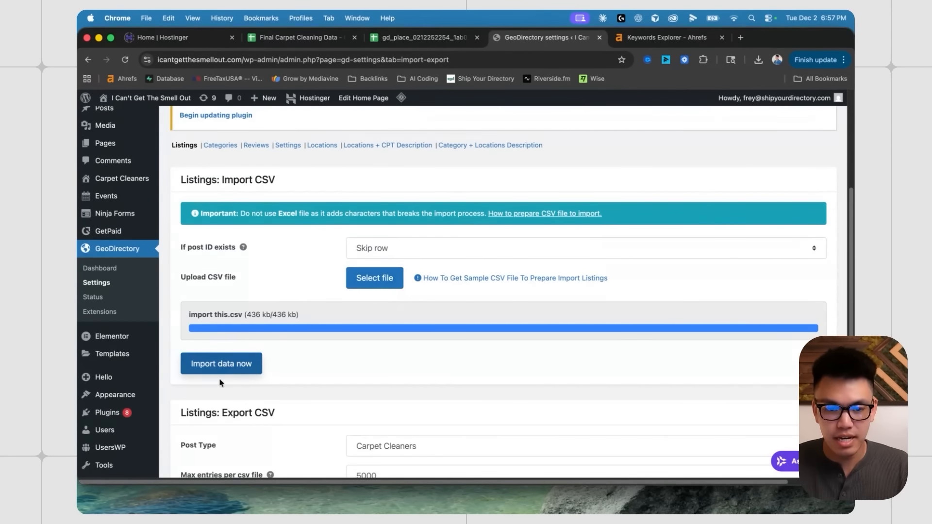
left_click(221, 372)
scroll(416, 358, "down", 1)
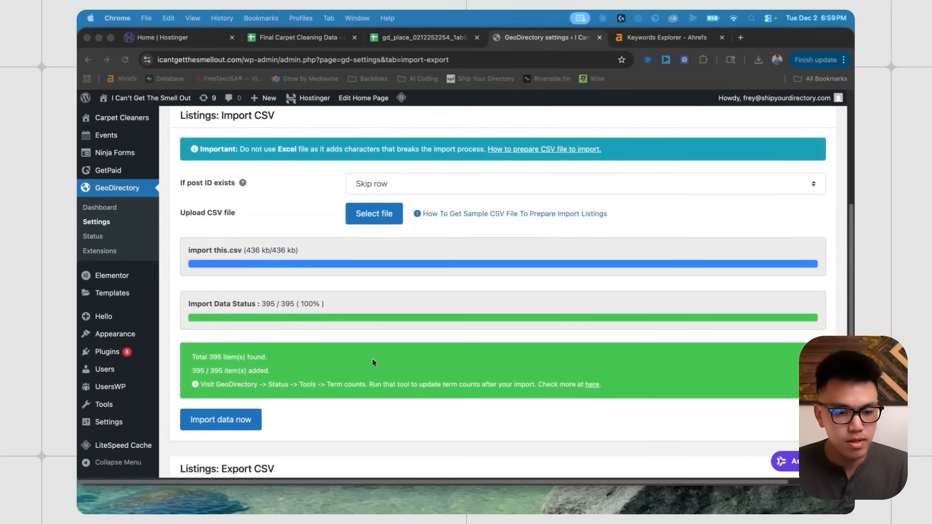
scroll(263, 364, "down", 1)
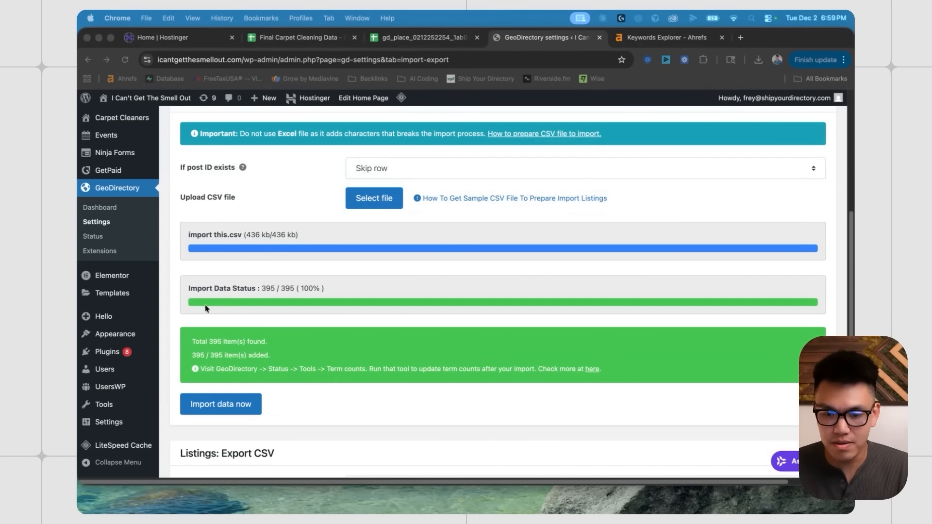
scroll(206, 309, "up", 4)
- Open the Quality Carpet and Tile Cleaning listing from Carpet Cleaners and check its description
left_click(108, 186)
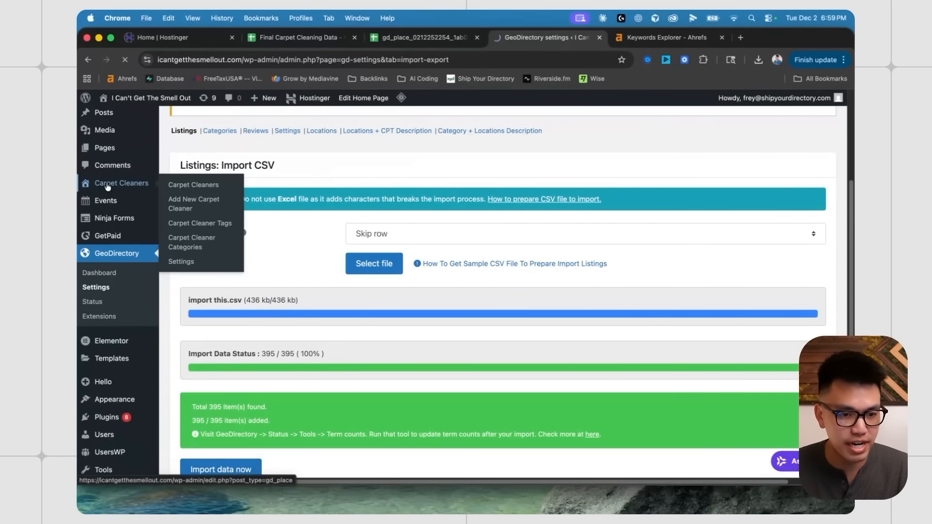
scroll(340, 258, "down", 4)
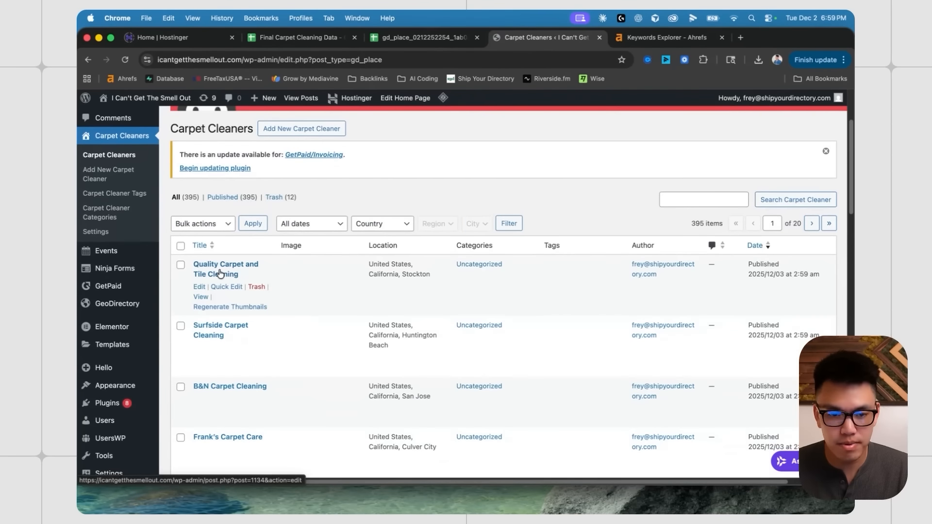
left_click(219, 273)
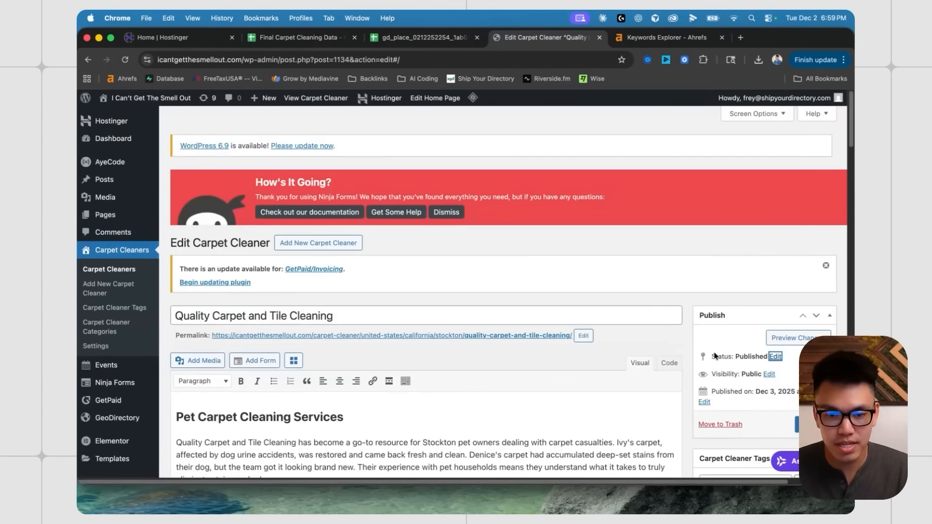
scroll(393, 300, "down", 5)
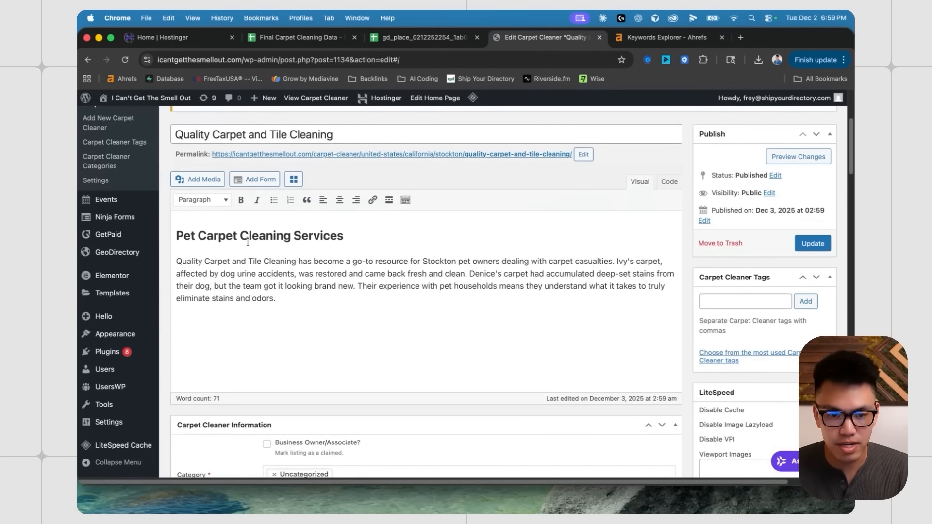
left_click_drag(345, 236, 165, 235)
left_click(362, 305)
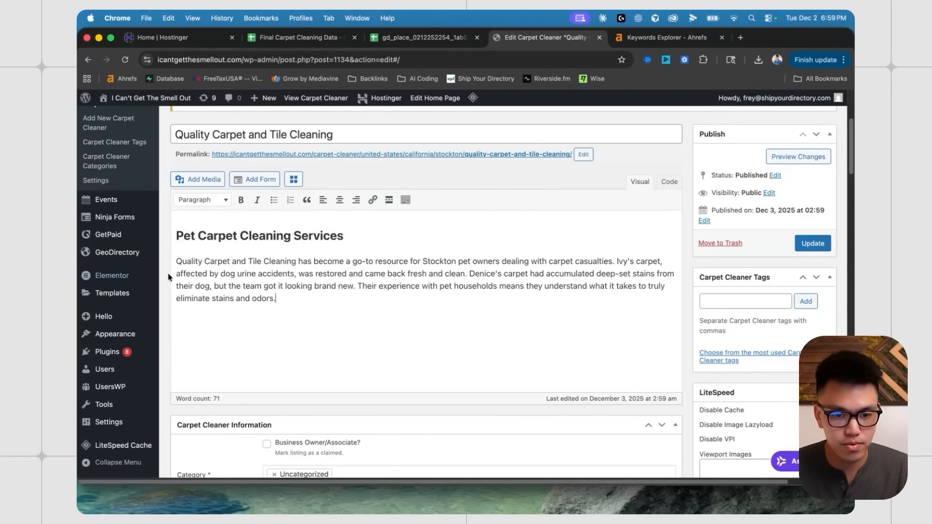
- Review the rest of the listing's fields, then view its live page via the Permalink URL
scroll(339, 306, "down", 7)
scroll(340, 303, "down", 1)
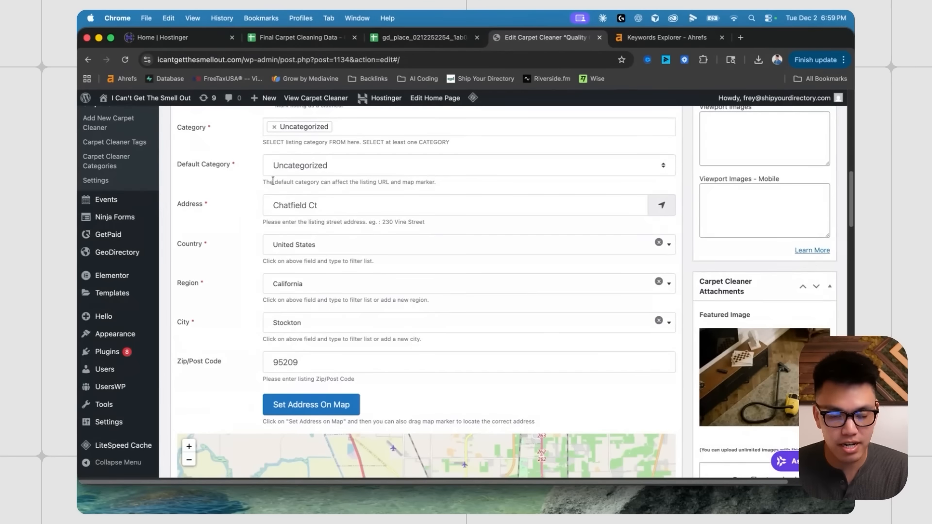
scroll(378, 284, "down", 2)
scroll(676, 325, "down", 2)
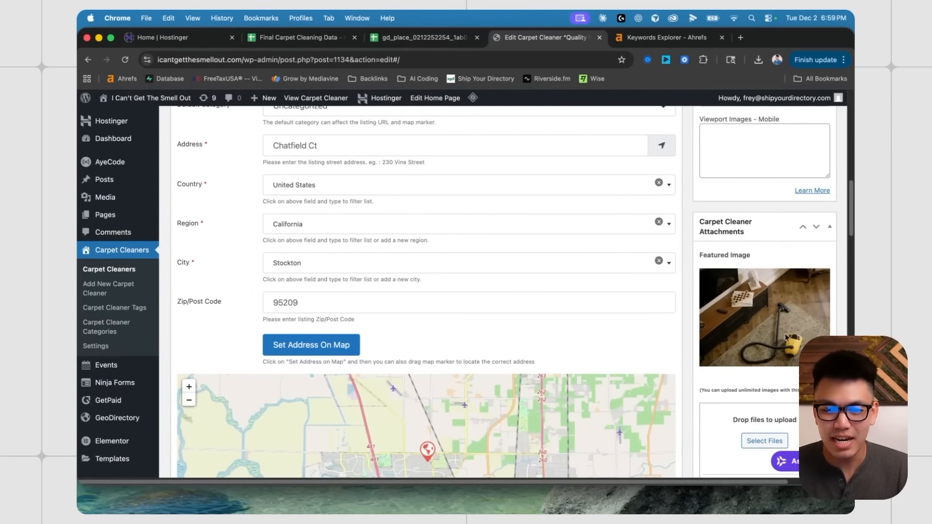
scroll(742, 302, "down", 2)
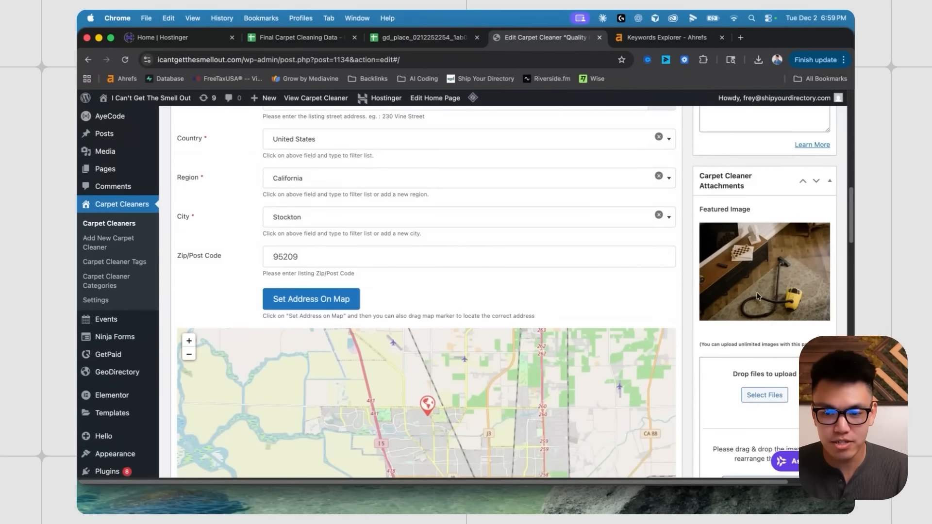
scroll(757, 296, "down", 8)
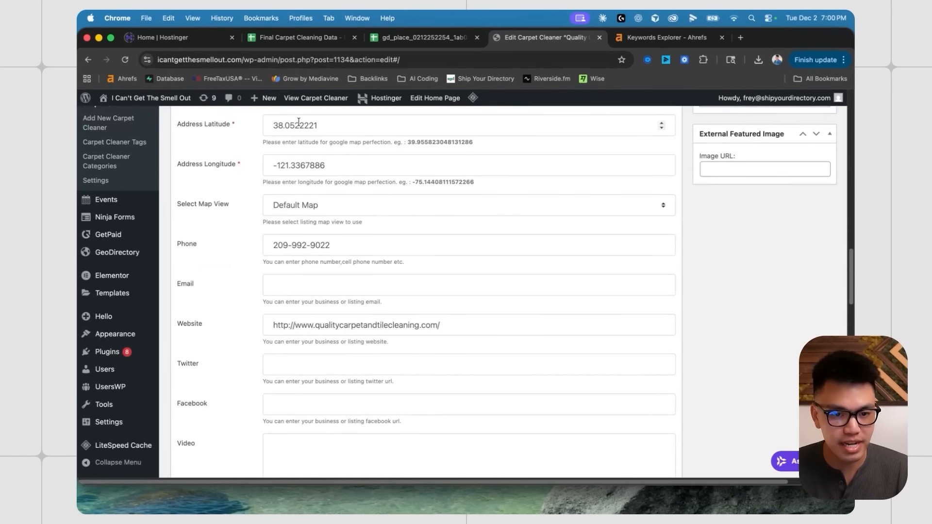
scroll(359, 194, "down", 8)
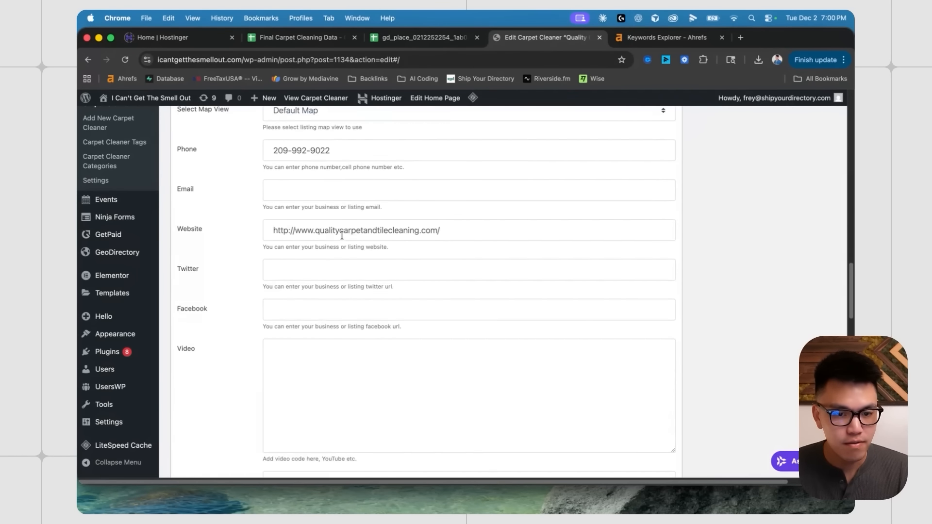
scroll(349, 253, "down", 6)
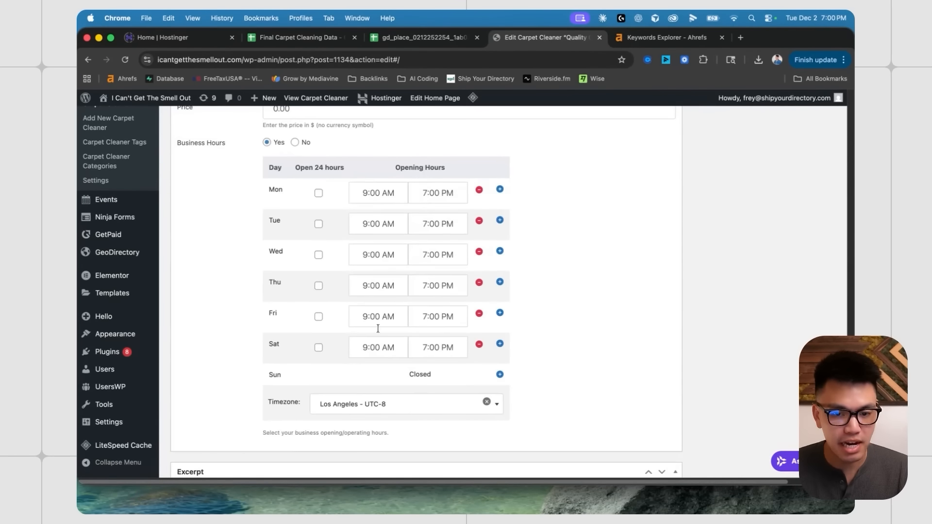
scroll(409, 354, "down", 1)
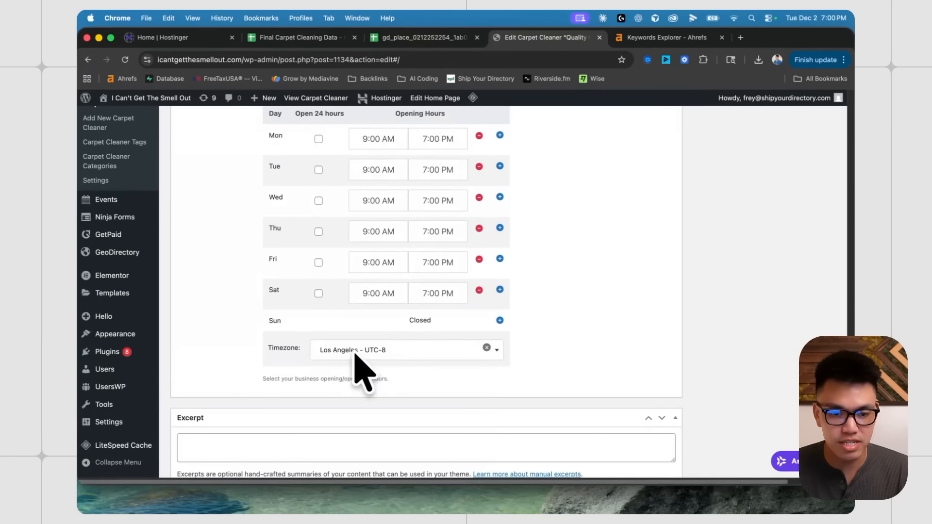
scroll(347, 358, "up", 4)
scroll(359, 264, "down", 4)
scroll(452, 262, "up", 15)
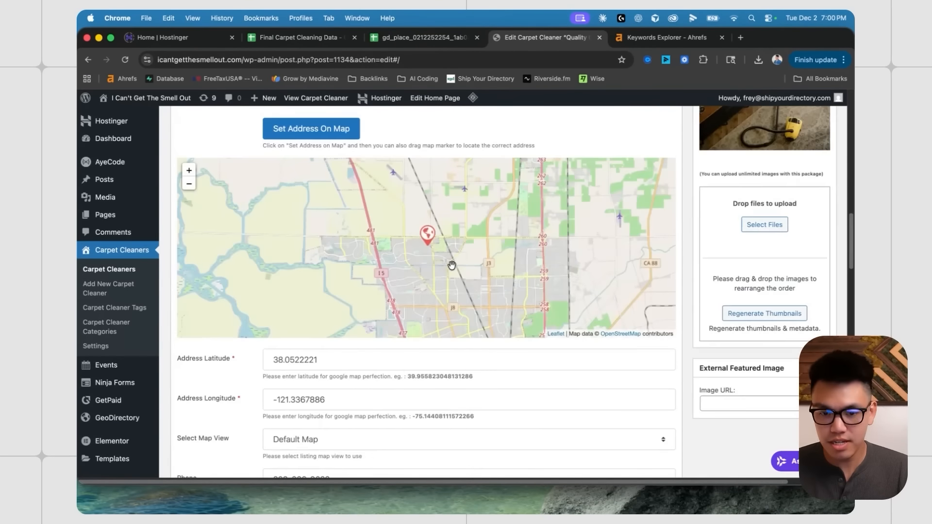
left_click(377, 336)
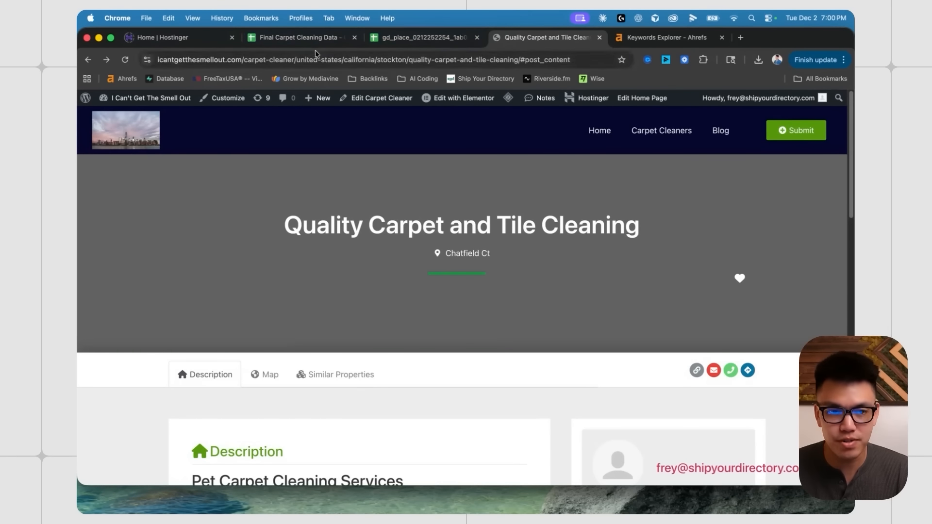
- Return to the listing's edit screen and reopen its live page to check the header image
left_click(89, 61)
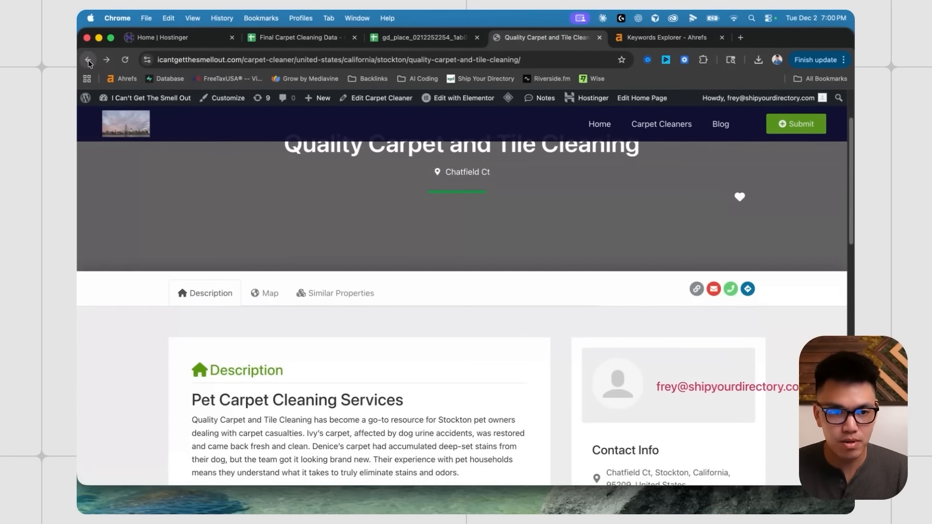
scroll(692, 339, "down", 9)
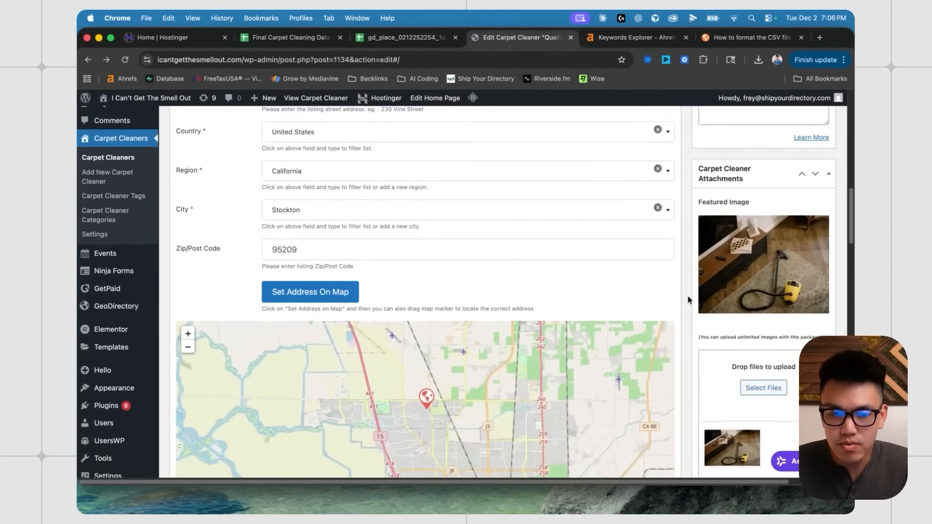
scroll(688, 298, "down", 5)
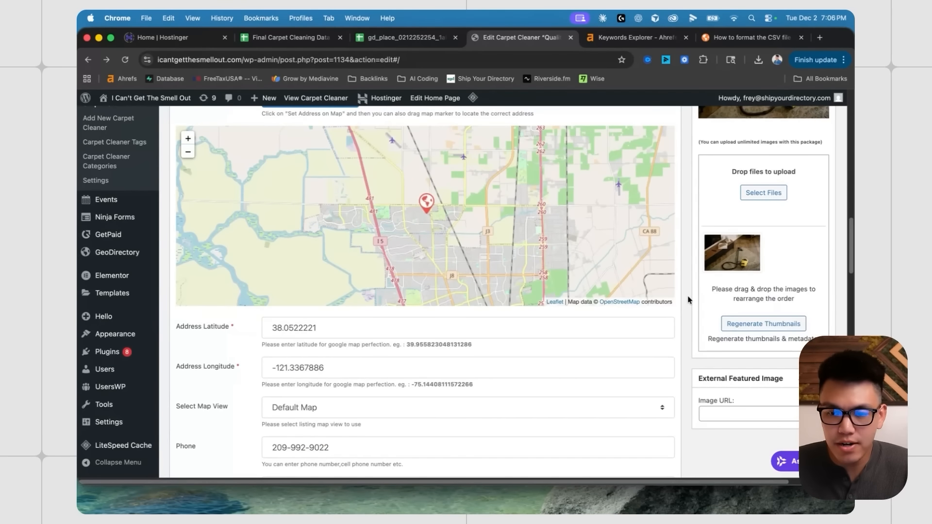
scroll(688, 300, "up", 1)
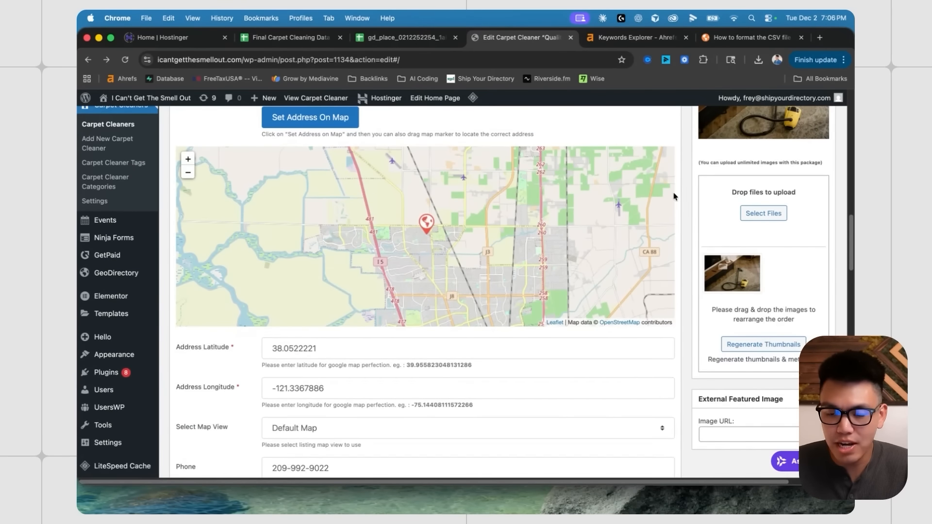
scroll(672, 194, "up", 15)
left_click(433, 336)
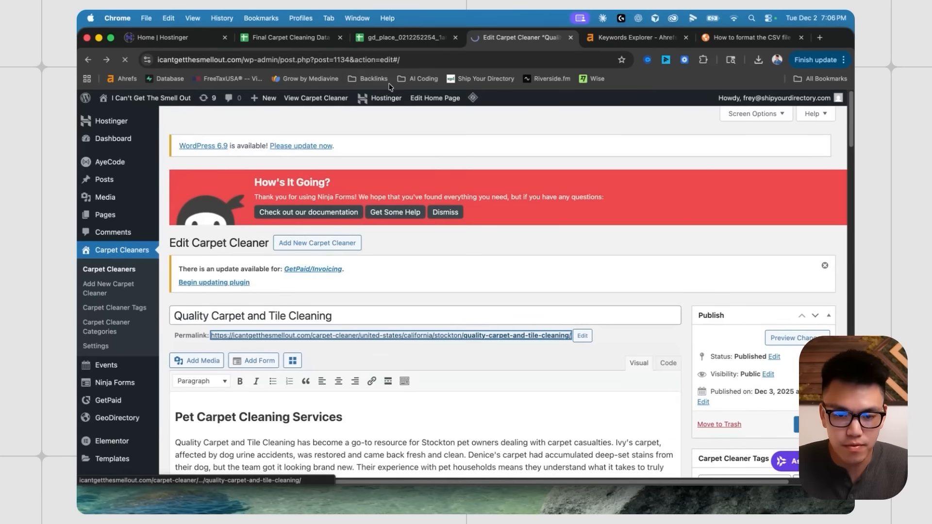
- Go back to the edit screen and bring up the 'How to format the CSV file' guide
left_click(89, 61)
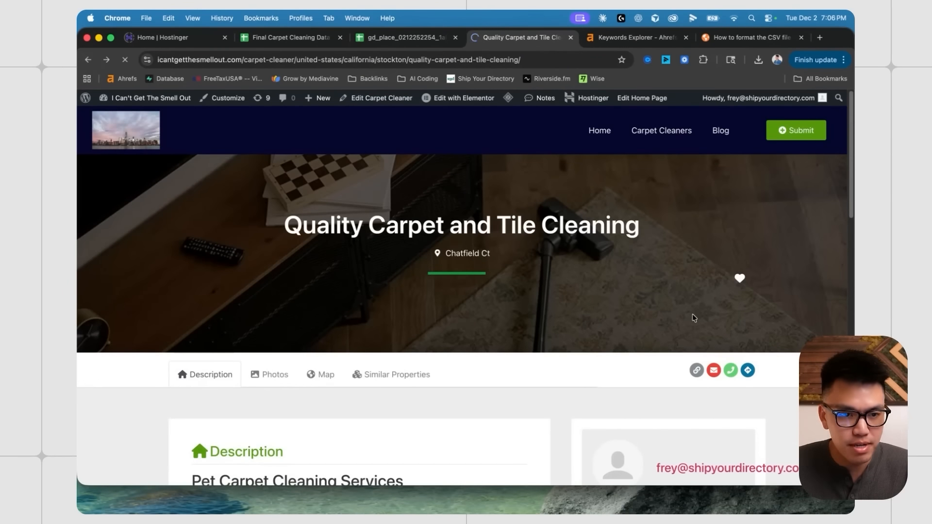
scroll(669, 350, "down", 20)
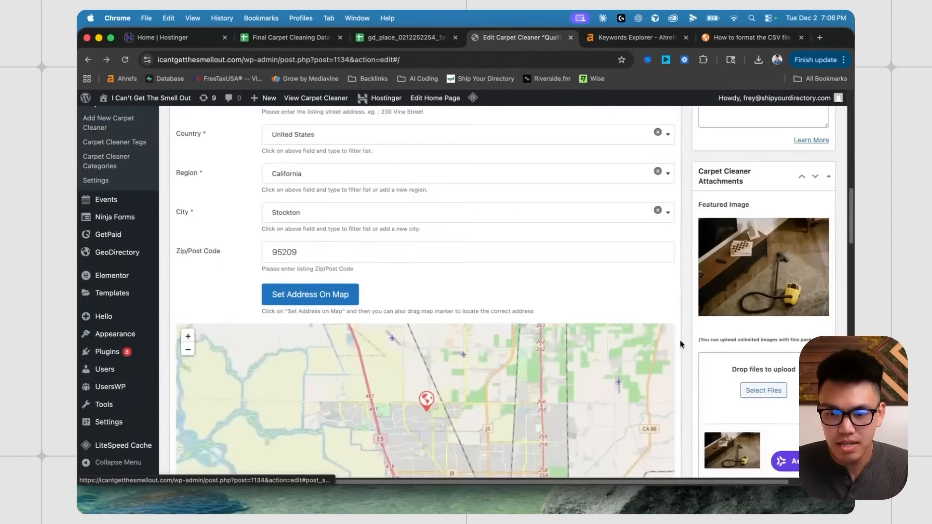
scroll(682, 346, "up", 8)
scroll(684, 344, "up", 2)
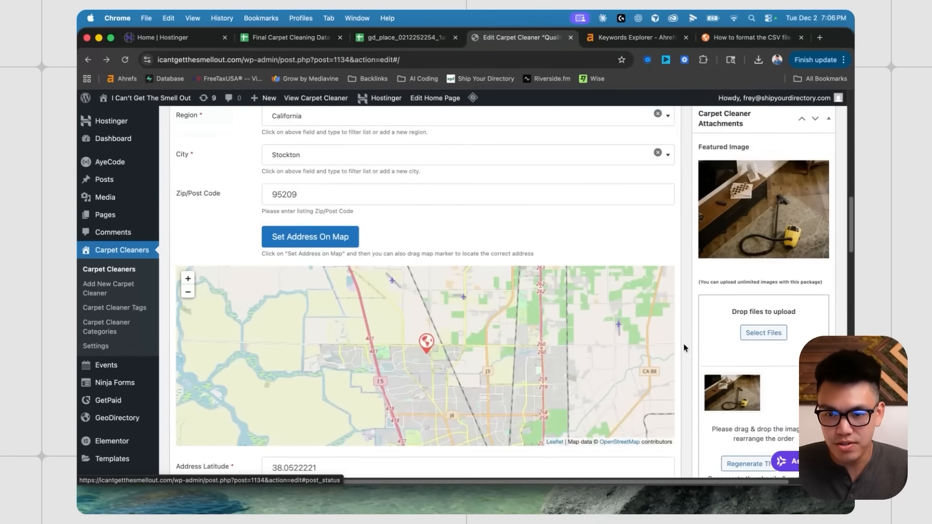
key("super+9")
scroll(521, 211, "down", 12)
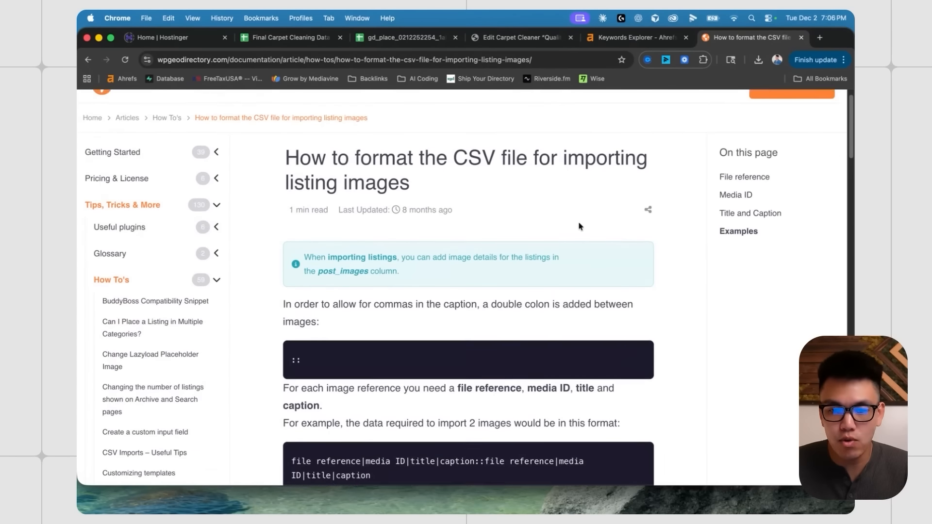
- Note in the guide that the Media ID in post_images should be left empty
scroll(679, 291, "down", 1)
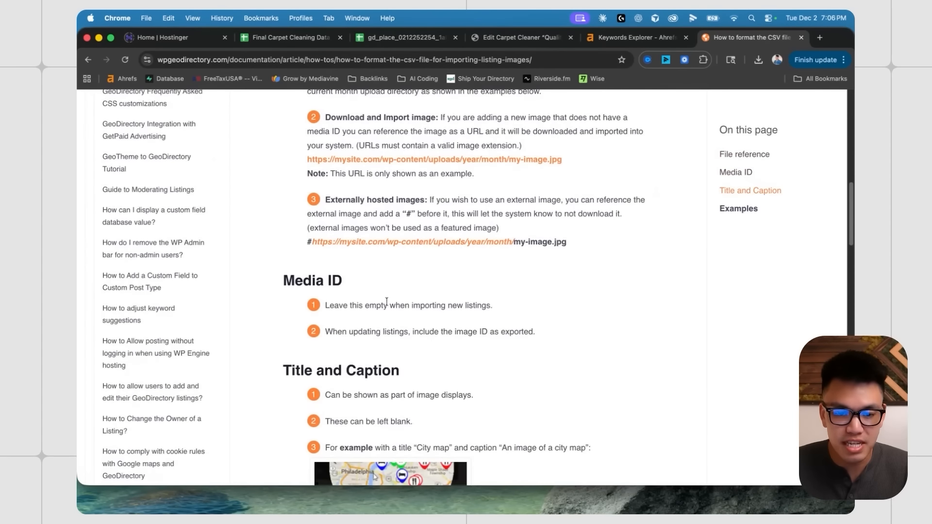
left_click_drag(324, 305, 488, 305)
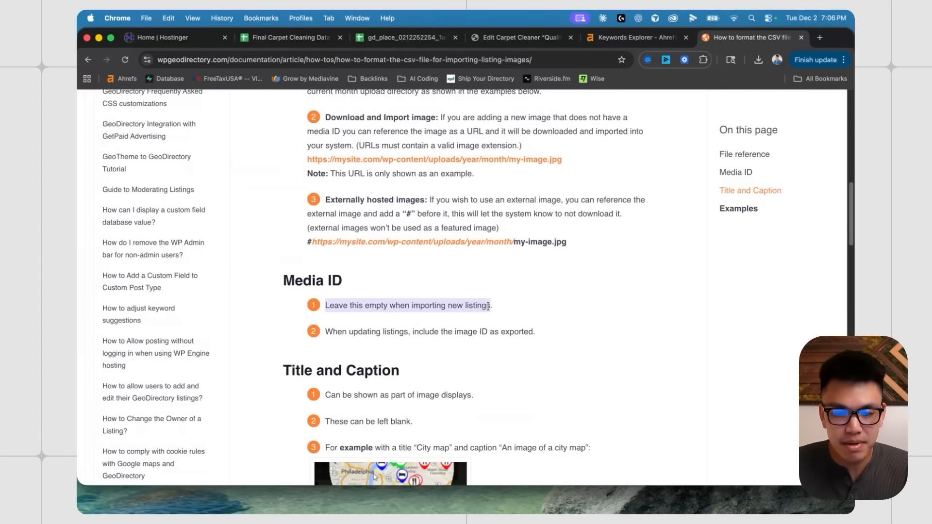
scroll(416, 313, "up", 7)
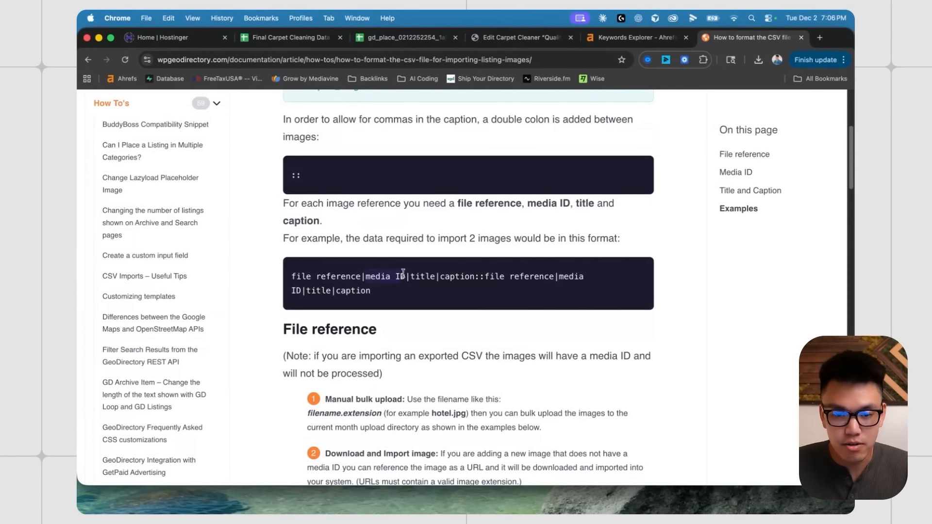
- Delete the 131 media ID from the post_images value in cell AI2
left_click(367, 39)
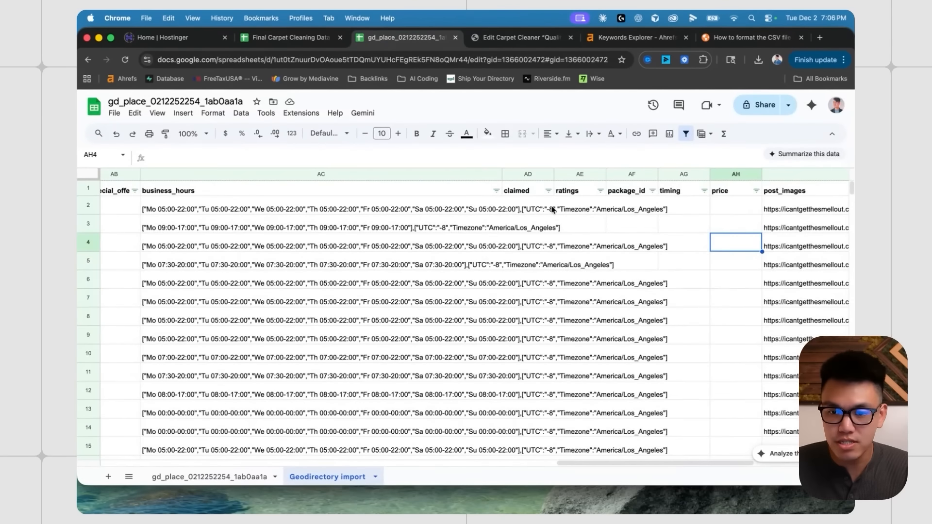
scroll(552, 210, "right", 6)
left_click(524, 212)
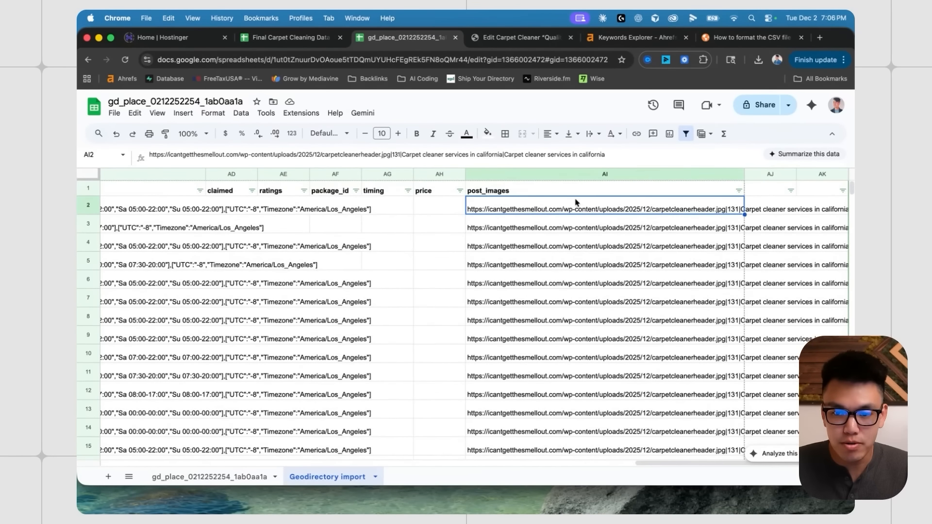
left_click(397, 155)
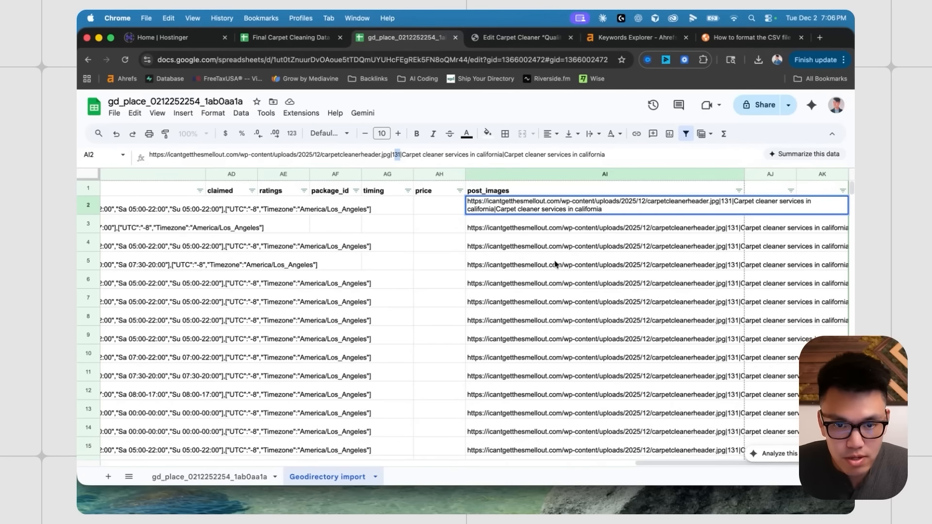
key("BackSpace")
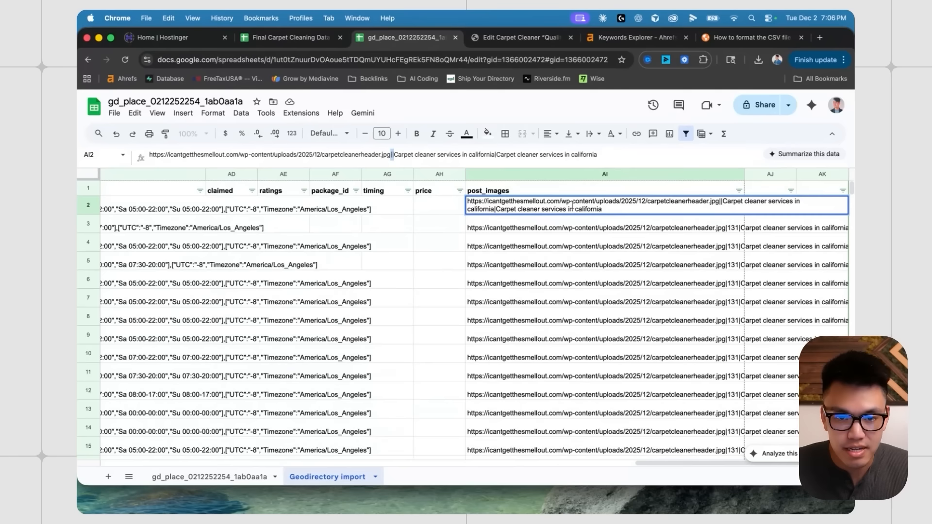
left_click(568, 225)
left_click(562, 212)
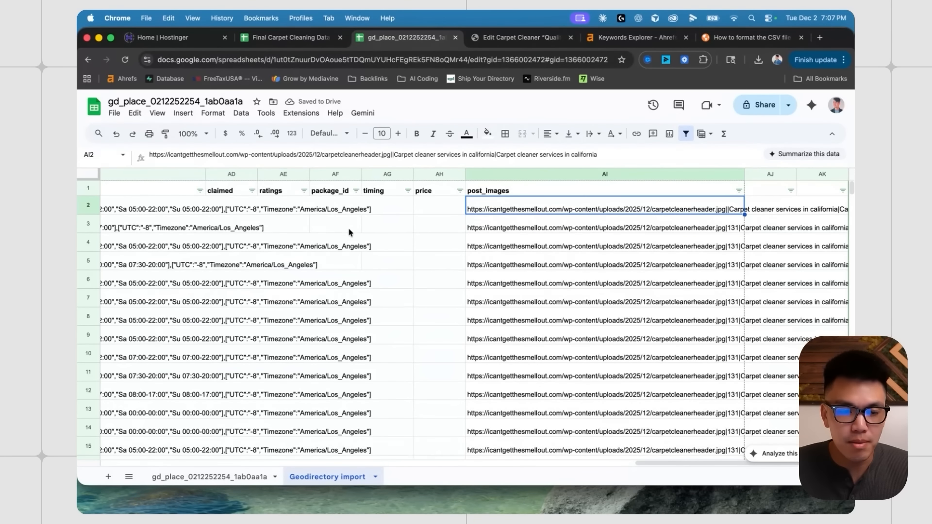
- Download the sheet as a Comma Separated Values (.csv) file
left_click(115, 114)
mouse_move(146, 238)
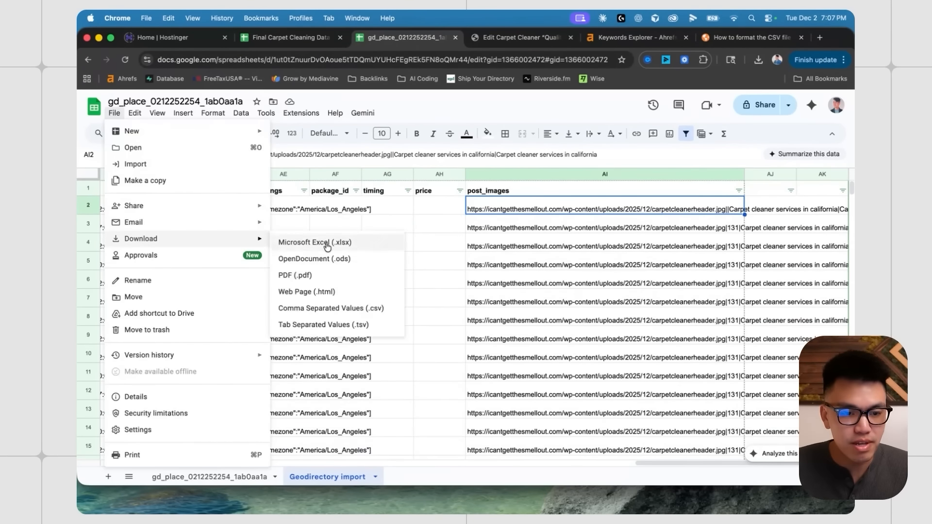
left_click(366, 298)
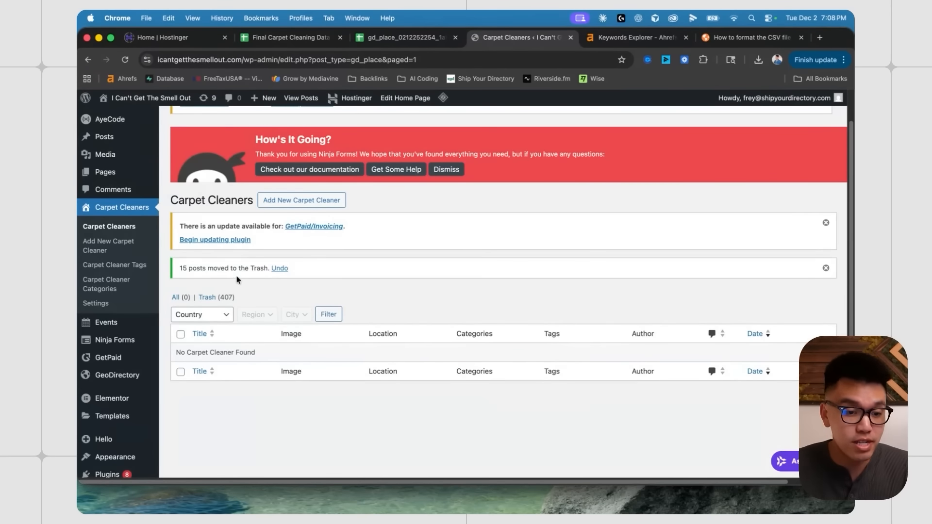
scroll(146, 272, "down", 2)
- Go to GeoDirectory's Import/Export settings
mouse_move(124, 333)
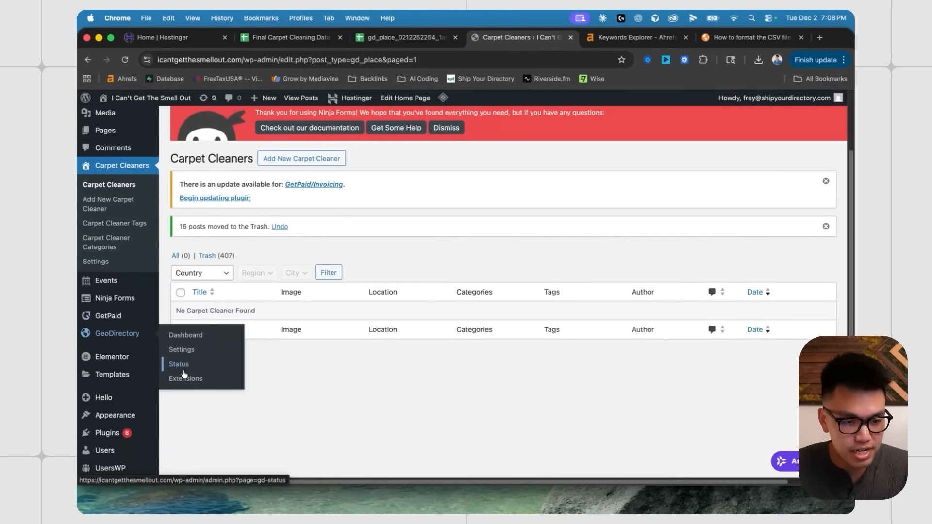
left_click(185, 358)
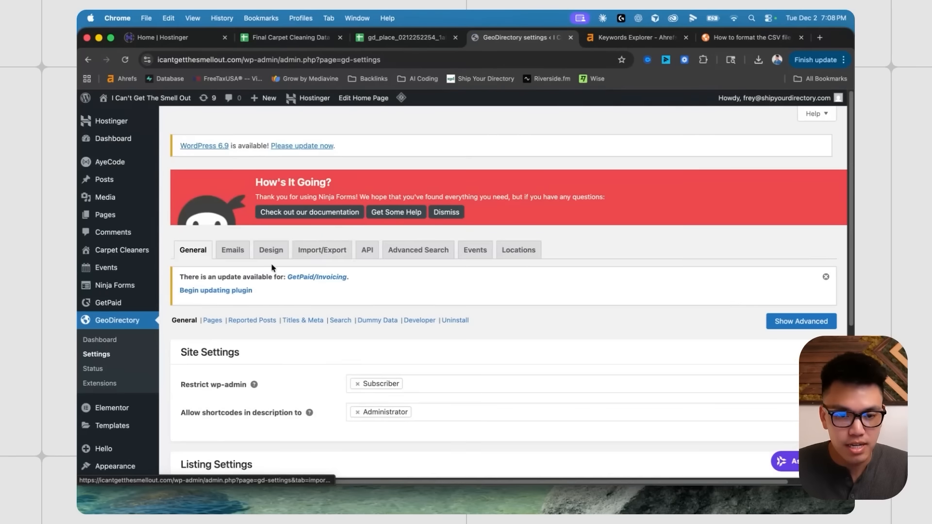
left_click(321, 249)
scroll(350, 355, "down", 2)
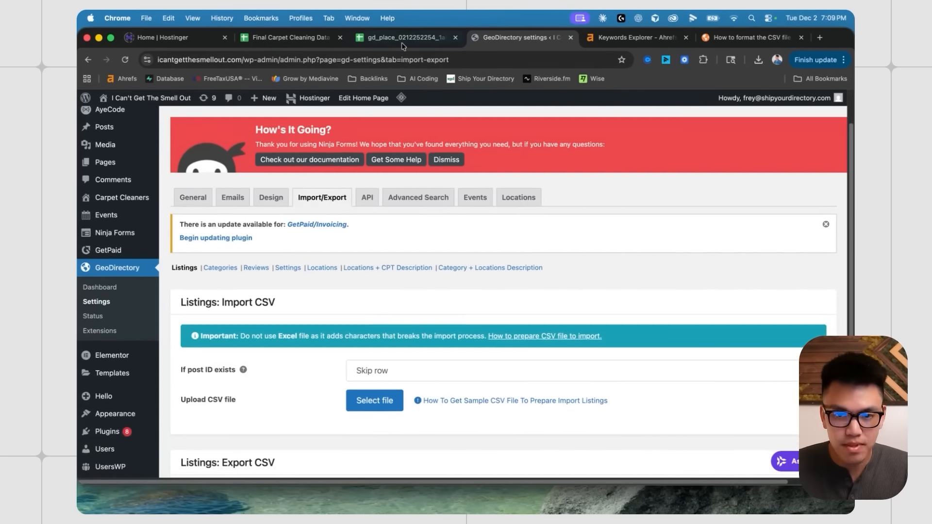
- Copy the header and rows 2–4 of gd_place into a new blank sheet
key("ctrl+shift+Tab")
scroll(280, 278, "left", 20)
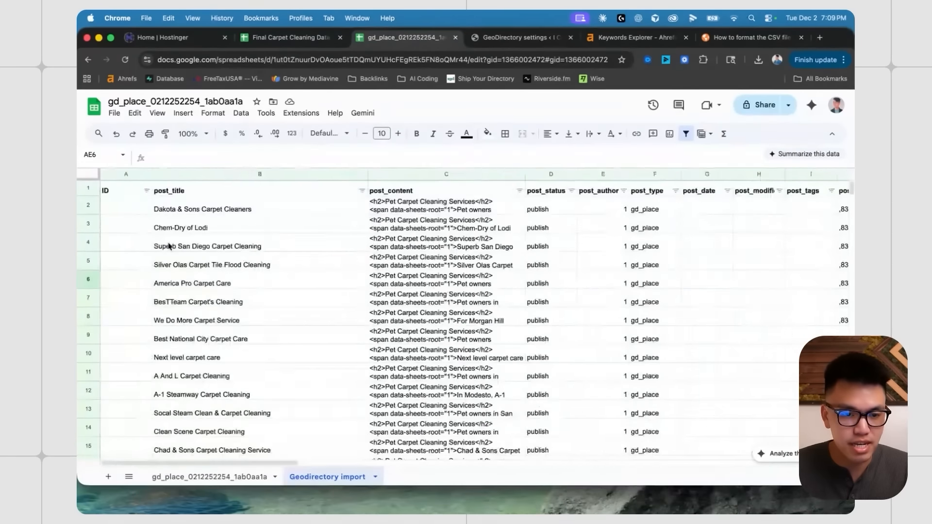
left_click_drag(88, 189, 89, 239)
left_click(108, 477)
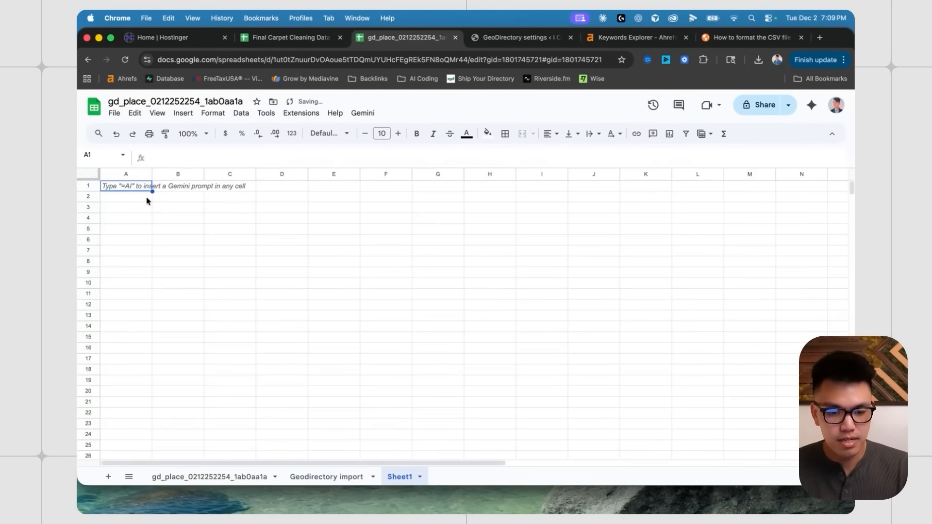
key("super+v")
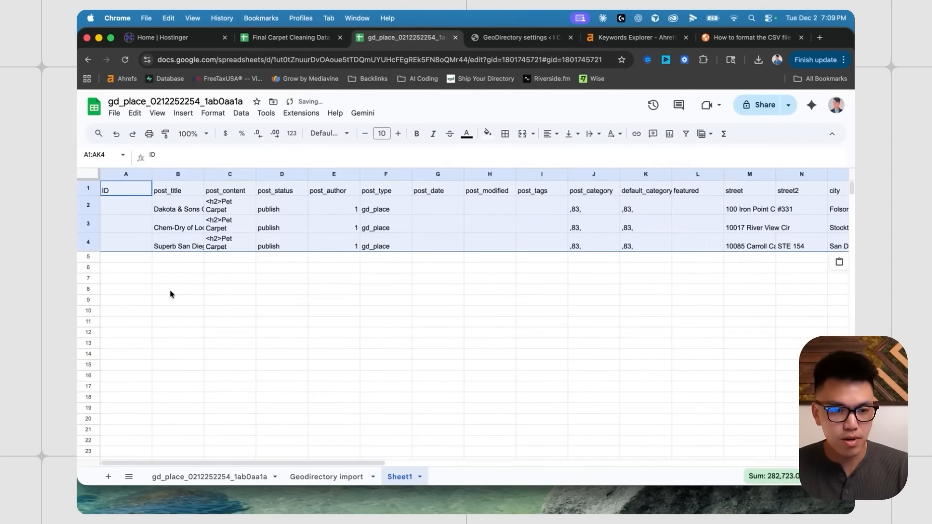
left_click(170, 291)
- Download the small three-listing sheet as a CSV file
left_click(114, 113)
mouse_move(141, 239)
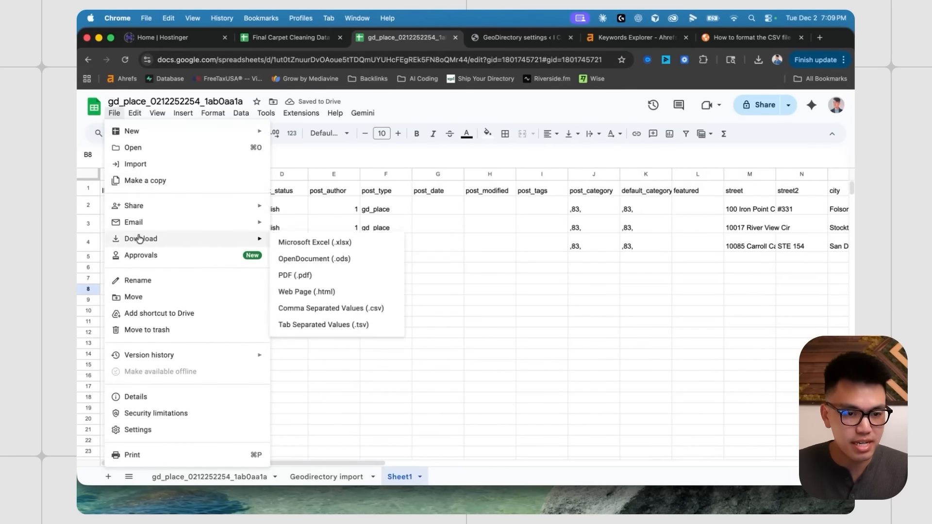
left_click(330, 366)
left_click(748, 414)
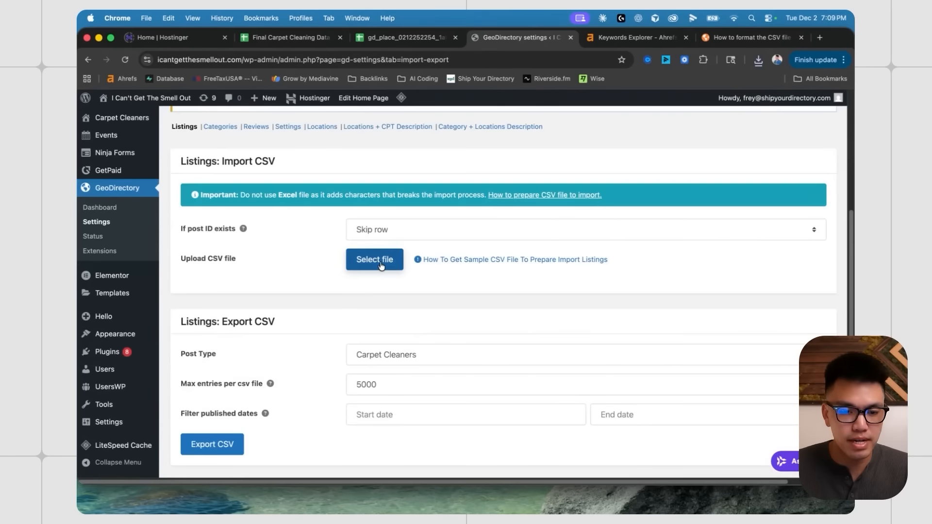
- Import 123.csv into GeoDirectory and open the Carpet Cleaners list to see the three new listings
left_click(381, 266)
left_click(202, 146)
key("Return")
scroll(422, 360, "down", 4)
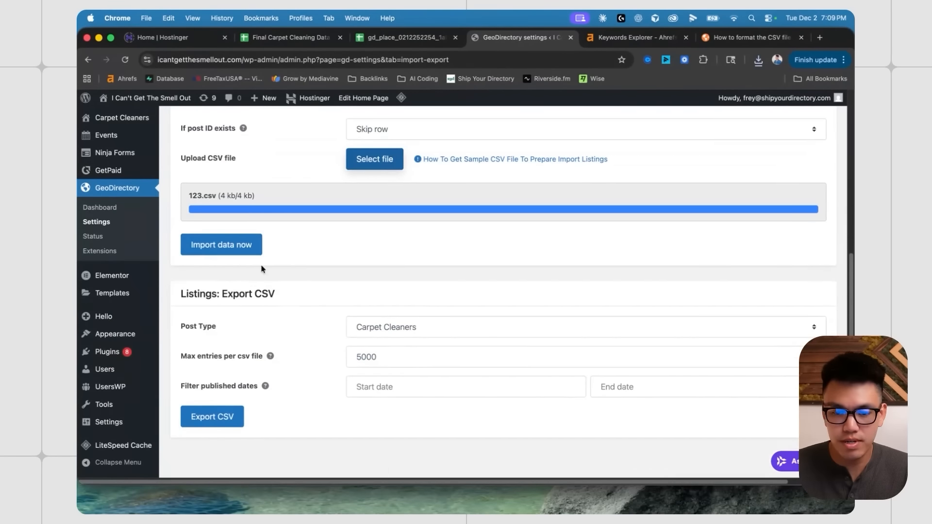
left_click(255, 250)
scroll(491, 258, "up", 2)
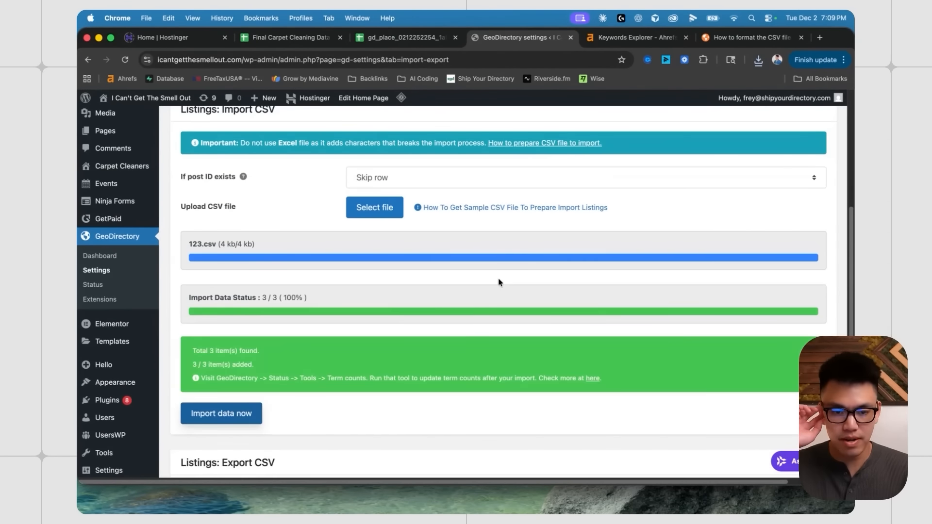
scroll(304, 378, "up", 2)
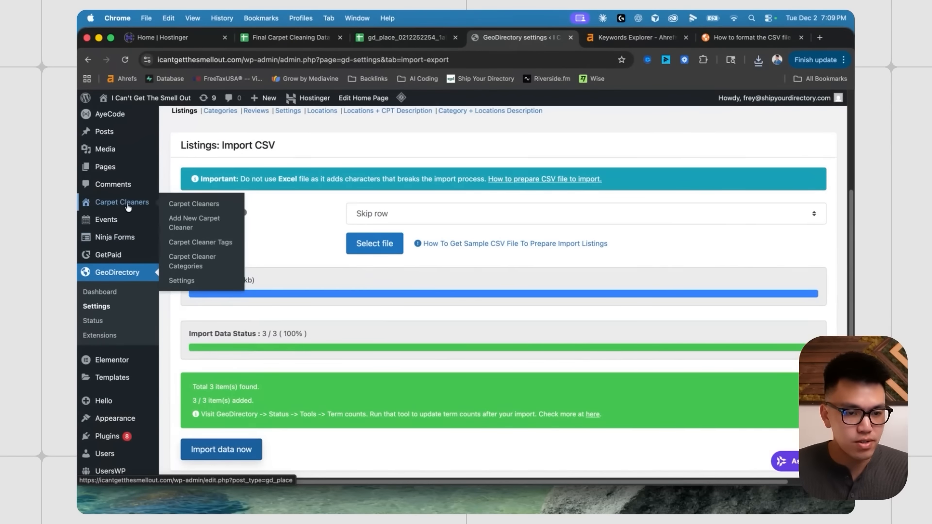
left_click(129, 209)
scroll(368, 308, "down", 5)
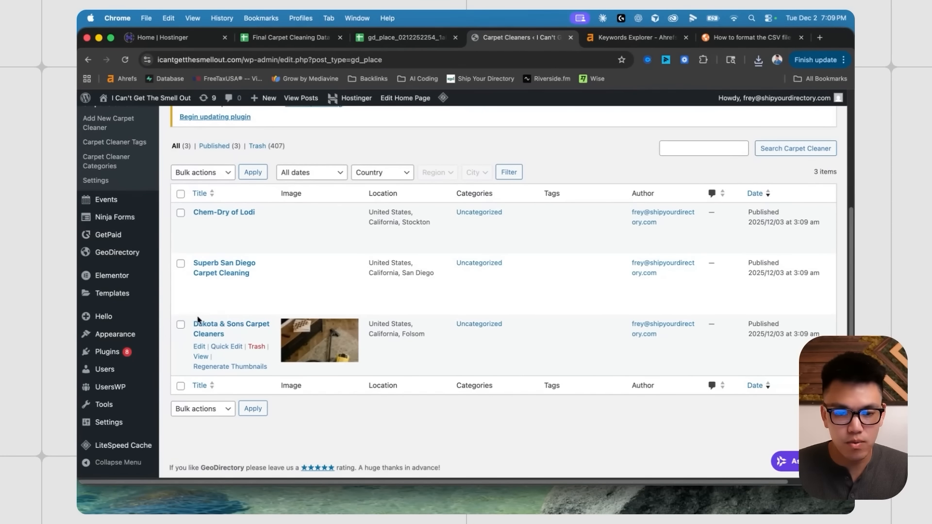
- Open the Dakota & Sons listing in Edit Carpet Cleaner and scroll through it
left_click(198, 322)
scroll(712, 336, "down", 7)
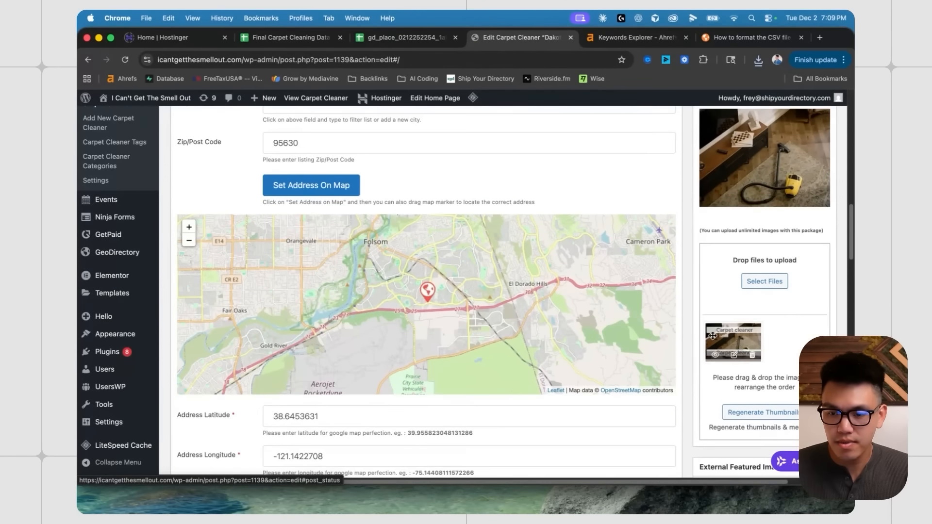
scroll(670, 326, "up", 2)
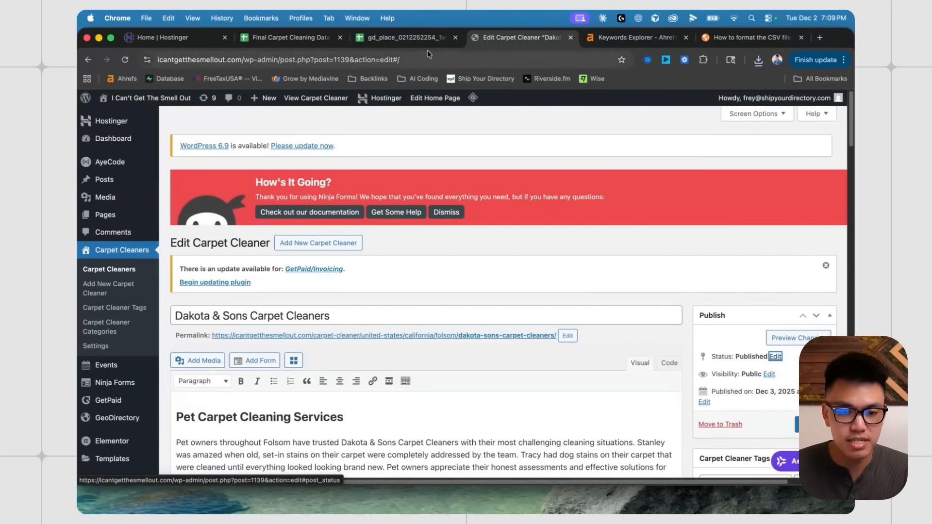
- In the sheet, widen column B to show full titles and inspect AI2's image value
left_click(417, 37)
left_click(199, 206)
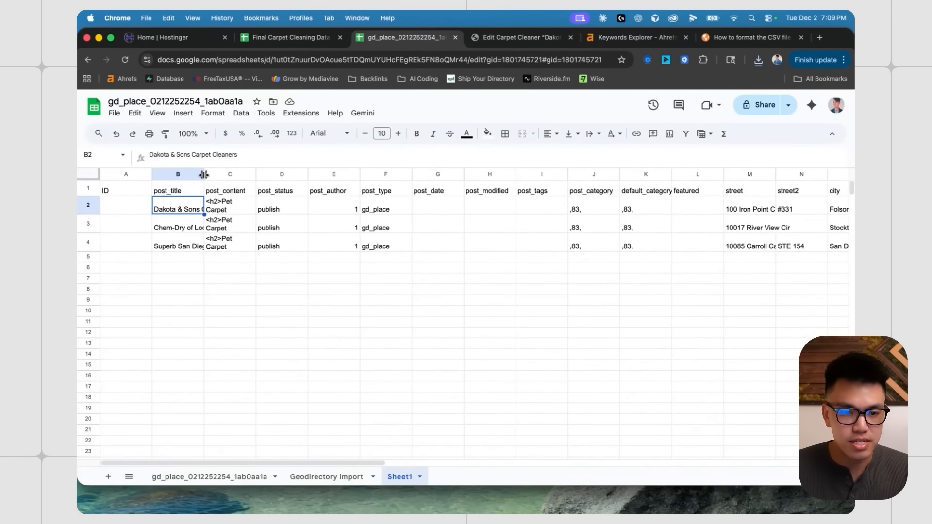
left_click_drag(203, 174, 297, 175)
scroll(536, 213, "right", 20)
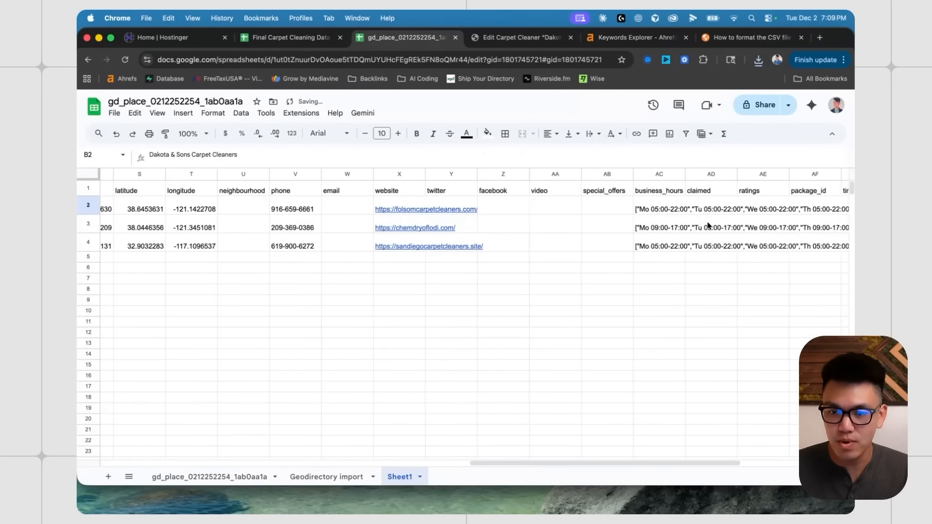
left_click(719, 208)
left_click(392, 155)
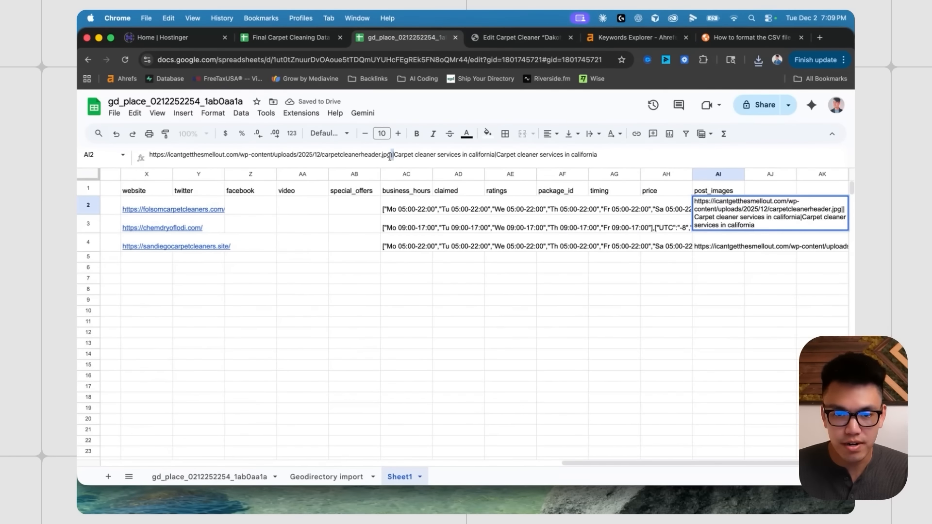
key("Escape")
scroll(474, 316, "left", 10)
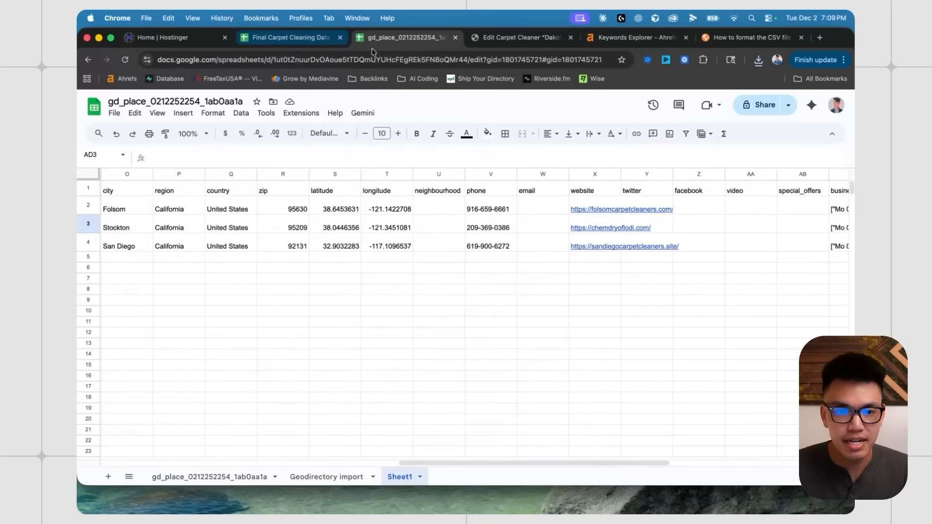
- View Dakota & Sons' live page at its california/folsom permalink, then select all three test listings
left_click(519, 37)
left_click(360, 335)
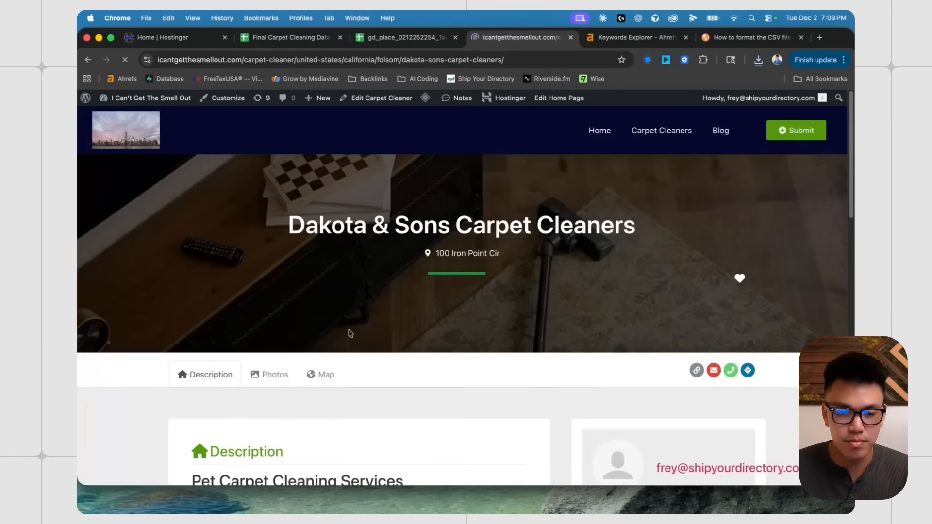
scroll(584, 283, "down", 8)
scroll(476, 244, "up", 9)
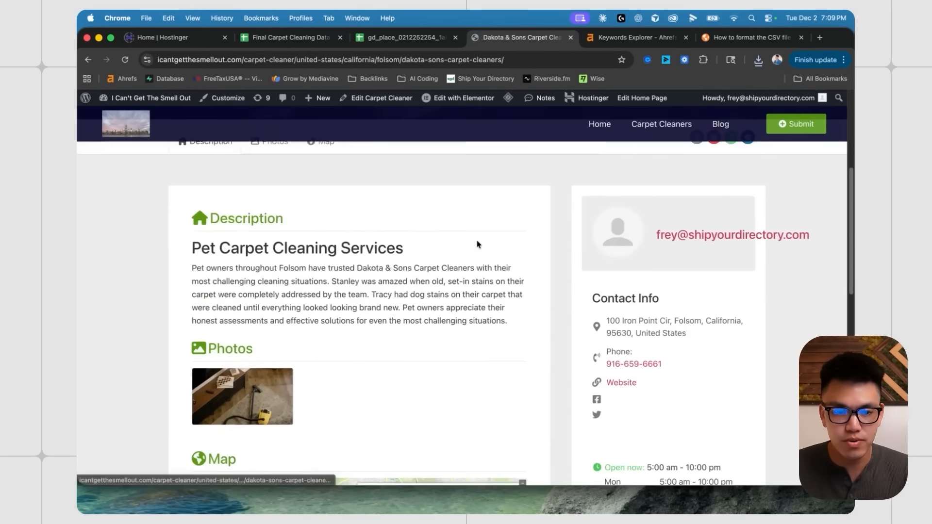
scroll(381, 369, "down", 6)
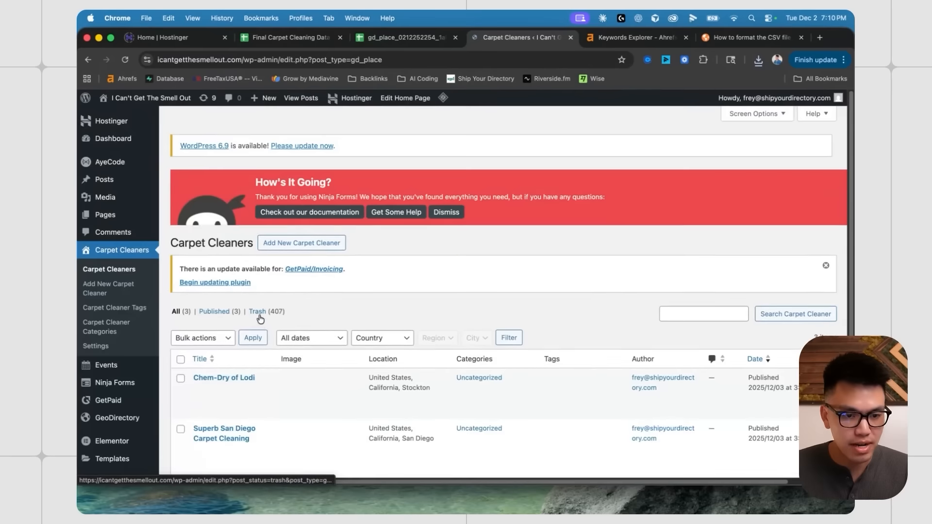
scroll(340, 267, "down", 3)
left_click(181, 245)
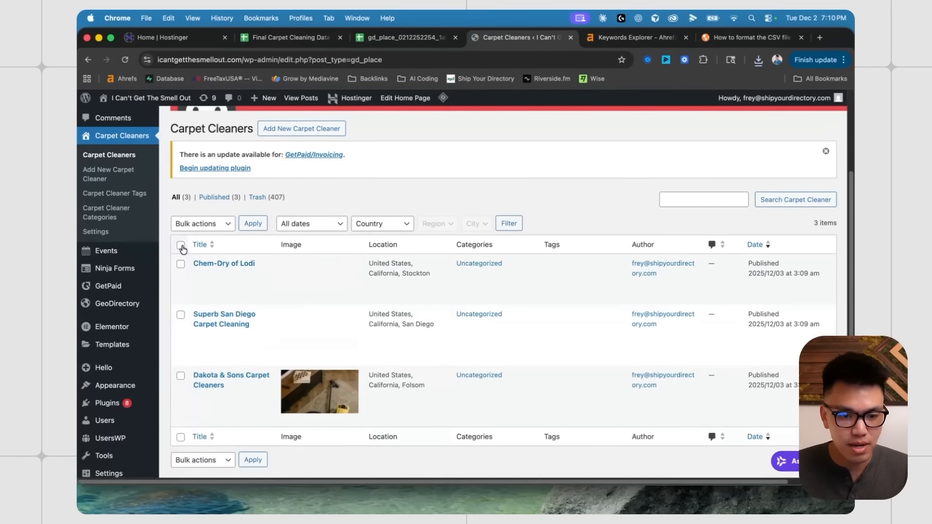
left_click(202, 223)
- Move the three test listings to the trash
left_click(206, 247)
left_click(253, 223)
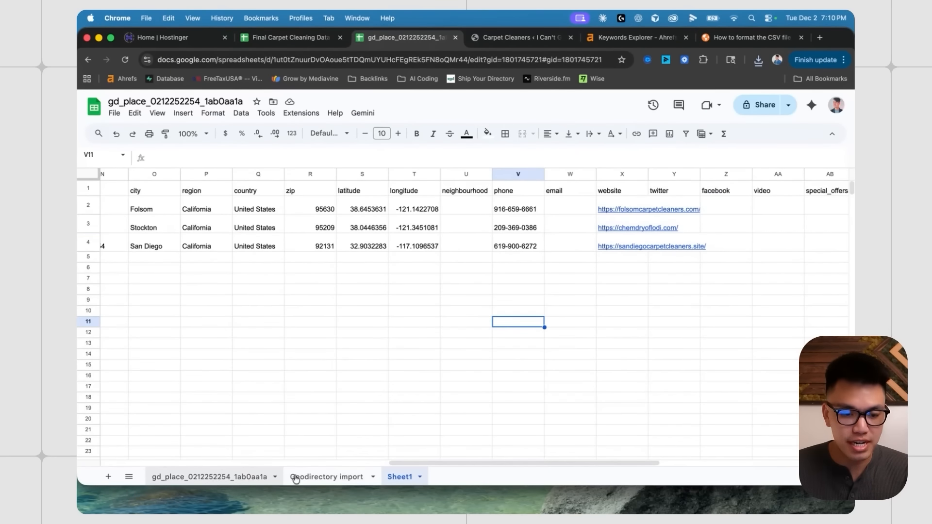
left_click(296, 479)
- Fill AI2's ID-free post_images value down the column through row 388
scroll(665, 234, "right", 15)
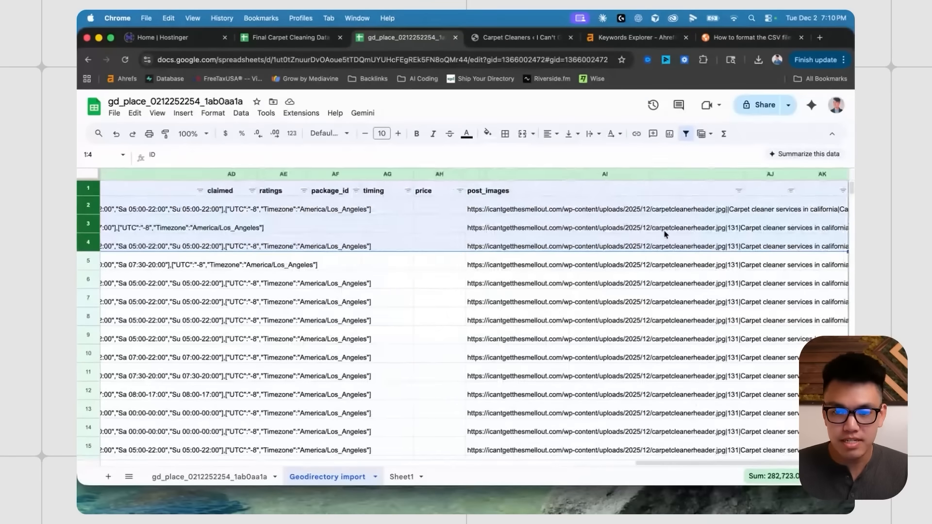
left_click(646, 208)
left_click_drag(387, 157, 626, 156)
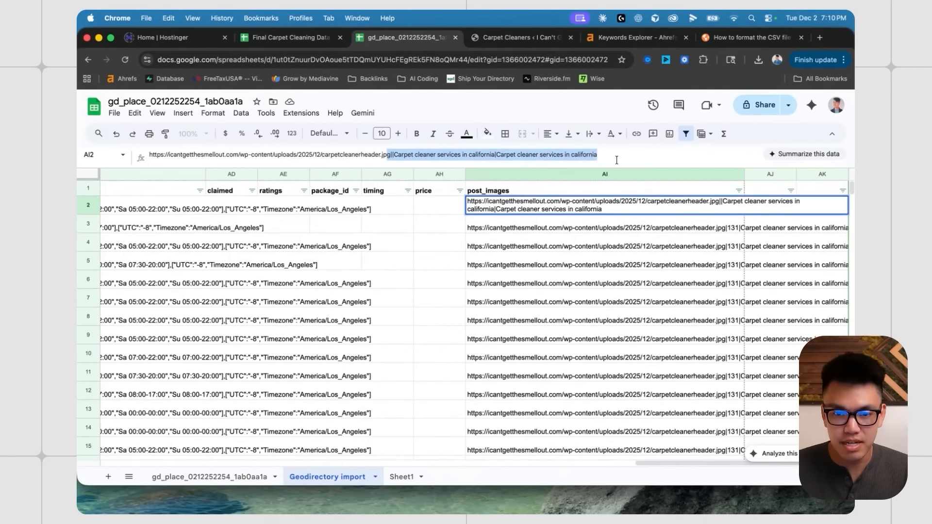
key("Escape")
left_click_drag(744, 213, 745, 376)
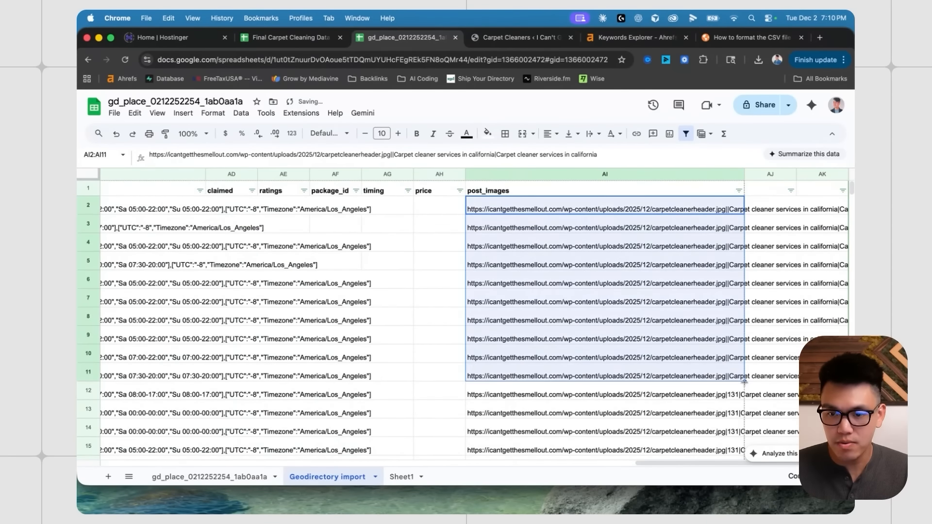
scroll(744, 382, "down", 20)
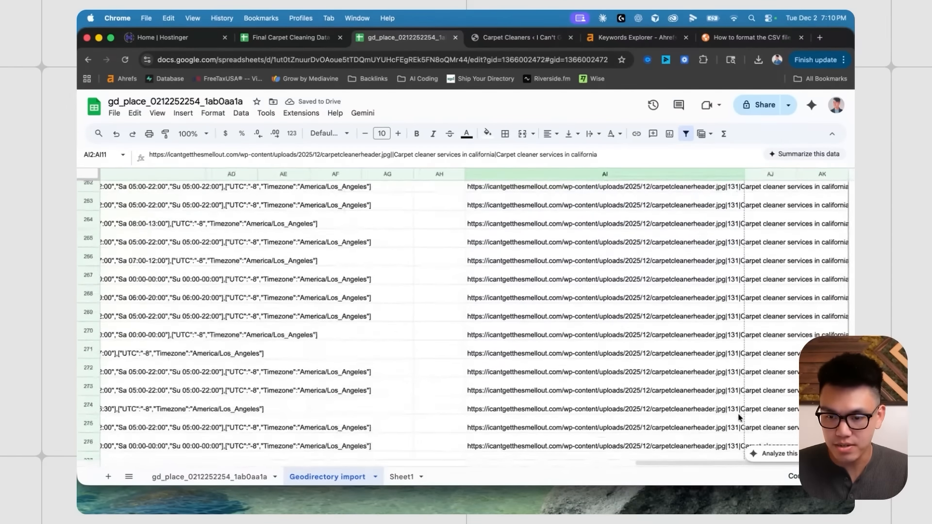
scroll(739, 418, "down", 20)
left_click_drag(738, 418, 738, 429)
left_click(645, 374)
scroll(589, 323, "up", 20)
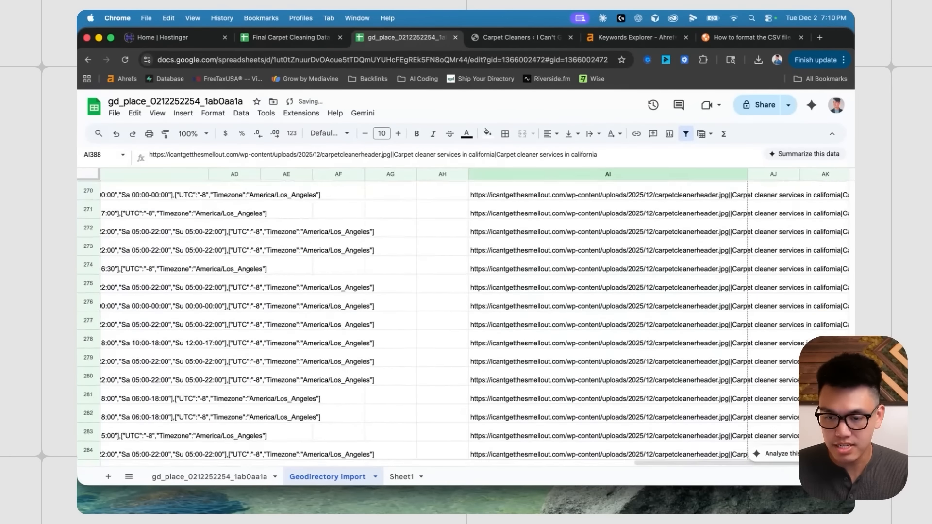
- Download the Geodirectory import sheet as Comma Separated Values
left_click(114, 112)
mouse_move(243, 241)
left_click(381, 308)
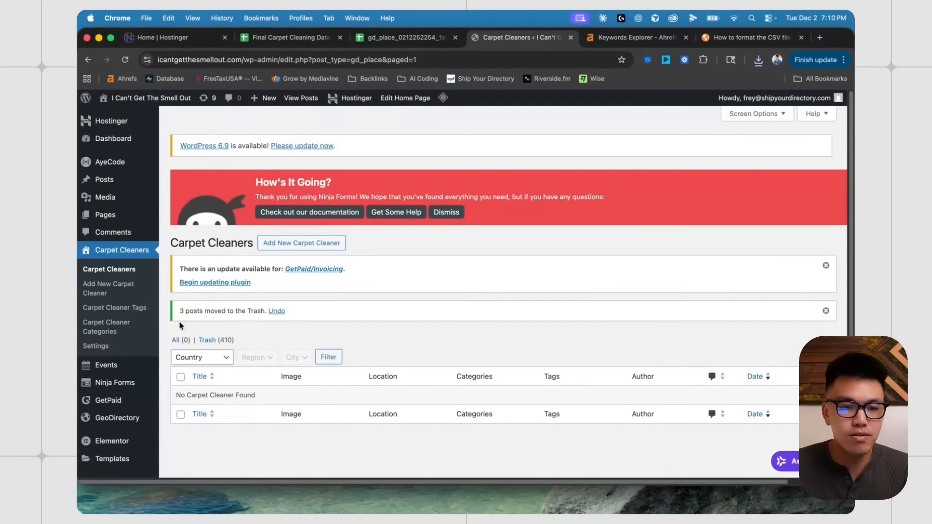
- In GeoDirectory Import/Export settings, check the options for when a post ID already exists
mouse_move(119, 417)
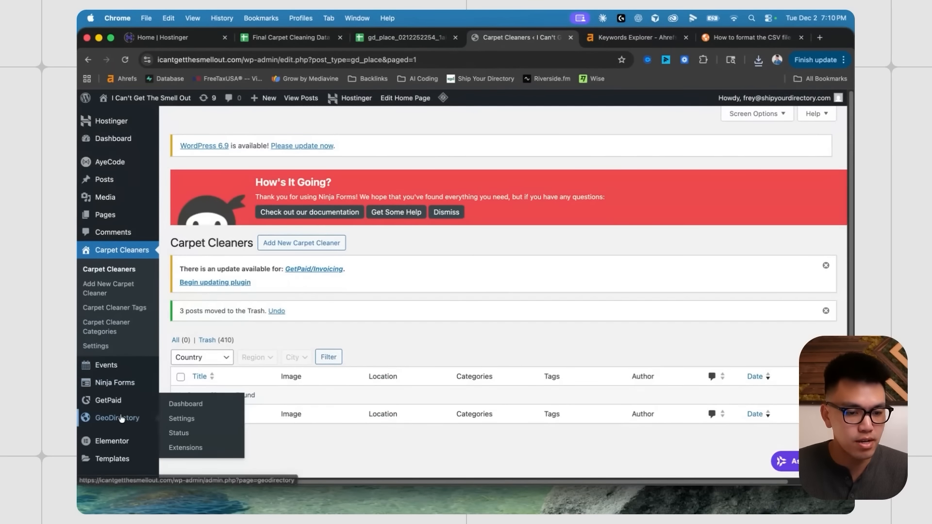
left_click(176, 416)
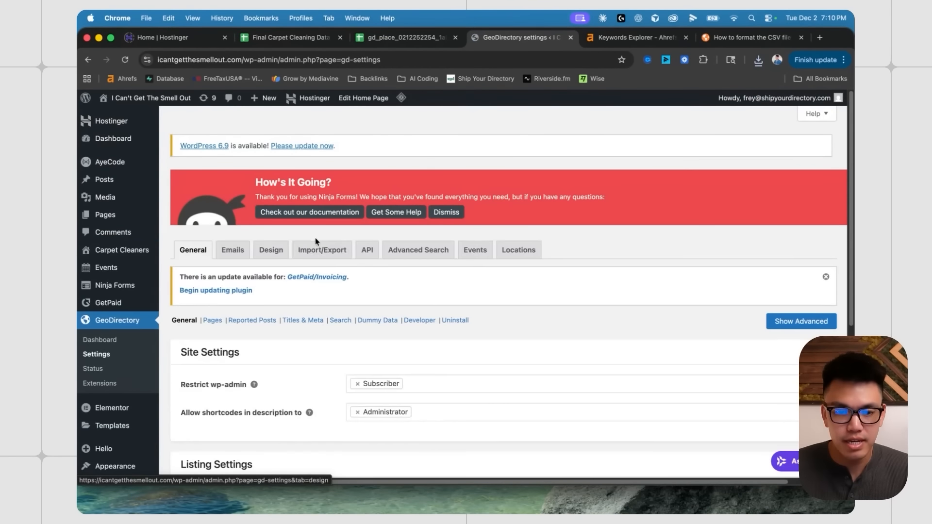
left_click(339, 250)
scroll(399, 293, "down", 5)
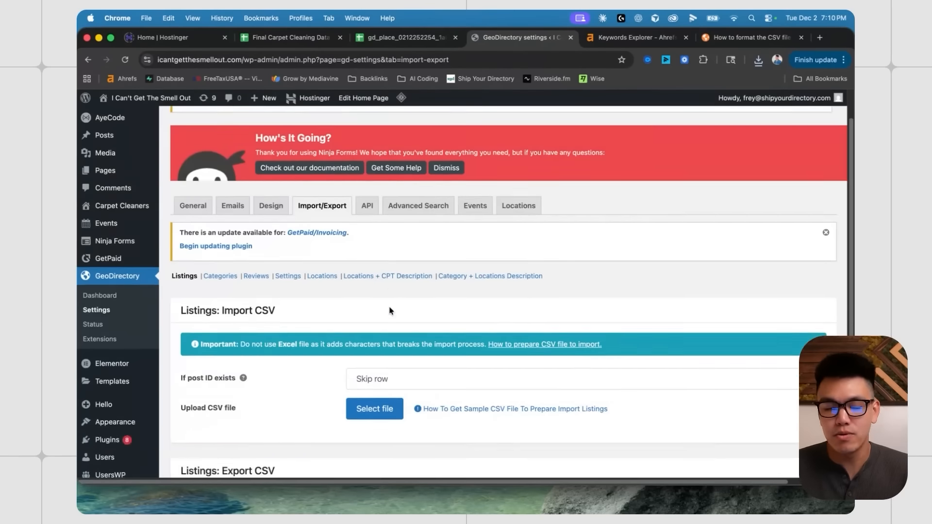
left_click(401, 228)
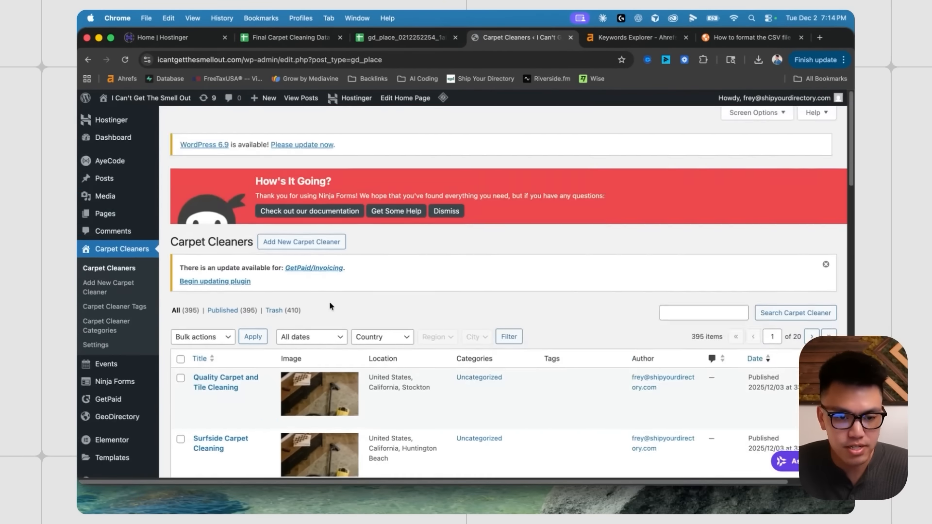
scroll(333, 295, "down", 6)
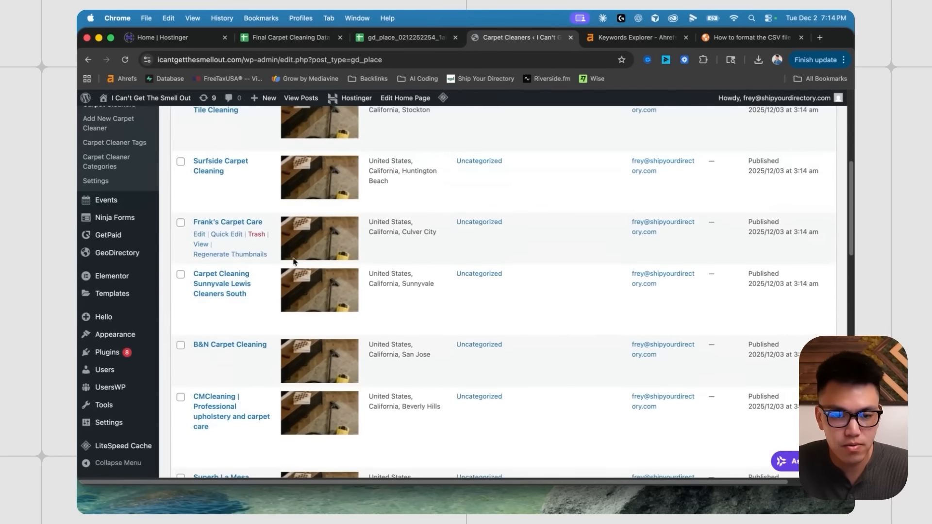
scroll(342, 293, "up", 4)
scroll(273, 249, "down", 1)
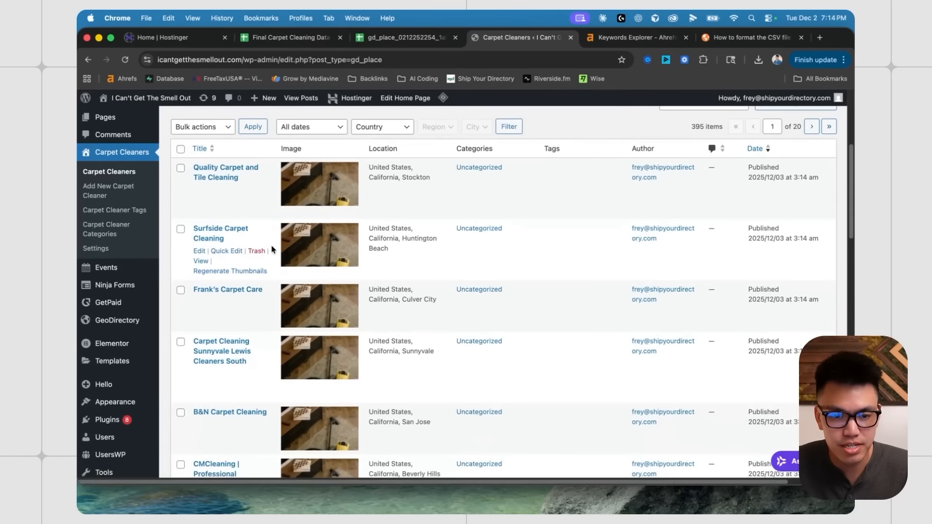
- Open Frank's Carpet Care in Edit Carpet Cleaner and scroll through its fields
left_click(238, 292)
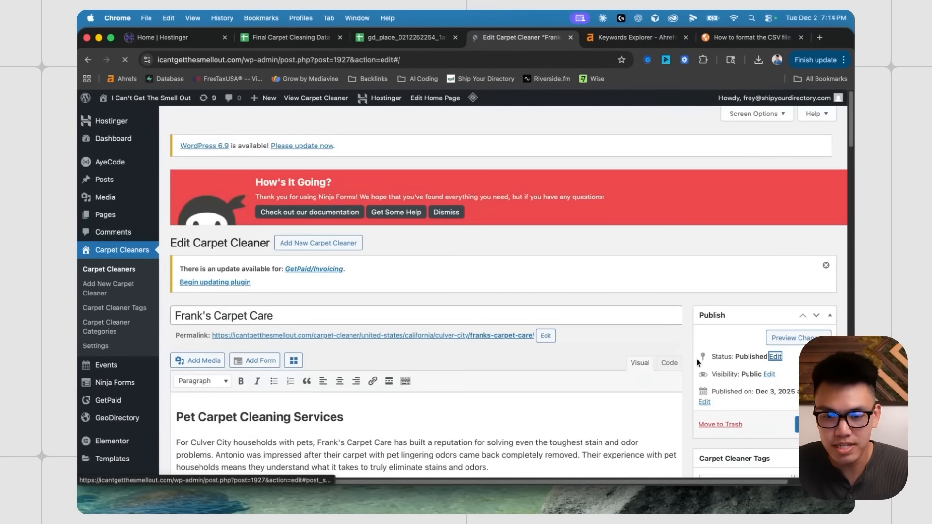
scroll(685, 369, "down", 15)
scroll(682, 376, "down", 15)
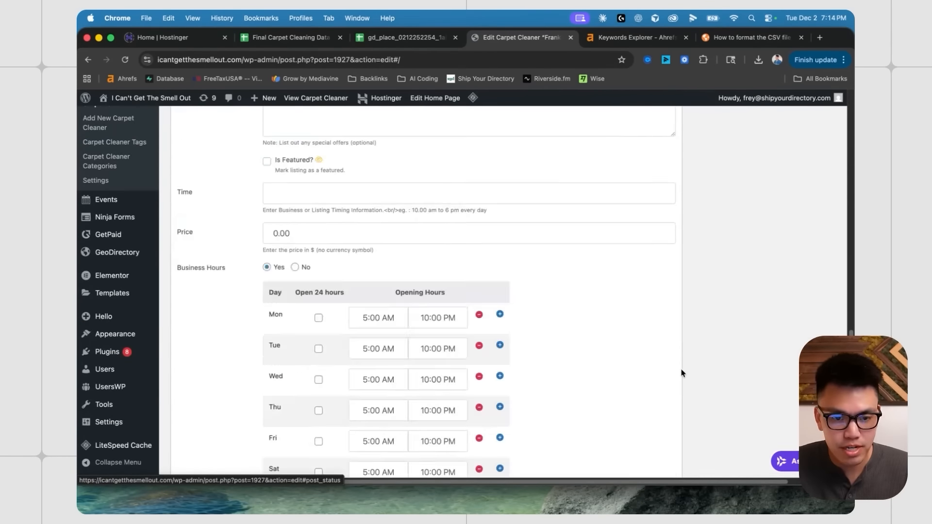
scroll(686, 378, "up", 20)
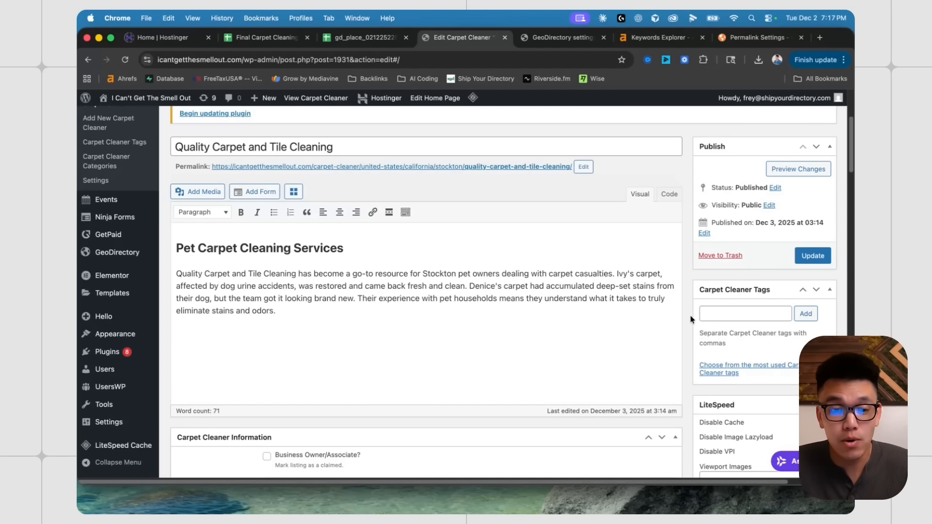
scroll(690, 319, "up", 3)
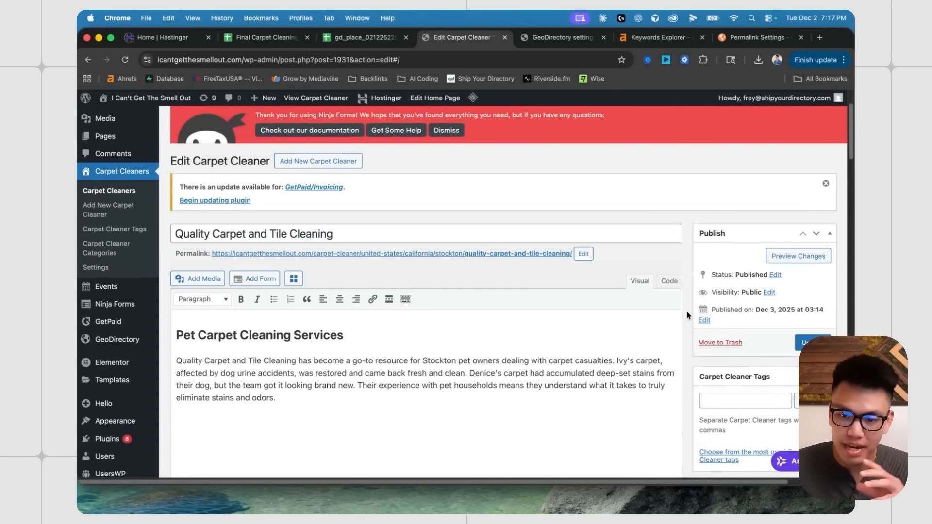
scroll(686, 315, "up", 1)
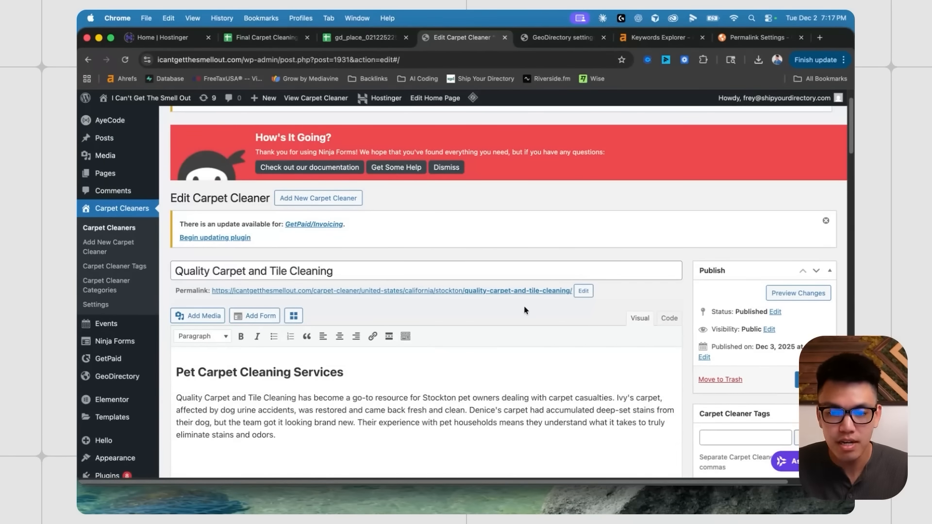
scroll(525, 310, "down", 1)
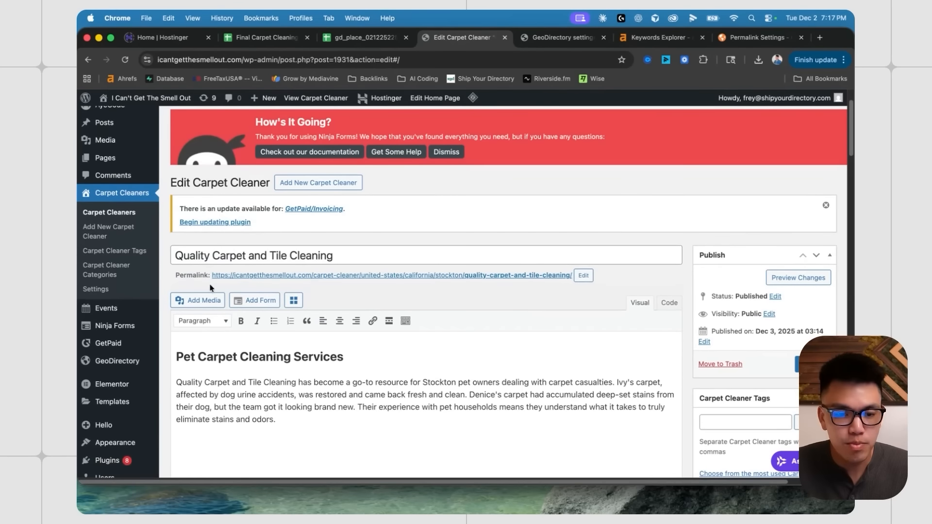
left_click_drag(173, 275, 575, 275)
left_click(678, 286)
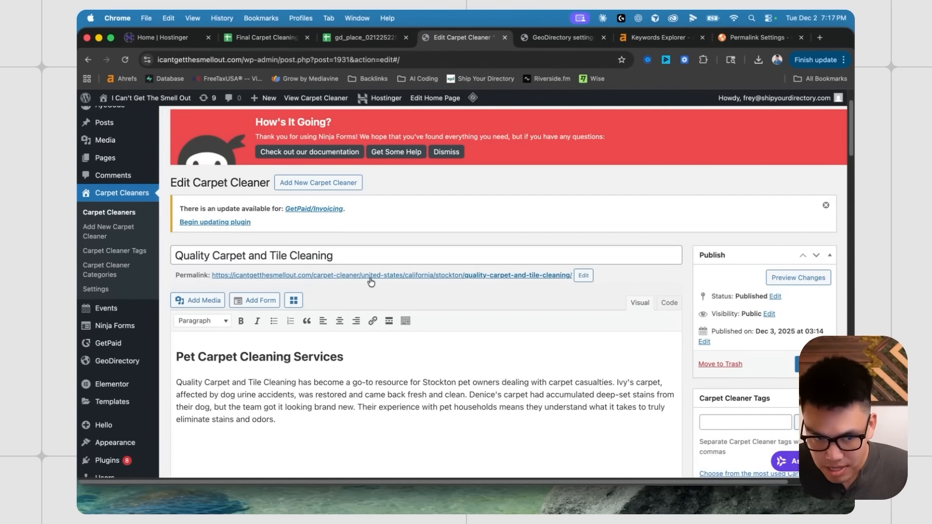
scroll(115, 295, "down", 4)
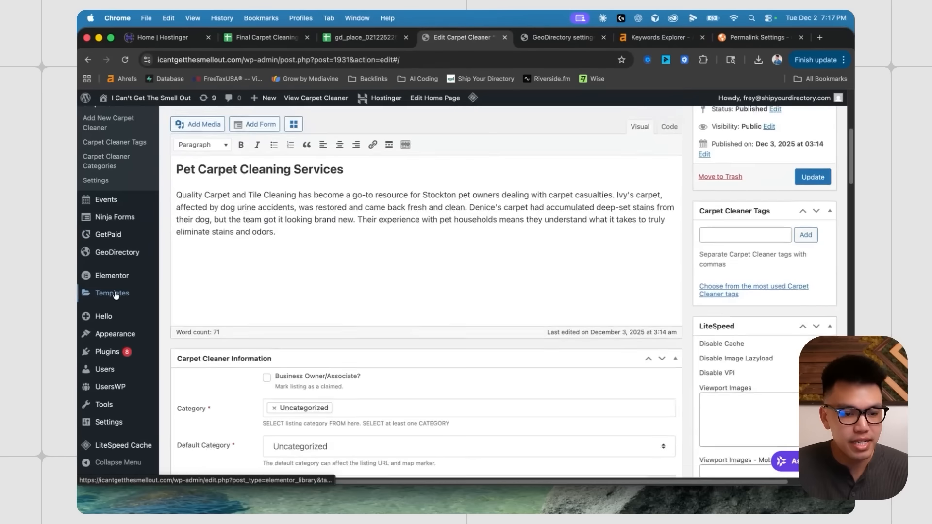
scroll(115, 295, "down", 2)
mouse_move(112, 337)
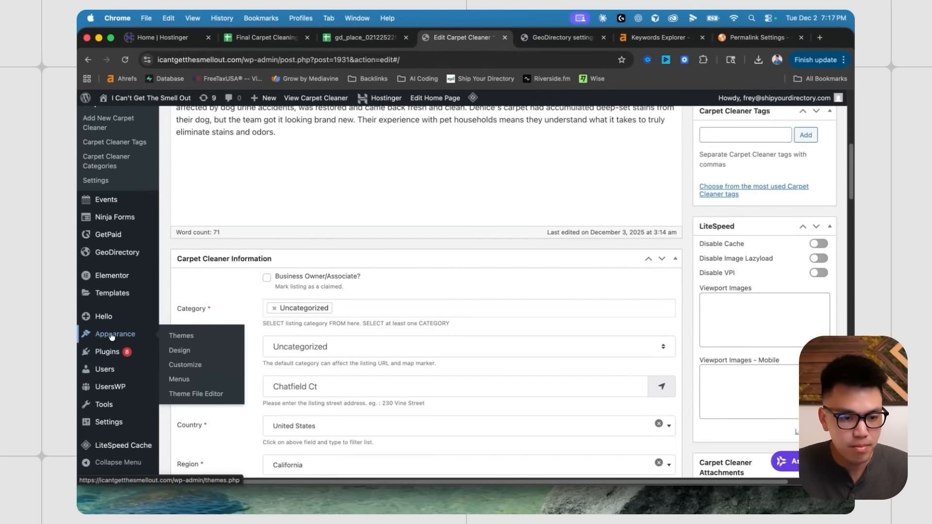
mouse_move(100, 422)
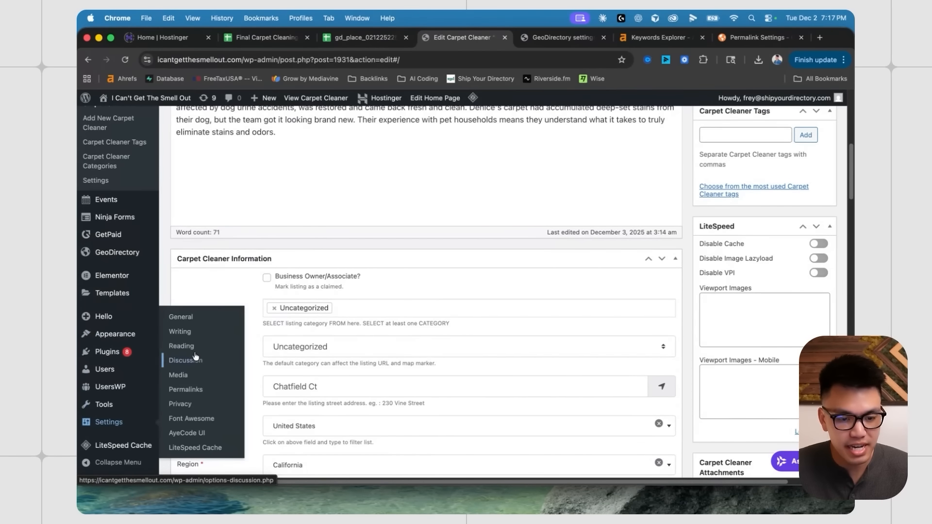
- Open Permalink Settings and look over the site's Permalink structure
left_click(182, 394)
scroll(222, 312, "down", 4)
scroll(213, 214, "up", 1)
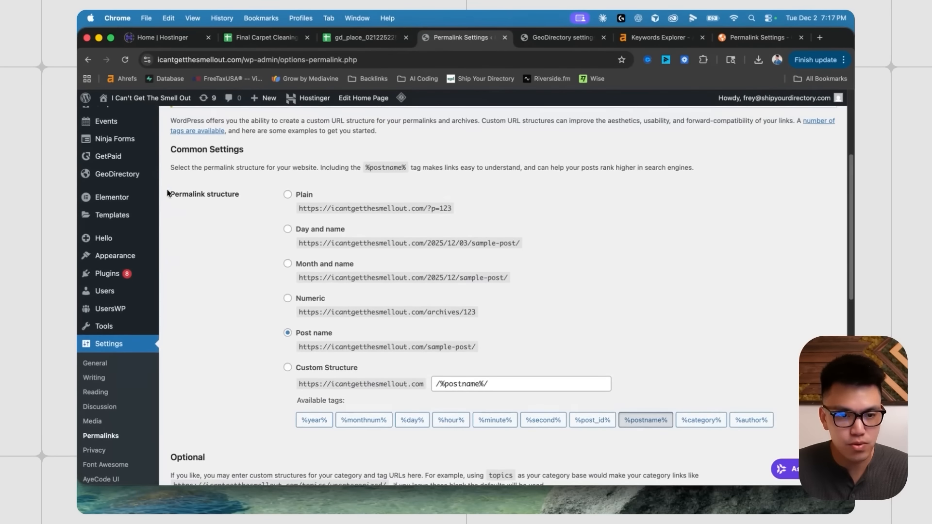
left_click_drag(168, 194, 271, 195)
left_click(224, 197)
scroll(221, 273, "down", 7)
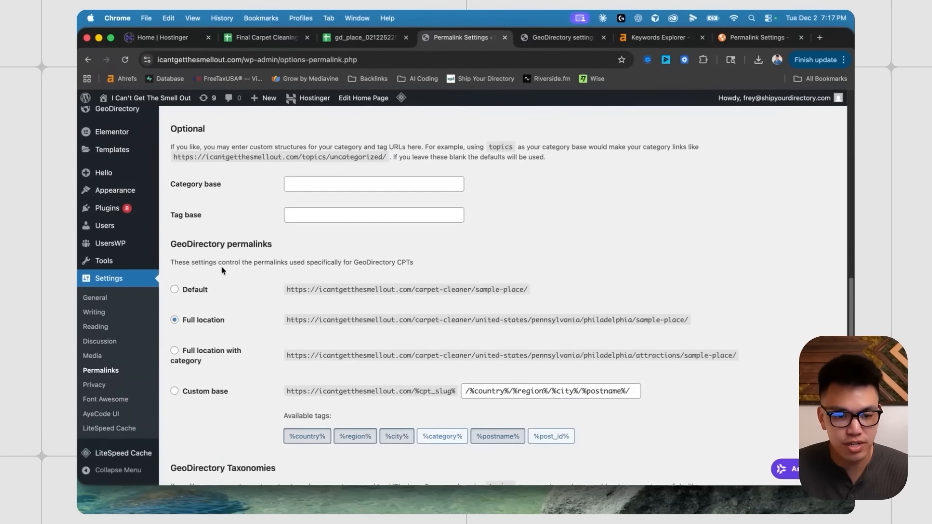
scroll(223, 271, "up", 5)
scroll(221, 252, "down", 6)
scroll(218, 233, "up", 3)
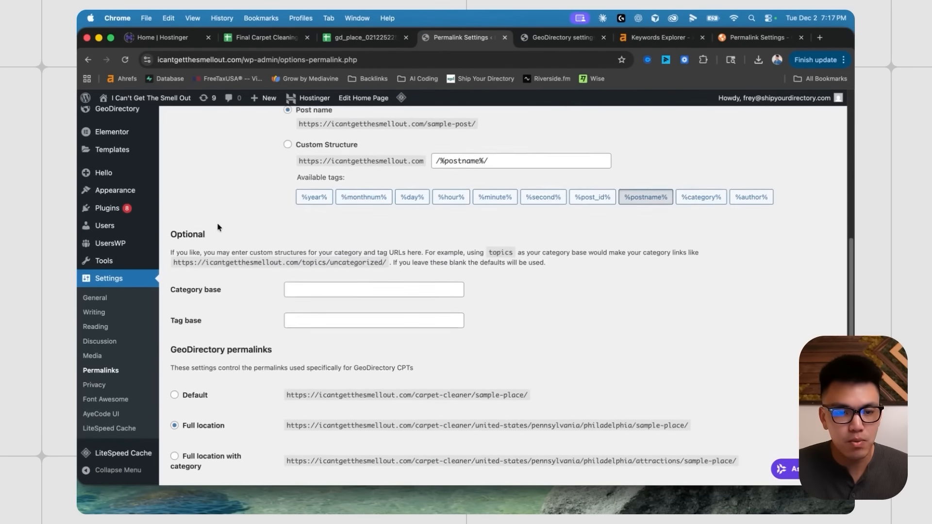
scroll(219, 227, "down", 4)
- Compare the GeoDirectory example URLs, then switch listing permalinks from Full location to Custom base
left_click_drag(173, 166, 287, 171)
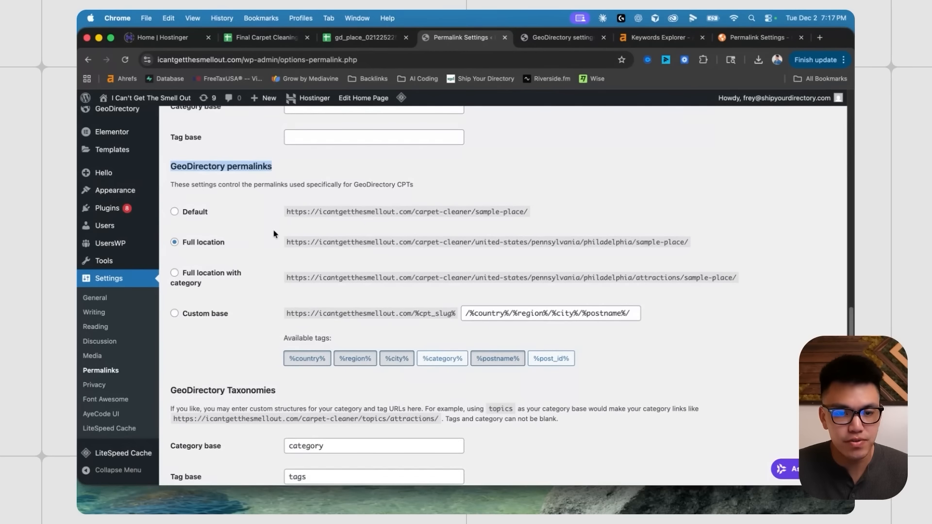
left_click(337, 243)
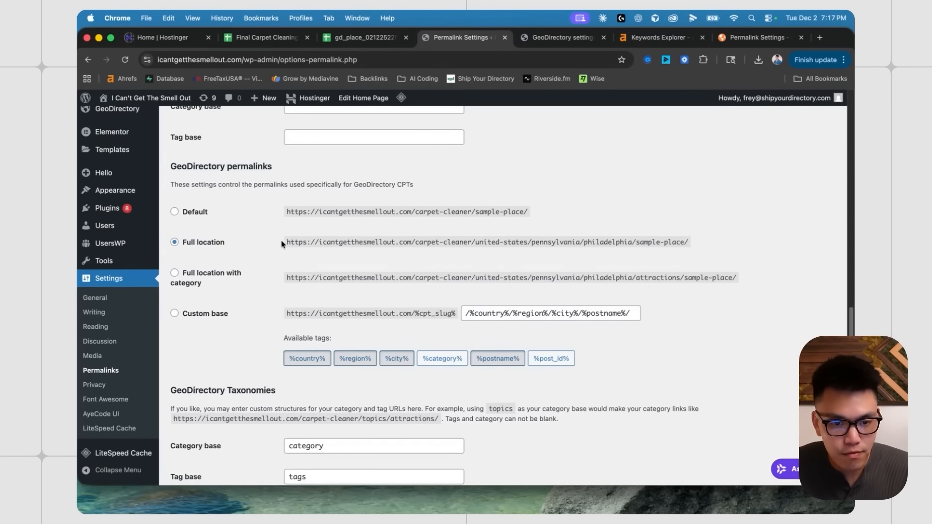
left_click_drag(282, 243, 695, 244)
left_click(510, 238)
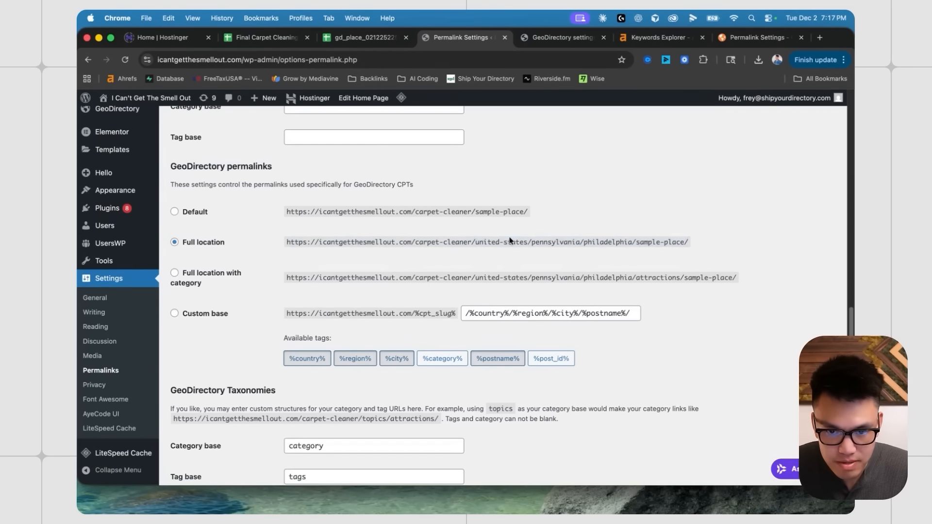
scroll(425, 238, "down", 1)
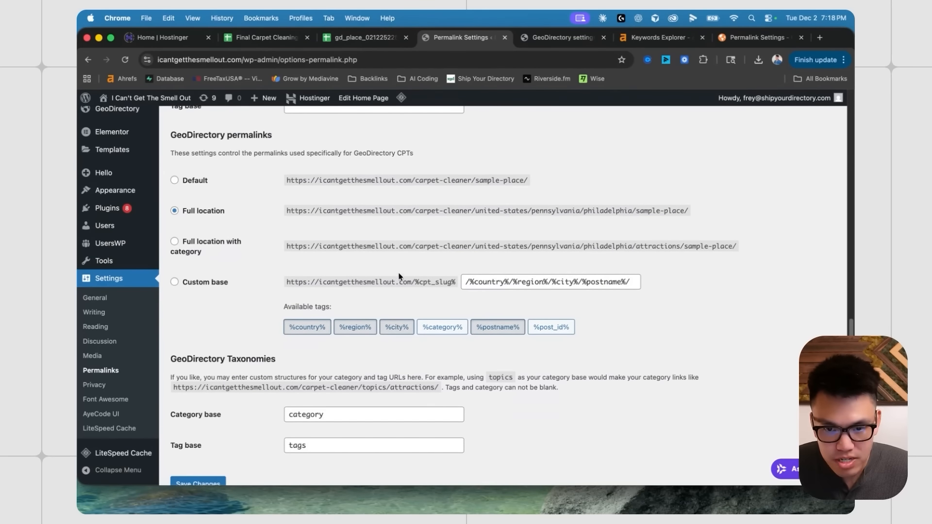
left_click_drag(305, 179, 524, 184)
left_click(407, 210)
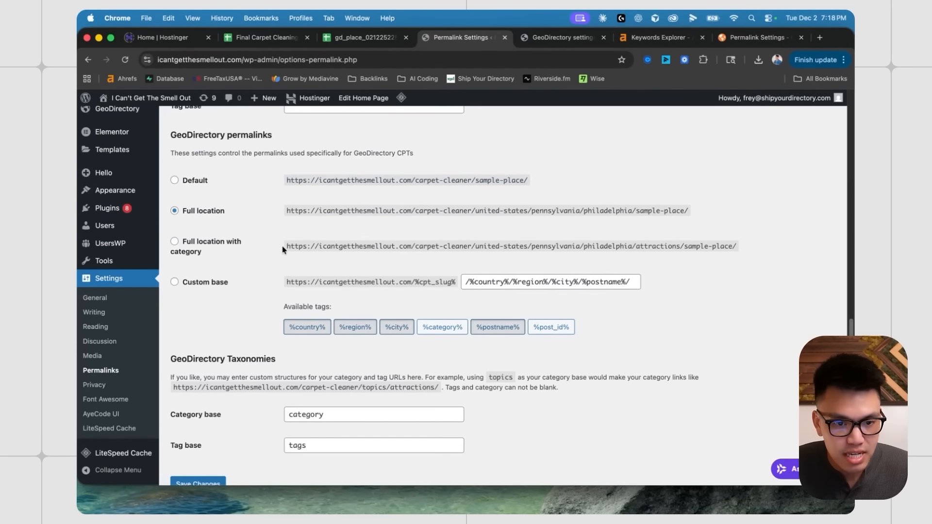
left_click_drag(286, 248, 746, 246)
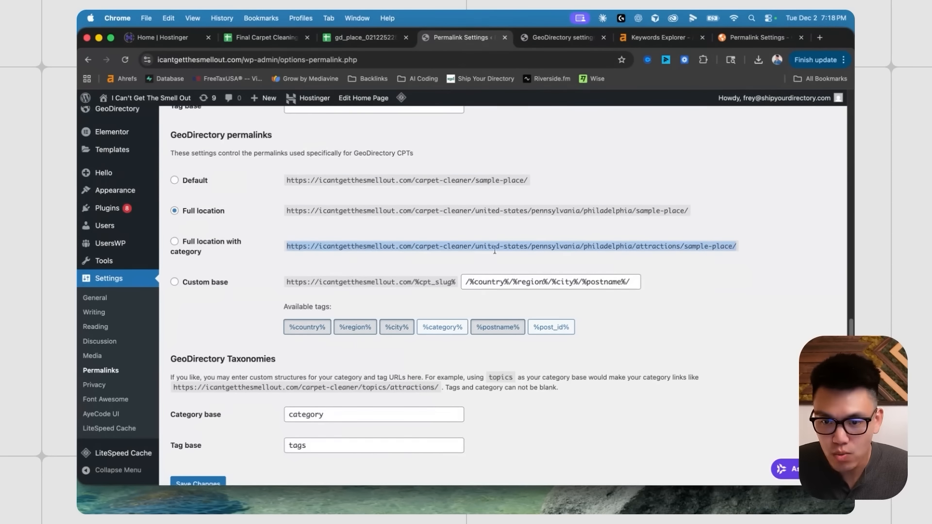
left_click(174, 282)
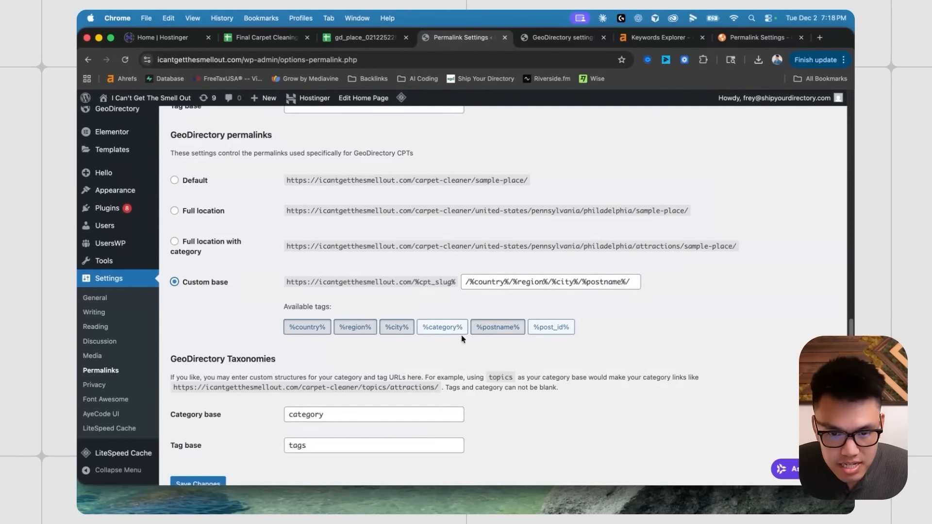
- Replace the GeoDirectory custom base with /%region%/%city%/%postname%/ and save the permalink settings
triple_click(545, 281)
key("BackSpace")
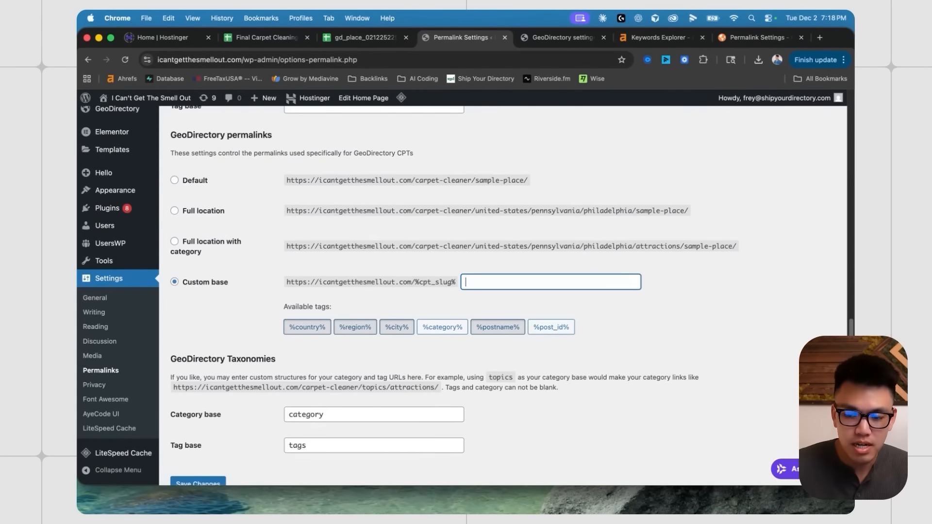
left_click(491, 333)
left_click(488, 332)
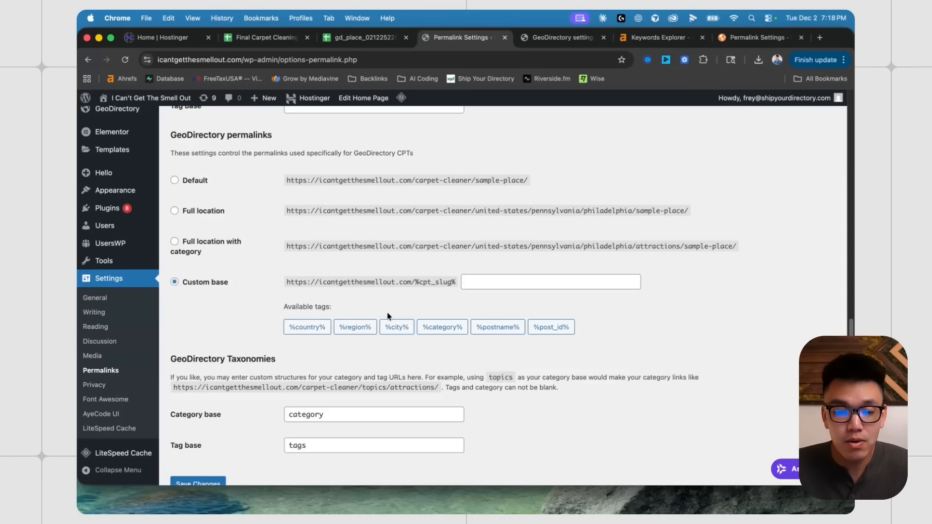
left_click(367, 323)
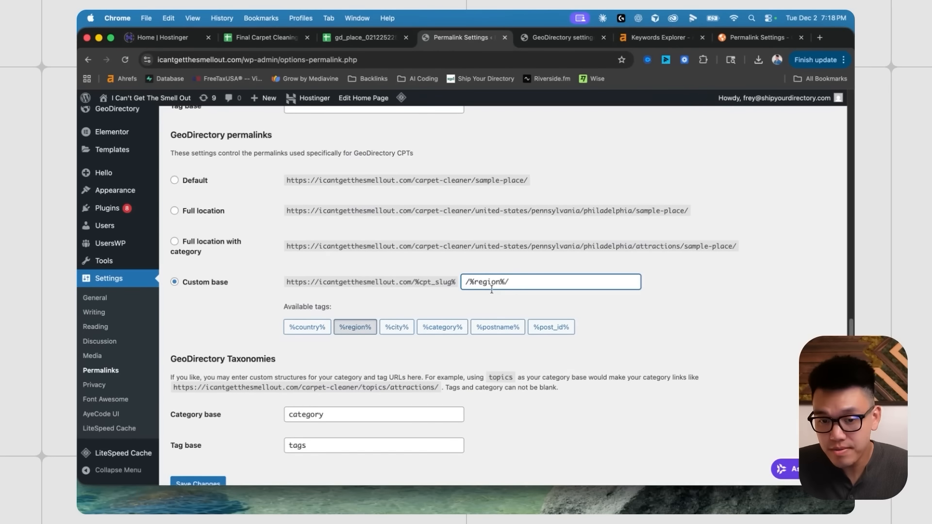
left_click(396, 326)
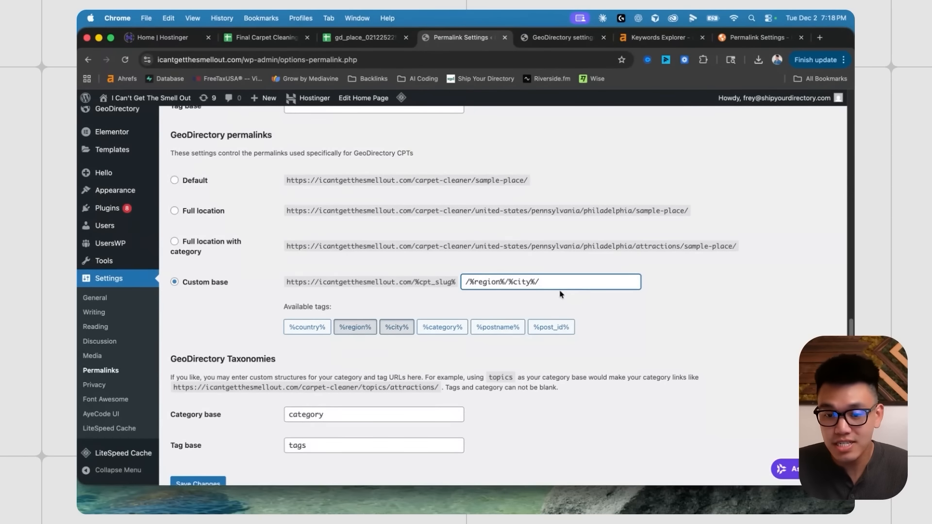
left_click(502, 328)
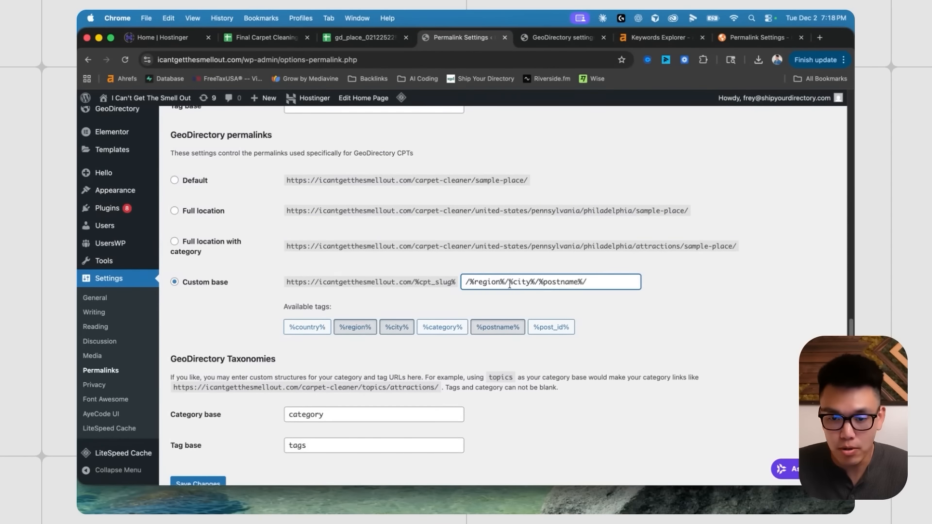
scroll(364, 304, "down", 1)
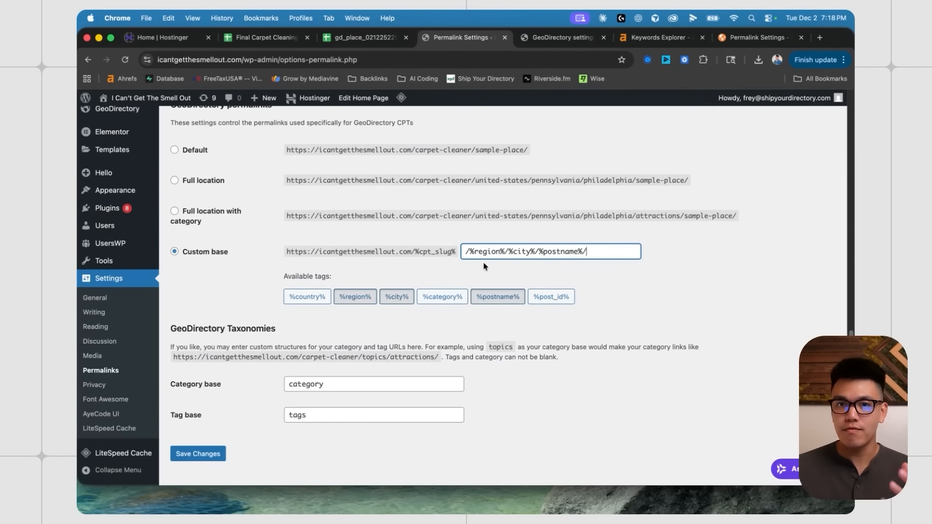
left_click(450, 270)
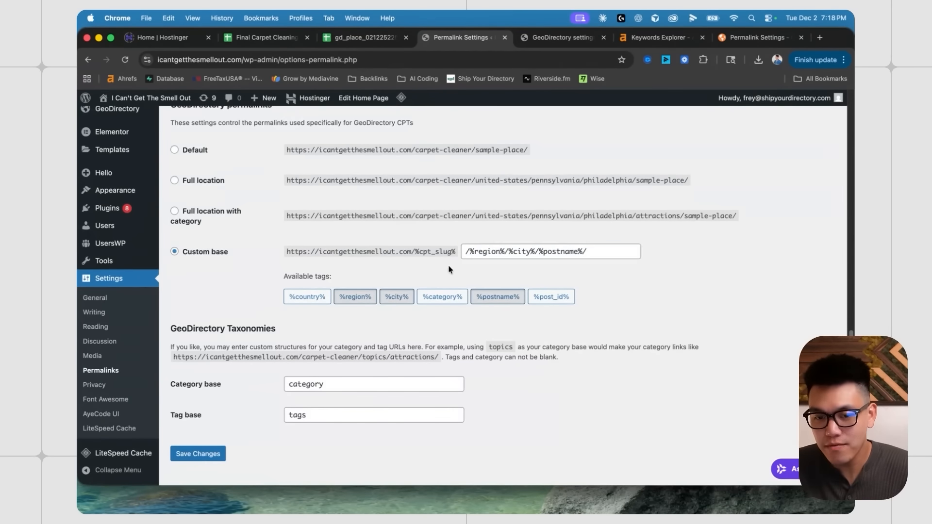
left_click(199, 453)
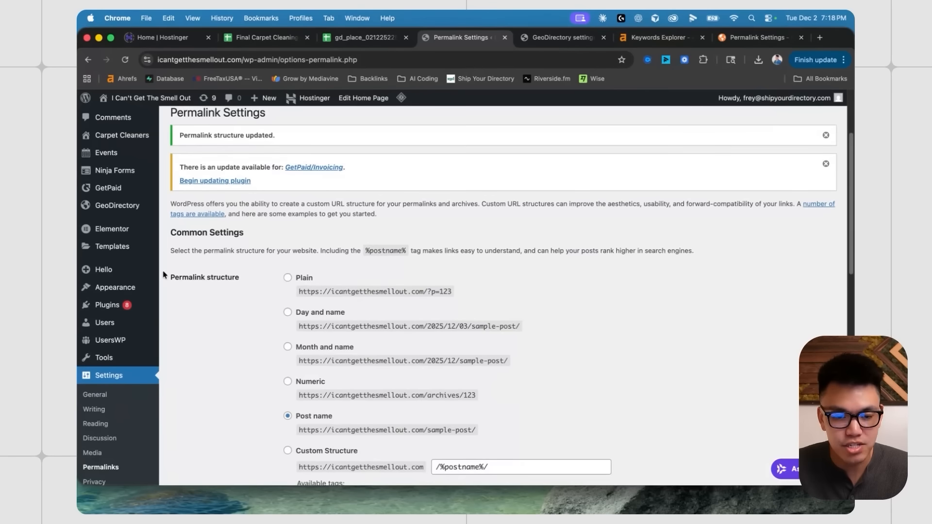
scroll(118, 202, "up", 3)
- Open the Quality Carpet and Tile Cleaning listing from the carpet cleaner listings for editing
left_click(176, 235)
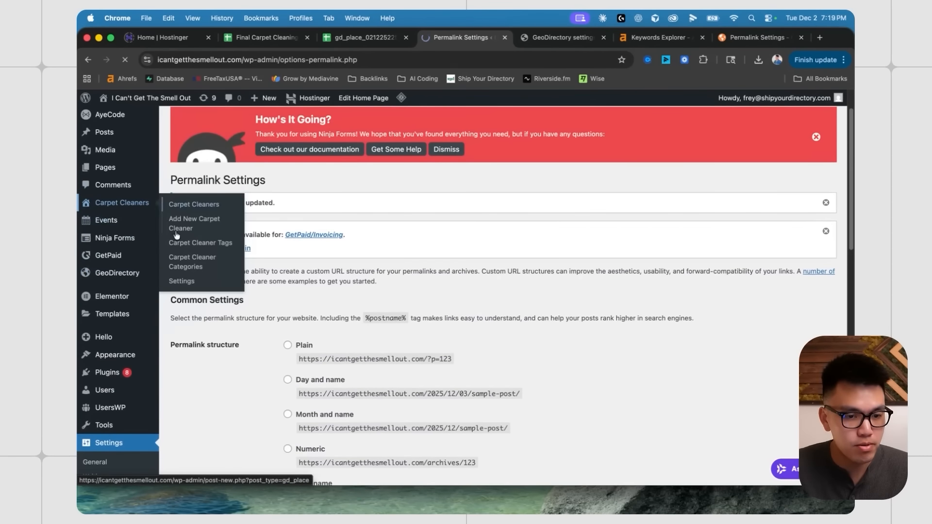
scroll(214, 316, "down", 2)
left_click(215, 318)
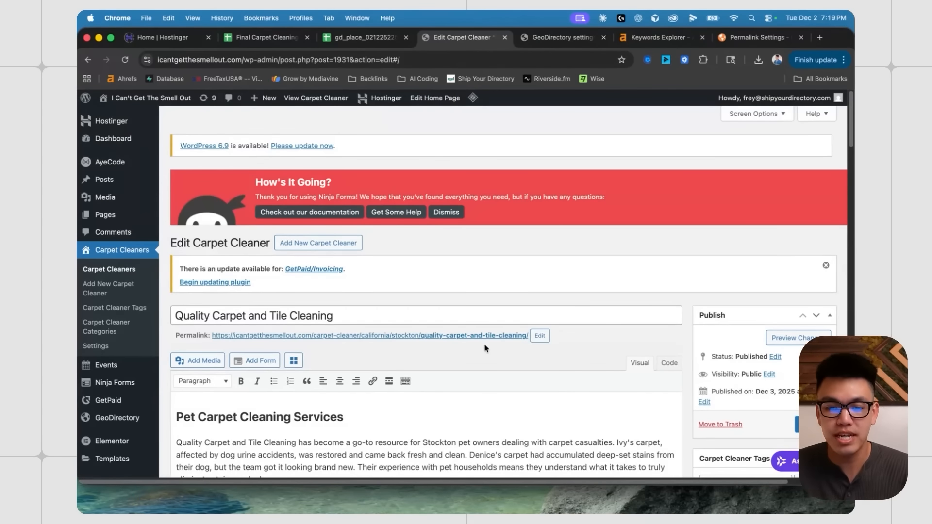
- View the listing's live page at its new region/city/postname permalink
left_click(470, 336)
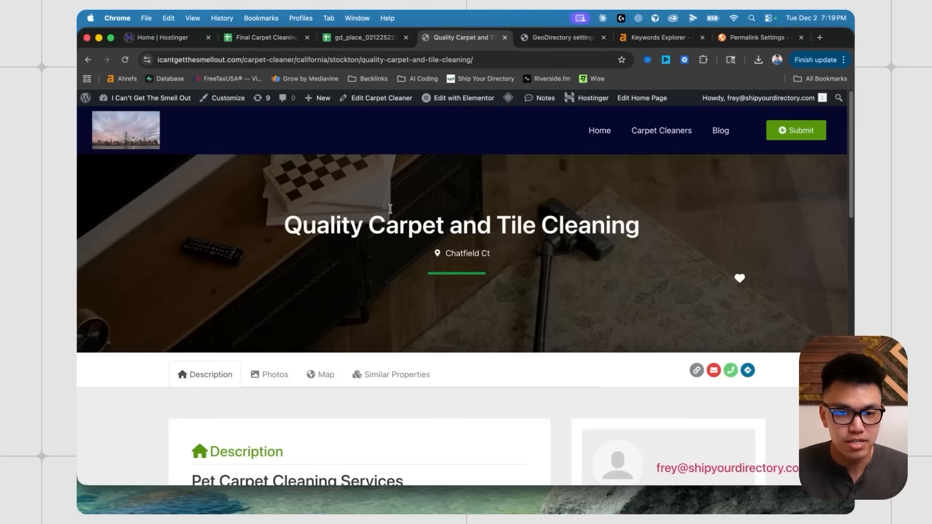
scroll(339, 231, "down", 3)
scroll(339, 232, "down", 2)
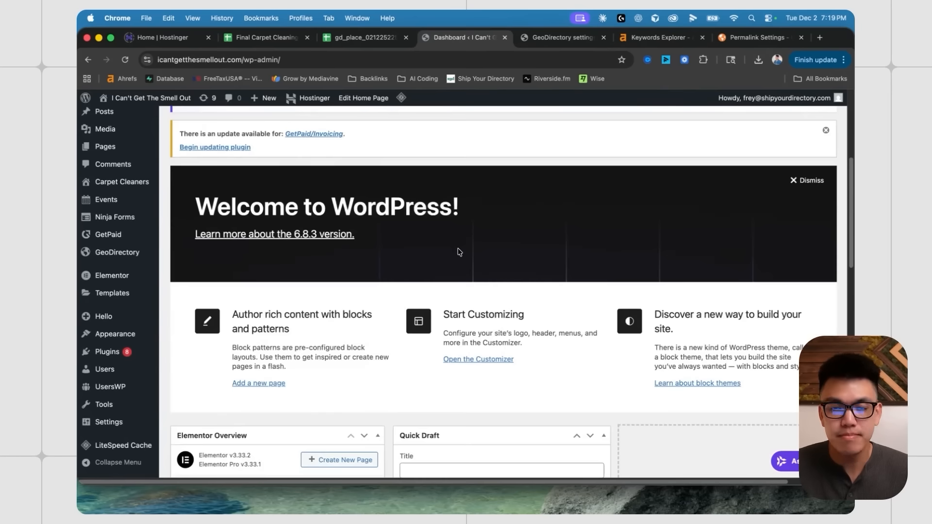
scroll(333, 291, "down", 5)
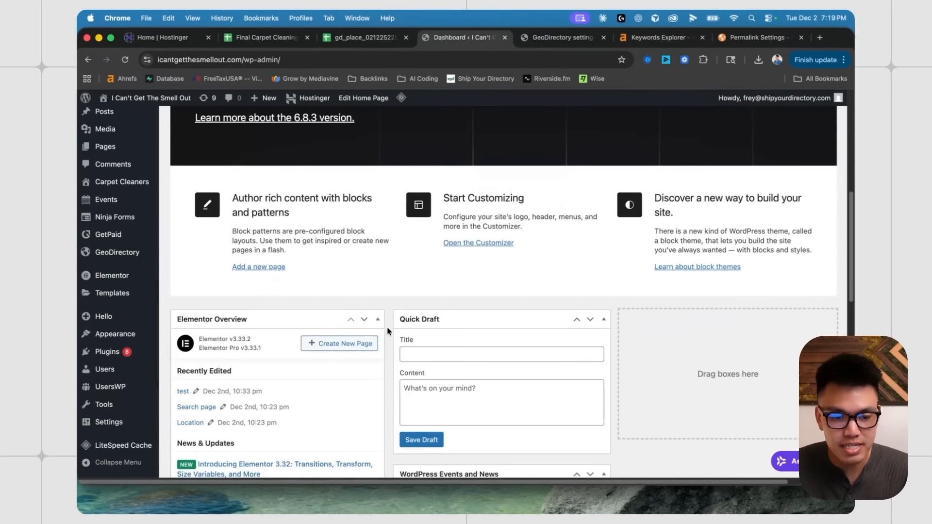
scroll(167, 292, "down", 5)
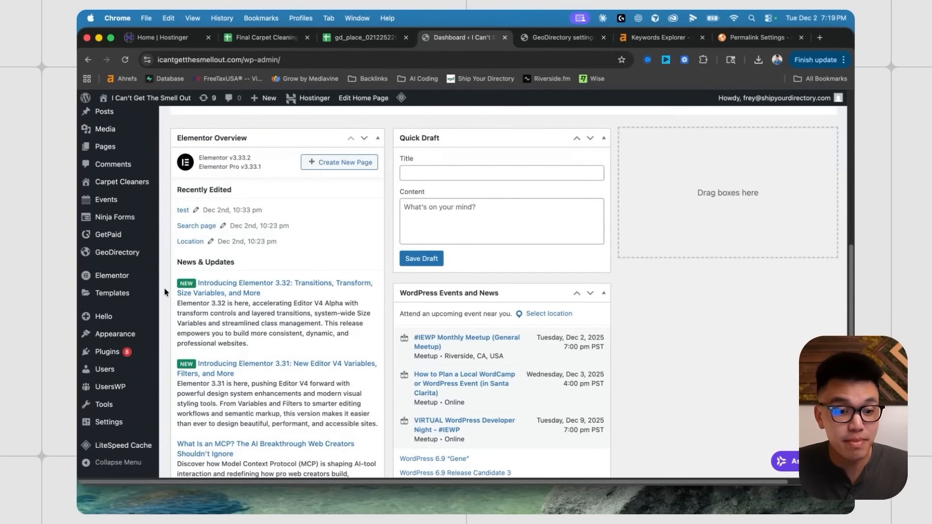
scroll(165, 292, "down", 1)
mouse_move(111, 293)
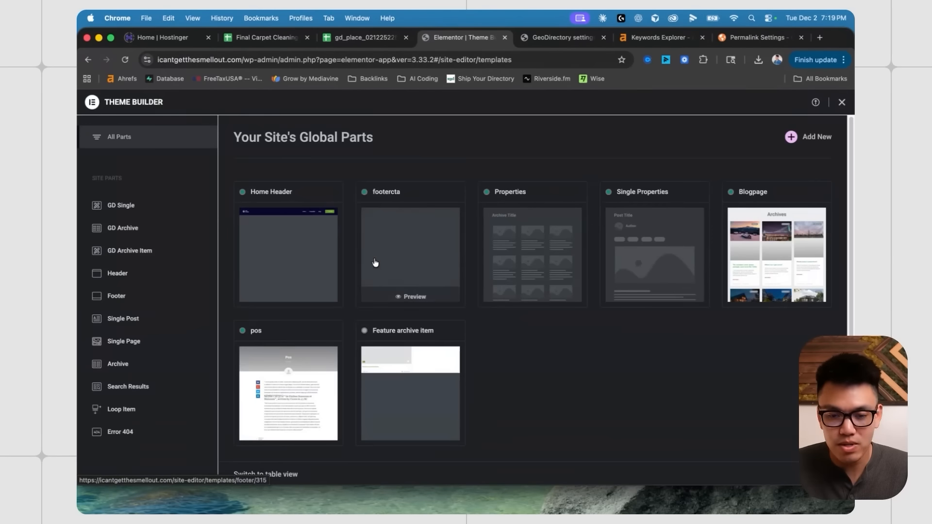
- Open the Single Properties template from GD Single in the Elementor editor
left_click(150, 208)
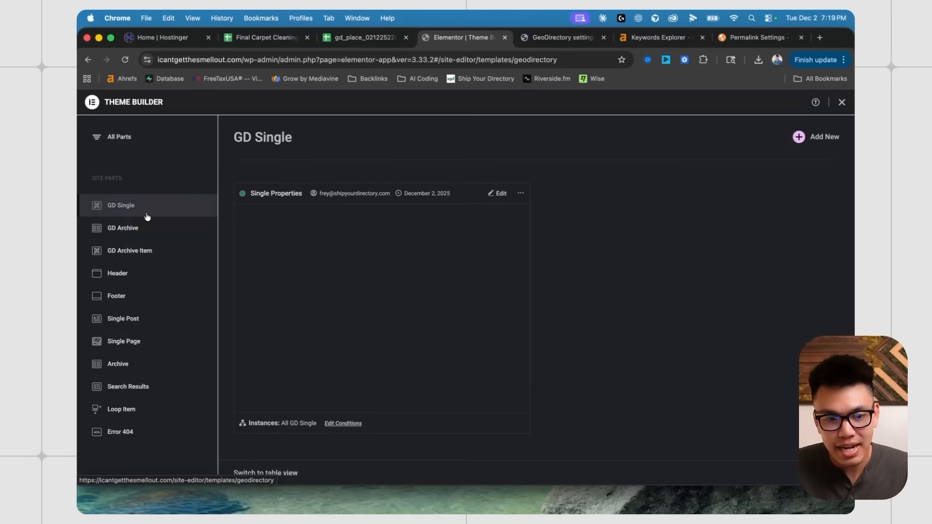
left_click(494, 197)
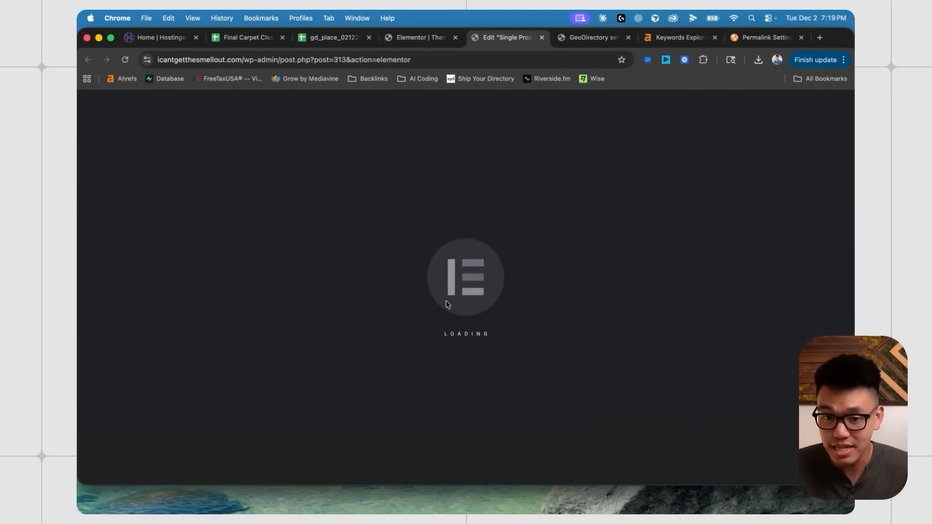
scroll(424, 260, "down", 5)
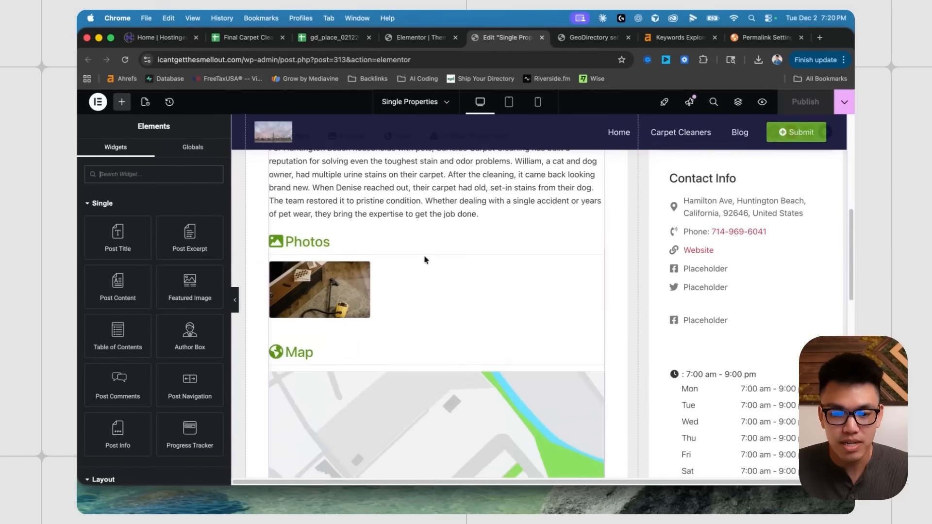
scroll(437, 310, "down", 3)
scroll(436, 311, "up", 6)
- Inspect the GD Single Tabs widget settings, then show the GD Archive templates
right_click(306, 340)
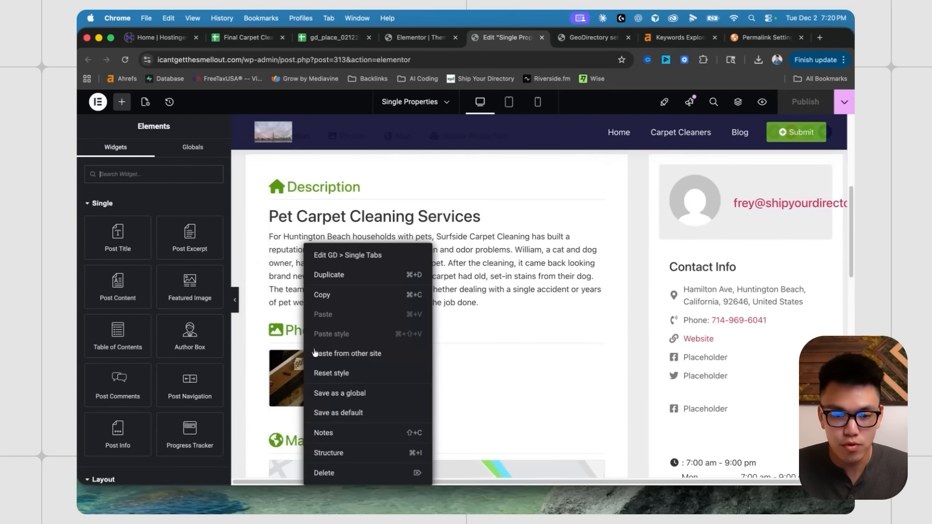
left_click(348, 255)
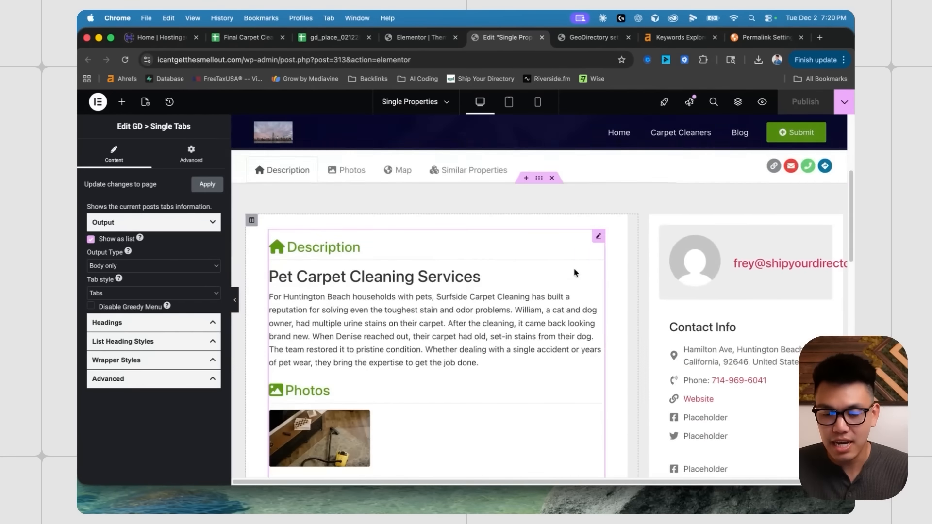
left_click(420, 37)
left_click(153, 233)
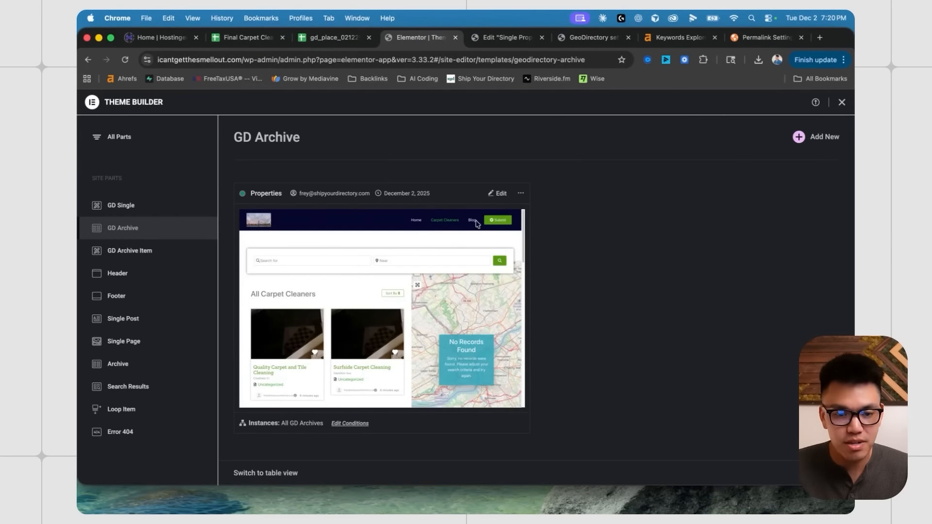
- Open the Properties archive and Feature archive item templates for editing
left_click(499, 193)
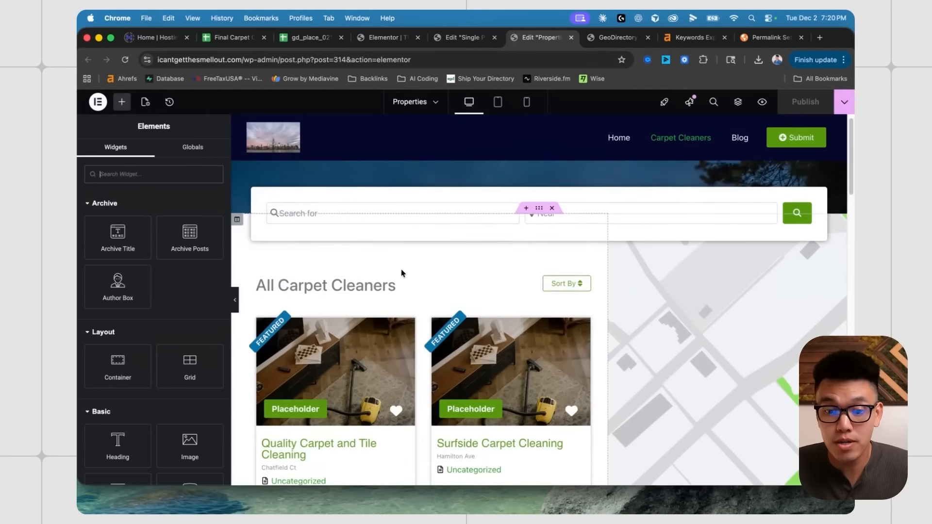
scroll(410, 296, "down", 3)
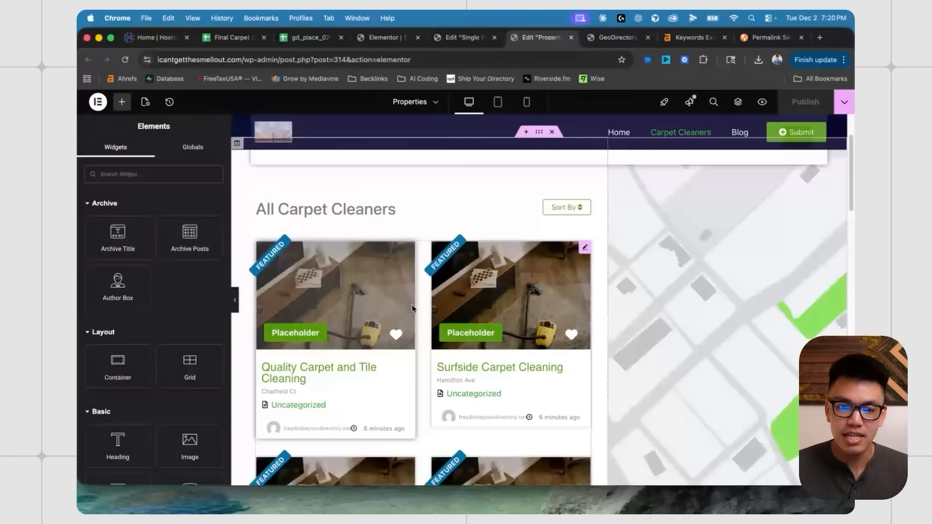
scroll(412, 308, "down", 2)
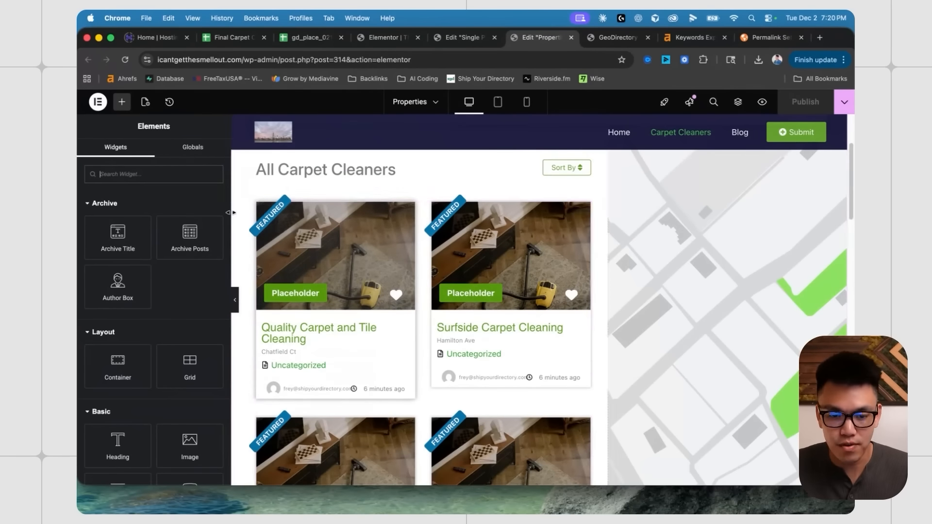
scroll(278, 252, "down", 2)
scroll(402, 278, "down", 2)
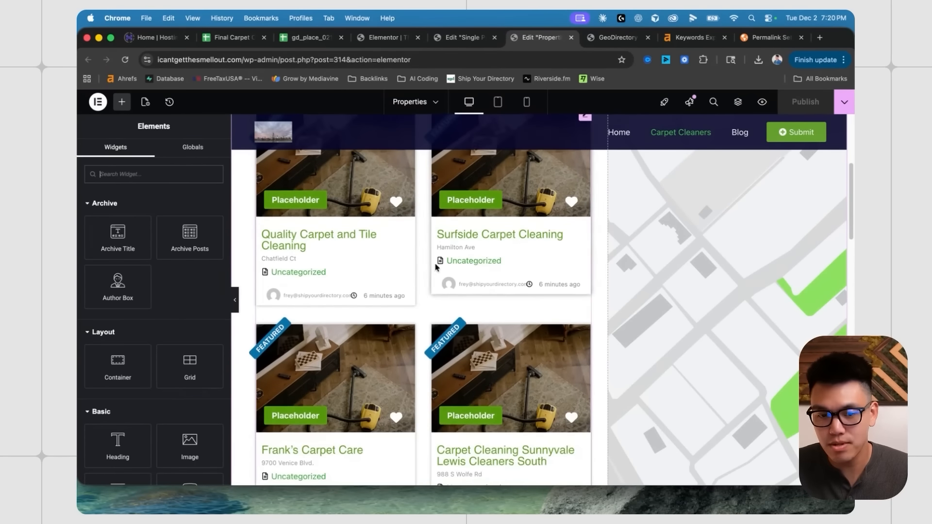
scroll(365, 256, "up", 5)
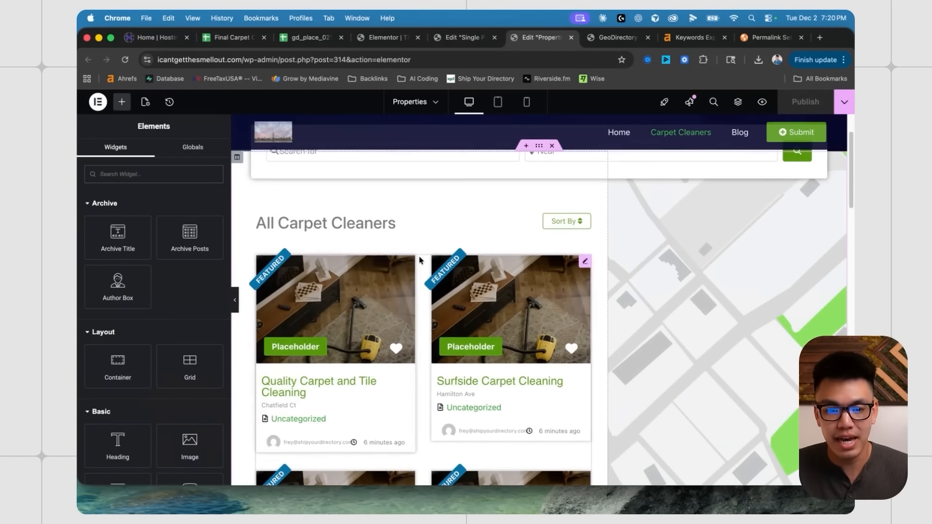
left_click(388, 37)
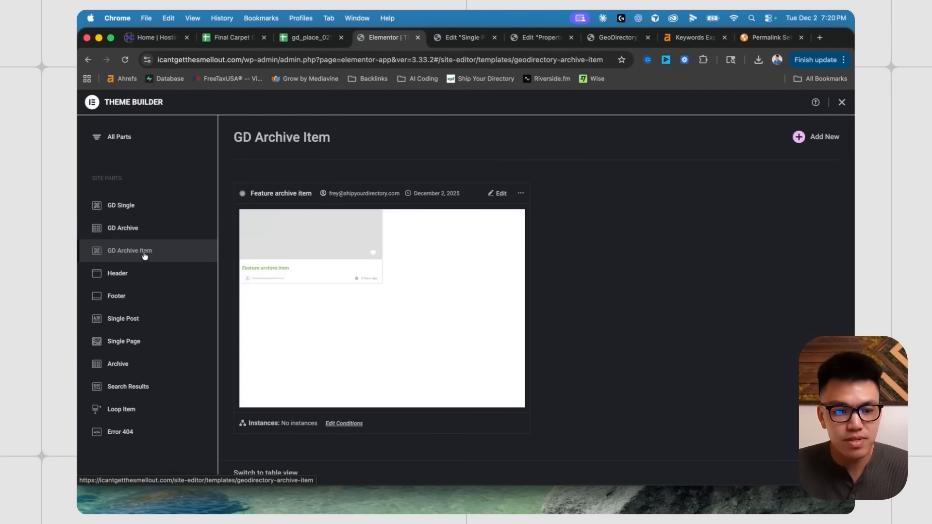
left_click(506, 195, "super")
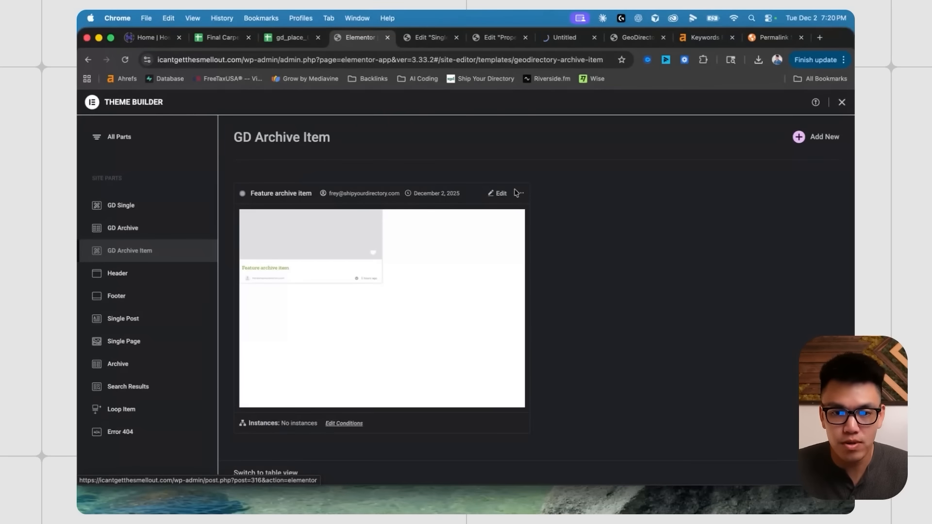
- Compare the Properties archive, Feature archive item and Single Properties templates across editor tabs
left_click(491, 41)
scroll(399, 304, "down", 2)
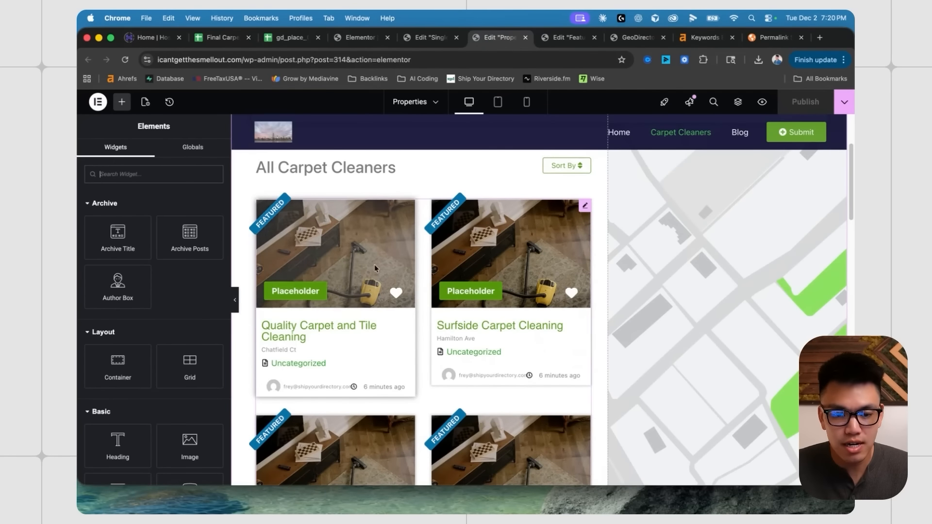
left_click(567, 38)
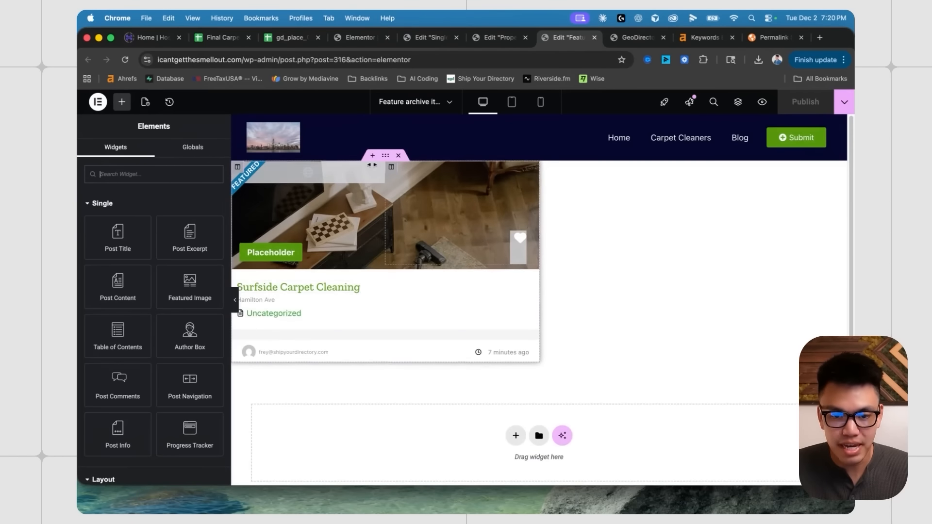
left_click(491, 37)
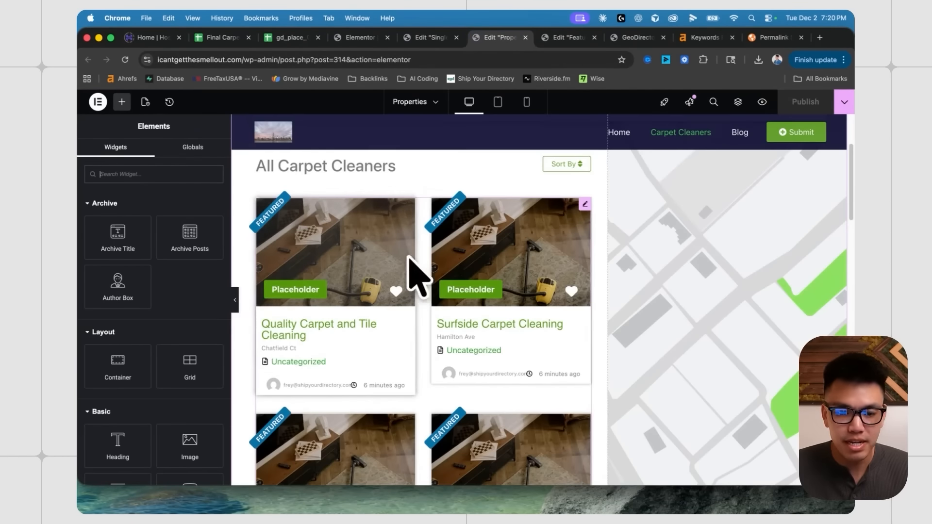
left_click(428, 37)
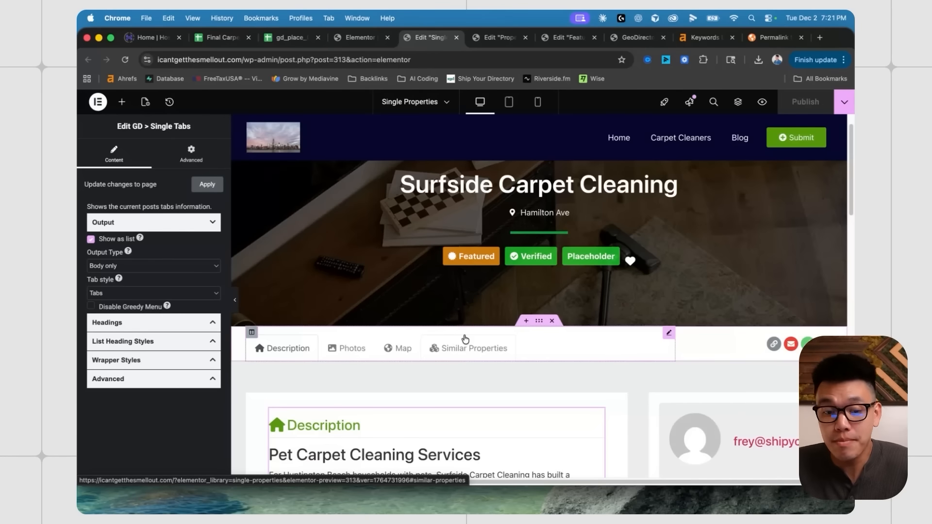
scroll(582, 297, "down", 1)
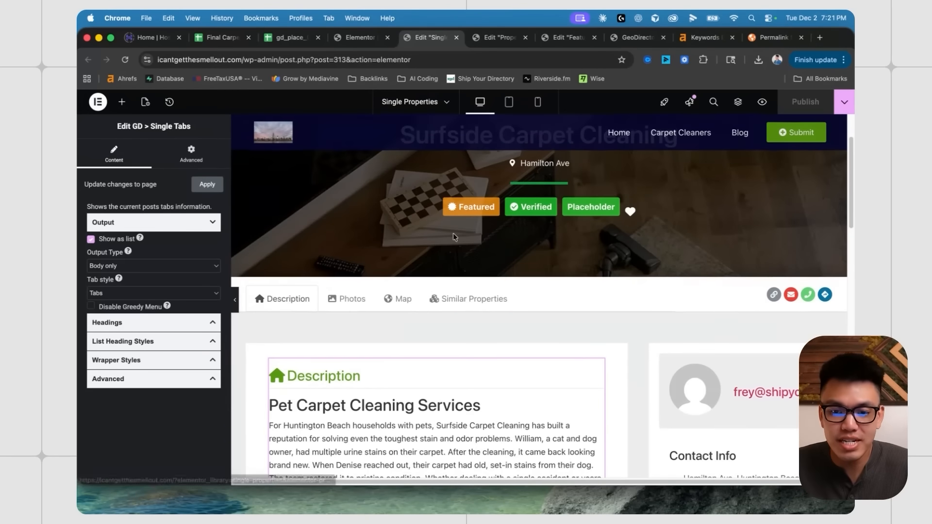
- Review the Single Properties template previewing Surfside Carpet Cleaning with list-style tabs
left_click(491, 41)
left_click(563, 39)
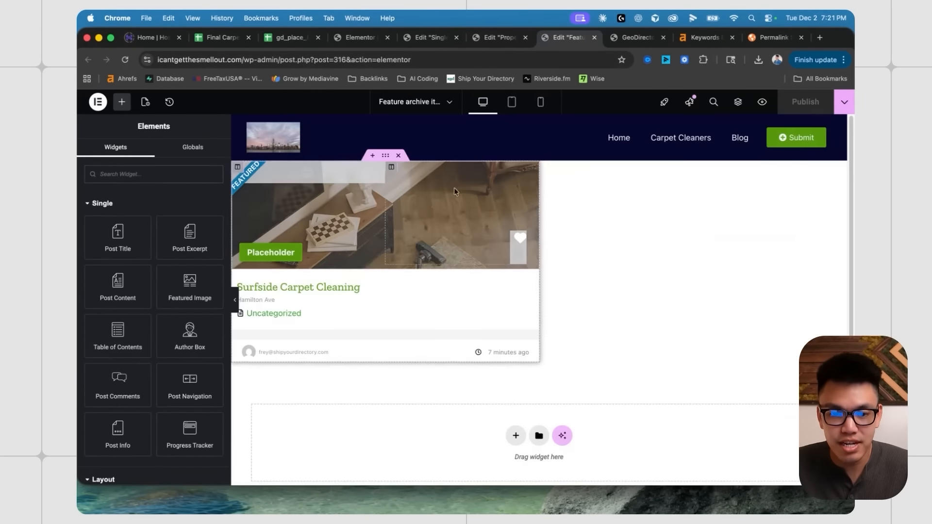
left_click(429, 39)
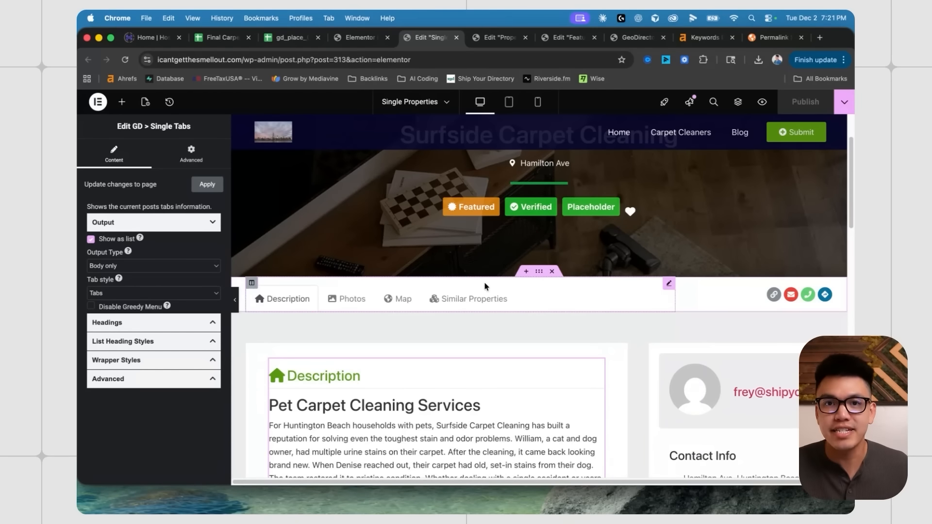
scroll(484, 286, "down", 5)
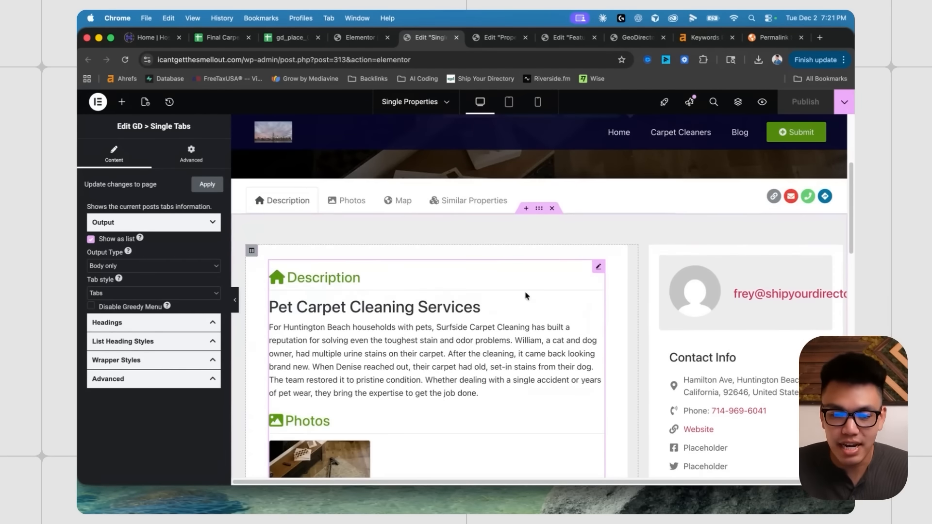
scroll(508, 321, "up", 2)
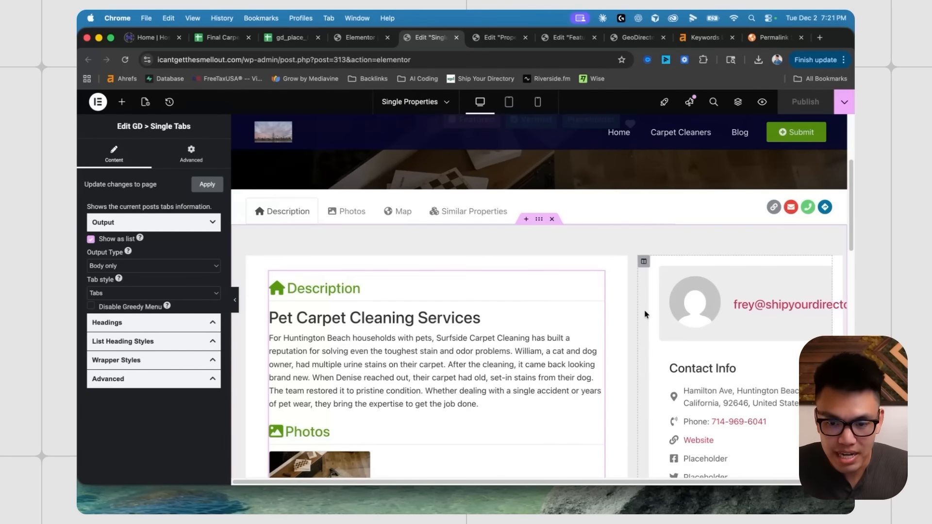
scroll(596, 302, "down", 2)
scroll(497, 263, "up", 6)
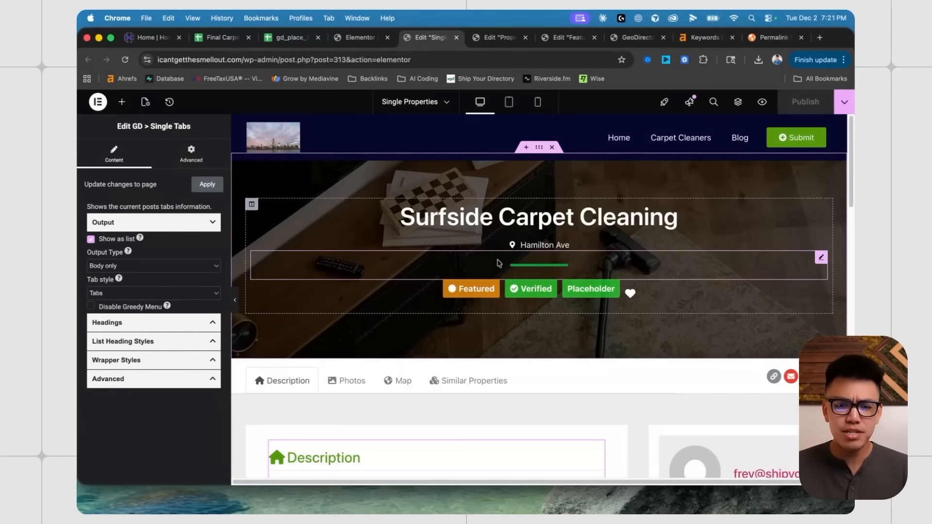
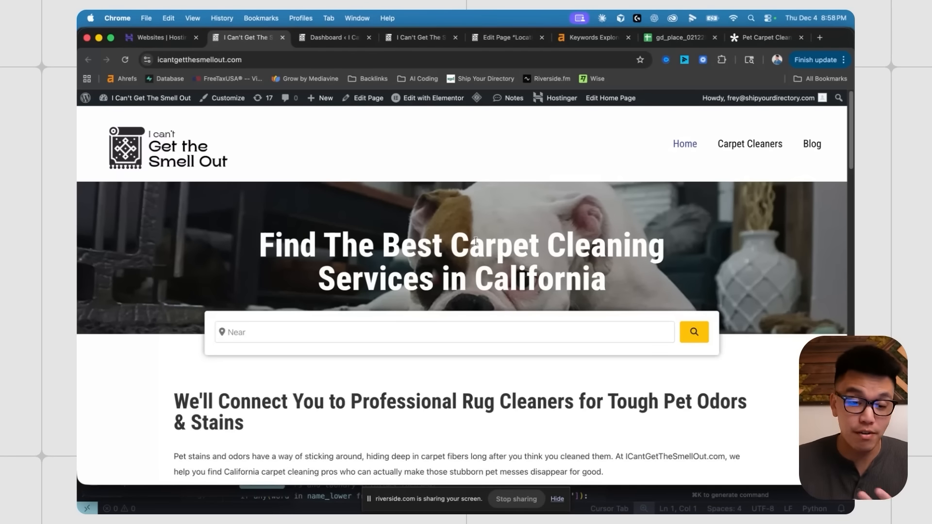
- Go from the live homepage via the Dashboard to Elementor's Theme Builder listing Home Header, footercta and Blogpage
scroll(470, 243, "down", 1)
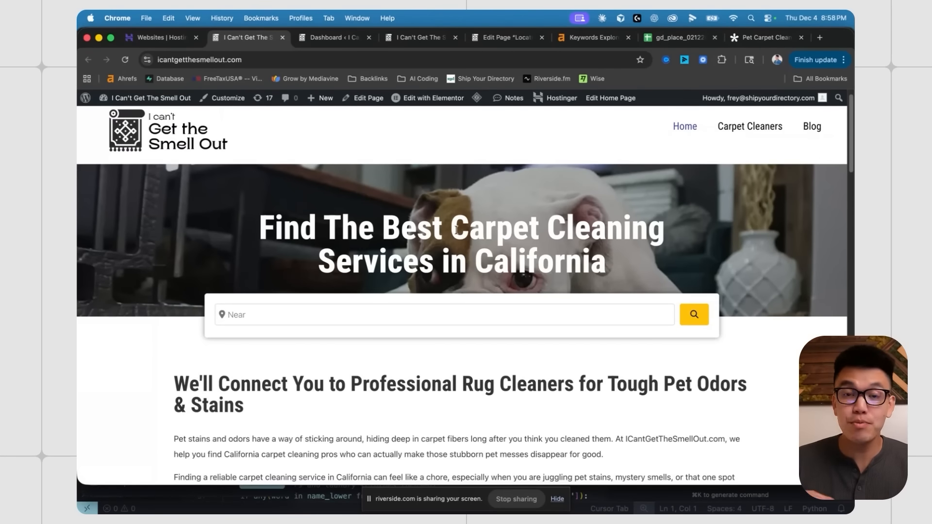
scroll(399, 203, "up", 1)
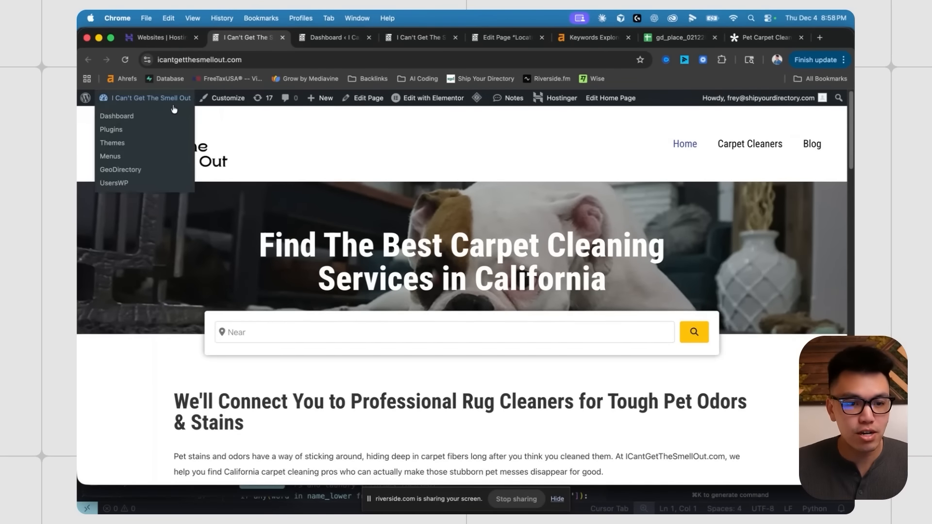
left_click(172, 102, "super")
left_click(317, 39)
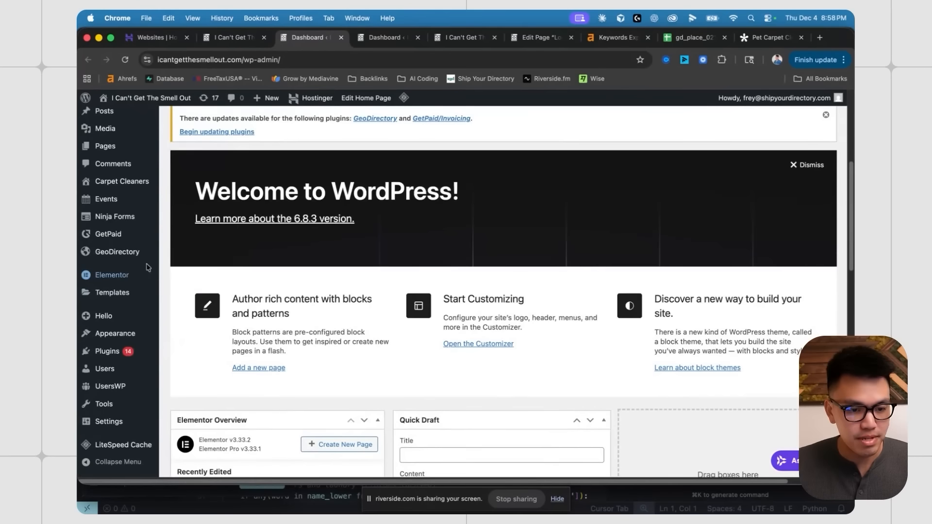
scroll(168, 267, "down", 5)
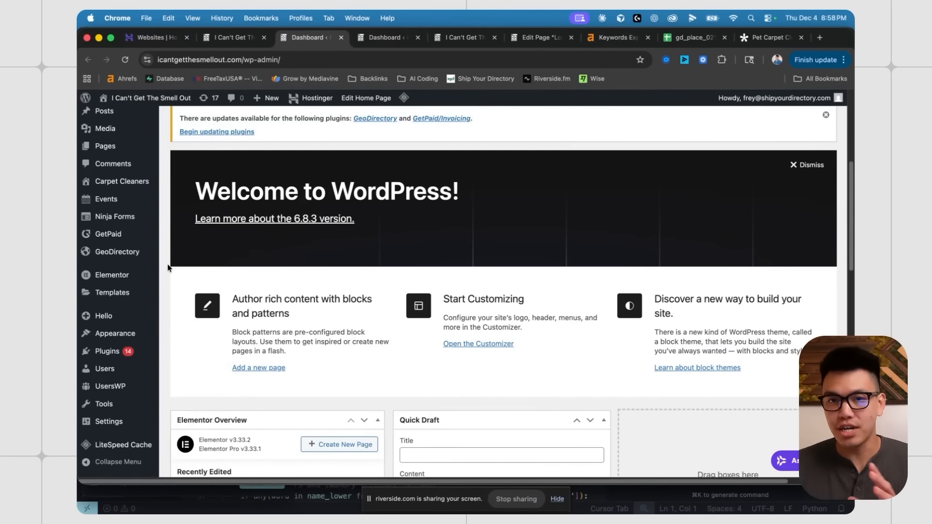
mouse_move(124, 295)
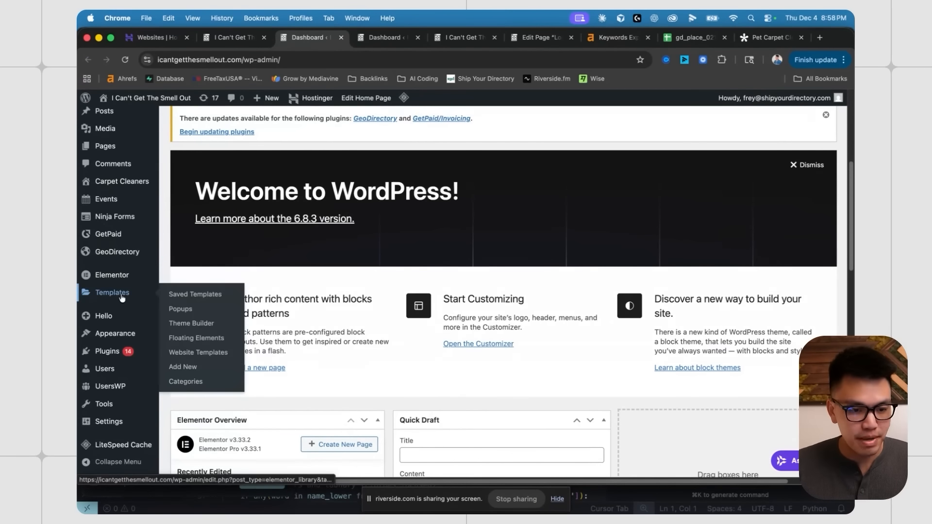
left_click(180, 323, "super")
left_click(361, 42)
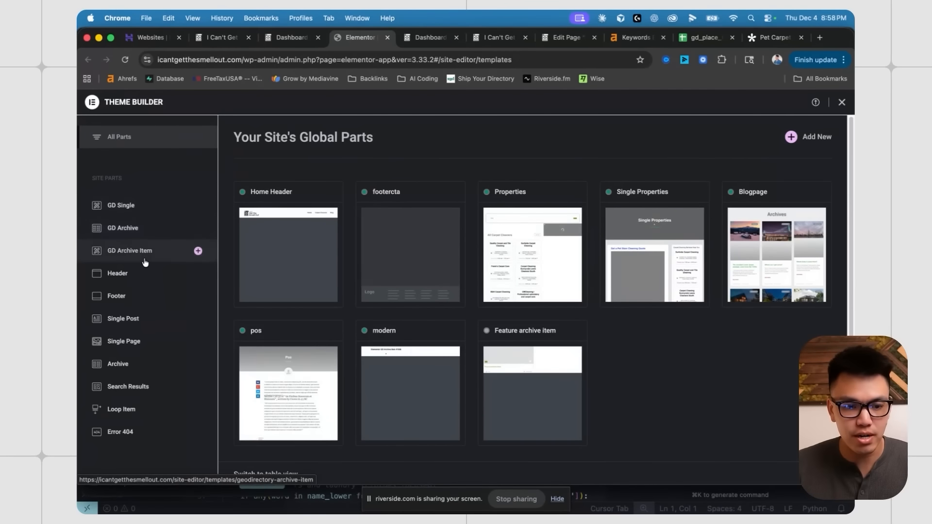
- Open the Single Properties template under GD Single in the Elementor editor
left_click(144, 211)
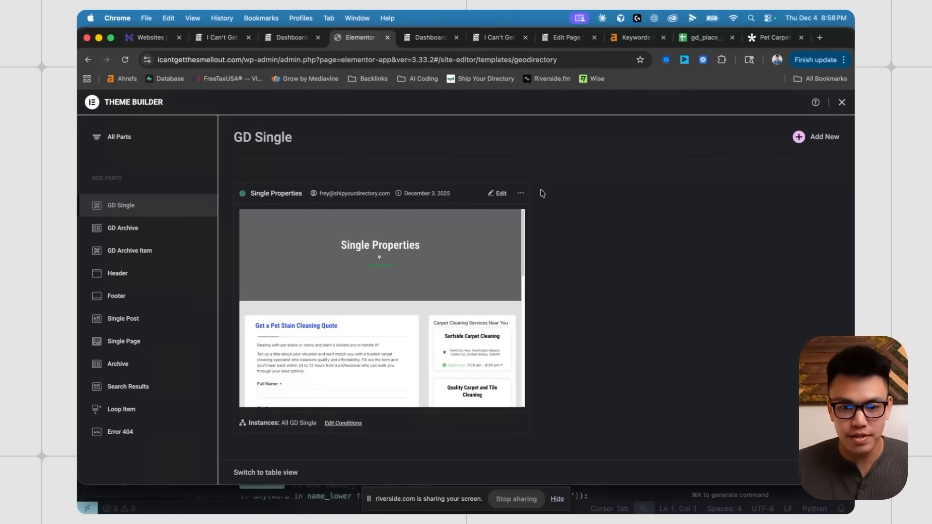
left_click(505, 194, "super")
left_click(390, 39)
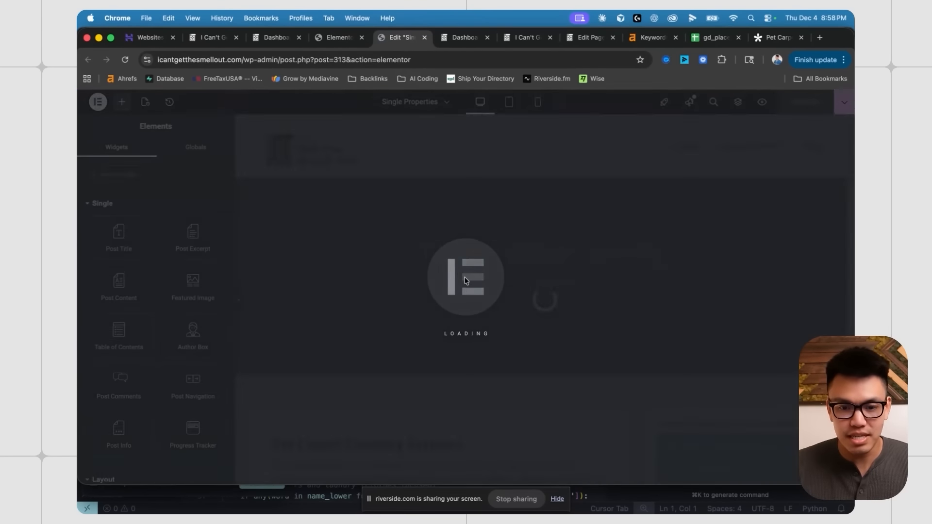
scroll(600, 329, "down", 5)
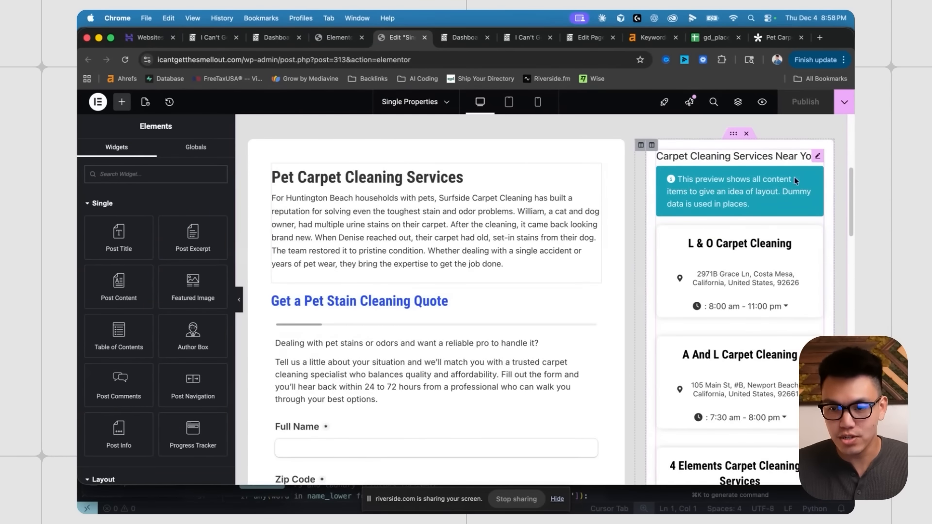
- Select the nearby listings widget and look through its settings and the pet stain quote form
left_click(817, 155)
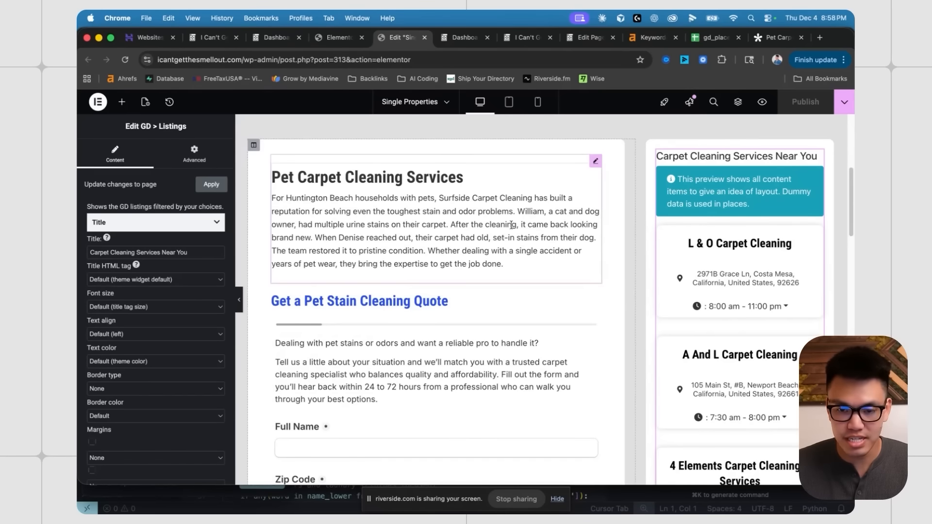
scroll(388, 236, "down", 3)
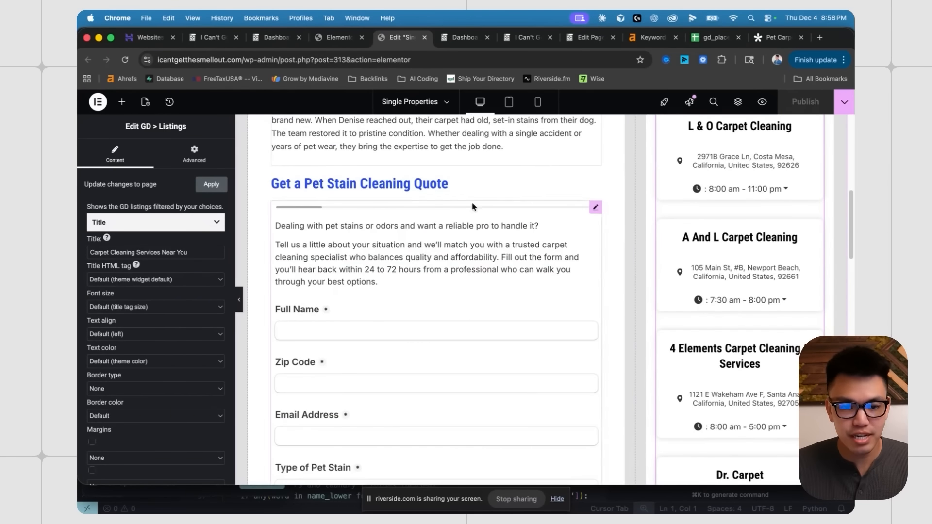
scroll(407, 257, "down", 7)
scroll(428, 277, "up", 5)
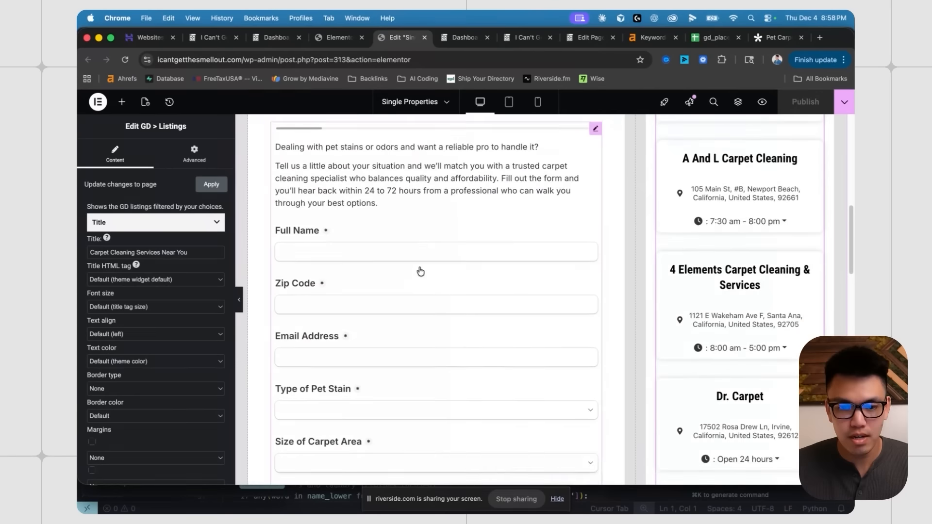
scroll(648, 244, "up", 1)
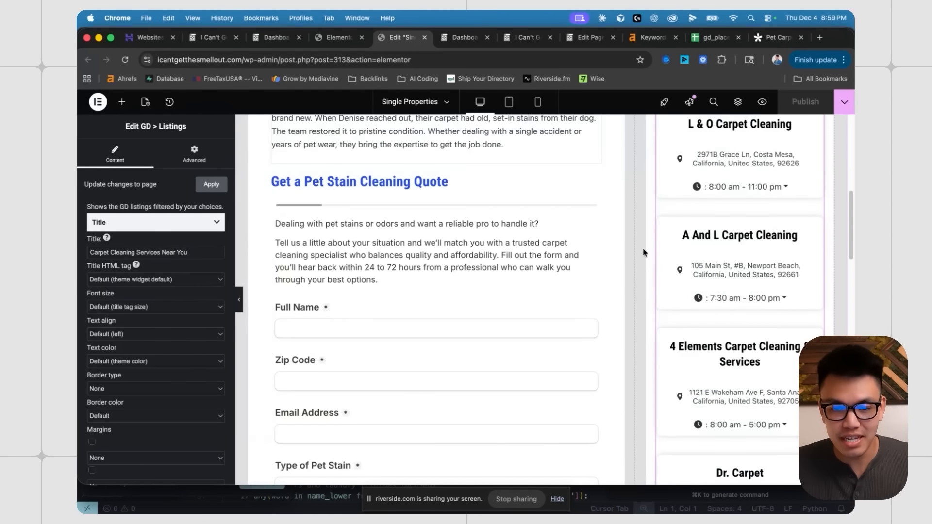
scroll(631, 256, "down", 1)
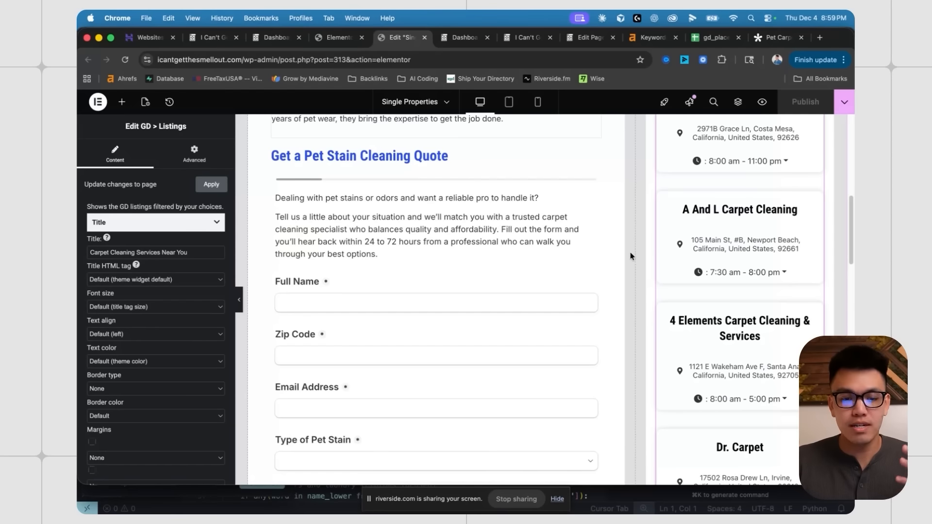
scroll(442, 284, "down", 1)
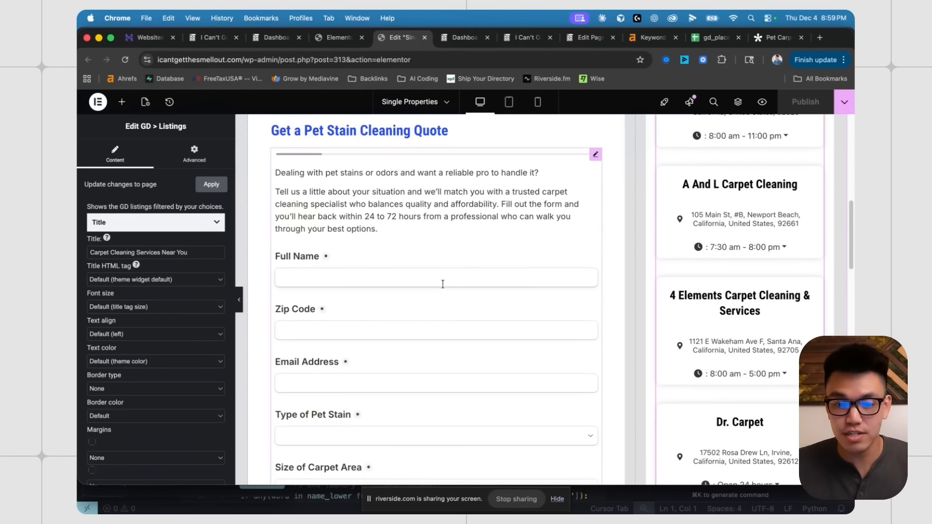
scroll(443, 291, "up", 1)
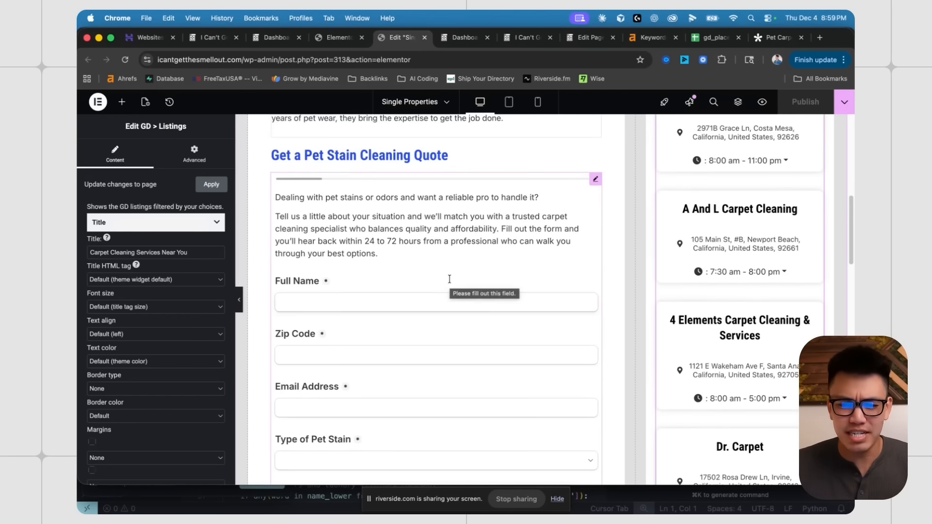
scroll(455, 266, "down", 1)
scroll(486, 266, "down", 1)
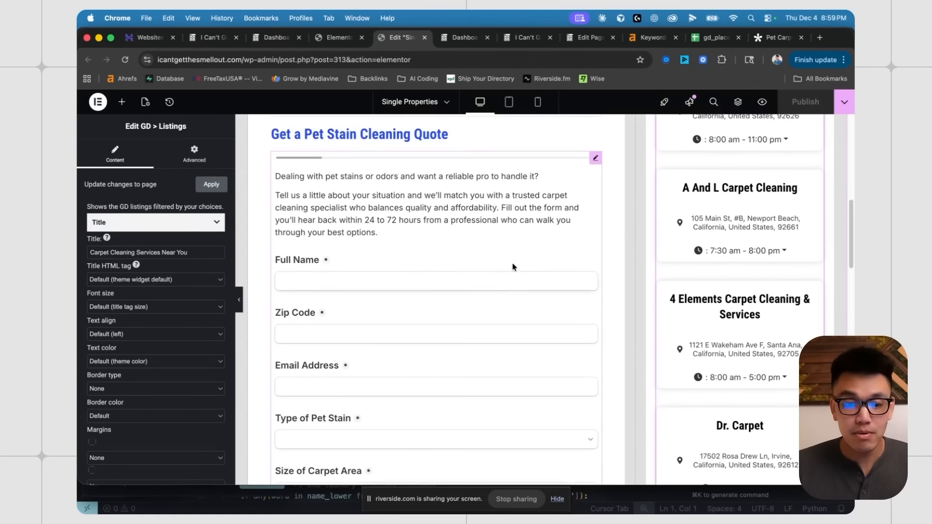
- Close the Tally embed panel, check the Pet Carpet Cleaning summary shows no responses, then return to Elementor
left_click(776, 37)
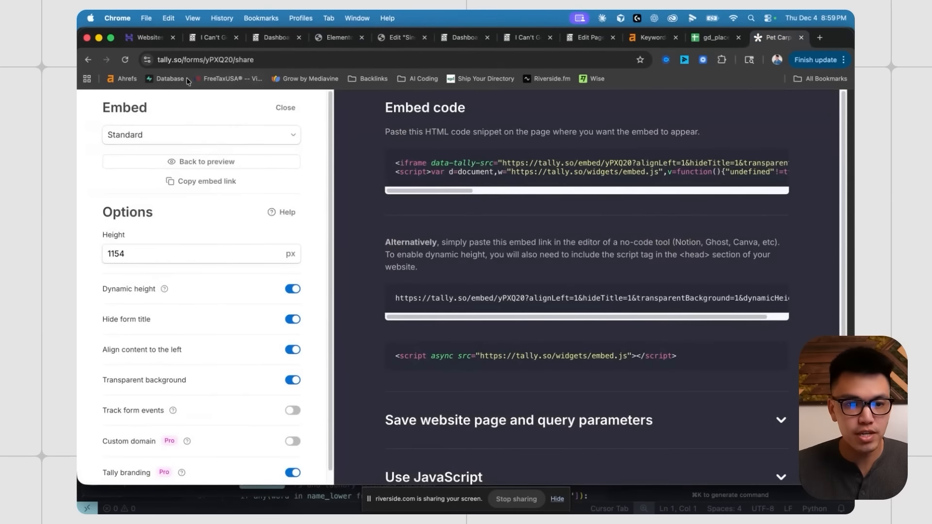
left_click(285, 108)
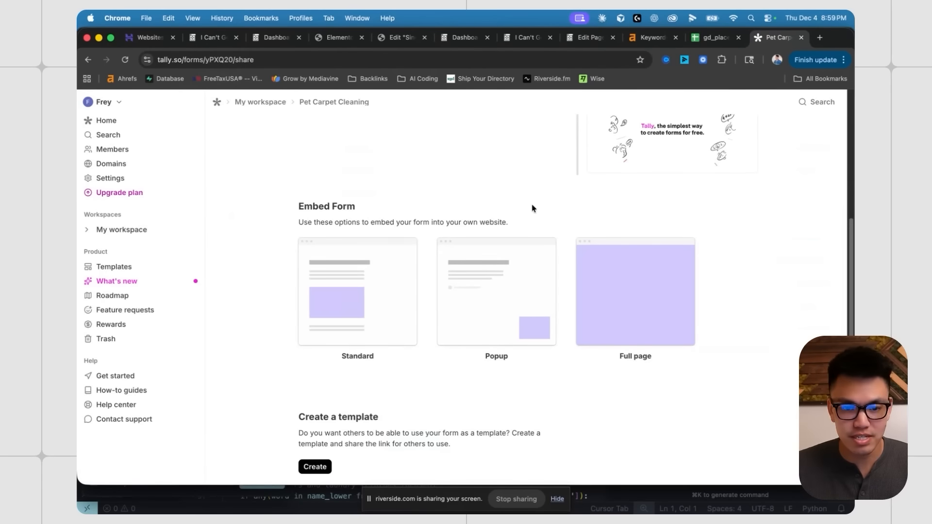
scroll(322, 304, "up", 5)
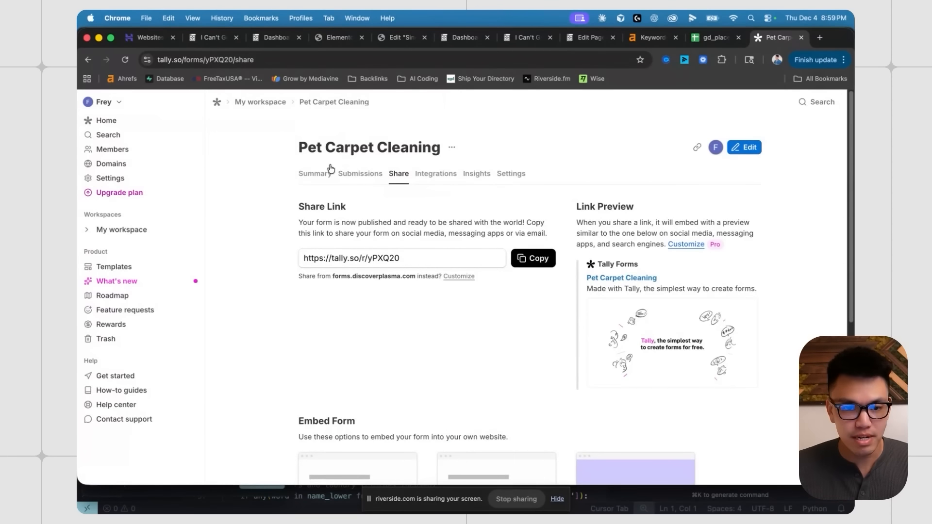
left_click(314, 173)
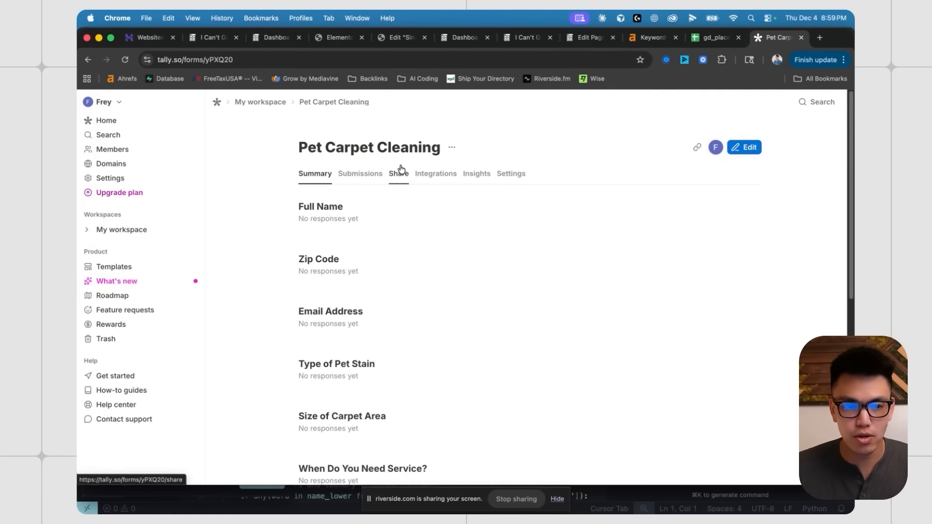
left_click(273, 42)
left_click(398, 37)
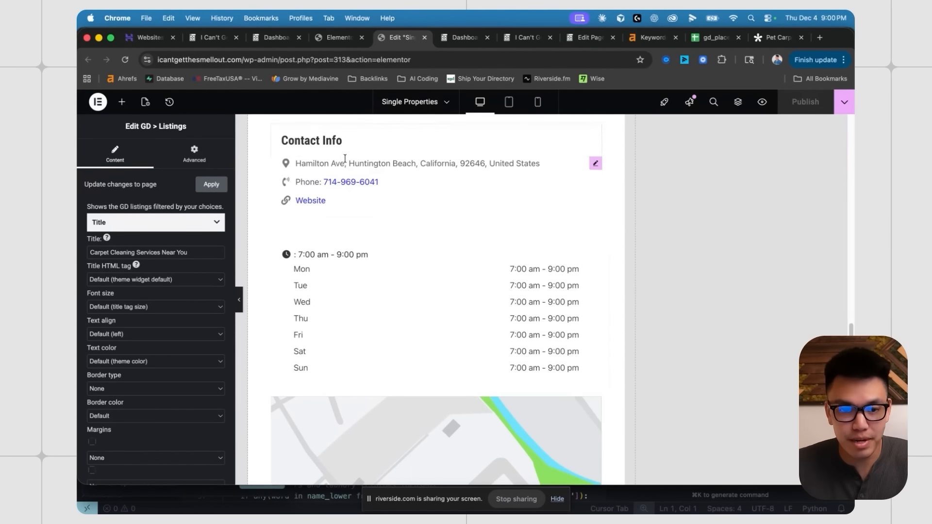
- Scroll through the Surfside Carpet Cleaning preview, checking its text, pet stain quote form and listings sidebar
scroll(297, 203, "down", 1)
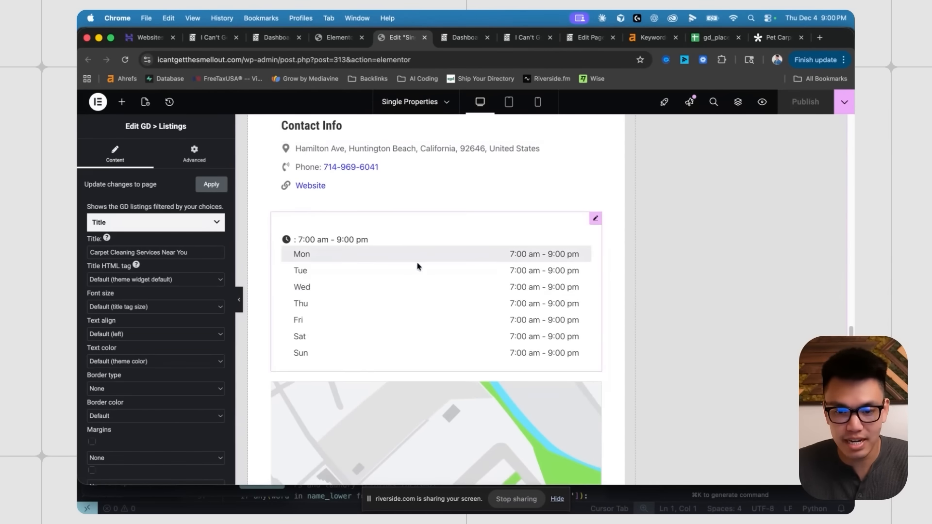
scroll(703, 307, "down", 3)
scroll(601, 320, "up", 15)
scroll(600, 320, "up", 15)
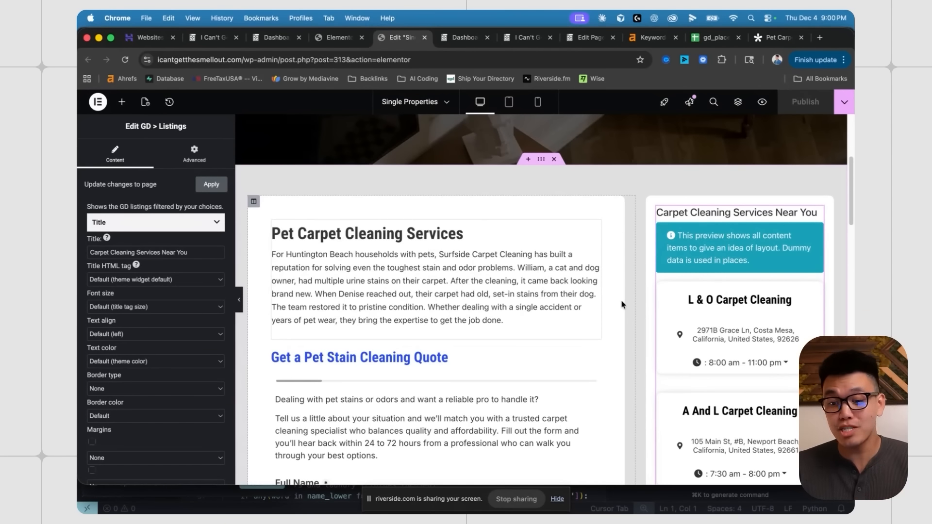
scroll(626, 306, "down", 1)
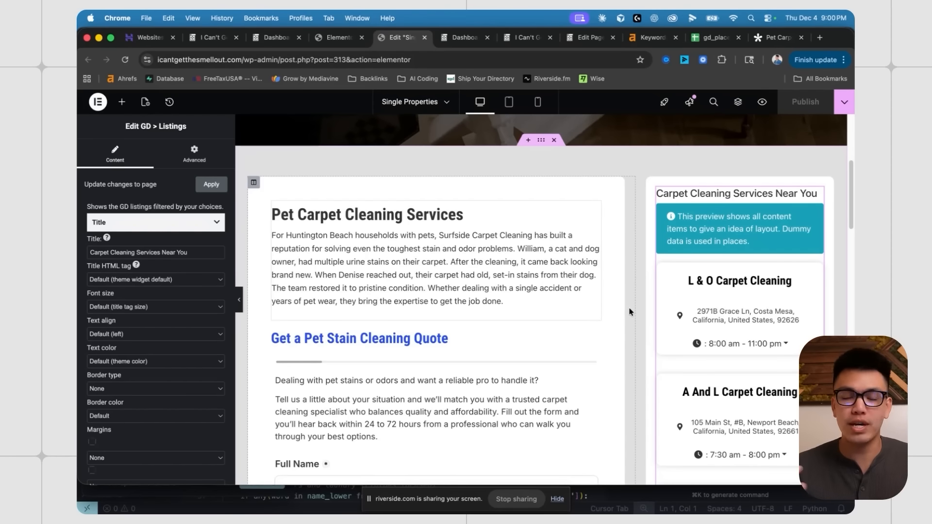
scroll(629, 312, "down", 8)
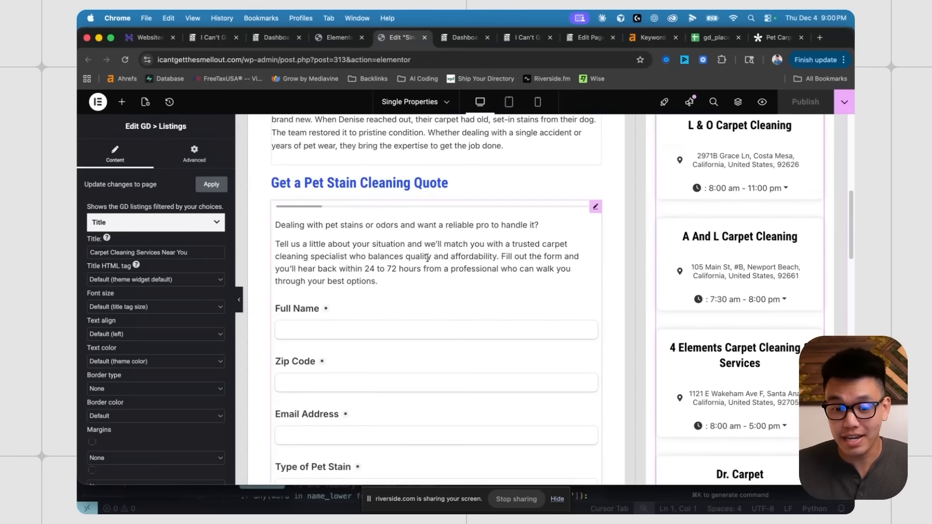
scroll(442, 240, "up", 10)
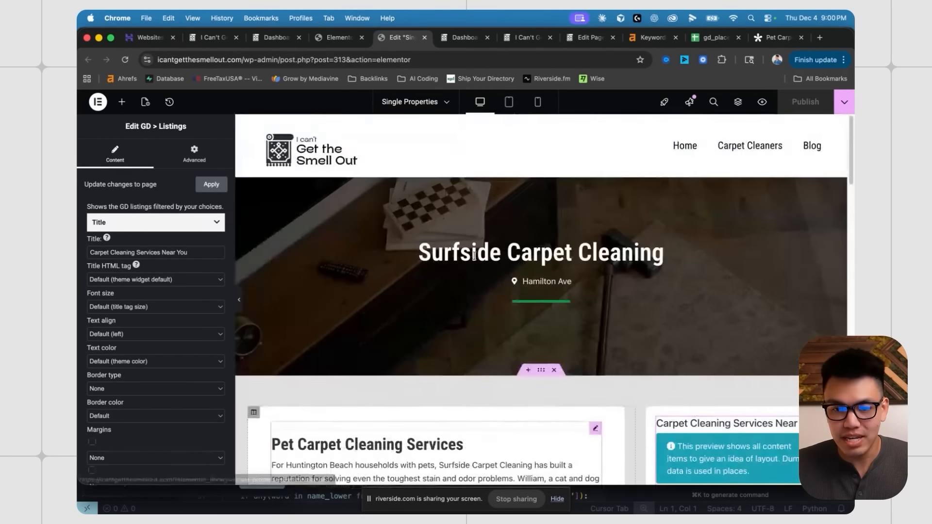
- Open the GD Archive Properties archive template in the Elementor editor
left_click(340, 38)
left_click(185, 228)
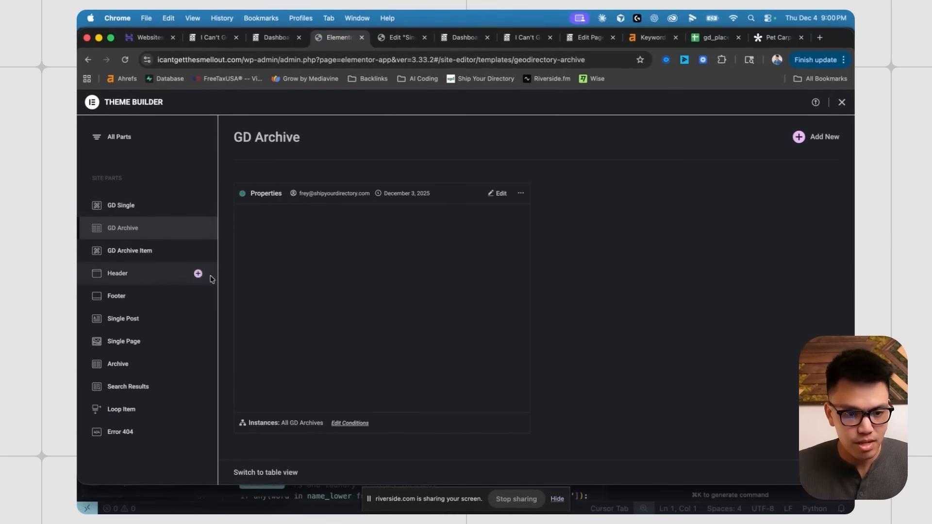
left_click(497, 193)
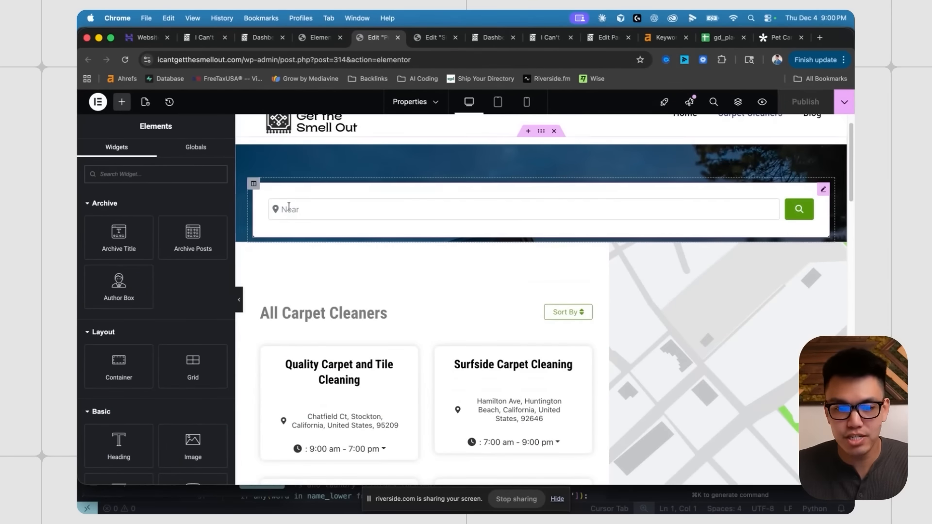
scroll(427, 225, "down", 5)
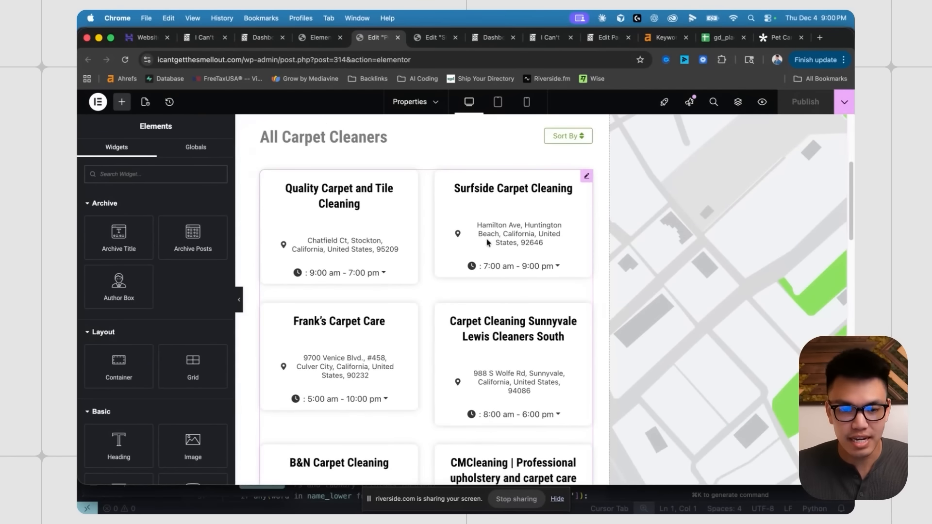
scroll(462, 275, "up", 2)
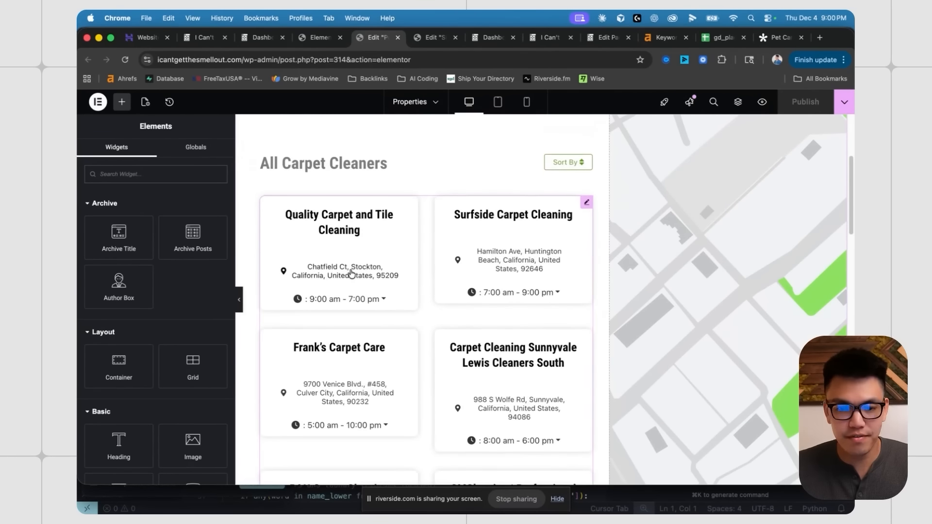
- Open the modern GD Archive Item template and confirm Archive Posts uses 'modern' as its default template
left_click(317, 38)
left_click(130, 250)
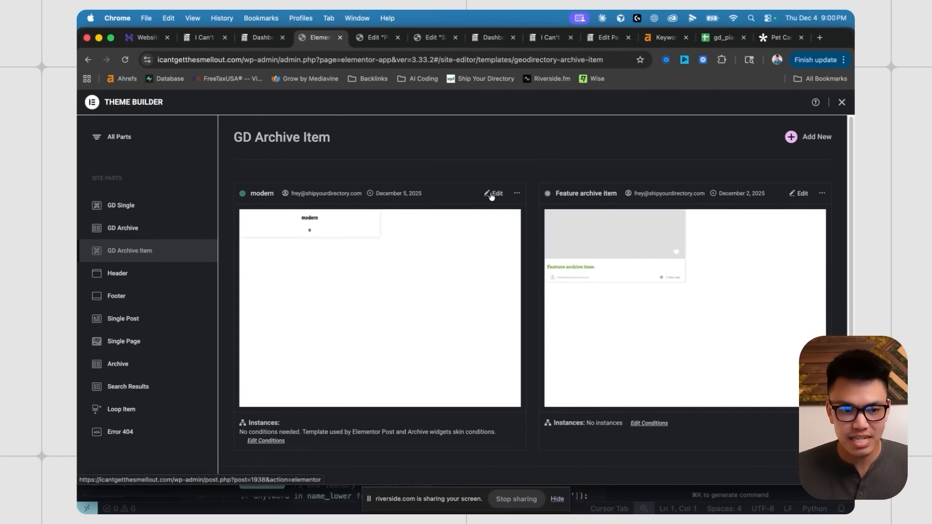
left_click(491, 194)
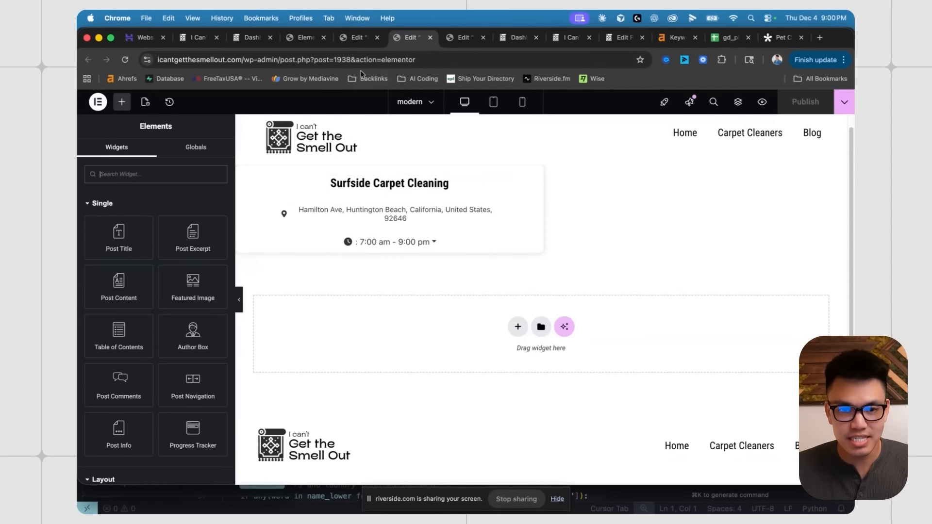
left_click(358, 38)
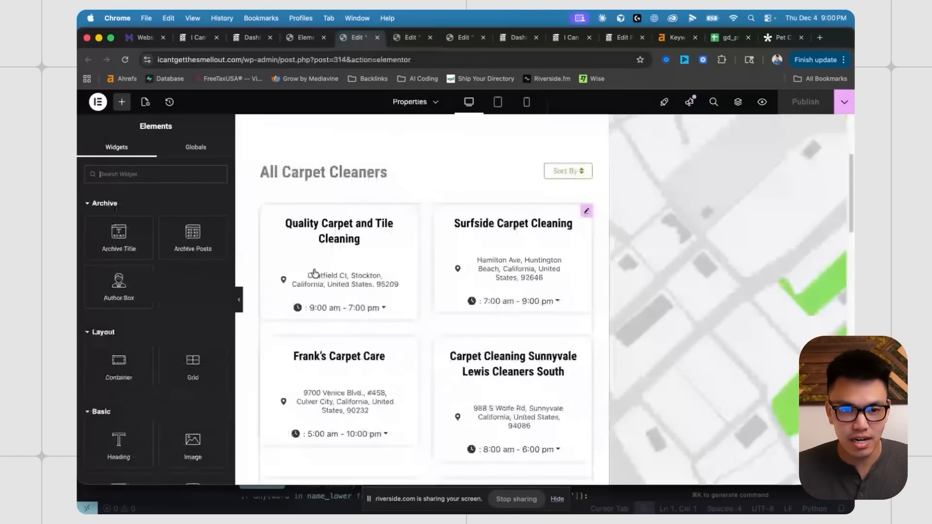
left_click(586, 210)
left_click(148, 248)
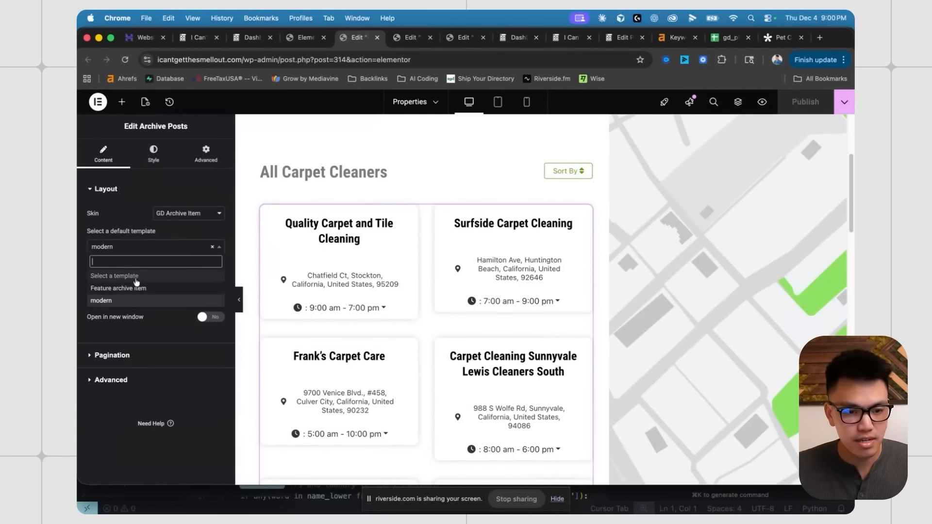
left_click(406, 39)
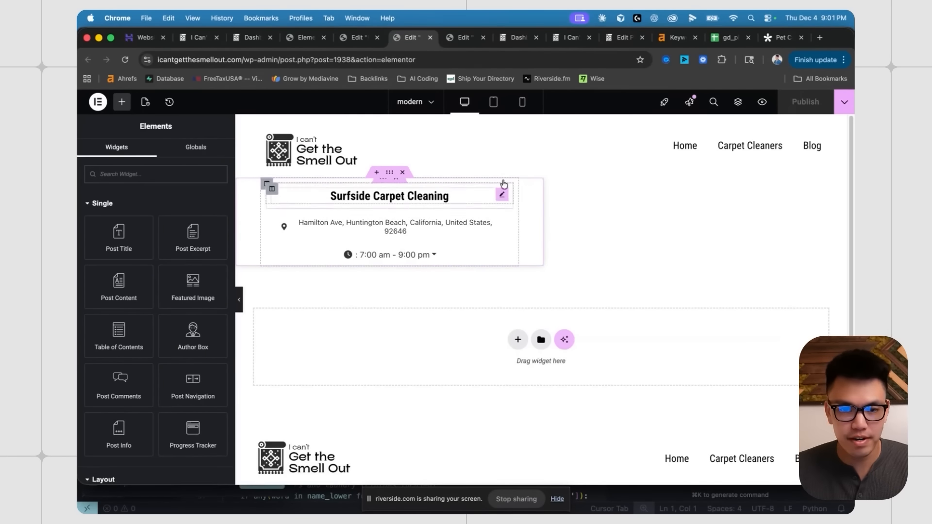
- Close the item, archive and Theme Builder tabs to return to the WordPress dashboard
left_click(430, 38)
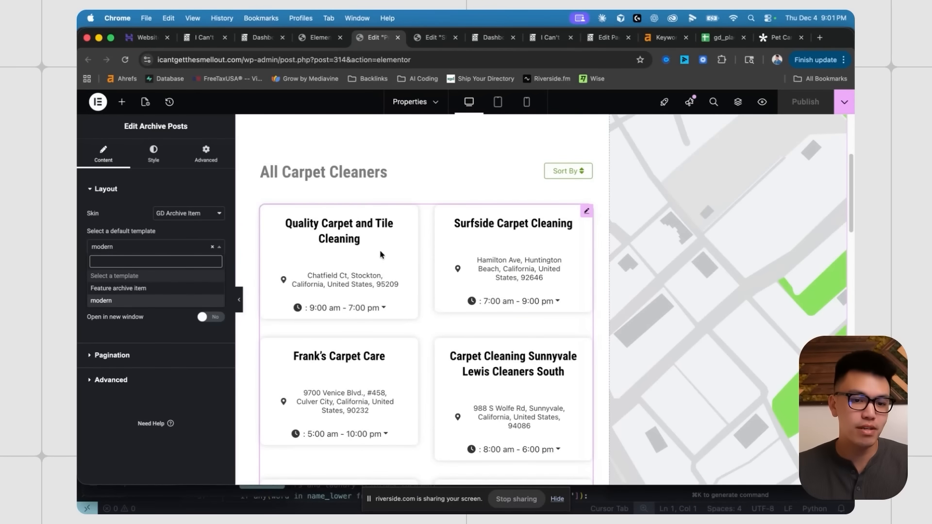
scroll(392, 257, "up", 5)
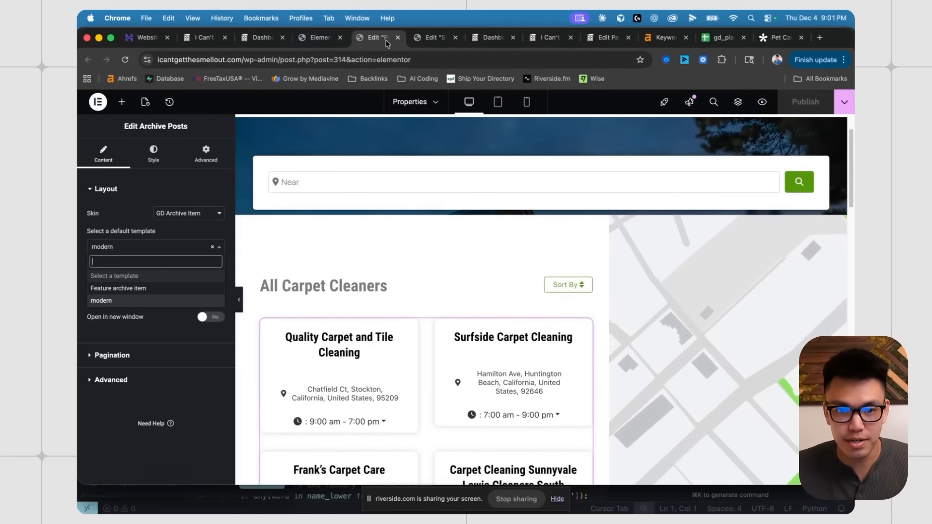
left_click(397, 38)
left_click(340, 38)
left_click(265, 39)
scroll(291, 164, "up", 5)
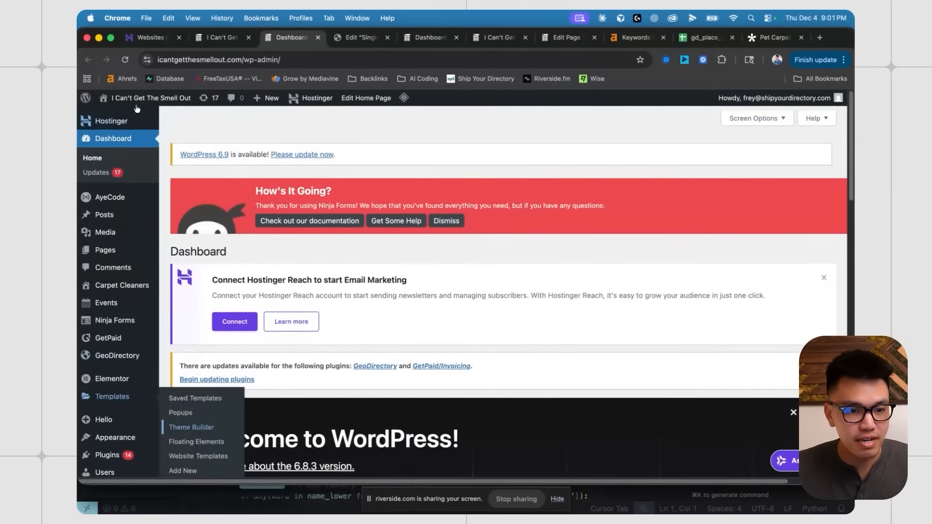
- Open the live homepage in a new tab and look over its California carpet-cleaning hero and intro
left_click(140, 99, "super")
left_click(341, 38)
scroll(452, 249, "down", 3)
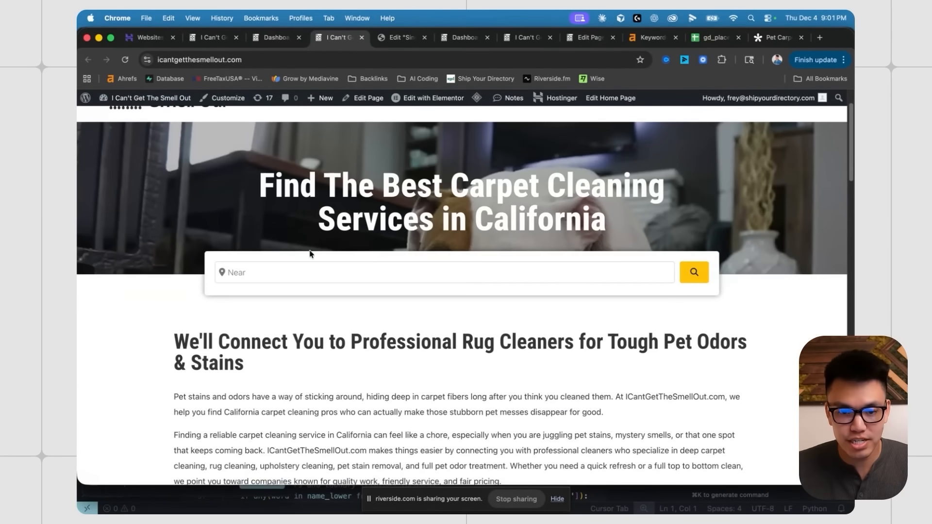
scroll(342, 233, "up", 1)
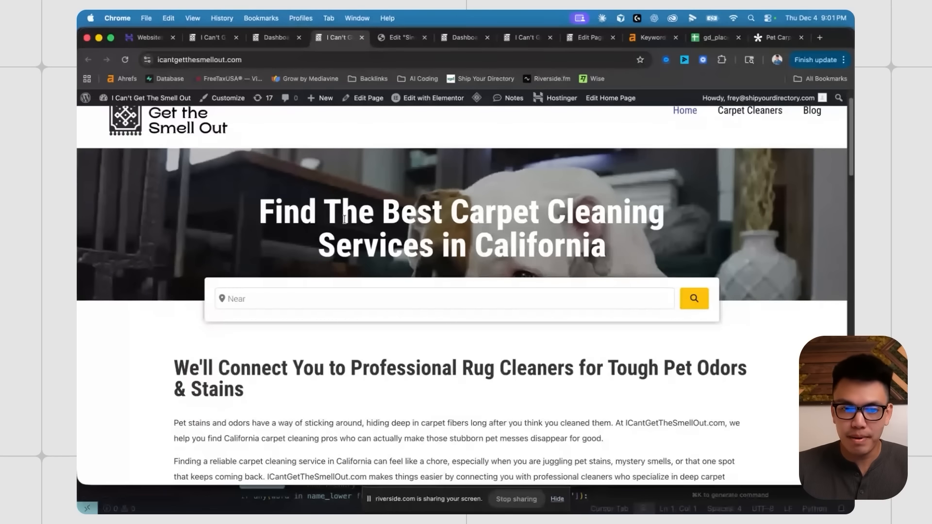
scroll(344, 224, "down", 3)
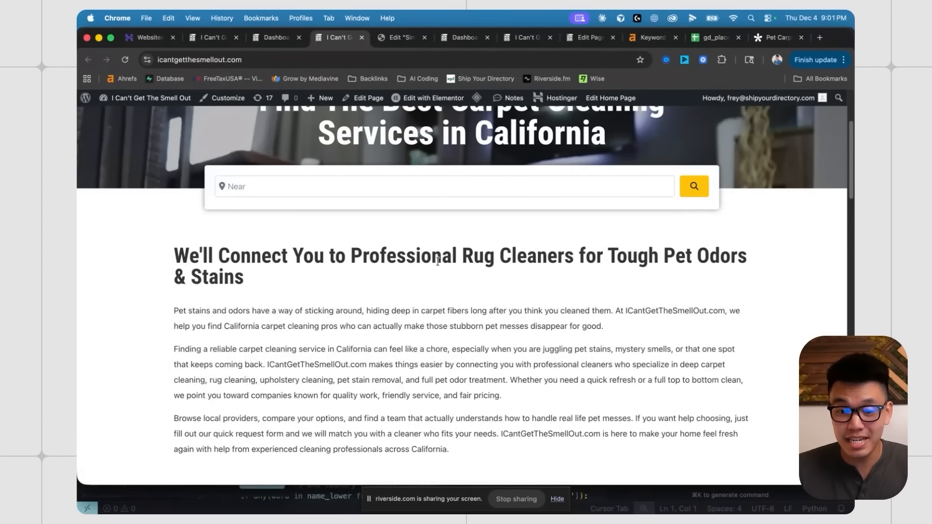
scroll(438, 261, "up", 2)
scroll(487, 182, "up", 1)
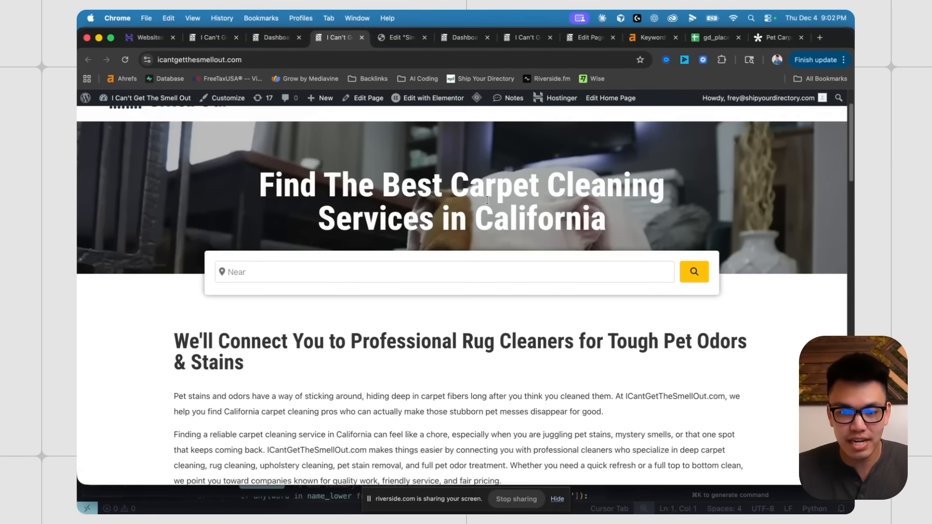
- Highlight the hero title and the words 'Rug Cleaners', then scroll down to the Top Cities section
left_click_drag(450, 186, 632, 217)
left_click(403, 169)
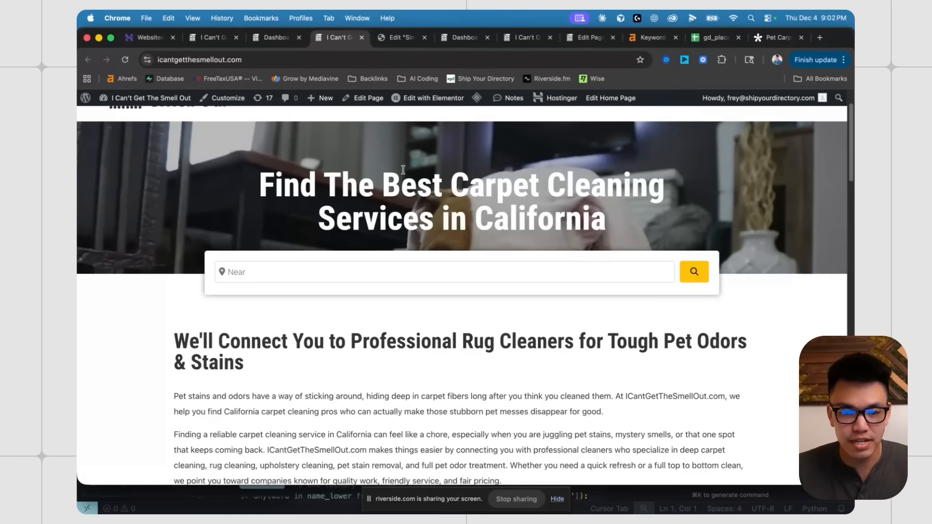
scroll(457, 190, "down", 1)
scroll(457, 190, "up", 1)
left_click_drag(452, 187, 624, 219)
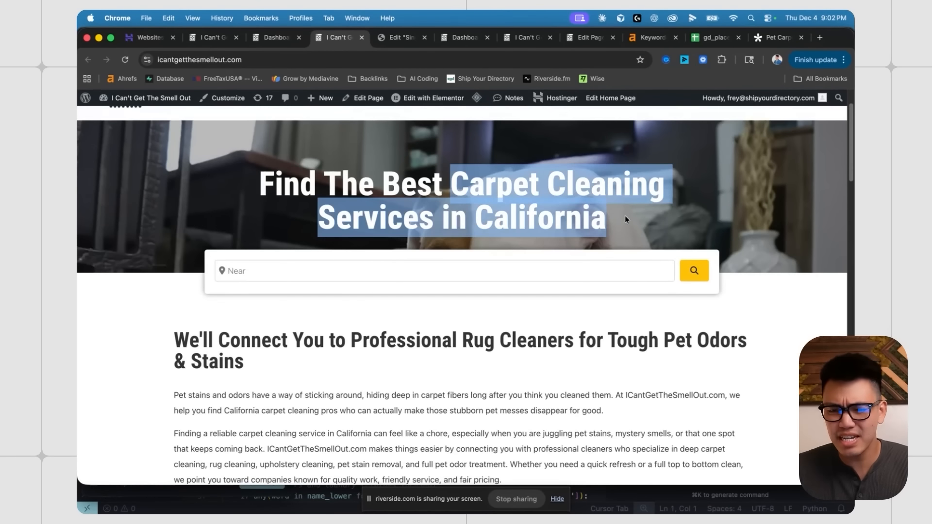
left_click(524, 203)
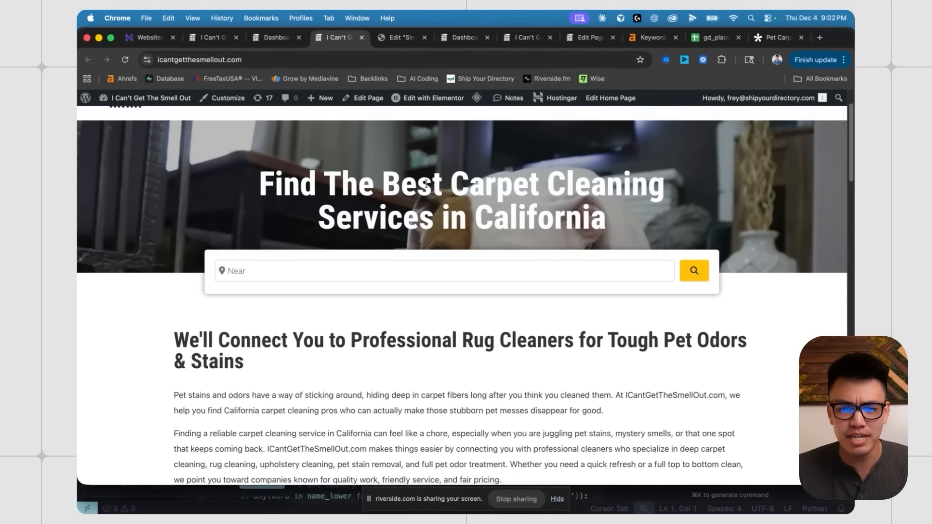
scroll(393, 299, "down", 2)
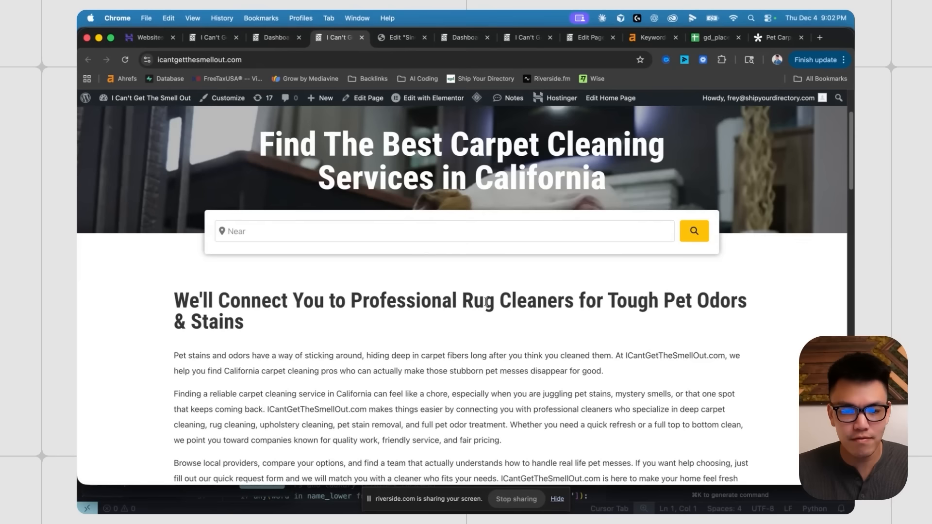
left_click_drag(462, 301, 569, 301)
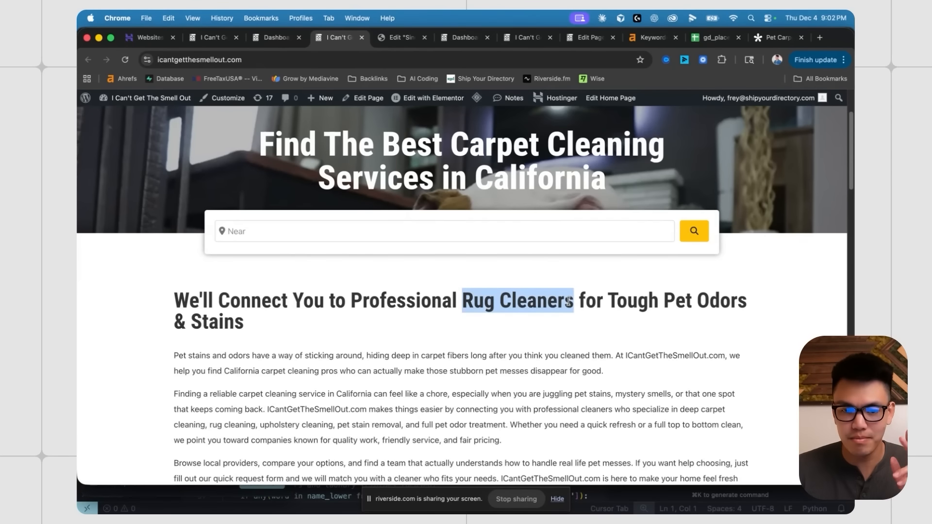
scroll(344, 320, "down", 10)
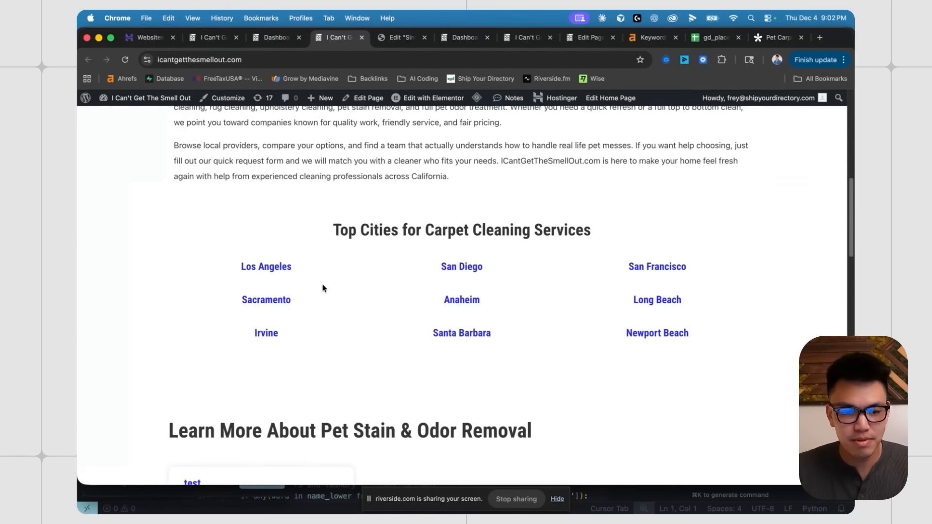
left_click(265, 268)
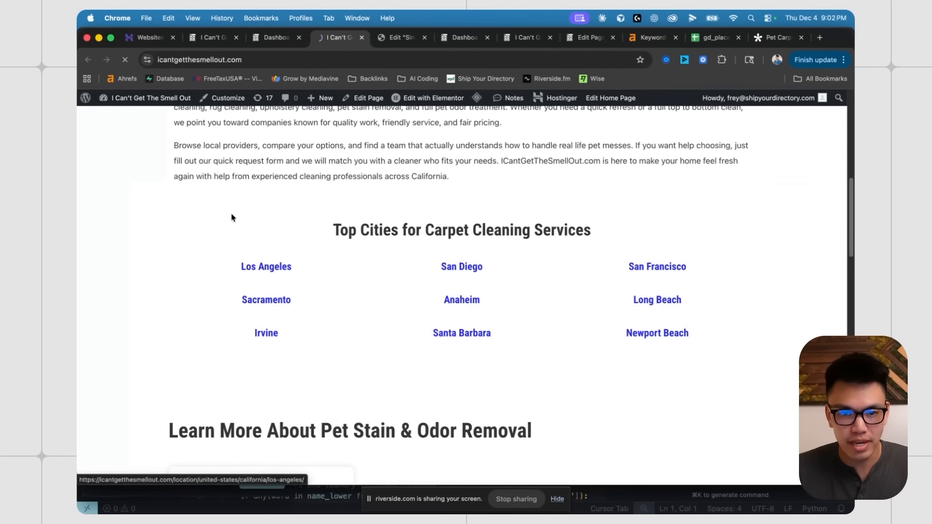
scroll(422, 266, "down", 15)
scroll(450, 260, "up", 4)
scroll(399, 240, "down", 1)
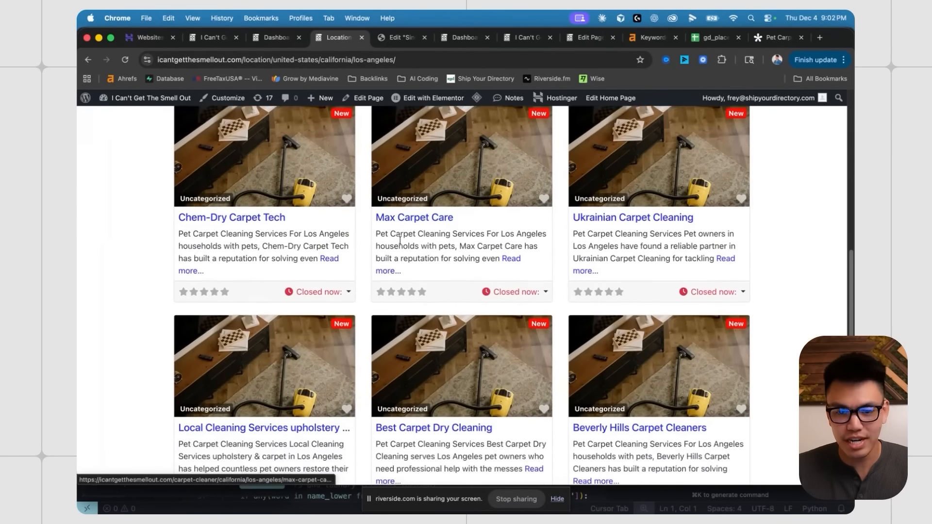
scroll(400, 240, "down", 2)
scroll(412, 301, "up", 8)
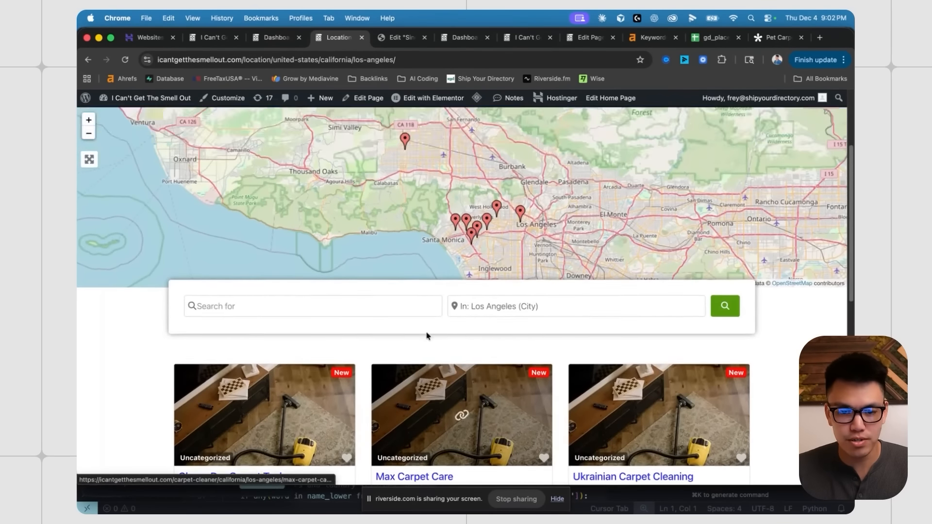
scroll(426, 336, "up", 3)
key("super+bracketleft")
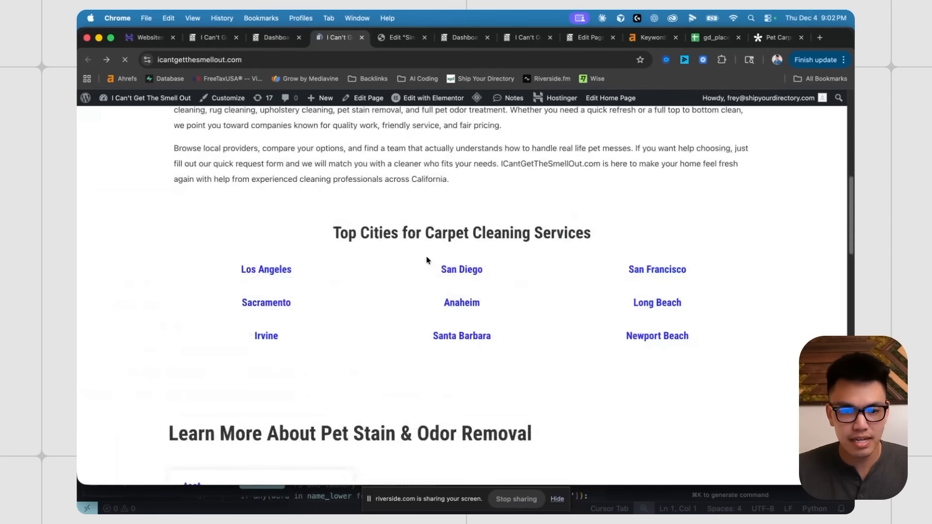
scroll(224, 173, "down", 6)
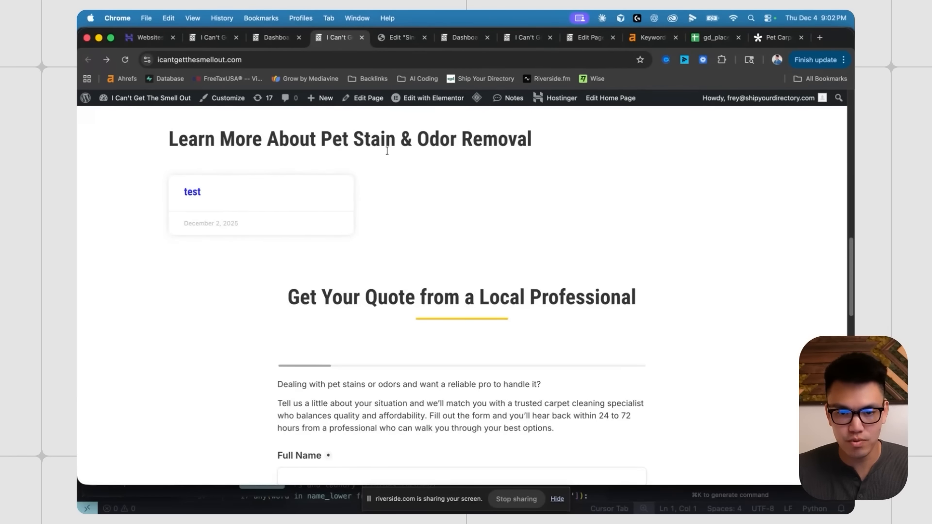
scroll(442, 252, "down", 4)
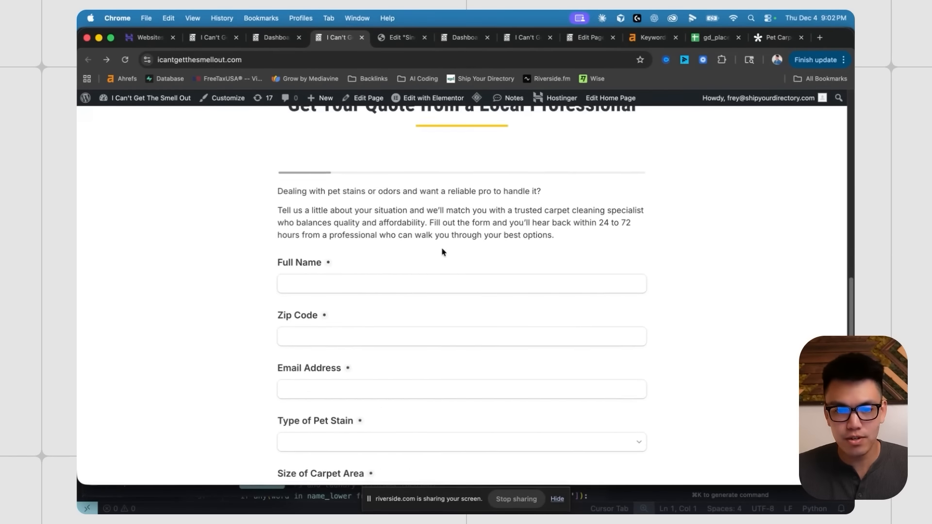
scroll(441, 252, "down", 13)
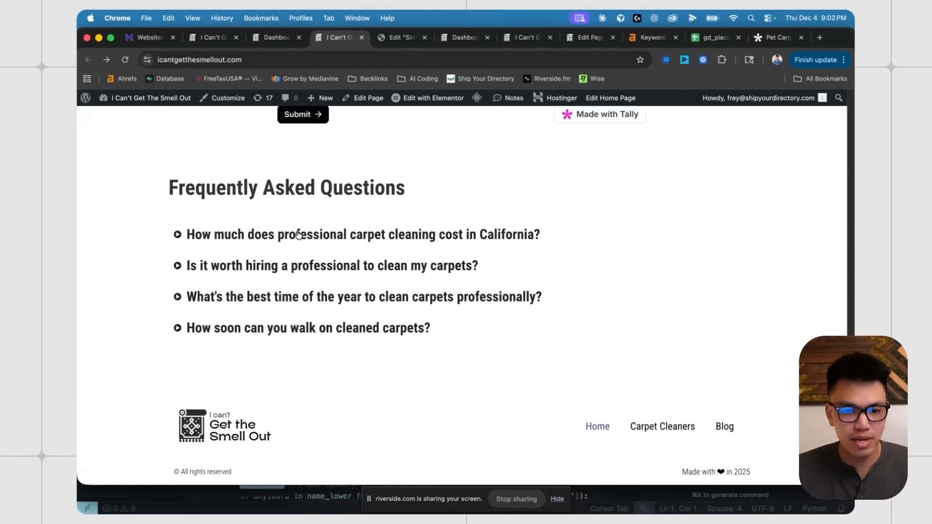
left_click(298, 235)
scroll(310, 243, "up", 20)
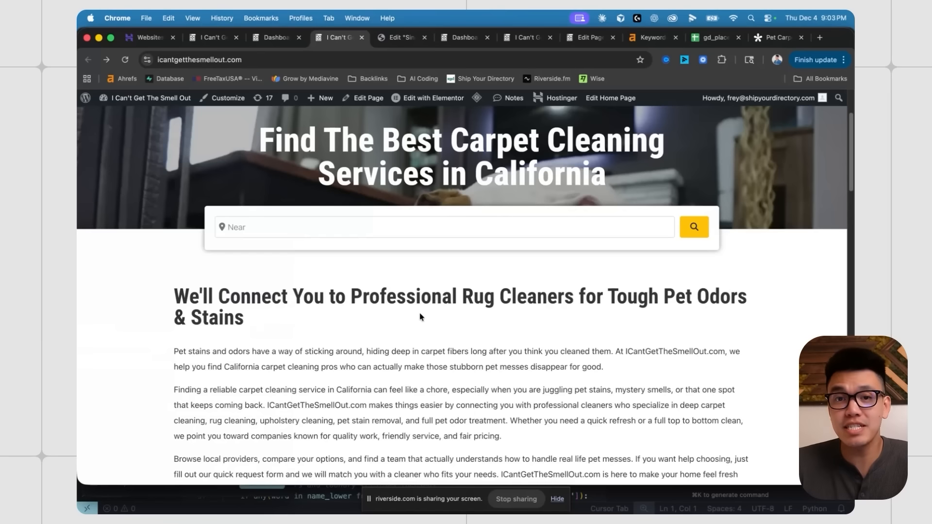
scroll(512, 214, "up", 2)
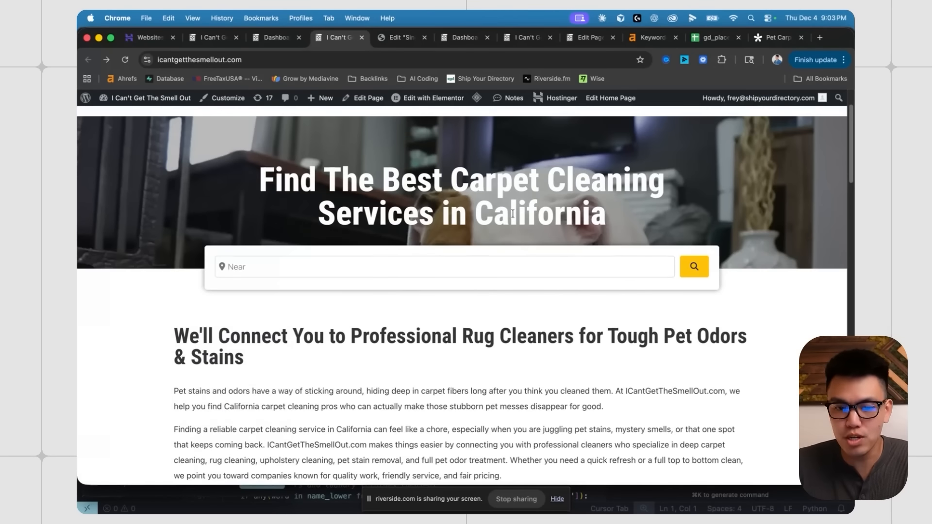
scroll(440, 266, "down", 9)
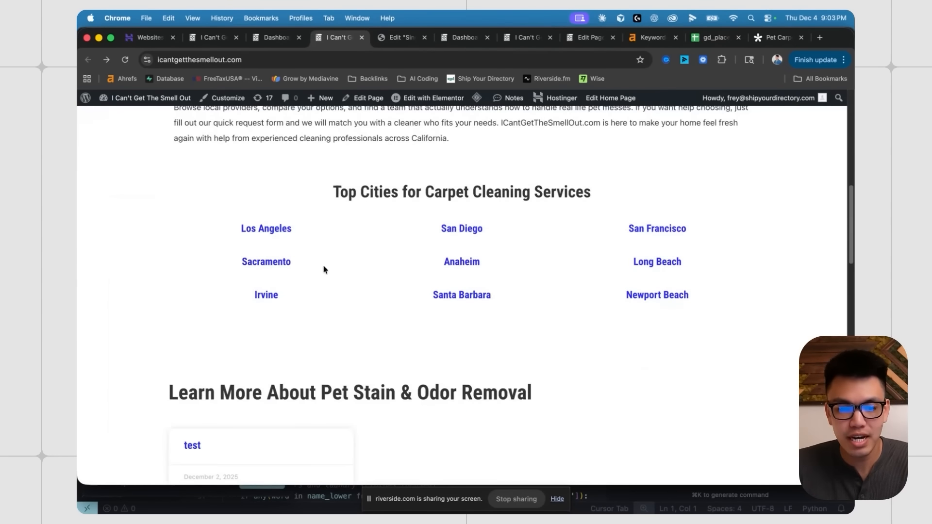
scroll(410, 266, "down", 2)
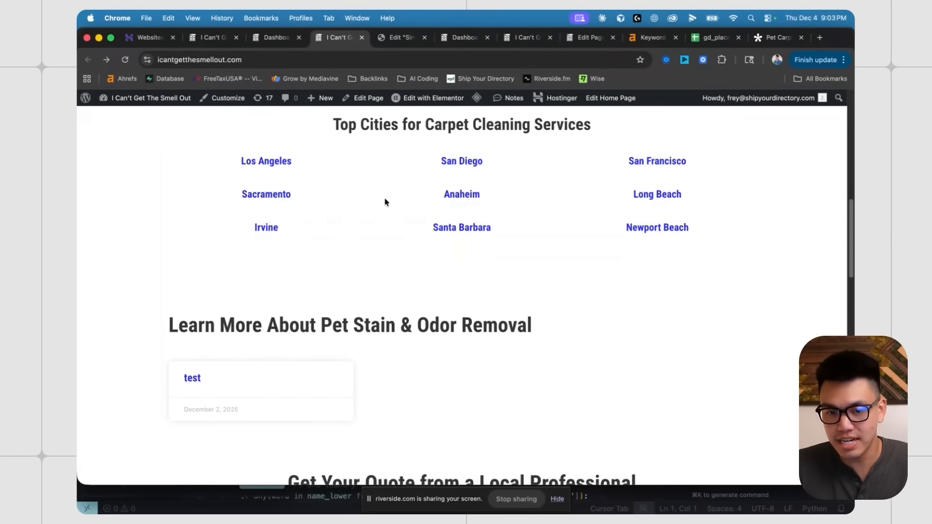
scroll(386, 201, "up", 2)
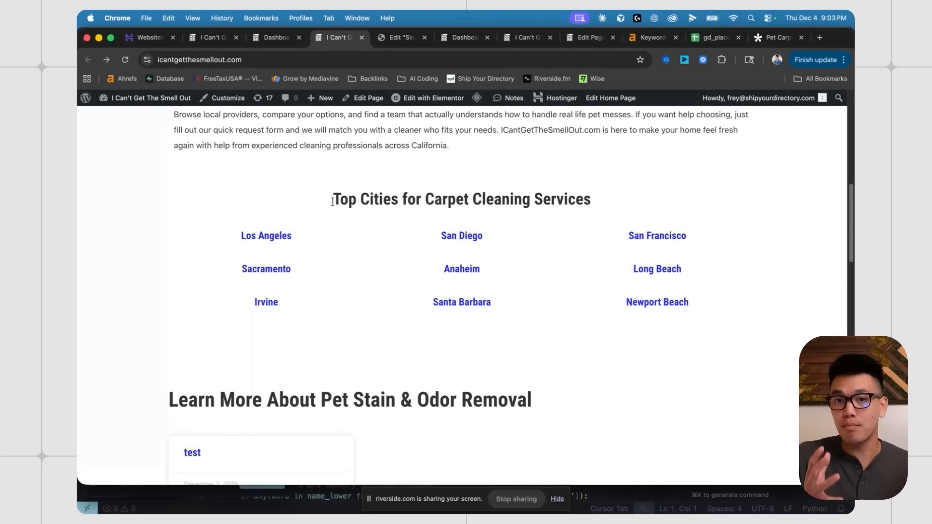
scroll(335, 204, "up", 1)
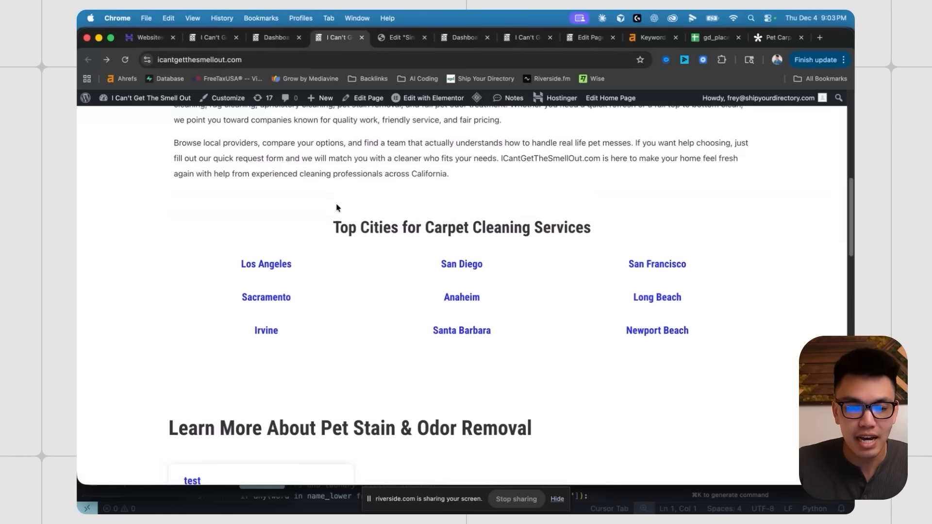
left_click_drag(333, 227, 596, 231)
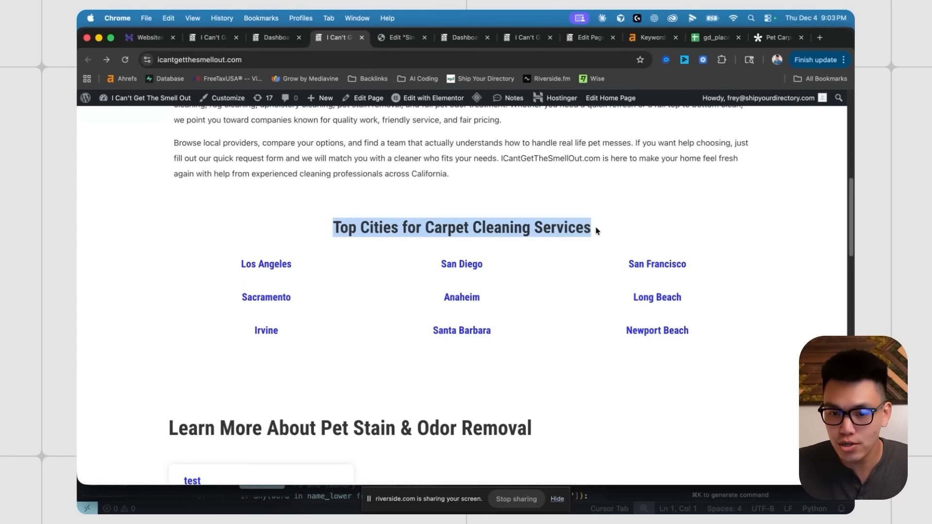
left_click(364, 228)
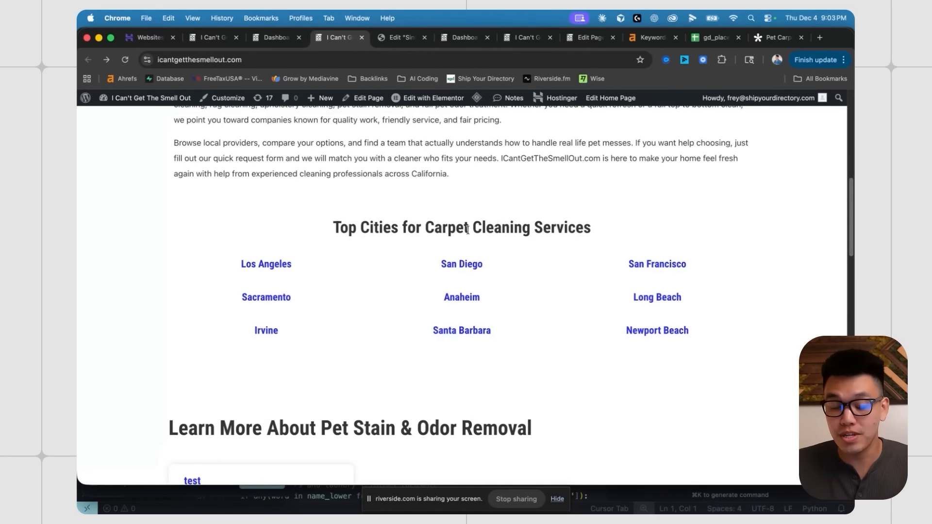
scroll(432, 245, "down", 2)
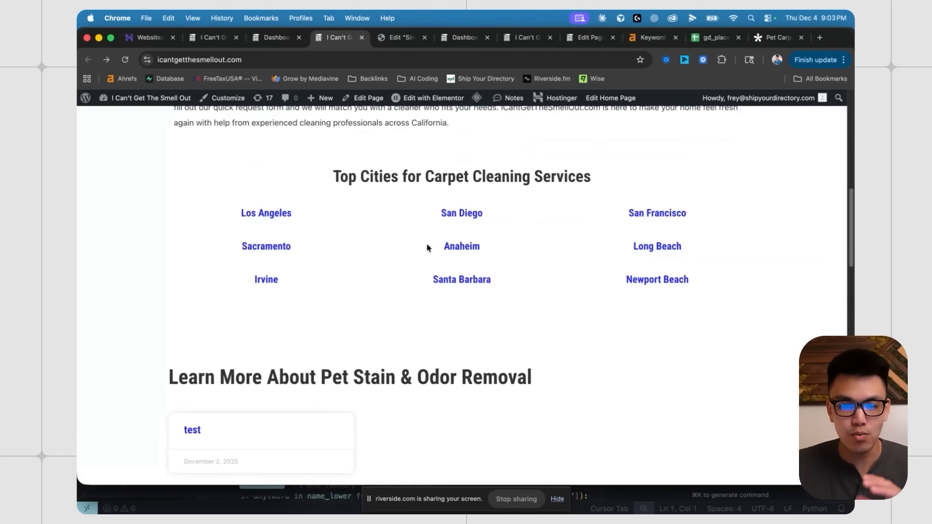
scroll(437, 267, "down", 8)
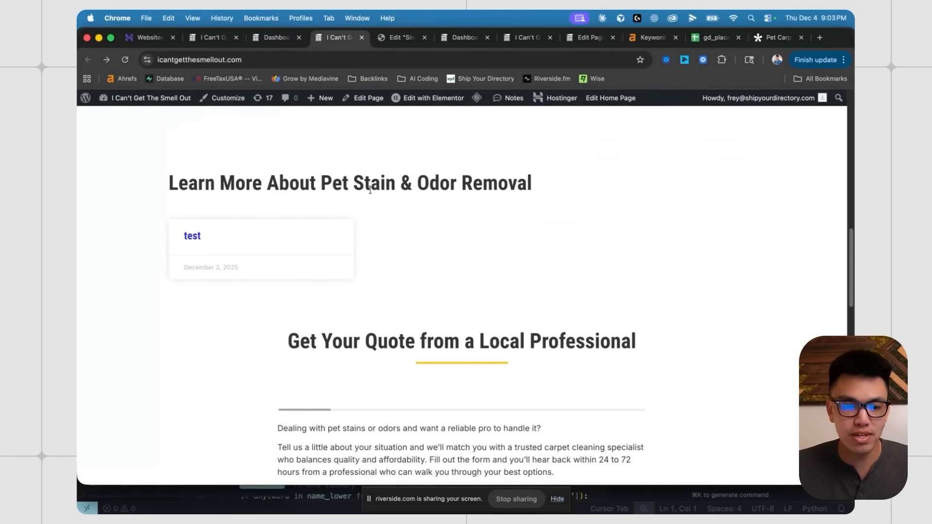
scroll(368, 218, "down", 20)
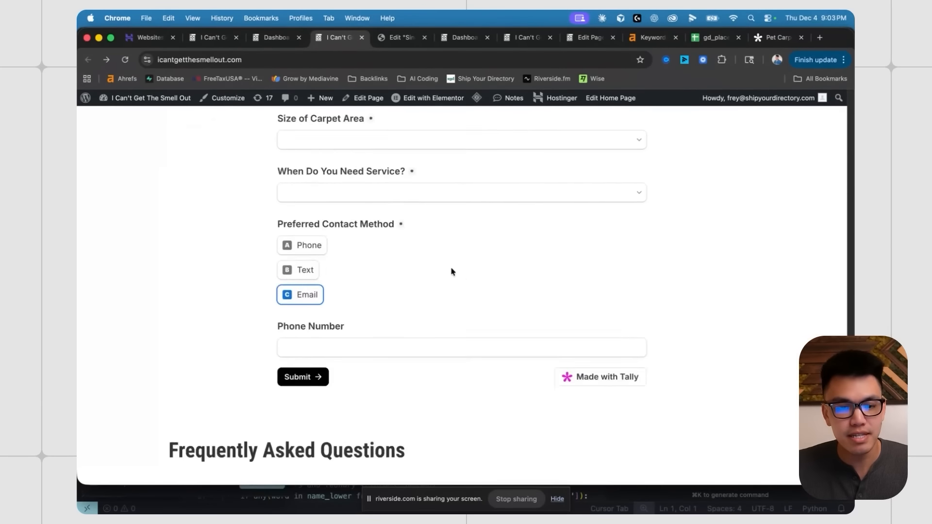
scroll(449, 270, "up", 15)
scroll(449, 270, "up", 8)
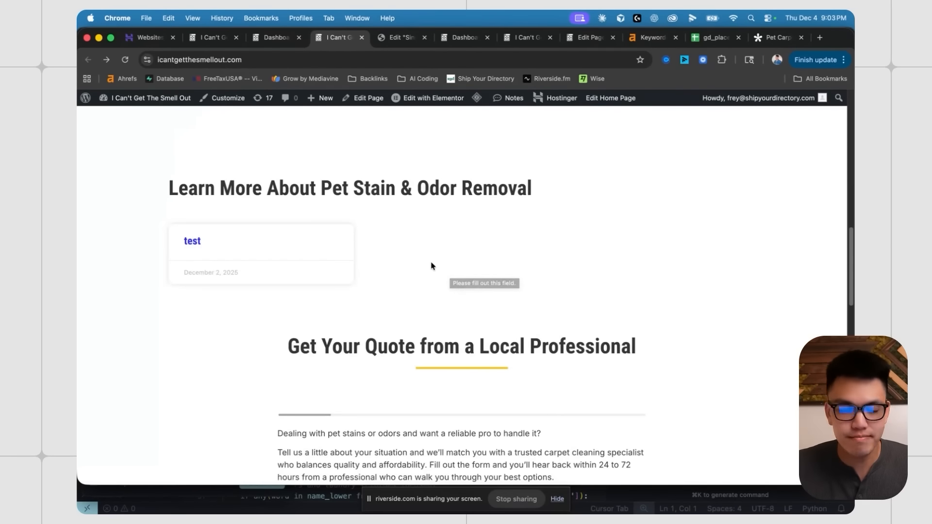
scroll(451, 258, "up", 20)
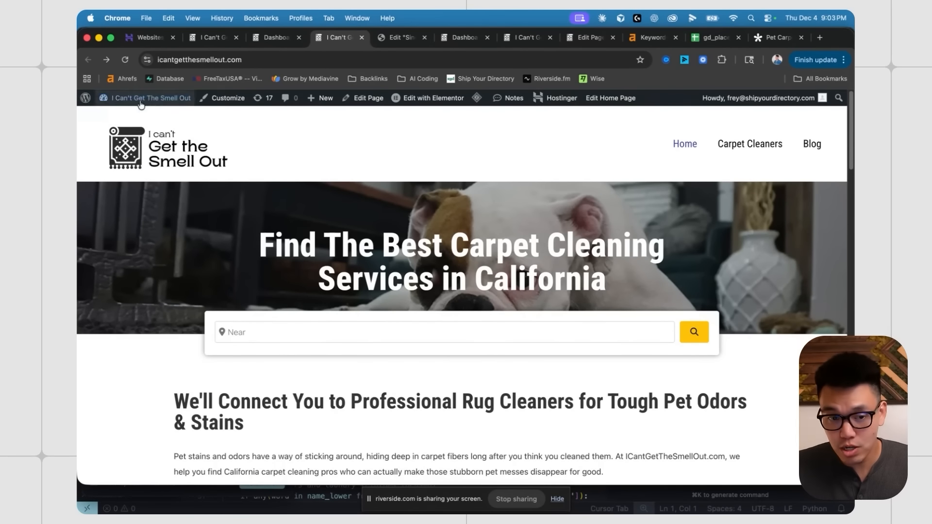
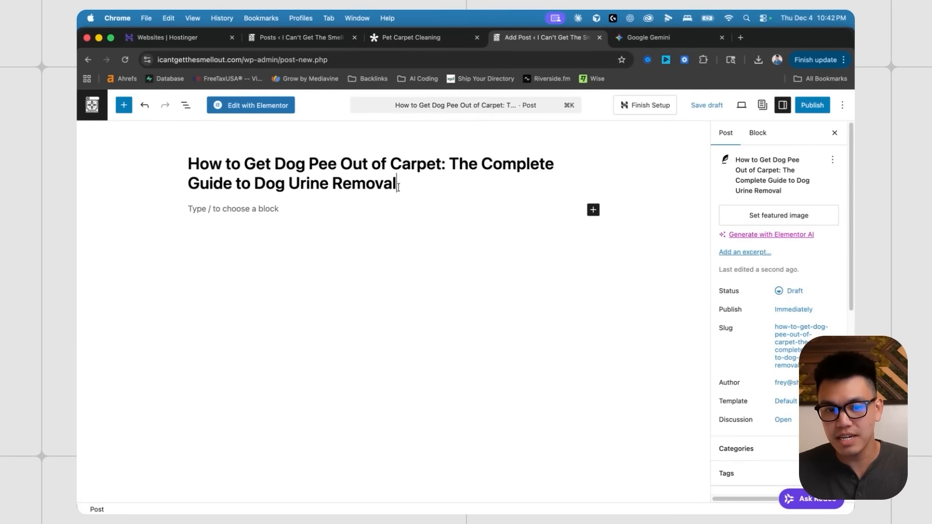
- Publish the dog pee guide and open its single post template via Edit Template
left_click(818, 109)
left_click(836, 112)
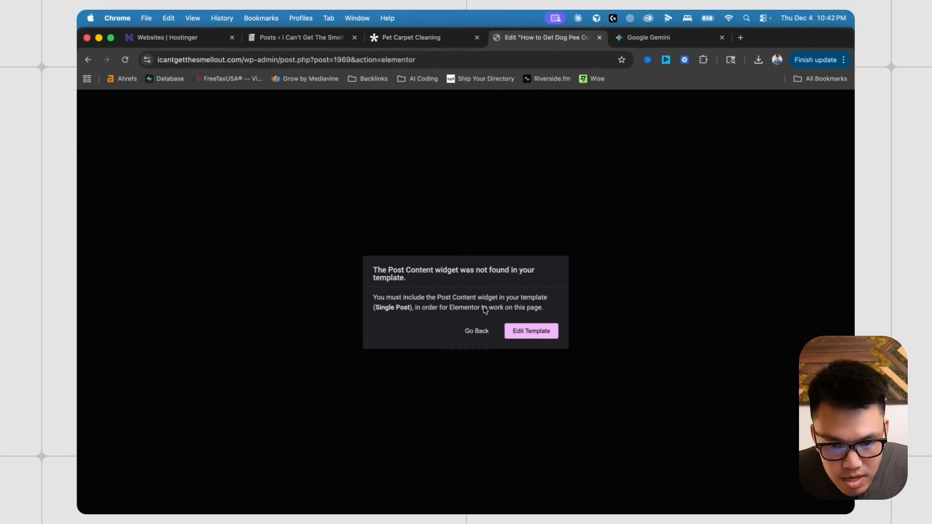
left_click(531, 330)
scroll(503, 253, "down", 6)
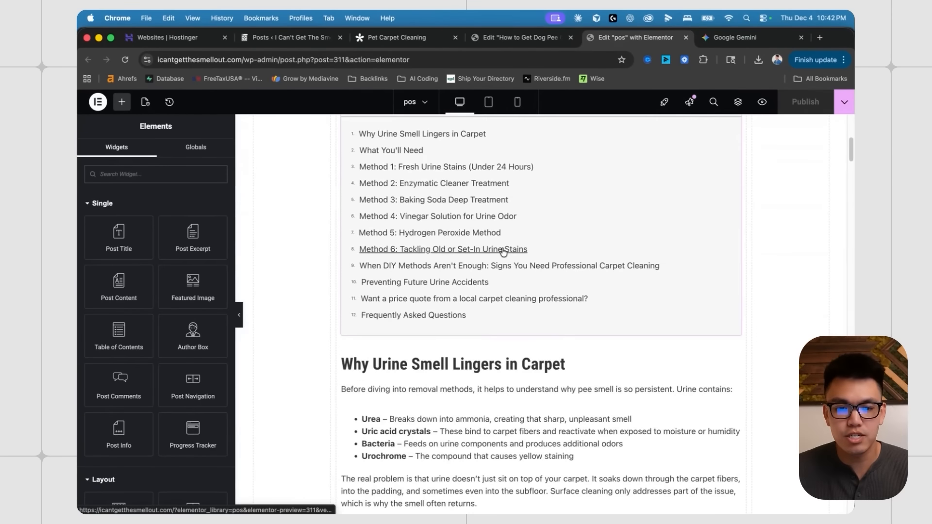
scroll(504, 252, "down", 2)
scroll(583, 218, "up", 10)
- View the published dog pee guide down to the footer, then open the template library
left_click(520, 38)
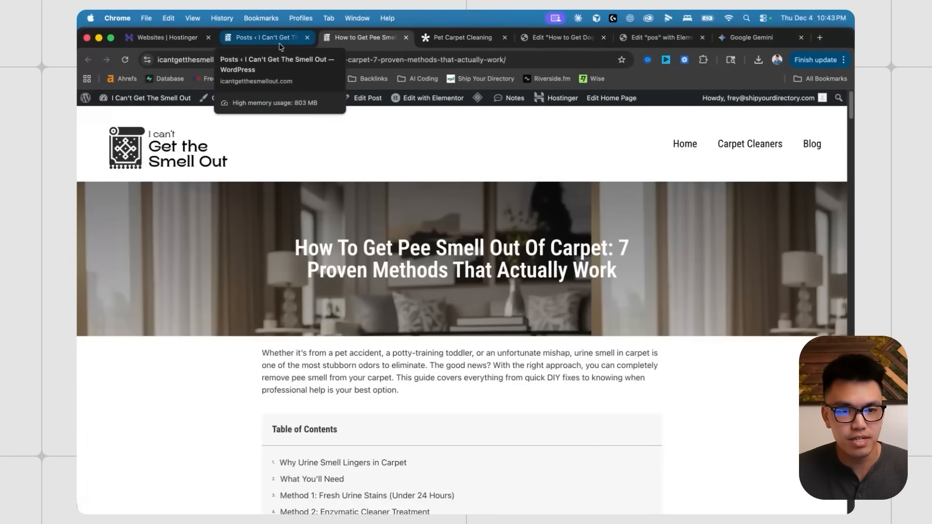
left_click(419, 38)
scroll(376, 200, "down", 3)
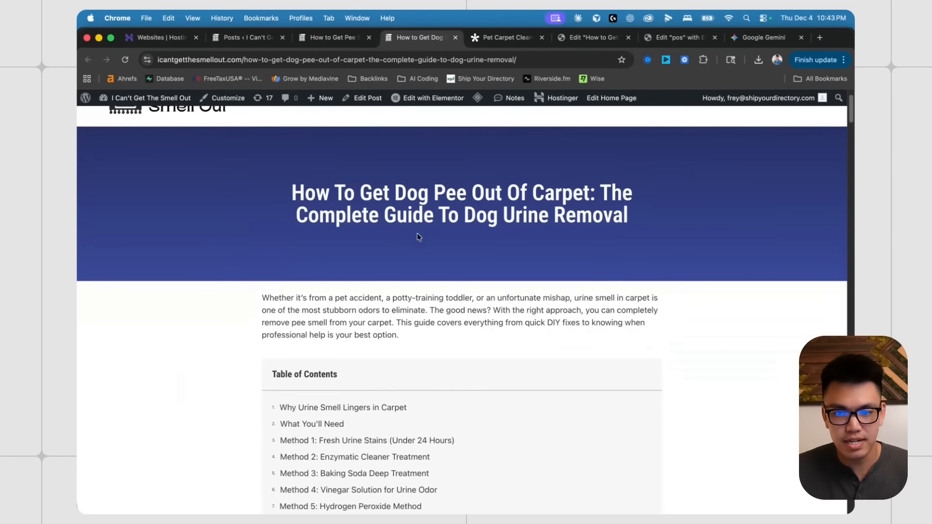
scroll(403, 219, "down", 2)
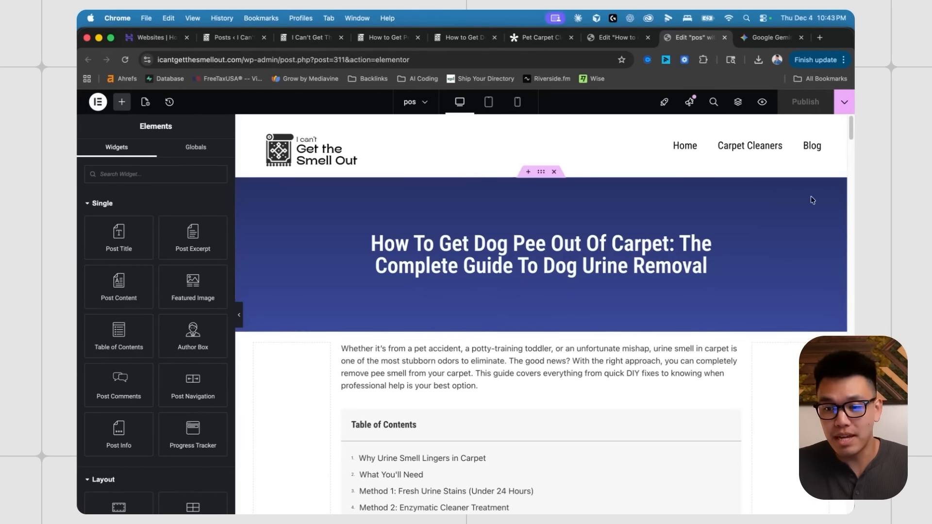
left_click_drag(850, 139, 850, 434)
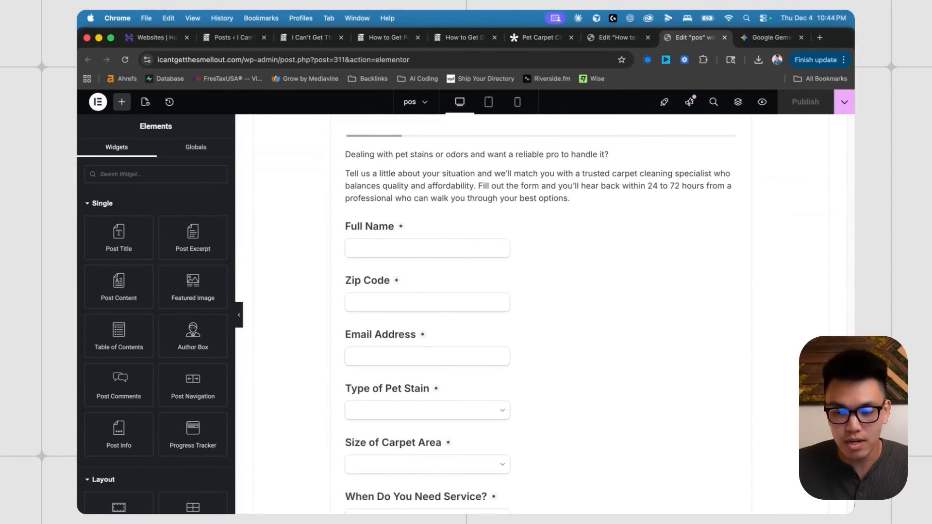
scroll(517, 420, "down", 15)
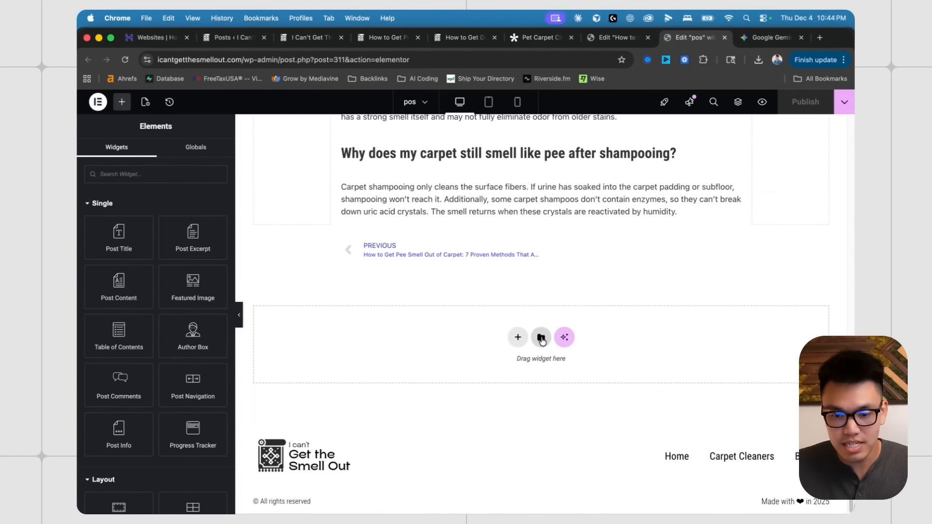
left_click(542, 338)
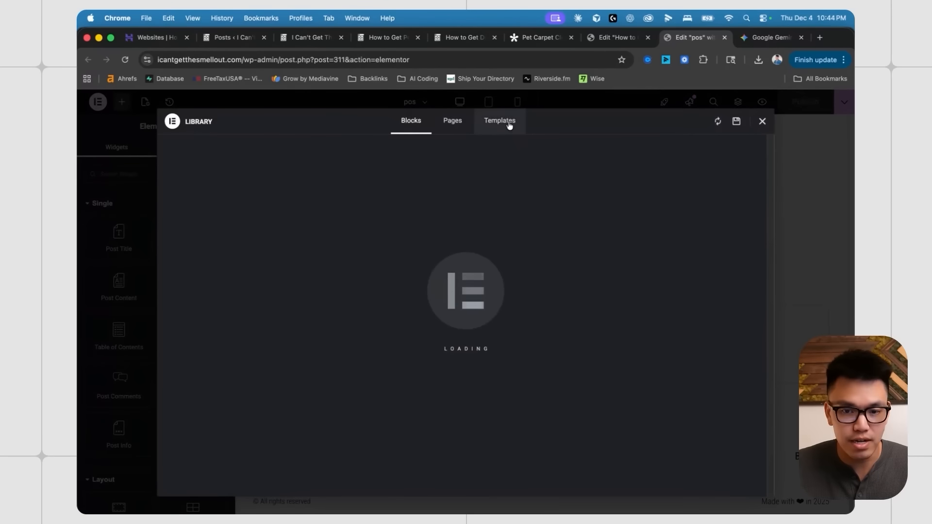
left_click(502, 123)
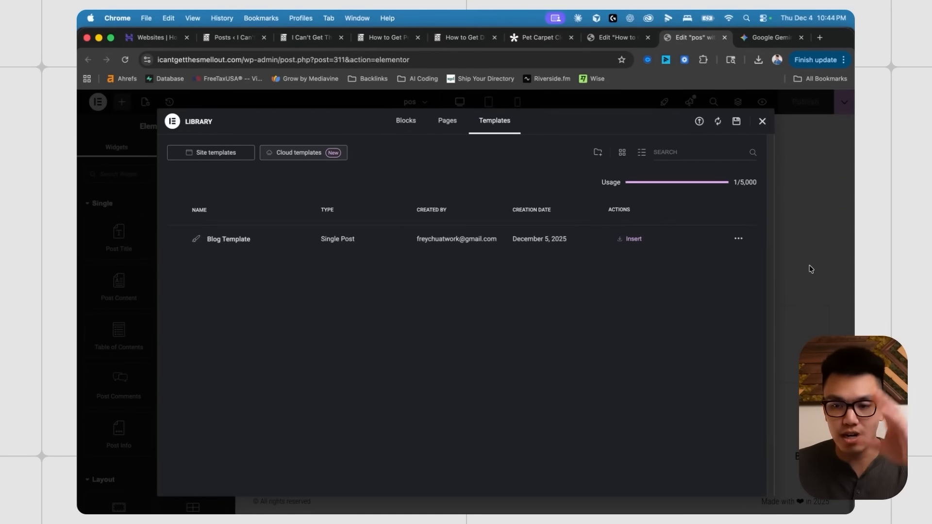
left_click(786, 187)
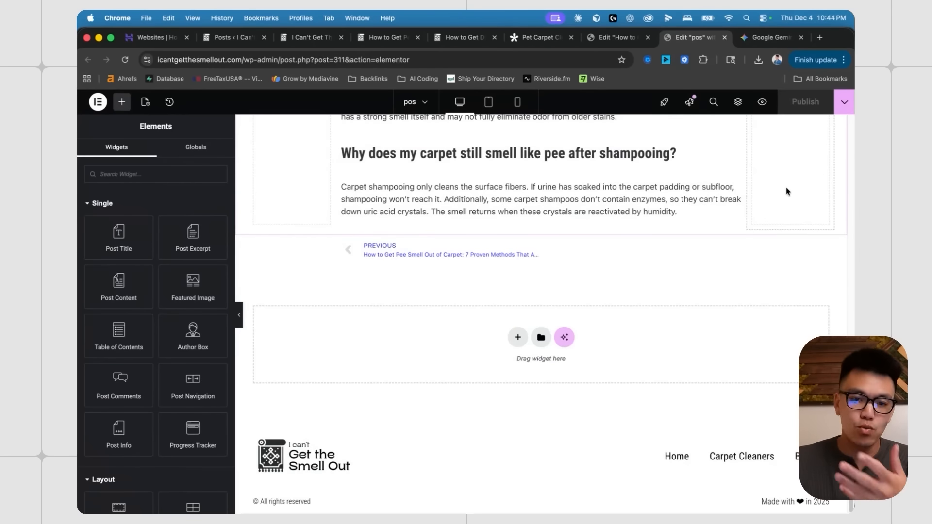
scroll(787, 191, "up", 15)
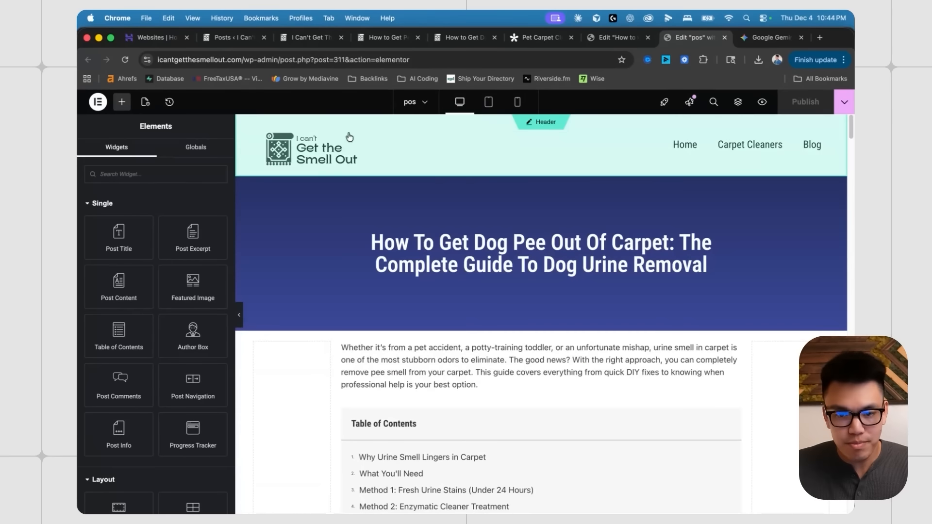
left_click(231, 37)
- Bring up the home page and scroll to the pet stain post cards
left_click(160, 116)
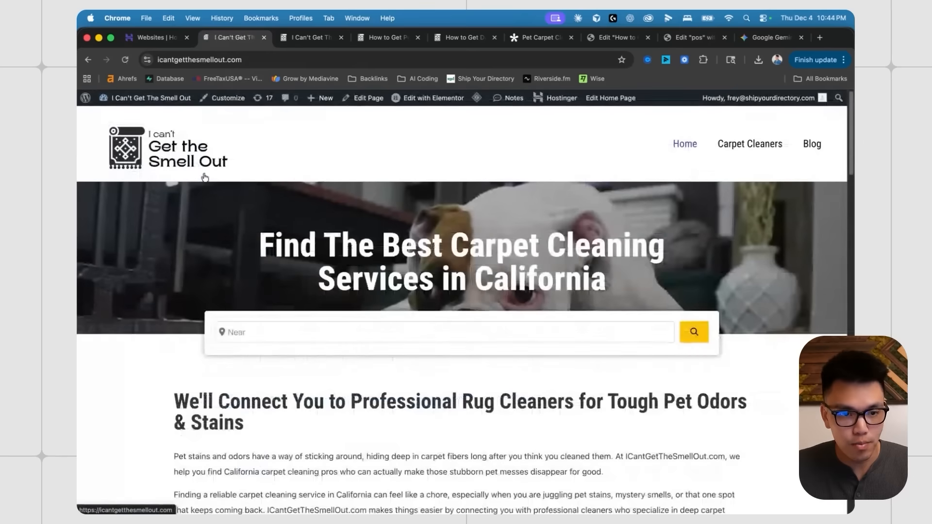
scroll(281, 296, "down", 15)
scroll(484, 306, "down", 2)
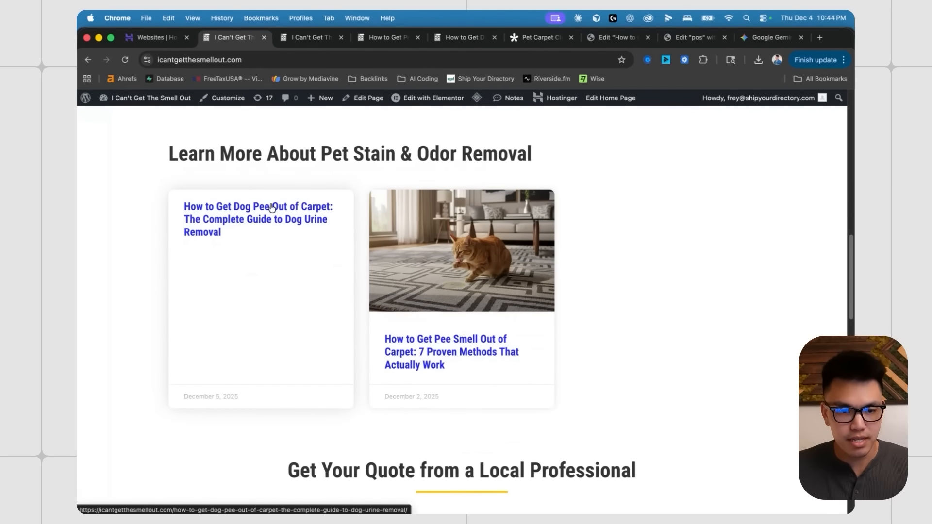
scroll(423, 326, "down", 1)
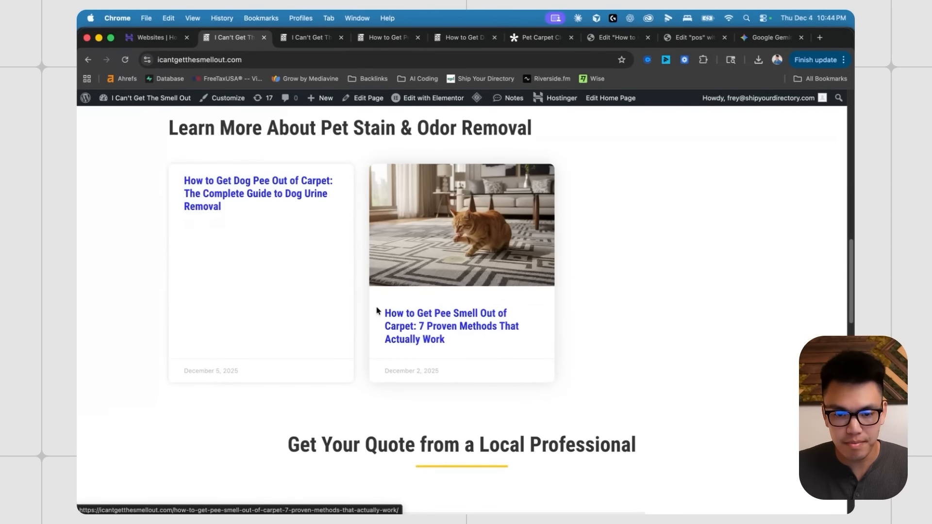
- Open the 7 Proven Methods pee smell article and look through it
left_click(446, 326)
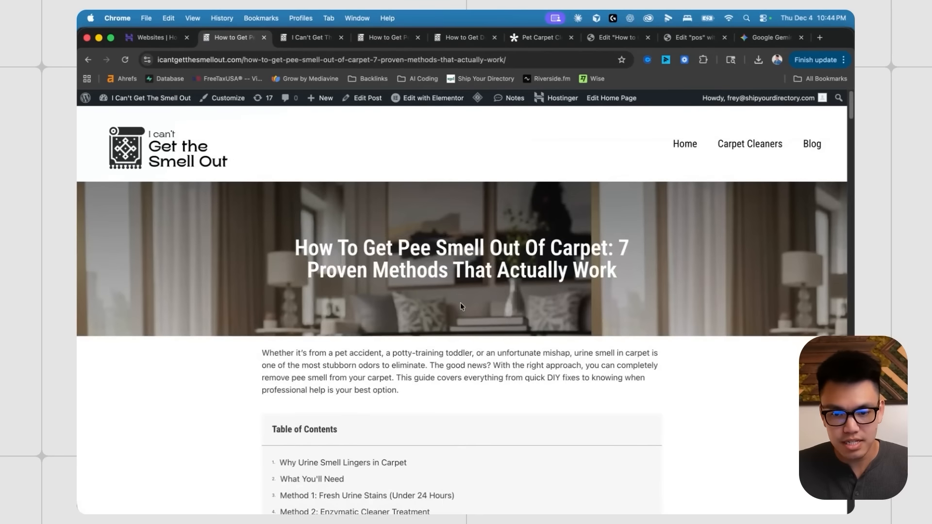
scroll(461, 306, "down", 10)
scroll(377, 223, "up", 10)
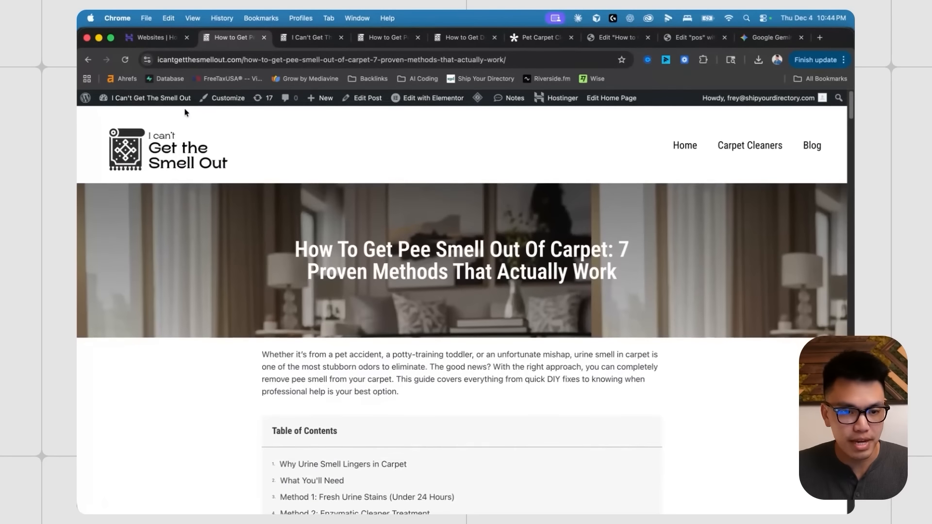
scroll(497, 245, "down", 3)
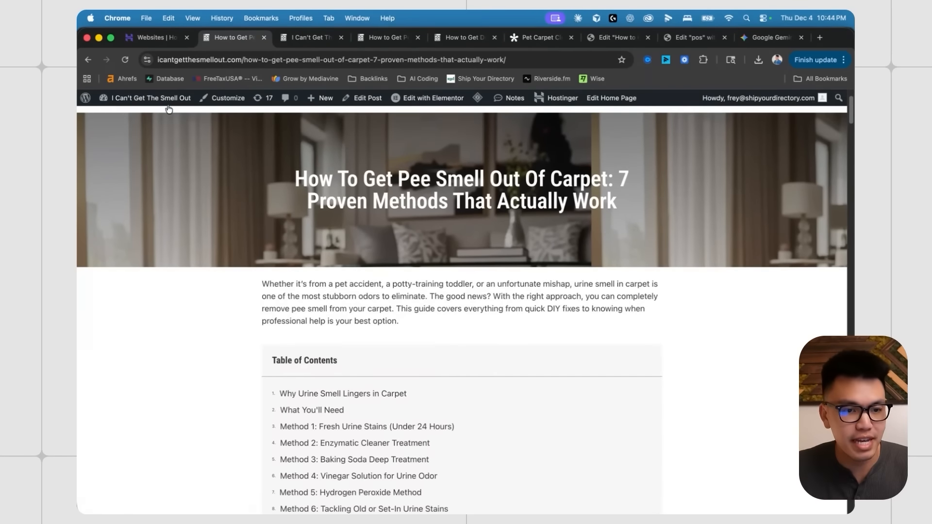
- Return to the single post template editor and scroll through it
left_click(151, 98)
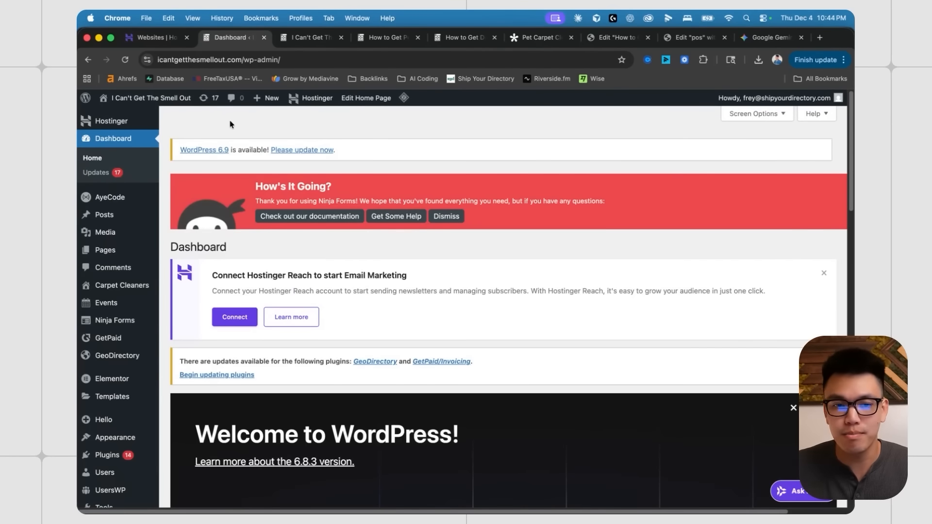
left_click(691, 41)
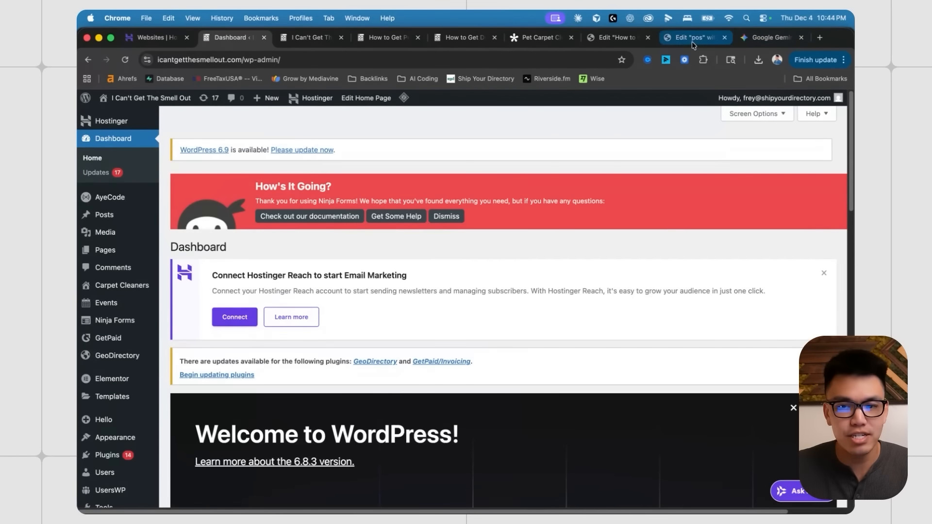
scroll(558, 236, "down", 2)
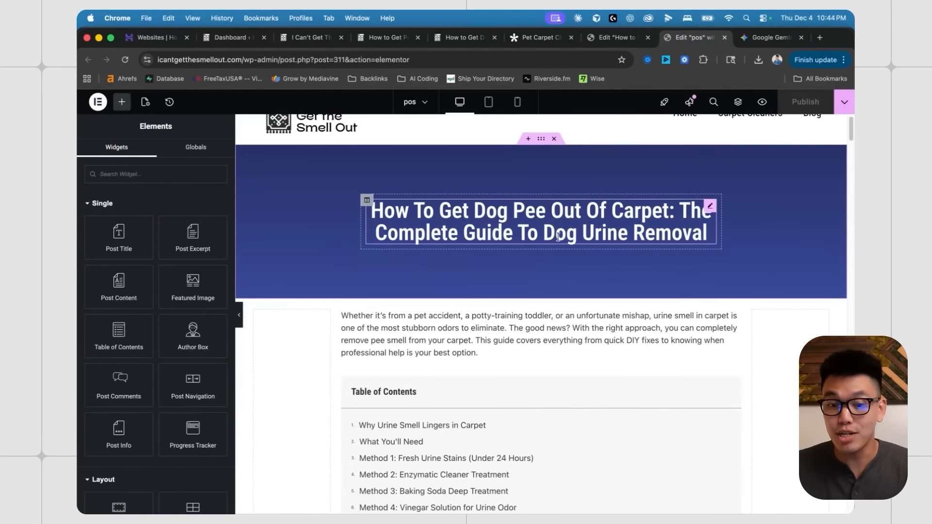
scroll(558, 243, "down", 10)
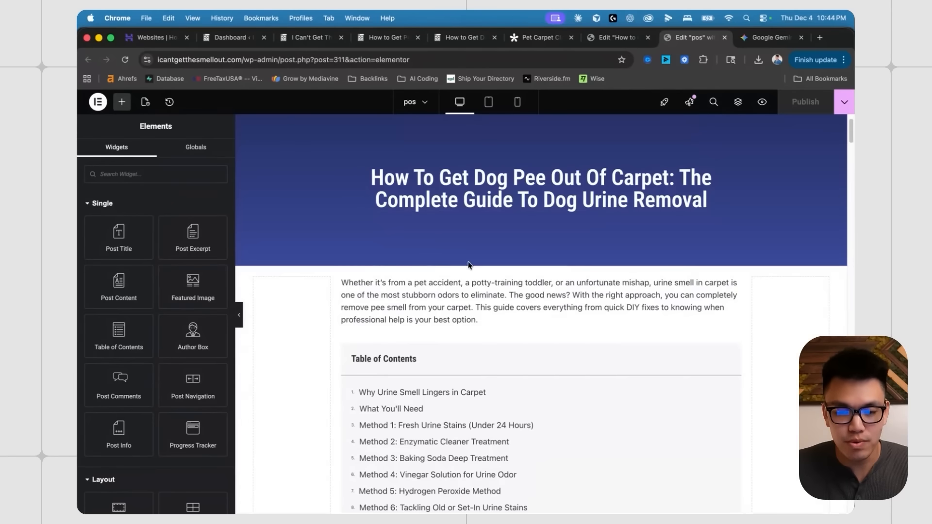
scroll(474, 267, "up", 4)
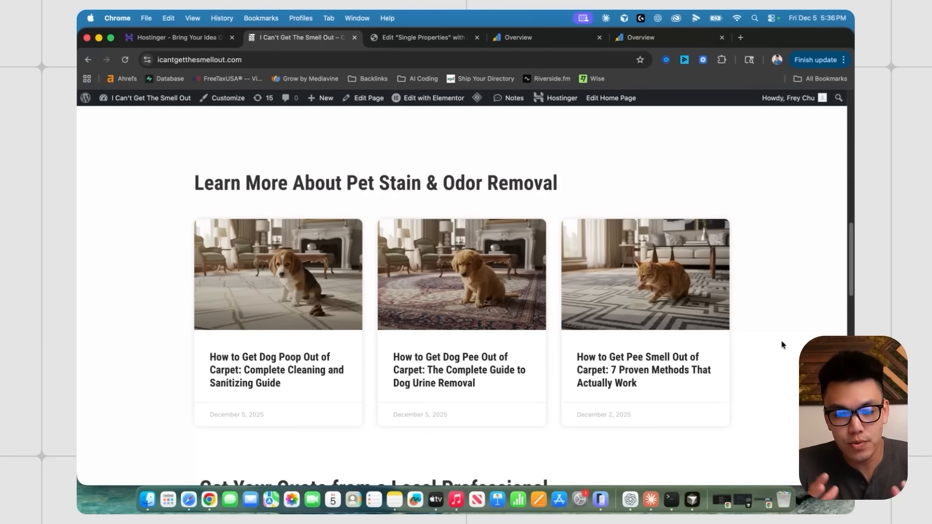
scroll(547, 233, "down", 5)
scroll(543, 266, "up", 6)
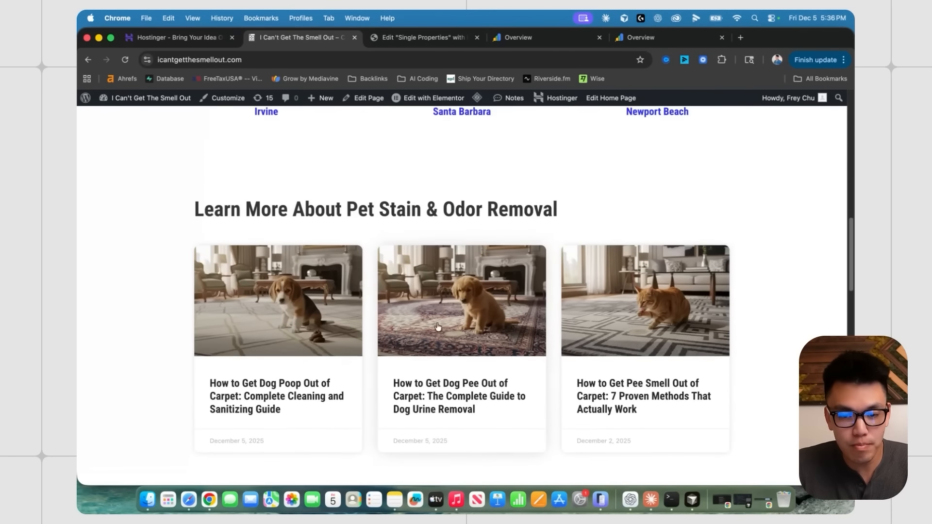
scroll(438, 326, "down", 2)
left_click(265, 349)
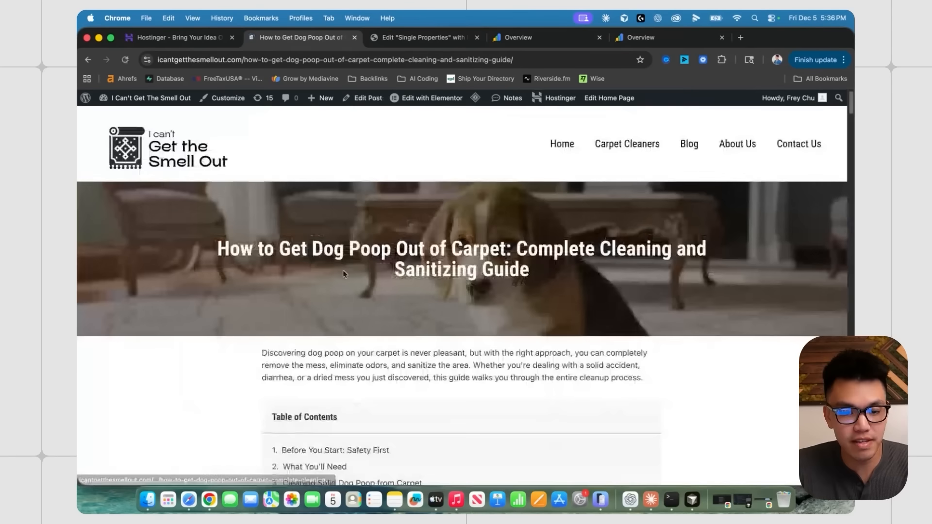
scroll(342, 273, "down", 15)
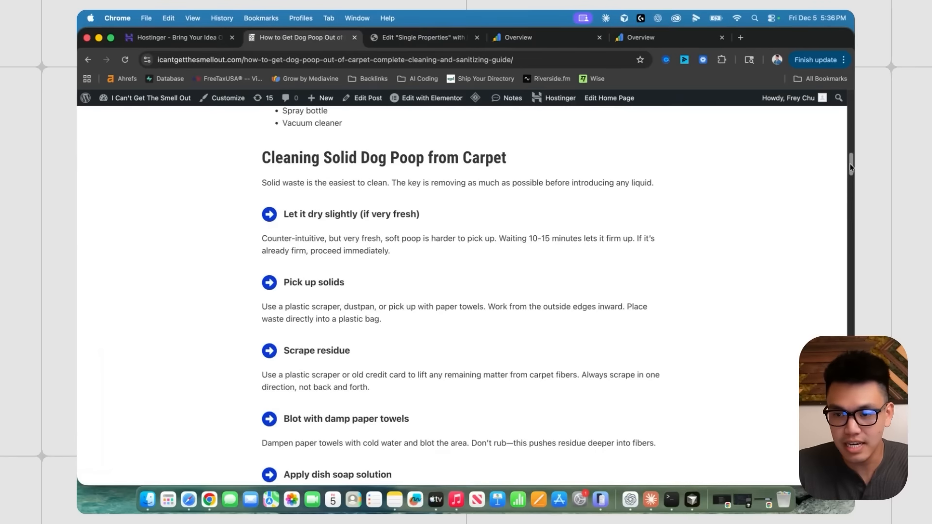
left_click_drag(850, 168, 851, 369)
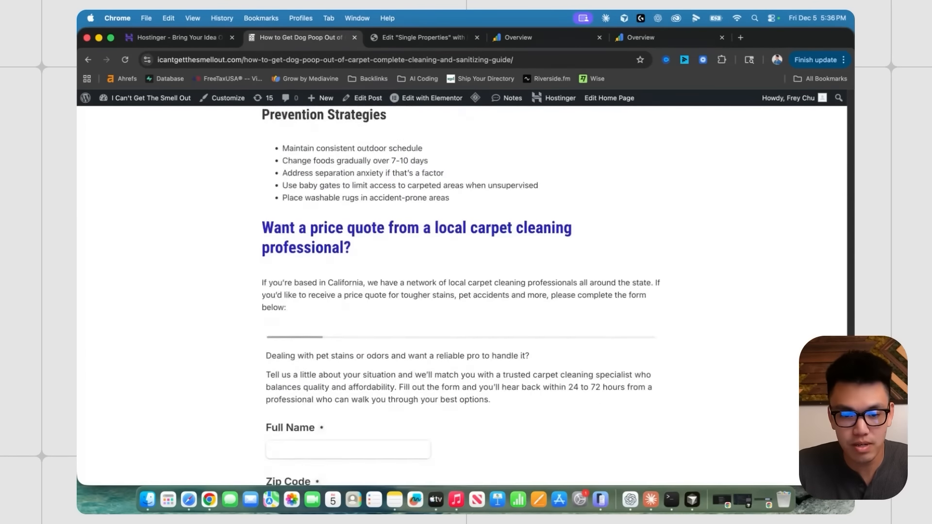
scroll(461, 296, "down", 20)
scroll(558, 371, "down", 2)
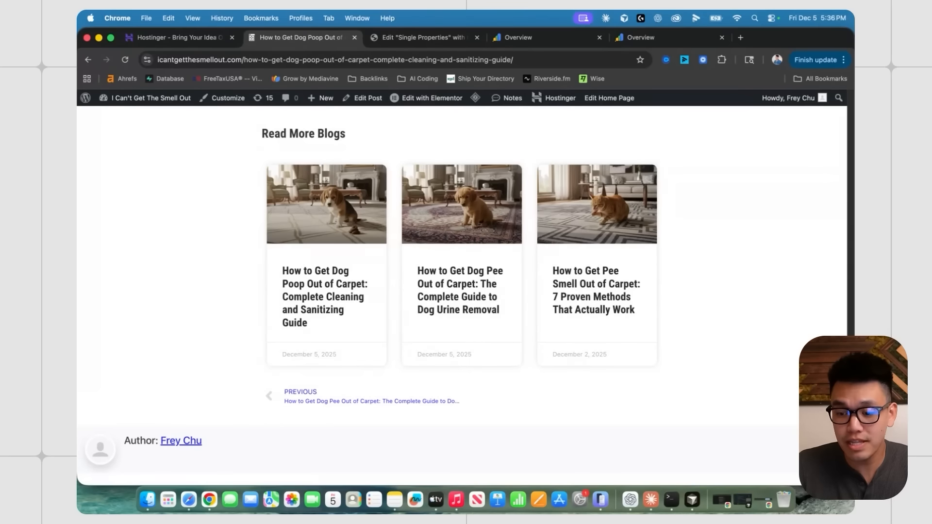
scroll(765, 115, "up", 20)
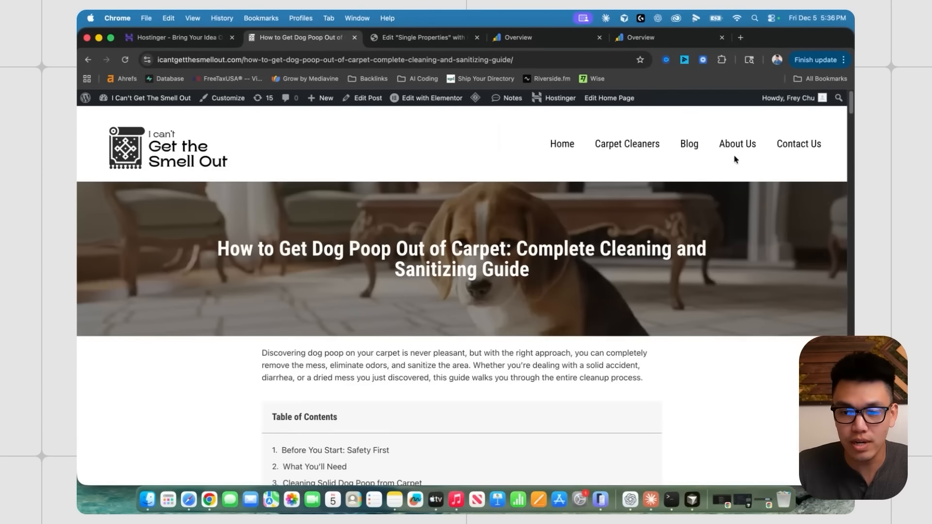
left_click(737, 146)
scroll(544, 311, "down", 6)
scroll(485, 281, "up", 4)
scroll(427, 257, "down", 5)
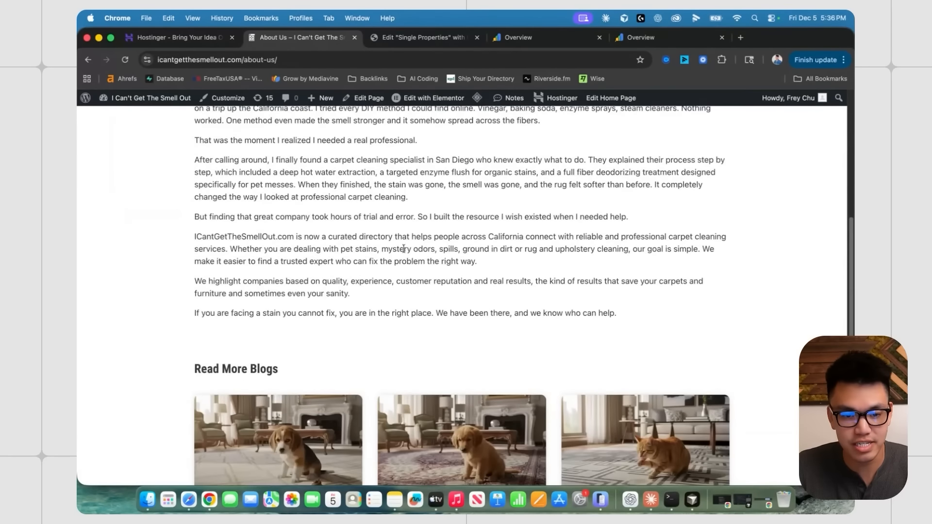
scroll(404, 249, "down", 3)
scroll(401, 272, "up", 5)
scroll(400, 289, "down", 5)
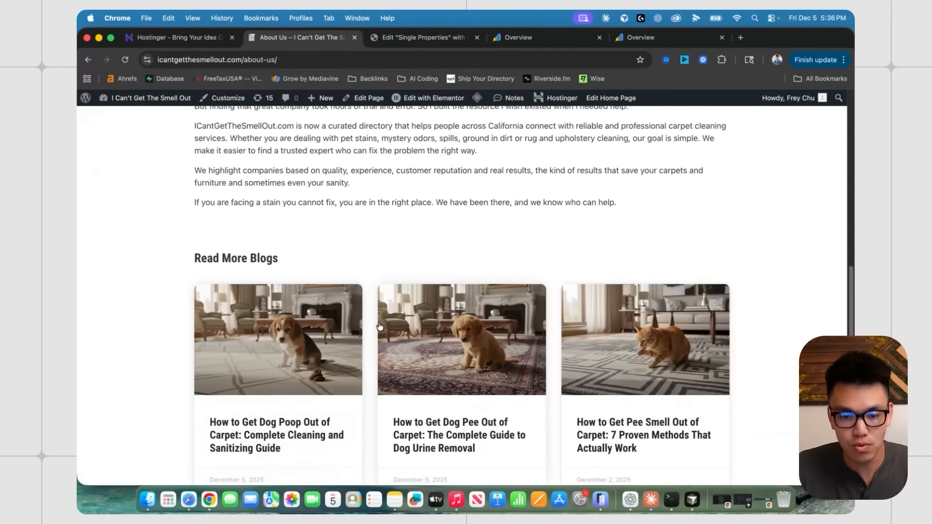
scroll(380, 326, "down", 5)
scroll(821, 204, "up", 15)
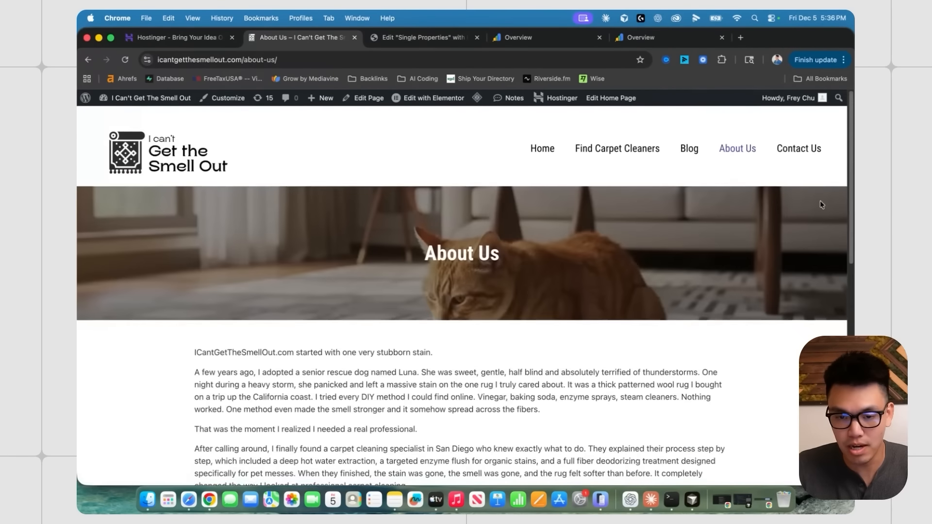
left_click(799, 148)
scroll(386, 332, "down", 2)
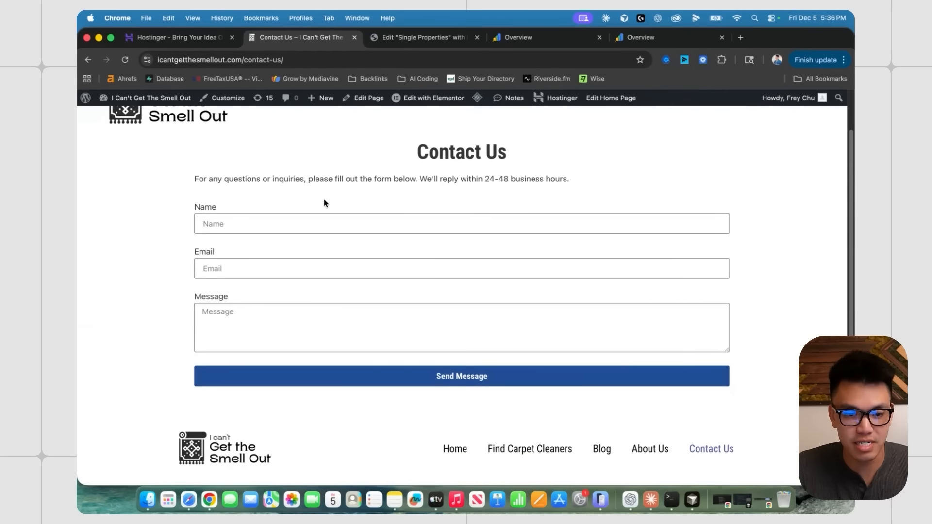
scroll(381, 214, "up", 5)
left_click(541, 143)
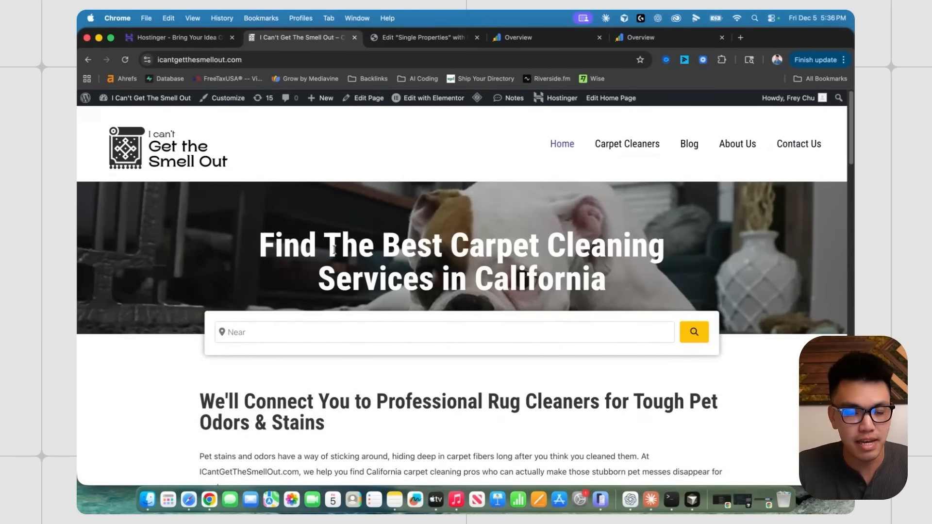
- Search for carpet cleaners in Signal Hill and open the Rug'it Cleaning & Replacement listing
scroll(334, 250, "down", 1)
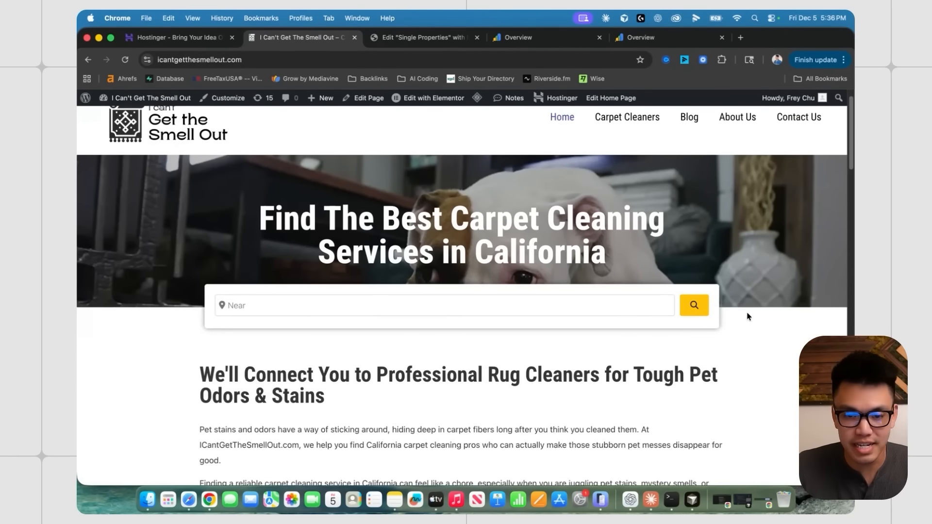
scroll(766, 342, "down", 5)
scroll(765, 338, "up", 6)
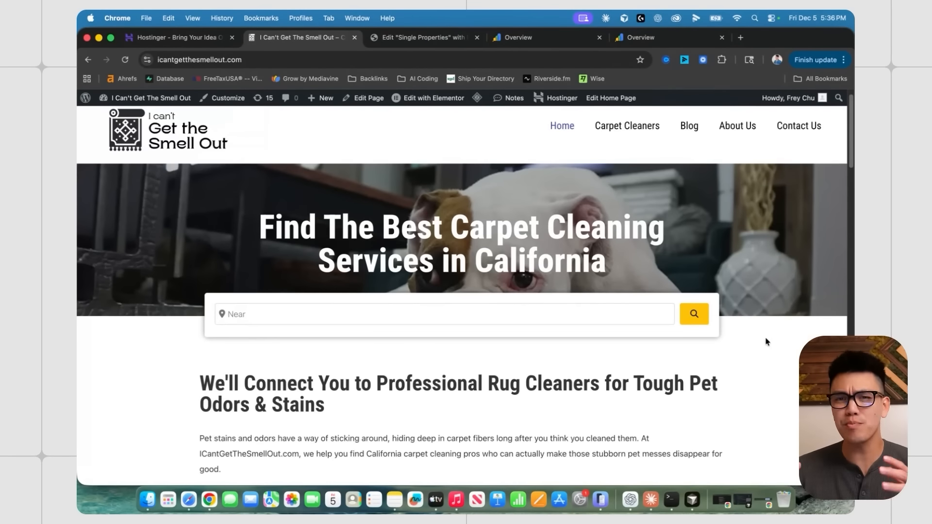
left_click(315, 309)
left_click(268, 357)
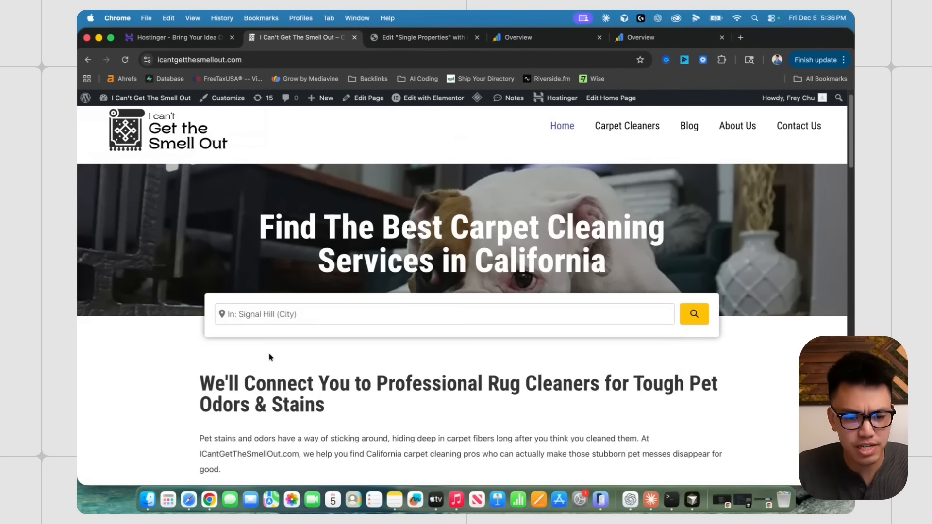
left_click(694, 314)
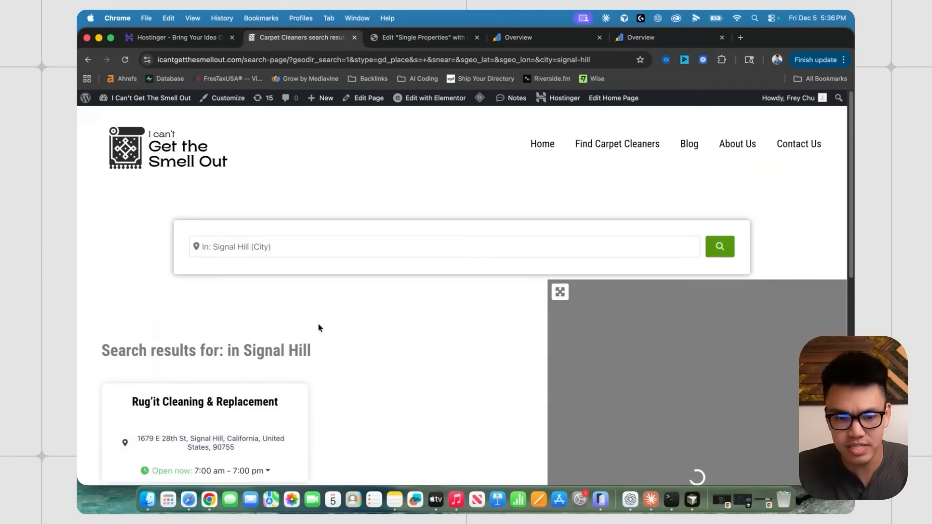
scroll(262, 252, "down", 5)
left_click(201, 162)
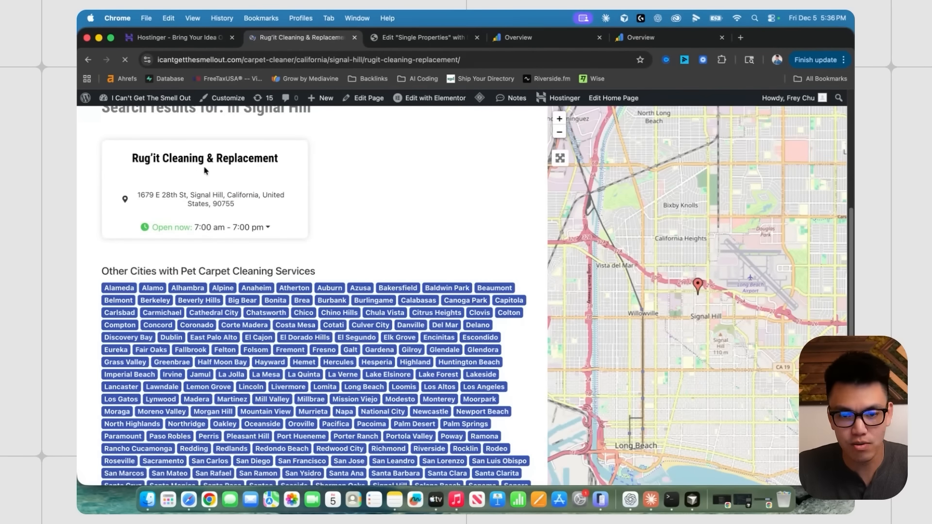
- Look over the Rug'it listing and its quote form, then return to the home page
scroll(403, 232, "down", 2)
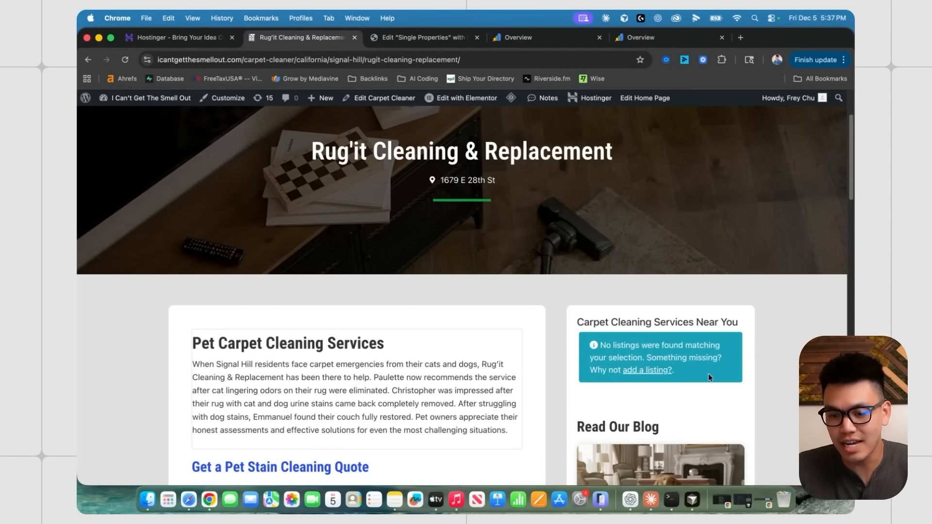
scroll(703, 344, "down", 1)
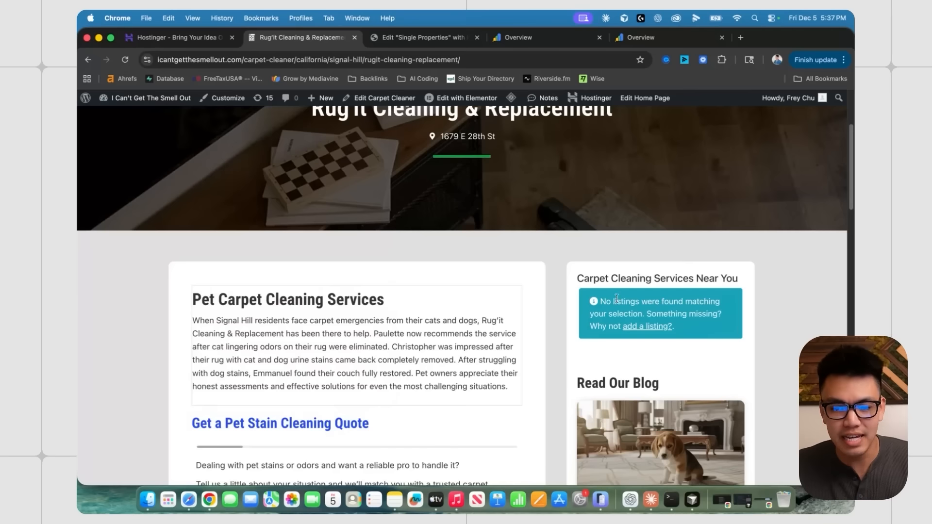
scroll(623, 250, "down", 1)
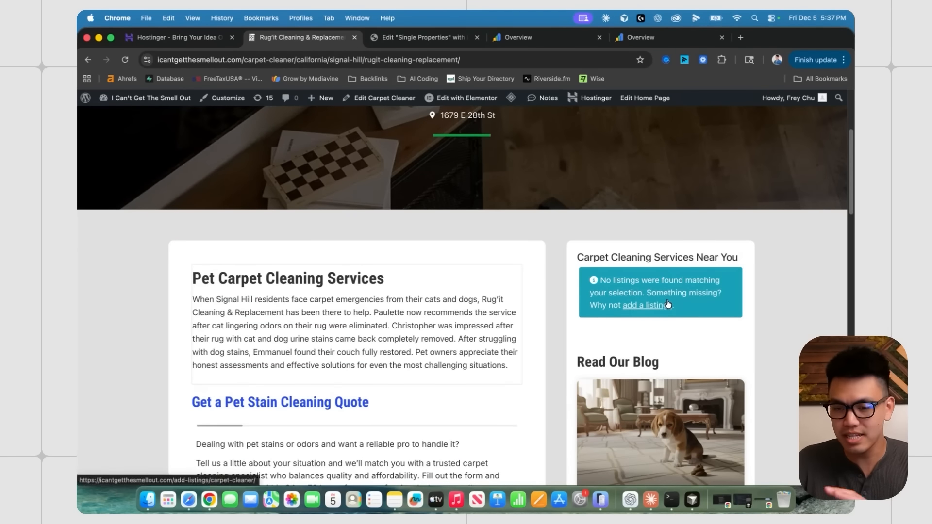
scroll(683, 305, "up", 2)
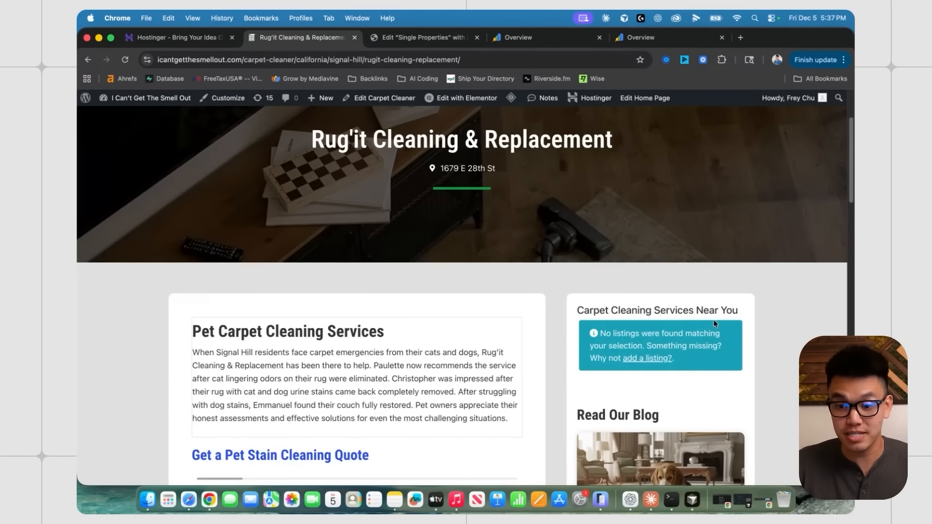
scroll(714, 324, "down", 6)
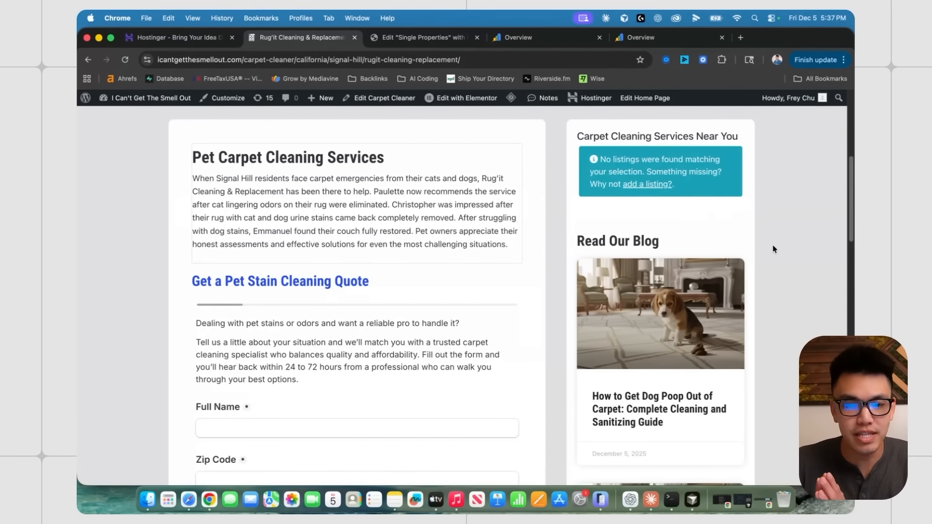
scroll(728, 237, "down", 9)
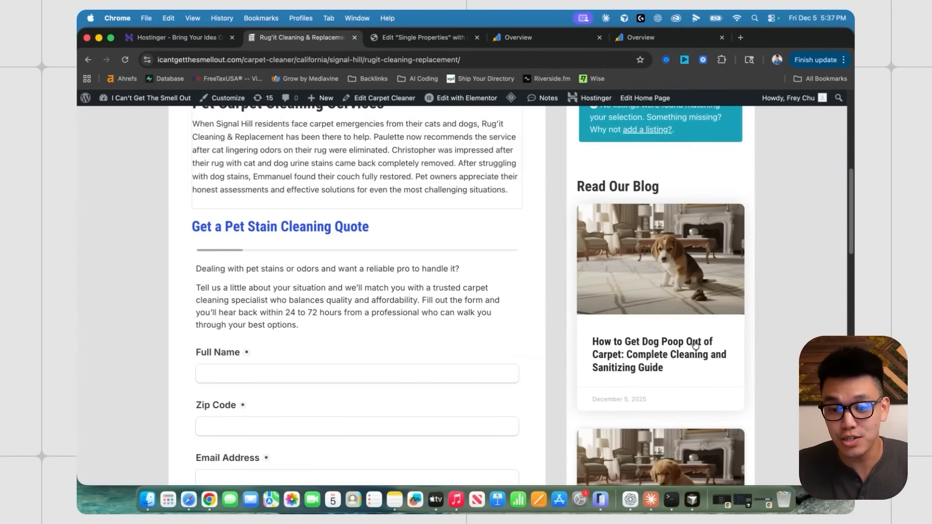
scroll(696, 225, "down", 10)
scroll(631, 330, "up", 20)
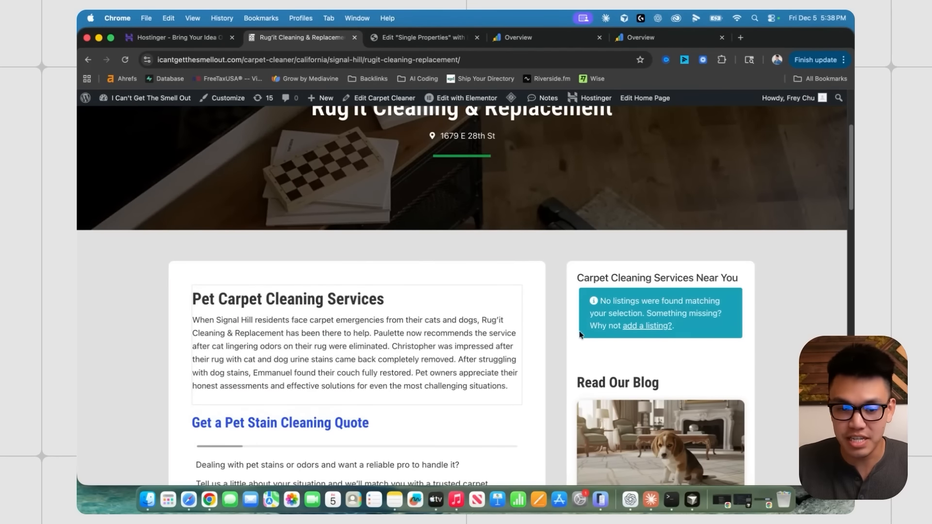
scroll(558, 339, "down", 5)
scroll(522, 291, "up", 8)
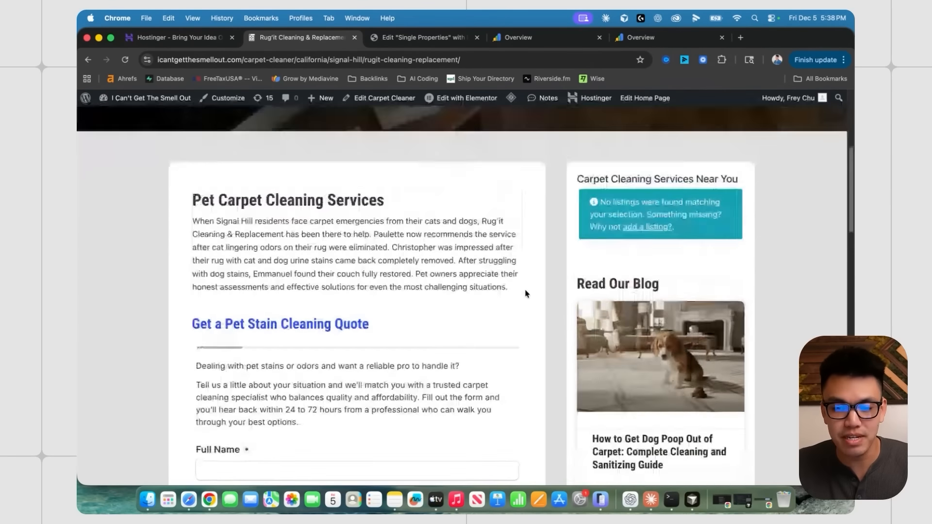
left_click(223, 167)
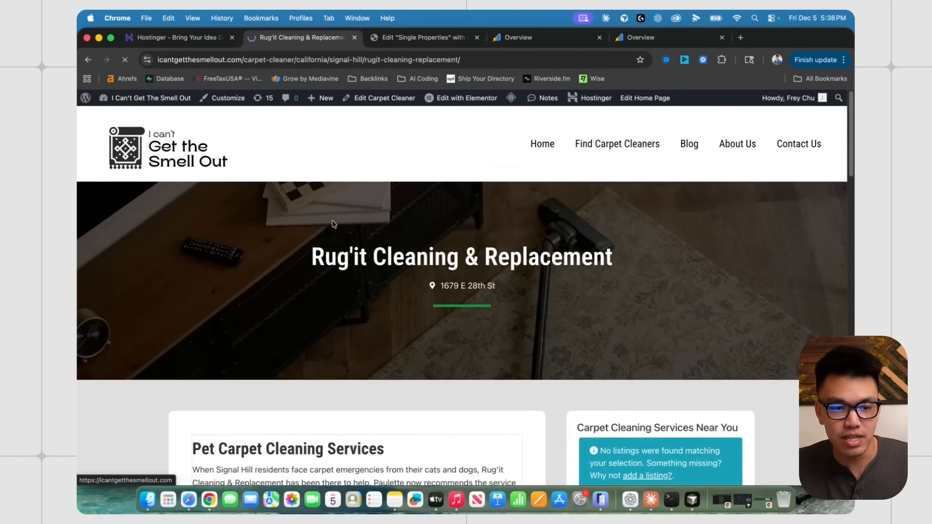
- Start Google Site Kit setup from Get found on Google and grant it Google account access
scroll(452, 235, "down", 1)
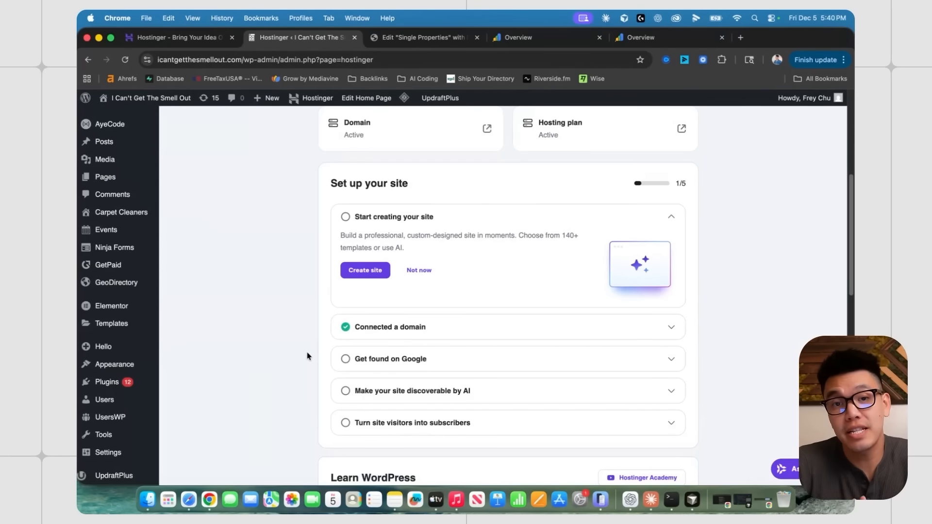
scroll(253, 277, "up", 3)
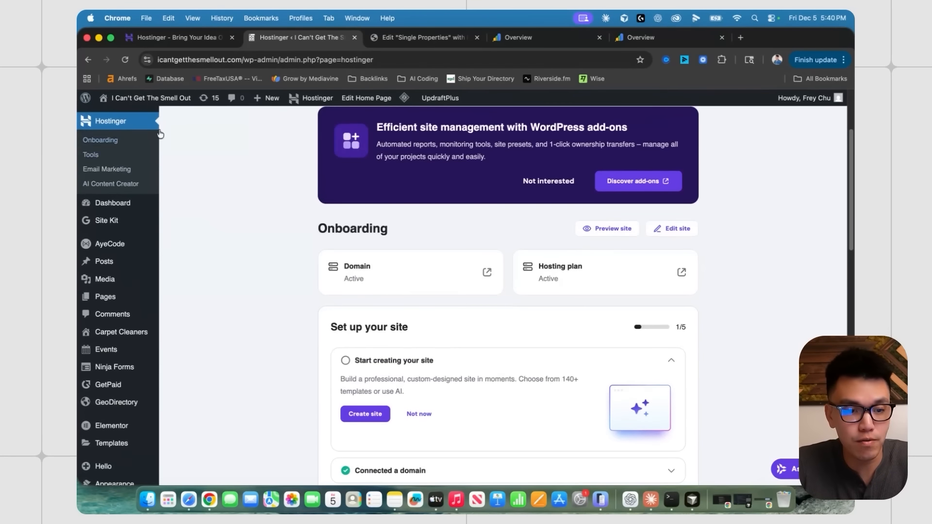
scroll(317, 328, "down", 6)
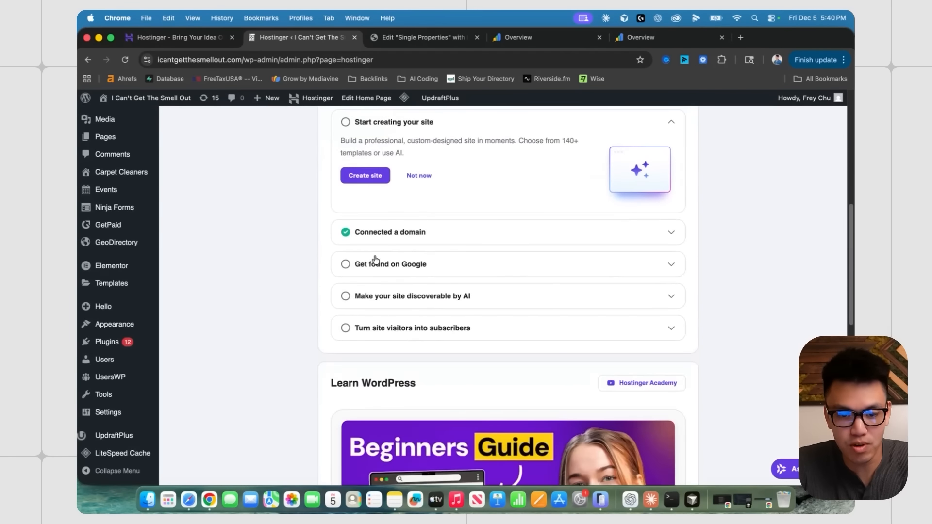
left_click(400, 268)
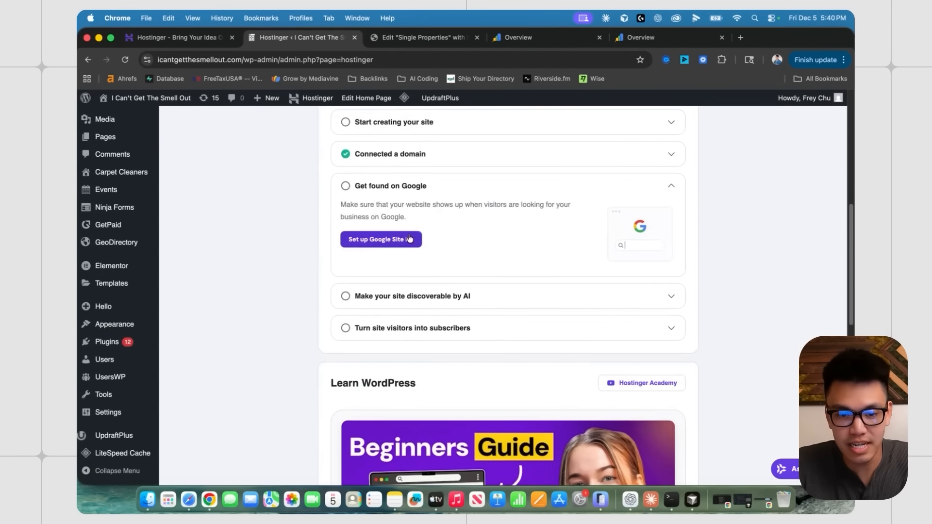
left_click(397, 242)
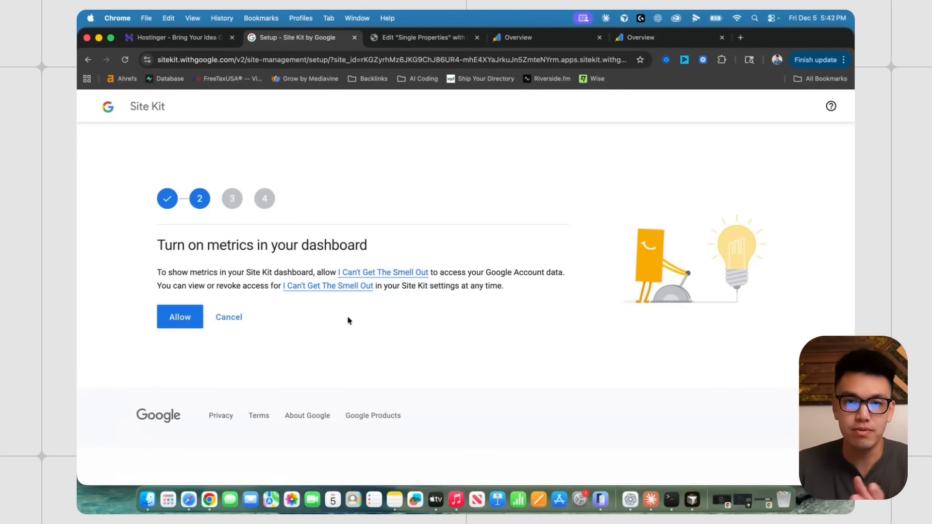
left_click(175, 327)
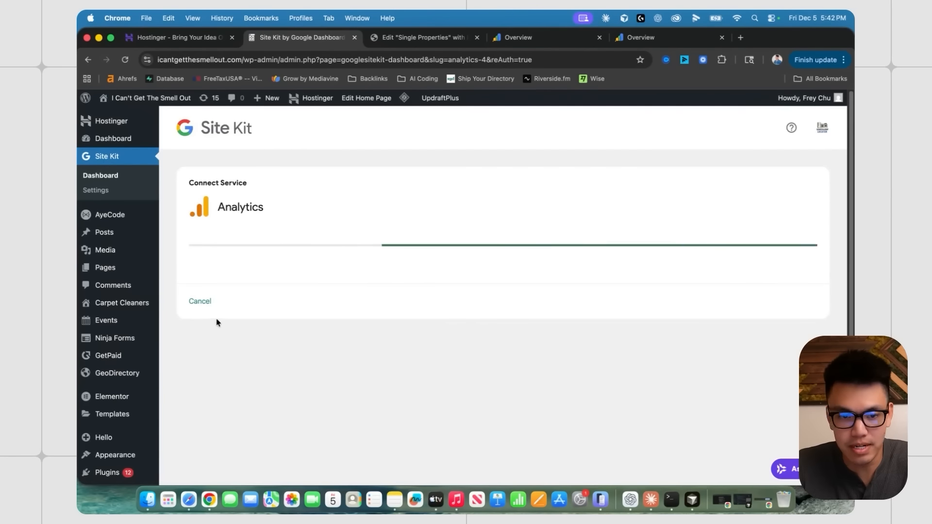
- Create a new Analytics account with the prefilled details and confirm with the Google account
left_click(228, 290)
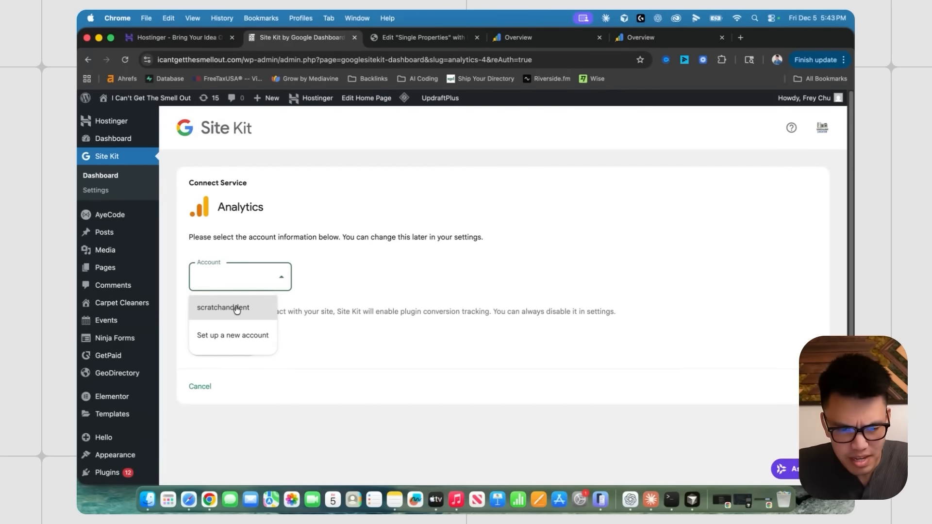
left_click(233, 339)
scroll(486, 323, "down", 5)
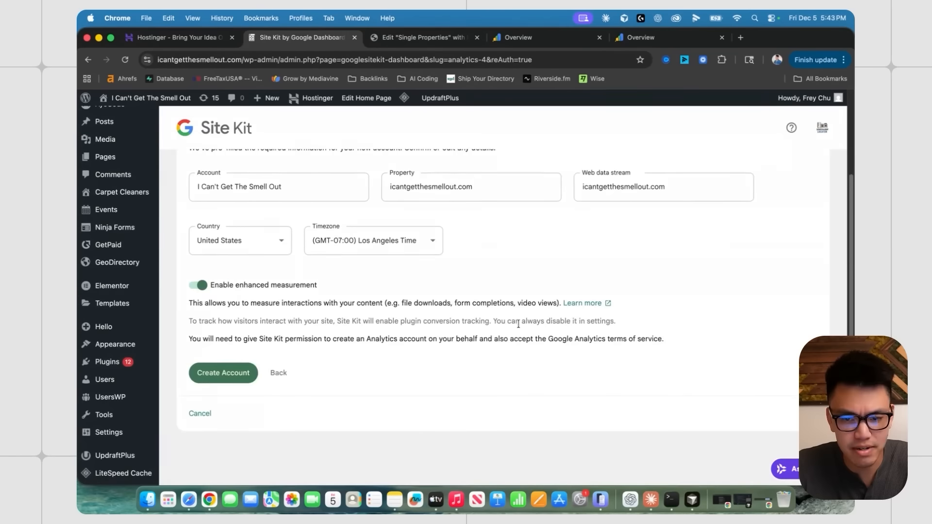
left_click(222, 373)
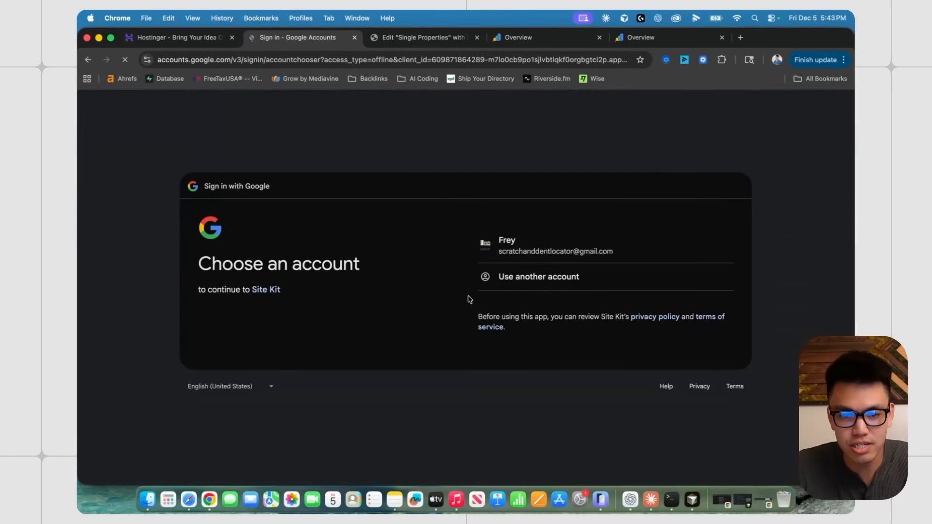
left_click(517, 248)
scroll(352, 384, "down", 5)
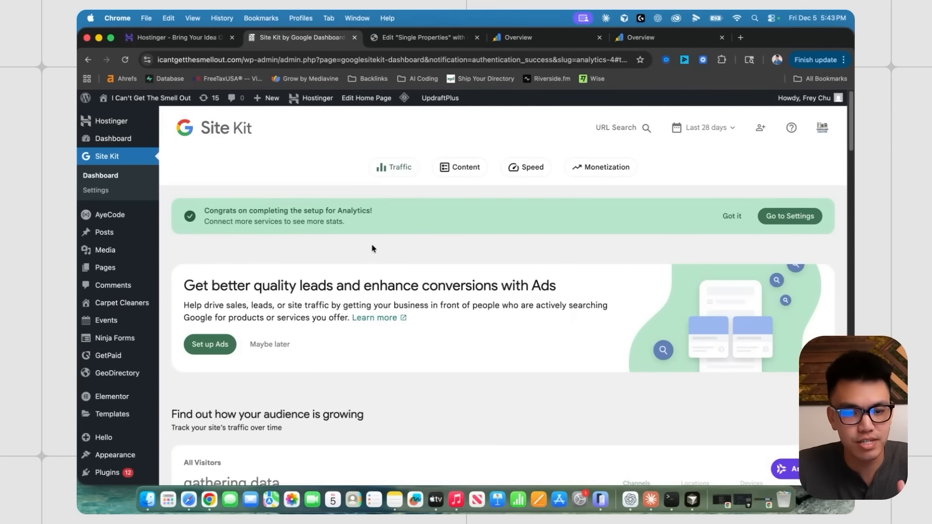
scroll(372, 248, "down", 3)
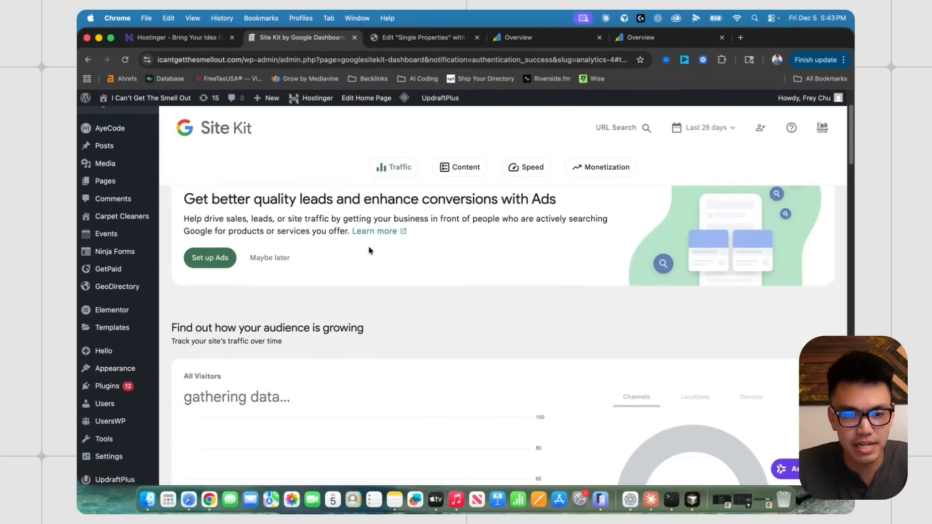
scroll(369, 250, "down", 10)
scroll(373, 268, "up", 15)
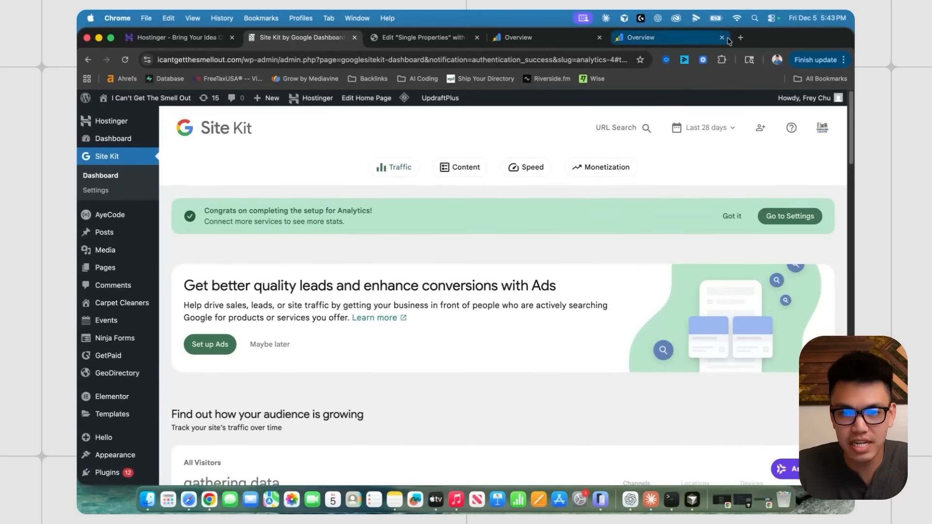
left_click(740, 38)
- In Search Console, switch to the icantgetthesmellout.com property and copy the sitemap address
type("goo")
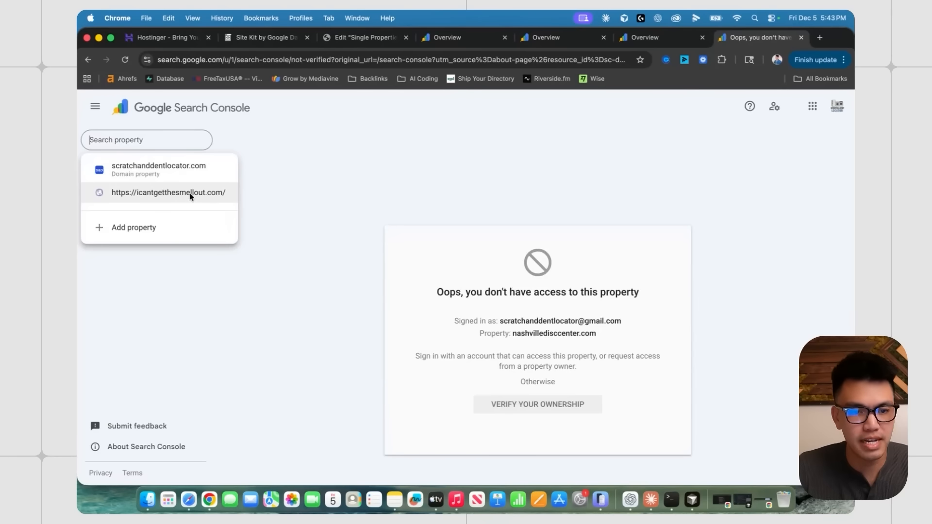
left_click(183, 194)
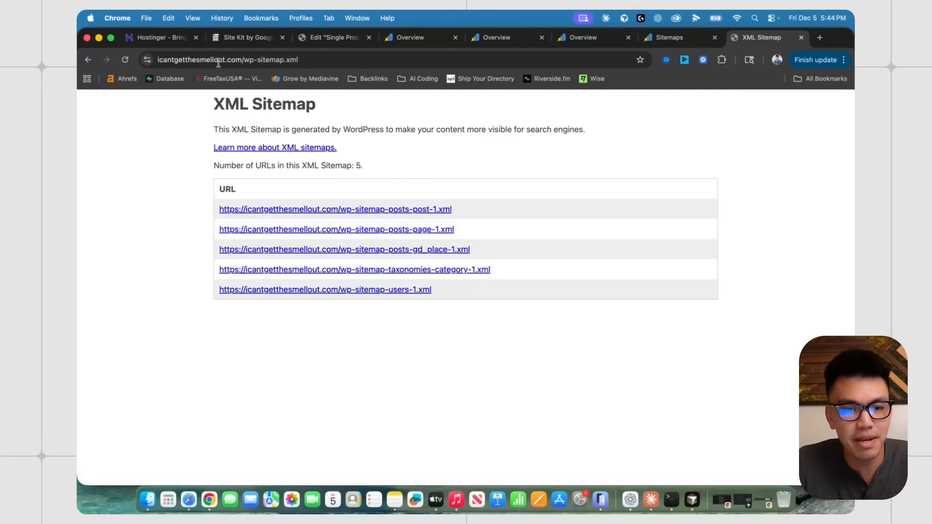
left_click(170, 62)
key("super+c")
left_click(181, 62)
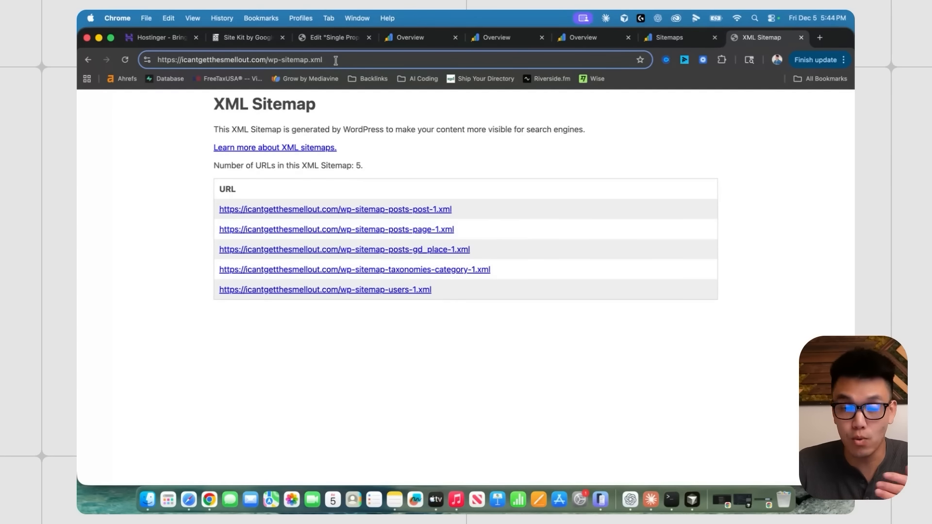
left_click(677, 37)
- Submit wp-sitemap.xml as a new sitemap, then view the property's Overview
left_click(473, 212)
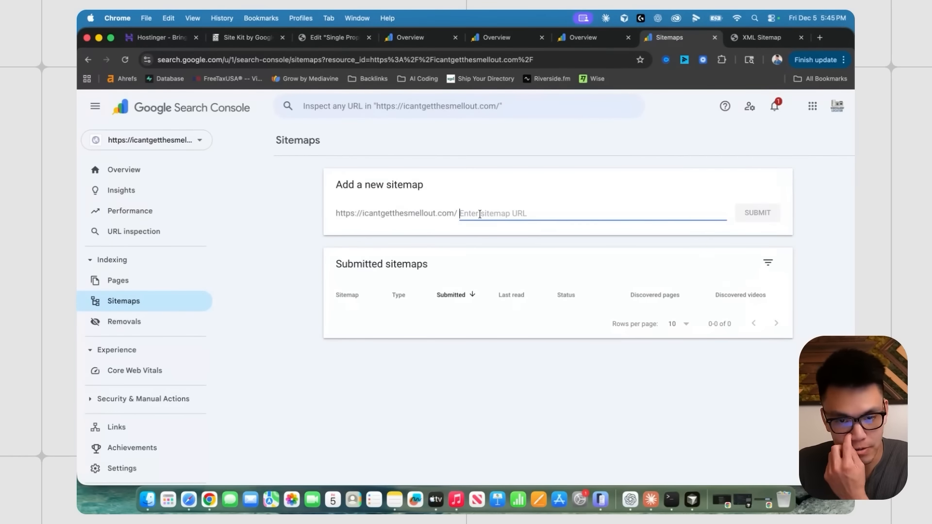
key("super+v")
left_click_drag(580, 213, 455, 213)
key("BackSpace")
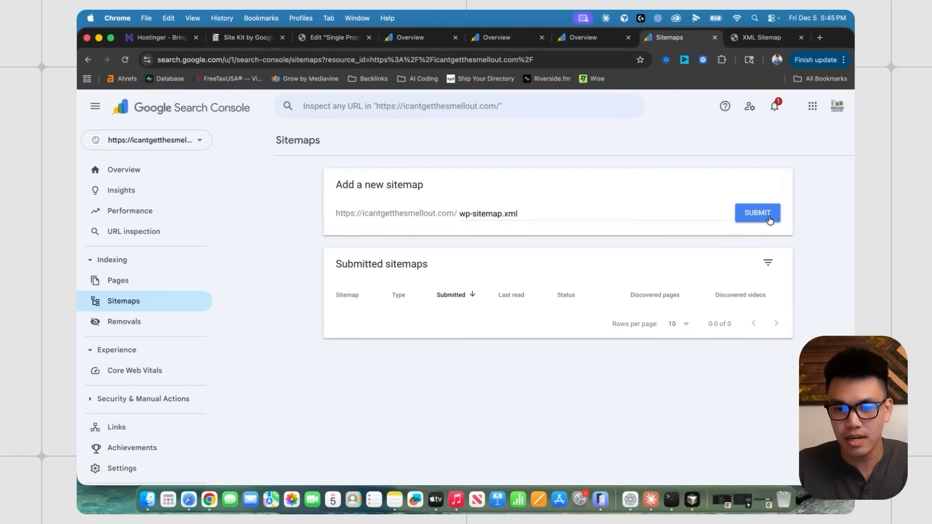
left_click(768, 217)
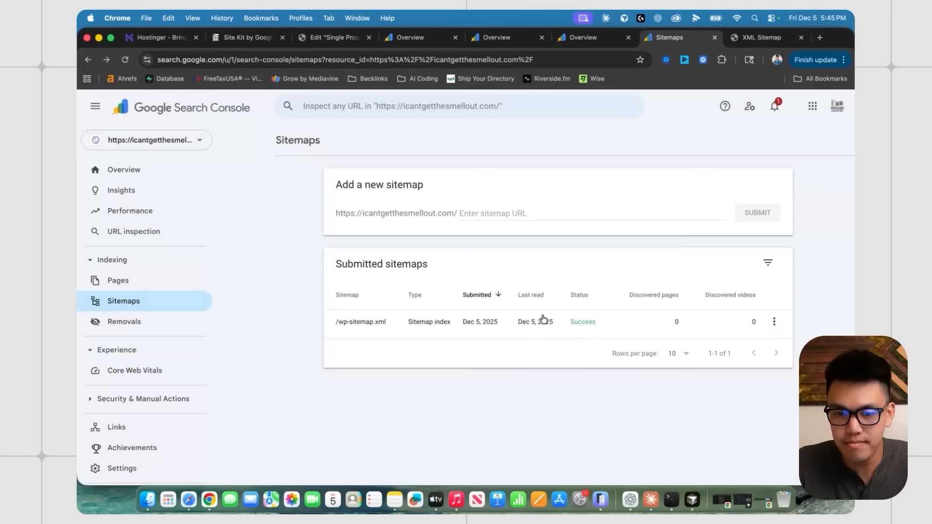
left_click(125, 172)
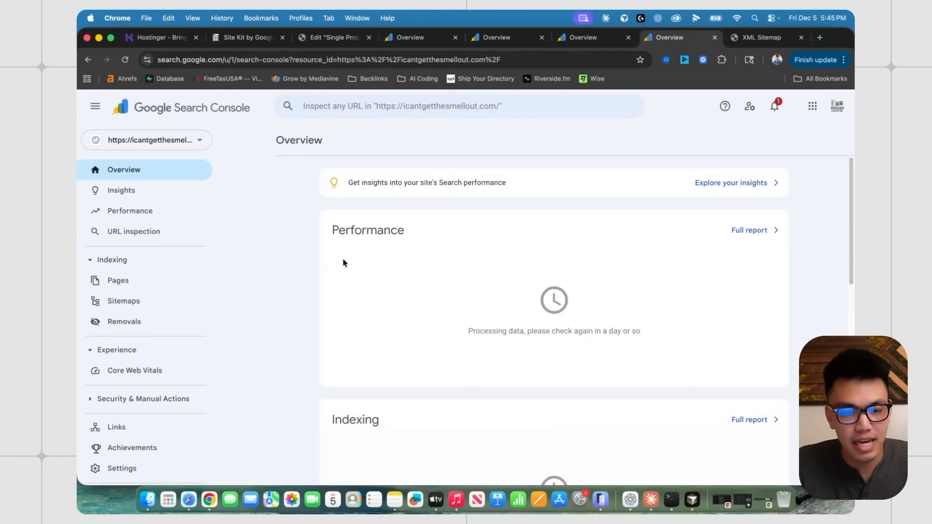